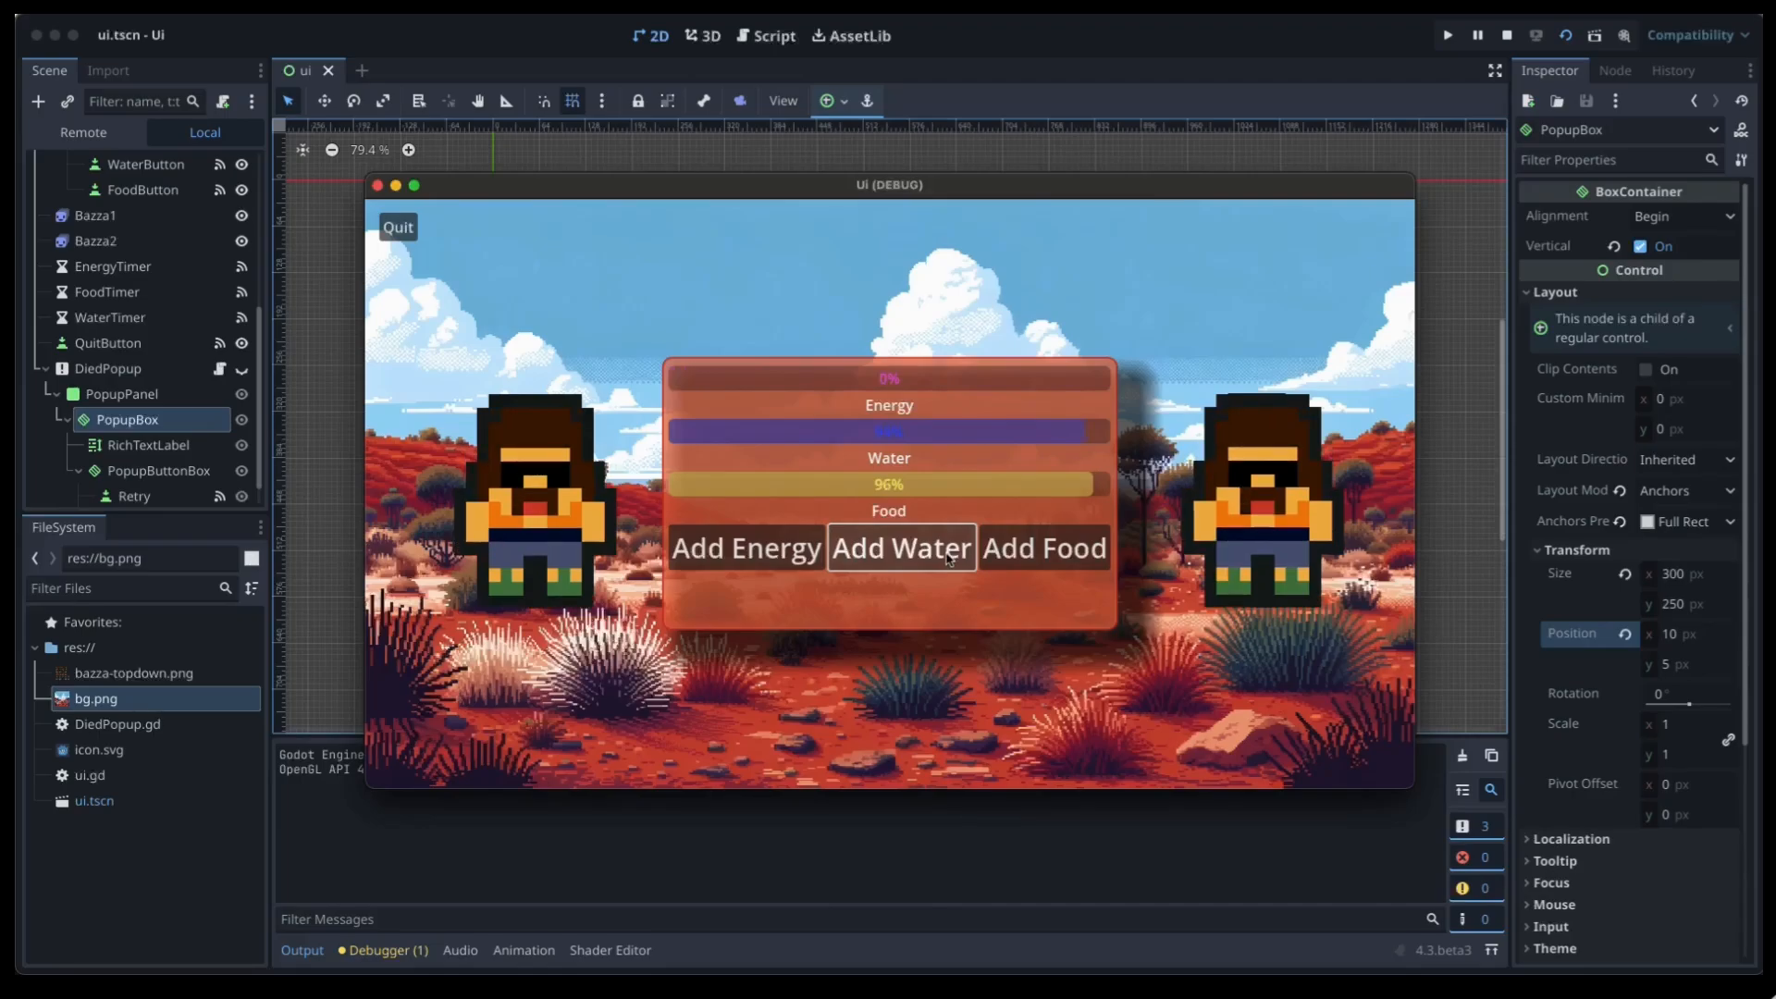
Top up a bar in the running game, then quit the game.
left_click(868, 561)
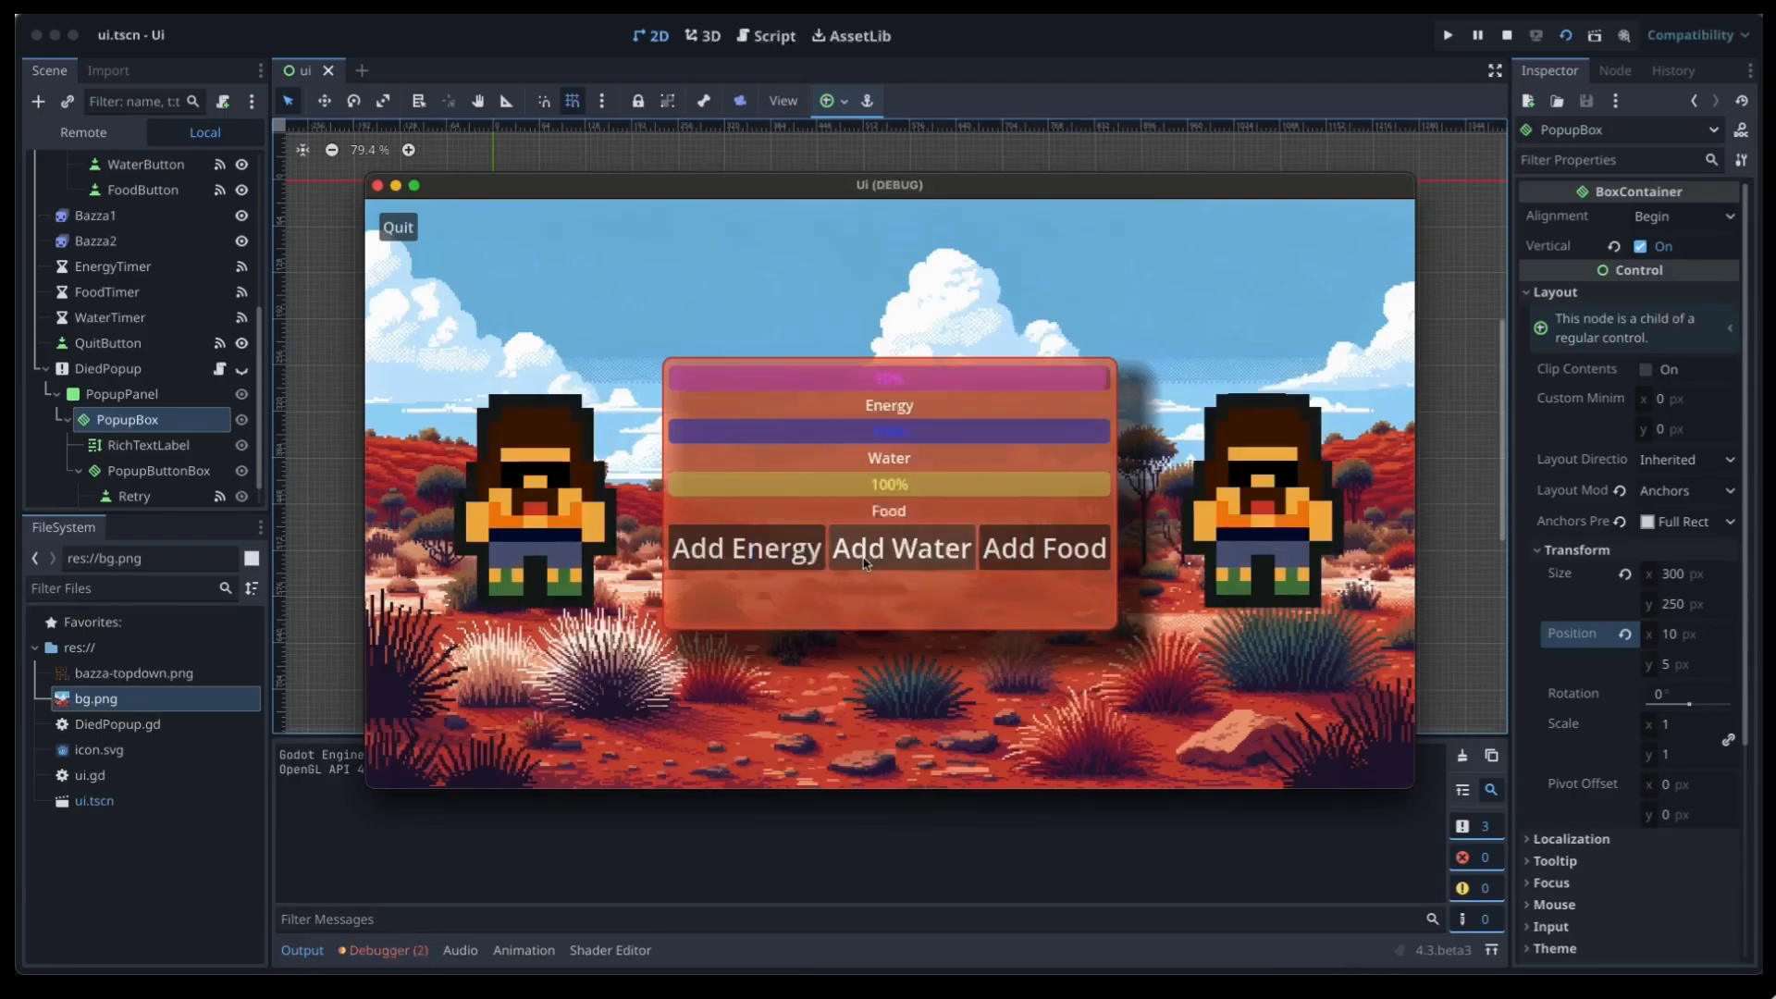
left_click(407, 229)
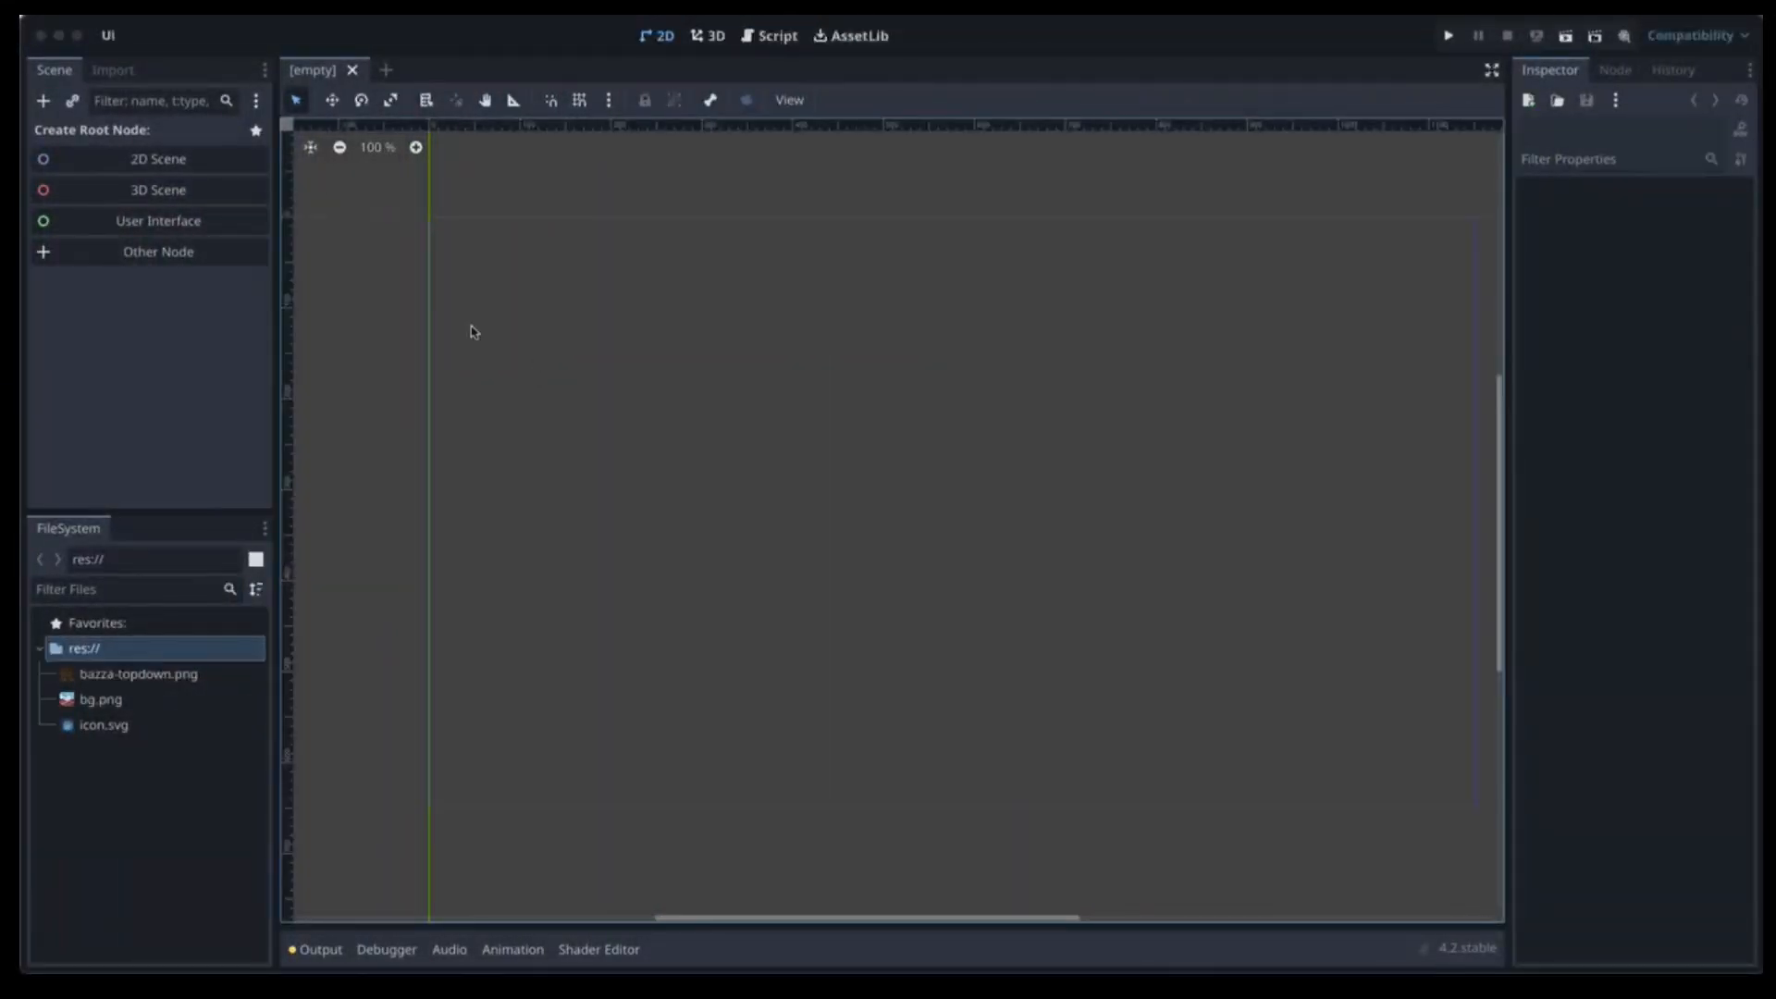
Create a User Interface (Control) root node, rename it UI, and save the scene as ui.tscn.
left_click(167, 223)
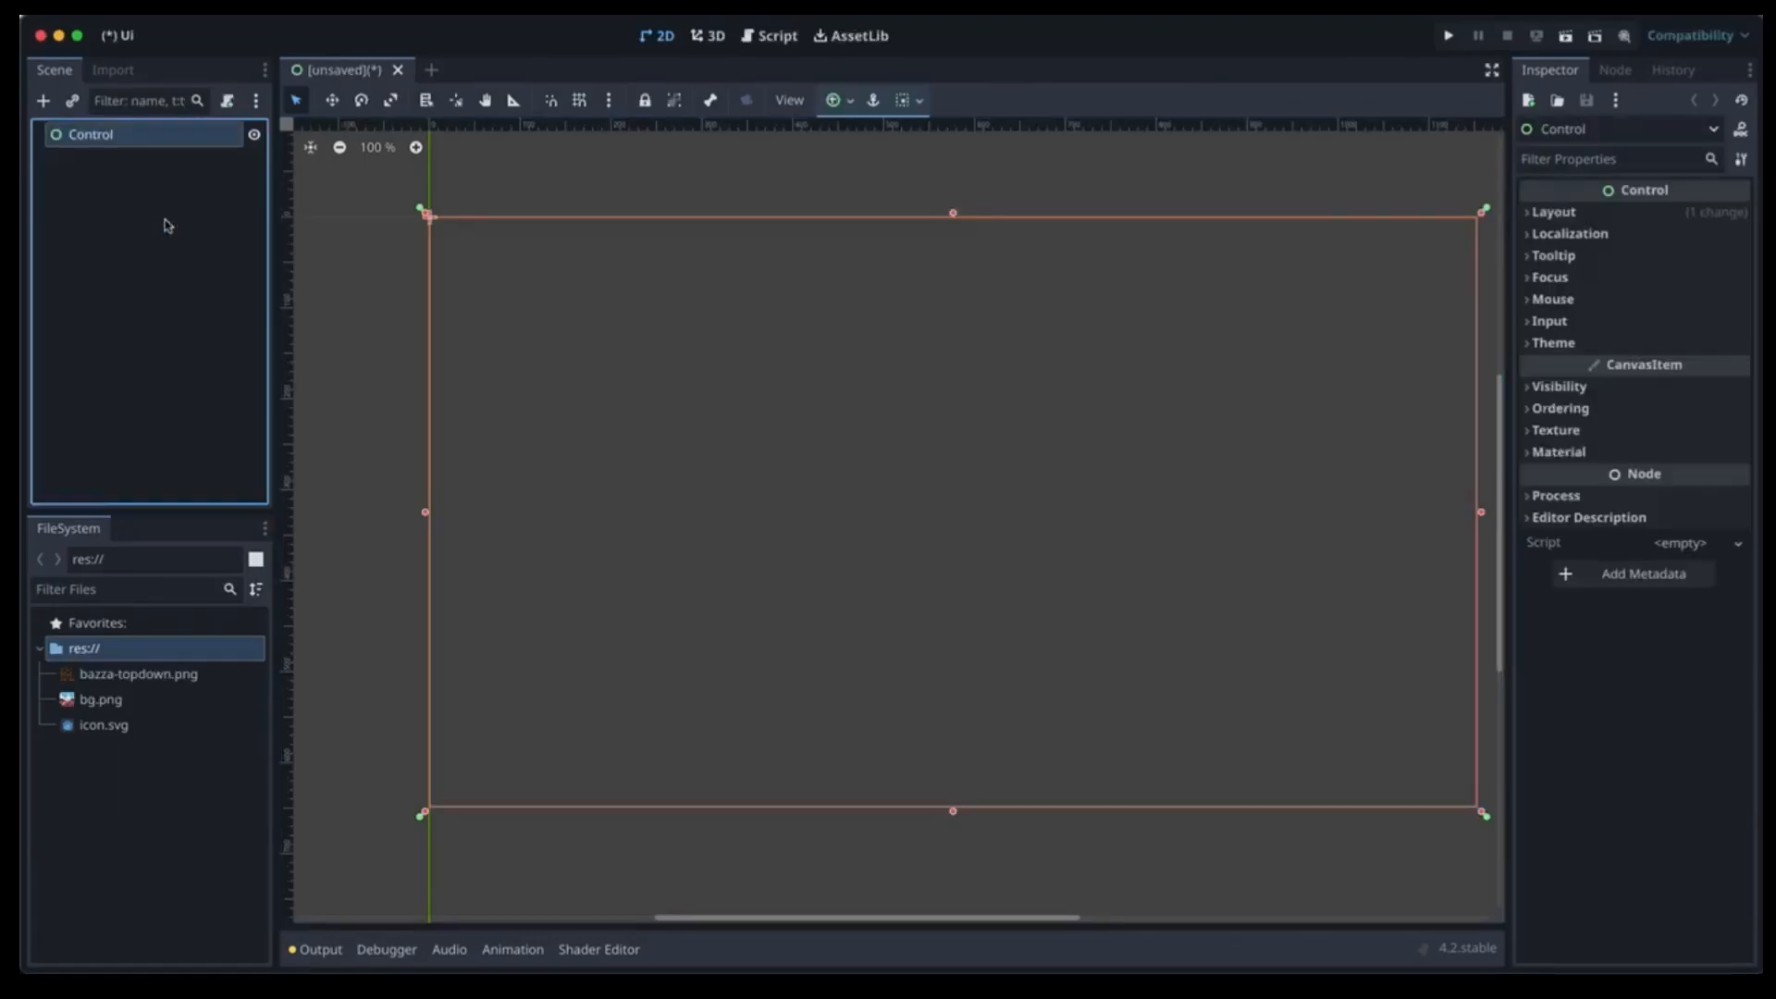
double_click(106, 138)
type("UI")
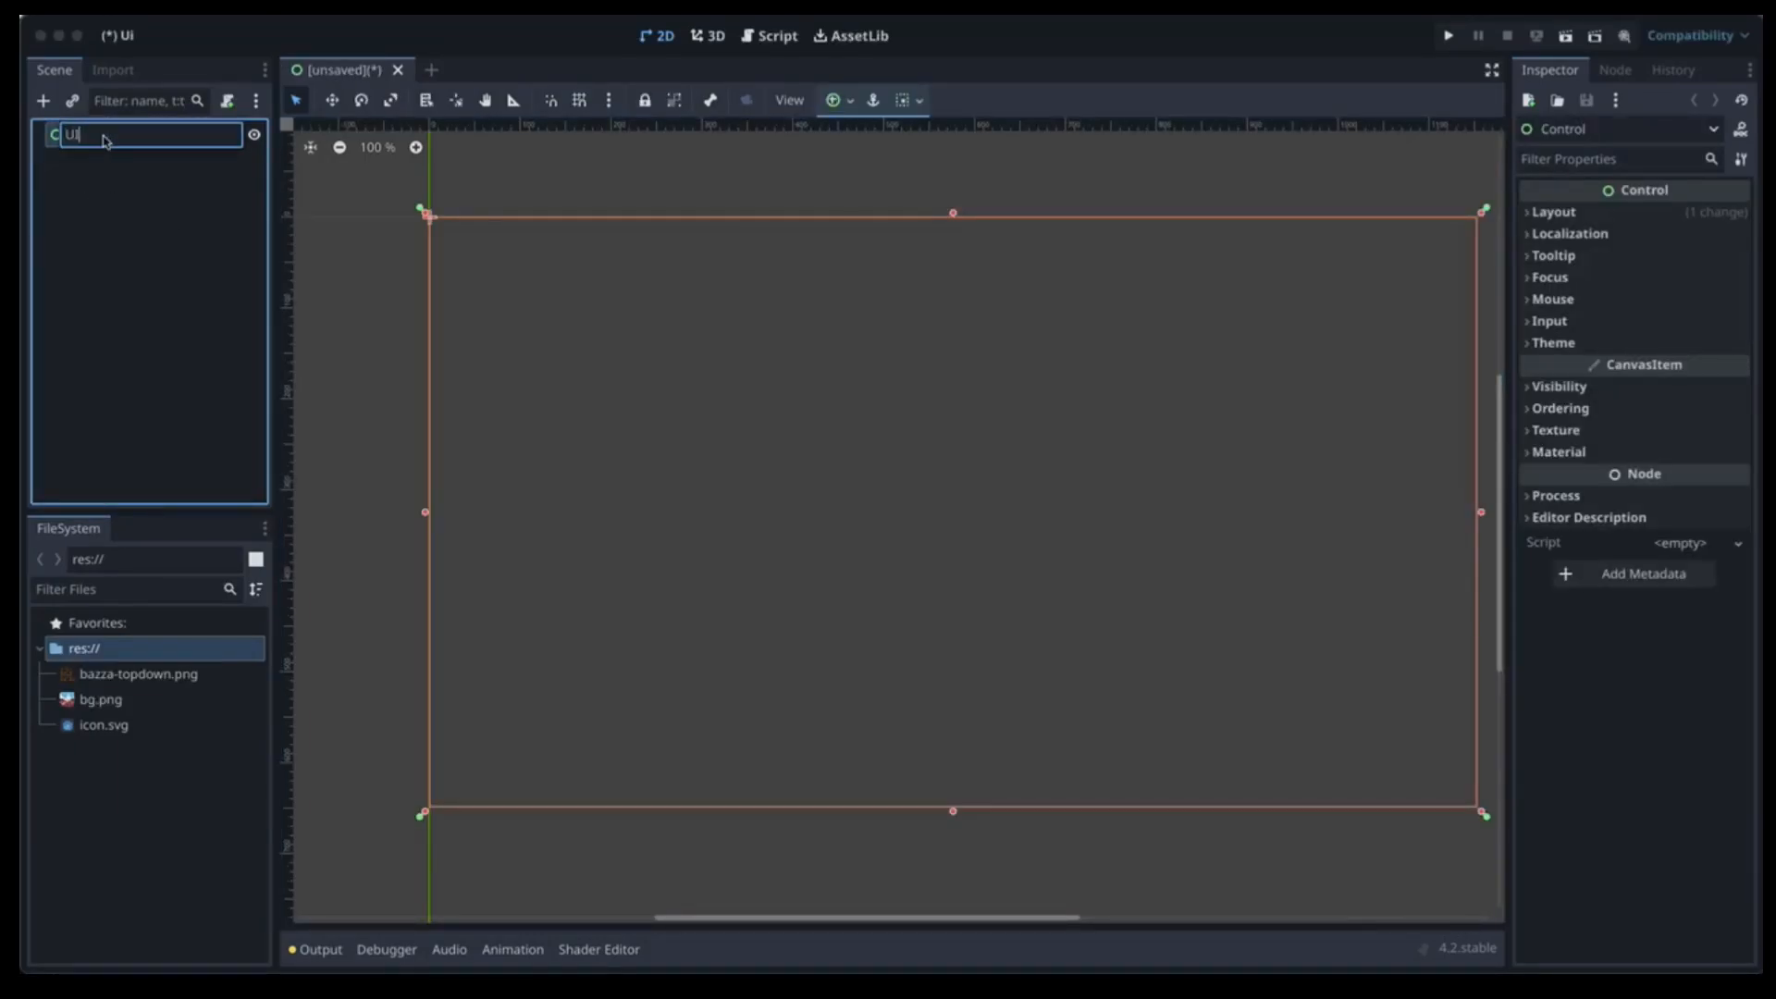
key("Return")
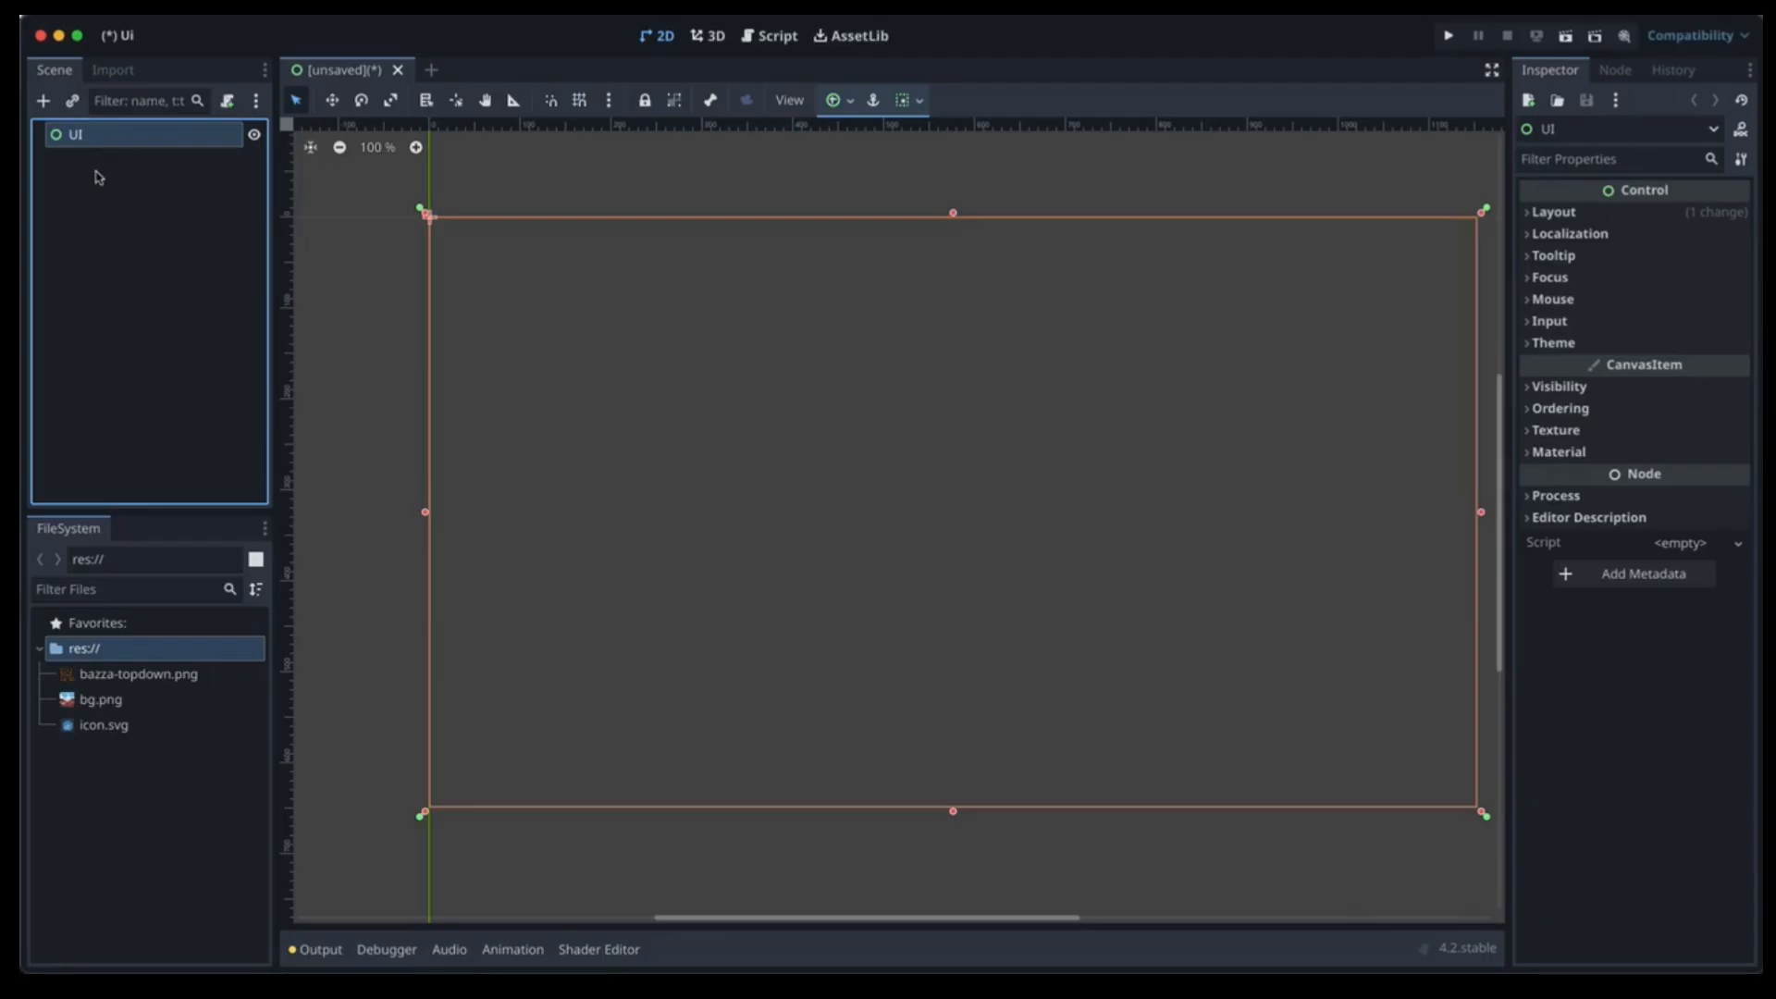
key("ctrl+s")
key("Return")
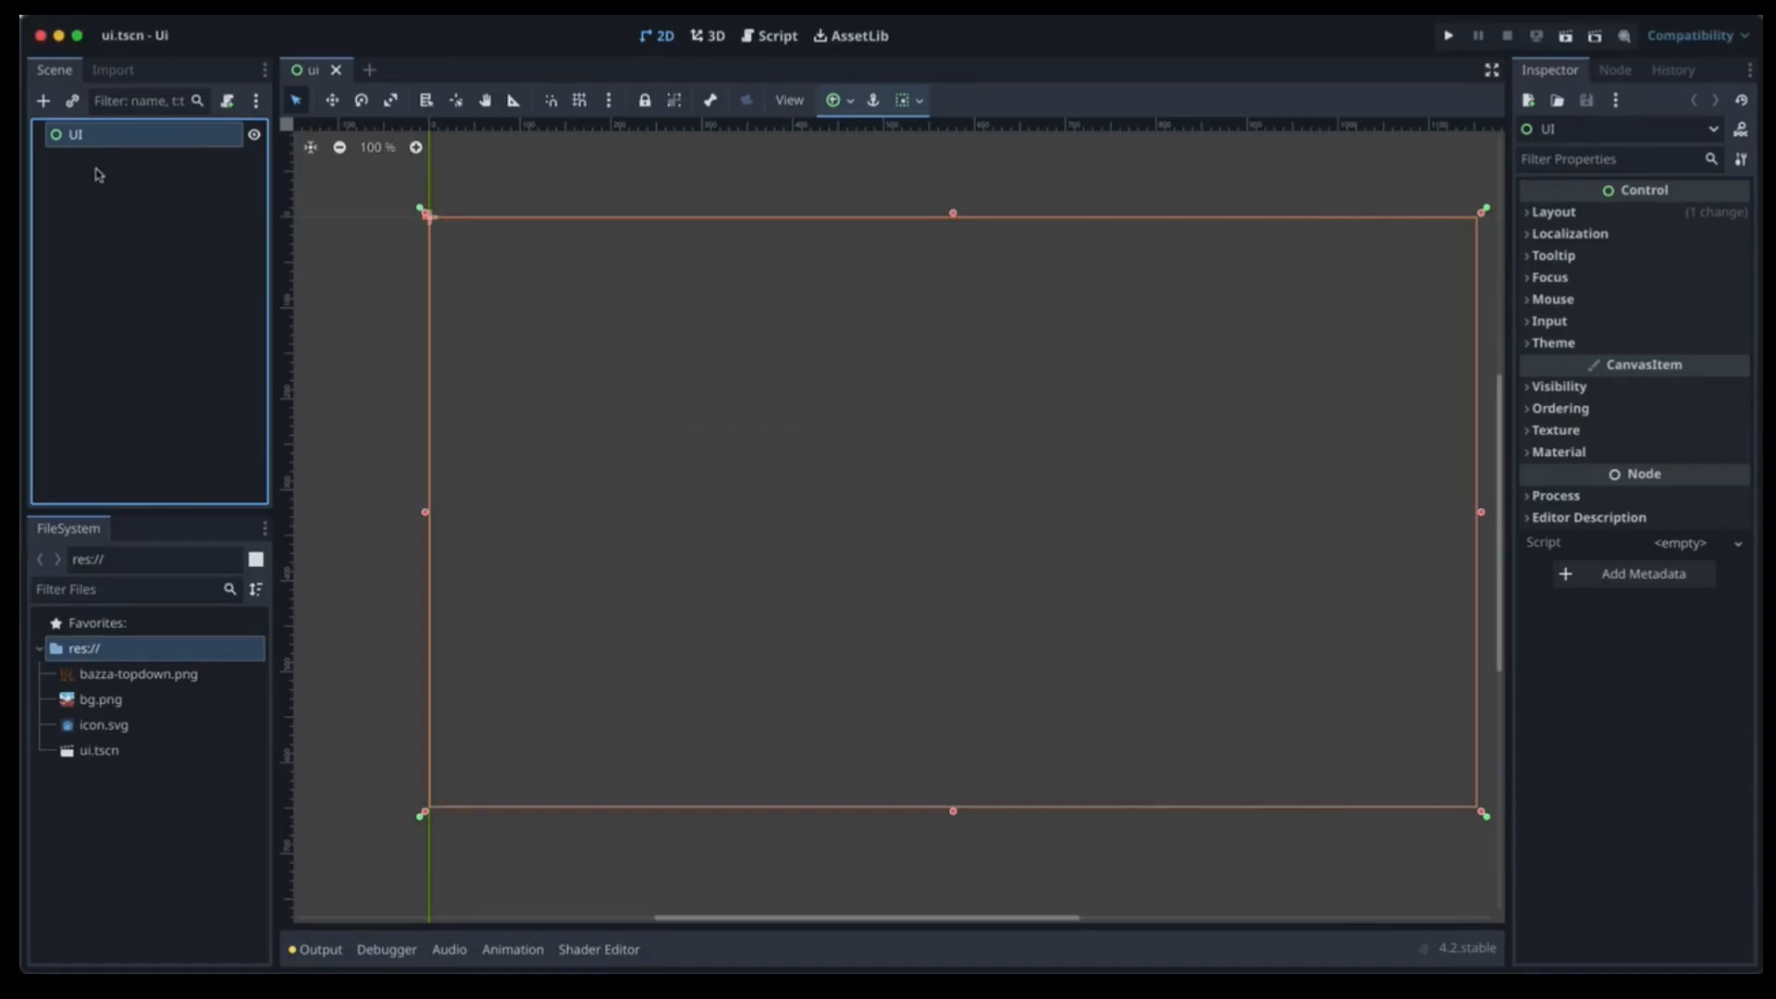
Add a TextureRect under UI and give it bg.png as its texture.
left_click(42, 101)
type("texture")
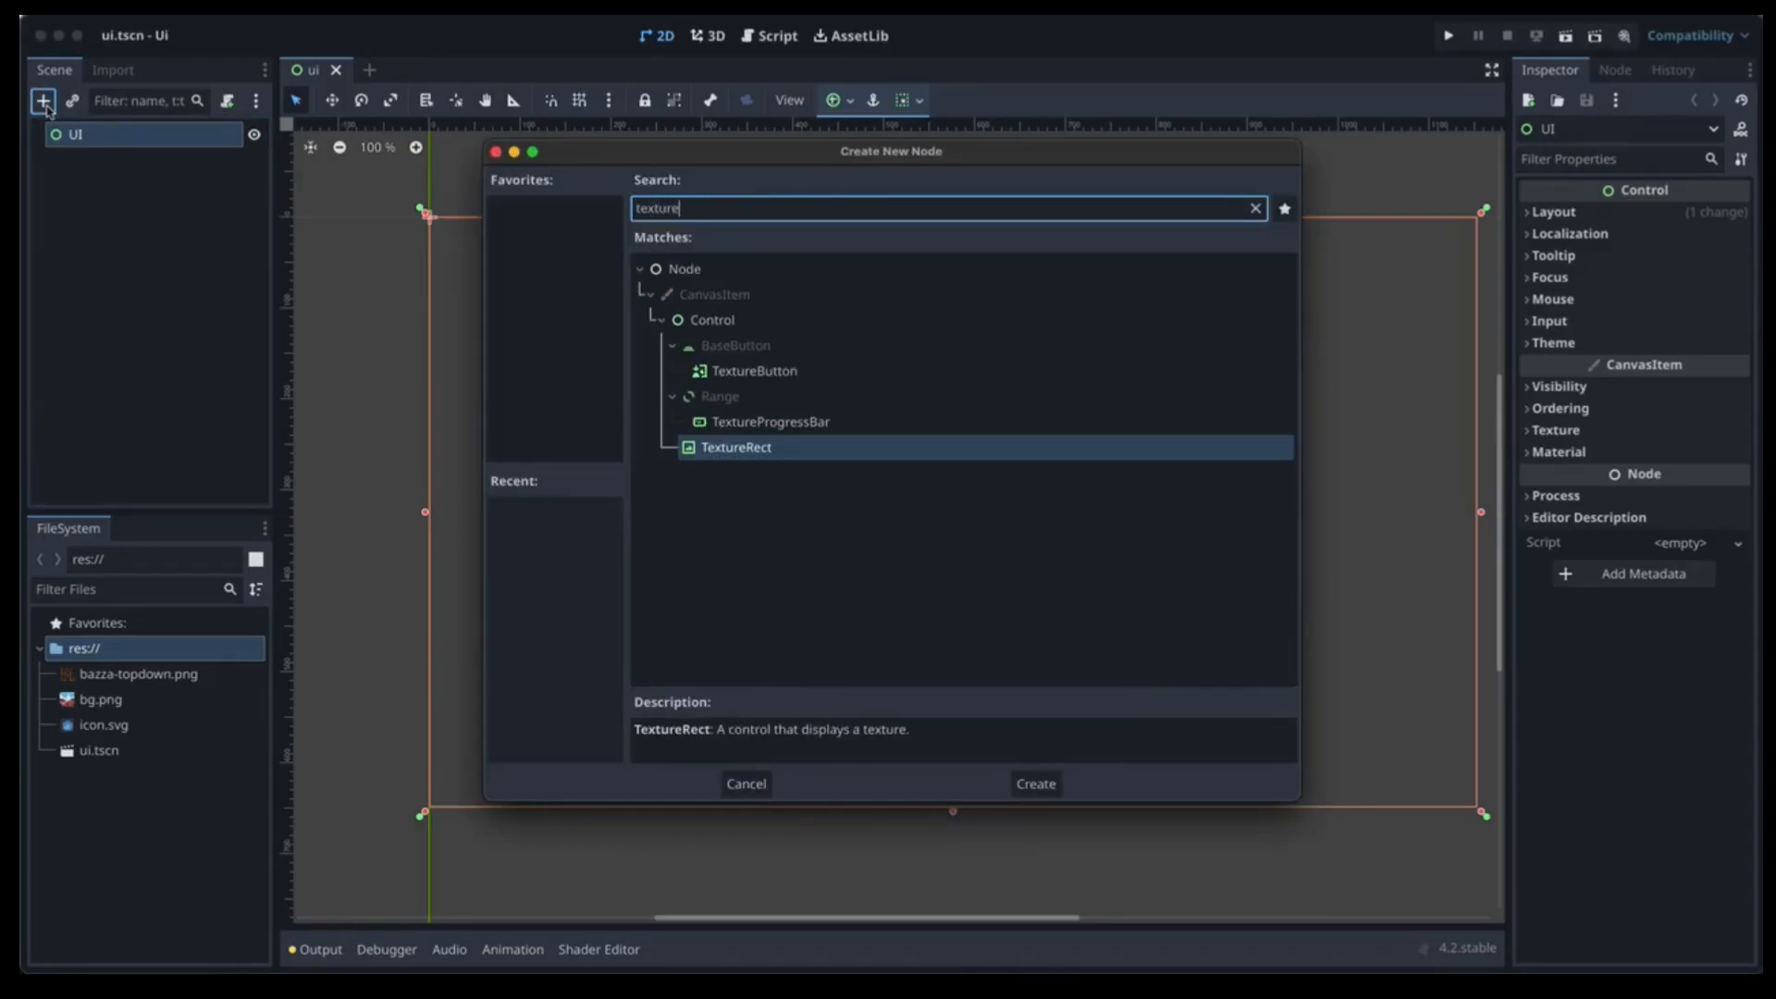
key("Return")
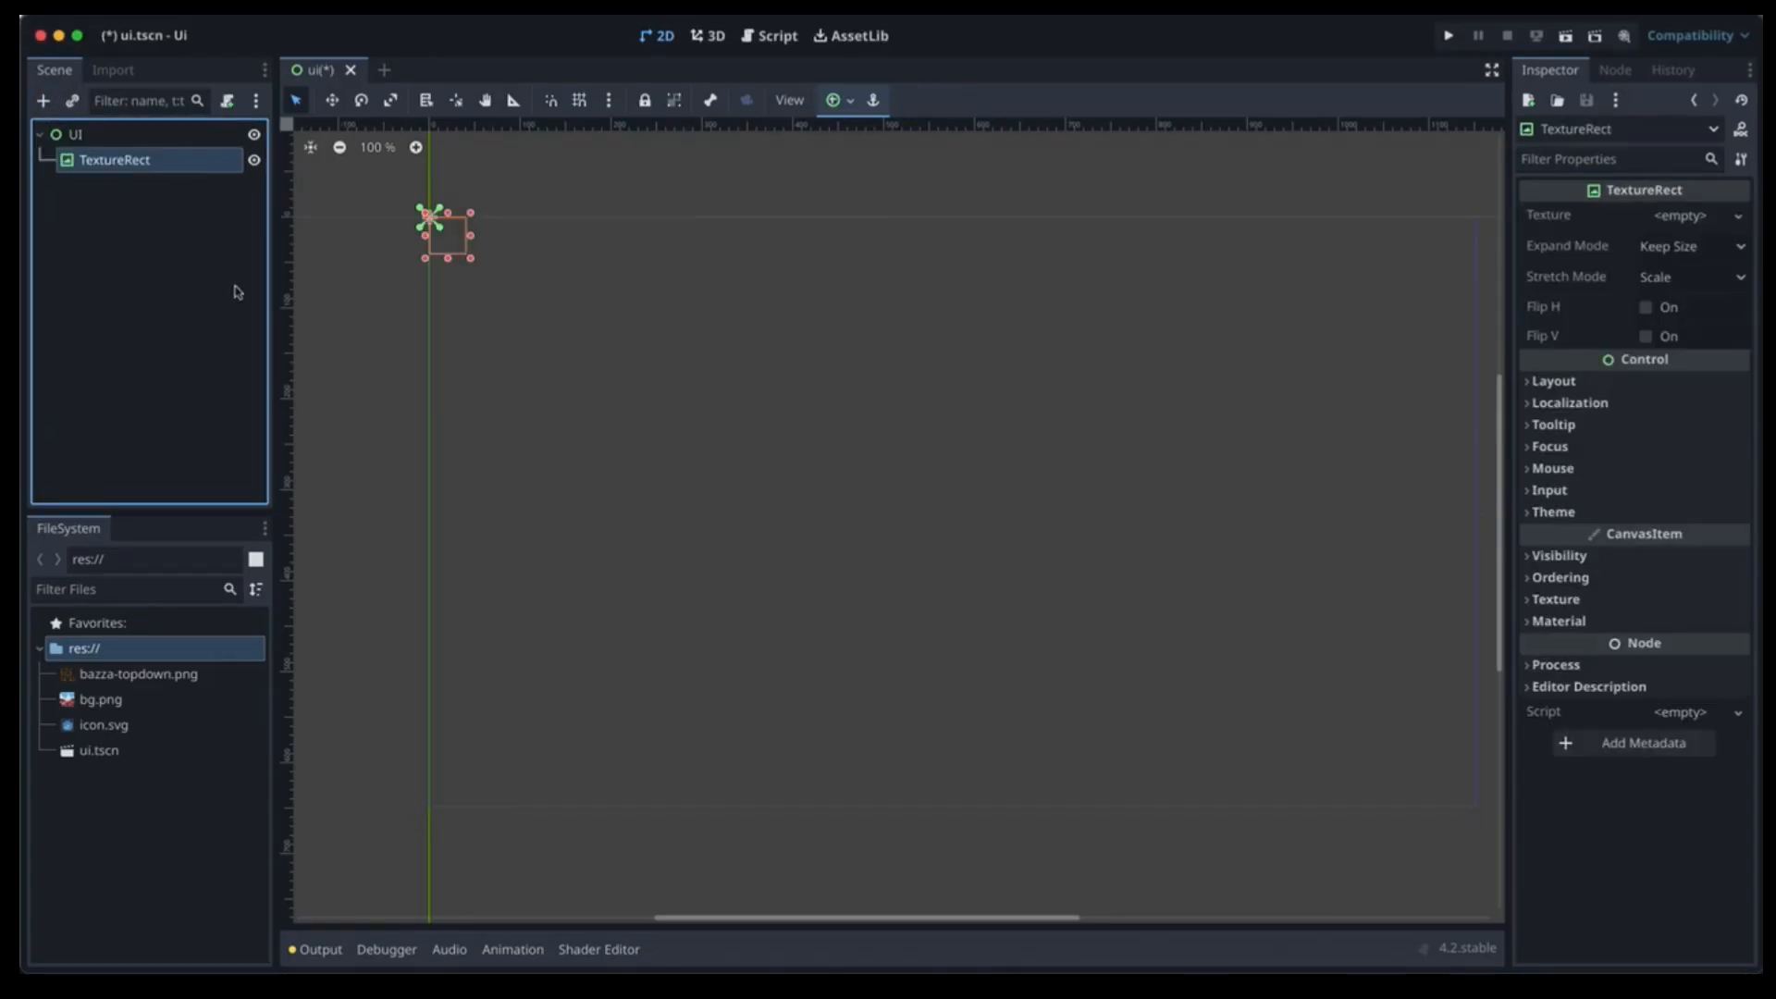
left_click(109, 705)
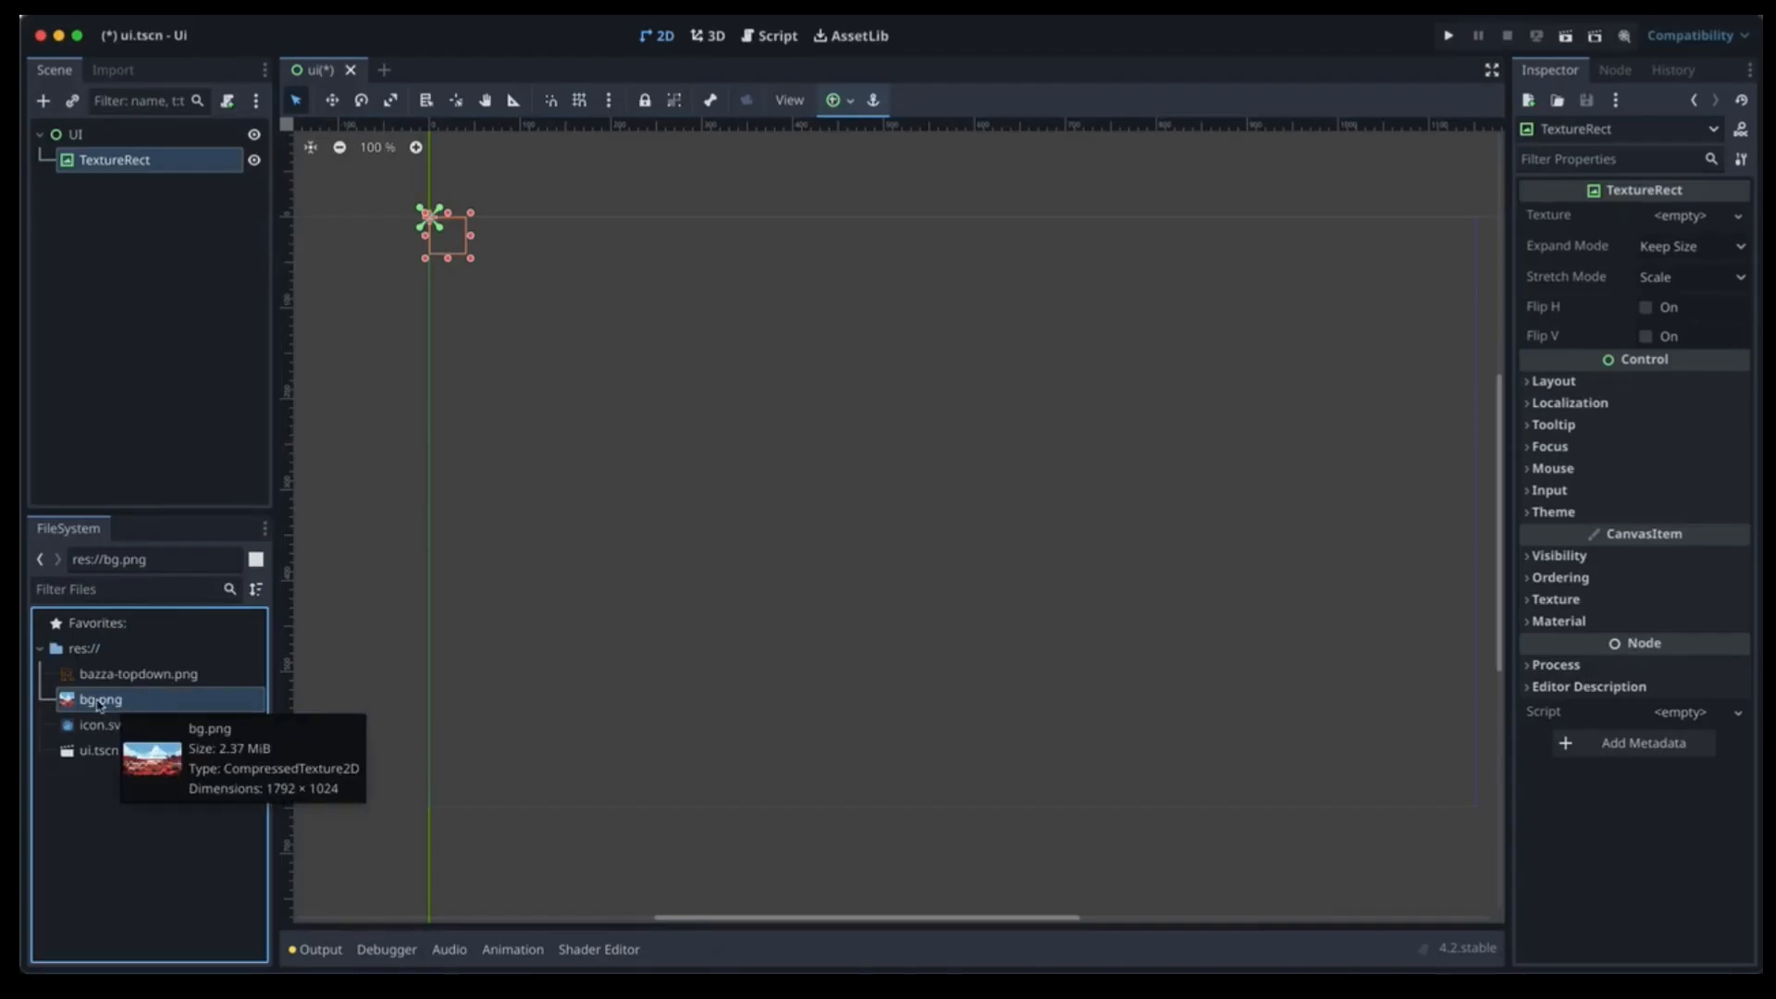
left_click_drag(114, 709, 1676, 219)
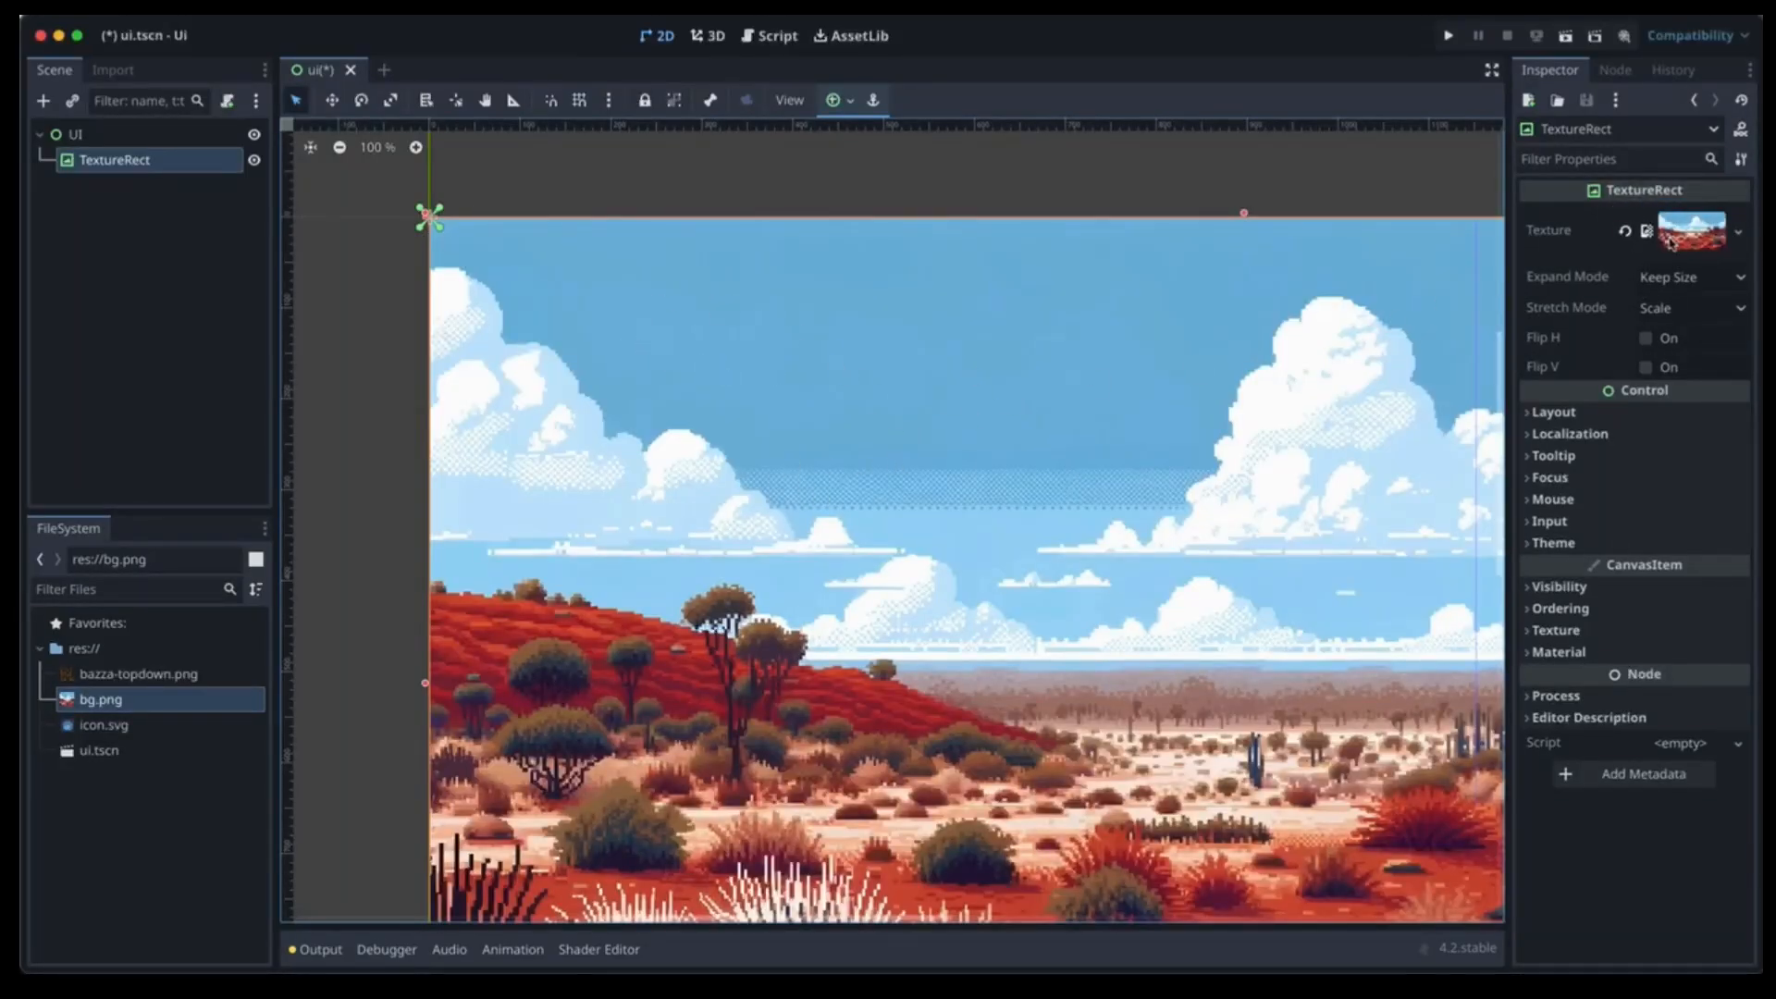
Set the TextureRect's Expand Mode to Ignore Size and apply the Full Rect anchor preset.
left_click(1674, 277)
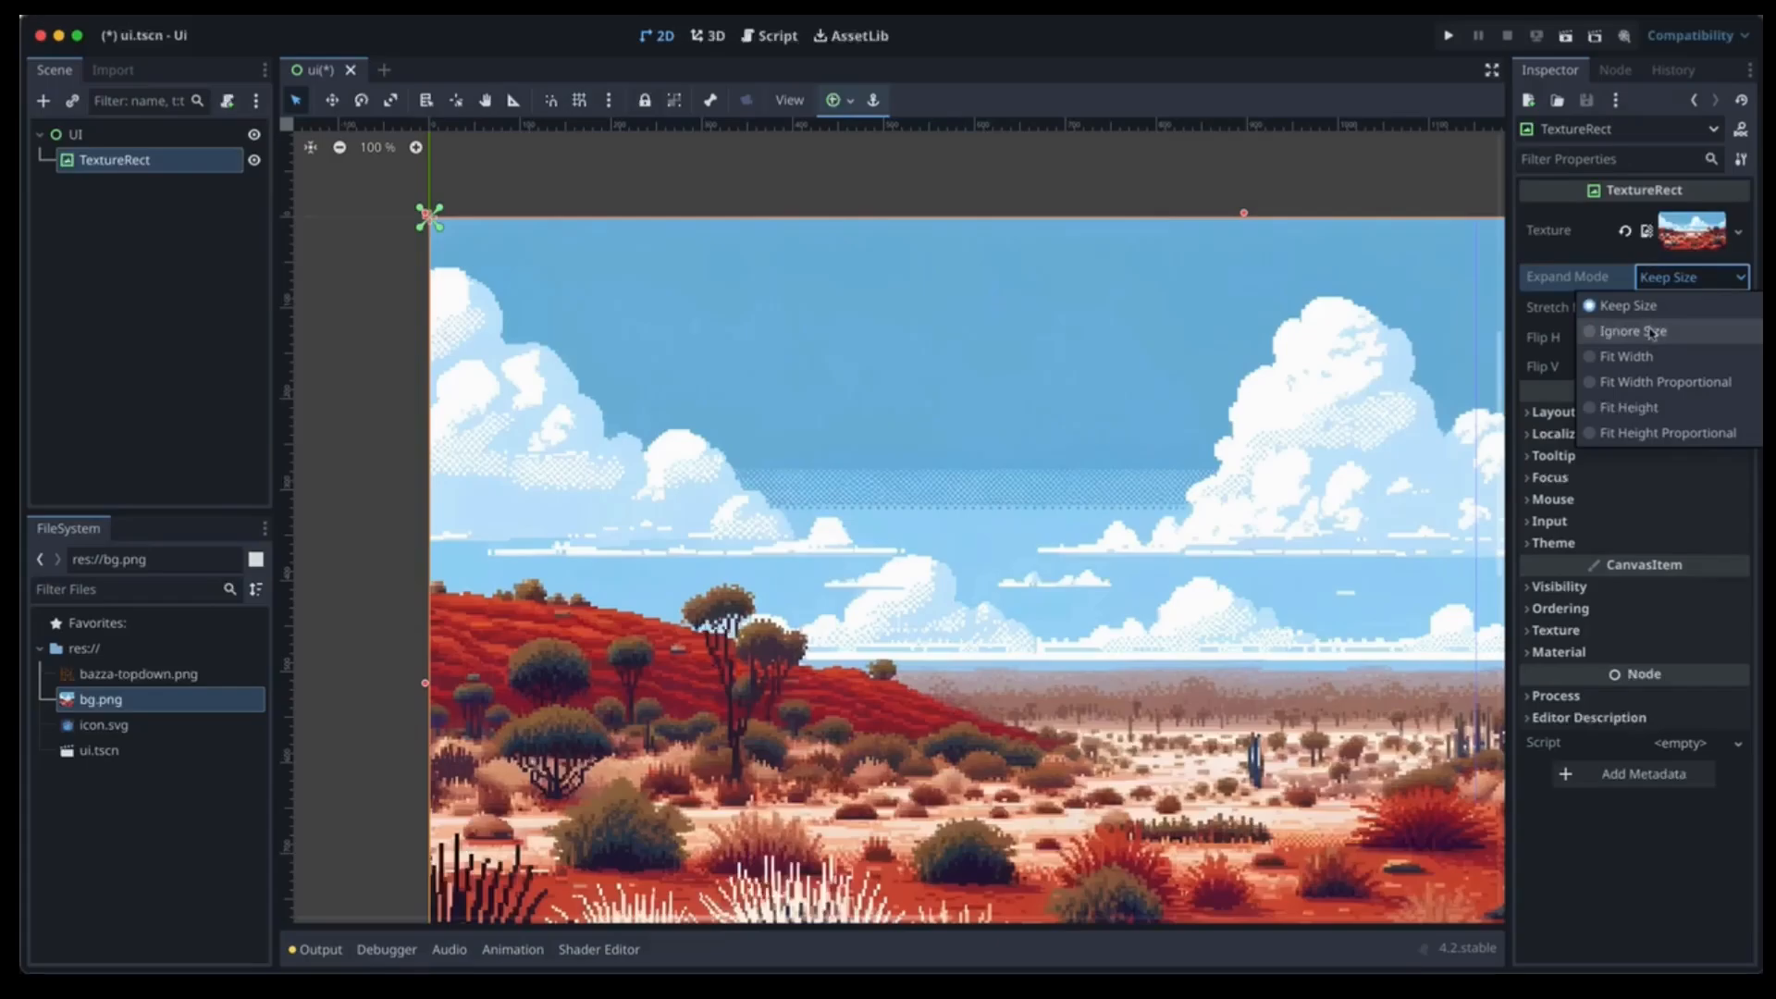
left_click(1632, 331)
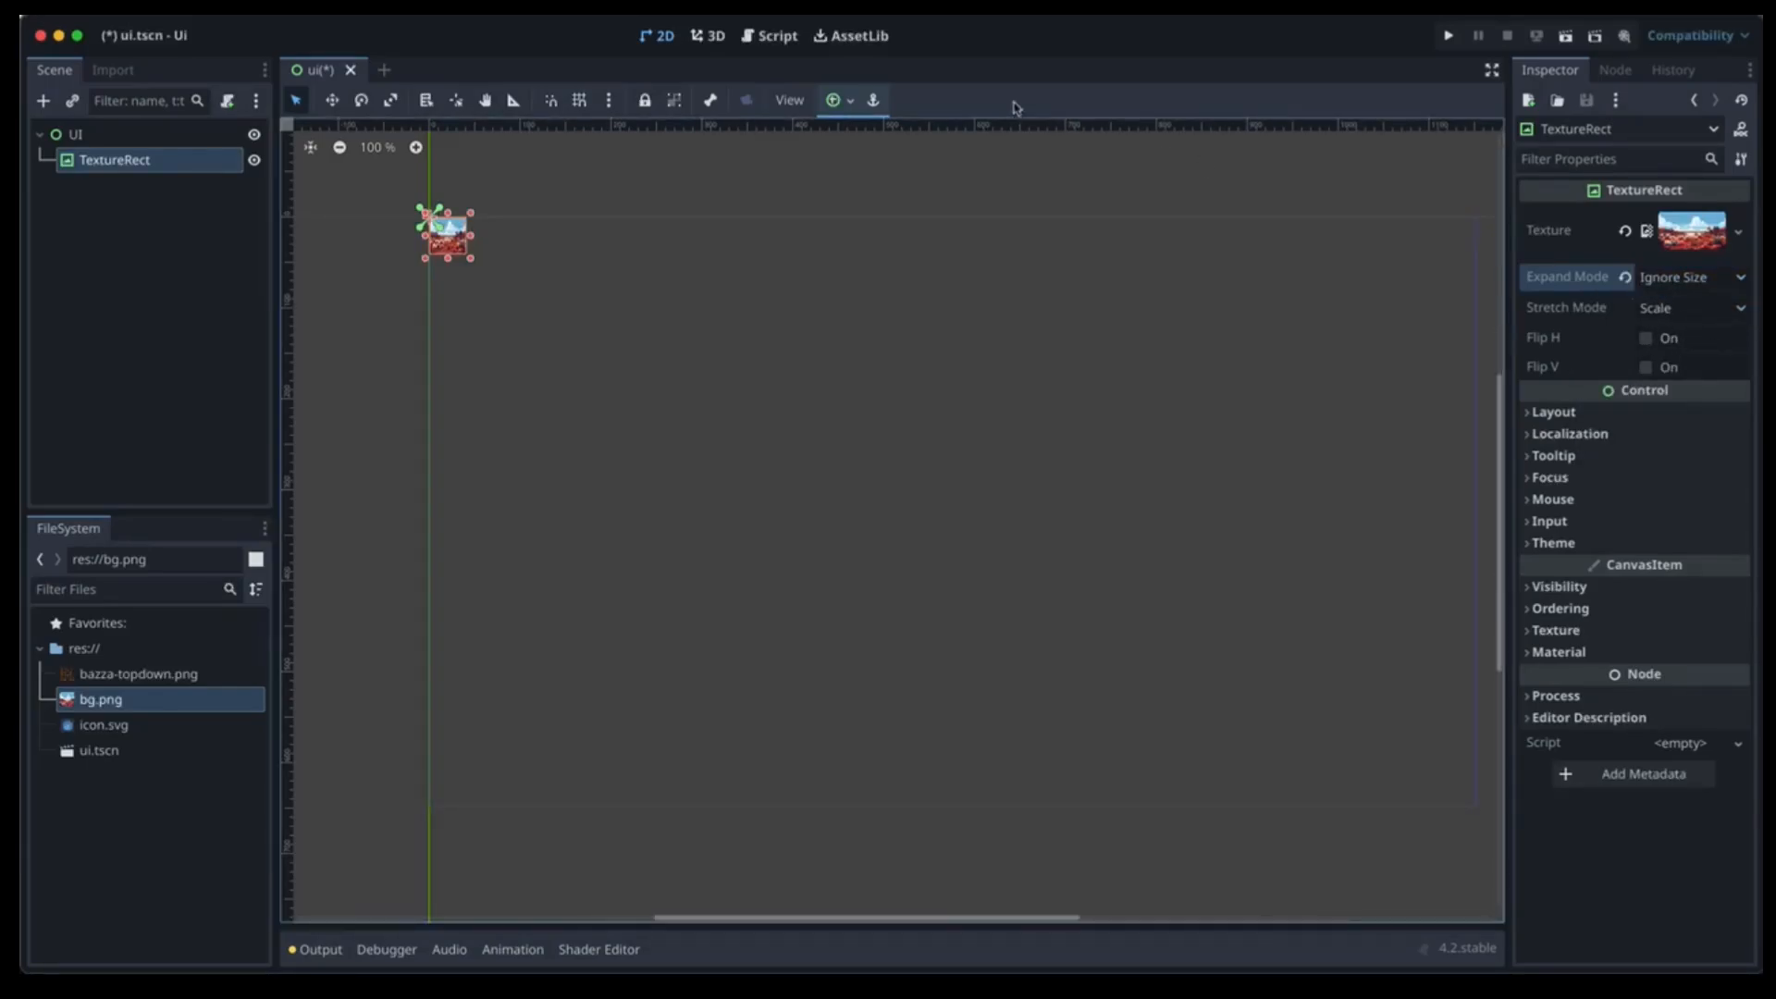
left_click(839, 100)
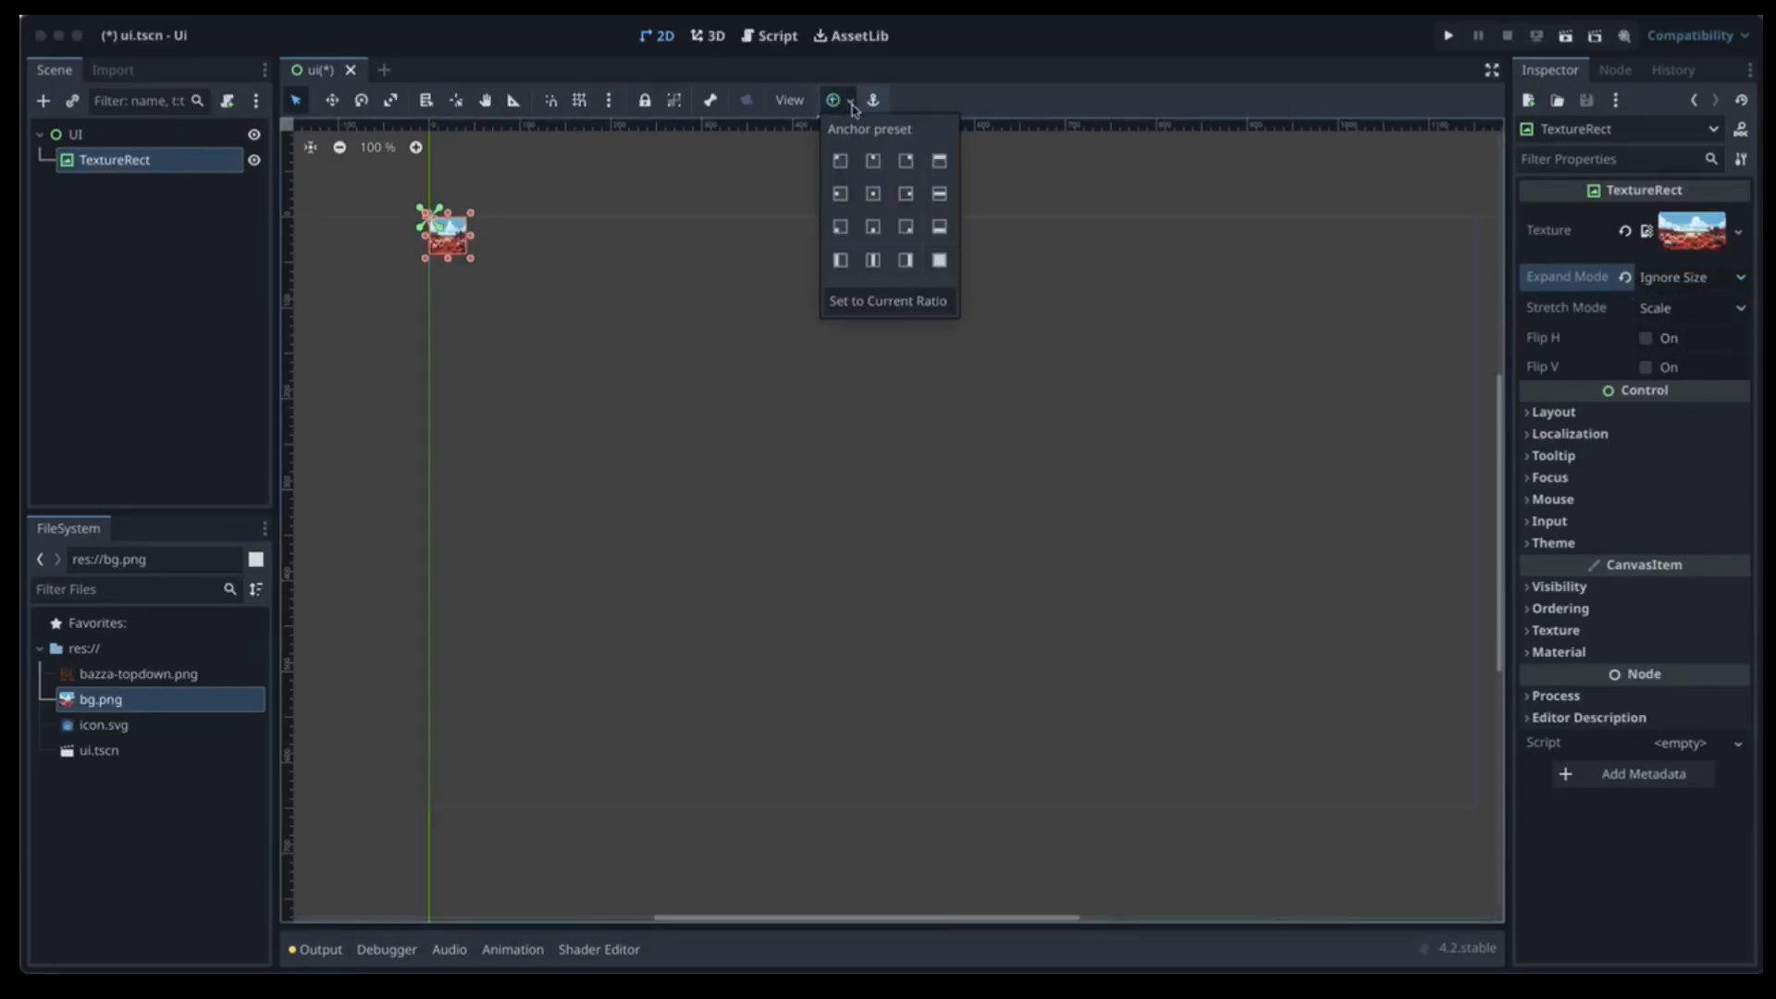
left_click(940, 261)
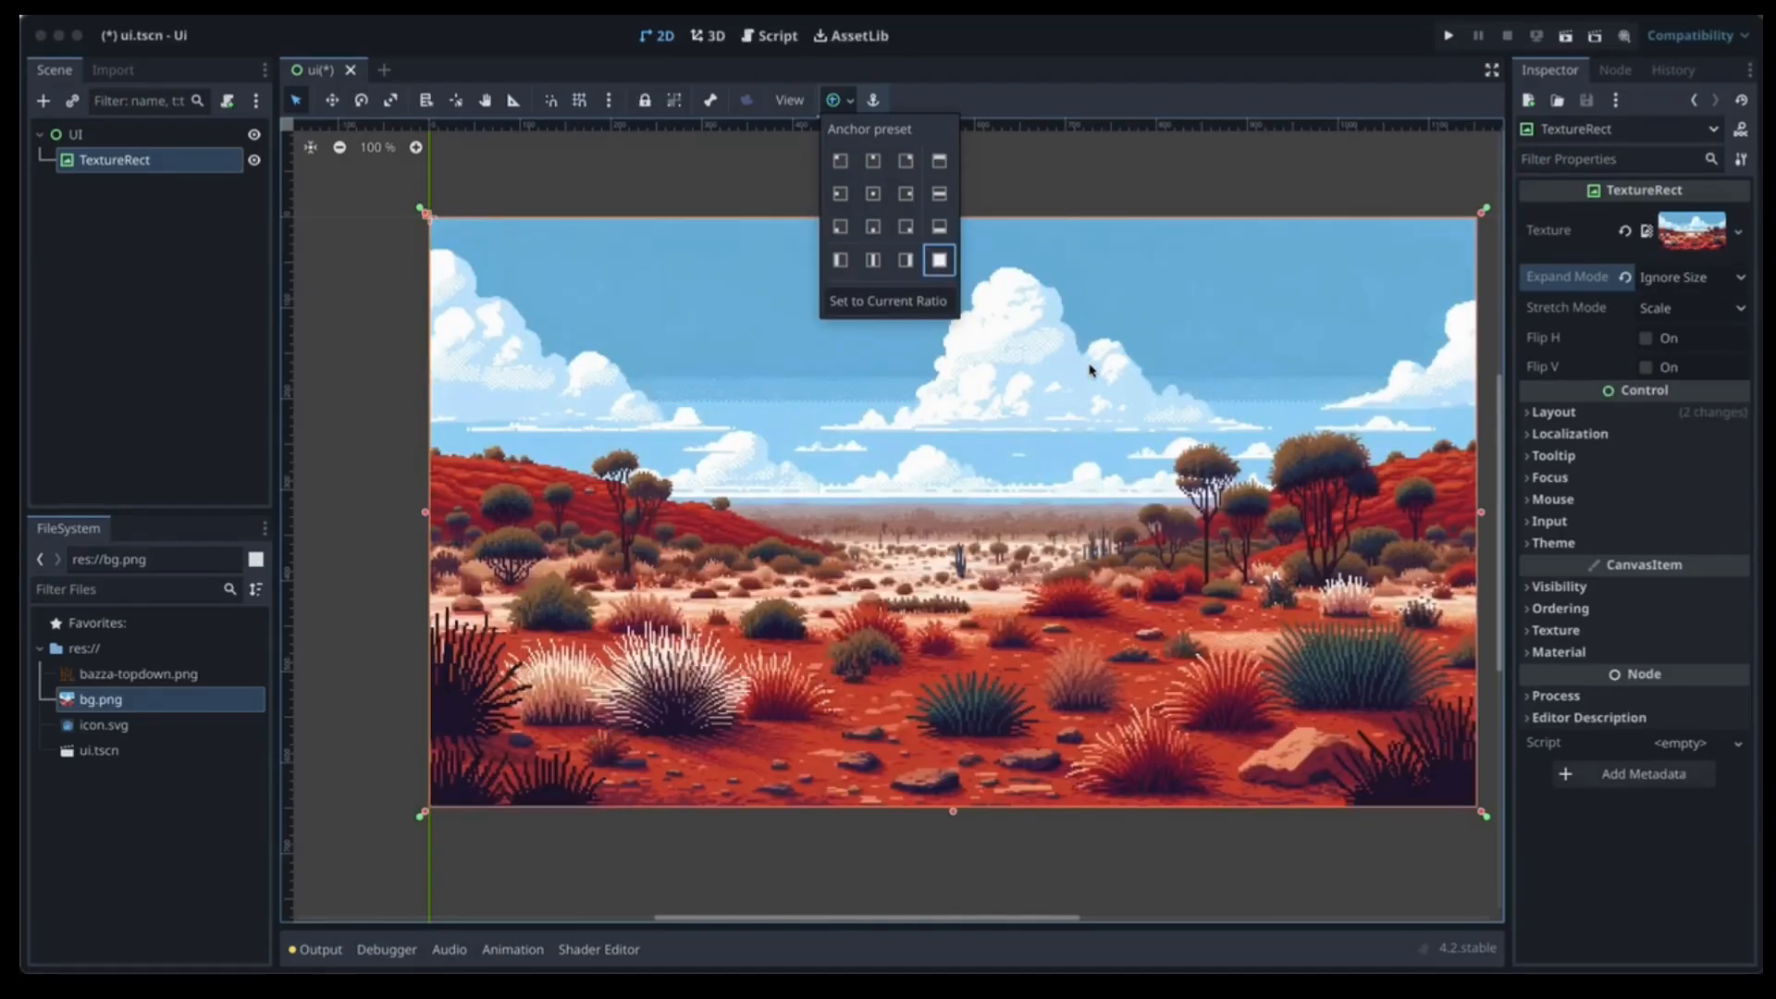
left_click(865, 497)
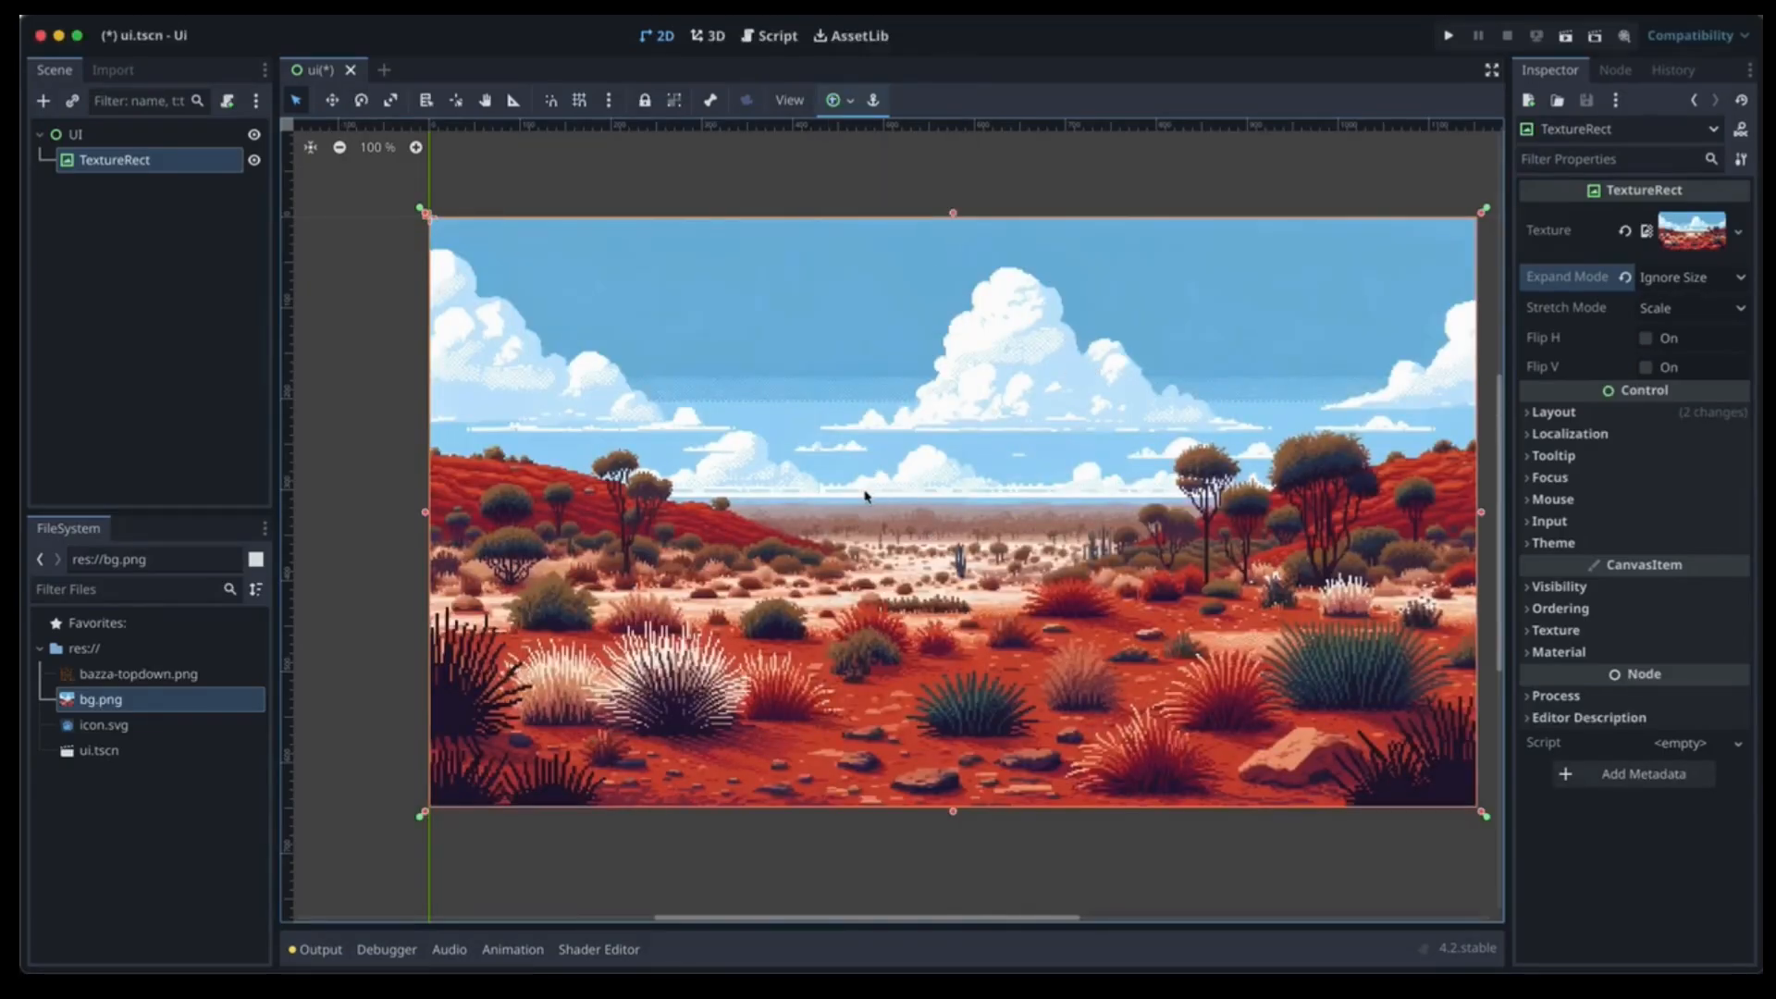
Rename the TextureRect to Background and reselect the UI root.
left_click(138, 162)
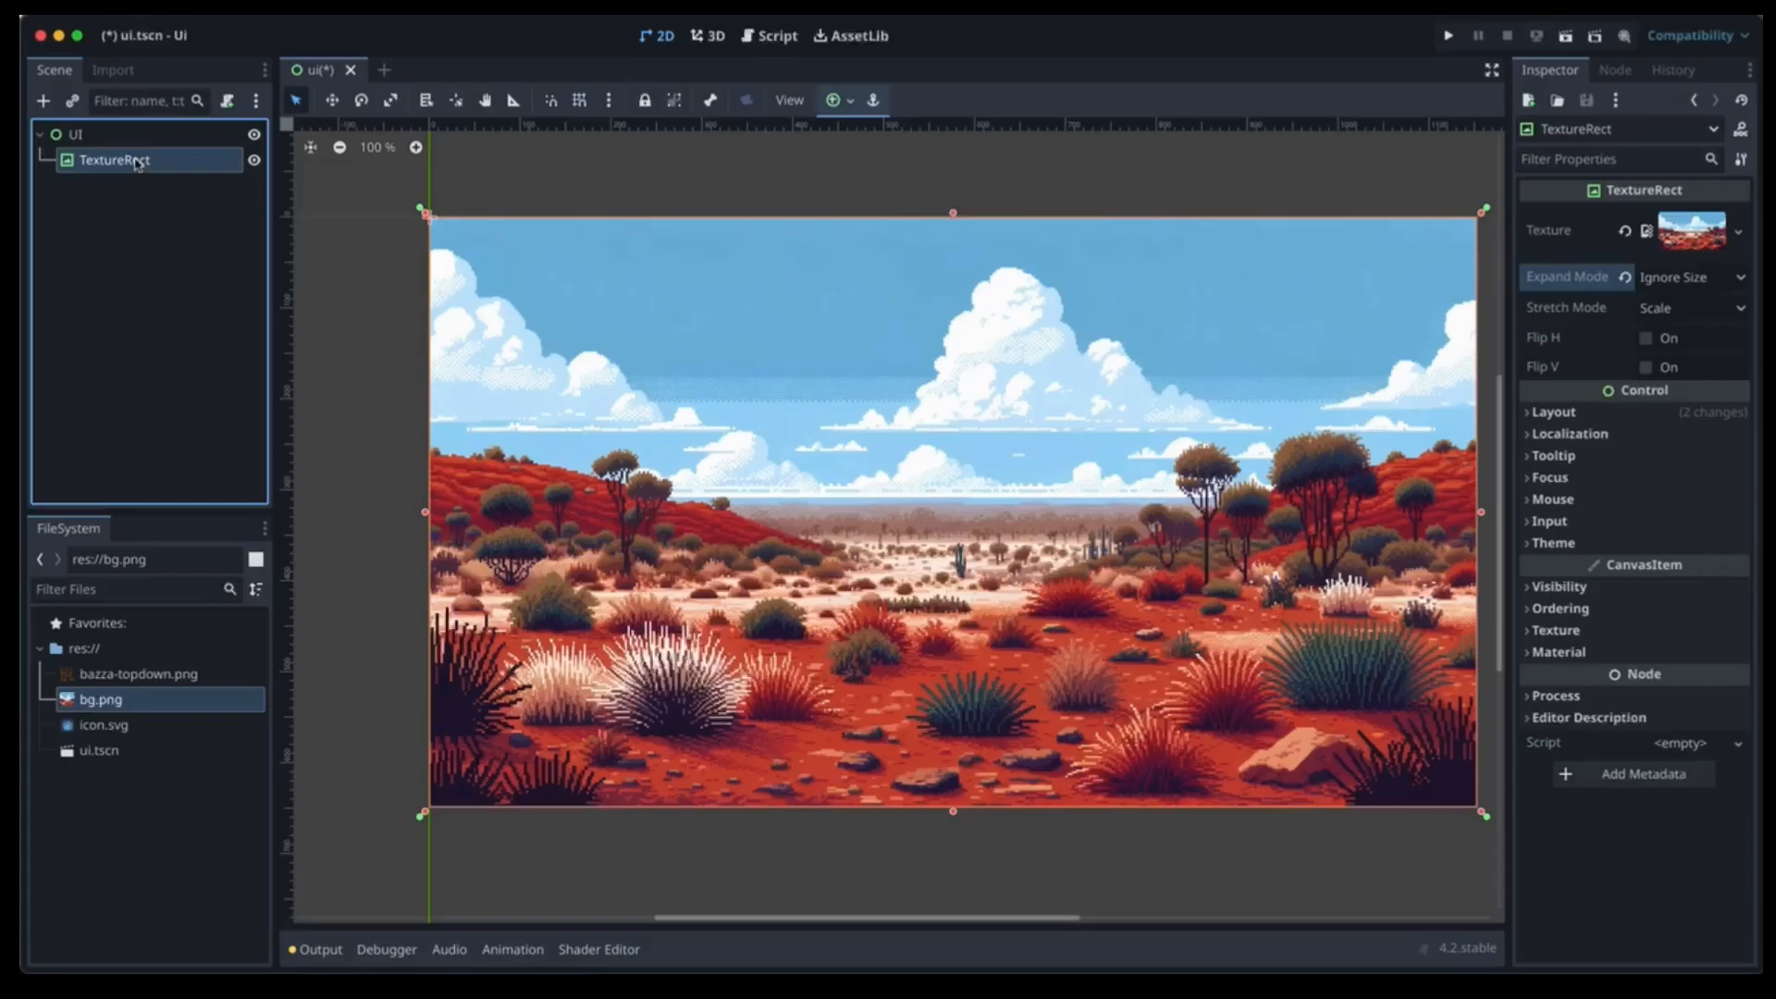
double_click(138, 161)
type("Backgro")
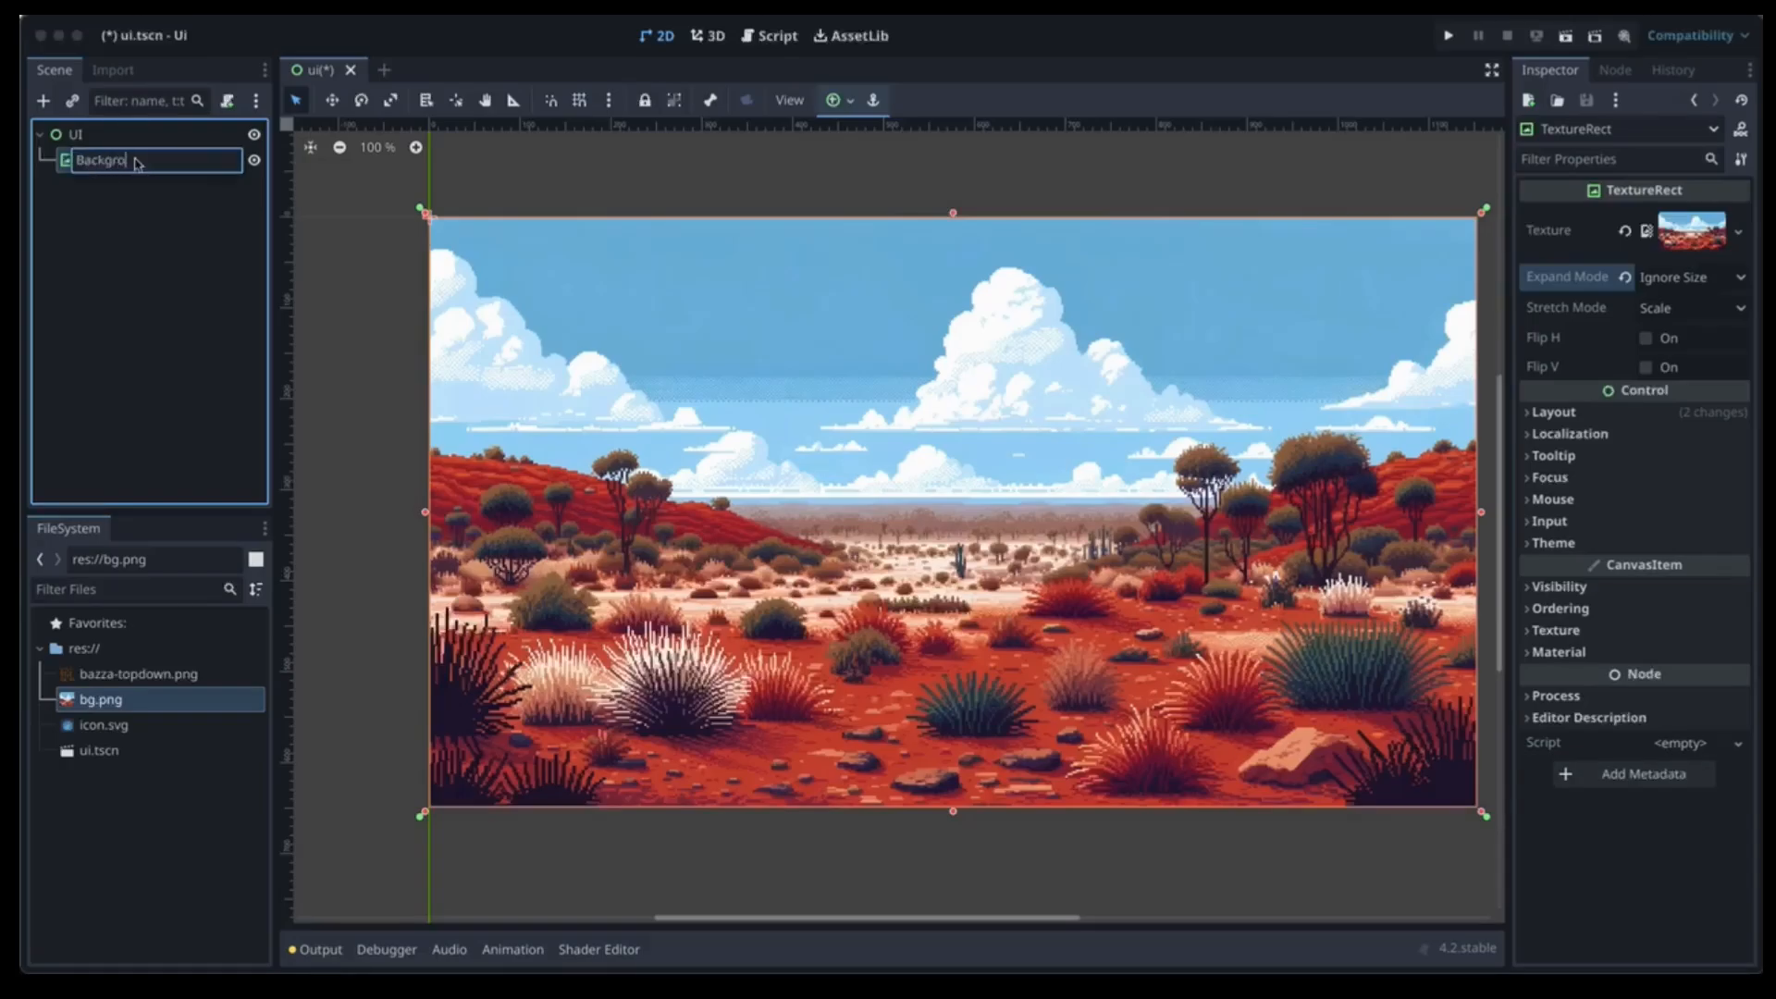
type("und")
key("Return")
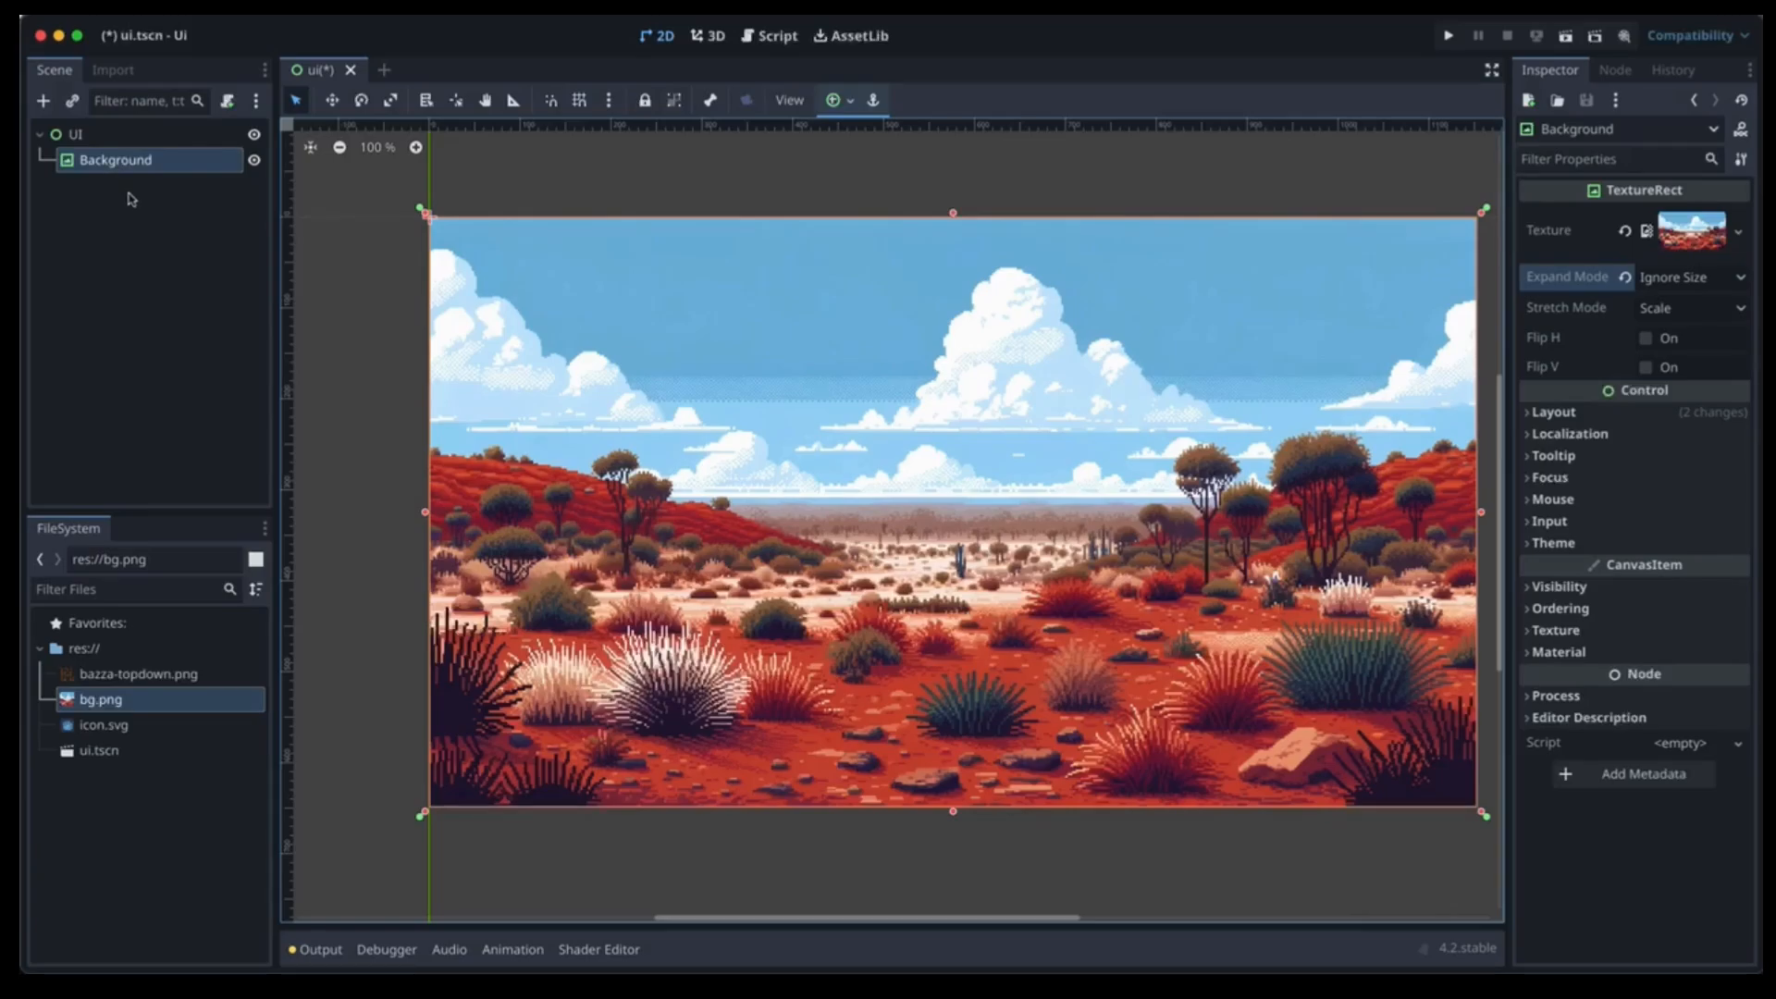
left_click(82, 132)
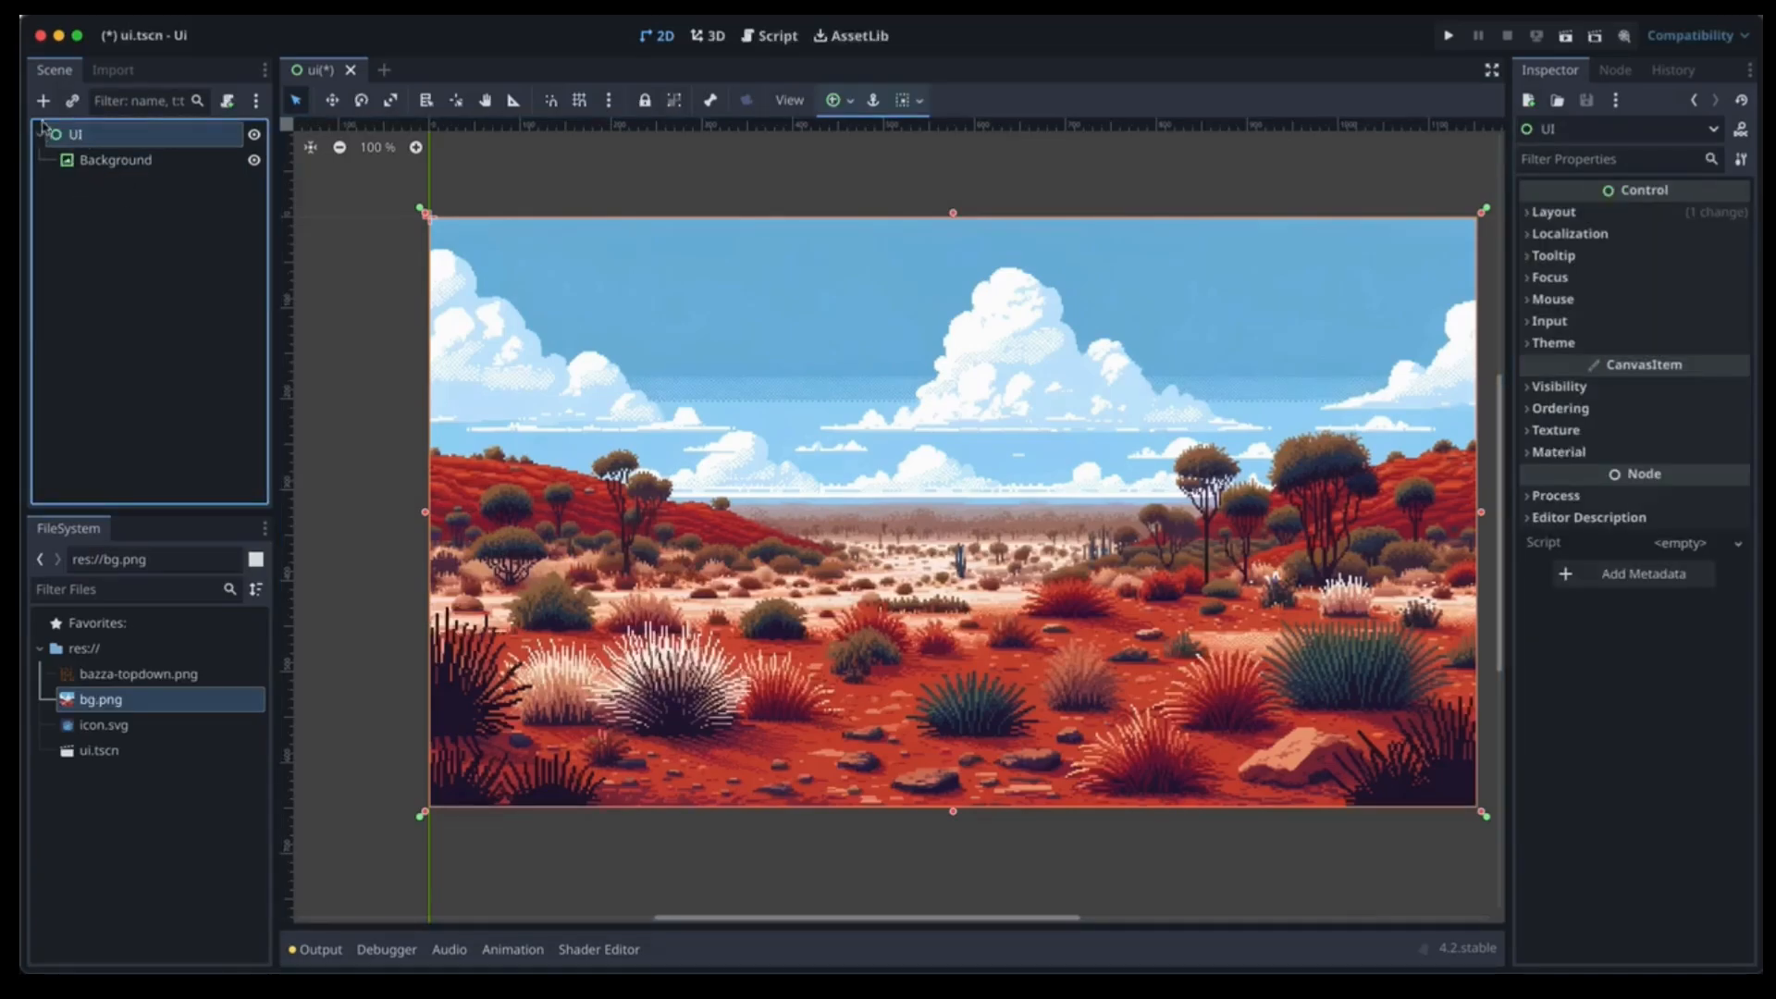
Add a Panel child under UI and set its size to 500 × 300.
left_click(47, 107)
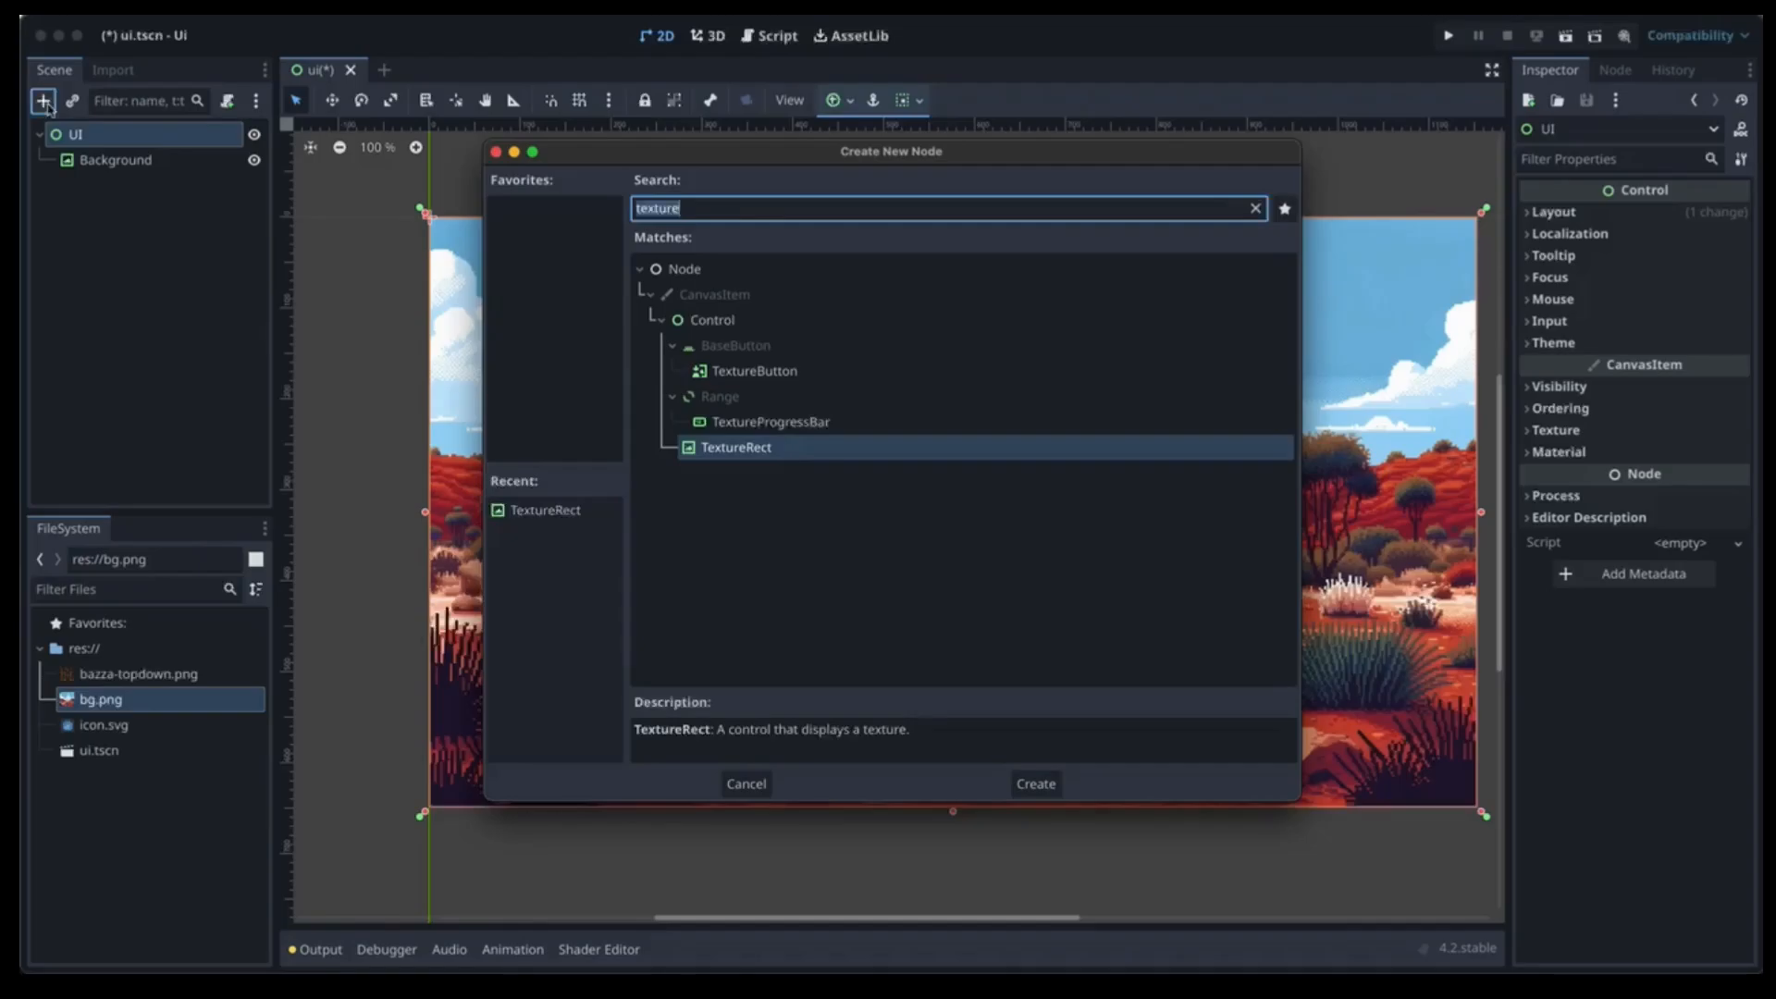
type("panel")
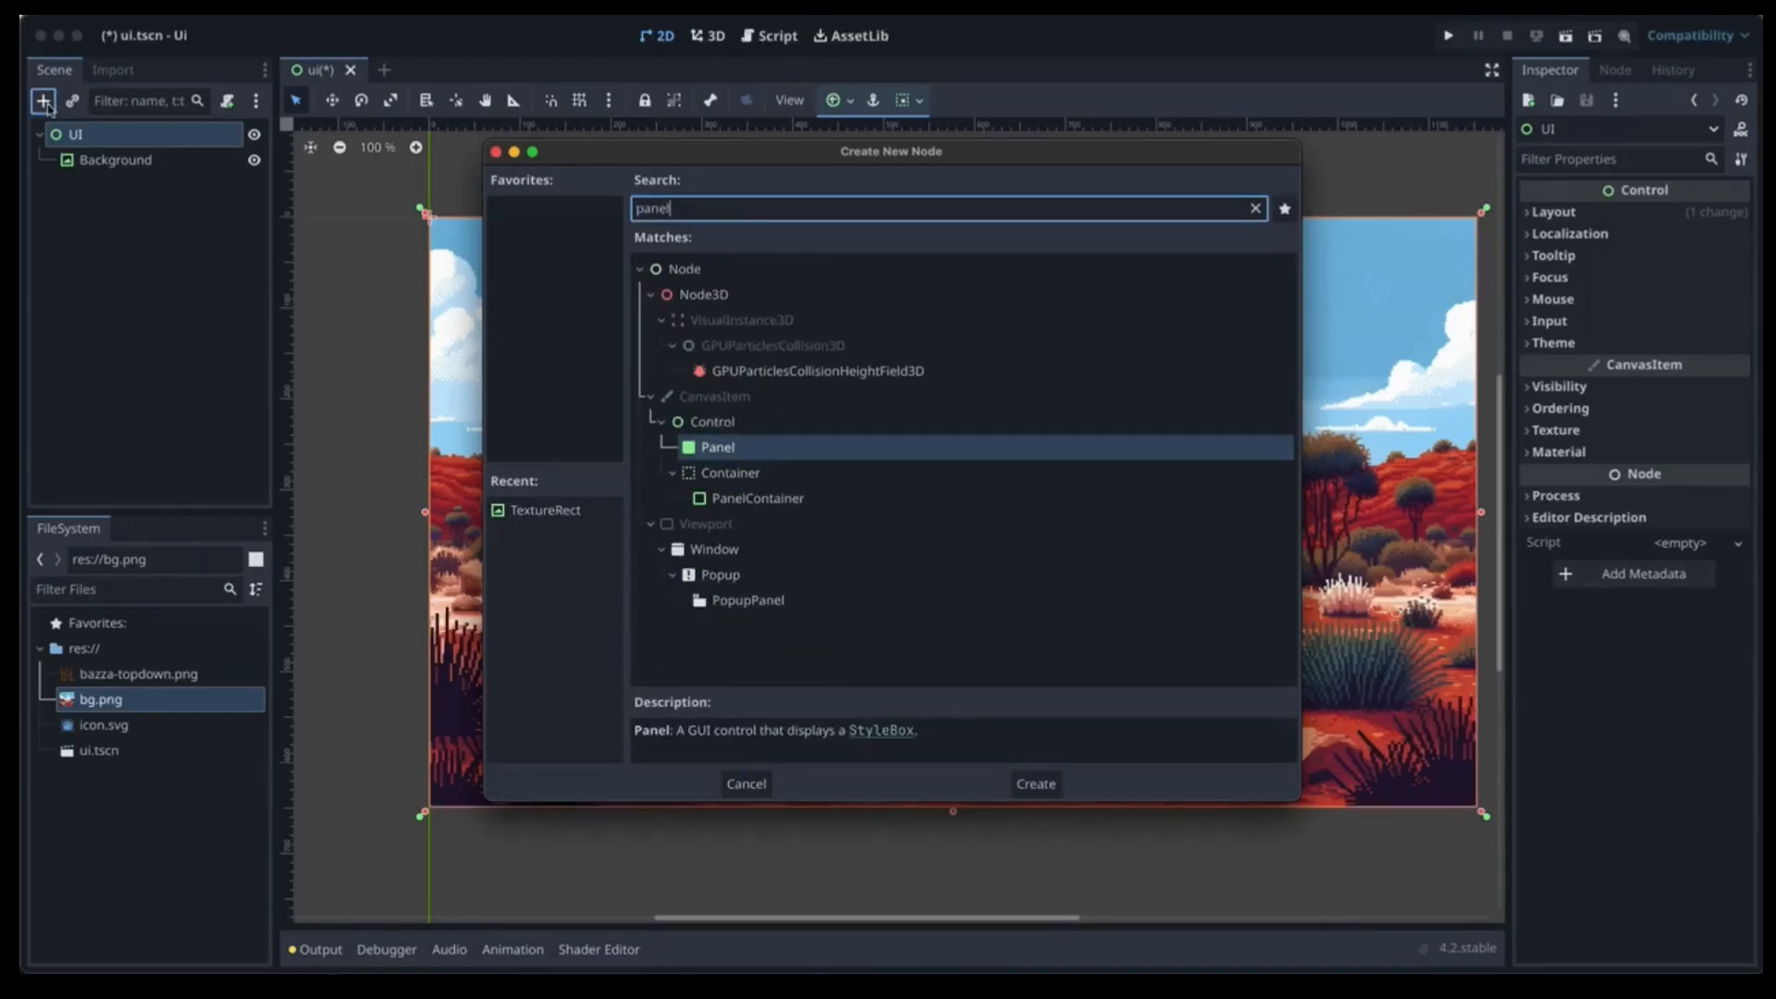
key("Return")
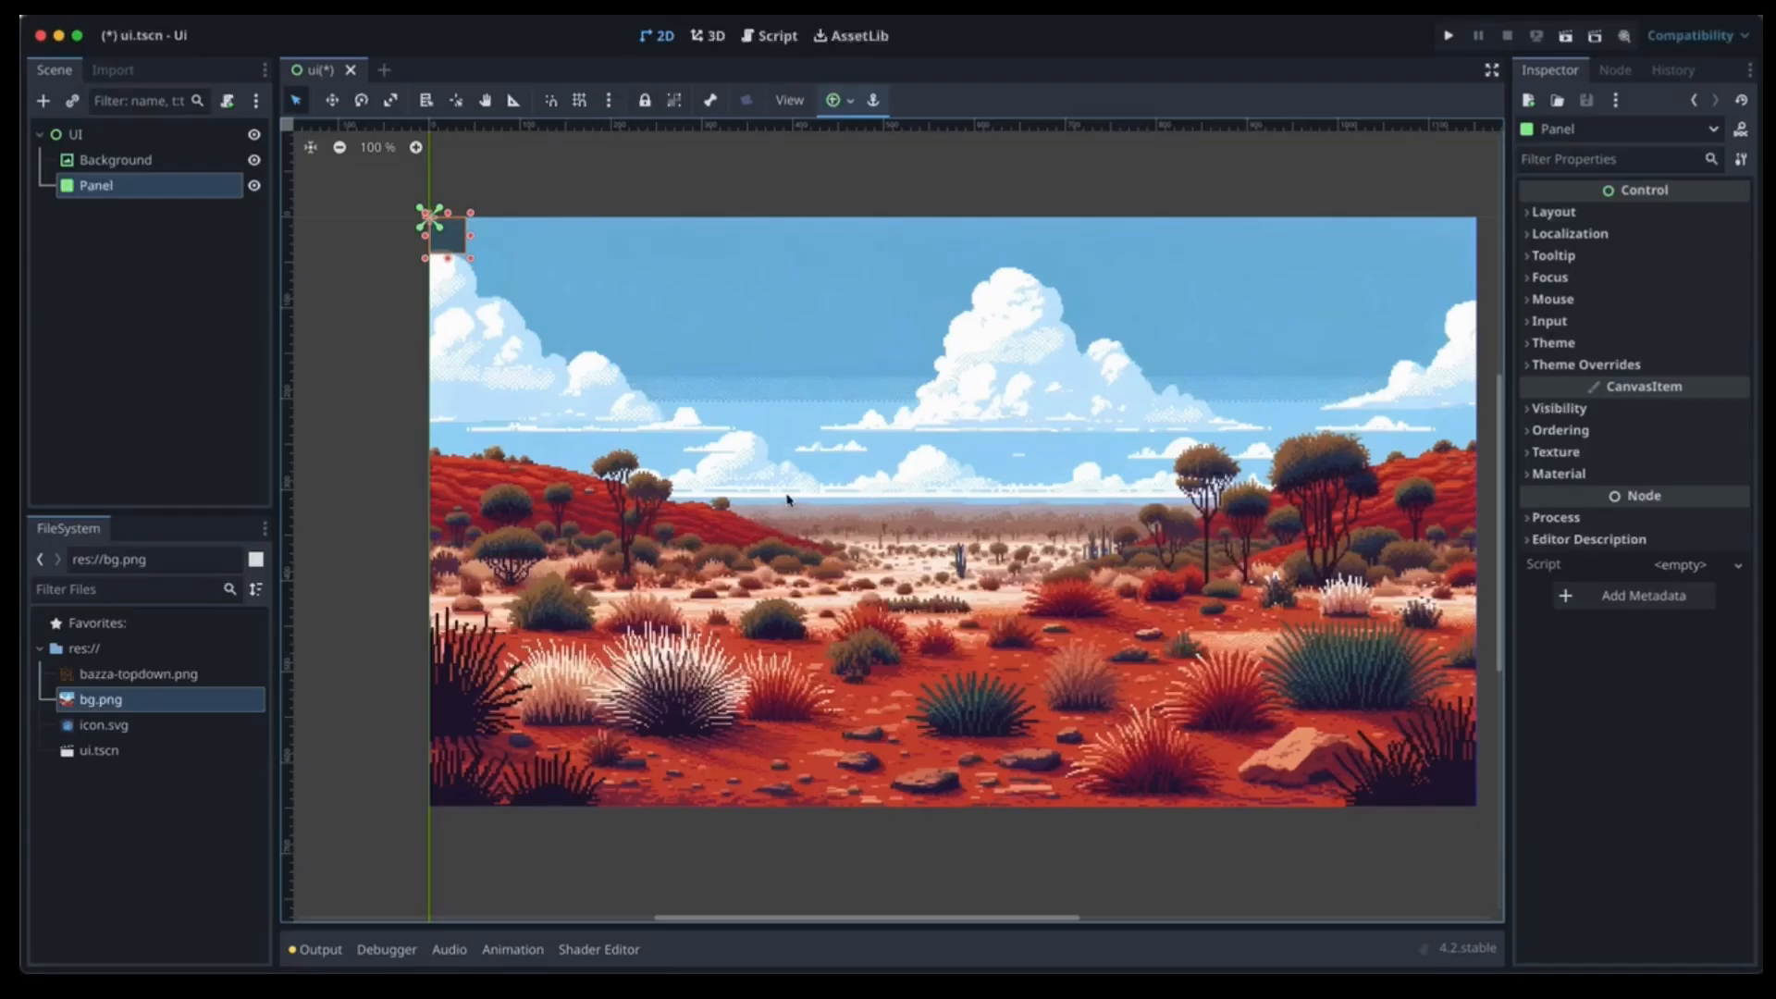
left_click(1563, 211)
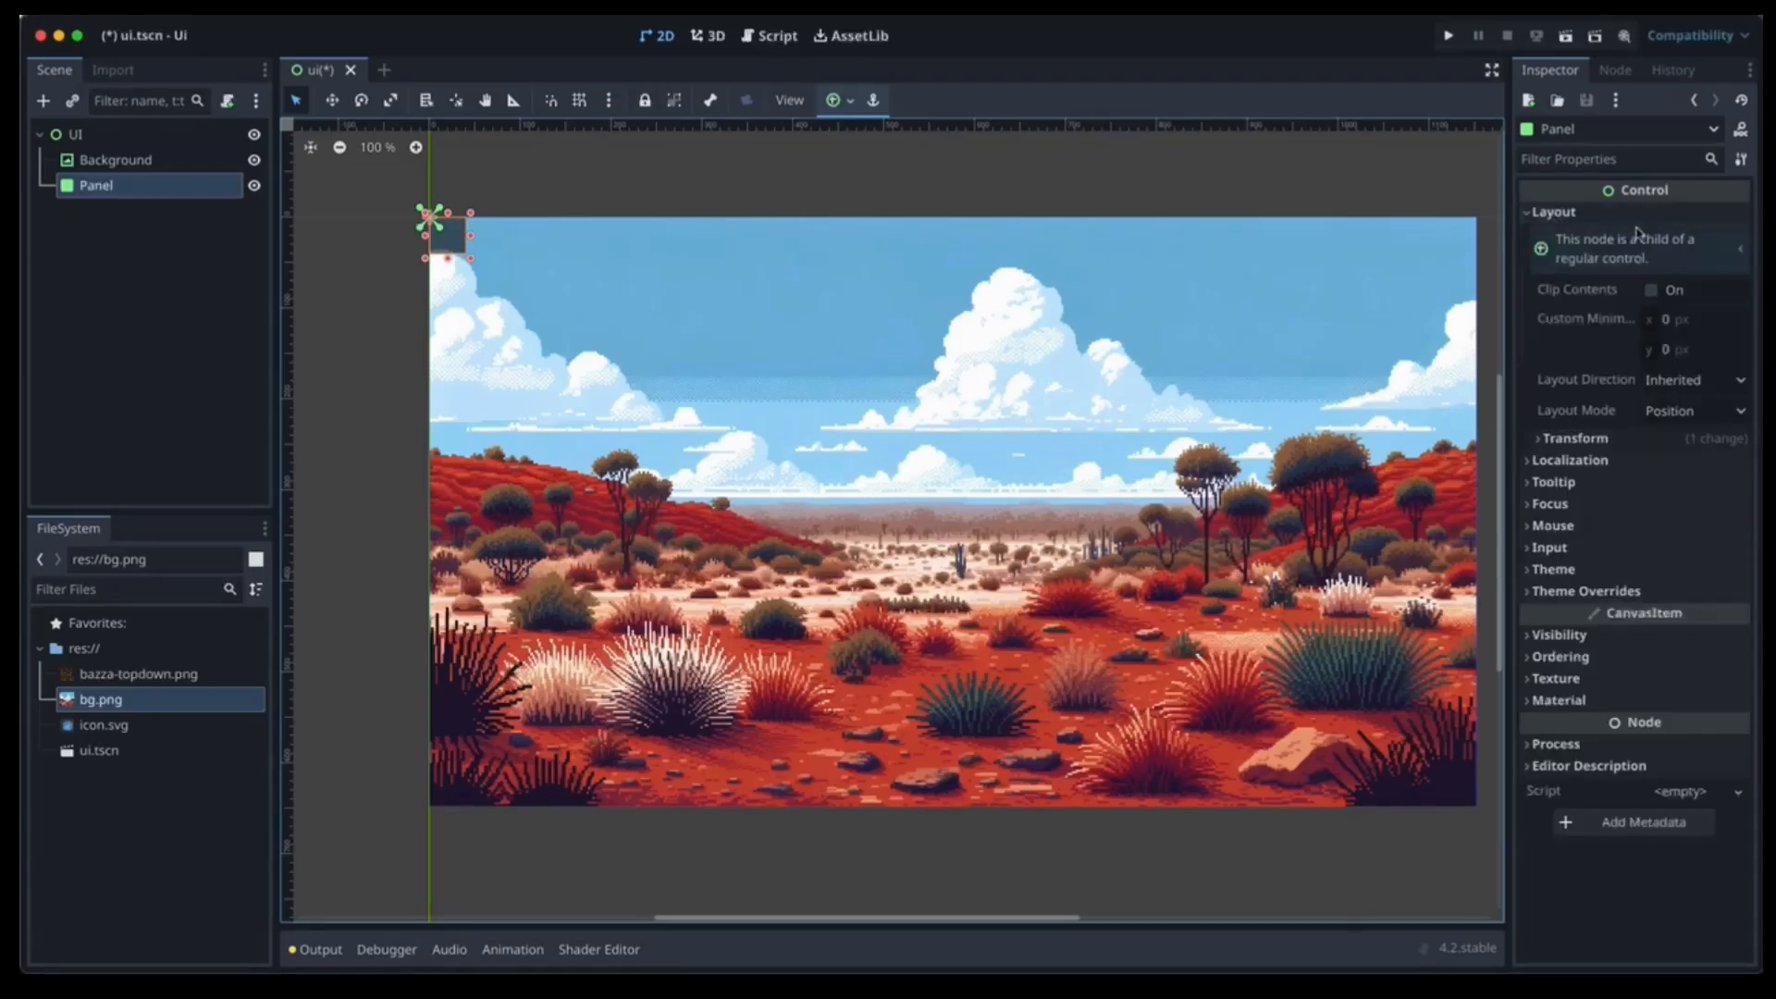
left_click(1600, 441)
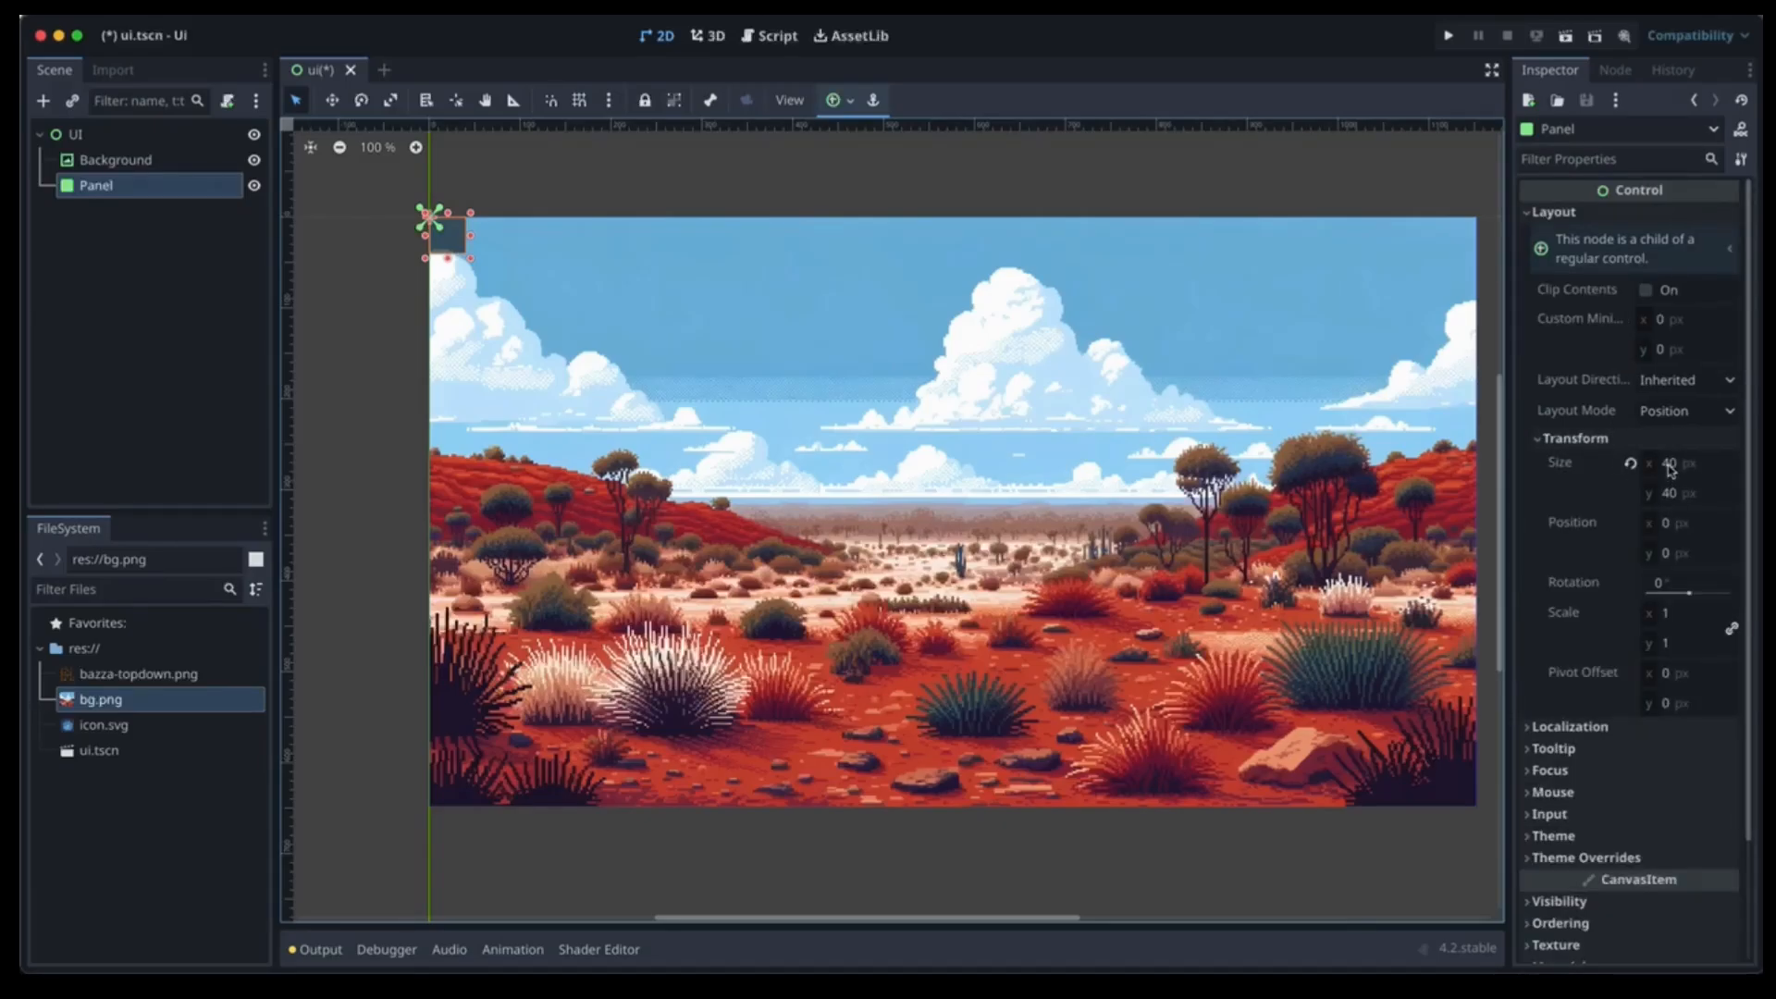
mouse_move(1670, 471)
left_click(1670, 463)
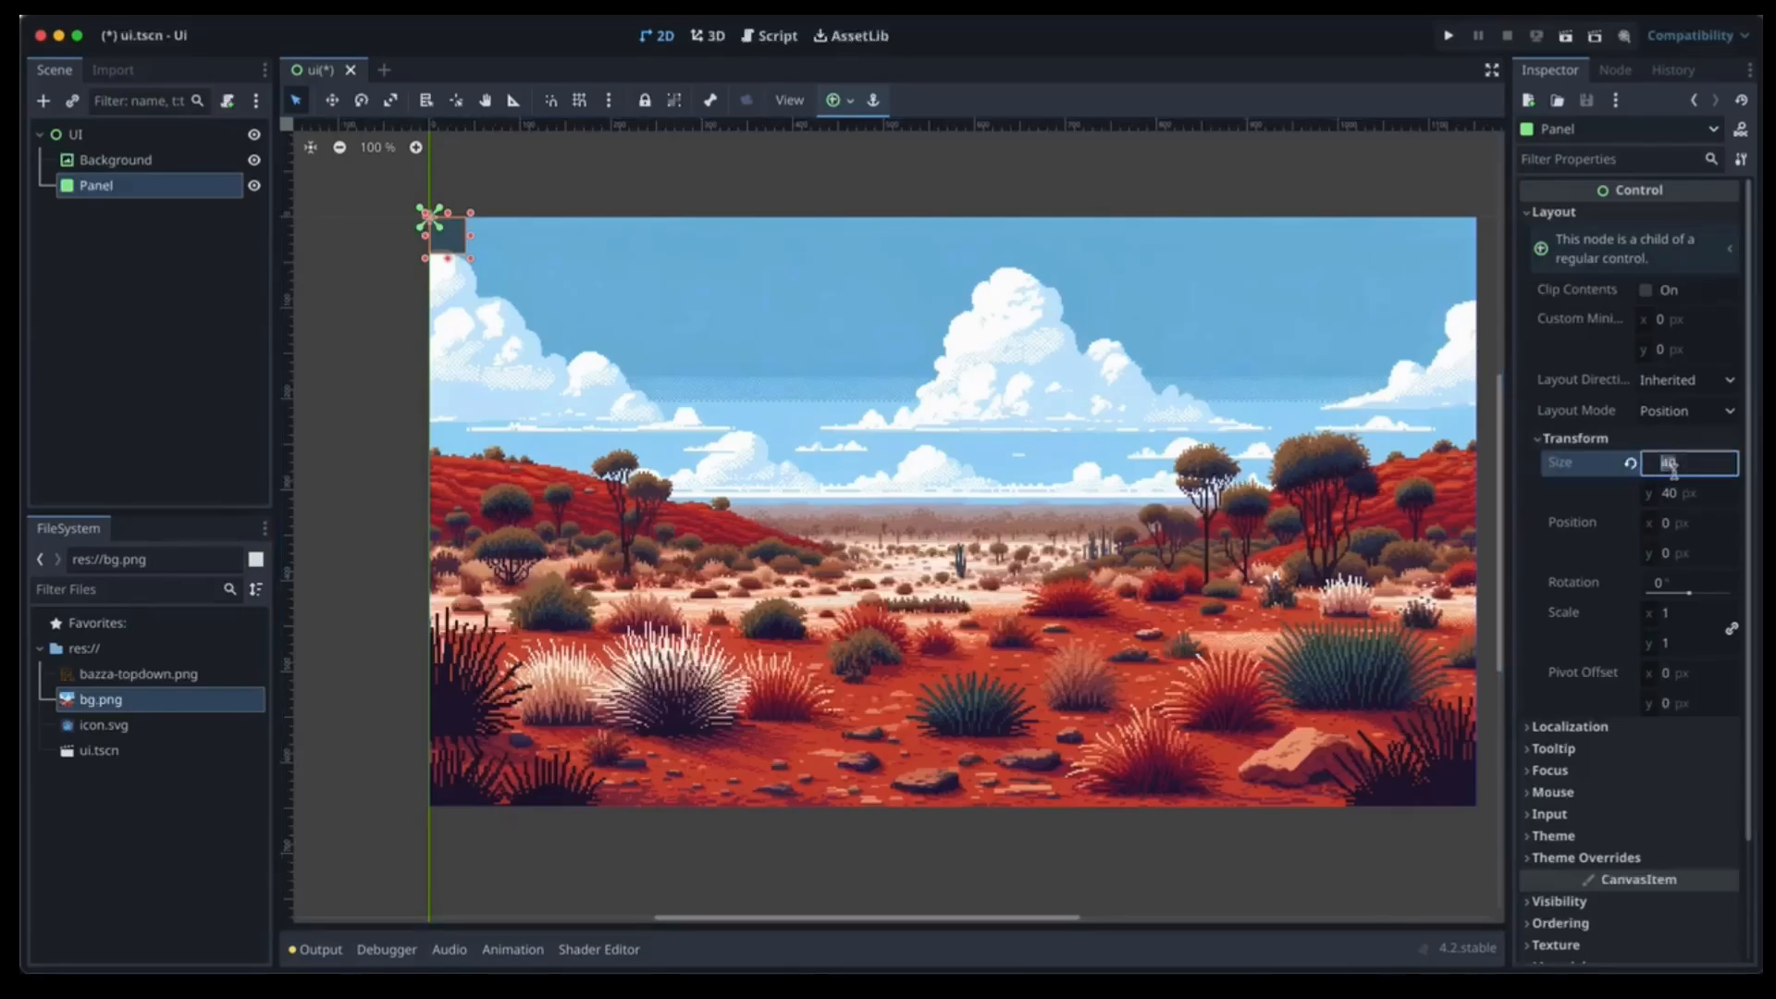
type("500")
key("Tab")
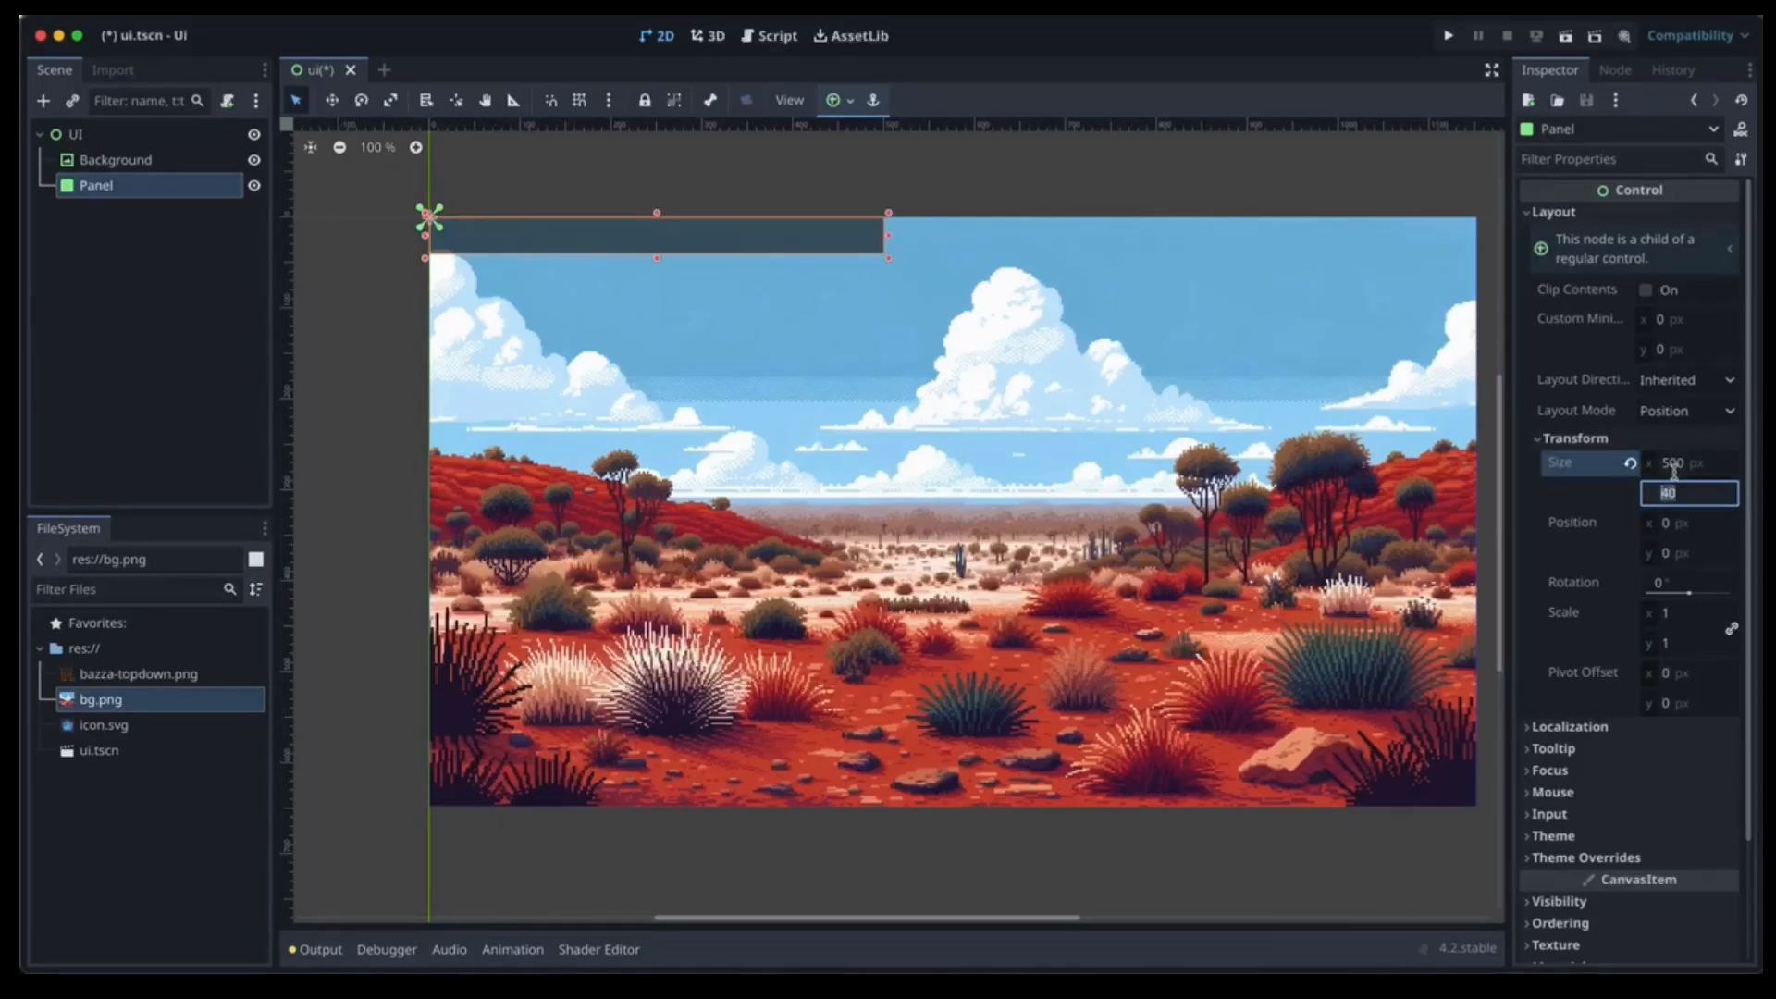
type("300")
key("Tab")
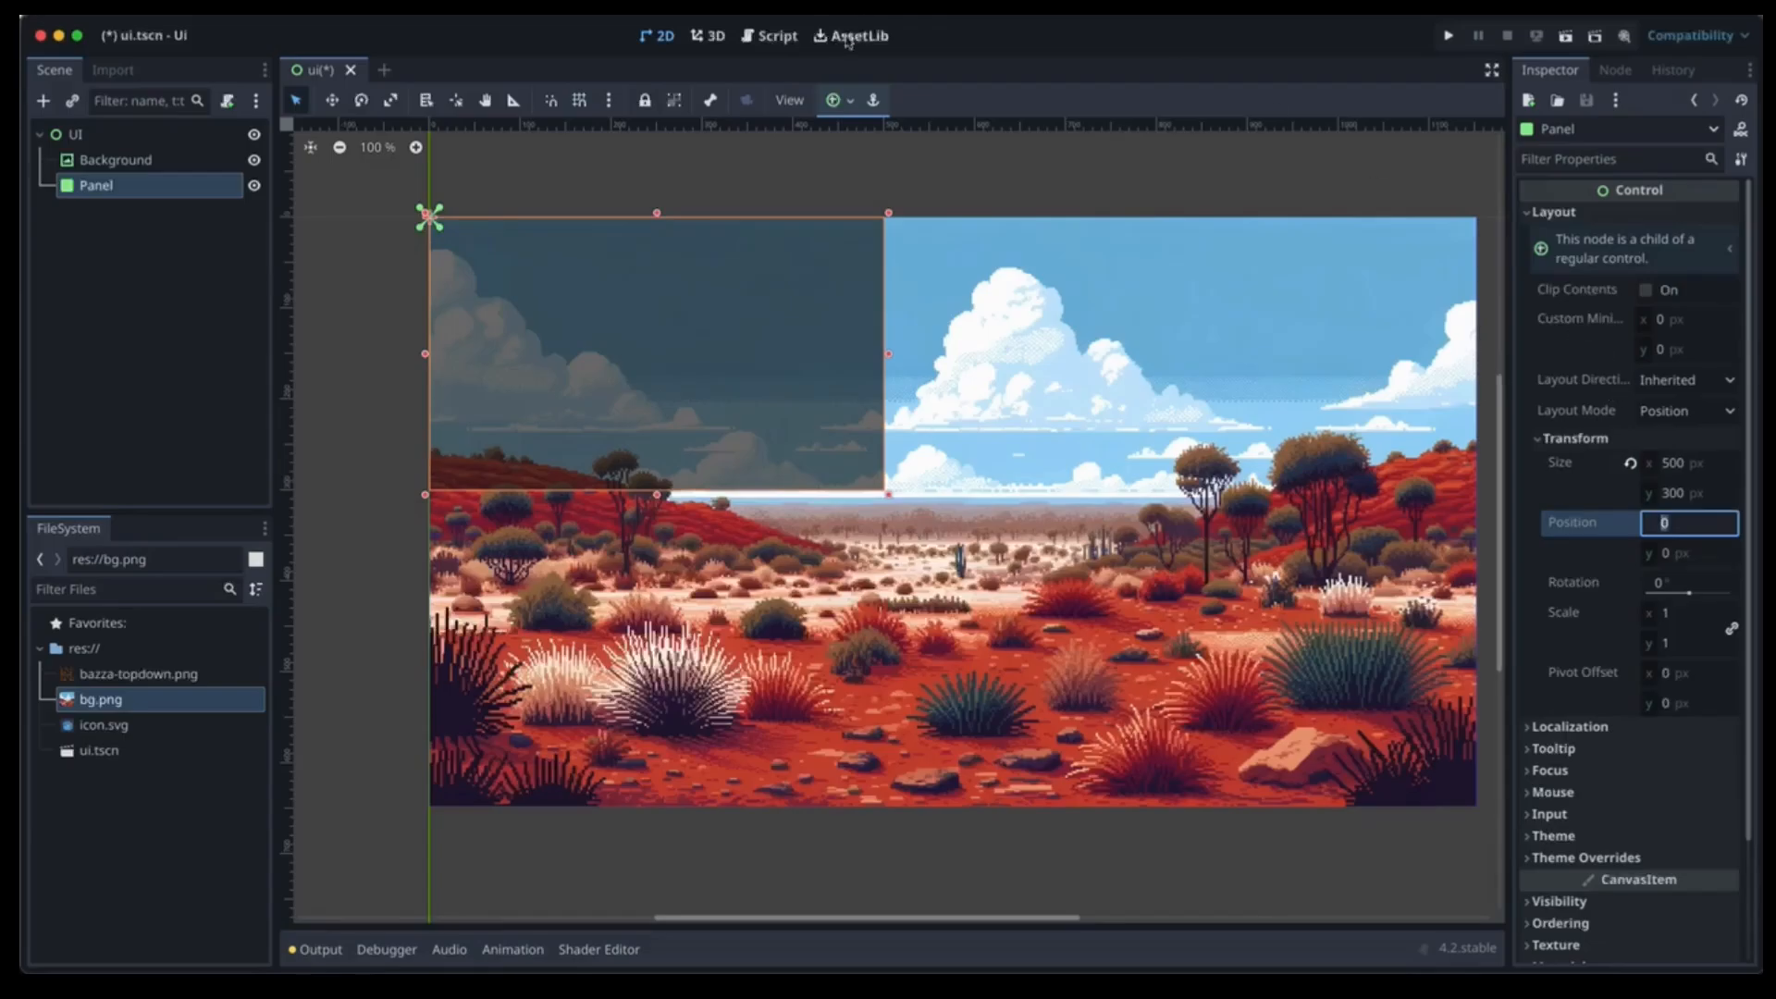
Anchor the panel to the centre, placing it at 326, 174.
left_click(843, 99)
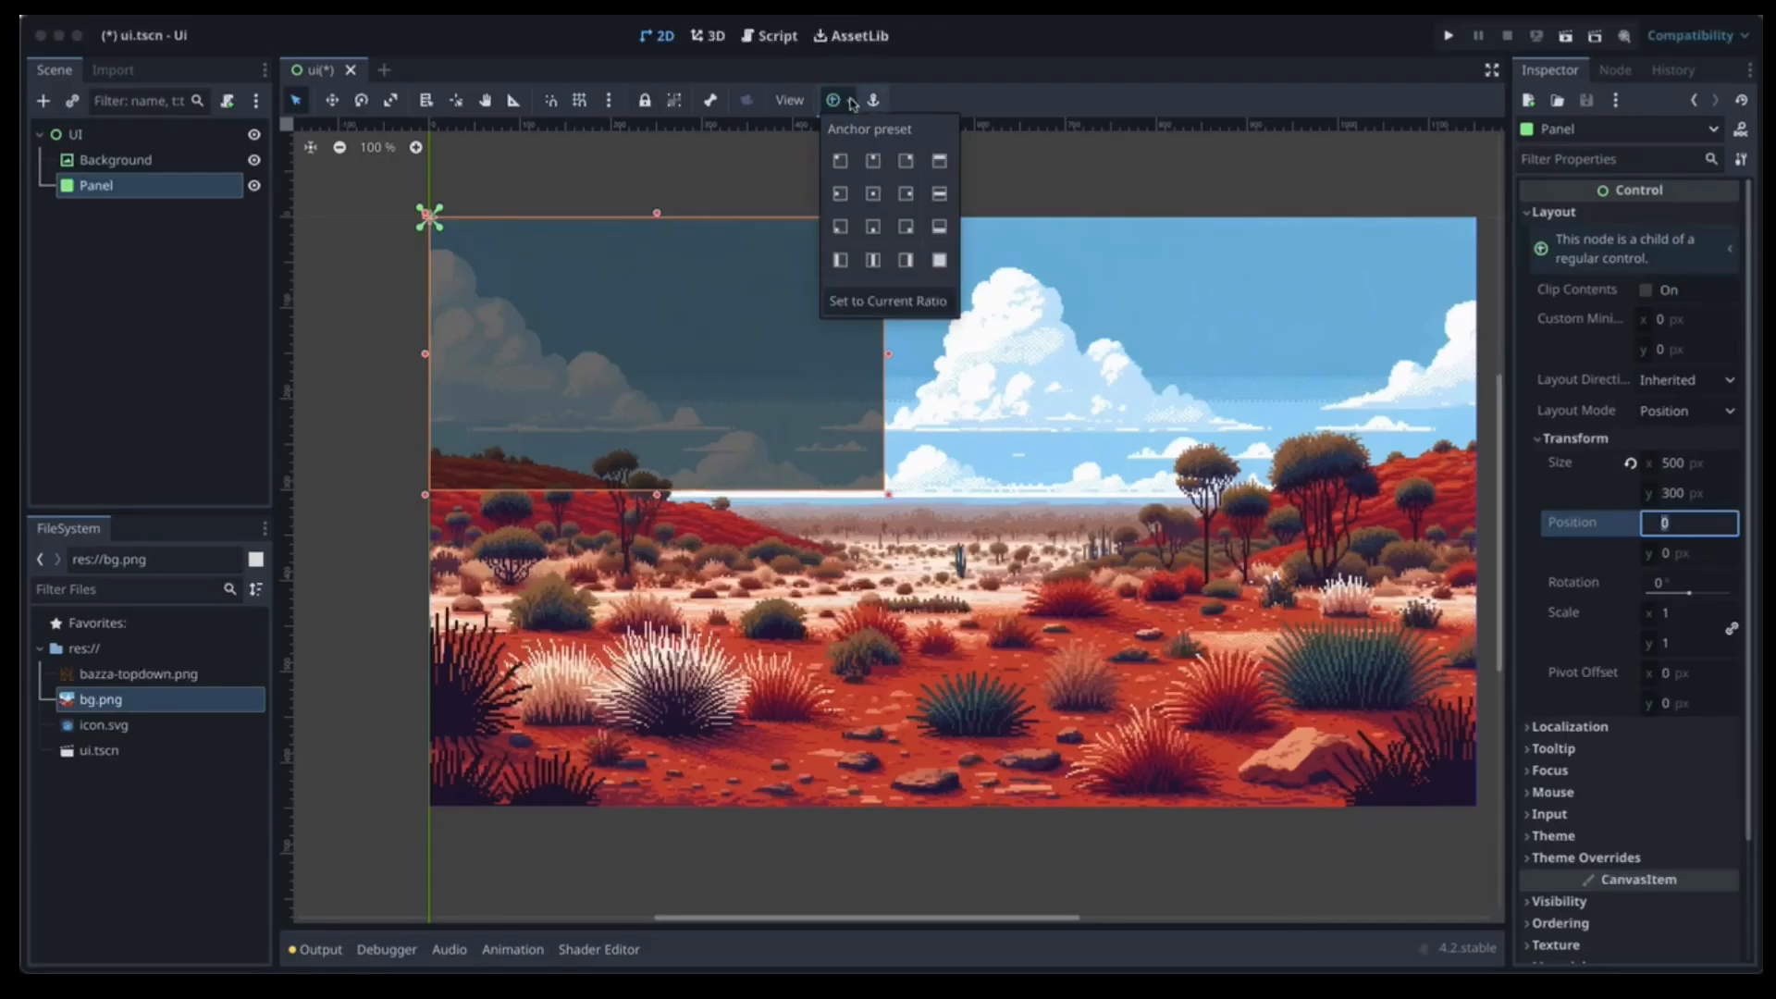
left_click(873, 194)
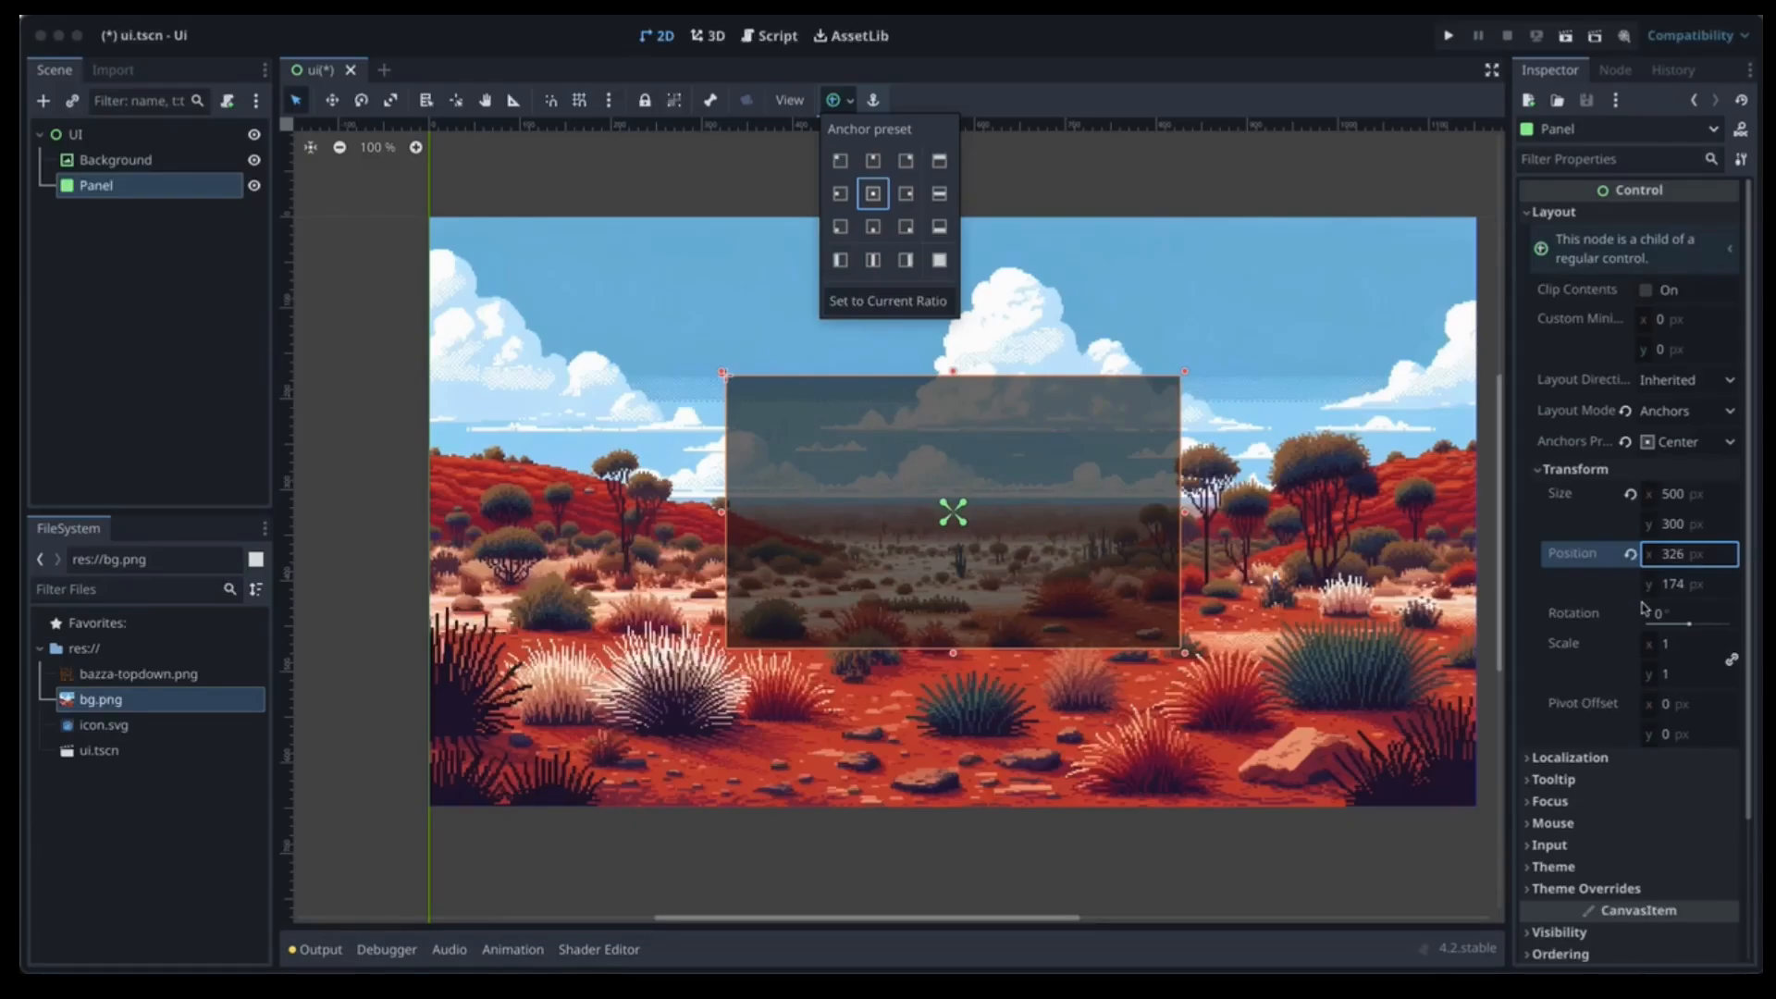
scroll(1645, 607, "down", 2)
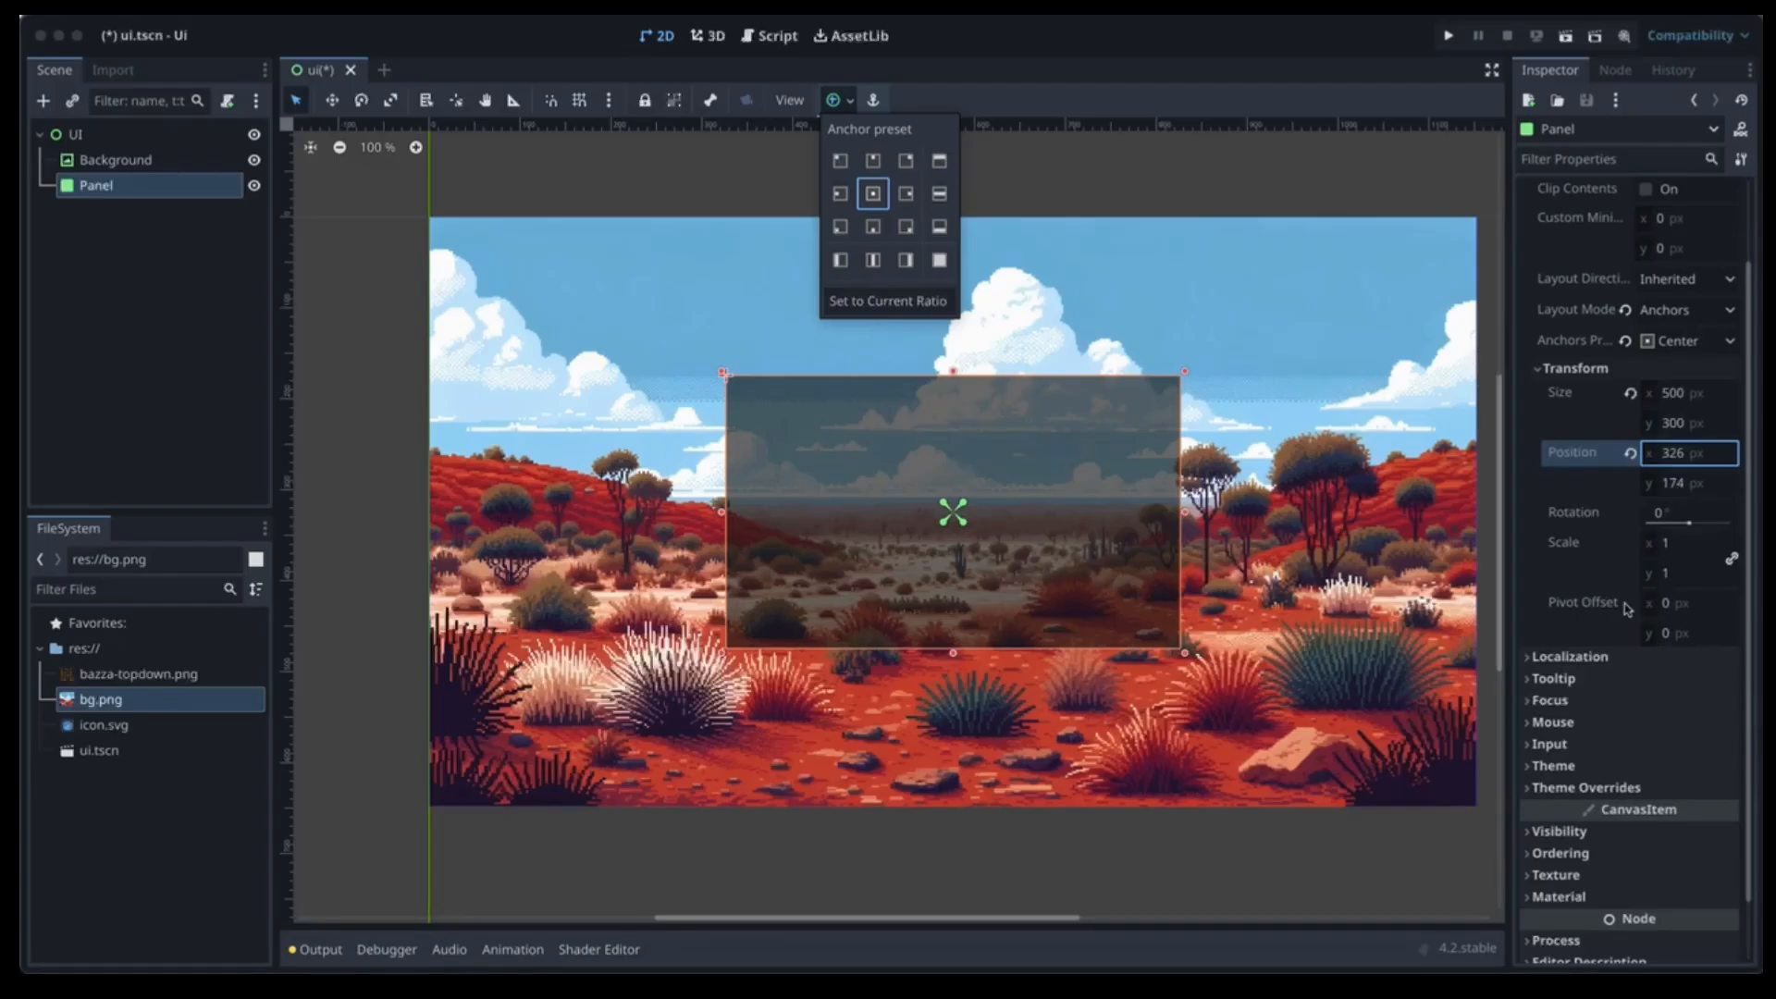
scroll(1633, 685, "down", 2)
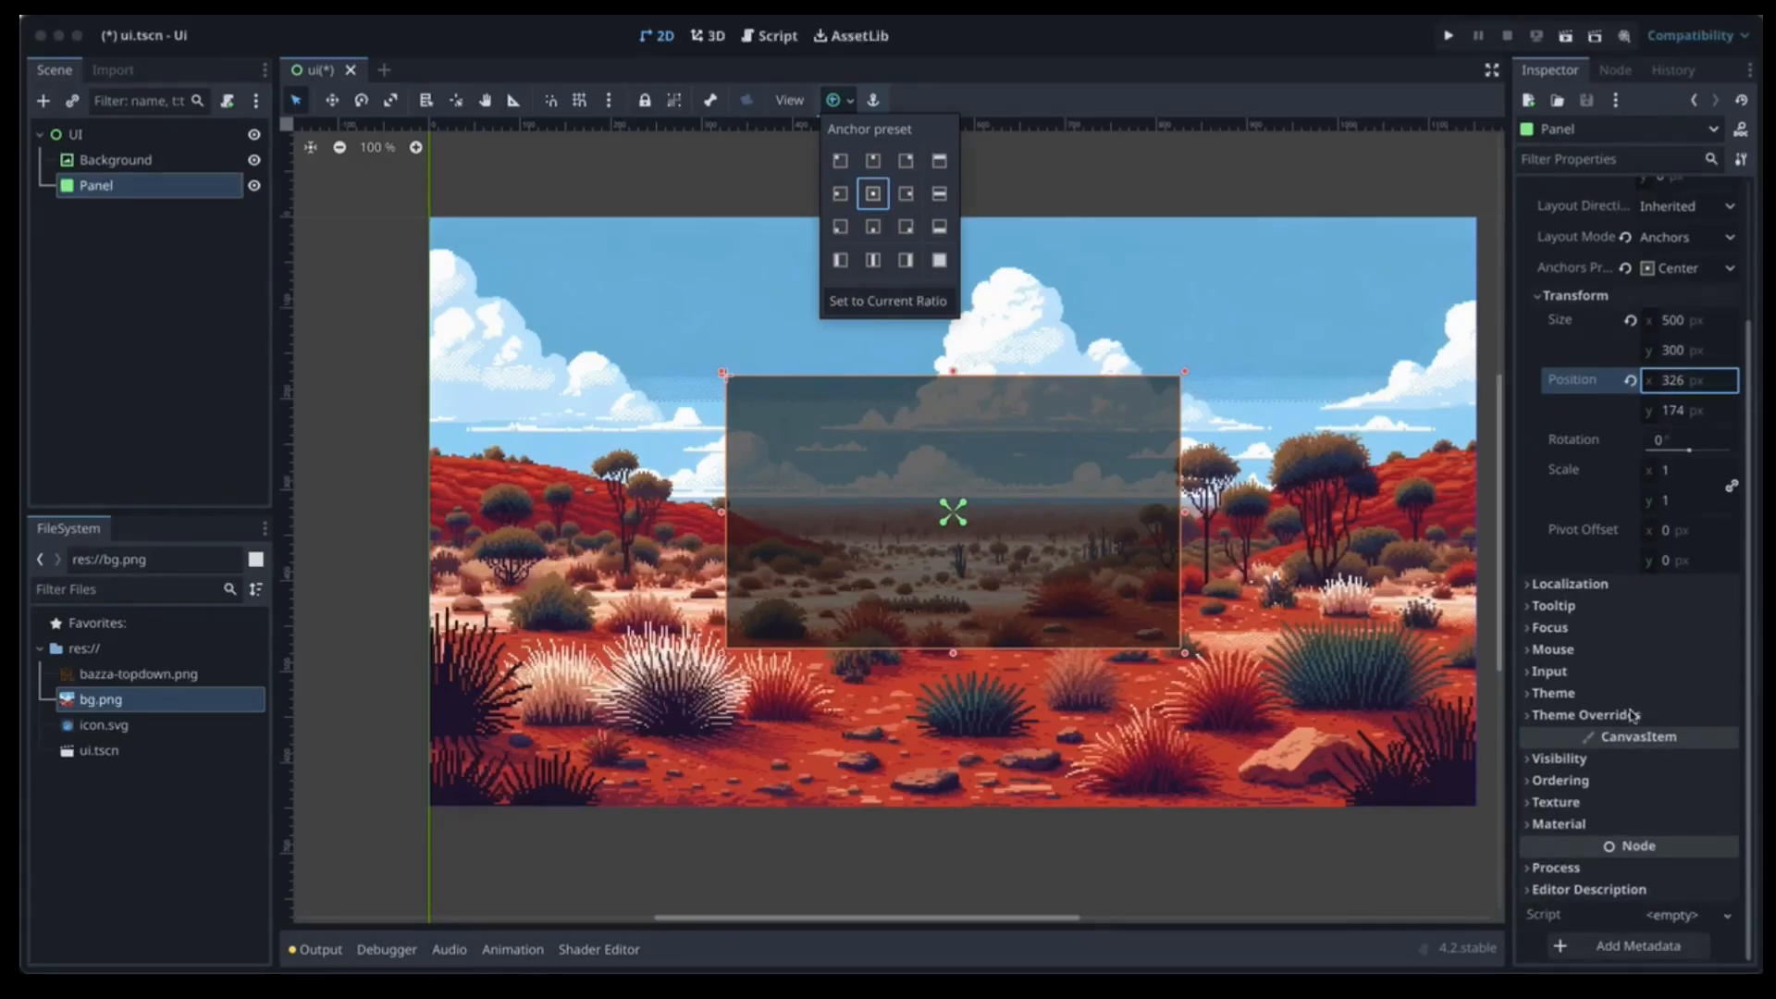
left_click(1632, 715)
Give the panel a new StyleBoxFlat in Theme Overrides > Styles > Panel.
left_click(1614, 715)
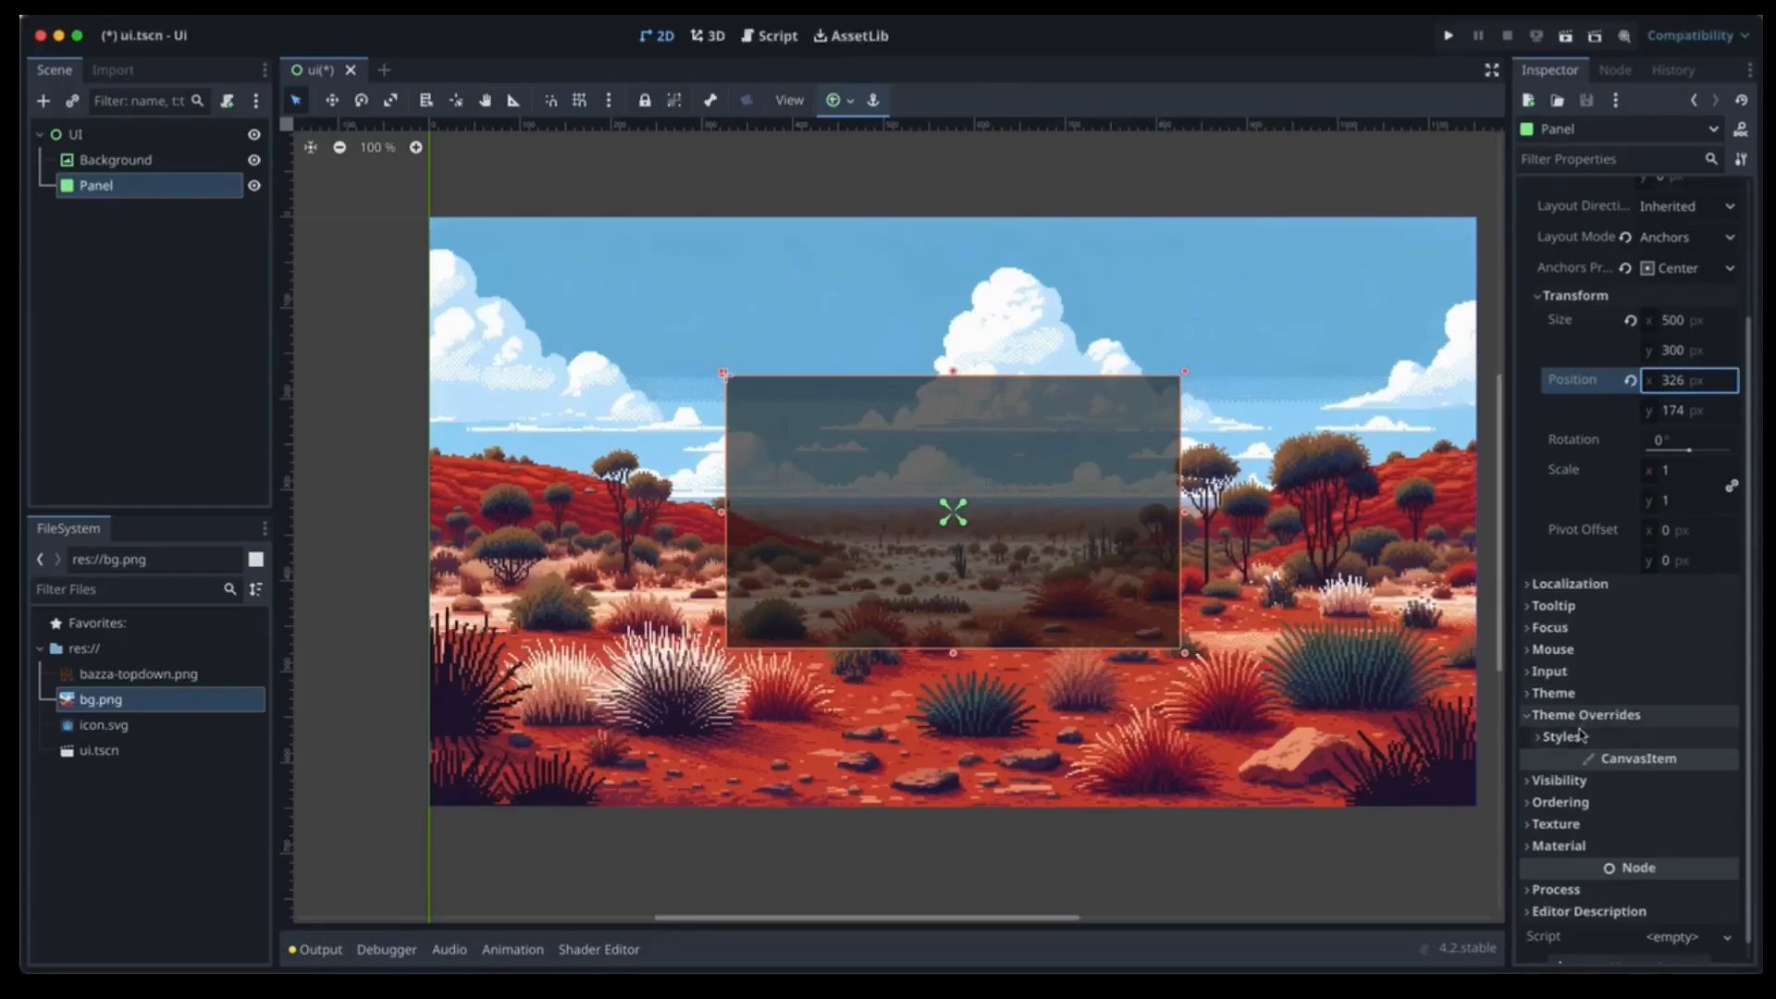
left_click(1581, 735)
left_click(1676, 761)
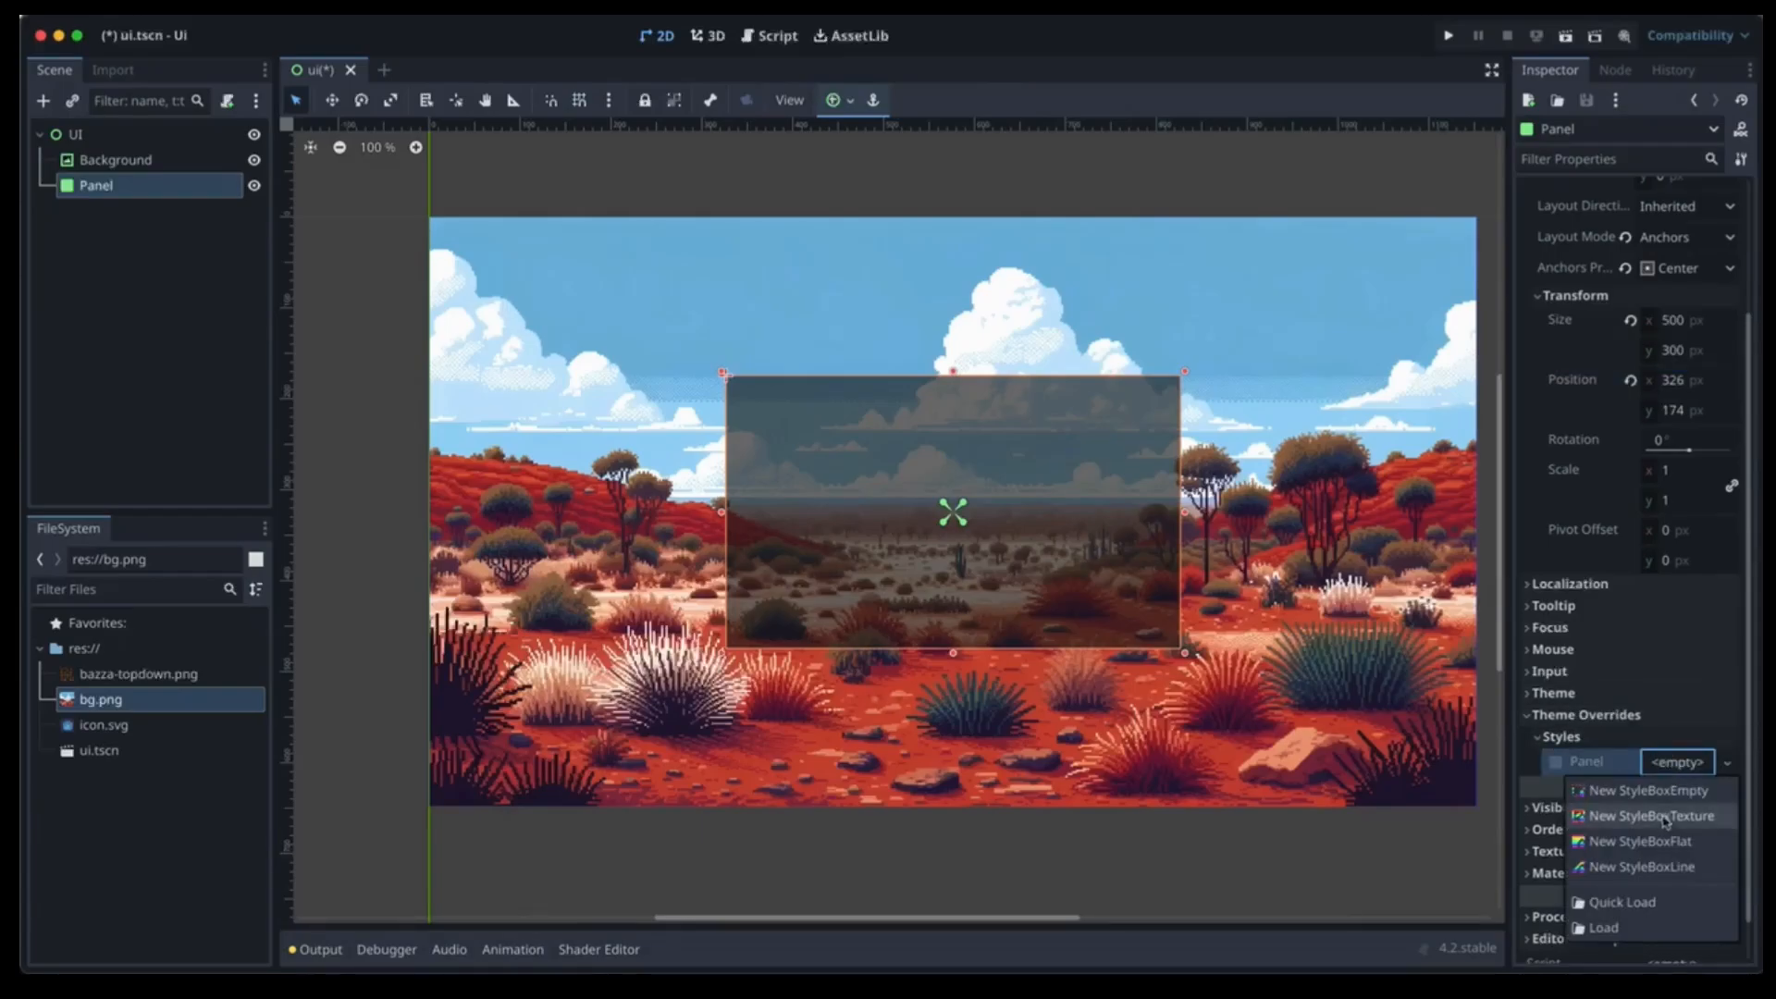
left_click(1656, 841)
left_click(1680, 763)
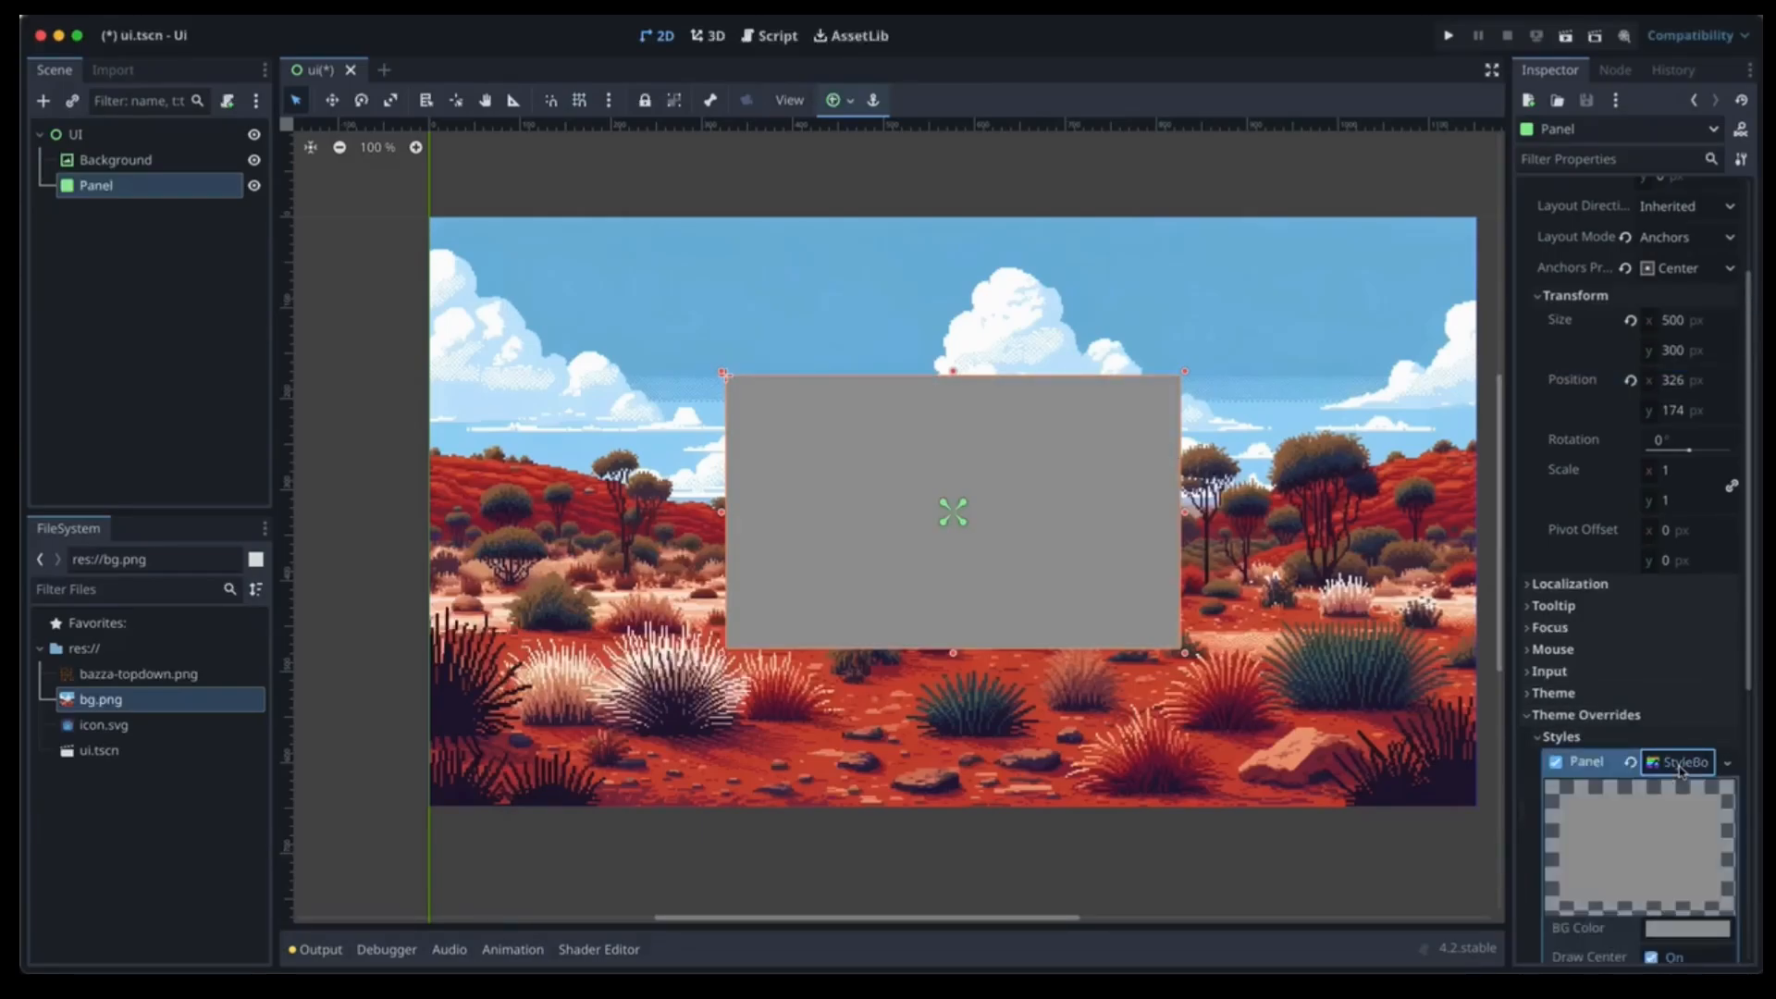
scroll(1660, 850, "down", 5)
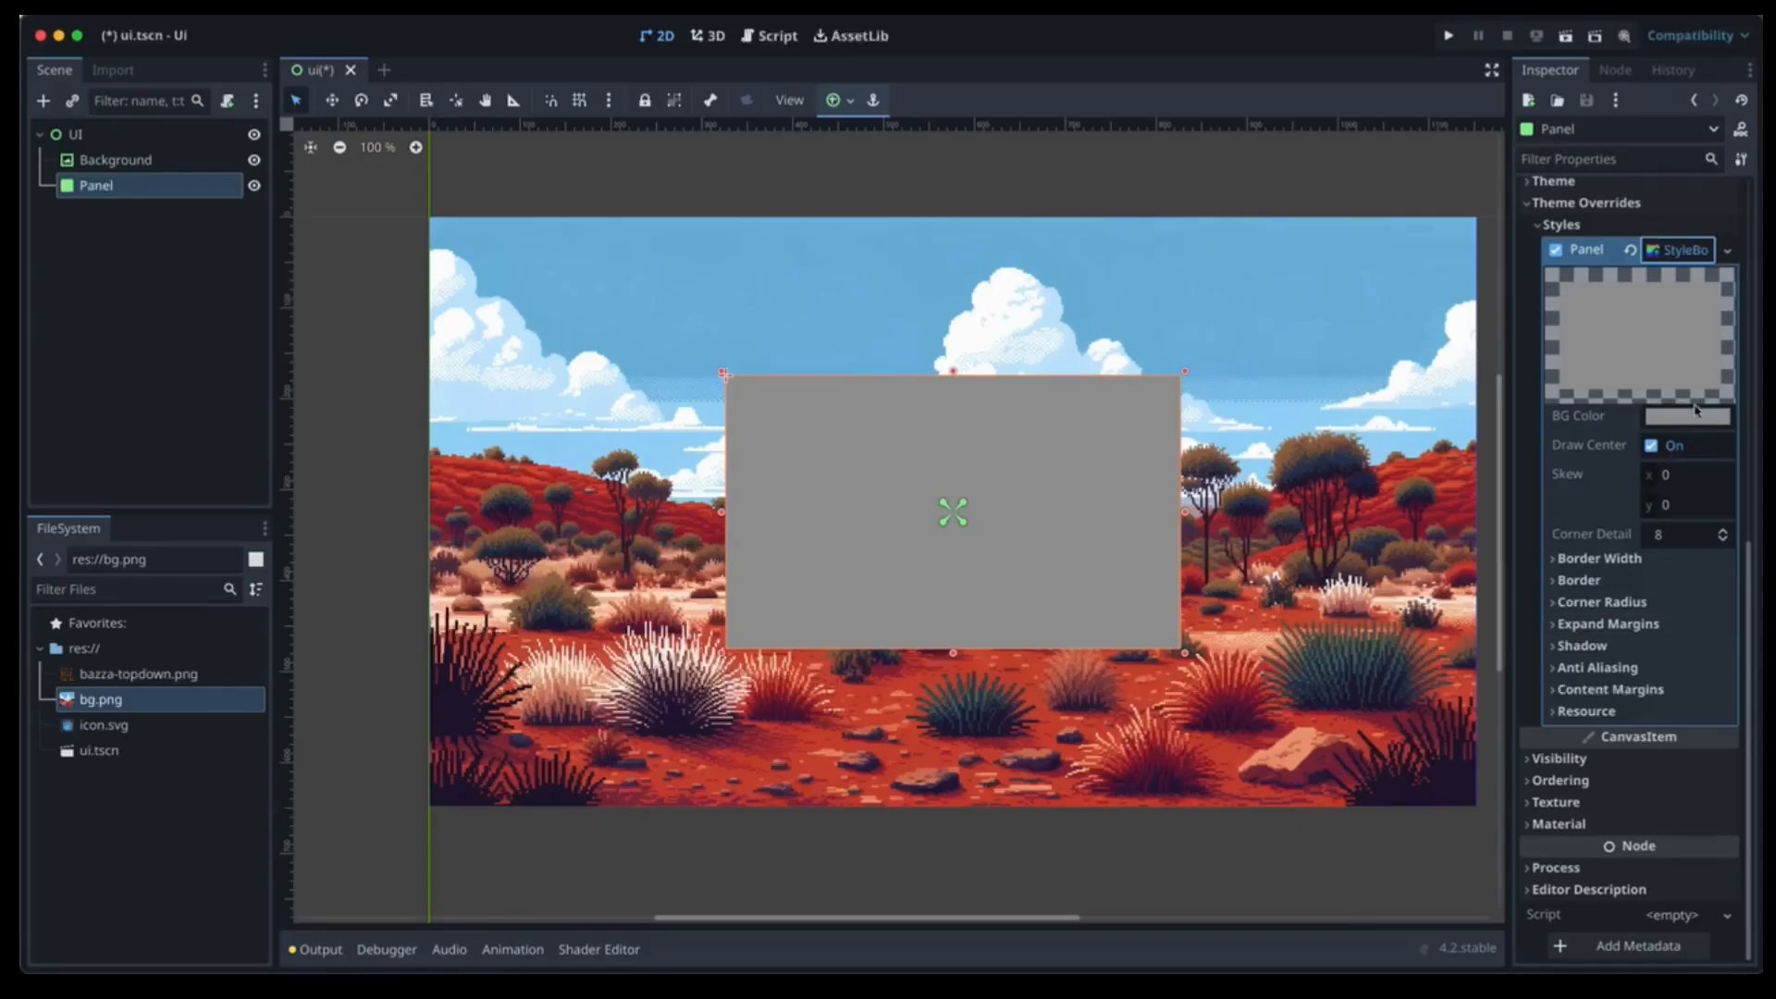
Set the style's background colour to translucent orange ee6d45 with alpha 177.
left_click(1692, 417)
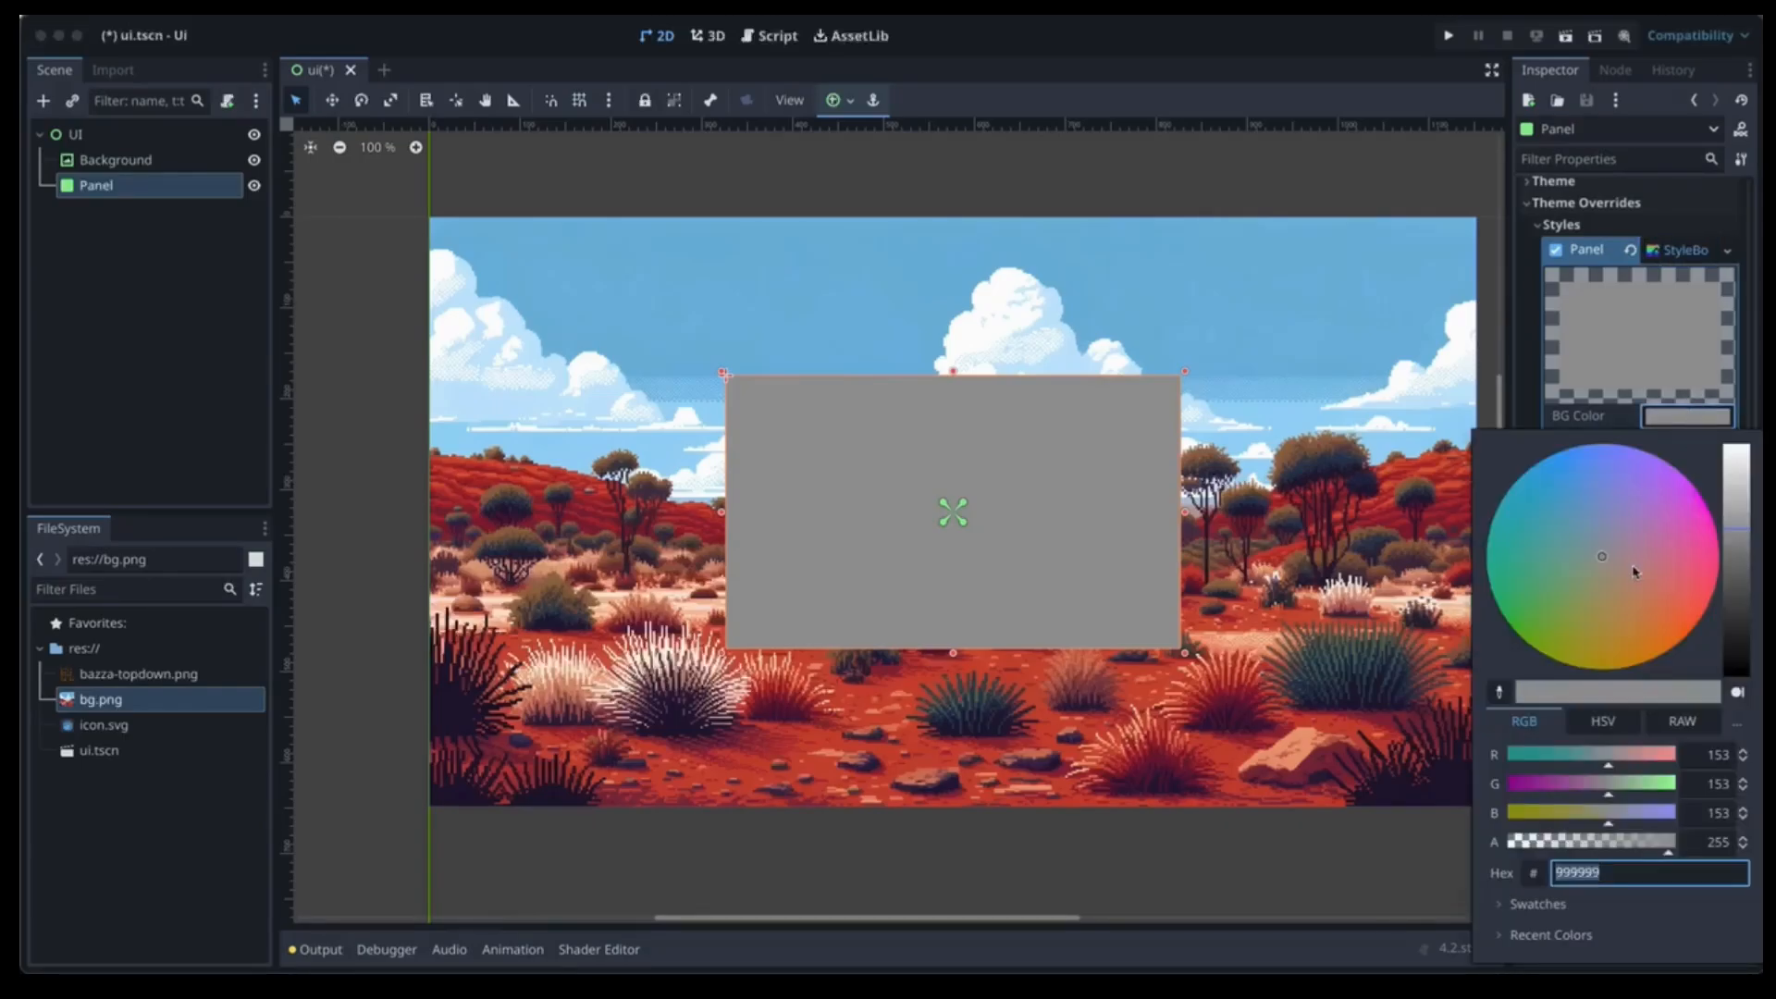
left_click(1681, 616)
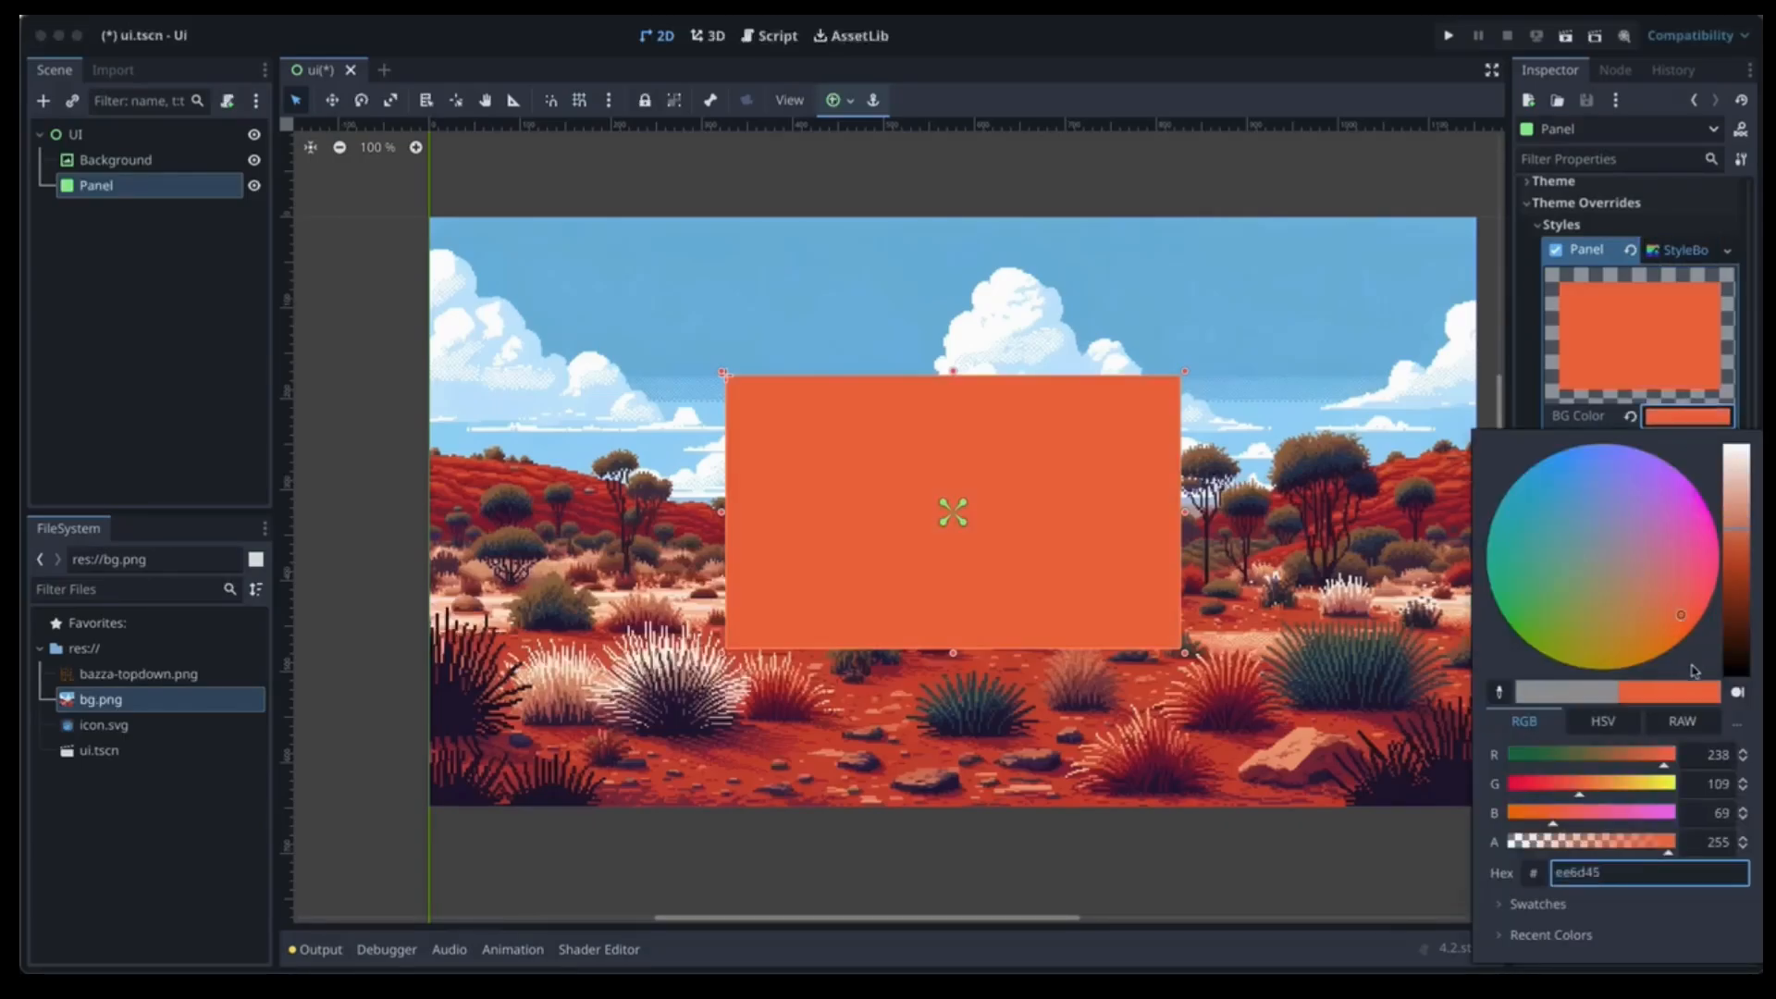
left_click(1620, 847)
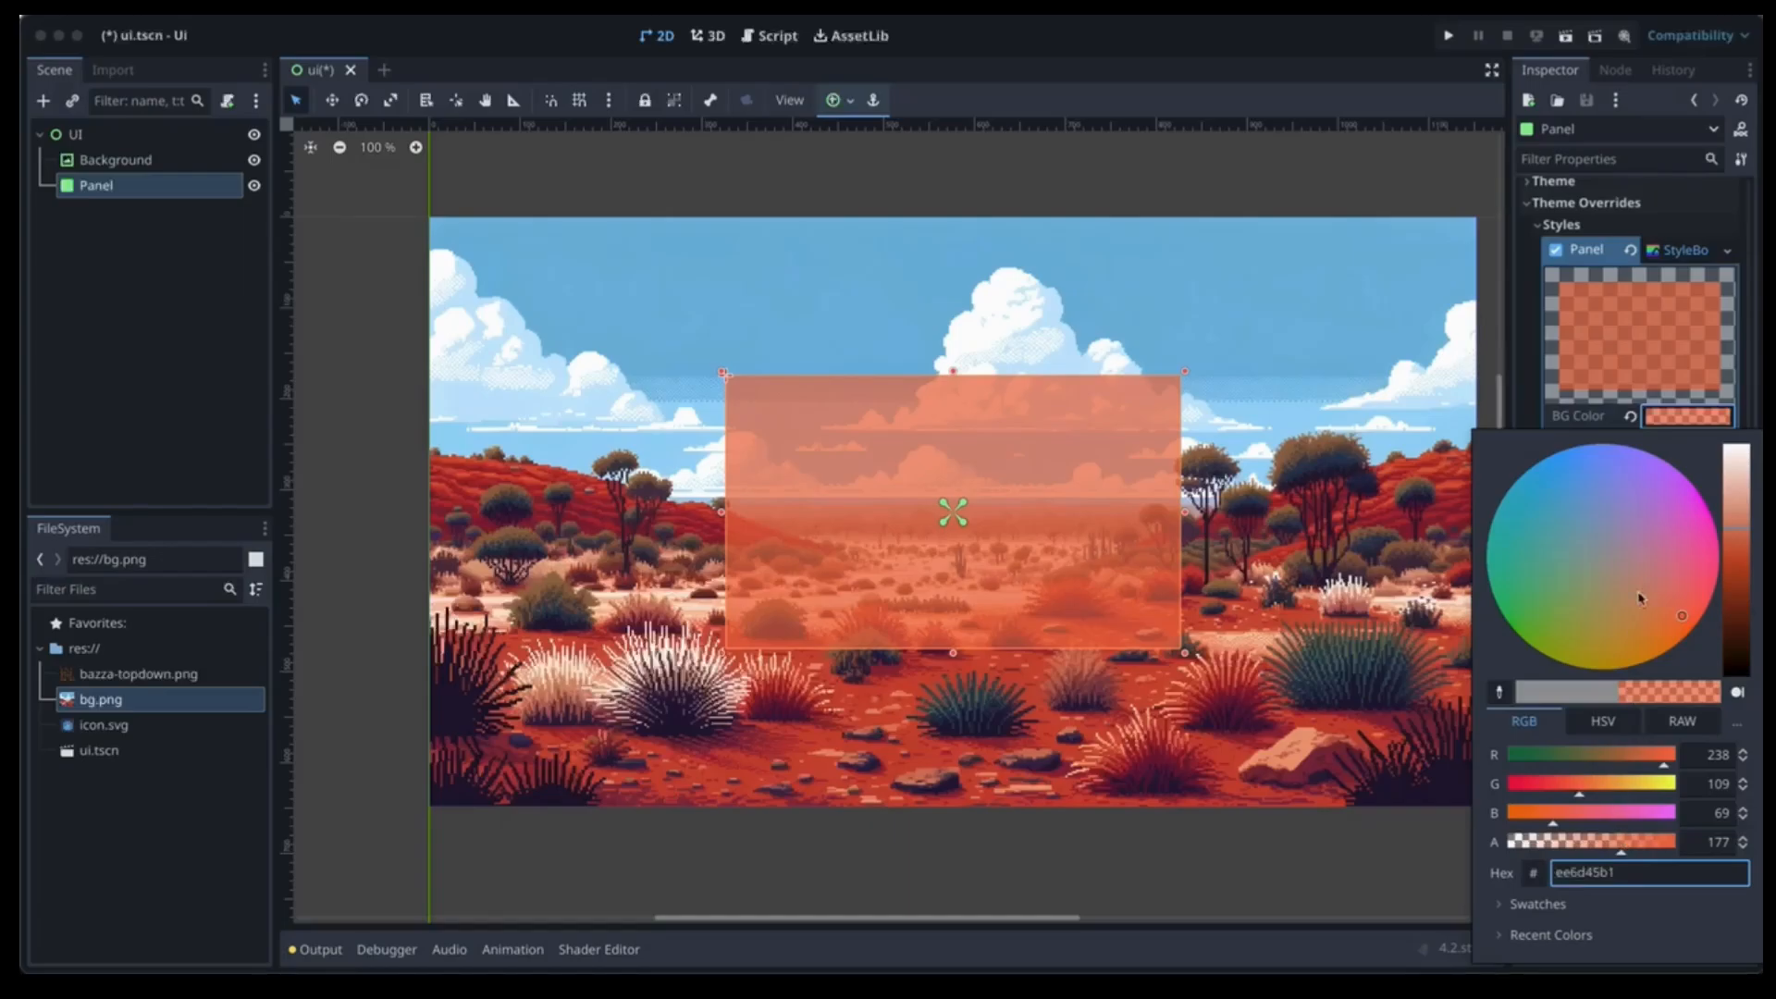
left_click(1697, 220)
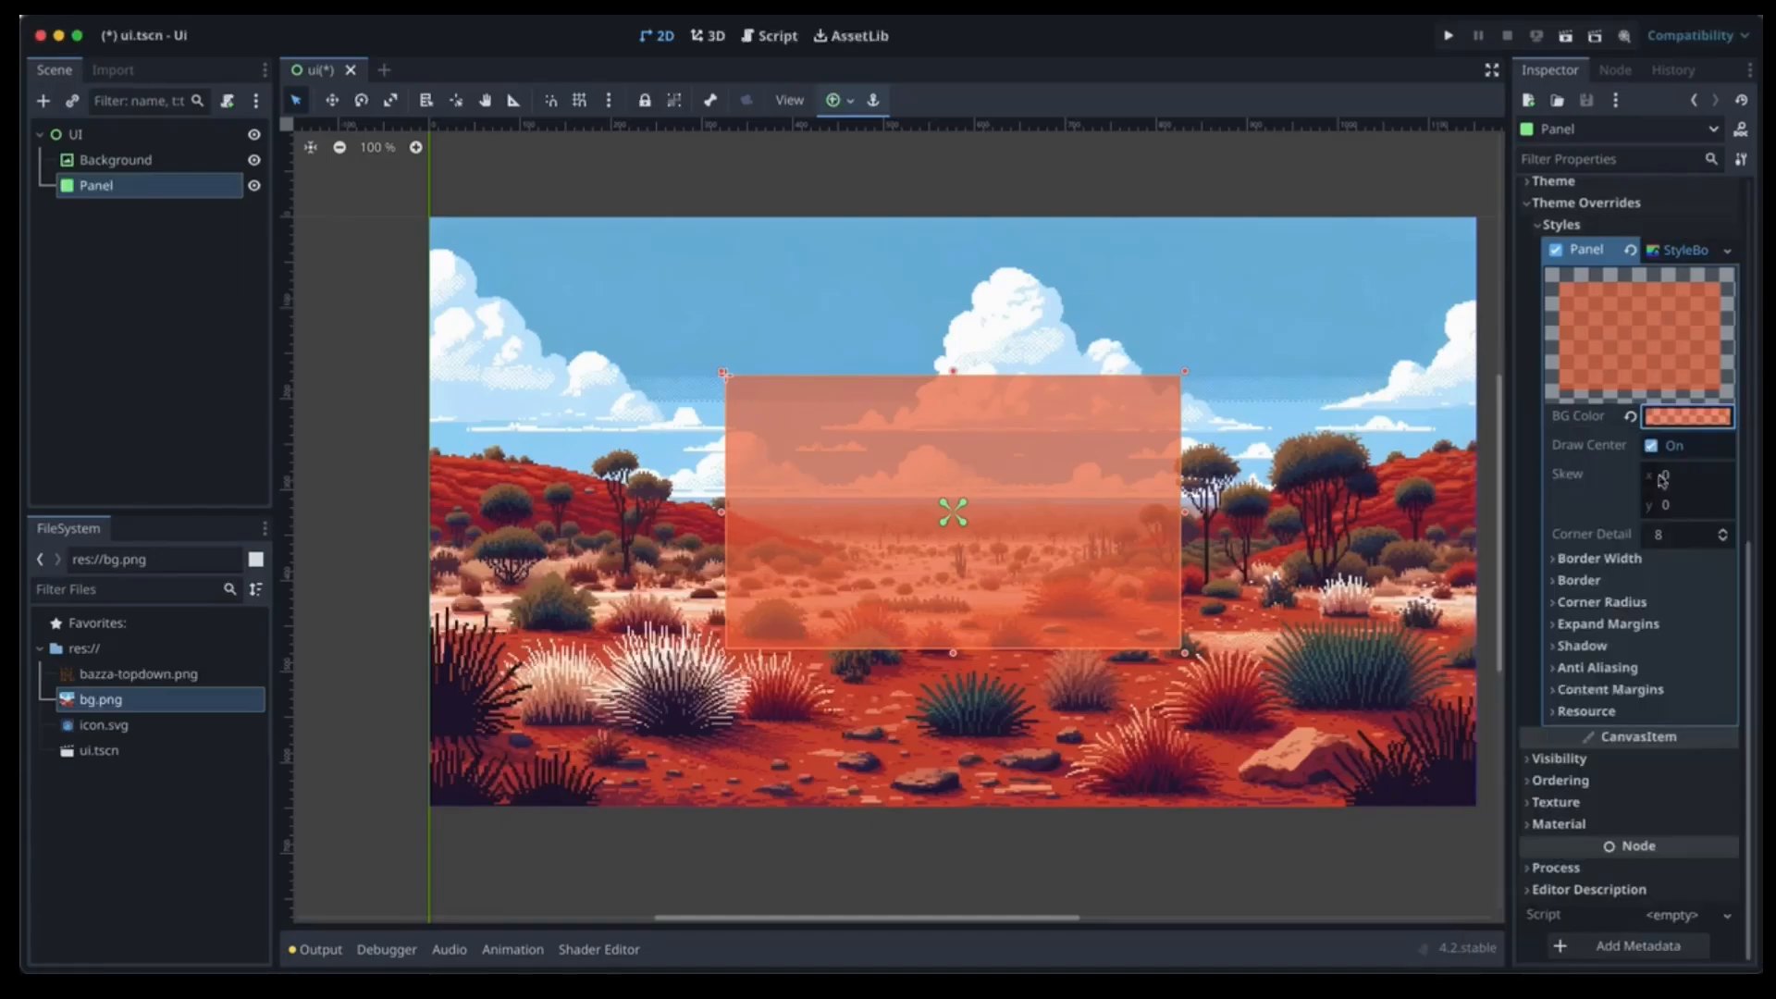
Set all four border widths to 2 px.
left_click(1635, 560)
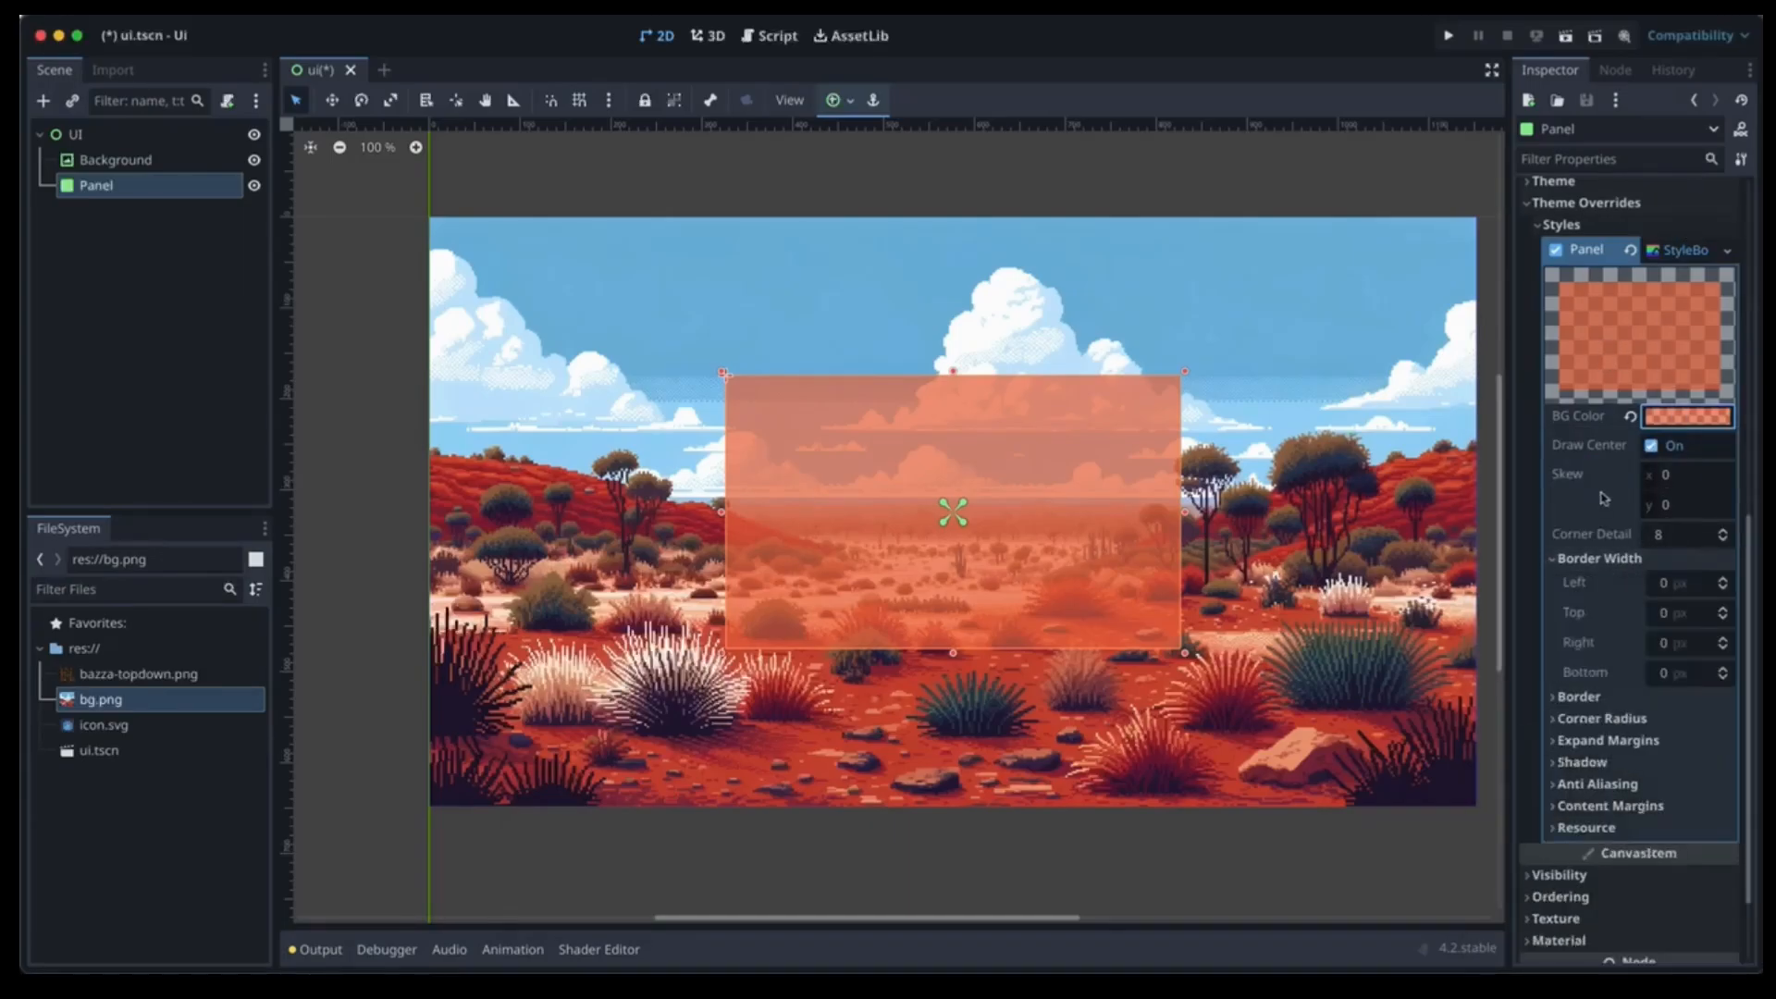
left_click(1722, 579)
left_click(1722, 580)
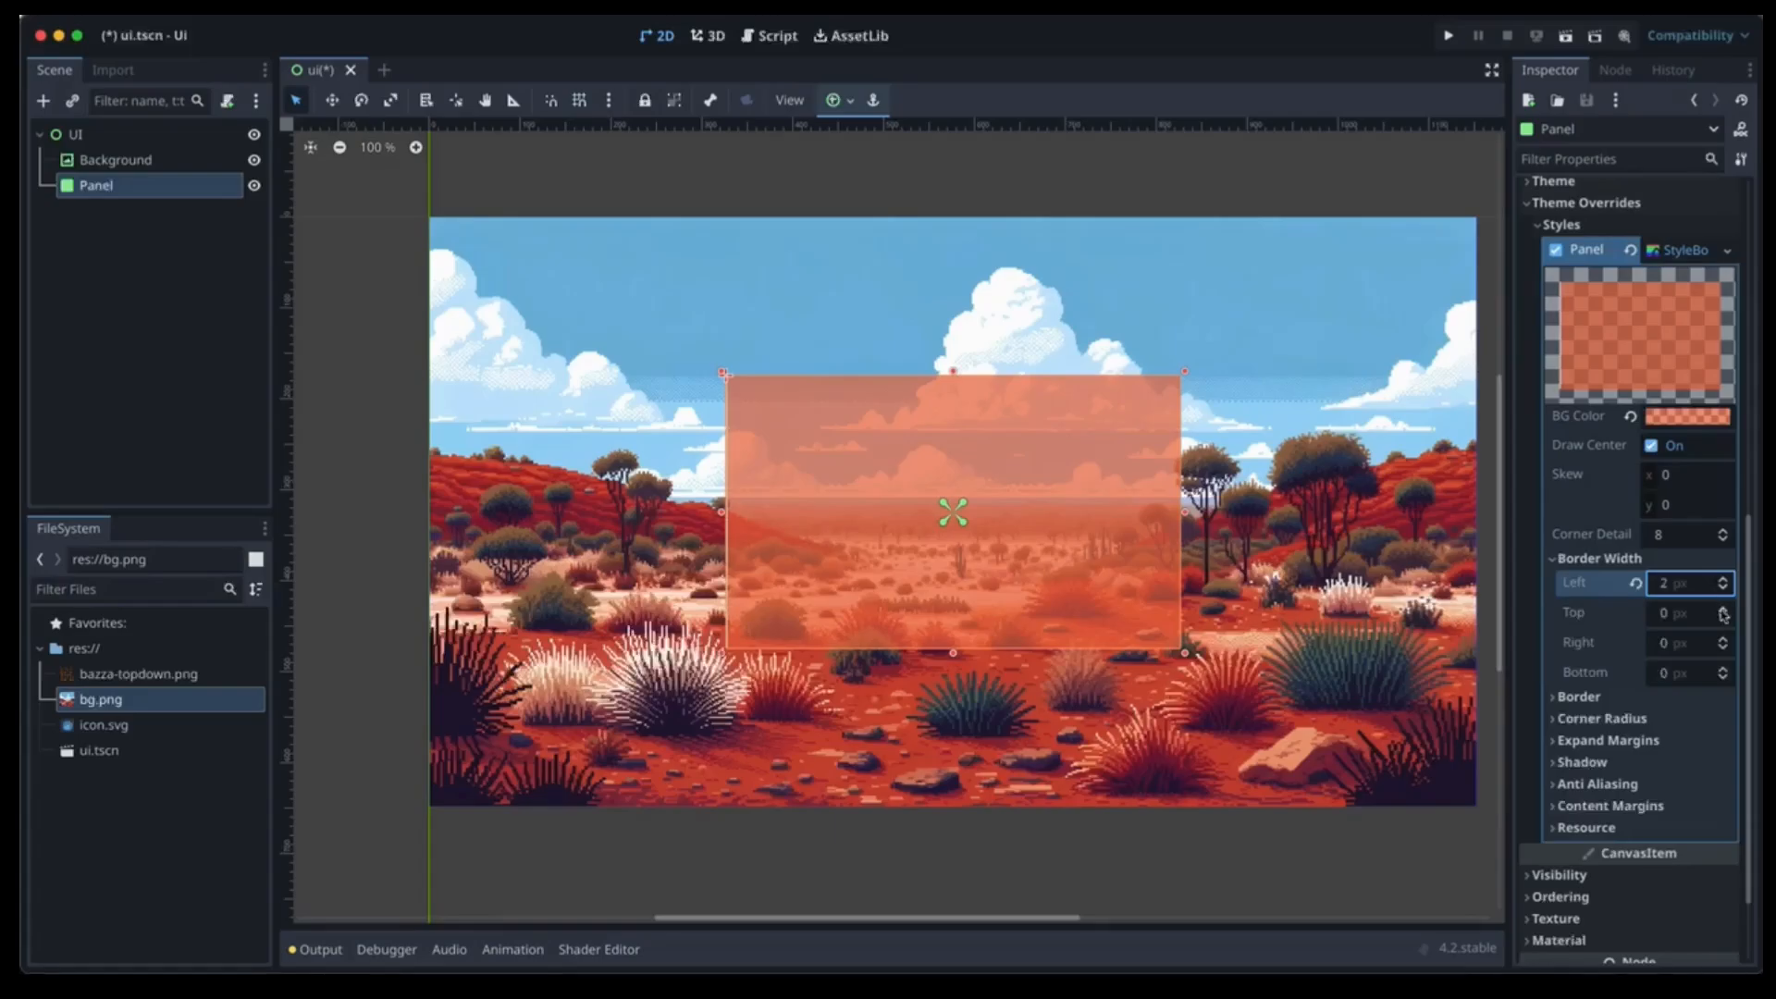
left_click(1721, 609)
left_click(1723, 639)
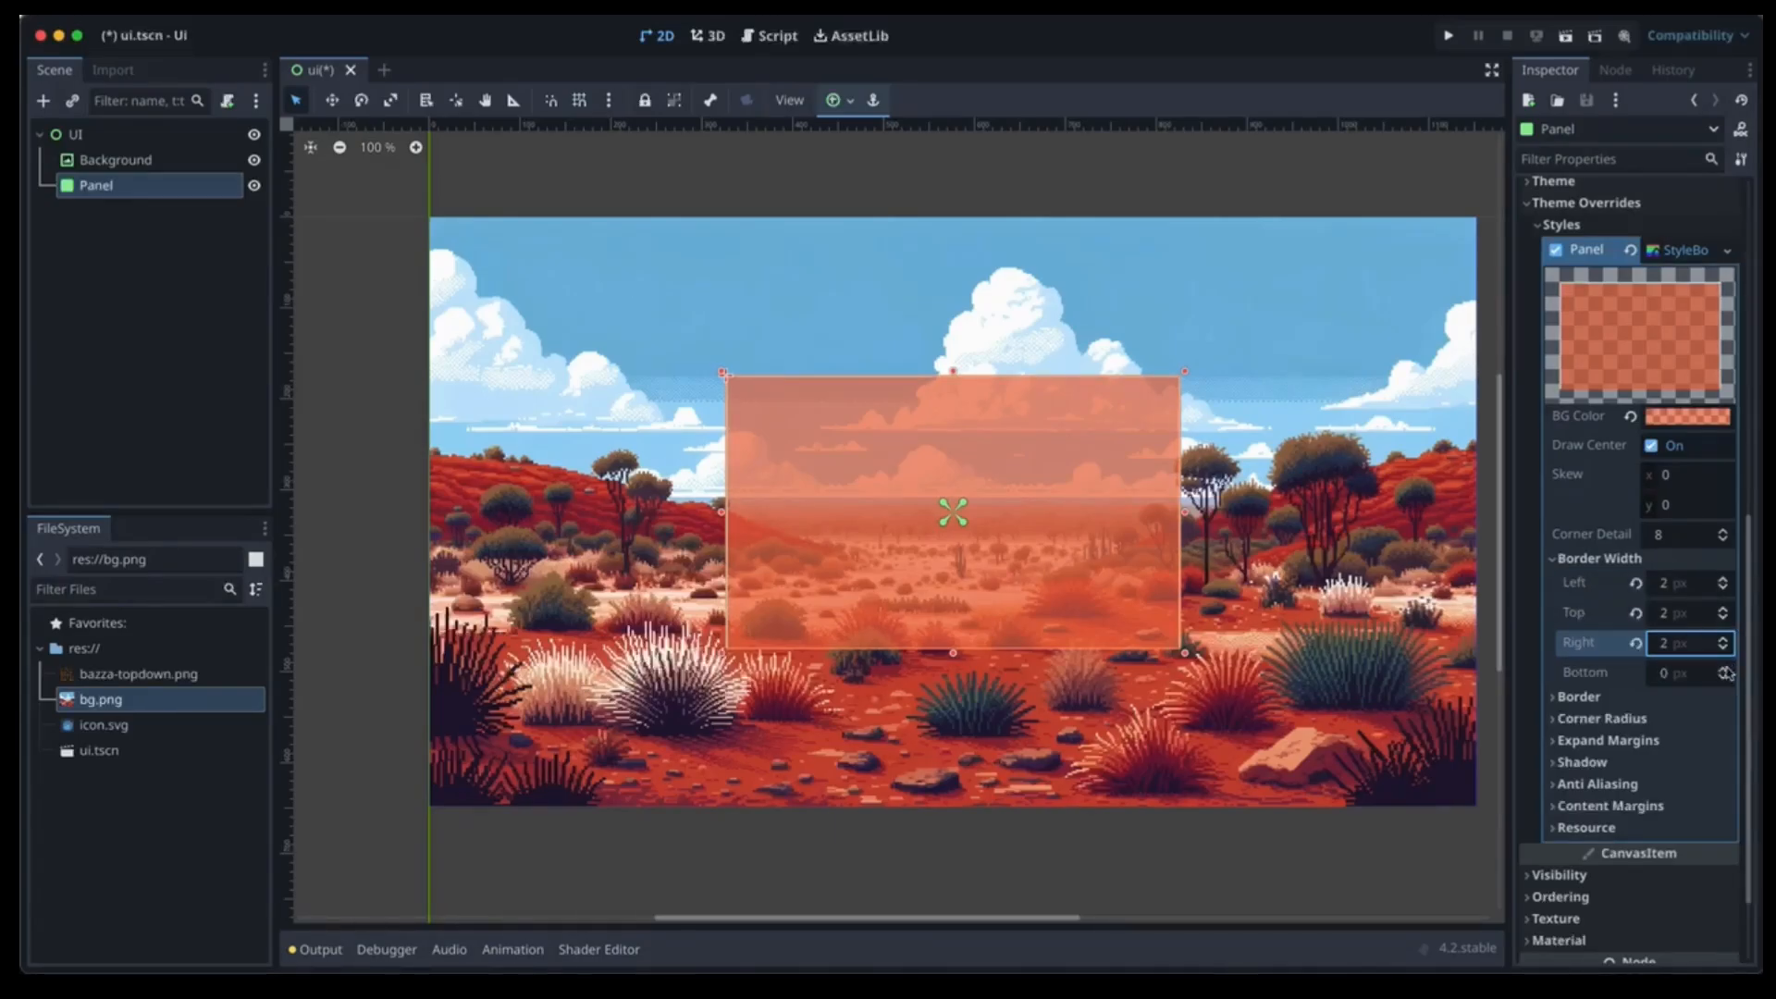
left_click(1722, 668)
Make the border colour red.
left_click(1594, 699)
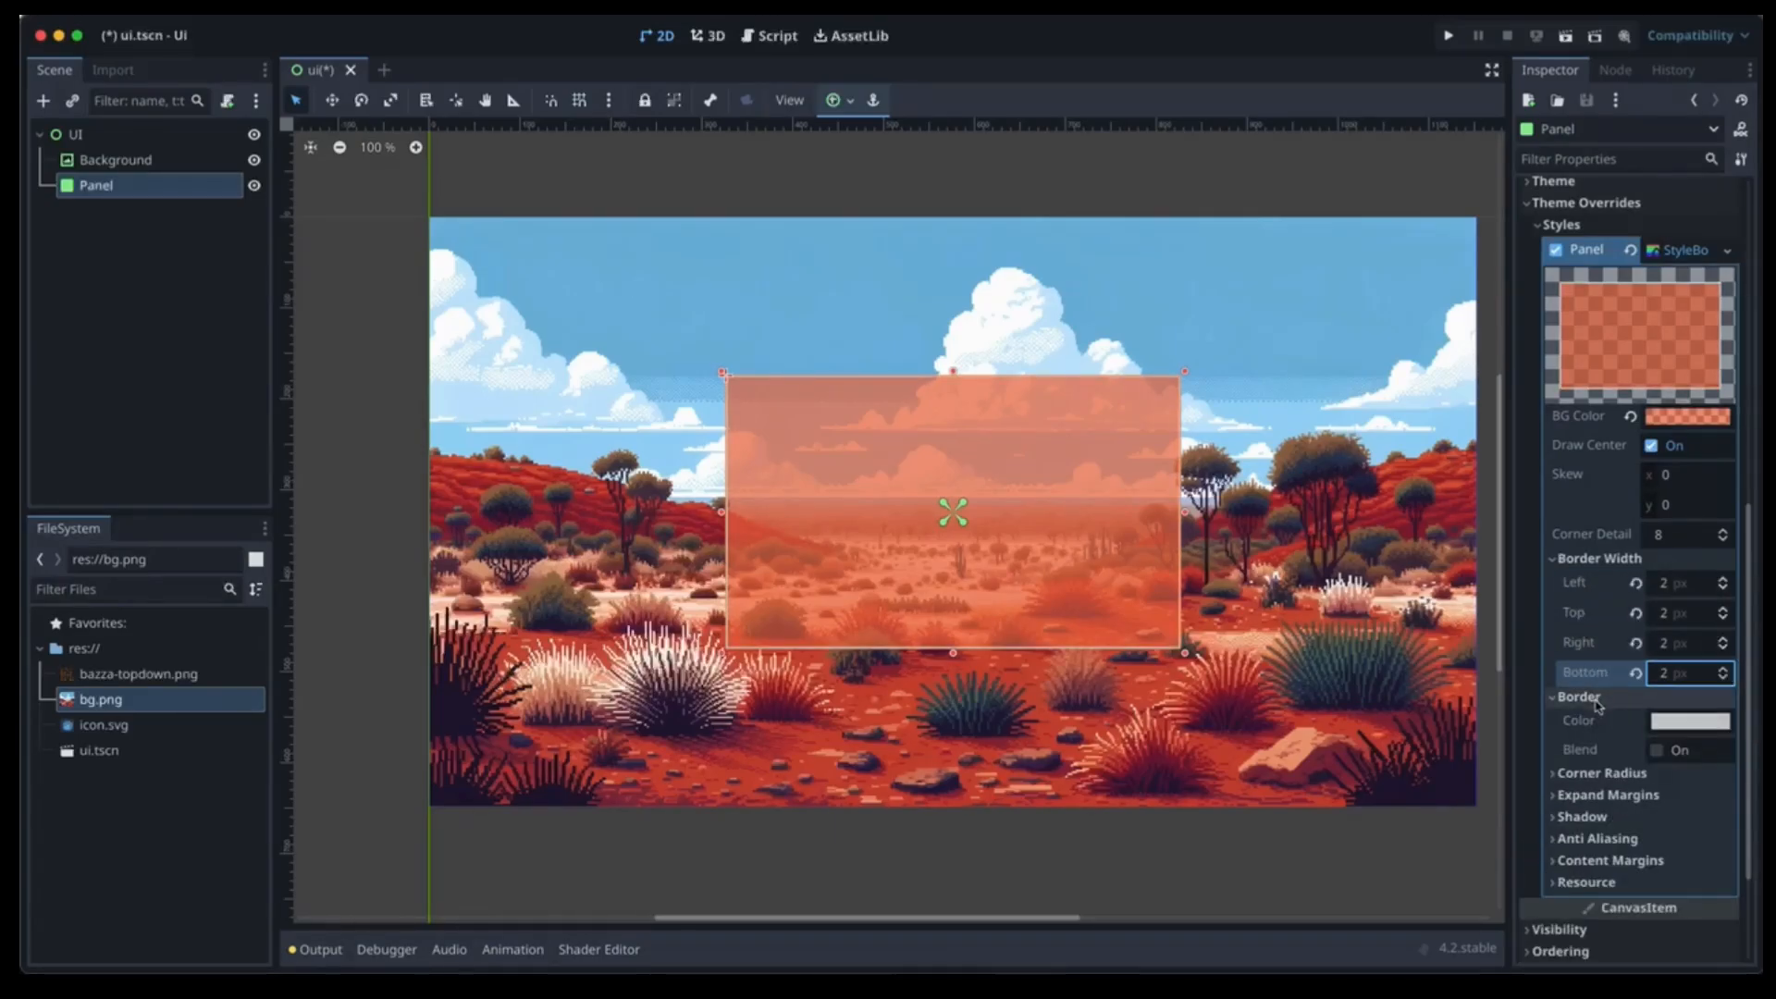
left_click(1698, 721)
left_click(1570, 529)
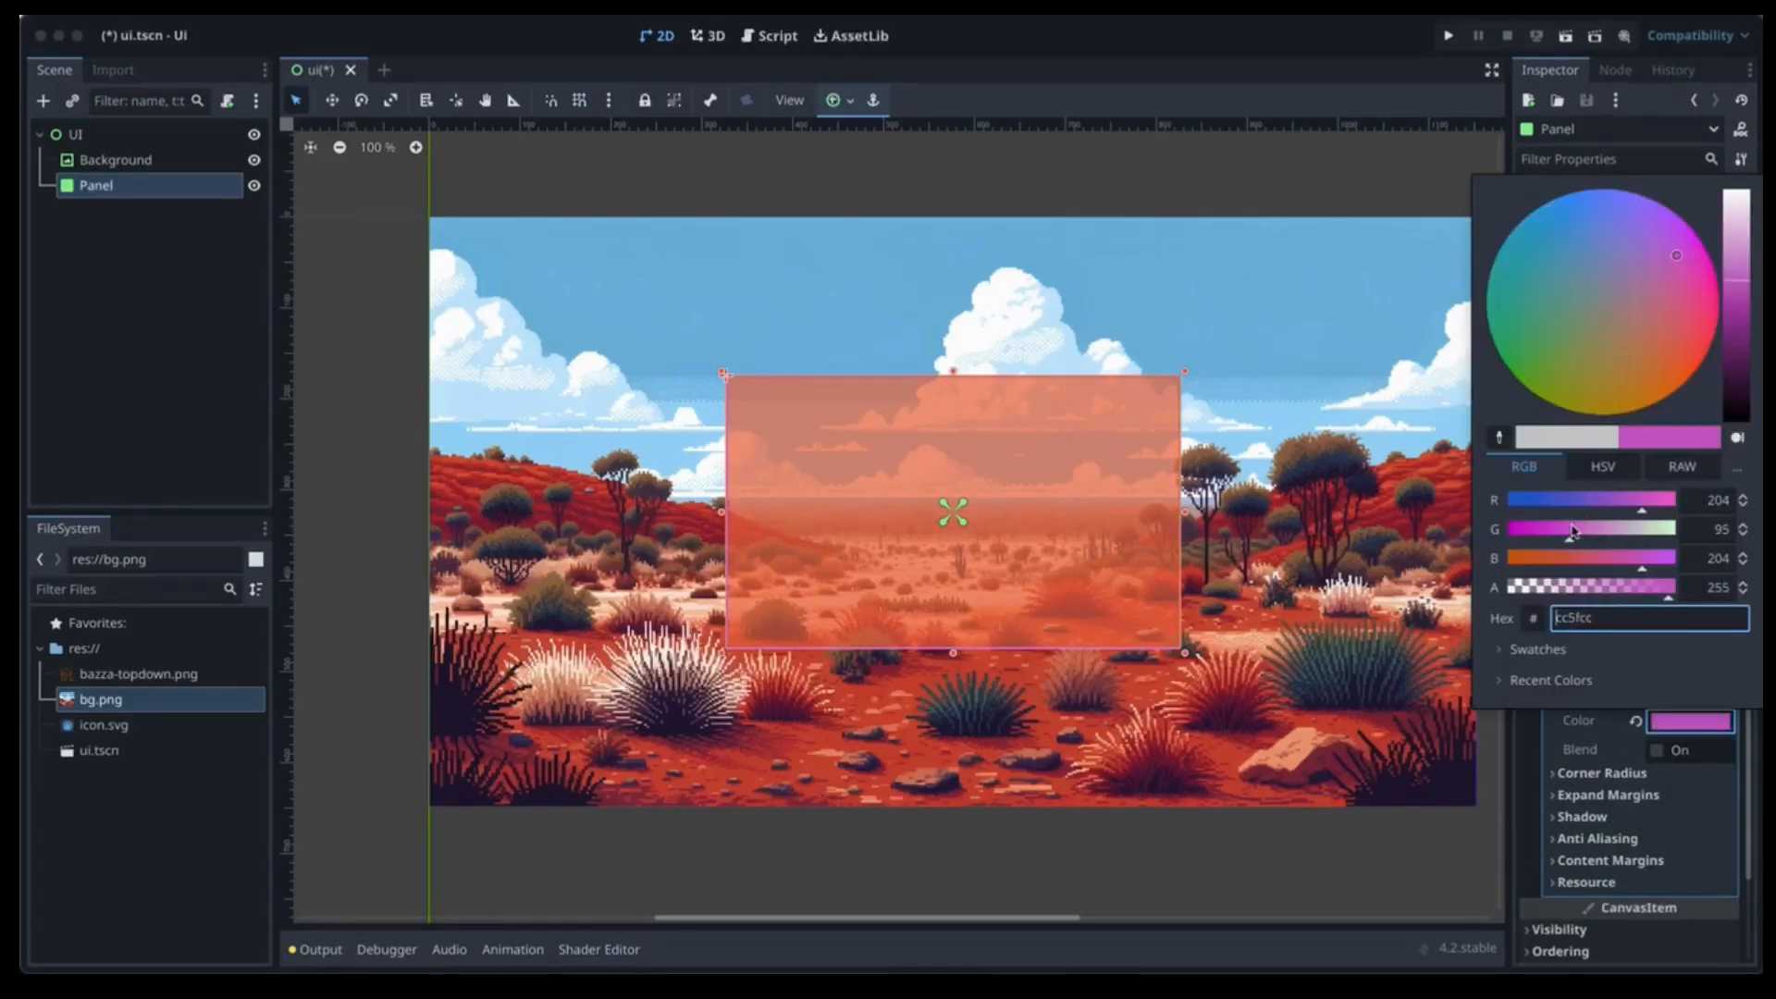
left_click(1531, 559)
left_click(1543, 530)
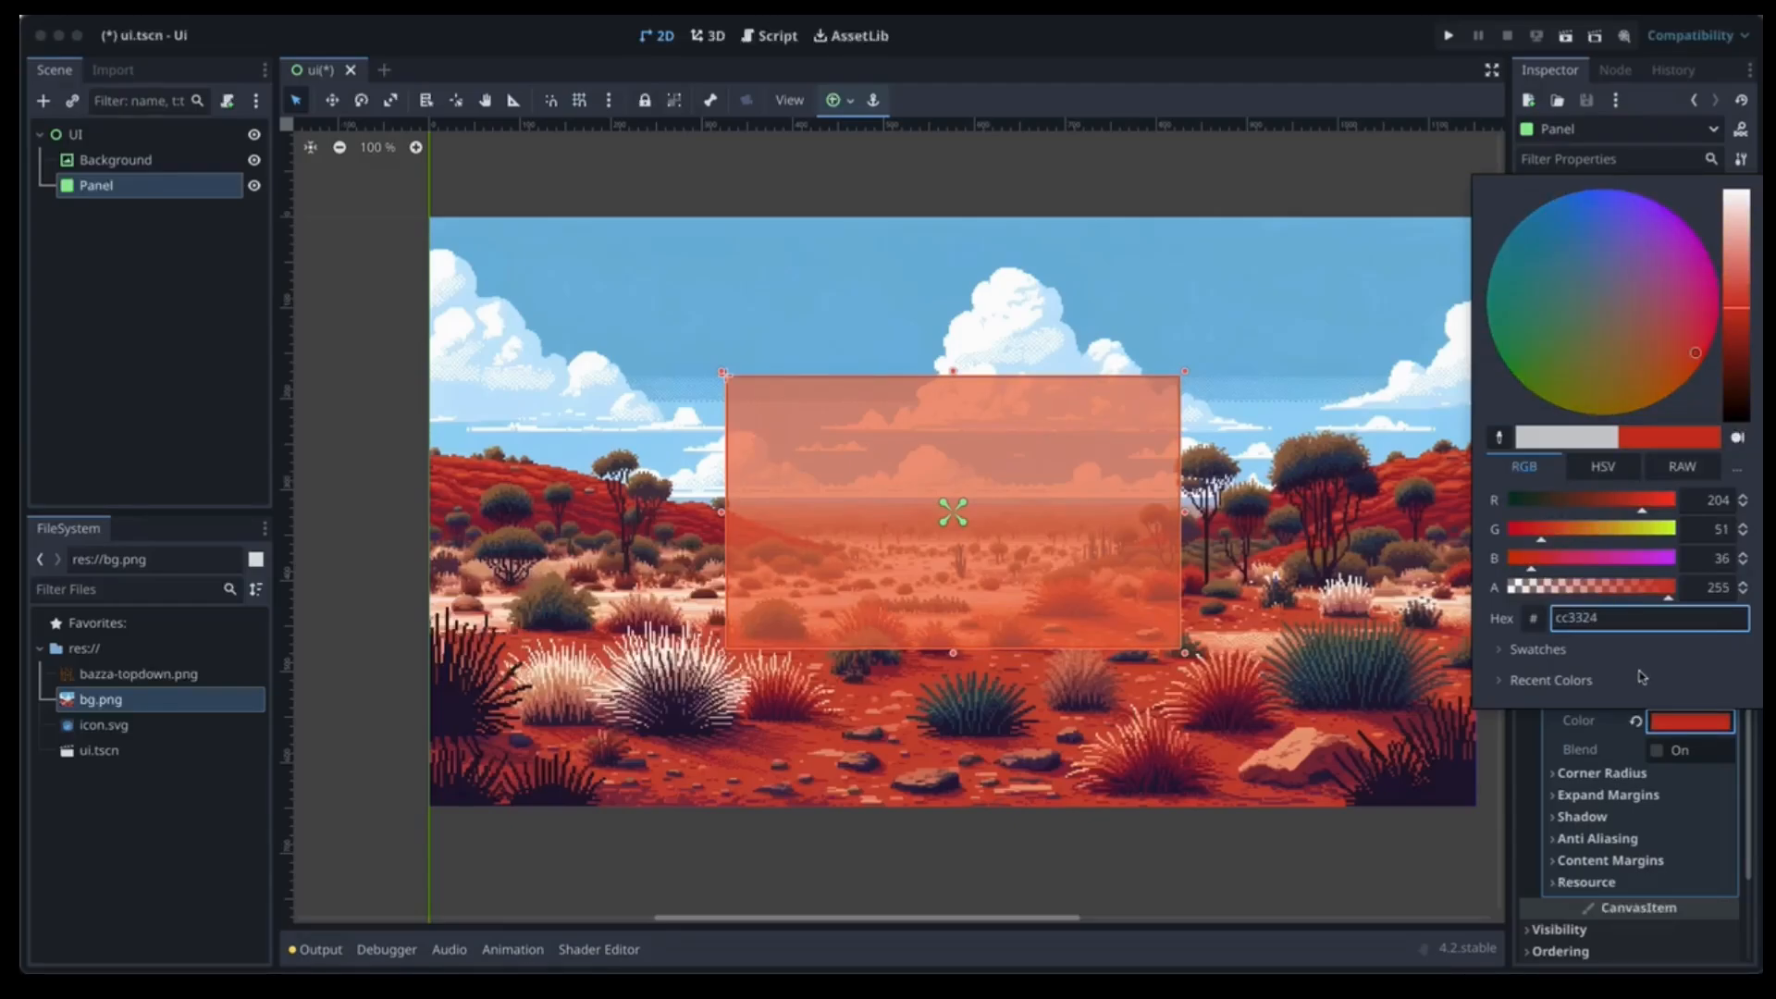
left_click(1626, 777)
Round all four corners to a 10 px radius and expand the shadow settings.
left_click(1625, 776)
left_click(1721, 793)
left_click(1721, 793)
left_click(1721, 792)
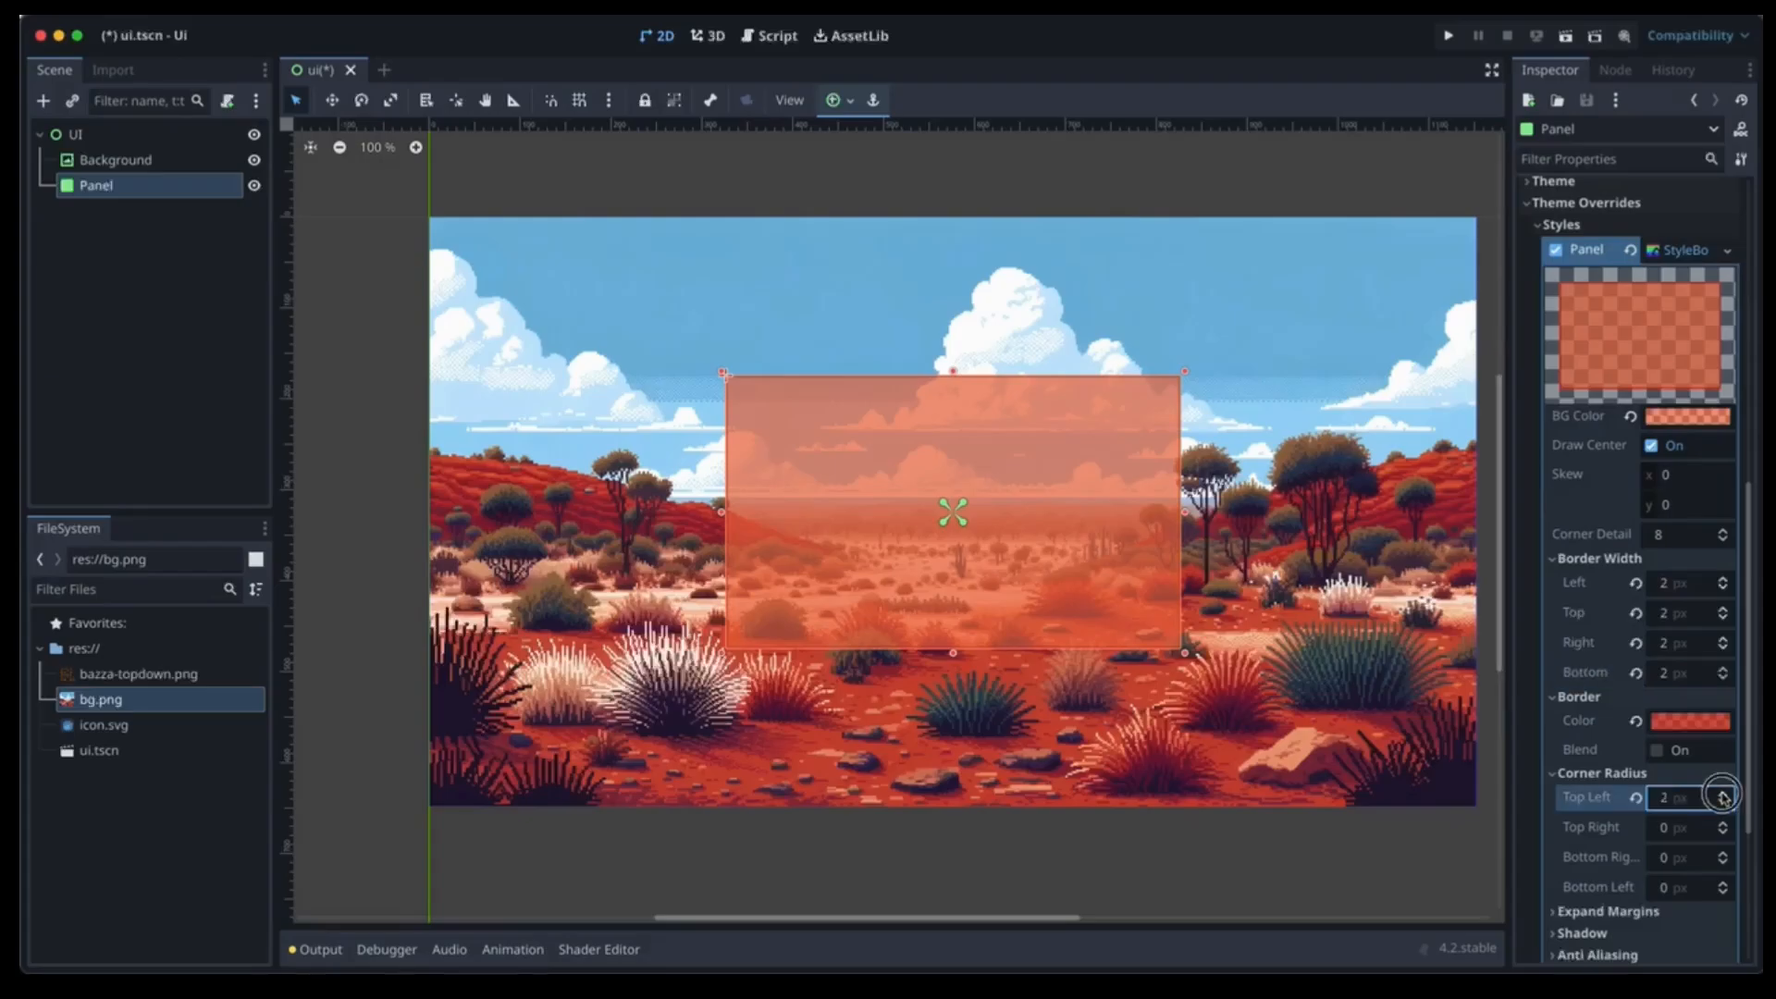
left_click(1721, 792)
left_click(1722, 793)
left_click(1721, 792)
left_click(1721, 793)
left_click(1721, 792)
left_click(1722, 792)
left_click(1662, 827)
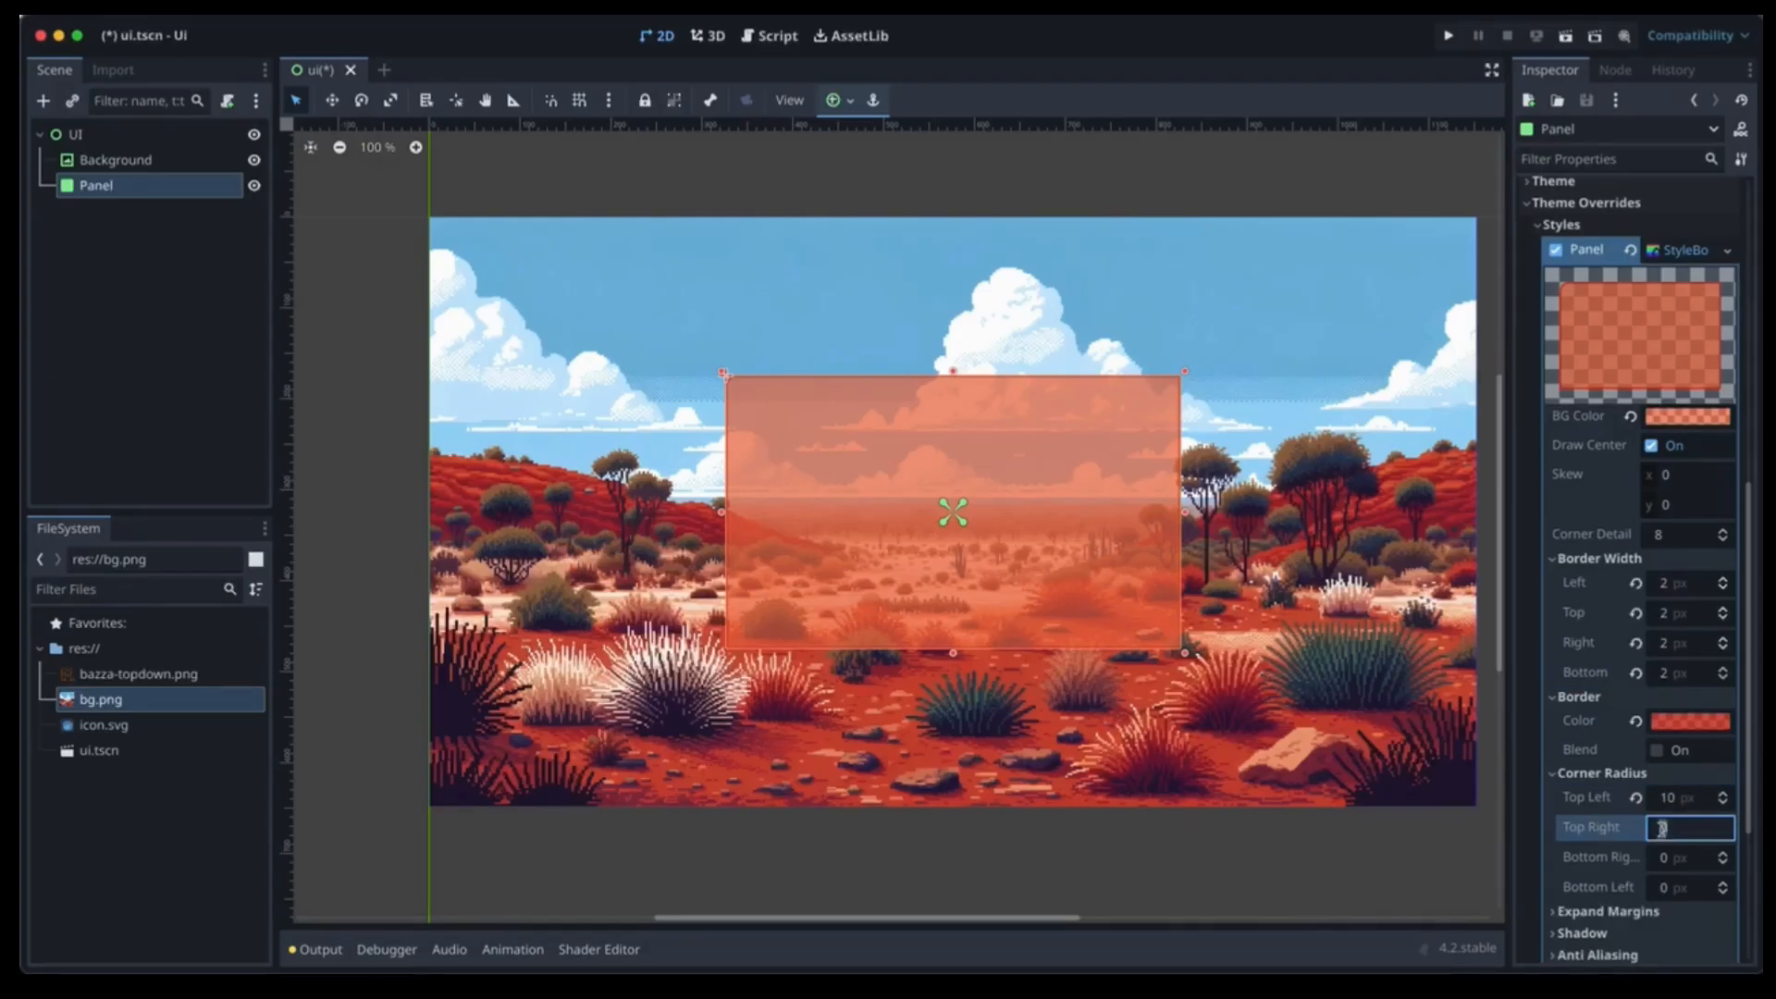
type("10")
left_click(1662, 858)
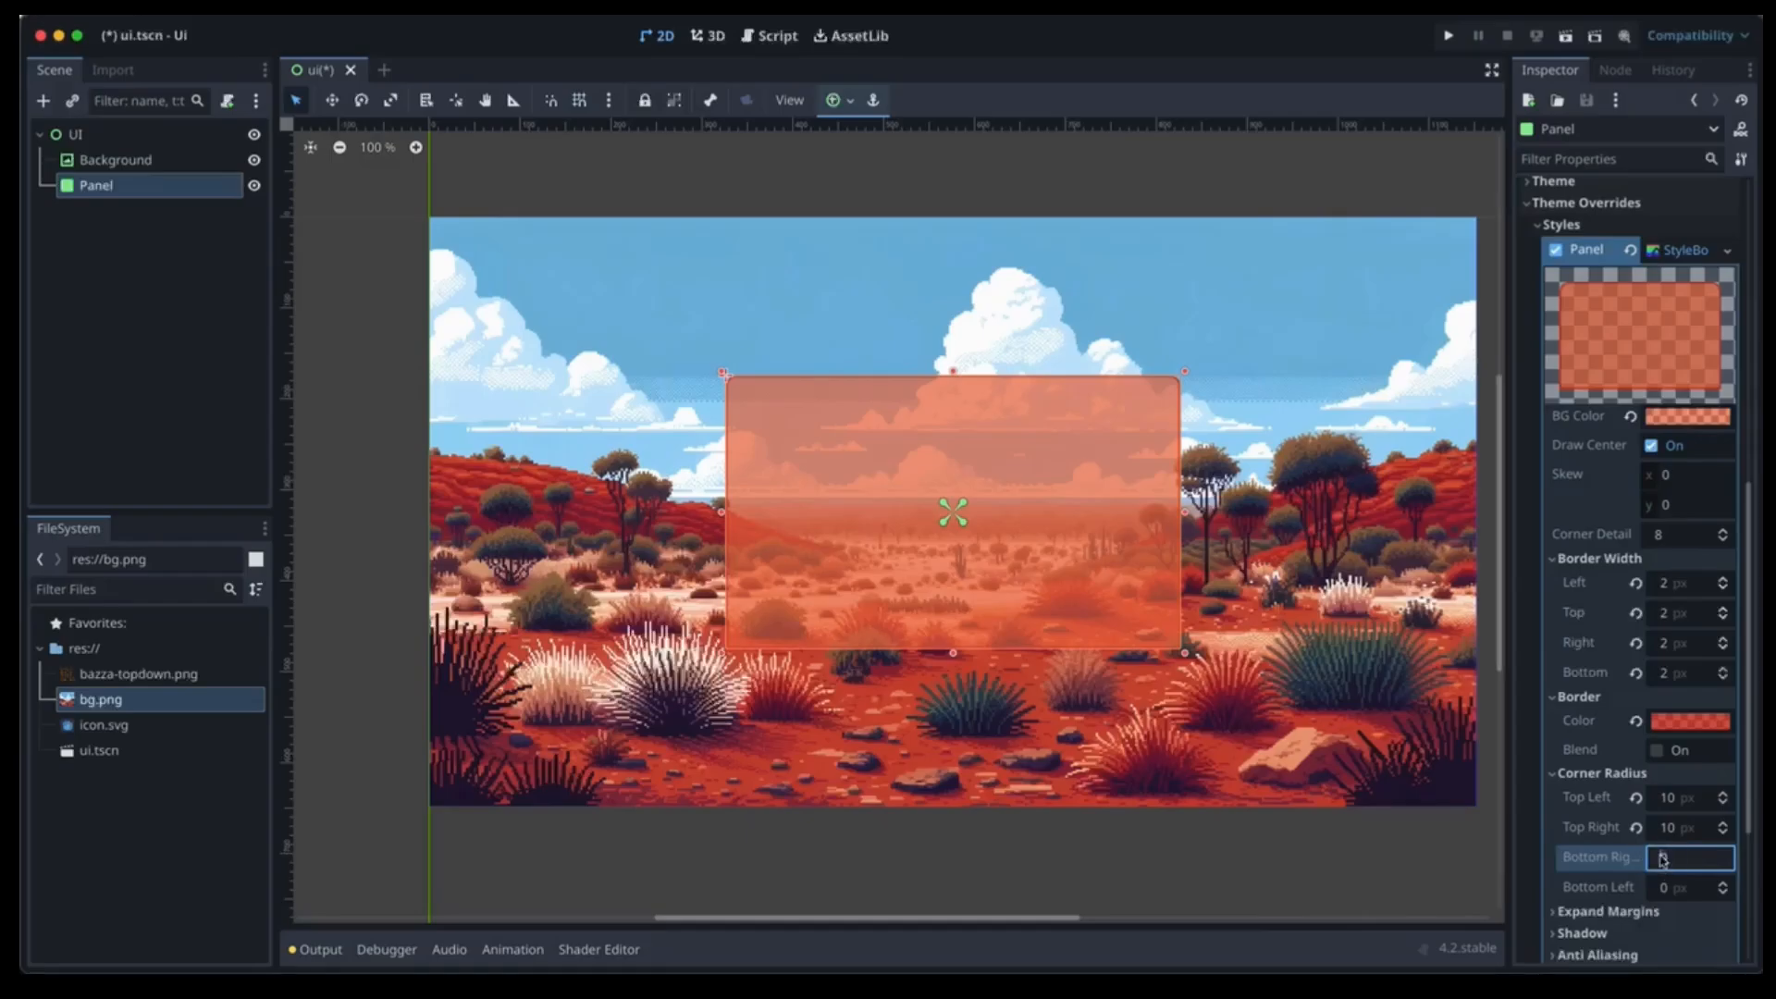
type("10")
left_click(1665, 884)
type("10")
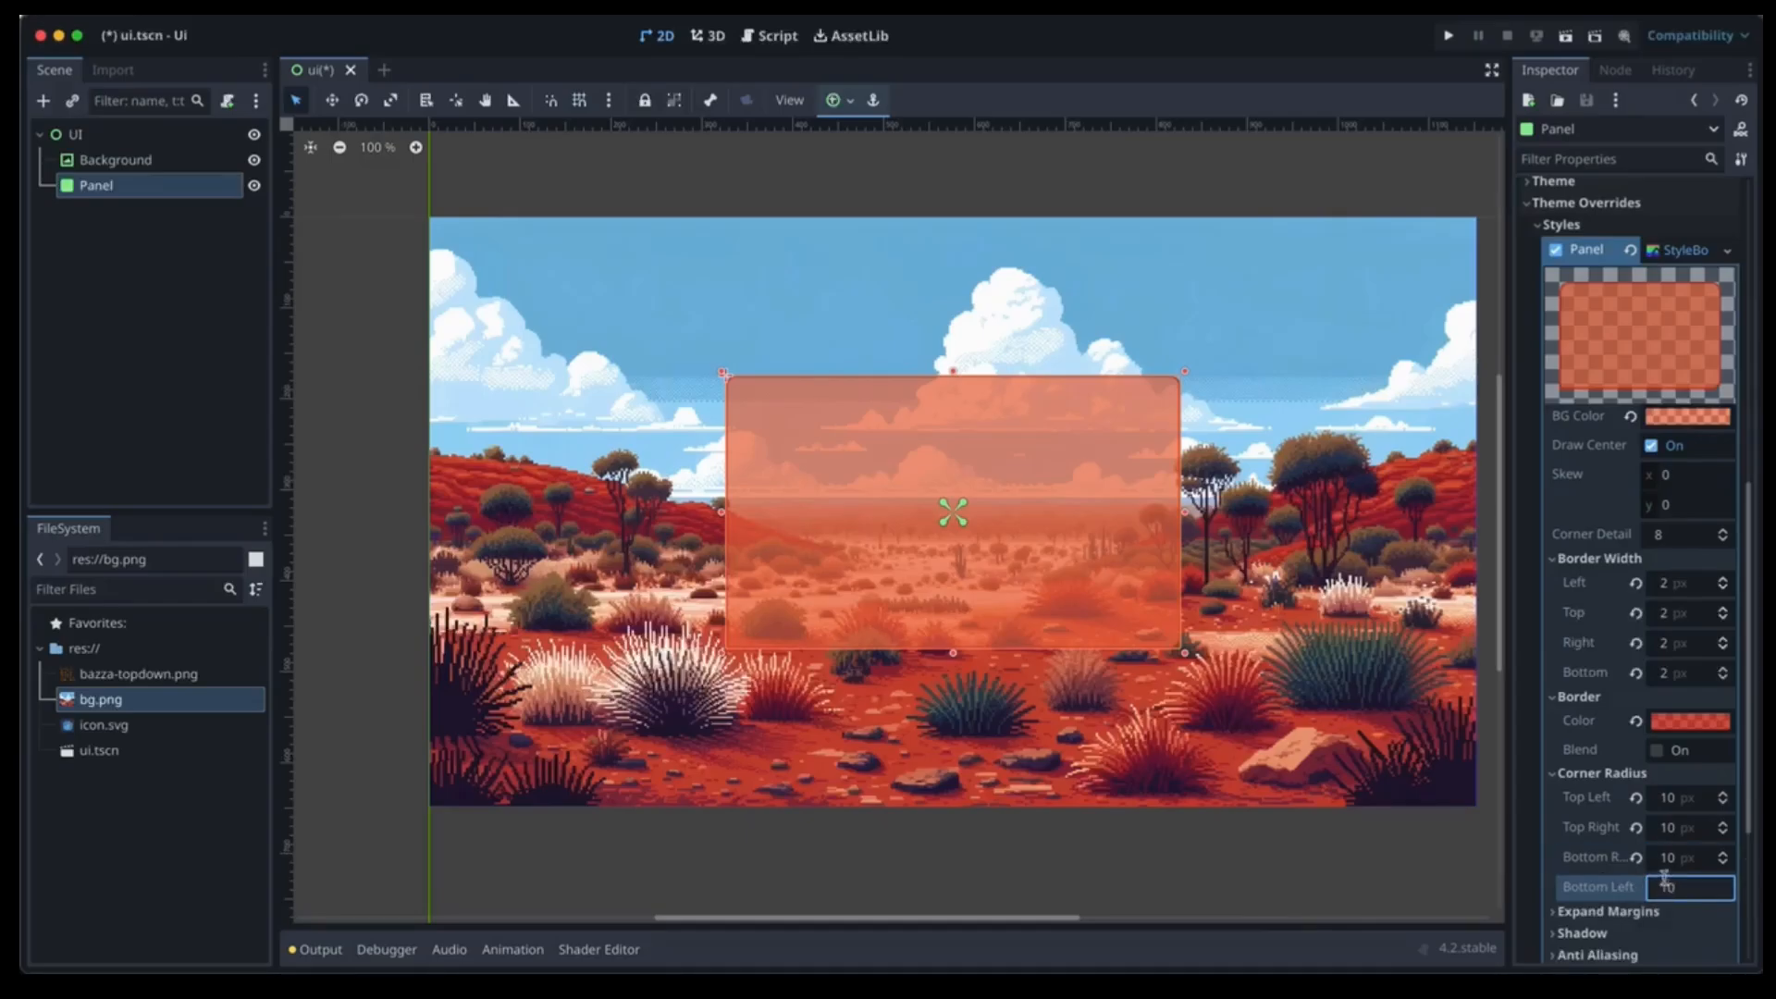
scroll(1665, 881, "down", 2)
left_click(1642, 815)
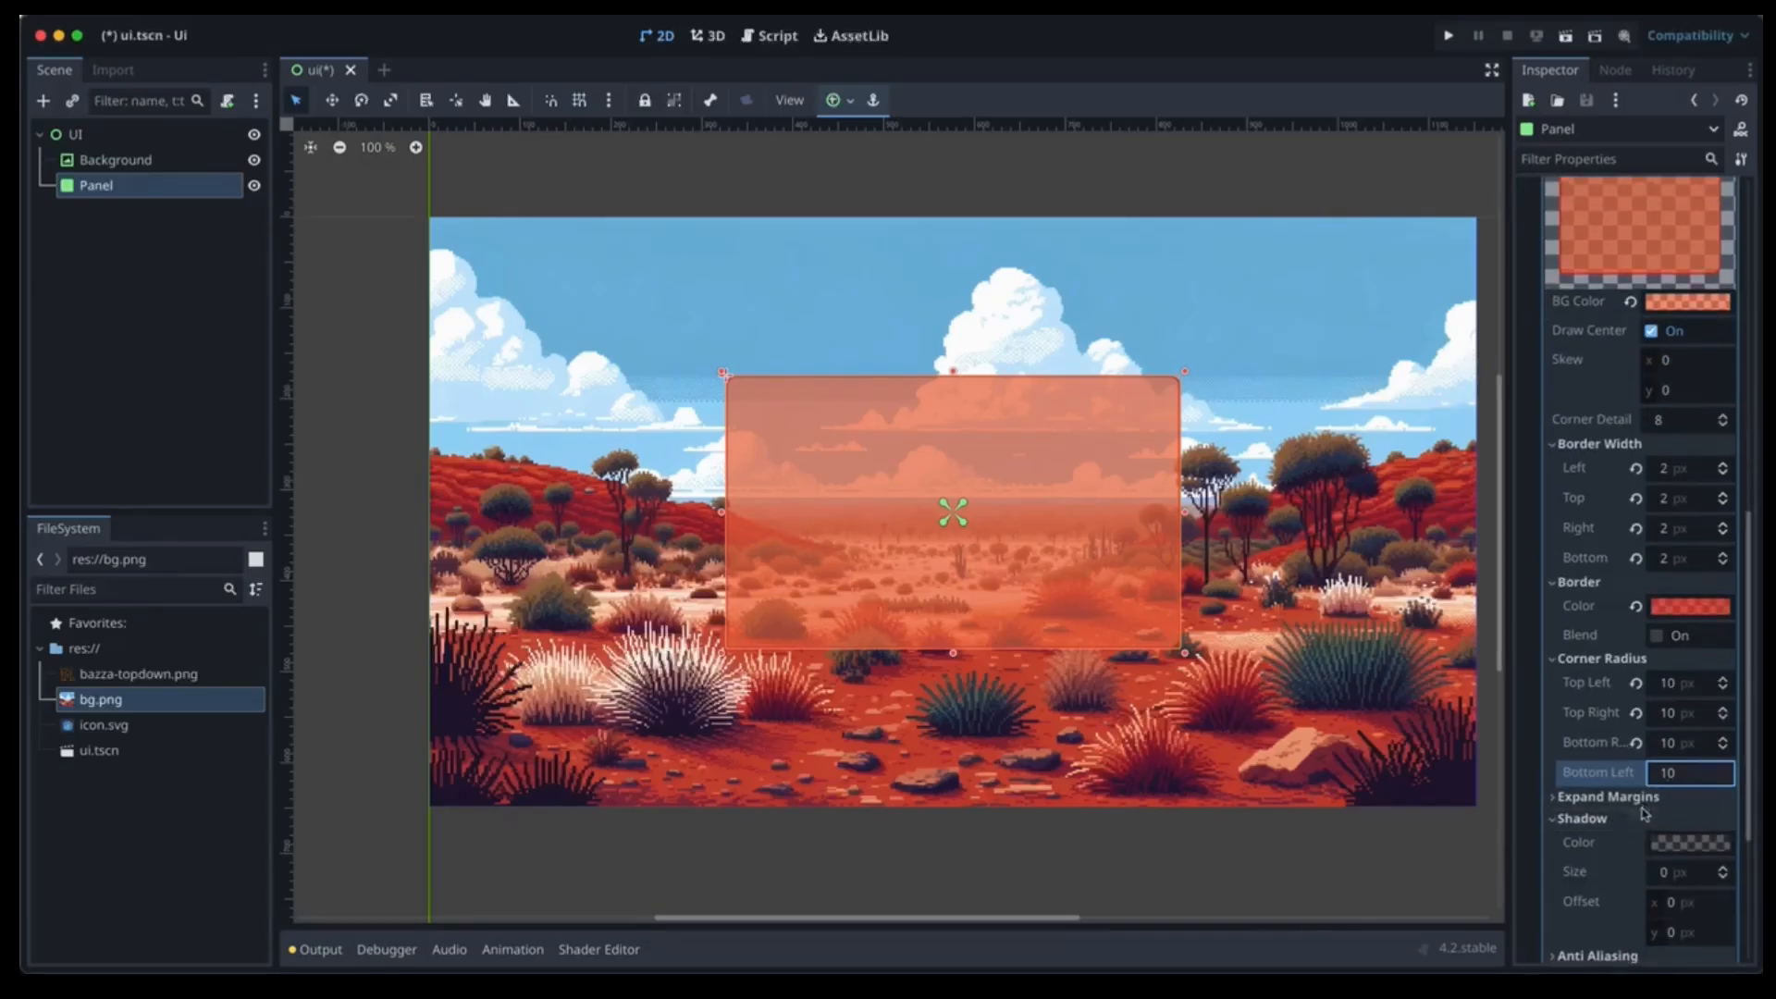
scroll(1643, 814, "down", 4)
Raise the panel's shadow size to 25 px.
left_click(1721, 643)
left_click(1721, 642)
left_click(1721, 643)
left_click(1721, 643)
left_click(1721, 643)
left_click(1721, 643)
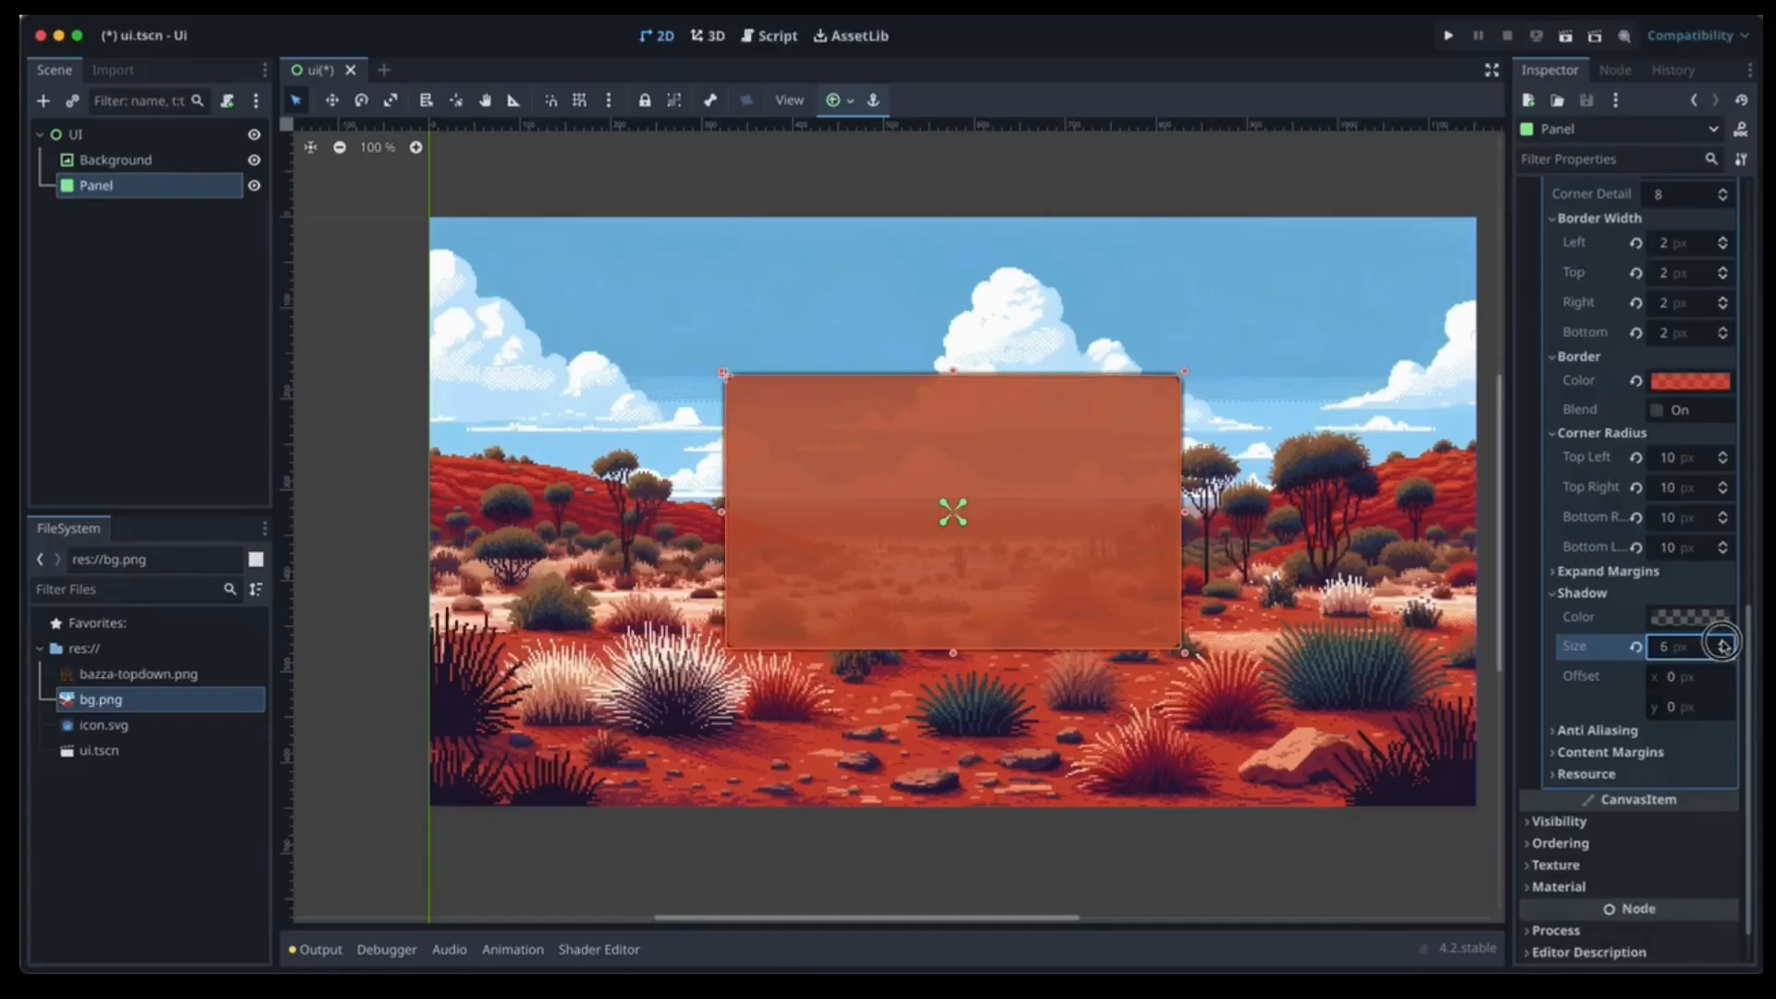
left_click(1721, 643)
left_click(1721, 643)
left_click(1721, 643)
left_click(1721, 642)
left_click(1722, 643)
left_click(1721, 643)
left_click(1722, 645)
left_click(1723, 646)
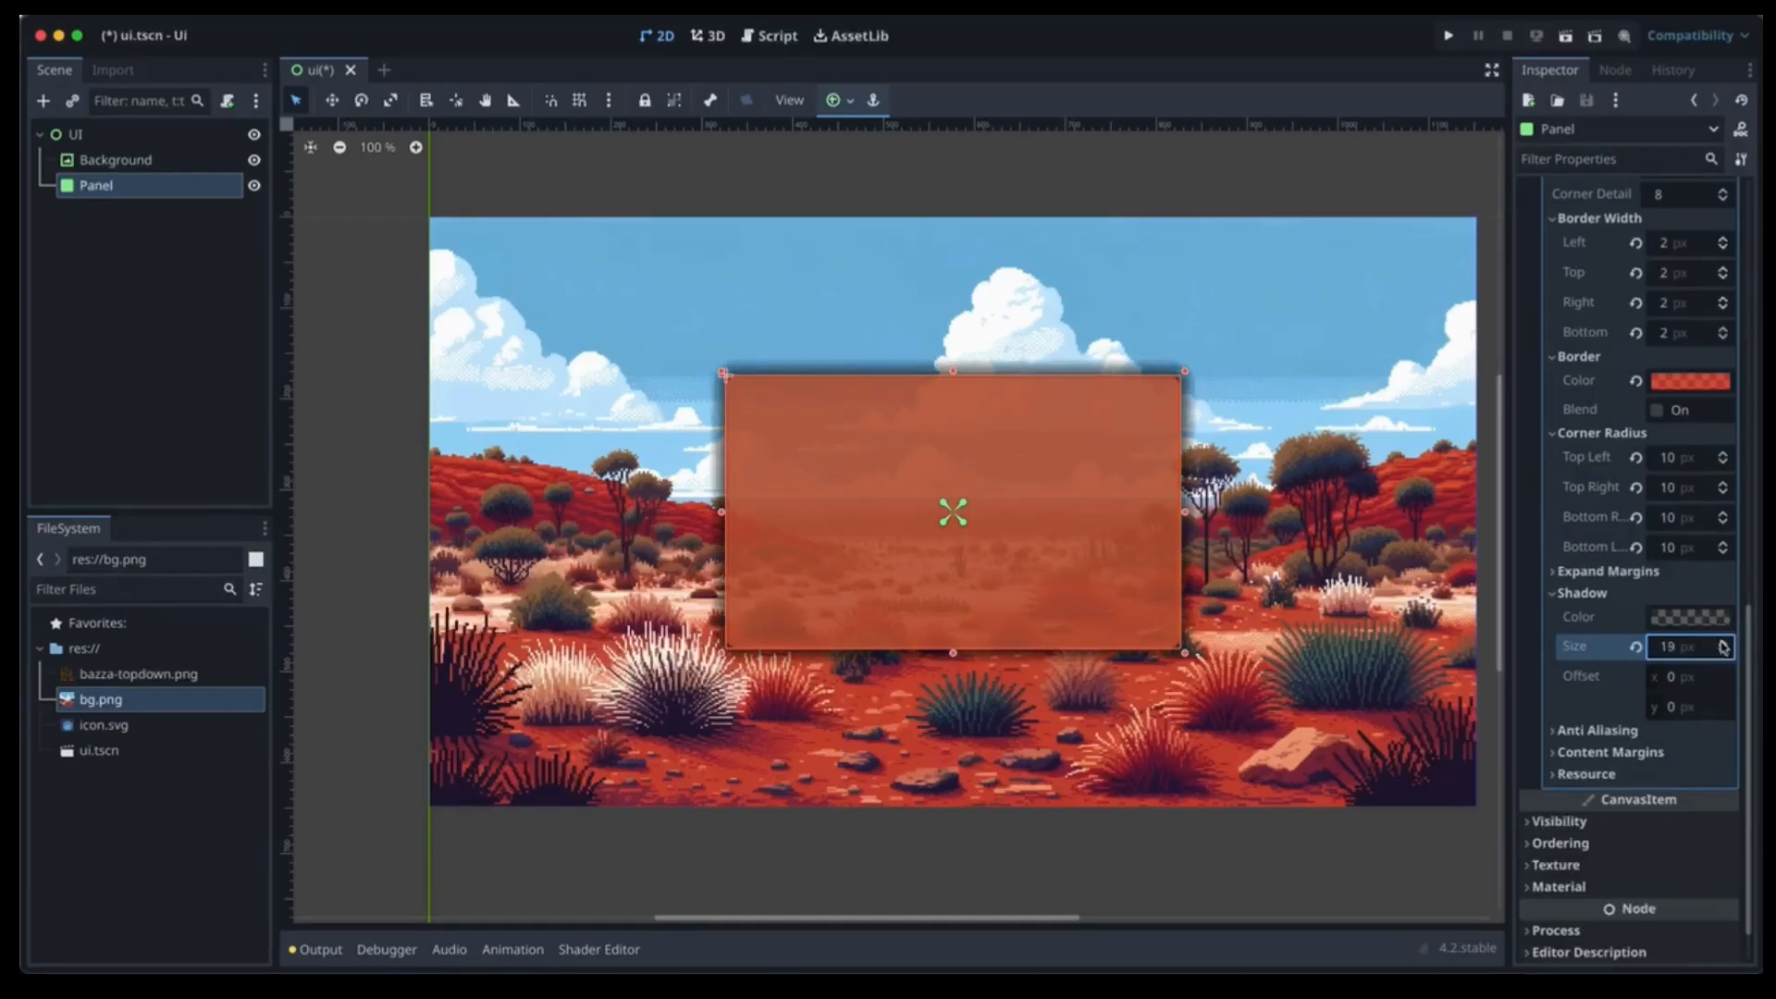
left_click(1723, 646)
left_click(1723, 646)
left_click(1723, 647)
left_click(1723, 647)
left_click(1723, 647)
left_click(1723, 647)
Set the shadow offset to 25, 25.
left_click(1670, 680)
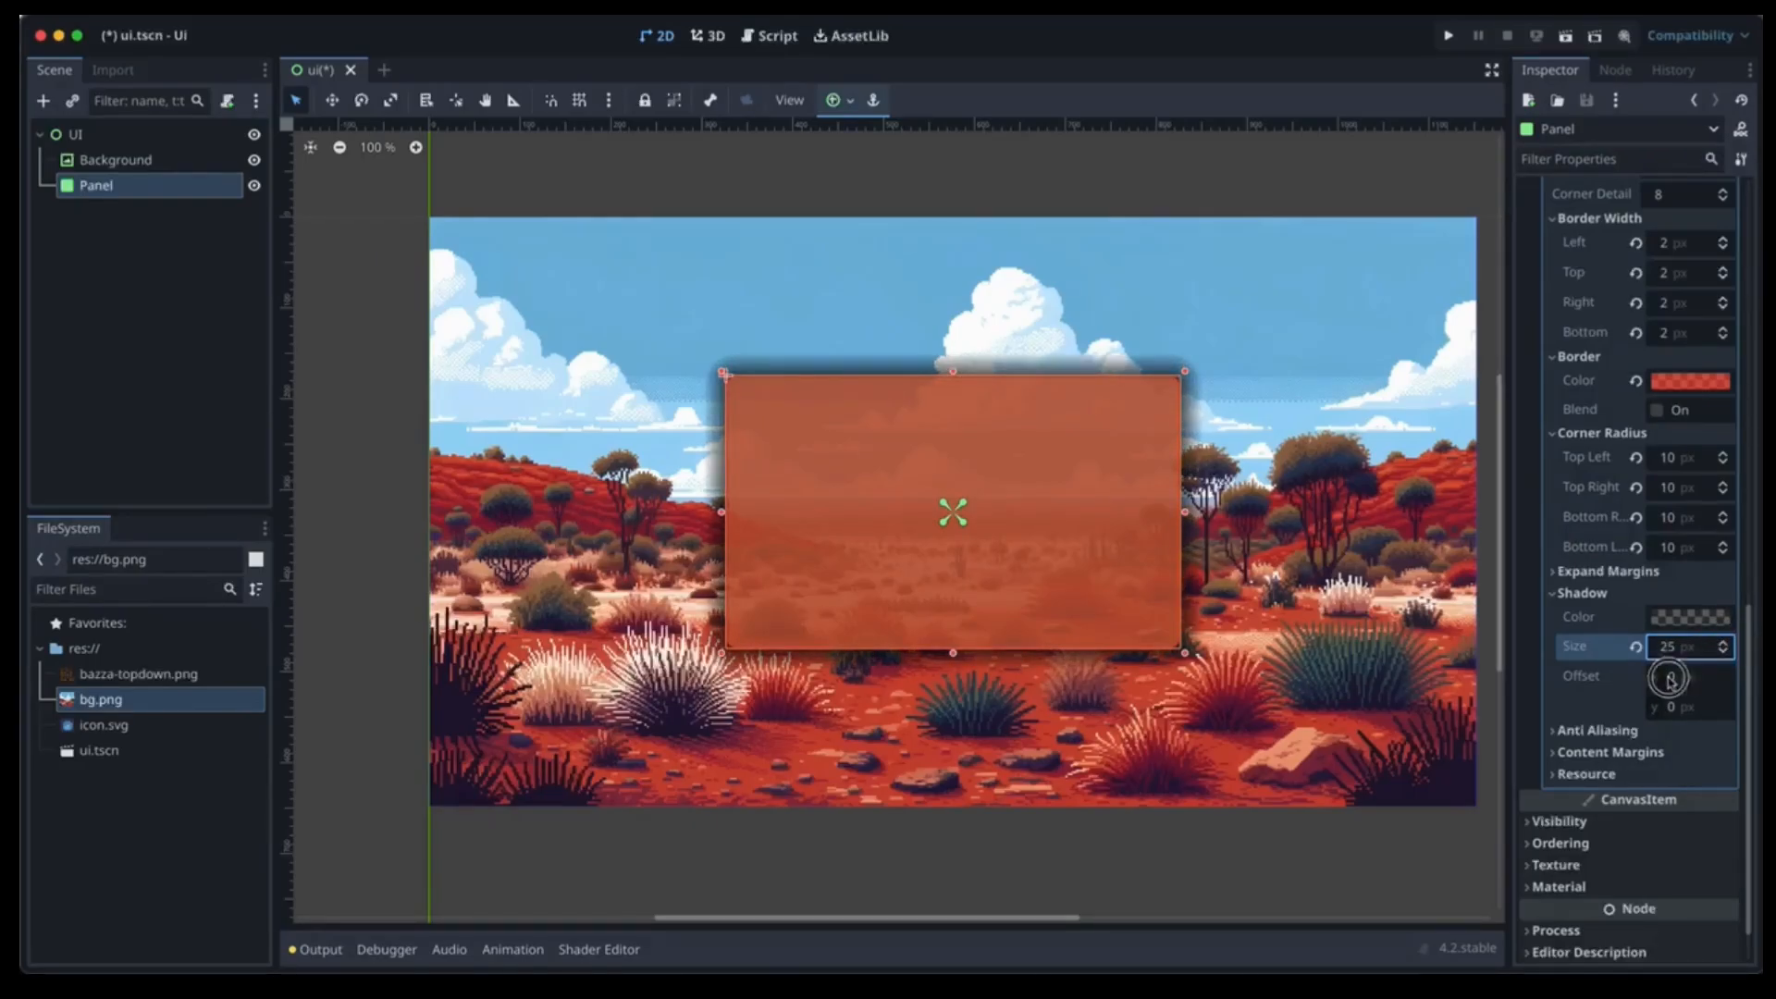
type("25")
key("Tab")
type("25")
key("Return")
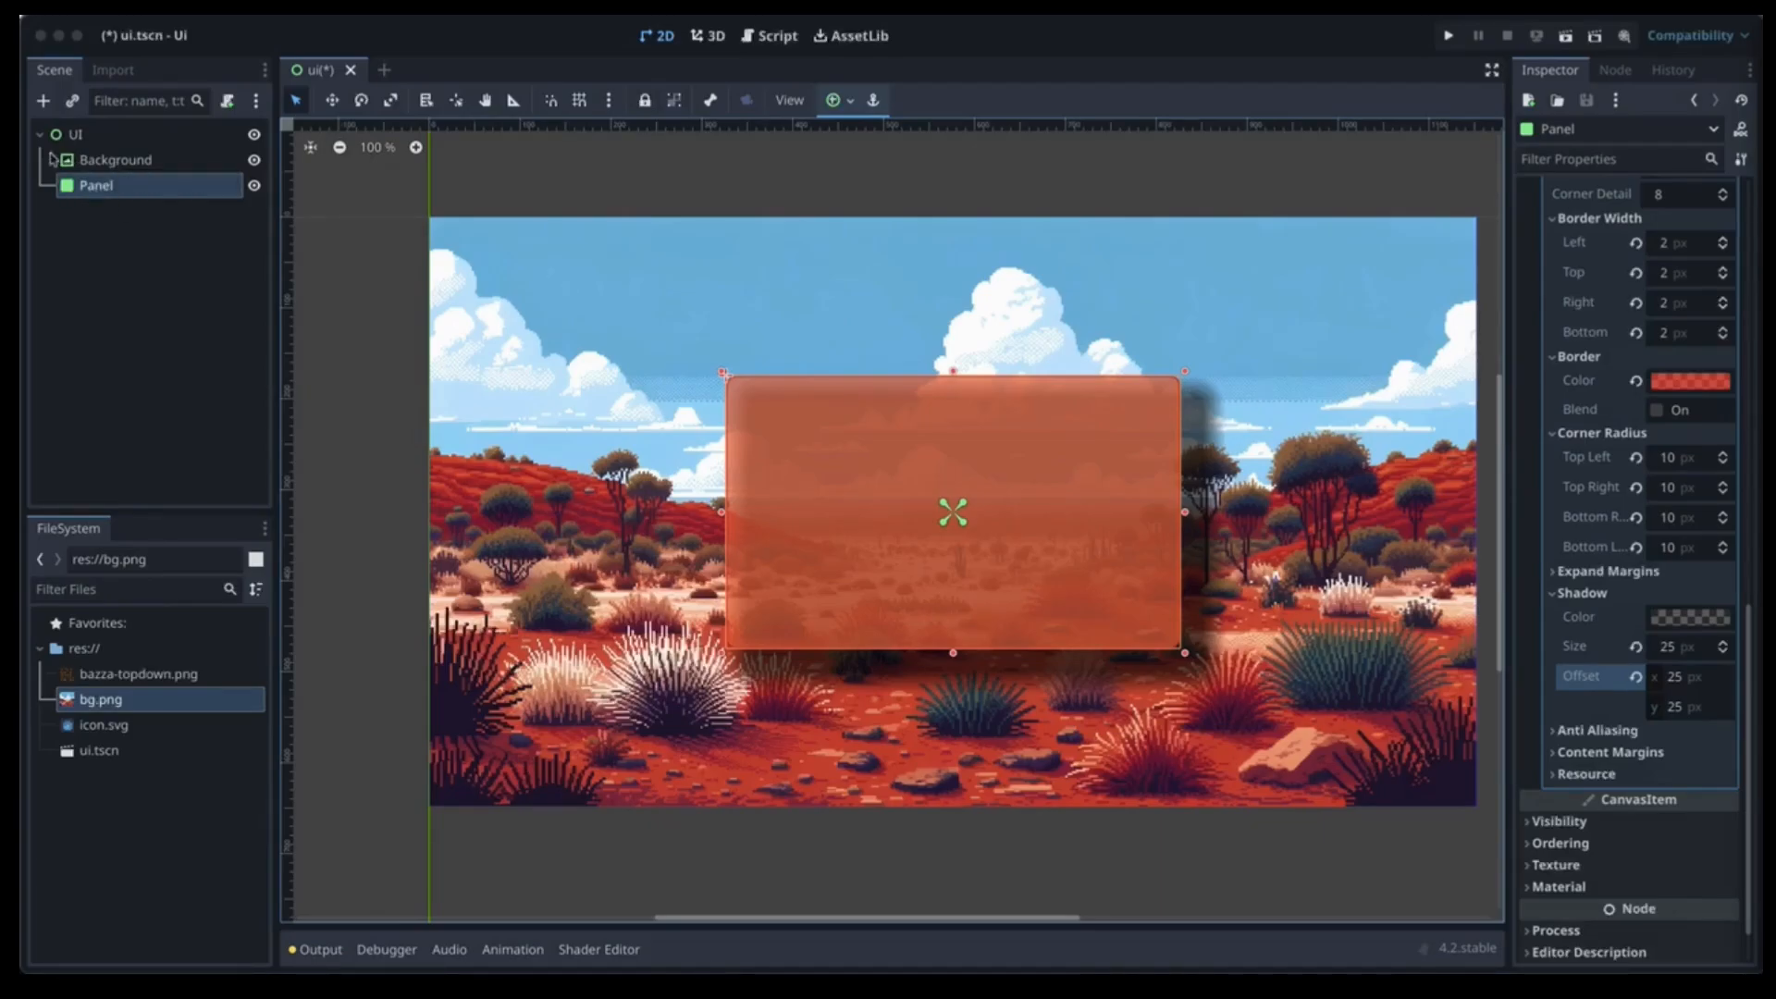
Rename the Panel node to ResourcesPanel and keep it selected.
left_click(95, 186)
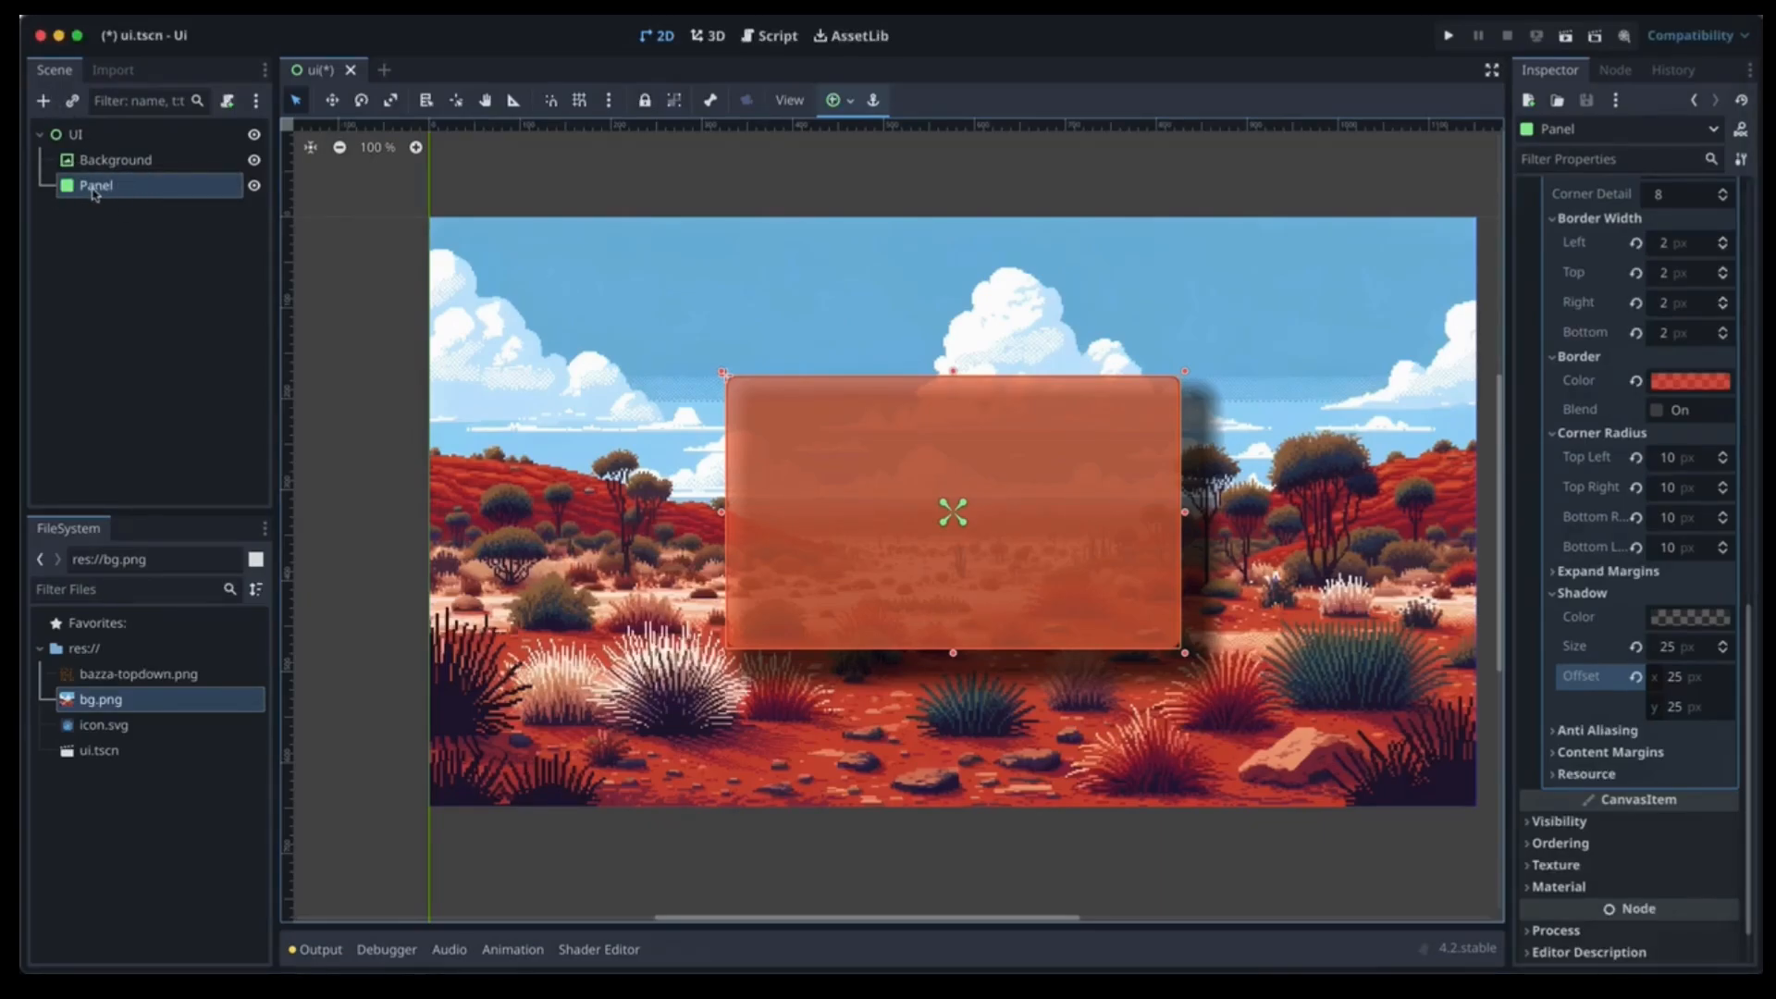
left_click(87, 186)
key("Home")
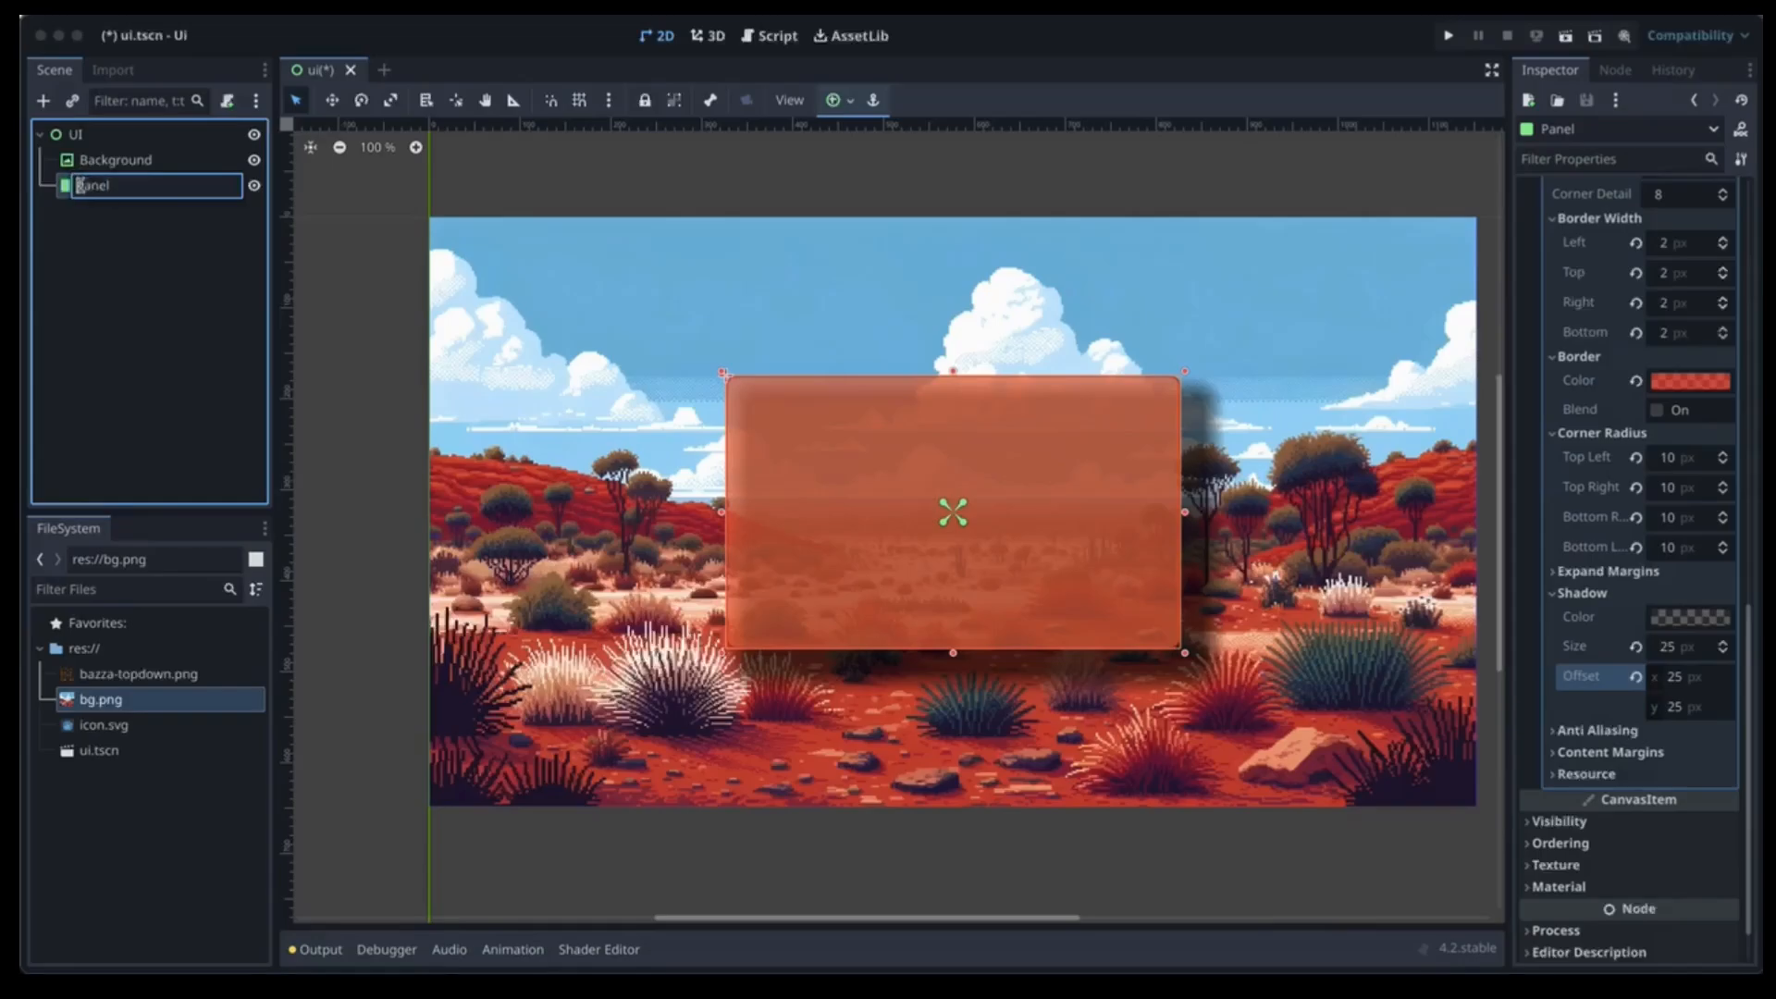
type("Resources")
key("Return")
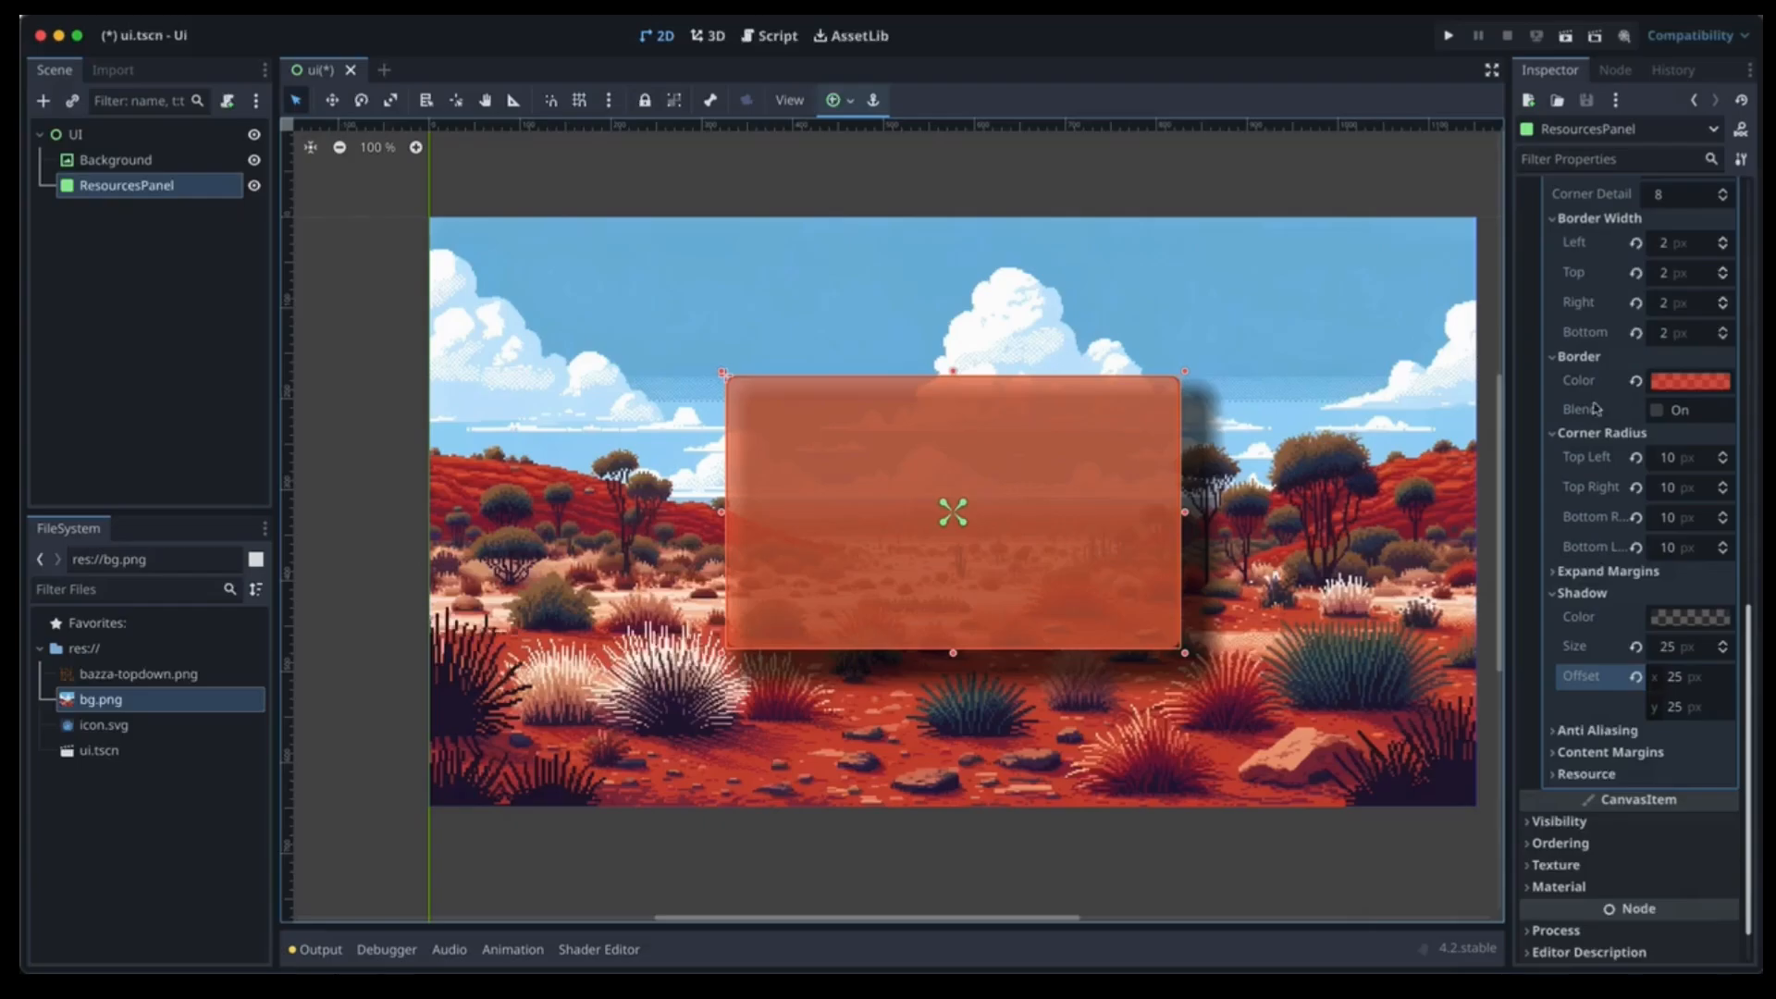
left_click(96, 185)
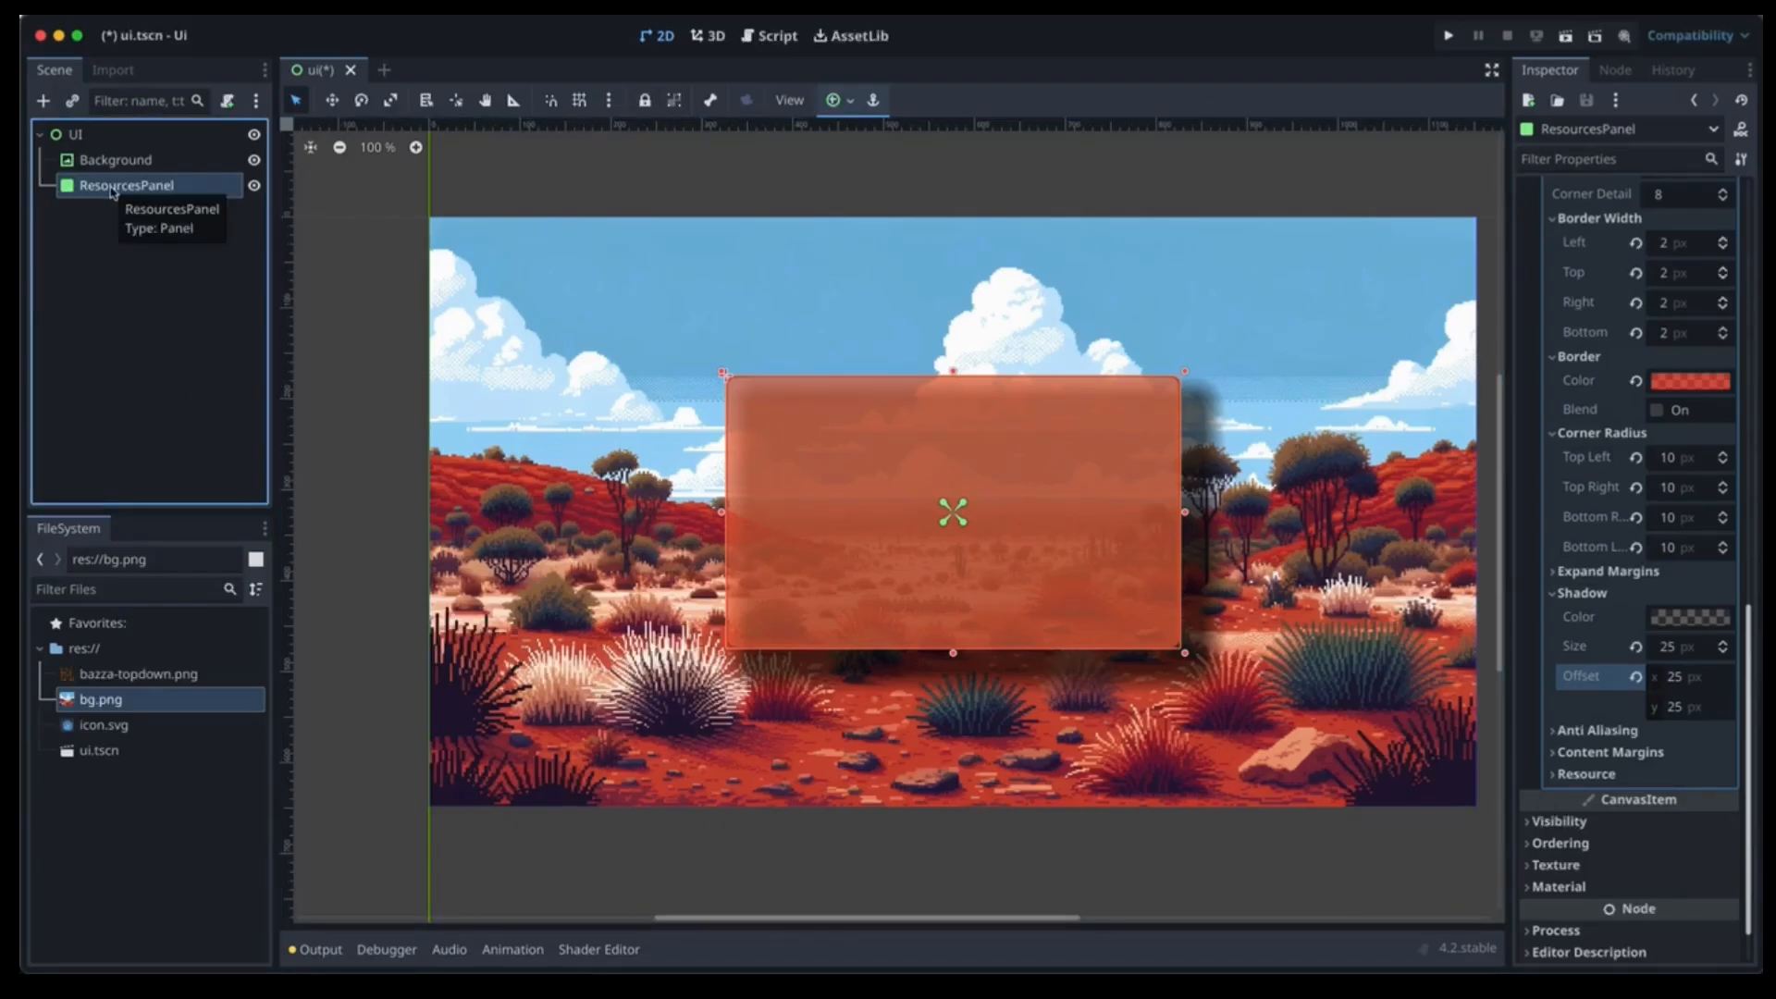
Add a BoxContainer as a child of ResourcesPanel, cancelling a second add-node attempt.
left_click(43, 104)
type("box")
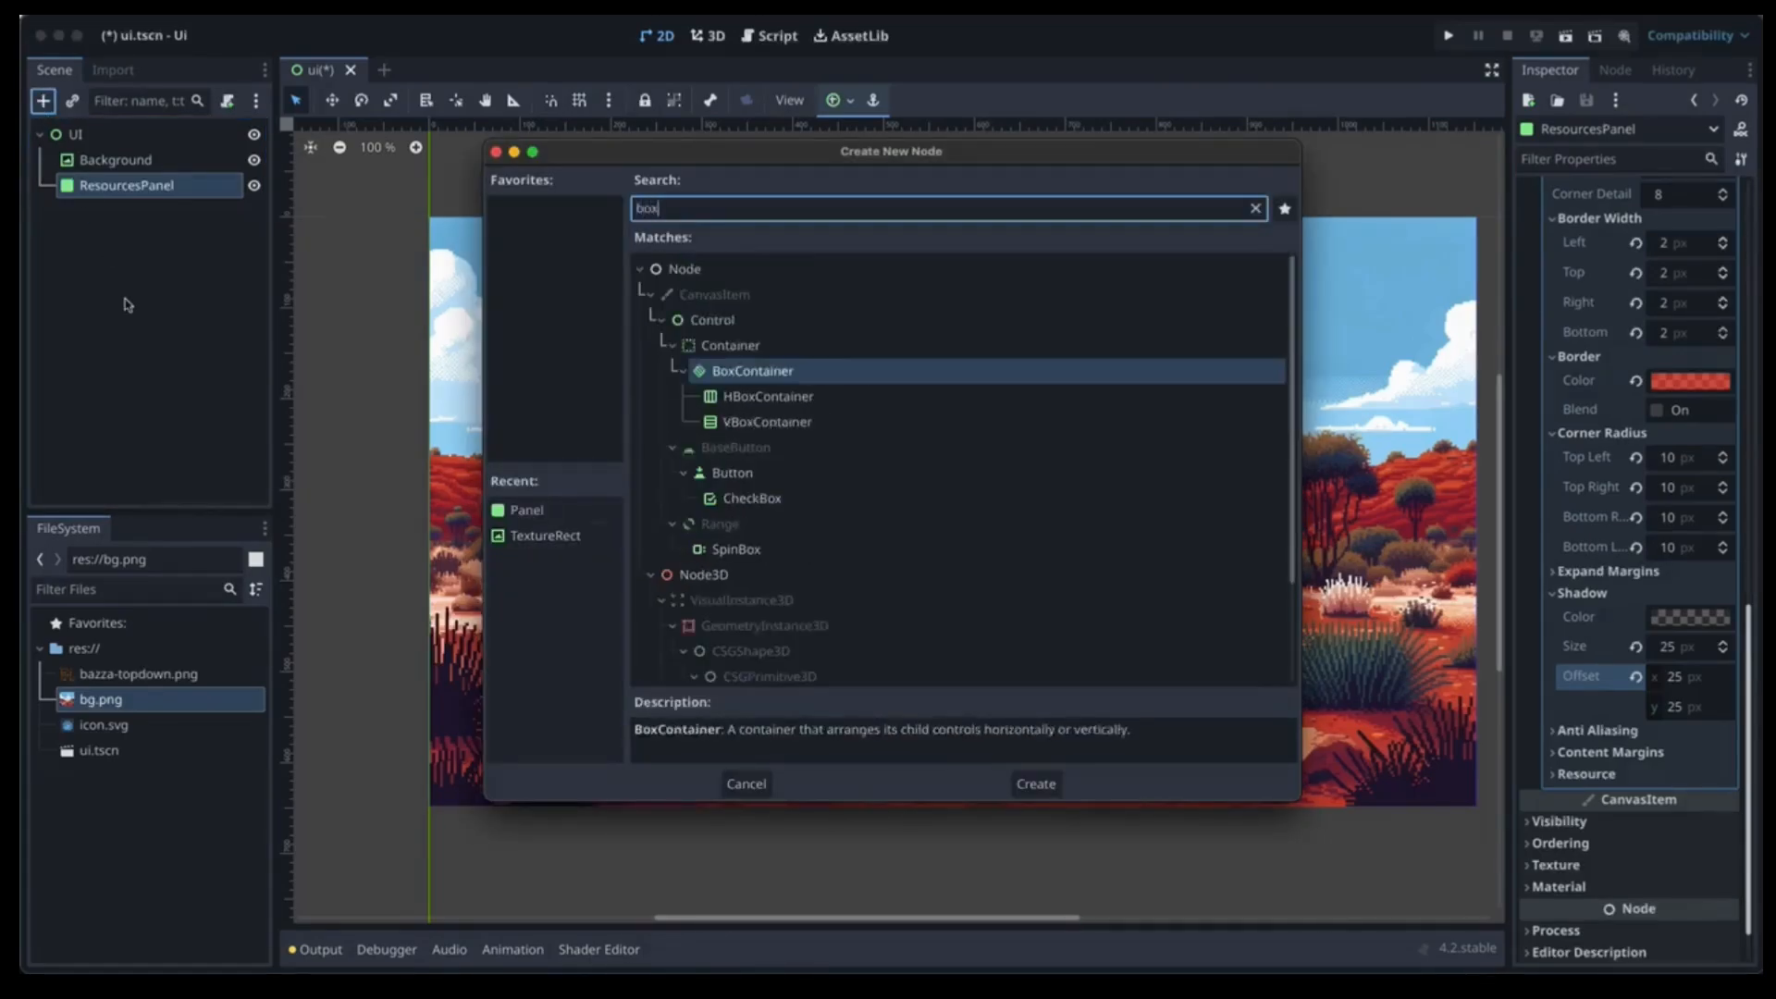
key("Return")
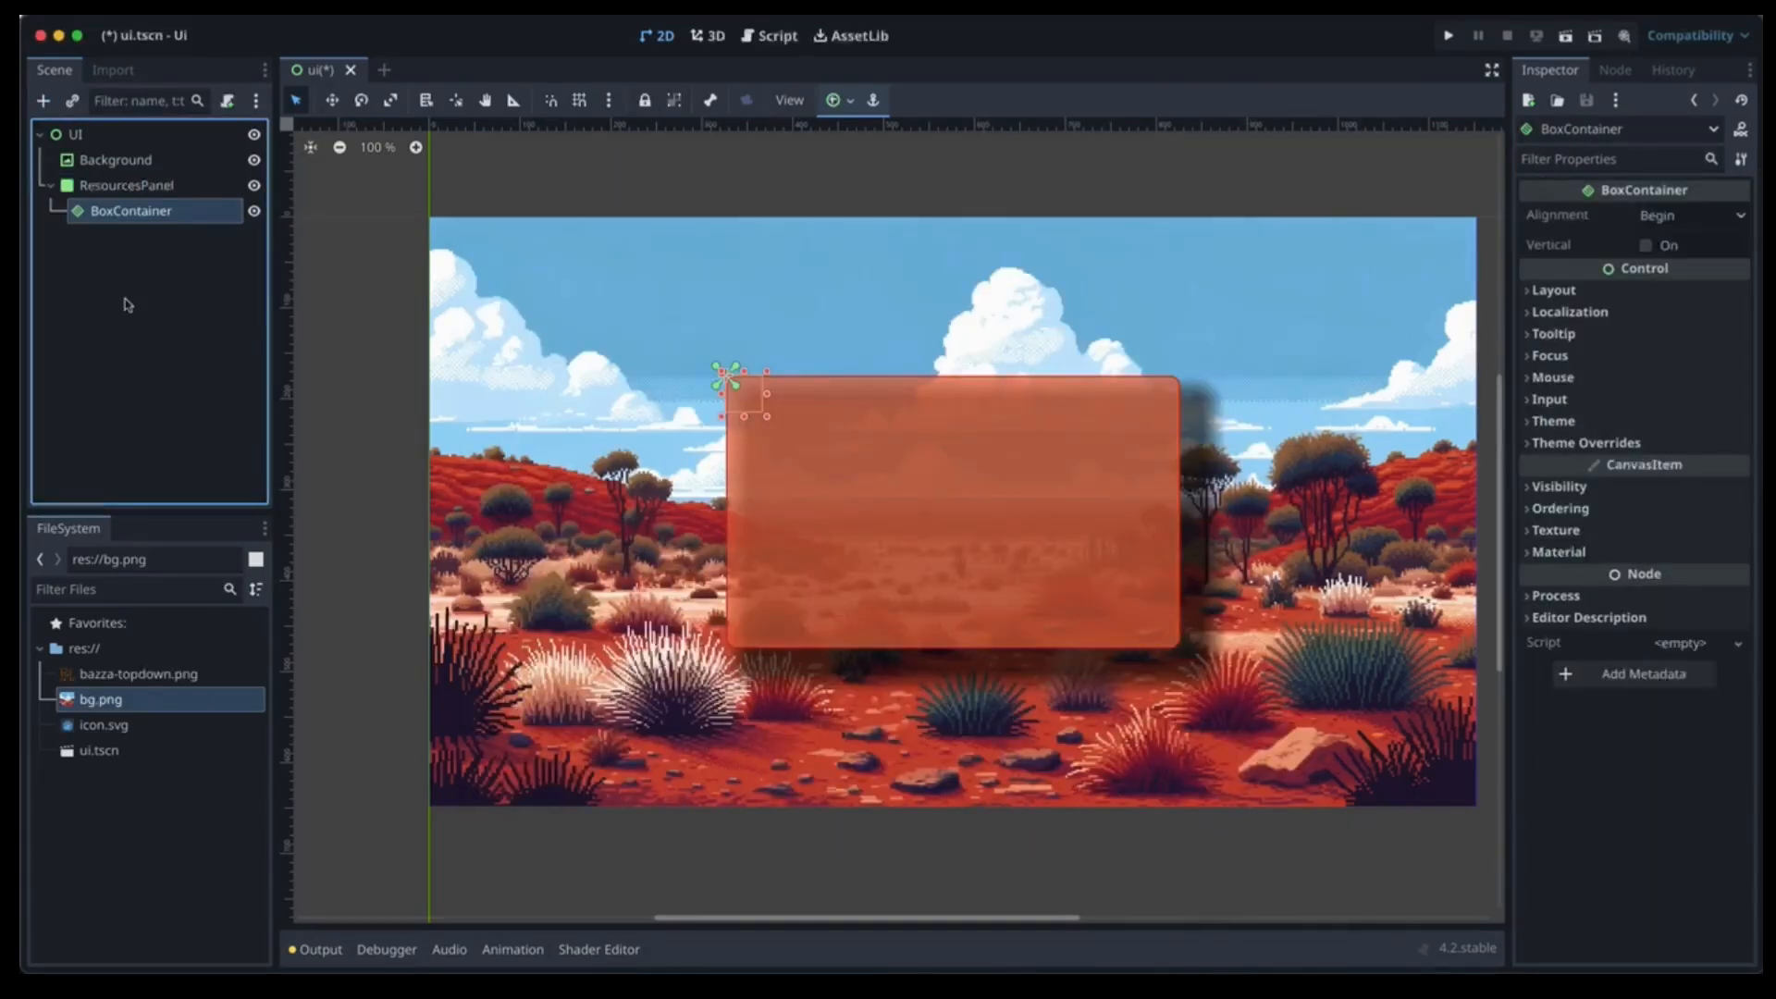
left_click(43, 100)
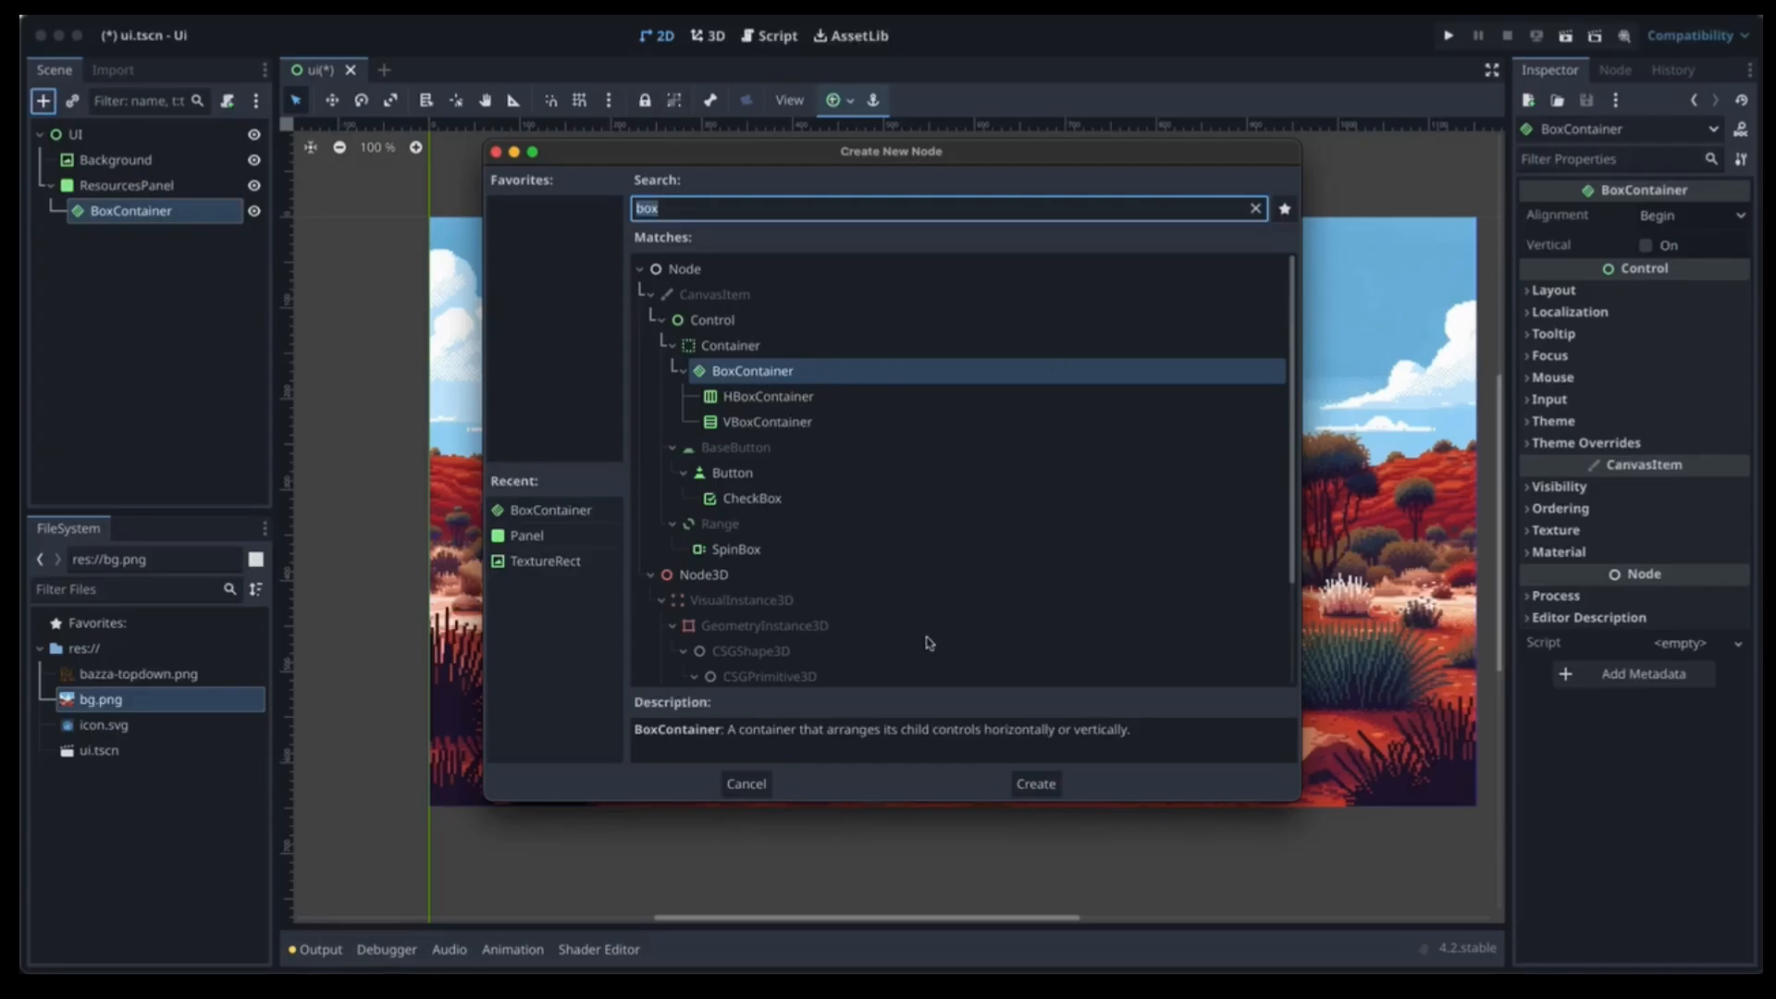
left_click(746, 784)
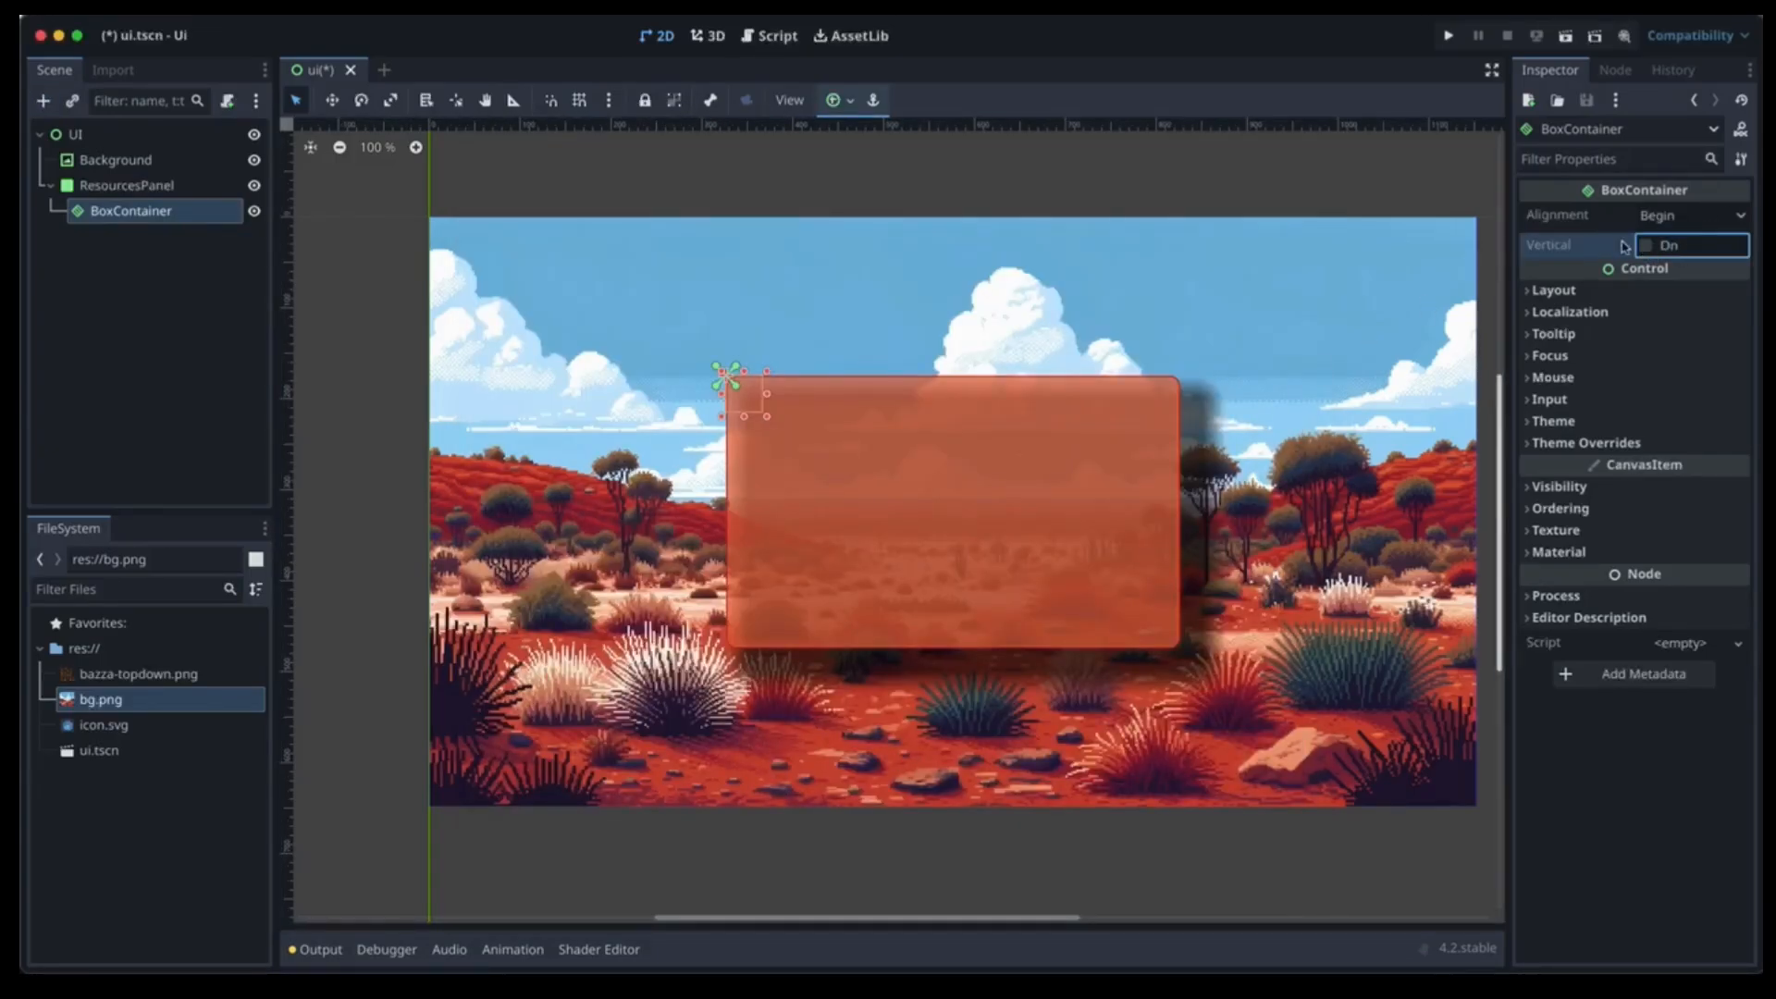
mouse_move(1618, 246)
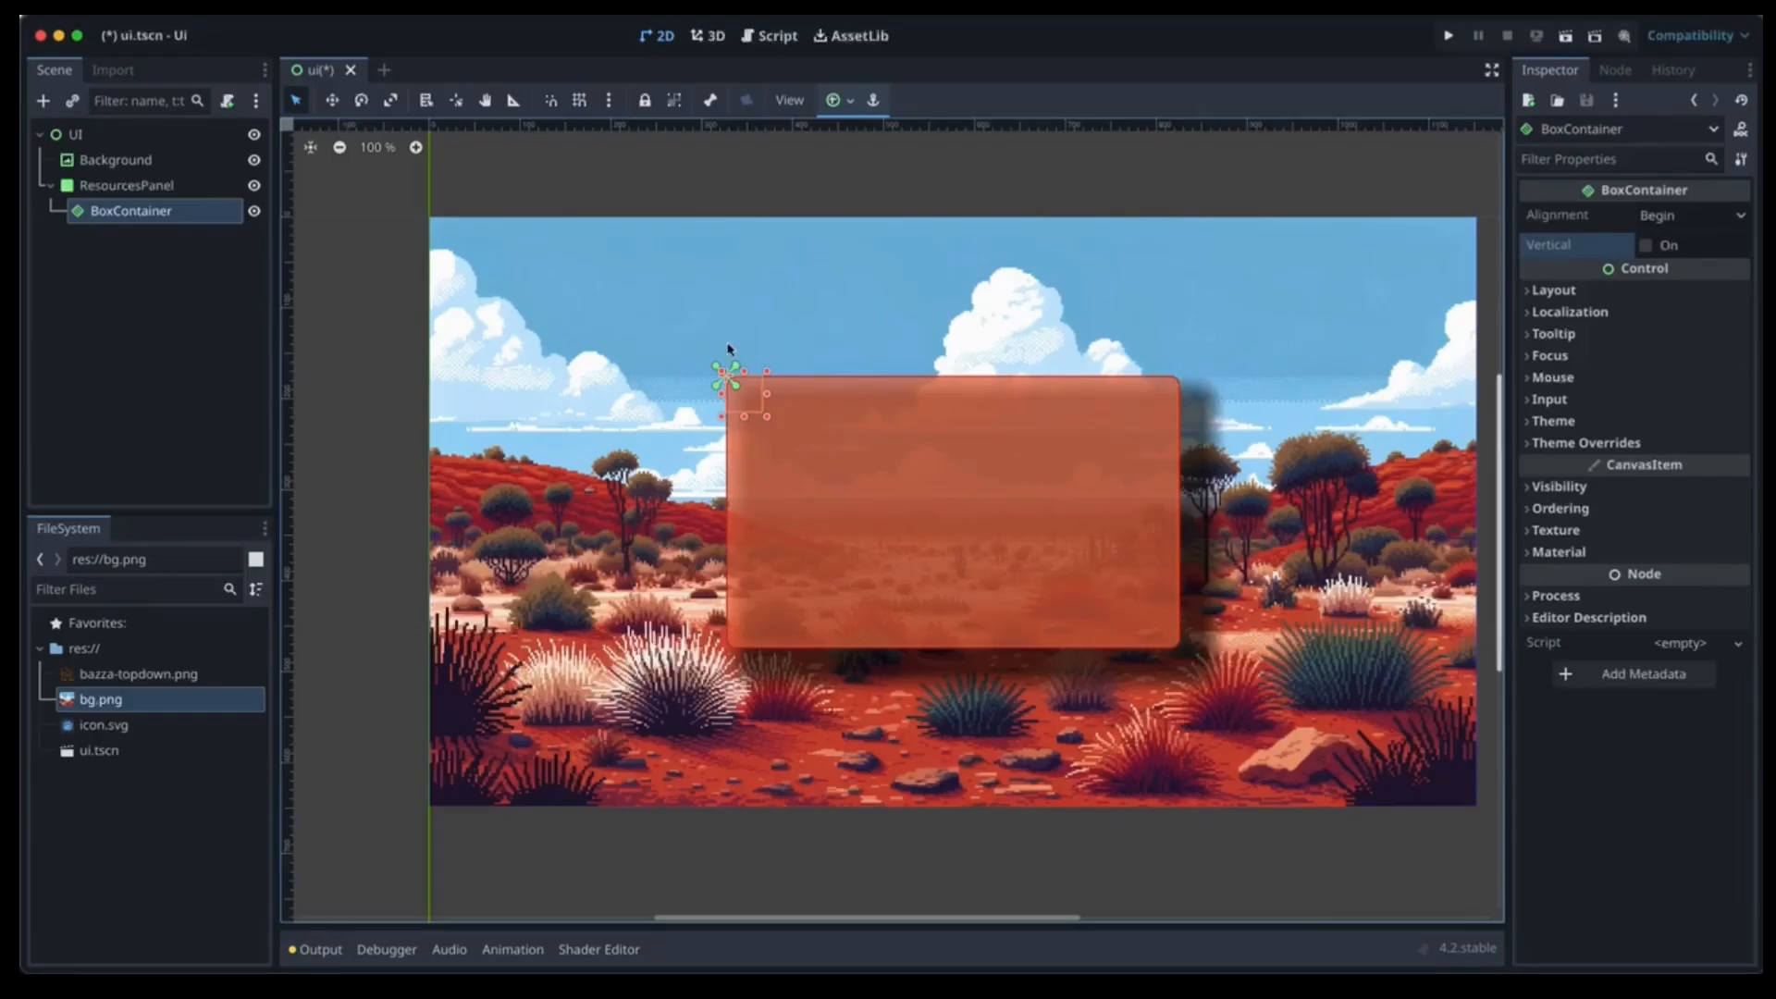
Rename BoxContainer to ResourcesContainer.
double_click(114, 213)
left_click(110, 212)
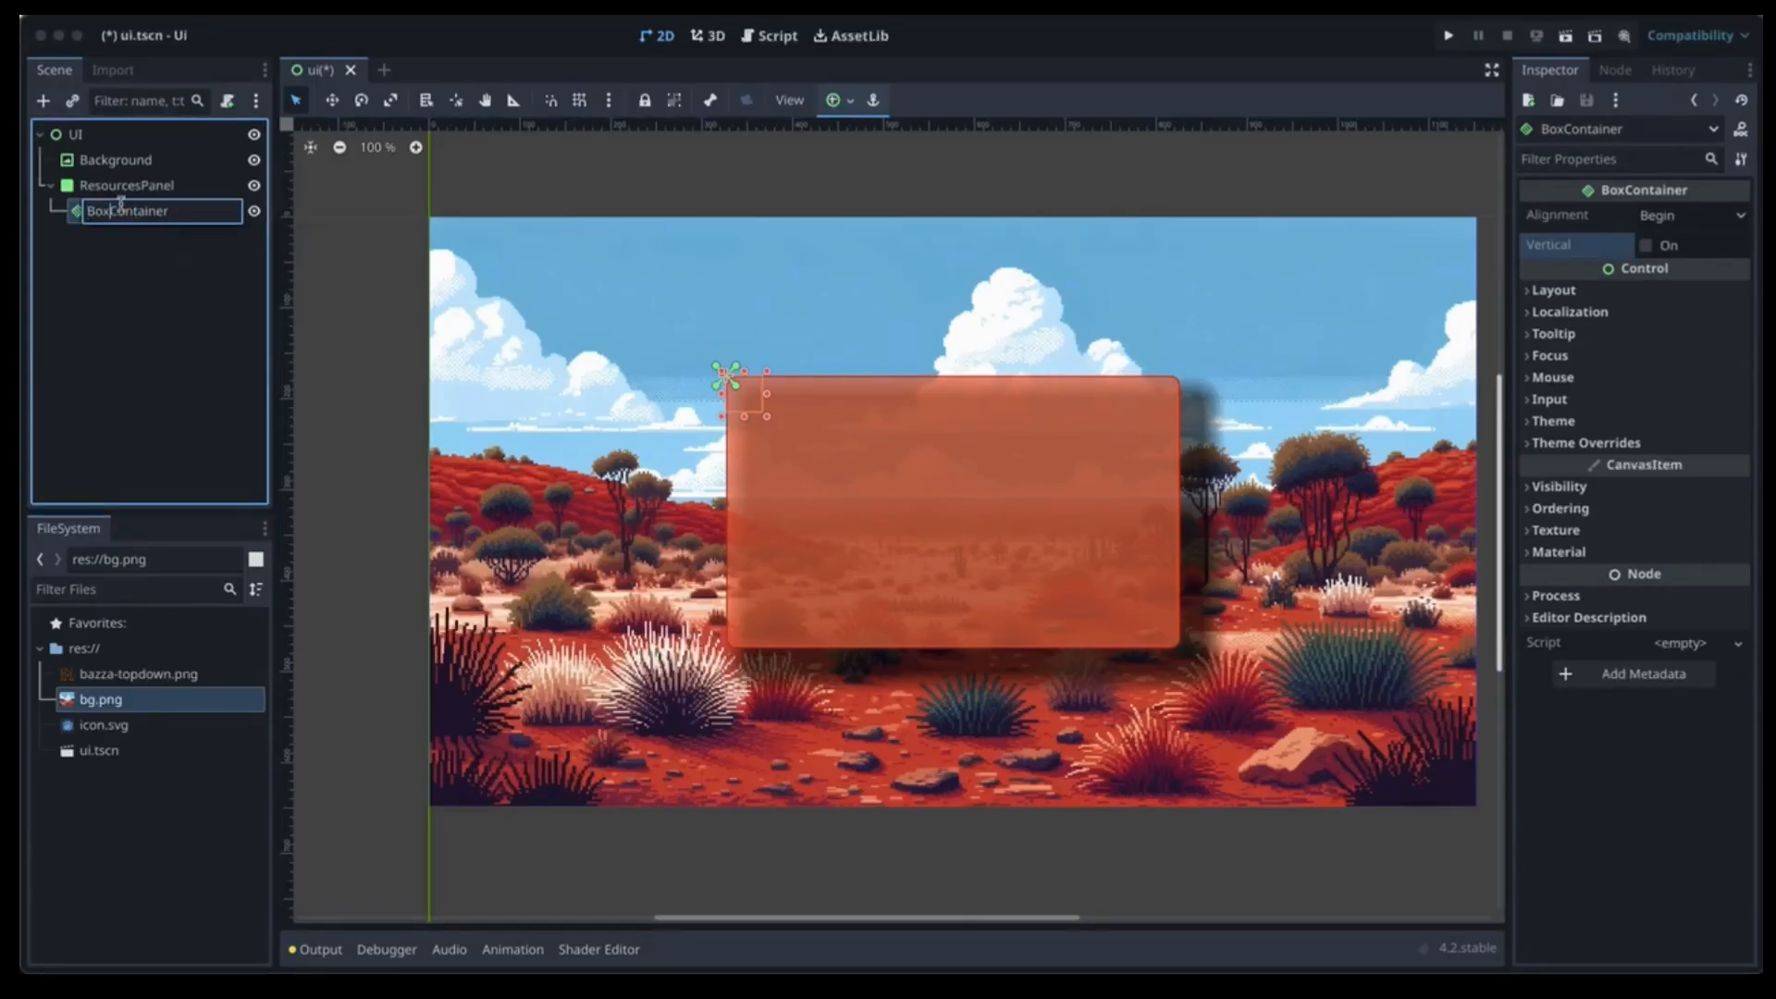
key("BackSpace")
key("BackSpace")
key("BackSpace")
type("Resources")
key("Return")
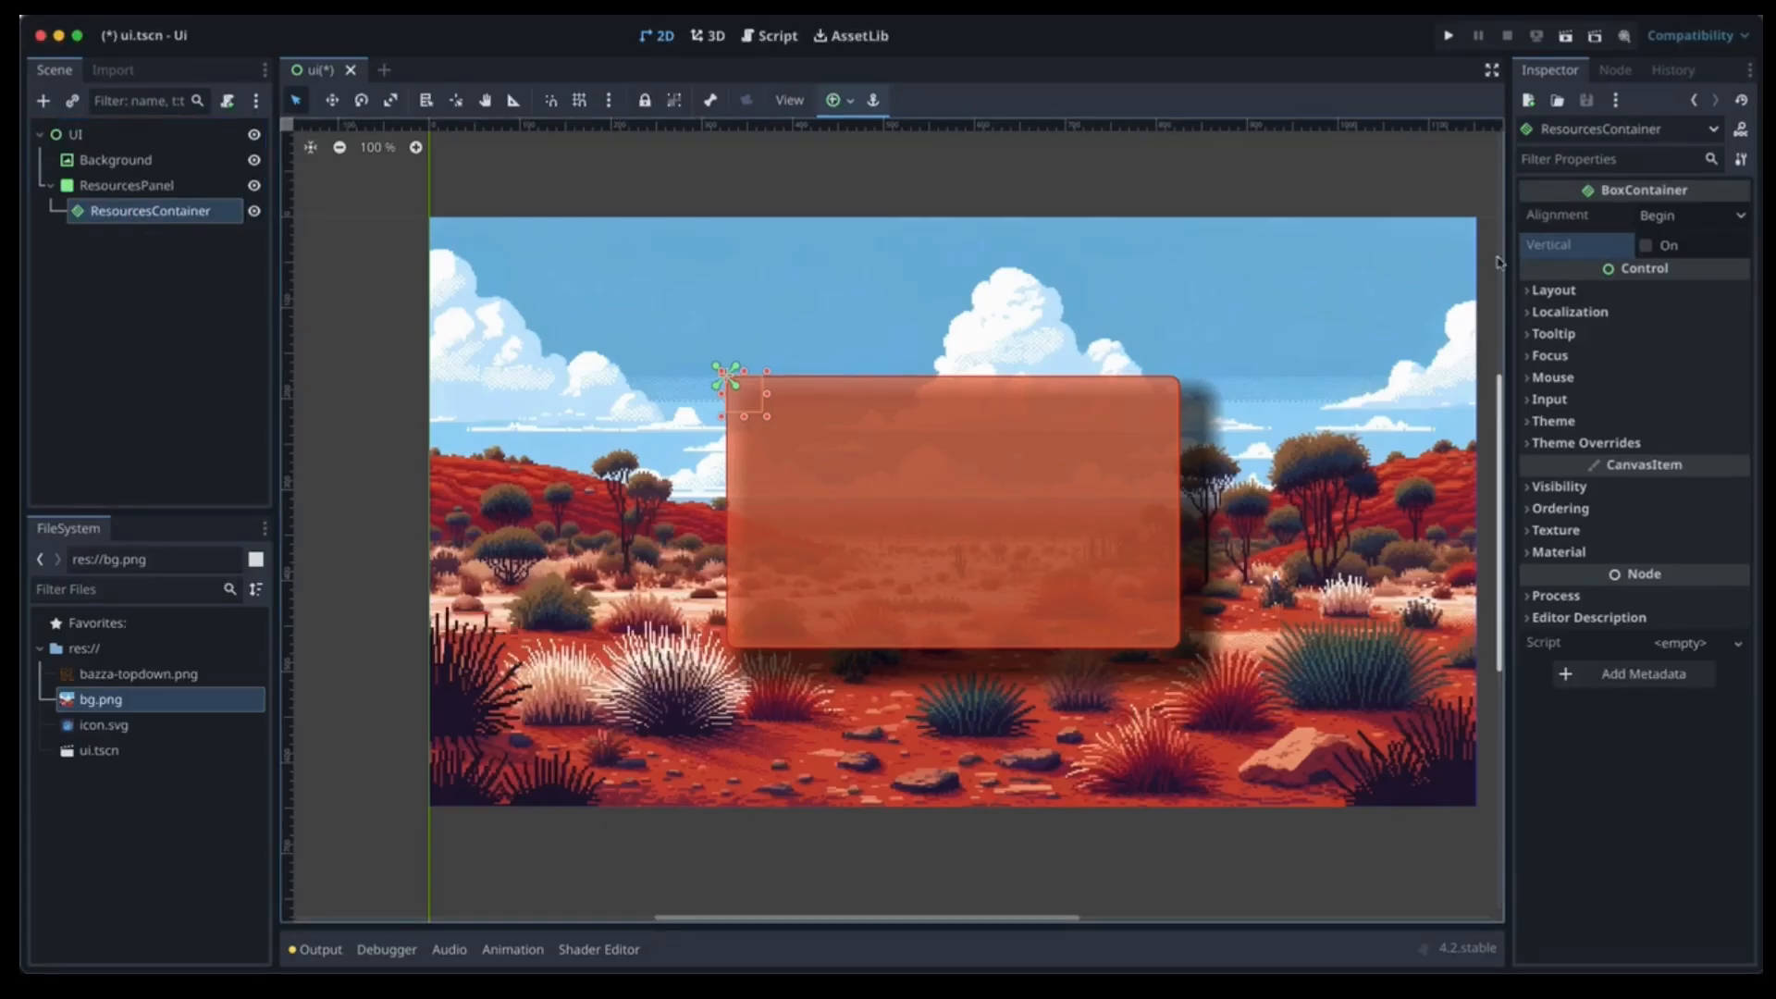
Make ResourcesContainer vertical and anchor it Full Rect to fill the panel.
left_click(1647, 246)
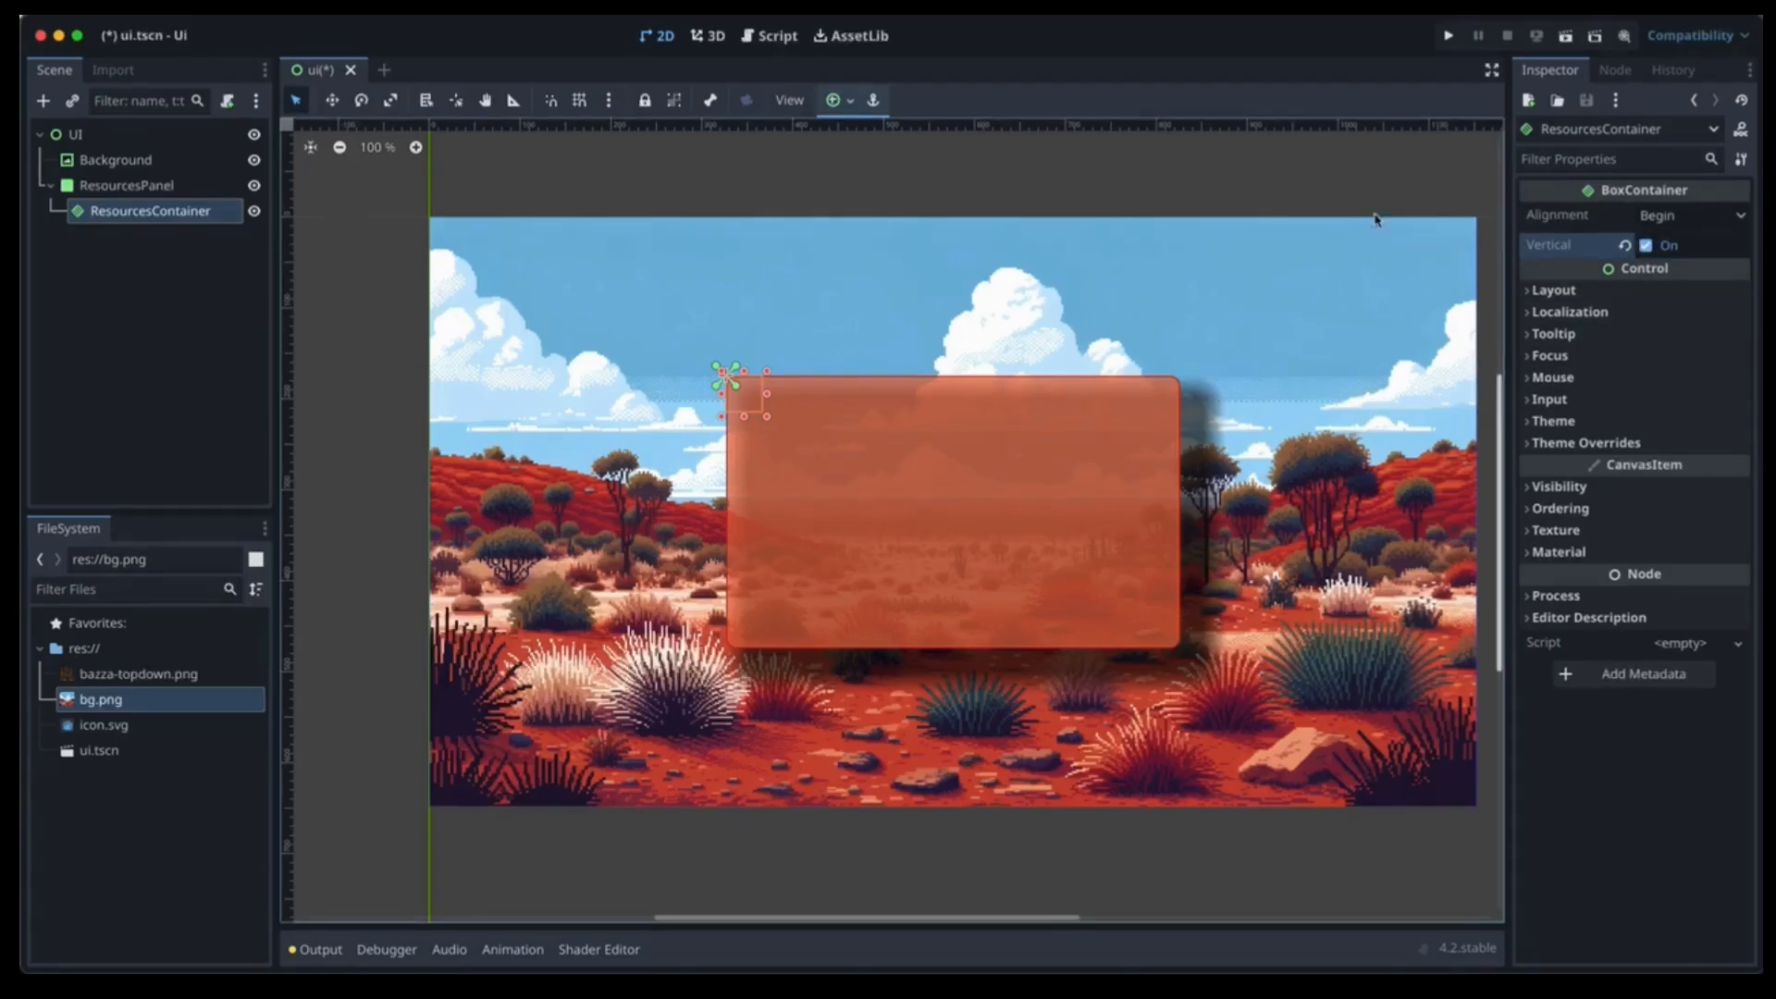
left_click(847, 100)
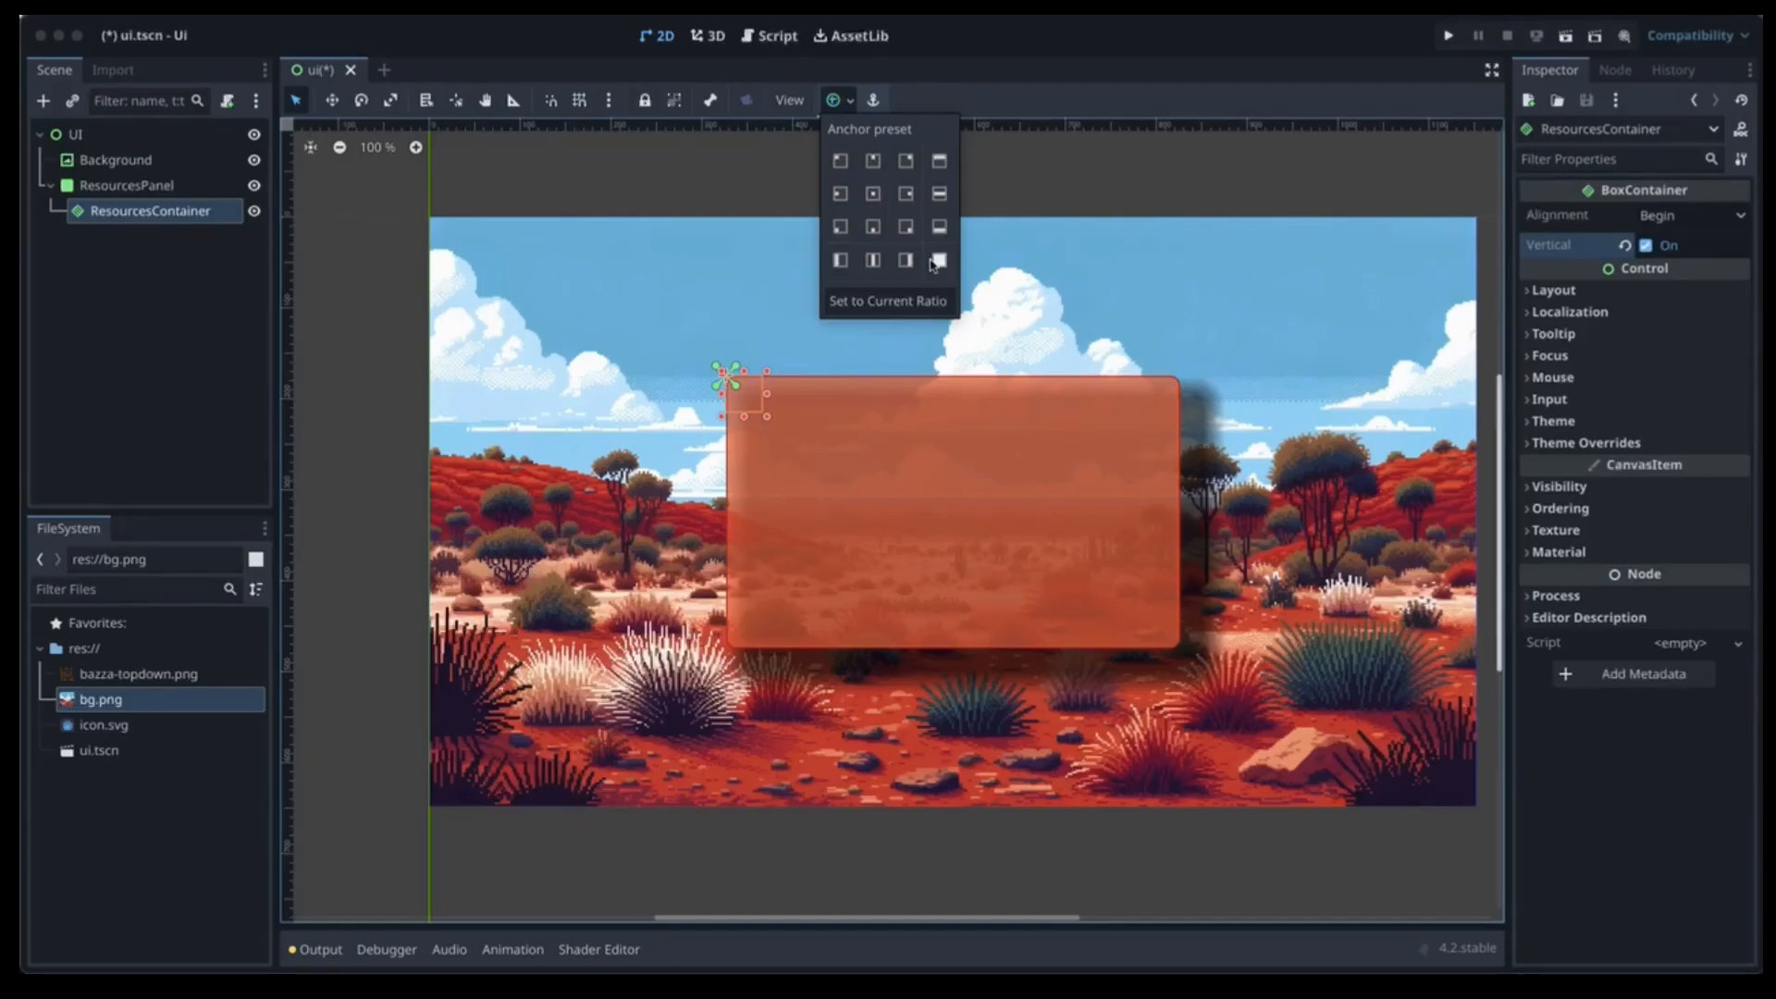
left_click(939, 262)
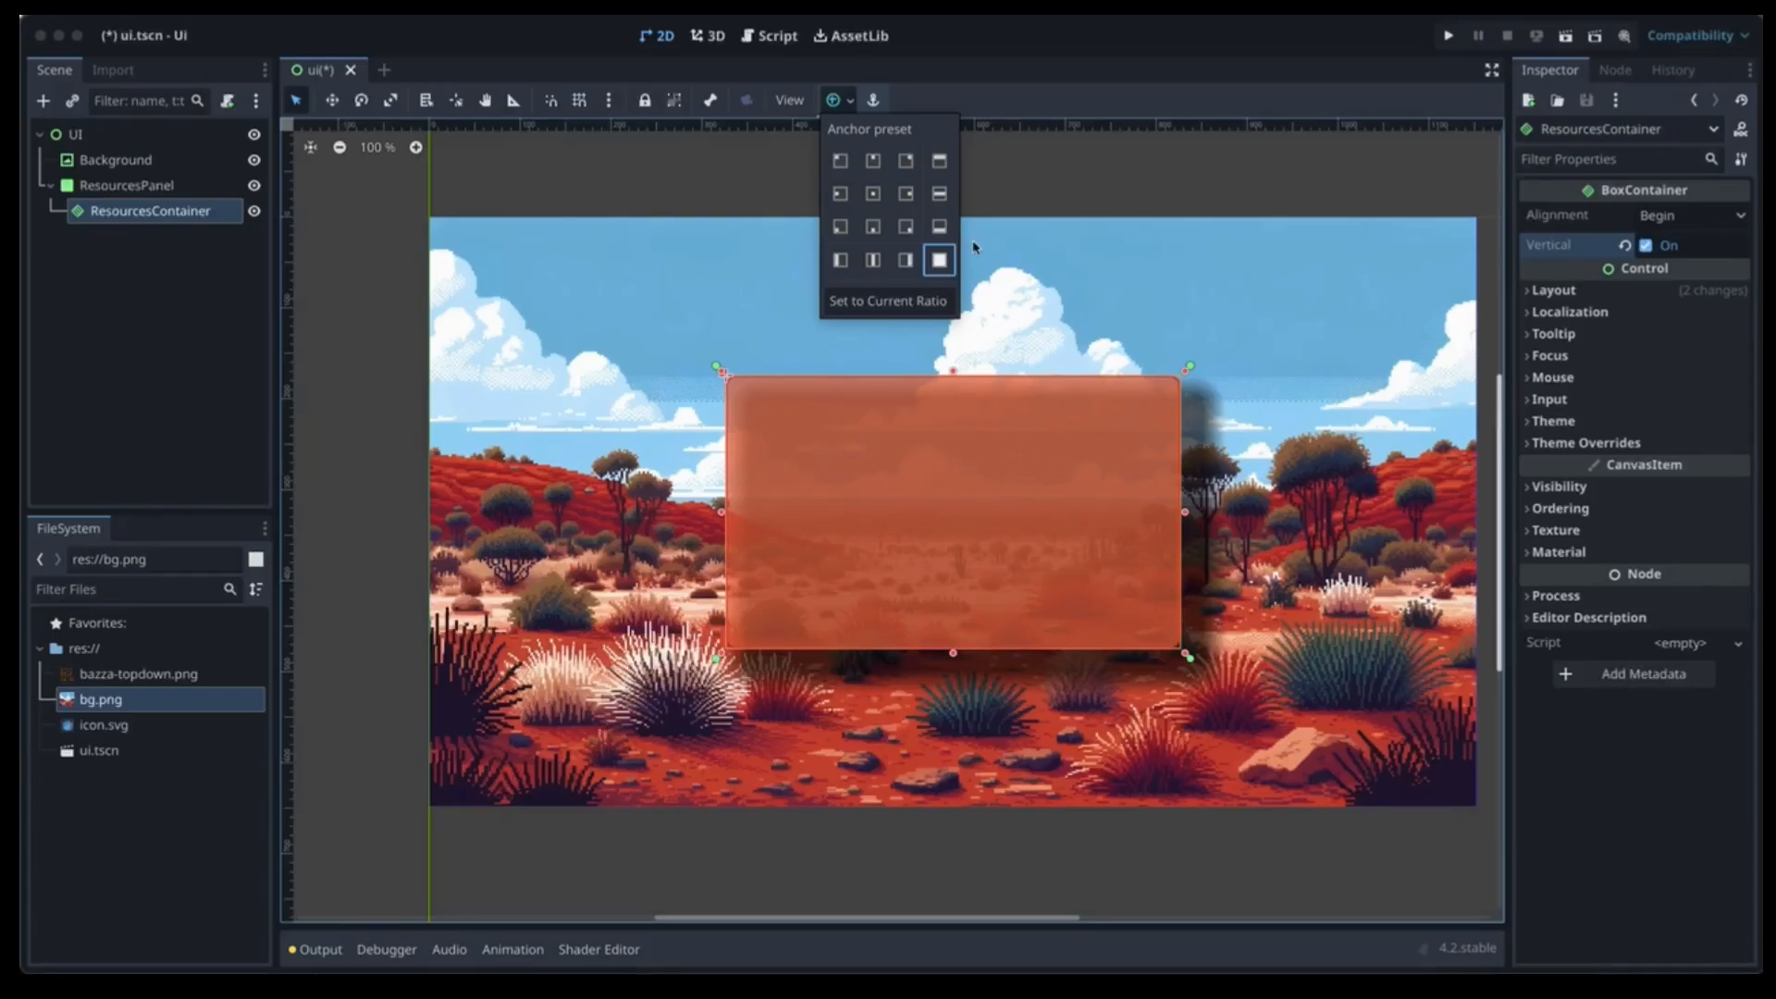
left_click(1033, 172)
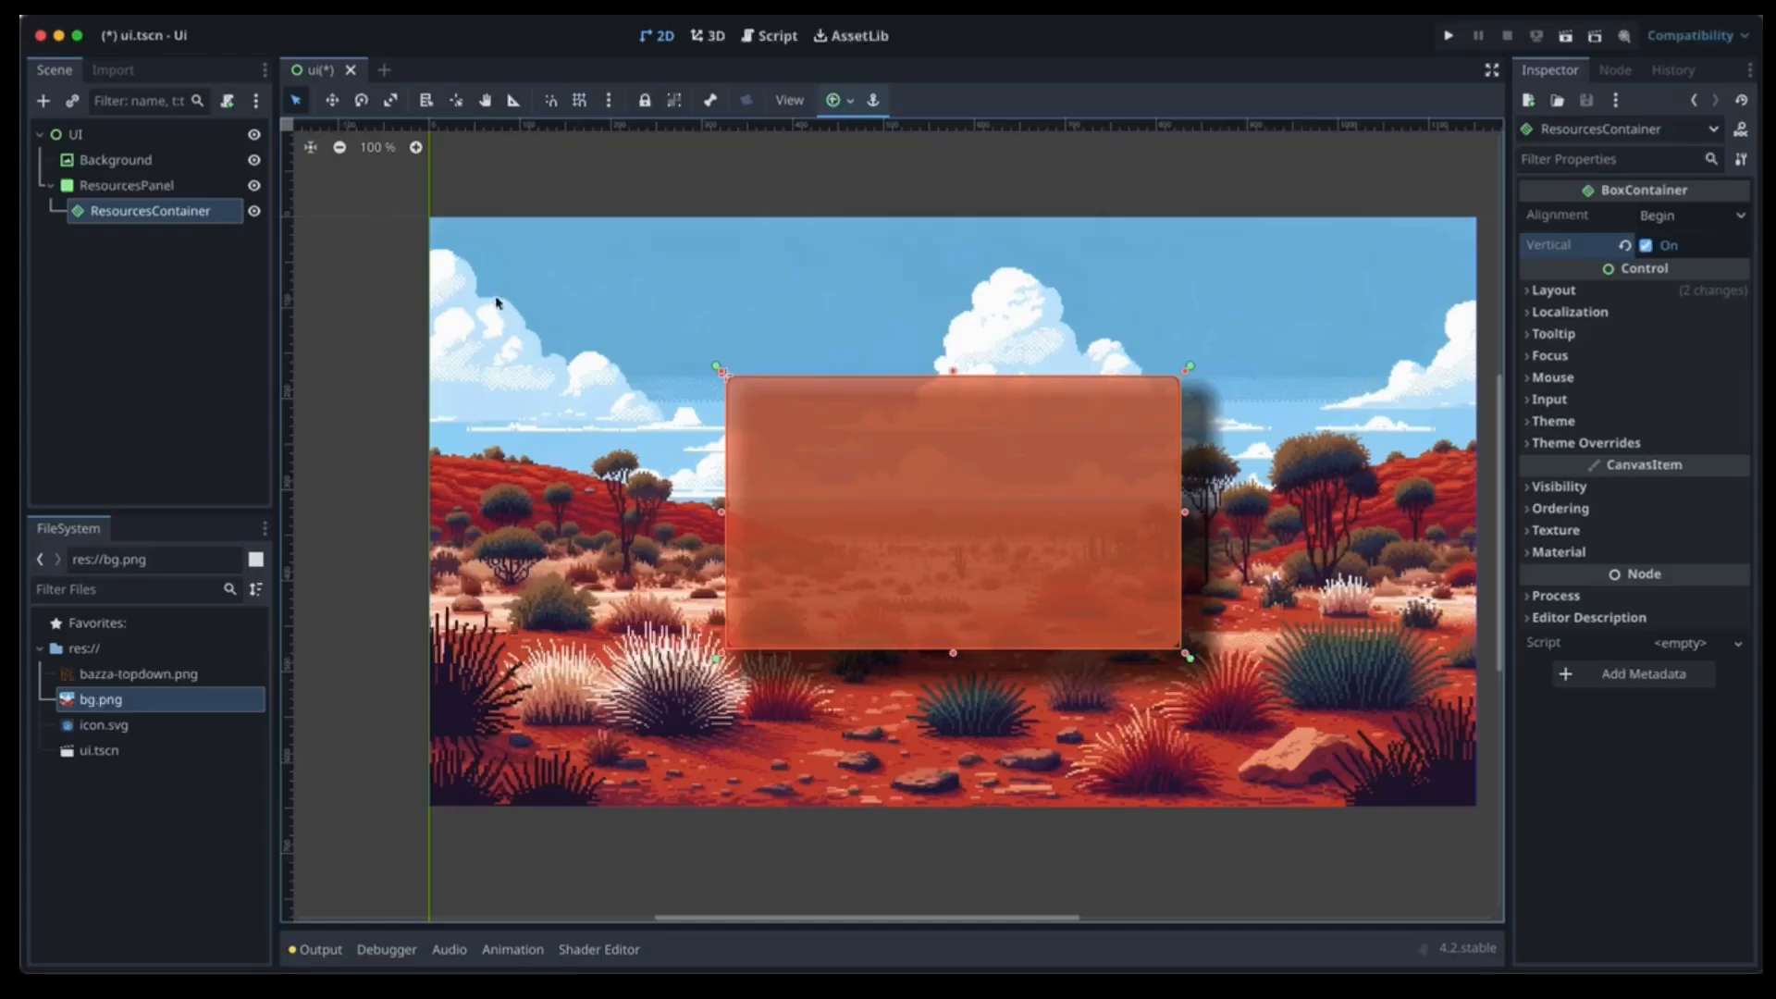
left_click(136, 219)
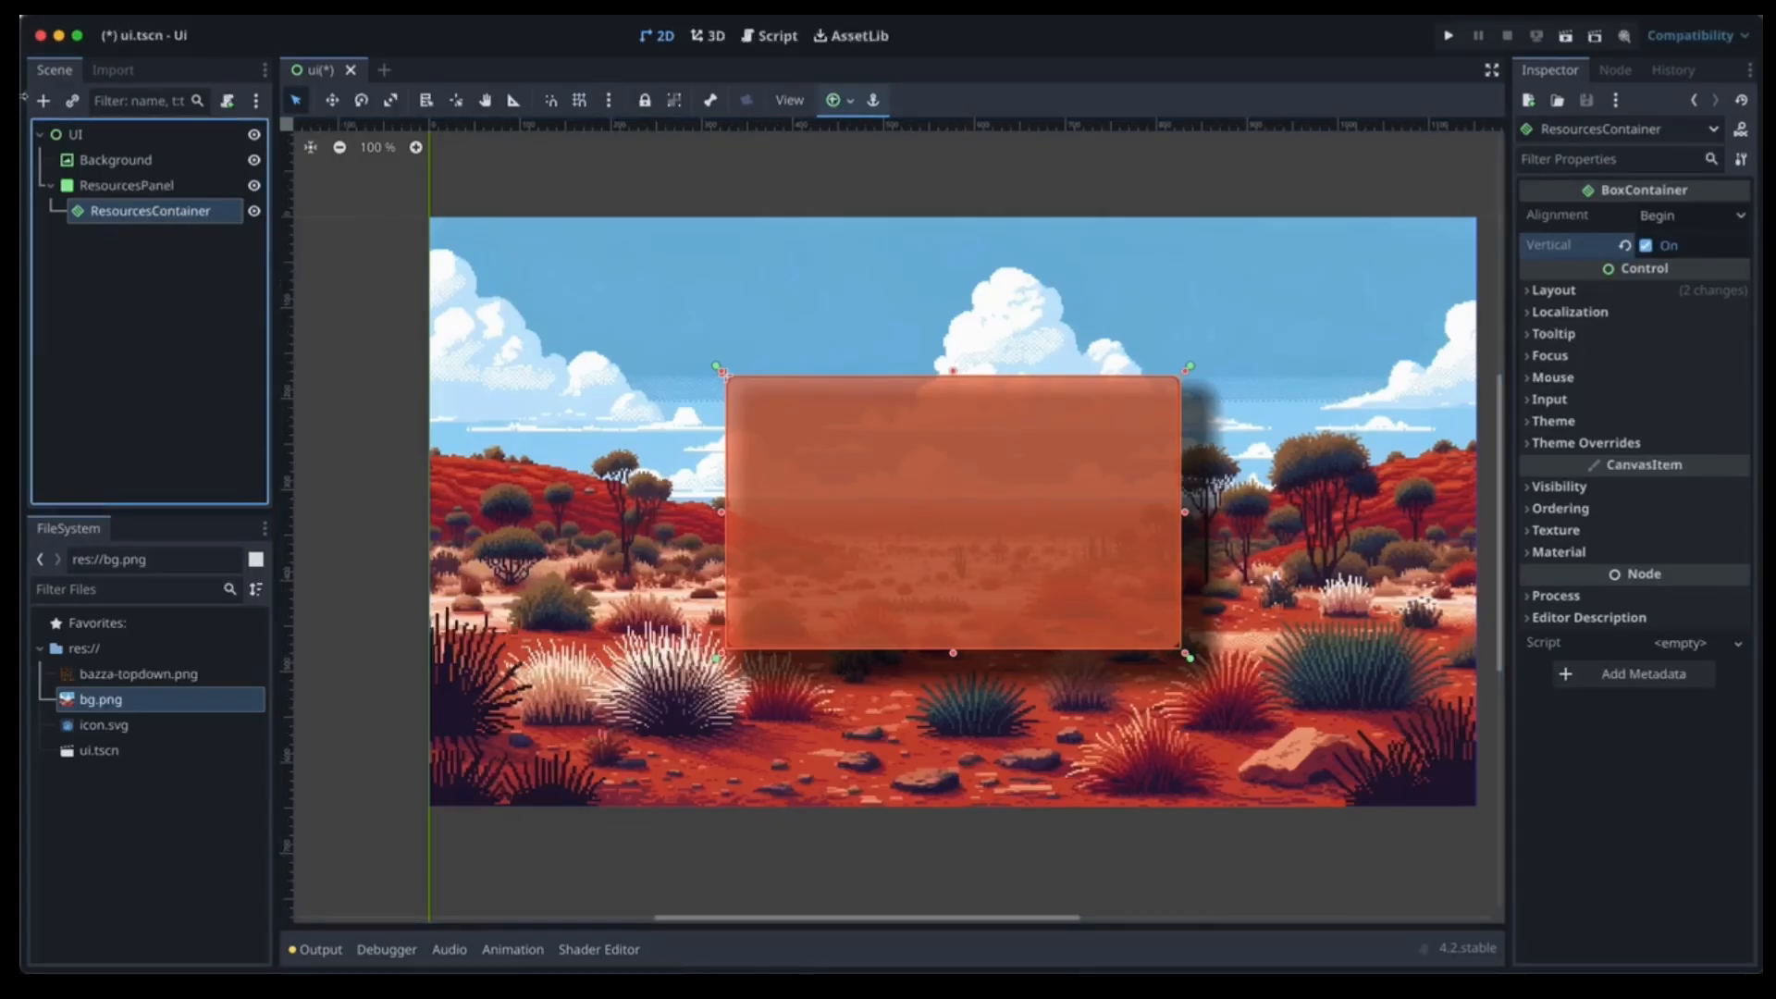
Add a ProgressBar under ResourcesContainer and name it EnergyProgressBar.
left_click(43, 101)
type("progress")
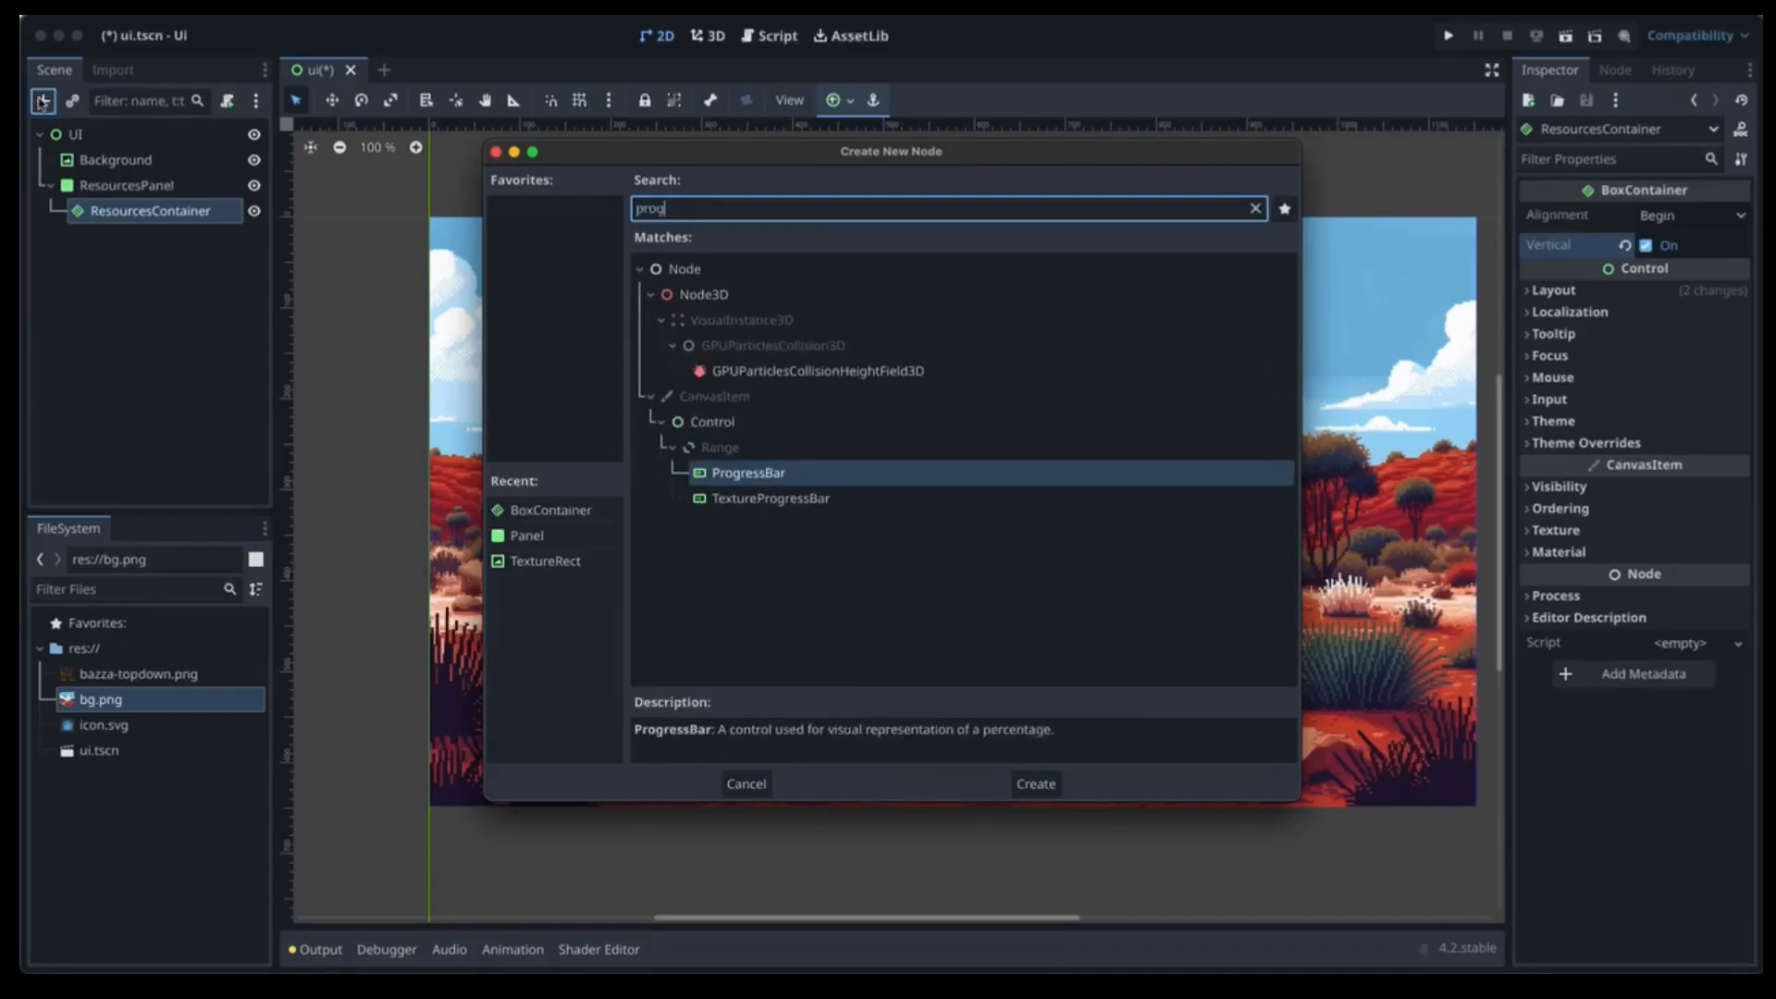
key("Return")
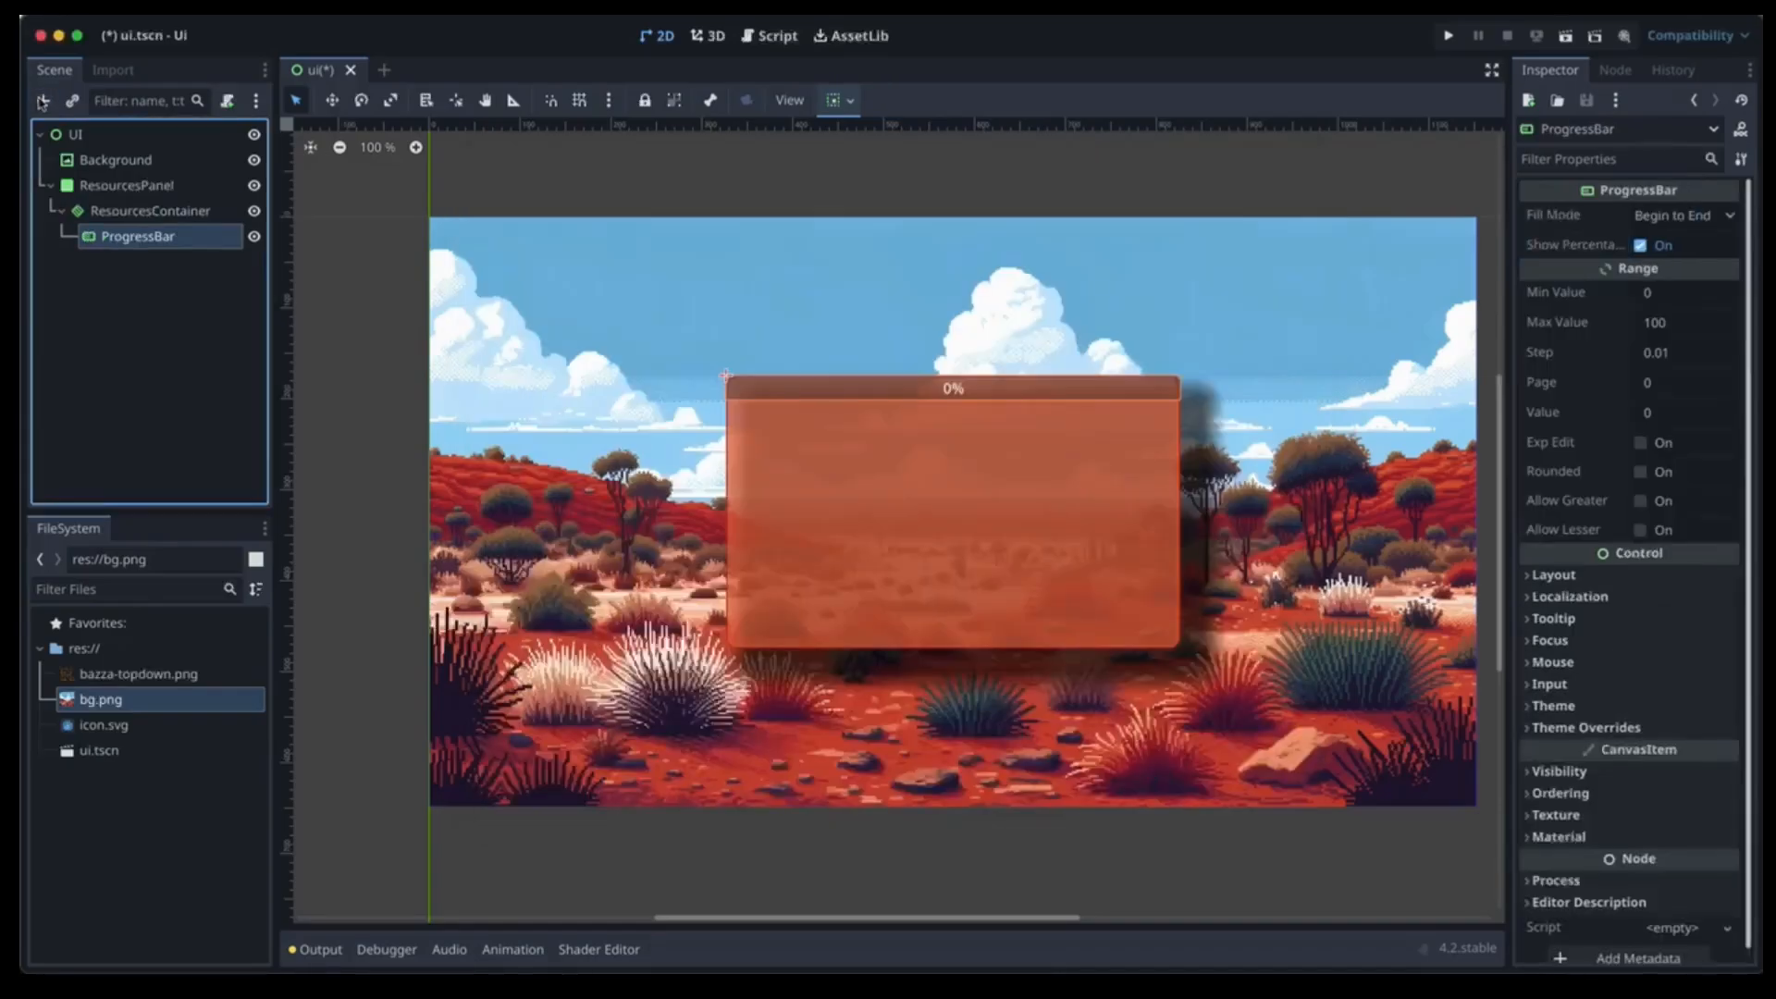
double_click(106, 238)
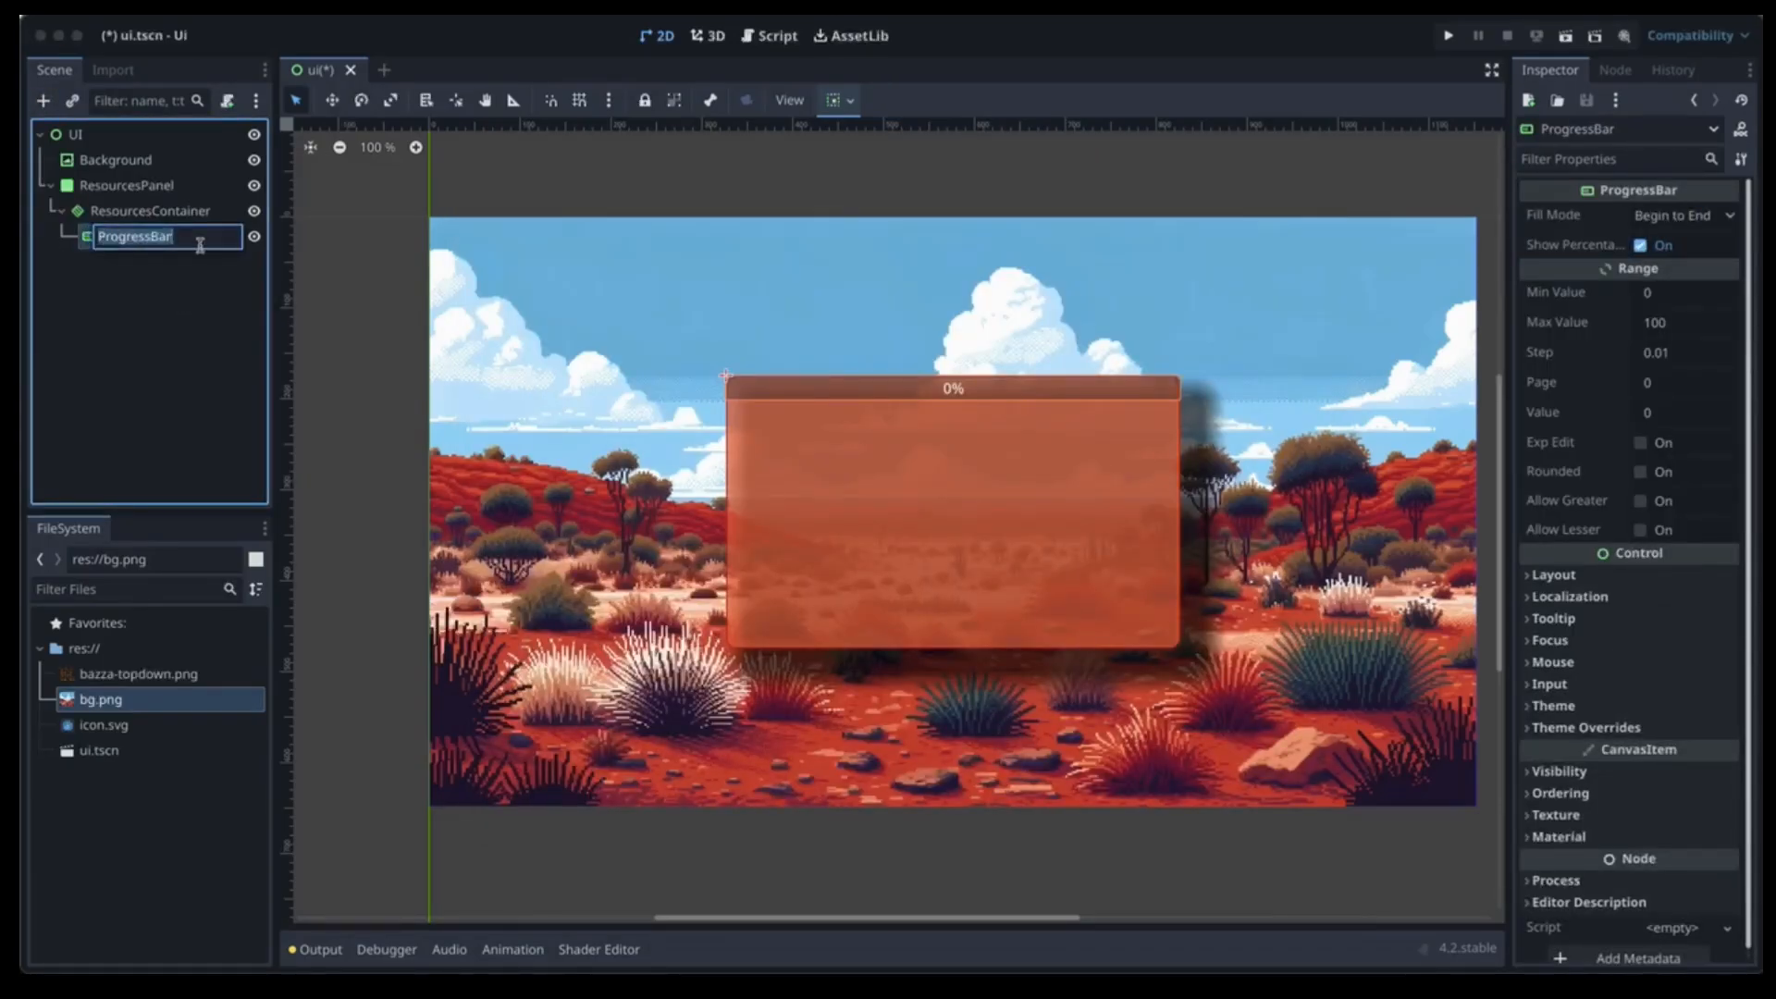
key("Home")
type("Energy")
key("Return")
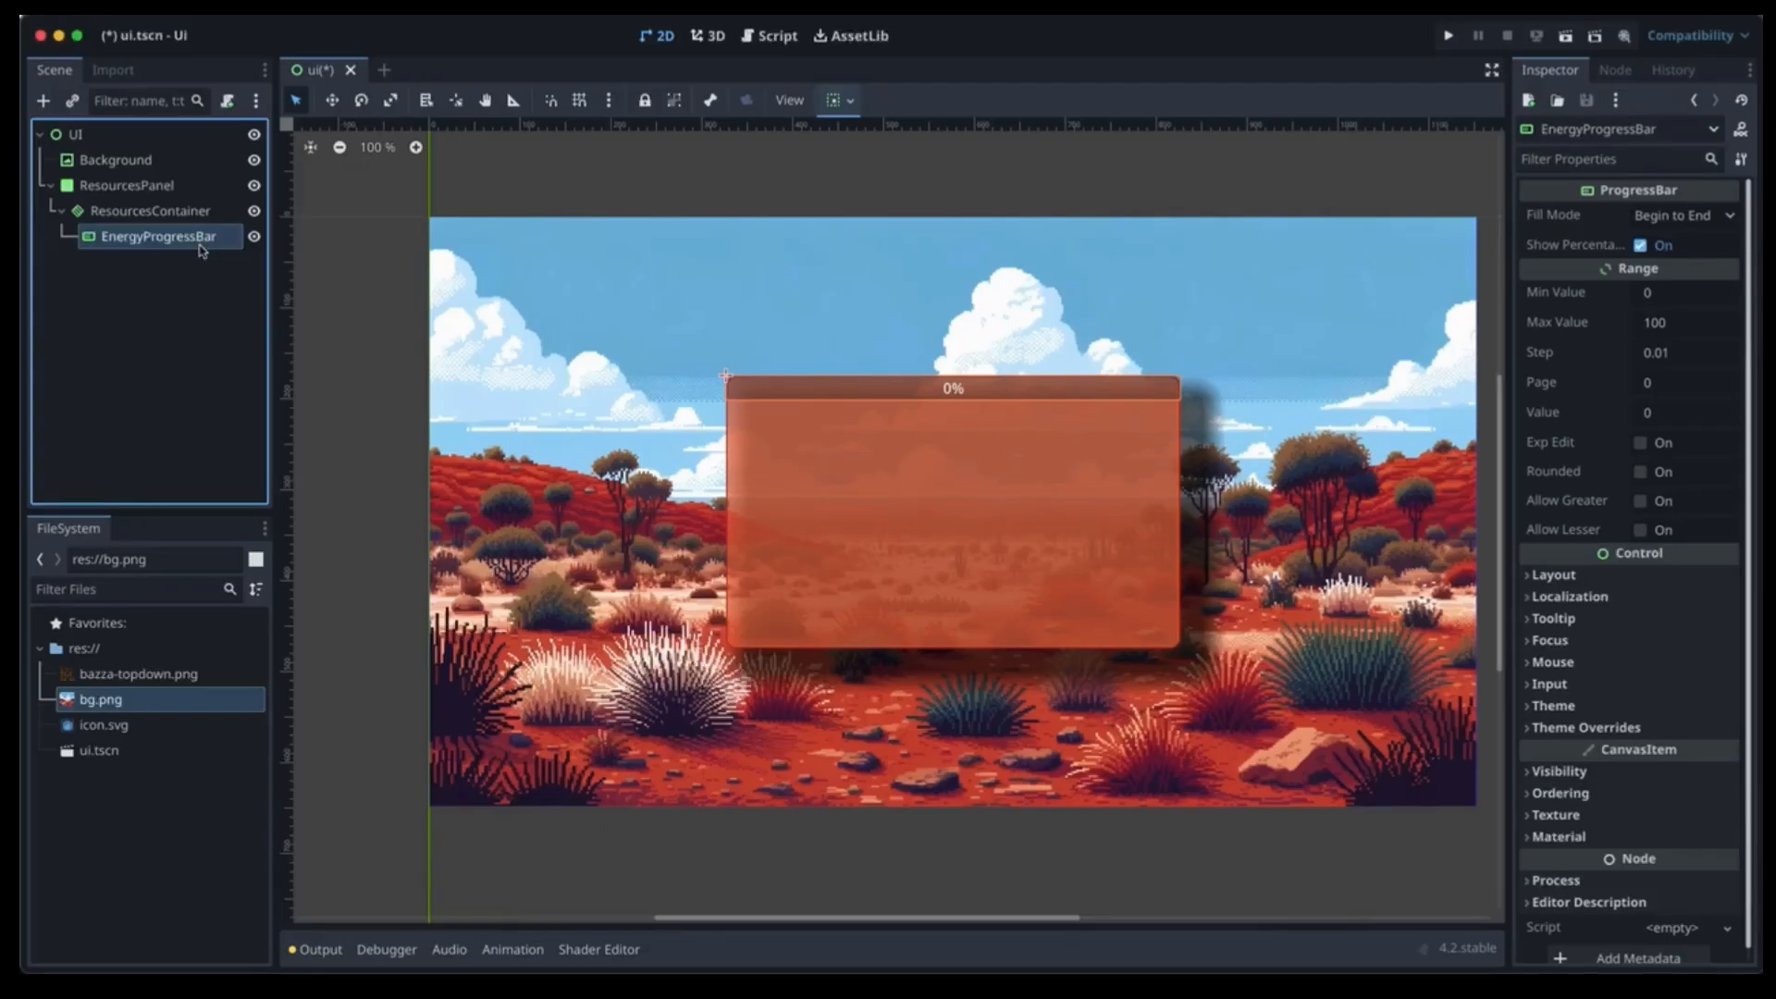
Duplicate EnergyProgressBar and rename the first copy FoodProgressBar.
double_click(196, 247)
left_click(129, 236)
key("ctrl+d")
key("ctrl+d")
left_click(170, 266)
left_click(170, 267)
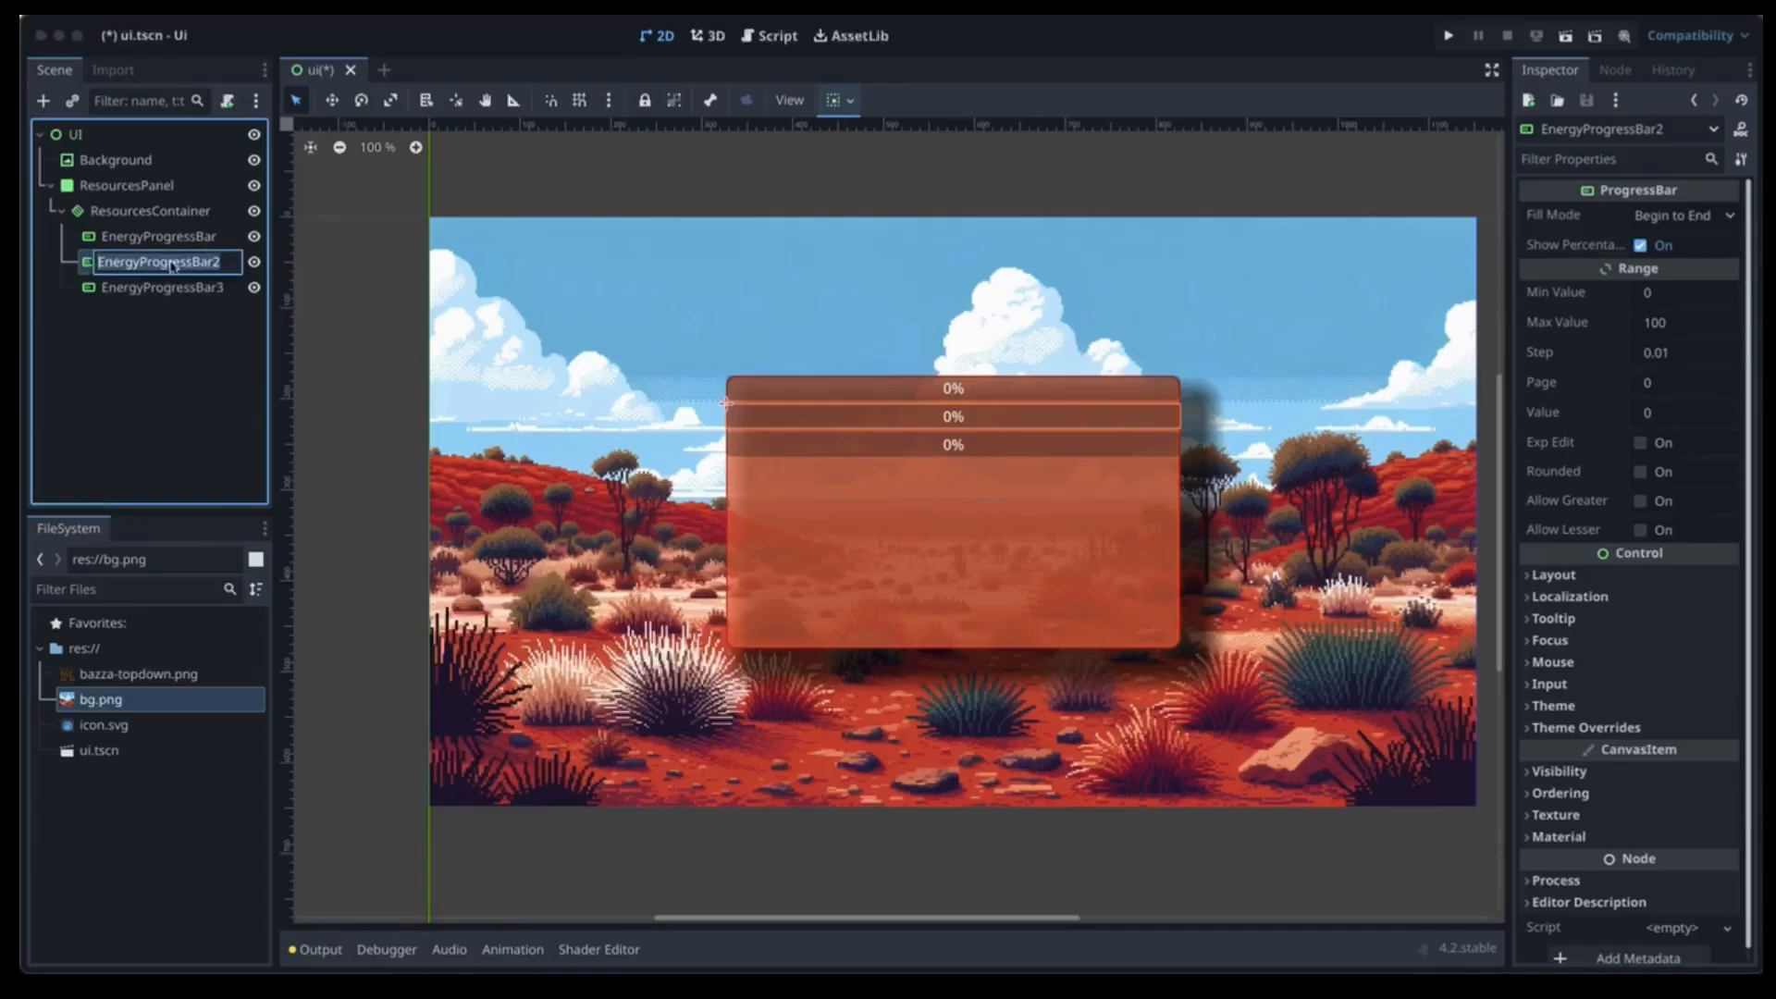
type("FoodPr")
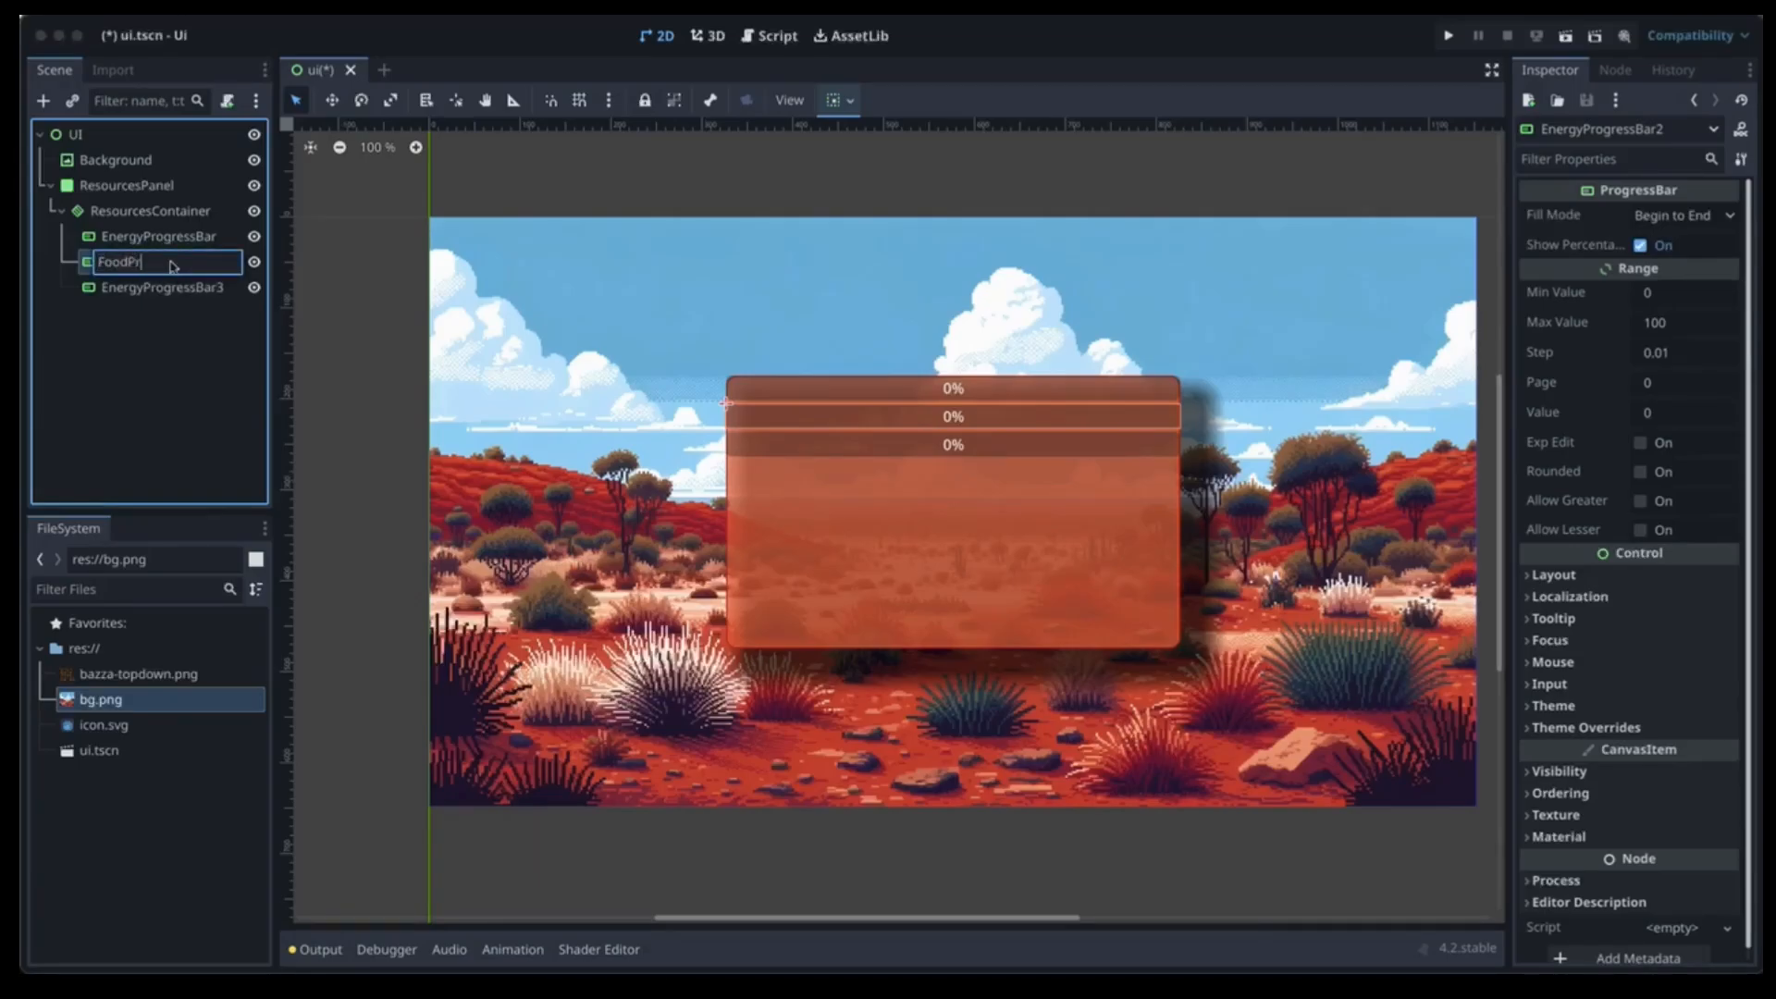
type("ogressBat")
key("Return")
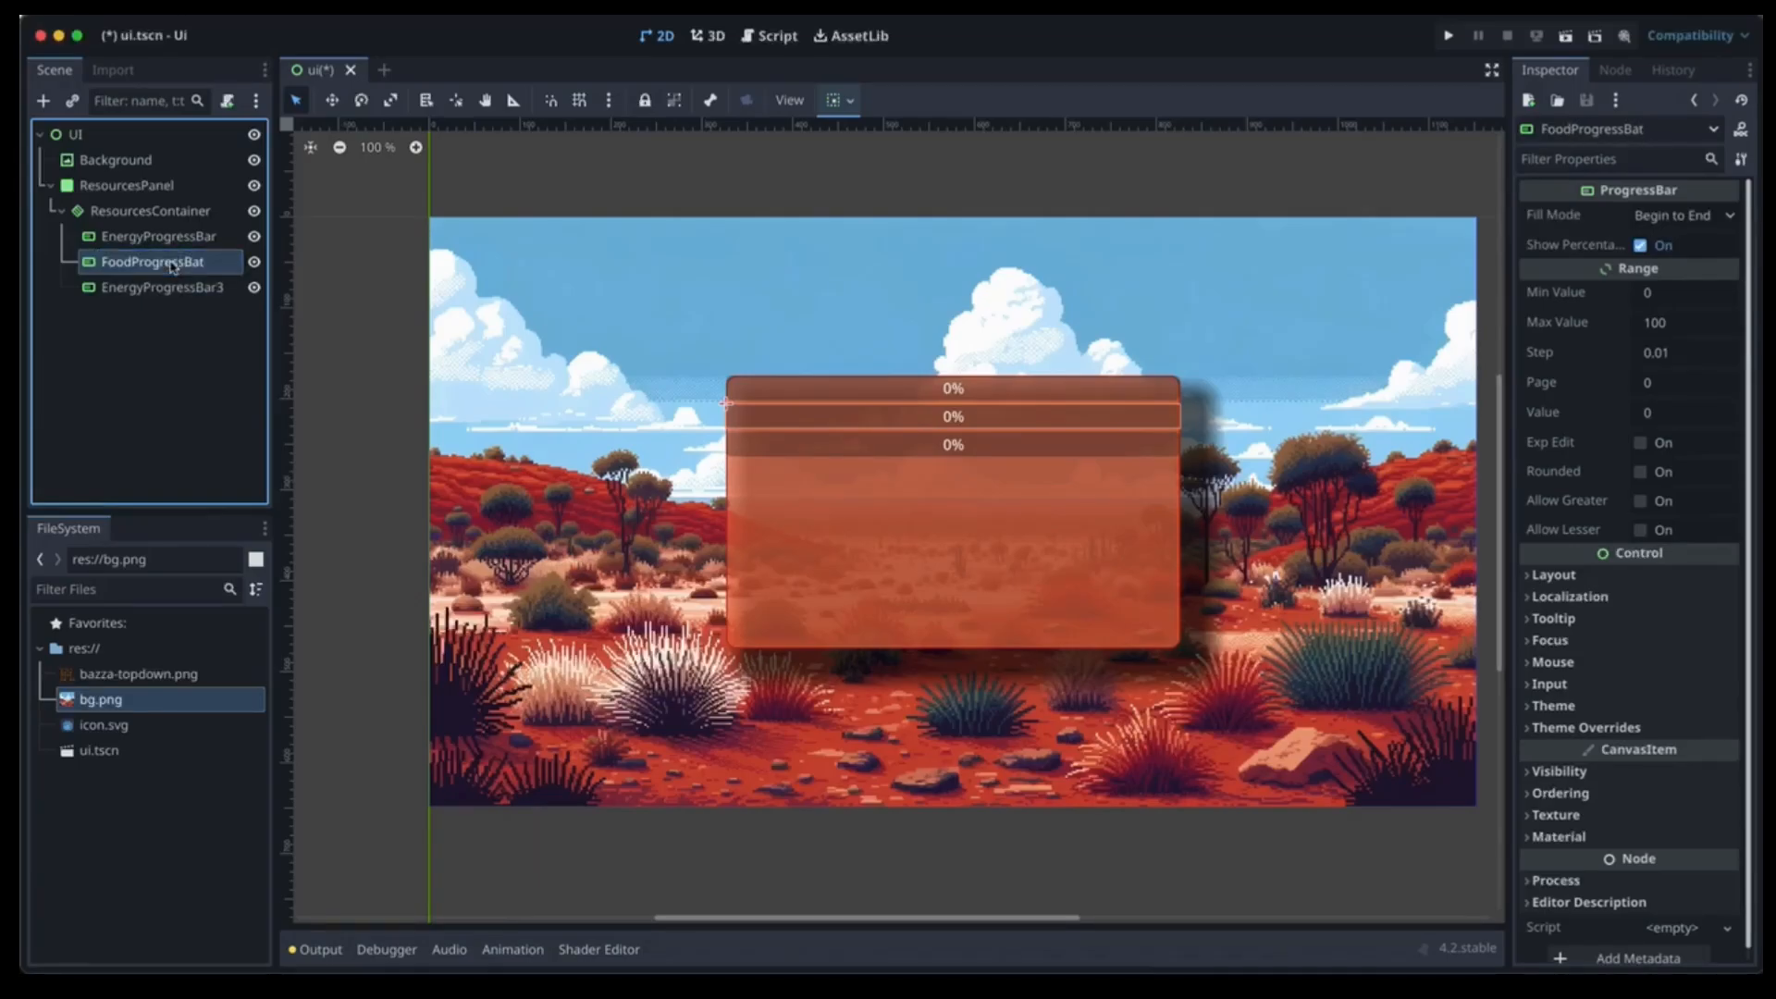
double_click(214, 265)
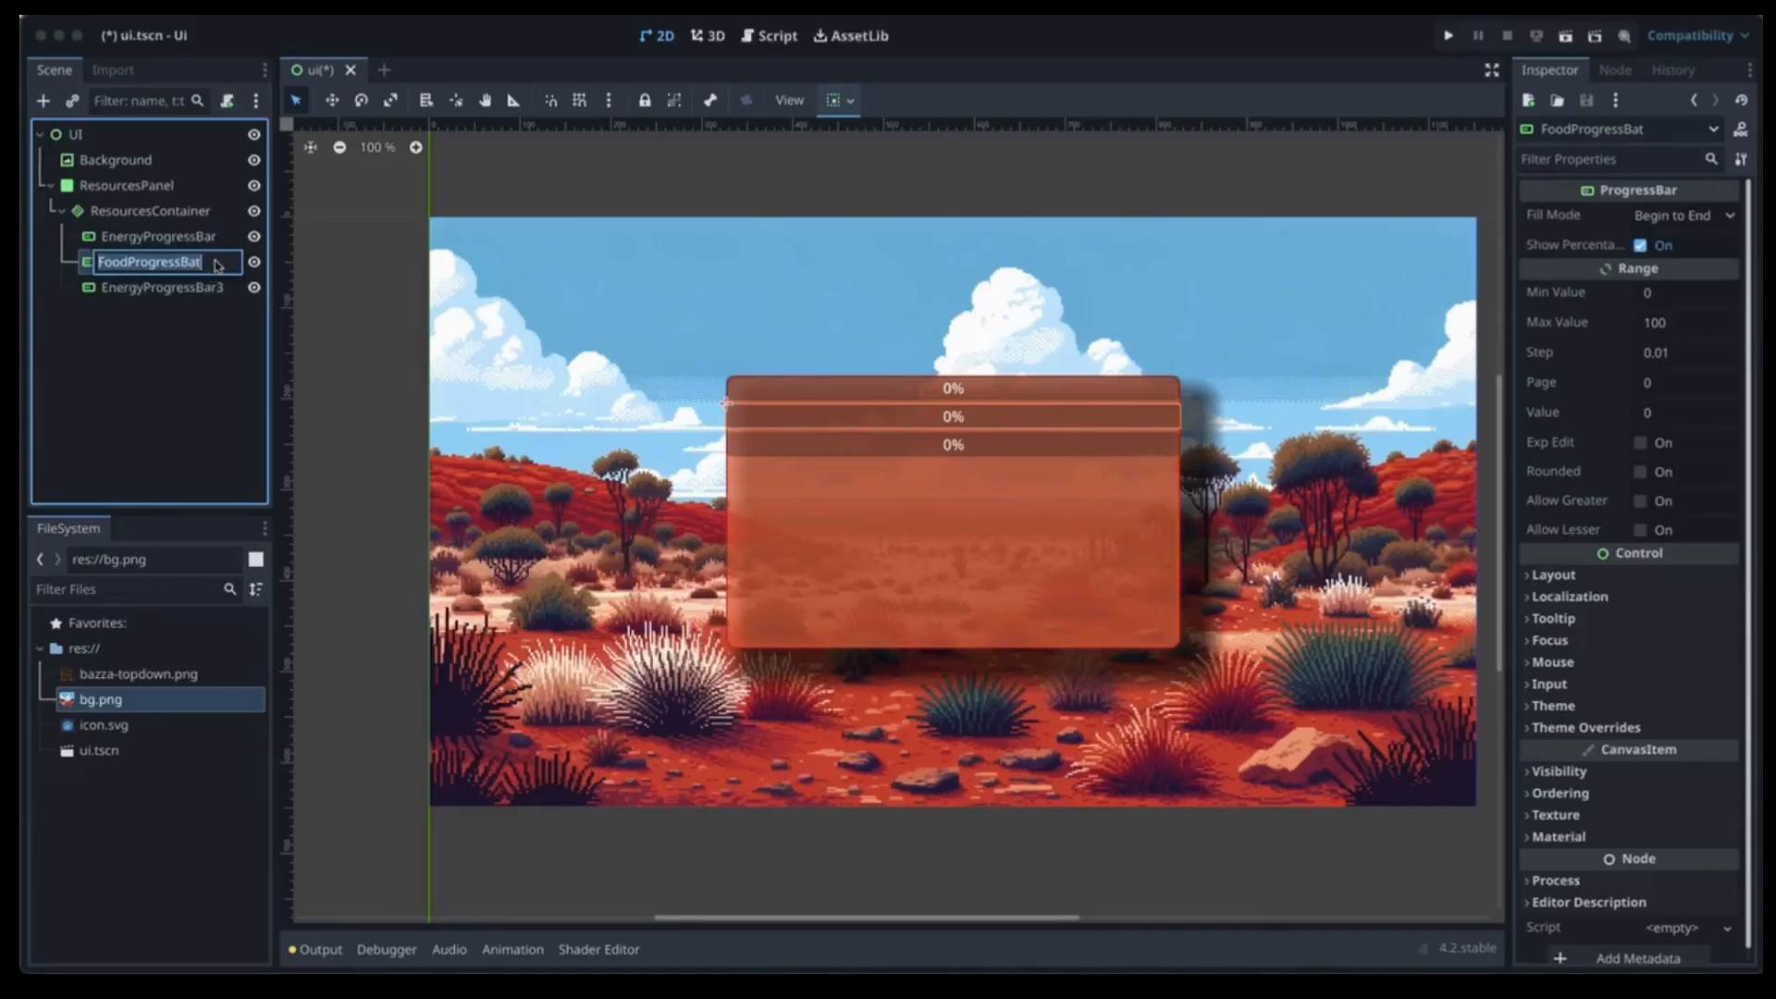
left_click(214, 264)
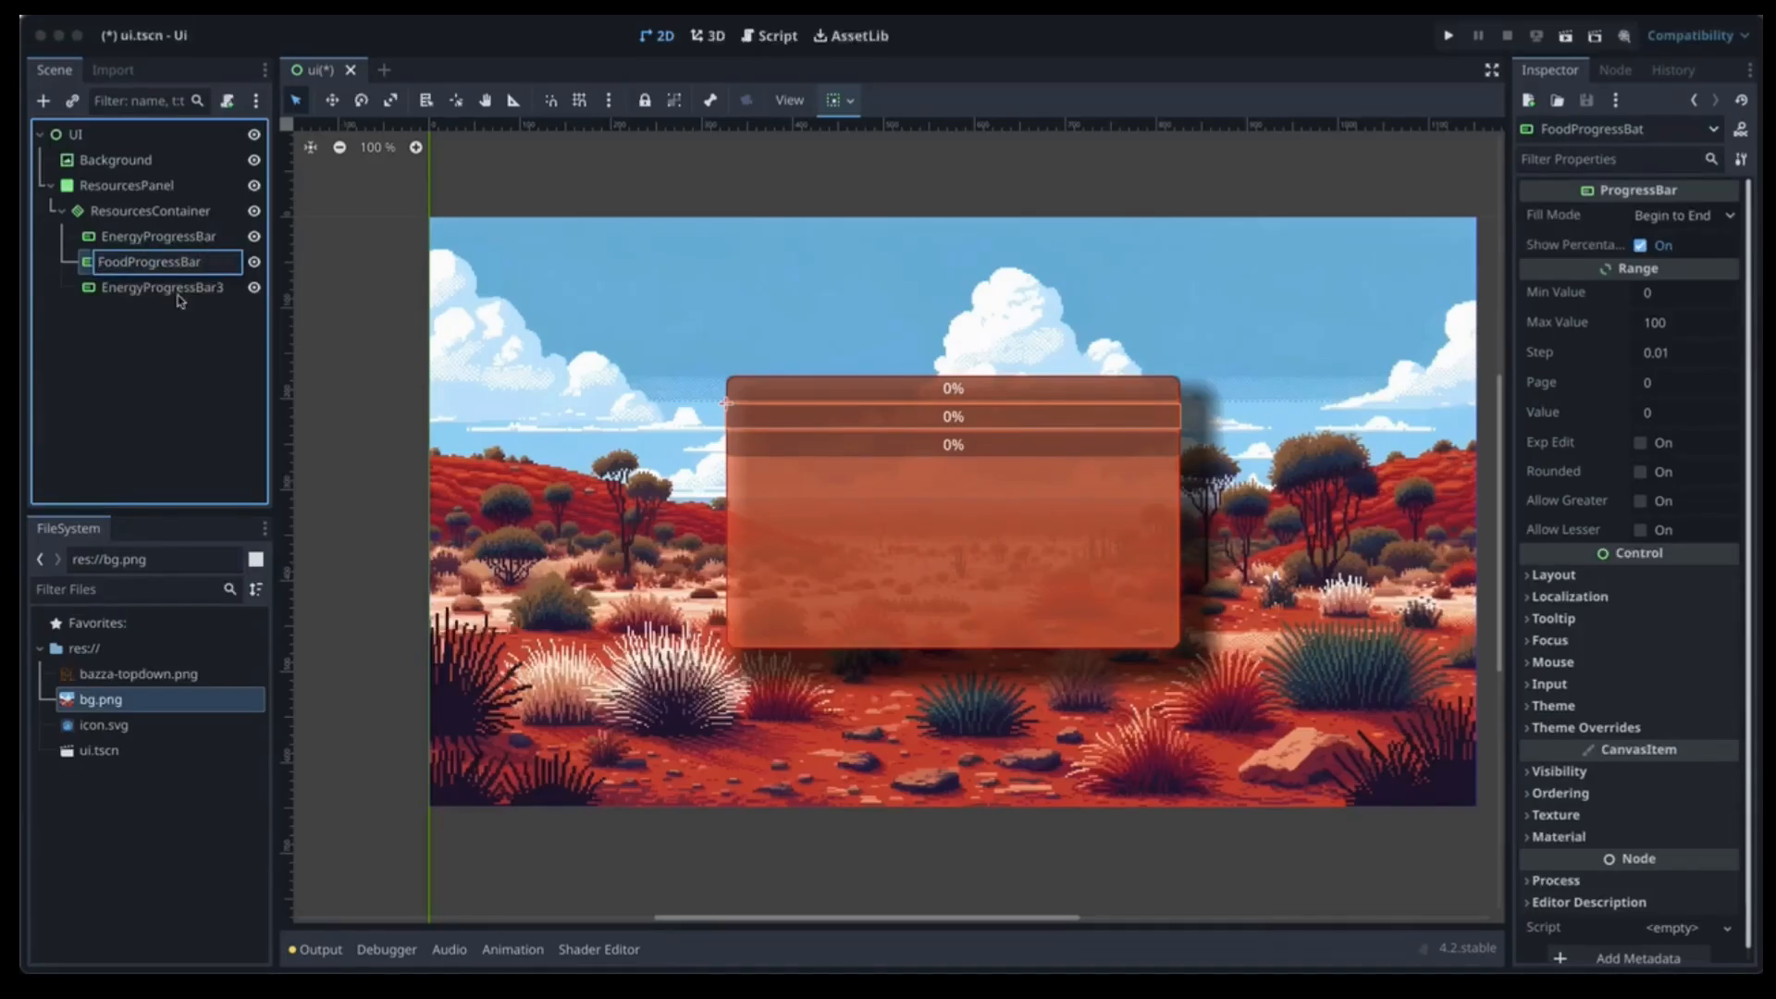
key("Return")
Rename the EnergyProgressBar3 copy to WaterProgressBar.
left_click(185, 287)
double_click(222, 290)
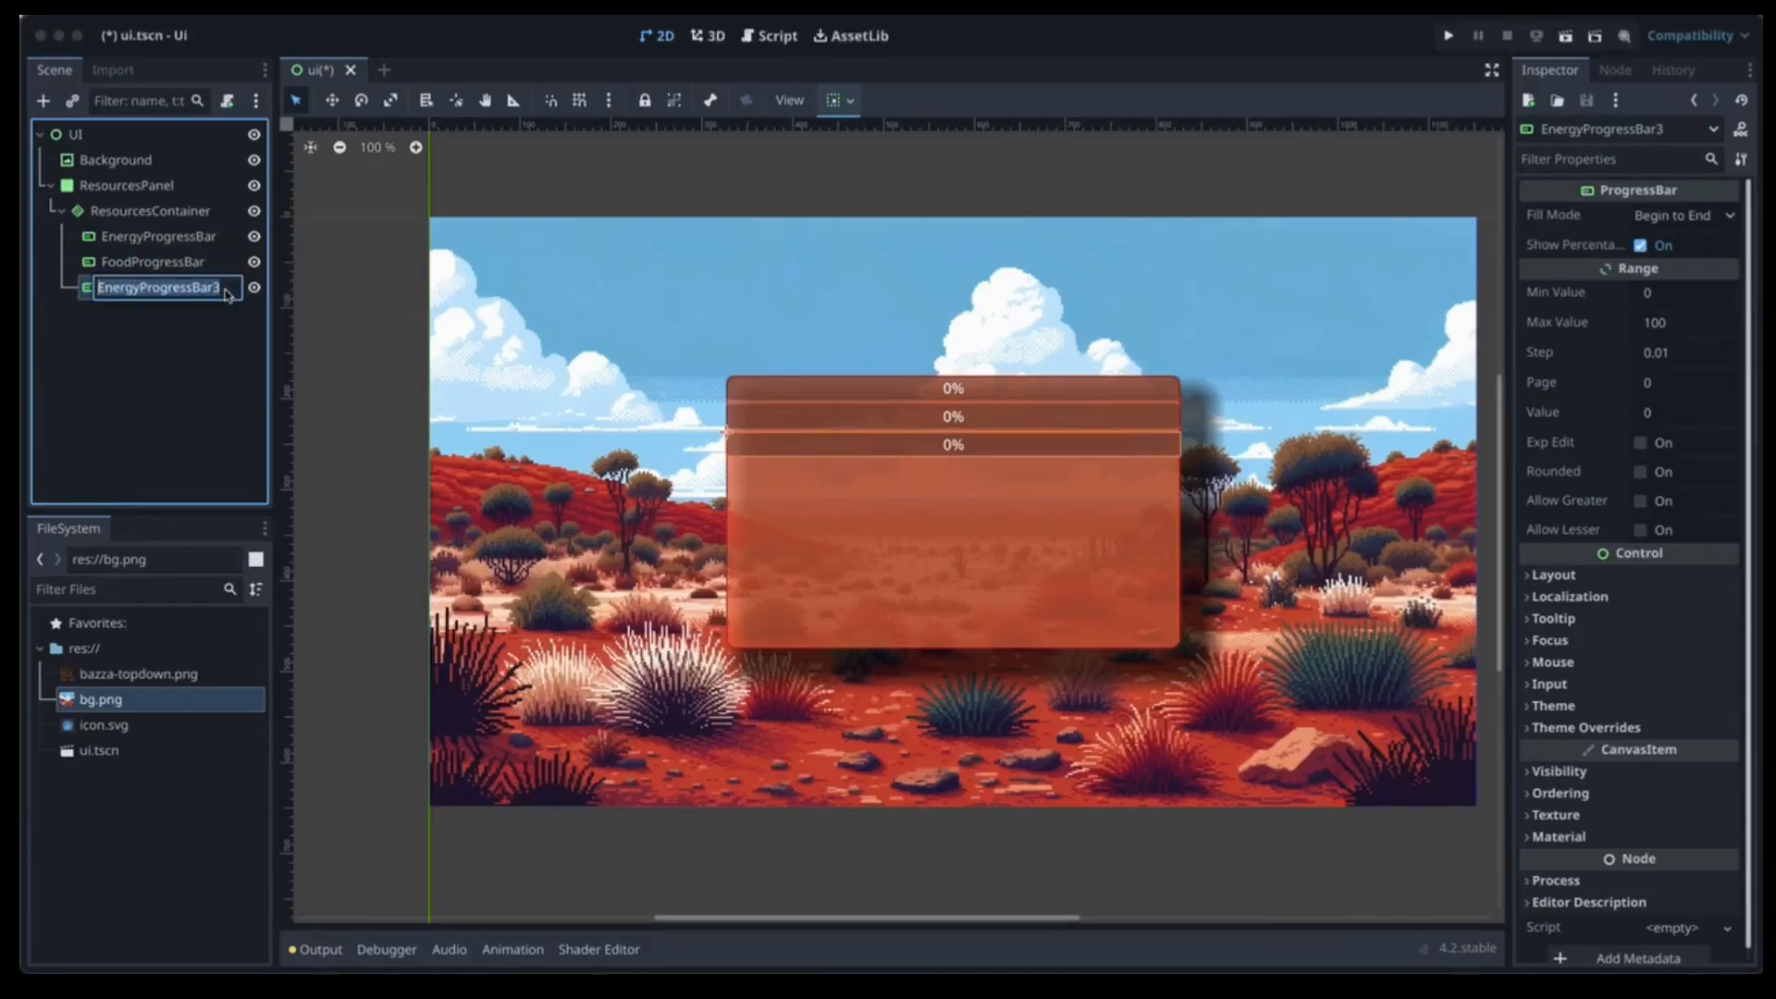
type("WaterProg")
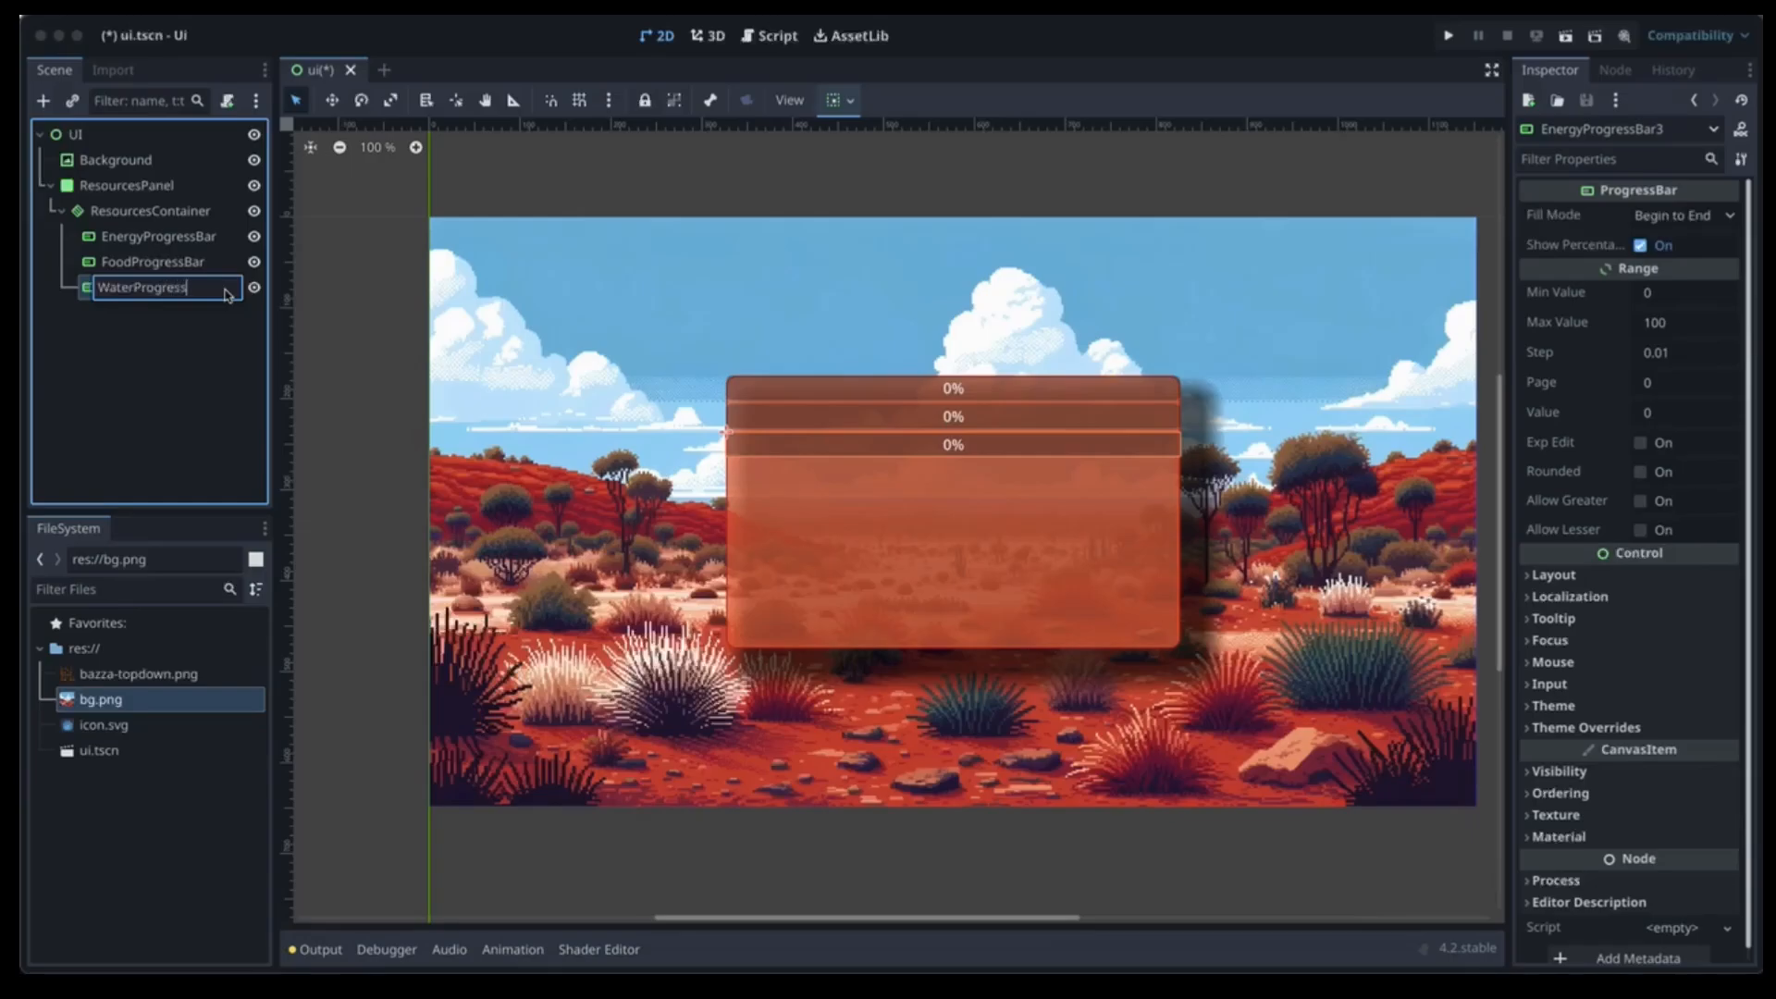
type("ressNa")
key("BackSpace")
key("BackSpace")
type("Bar")
key("Return")
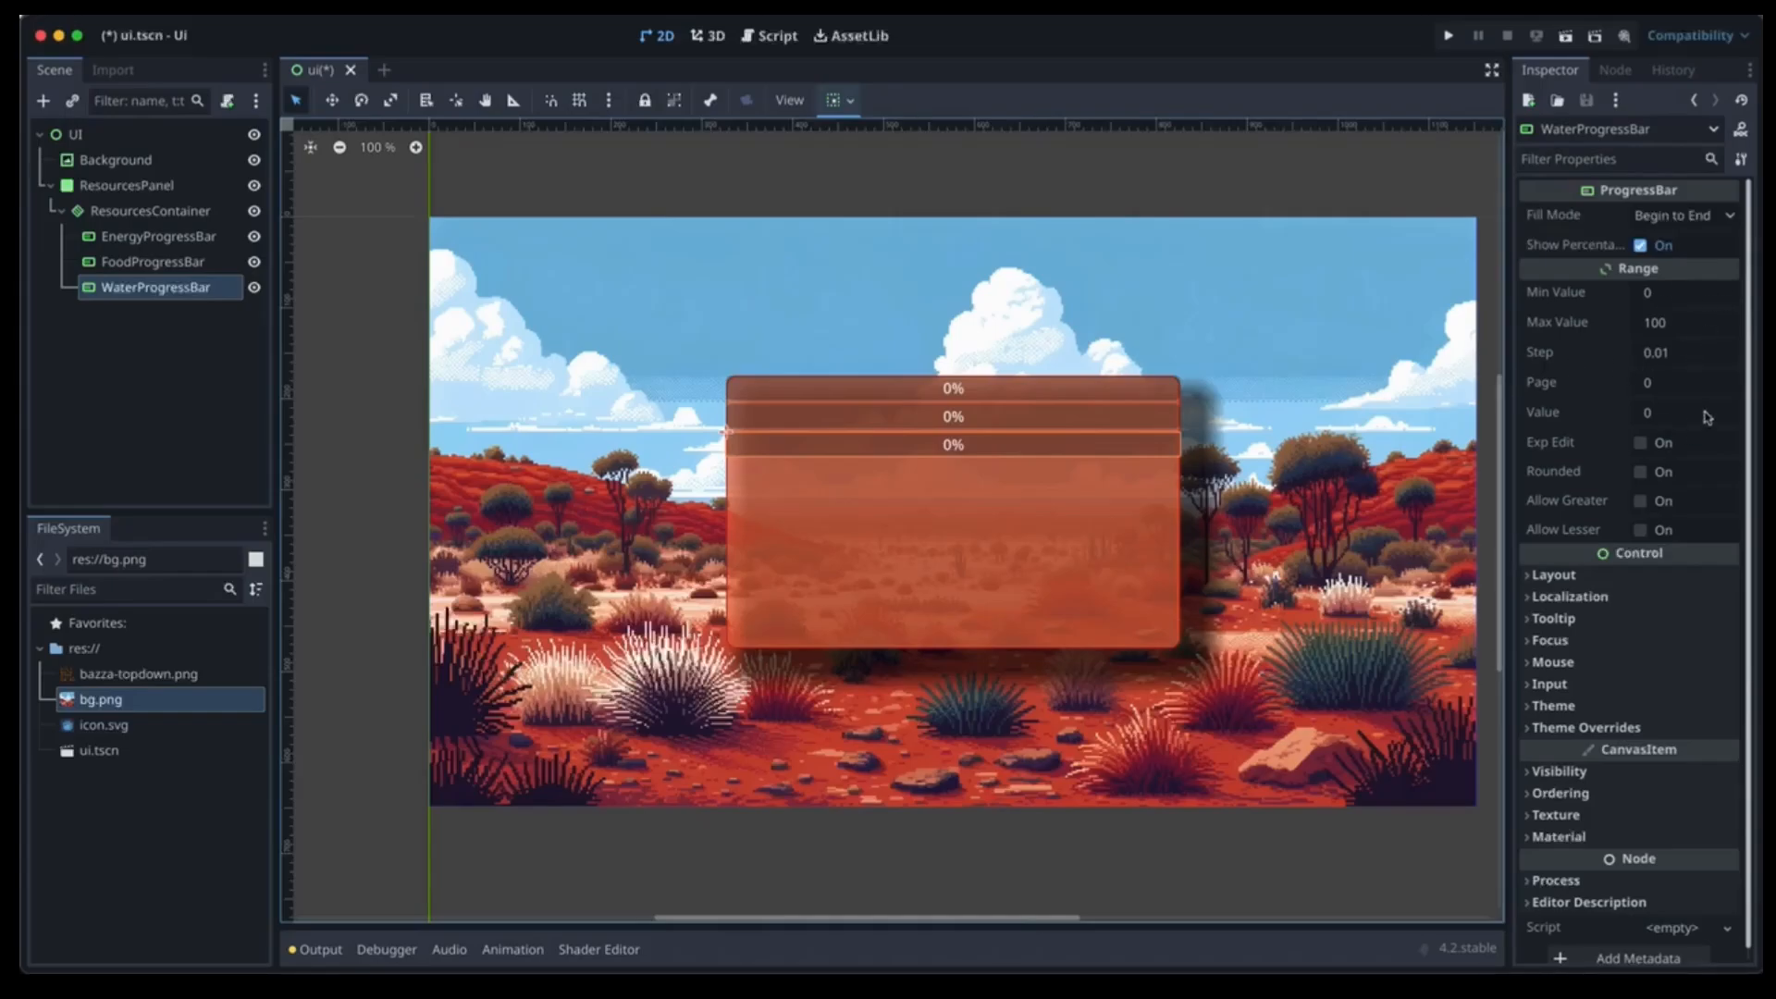
Set EnergyProgressBar's Range Value to 100.
left_click(170, 238)
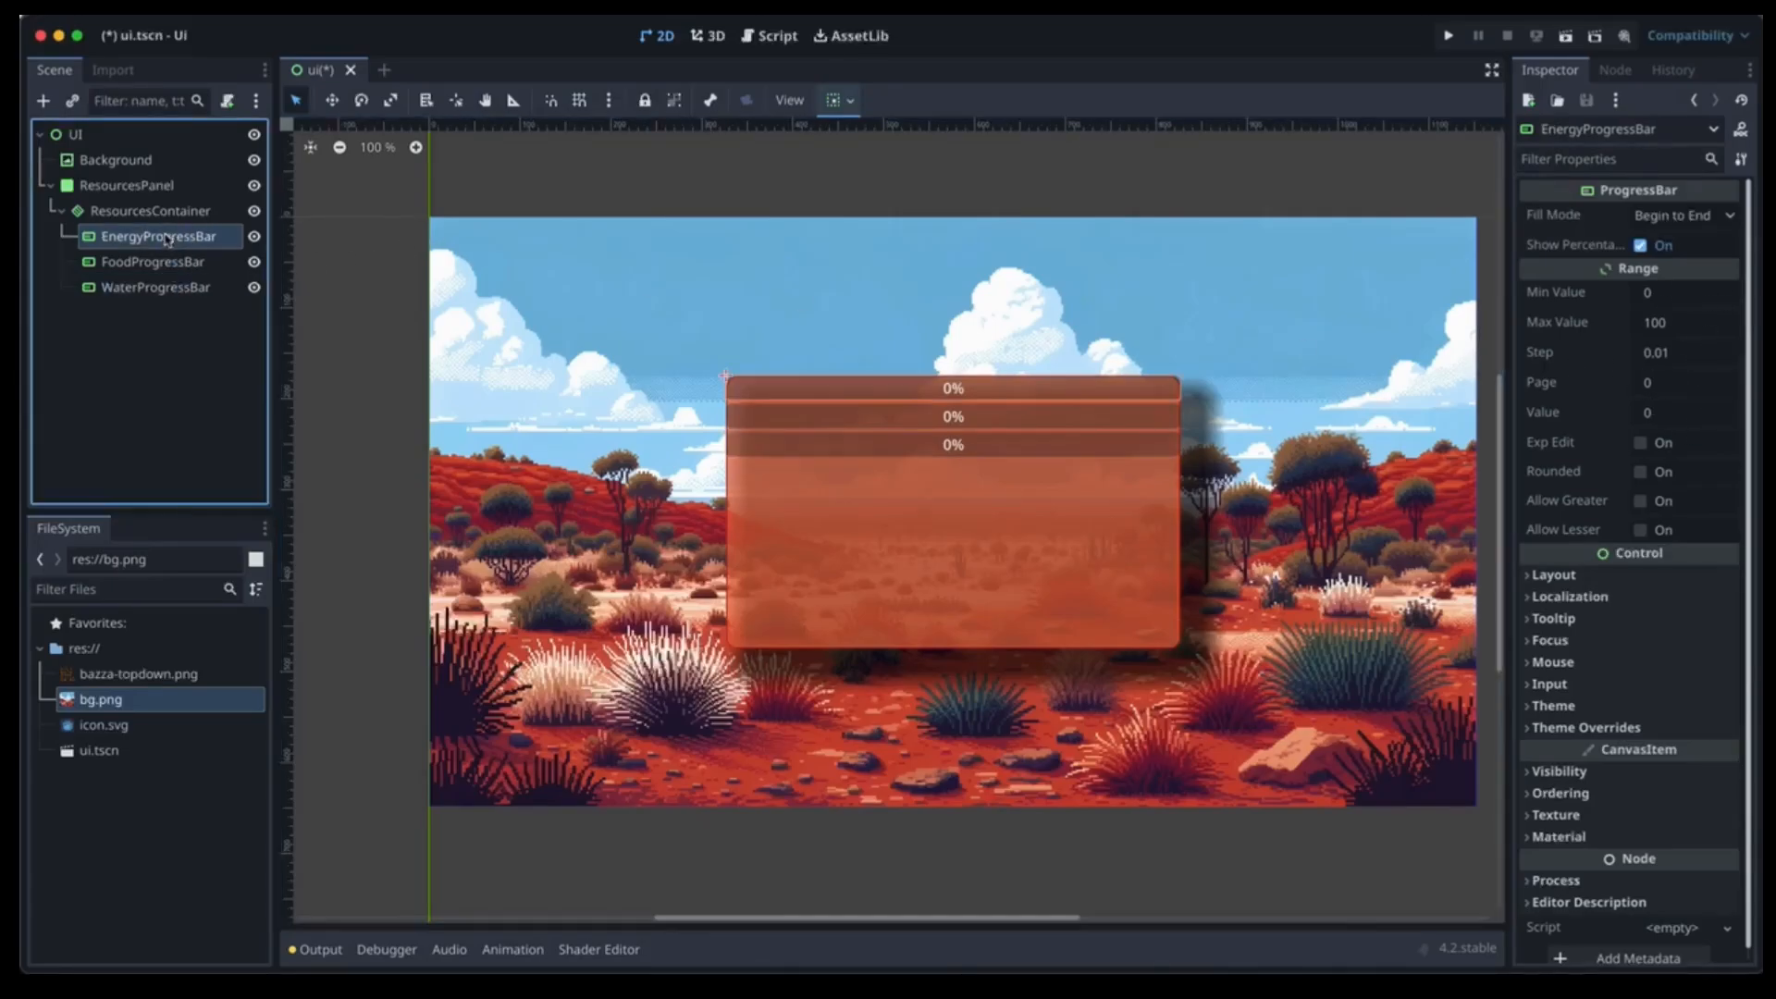
left_click(1647, 413)
type("100")
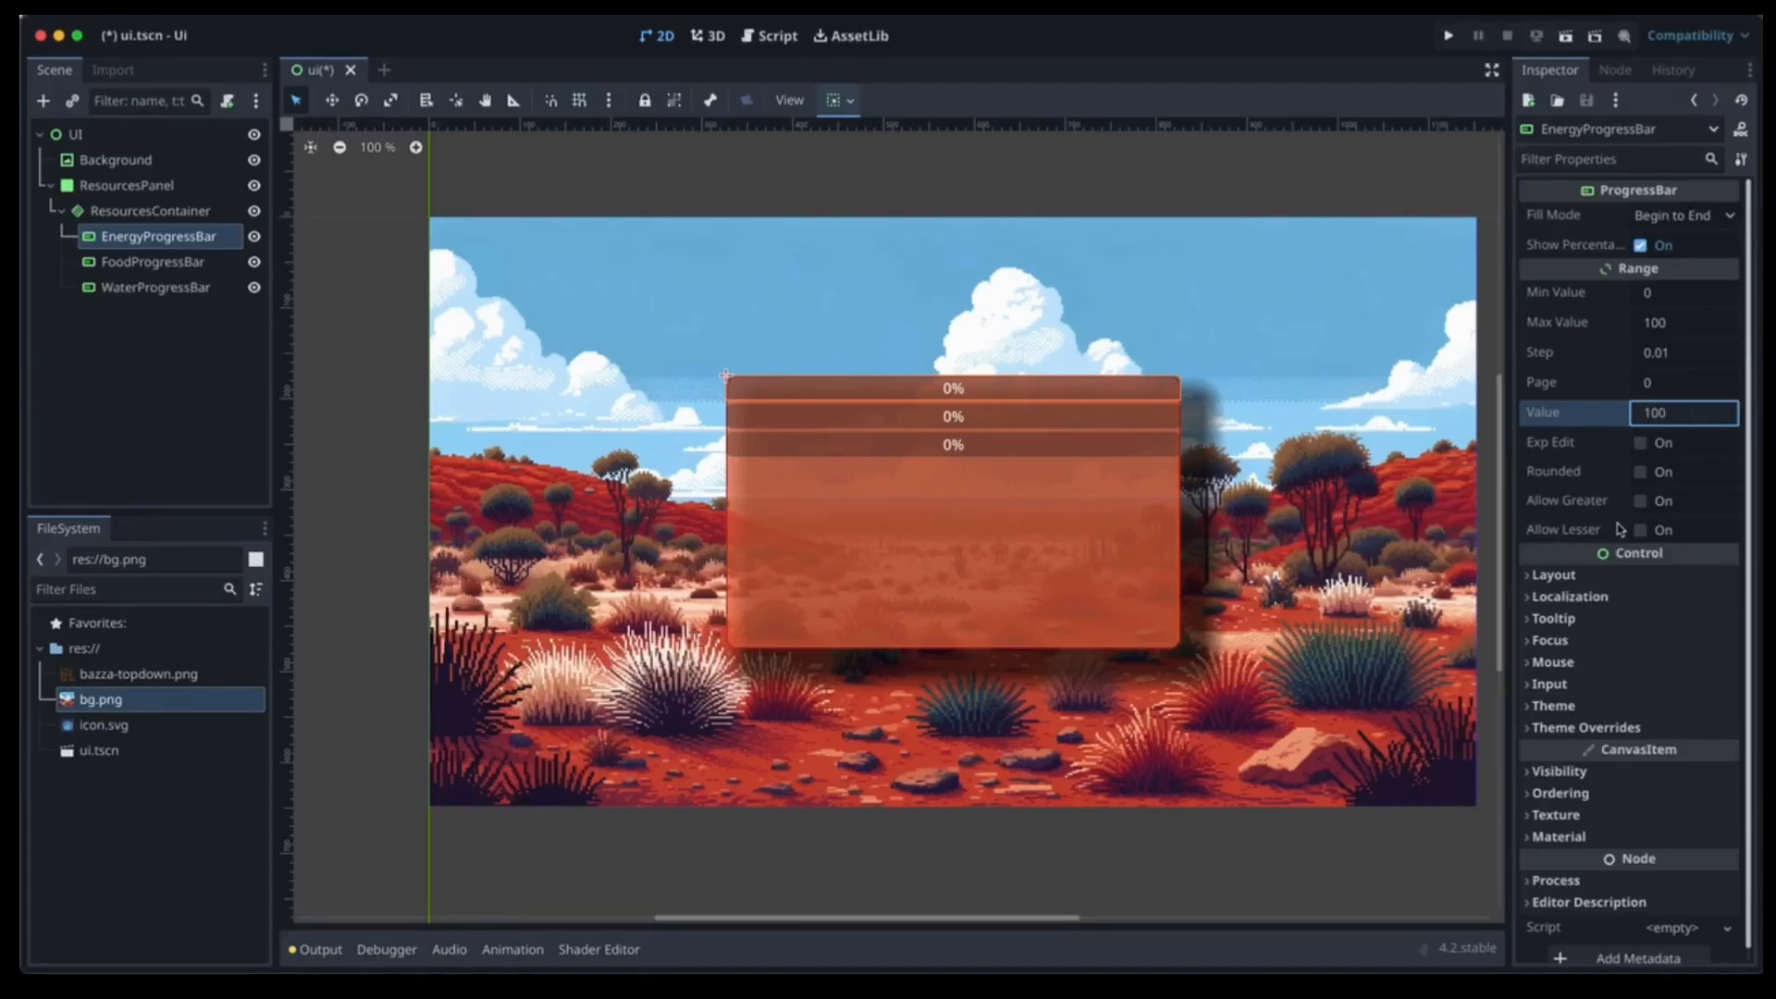
Tint the energy bar magenta (ff5cff) through Visibility > Modulate.
scroll(1616, 529, "down", 1)
left_click(1655, 758)
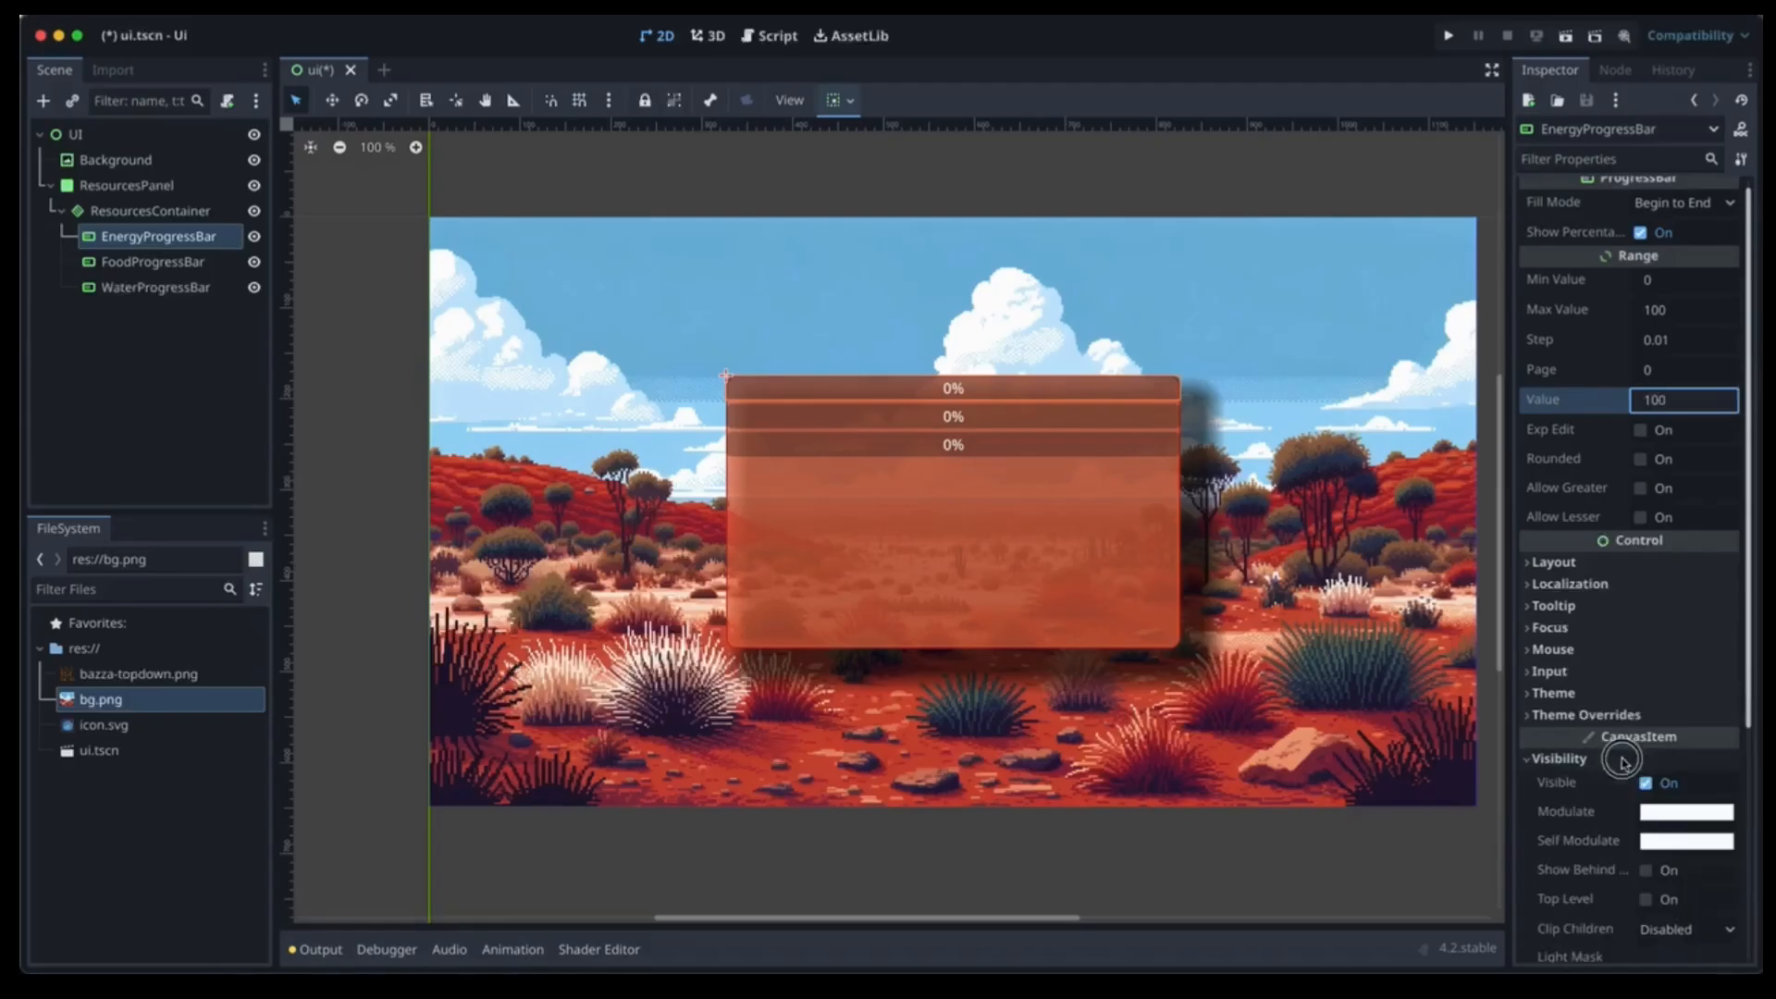
scroll(1685, 751, "down", 3)
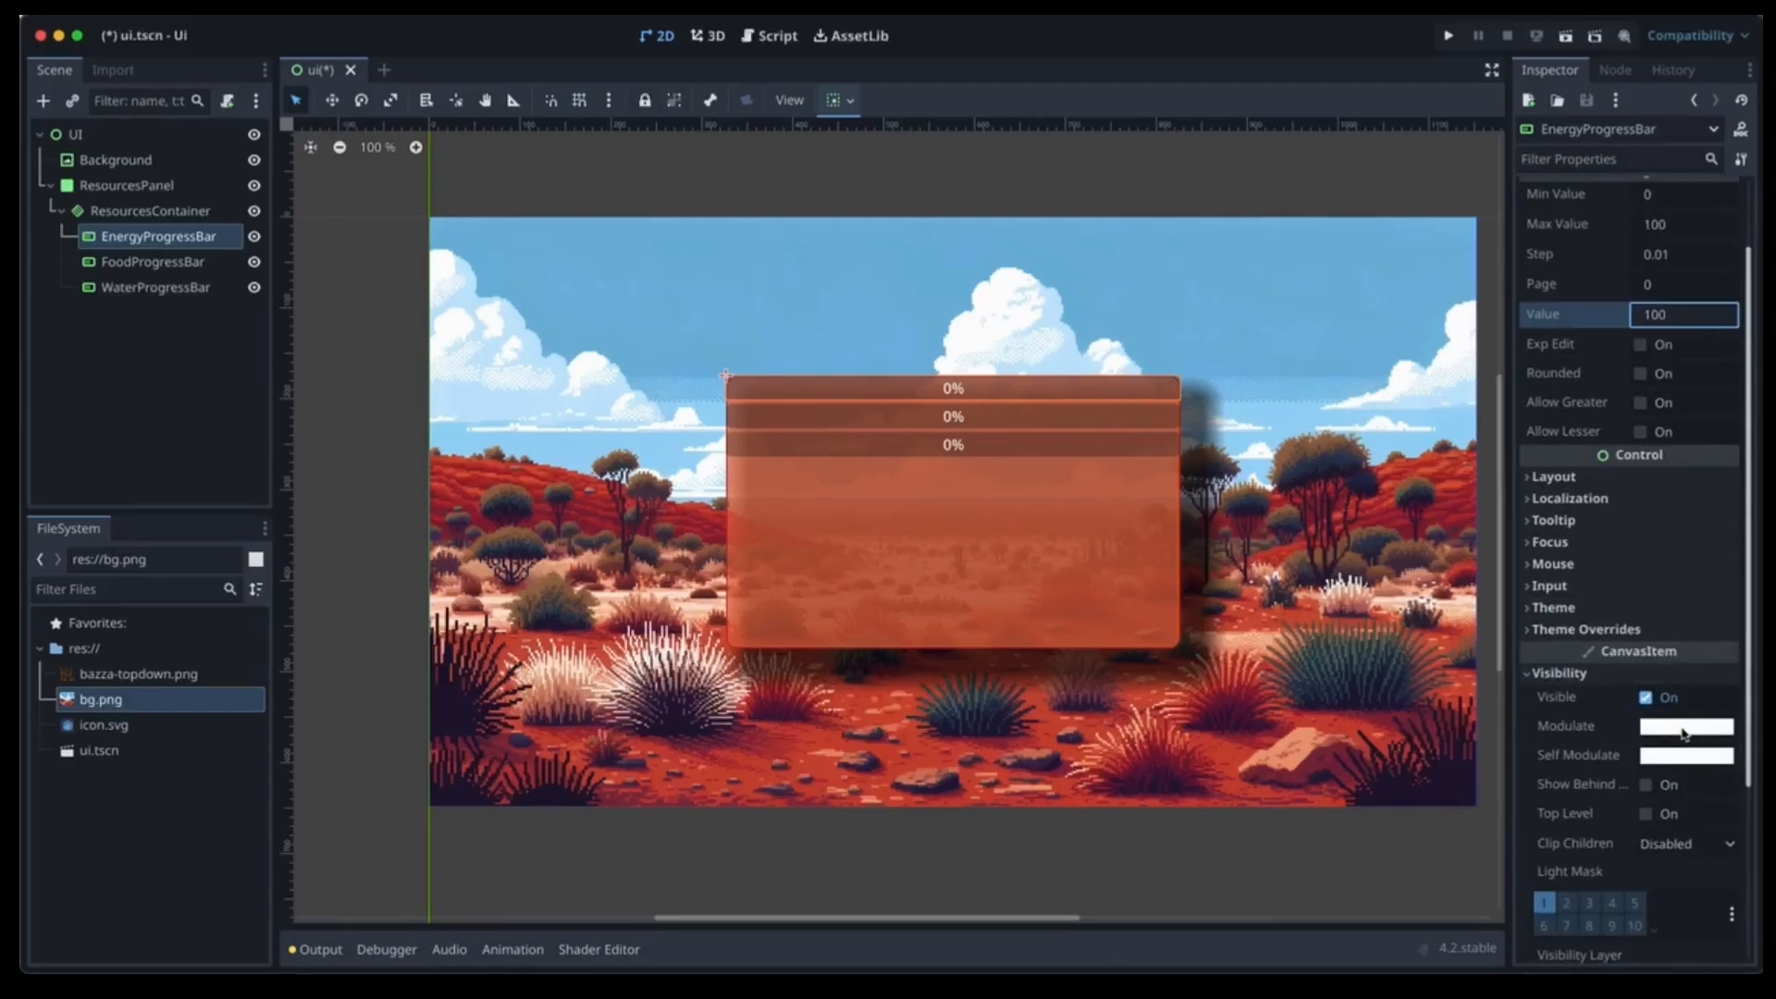
left_click(1684, 731)
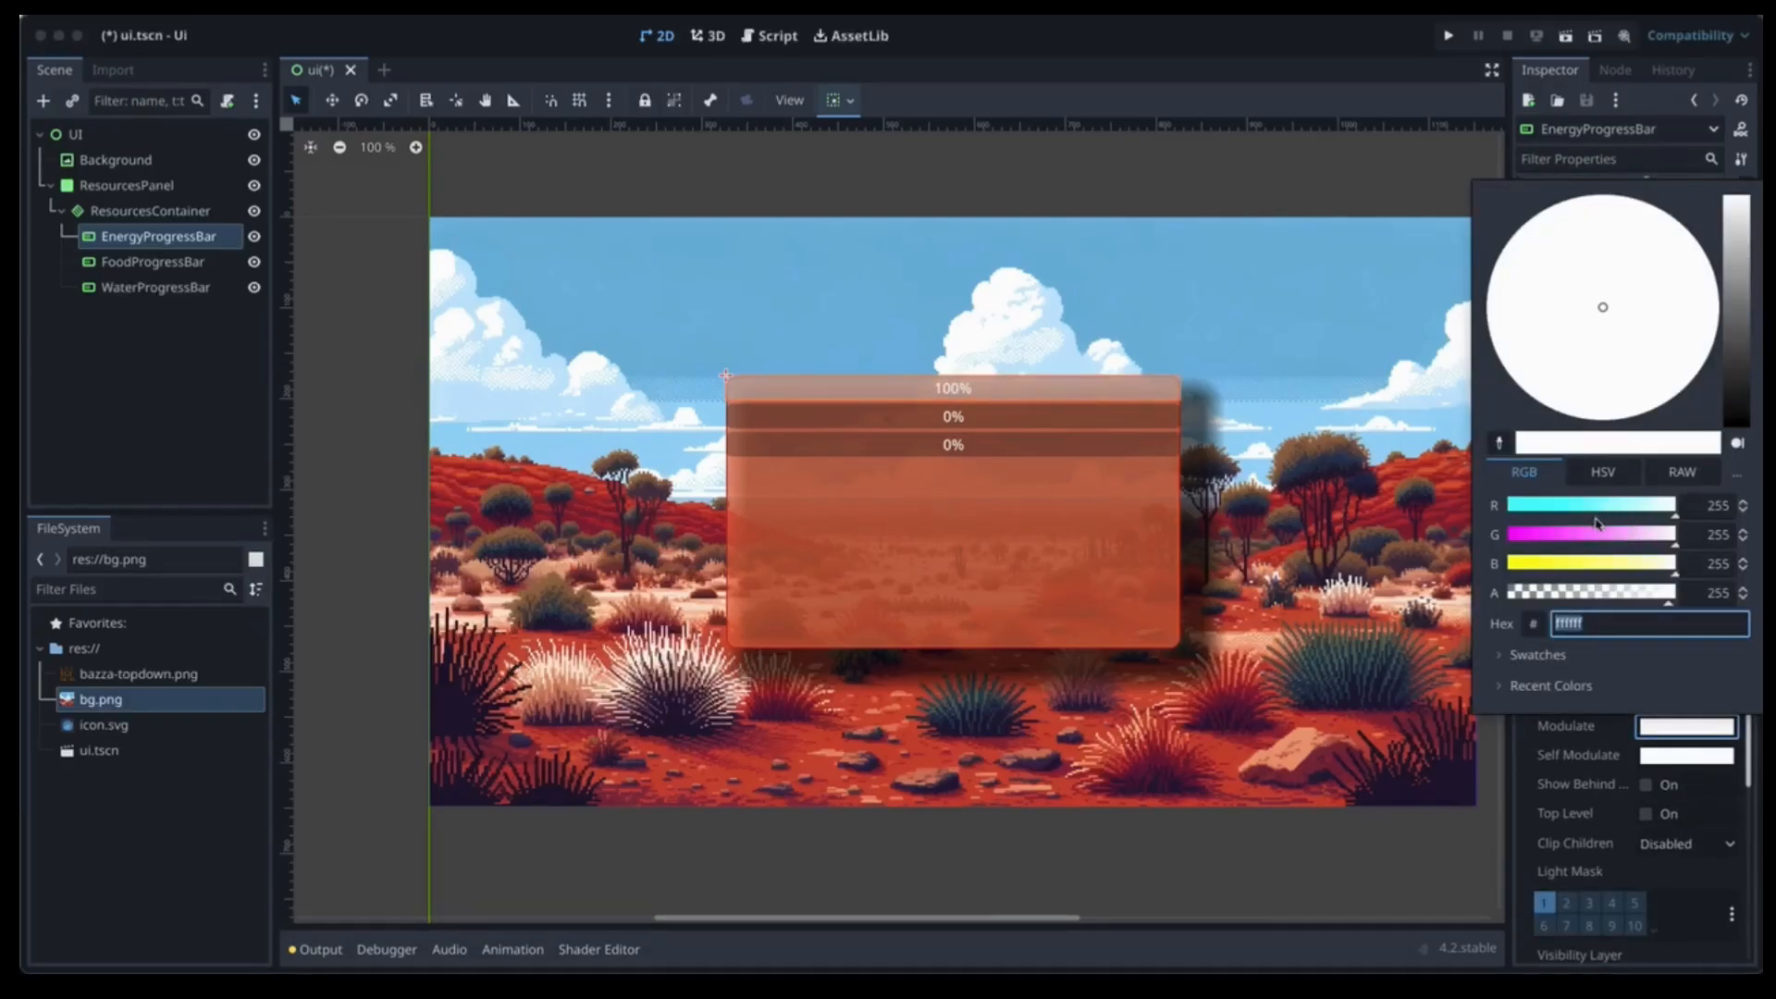
left_click(1570, 535)
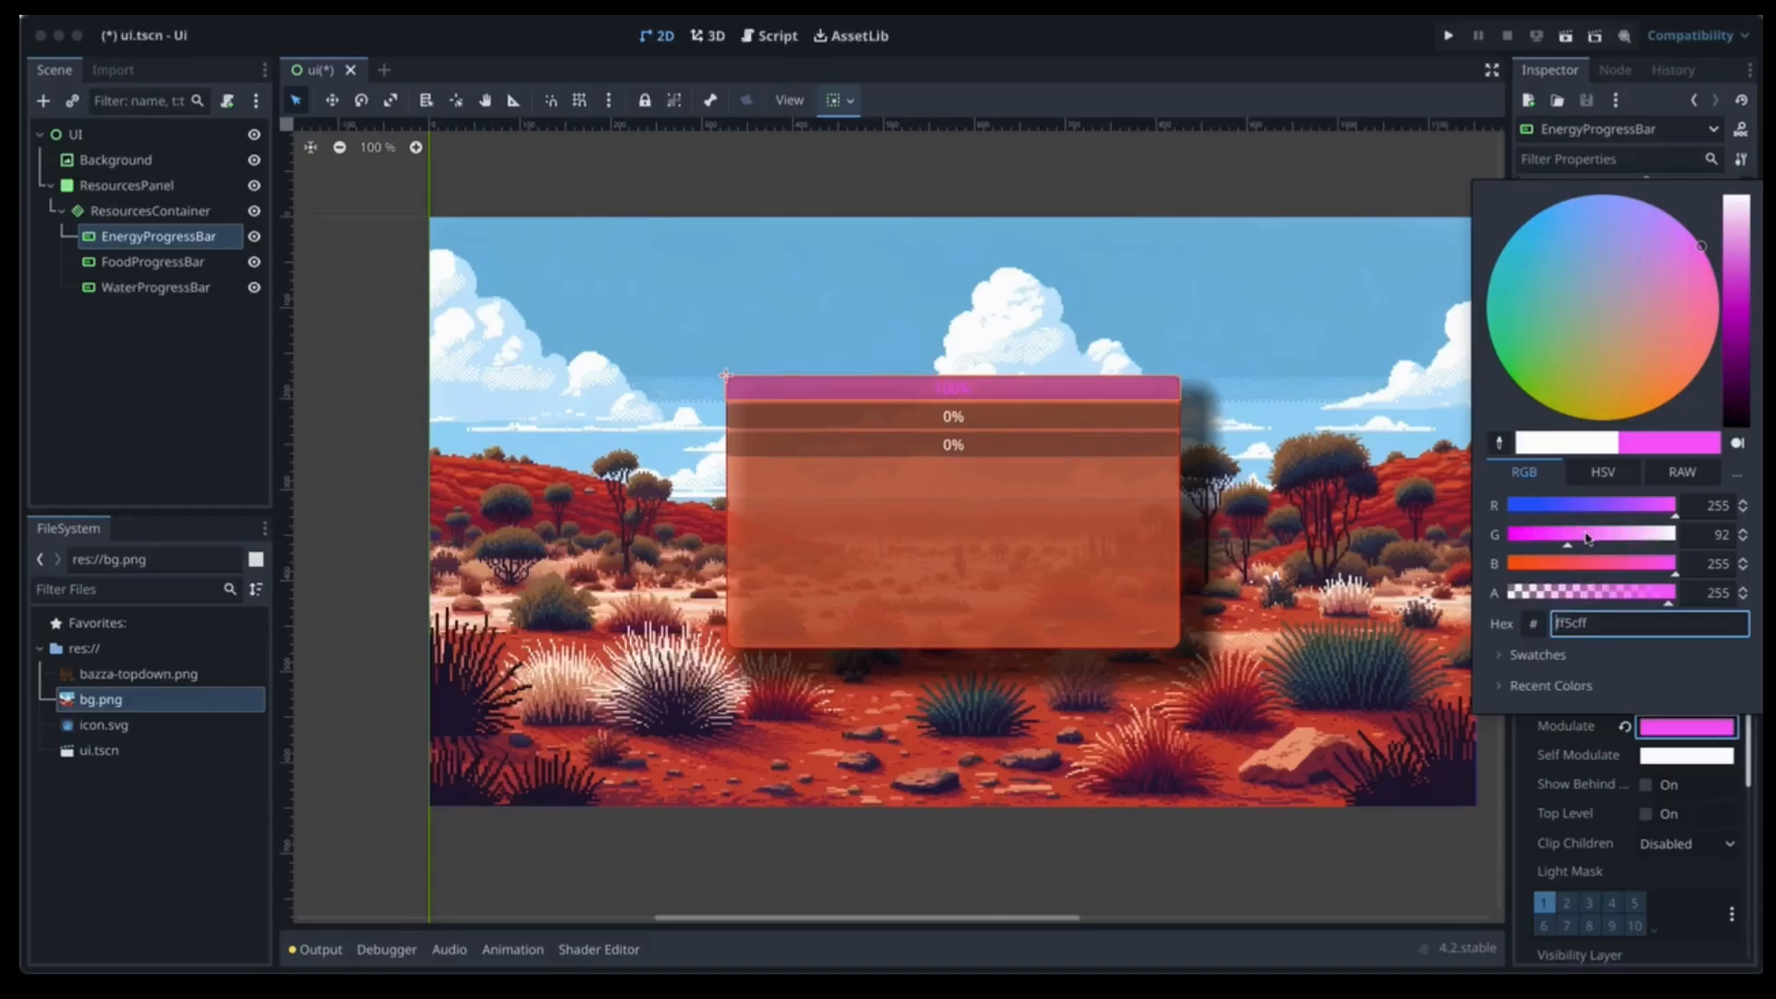
left_click(148, 263)
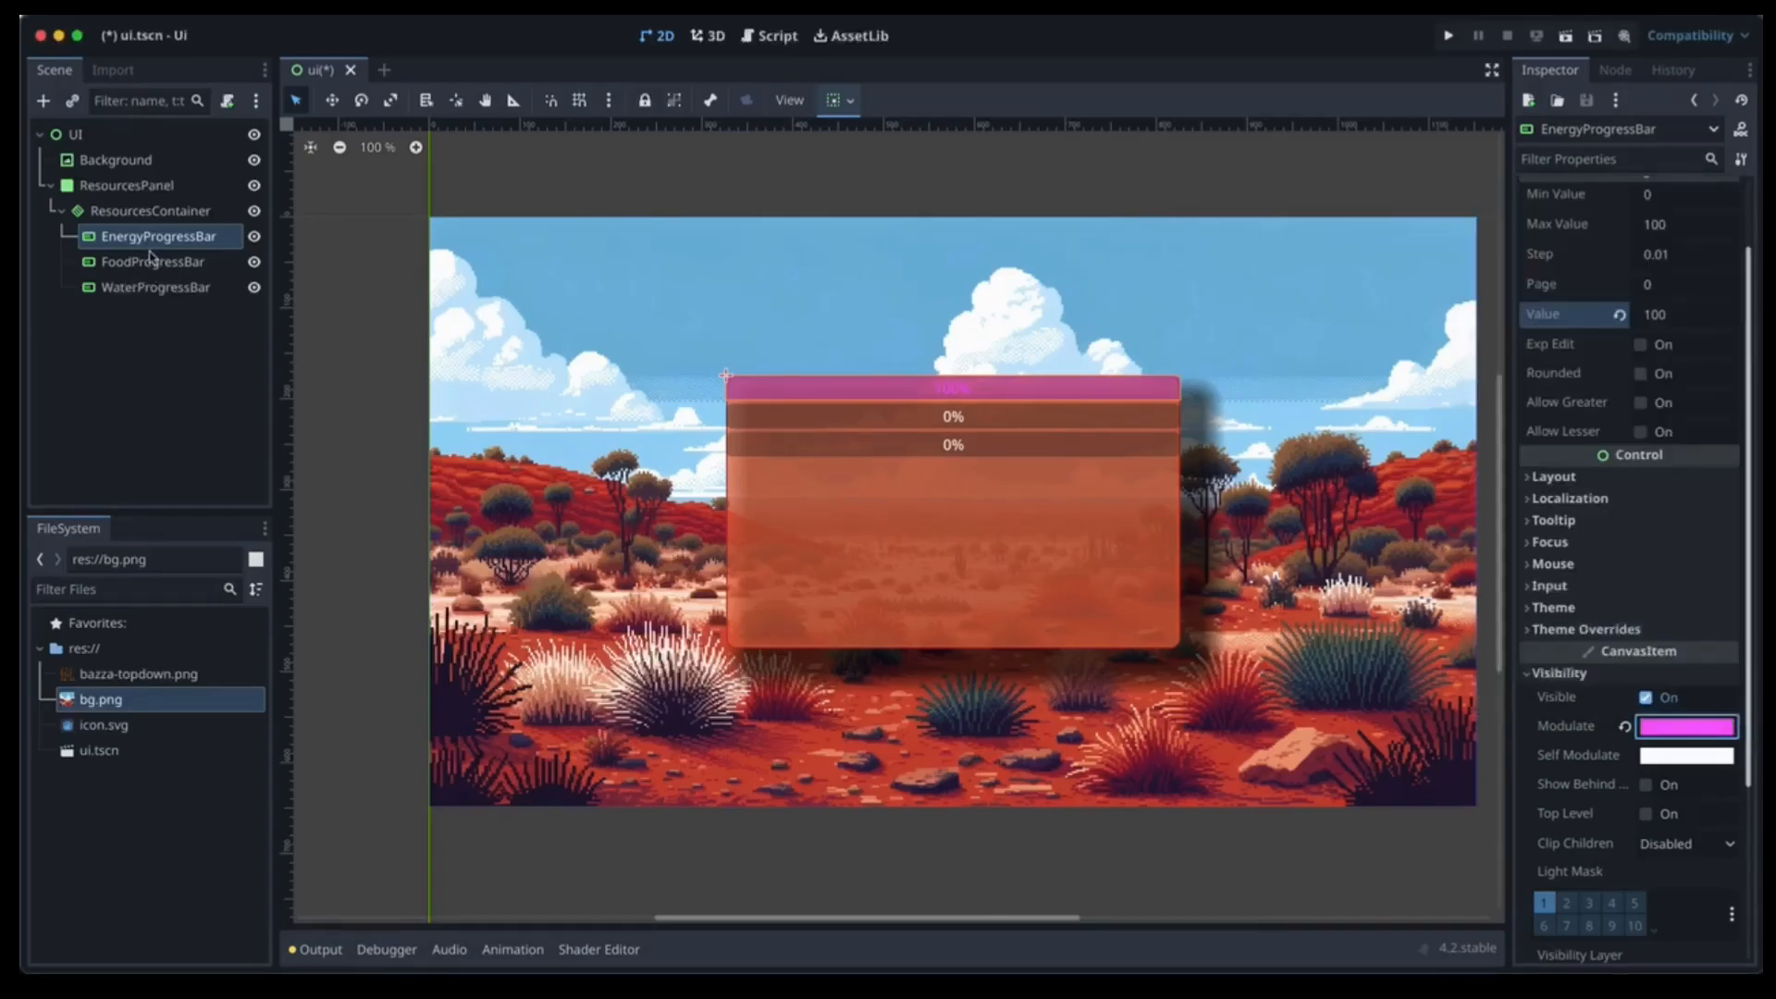
left_click(150, 260)
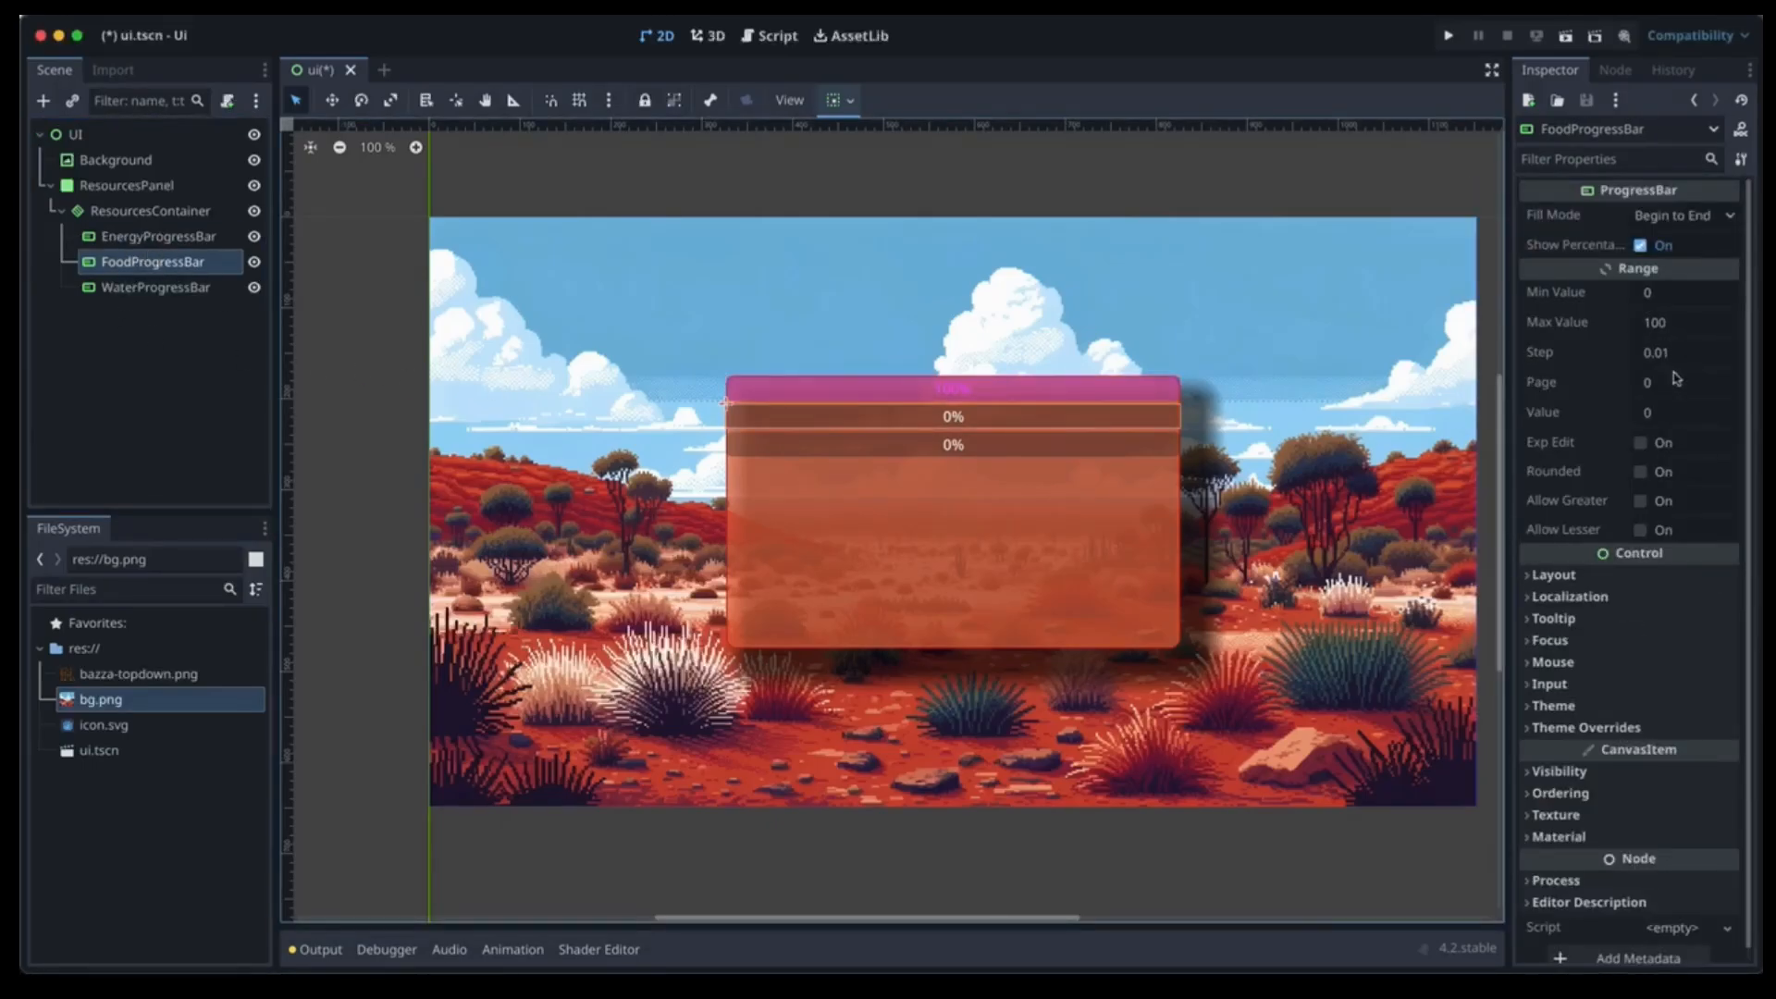
Give FoodProgressBar a yellow Modulate tint.
left_click(1662, 414)
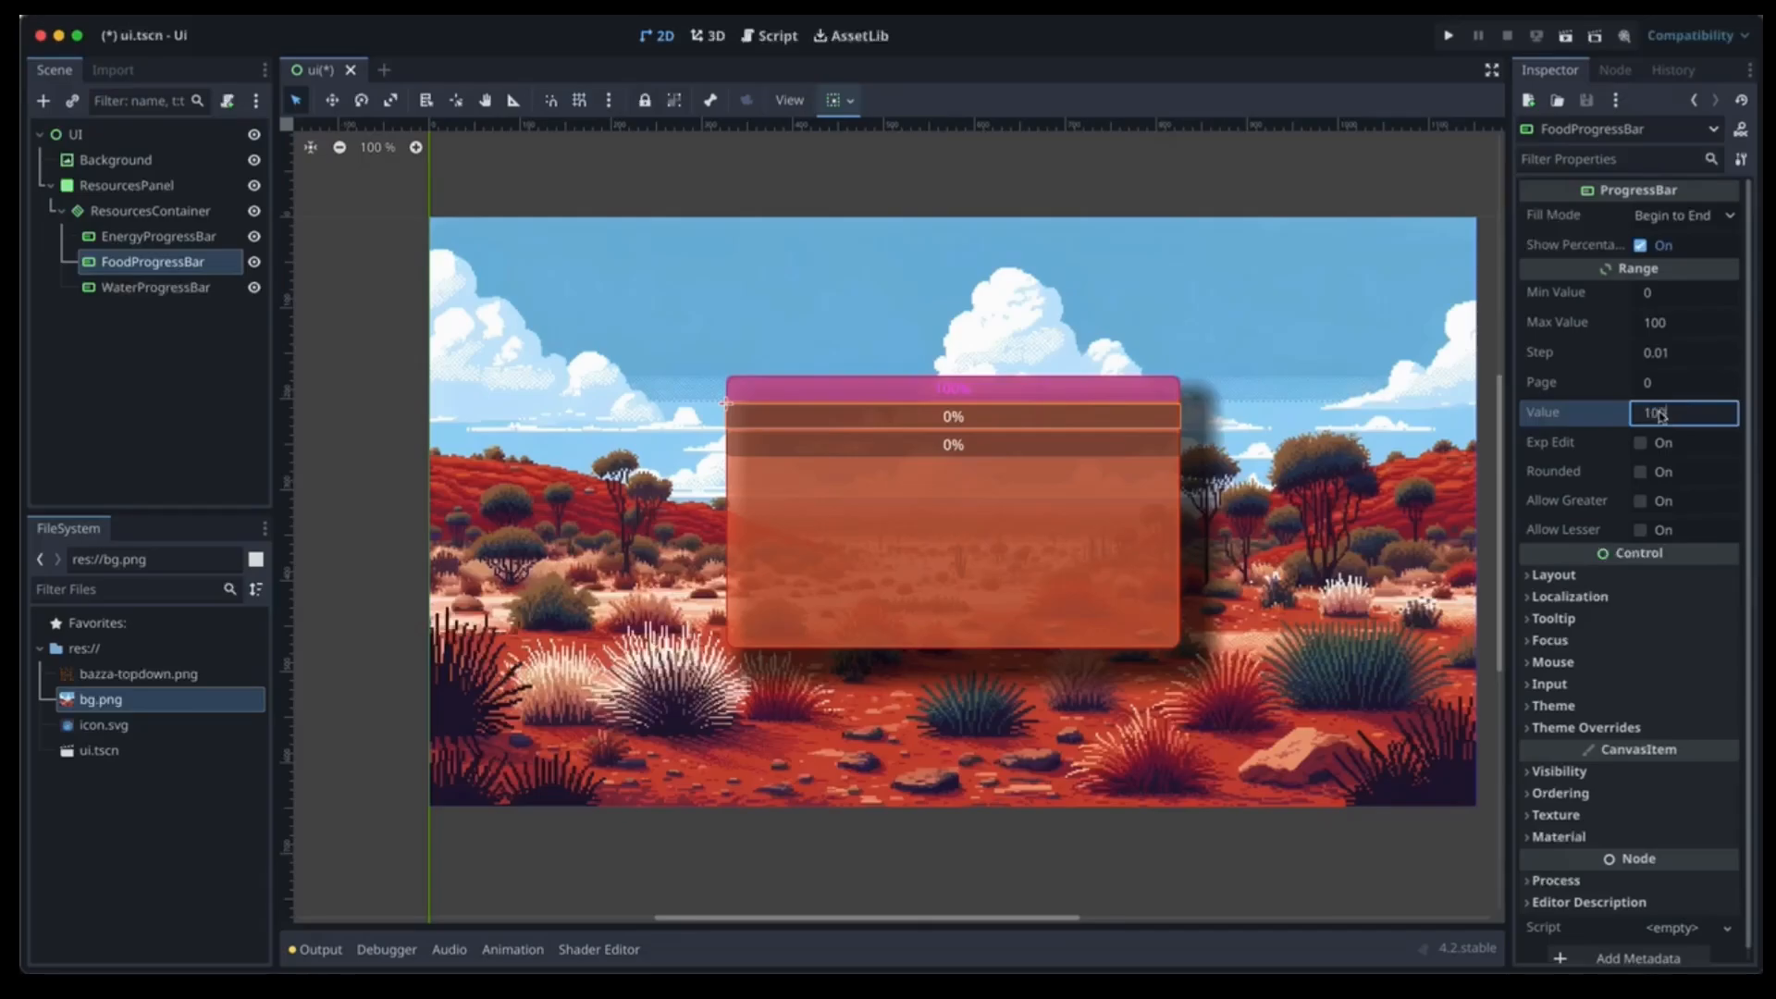
left_click(1610, 773)
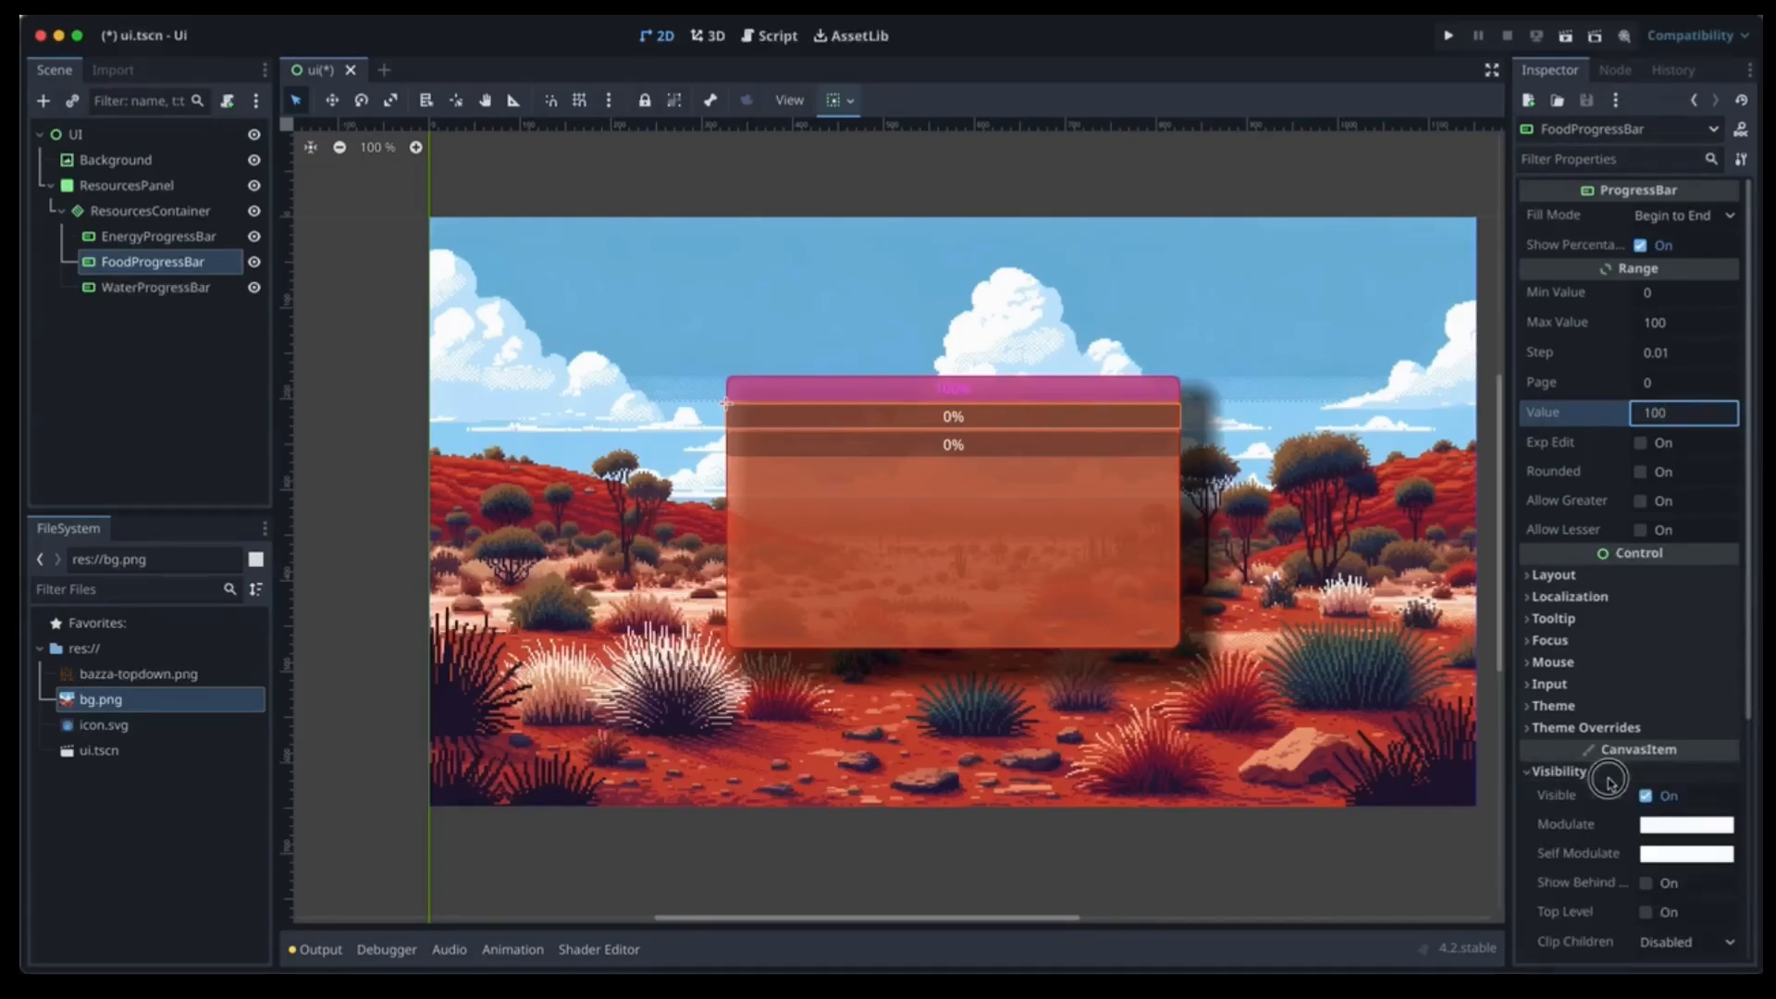
left_click(1671, 822)
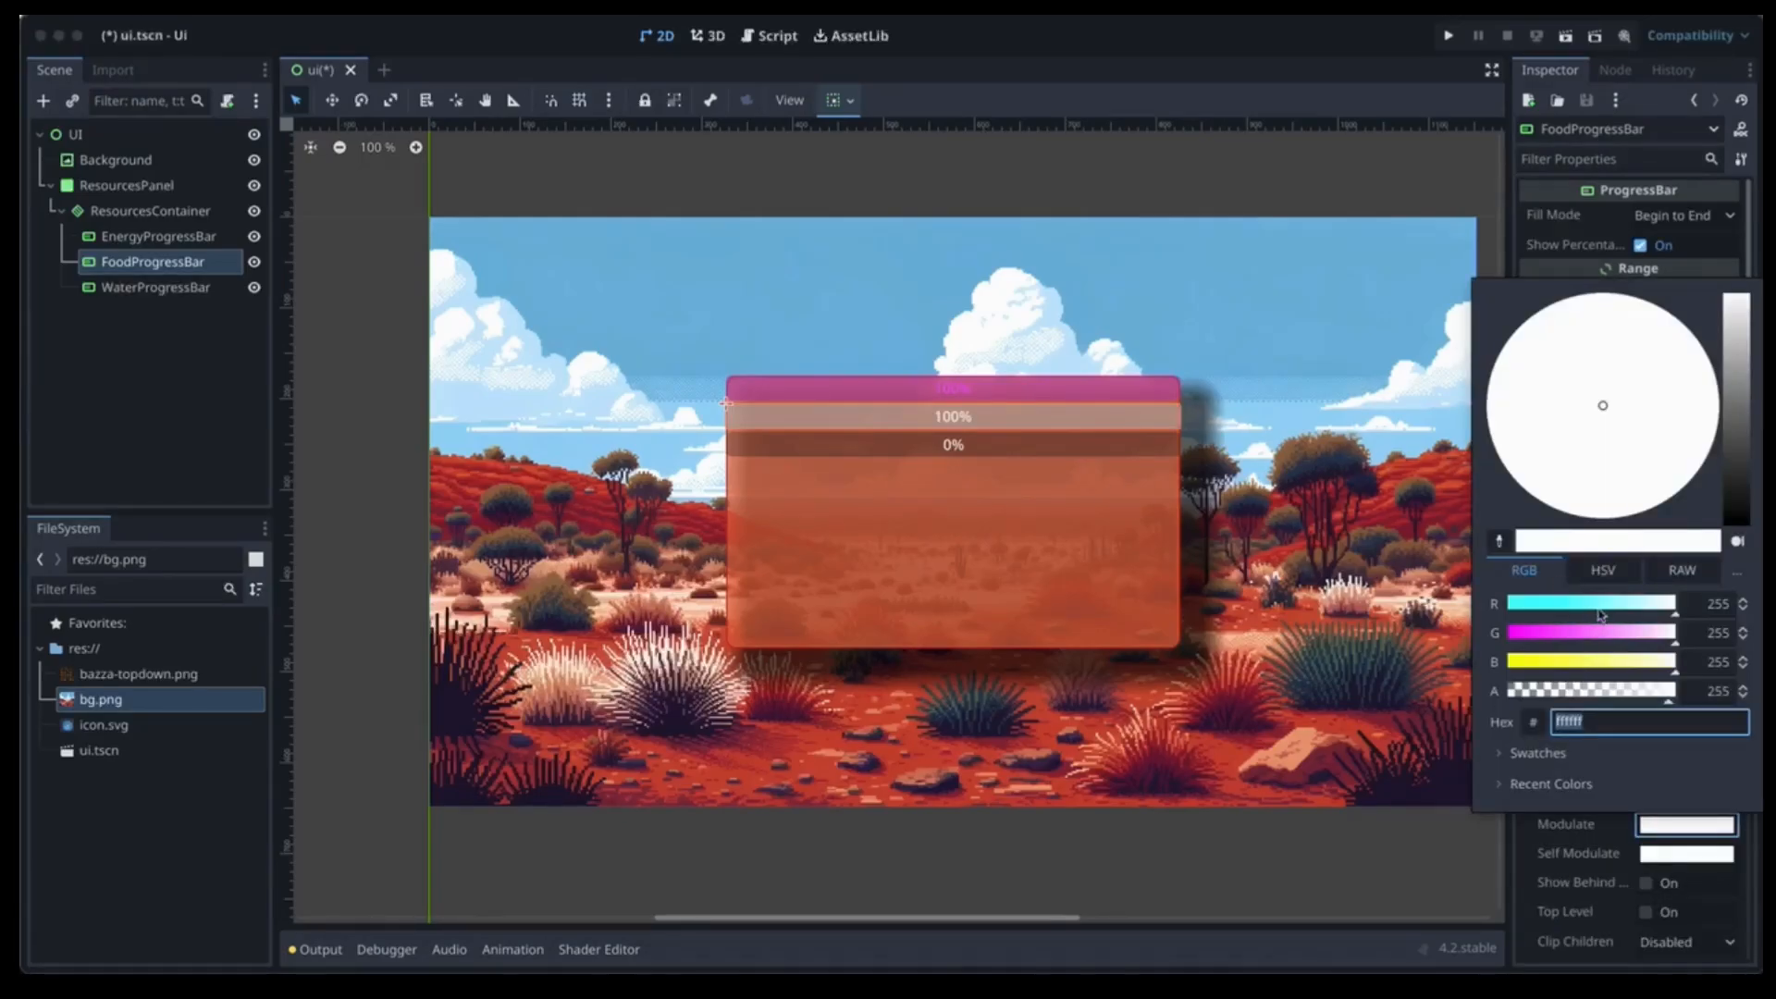
left_click(1581, 662)
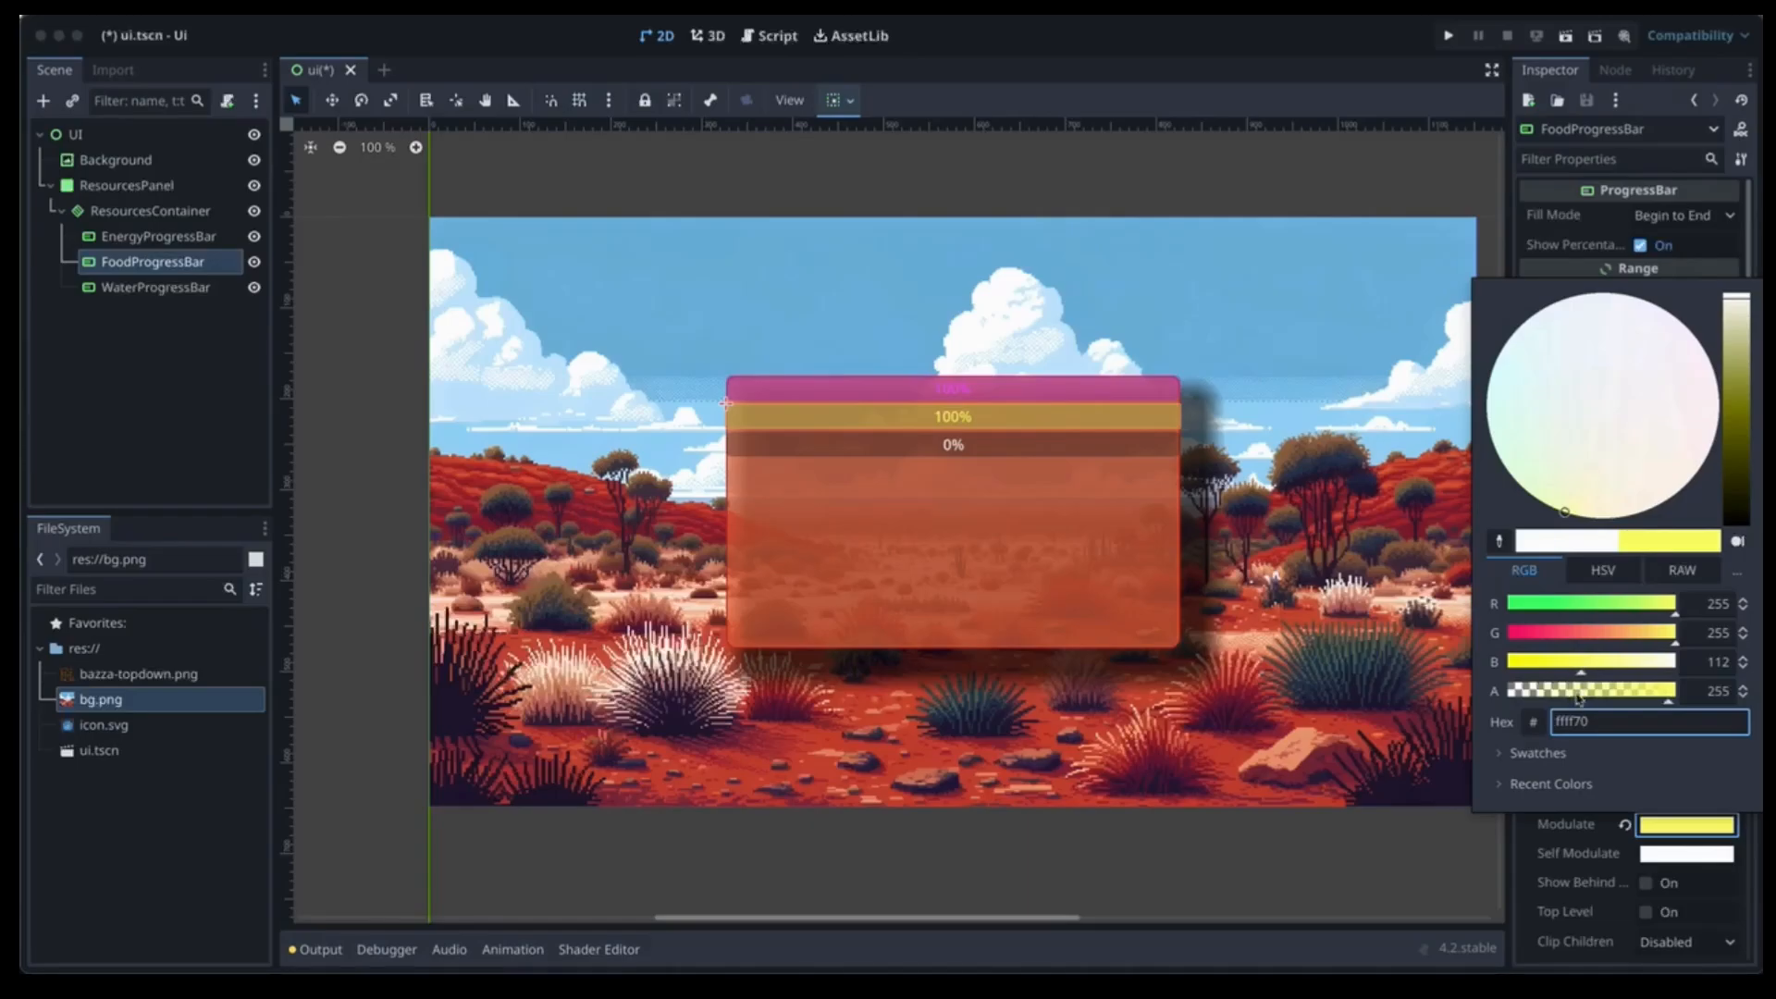
Set WaterProgressBar's value to 100 and tint it blue.
left_click(154, 288)
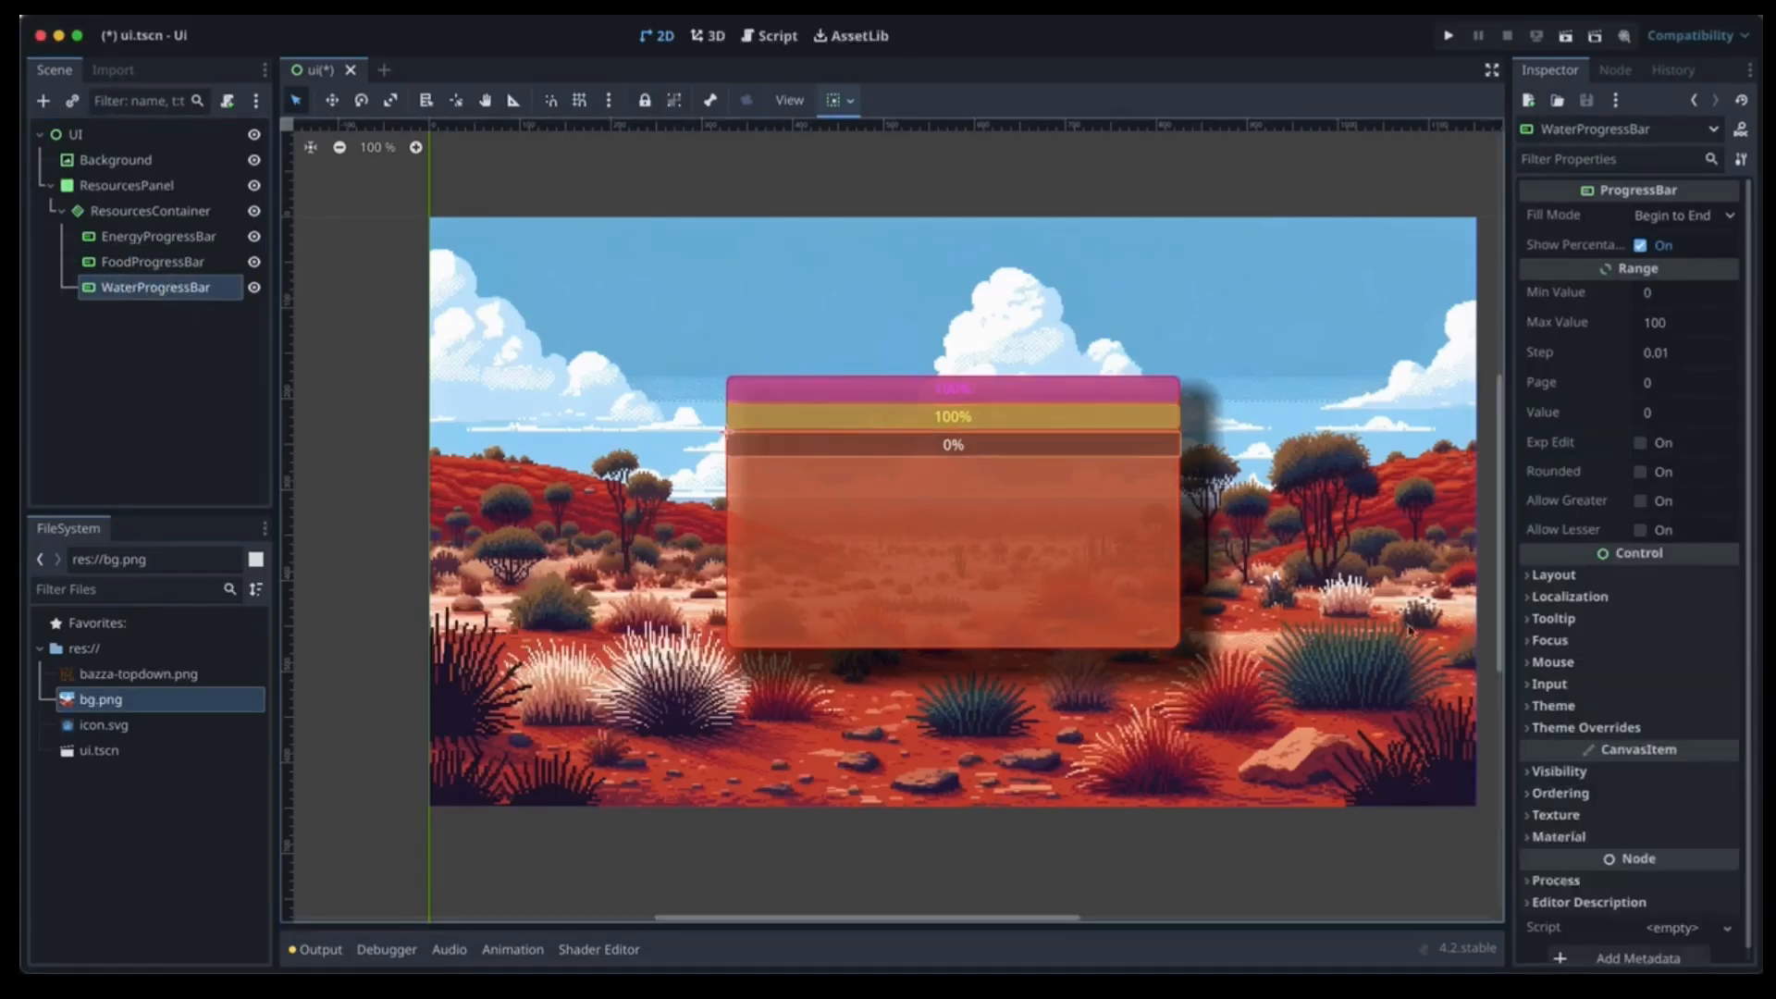
left_click(1646, 413)
type("100")
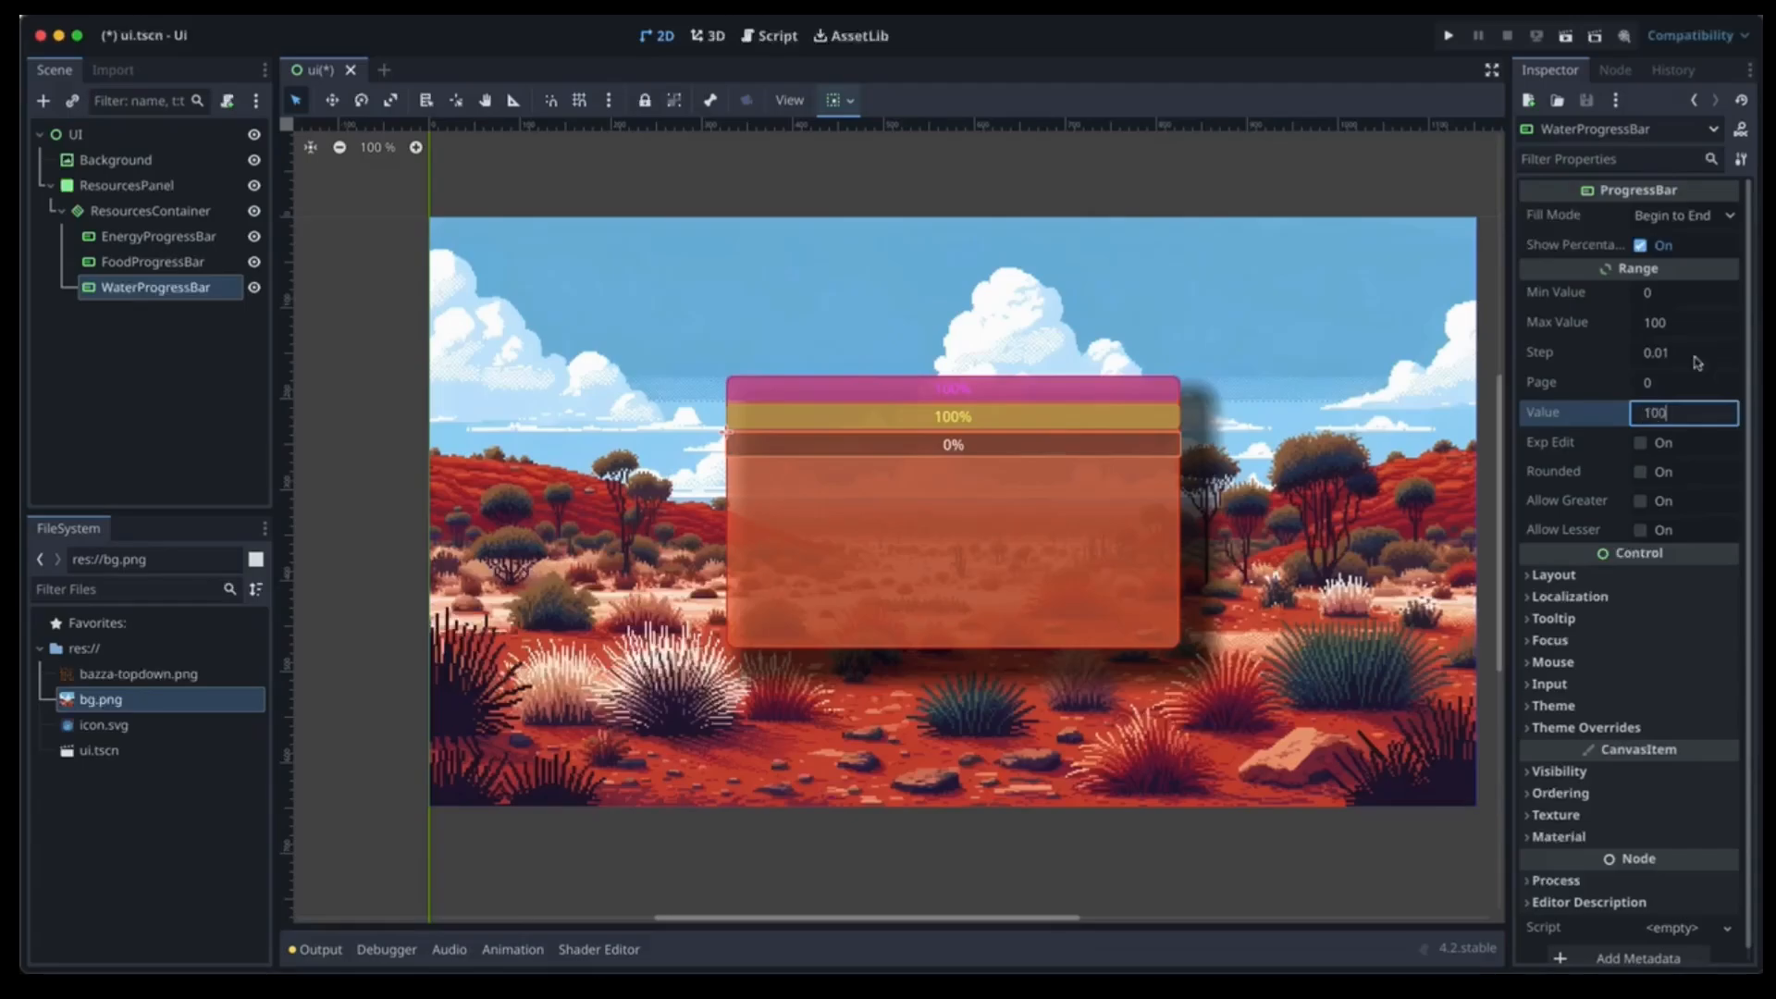
left_click(1612, 772)
left_click(1662, 825)
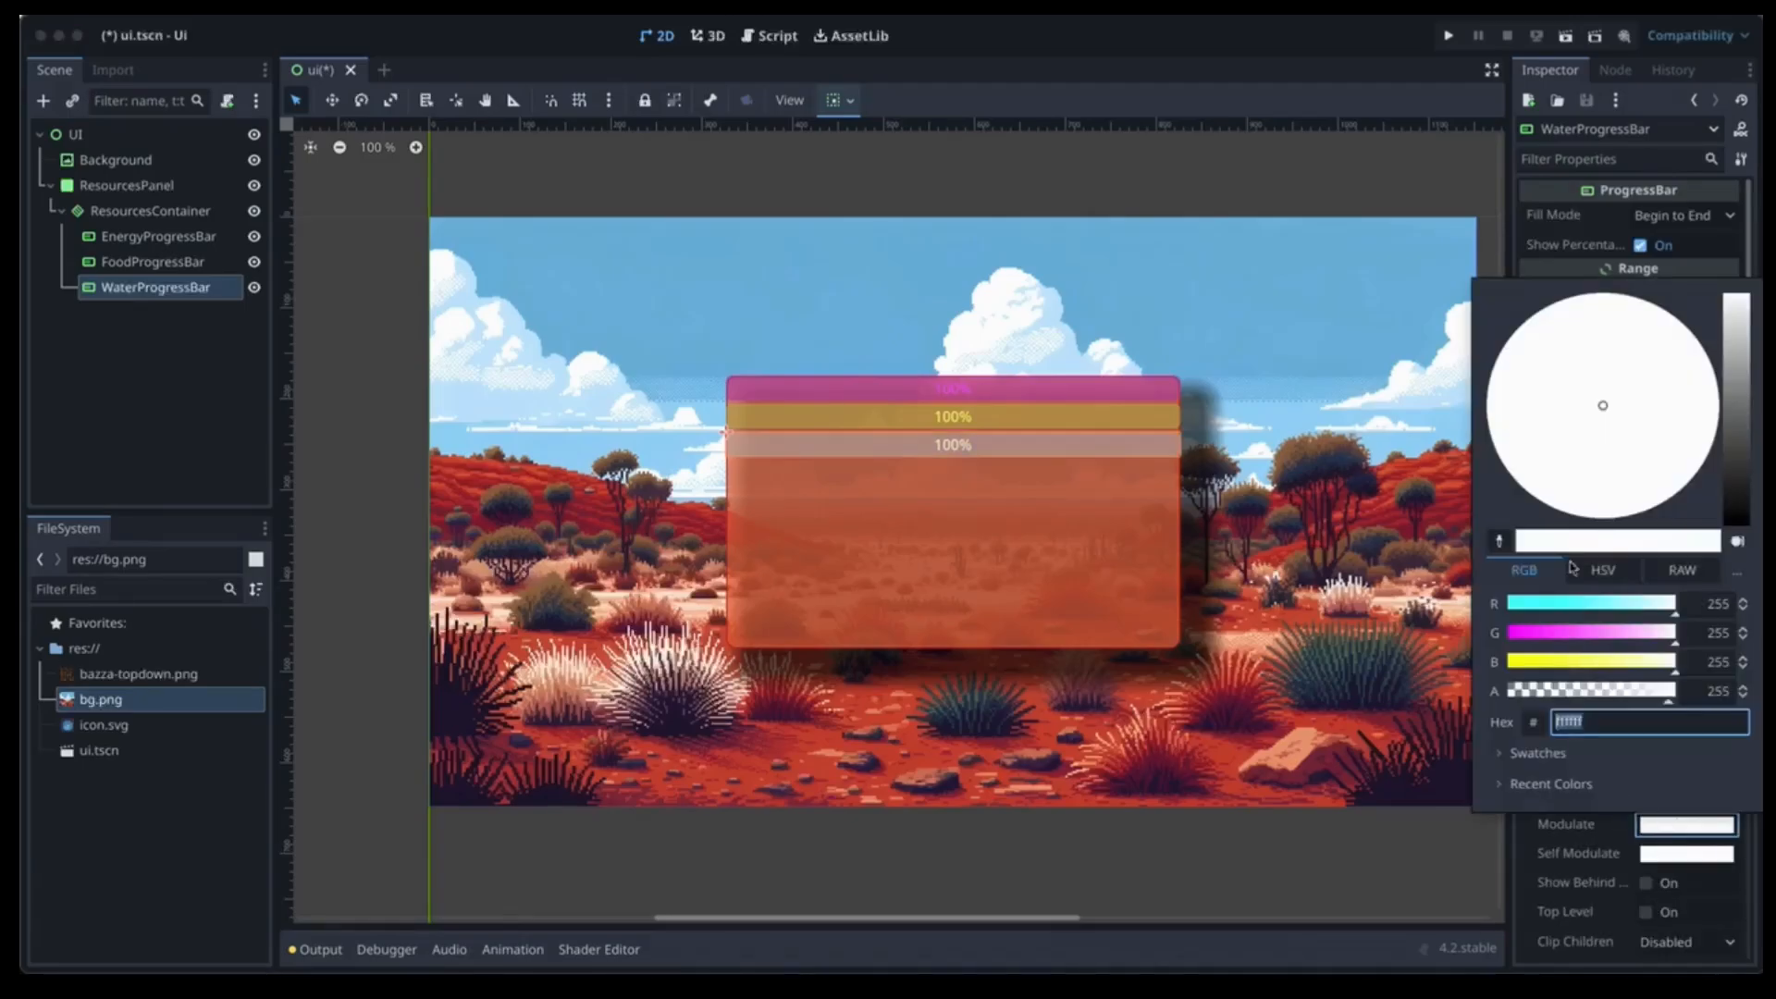
left_click(1541, 605)
left_click(1561, 638)
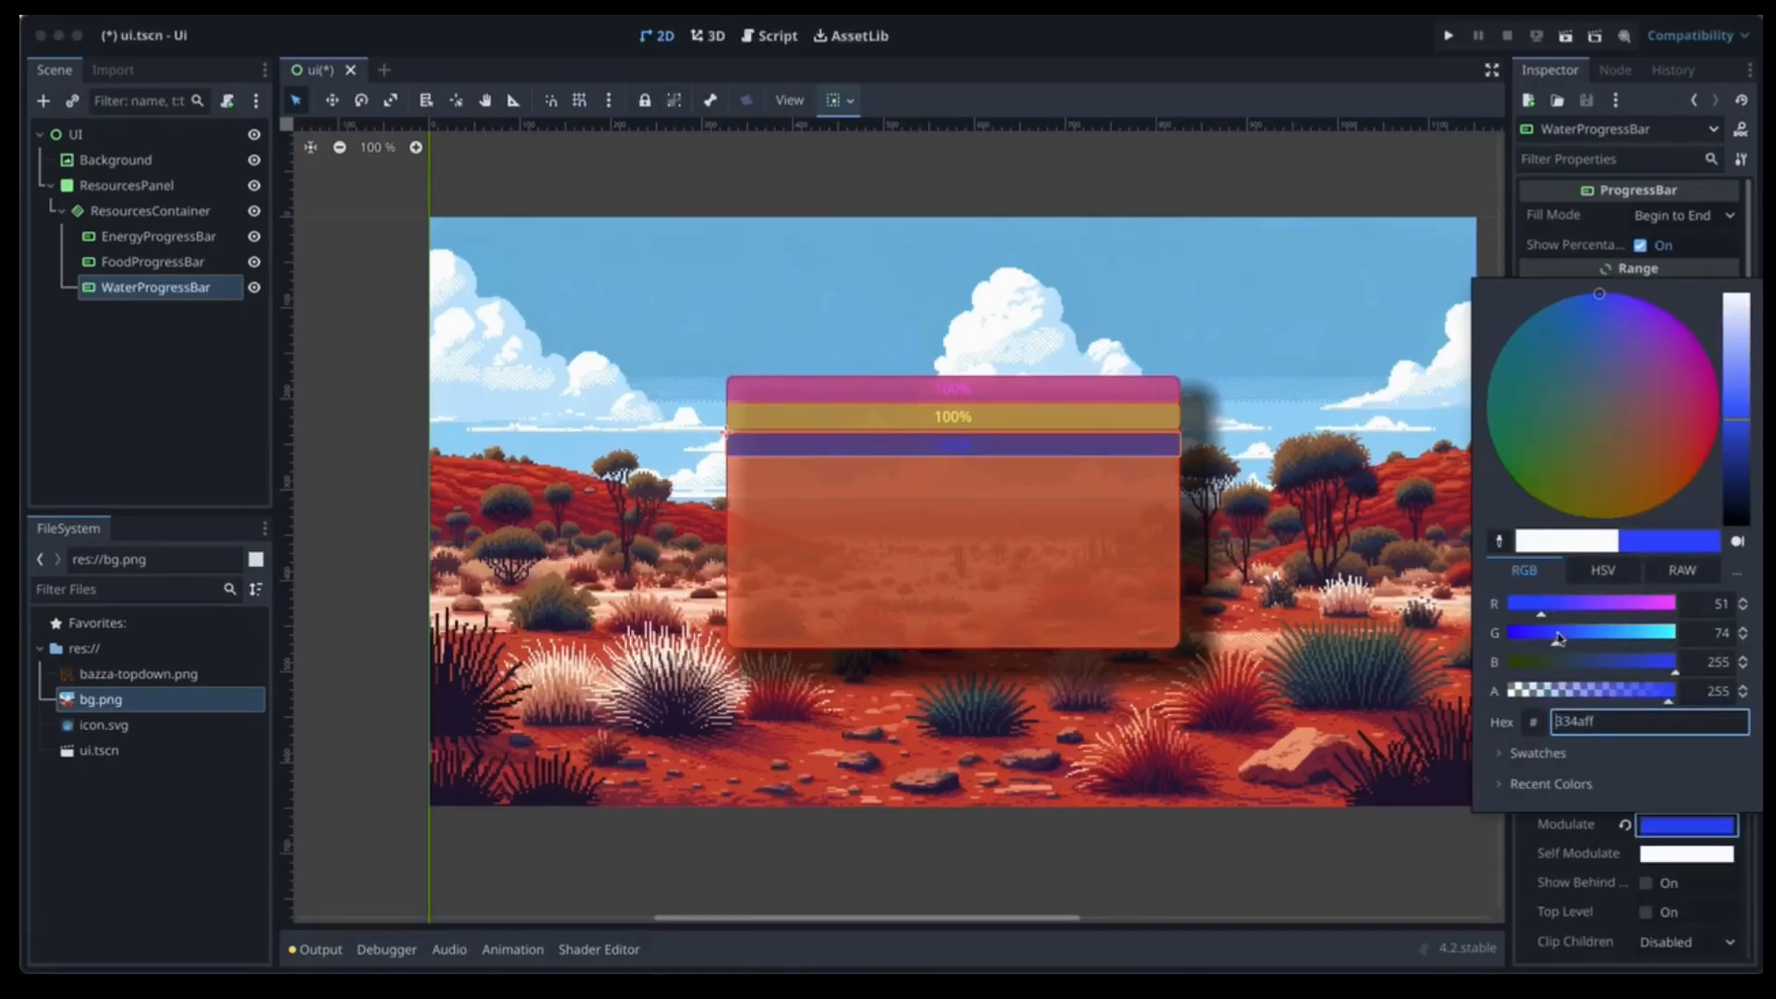
left_click(248, 381)
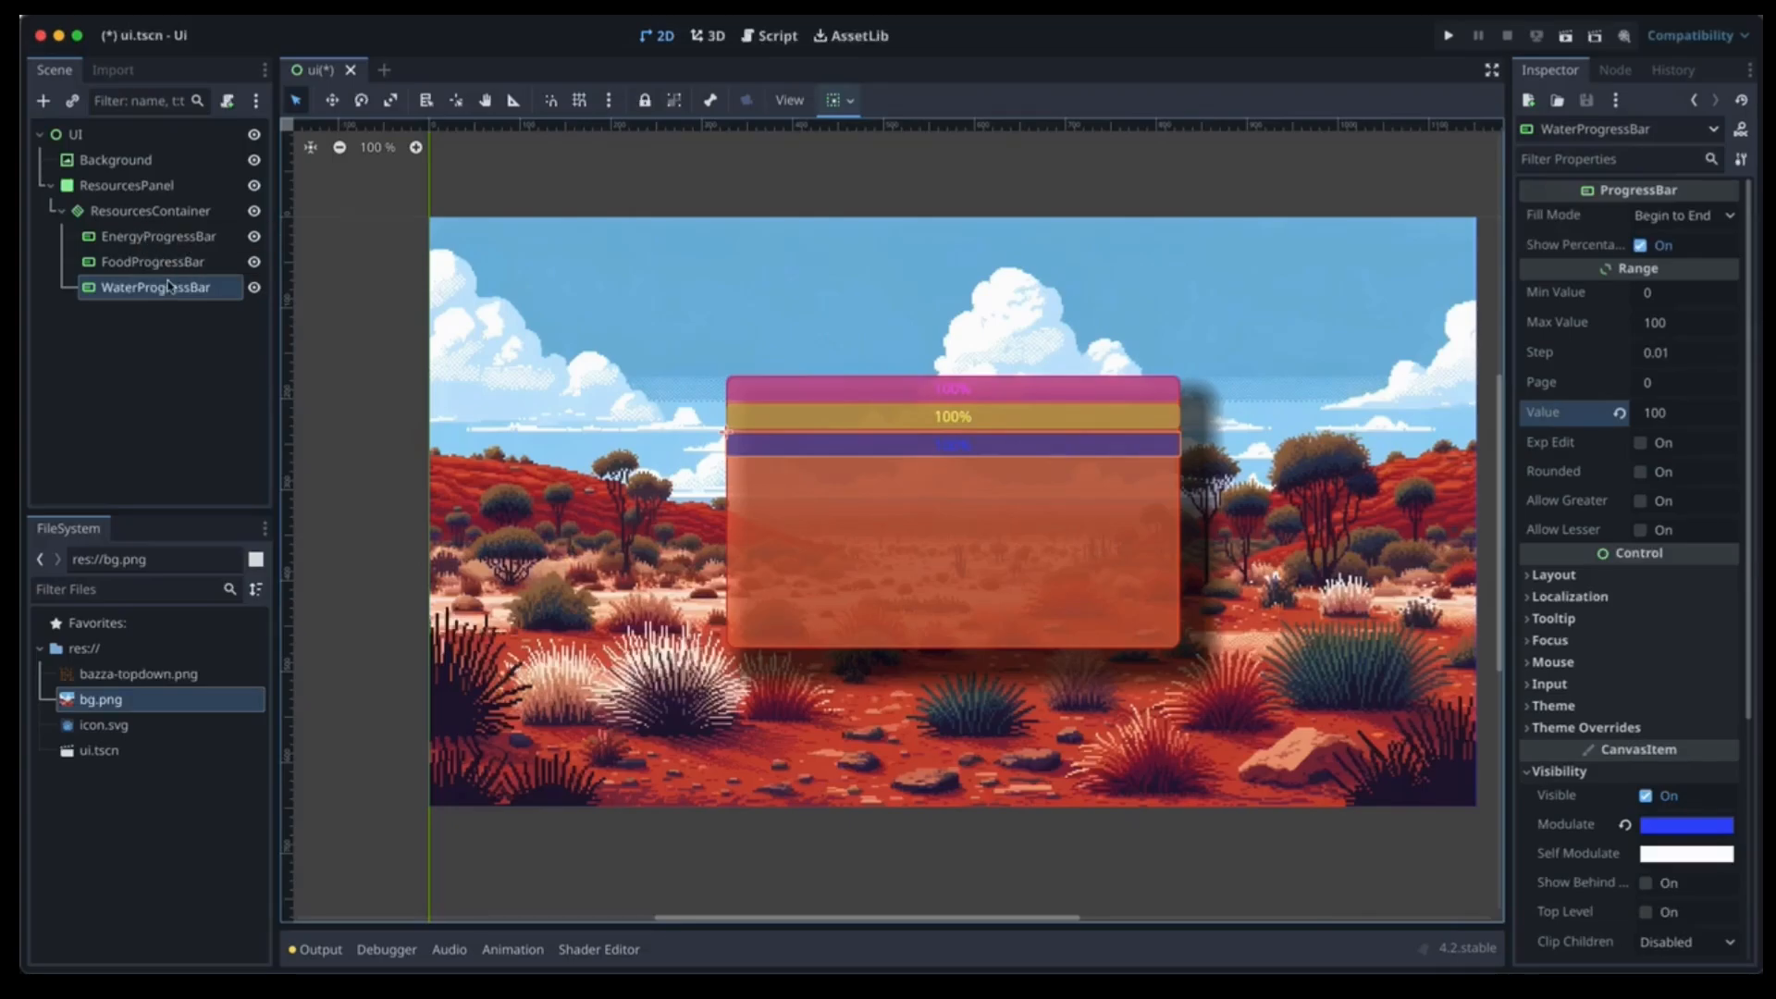
Add a Label child to ResourcesContainer named EnergyLabel.
left_click(141, 212)
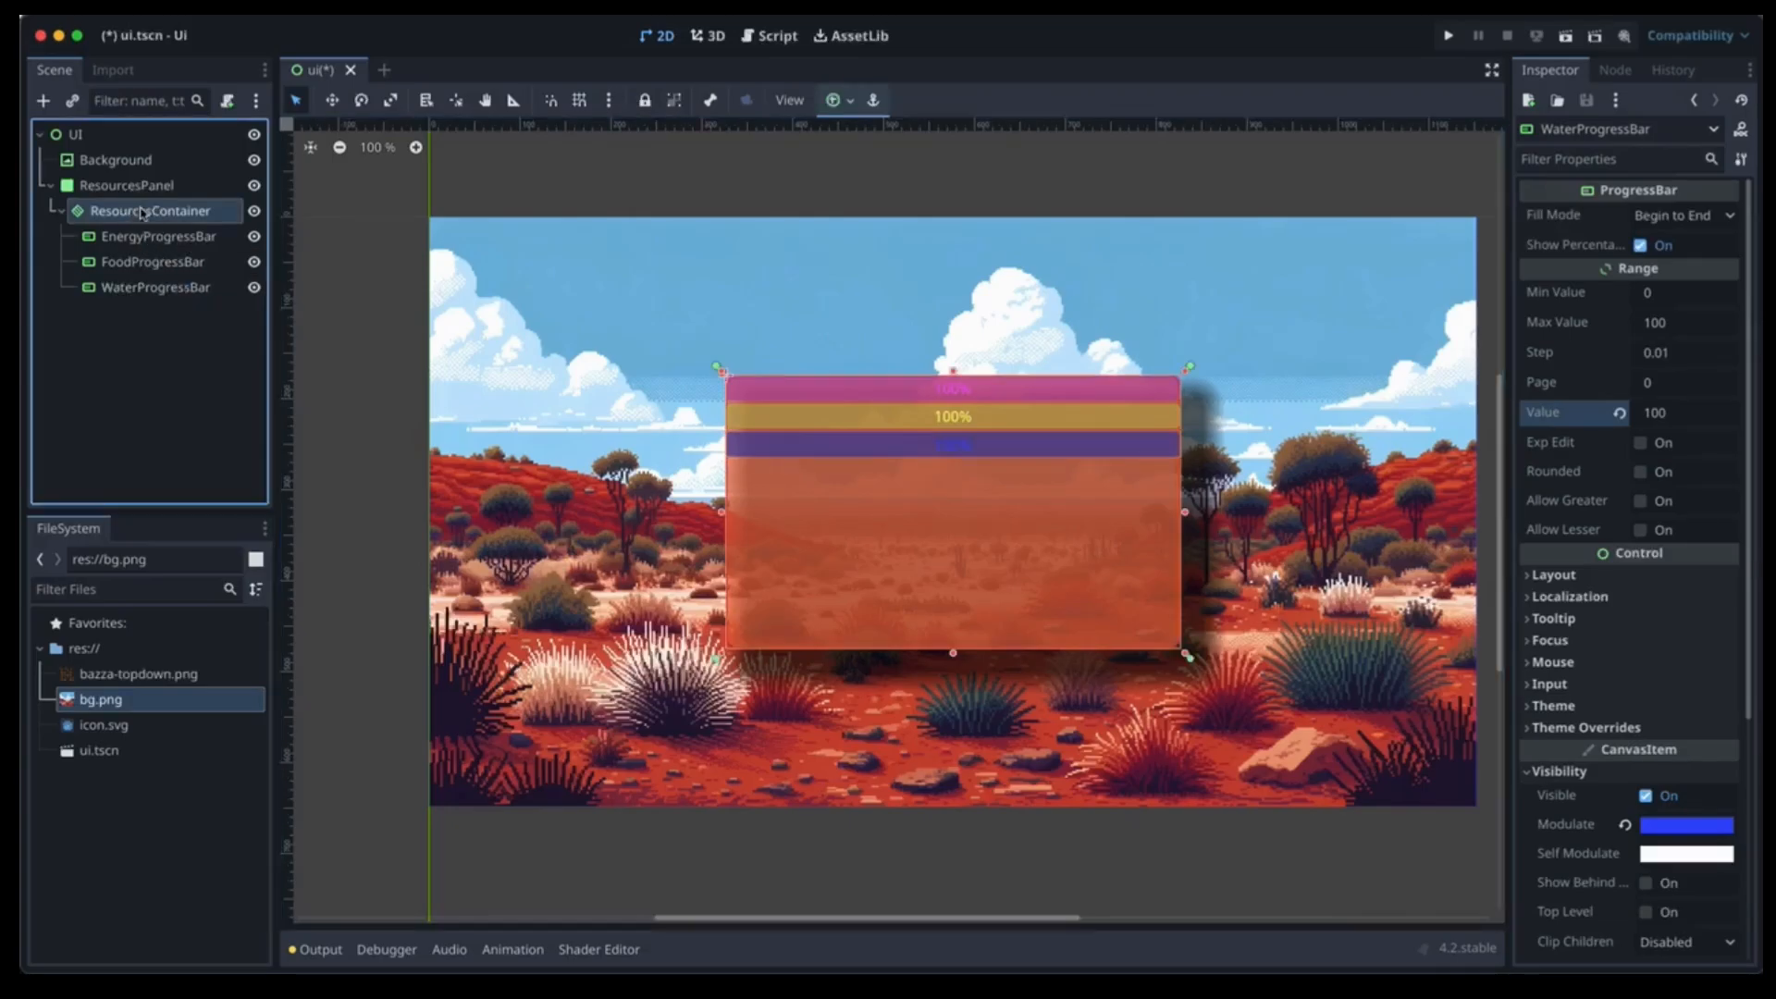
left_click(44, 101)
type("label")
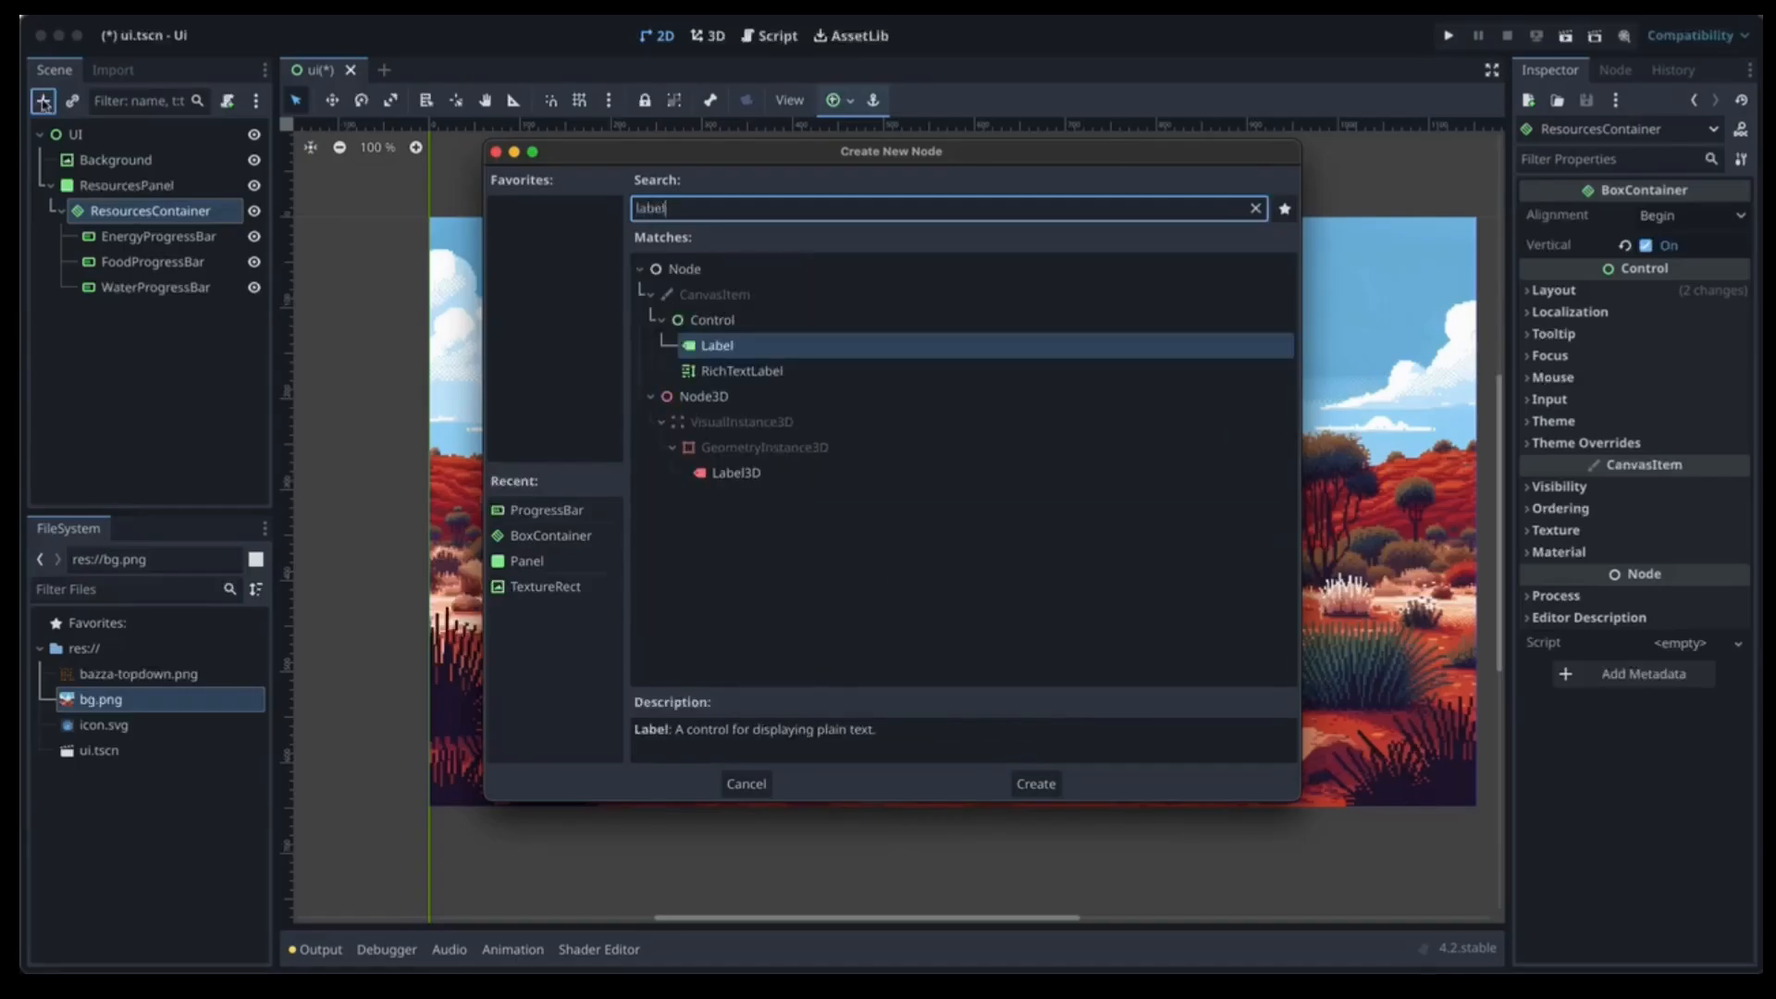
key("Return")
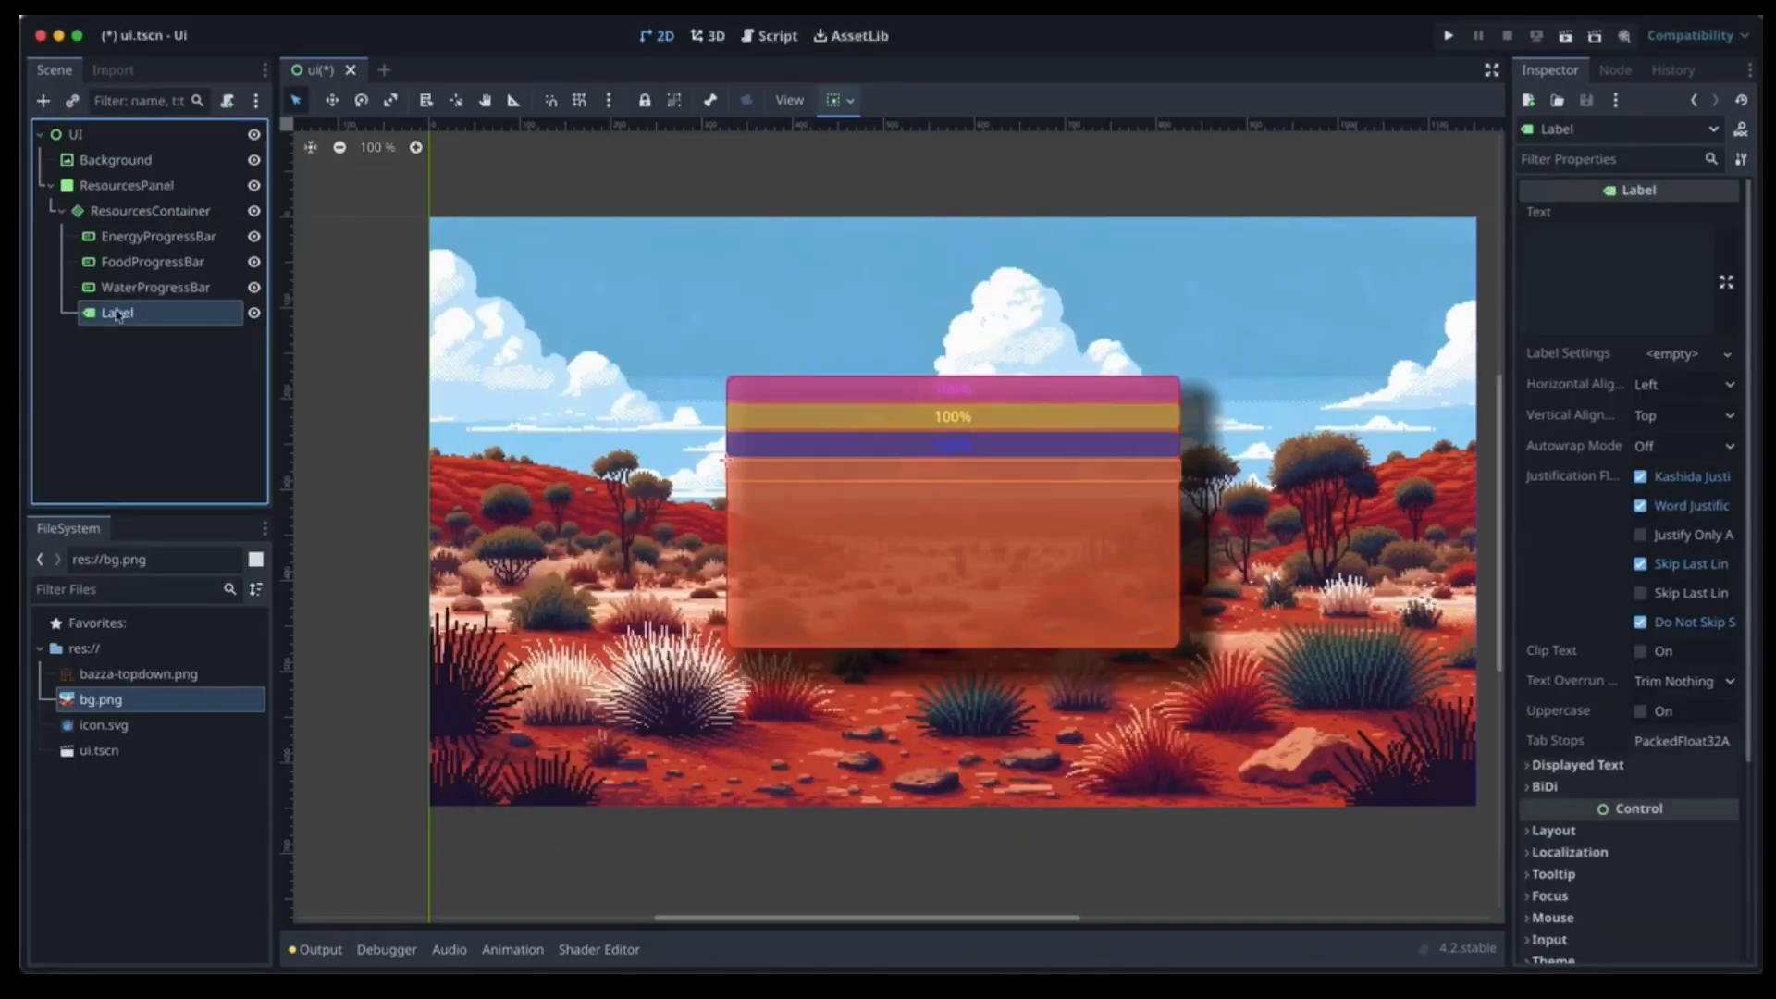
double_click(117, 315)
type("Eri")
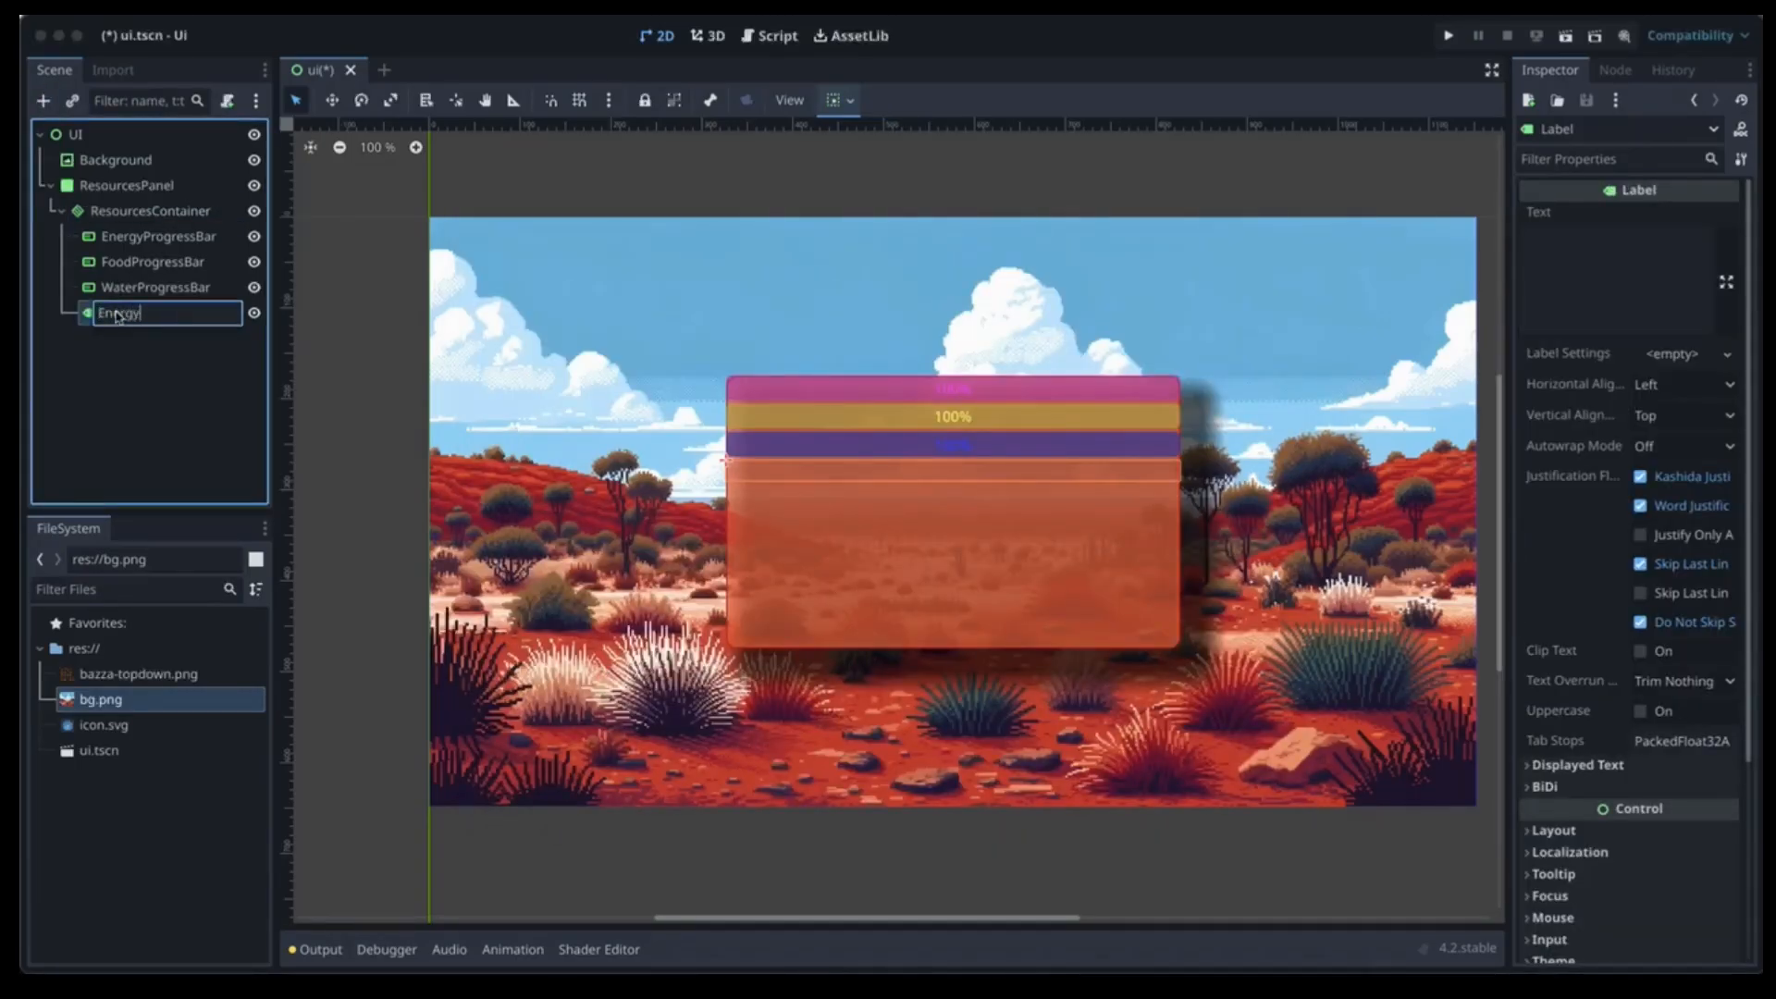
key("Return")
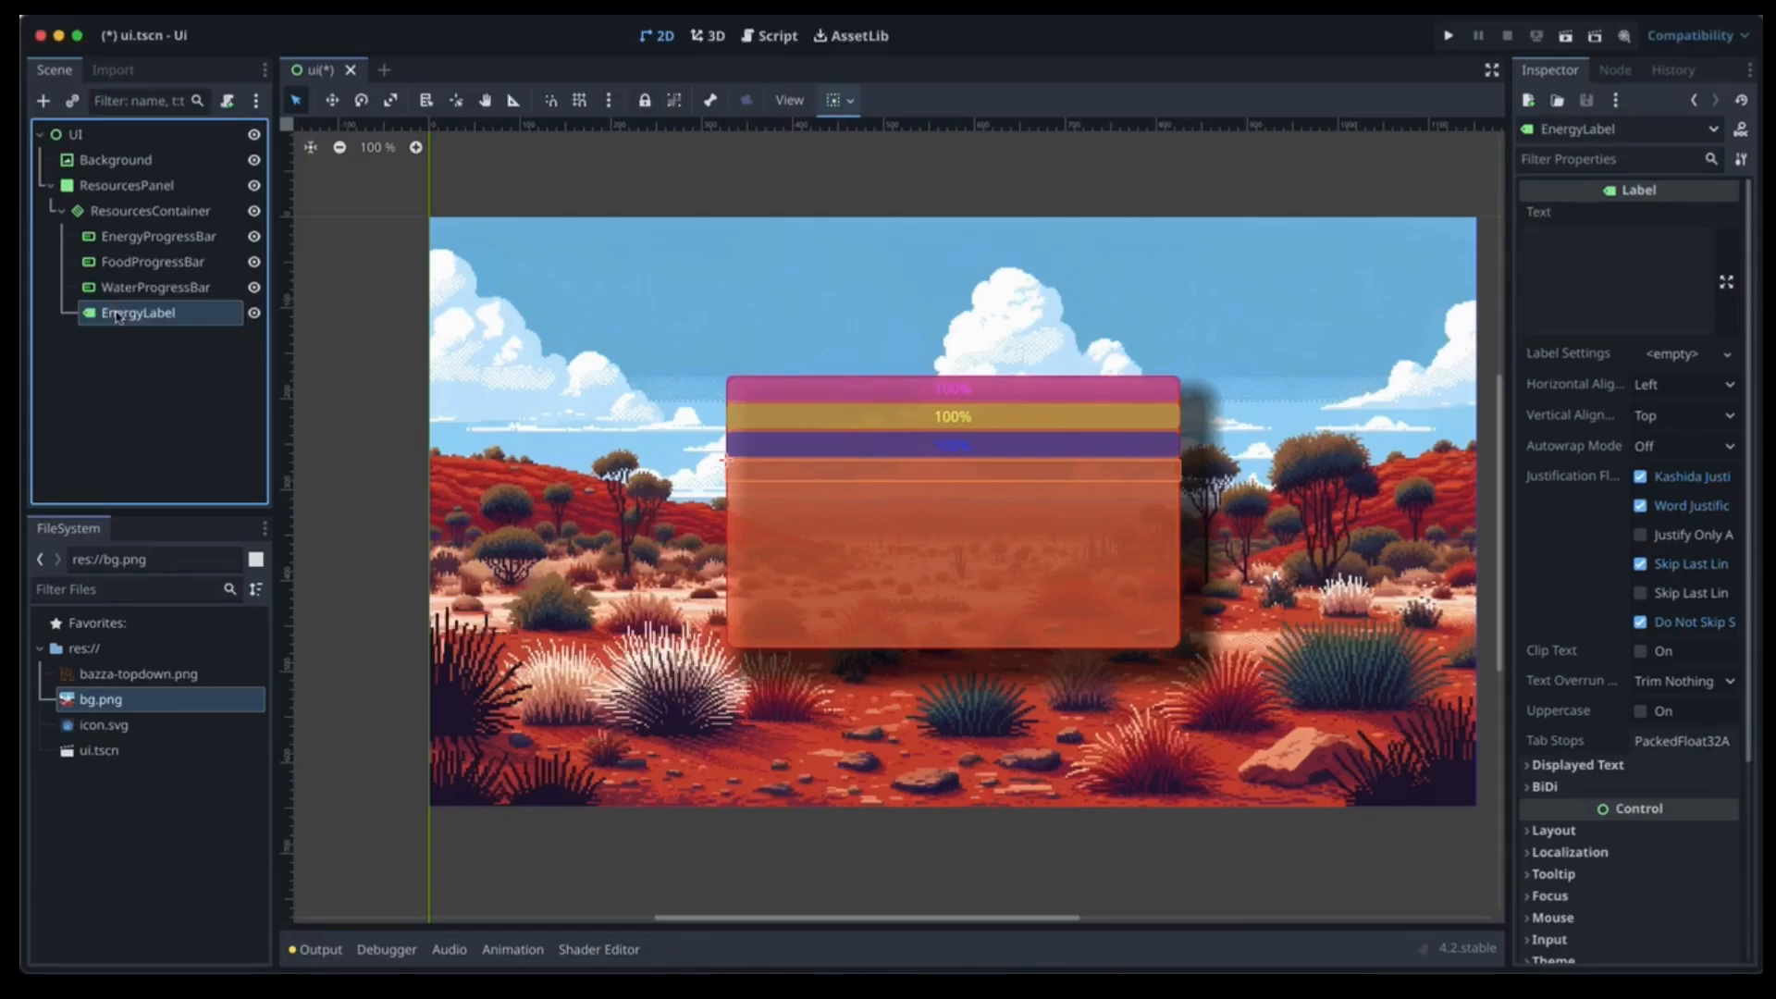
Duplicate EnergyLabel twice and rename the copies FoodLabel and WaterLabel.
key("ctrl+d")
key("ctrl+d")
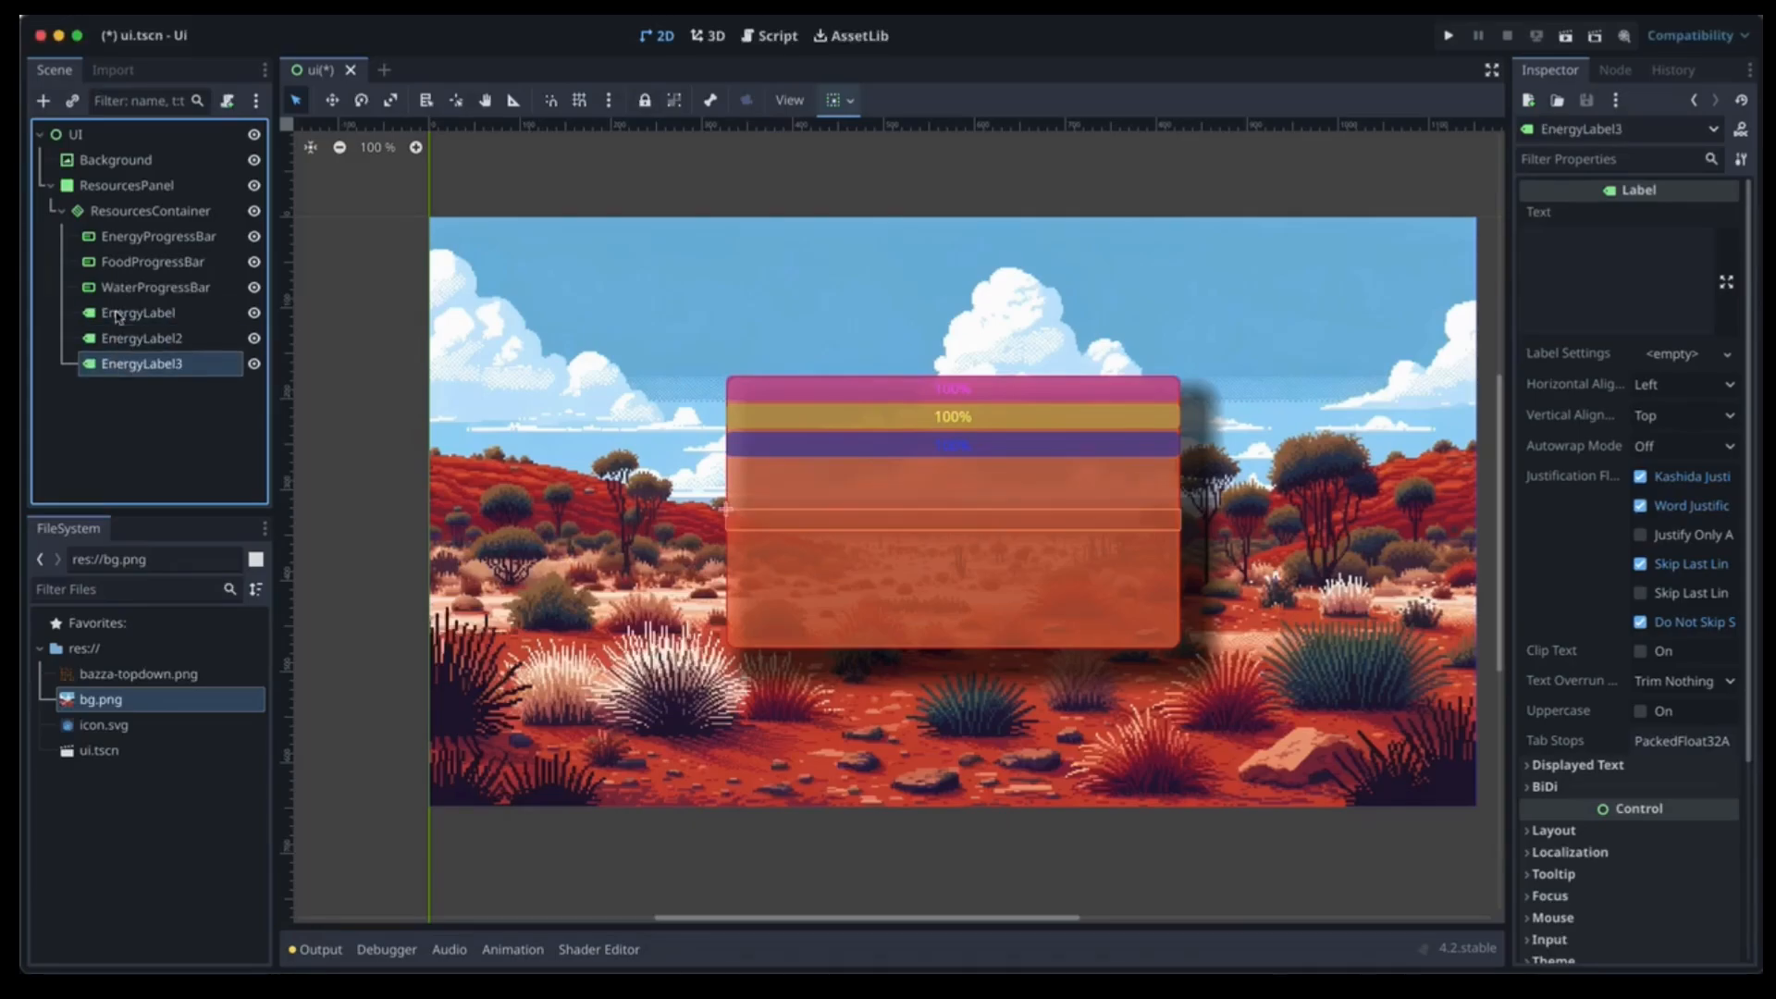
left_click(182, 338)
left_click(183, 339)
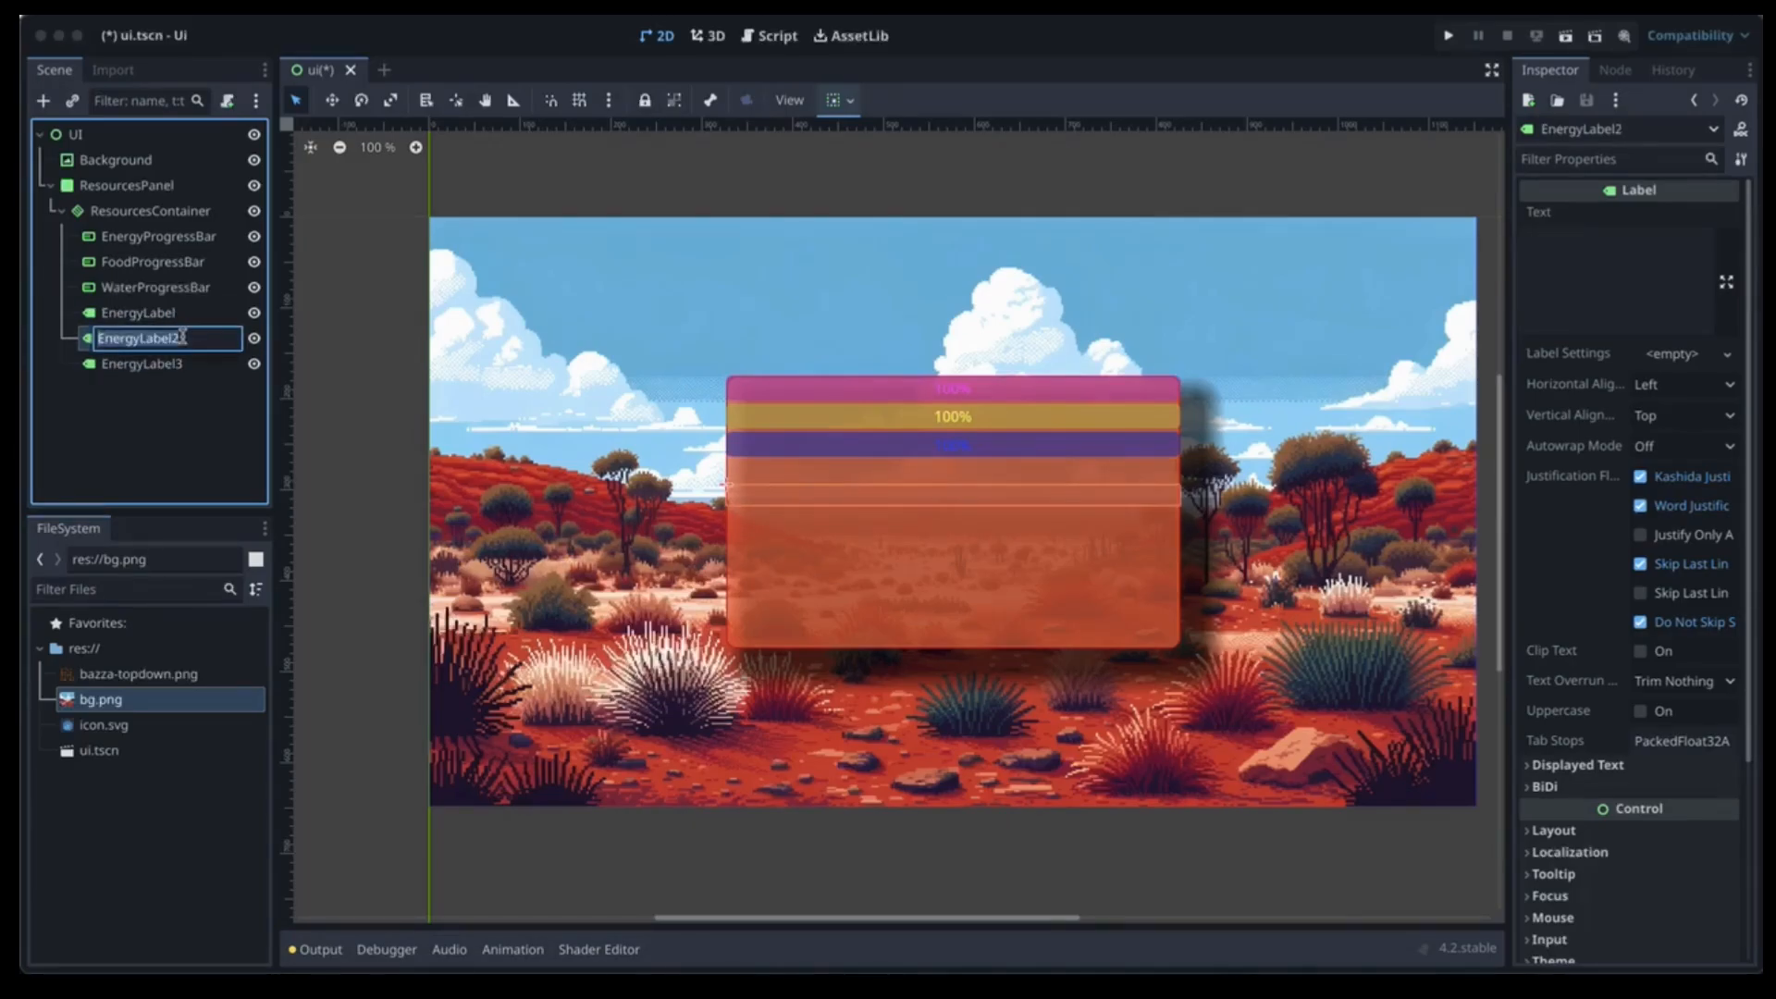
type("FoodLabel")
key("Return")
left_click(171, 366)
left_click(171, 366)
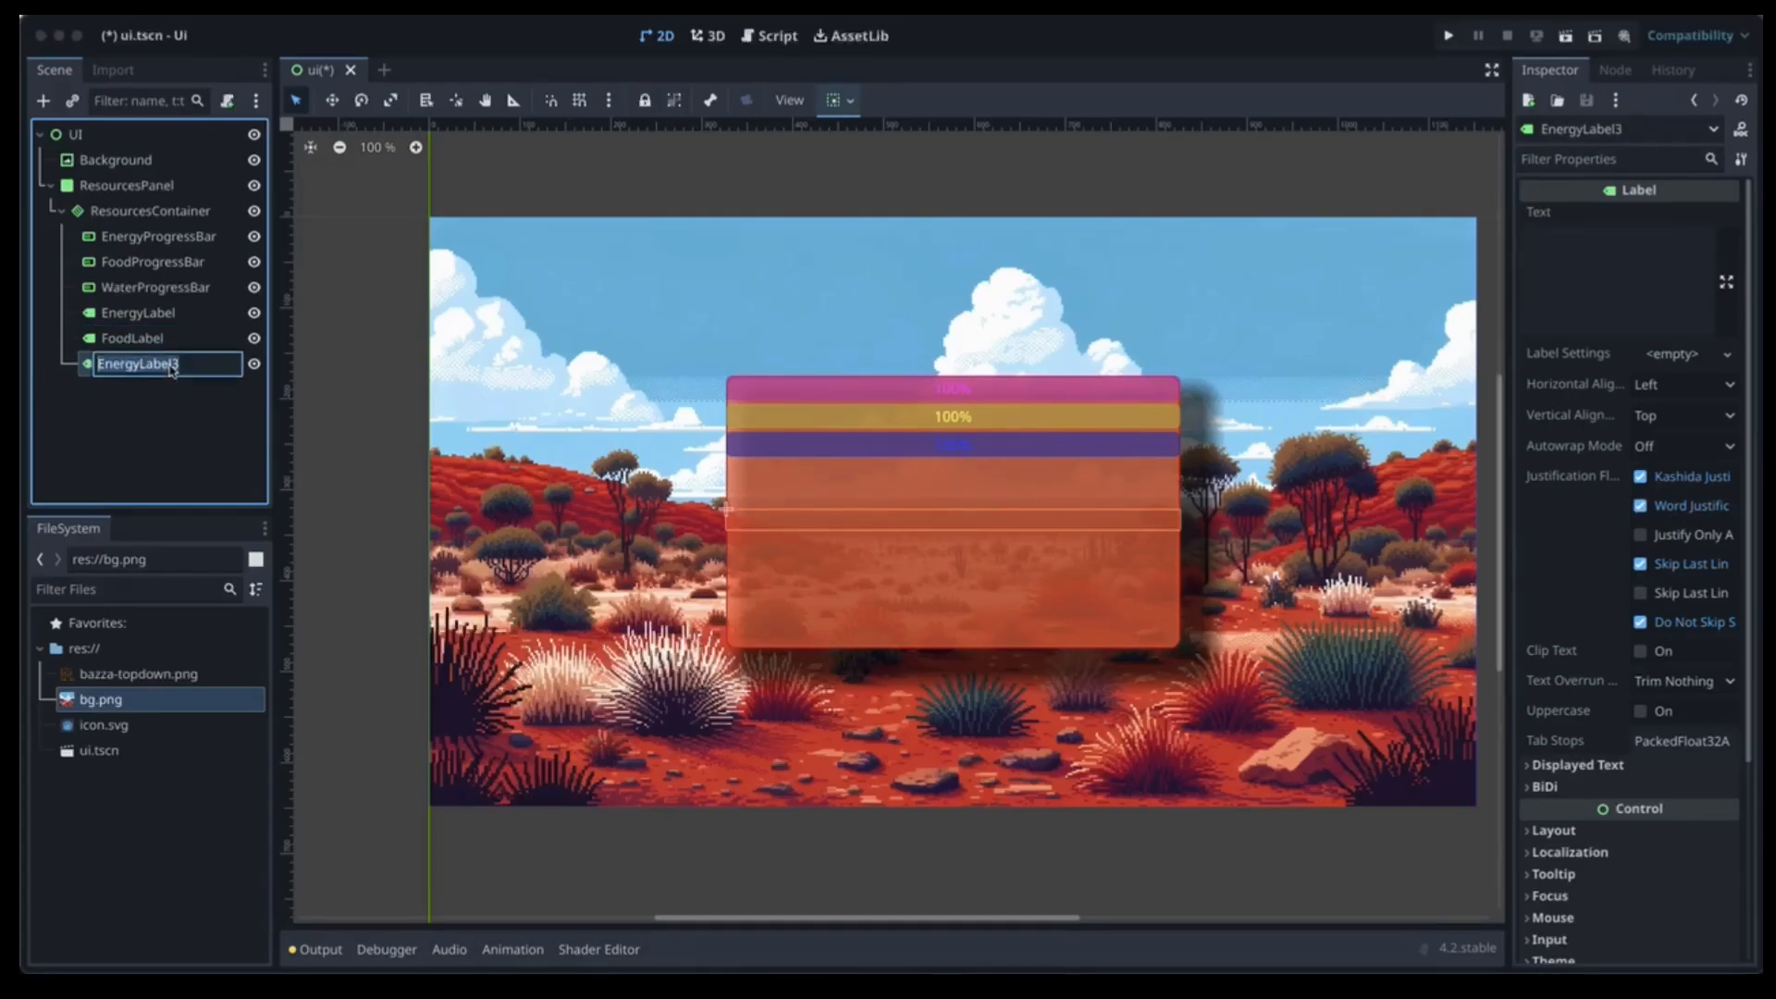
type("WaterLabel")
key("Return")
Move EnergyLabel and FoodLabel directly below their matching progress bars.
left_click_drag(120, 314, 111, 261)
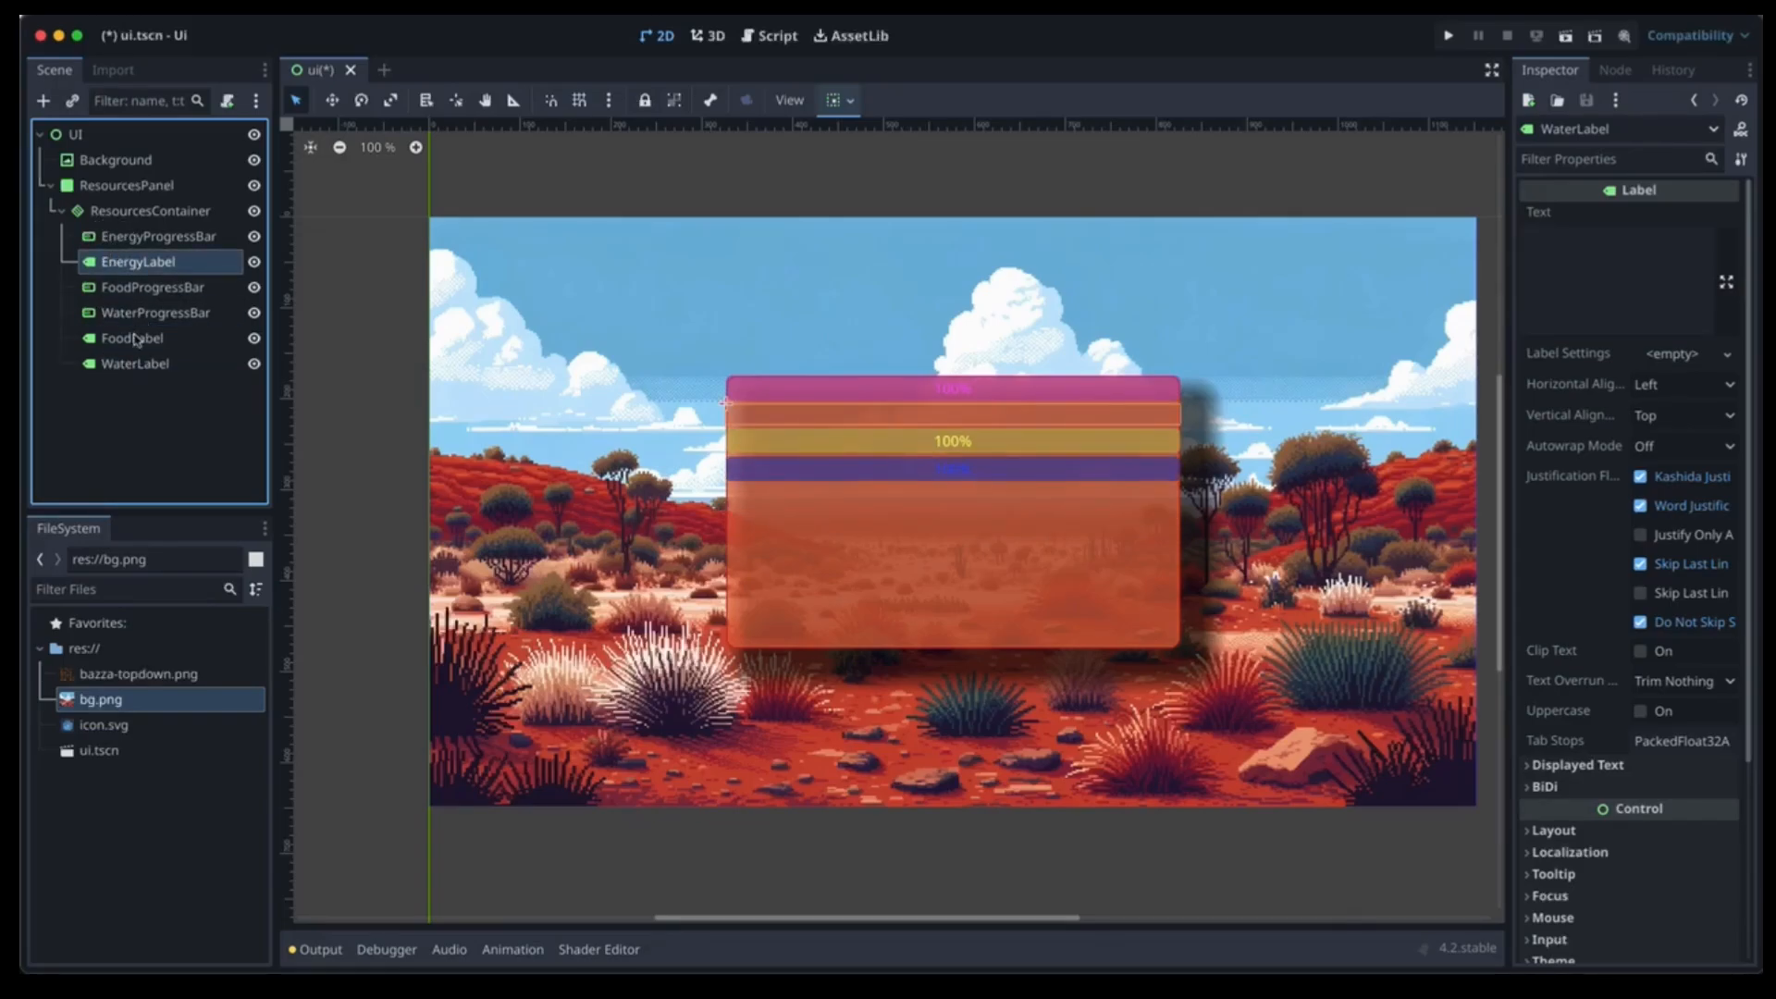
left_click_drag(138, 338, 133, 308)
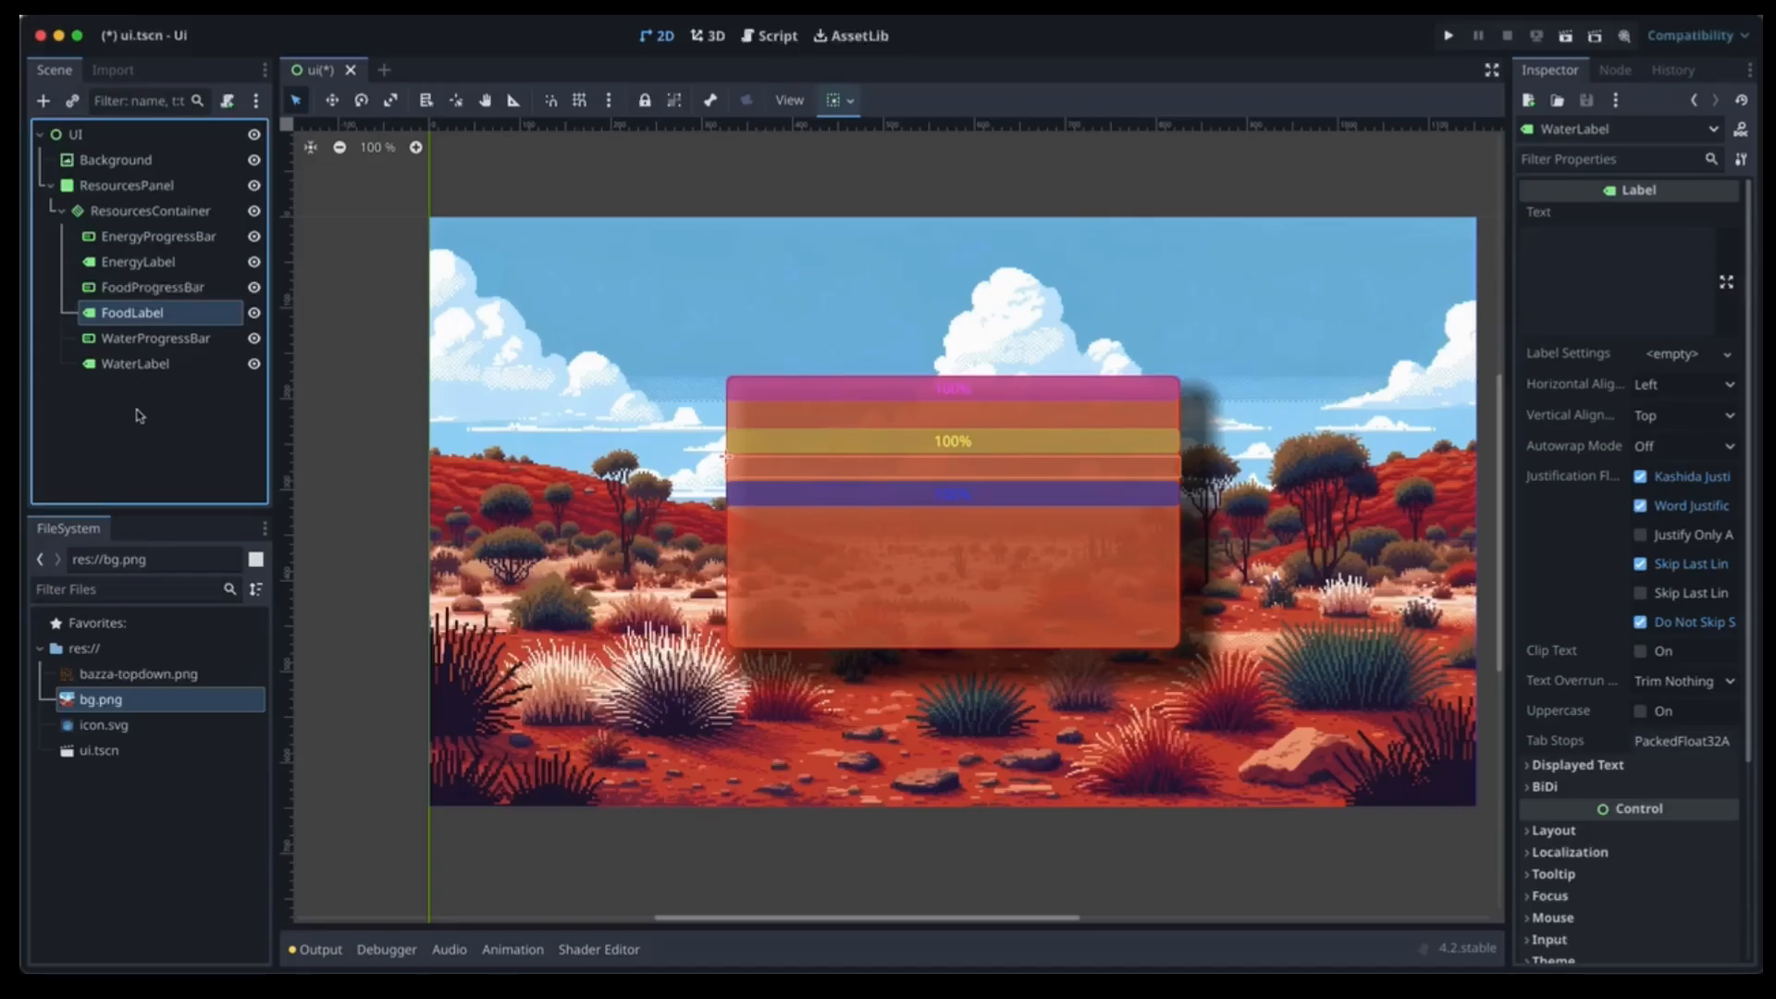
left_click(105, 265)
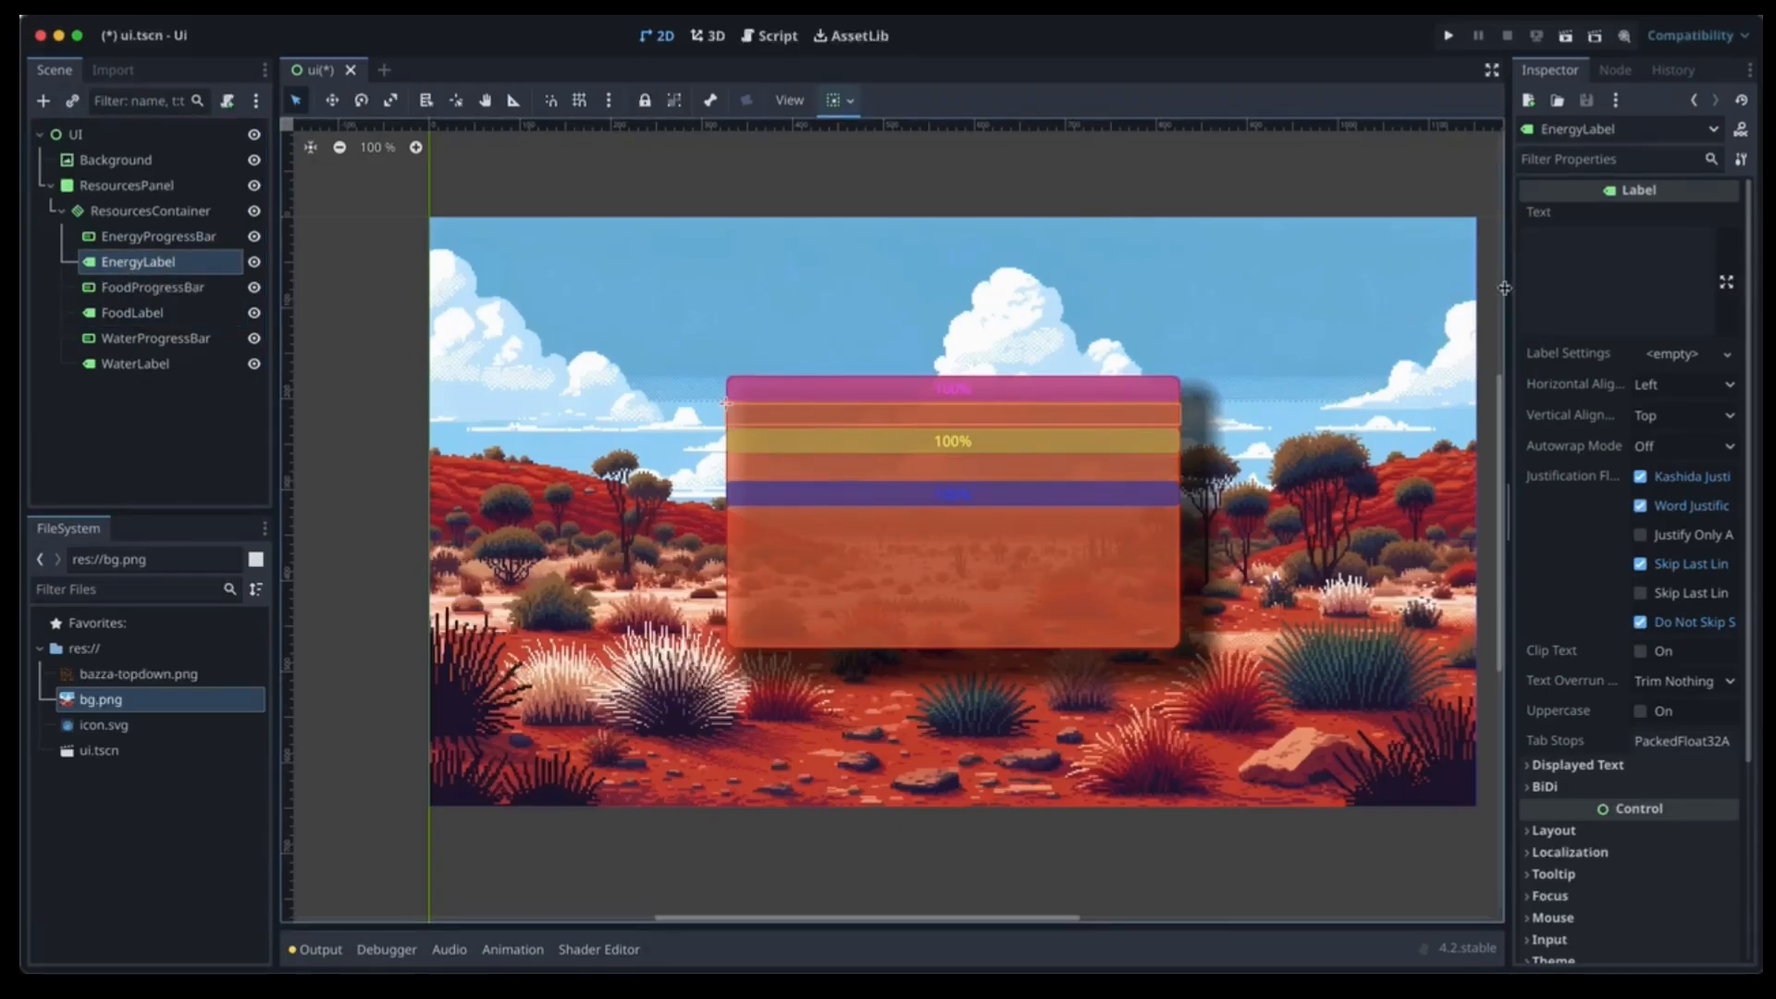
Set the three labels' Text to Energy, Food and Water.
left_click(1578, 248)
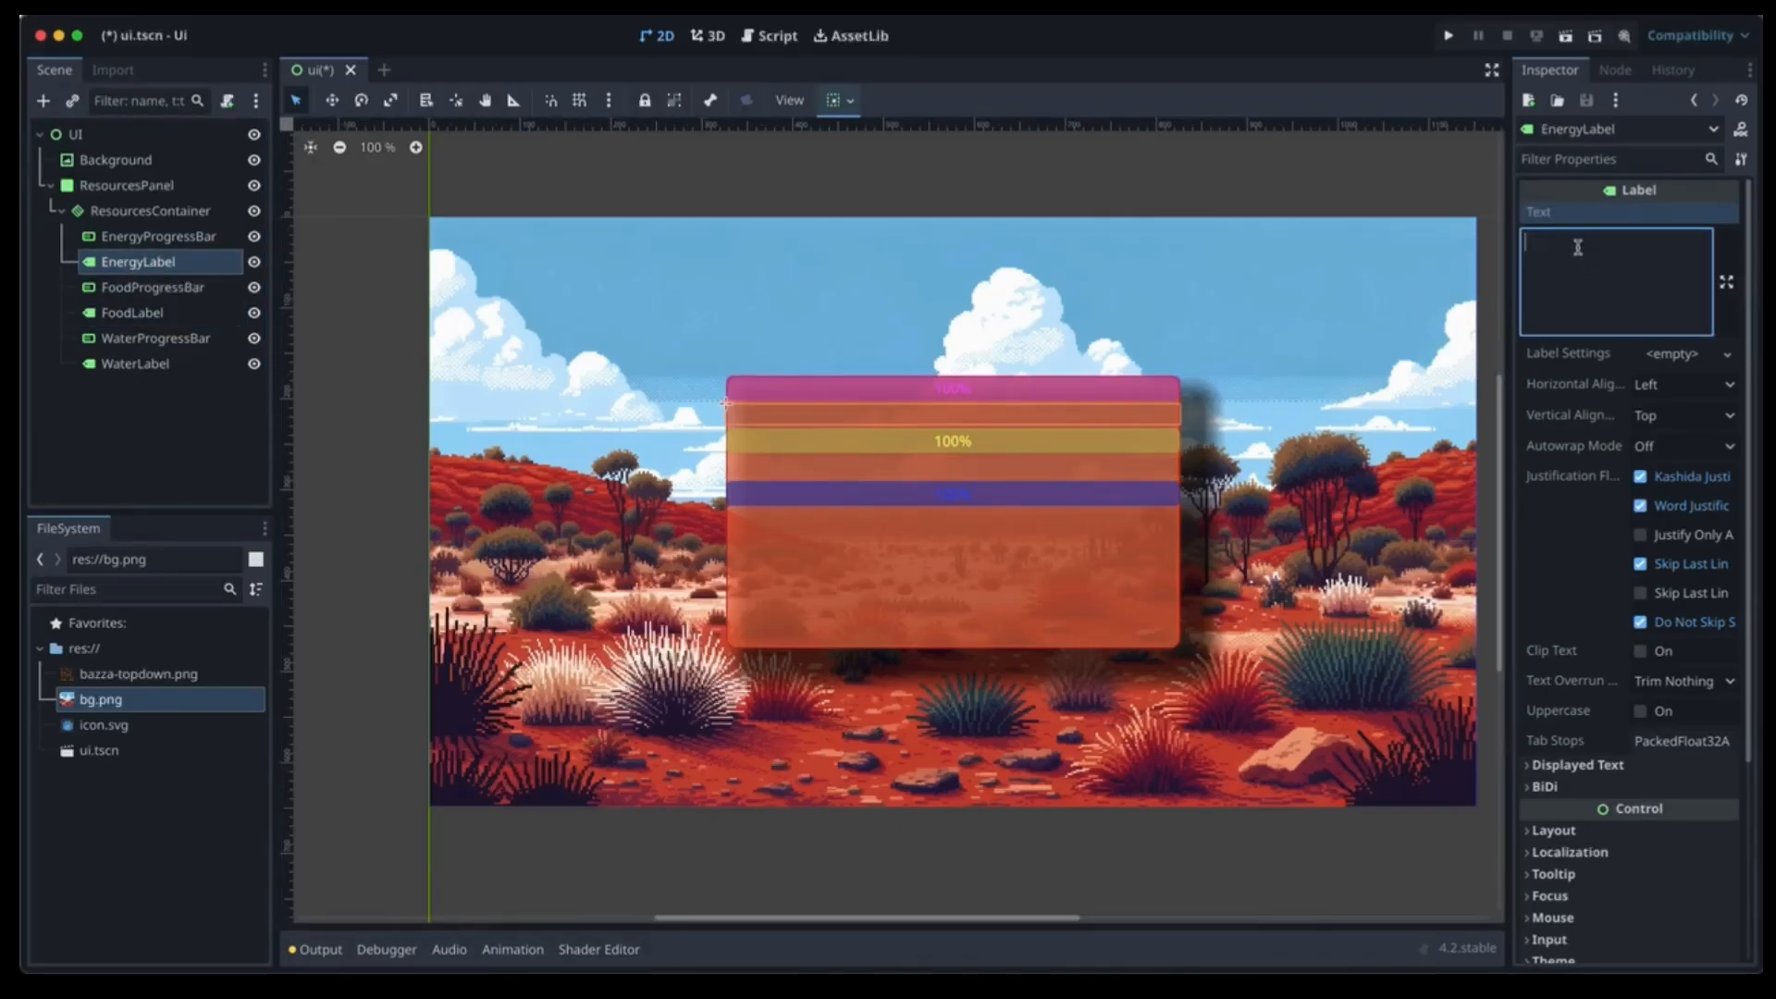
type("Energy")
left_click(188, 313)
left_click(1608, 287)
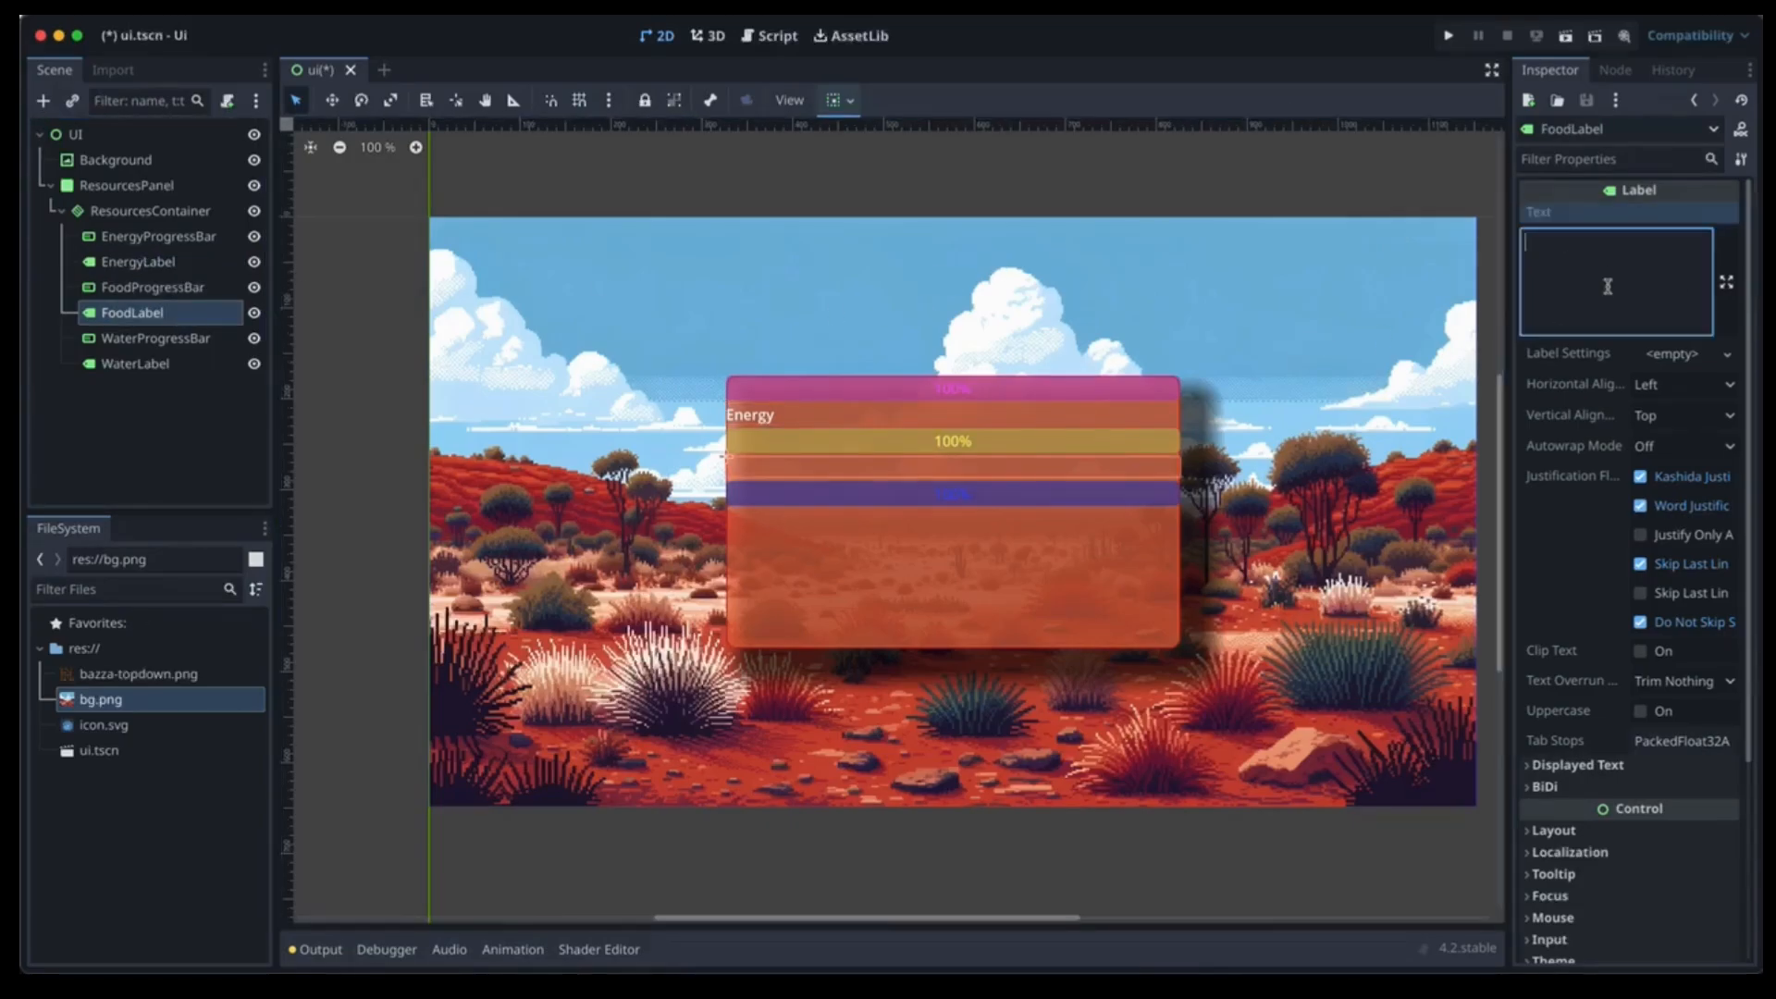
type("Food")
left_click(185, 364)
left_click(1603, 257)
type("W")
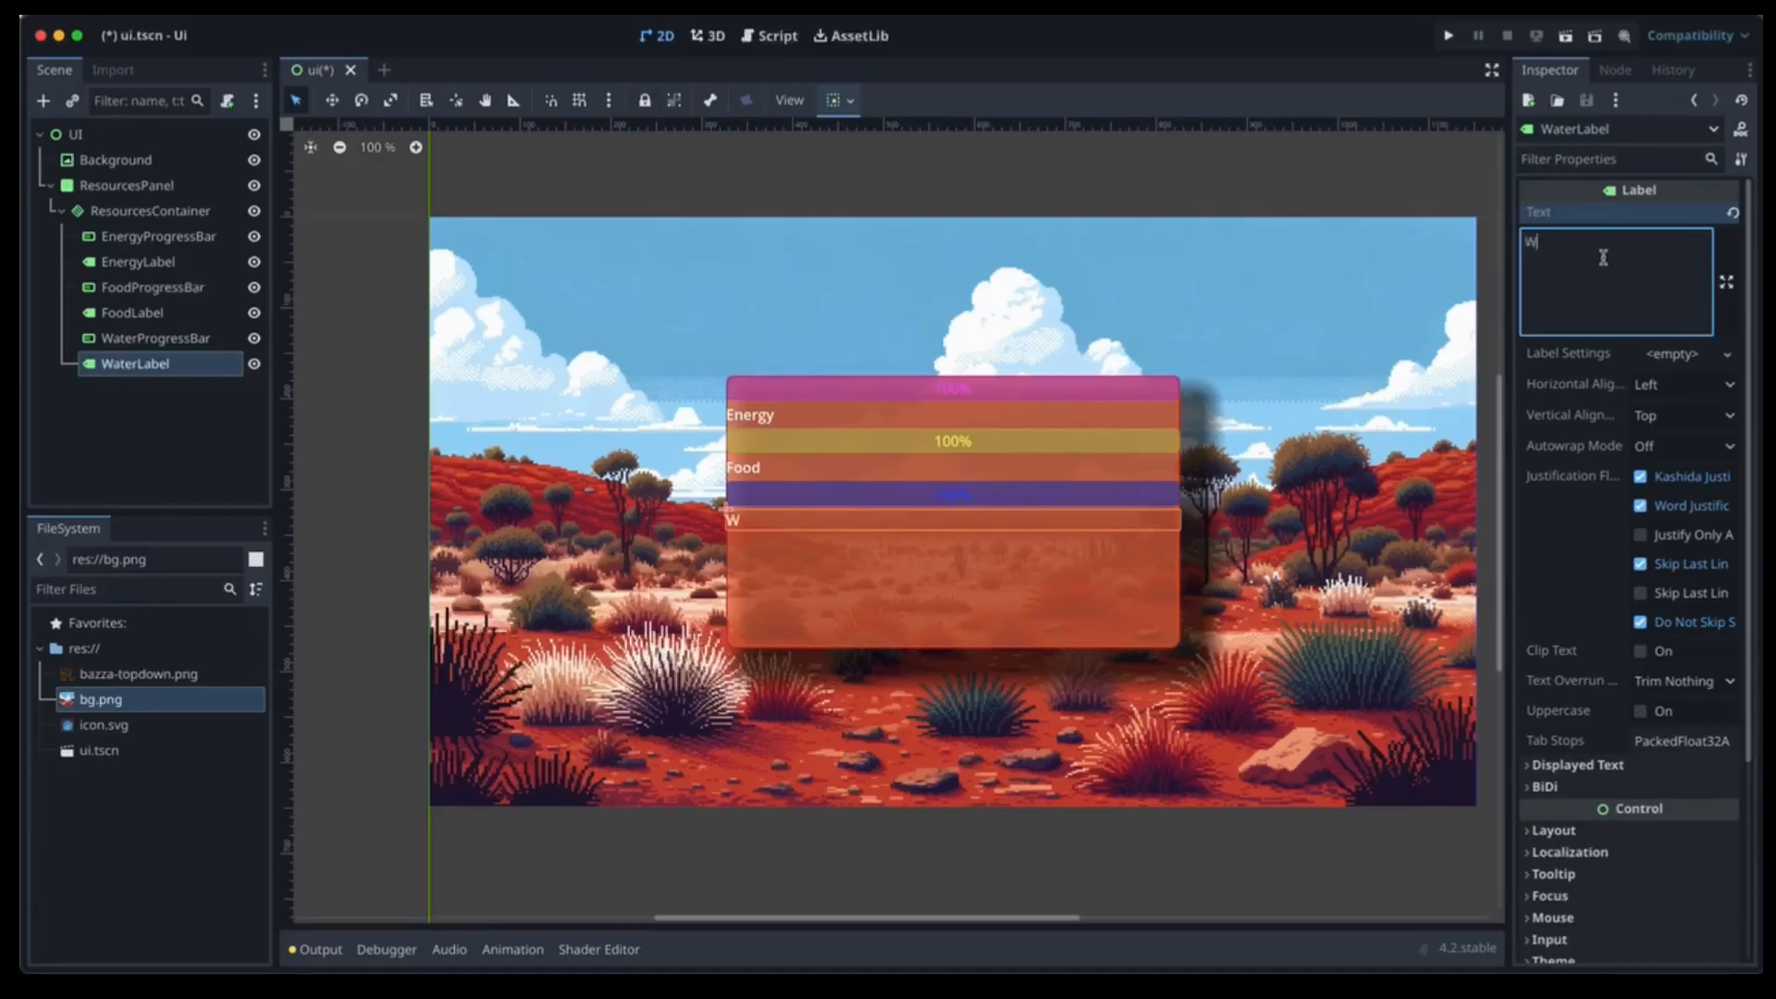
type("ater")
Set Horizontal Alignment to Center for the Water, Food and Energy labels.
left_click(1676, 383)
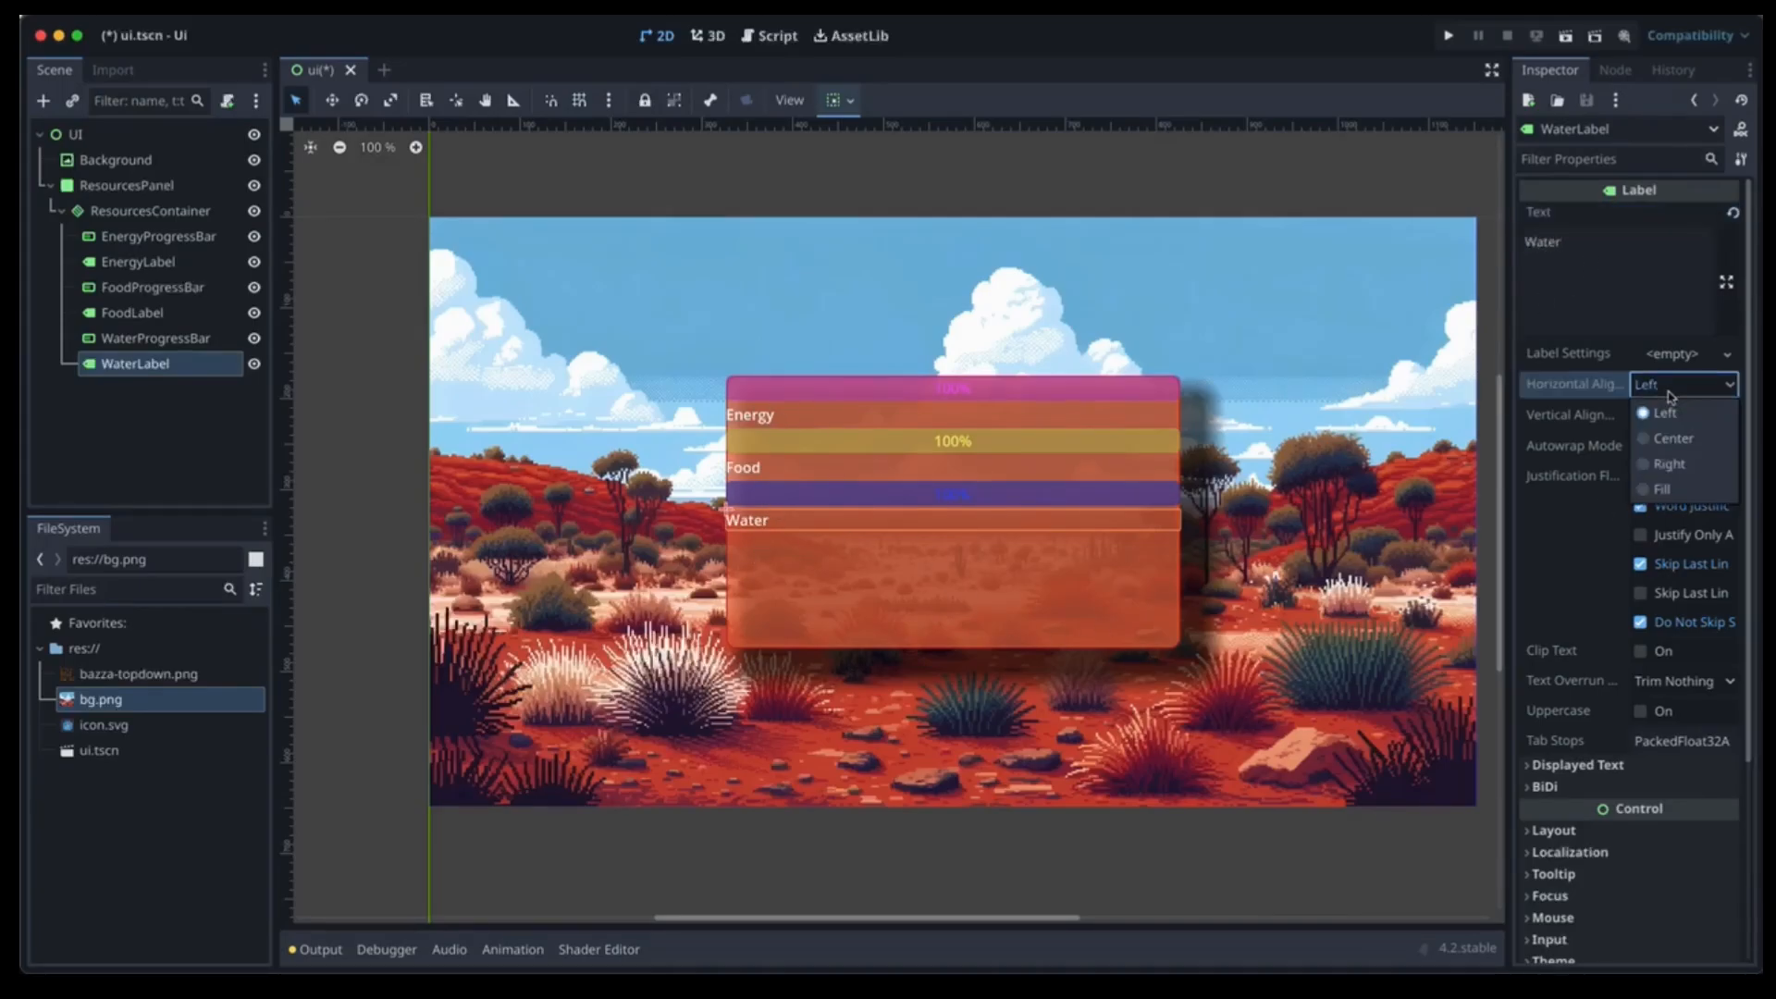
left_click(1665, 436)
left_click(103, 297)
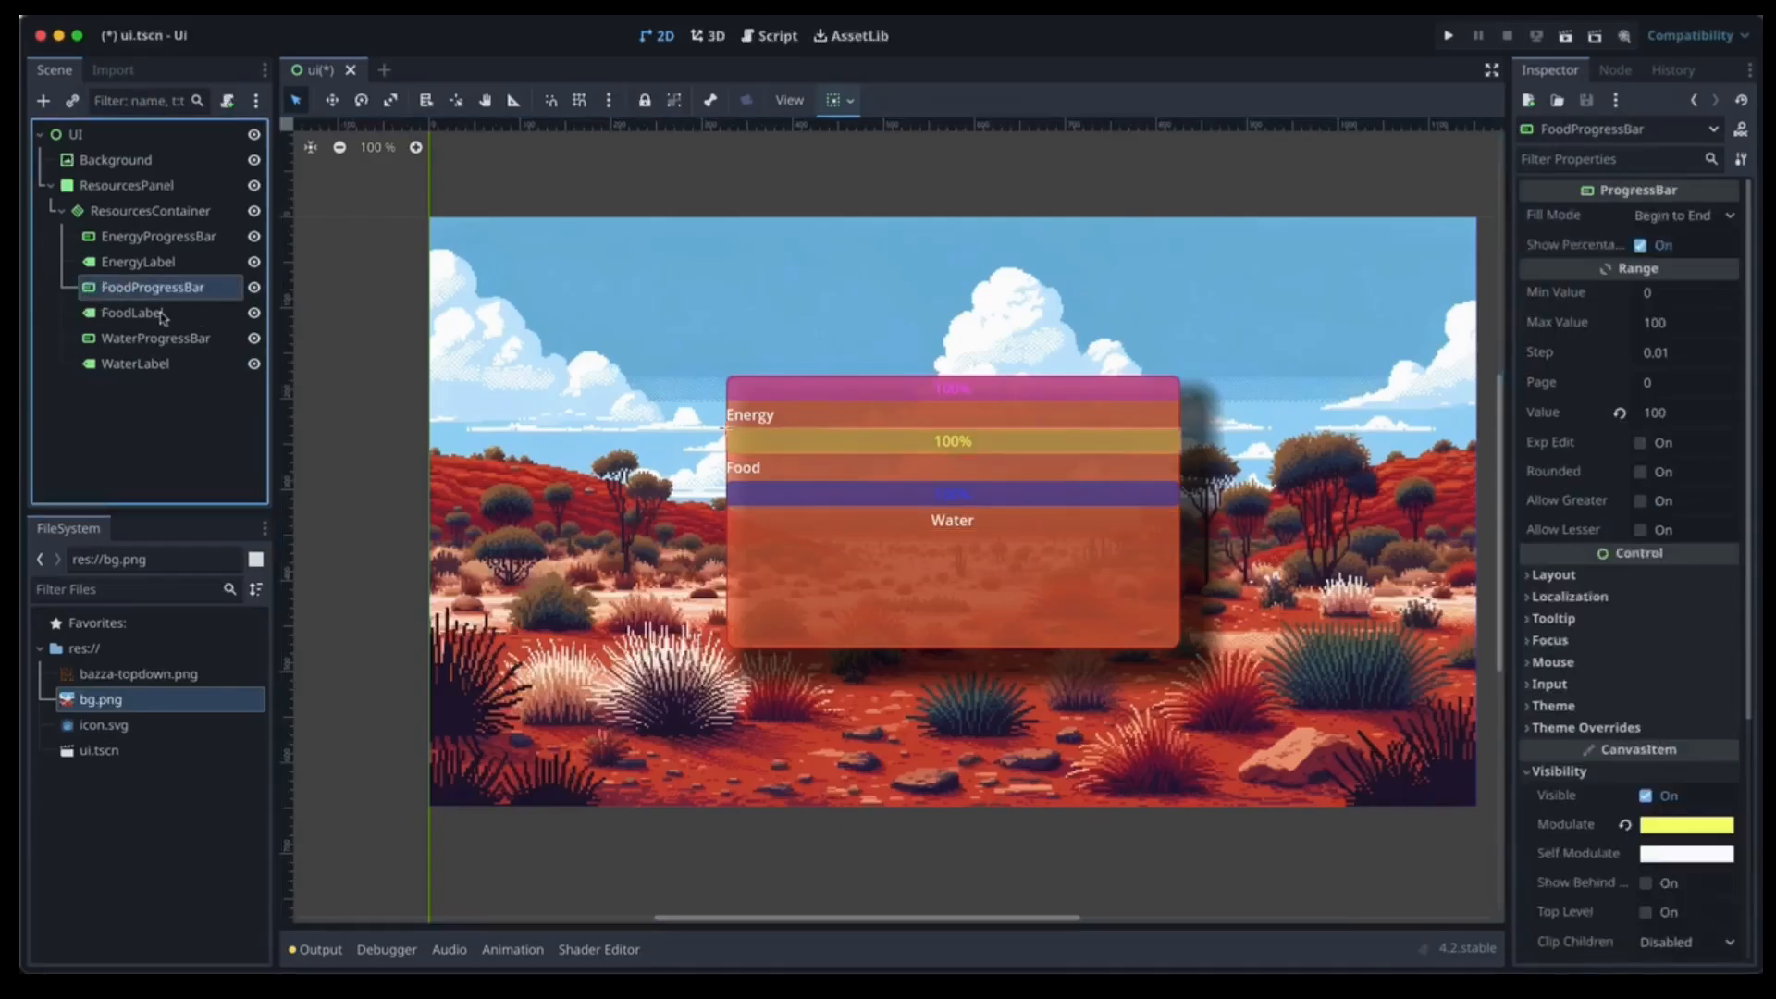
left_click(148, 314)
left_click(1672, 353)
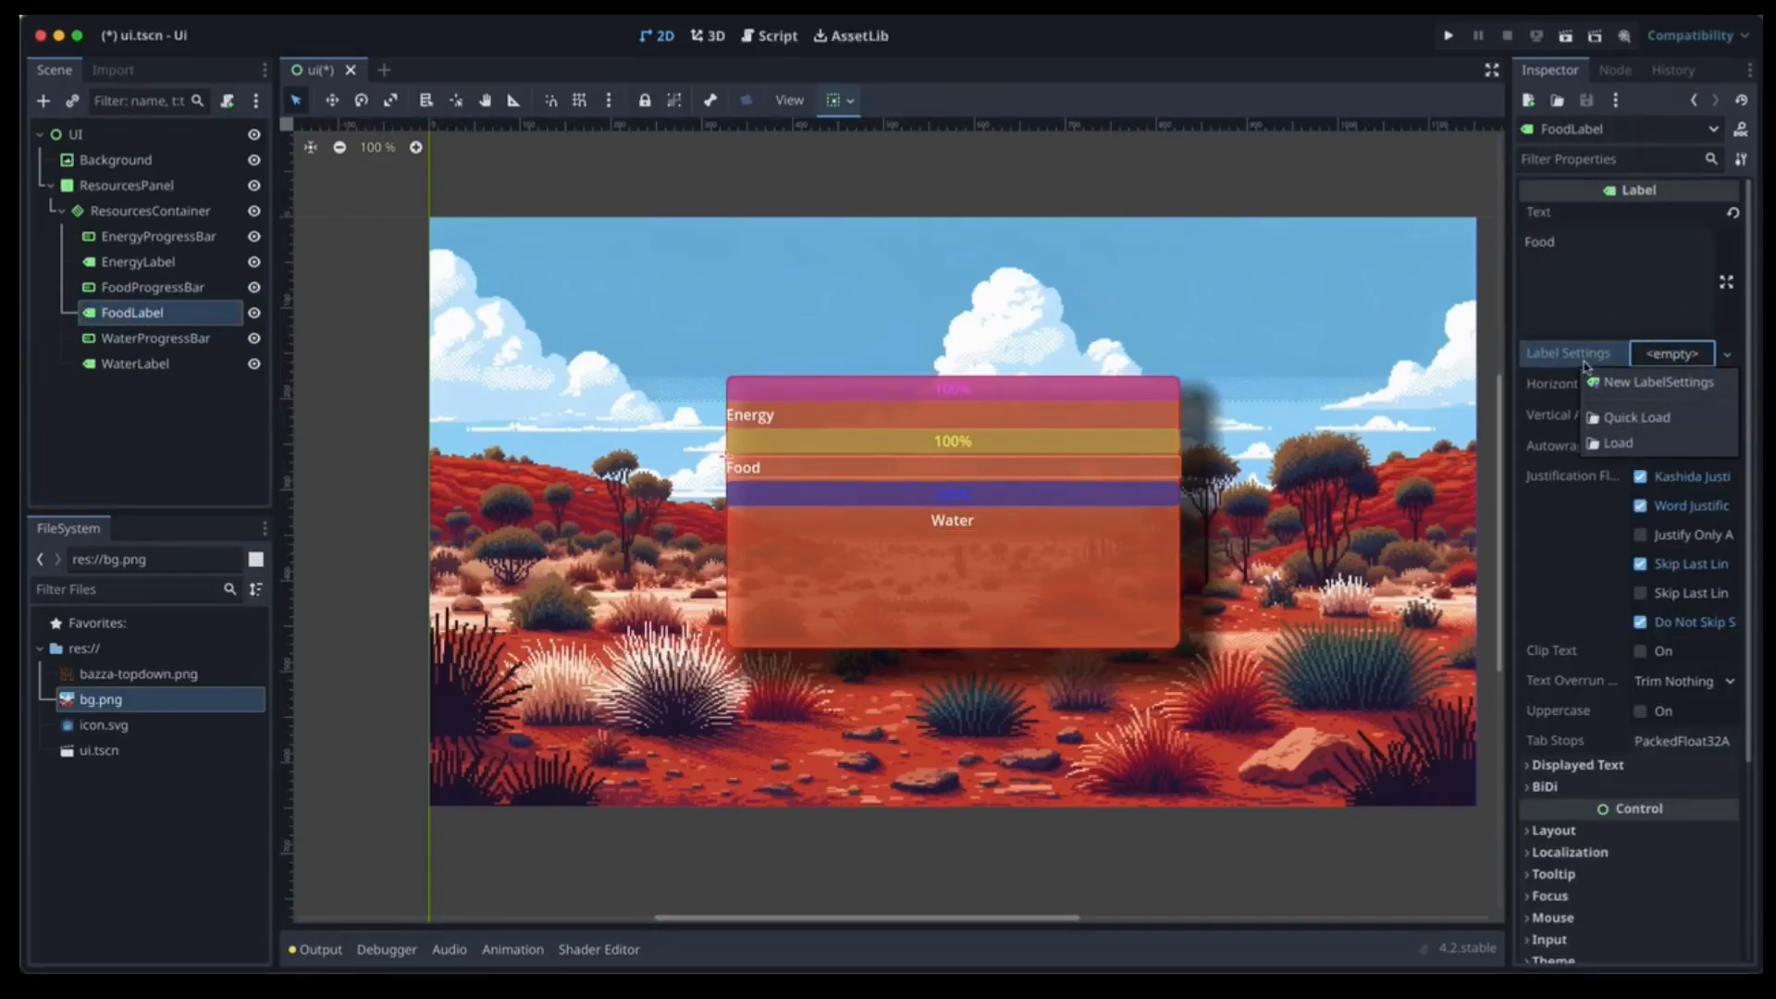
left_click(1566, 403)
left_click(1670, 384)
left_click(1670, 436)
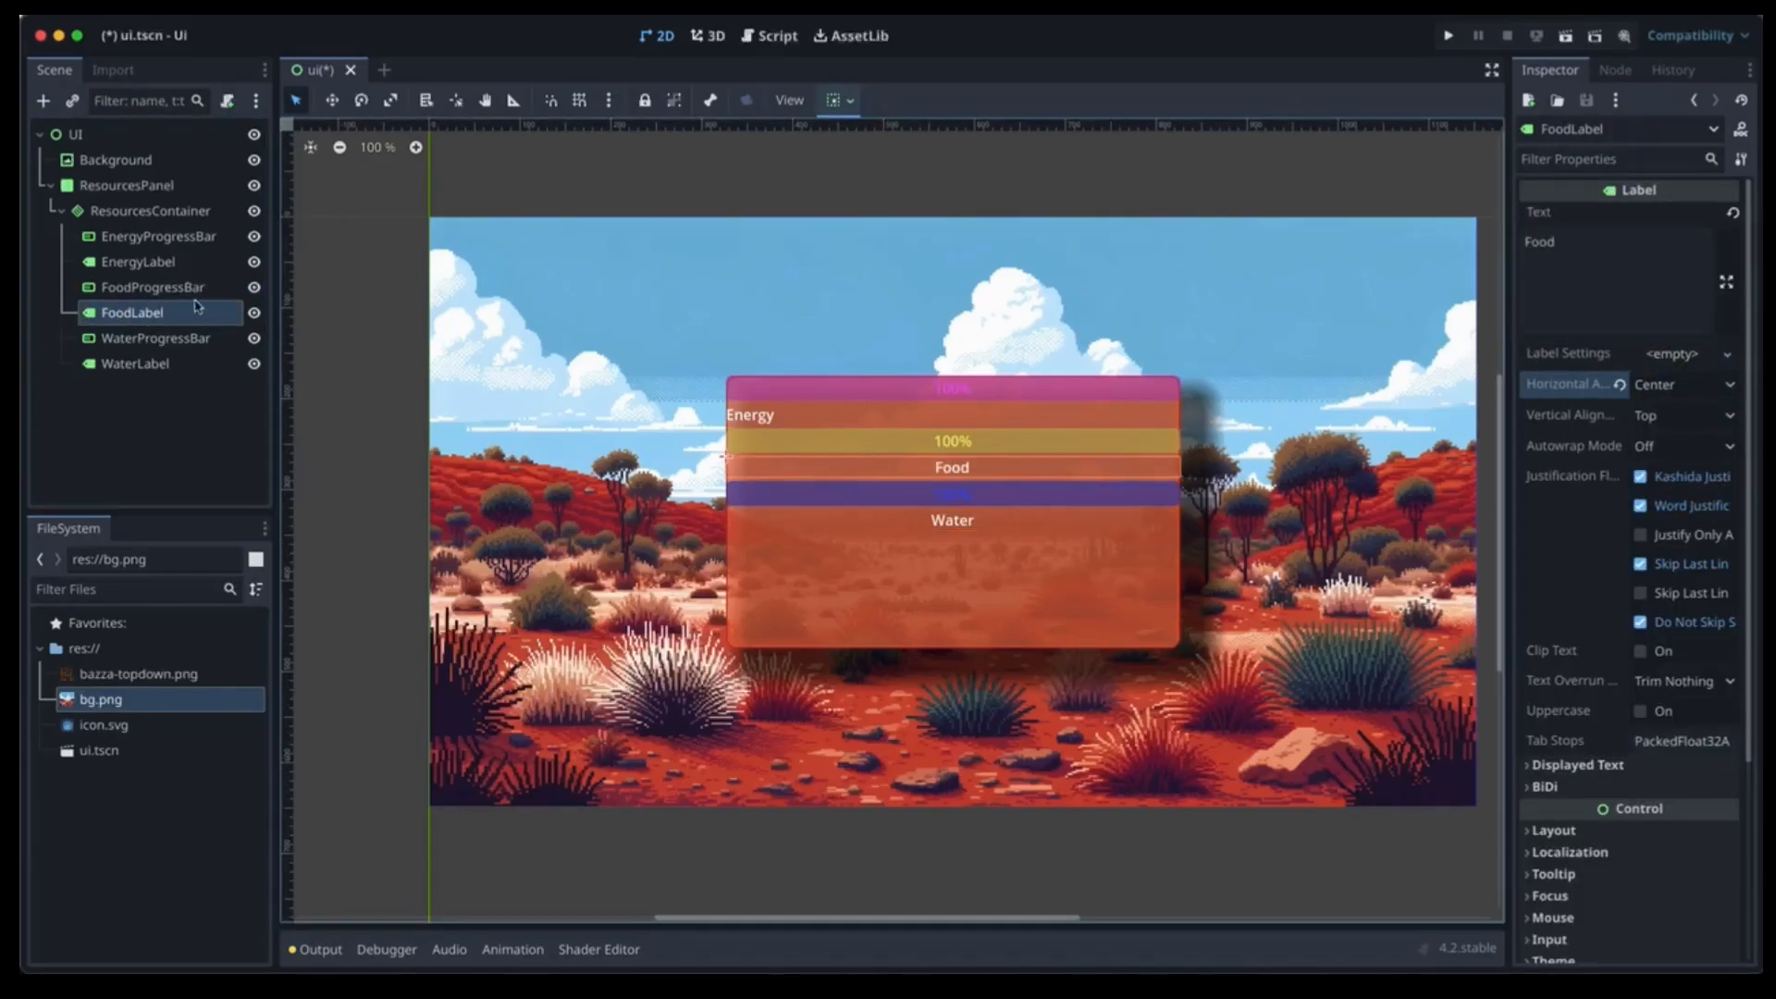
left_click(164, 267)
left_click(1674, 384)
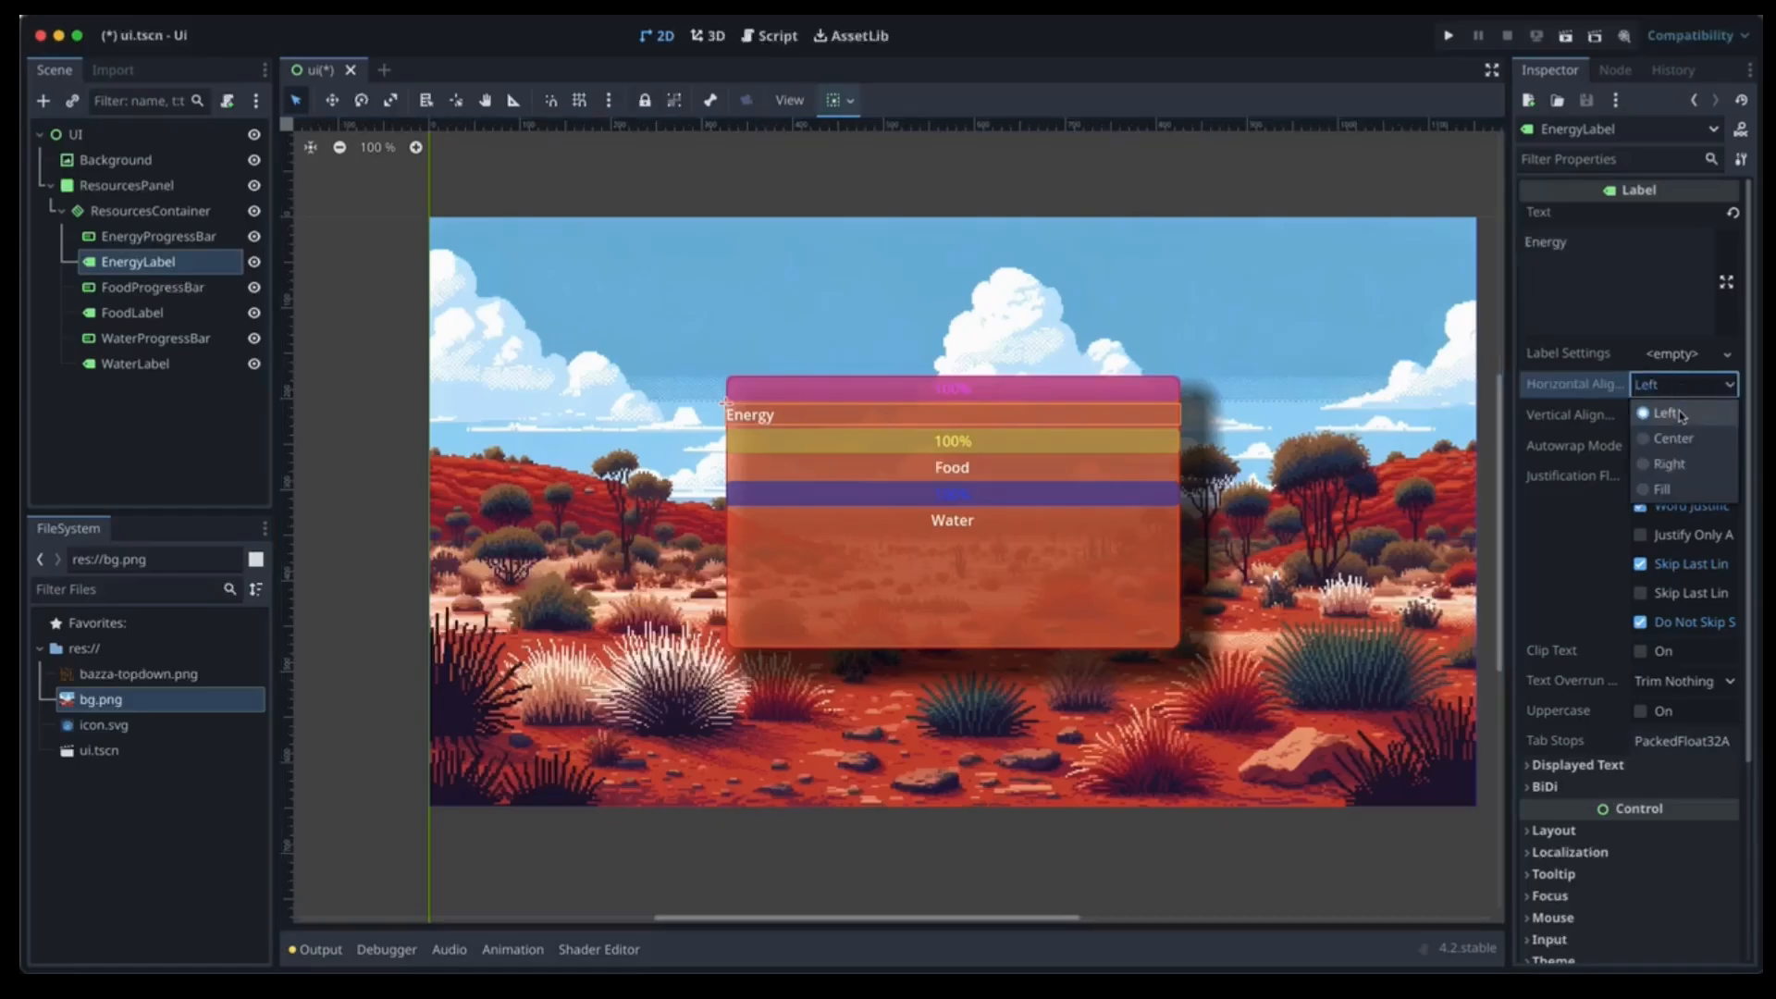
left_click(1671, 435)
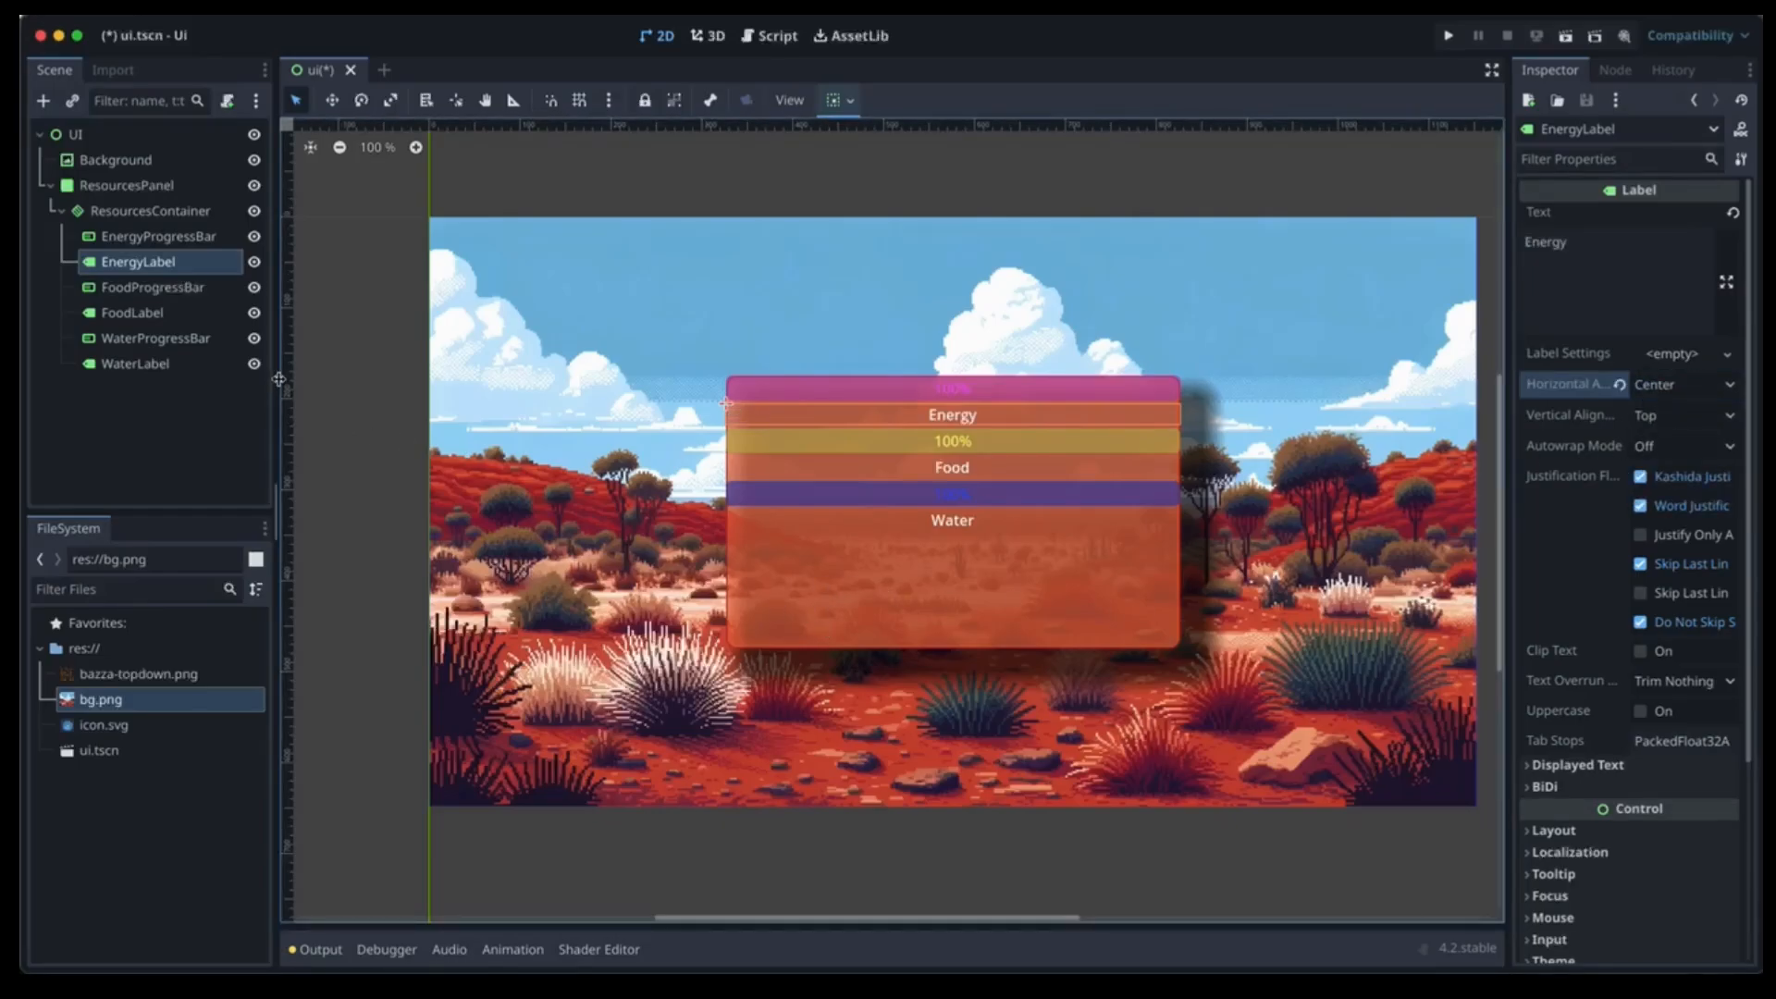
left_click(134, 213)
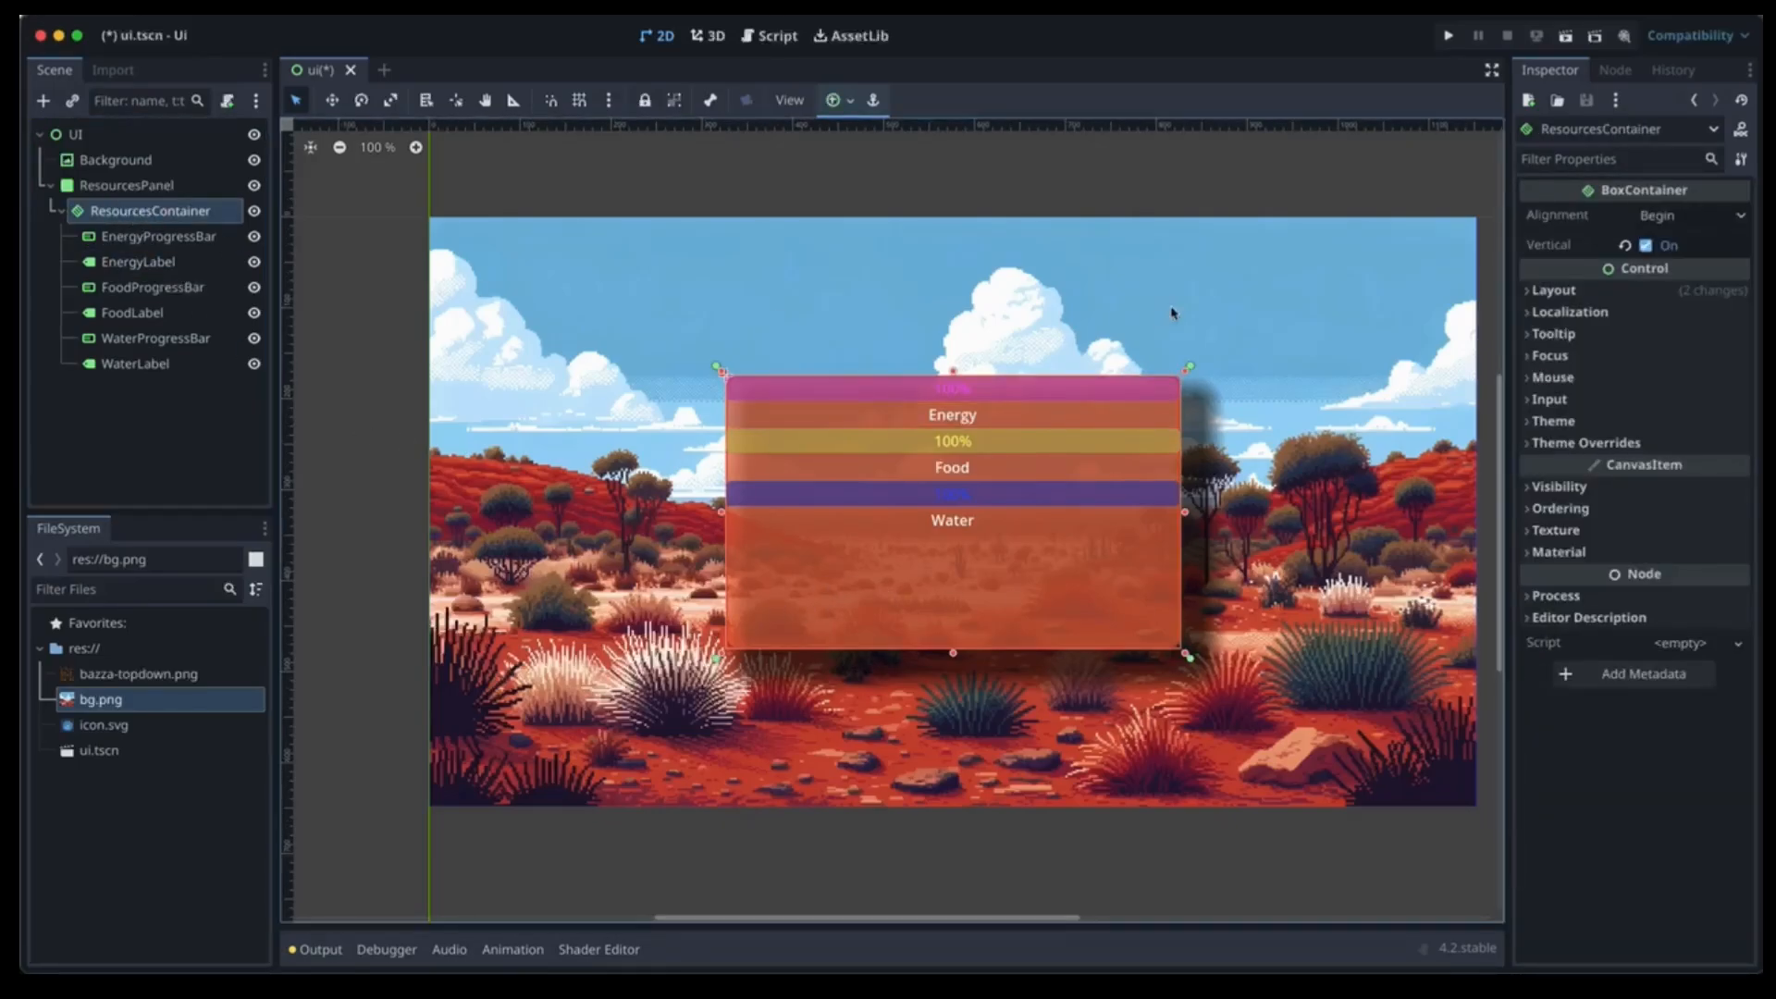
Try an x position of 5 for ResourcesContainer and trim its right and bottom edges.
left_click(1554, 290)
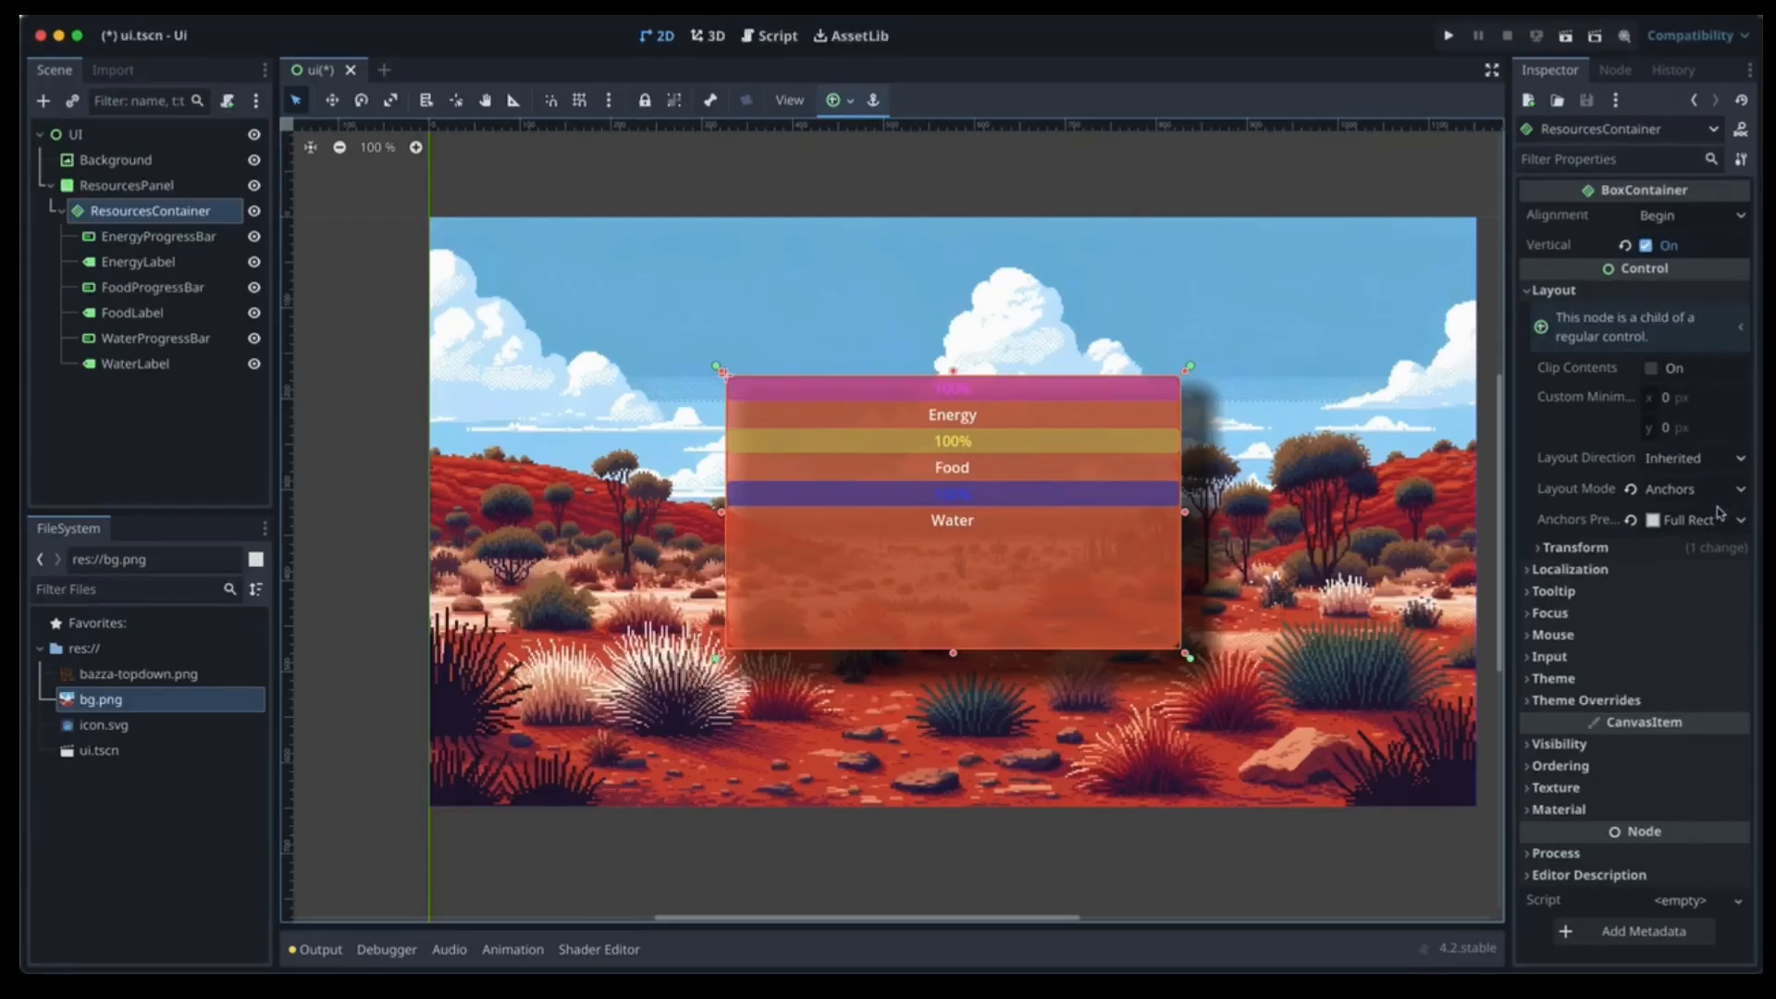
left_click(1645, 548)
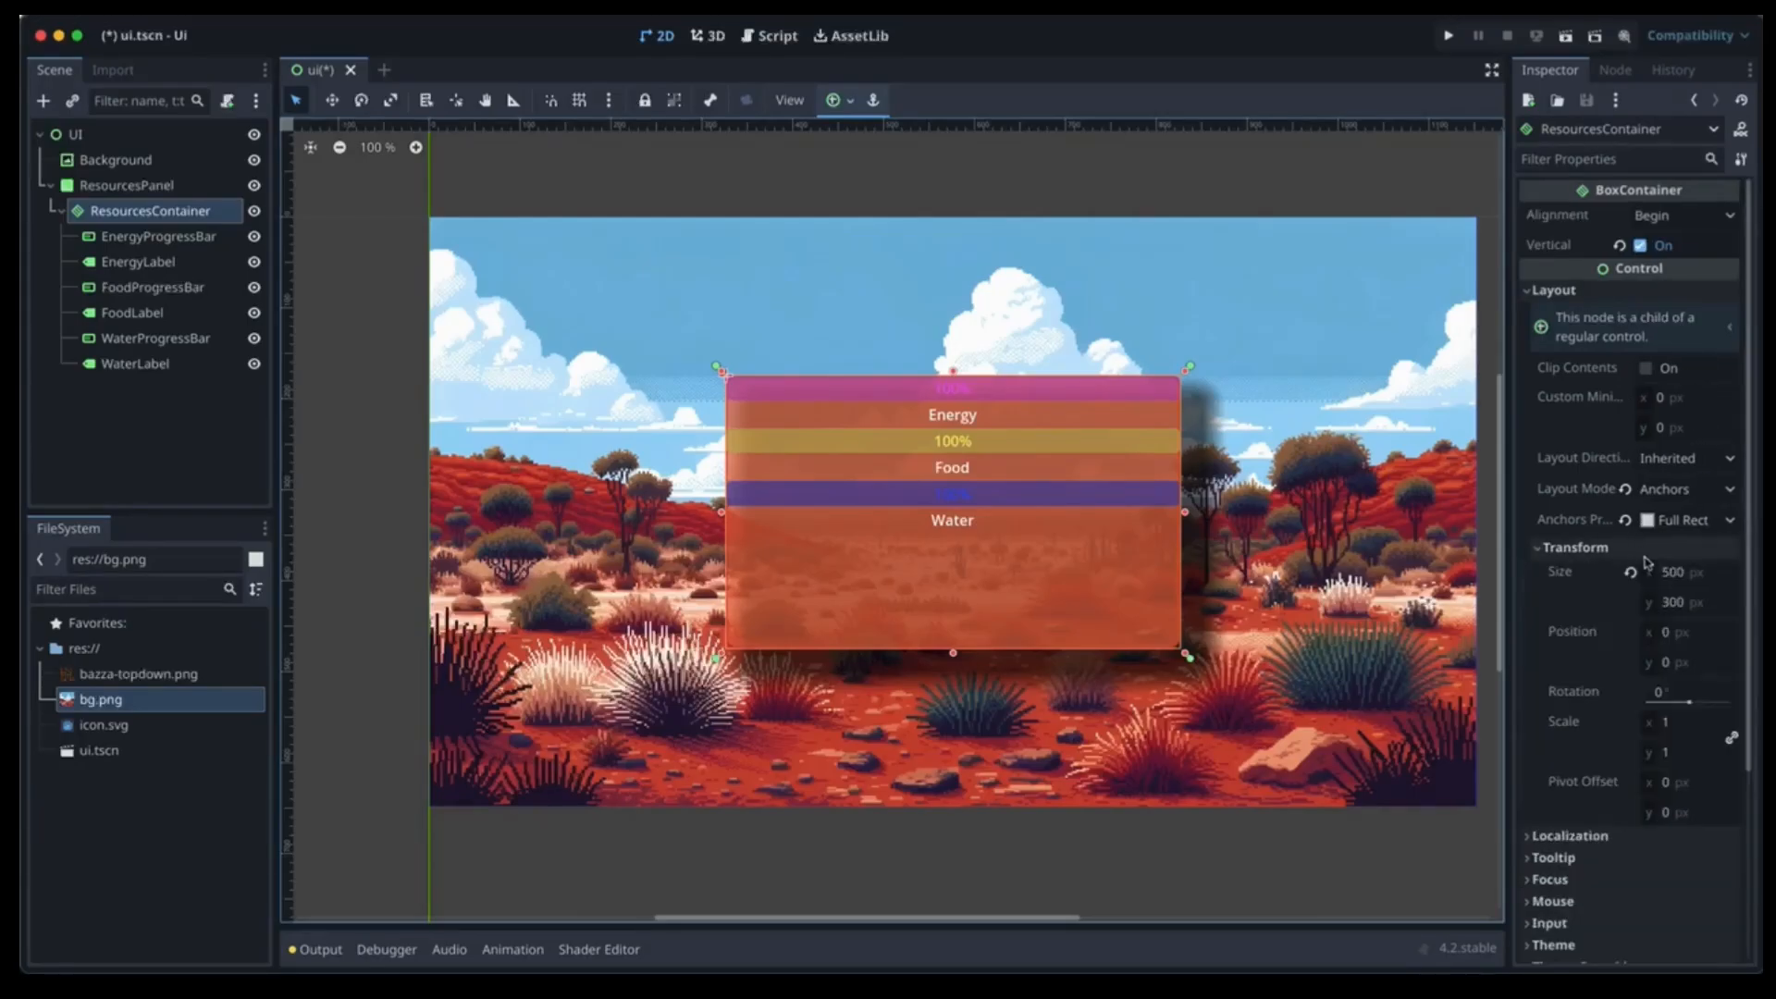
left_click(1670, 633)
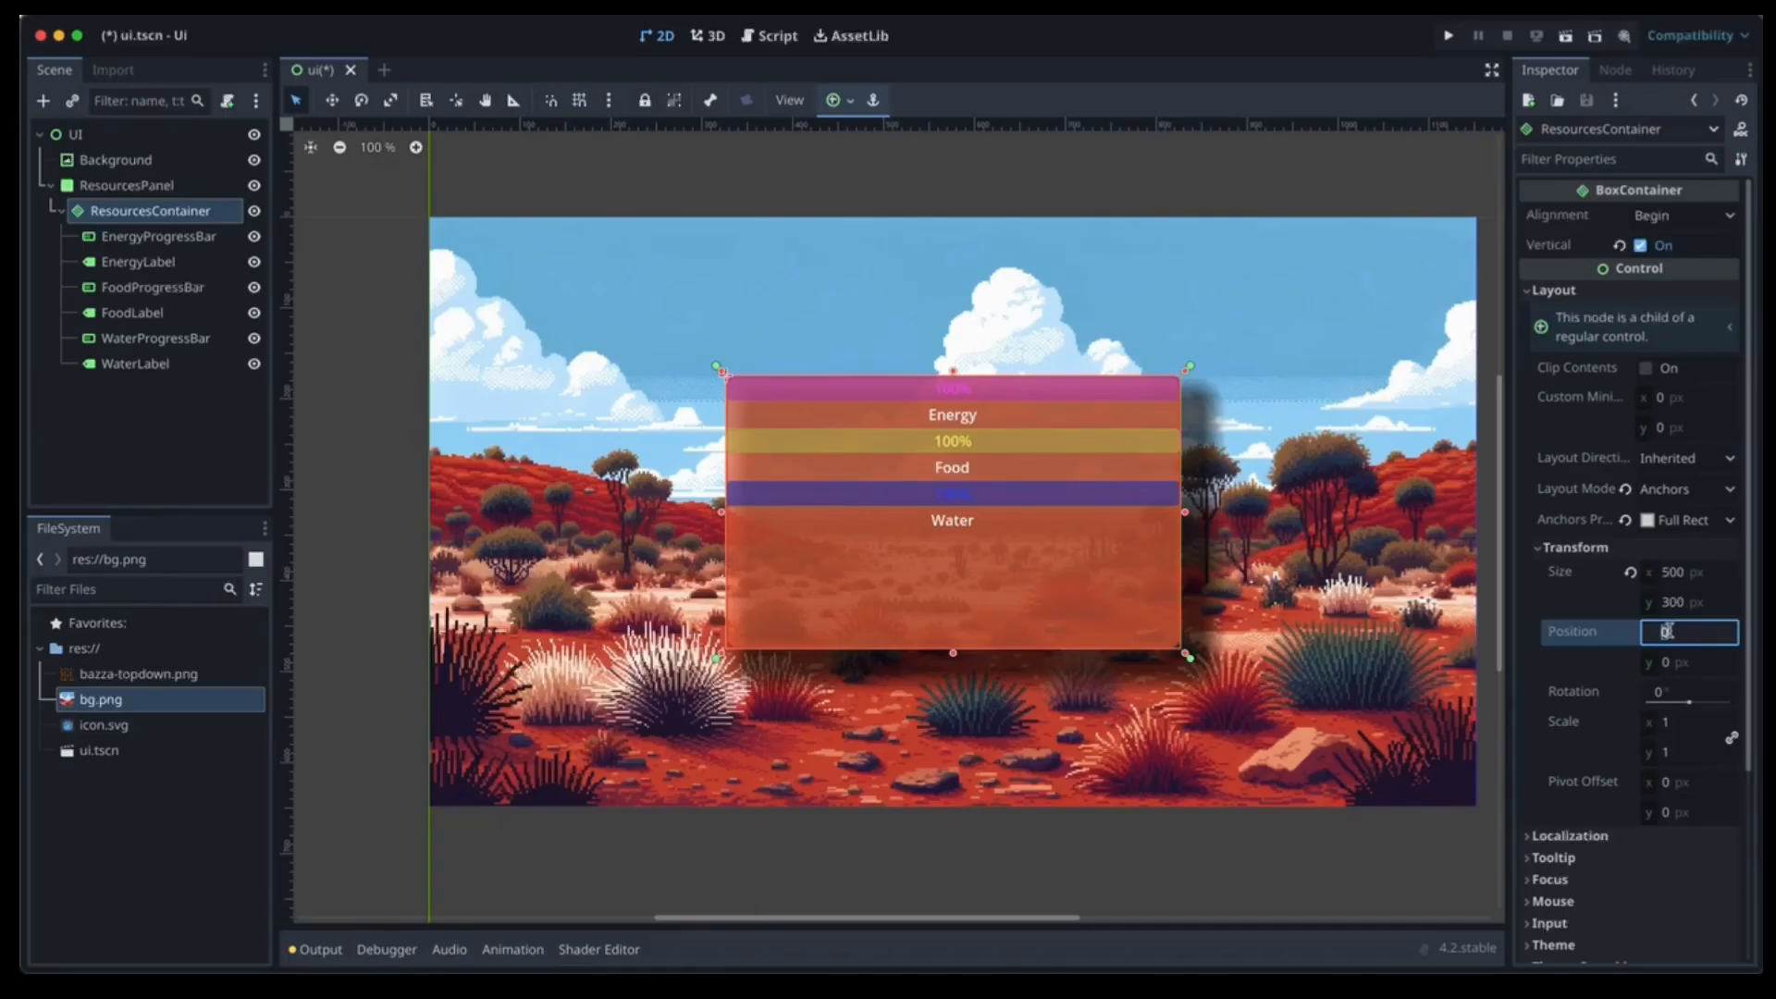
type("5")
key("Tab")
key("Tab")
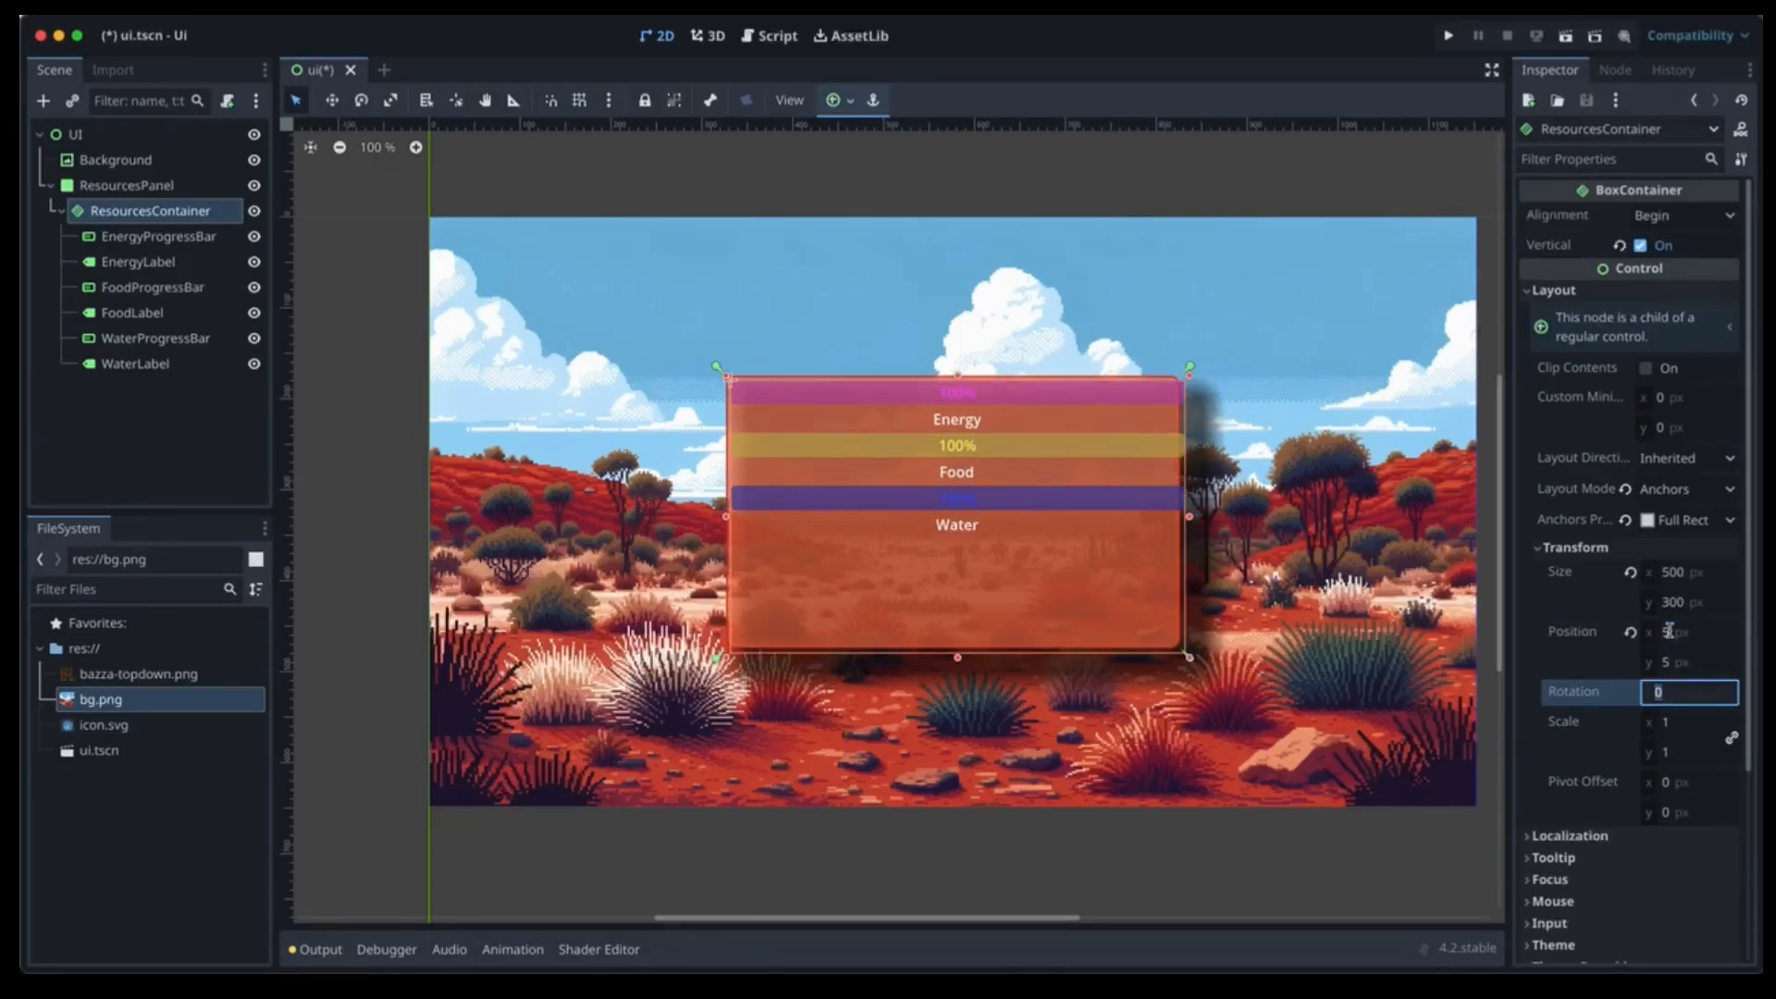
left_click_drag(1190, 518, 1175, 517)
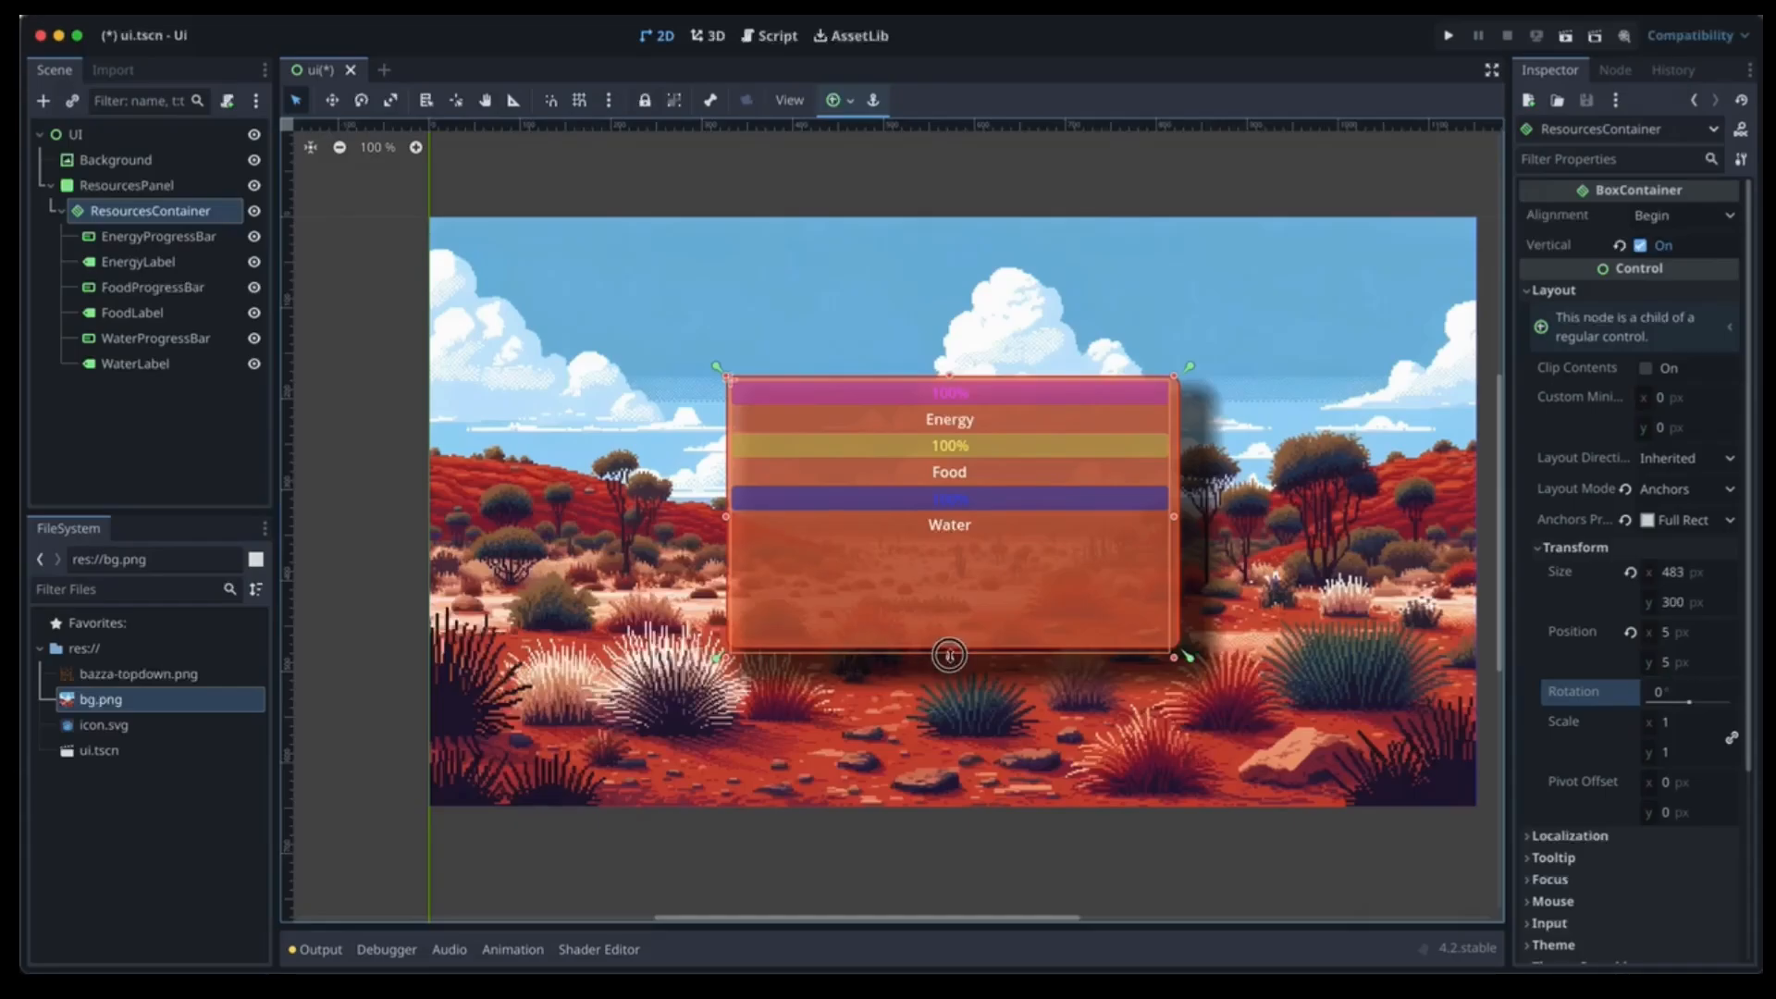
left_click_drag(948, 651, 949, 646)
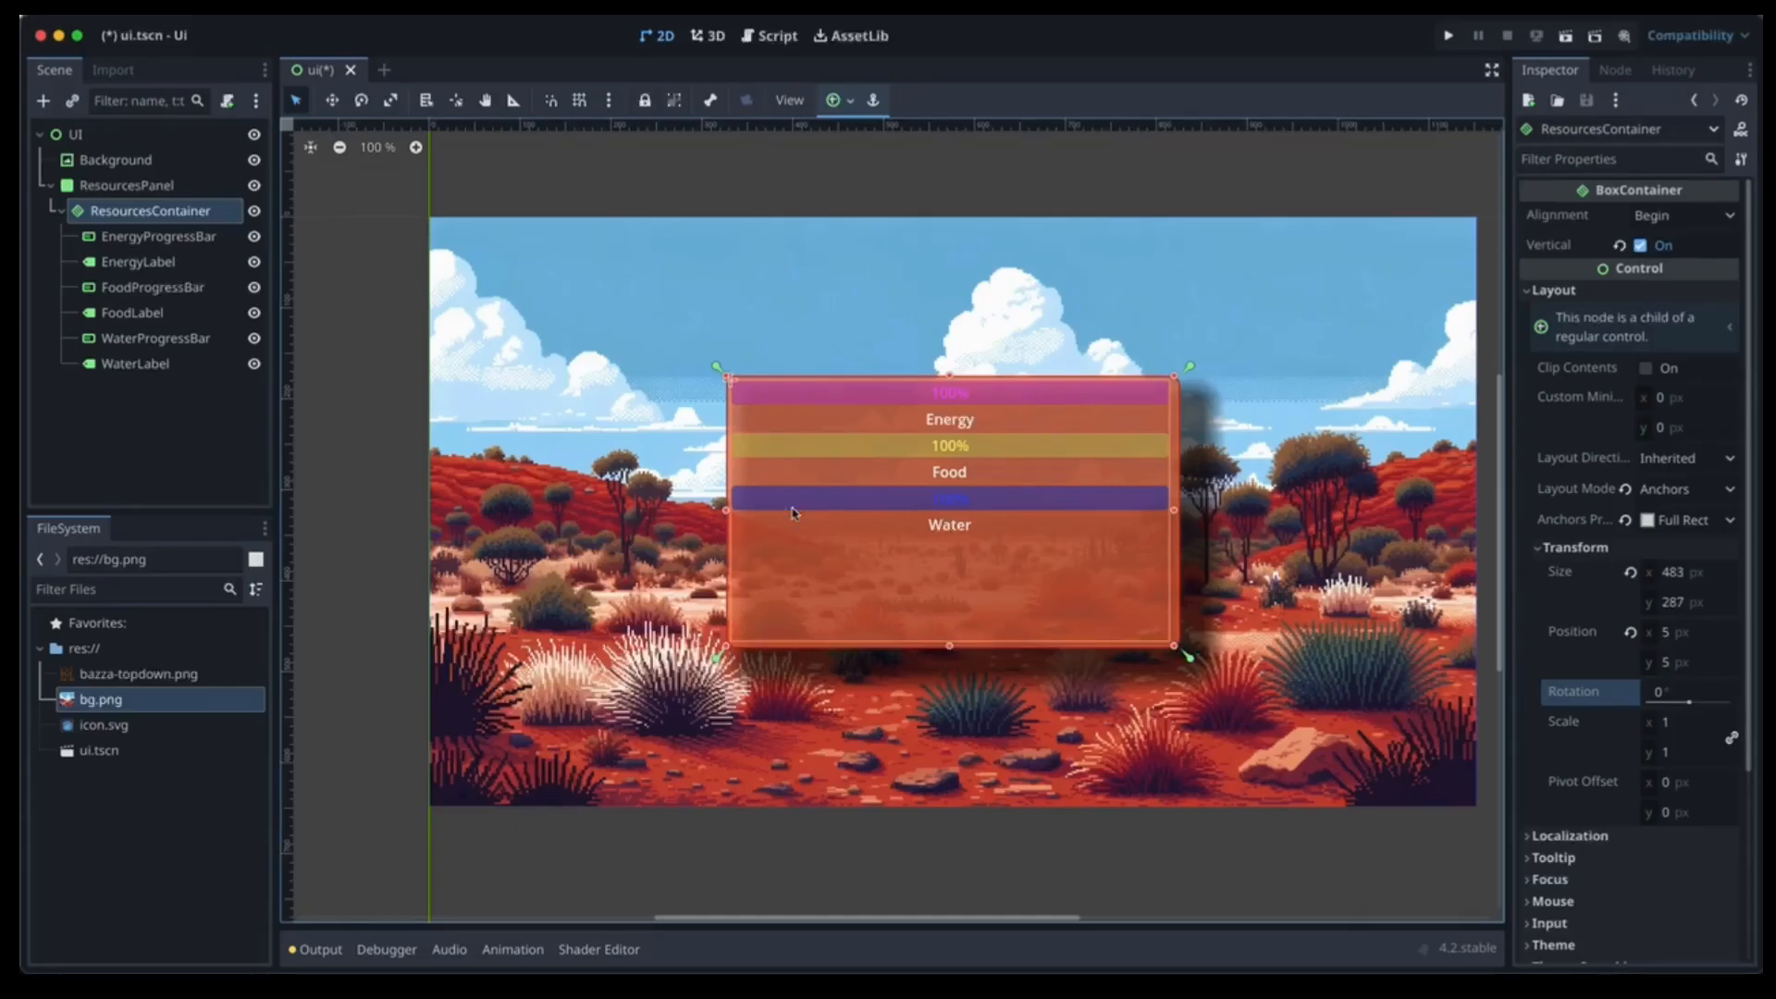
Place ResourcesContainer at position 10, 10 and resize it to 478 × 278 px.
left_click(1674, 633)
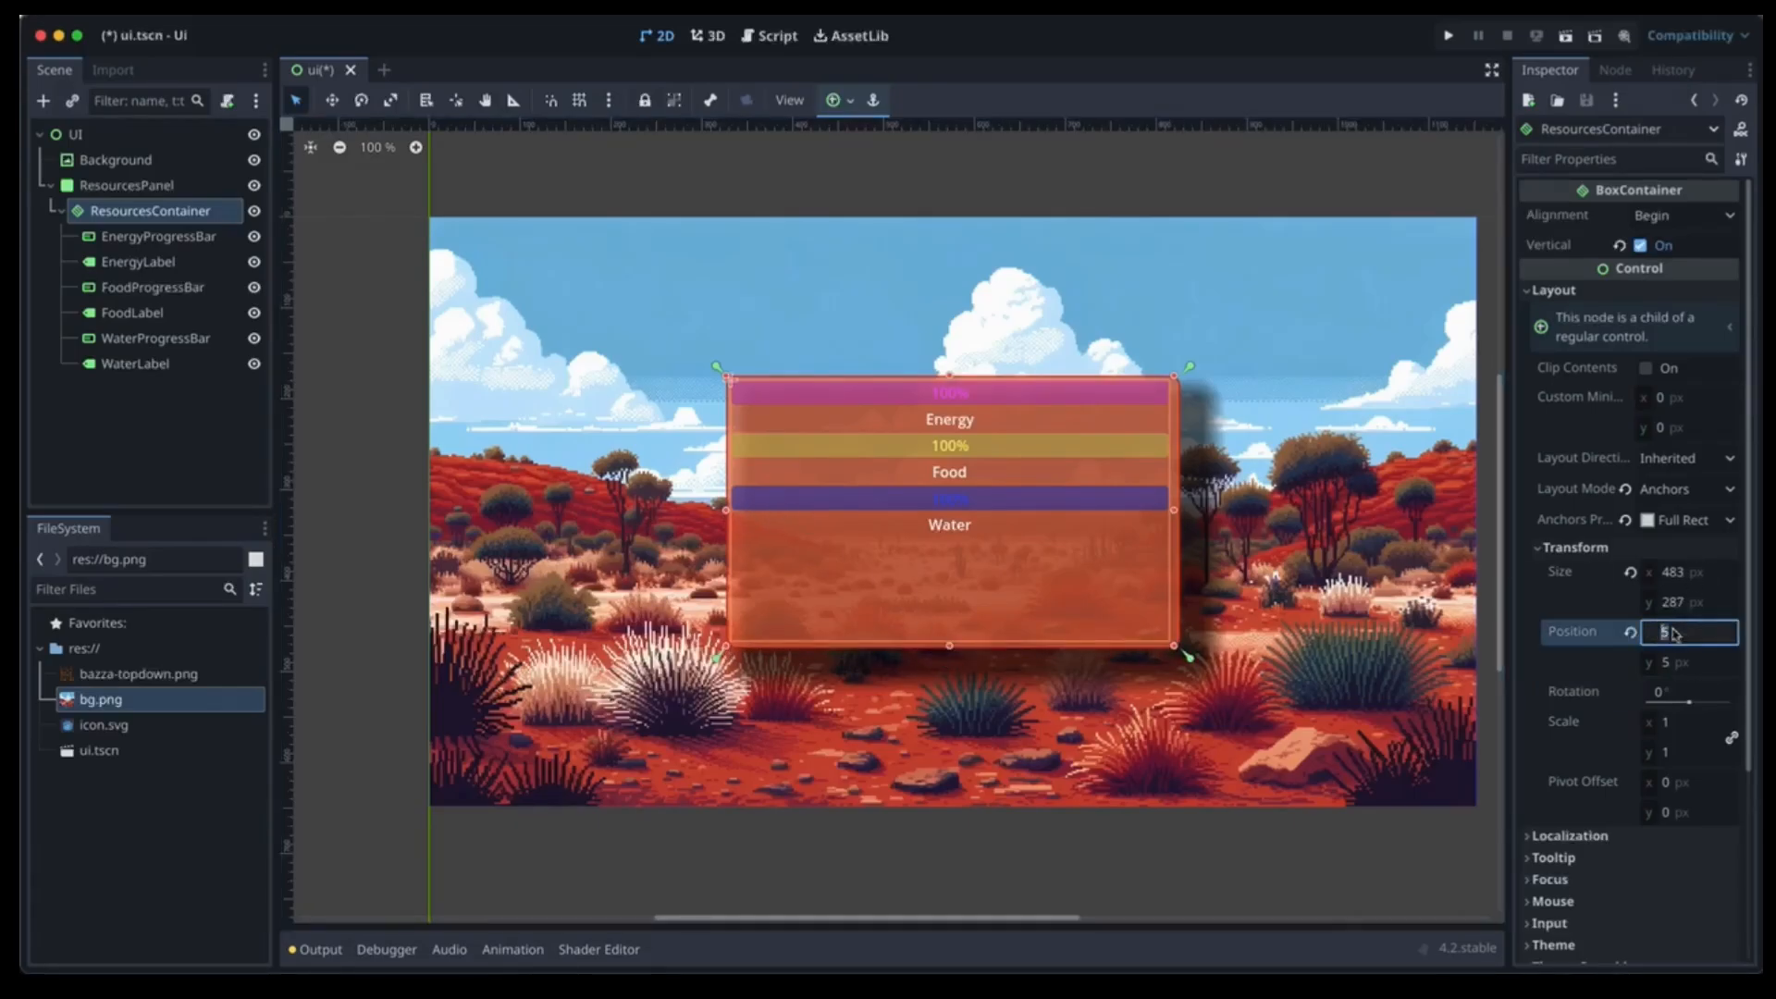
type("10")
key("Tab")
type("10")
key("Tab")
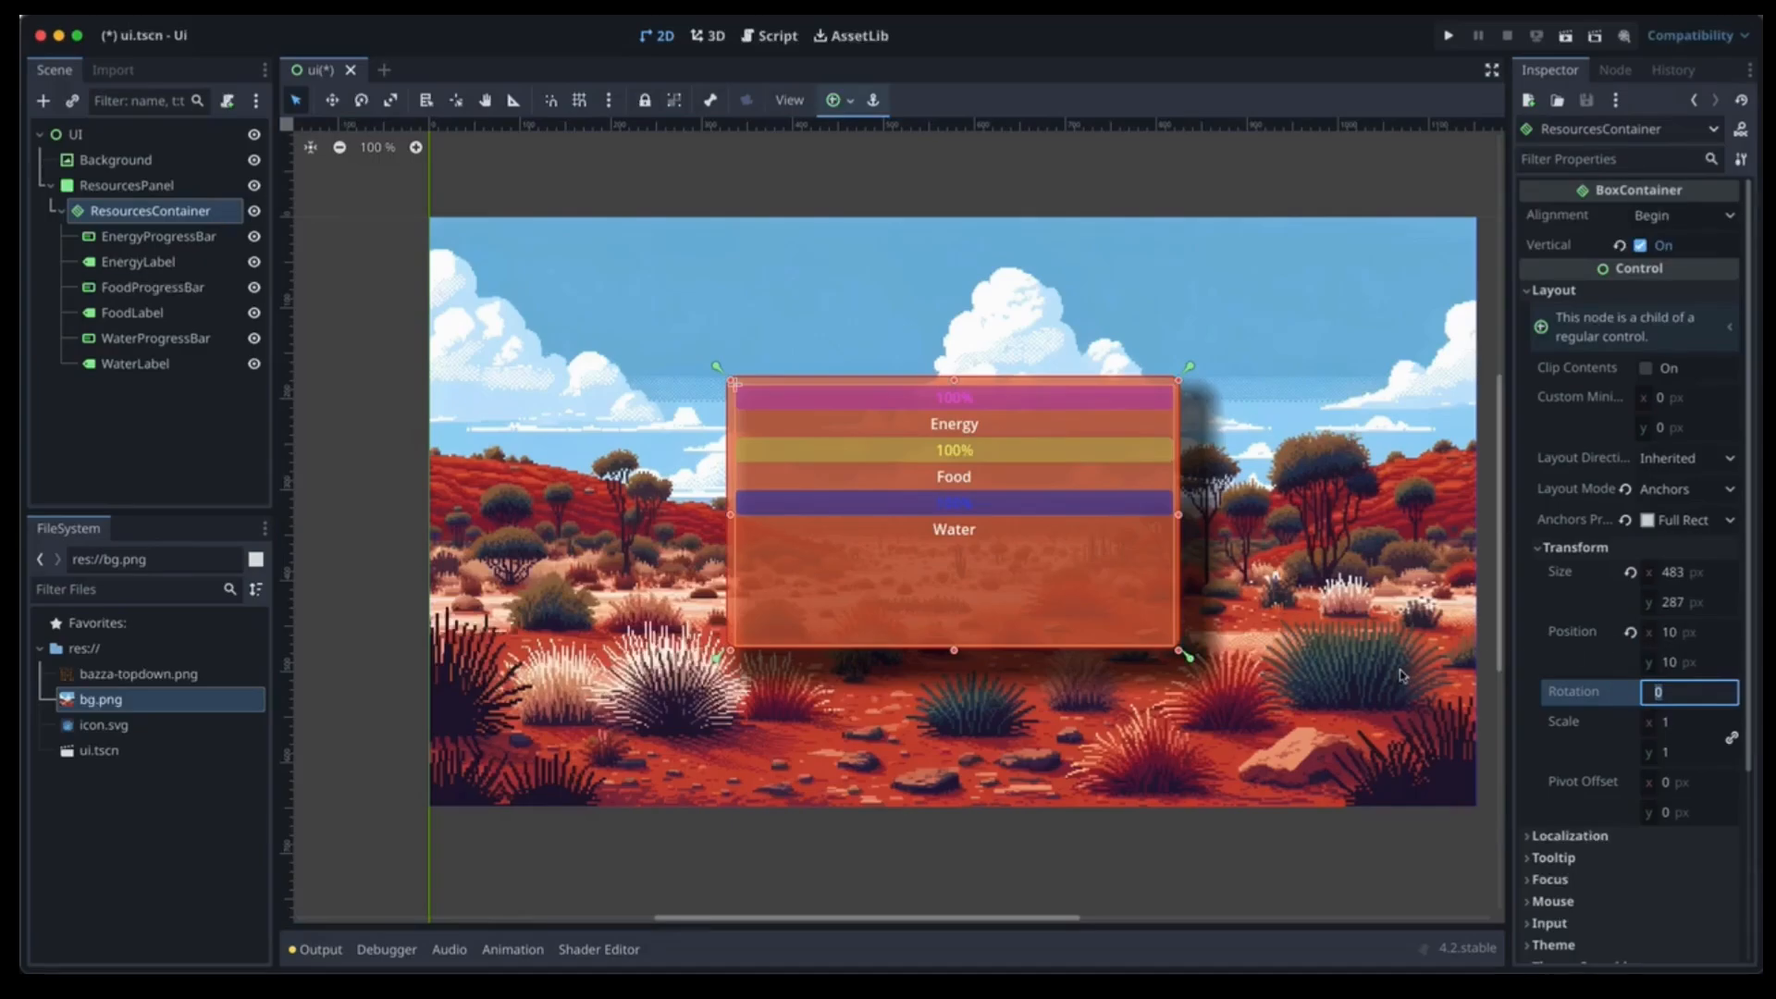
left_click_drag(952, 650, 953, 641)
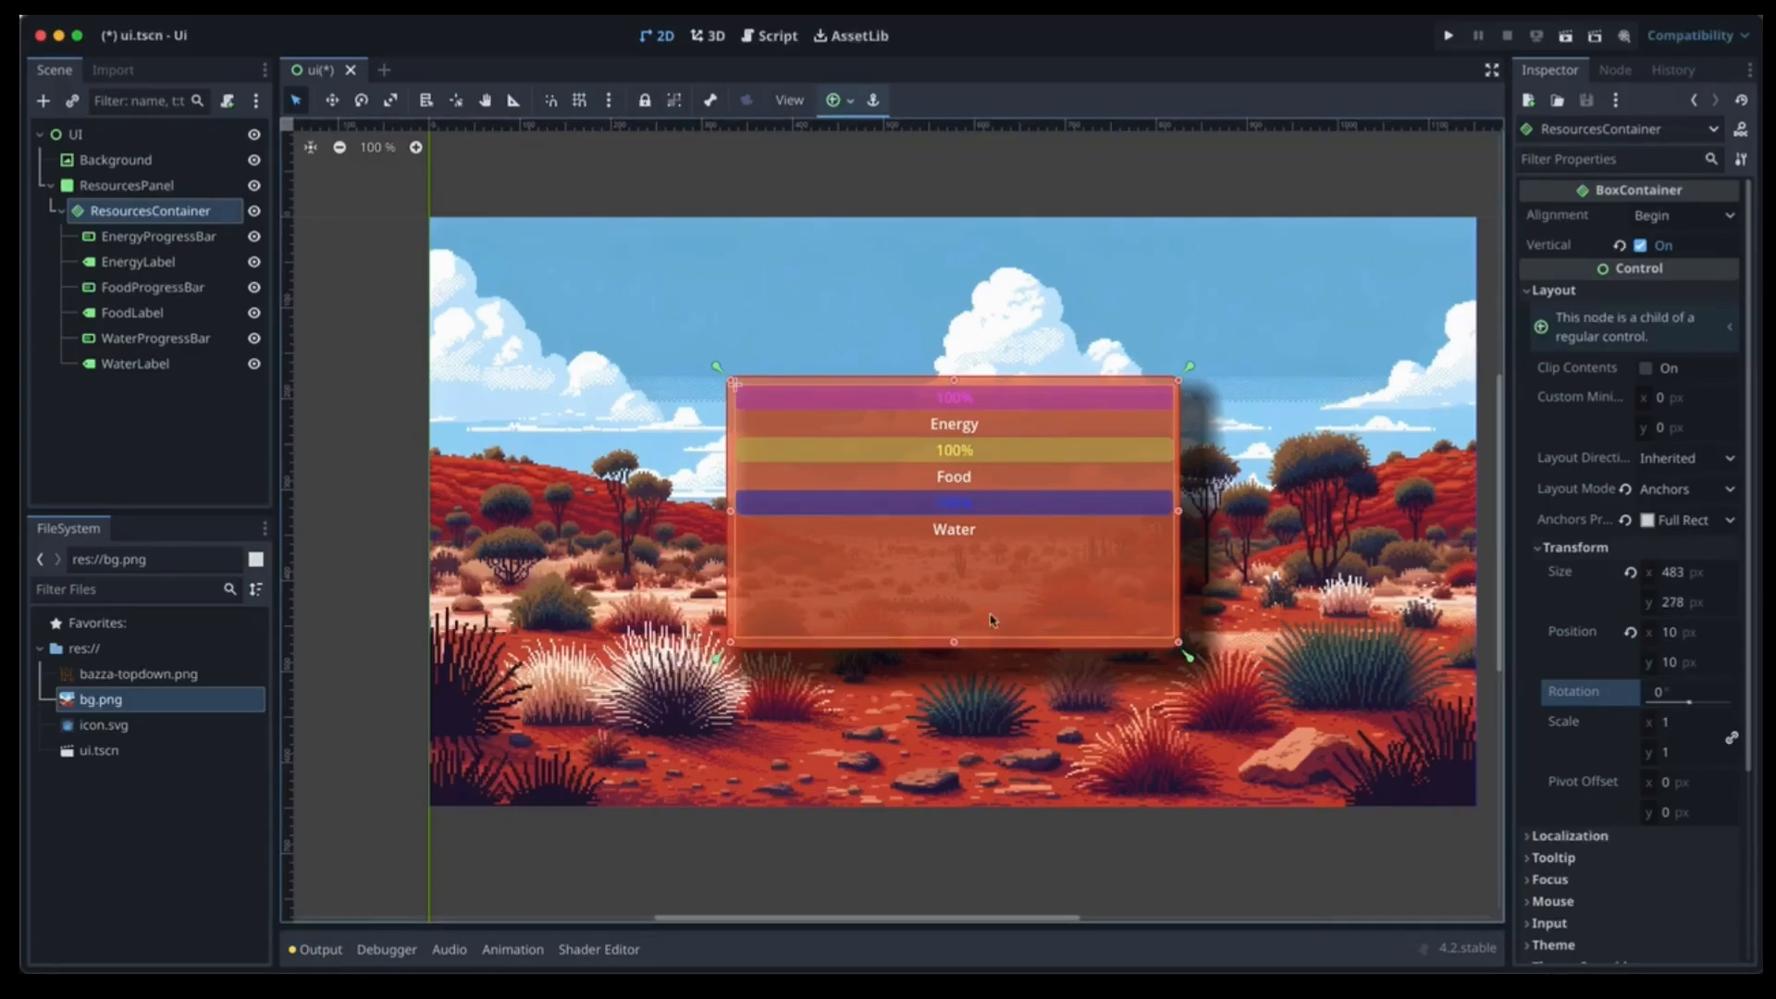
left_click_drag(1178, 510, 1174, 510)
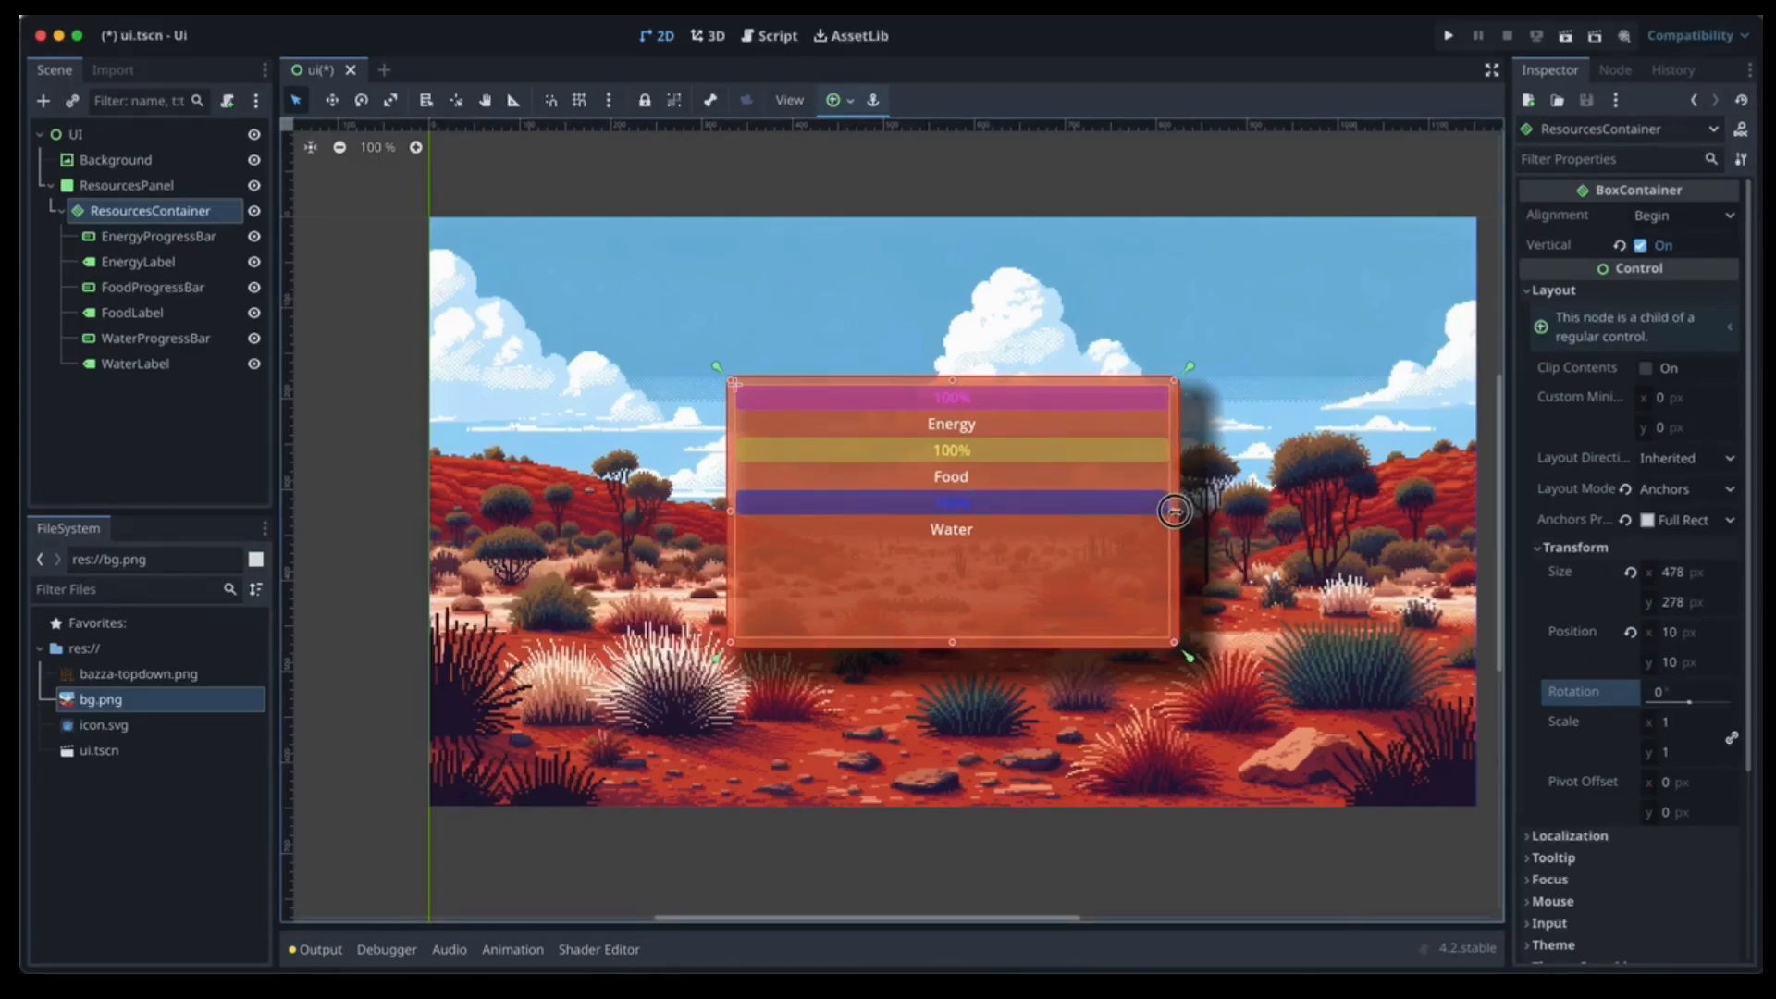
left_click(159, 411)
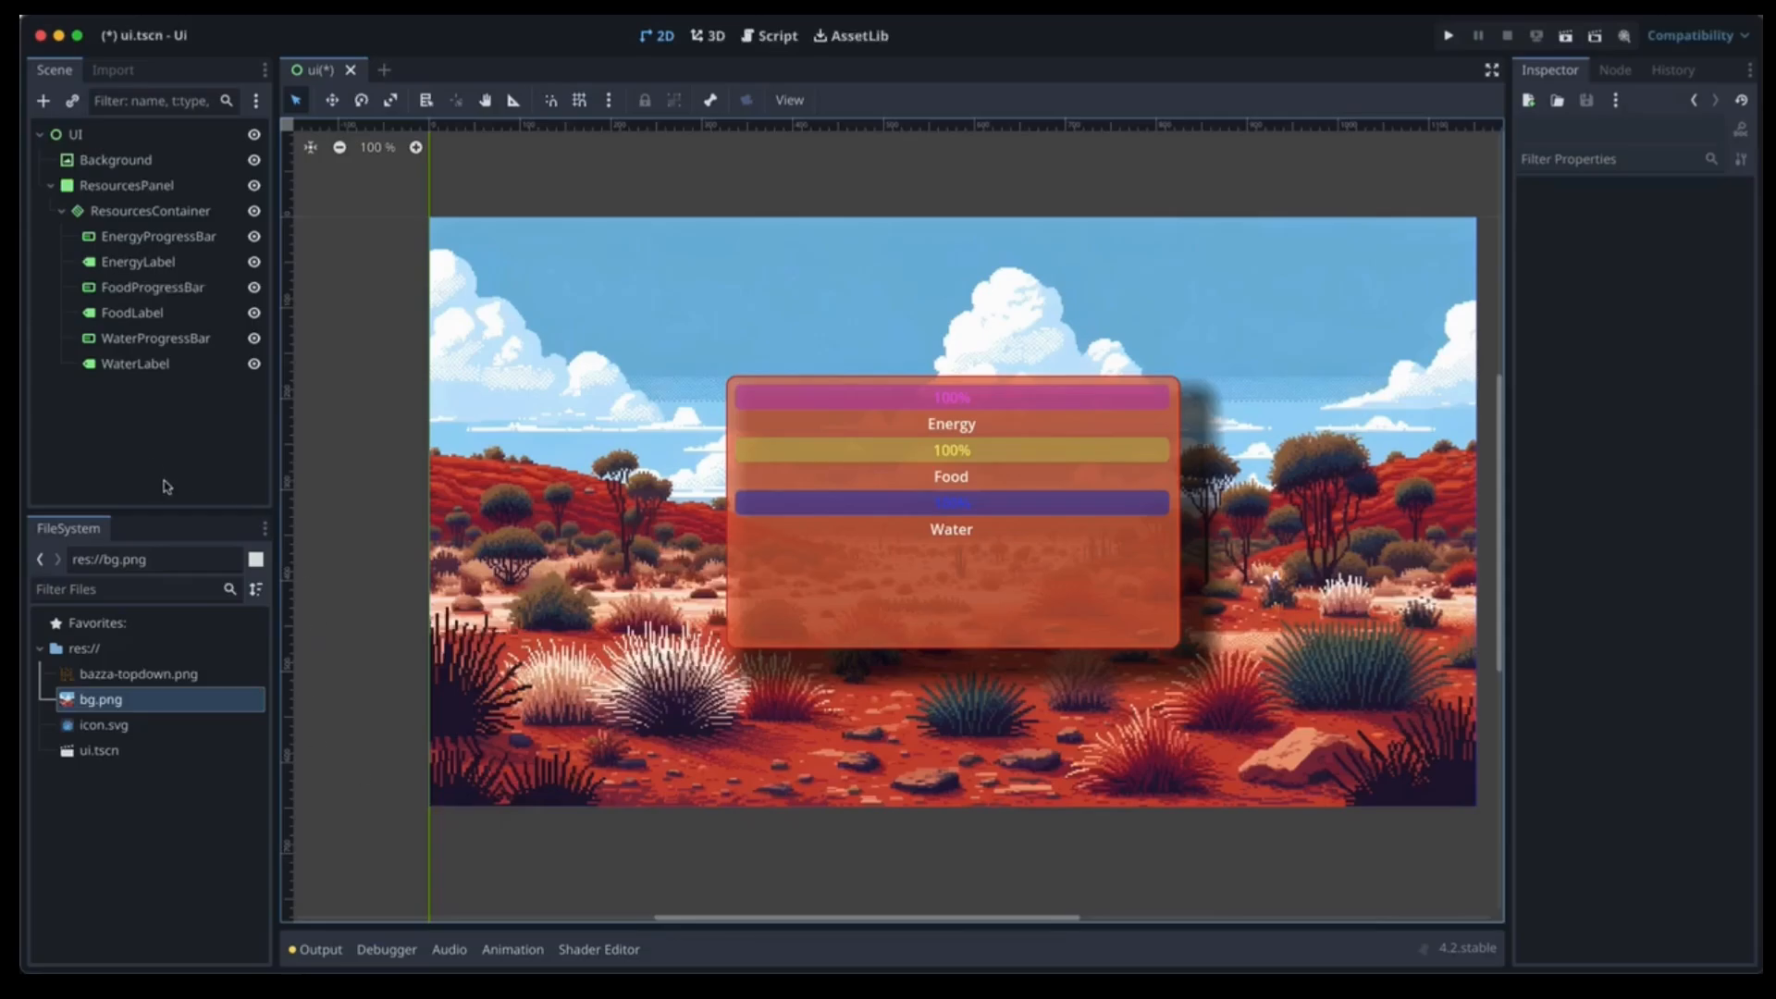
Delete the Node3D mistakenly added under UI and return to the 2D view.
left_click(75, 135)
left_click(43, 101)
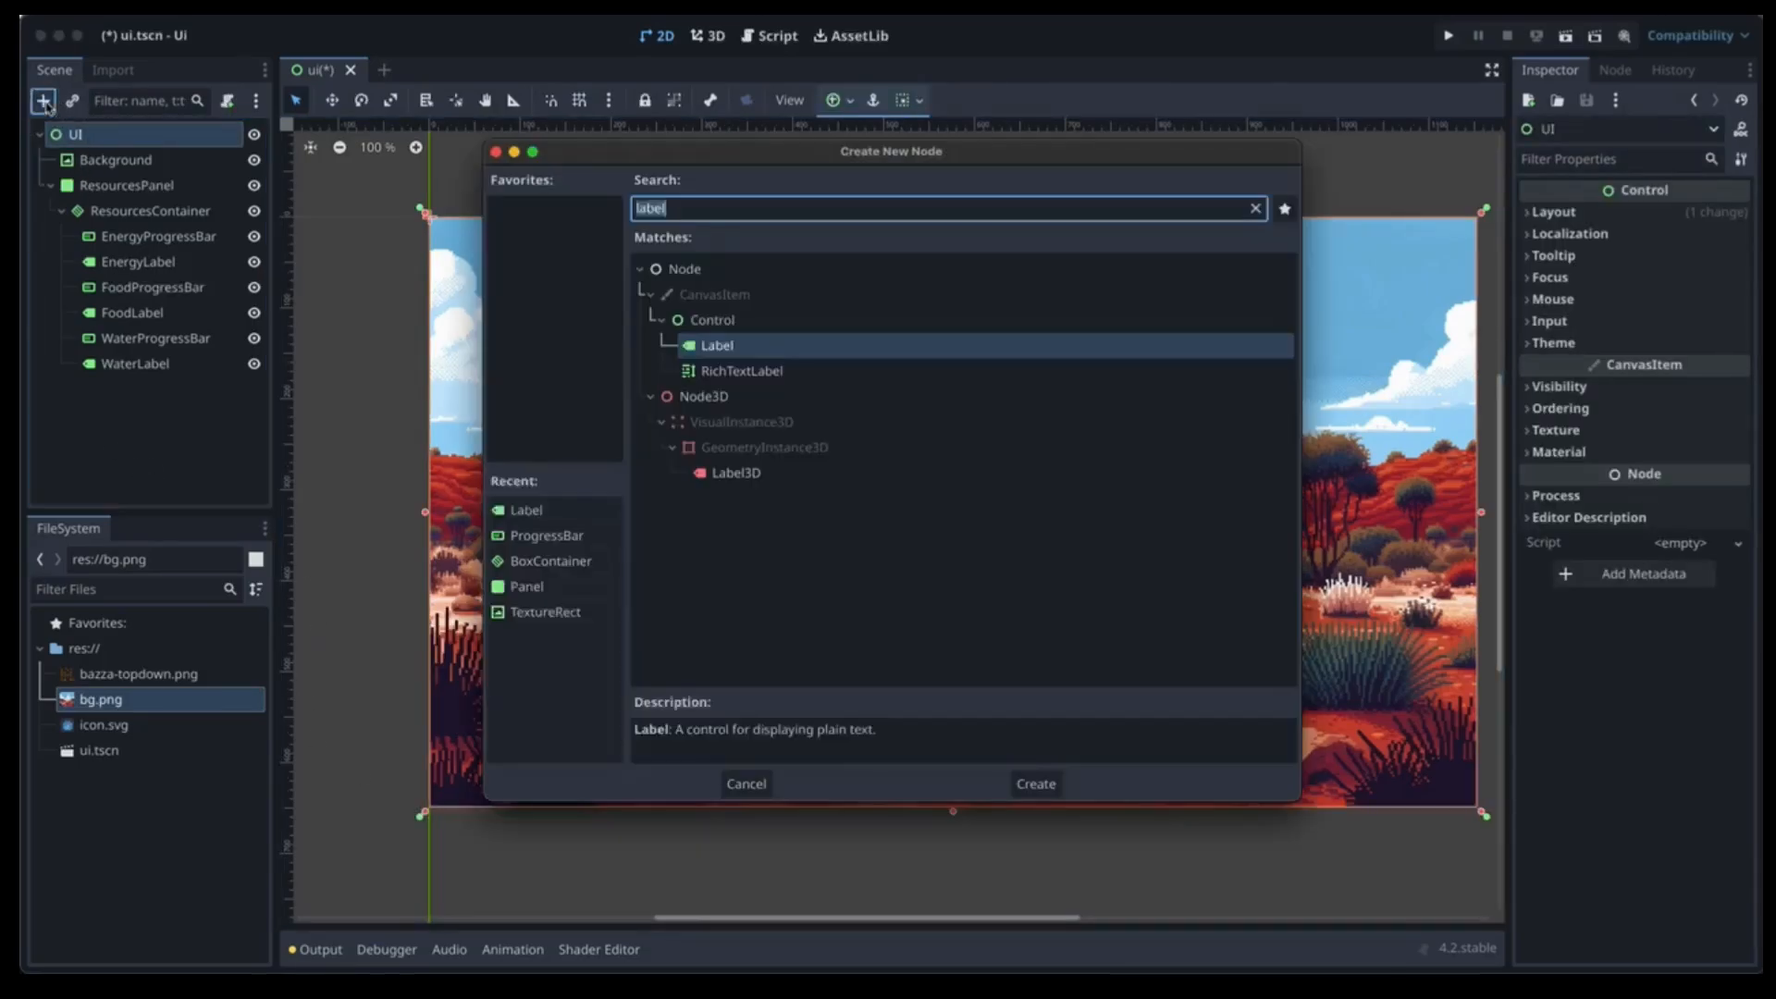
type("anima")
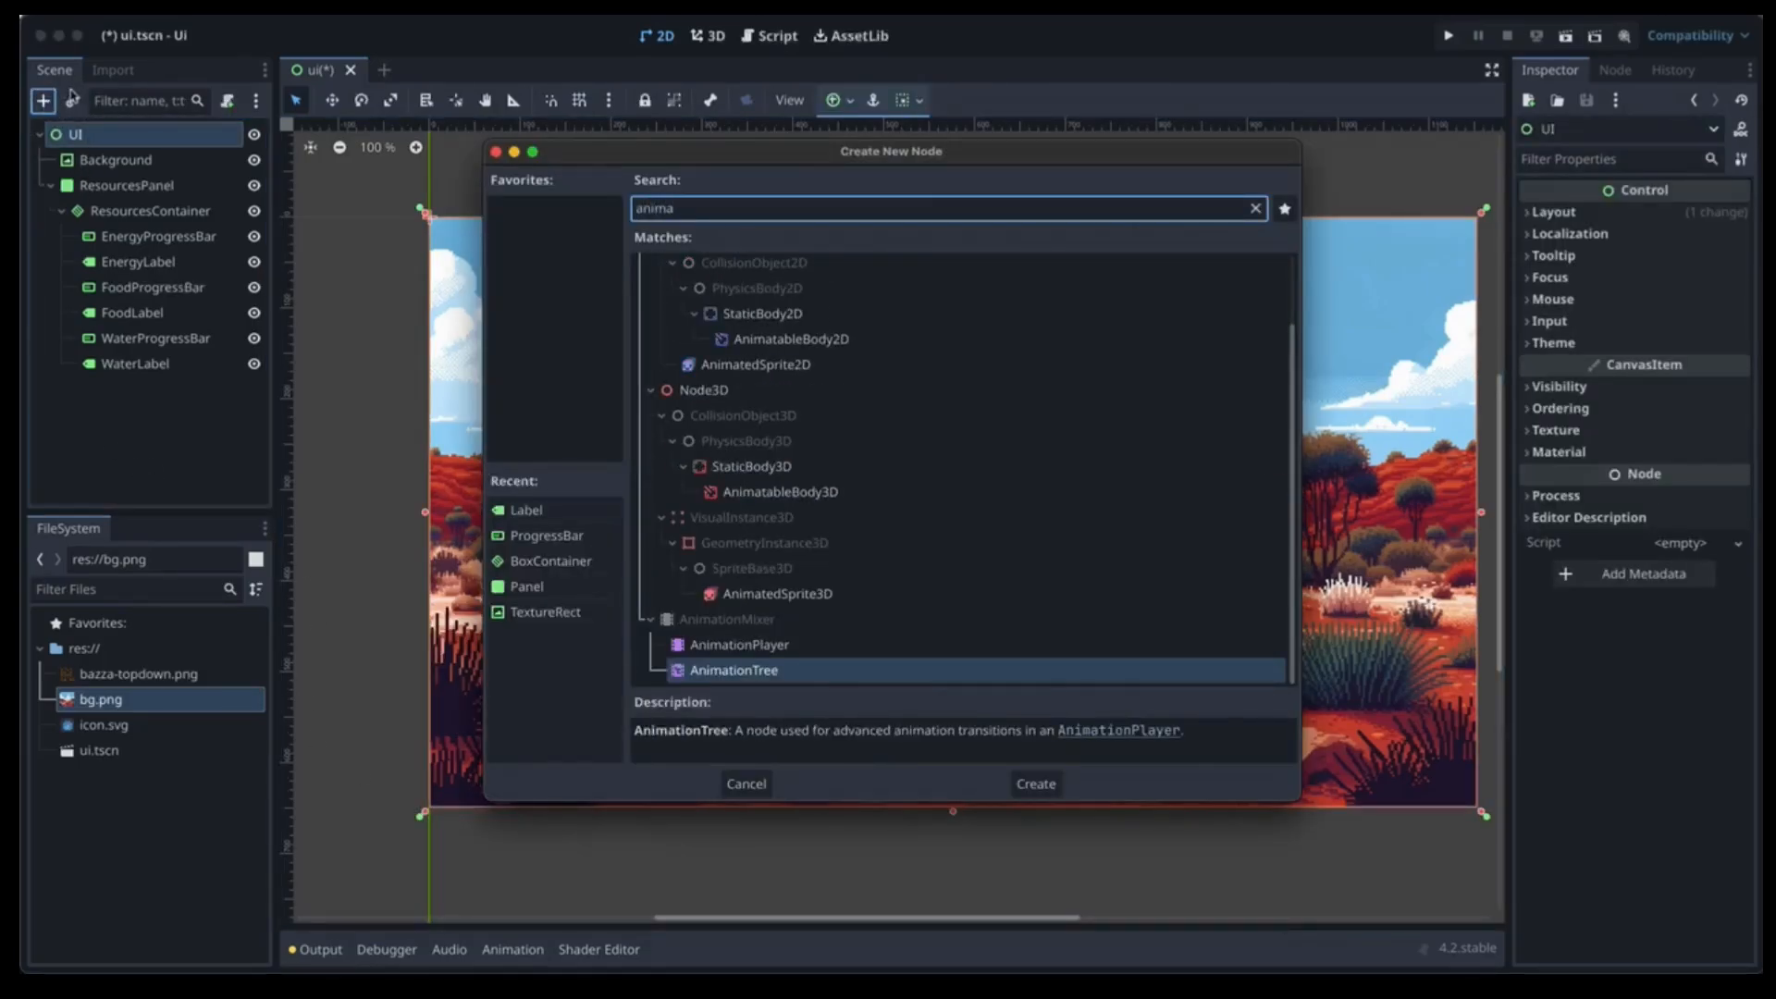
left_click(806, 383)
double_click(812, 381)
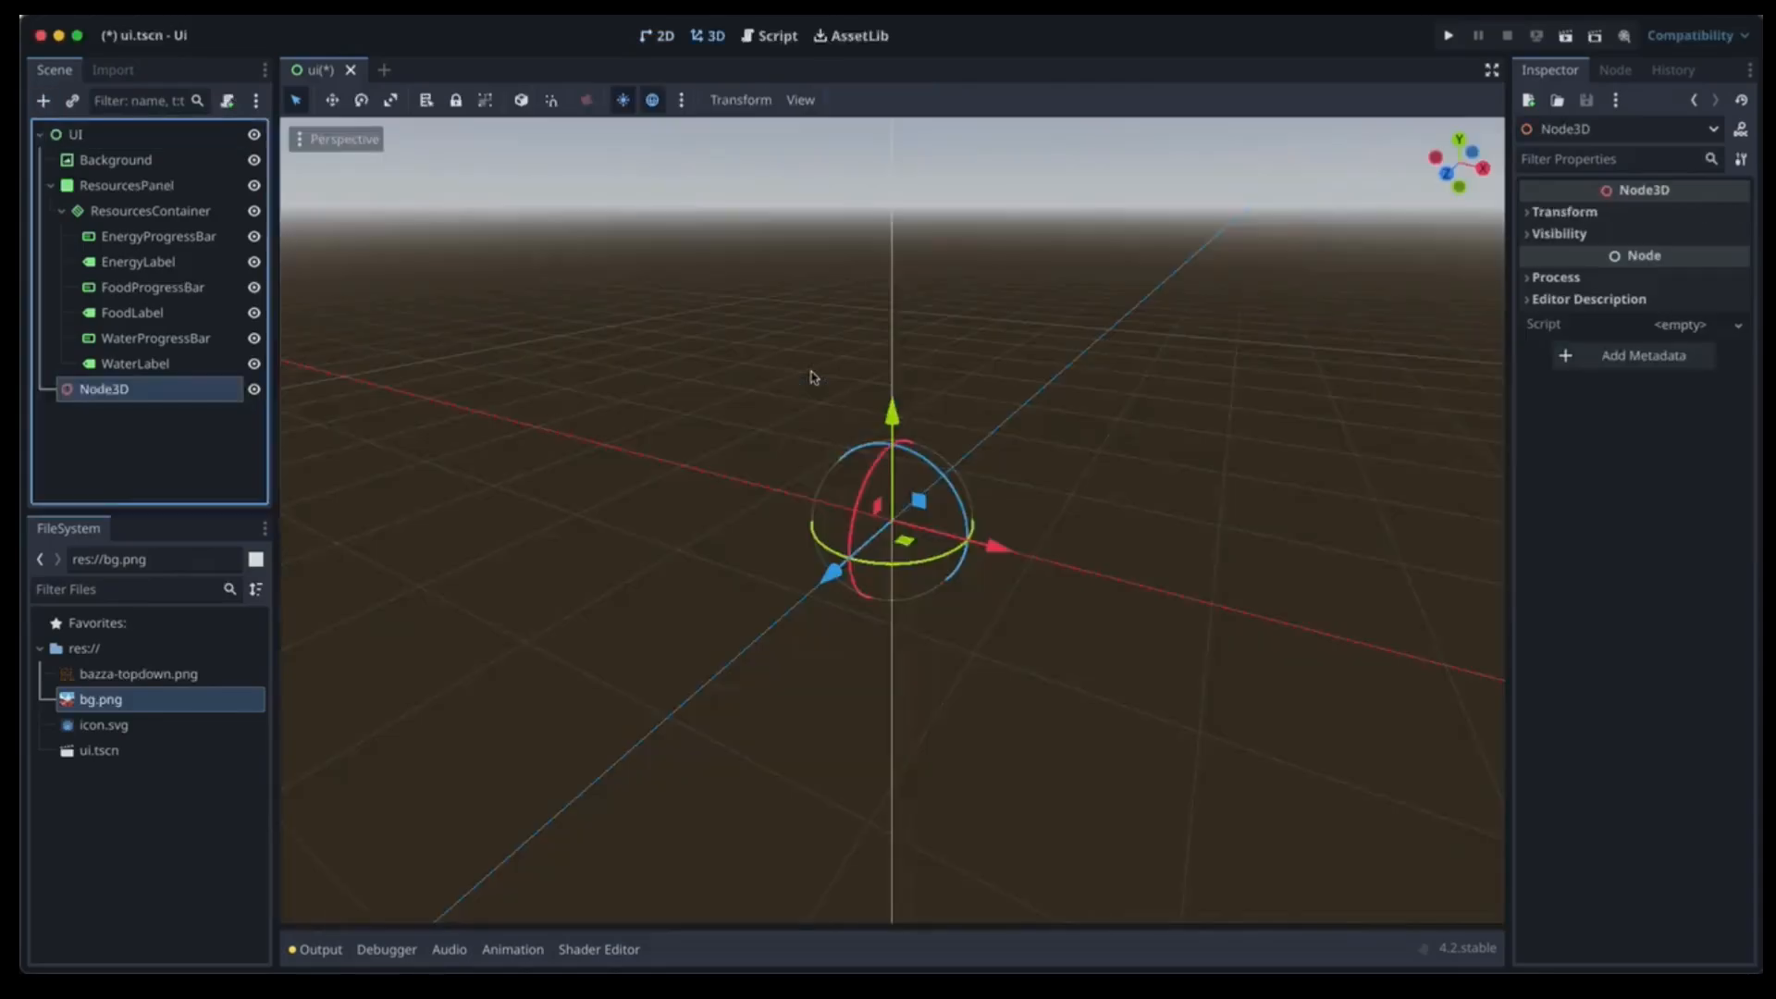
right_click(130, 390)
left_click(231, 945)
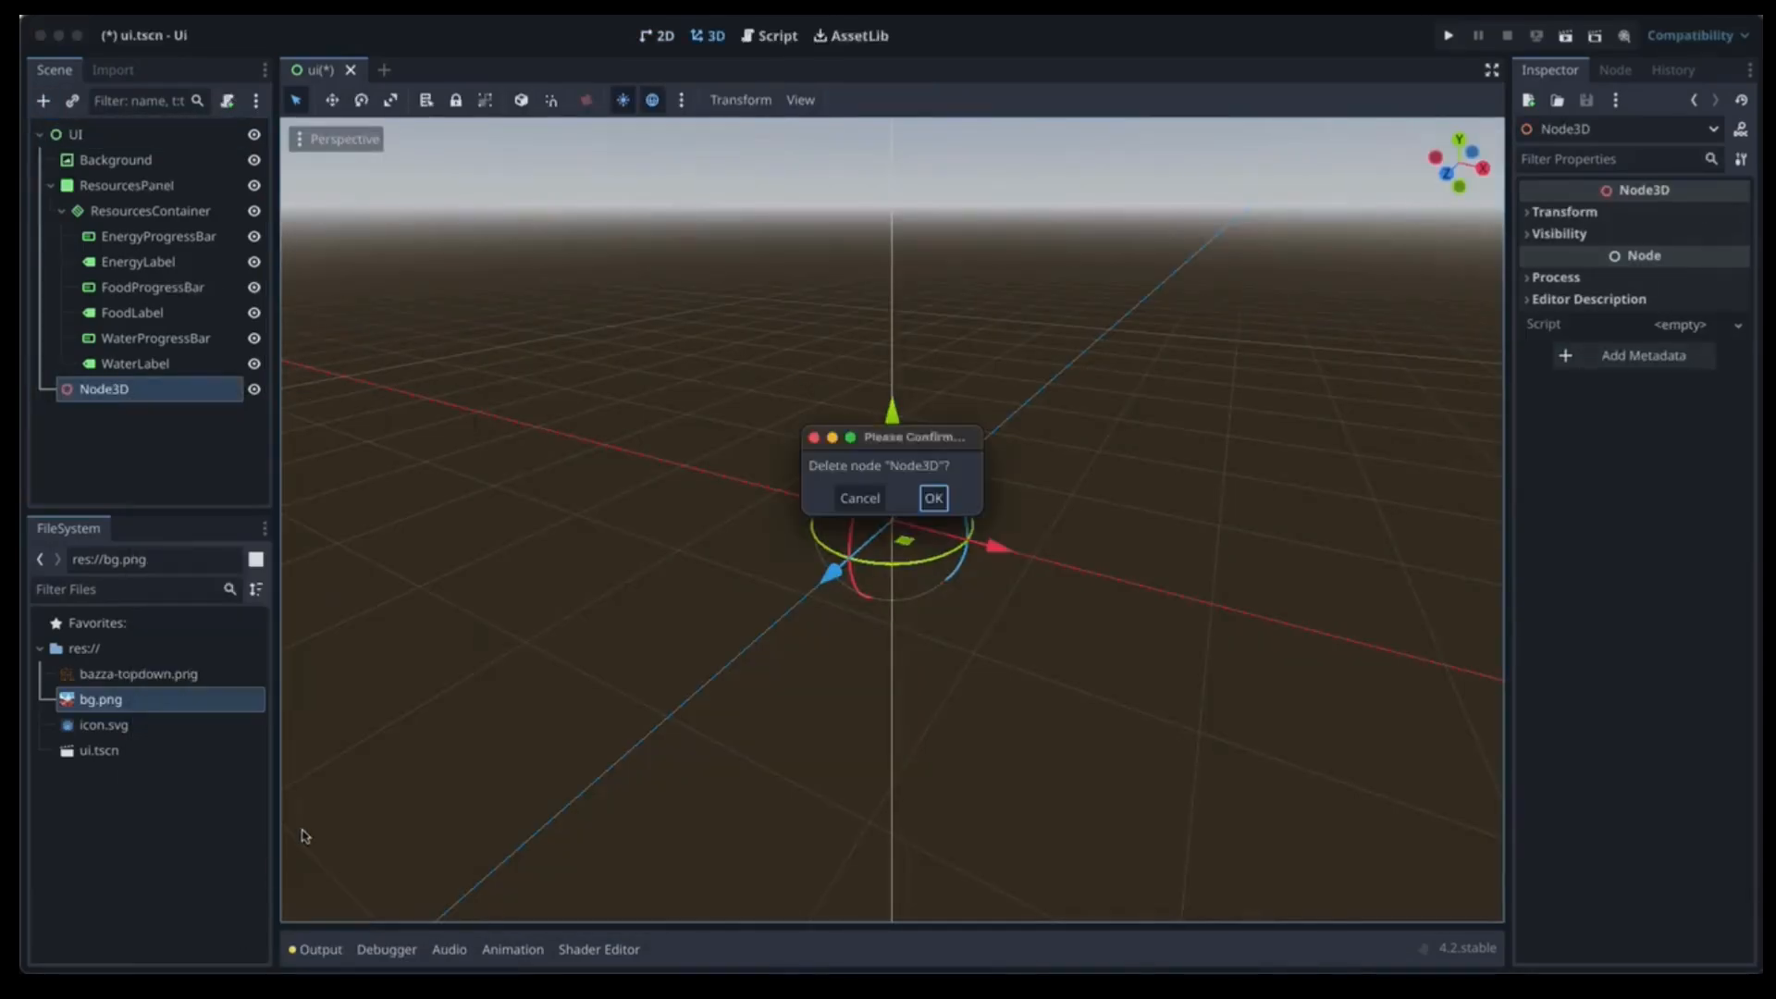
left_click(931, 499)
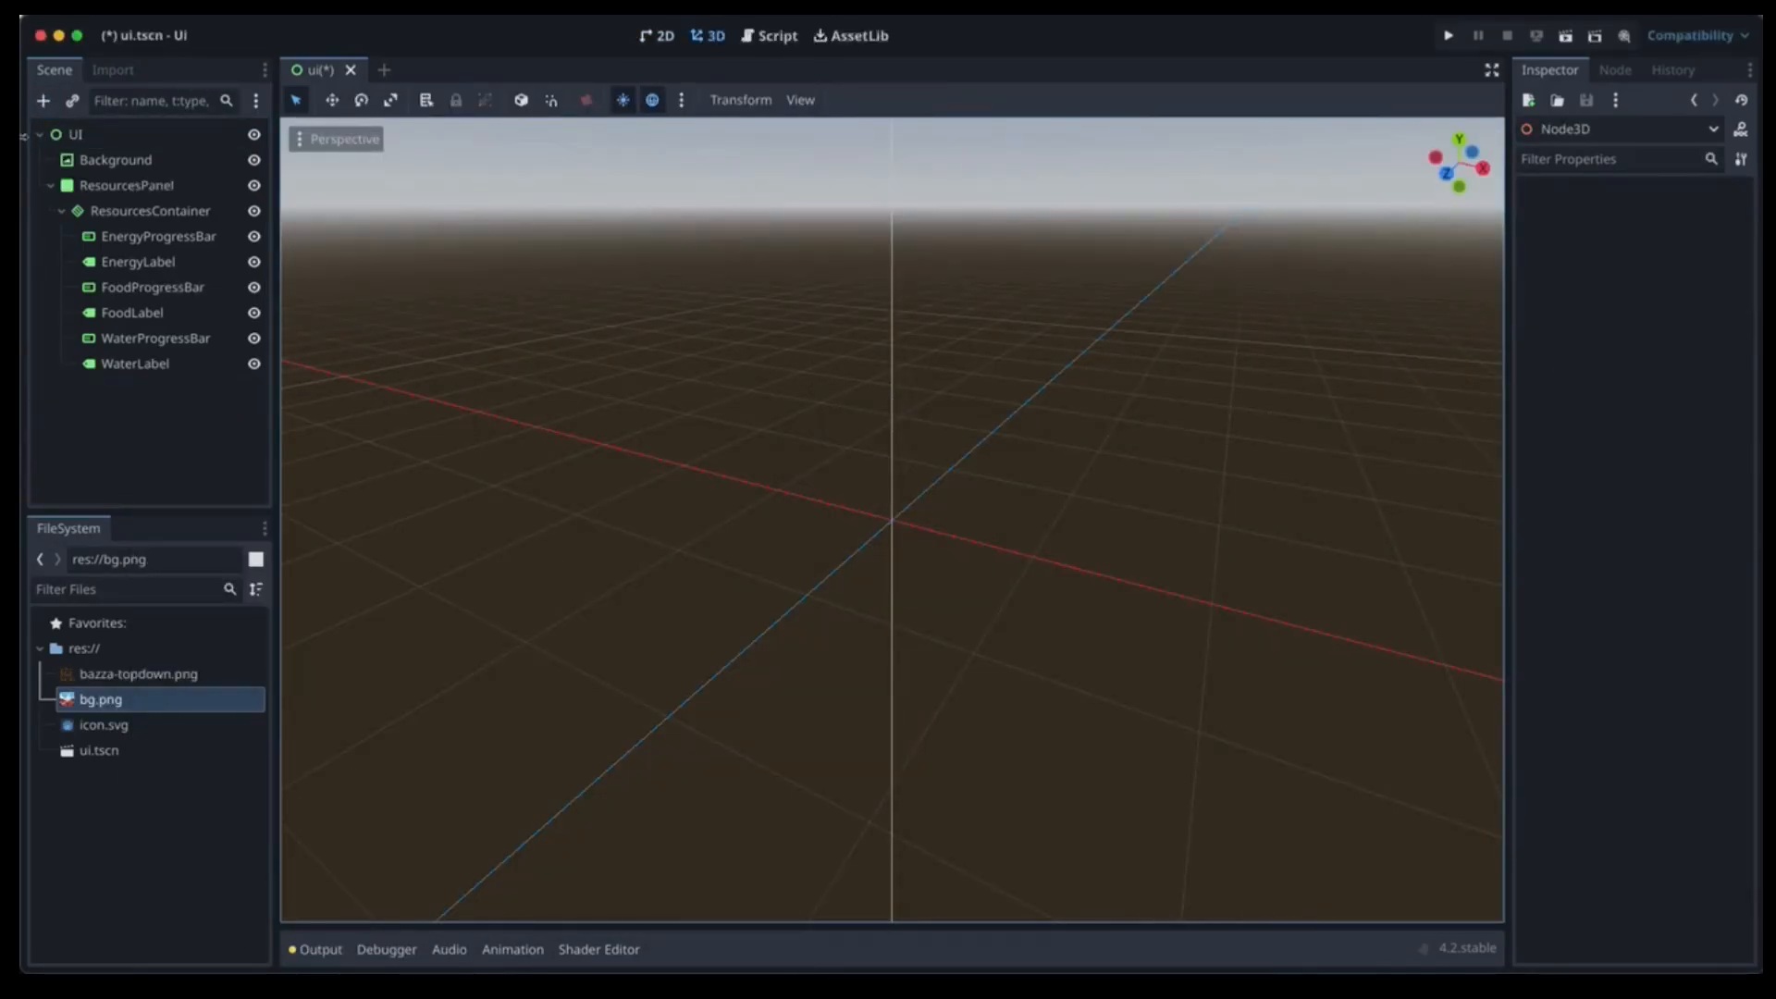
left_click(658, 36)
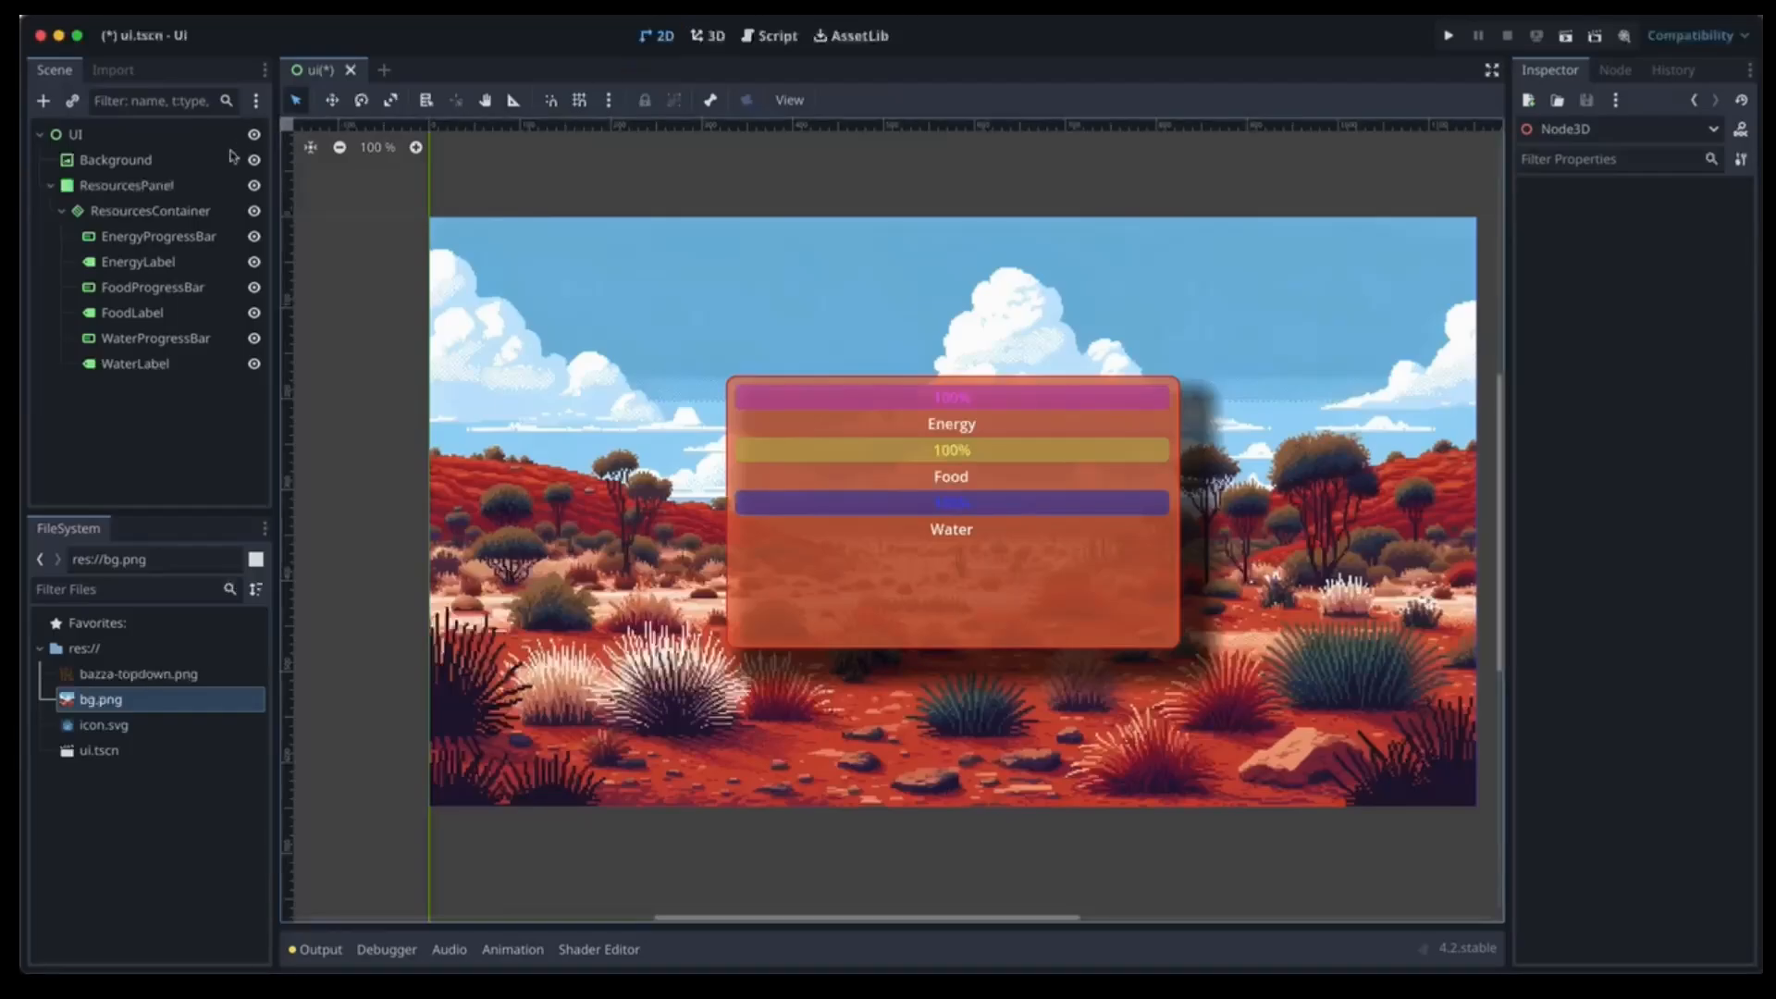
Add an AnimatedSprite2D under UI and name it Bazza1.
left_click(76, 135)
left_click(41, 100)
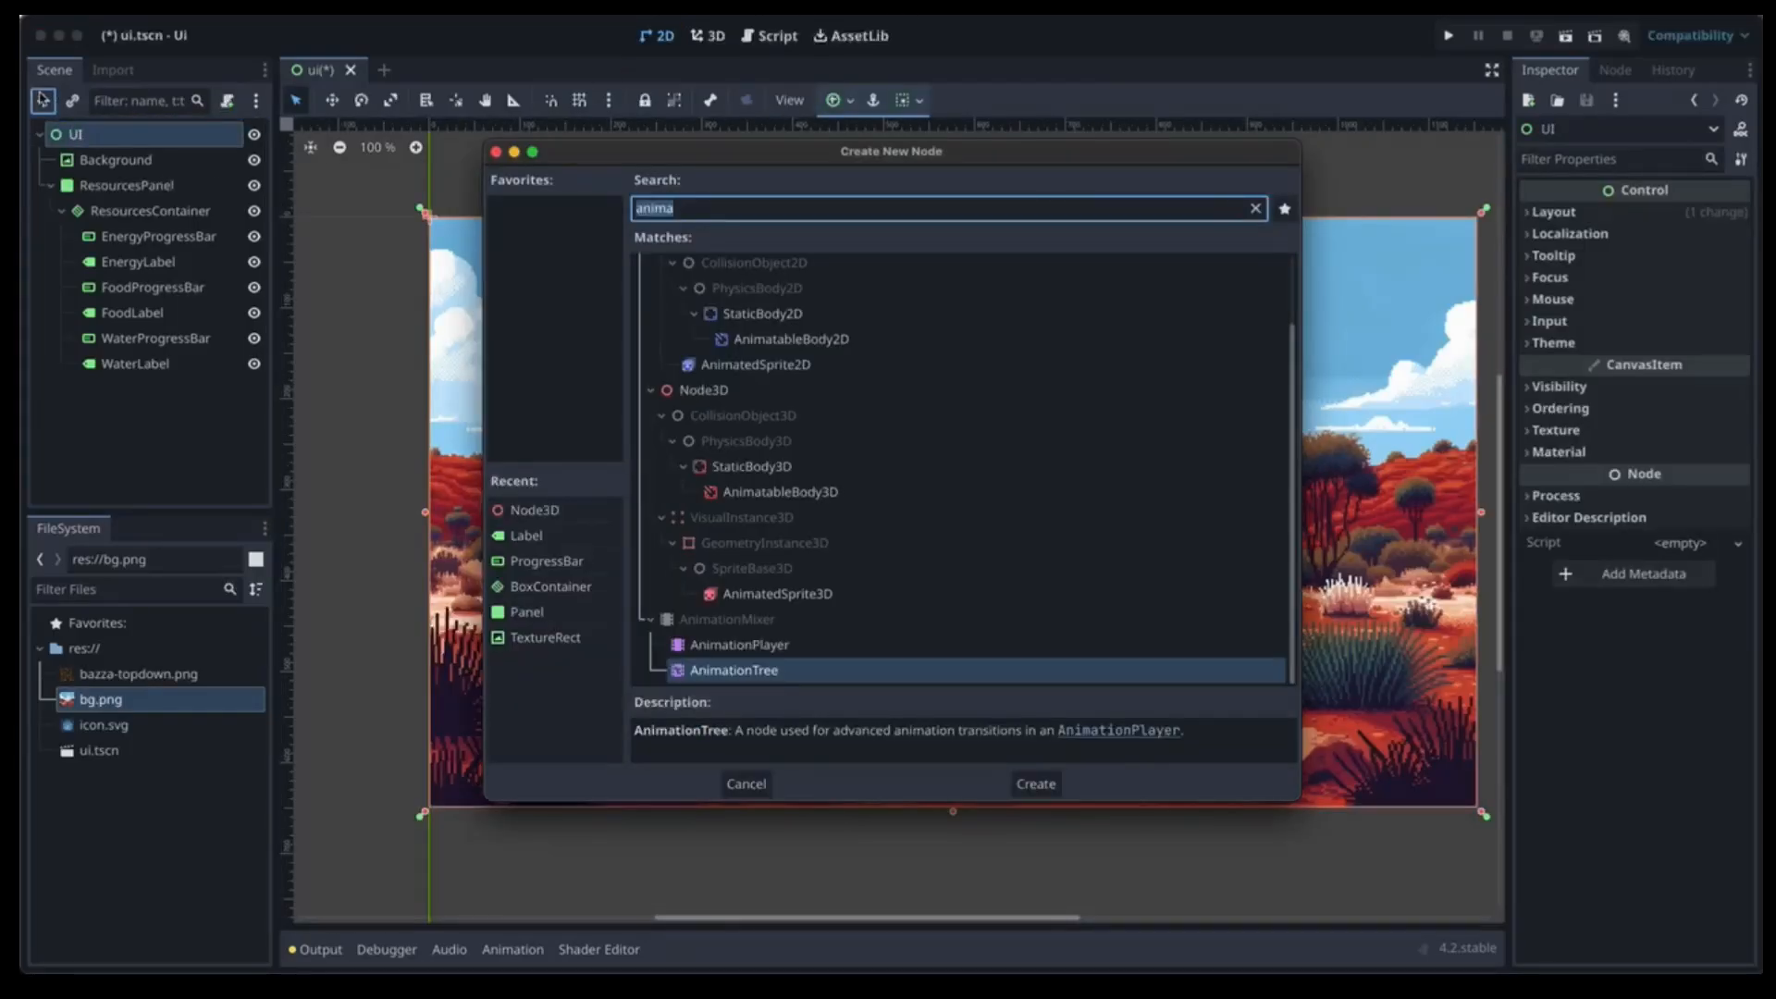
double_click(766, 364)
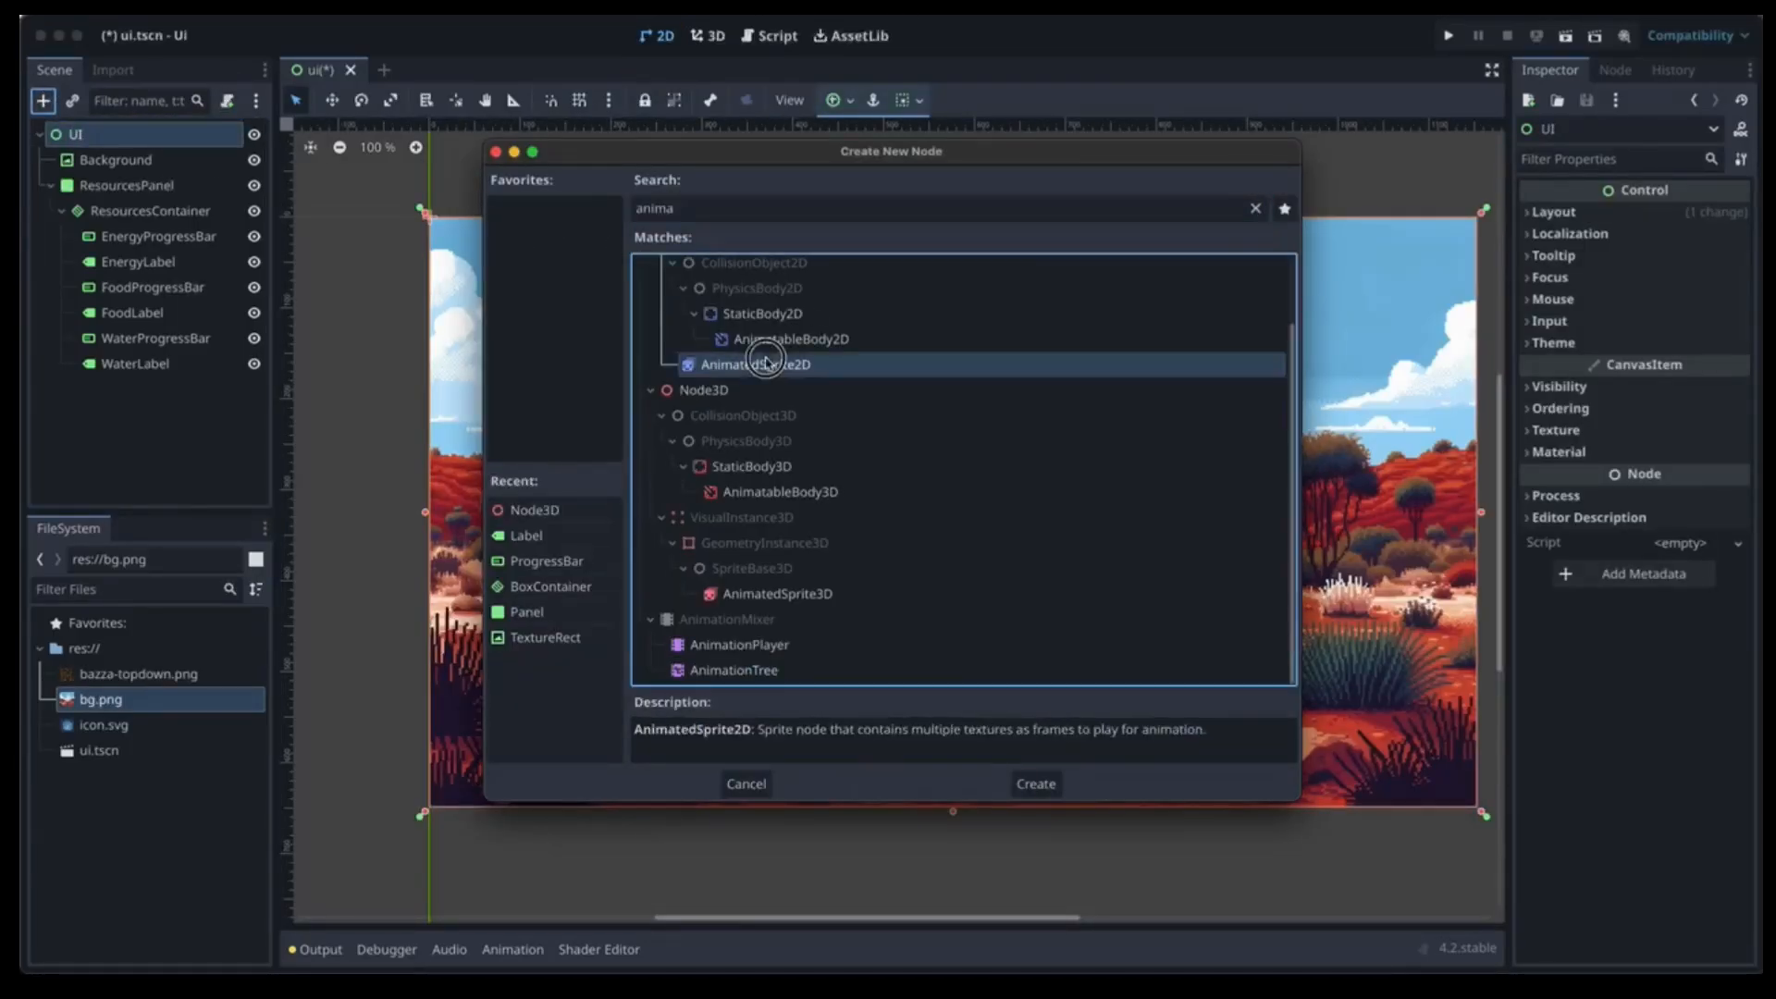
left_click(180, 396)
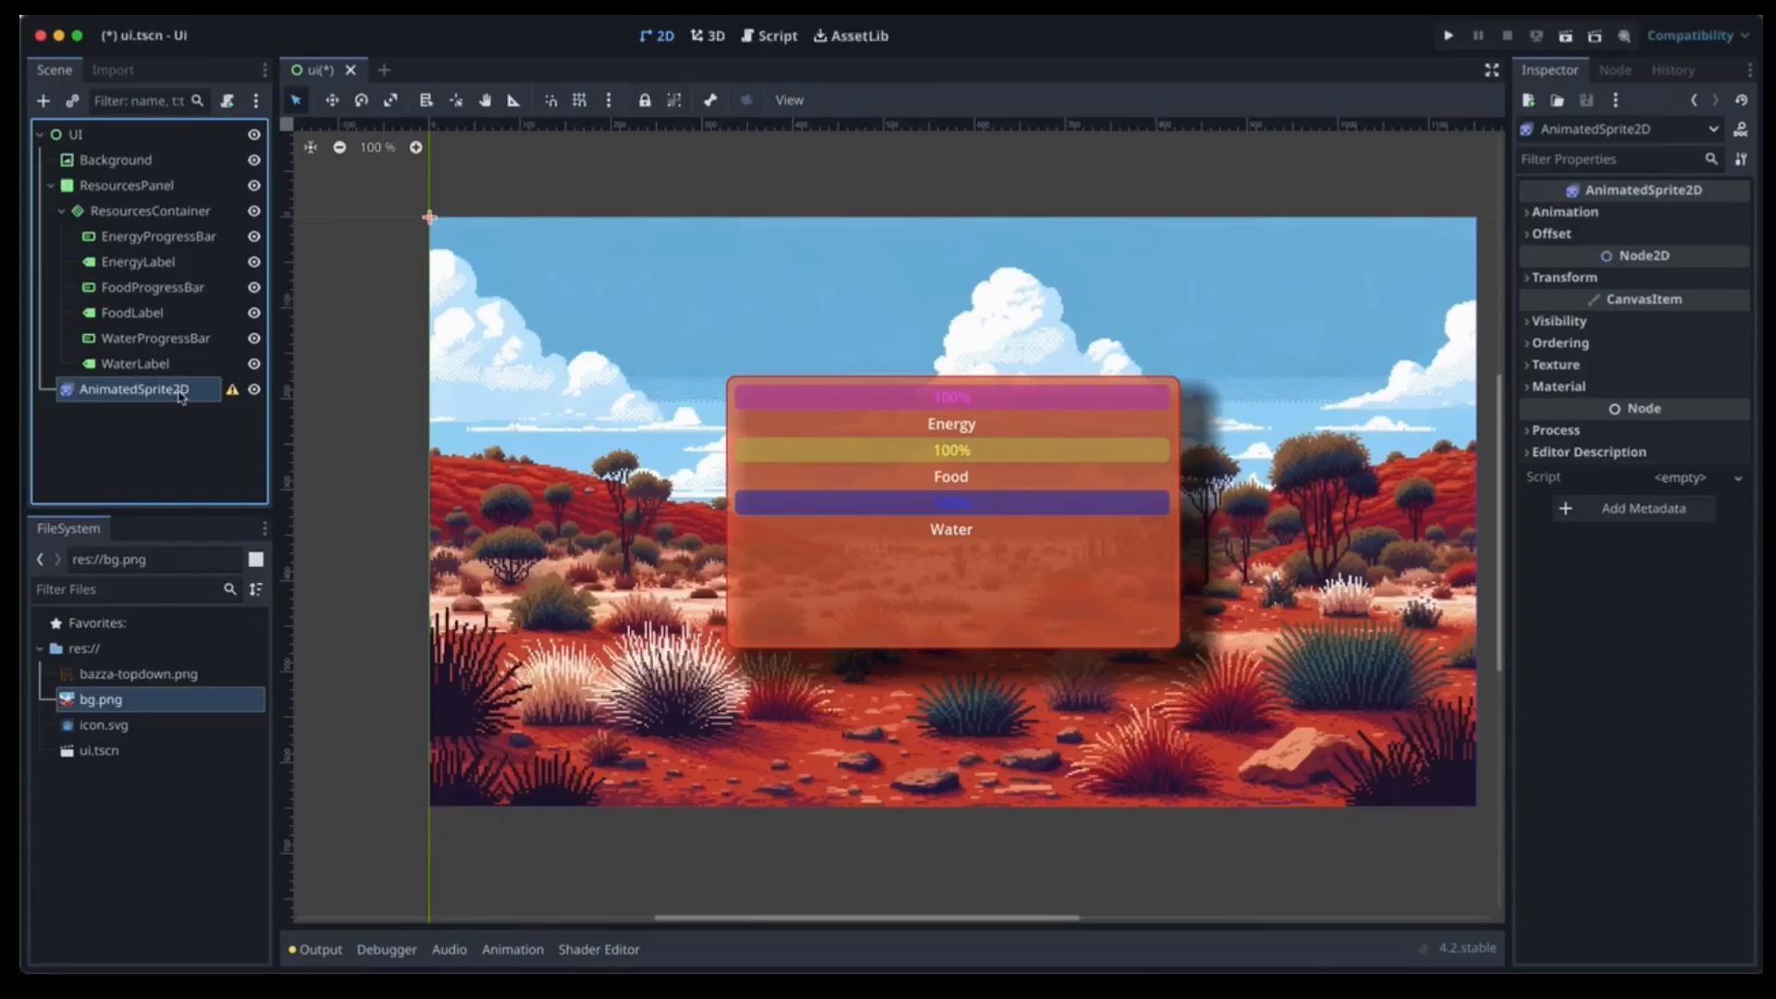
left_click(181, 396)
type("Bazza1")
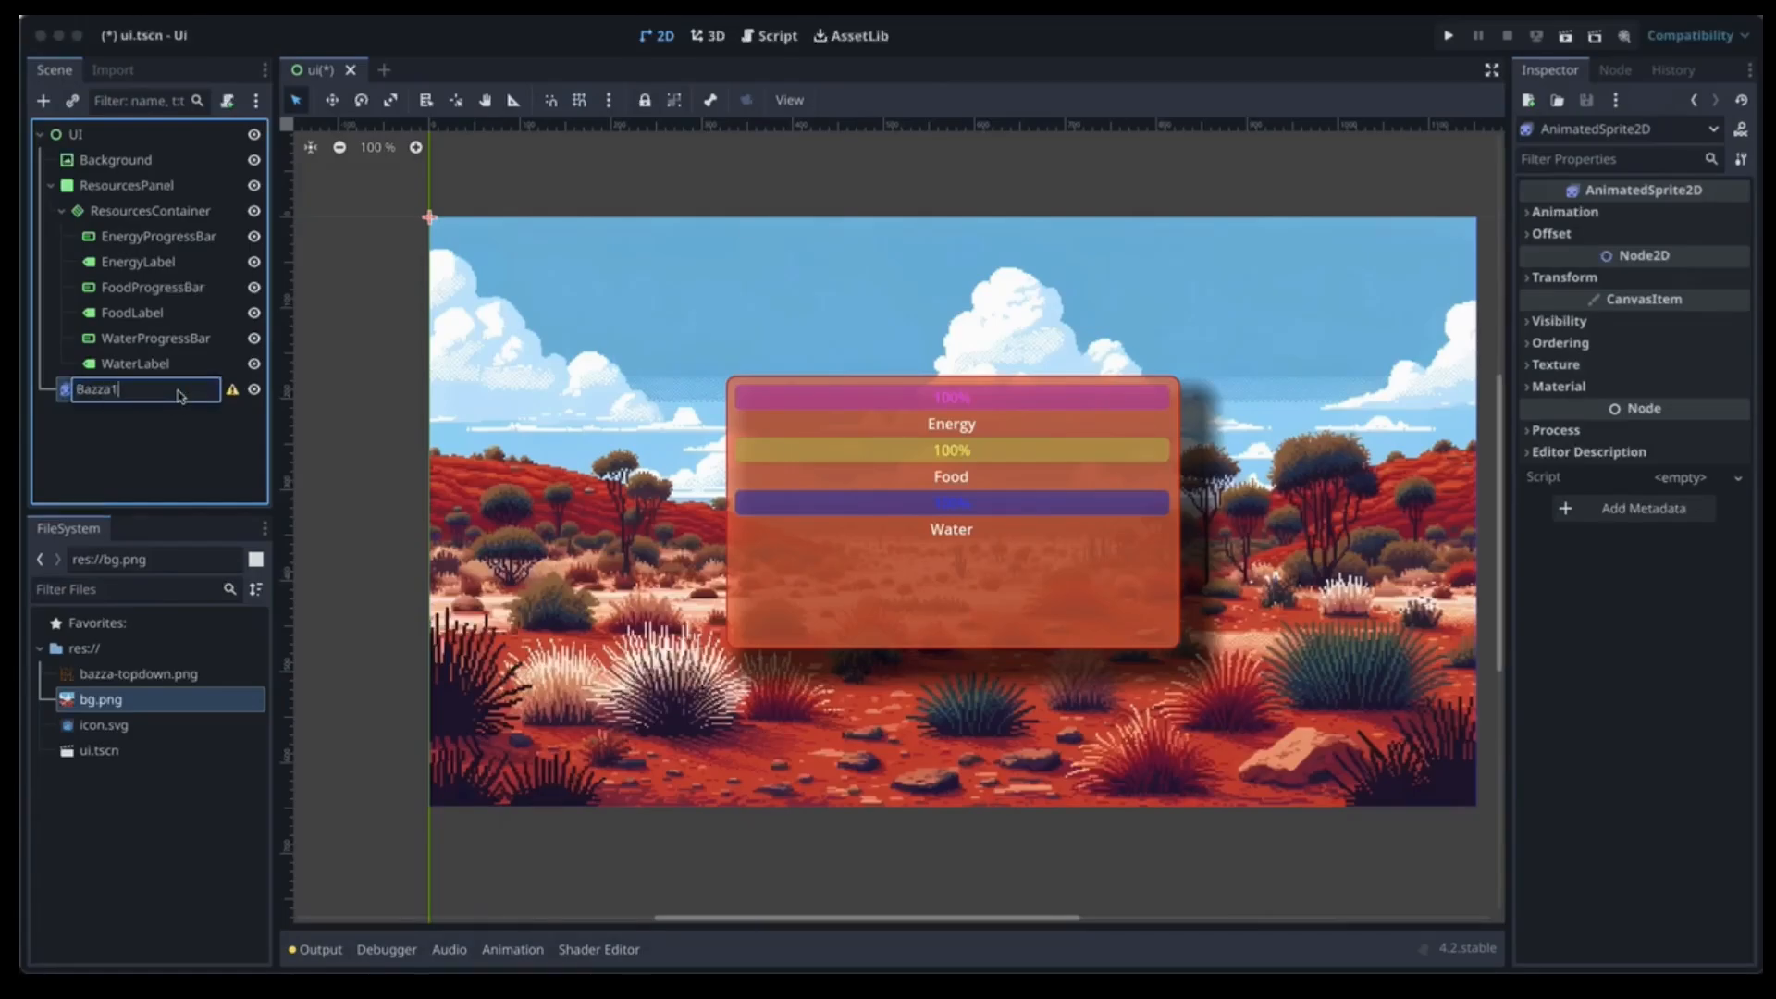
key("Return")
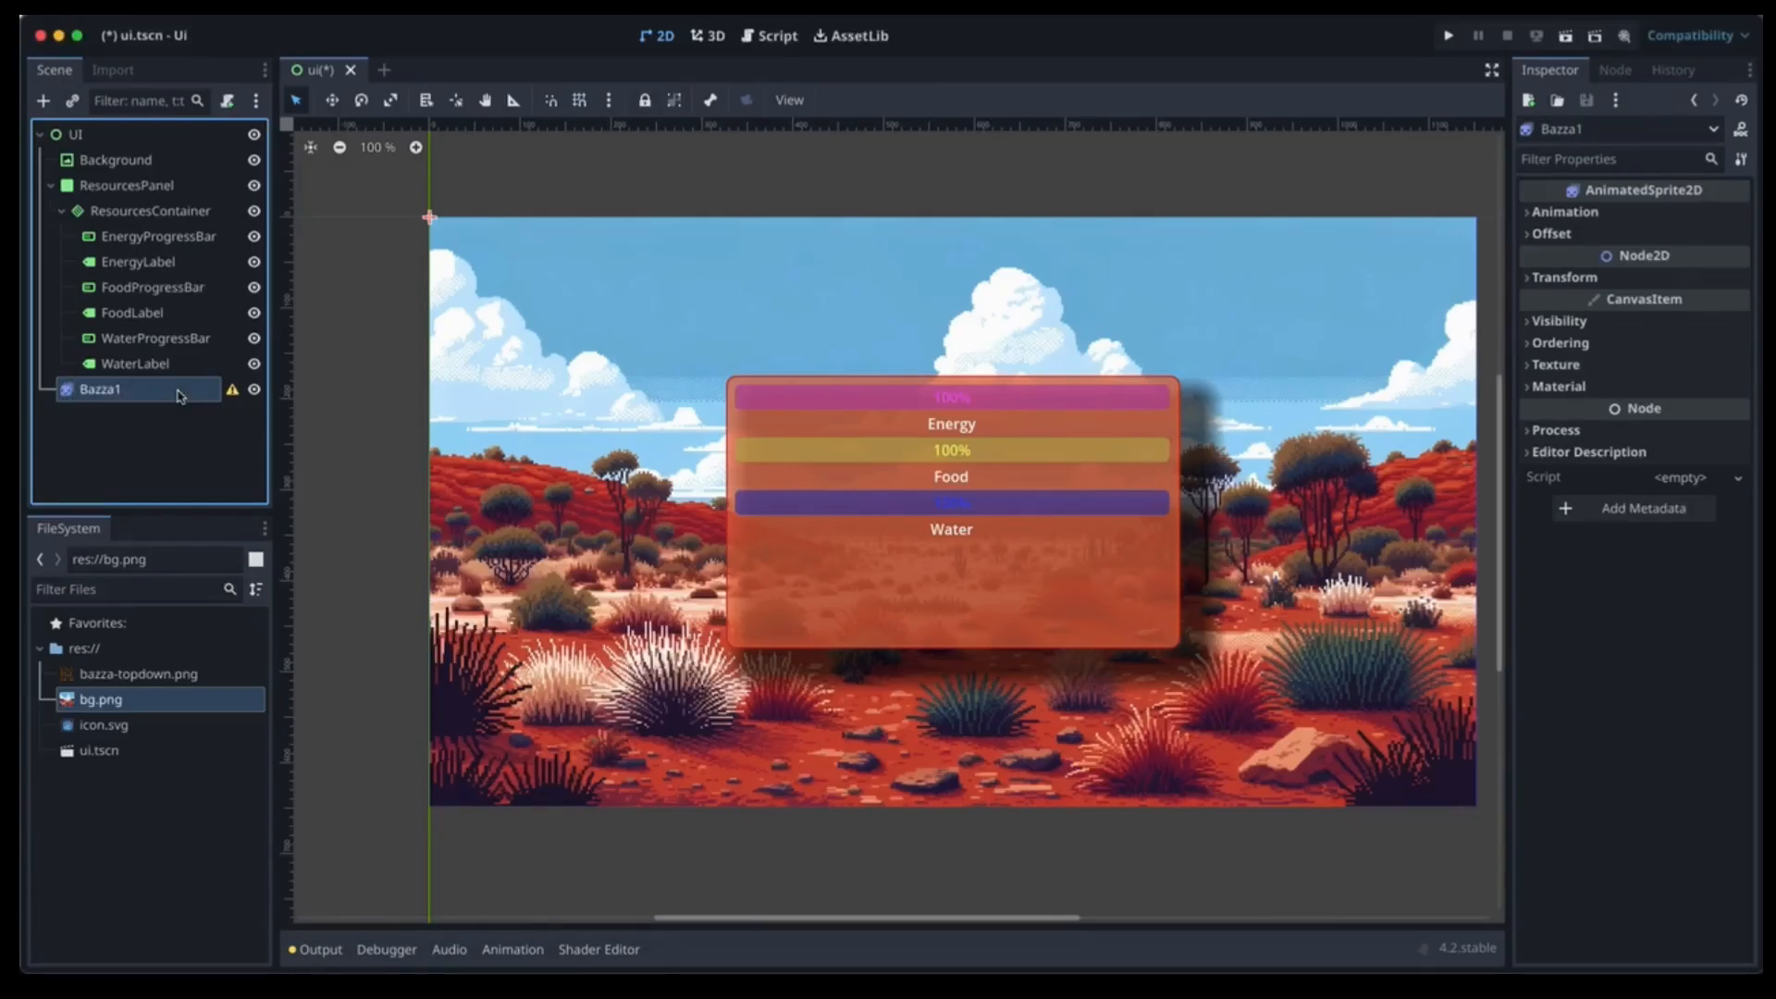
left_click(1643, 215)
Give Bazza1 a new SpriteFrames resource with the default animation set to autoplay.
left_click(1646, 237)
left_click(1600, 261)
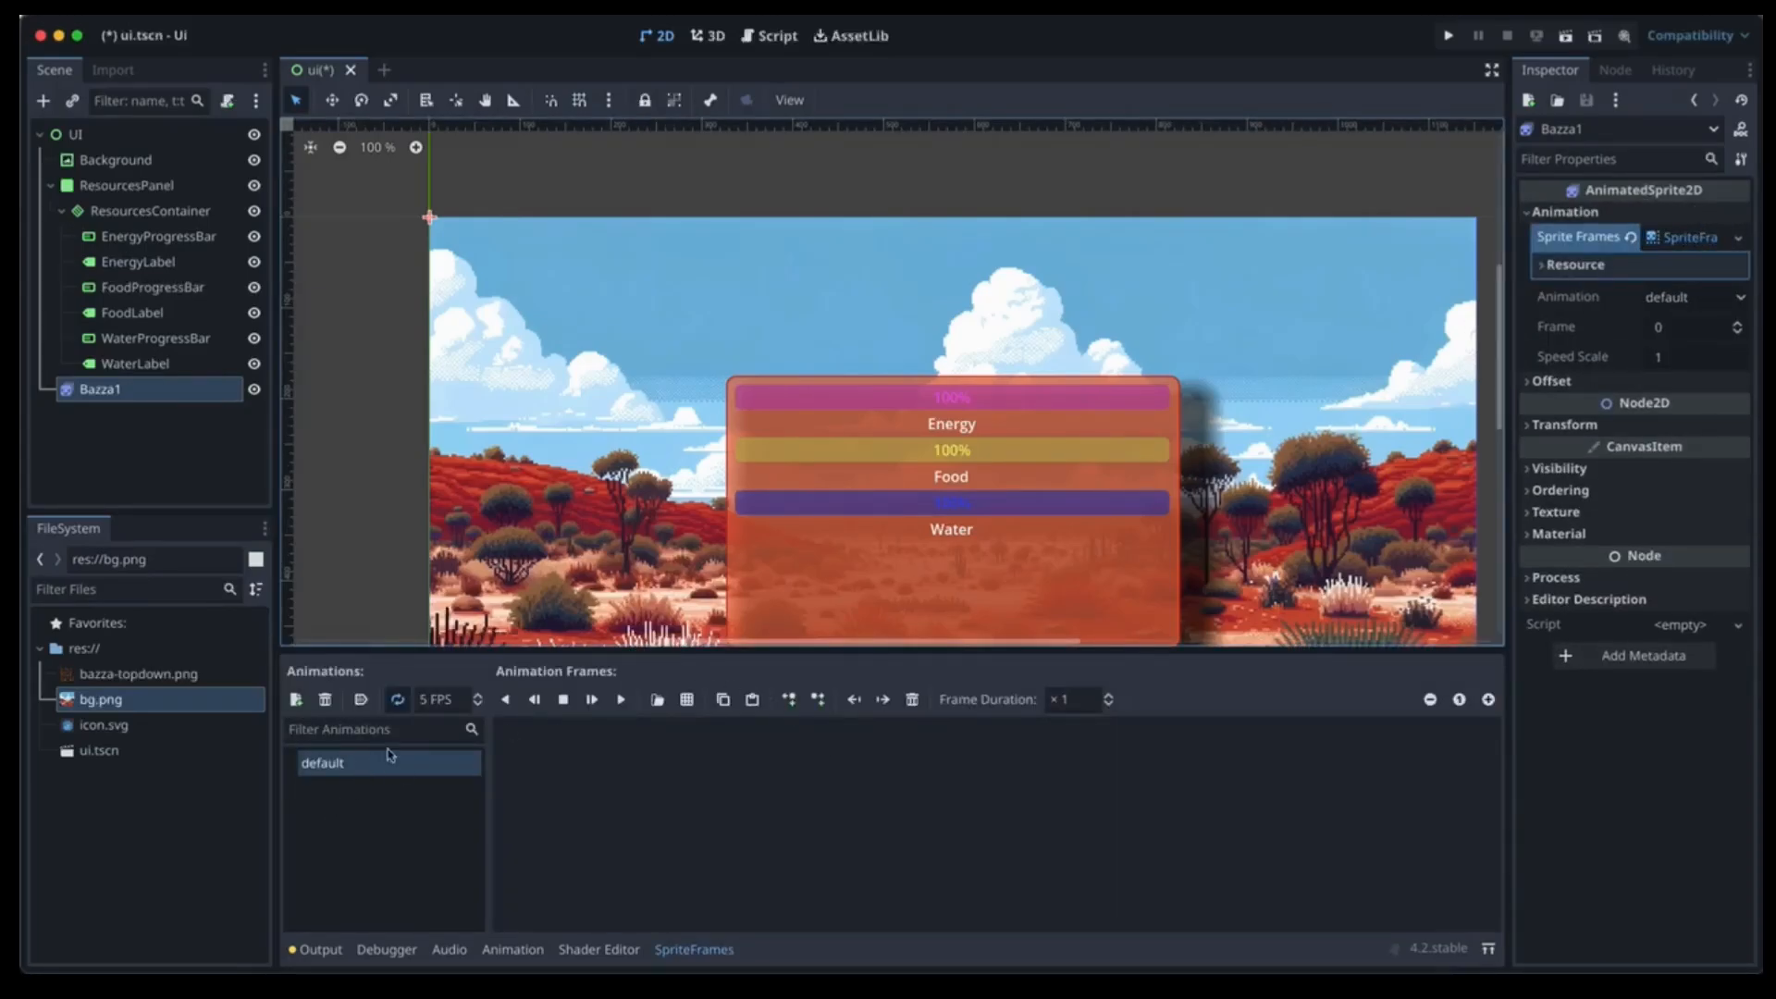
left_click(361, 700)
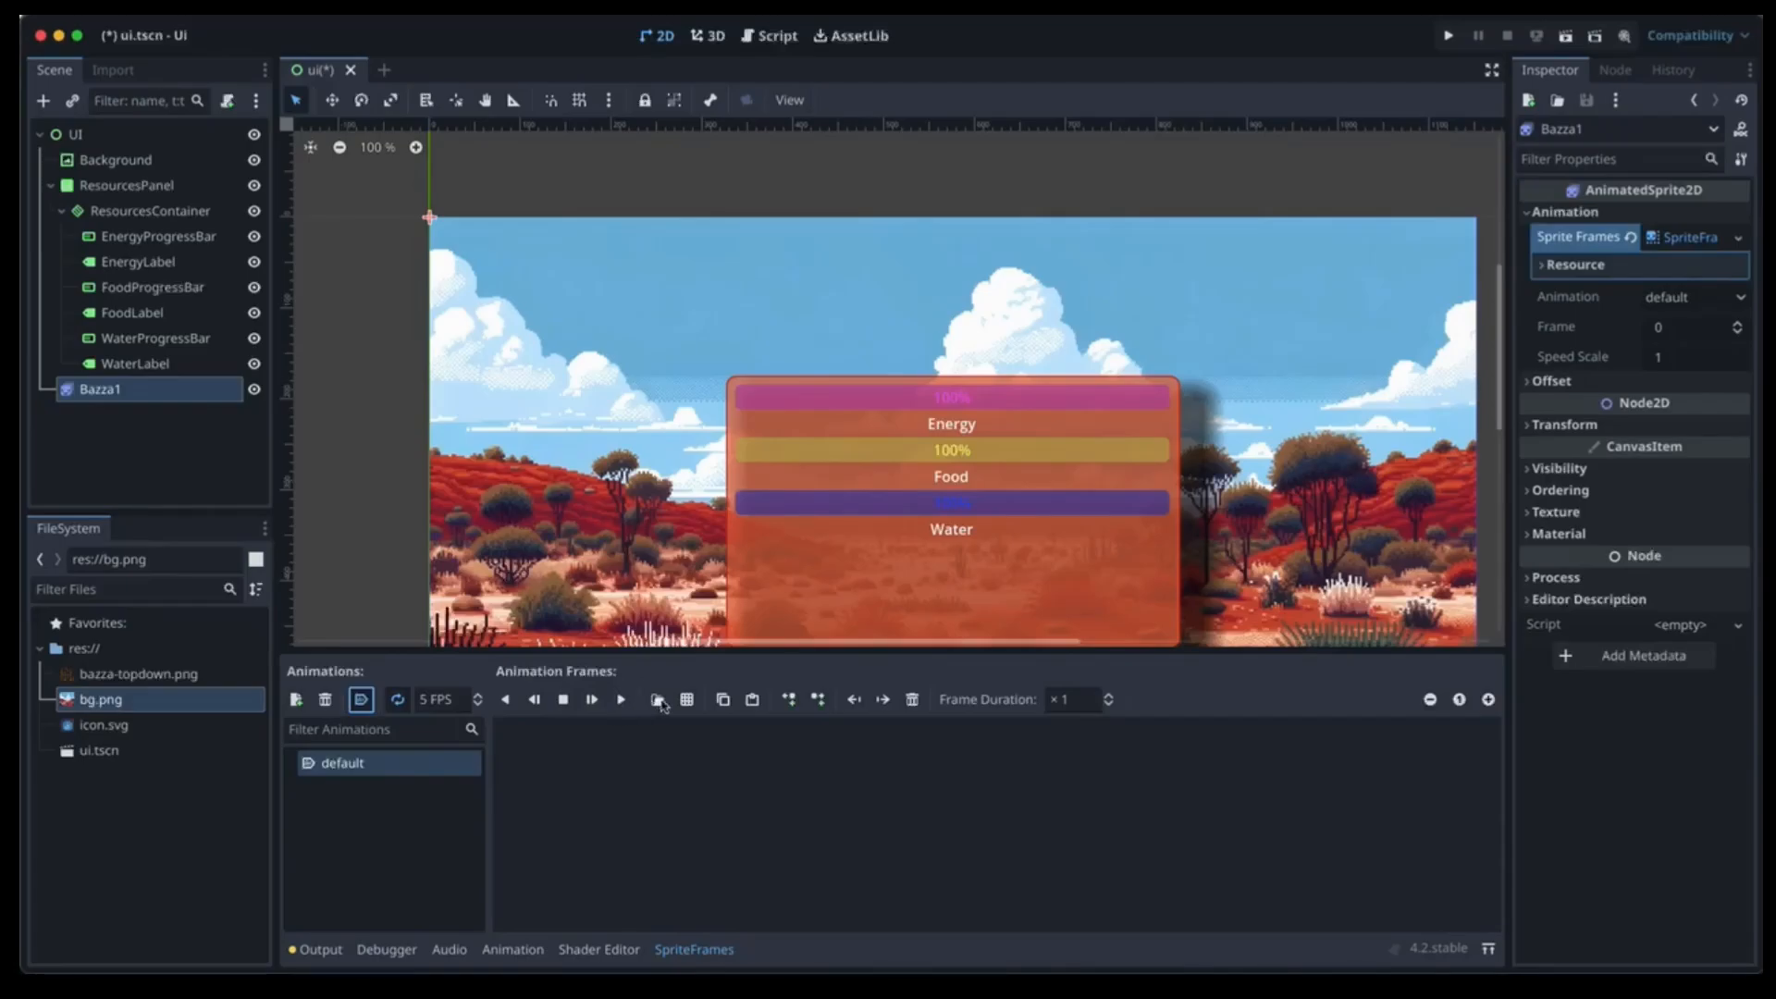
Add five frames from bazza-topdown.png, sliced on a 5 × 10 grid, to the default animation.
left_click(685, 700)
left_click(615, 293)
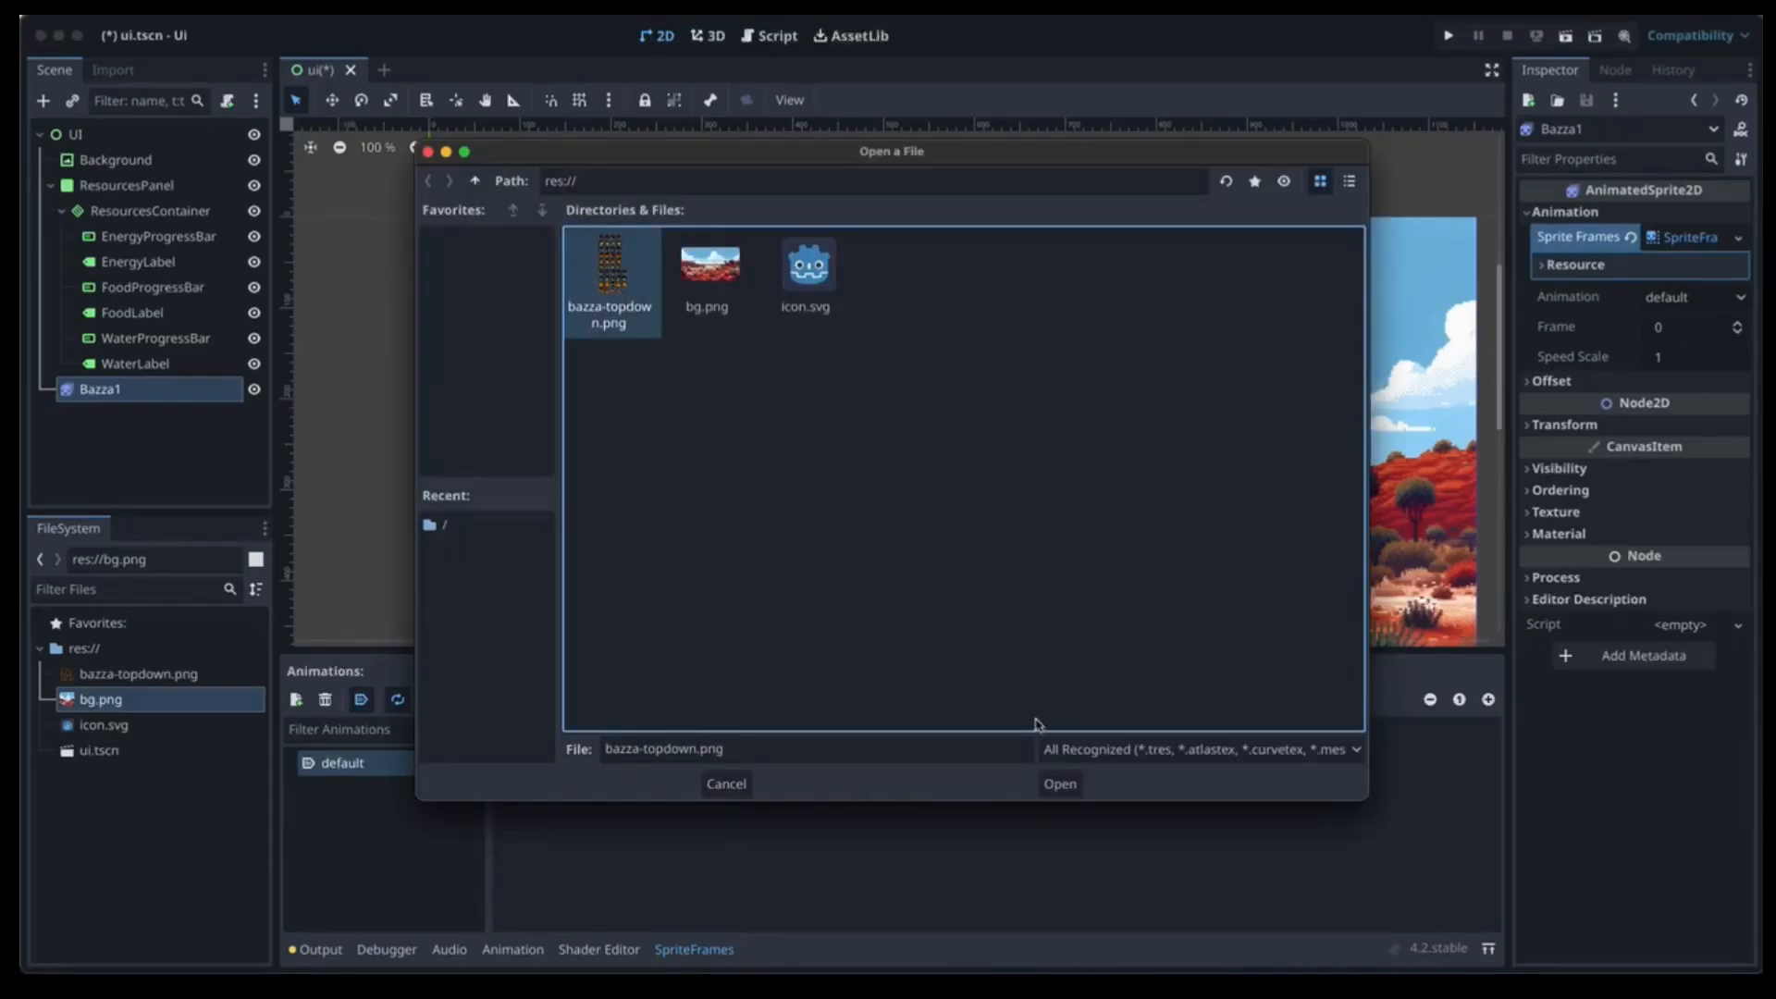
left_click(1055, 784)
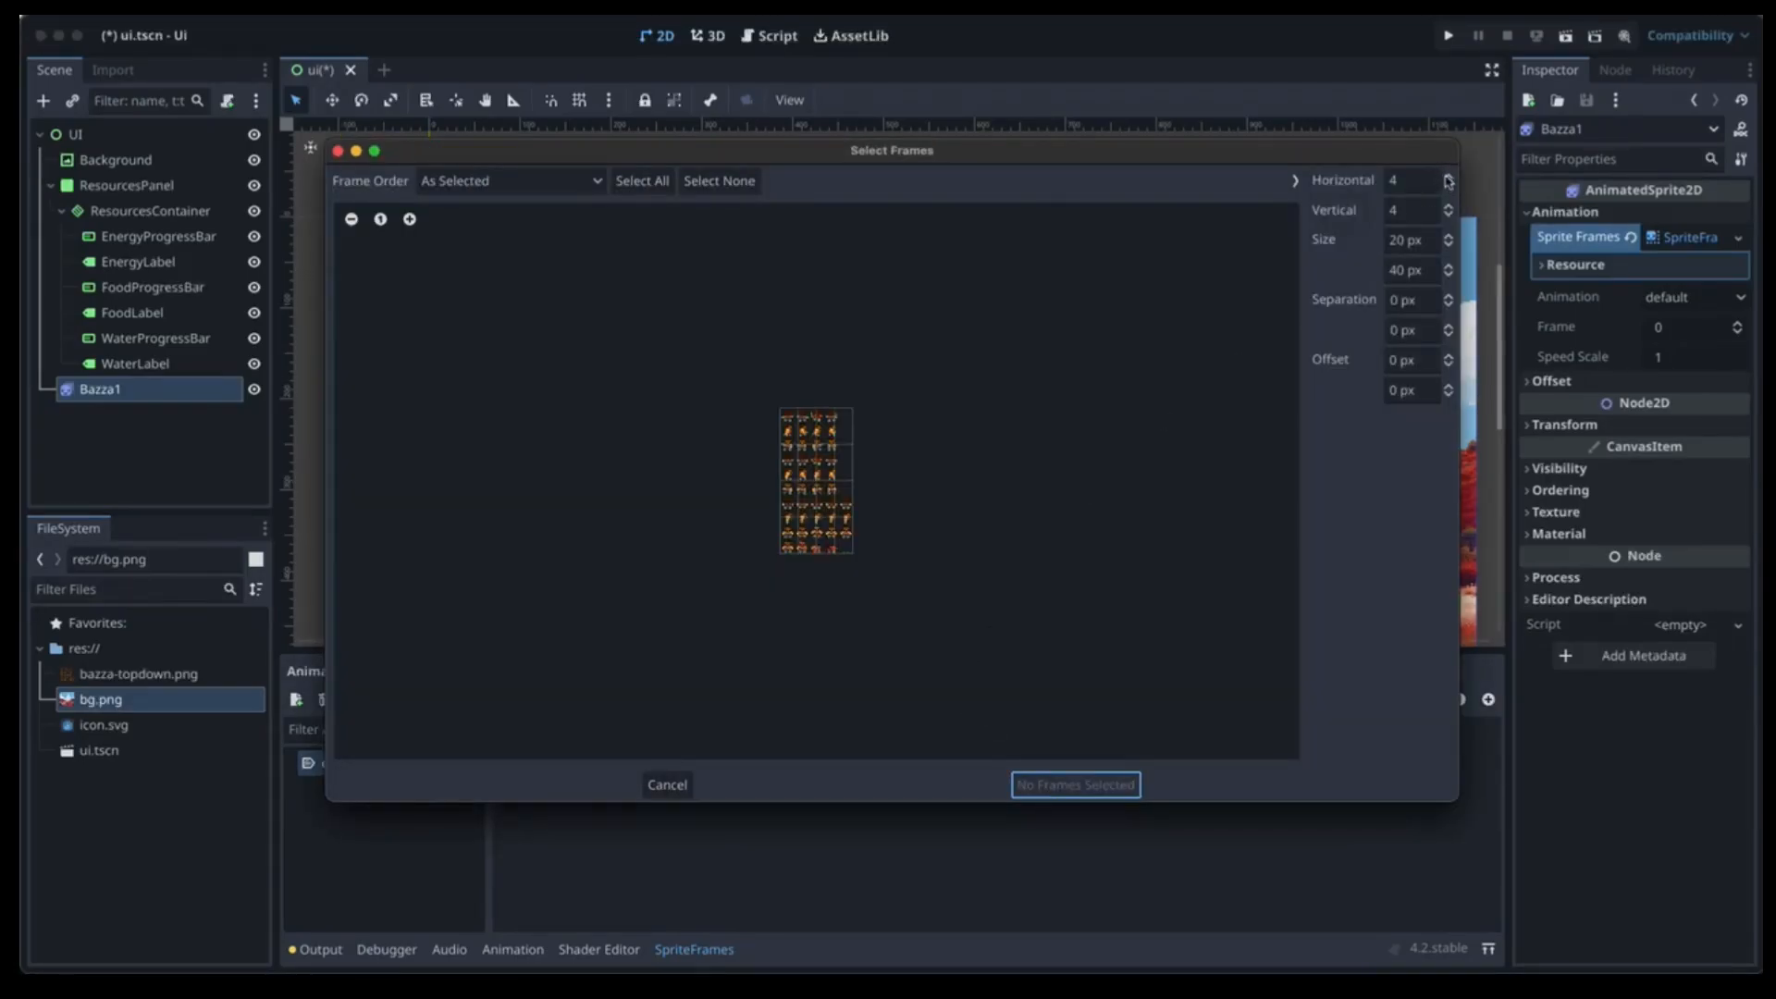
left_click(1448, 175)
left_click(1449, 207)
left_click(1450, 206)
left_click(1449, 206)
left_click(1449, 207)
left_click(1449, 206)
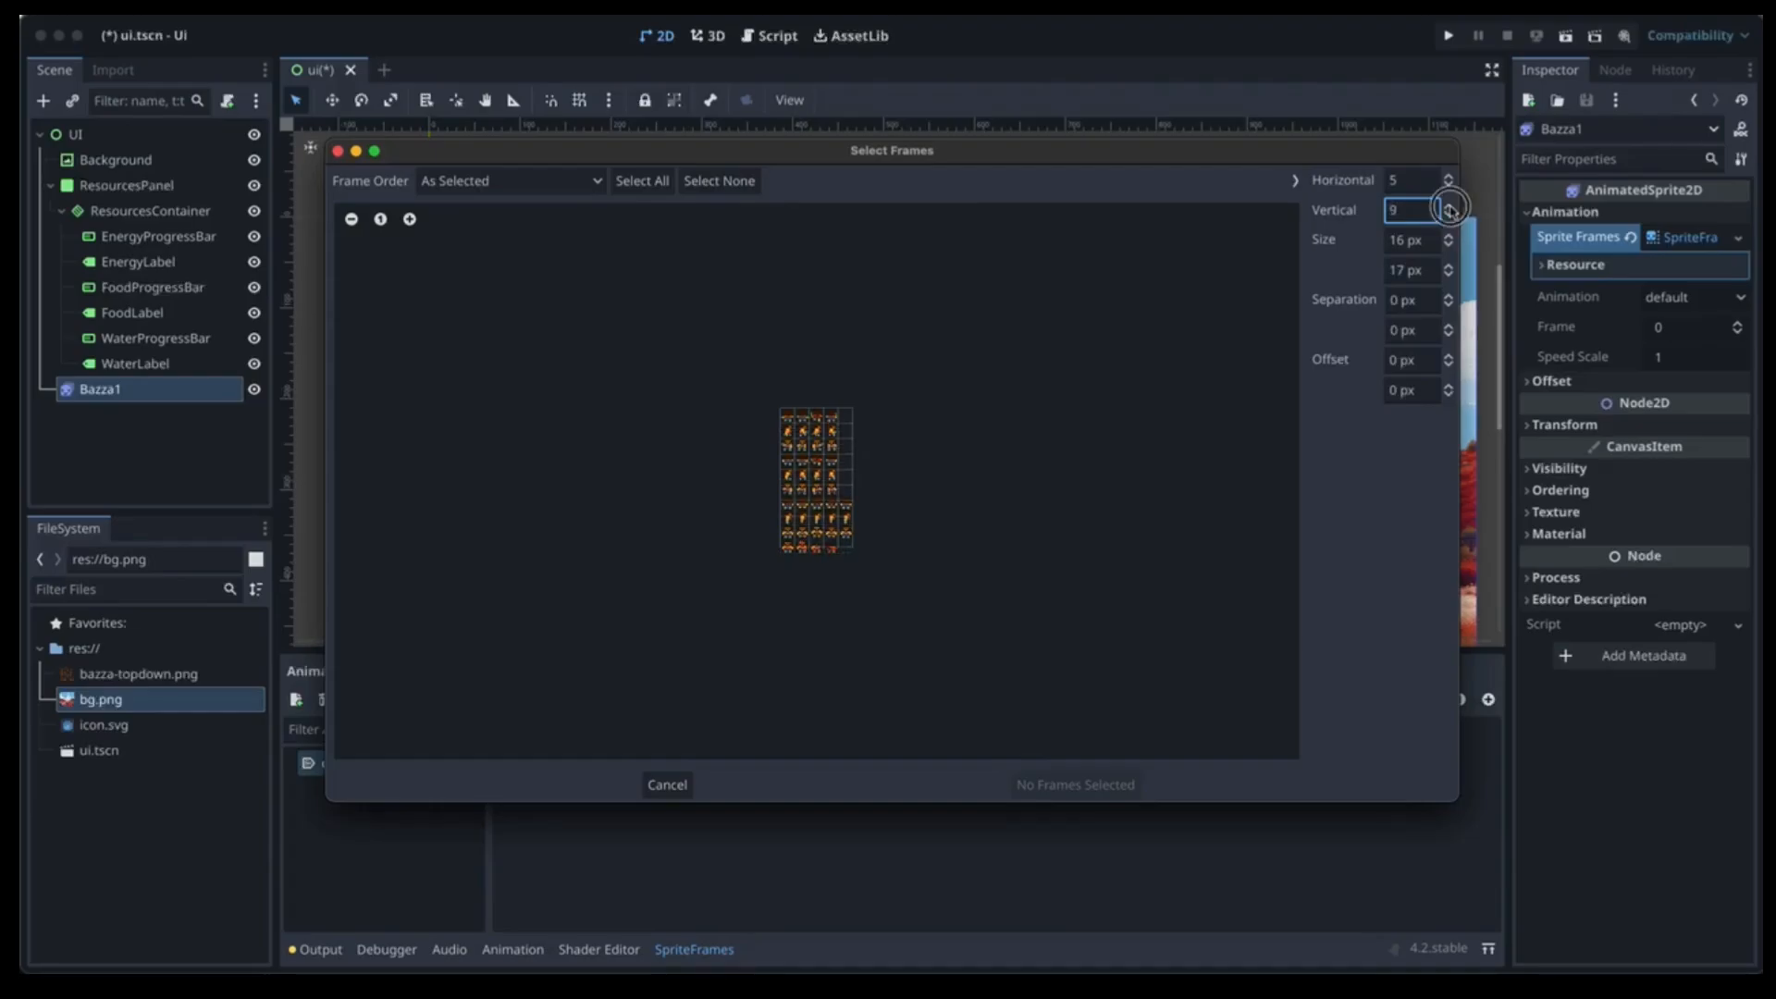
left_click(1449, 206)
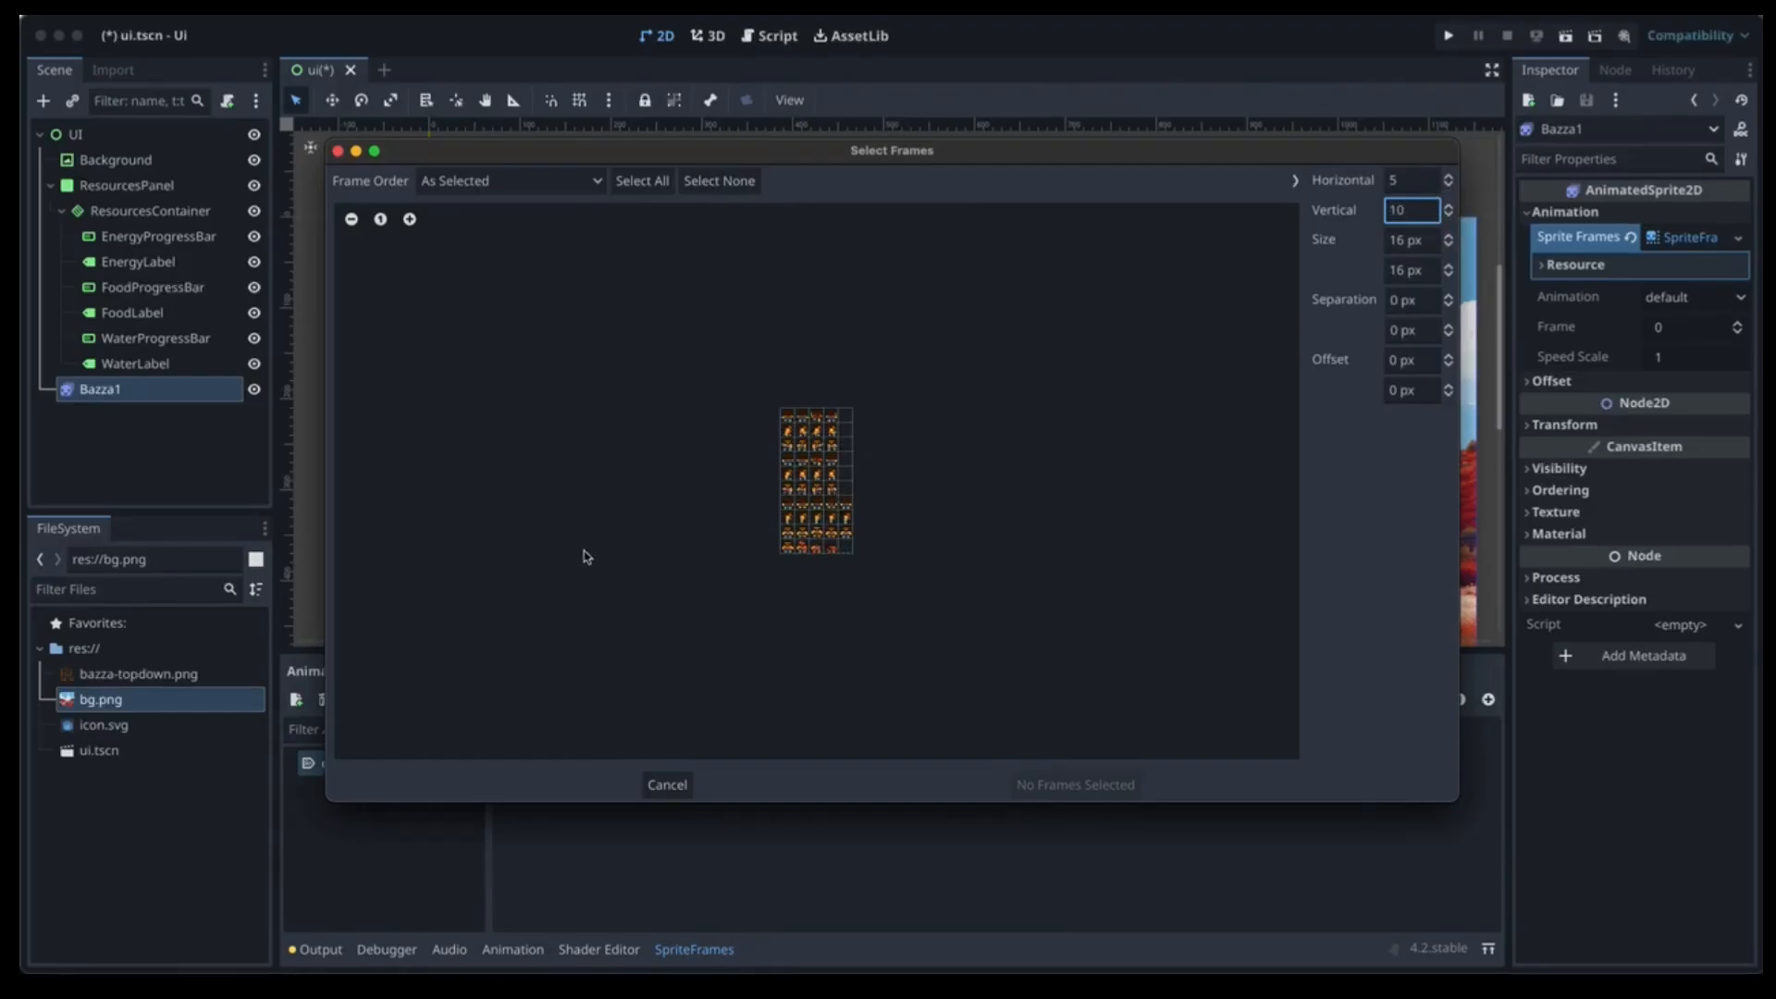
left_click_drag(789, 534, 845, 532)
left_click(1055, 786)
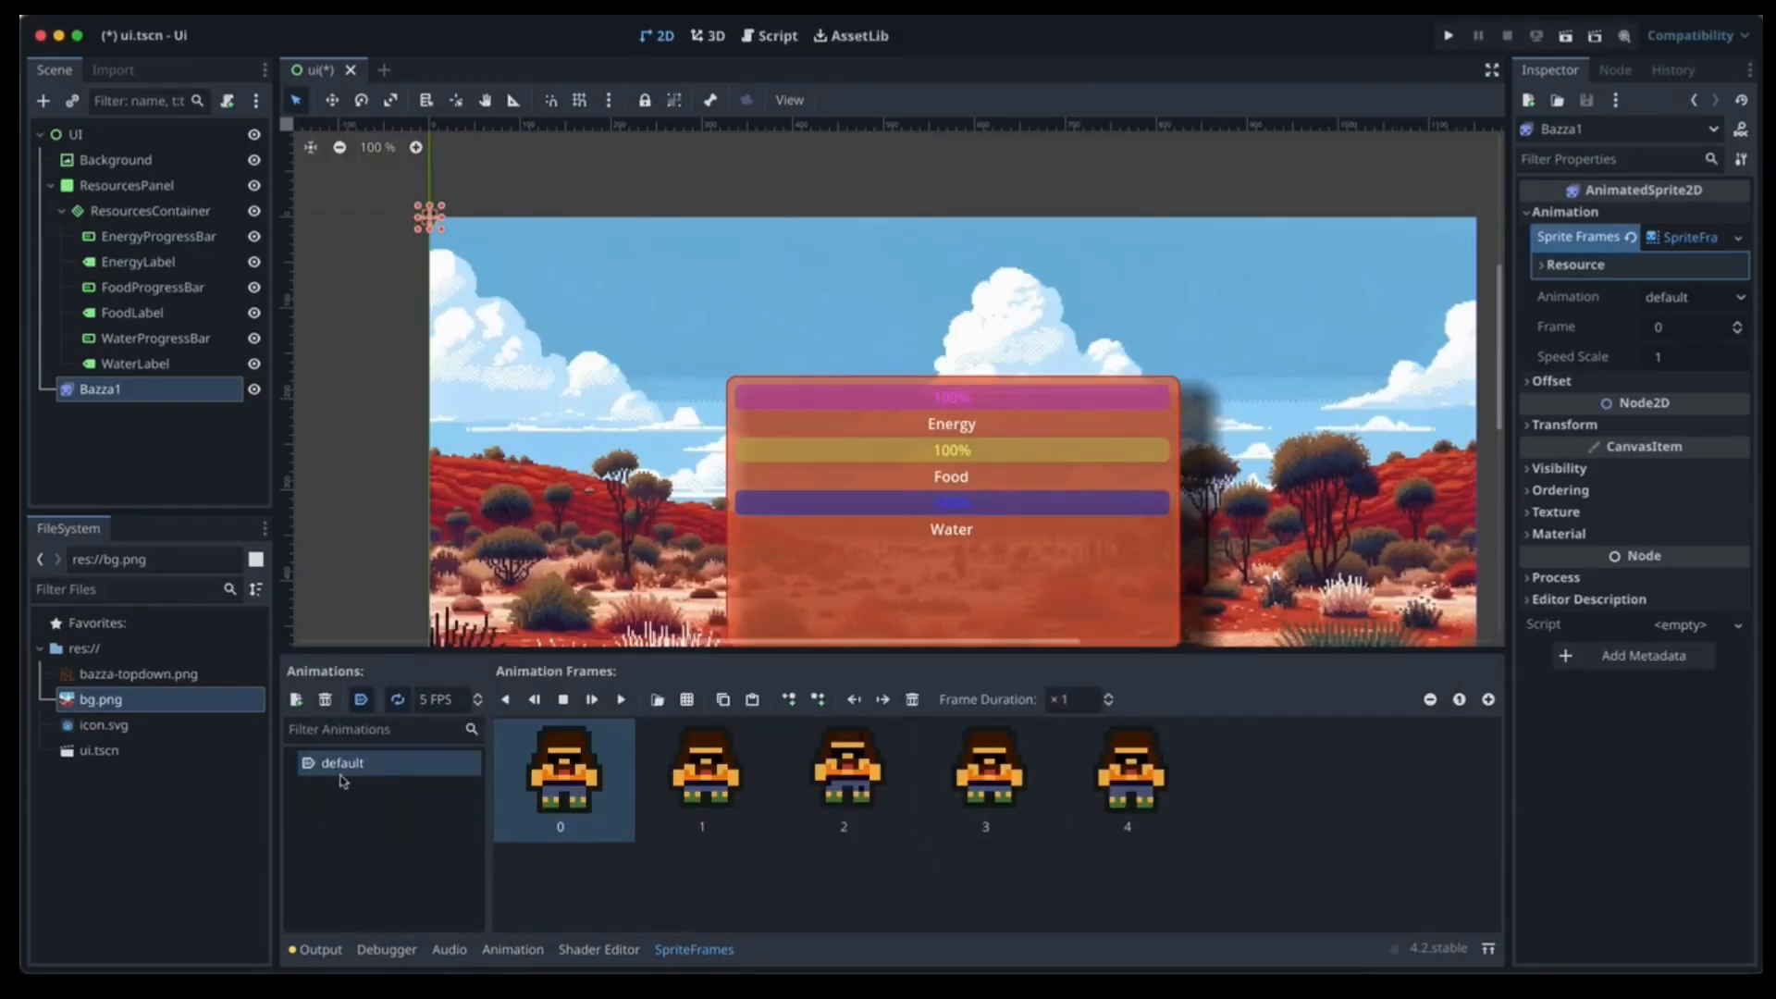
Add a second animation named die and select it.
left_click(296, 701)
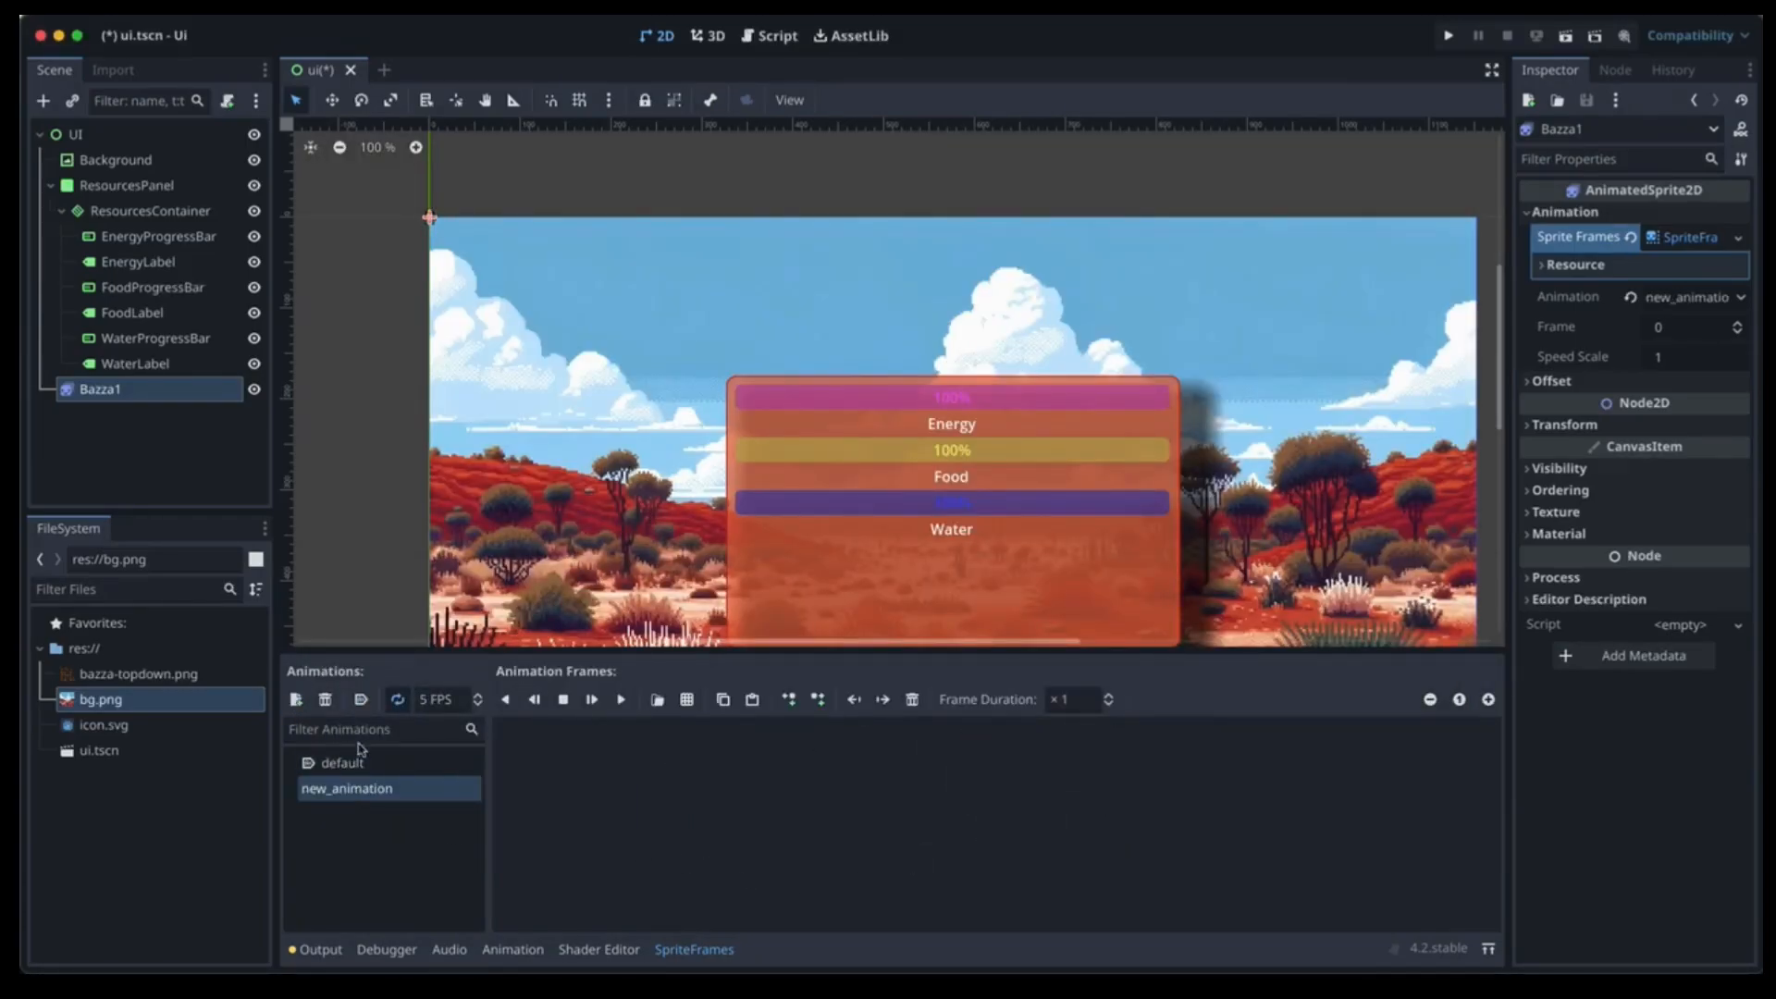
double_click(383, 789)
type("die")
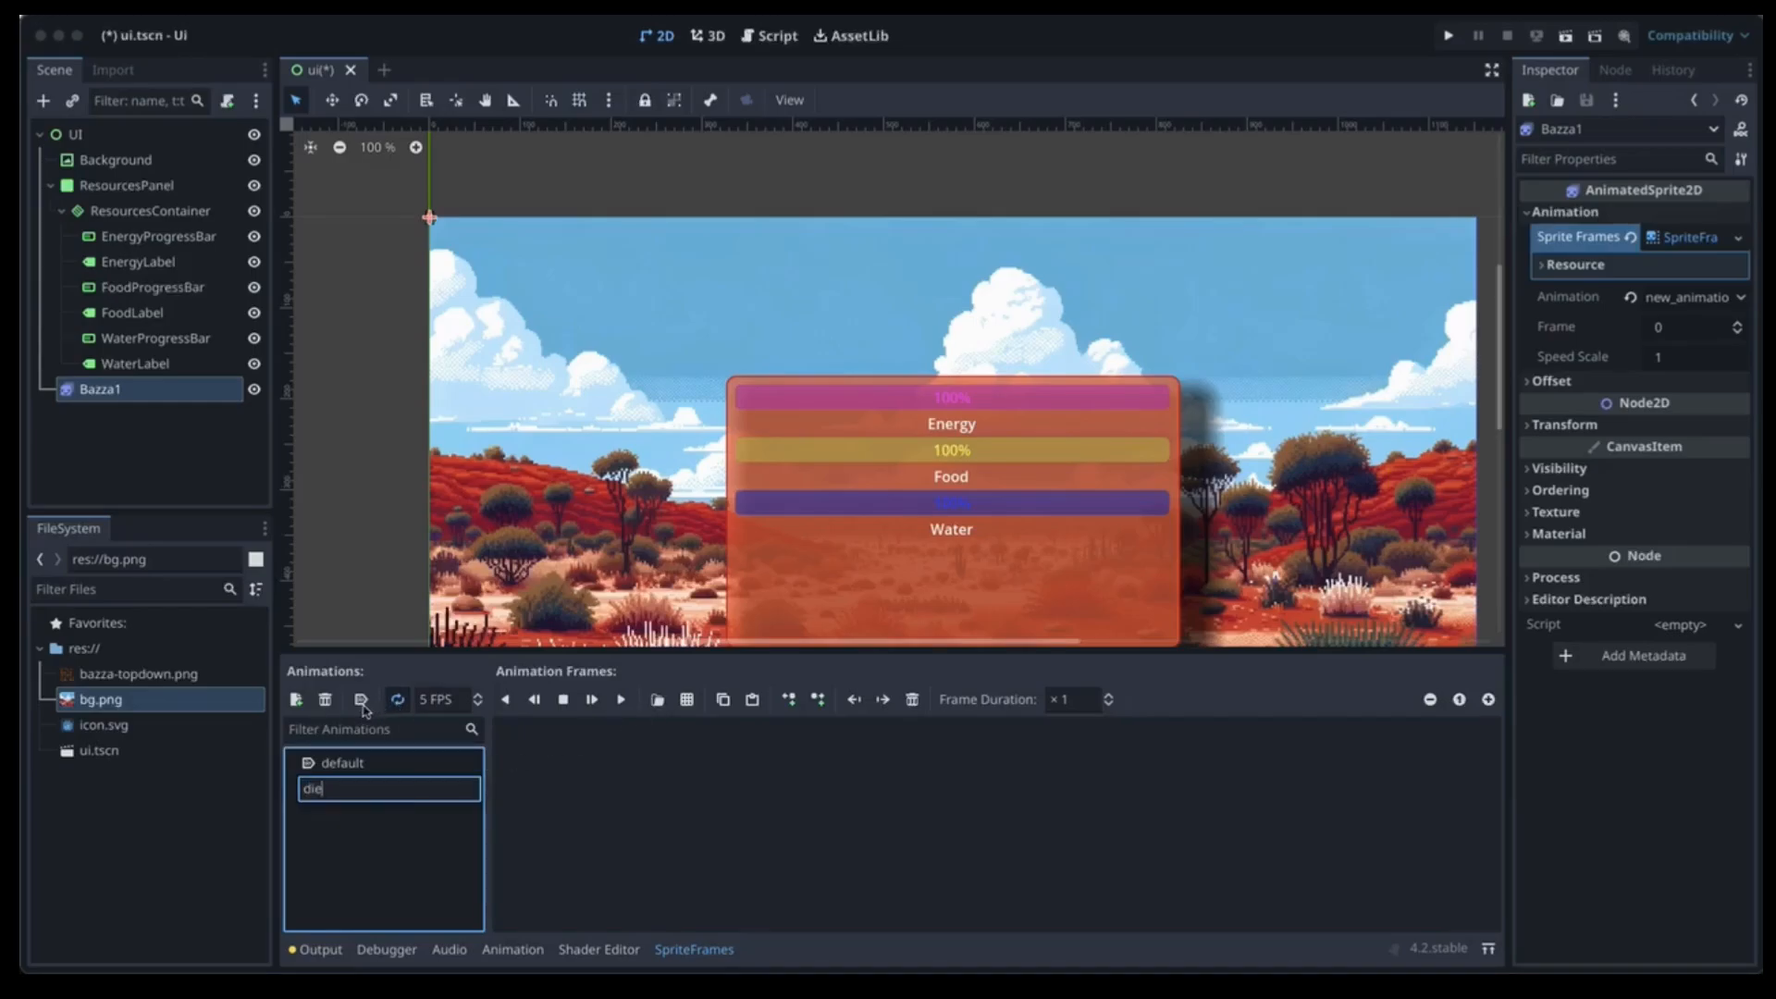
key("Return")
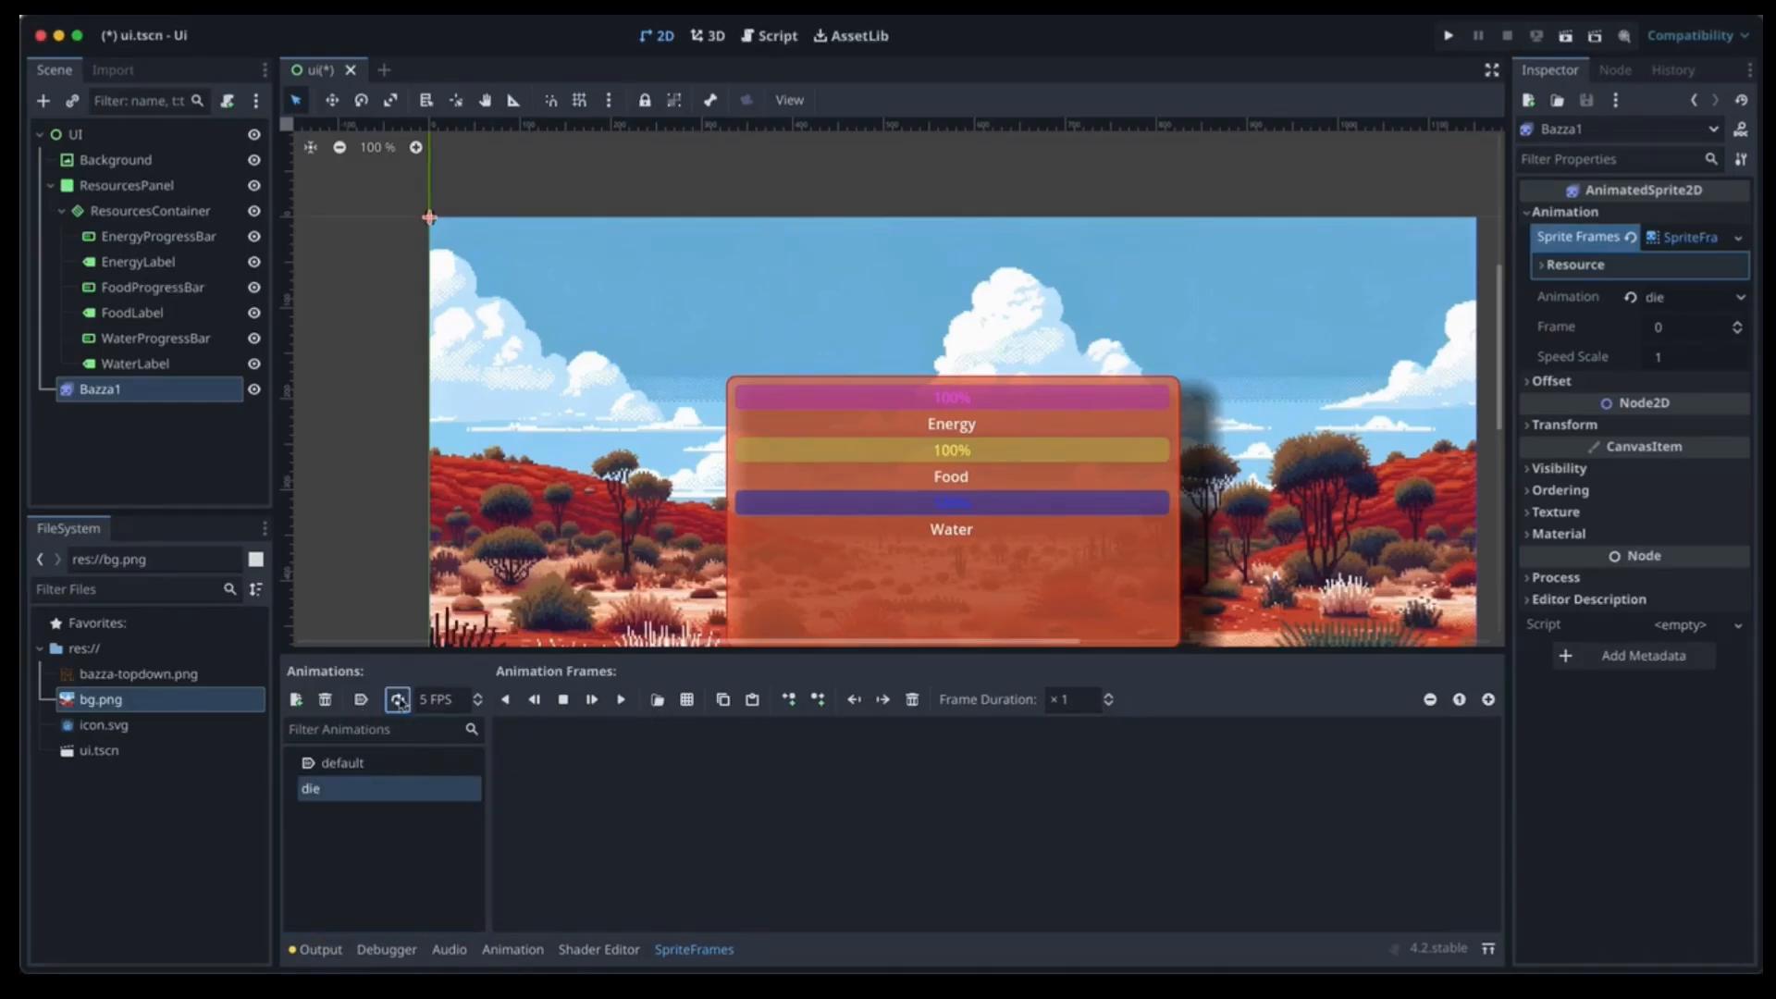
left_click(399, 762)
left_click(361, 788)
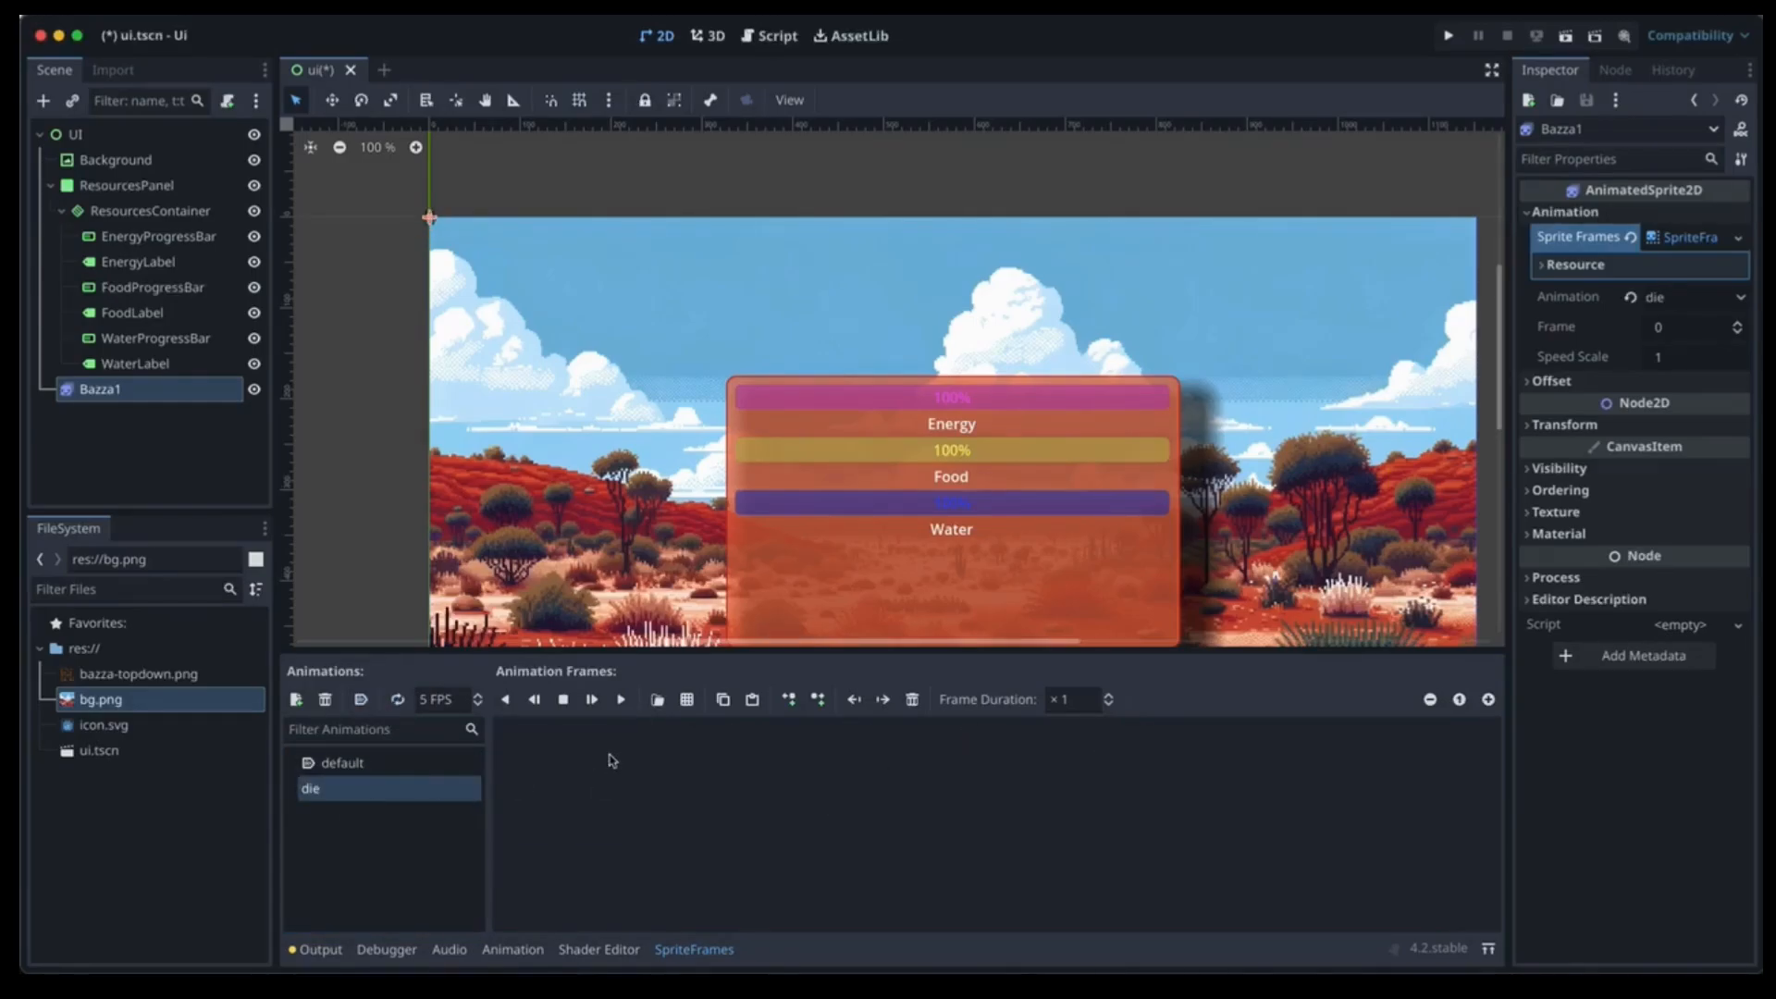
Fill die with the bottom-row frames of bazza-topdown.png (5 × 10 grid) and enlarge Bazza1.
left_click(686, 699)
left_click(633, 301)
left_click(687, 326)
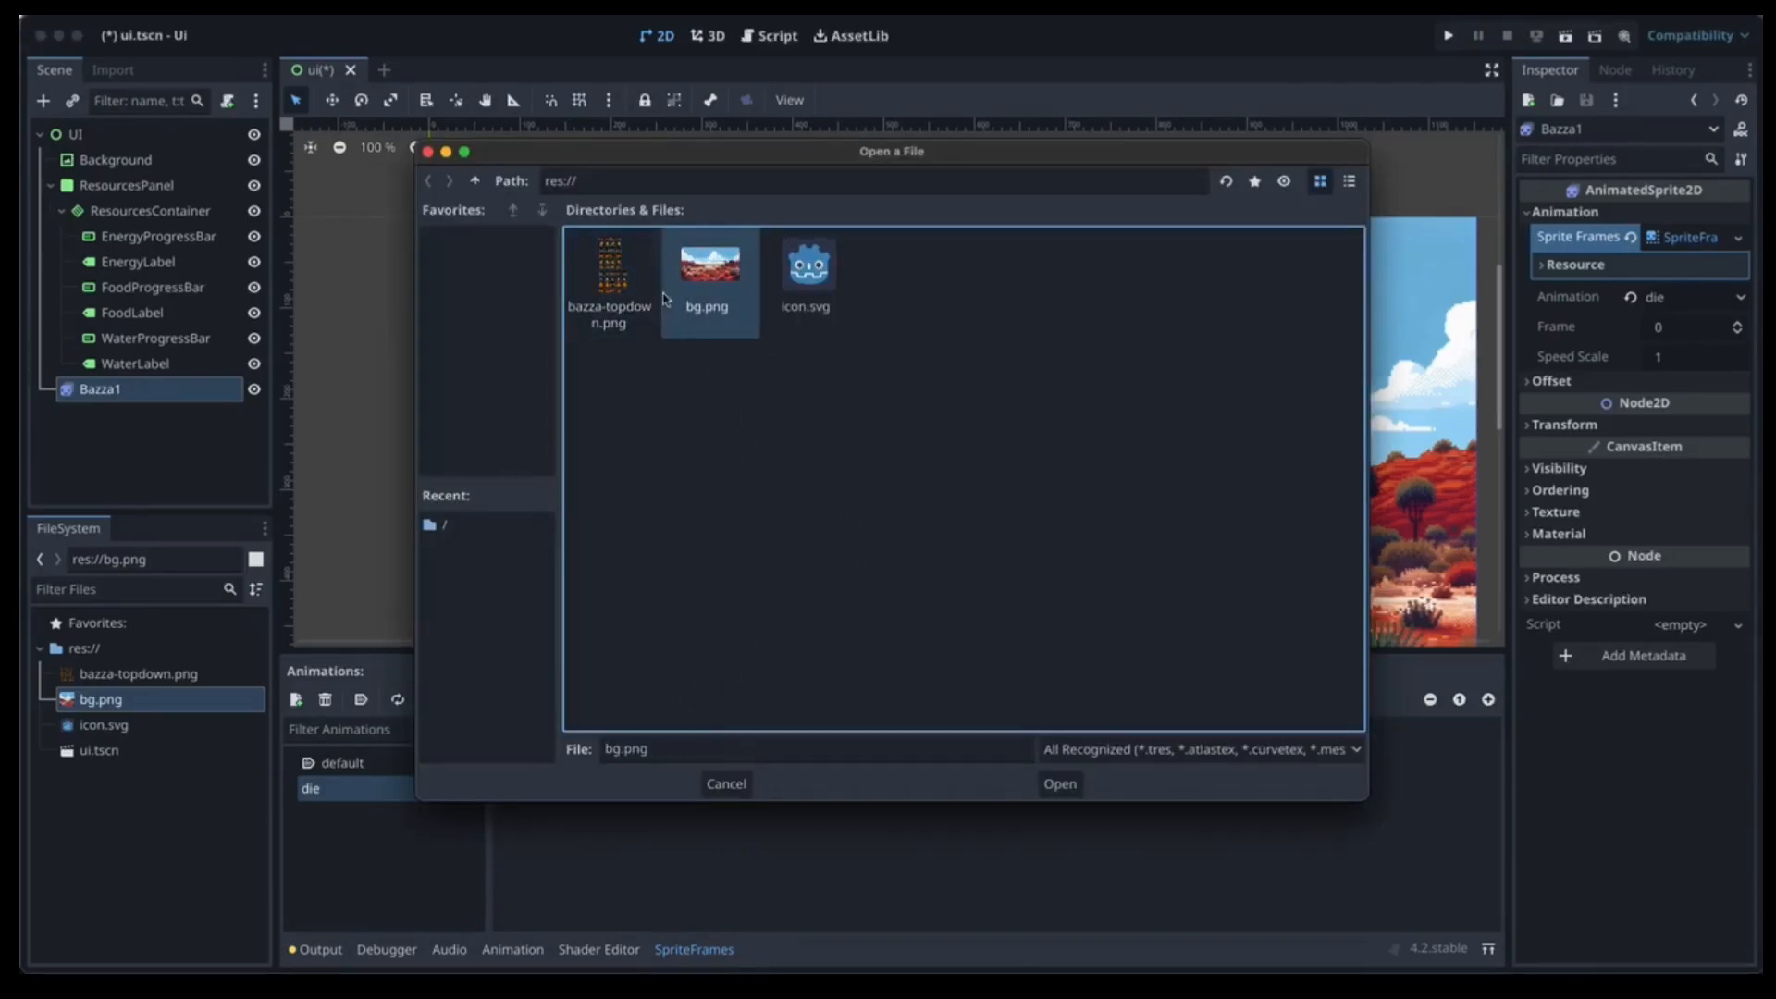
double_click(610, 283)
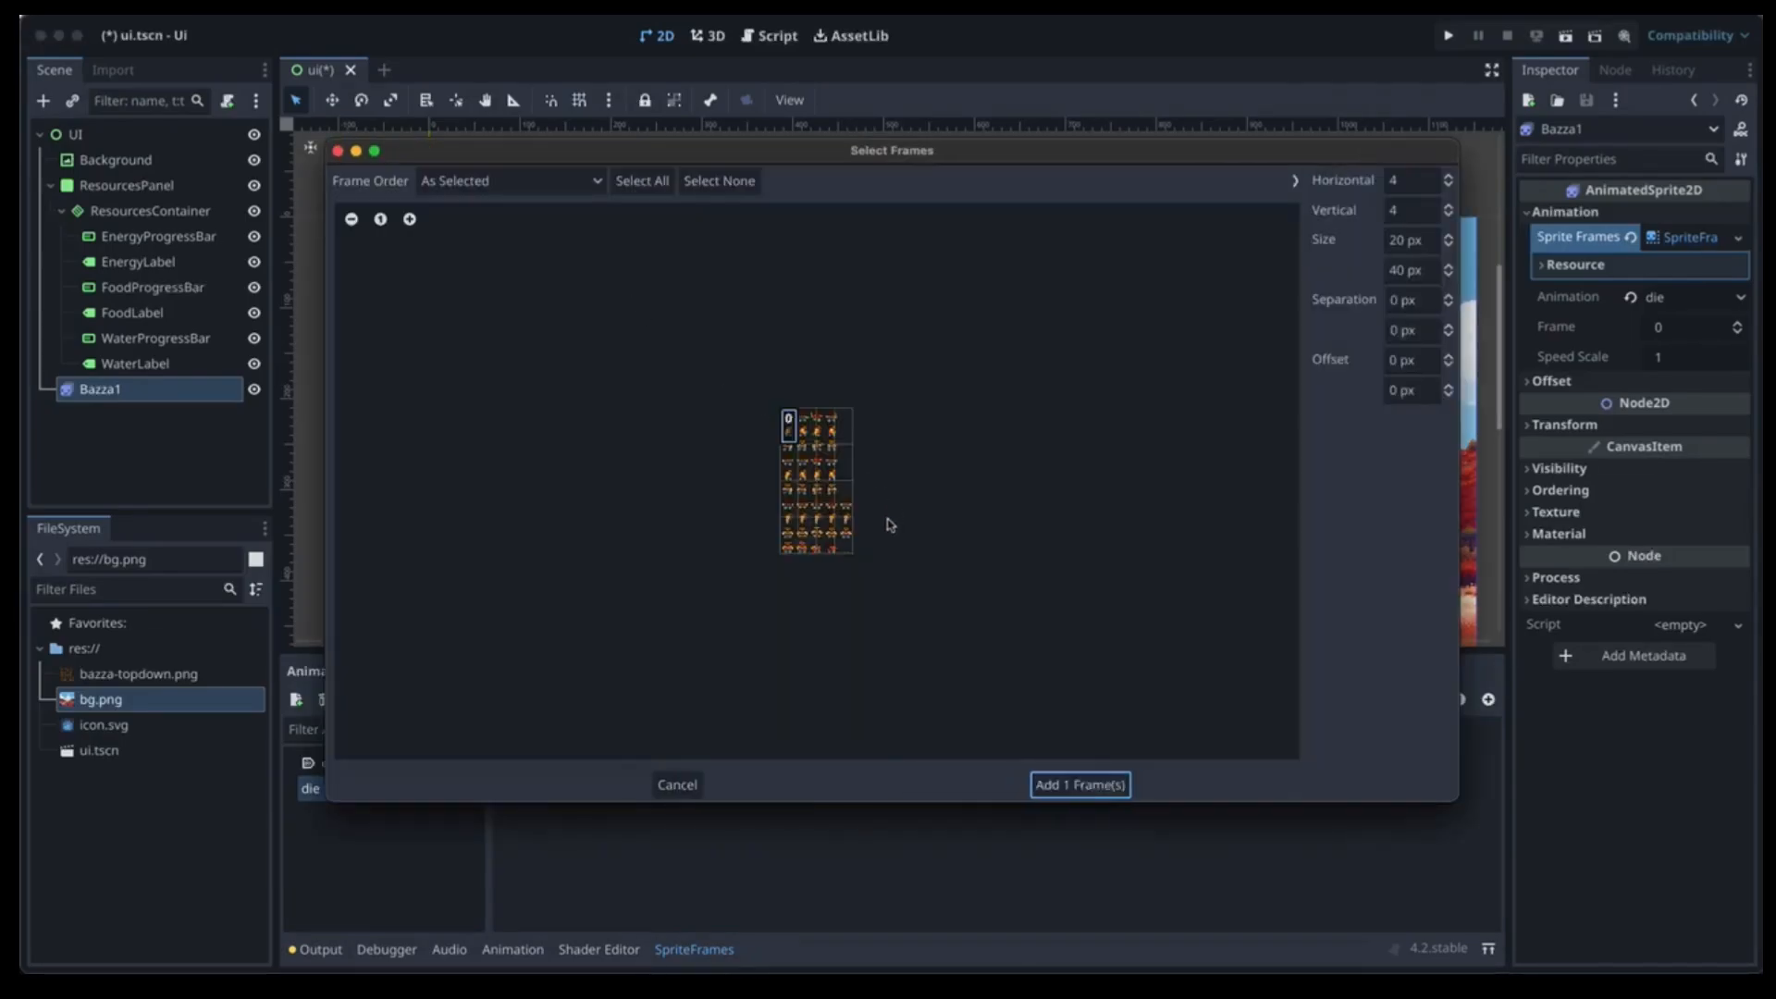
left_click(1448, 175)
left_click(1447, 207)
left_click(1447, 206)
left_click(1448, 206)
left_click(1448, 207)
left_click(1447, 206)
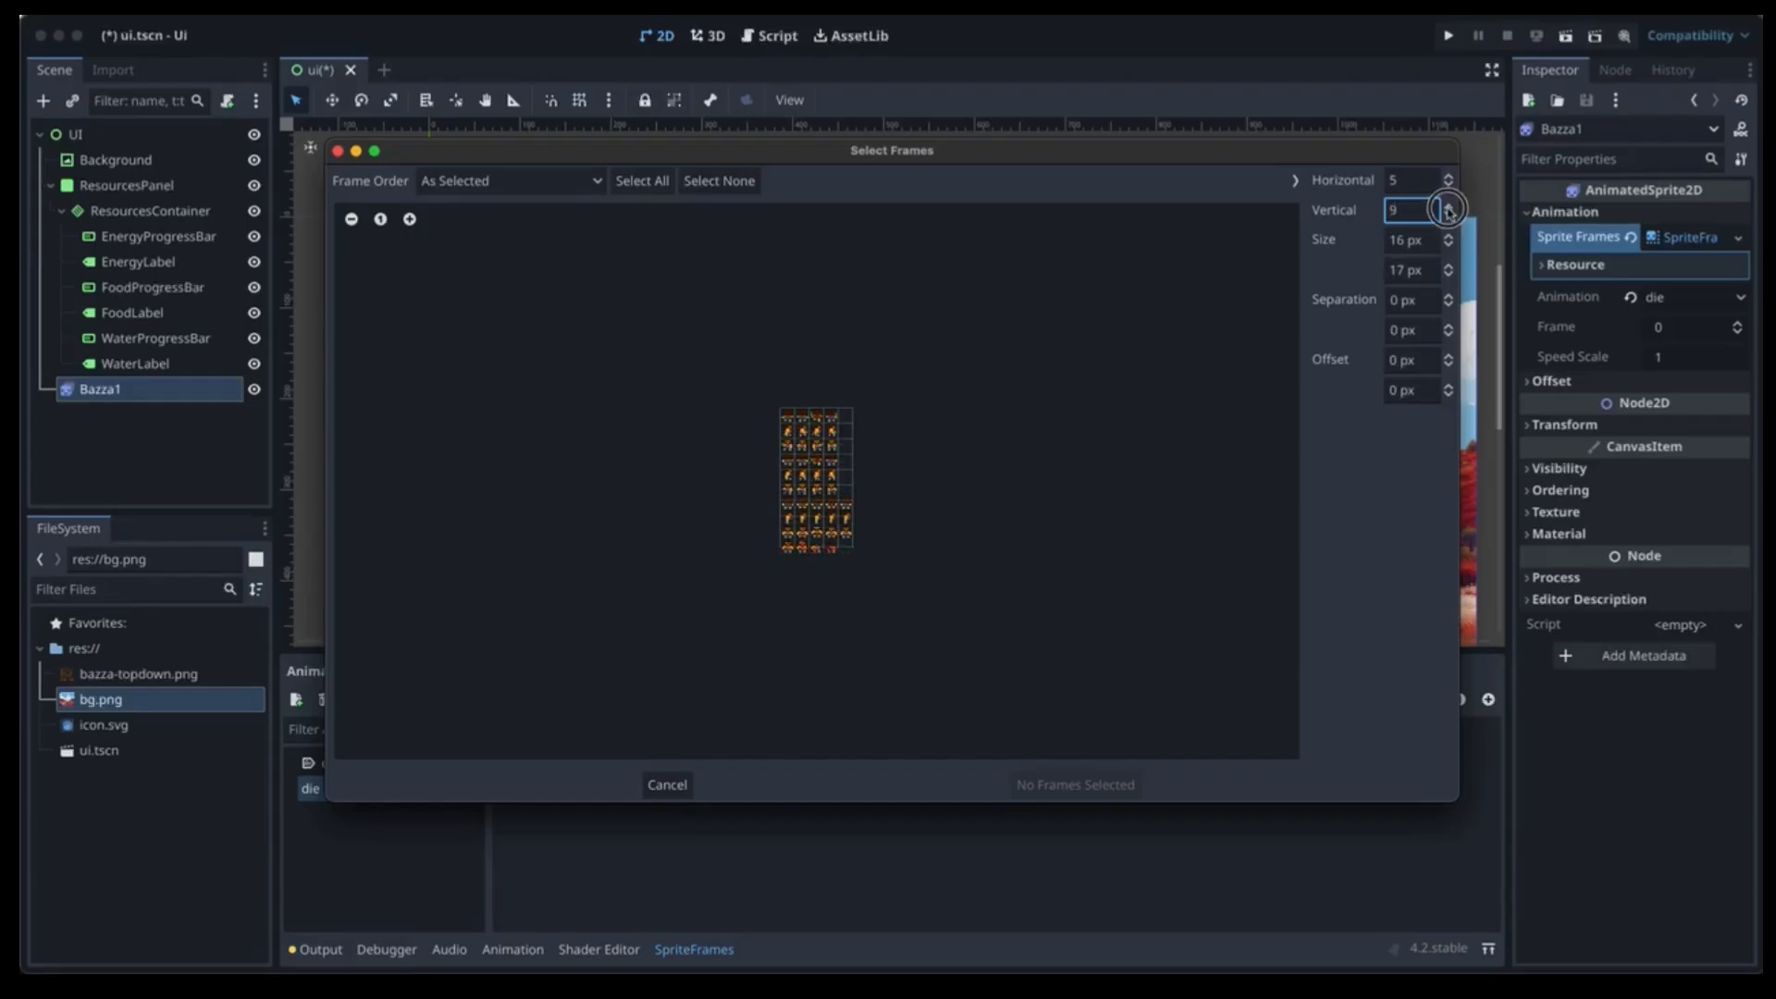
left_click(1448, 207)
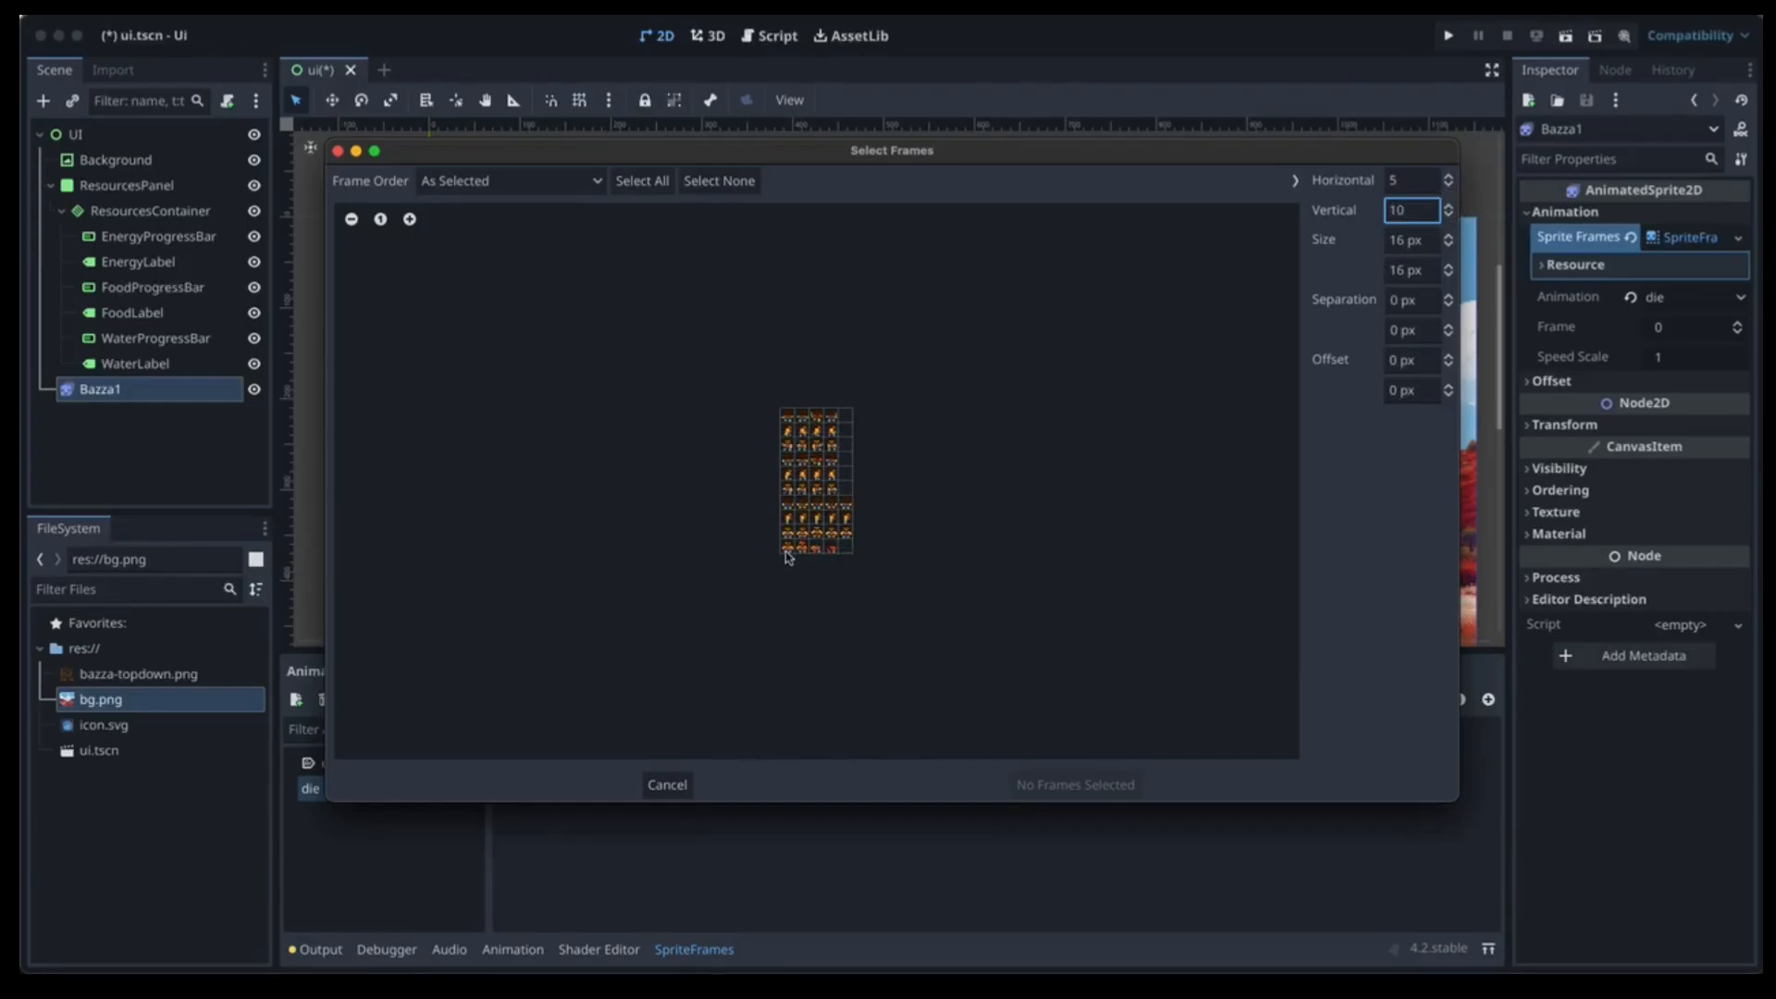
left_click_drag(787, 546, 845, 547)
left_click(1090, 779)
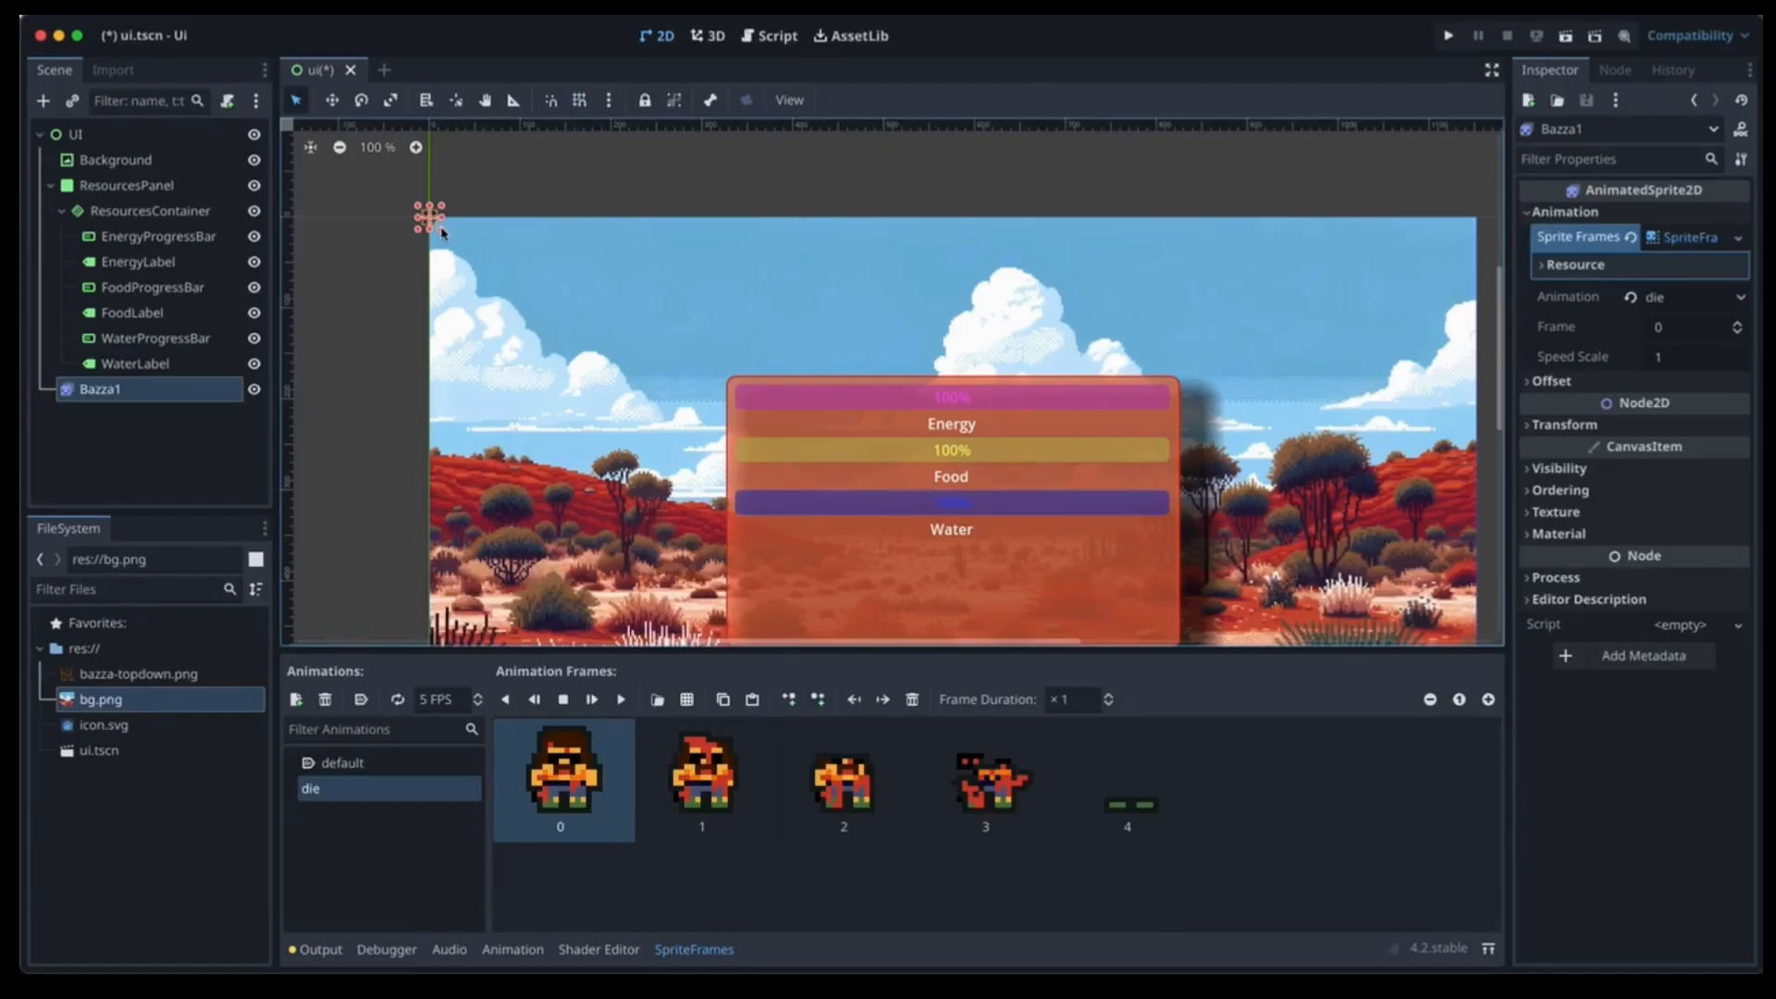
left_click_drag(442, 232, 610, 435)
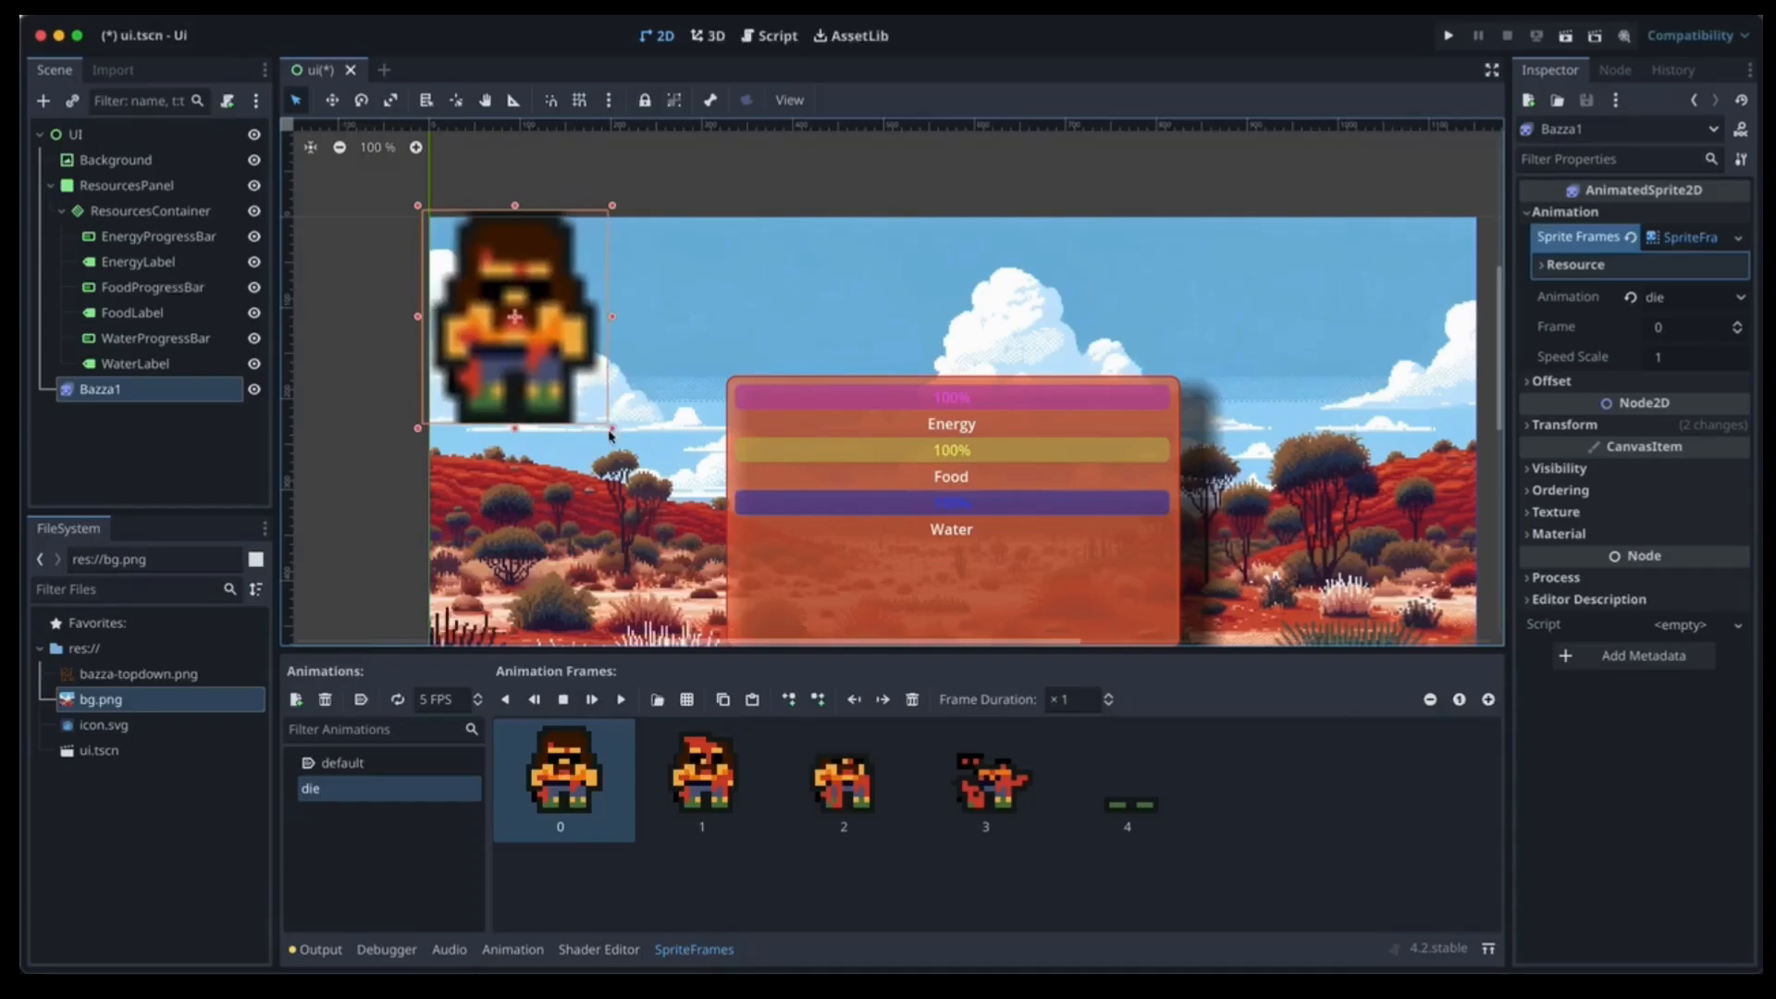
Move Bazza1 down beside the resources panel and open Project Settings.
scroll(913, 354, "down", 3)
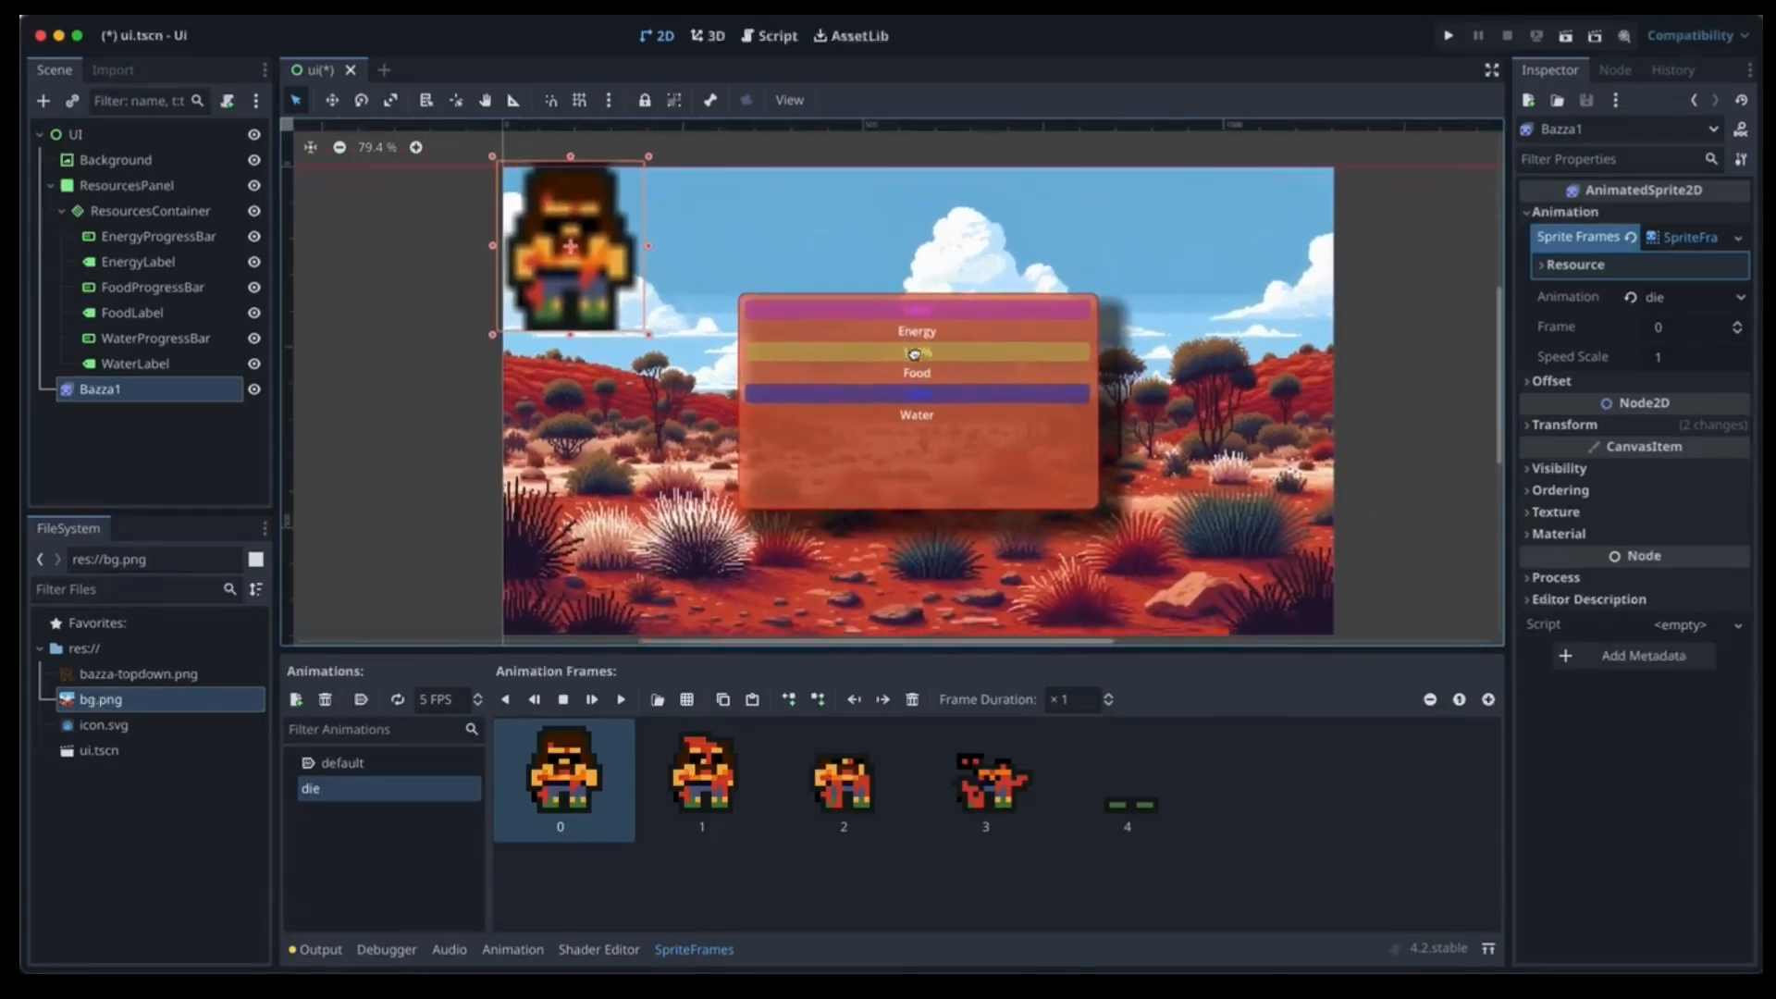
scroll(912, 354, "down", 1)
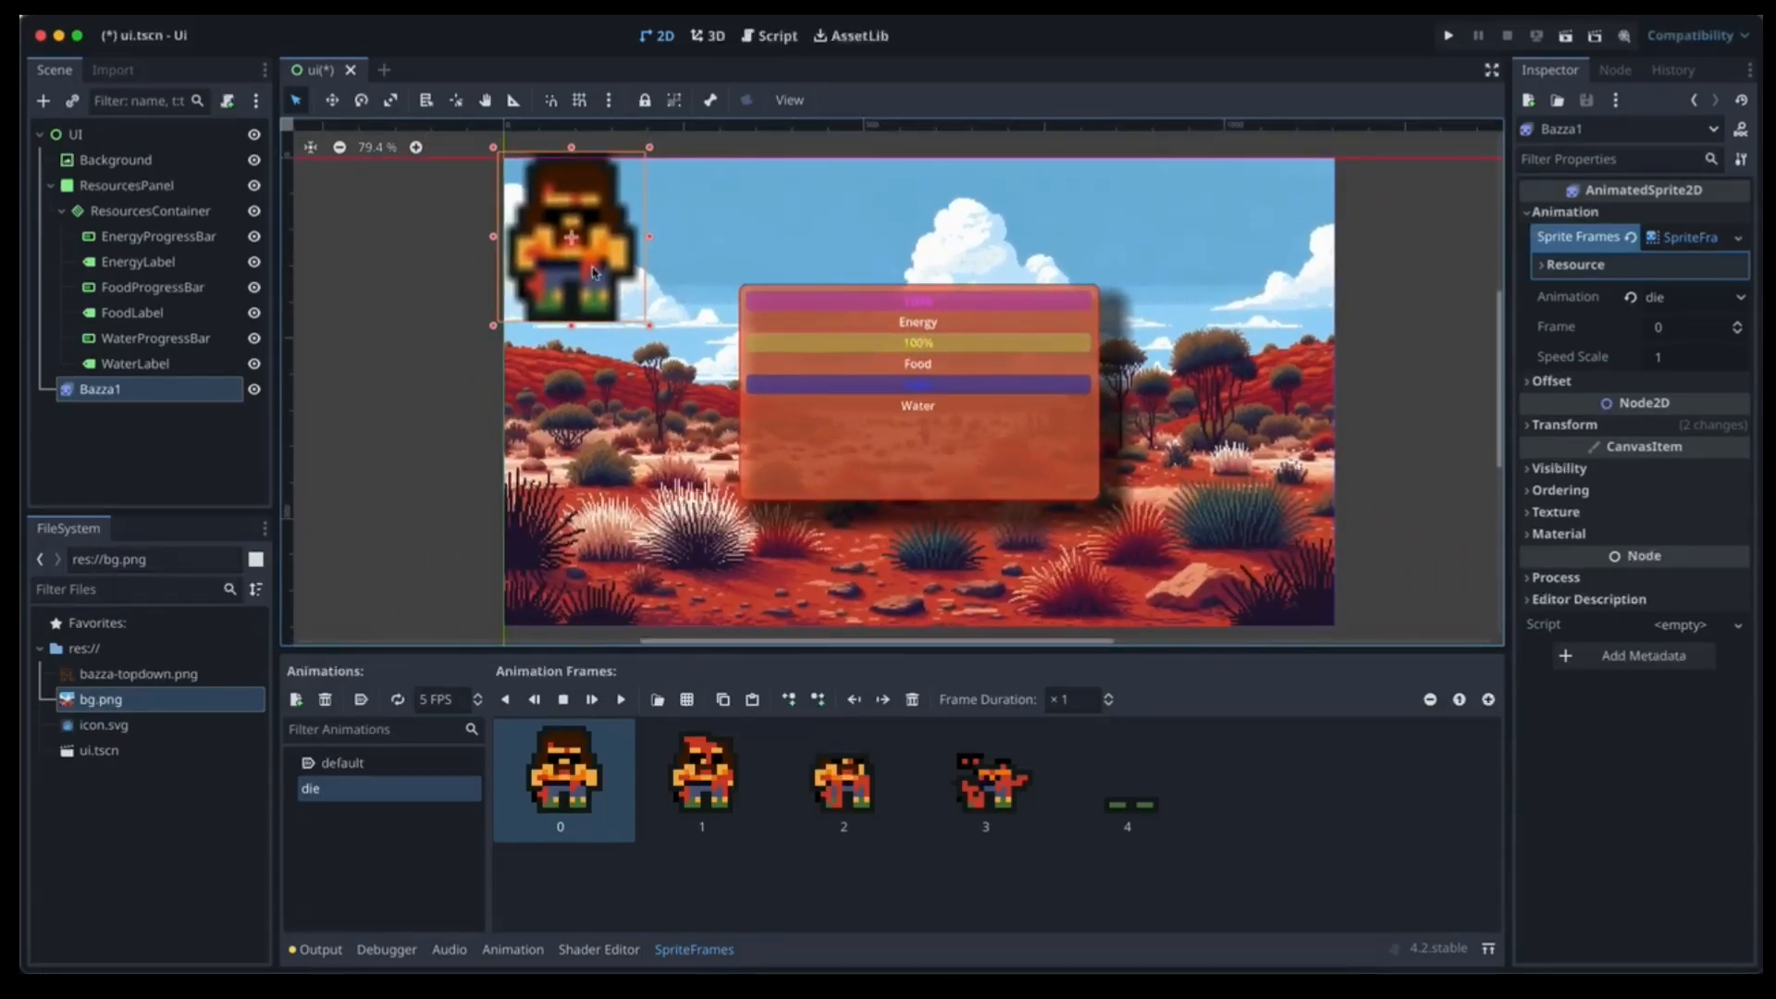
left_click_drag(566, 245, 647, 404)
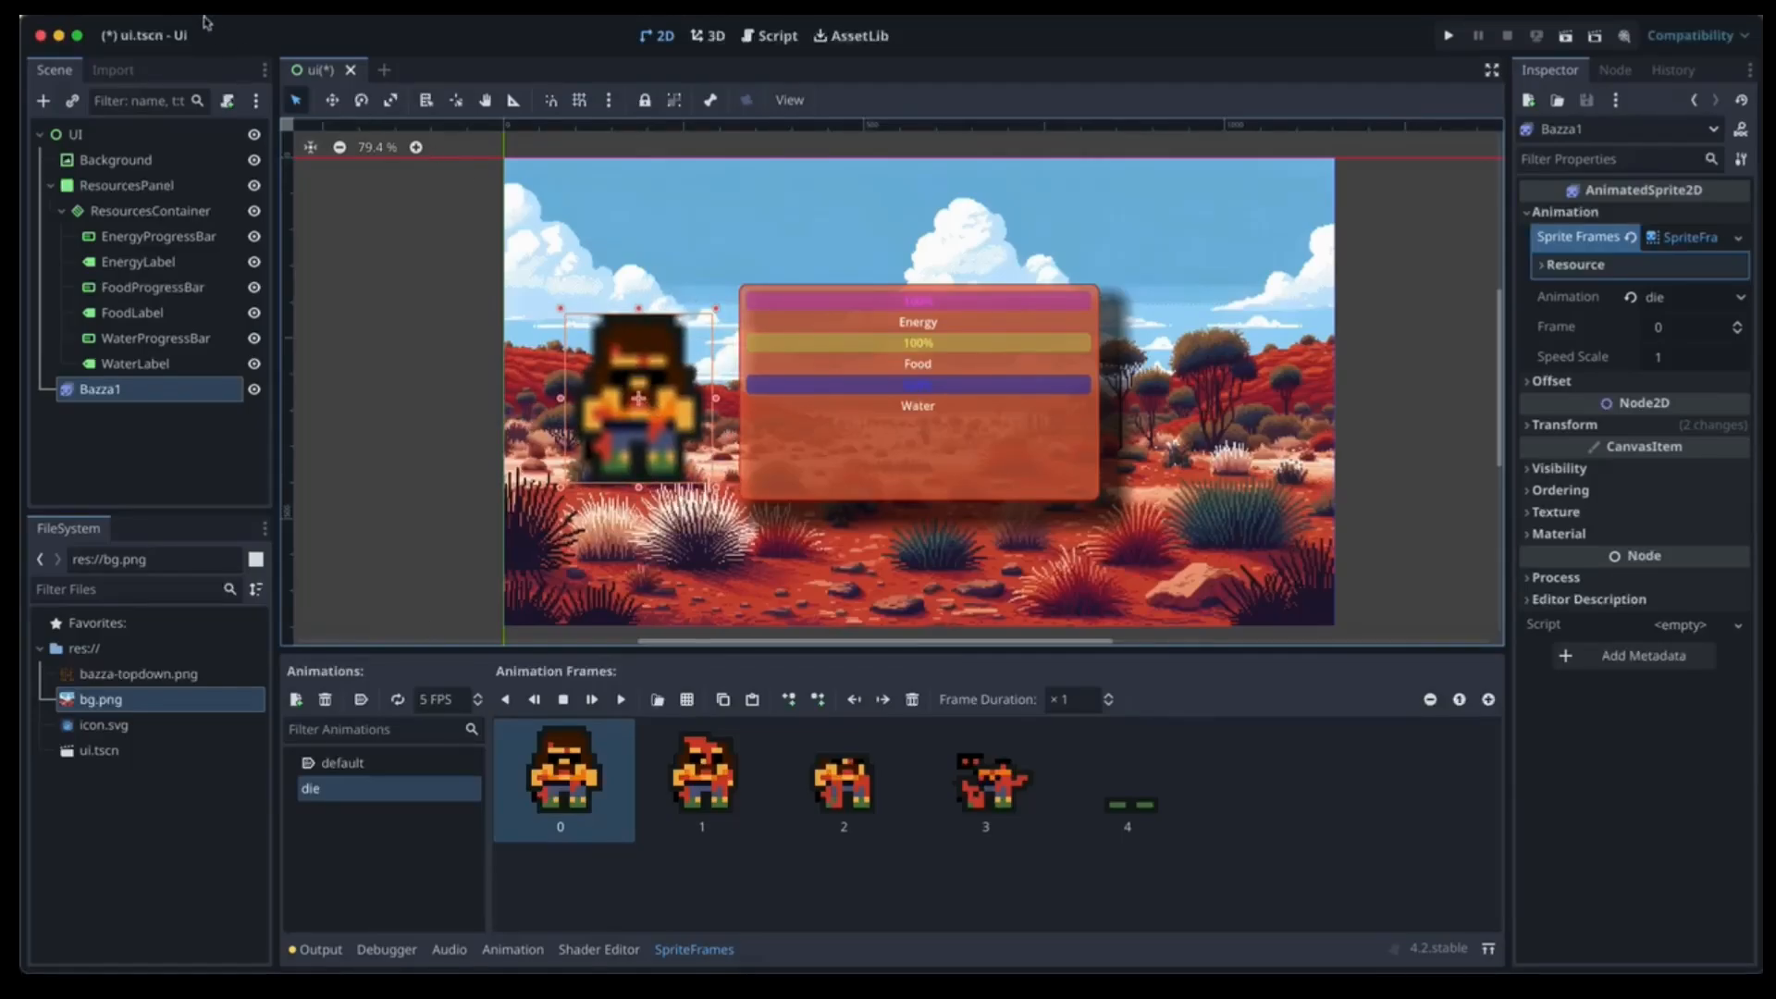
left_click(234, 16)
left_click(219, 28)
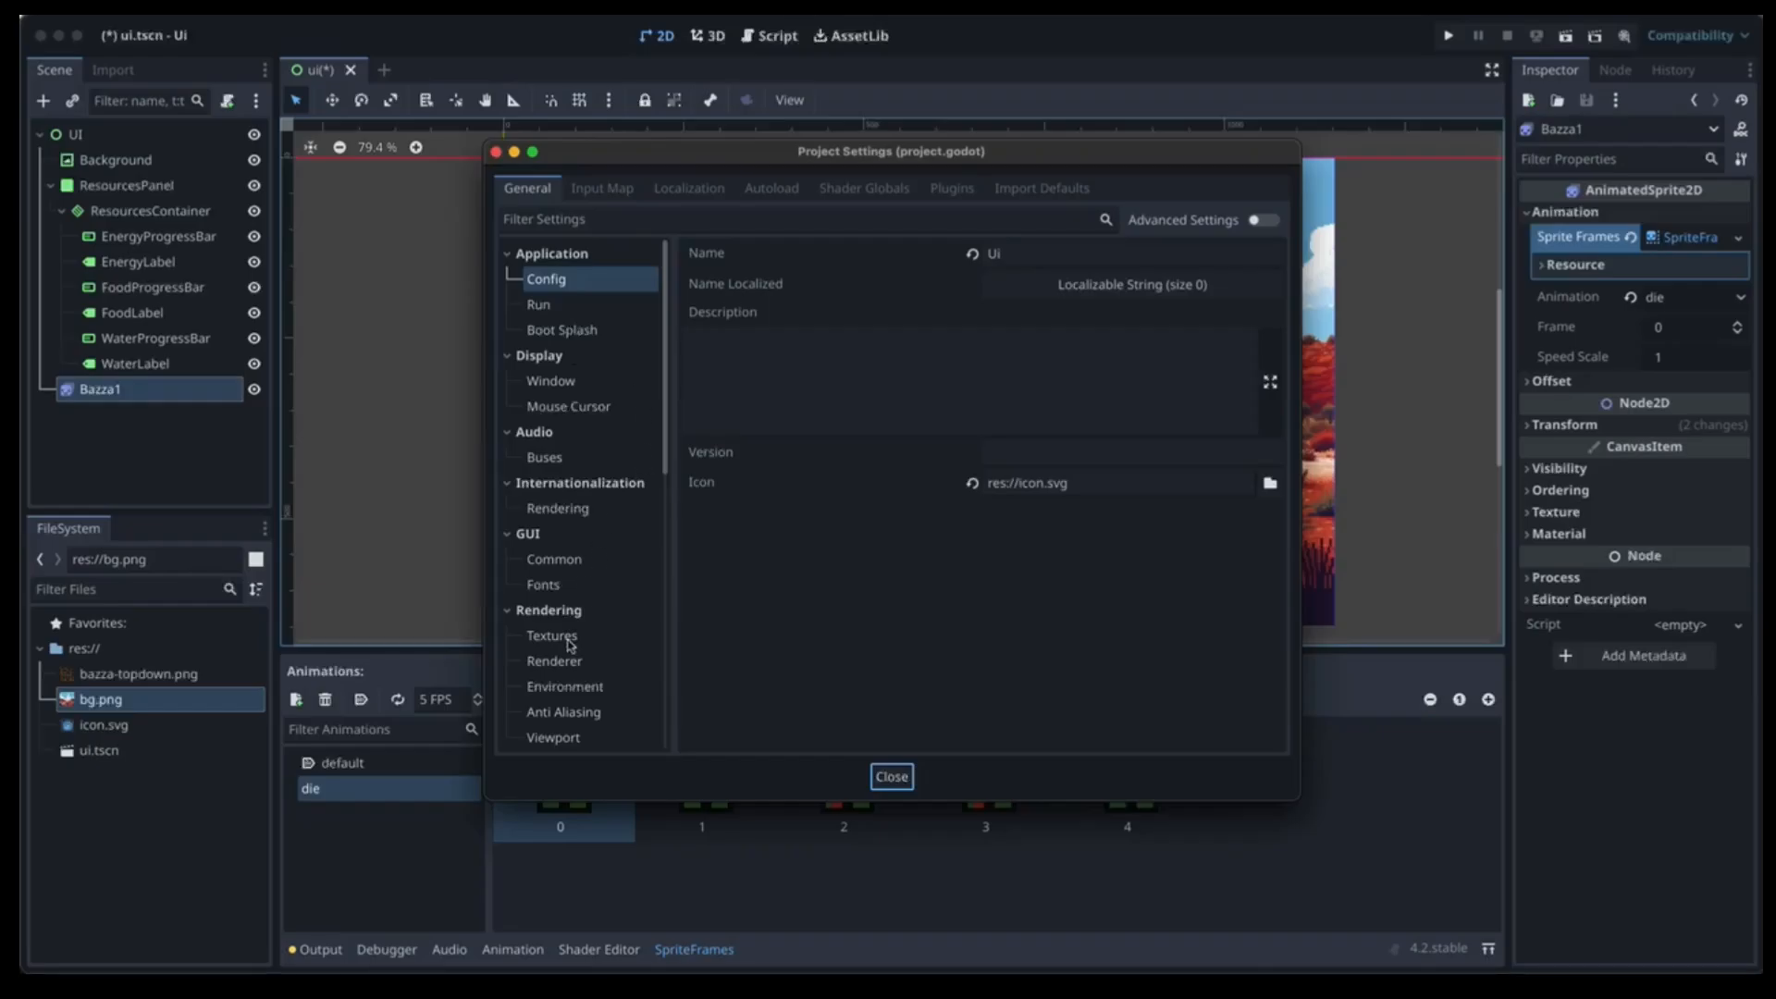
Set Rendering > Textures Default Texture Filter to Nearest and close Project Settings.
left_click(566, 640)
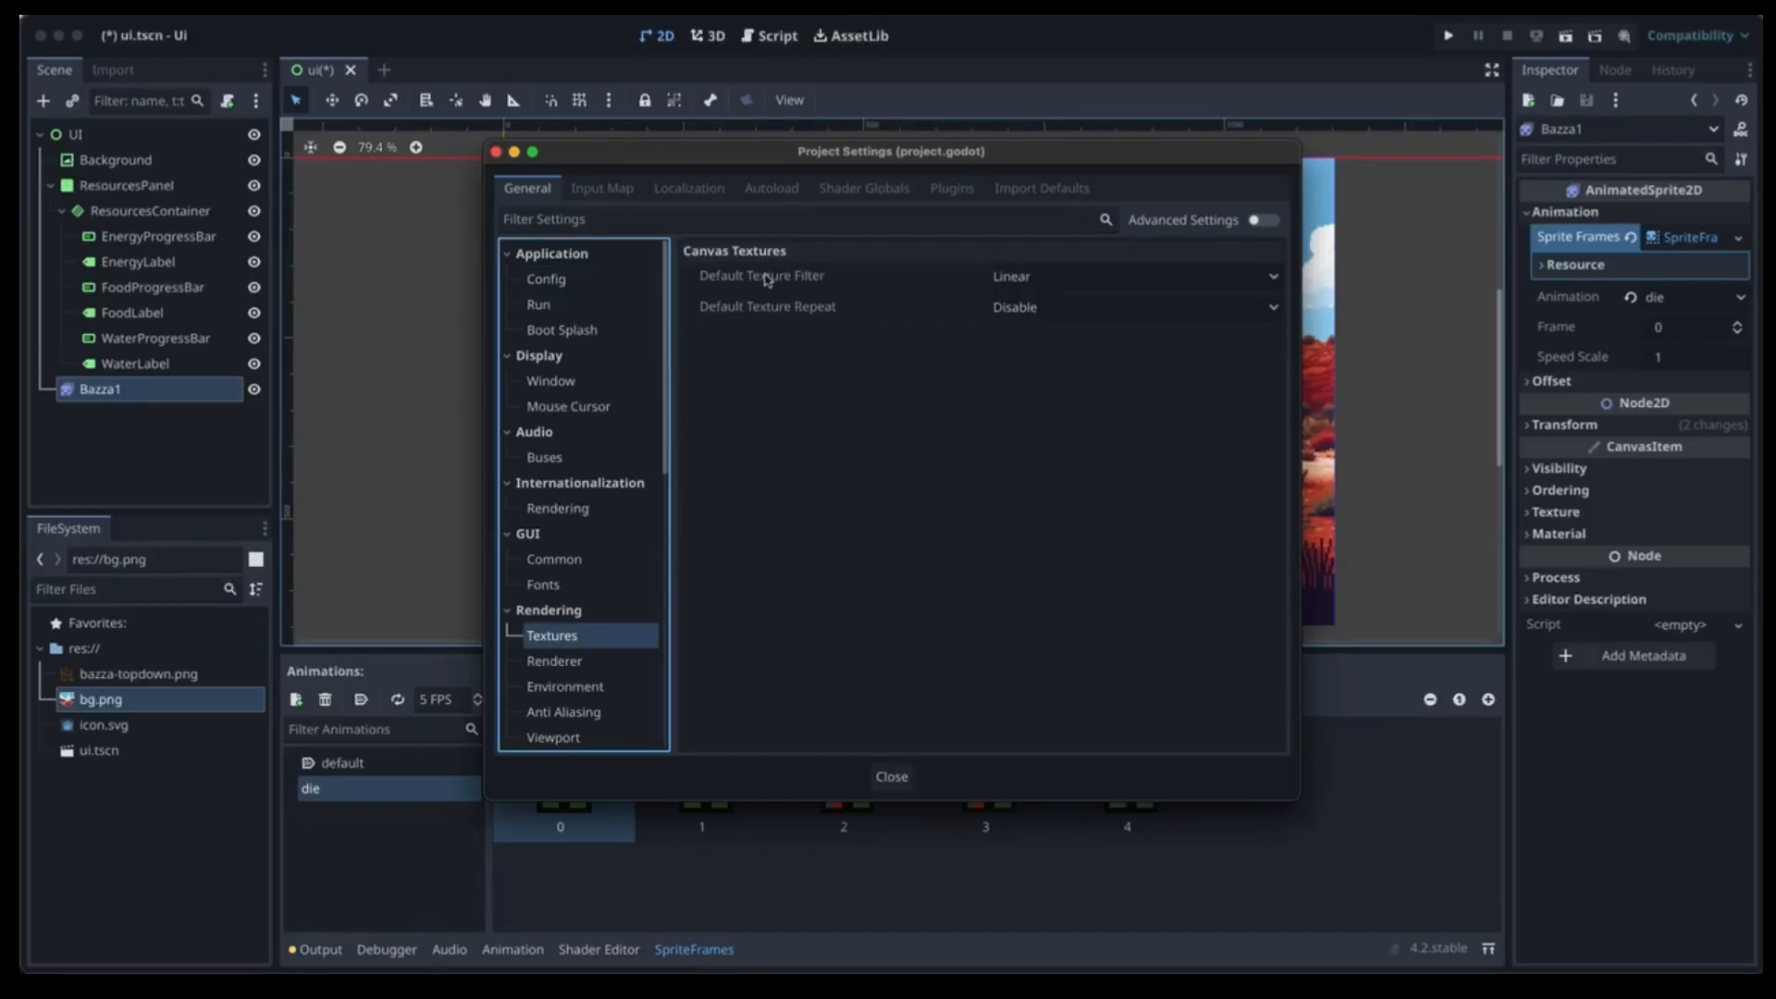
left_click(1200, 278)
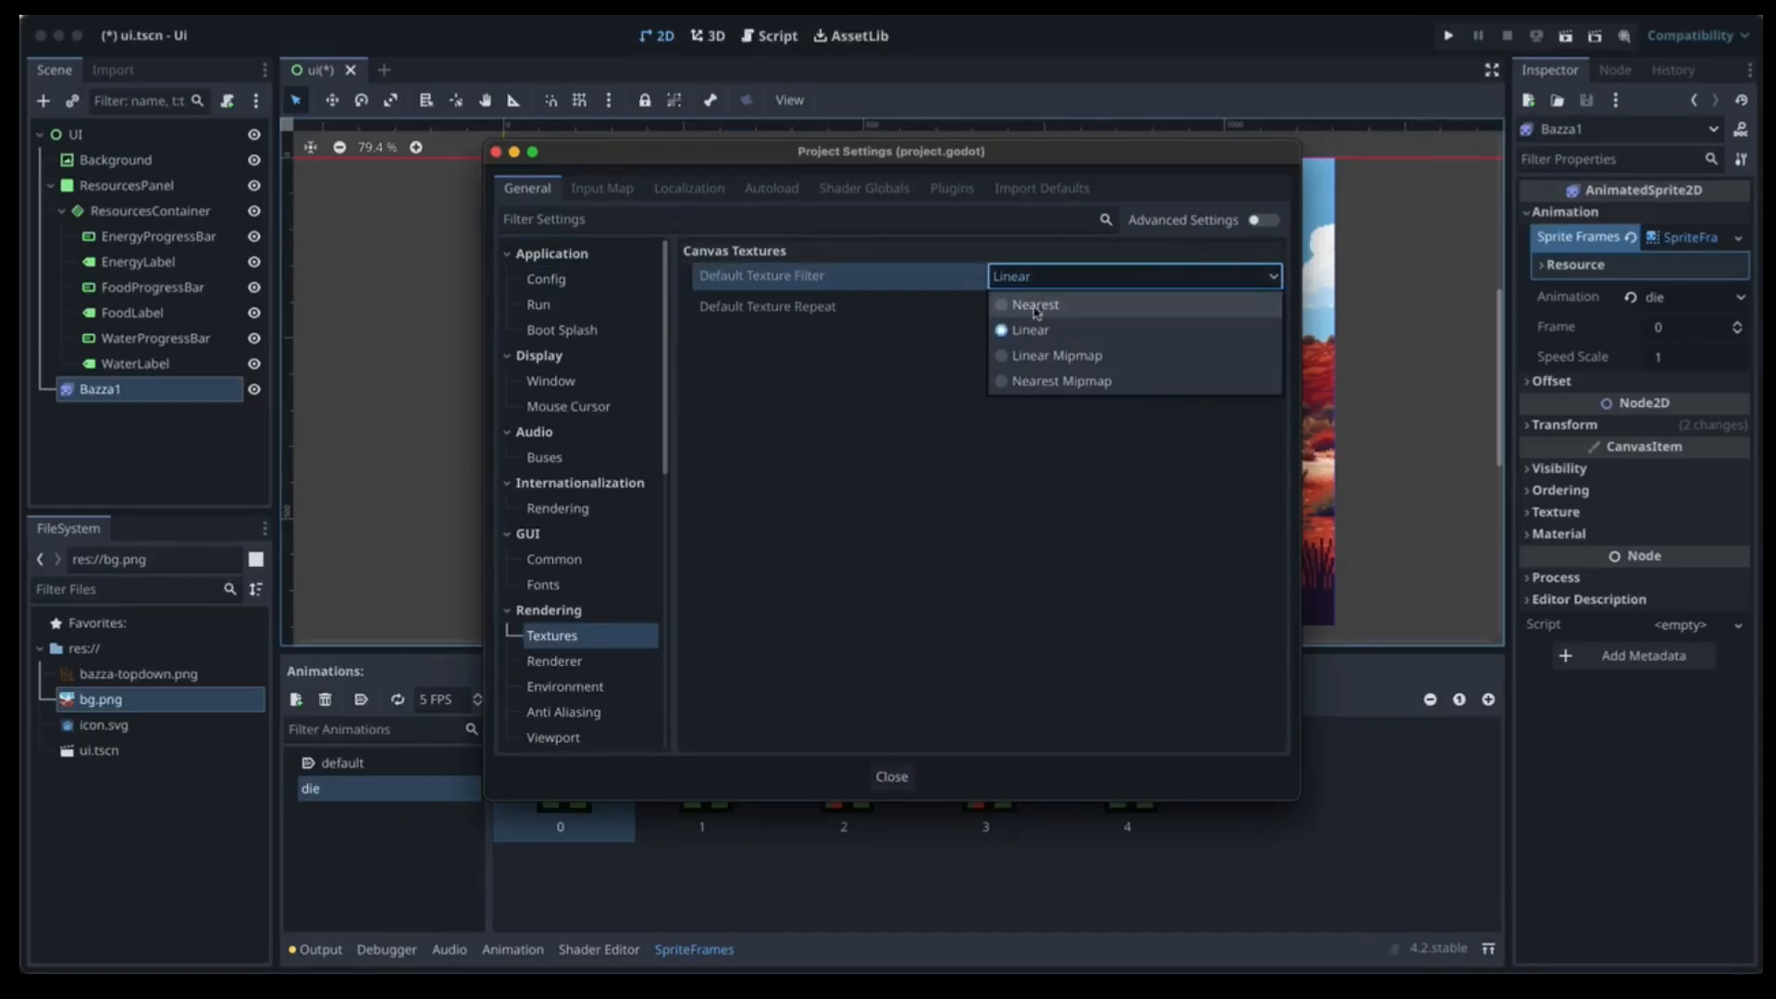
left_click(1026, 303)
left_click(894, 777)
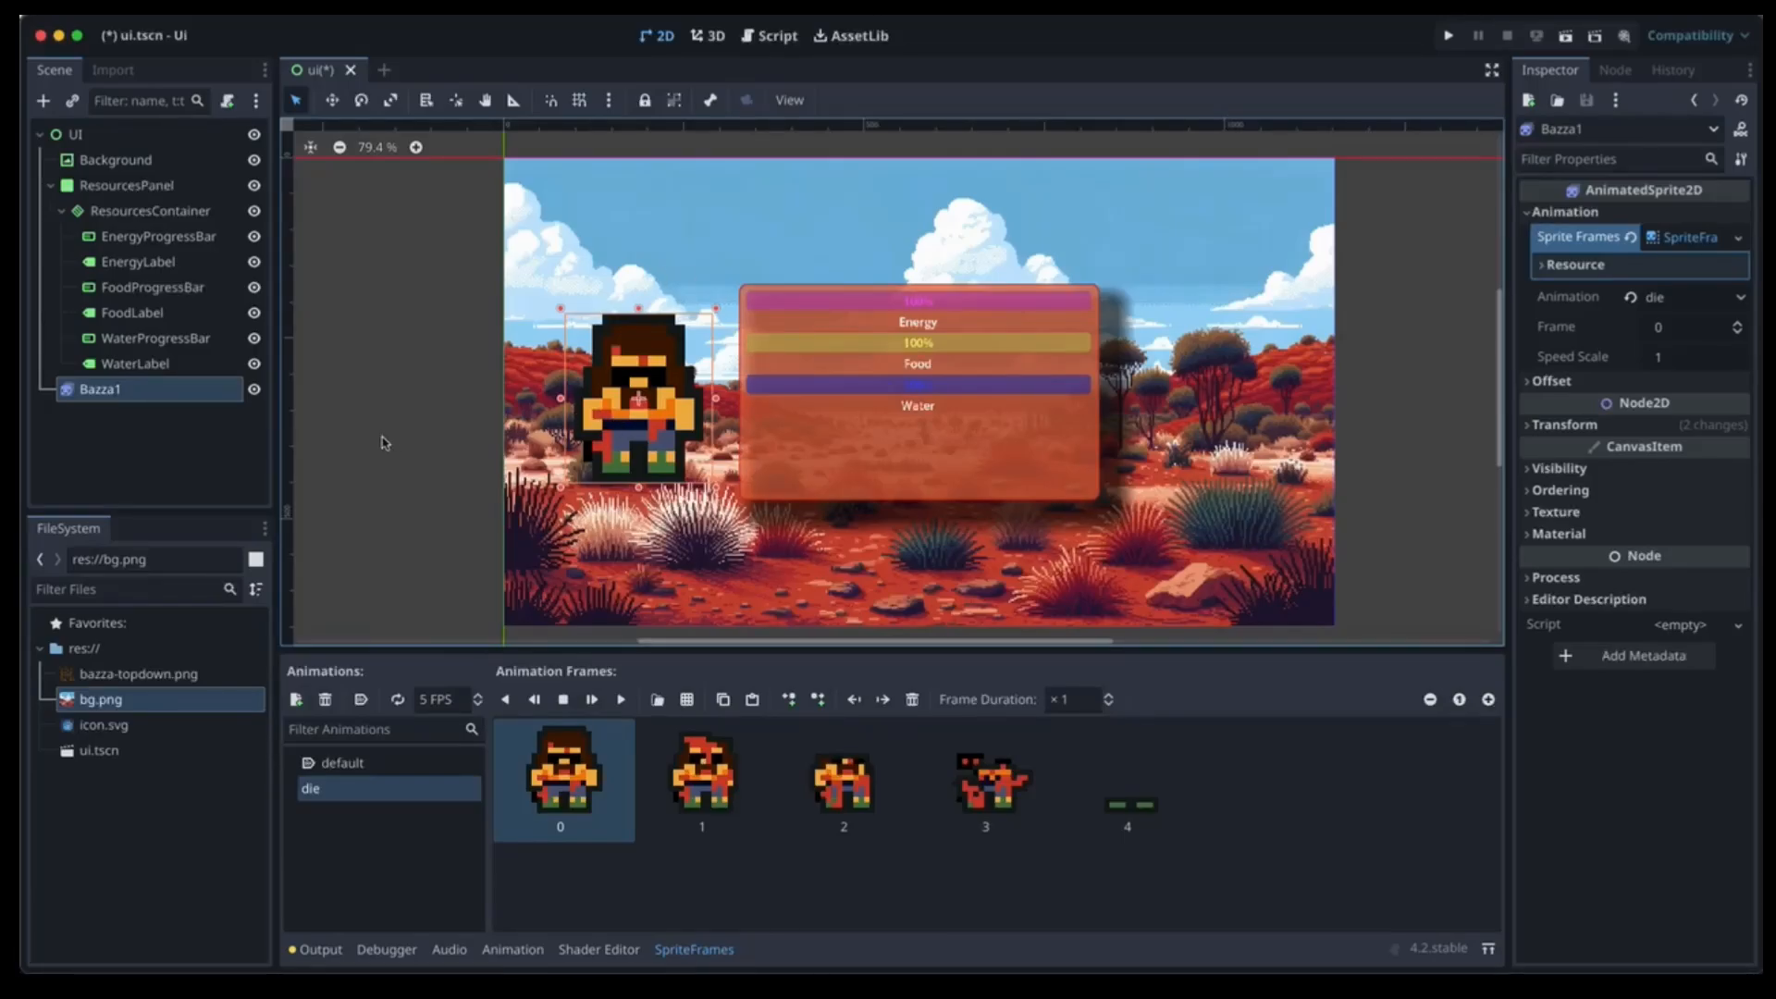
Duplicate Bazza1 as Bazza2, place it right of the resources panel, and turn on grid snap.
left_click(120, 391)
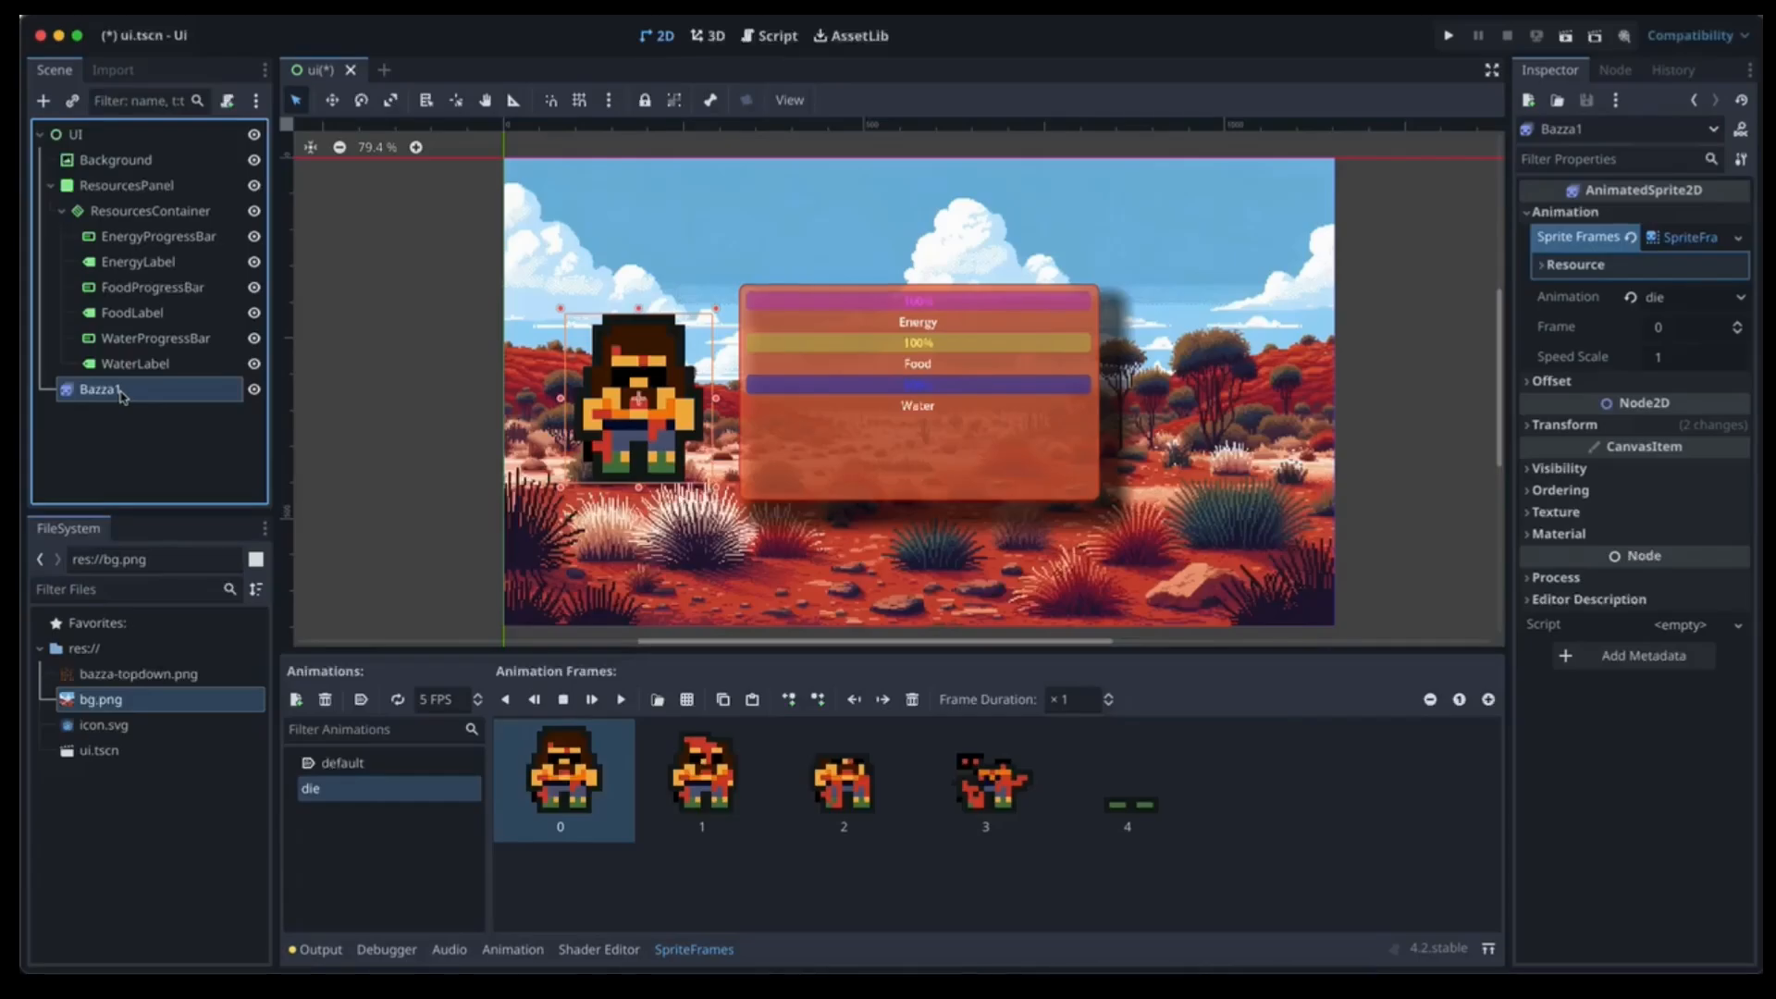
key("ctrl+d")
left_click_drag(649, 416, 1236, 413)
left_click(579, 100)
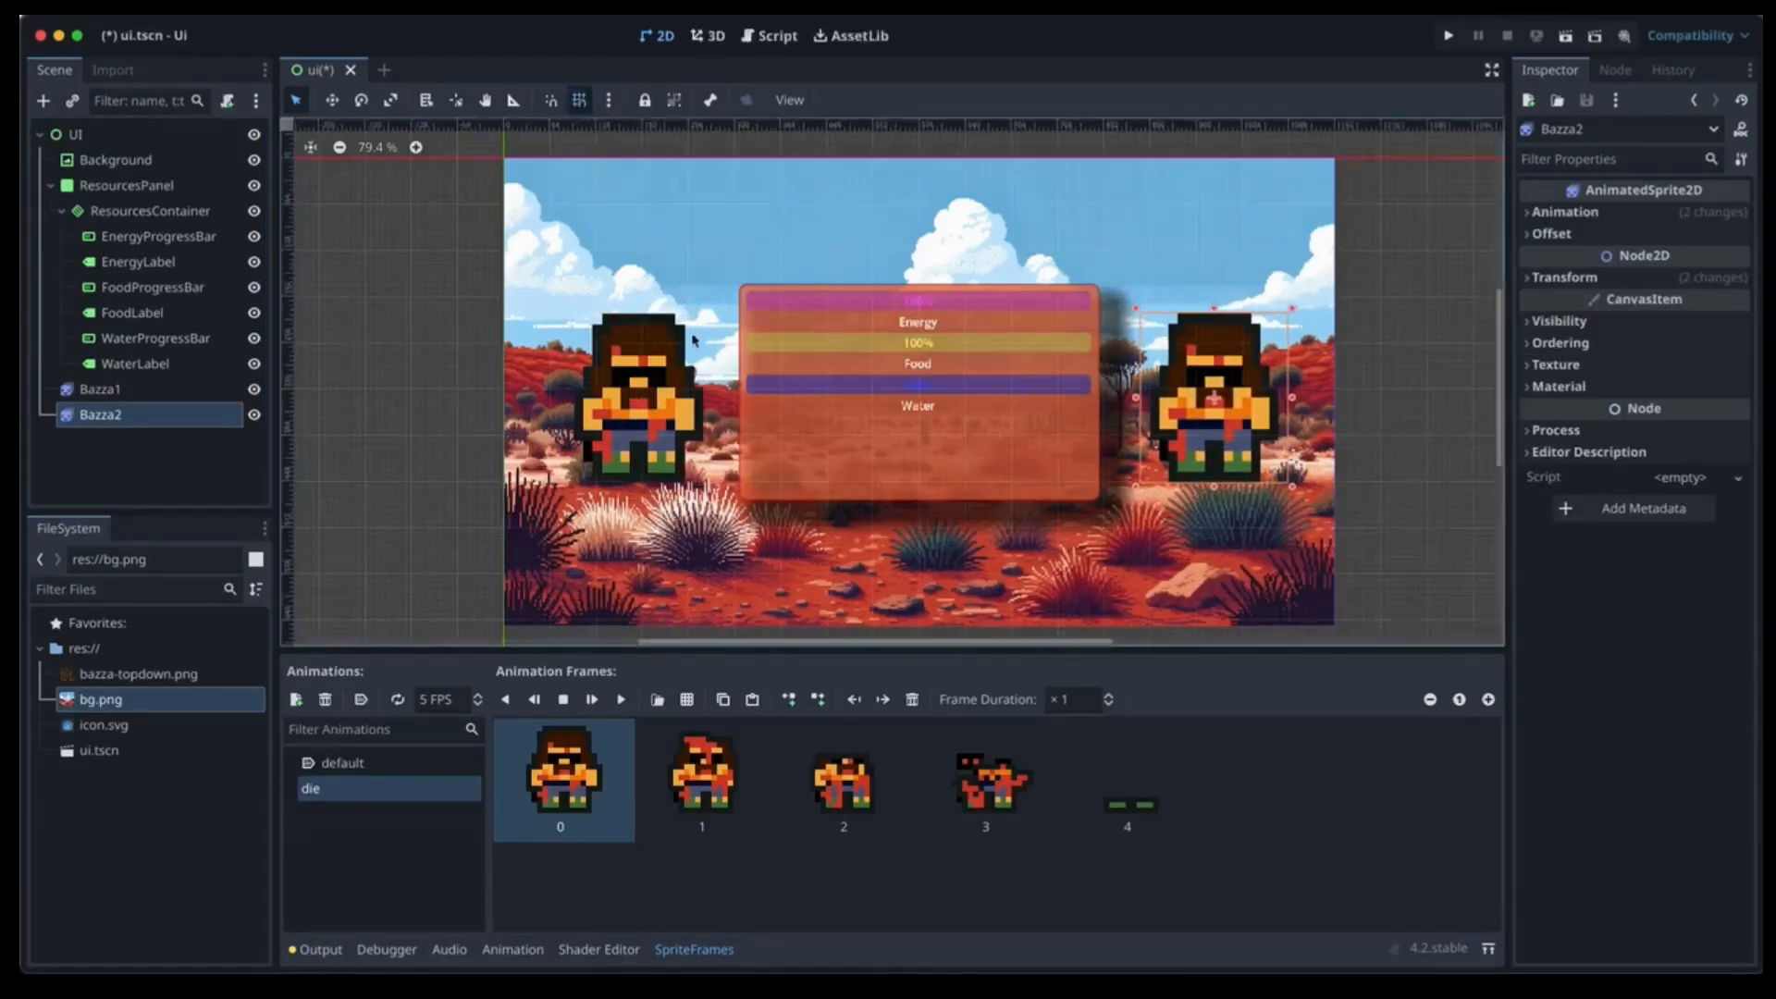
left_click(664, 408)
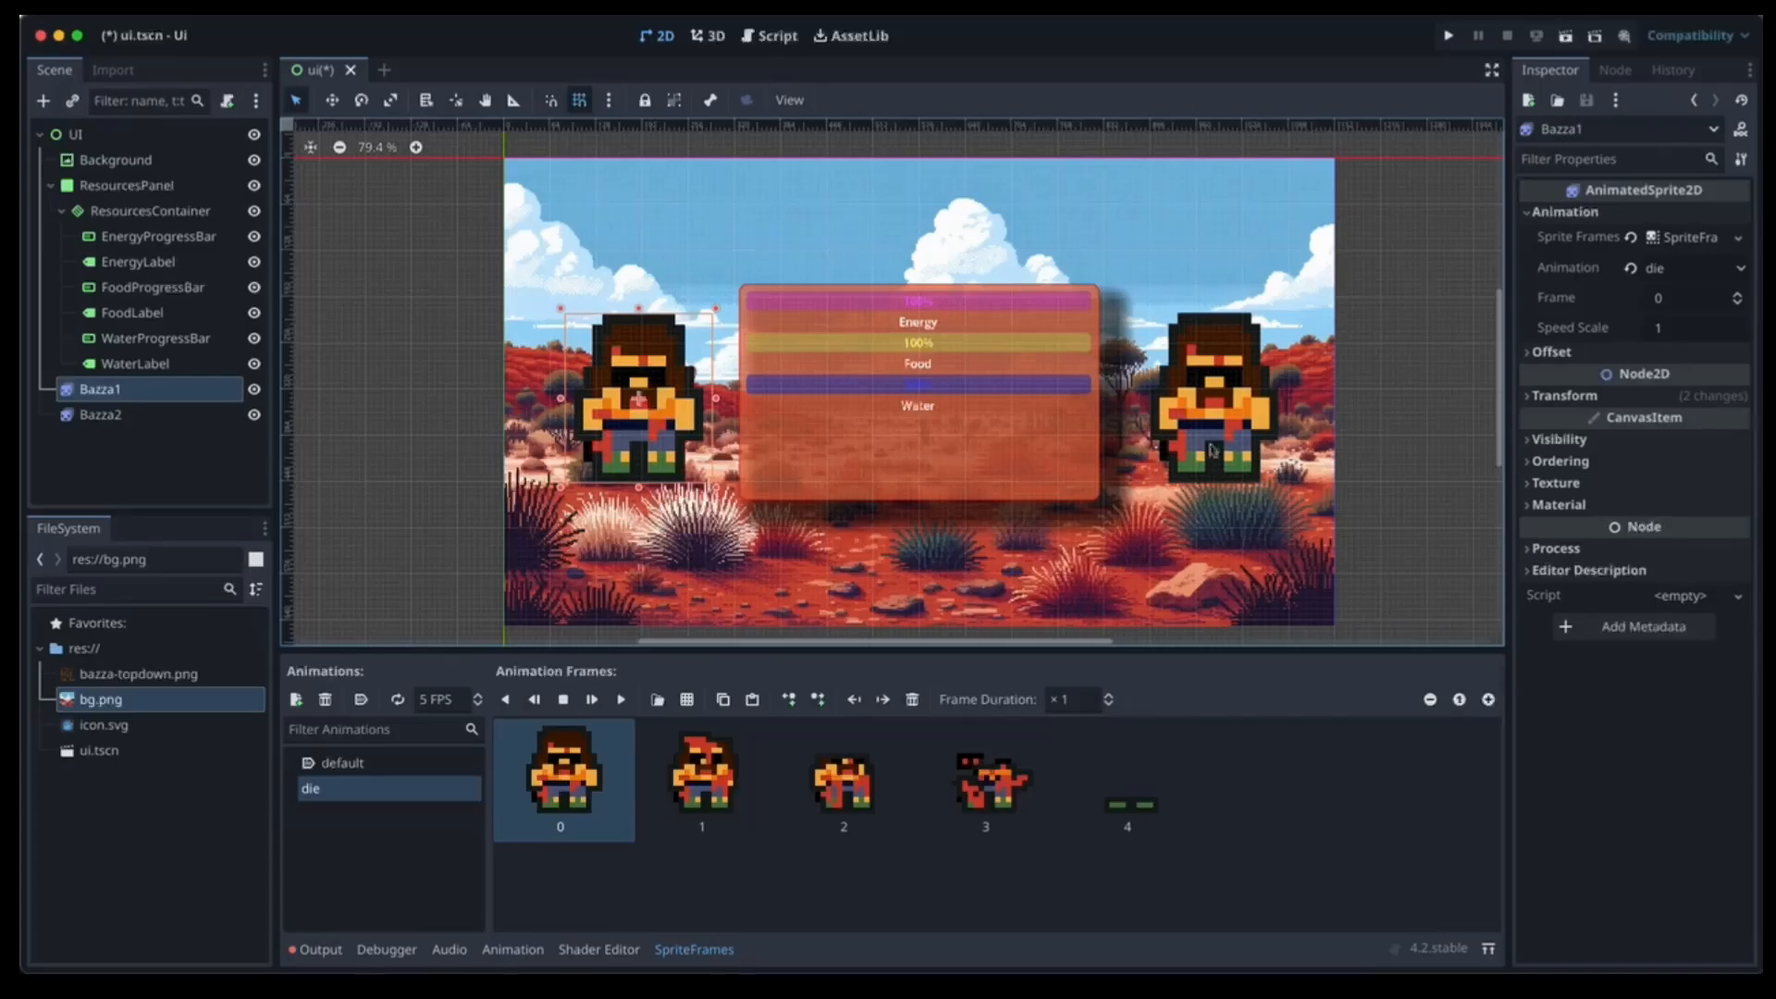
left_click(1399, 443)
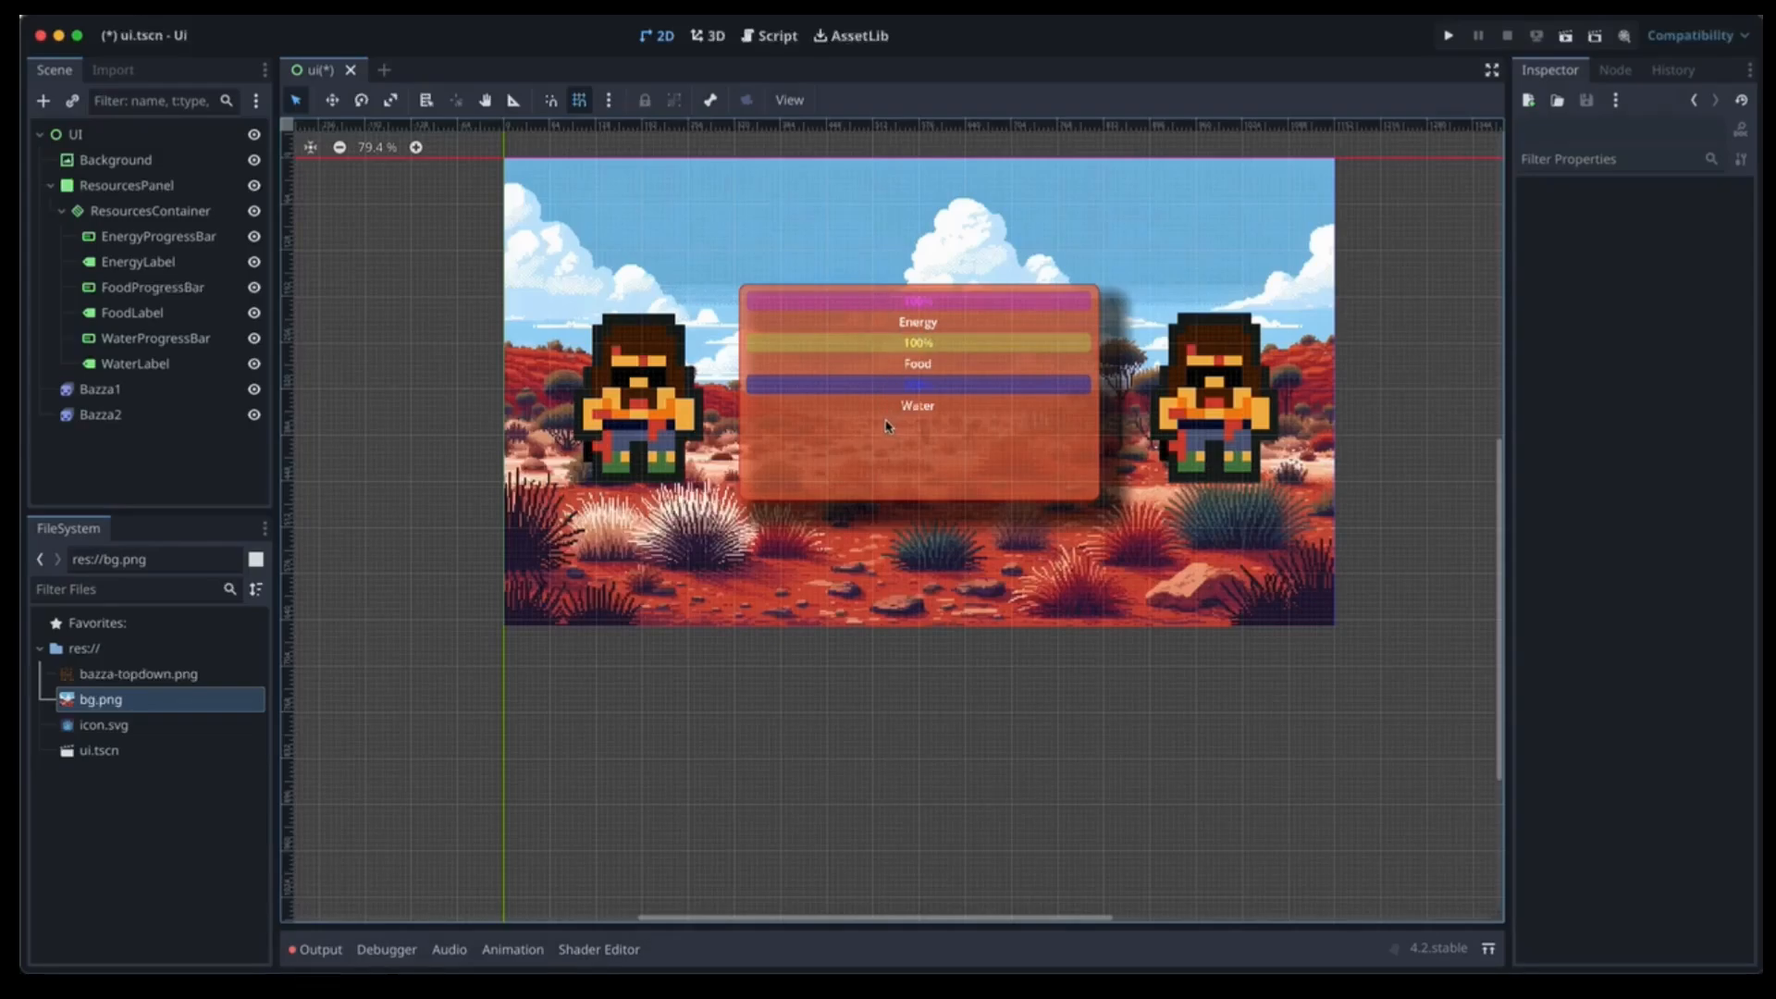
Add a Timer child under the UI root and name it EnergyTimer.
left_click(78, 135)
left_click(43, 104)
type("timer")
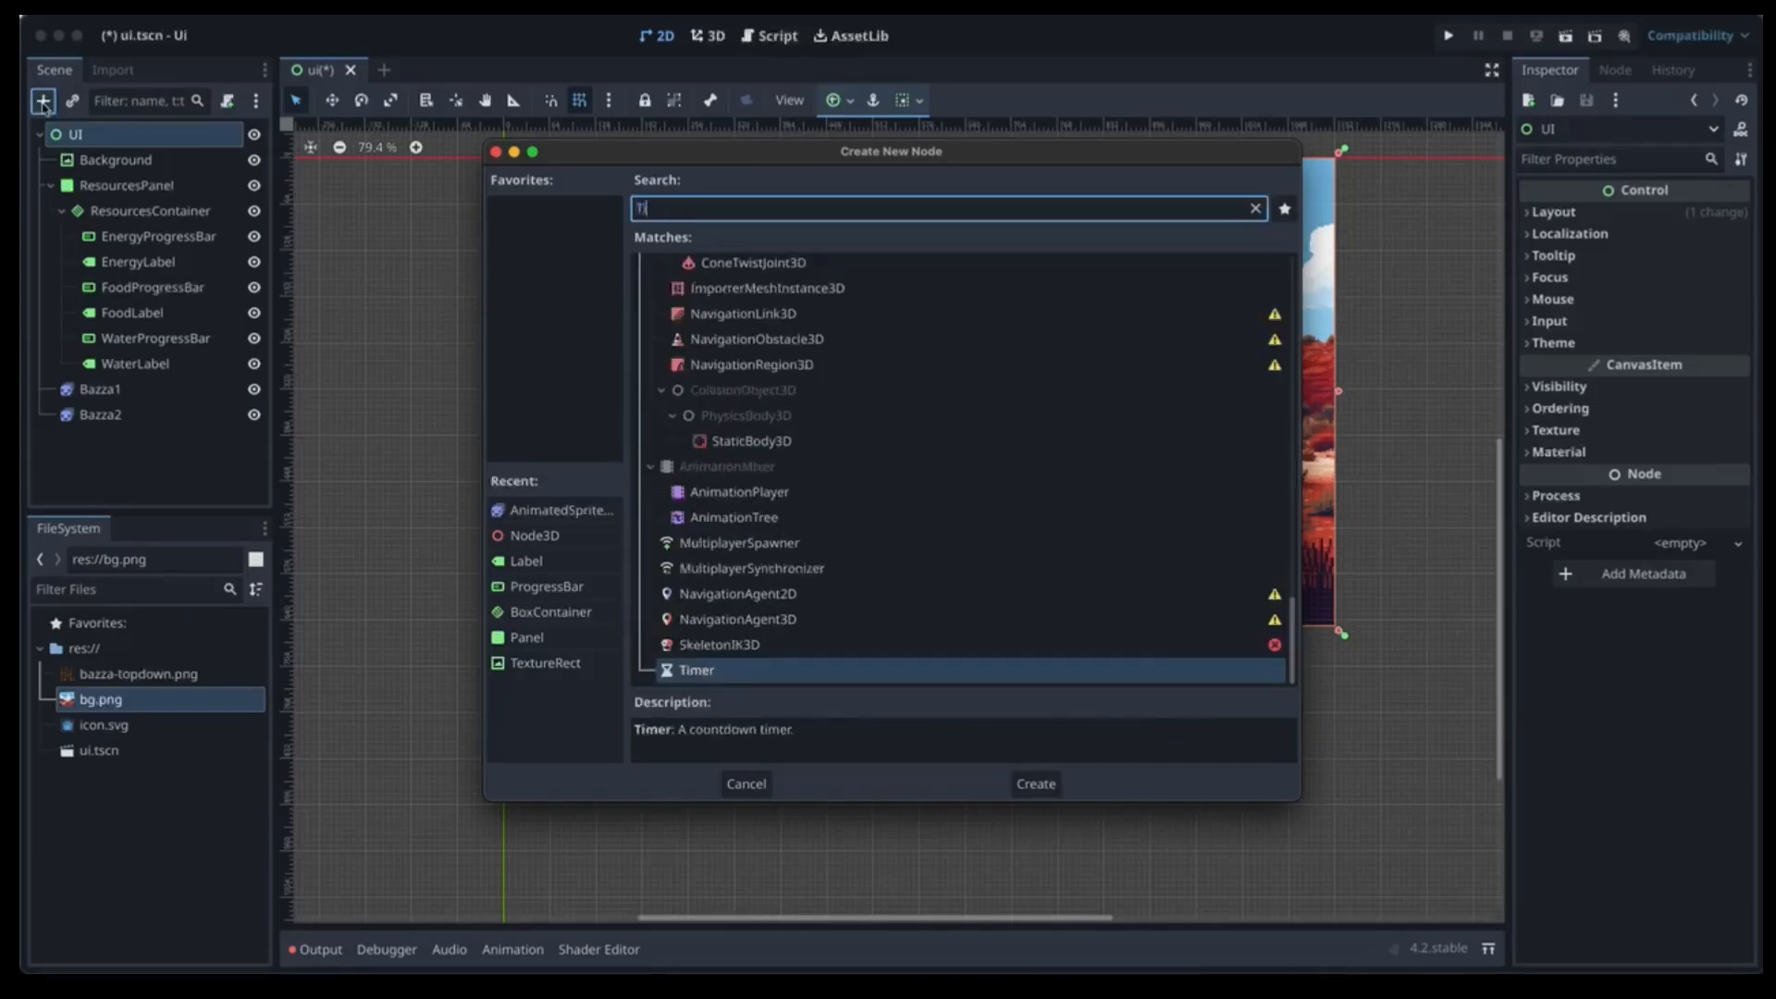
key("Return")
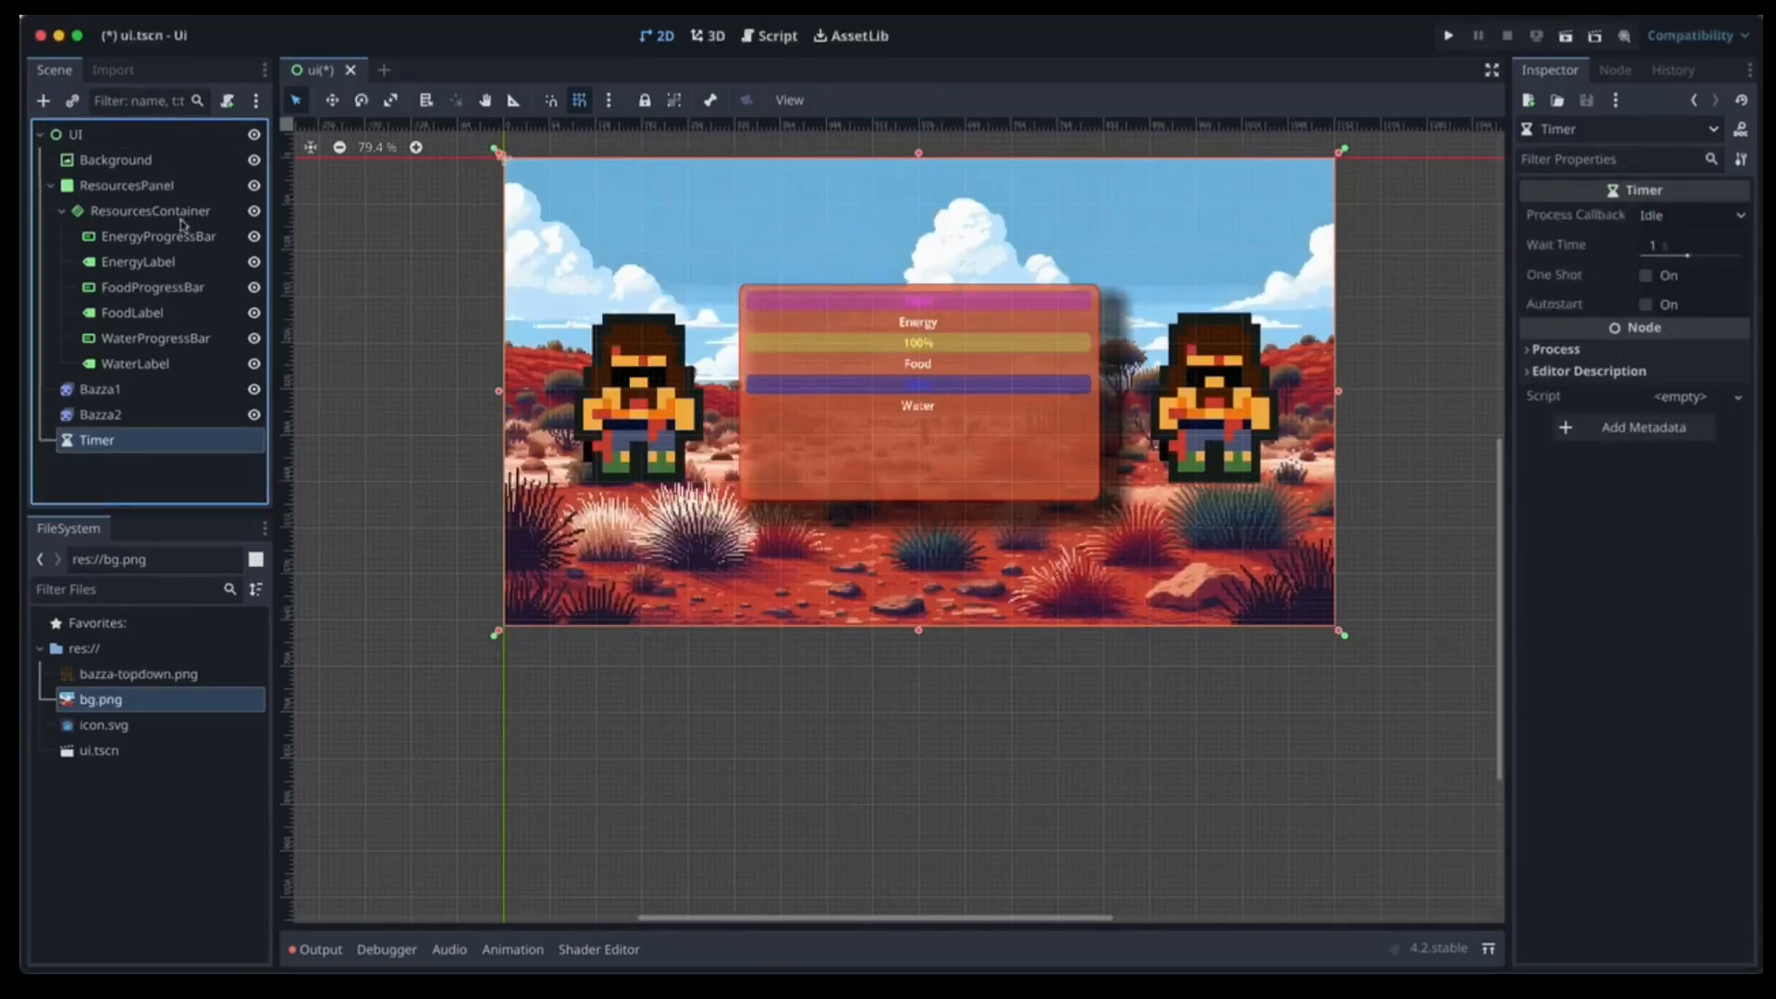
double_click(121, 448)
type("E")
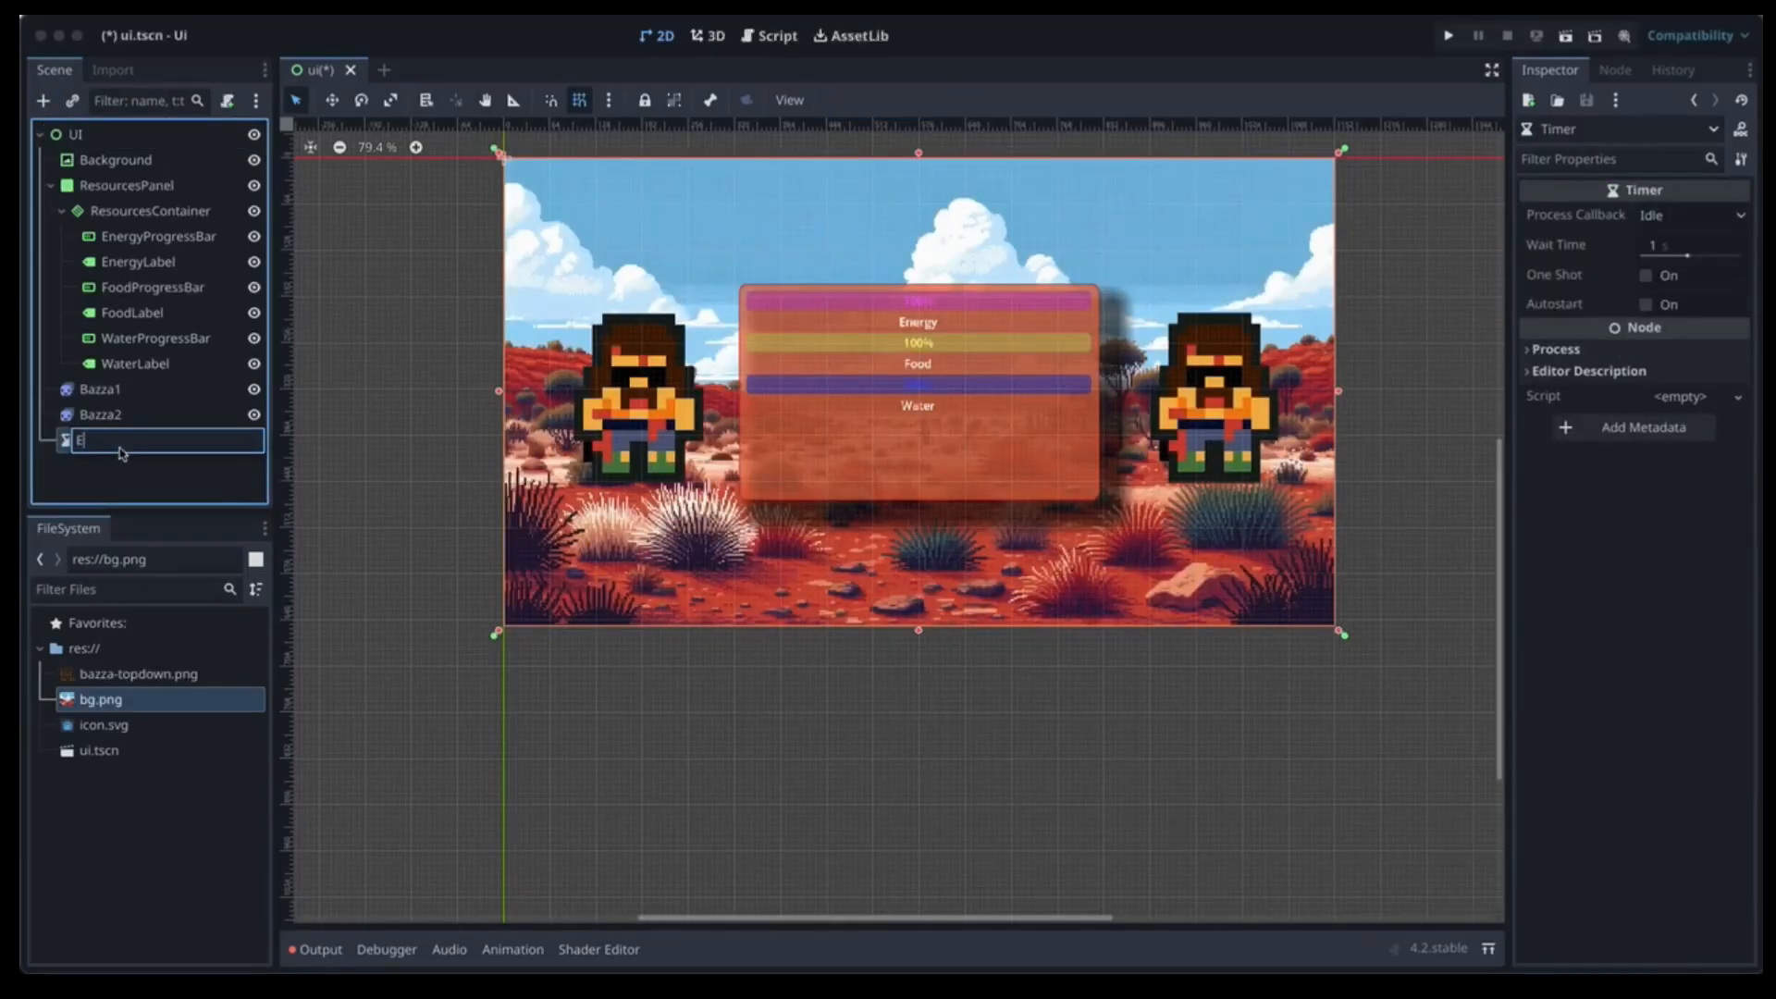
type("nergyTimer")
key("Return")
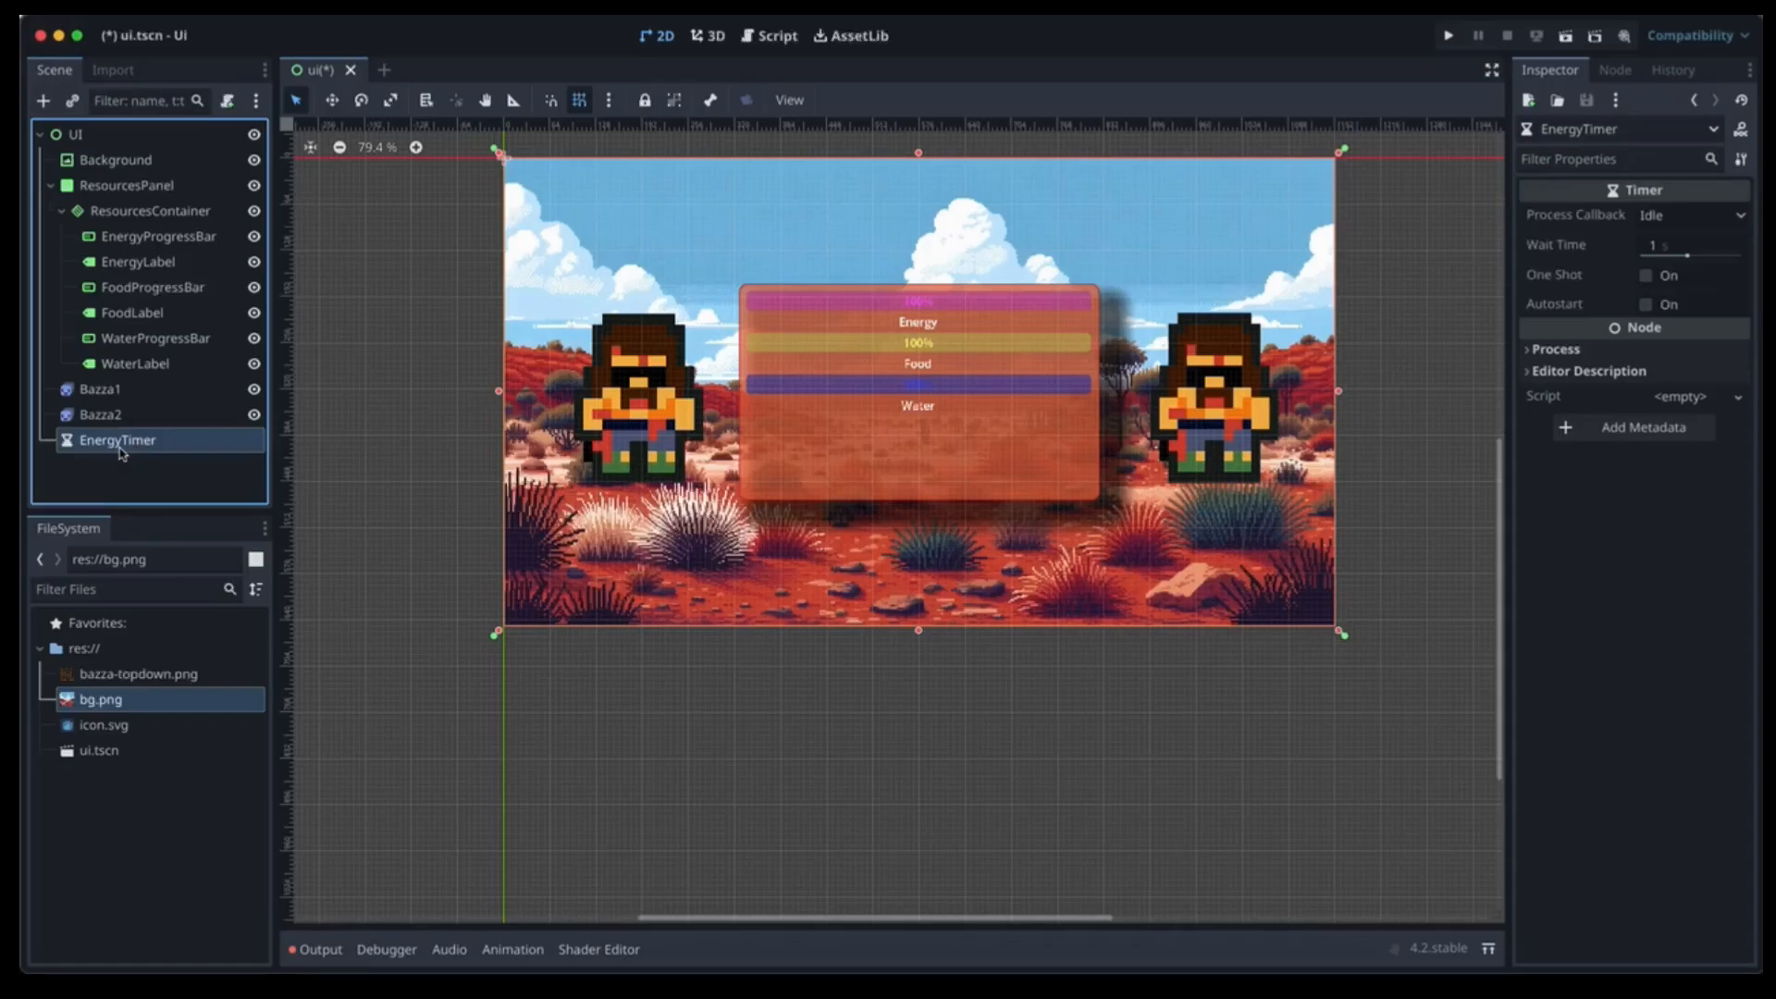
Duplicate EnergyTimer twice and rename the copies FoodTimer and WaterTimer.
key("ctrl+d")
key("ctrl+d")
left_click(135, 472)
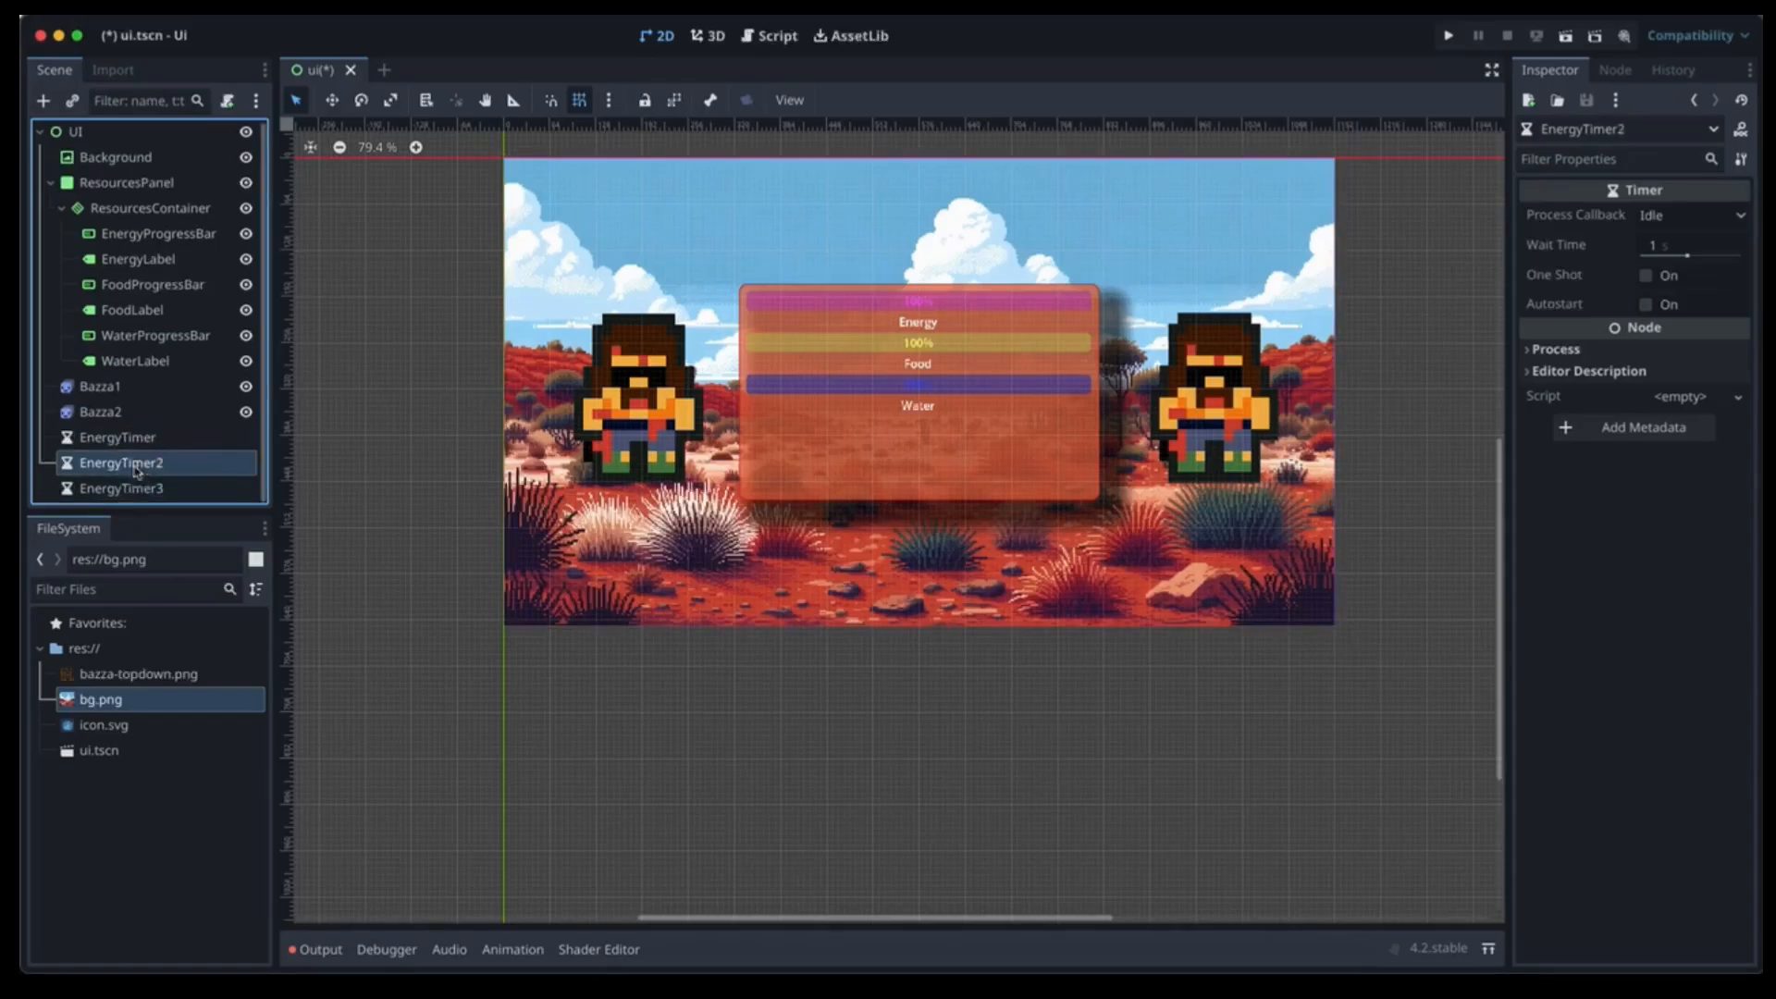
double_click(135, 472)
type("Food")
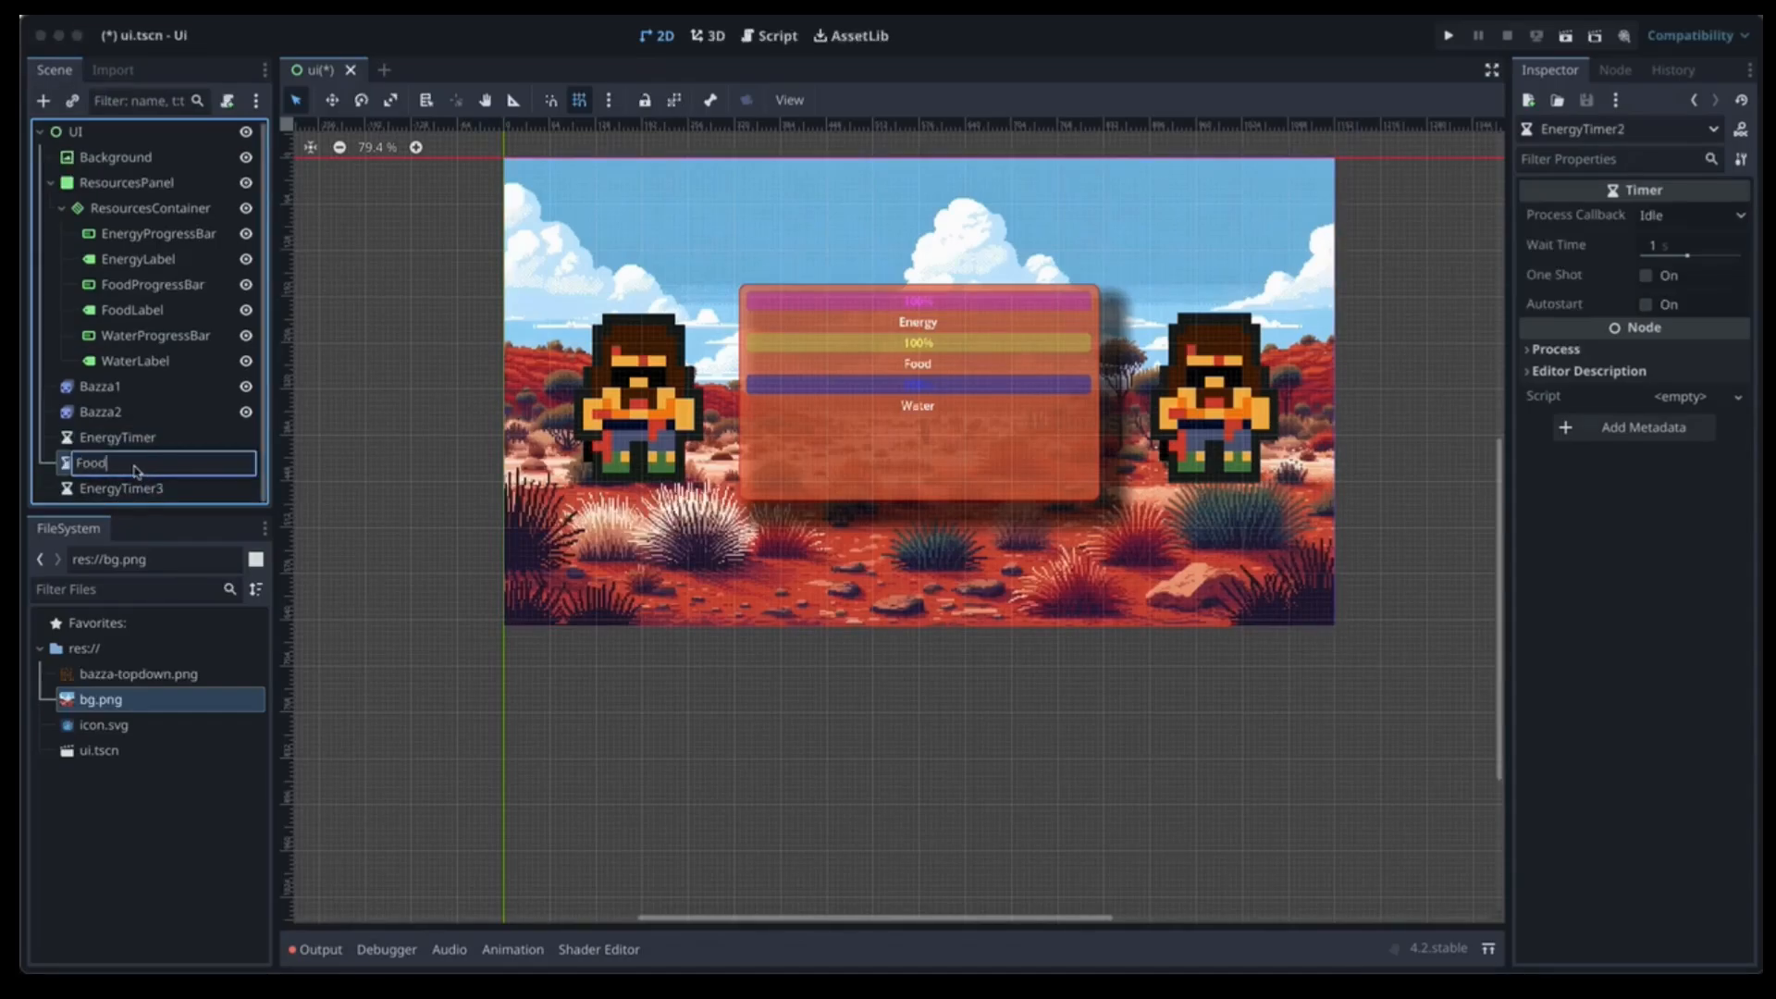
type("Timer")
key("Return")
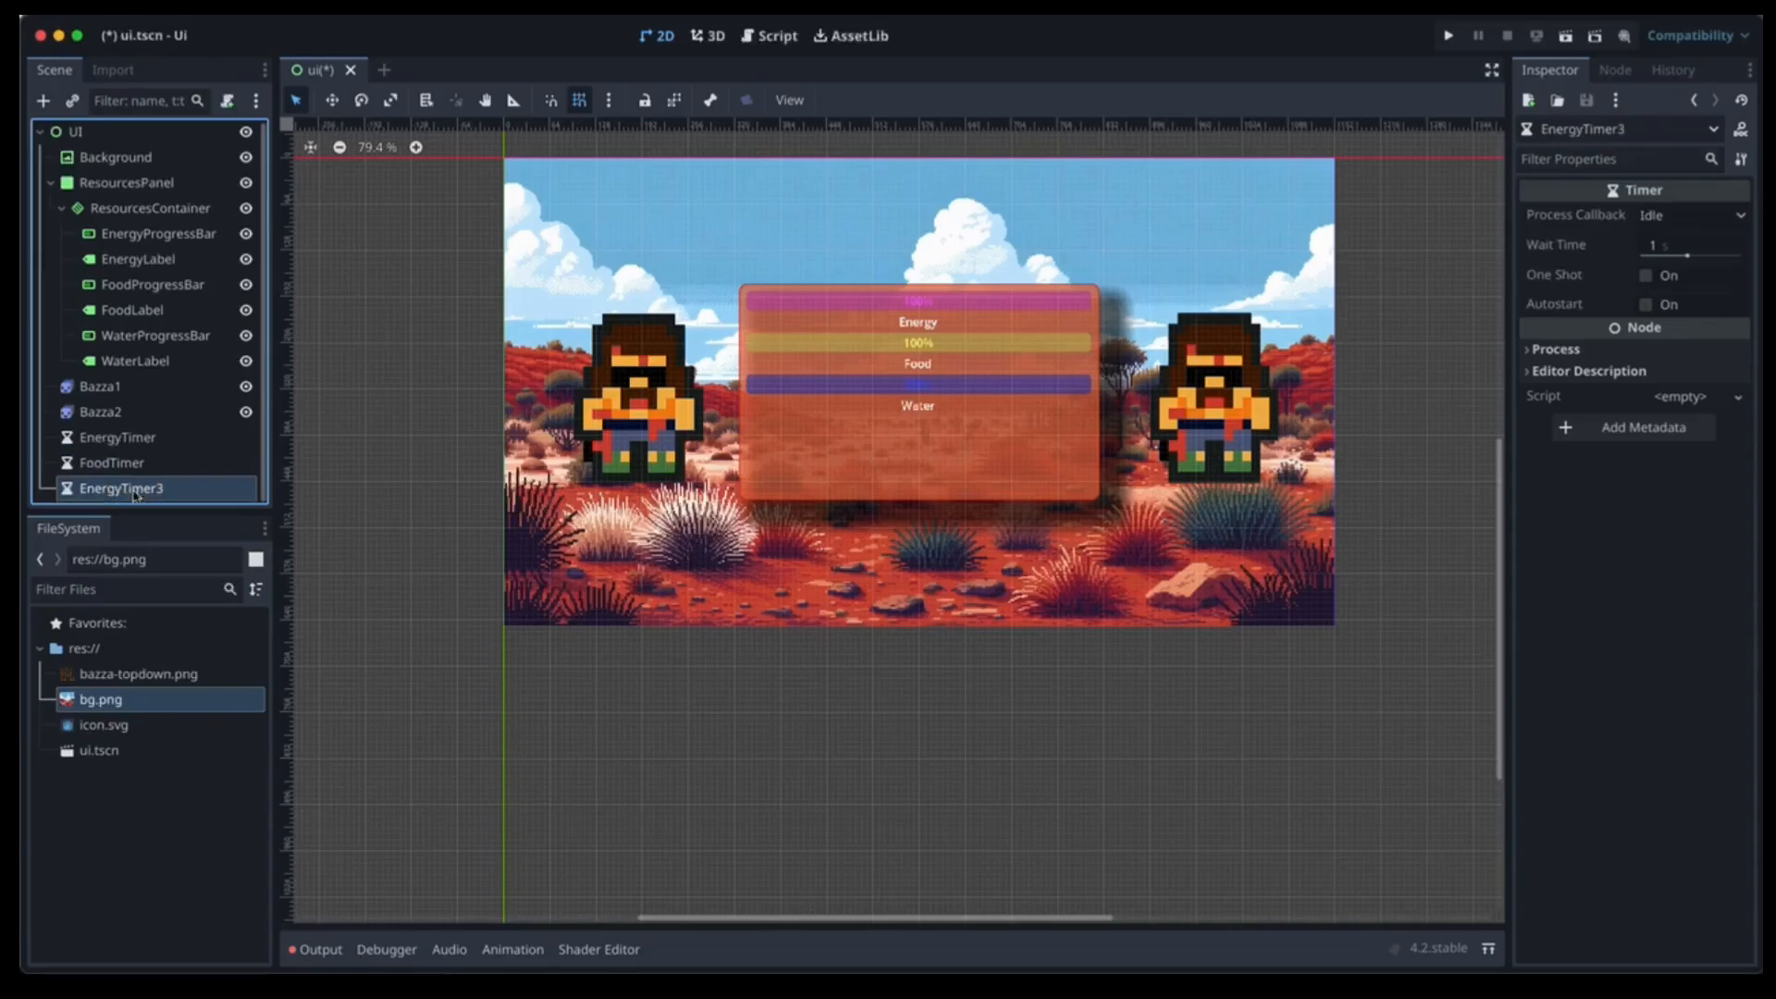
double_click(136, 490)
type("Wat")
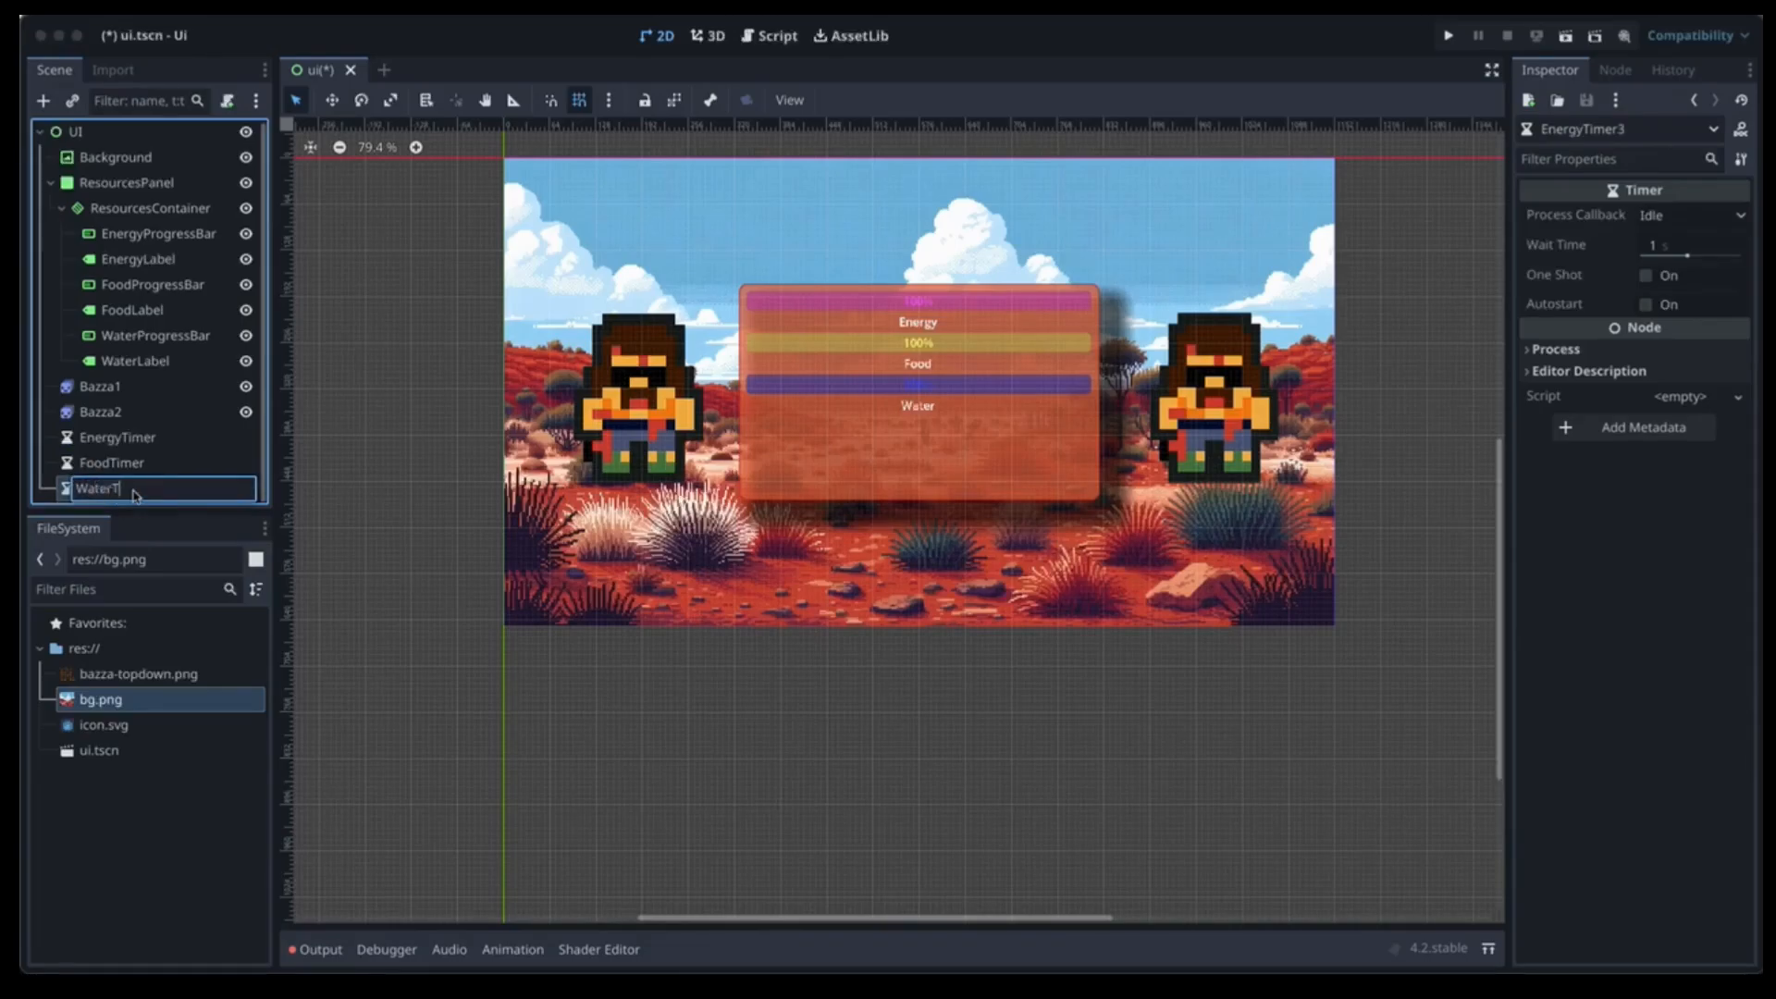
key("Return")
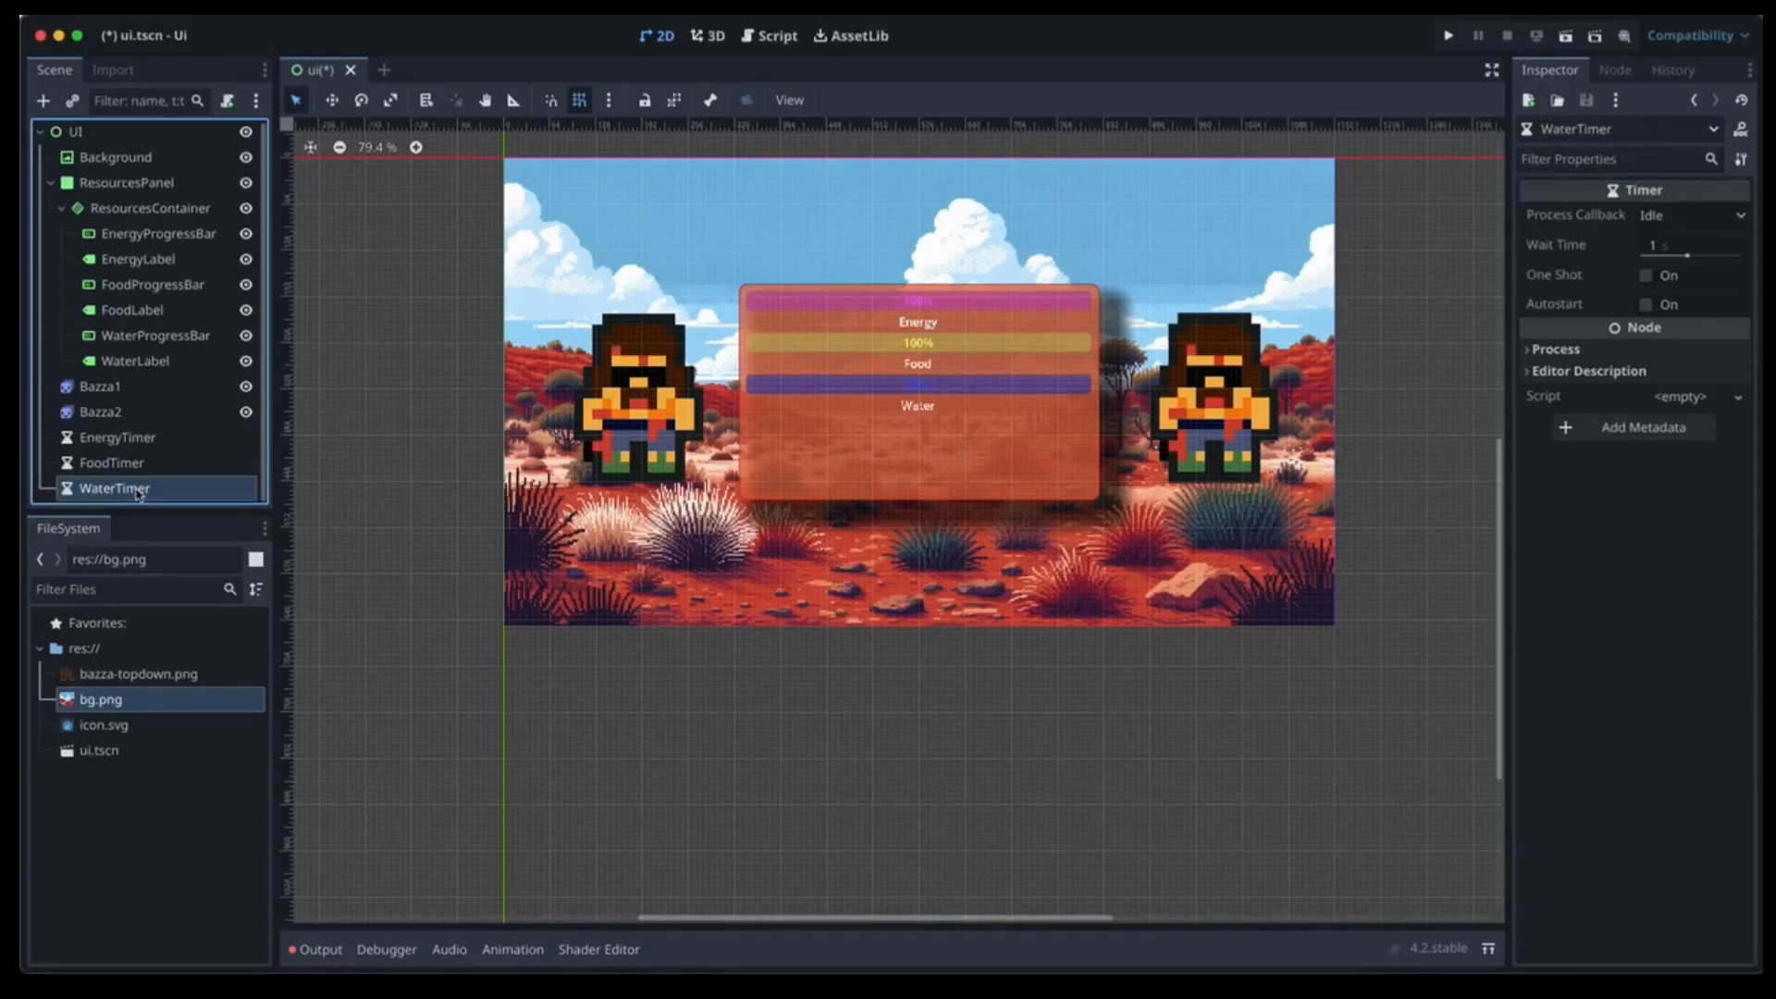
left_click(130, 439)
Set EnergyTimer's wait time to 0.1 seconds.
left_click(1652, 248)
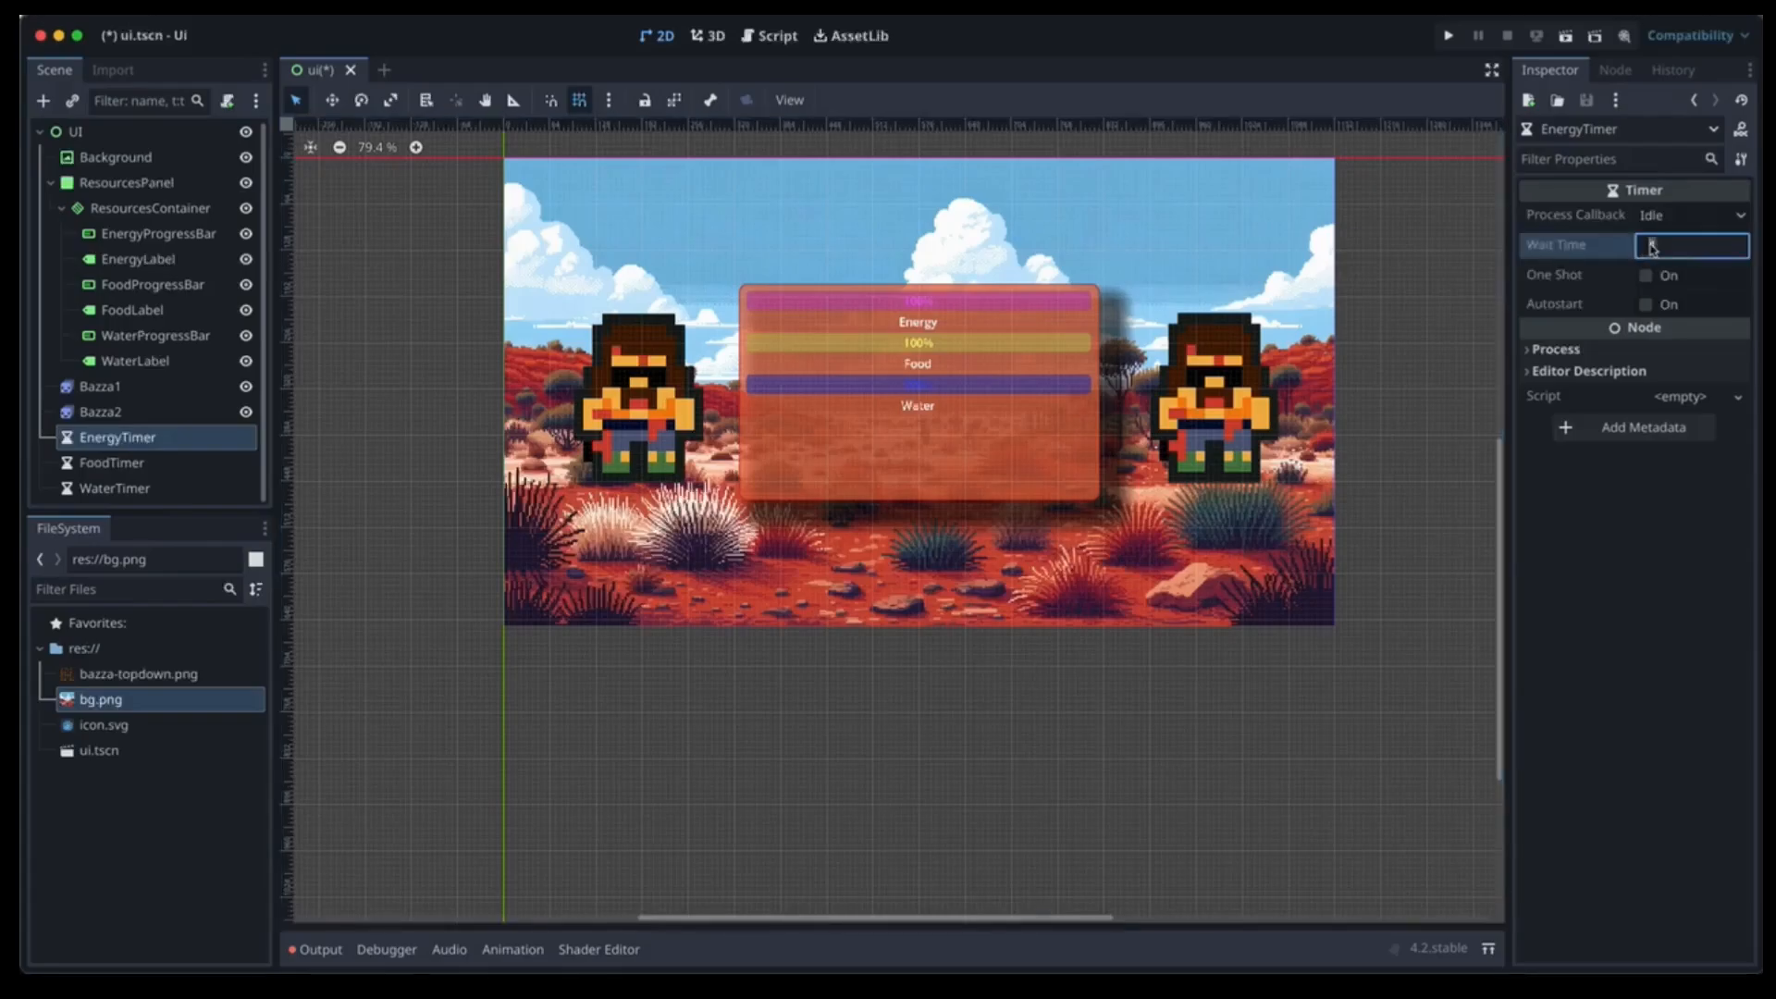
type("0.1")
key("Tab")
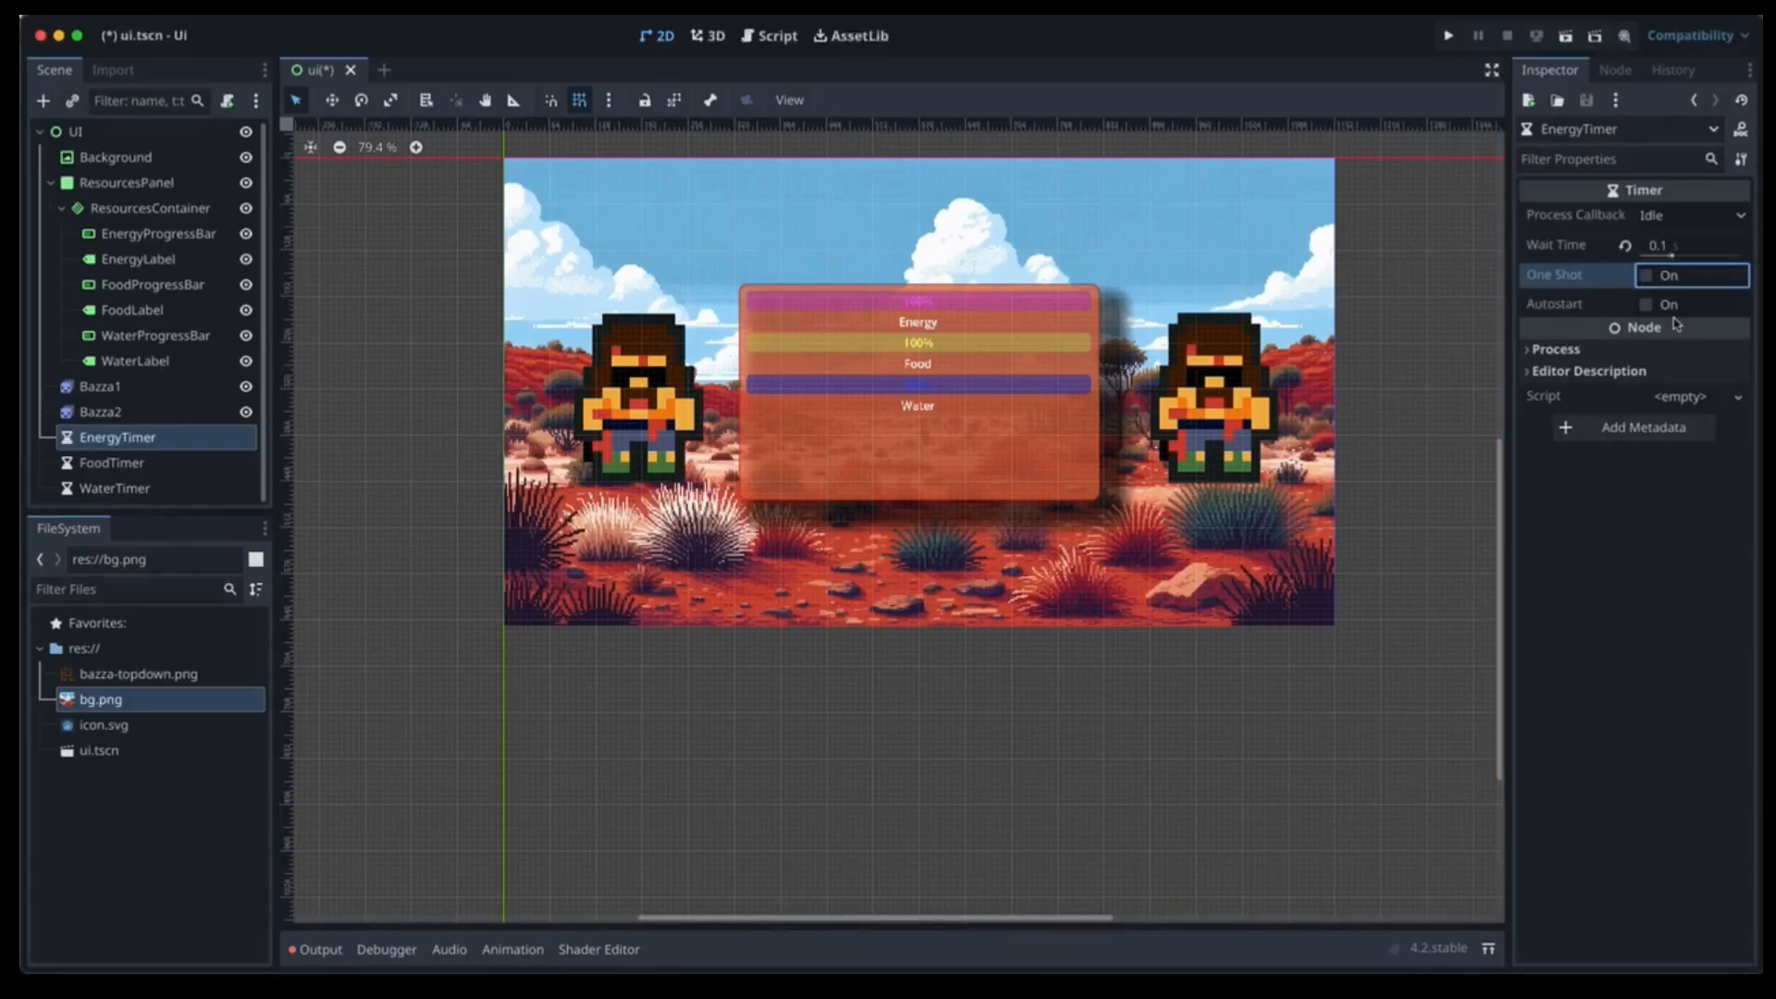
Turn on autostart for FoodTimer and WaterTimer, giving WaterTimer a 0.5 s wait time.
left_click(195, 463)
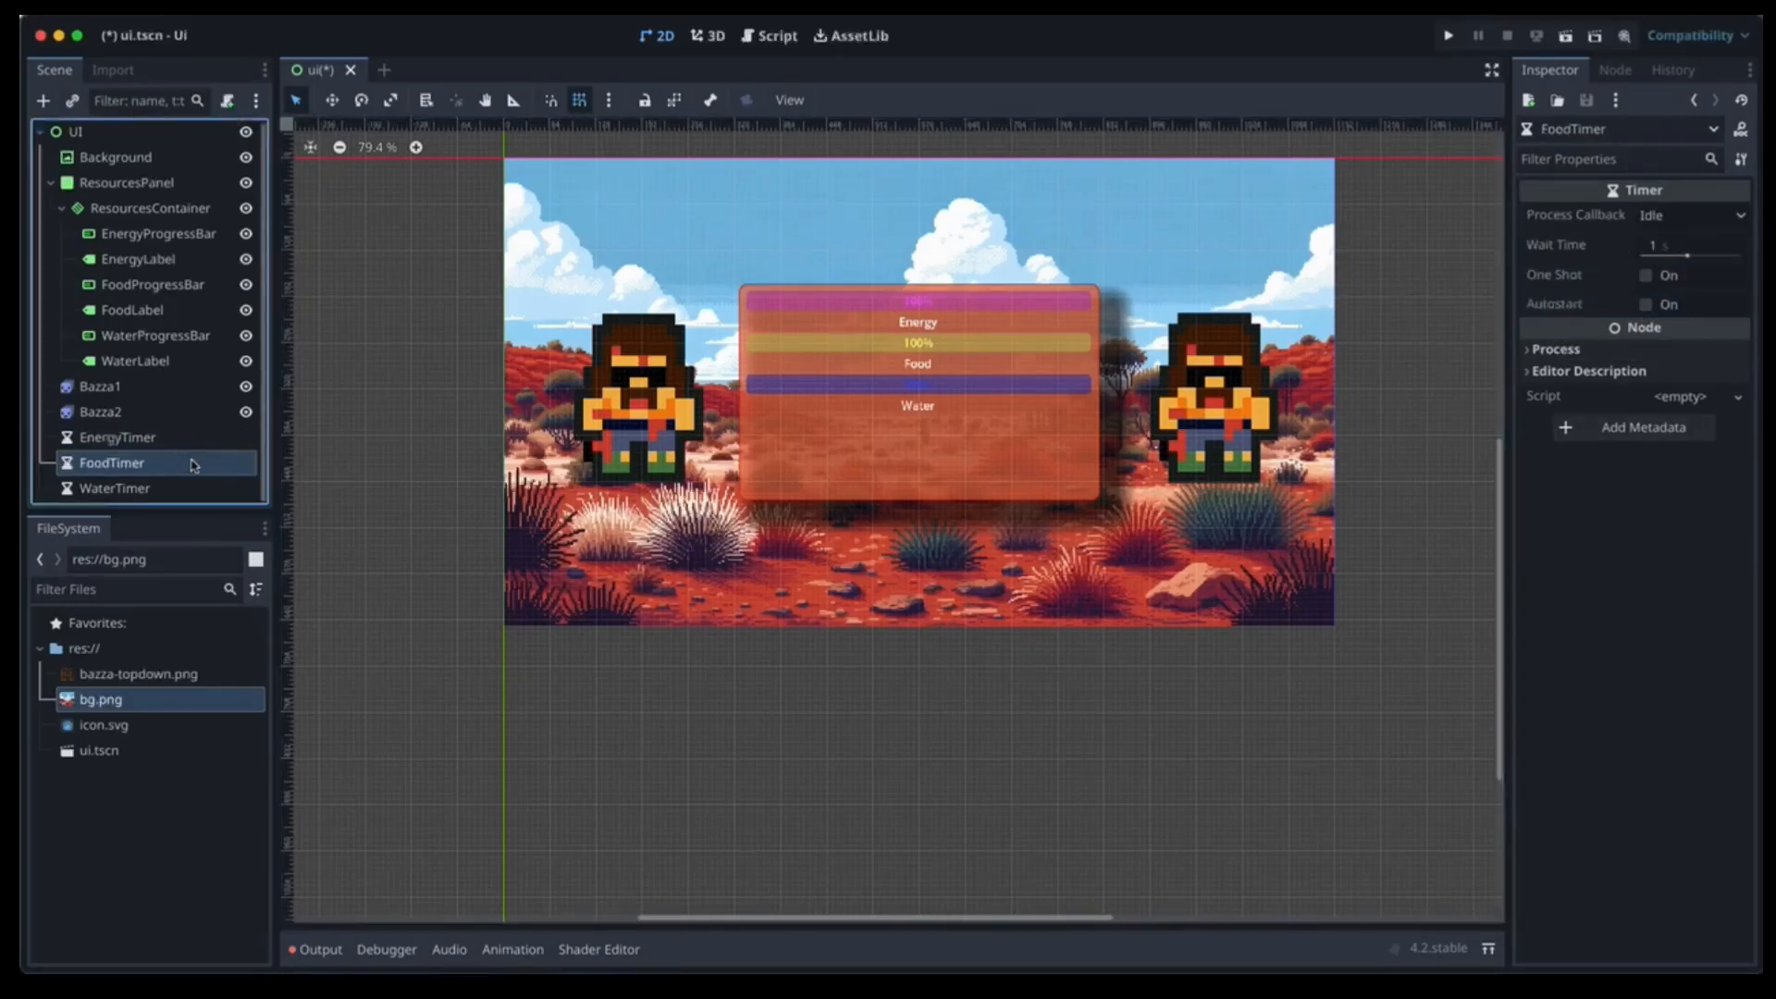
left_click(1651, 247)
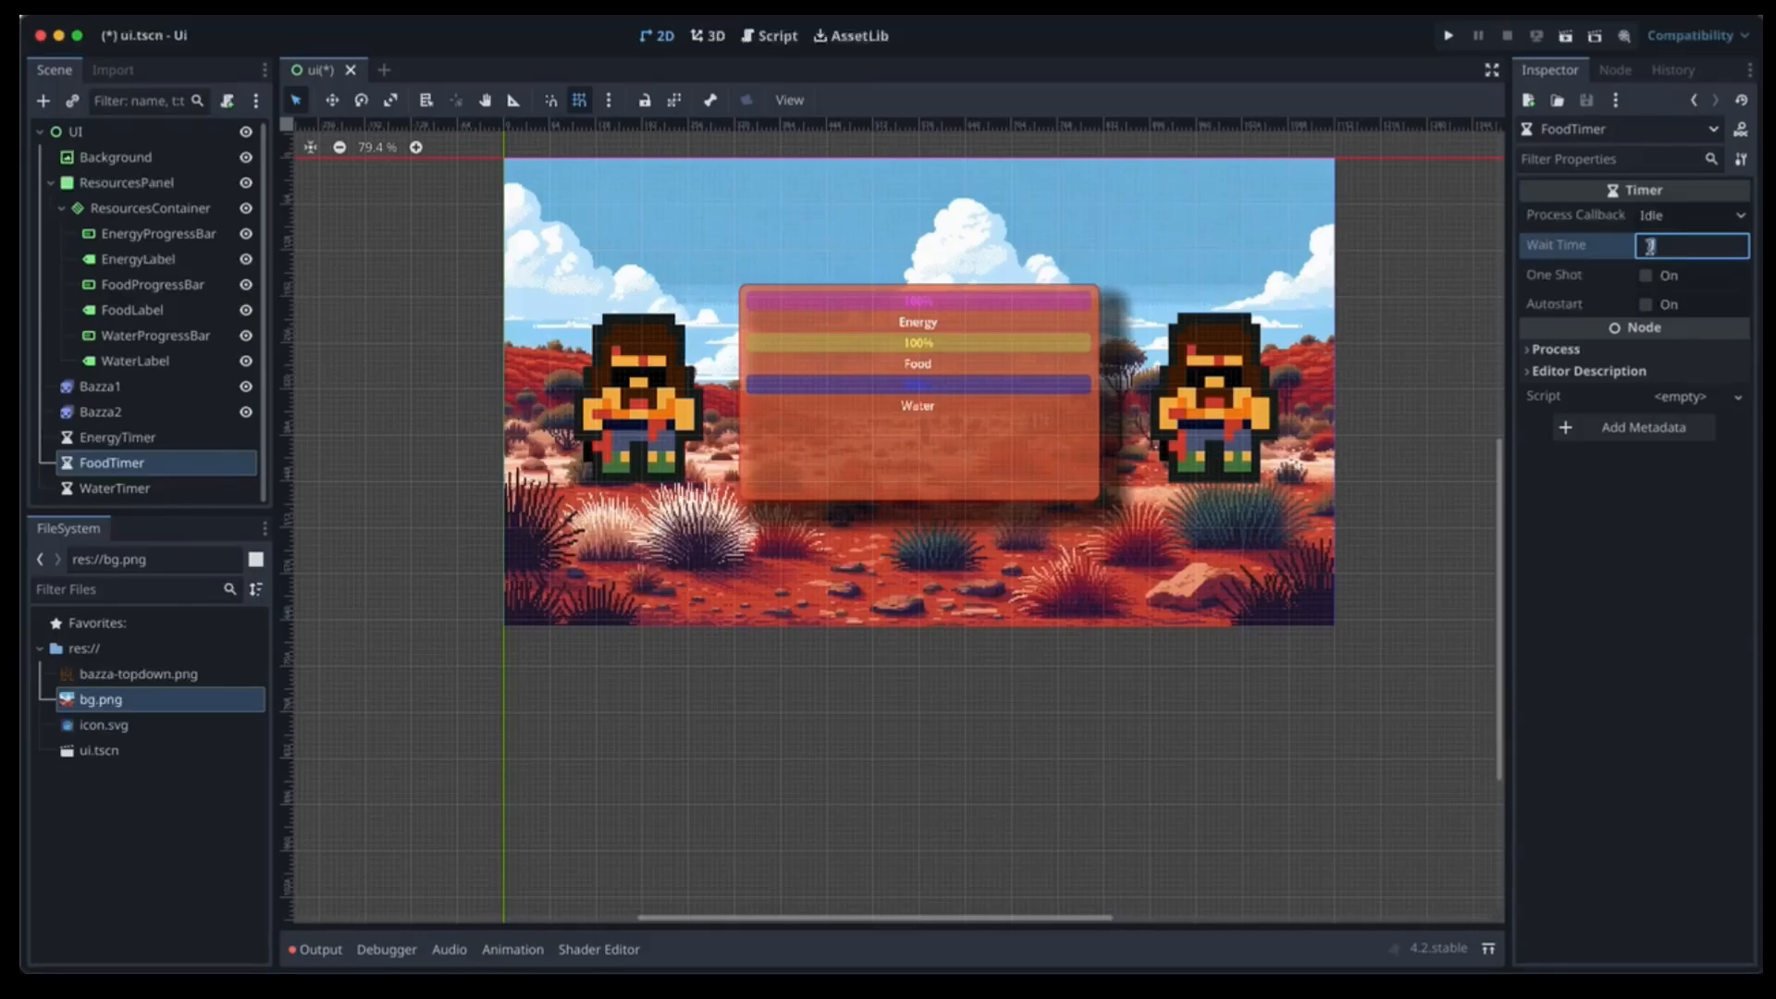
left_click(1646, 305)
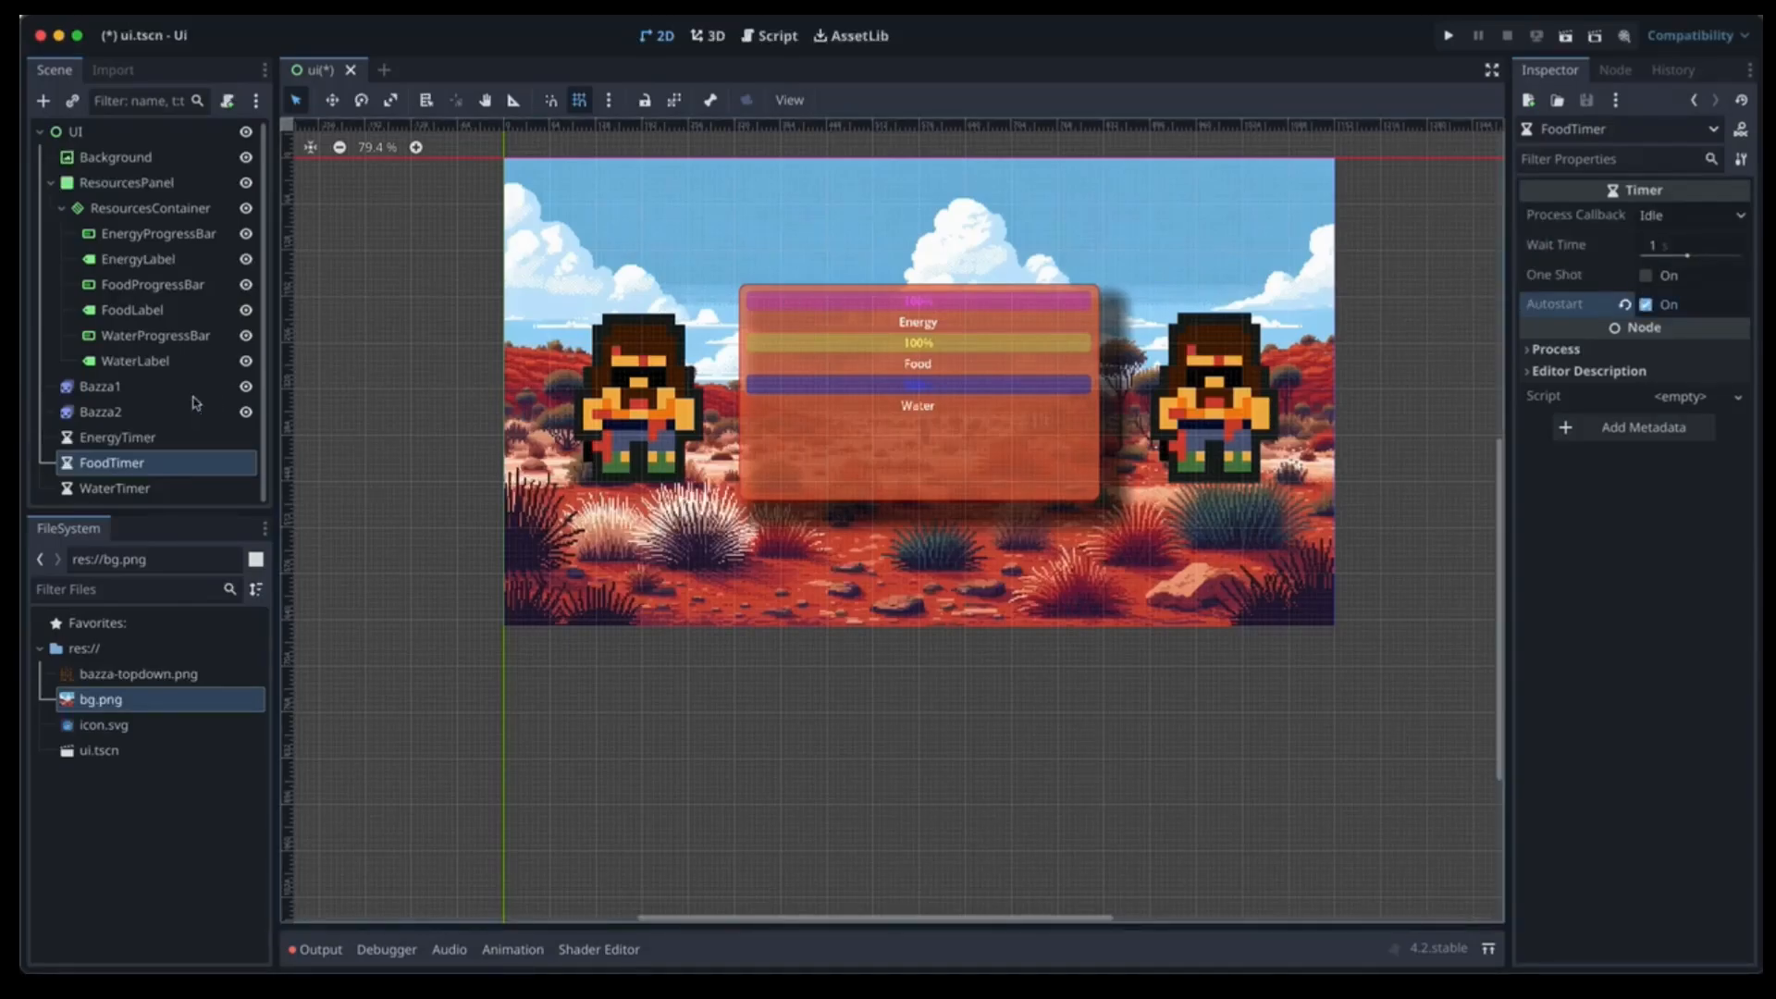
left_click(192, 493)
left_click(1650, 250)
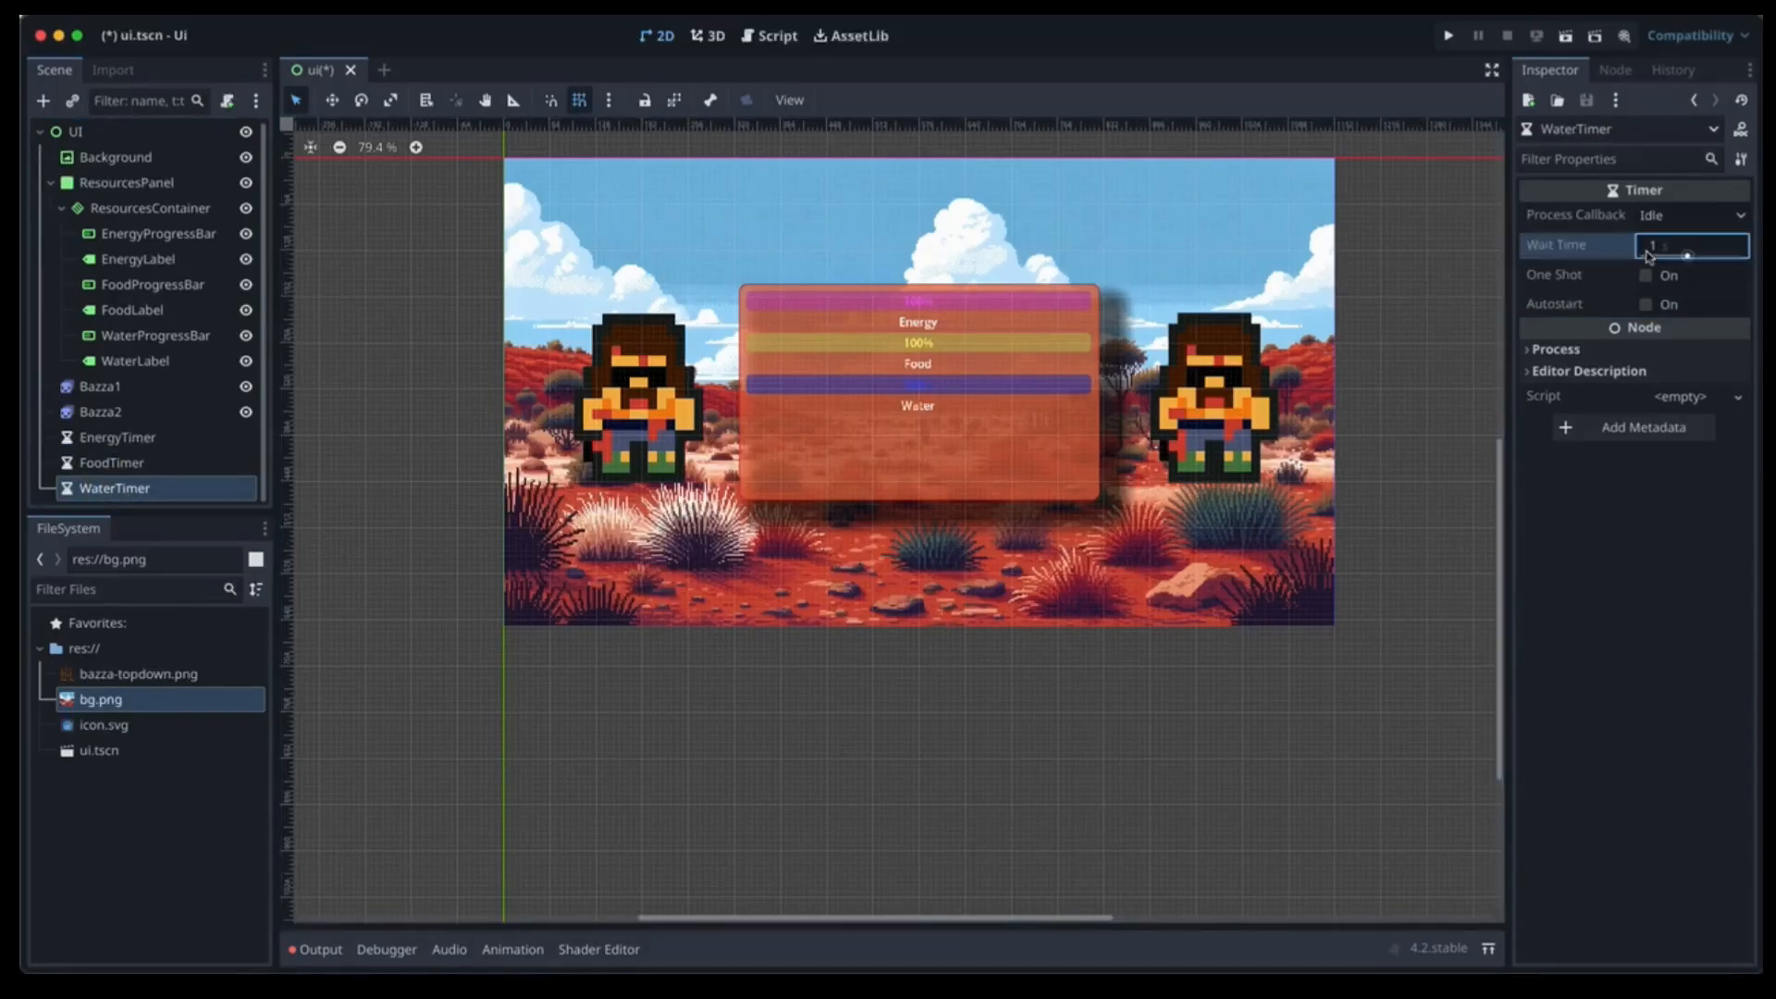
left_click(1646, 304)
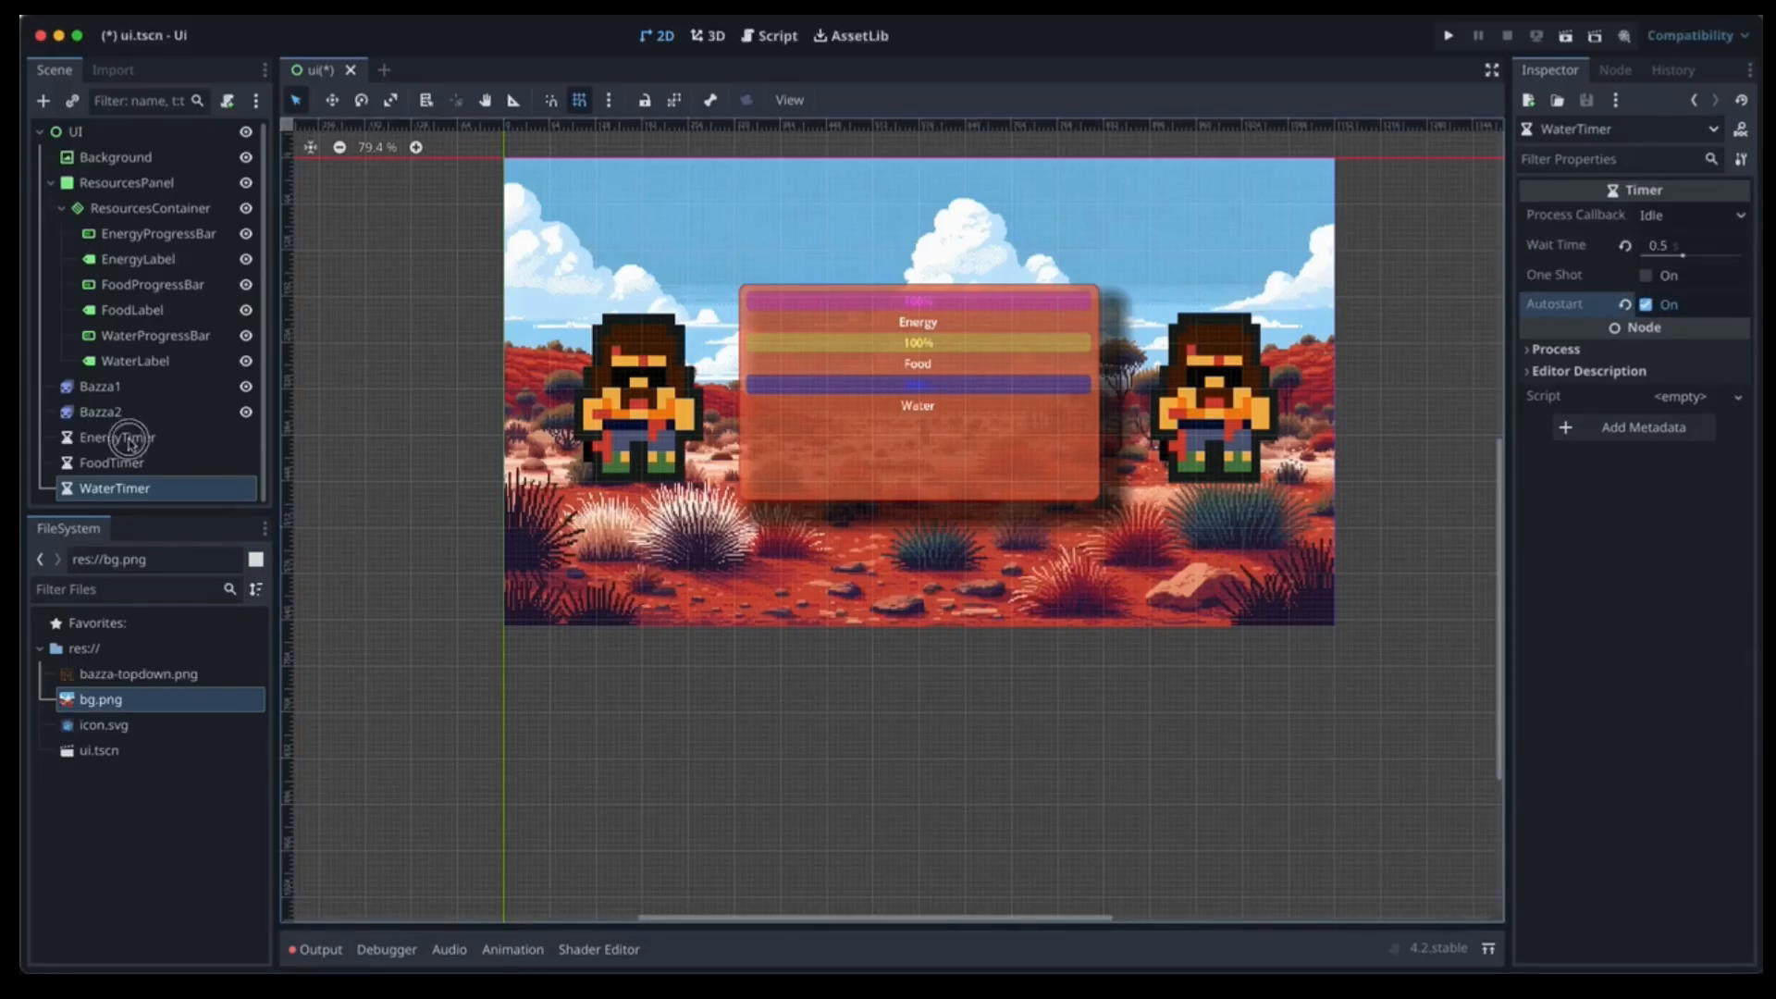
left_click(130, 444)
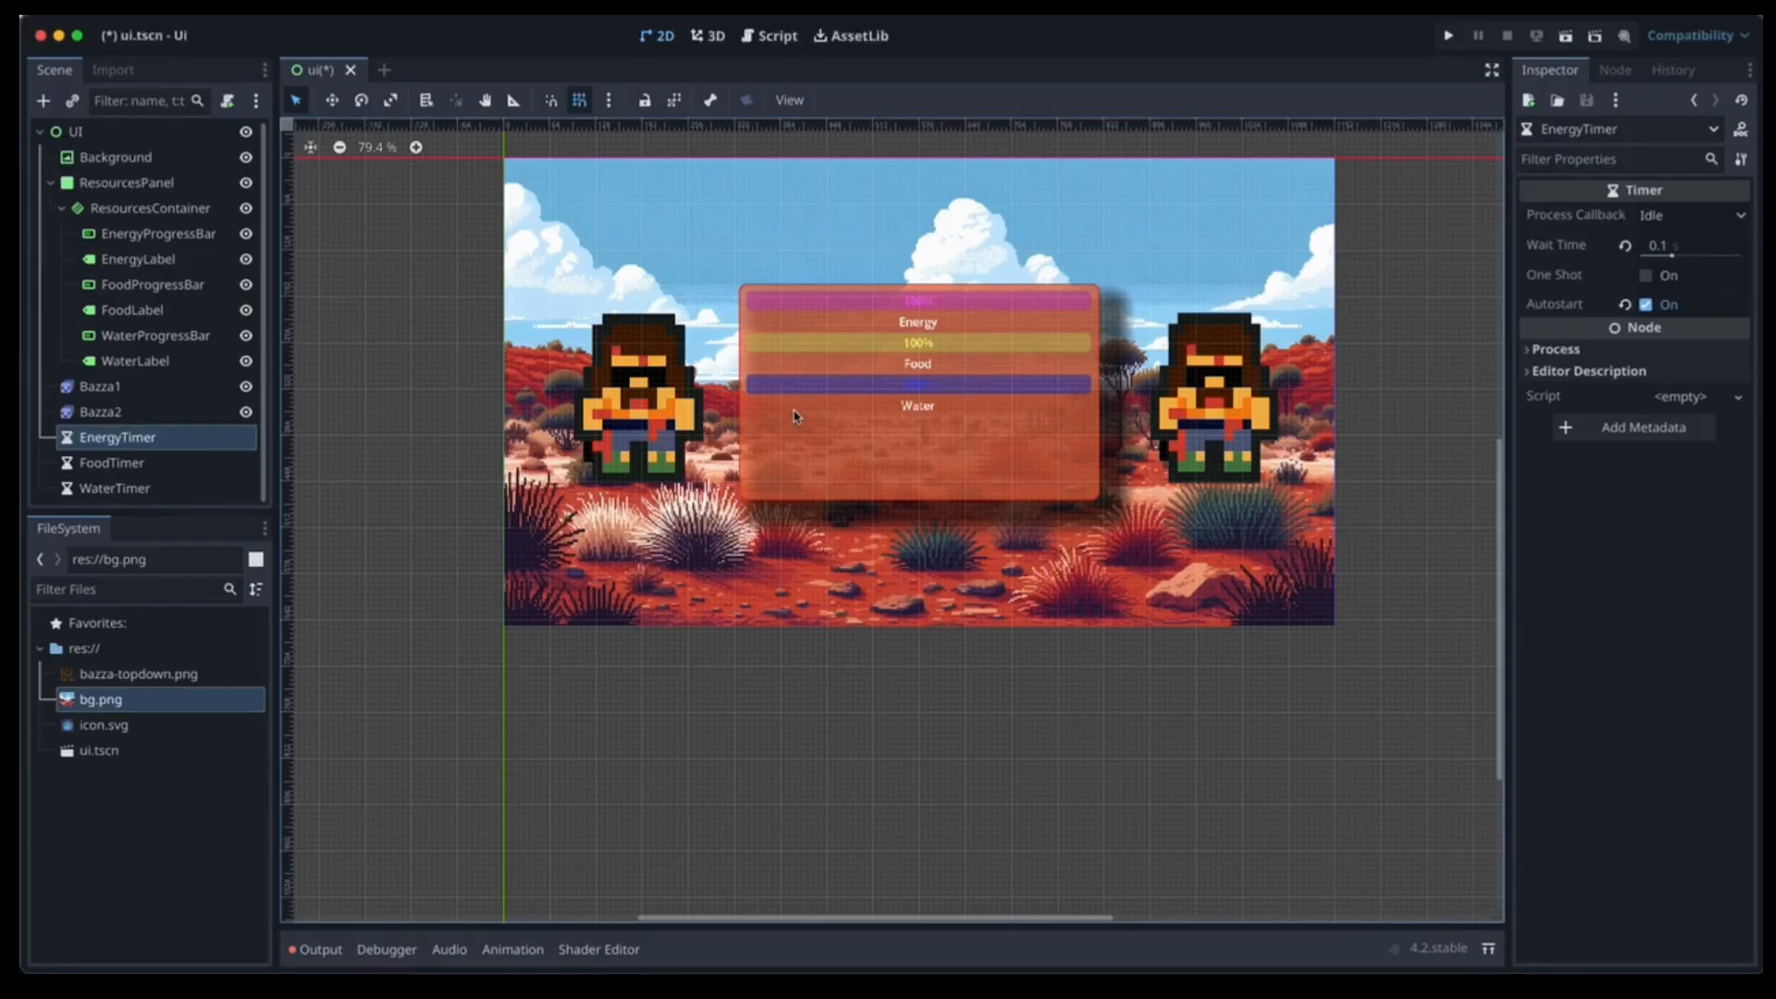
left_click(181, 132)
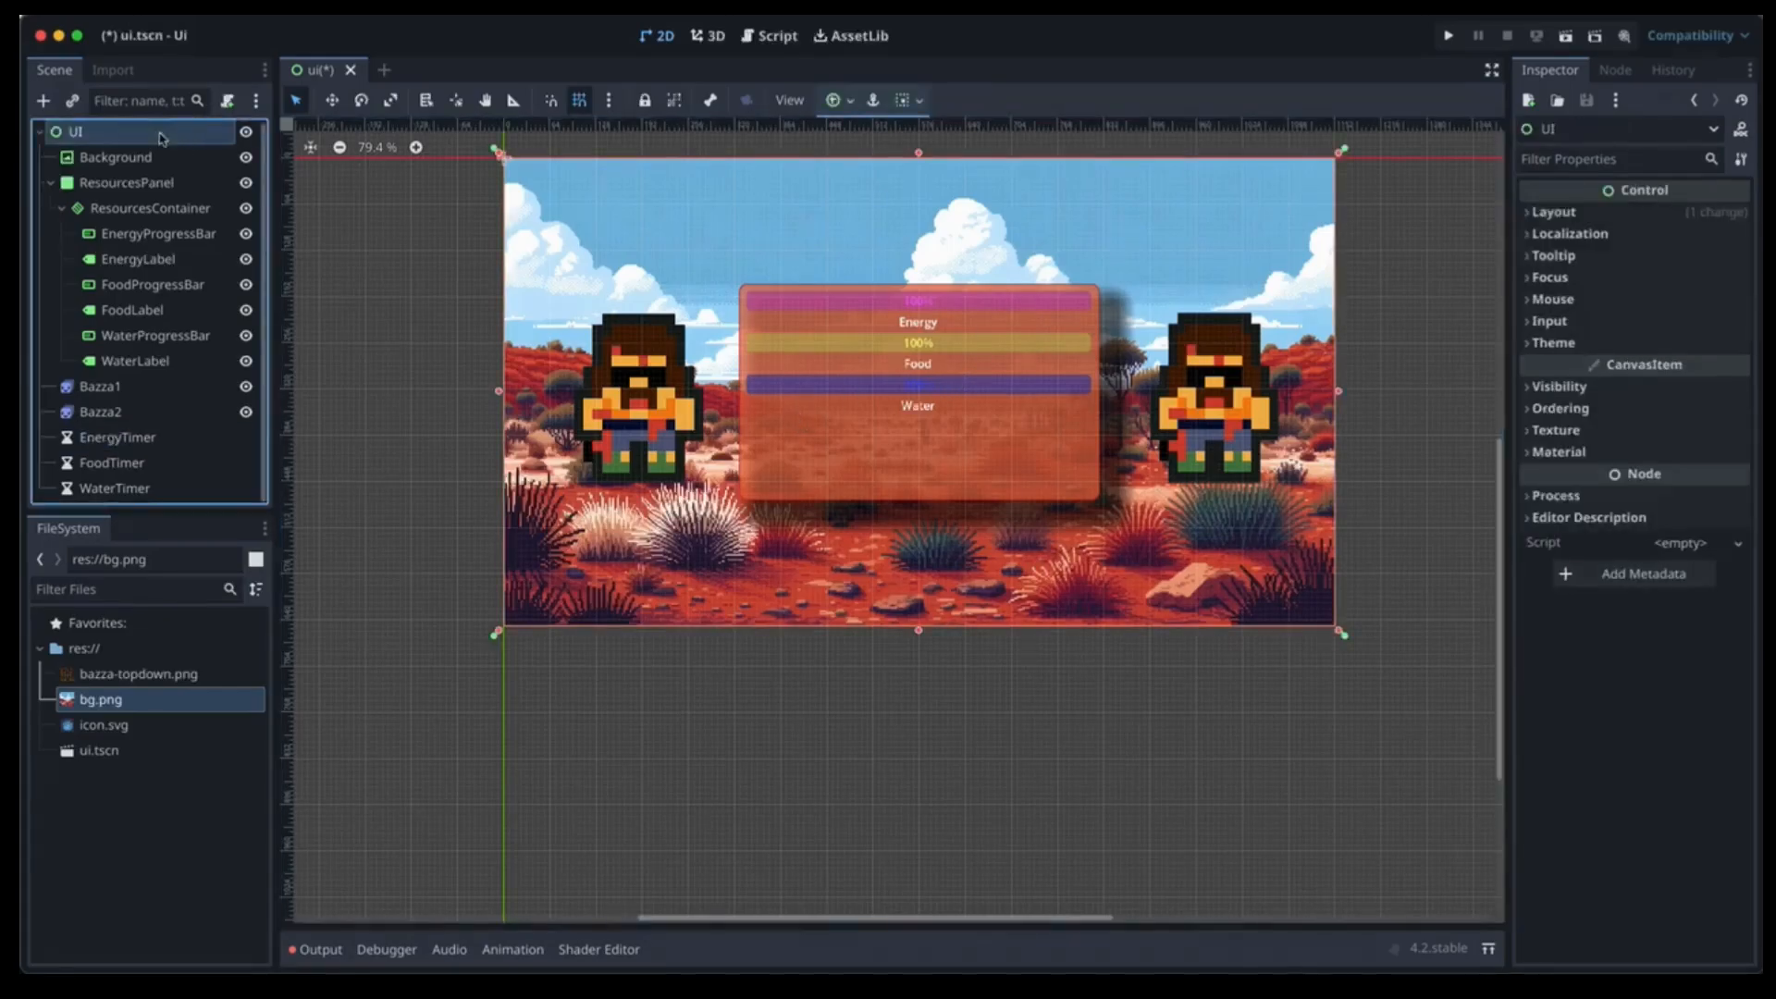
Create and attach res://ui.gd to the UI root, then scroll through its default stubs.
left_click(230, 104)
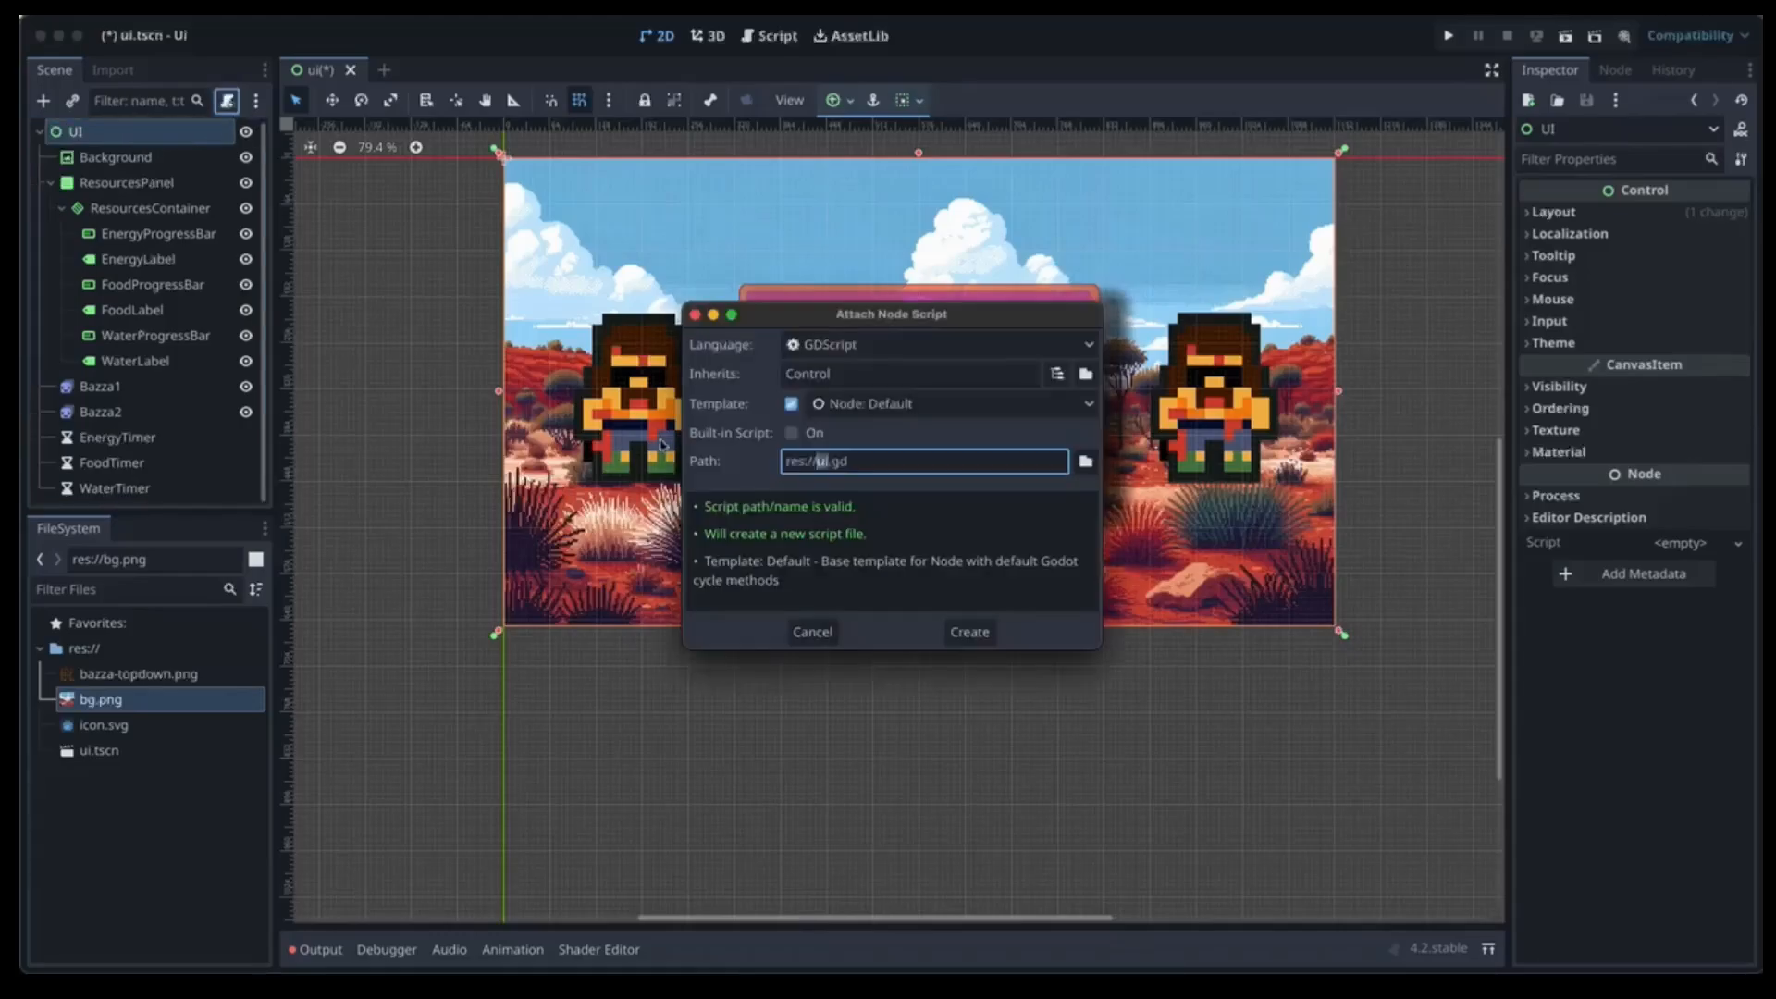
left_click(963, 625)
scroll(988, 637, "down", 1)
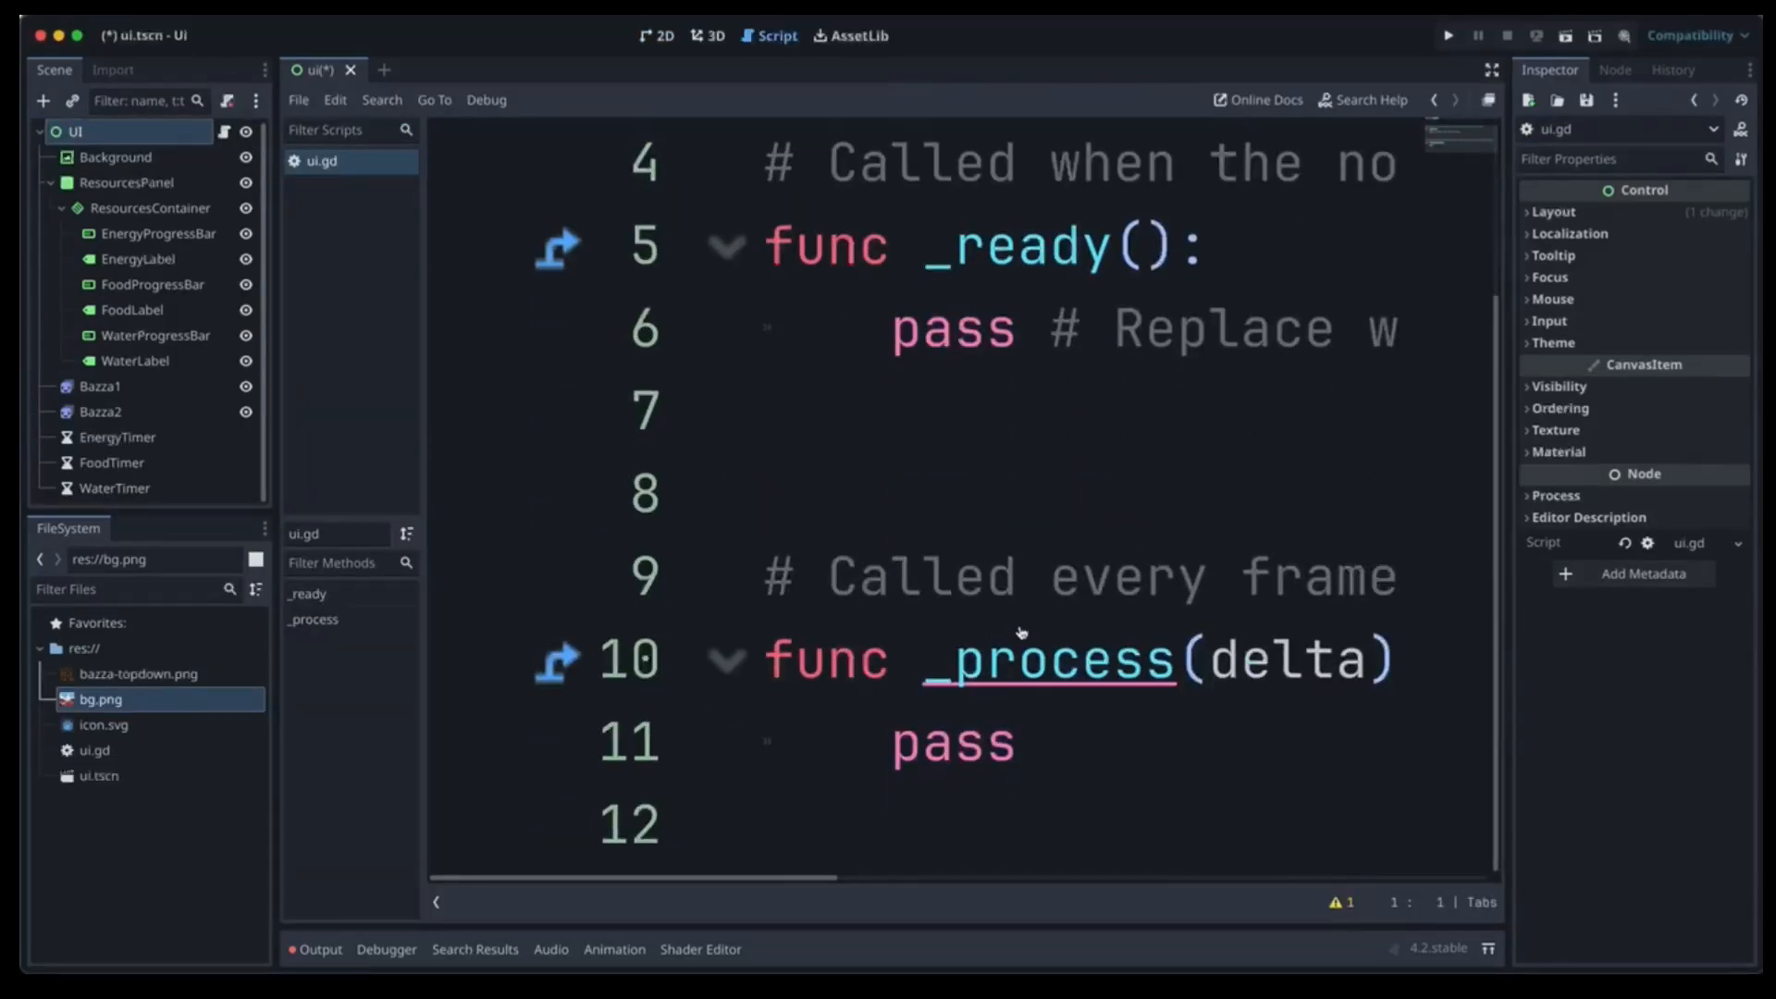
scroll(1019, 636, "down", 1, "ctrl")
scroll(1021, 632, "down", 5, "ctrl")
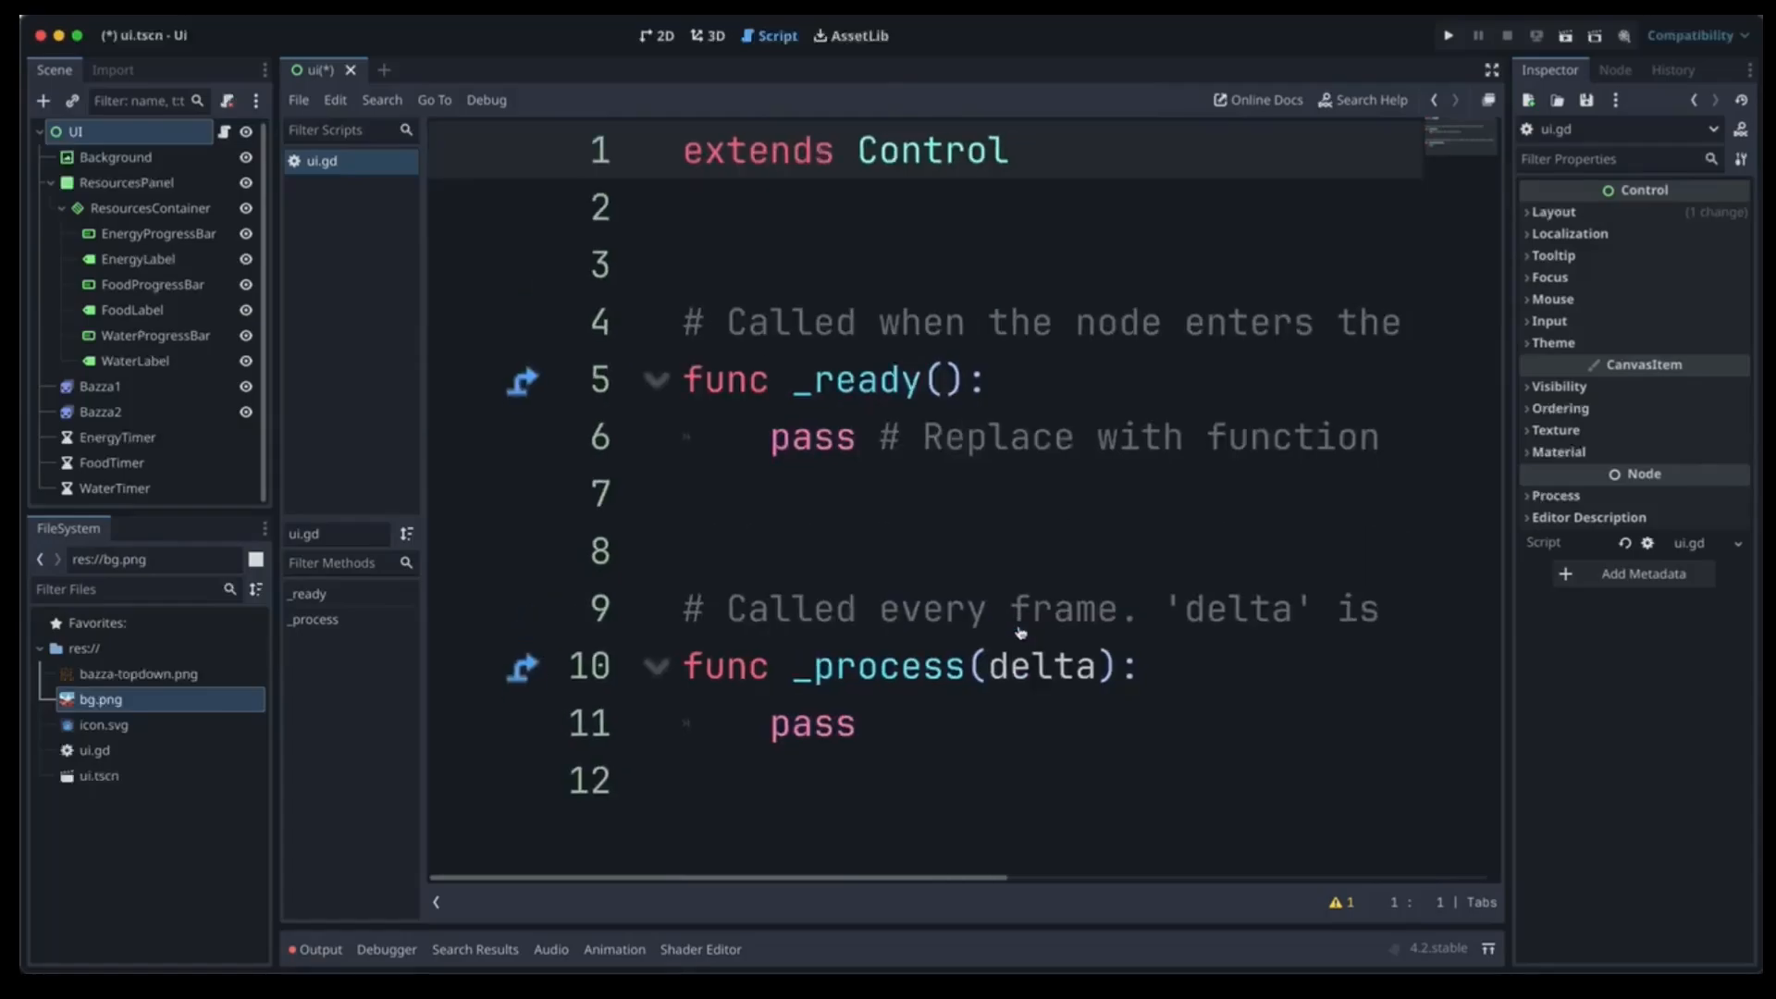
scroll(1021, 632, "down", 3, "ctrl")
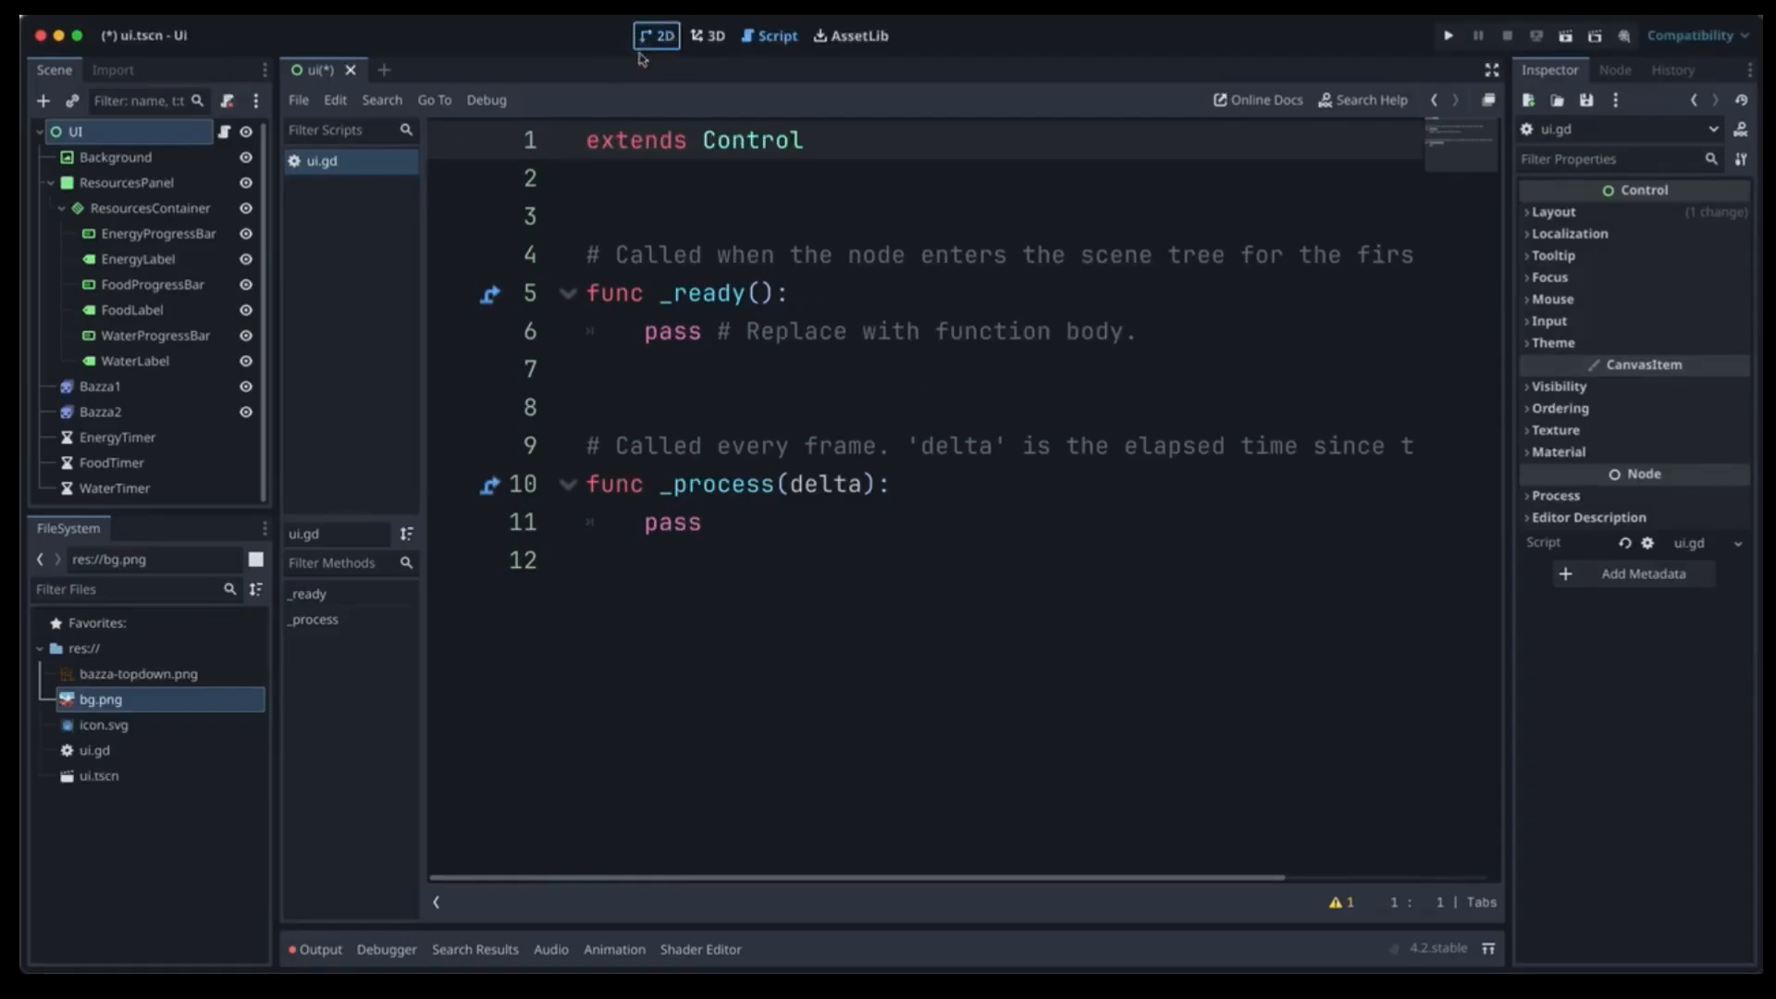
Connect the timeout() signals of EnergyTimer, FoodTimer and WaterTimer to new handlers in ui.gd.
left_click(657, 35)
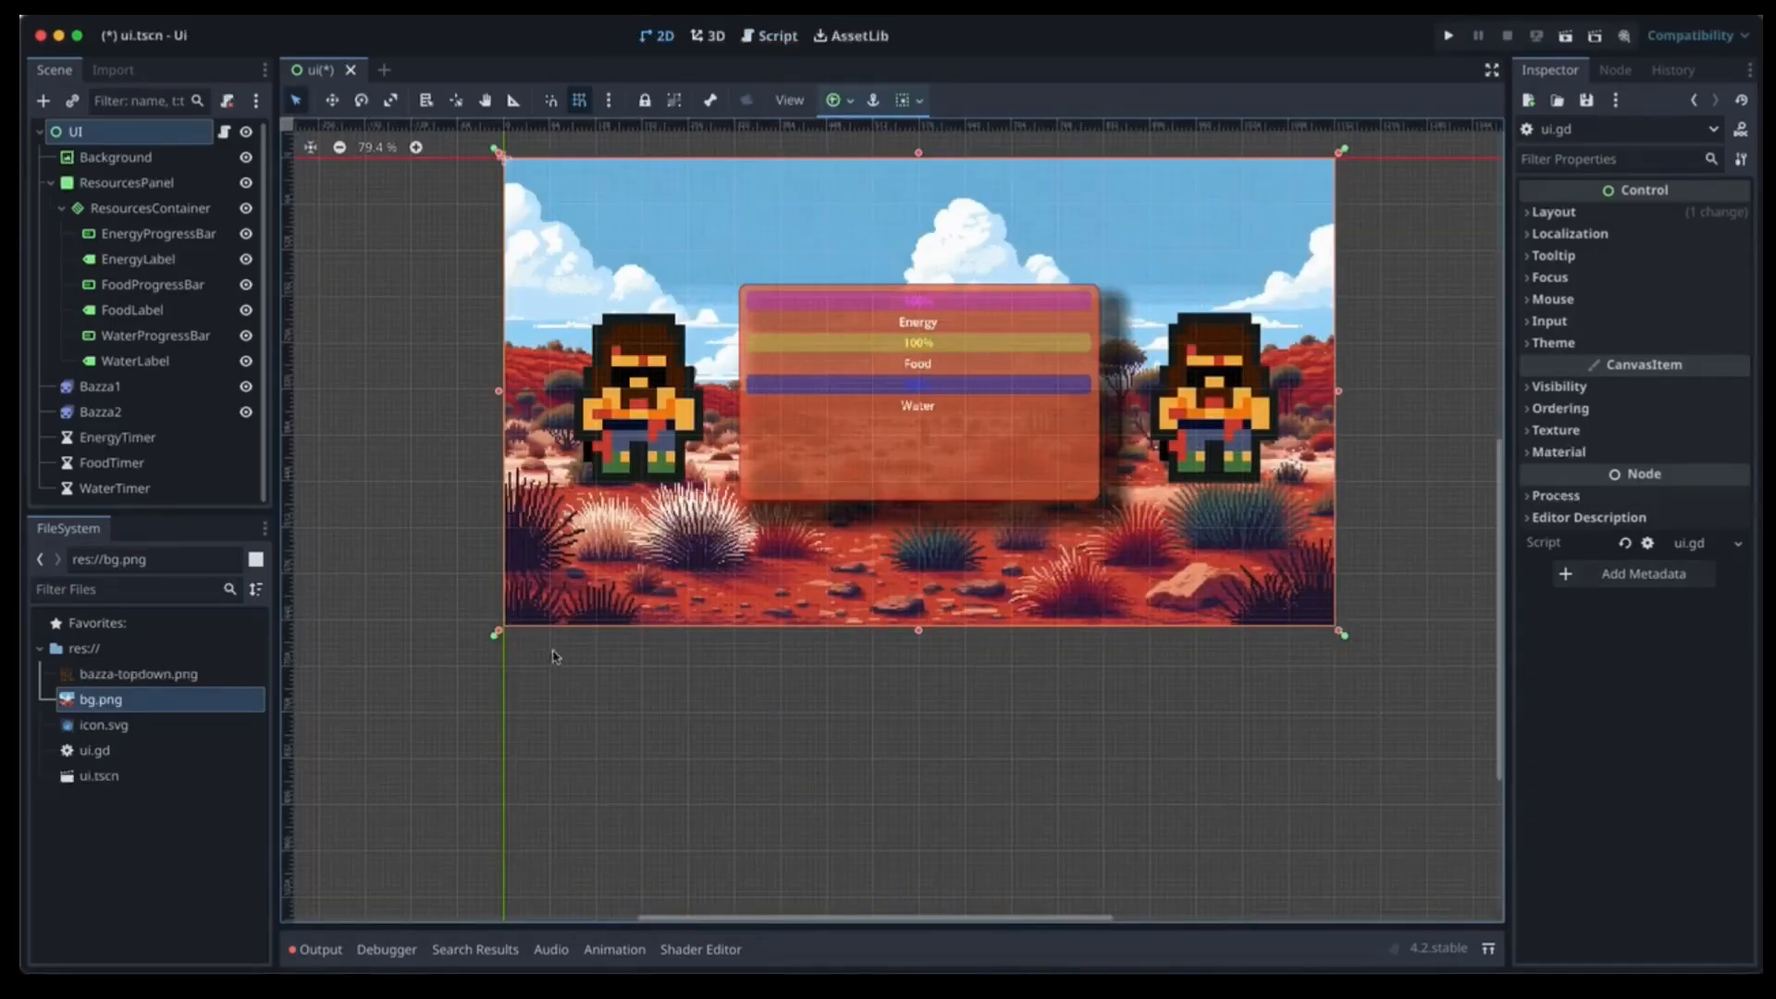
left_click(137, 448)
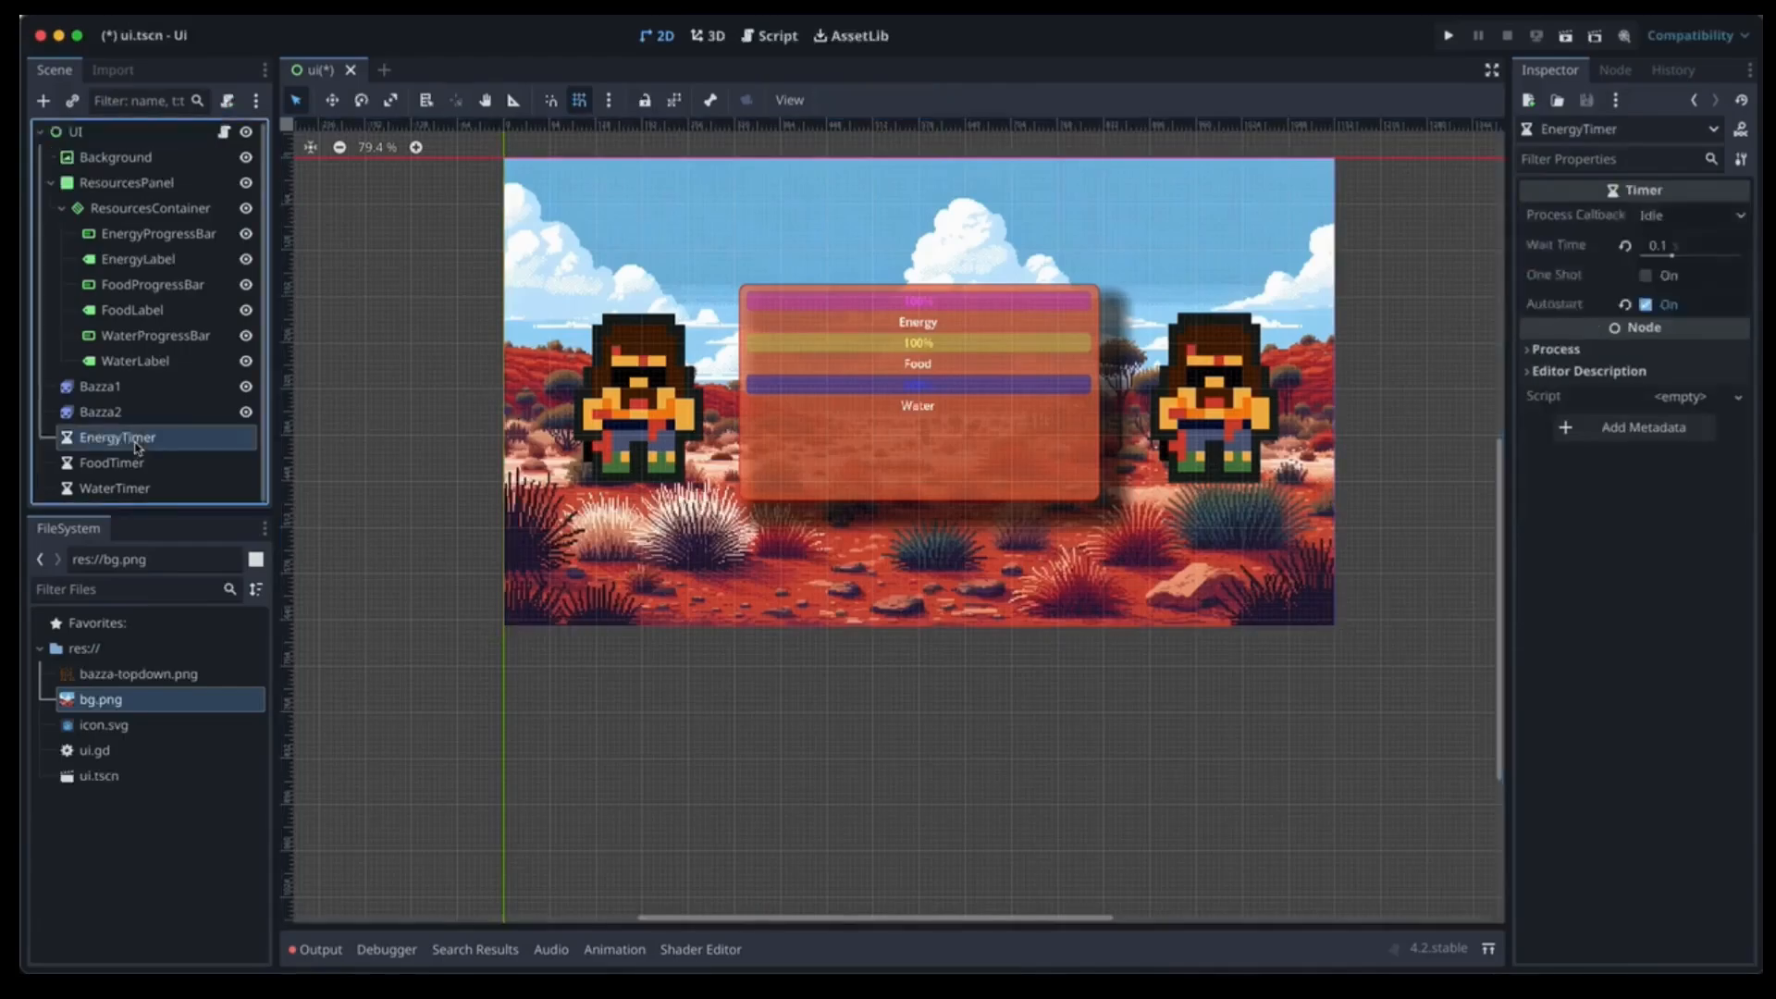
left_click(1614, 71)
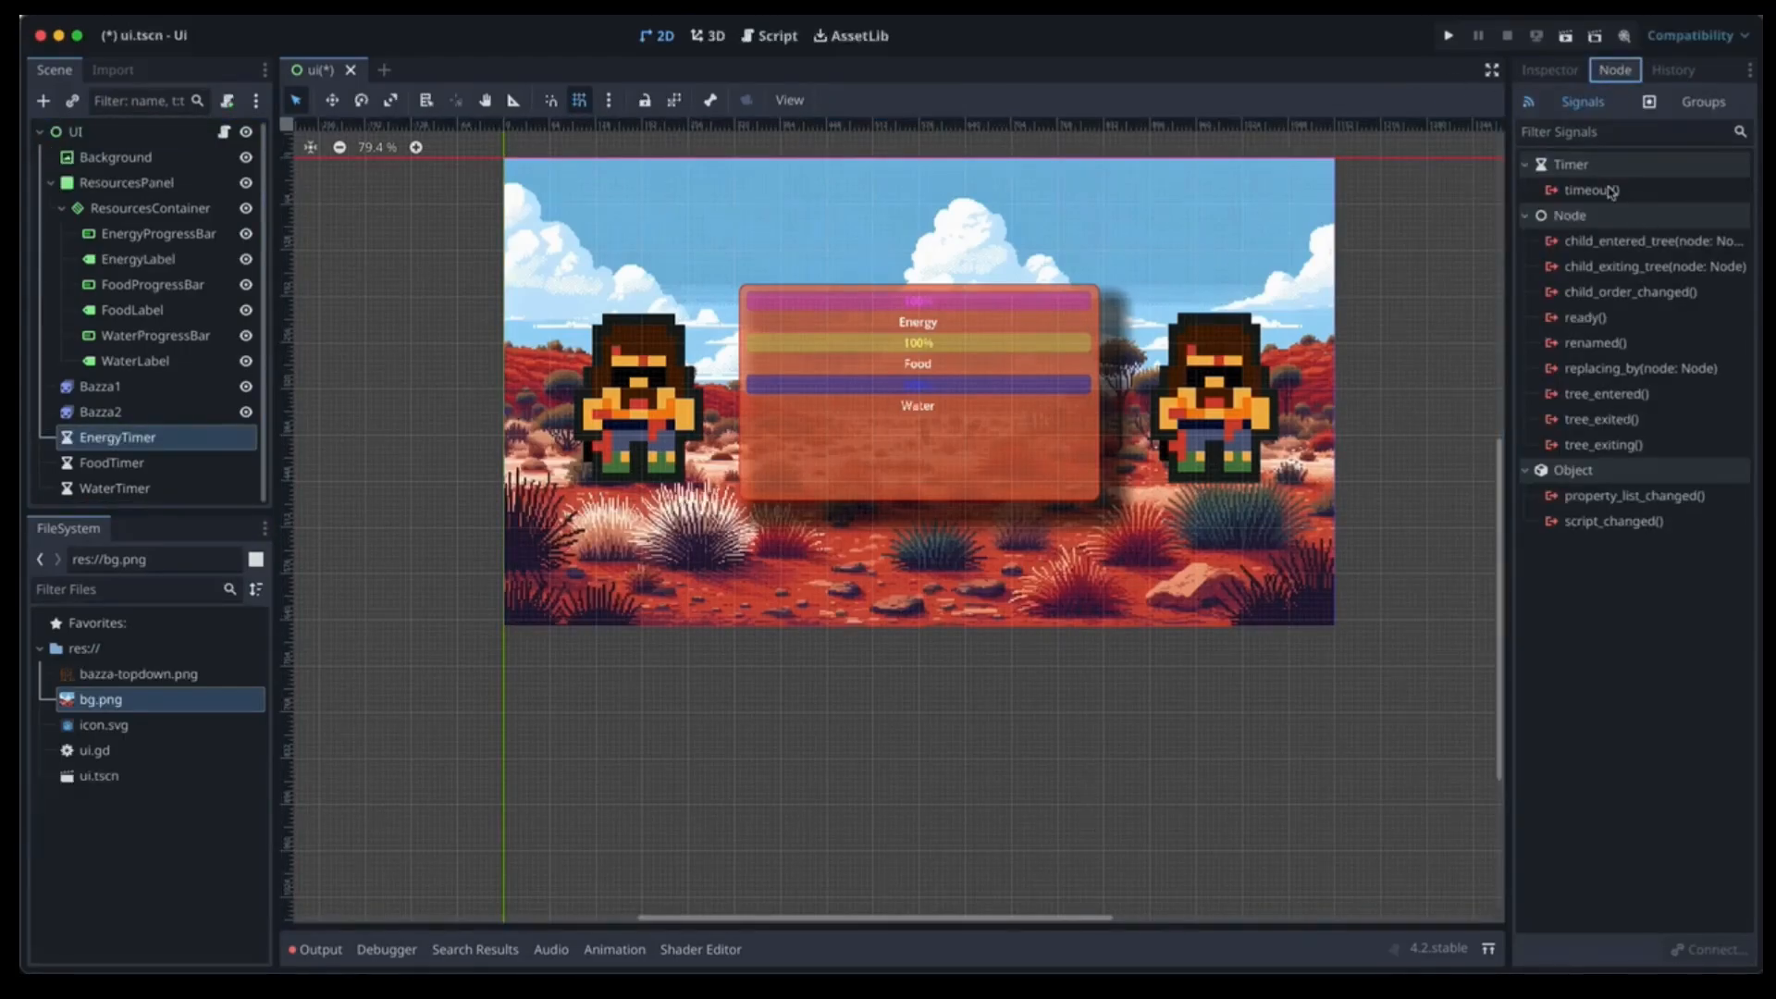
double_click(1610, 191)
left_click(967, 694)
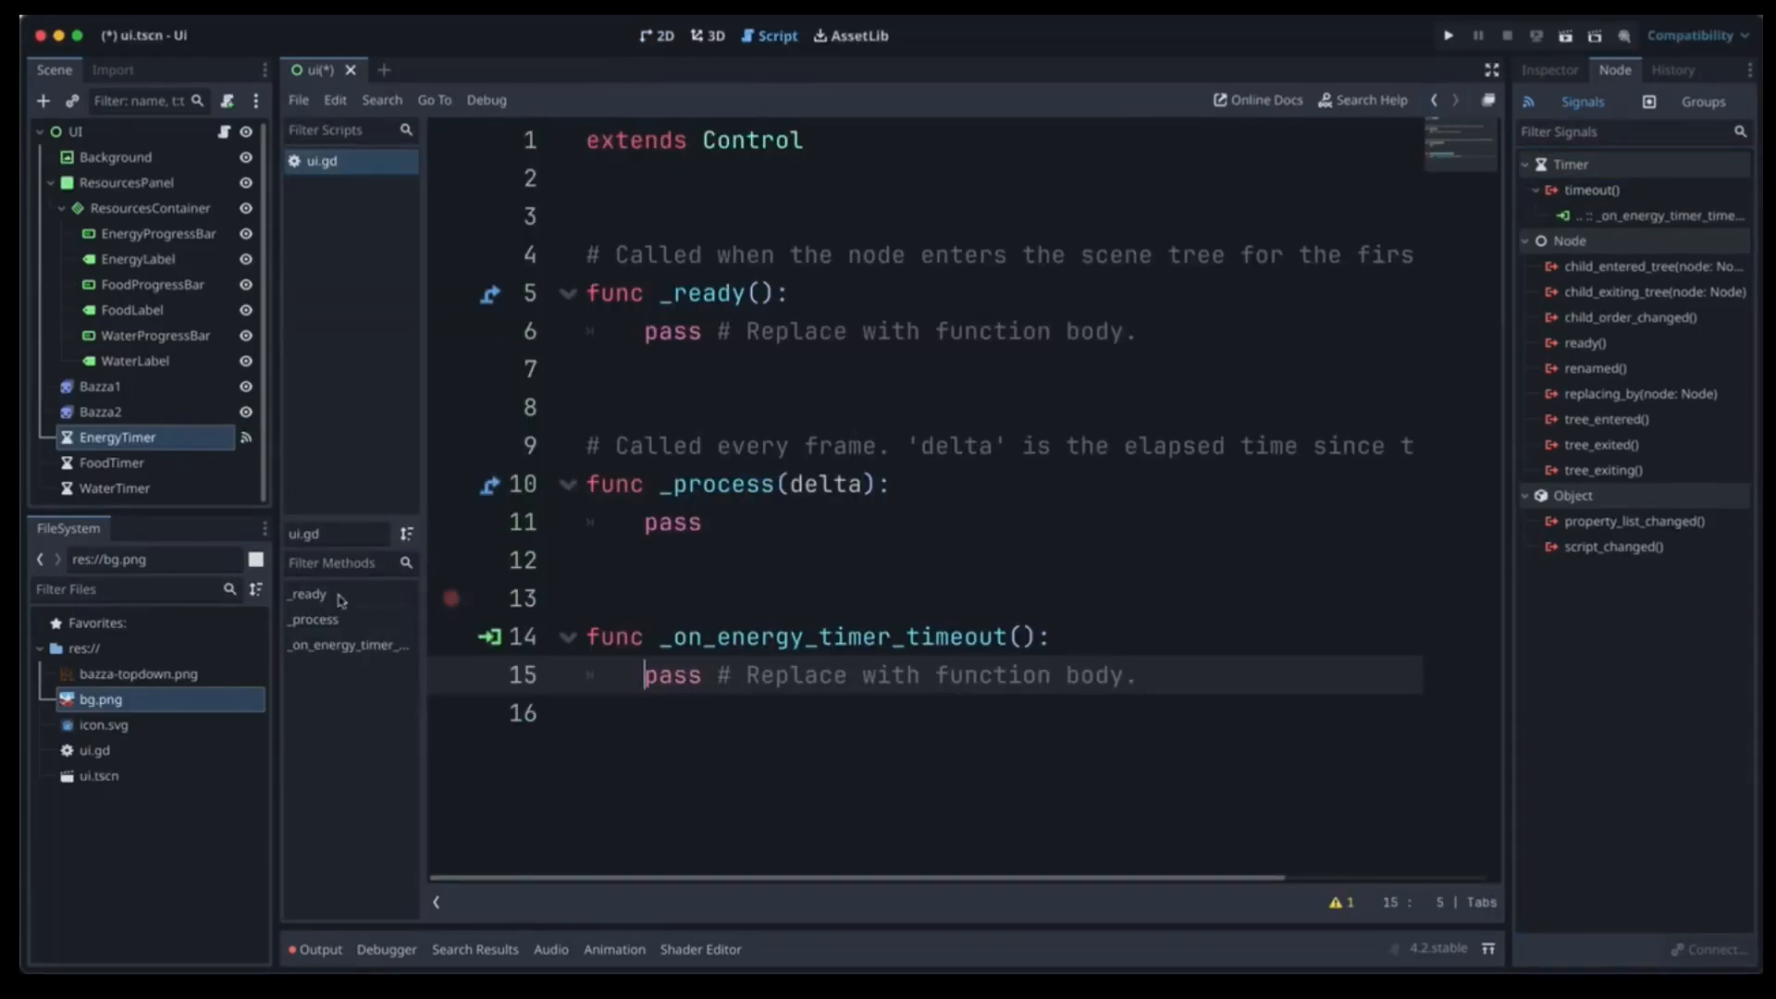
left_click(105, 464)
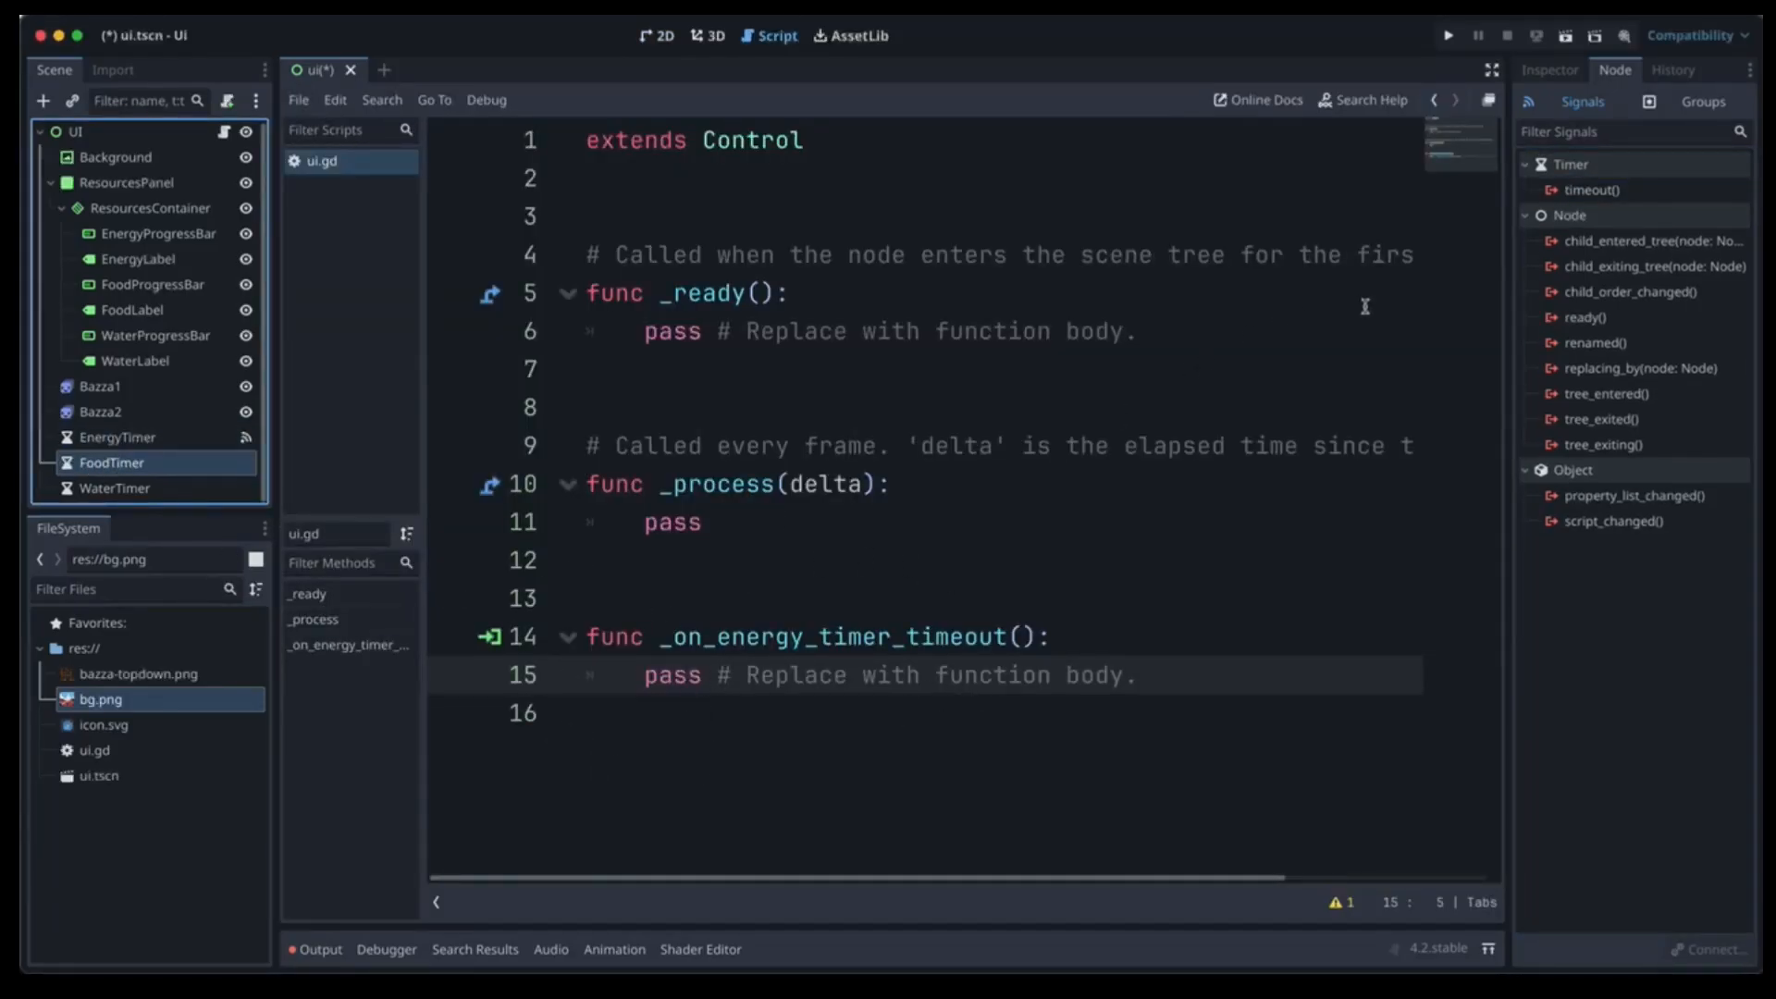
double_click(1628, 190)
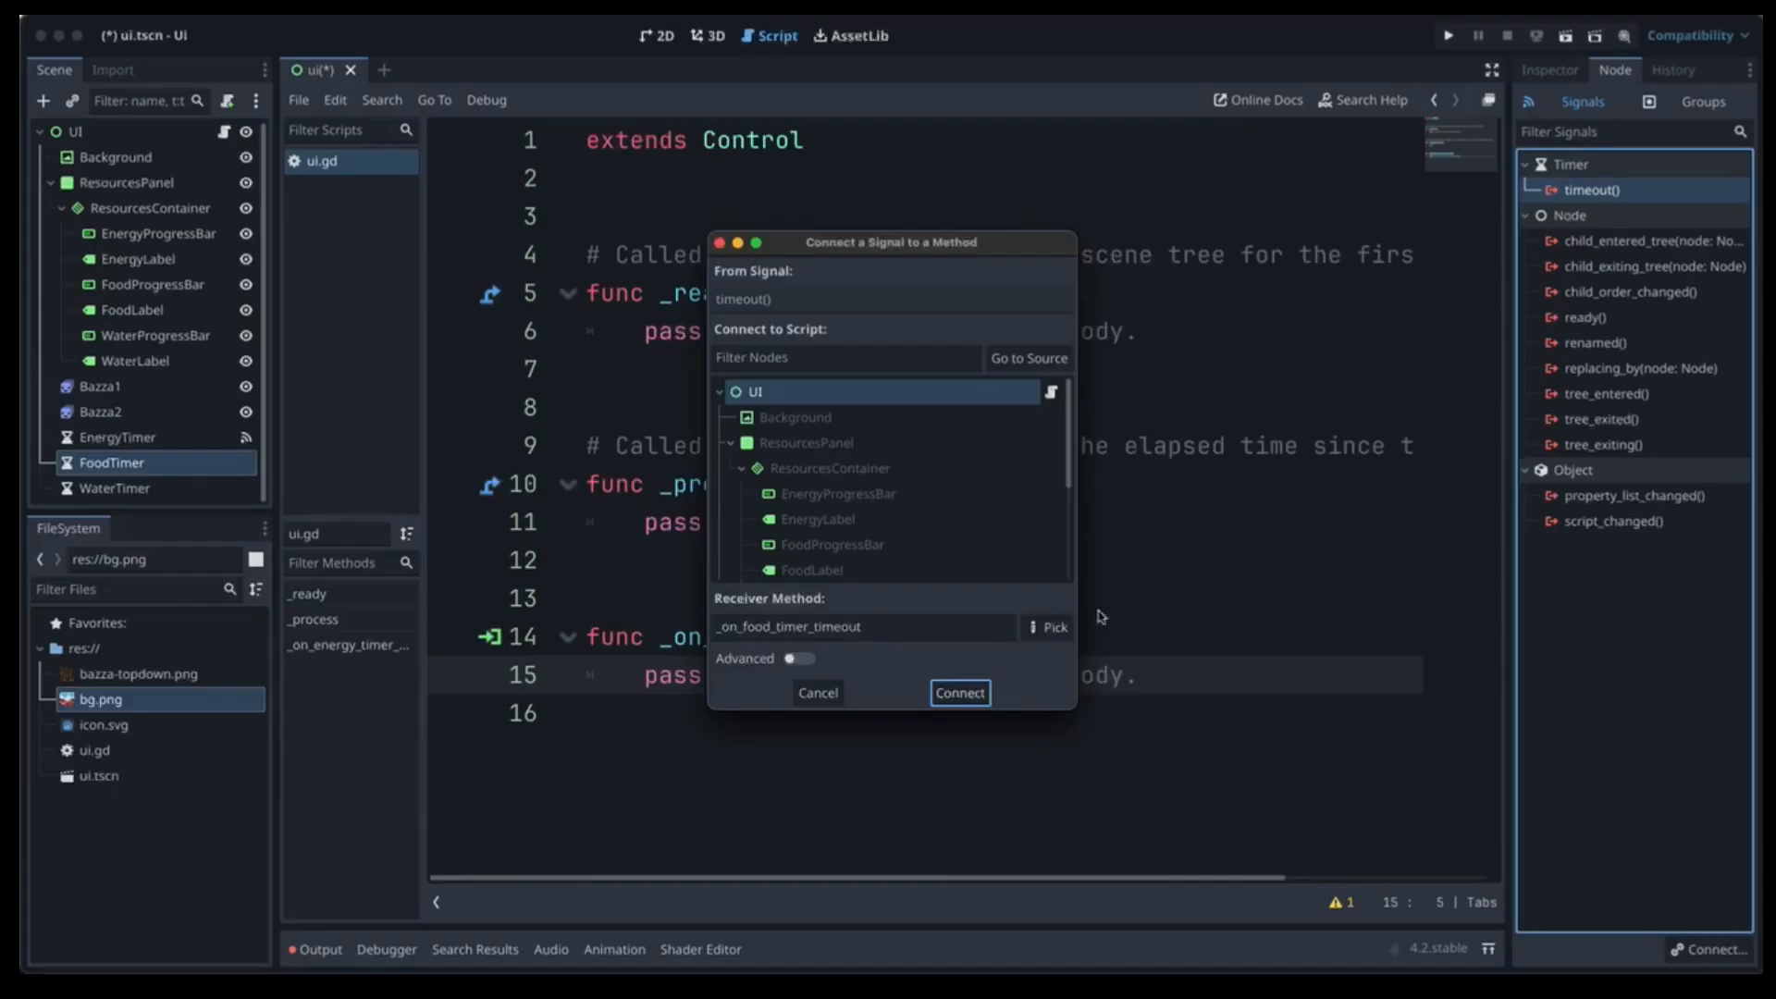
left_click(959, 692)
left_click(161, 492)
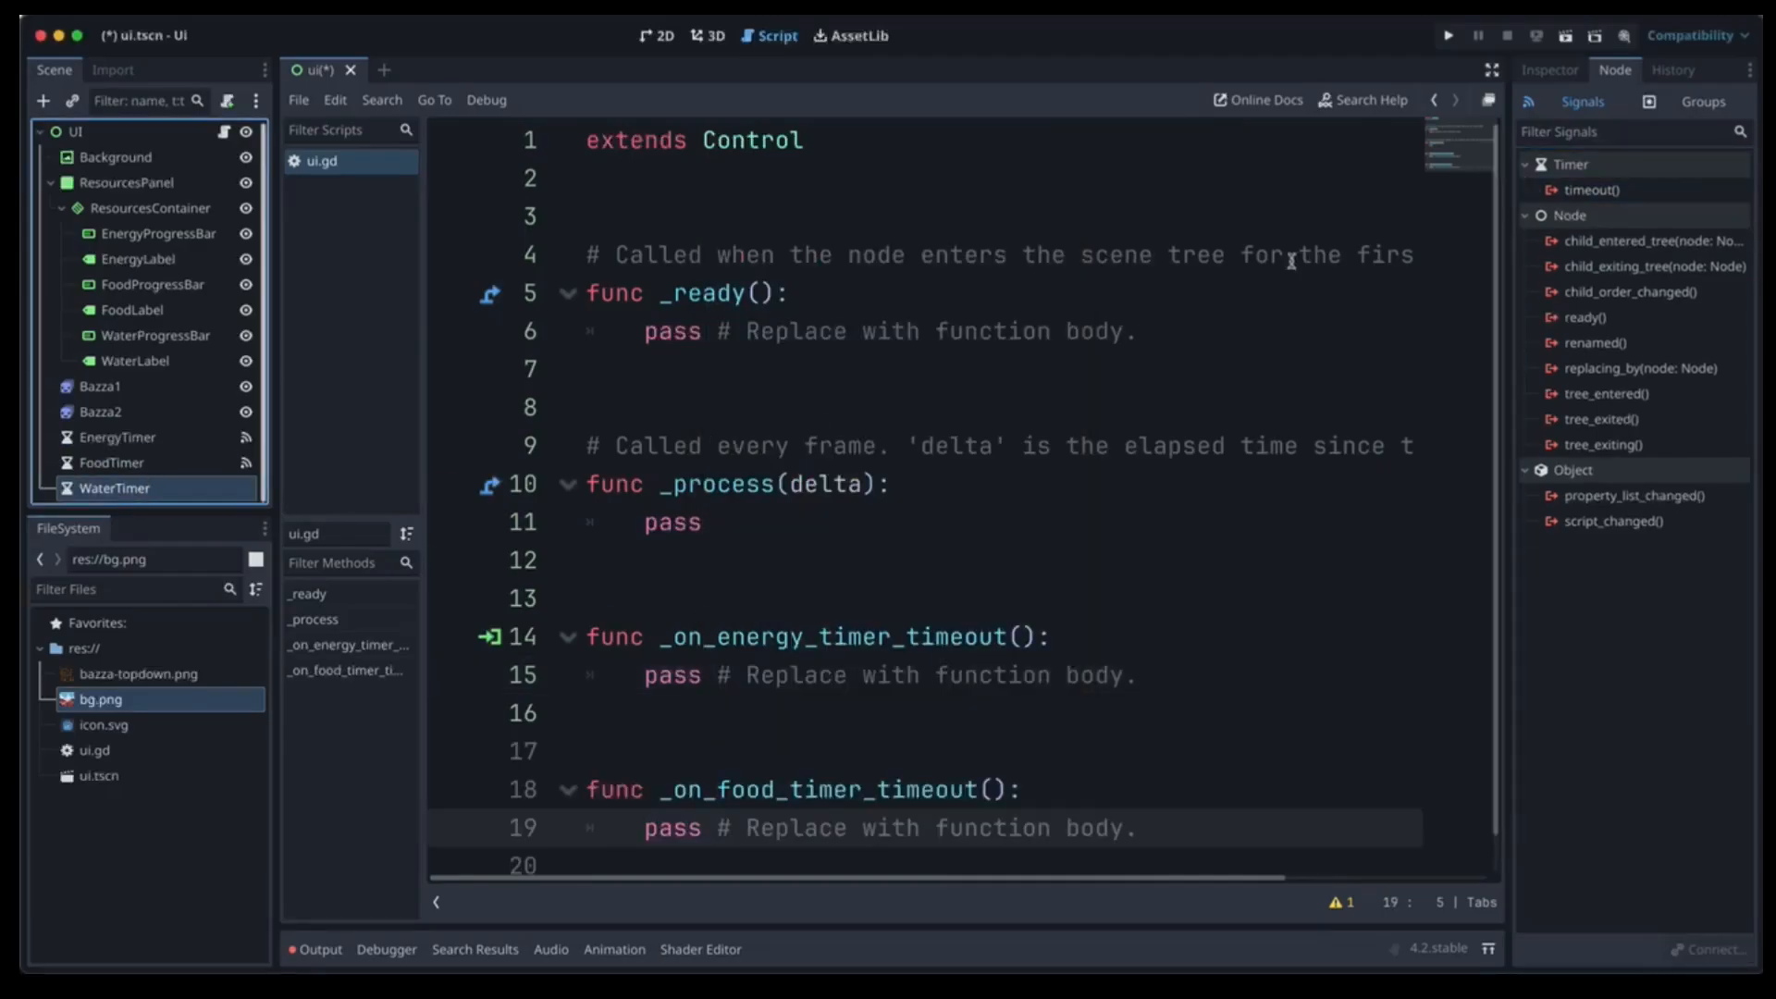
double_click(1588, 191)
left_click(982, 688)
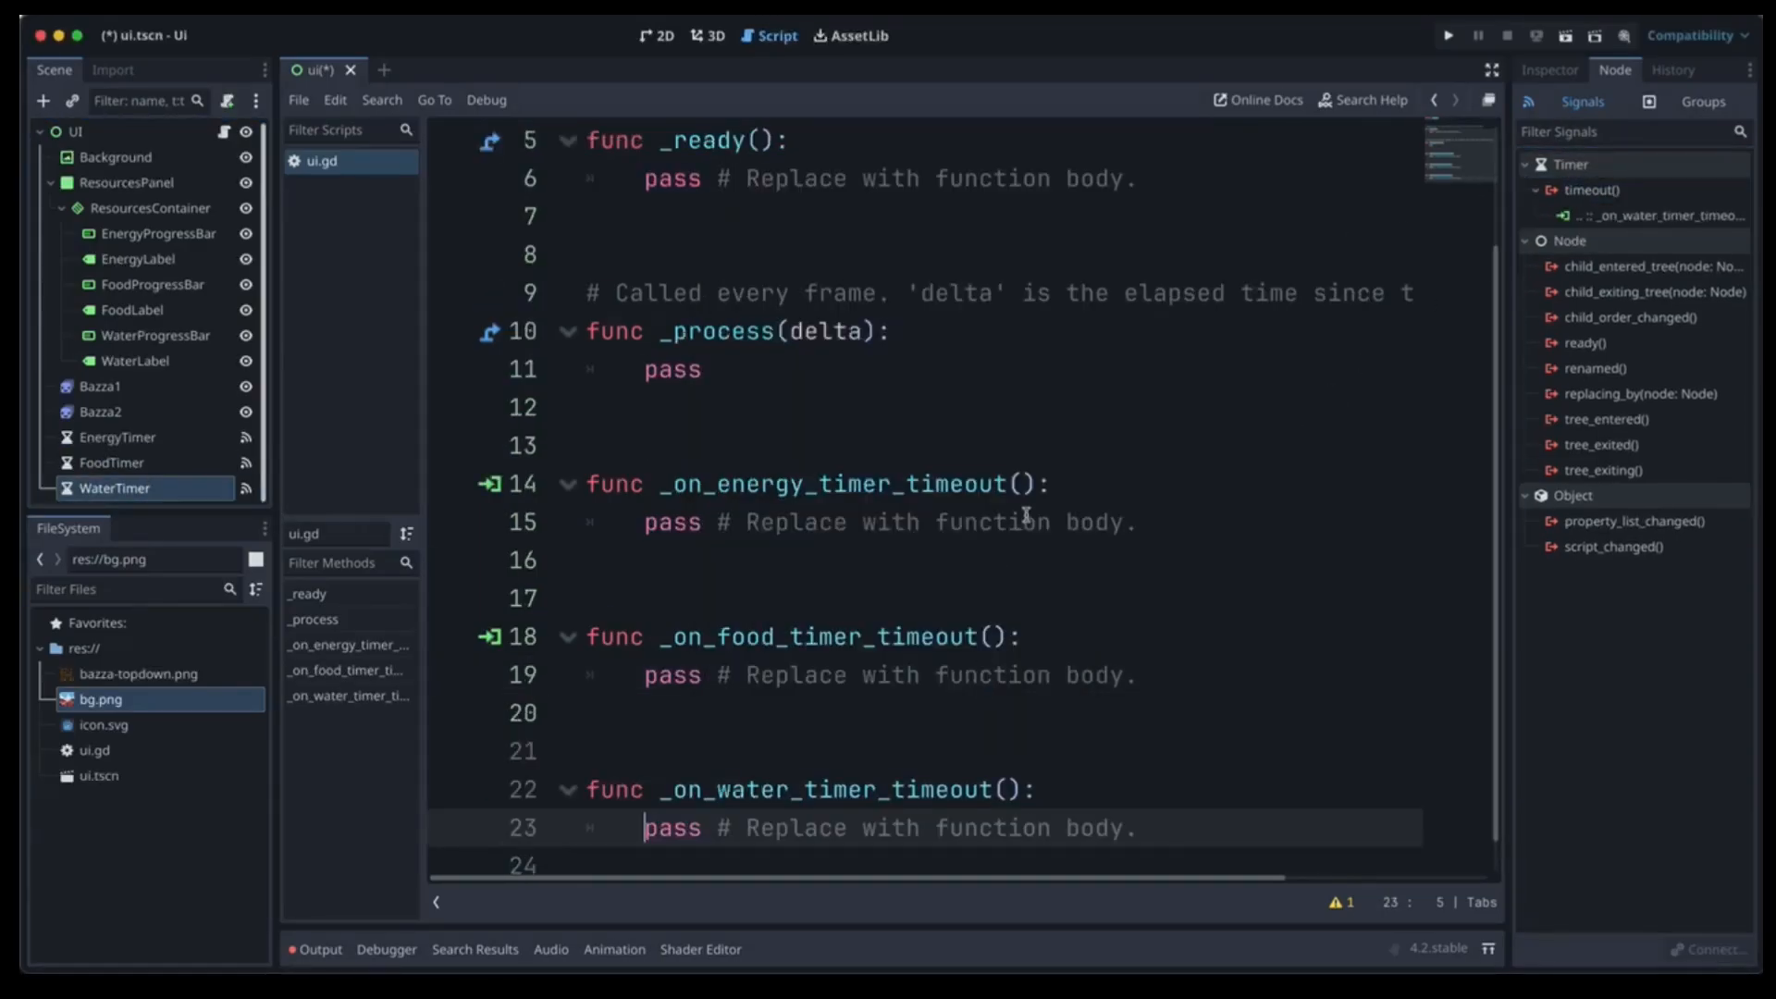
scroll(1102, 595, "down", 1)
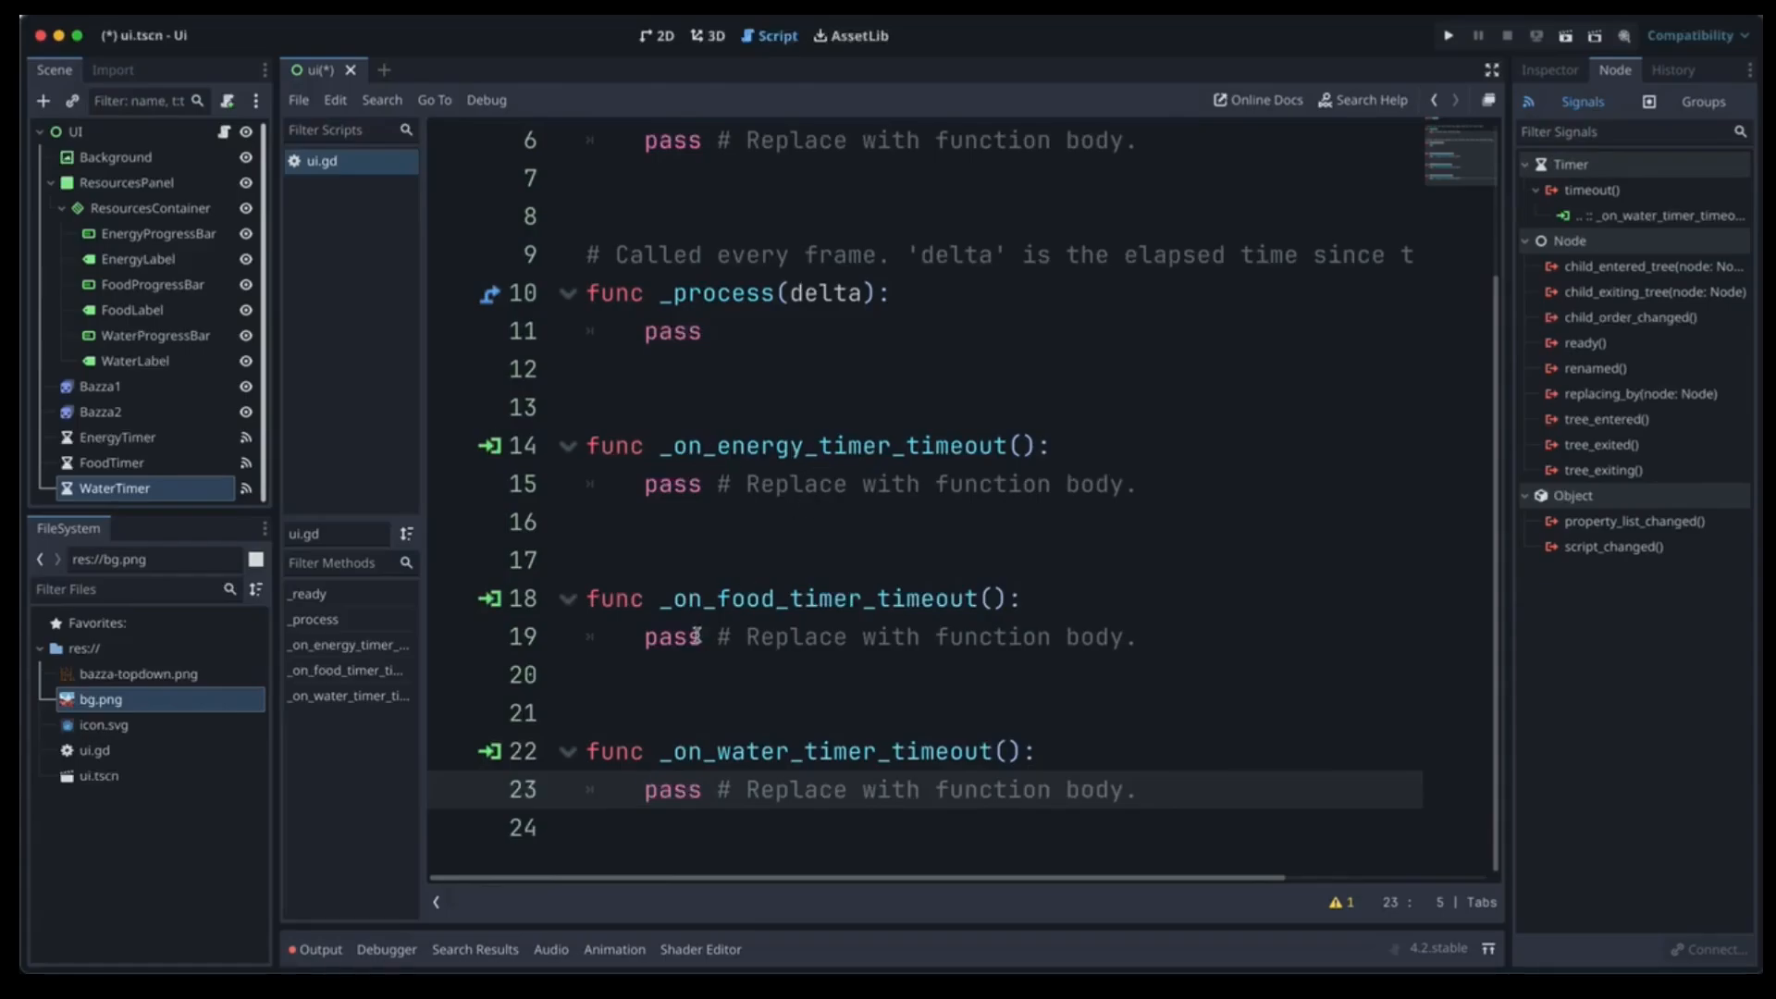
scroll(954, 476, "up", 2)
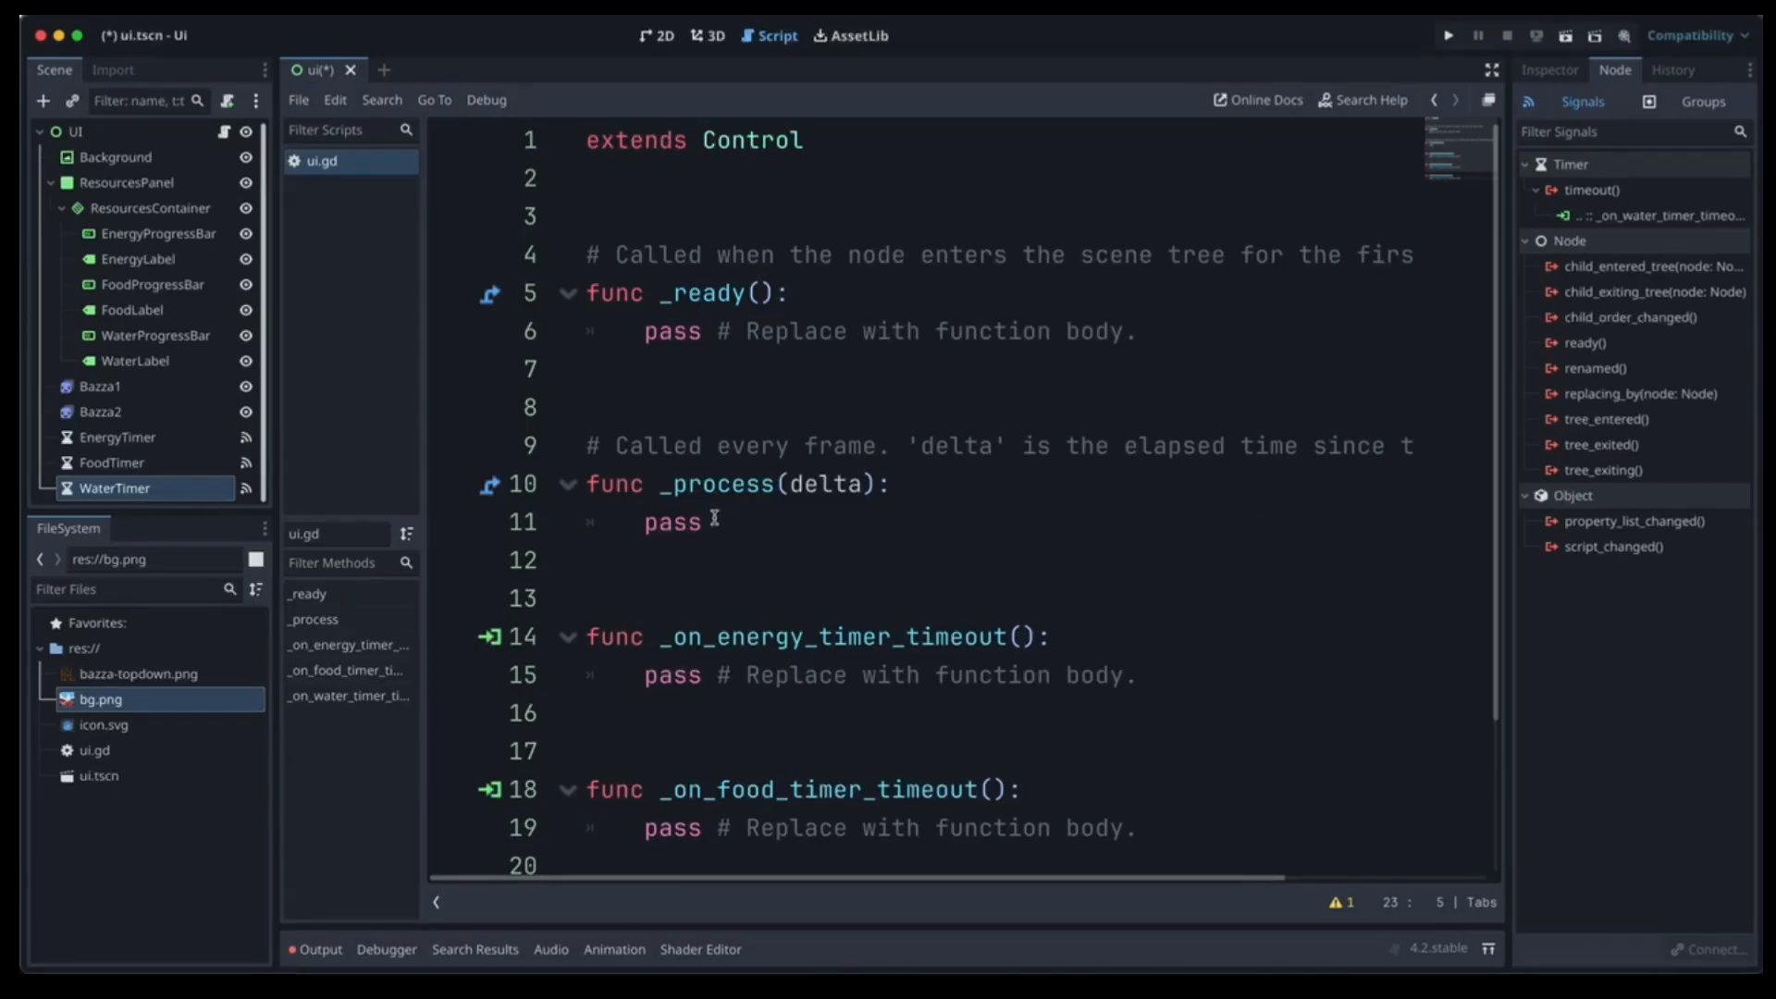
left_click(625, 222)
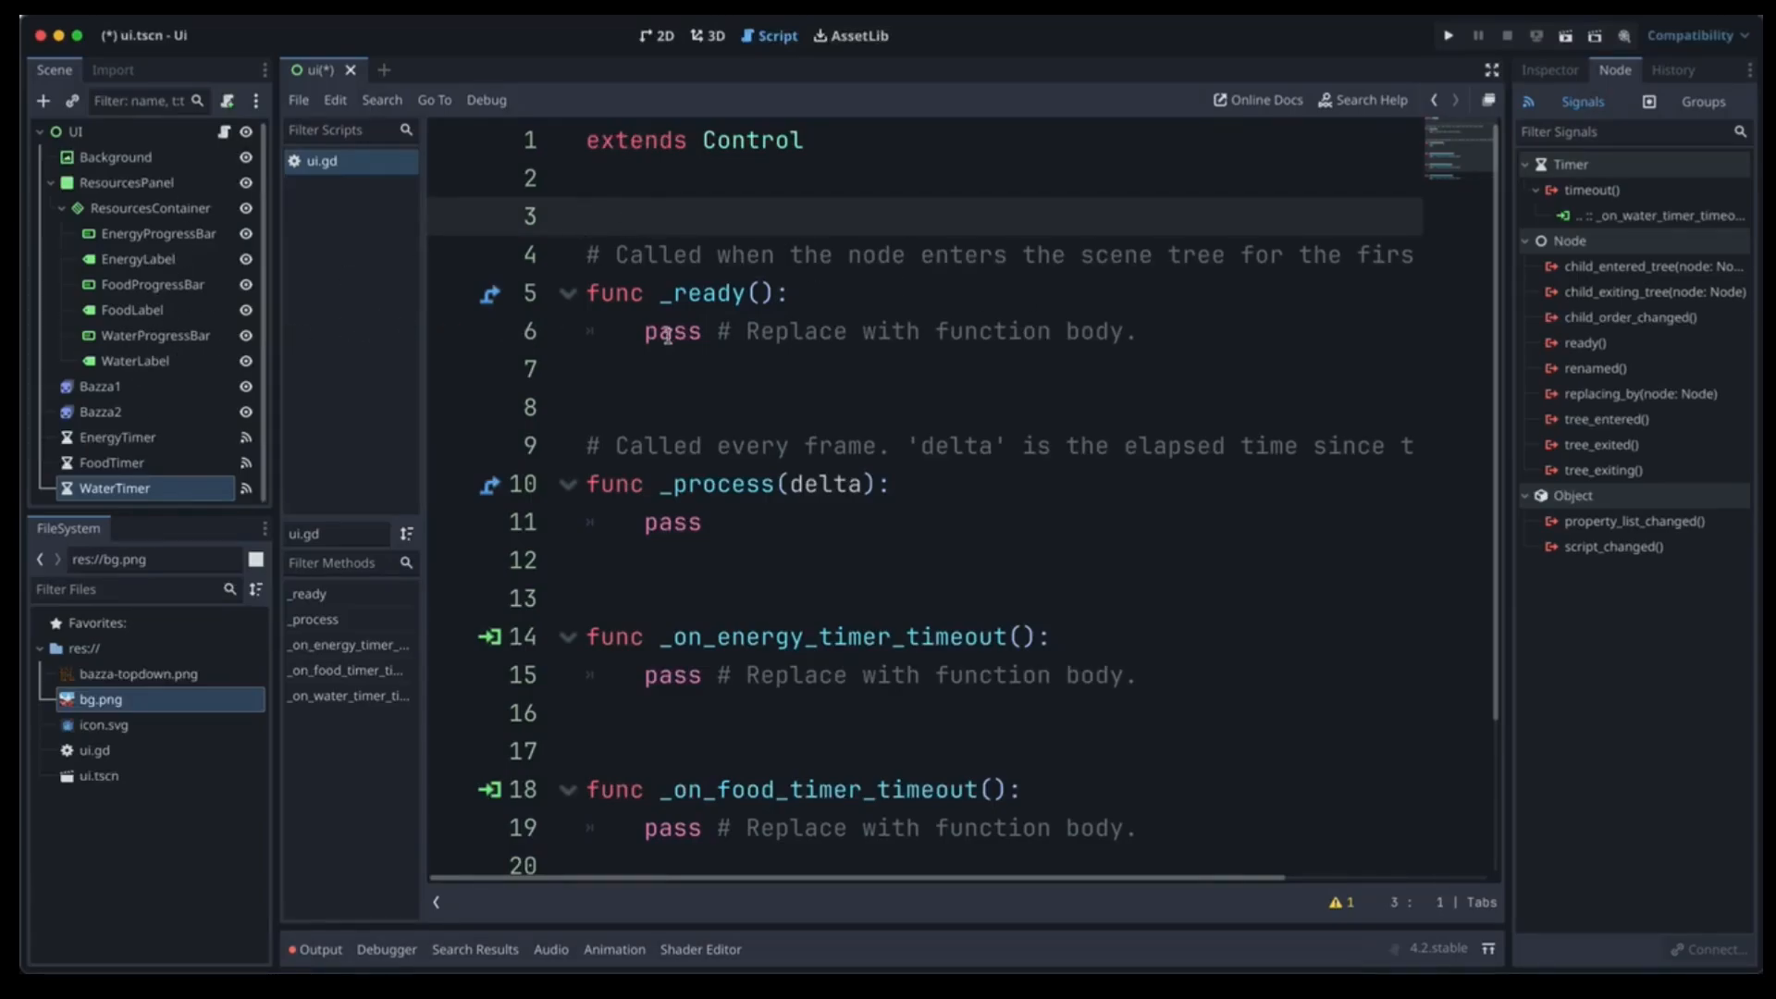
type("@onready v")
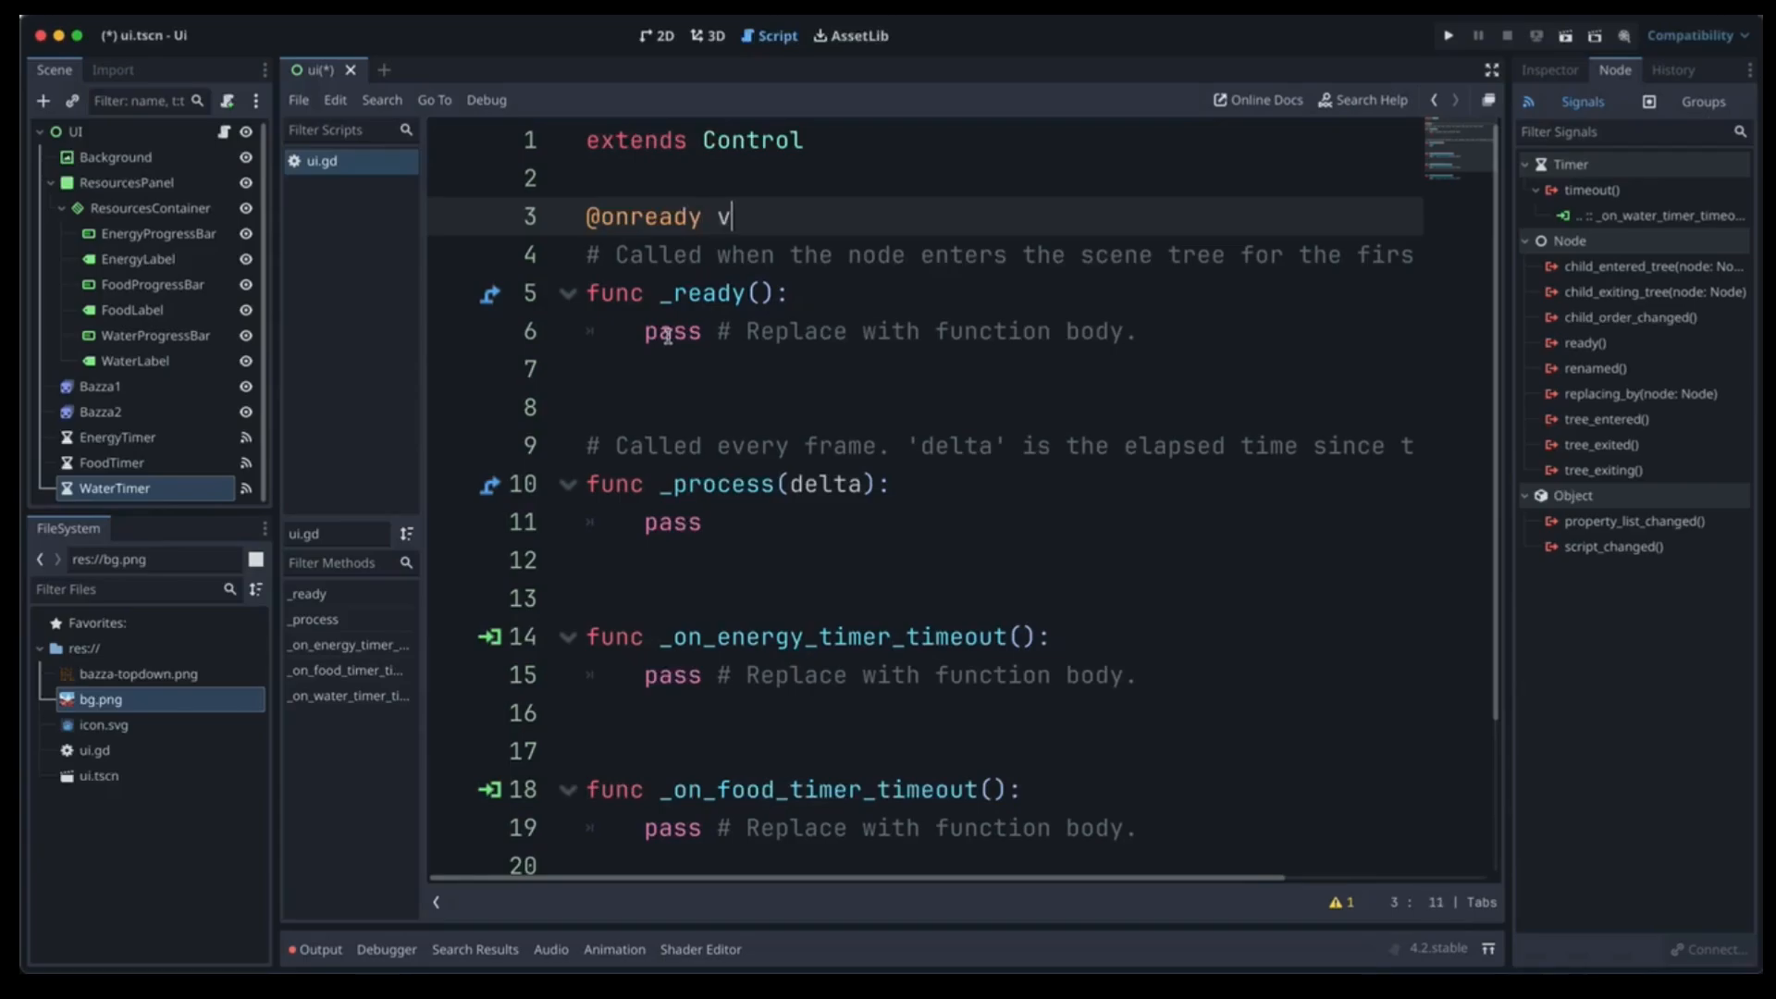
type("ar energybar")
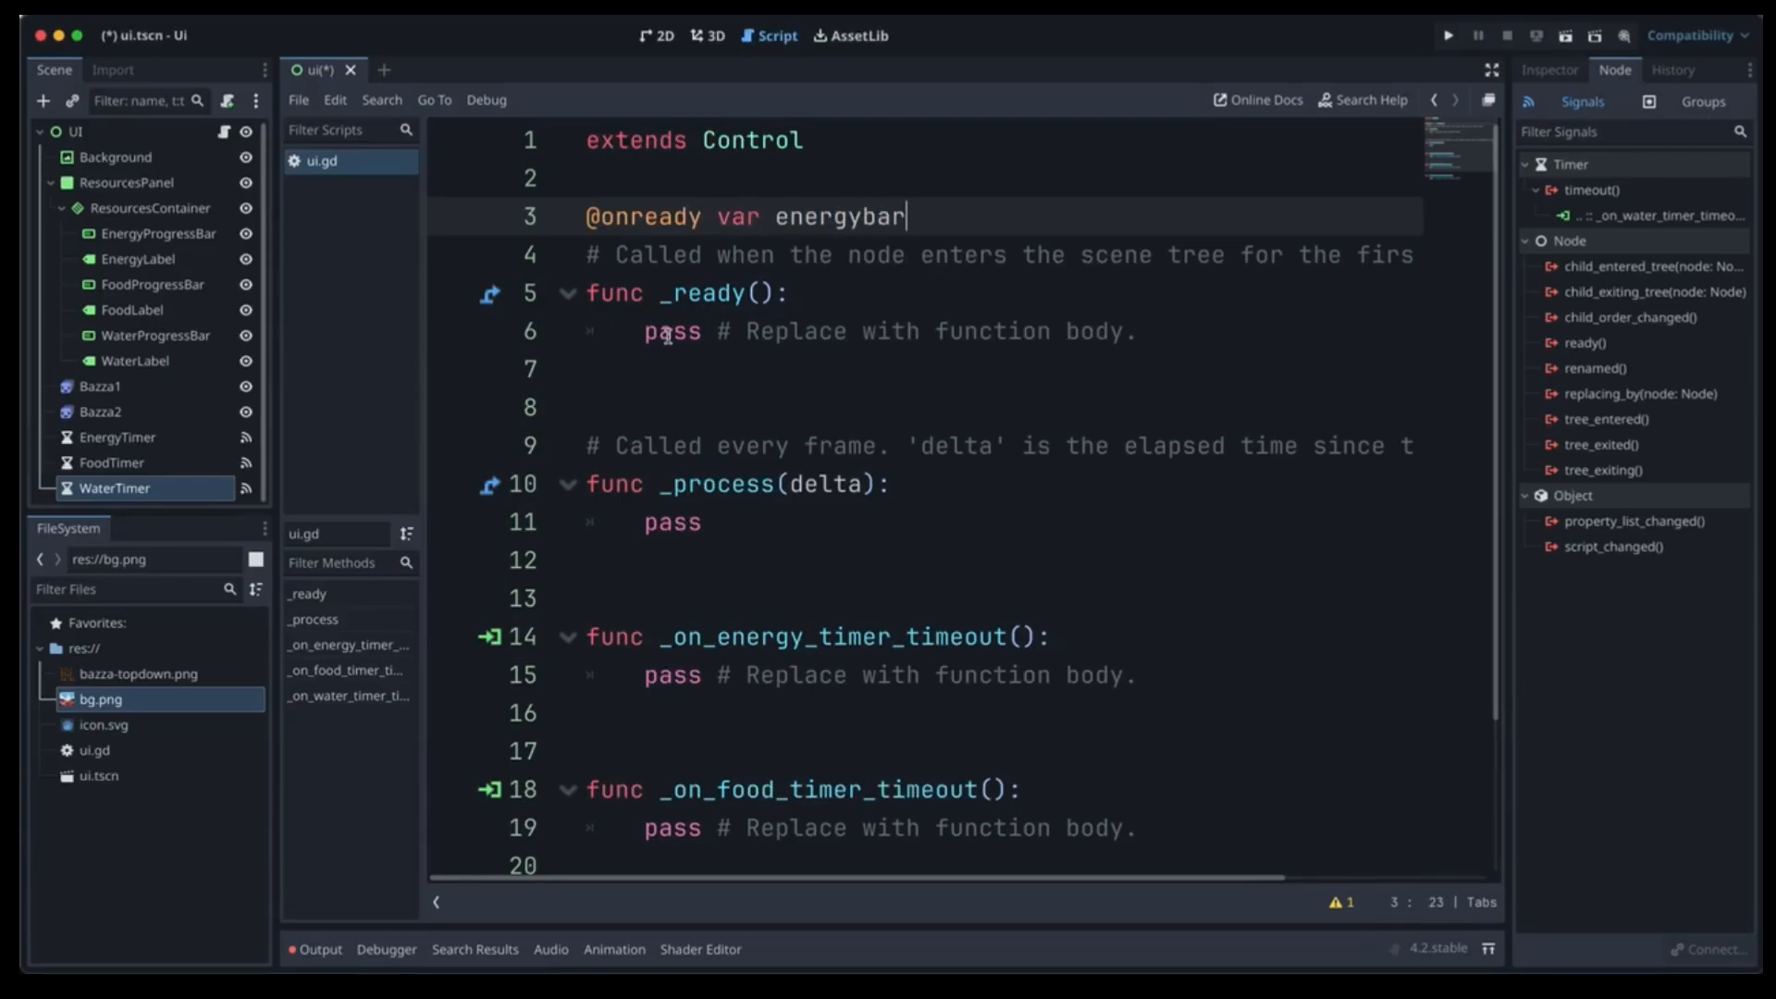
type(" =")
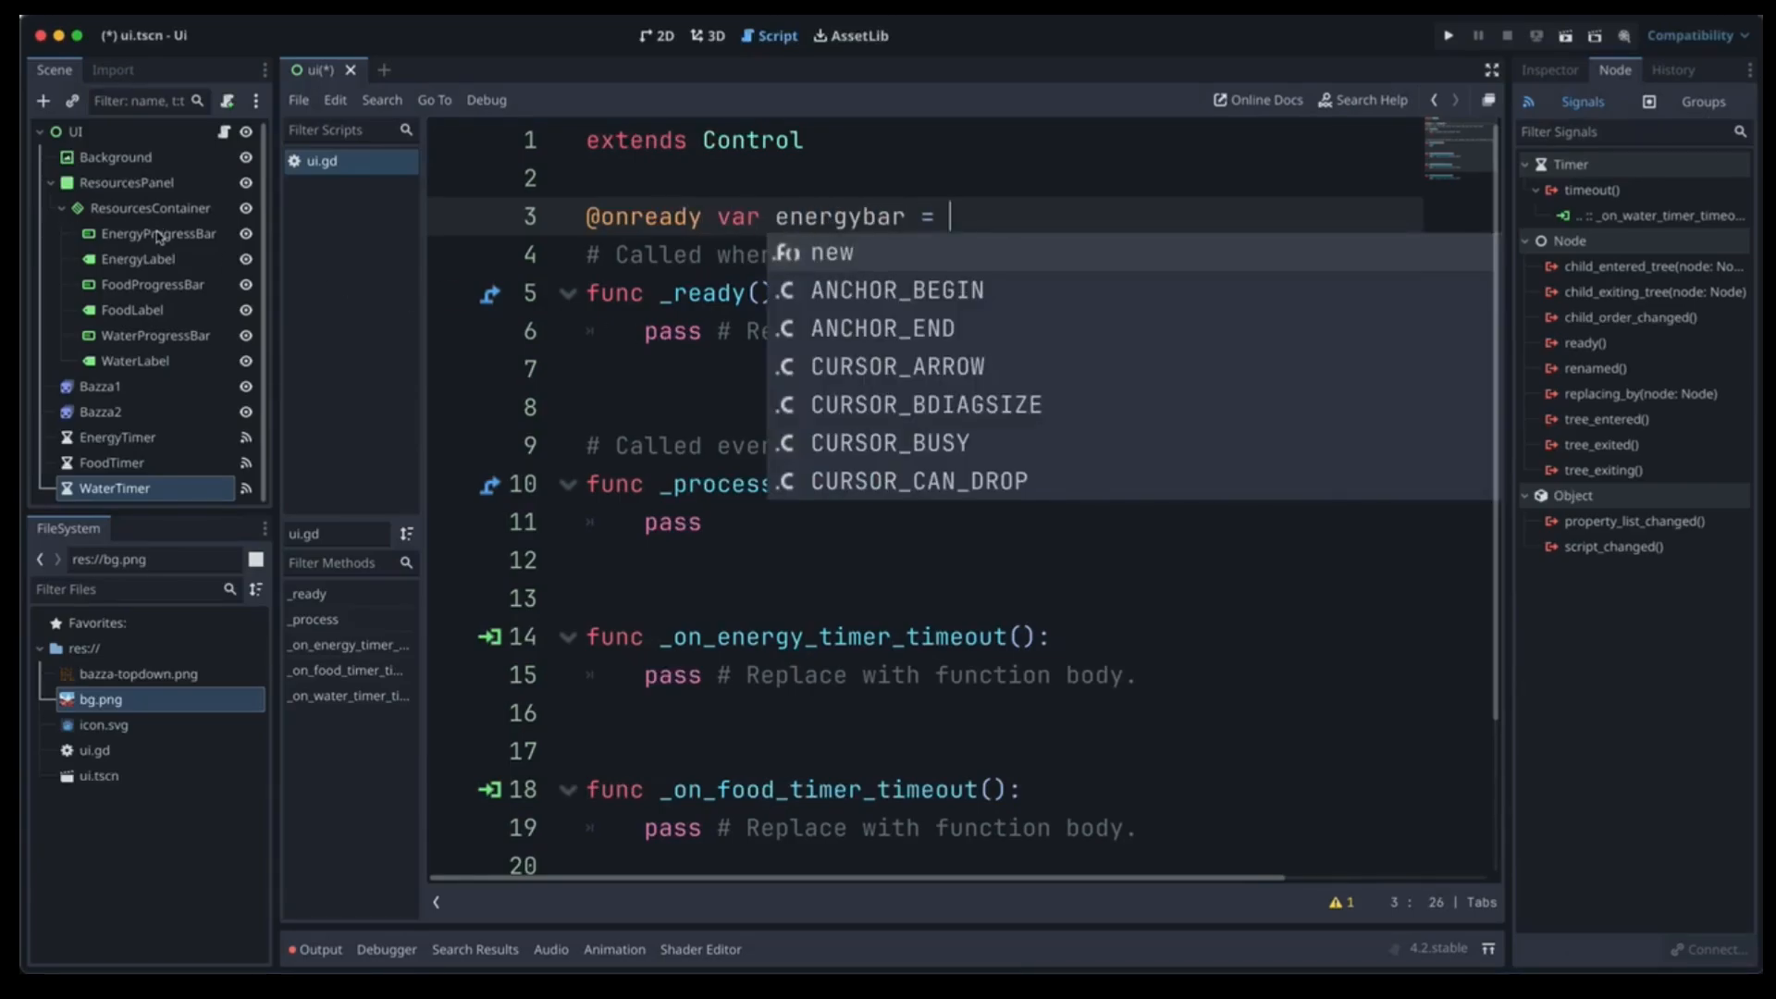
left_click_drag(158, 233, 972, 217)
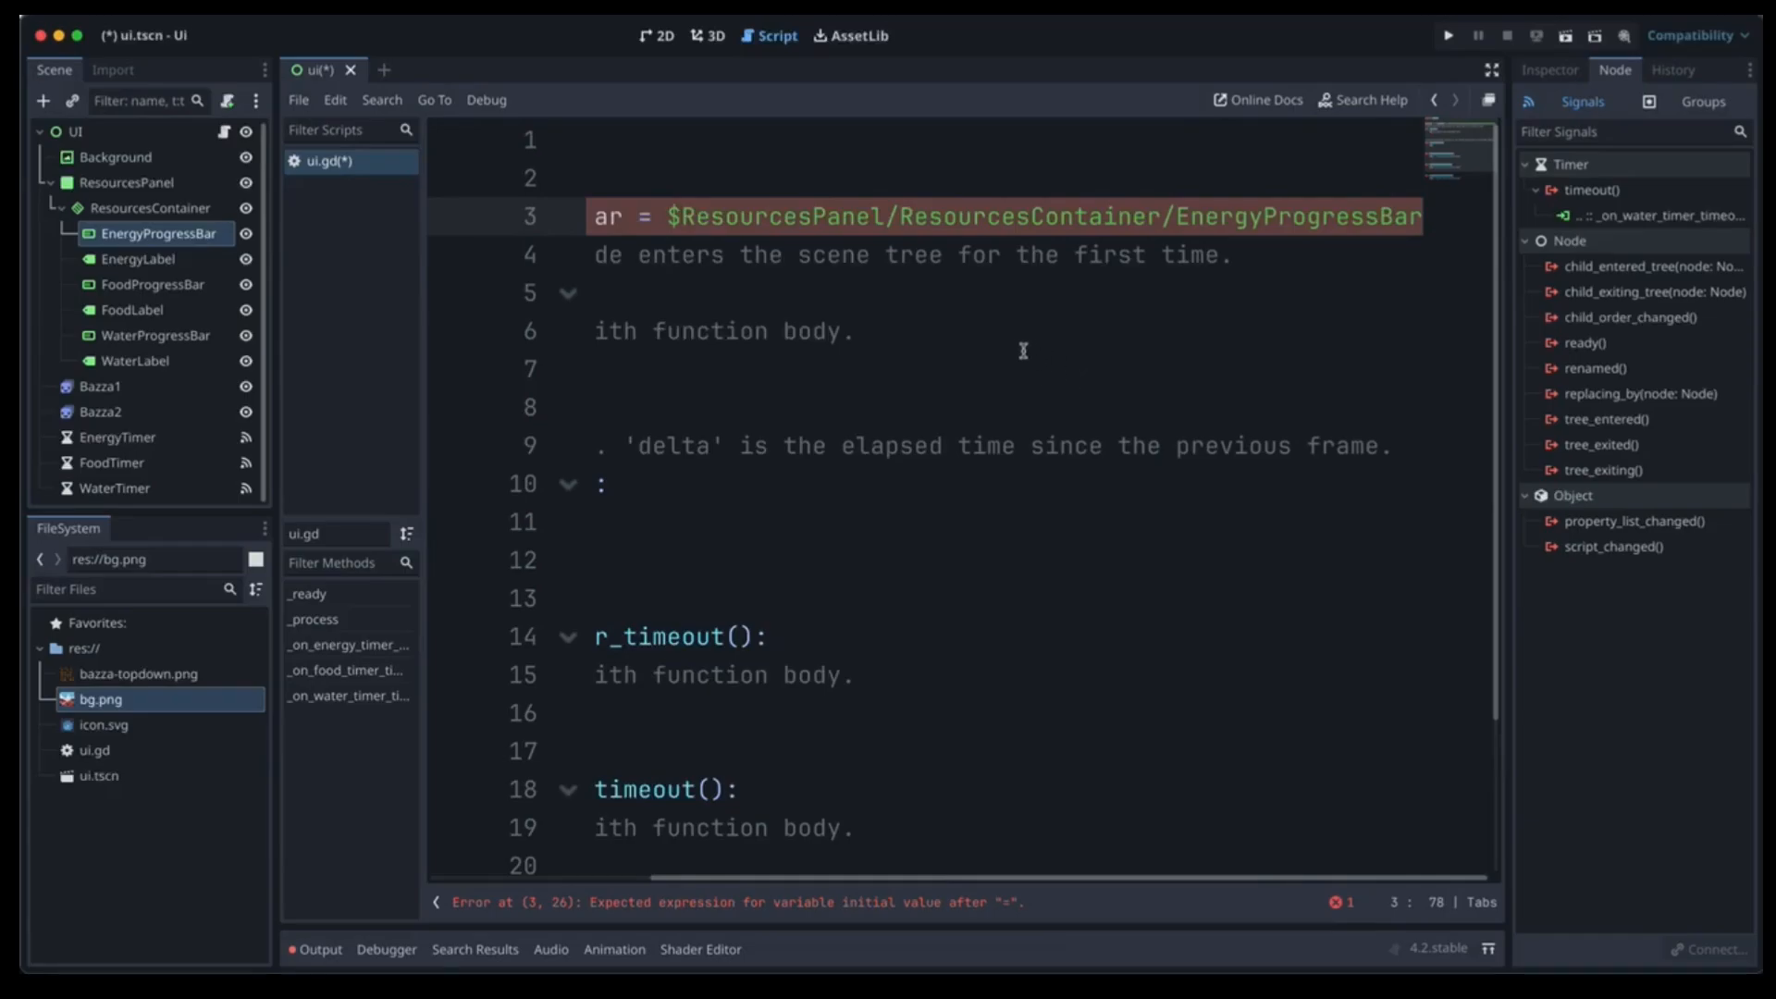
scroll(1069, 424, "down", 3, "ctrl")
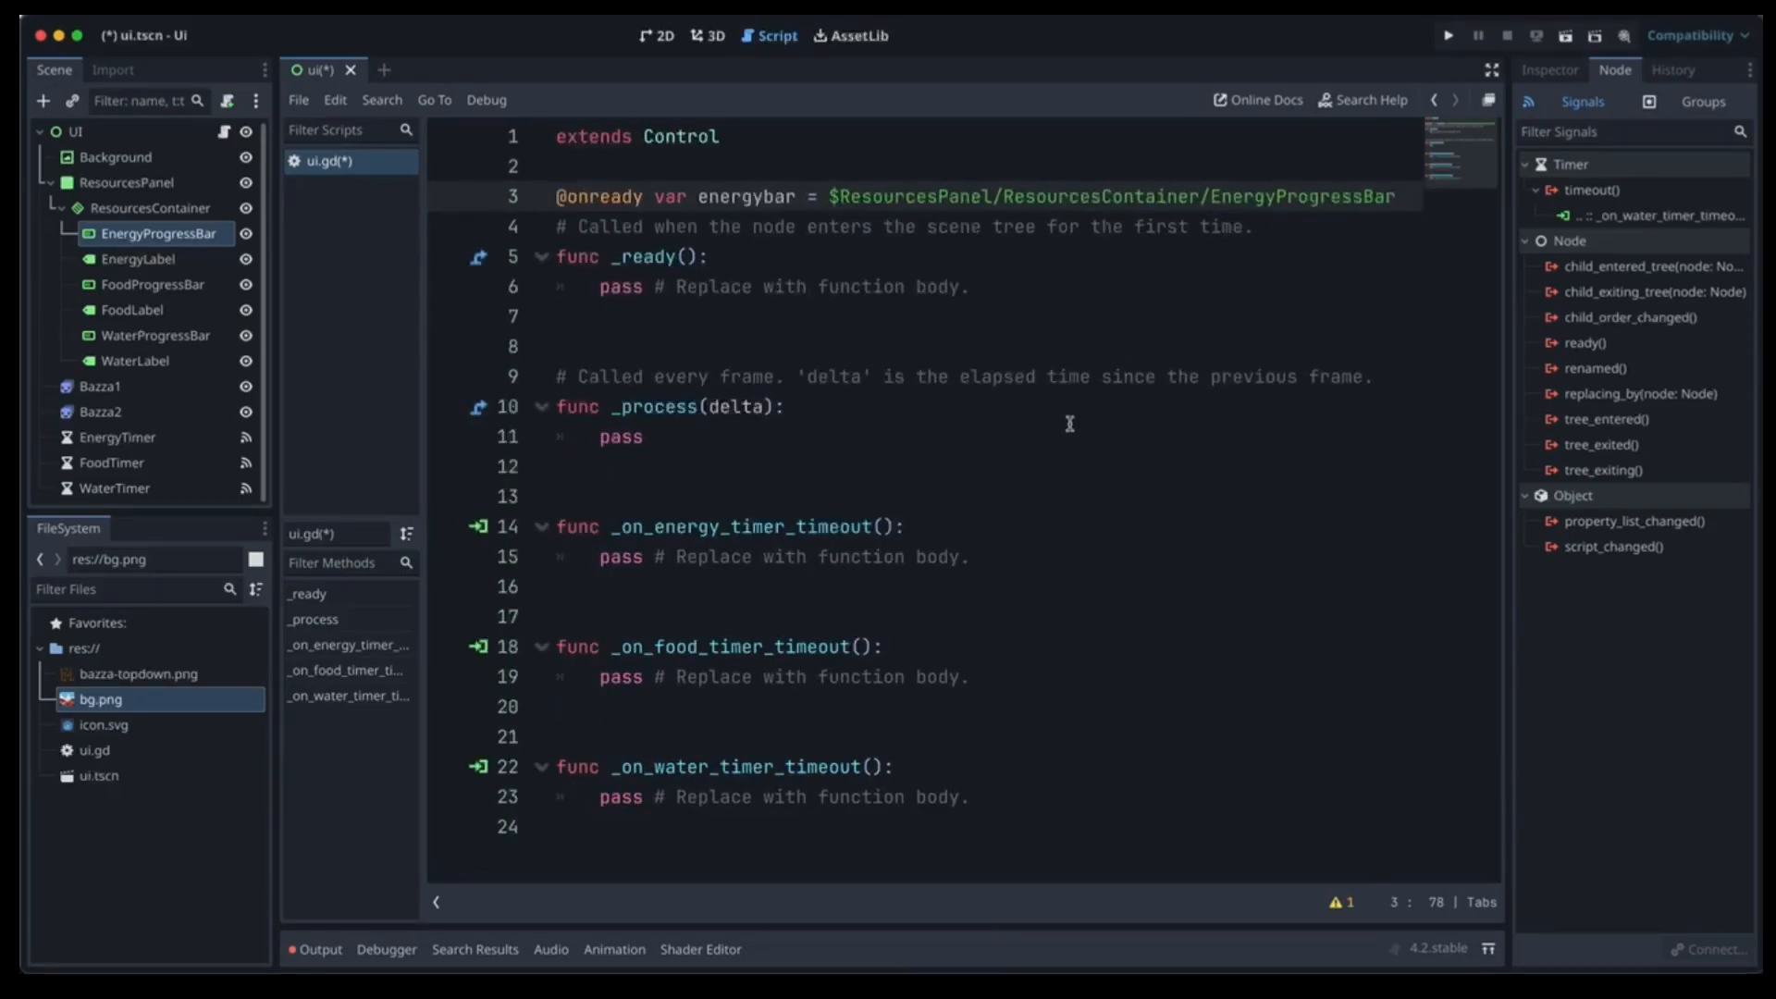
scroll(1069, 424, "down", 1, "ctrl")
left_click(1316, 191)
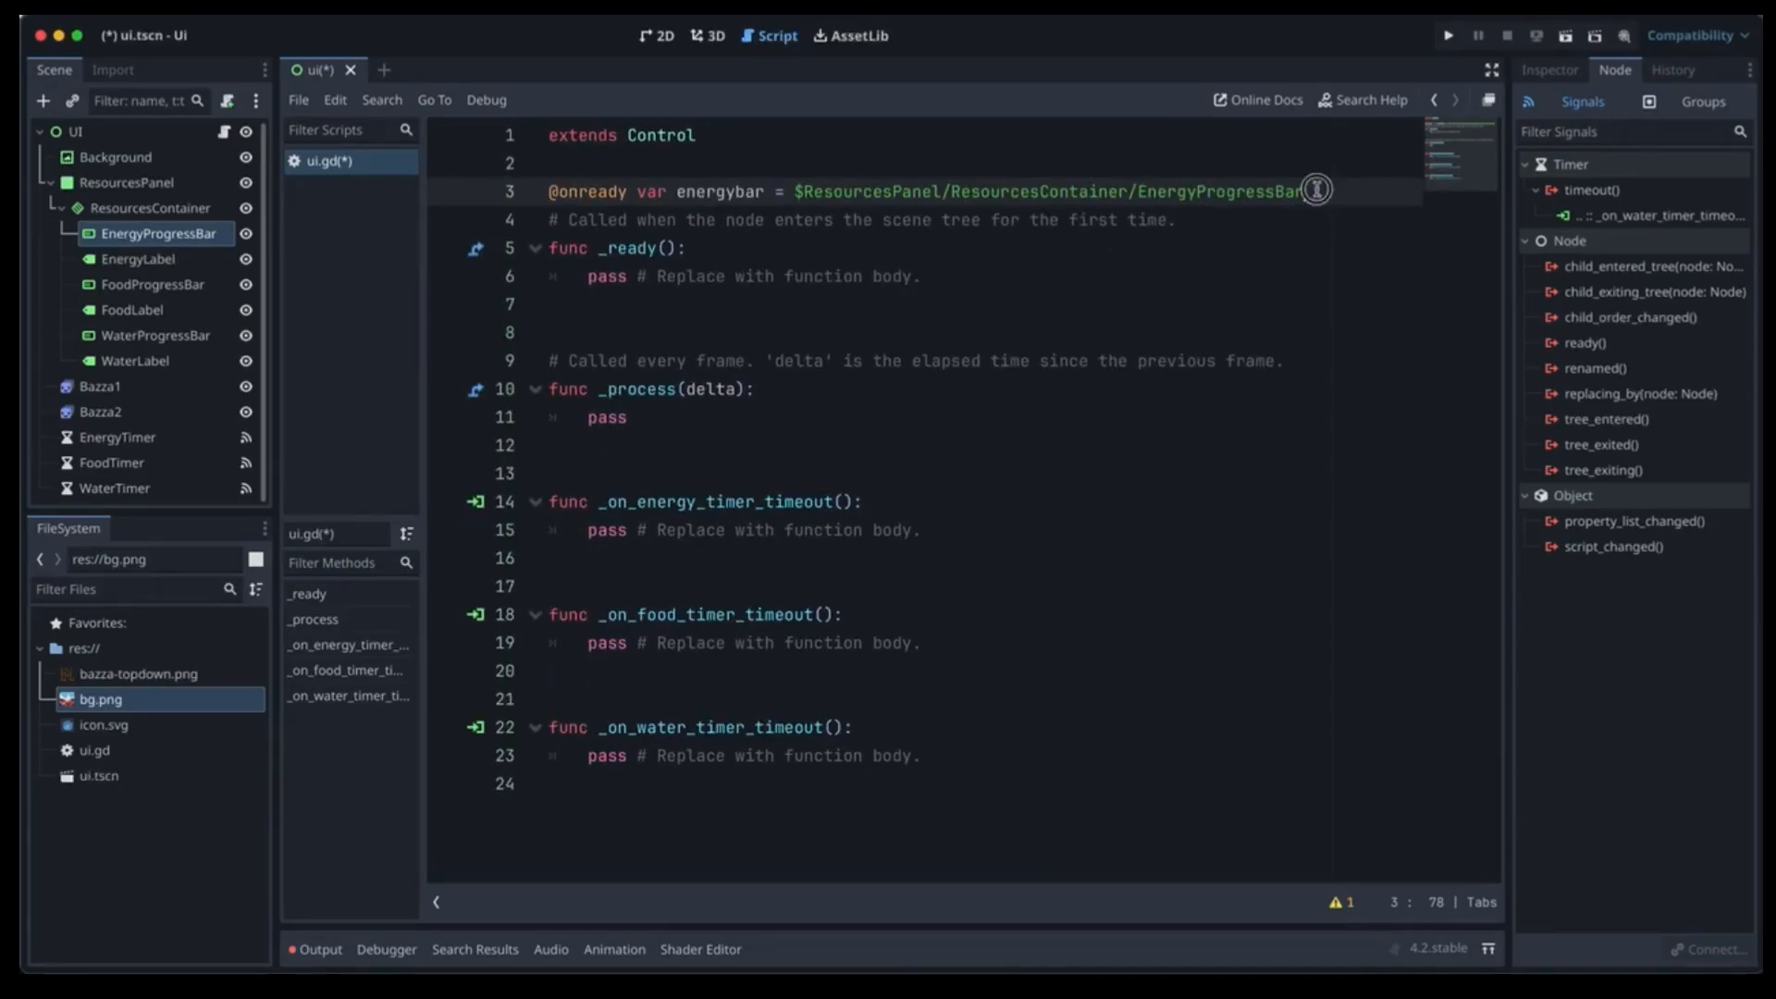
key("Return")
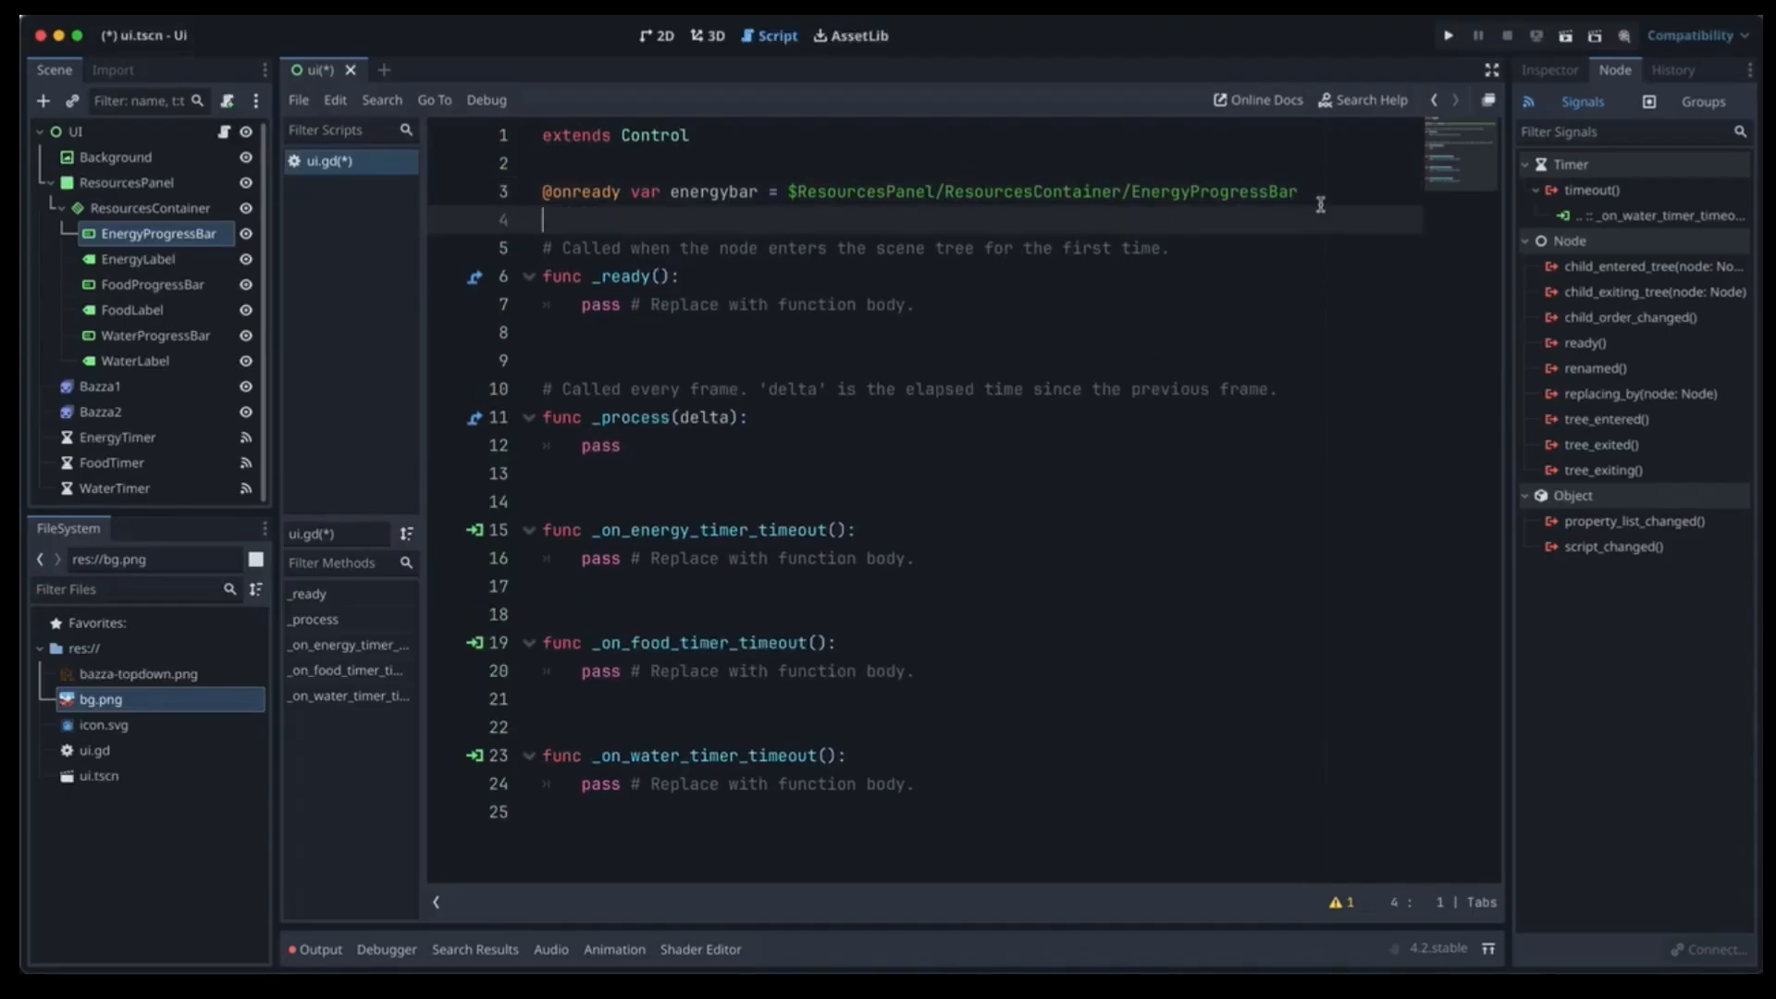
type("@onready b")
key("BackSpace")
type("var waterbar =")
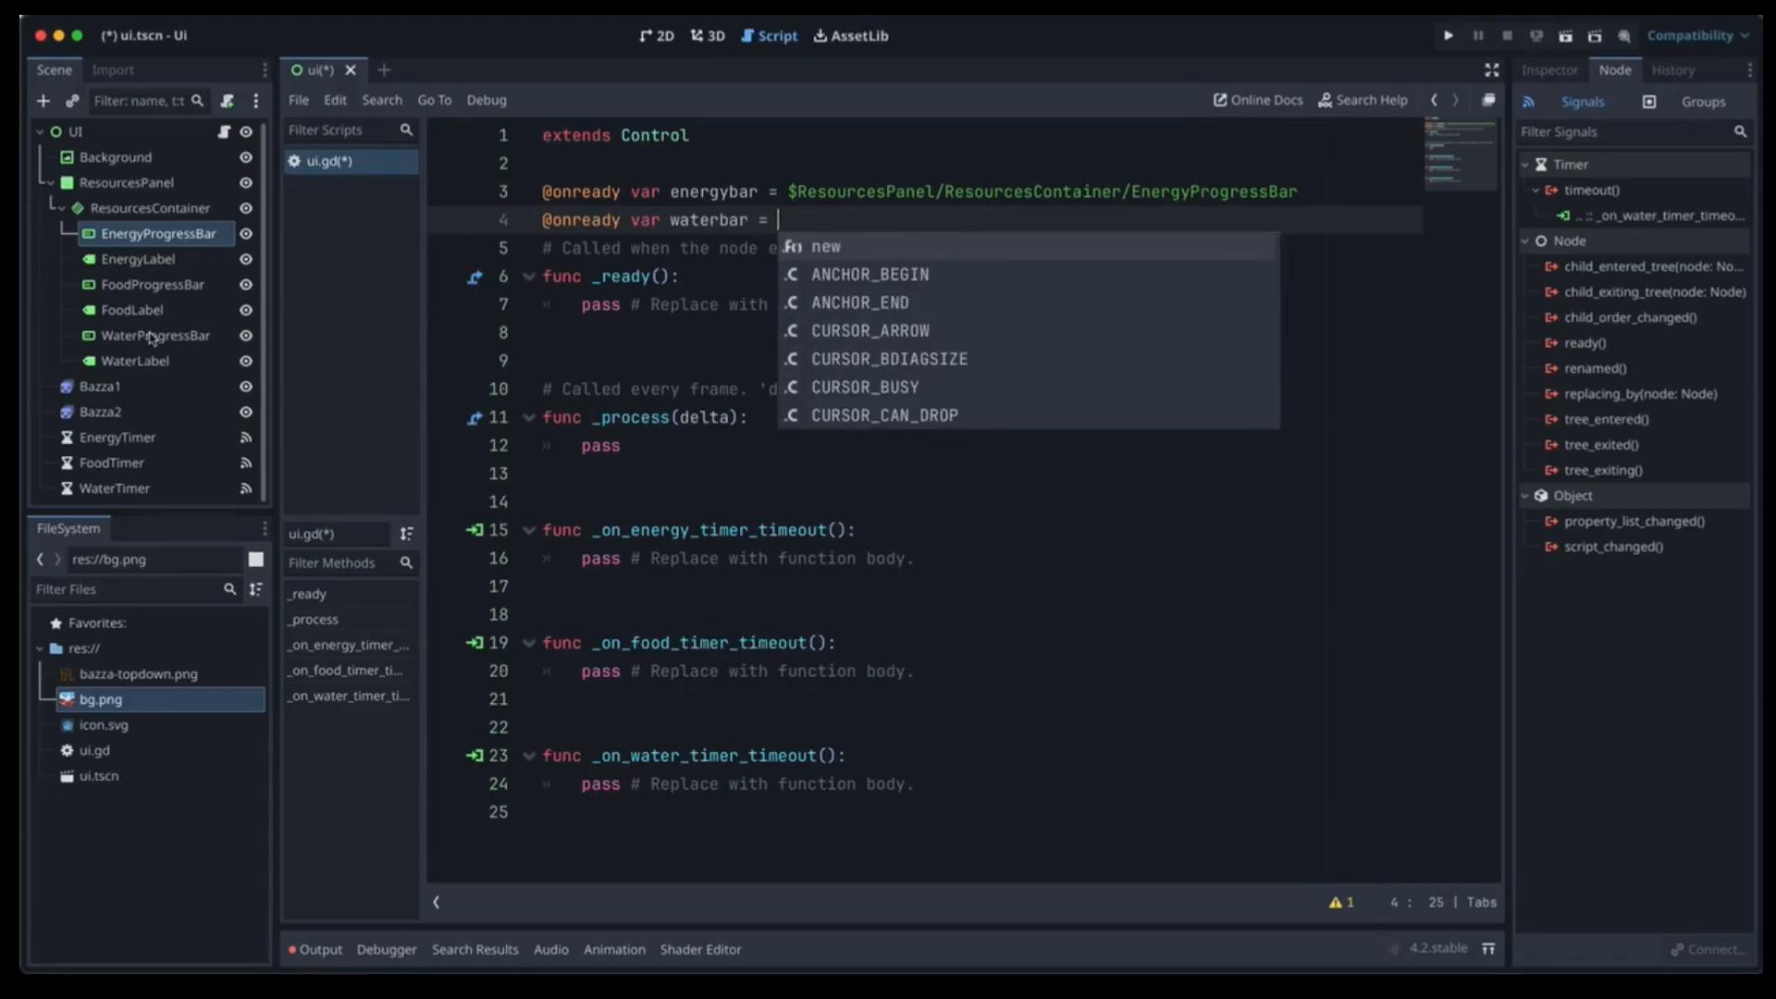
left_click_drag(156, 336, 858, 222)
key("Return")
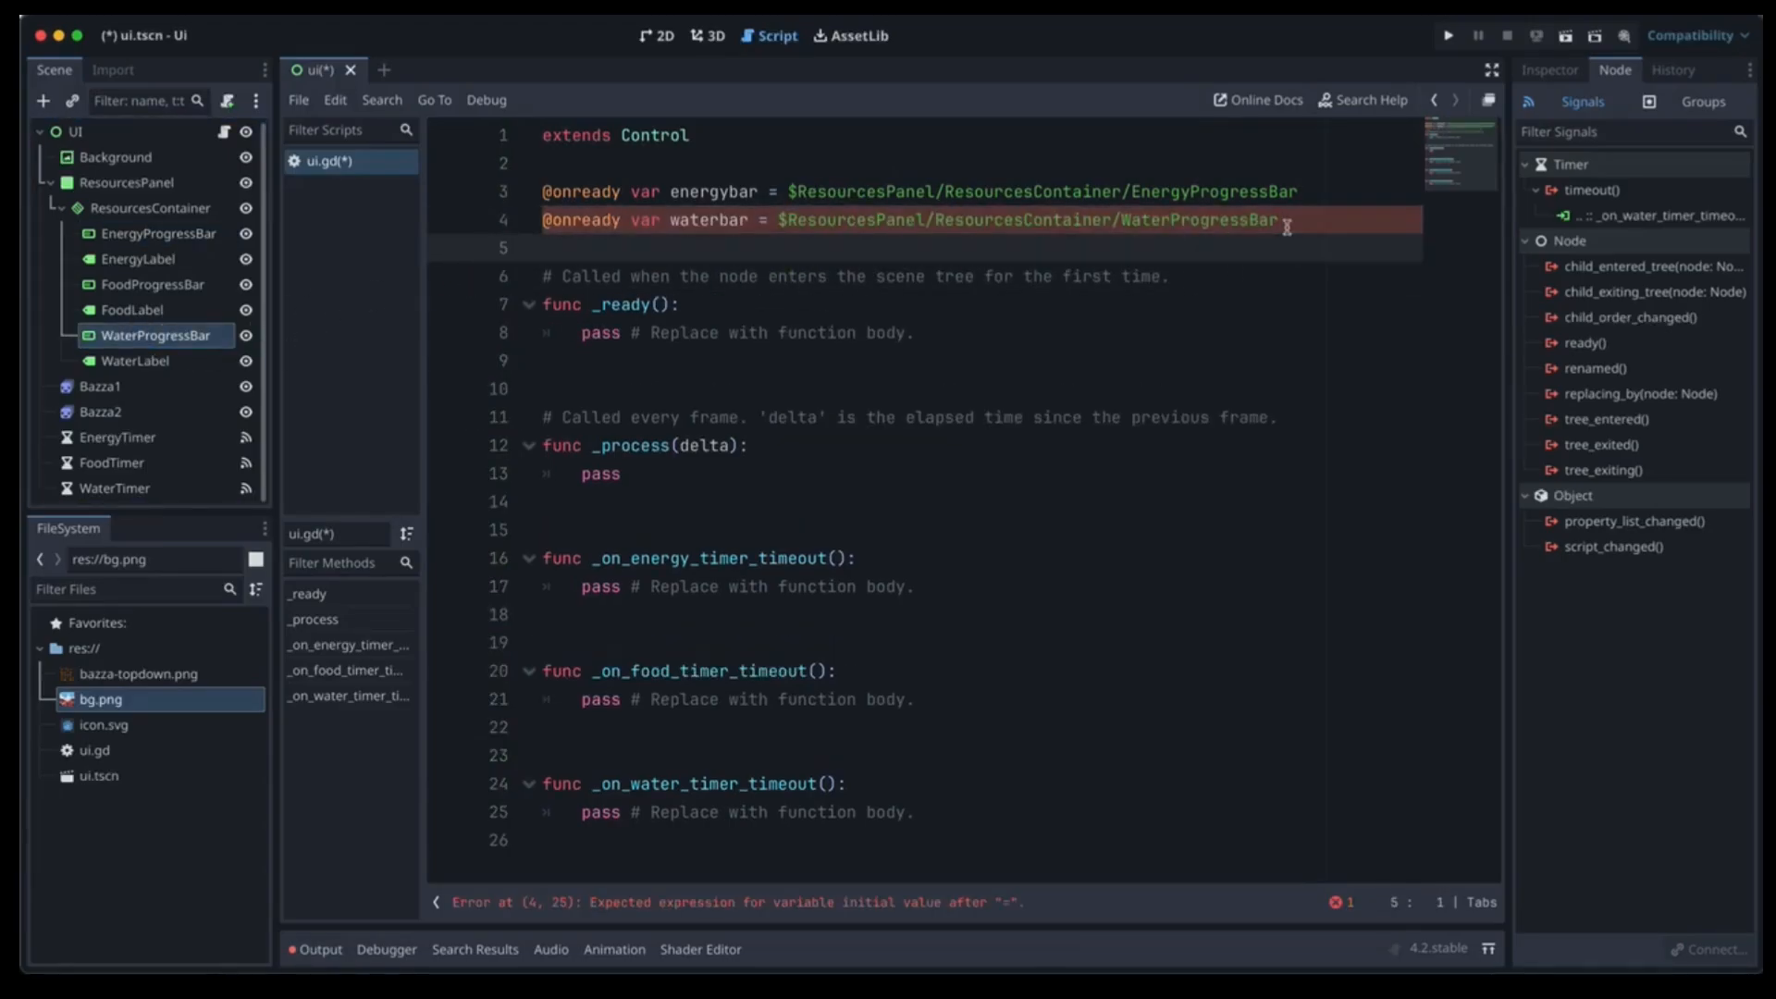
type("@onready var foodba")
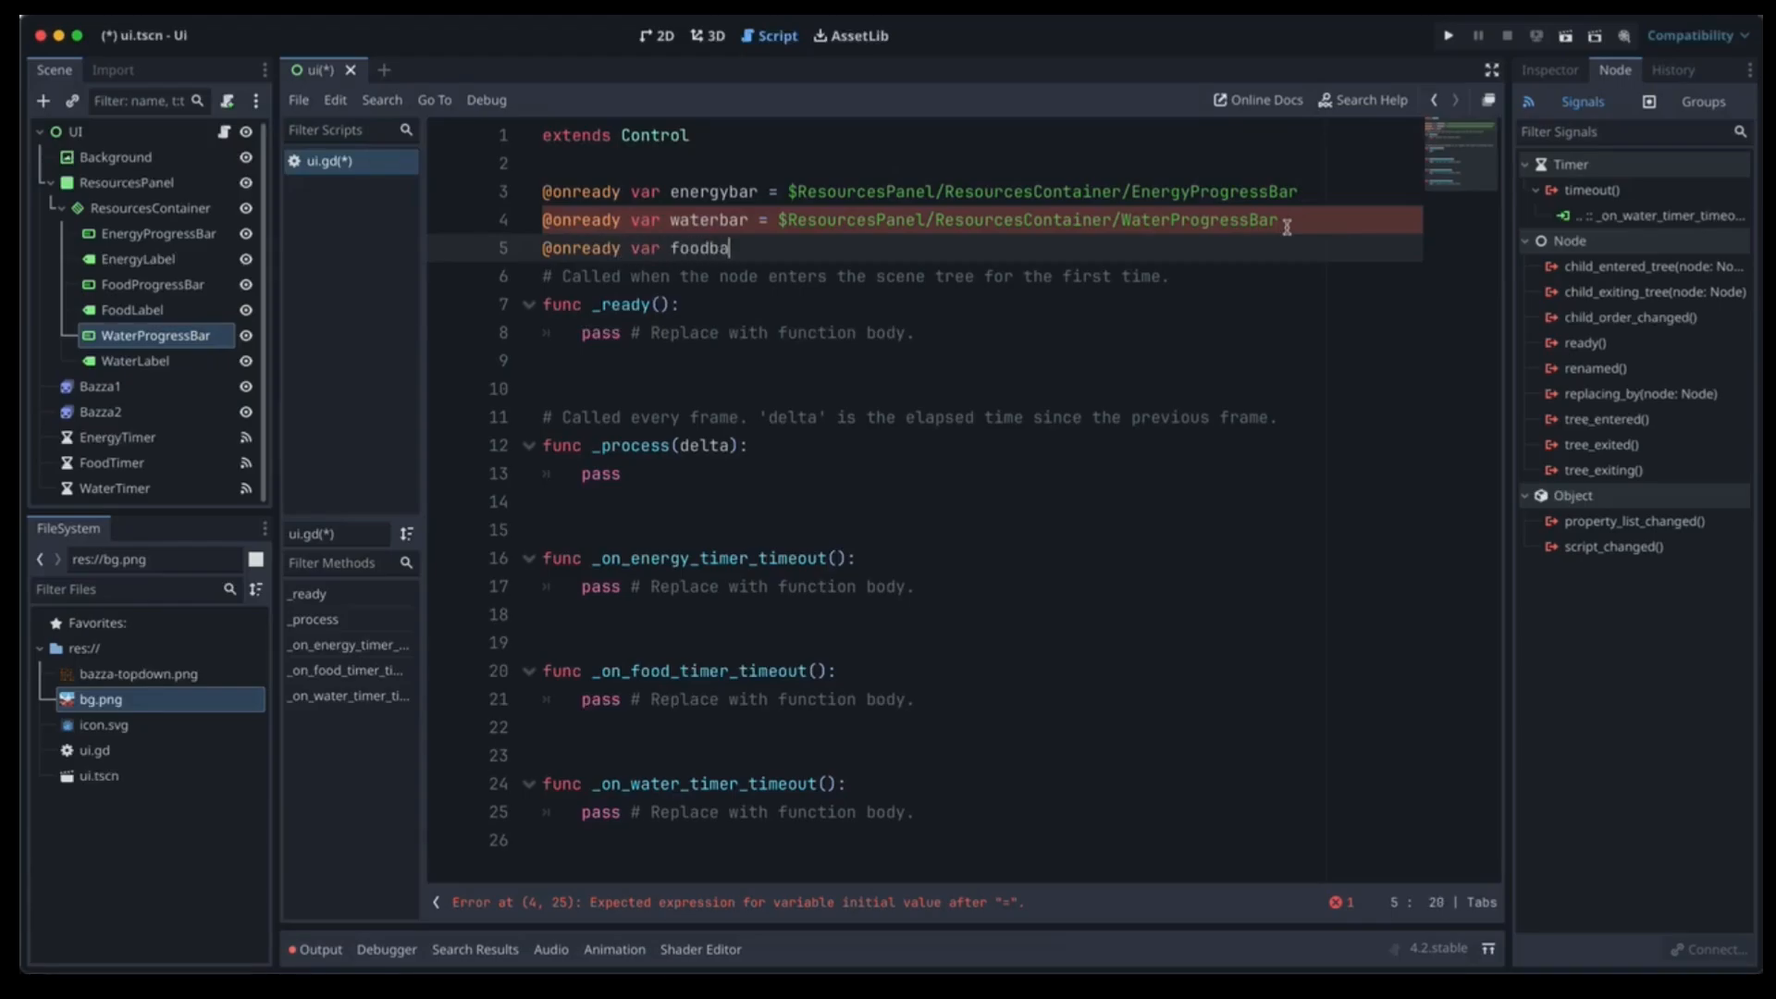
type("r =")
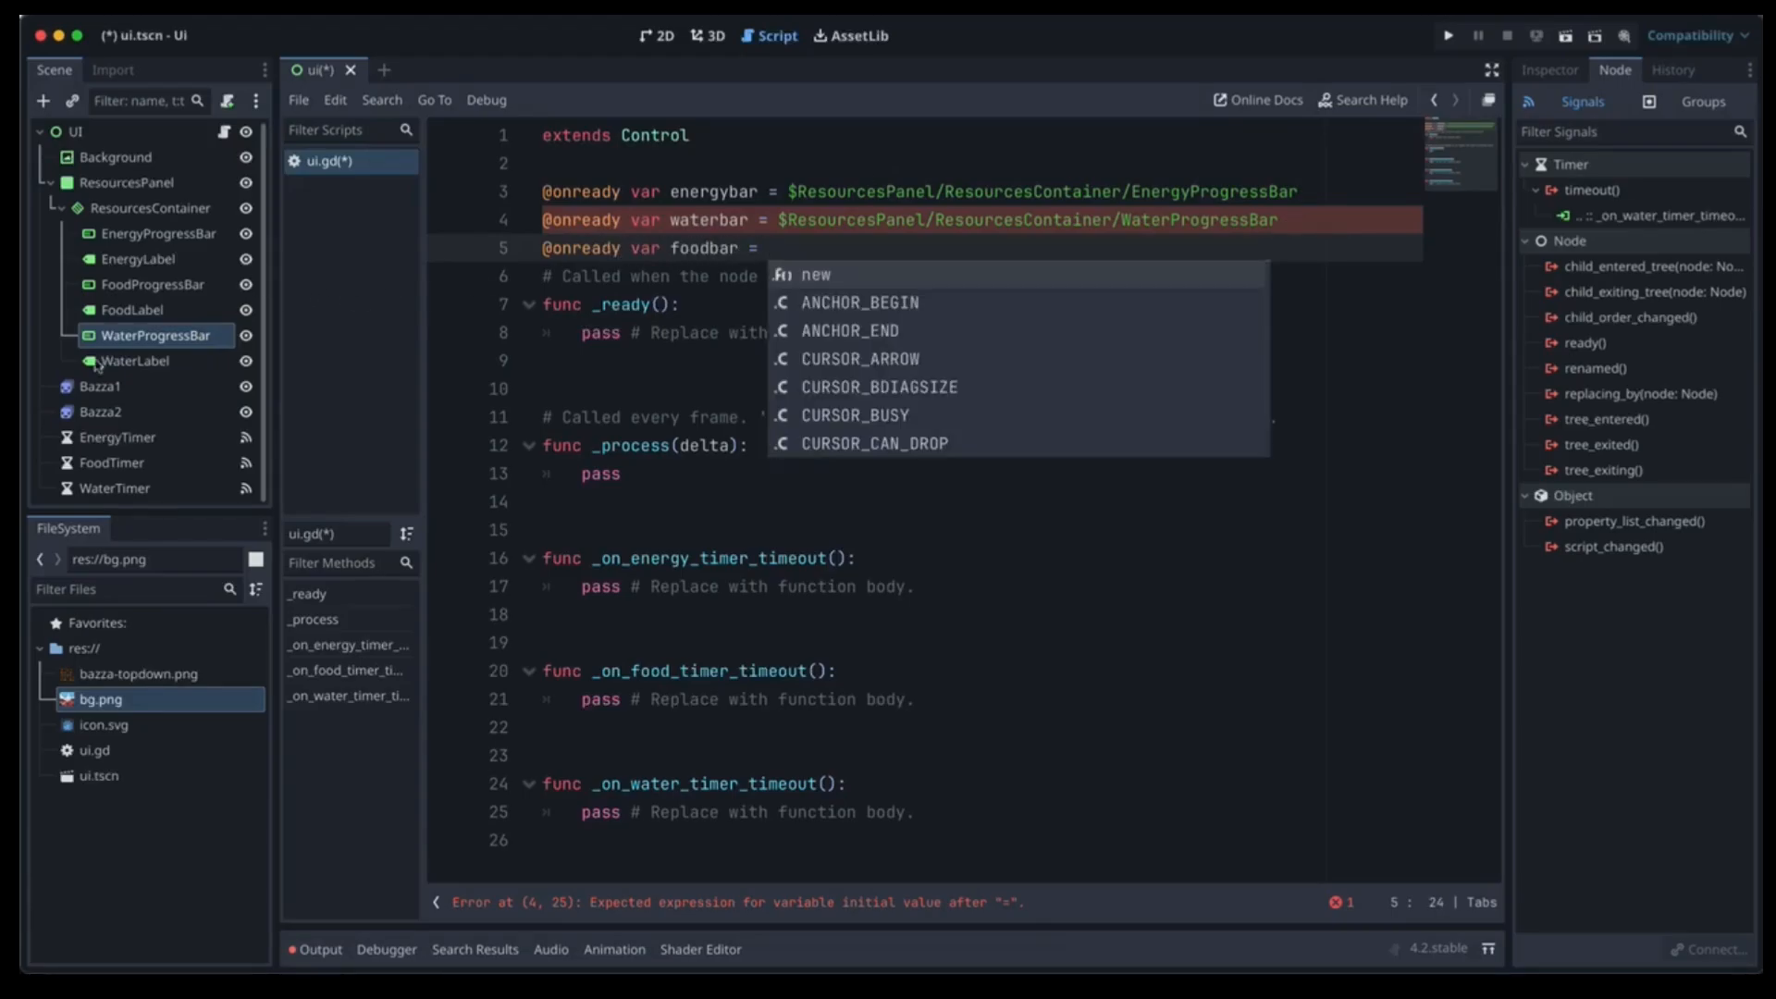
left_click_drag(139, 284, 797, 250)
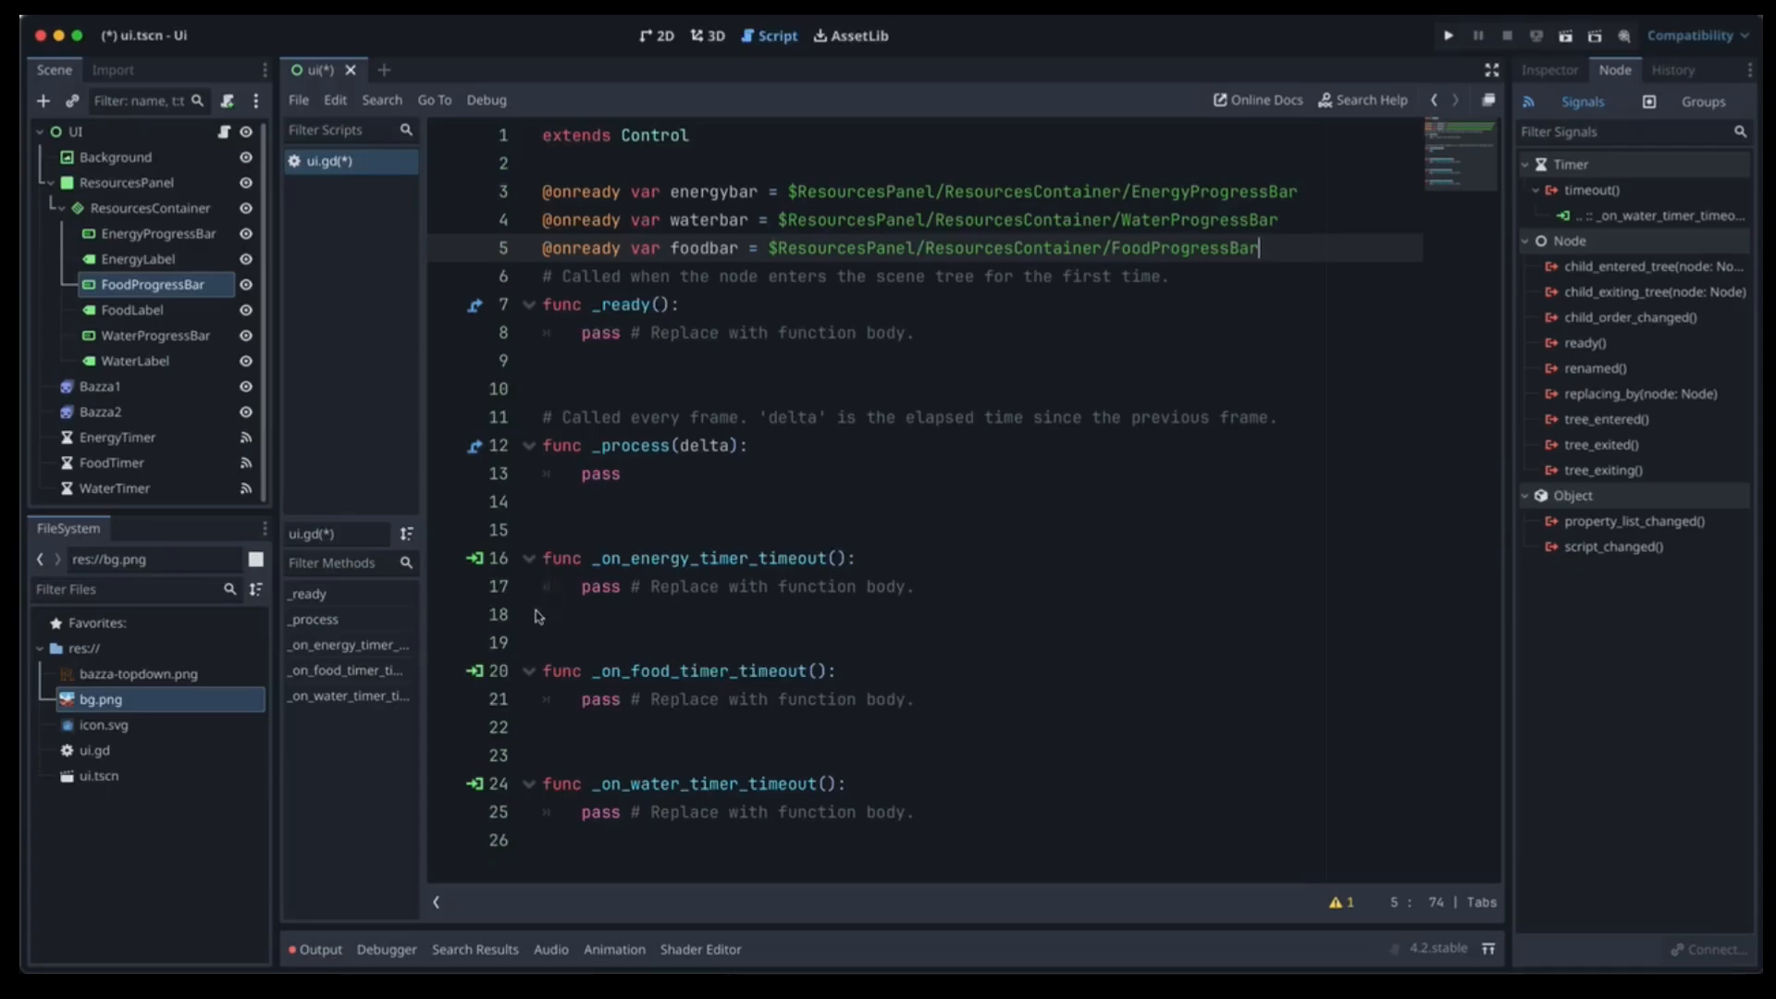
left_click_drag(543, 588, 546, 612)
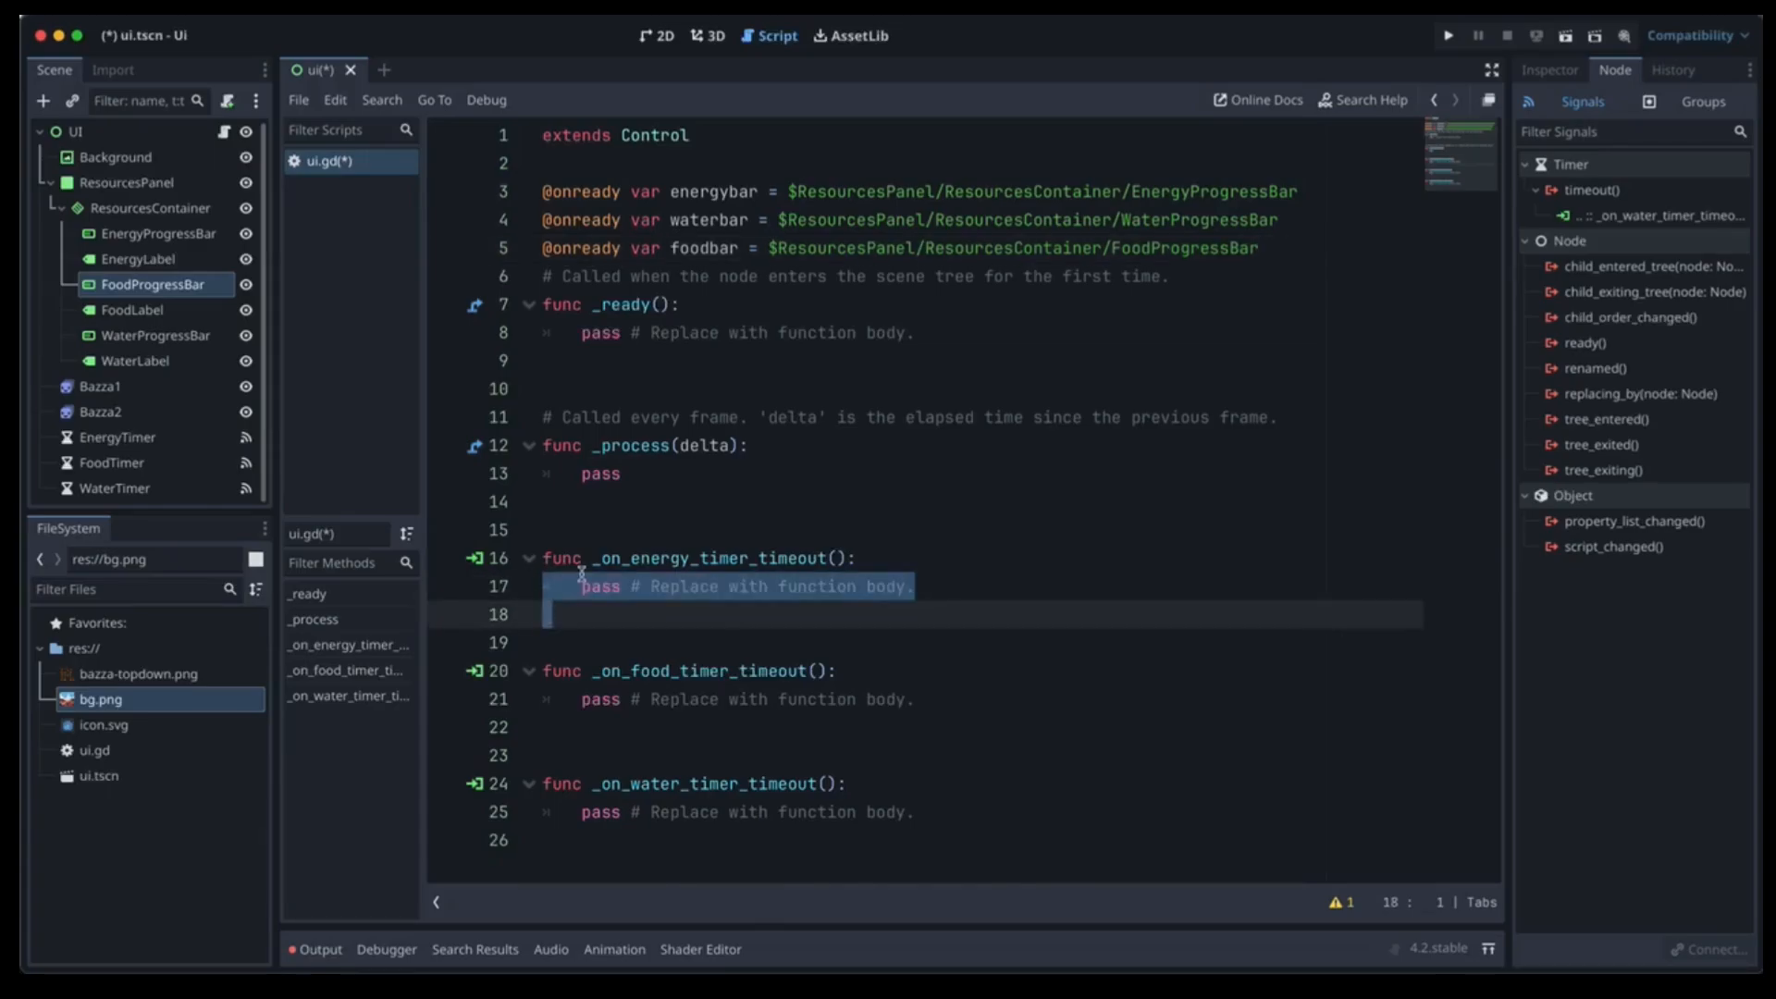
Replace pass in _on_energy_timer_timeout with 'if energybar.value > 0' and 'energybar.value -= 1'.
key("BackSpace")
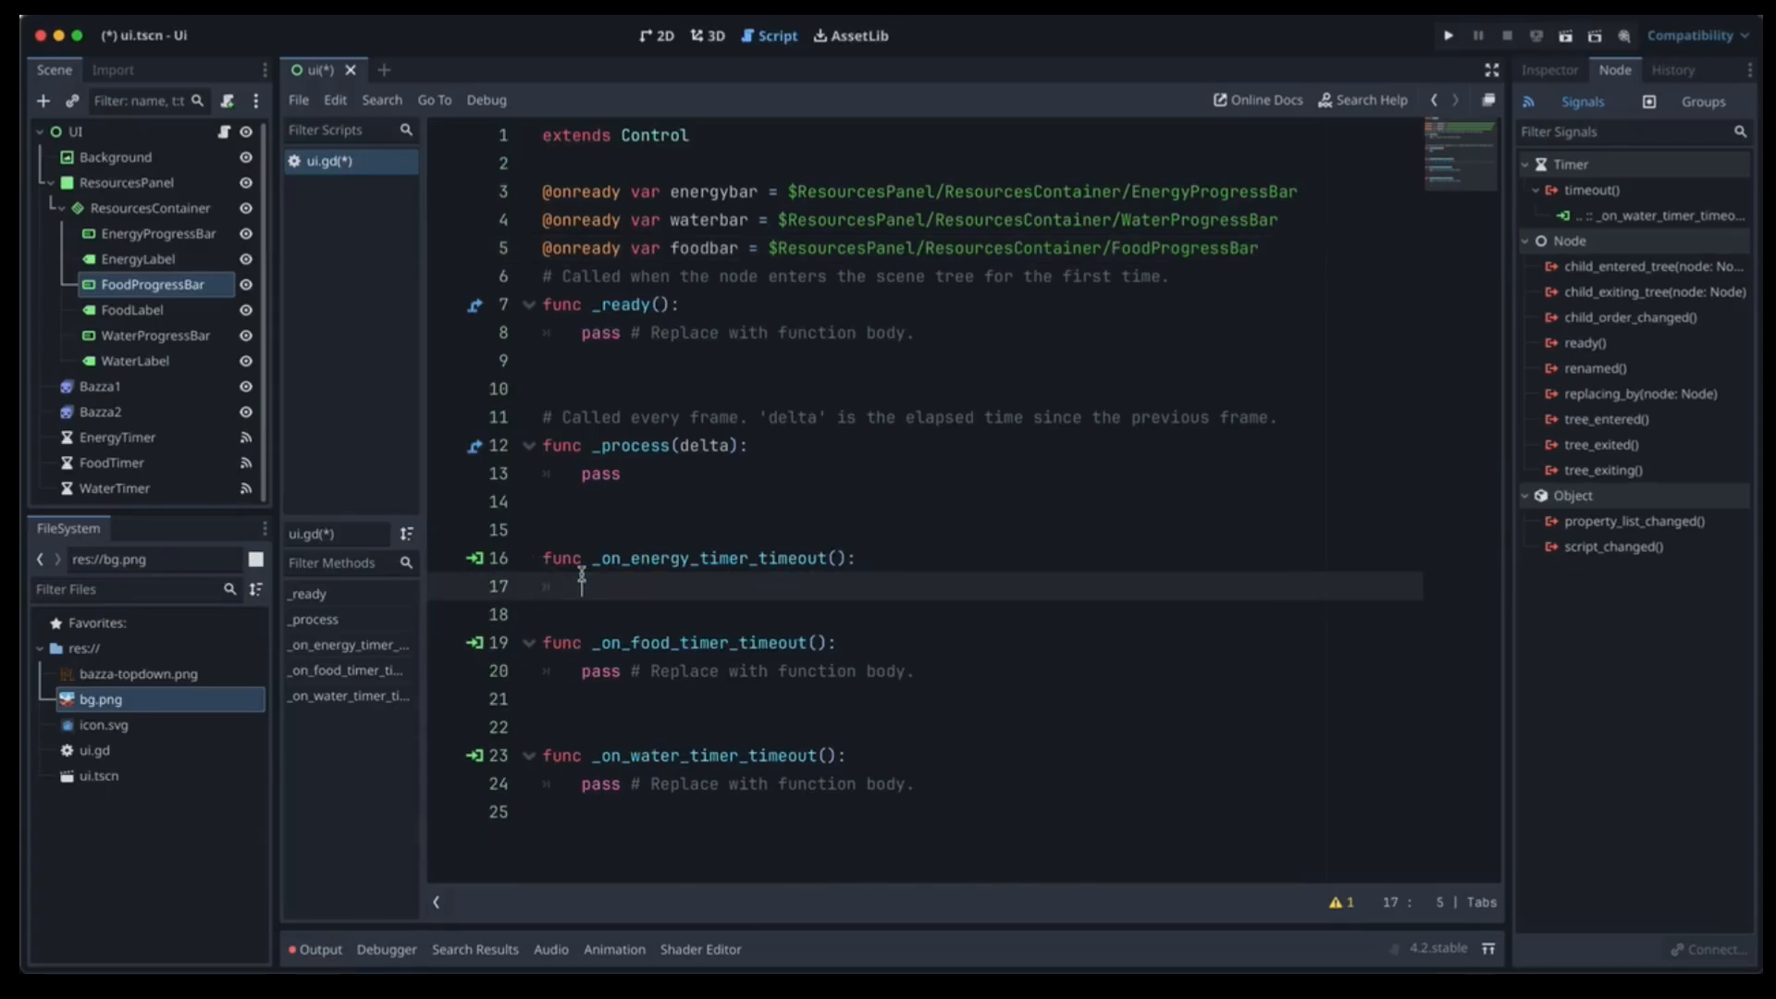
type("if energybar.value > 0:")
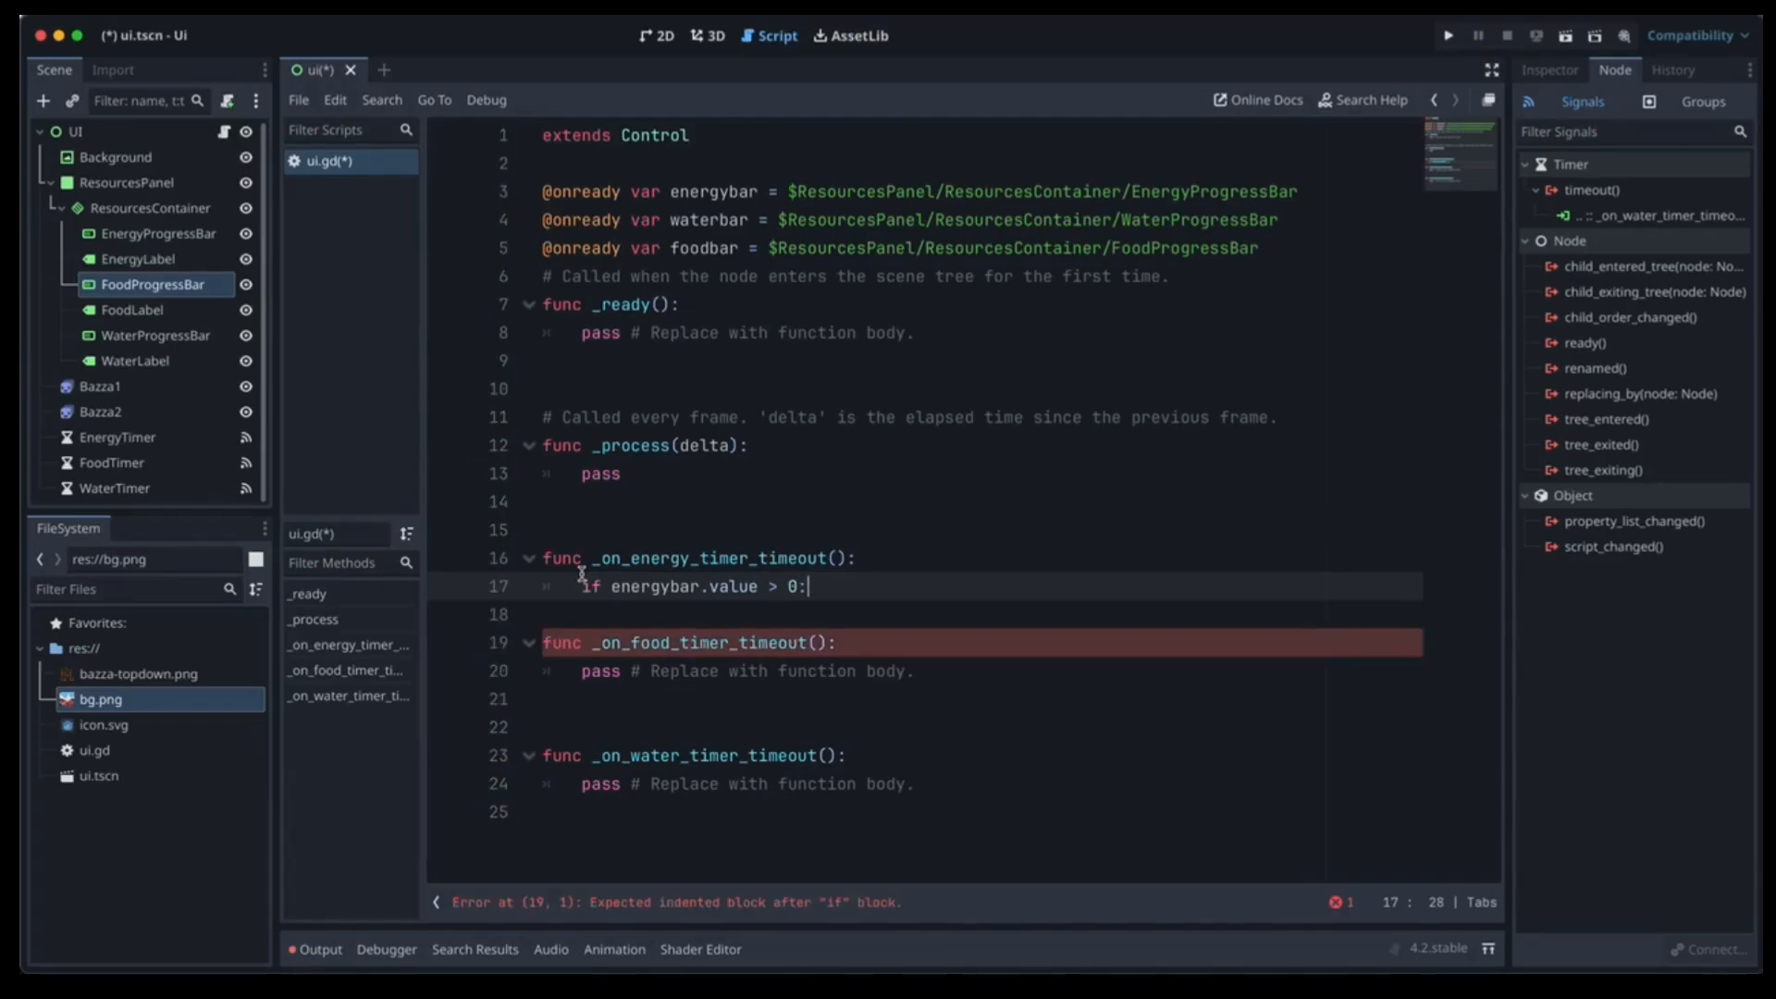
key("Return")
type("energybar.value")
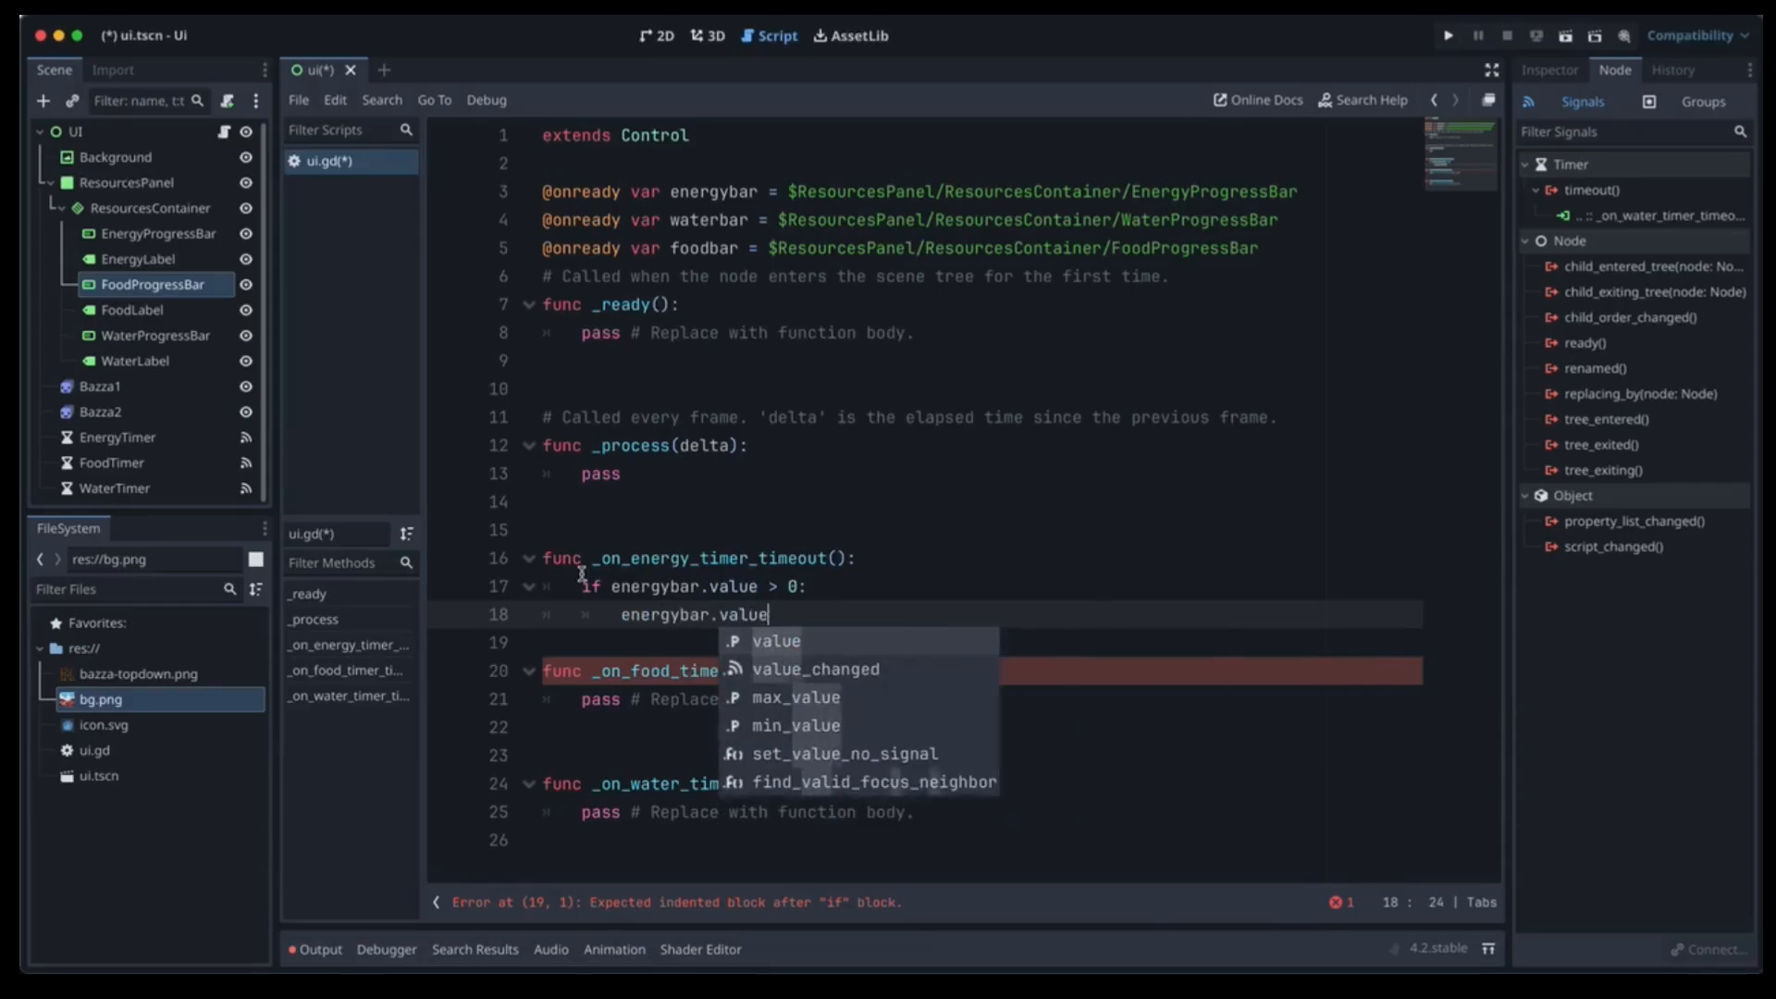
key("BackSpace")
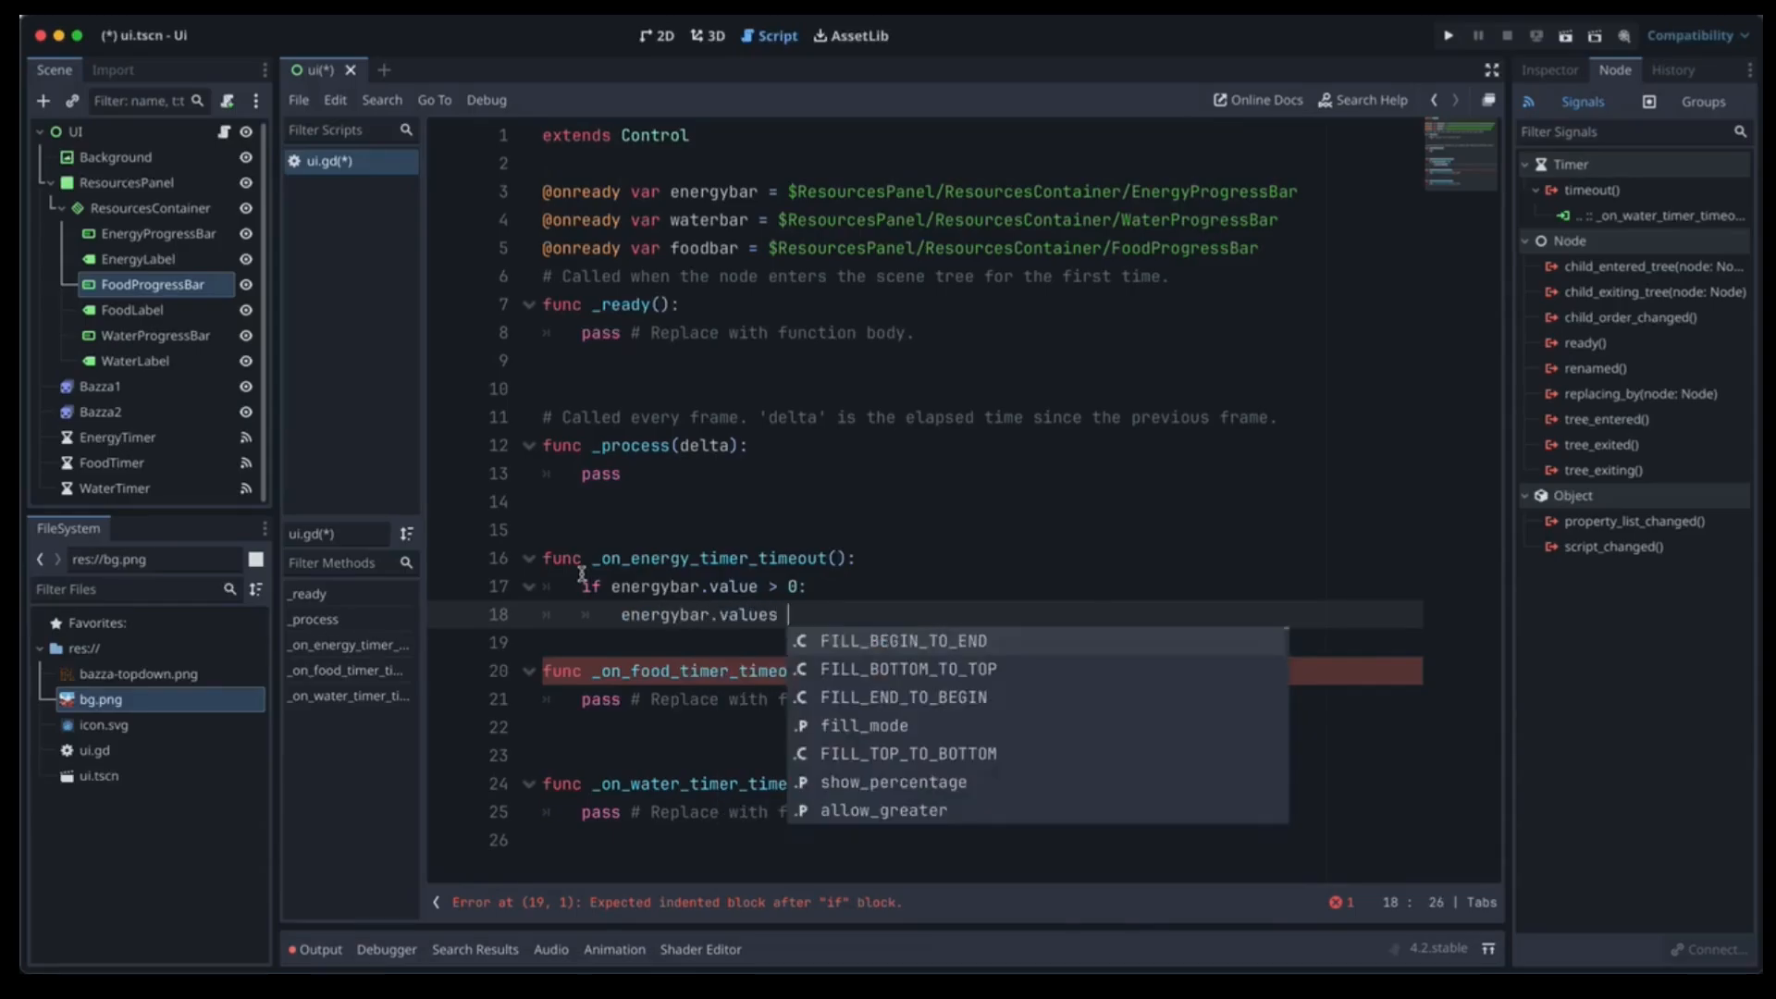
type("u")
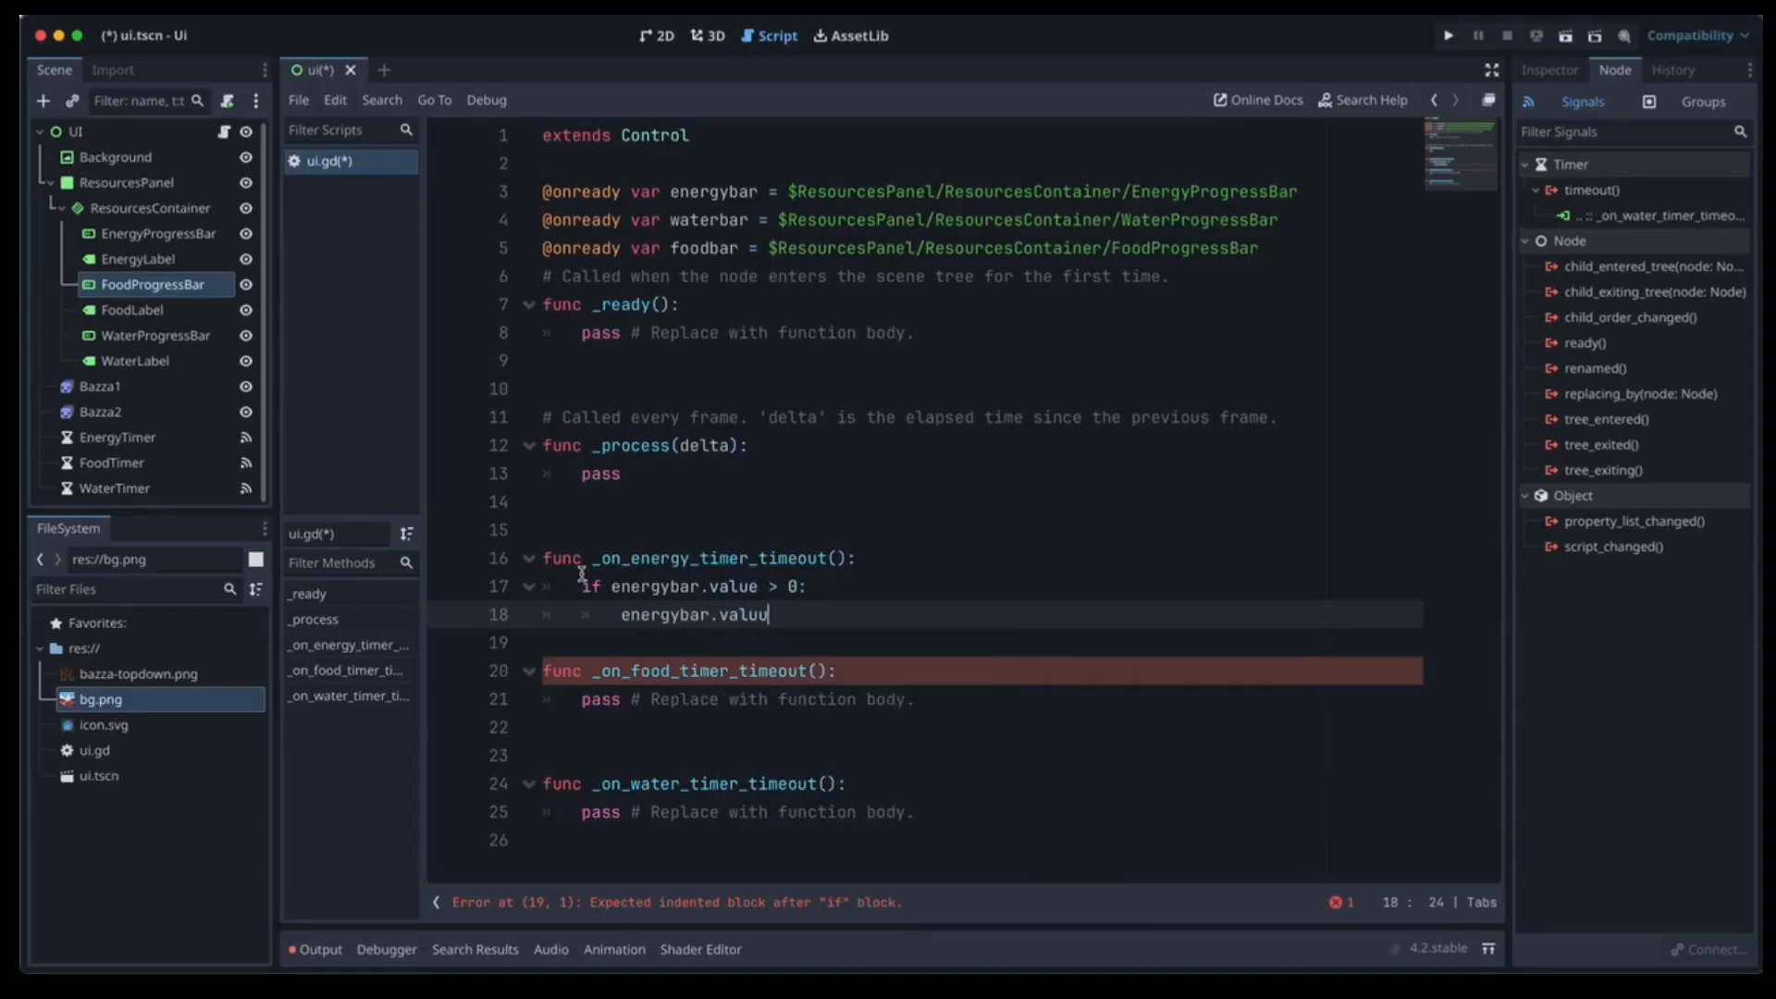
key("BackSpace")
type("e ")
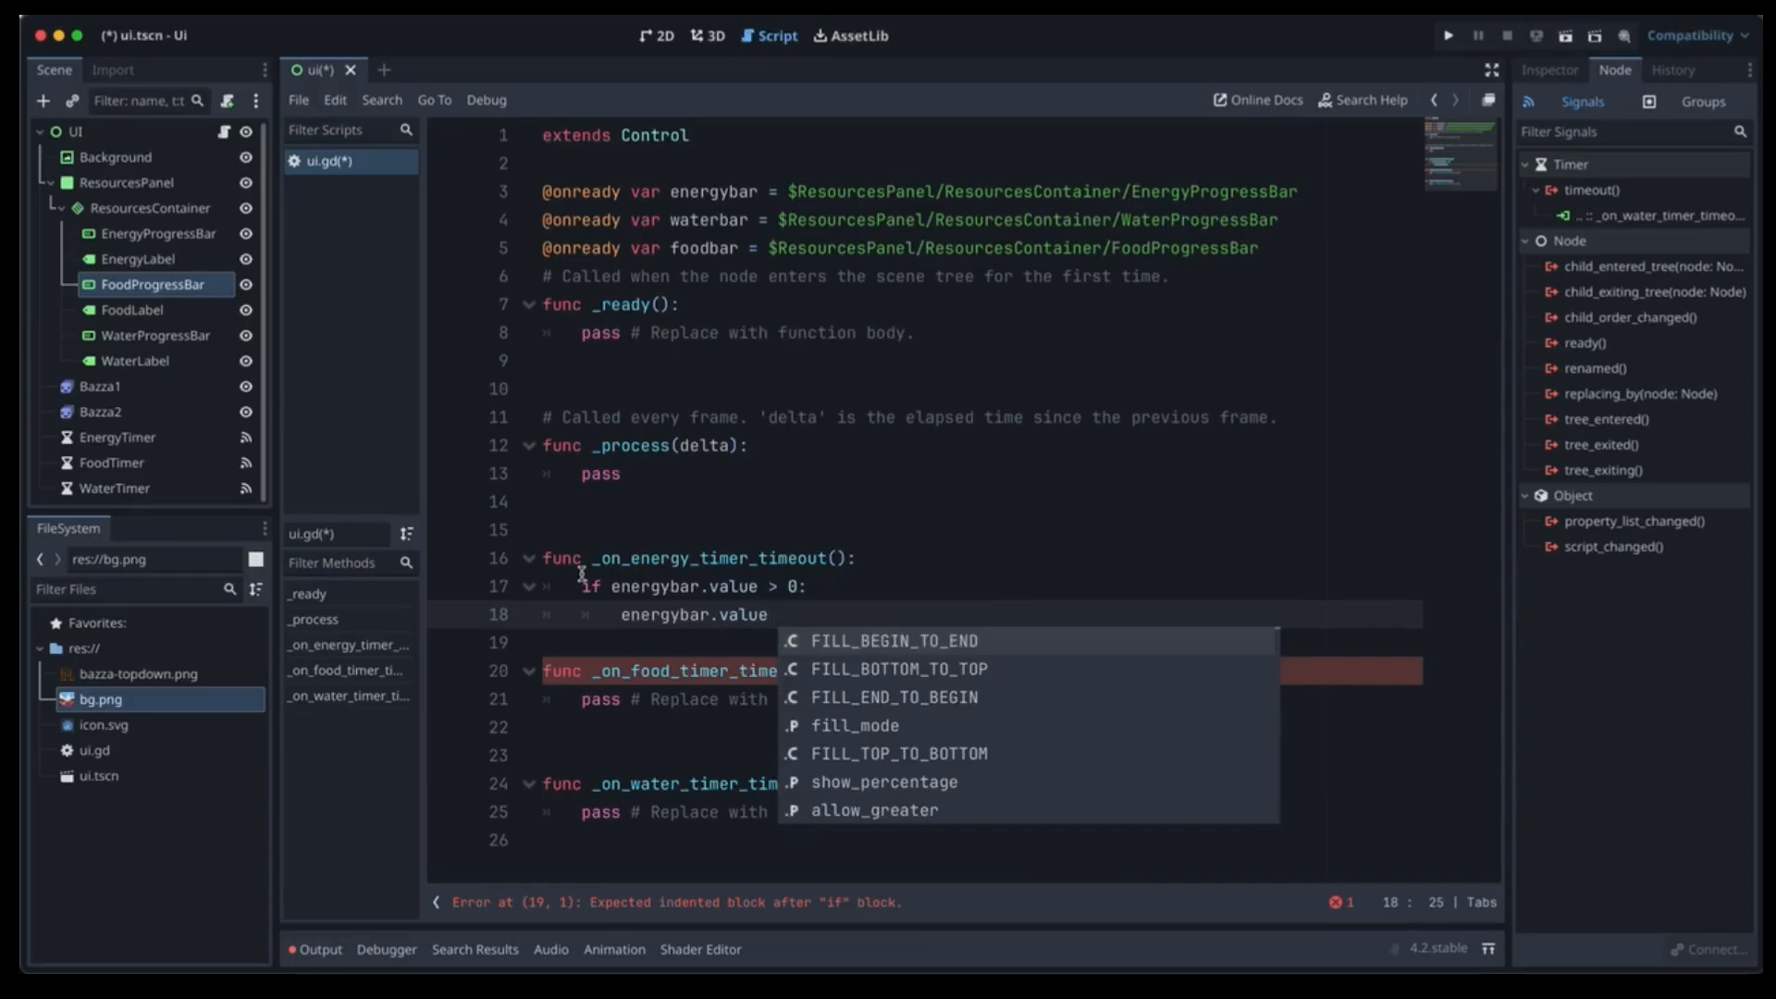
type("-= 1")
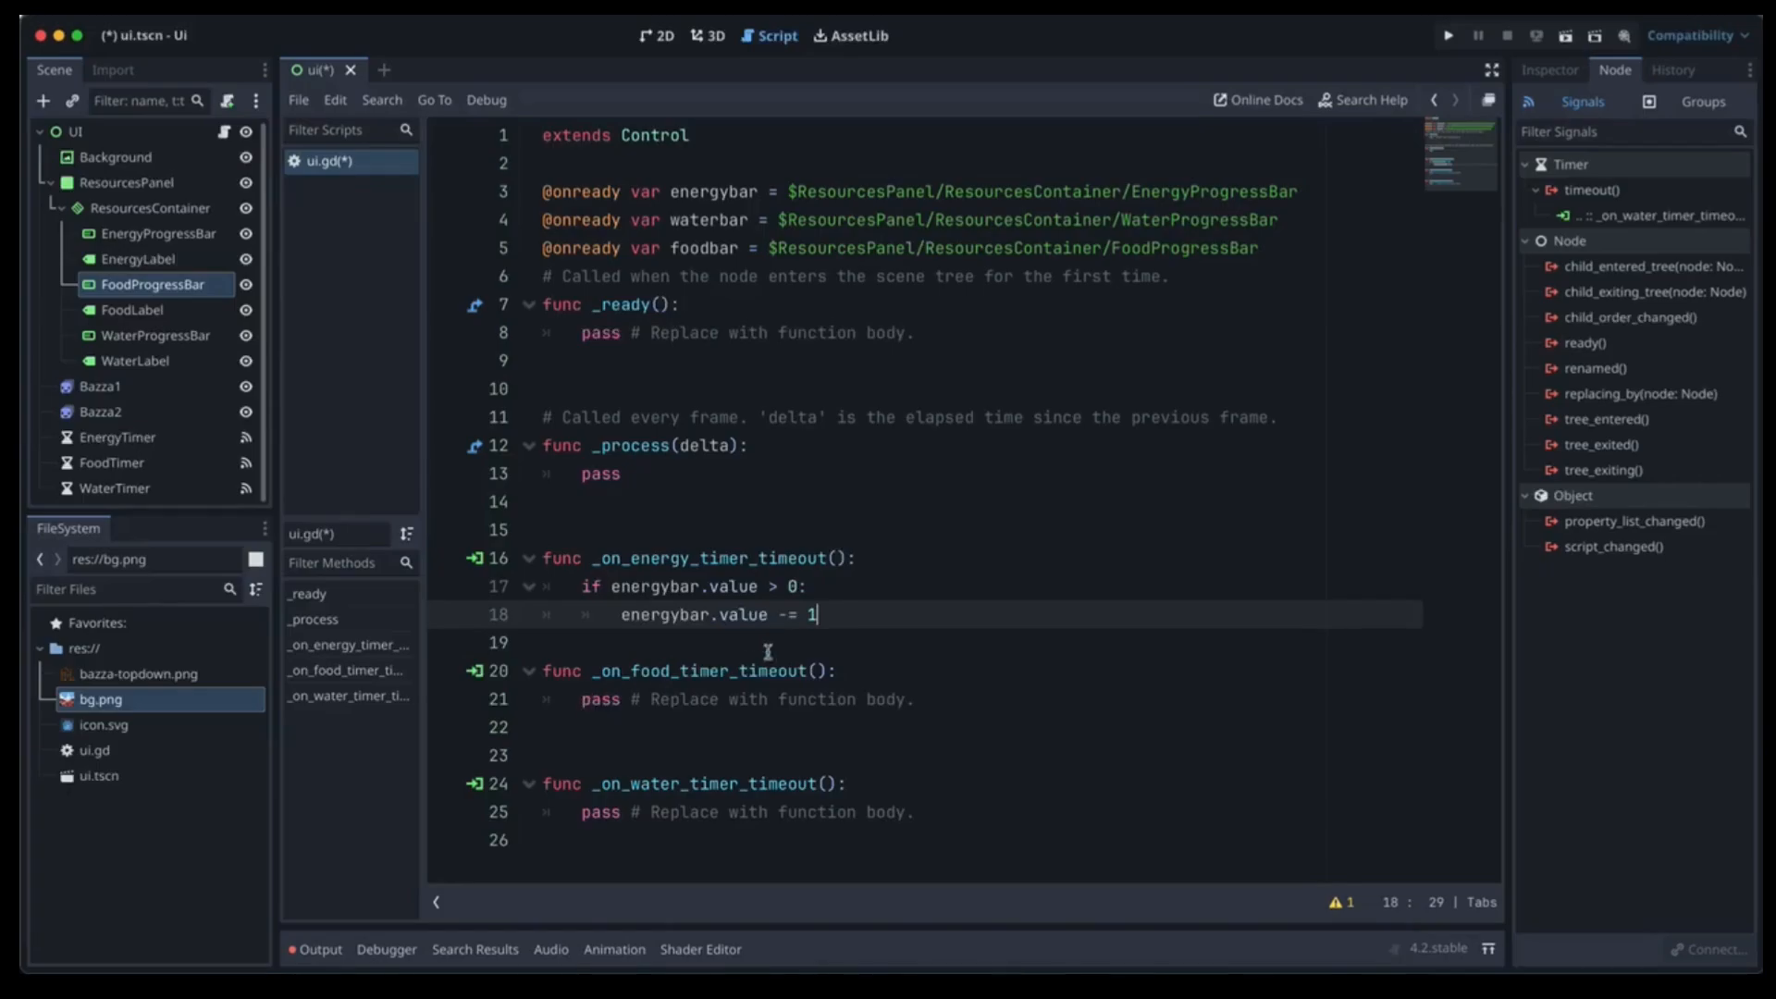
Paste the energy if-block over the pass lines in the food and water handlers.
left_click_drag(865, 612, 515, 592)
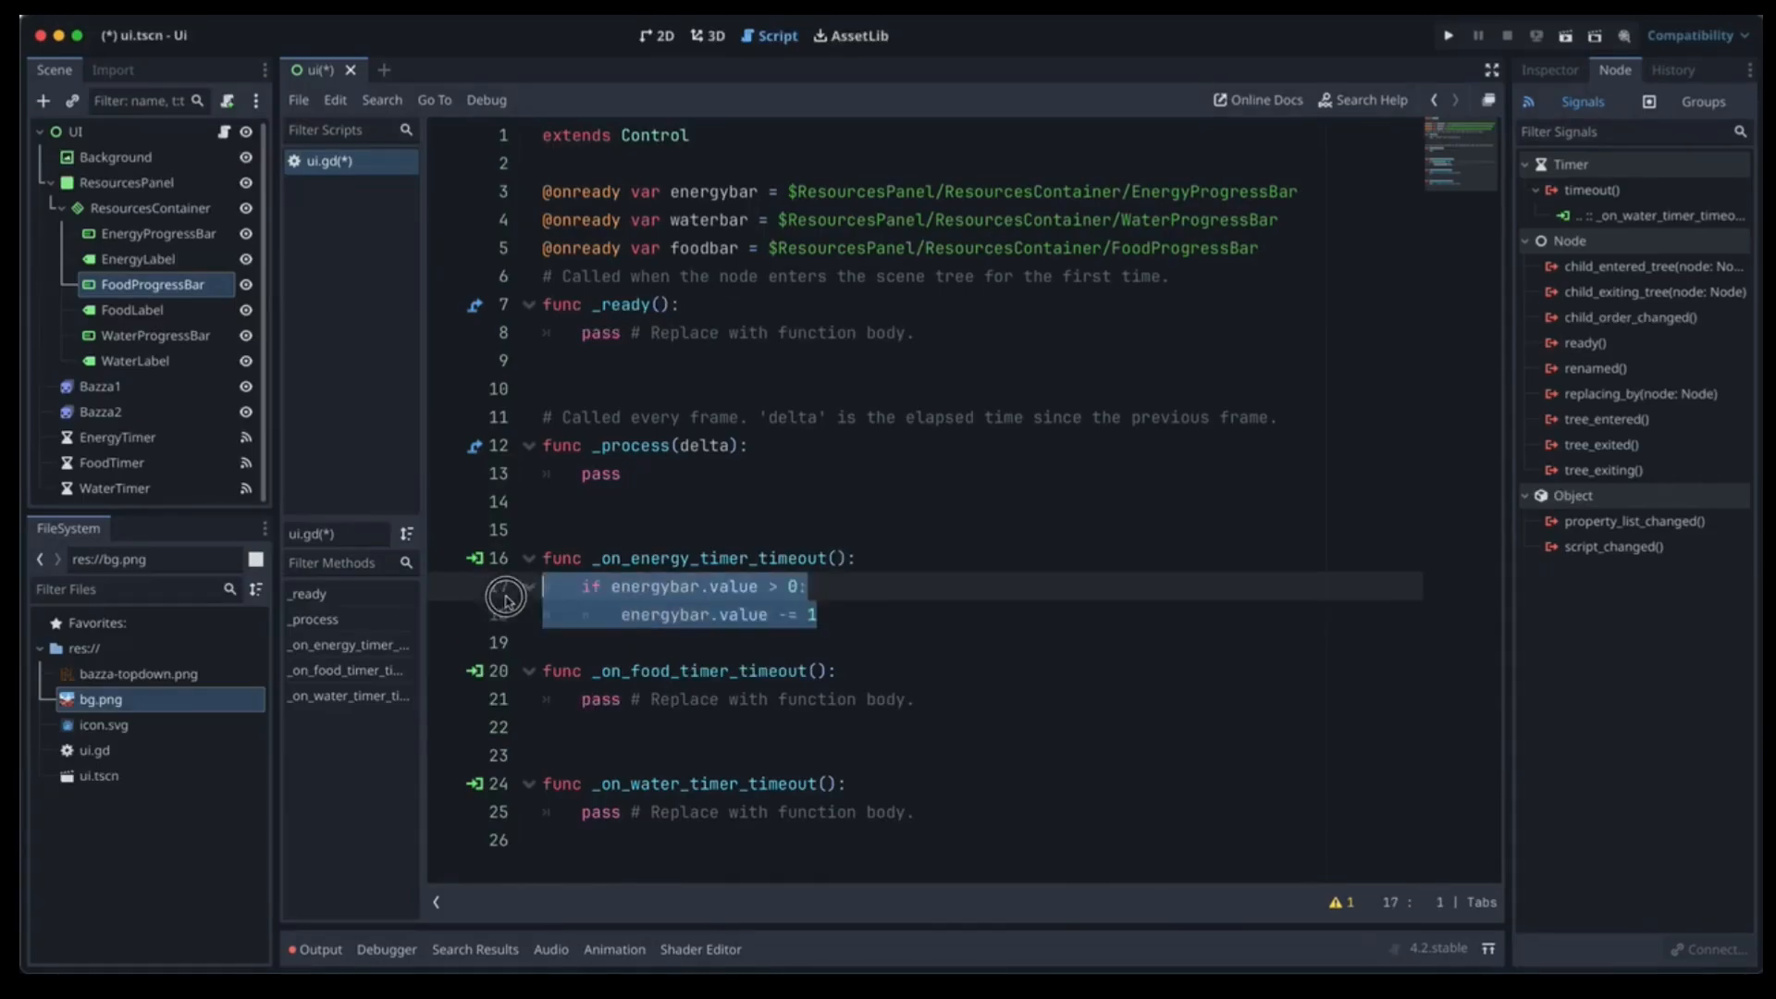
key("ctrl+c")
left_click_drag(920, 700, 504, 698)
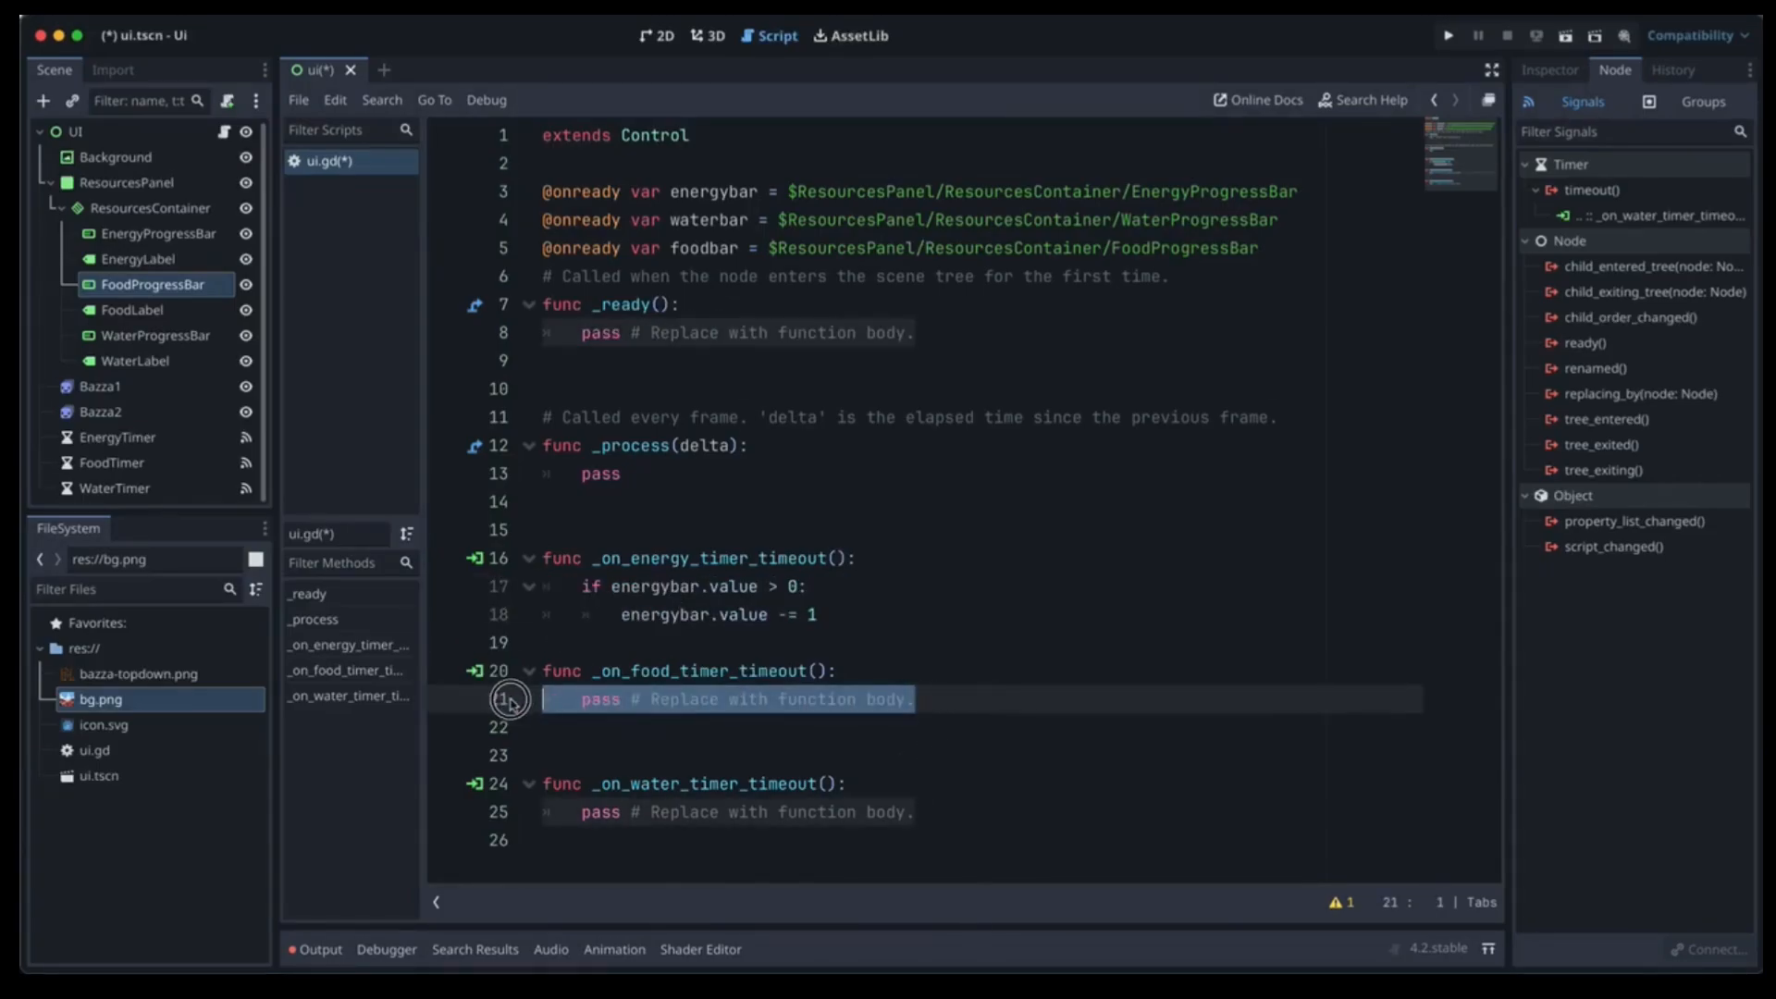
key("ctrl+v")
left_click_drag(948, 831, 524, 825)
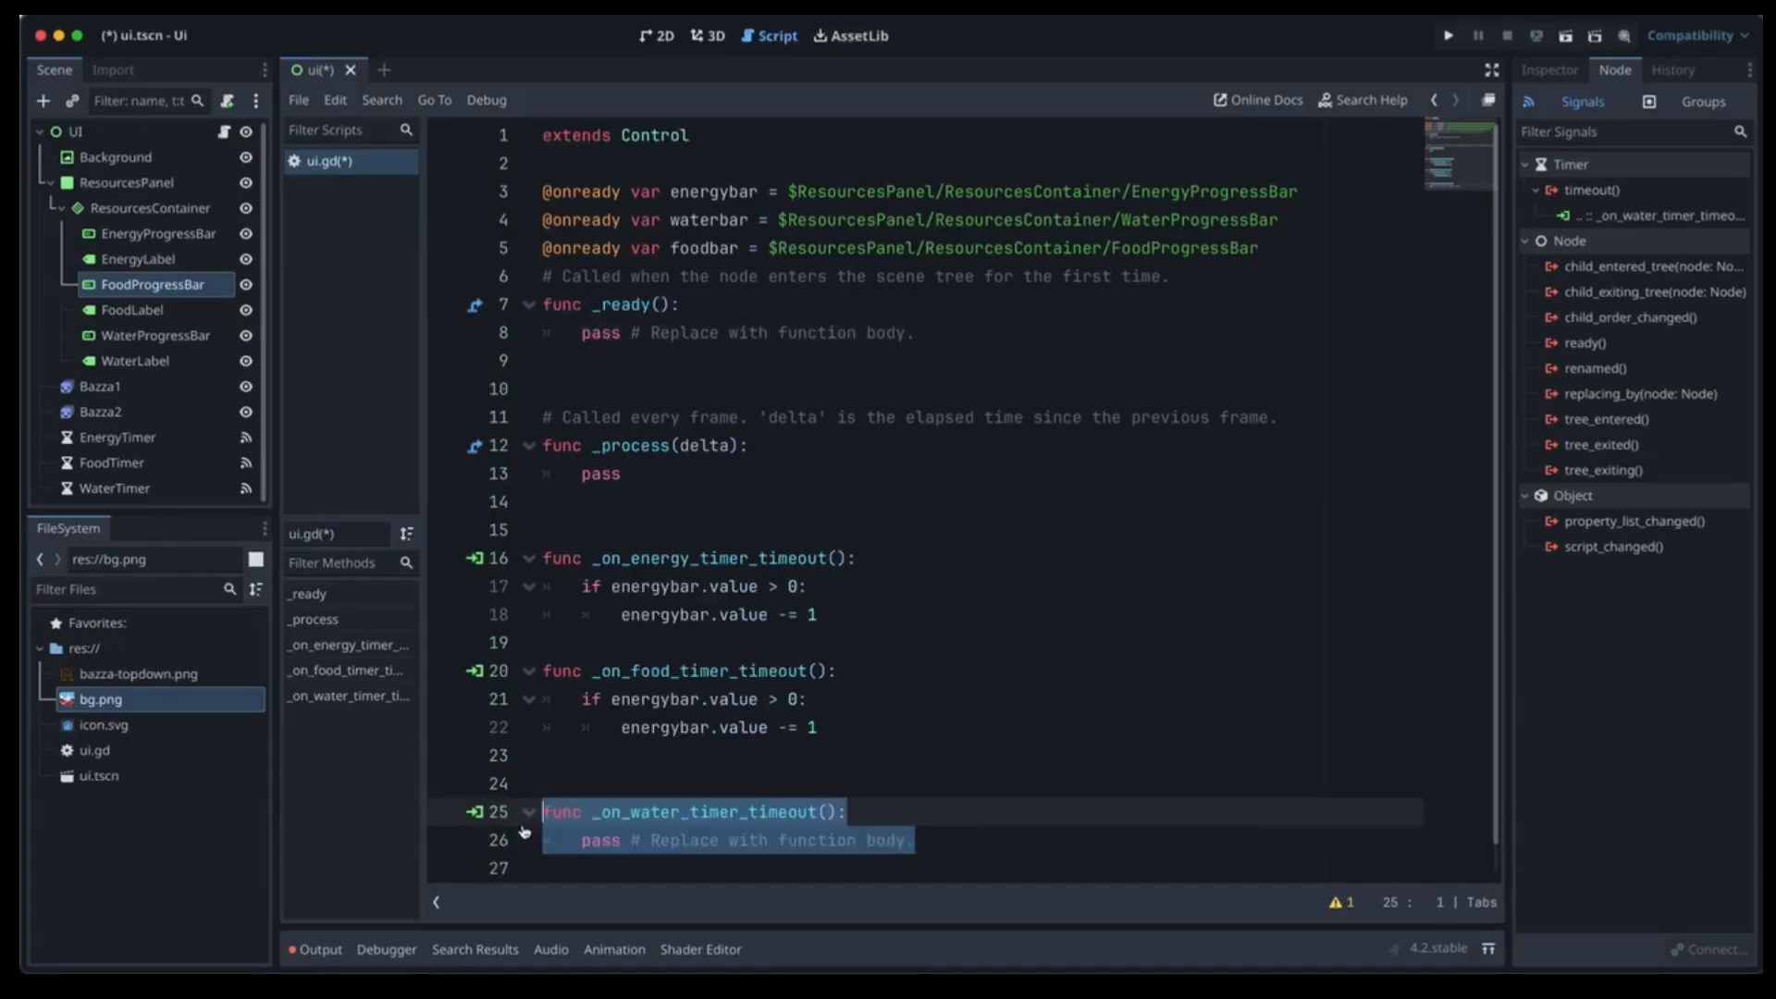
left_click(809, 839)
left_click_drag(924, 840, 538, 837)
key("ctrl+v")
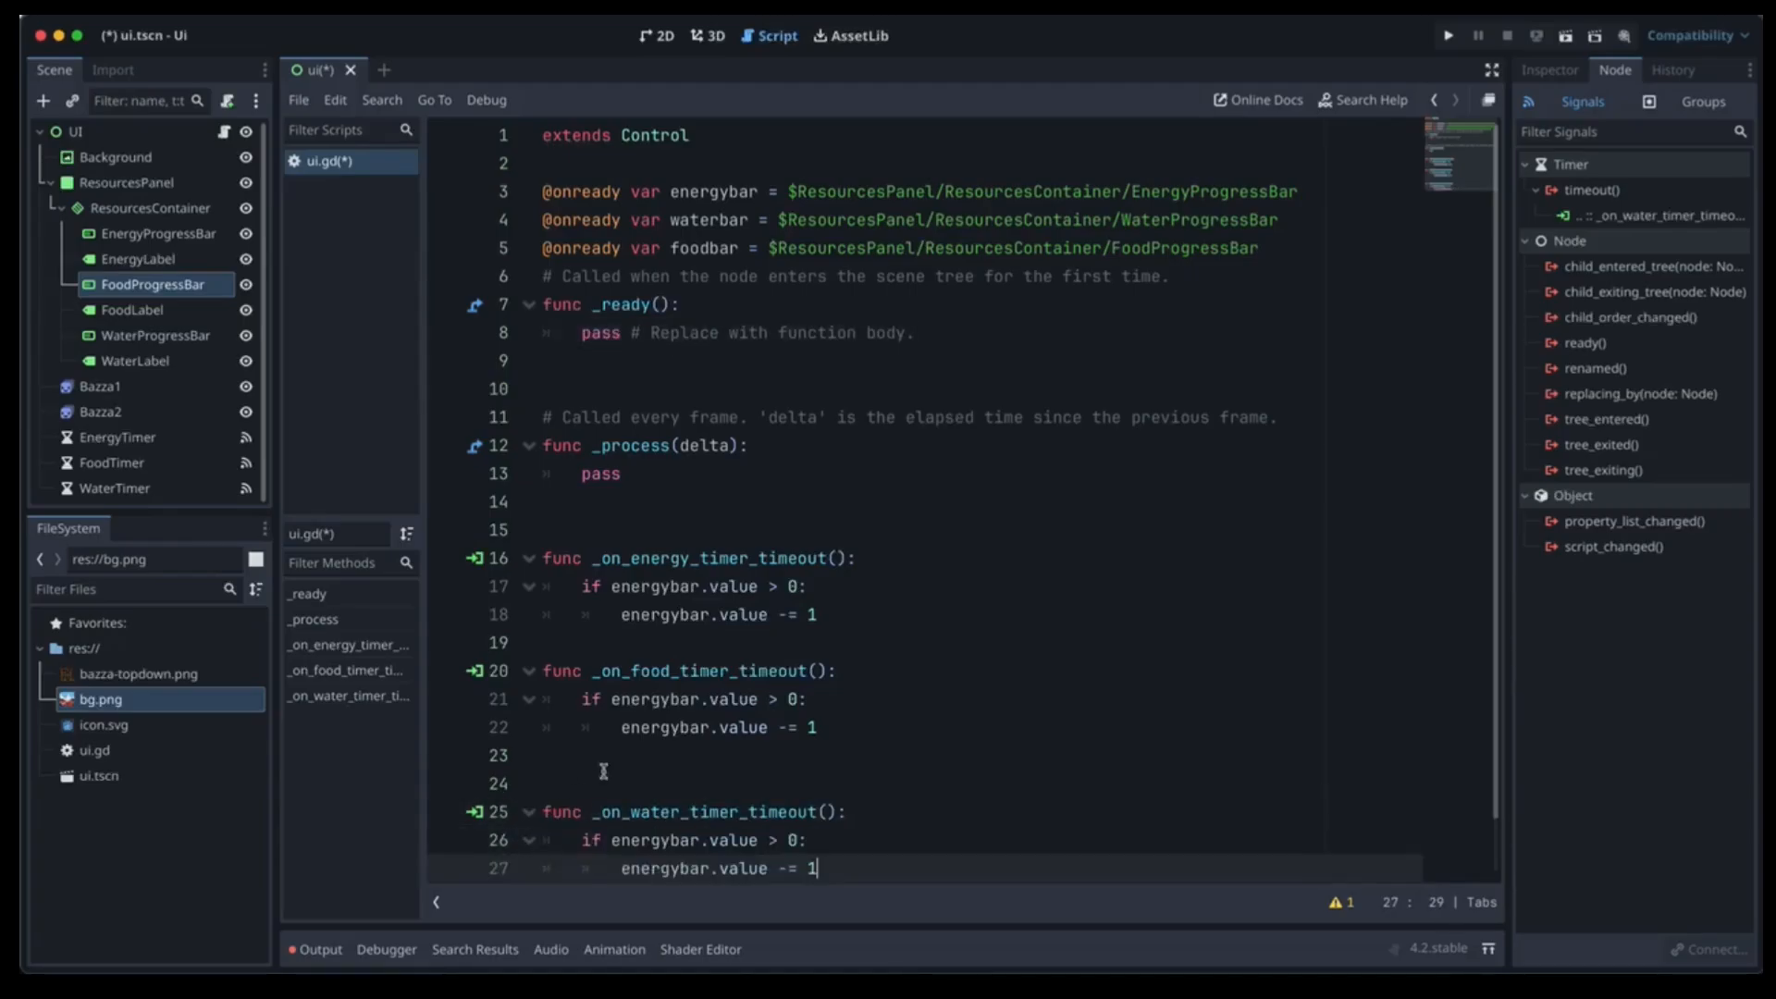
Change energybar to foodbar in the food handler's condition and decrement lines.
left_click(671, 699)
key("BackSpace")
key("BackSpace")
key("BackSpace")
key("BackSpace")
key("BackSpace")
key("BackSpace")
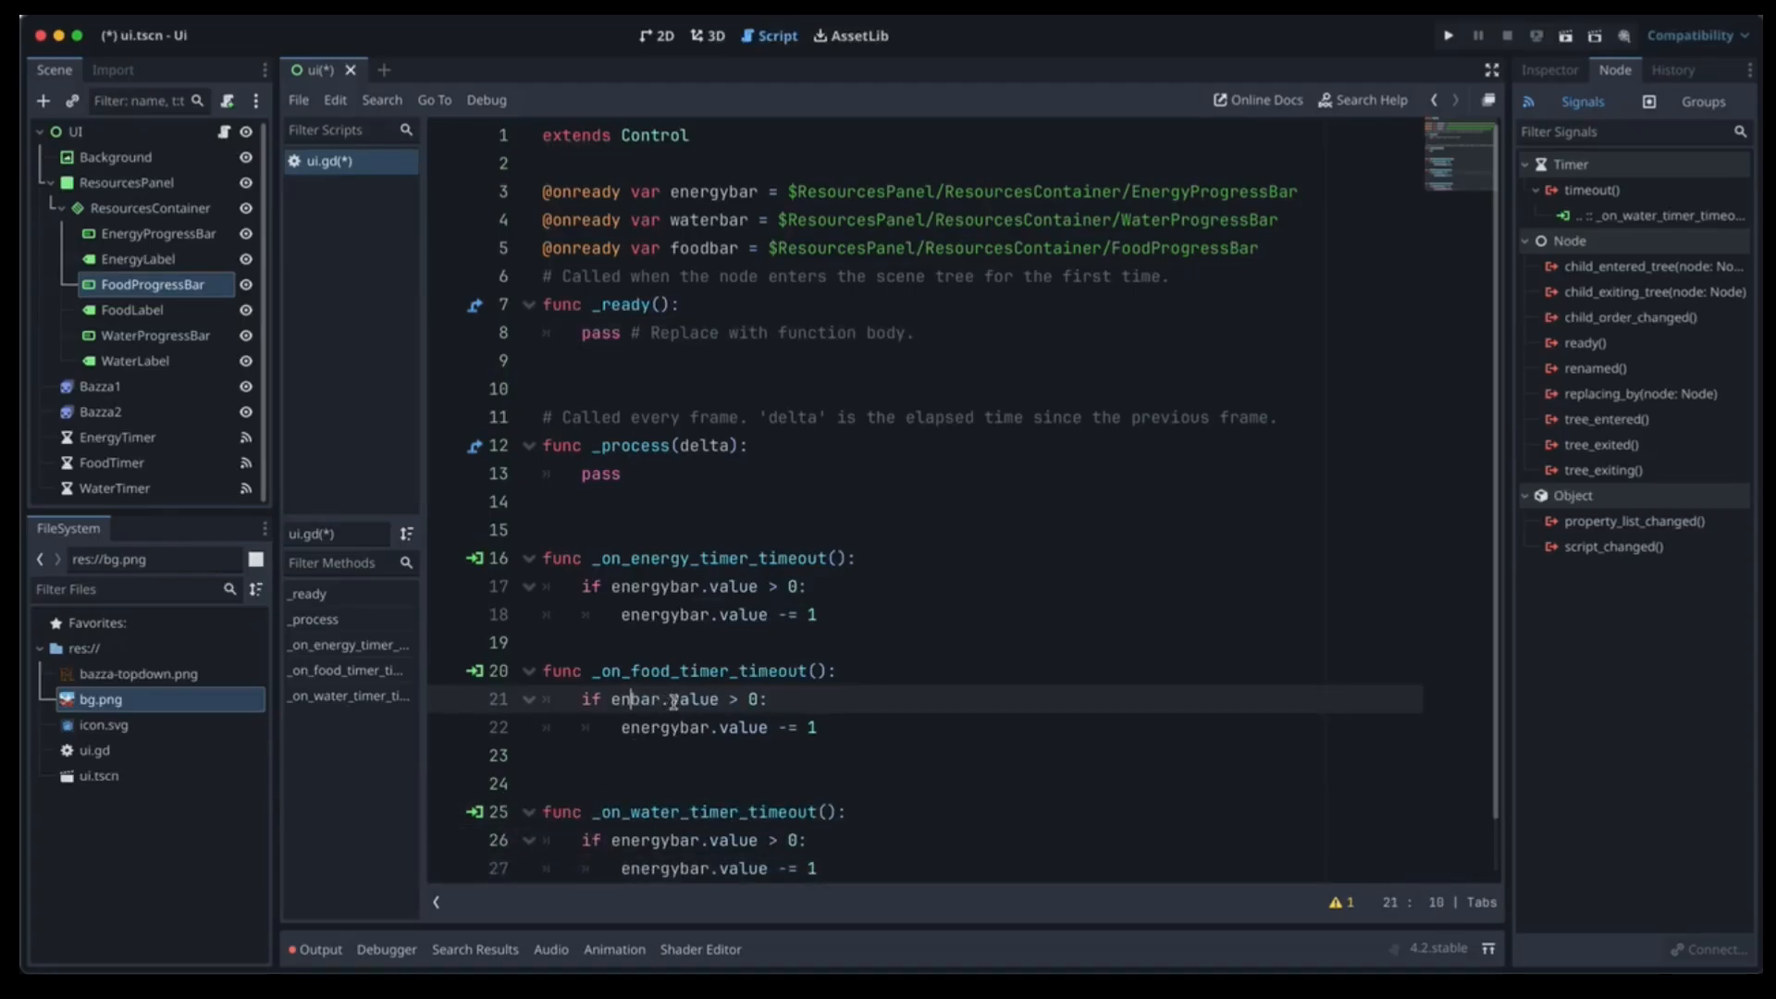
type("food")
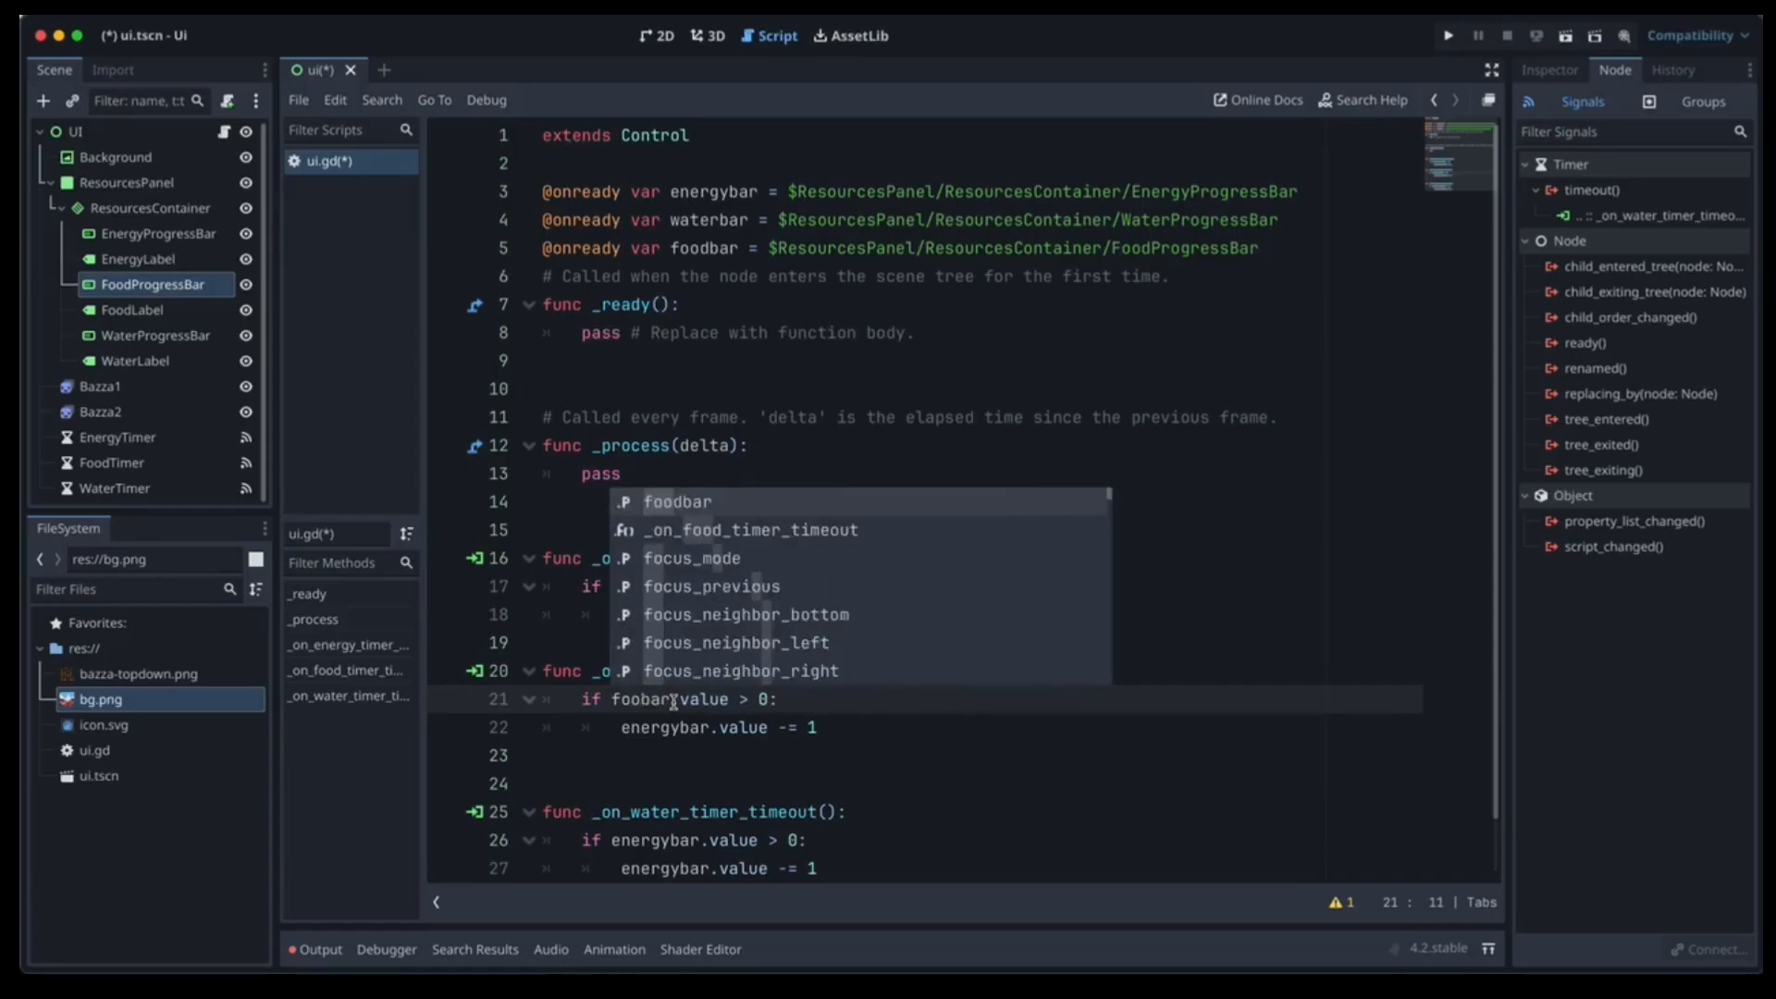
left_click(677, 728)
key("BackSpace")
key("BackSpace")
key("BackSpace")
key("BackSpace")
key("BackSpace")
key("BackSpace")
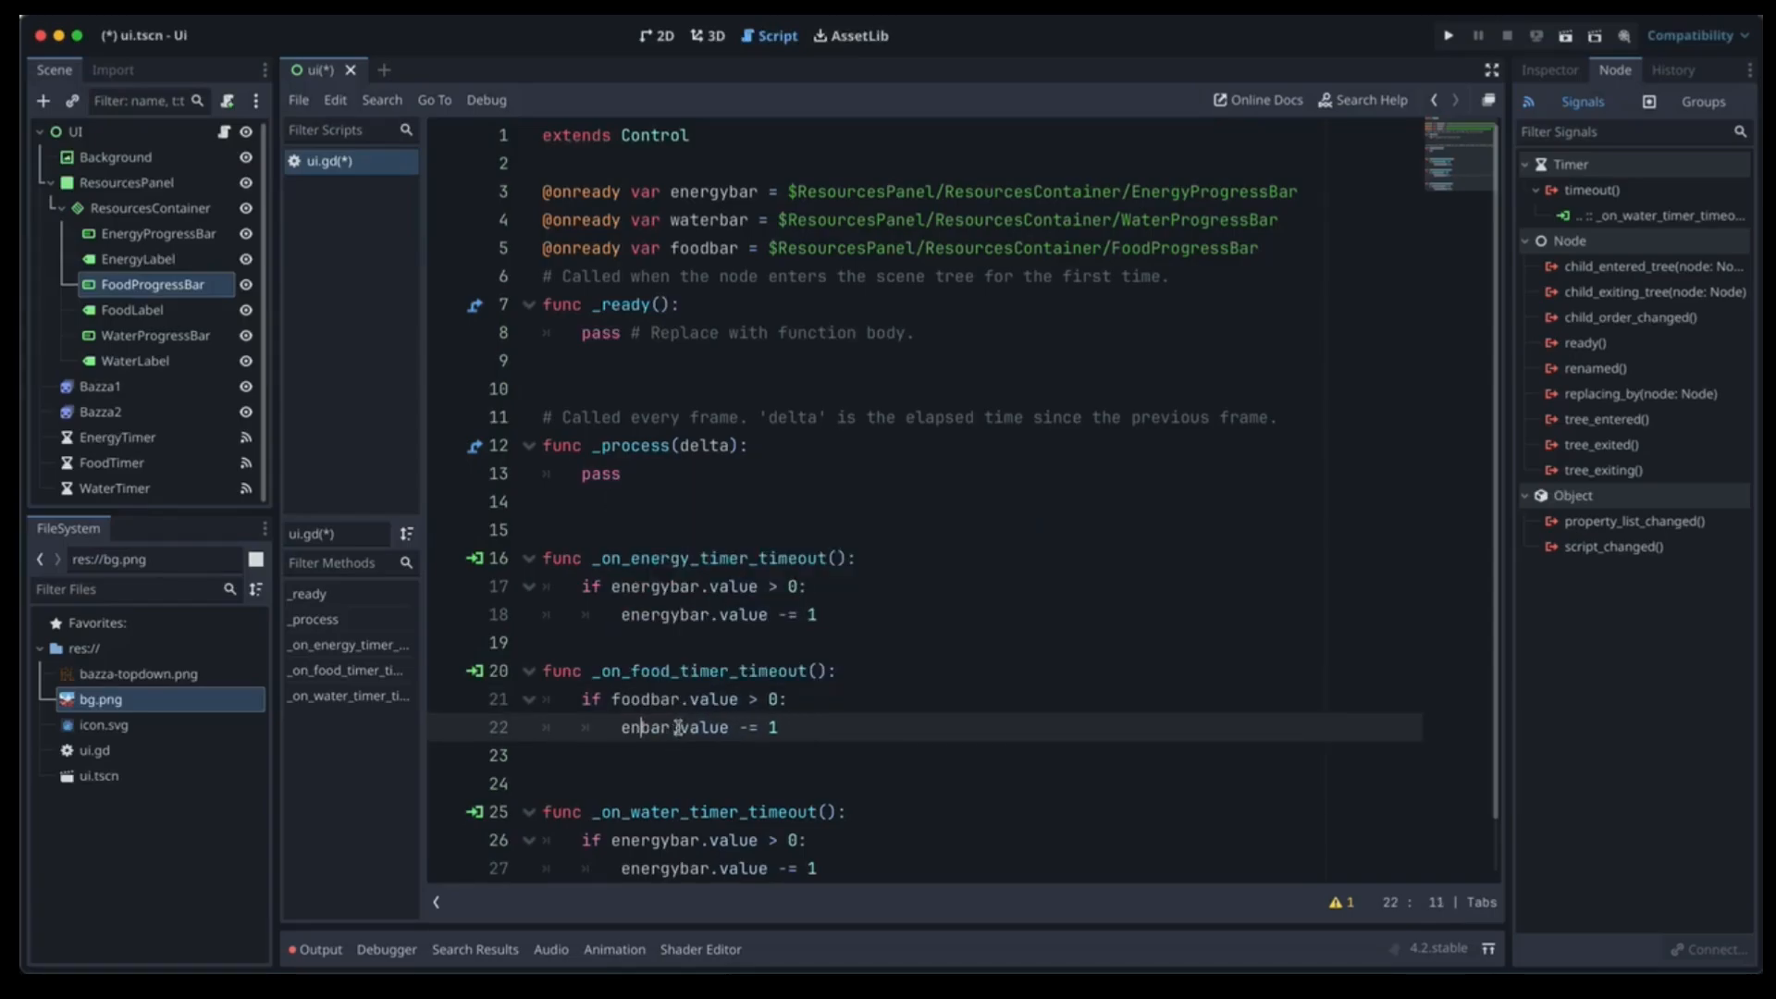
type("food")
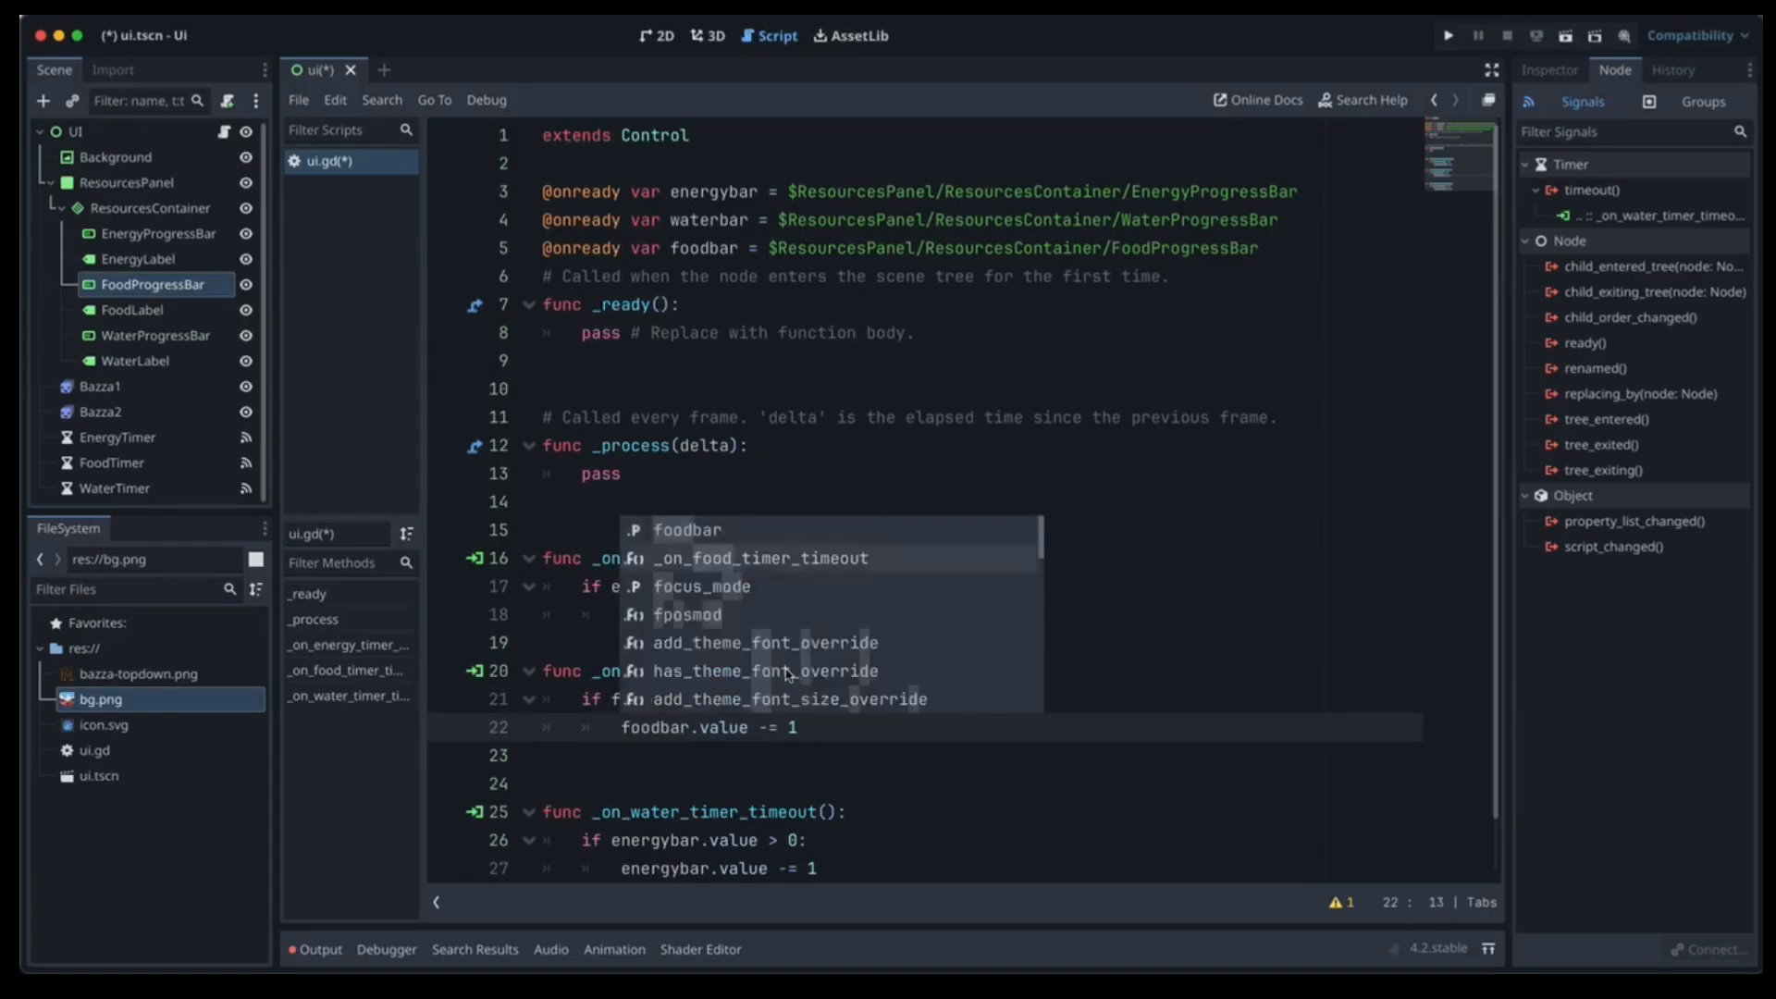
Change energybar to waterbar on both water handler lines and save ui.gd.
scroll(677, 763, "down", 1)
scroll(677, 763, "down", 1)
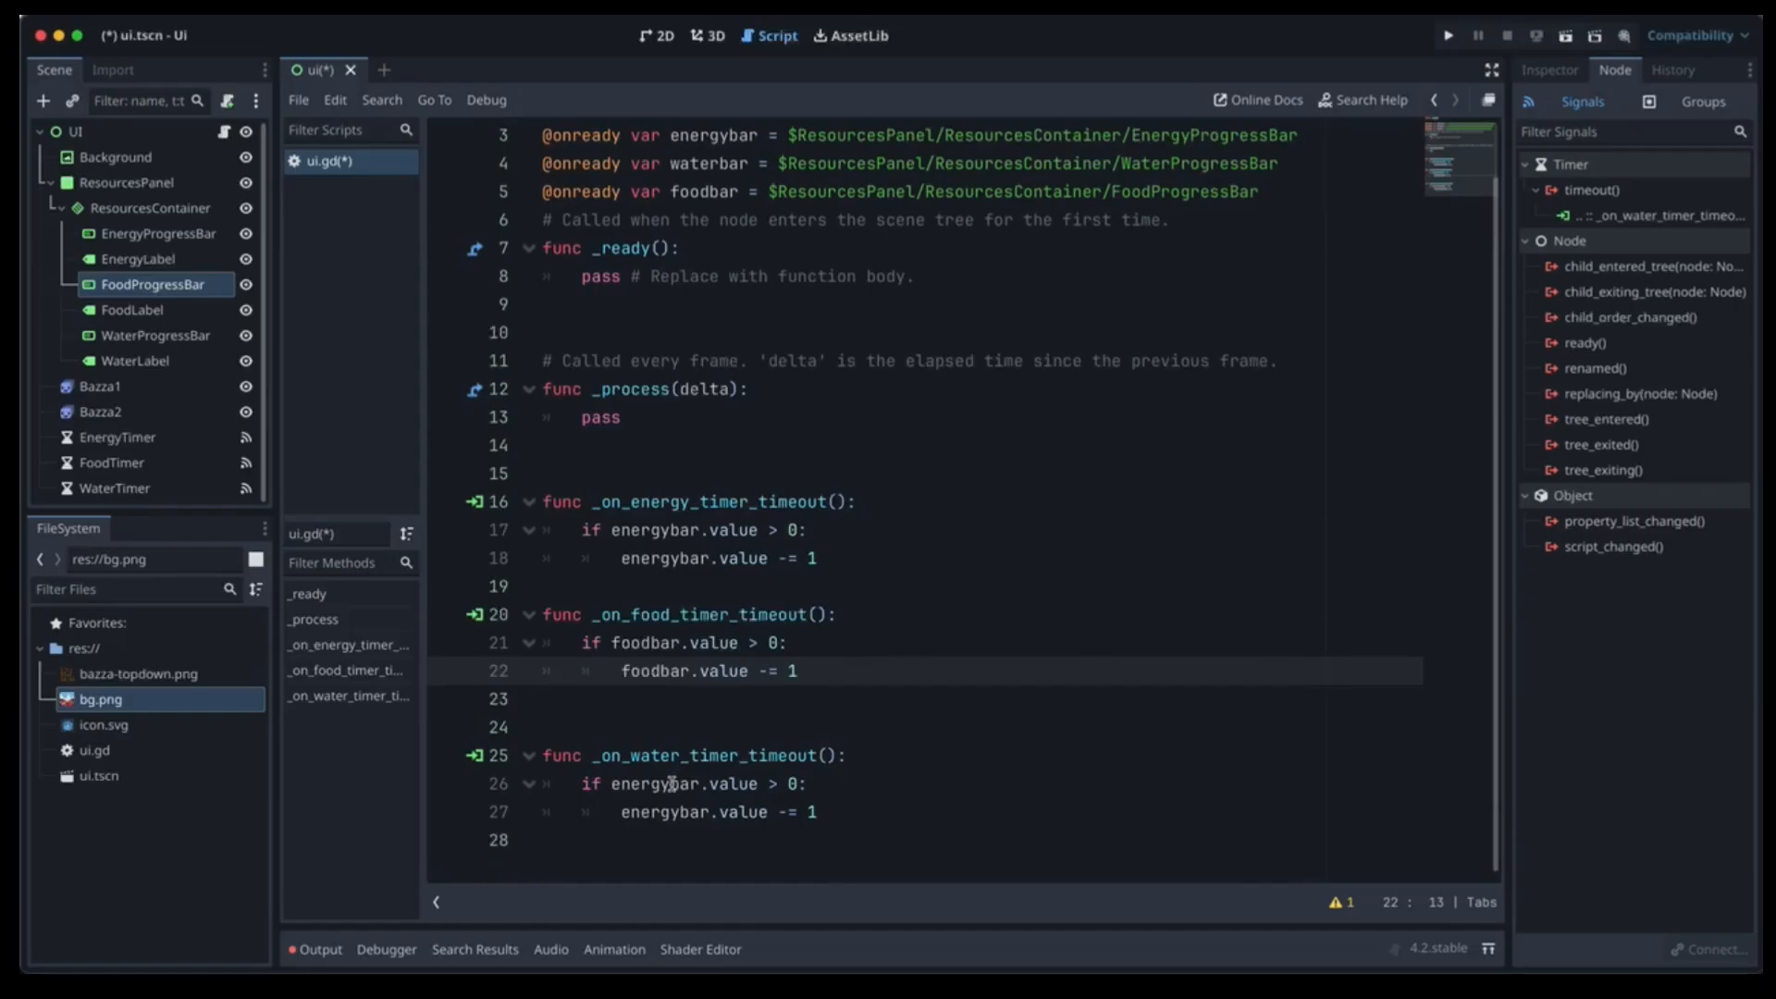
left_click(668, 784)
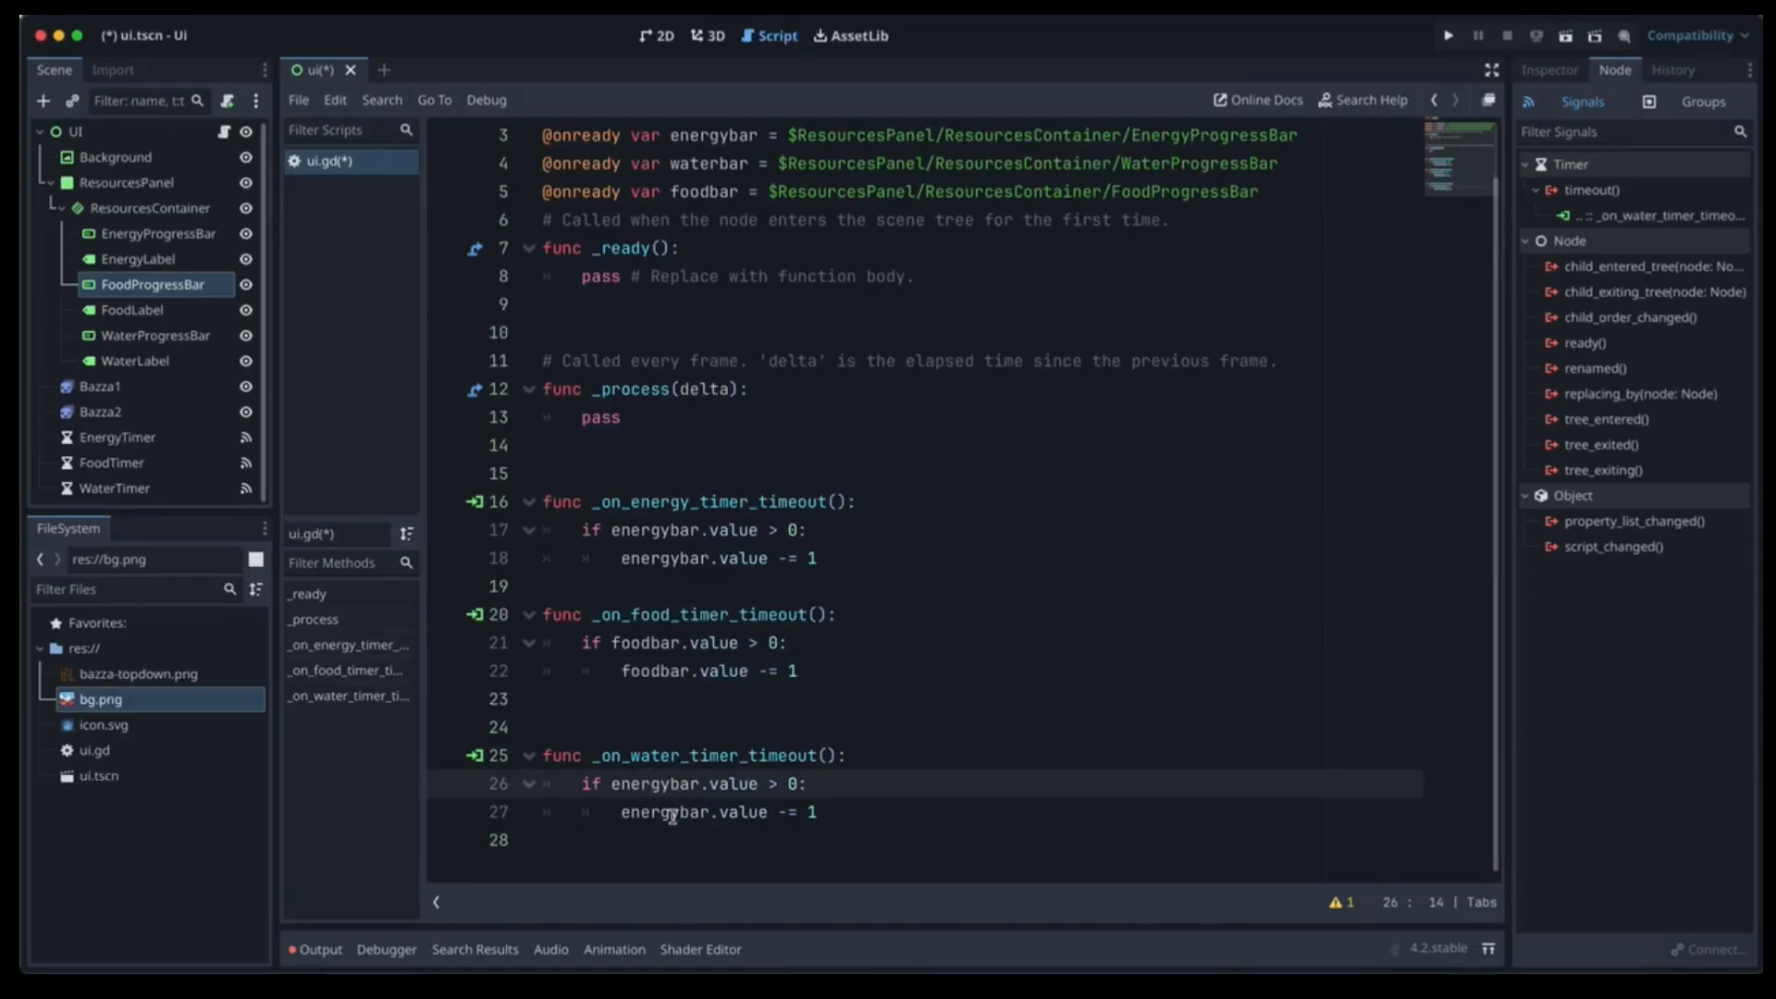
left_click(681, 812)
key("BackSpace")
key("BackSpace")
key("BackSpace")
key("BackSpace")
key("BackSpace")
key("BackSpace")
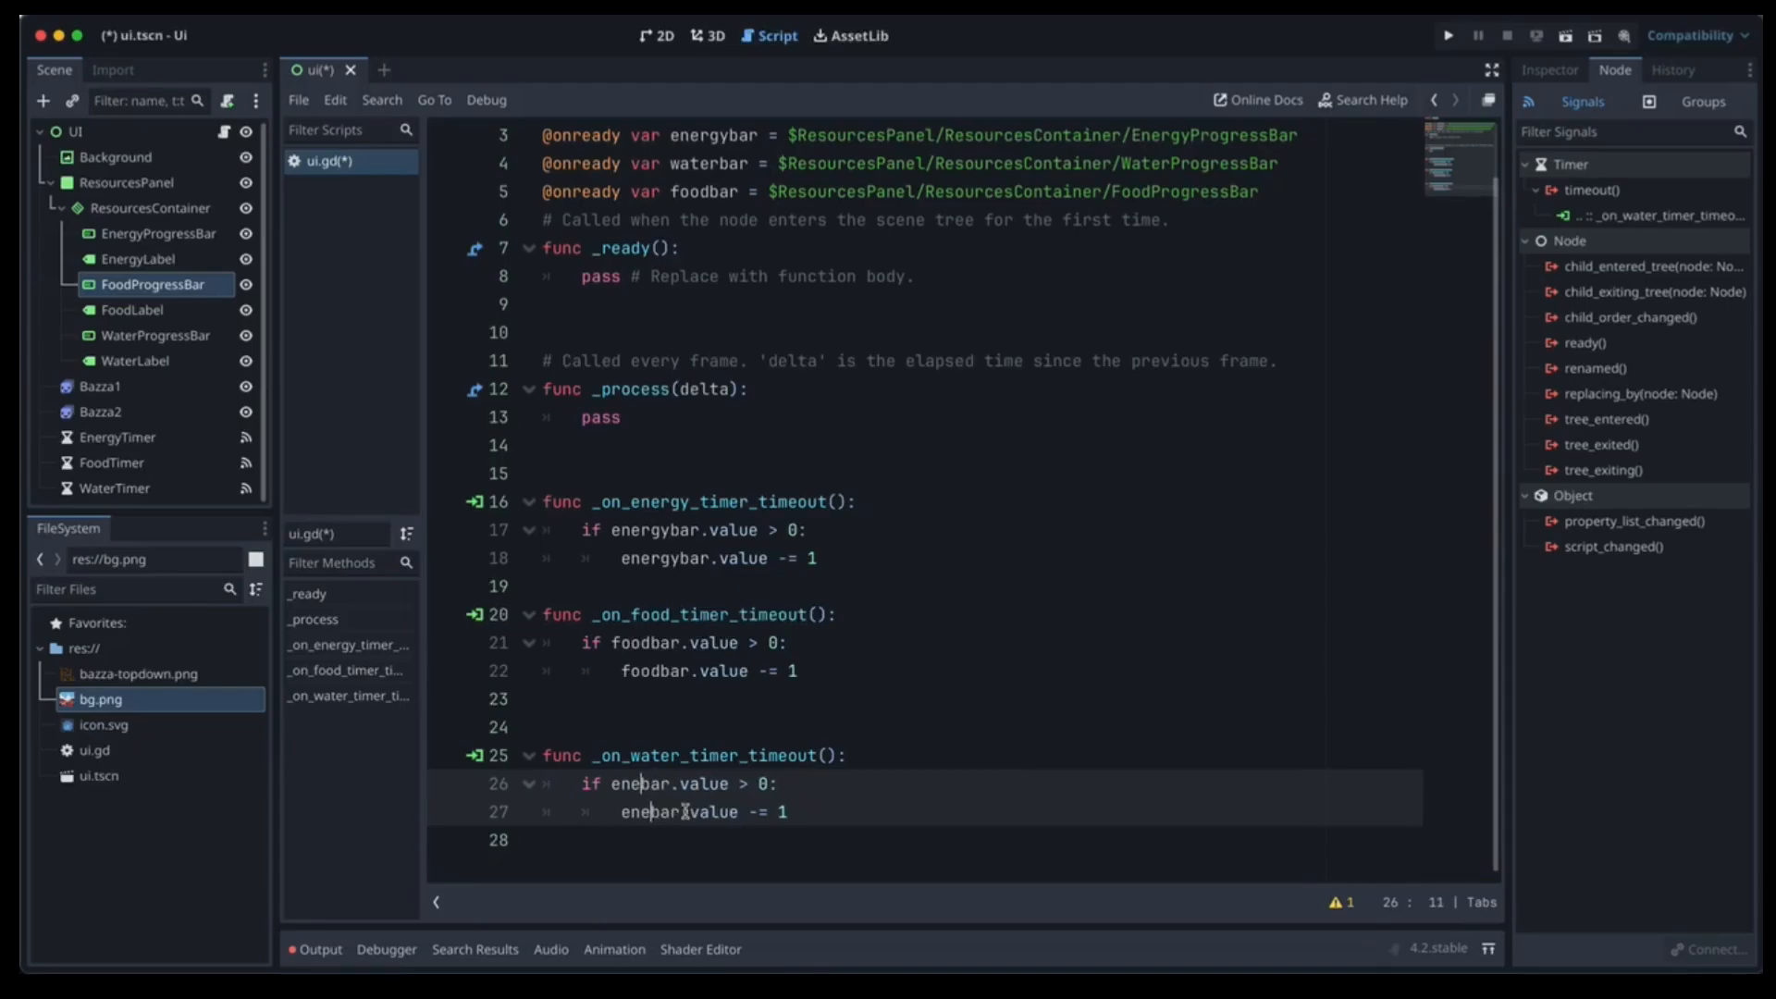
type("water")
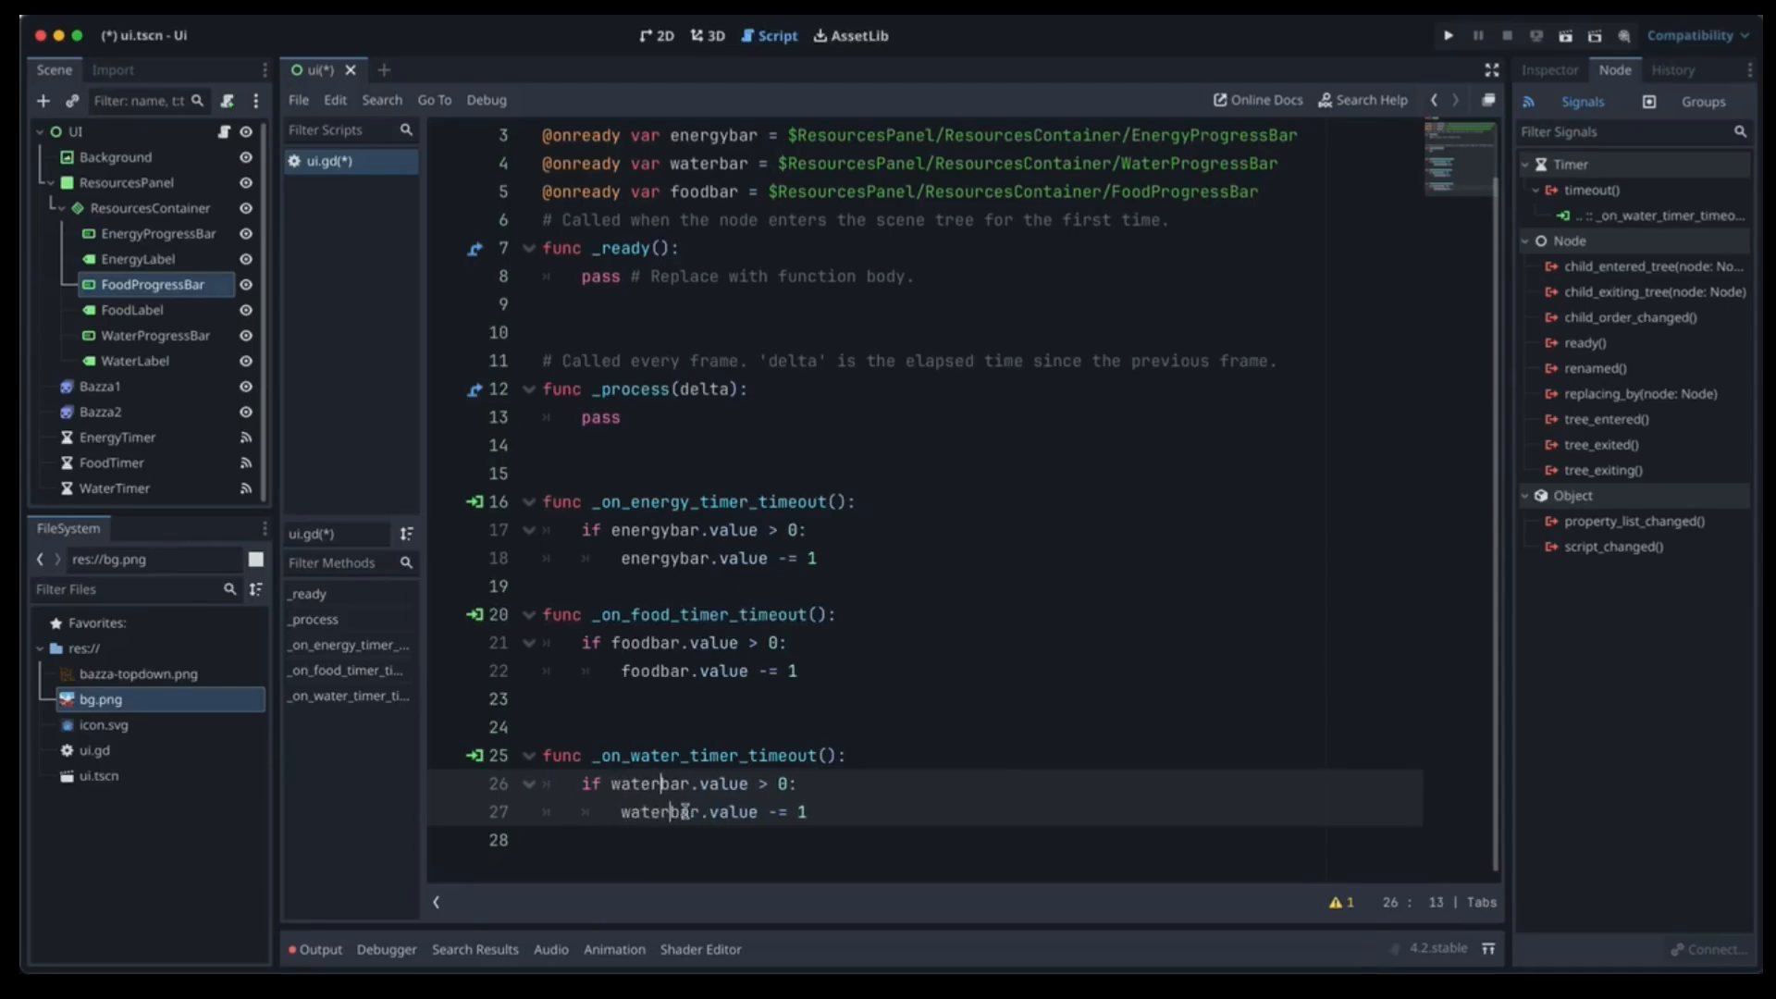
left_click(941, 839)
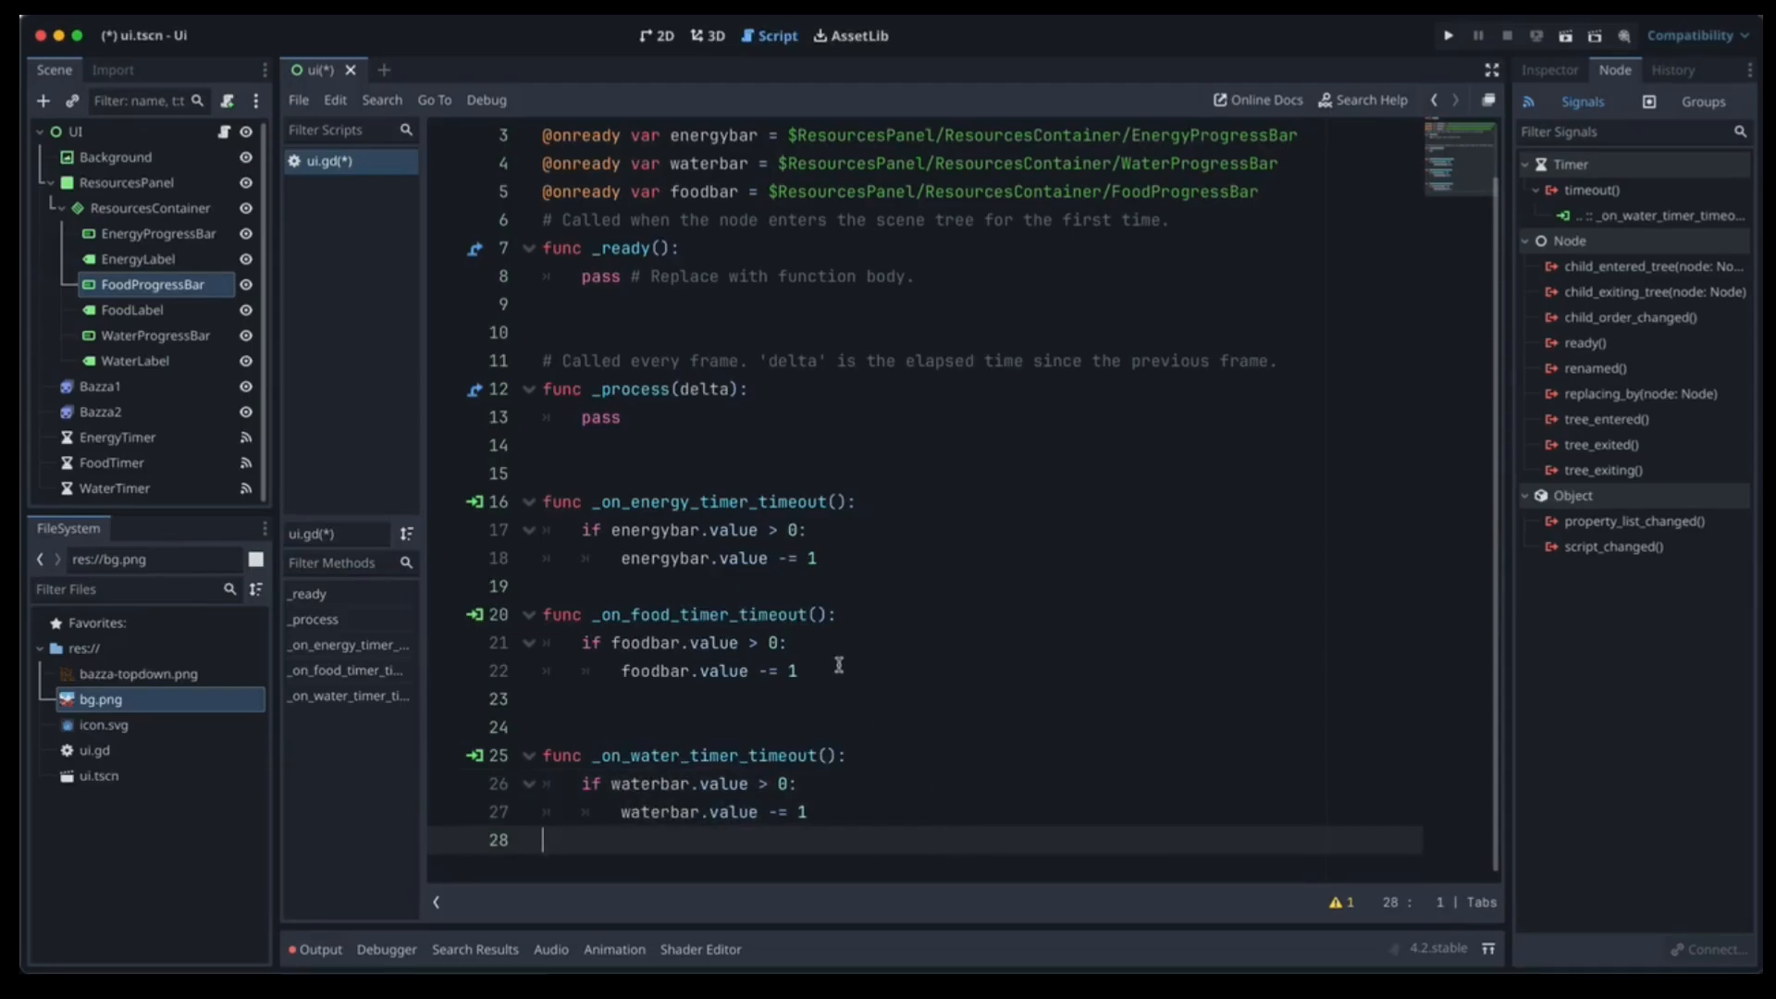
key("super+s")
Delete blank line 23 in ui.gd and review each timer's wait time in the Inspector.
left_click(581, 706)
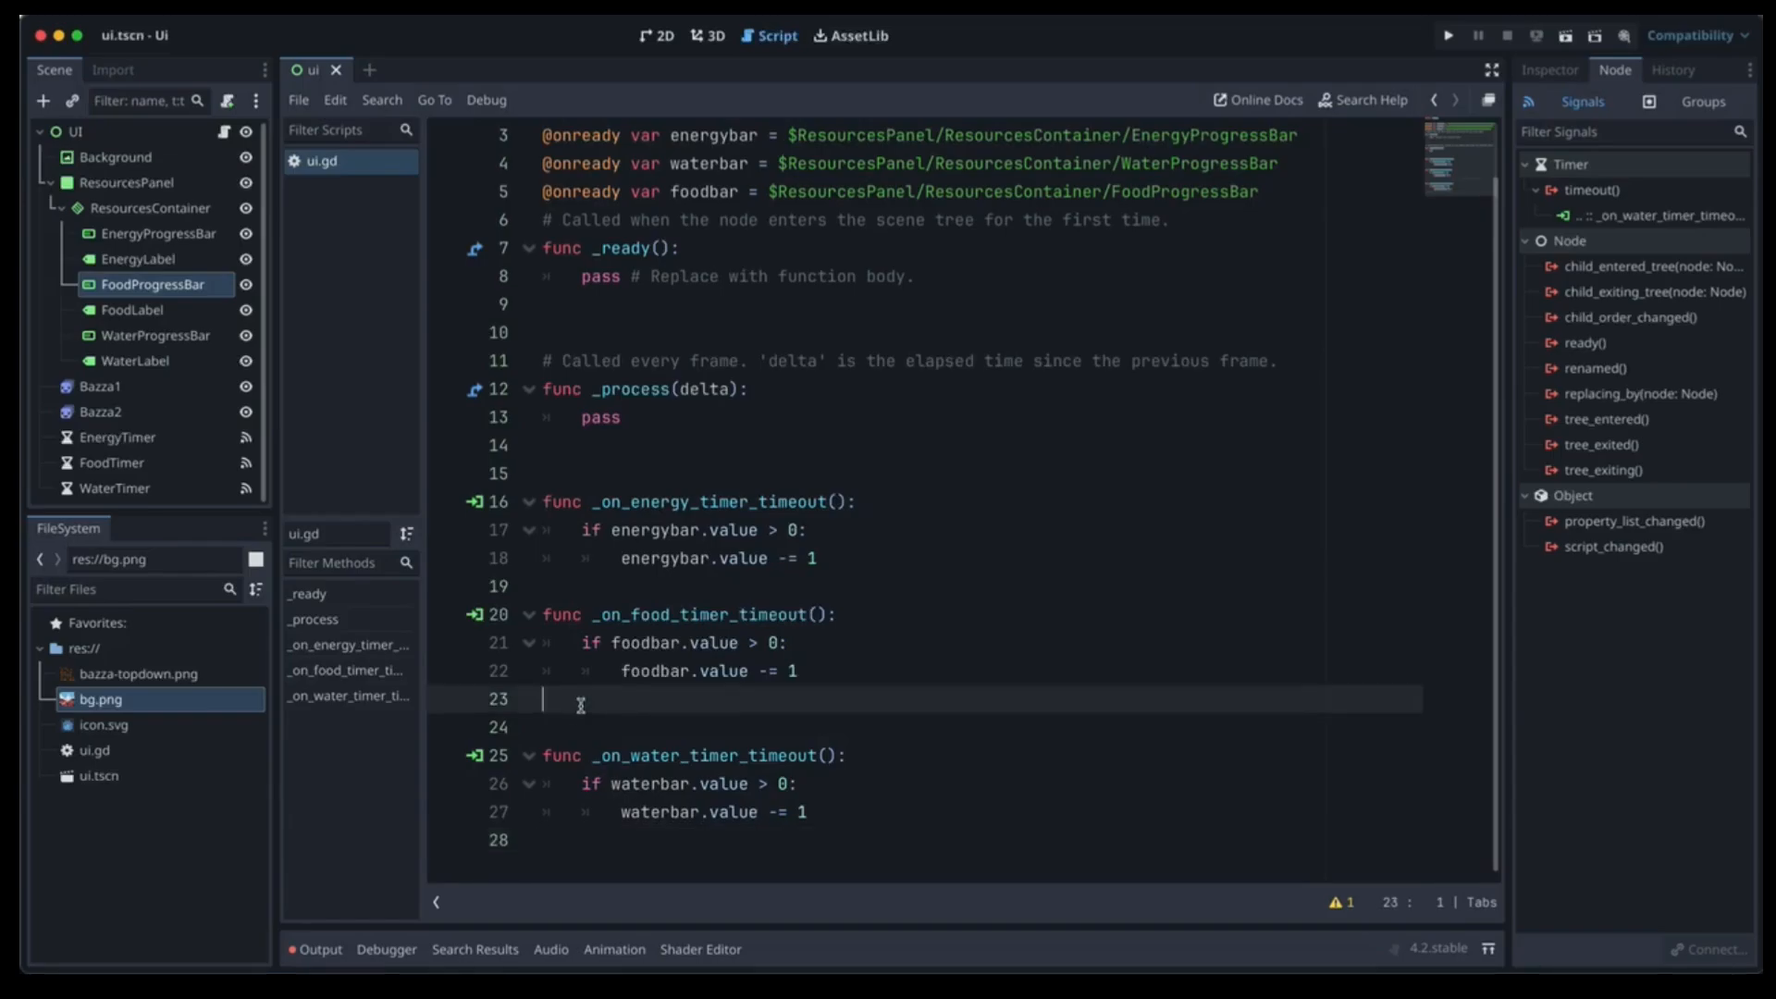
key("BackSpace")
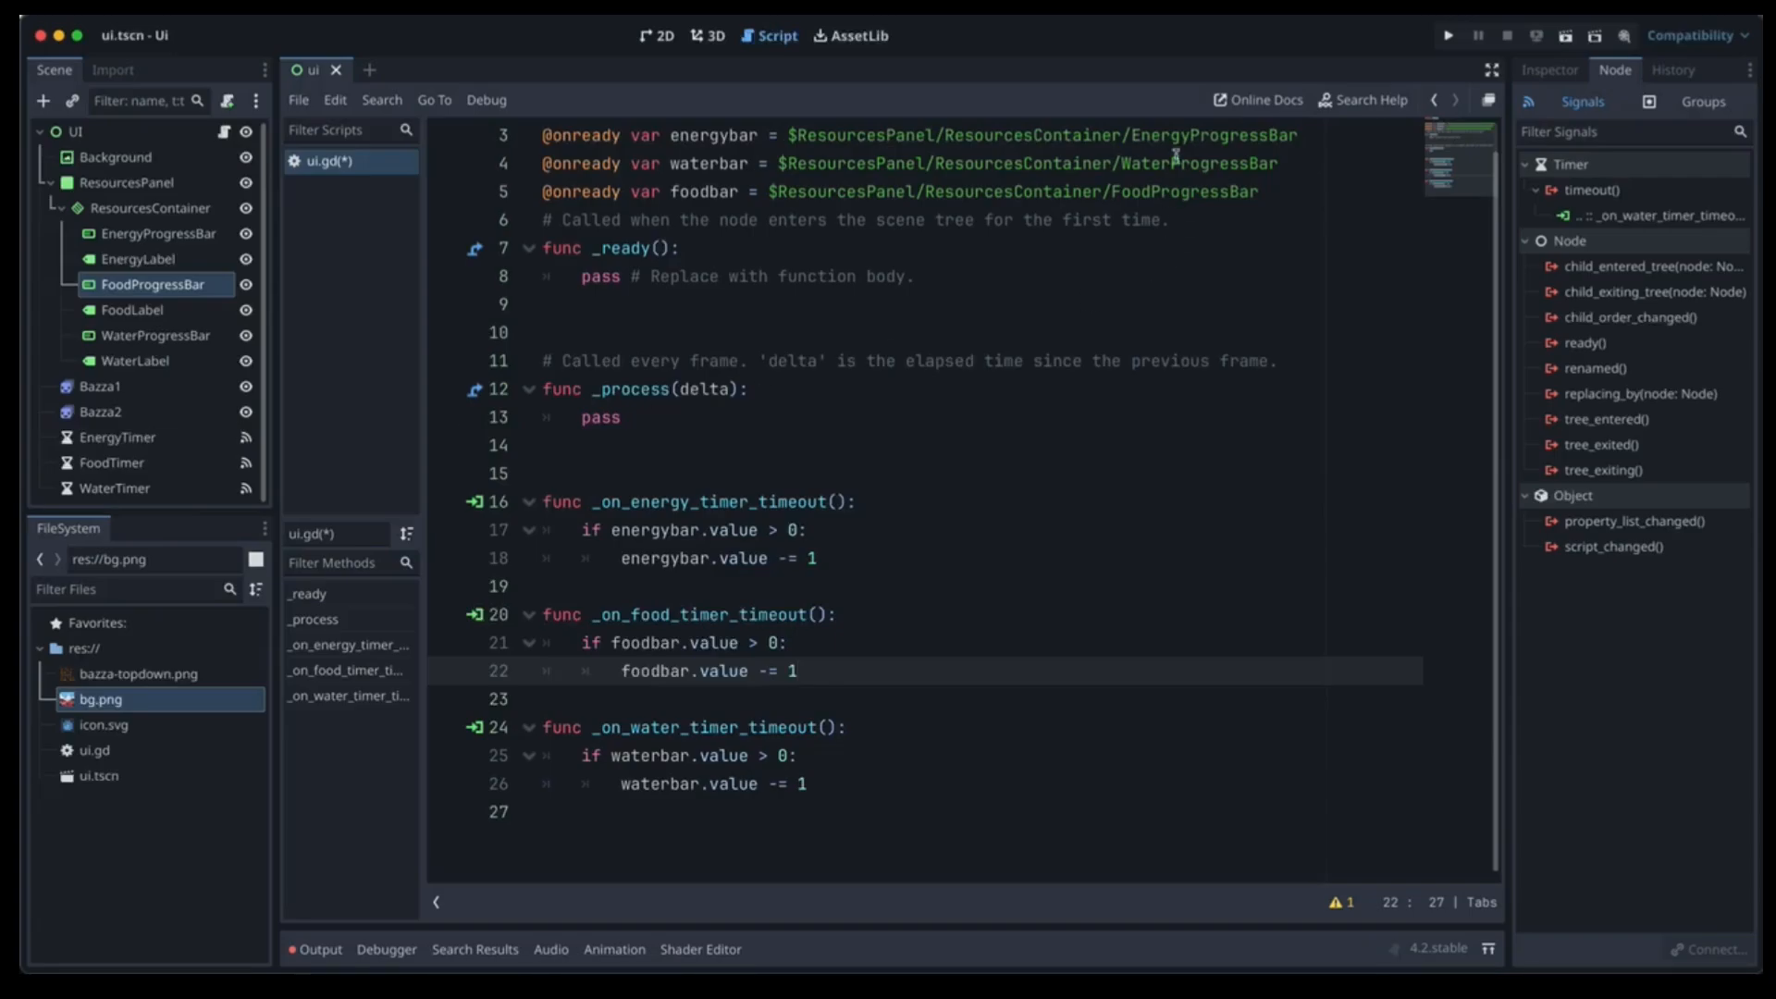
left_click(1550, 71)
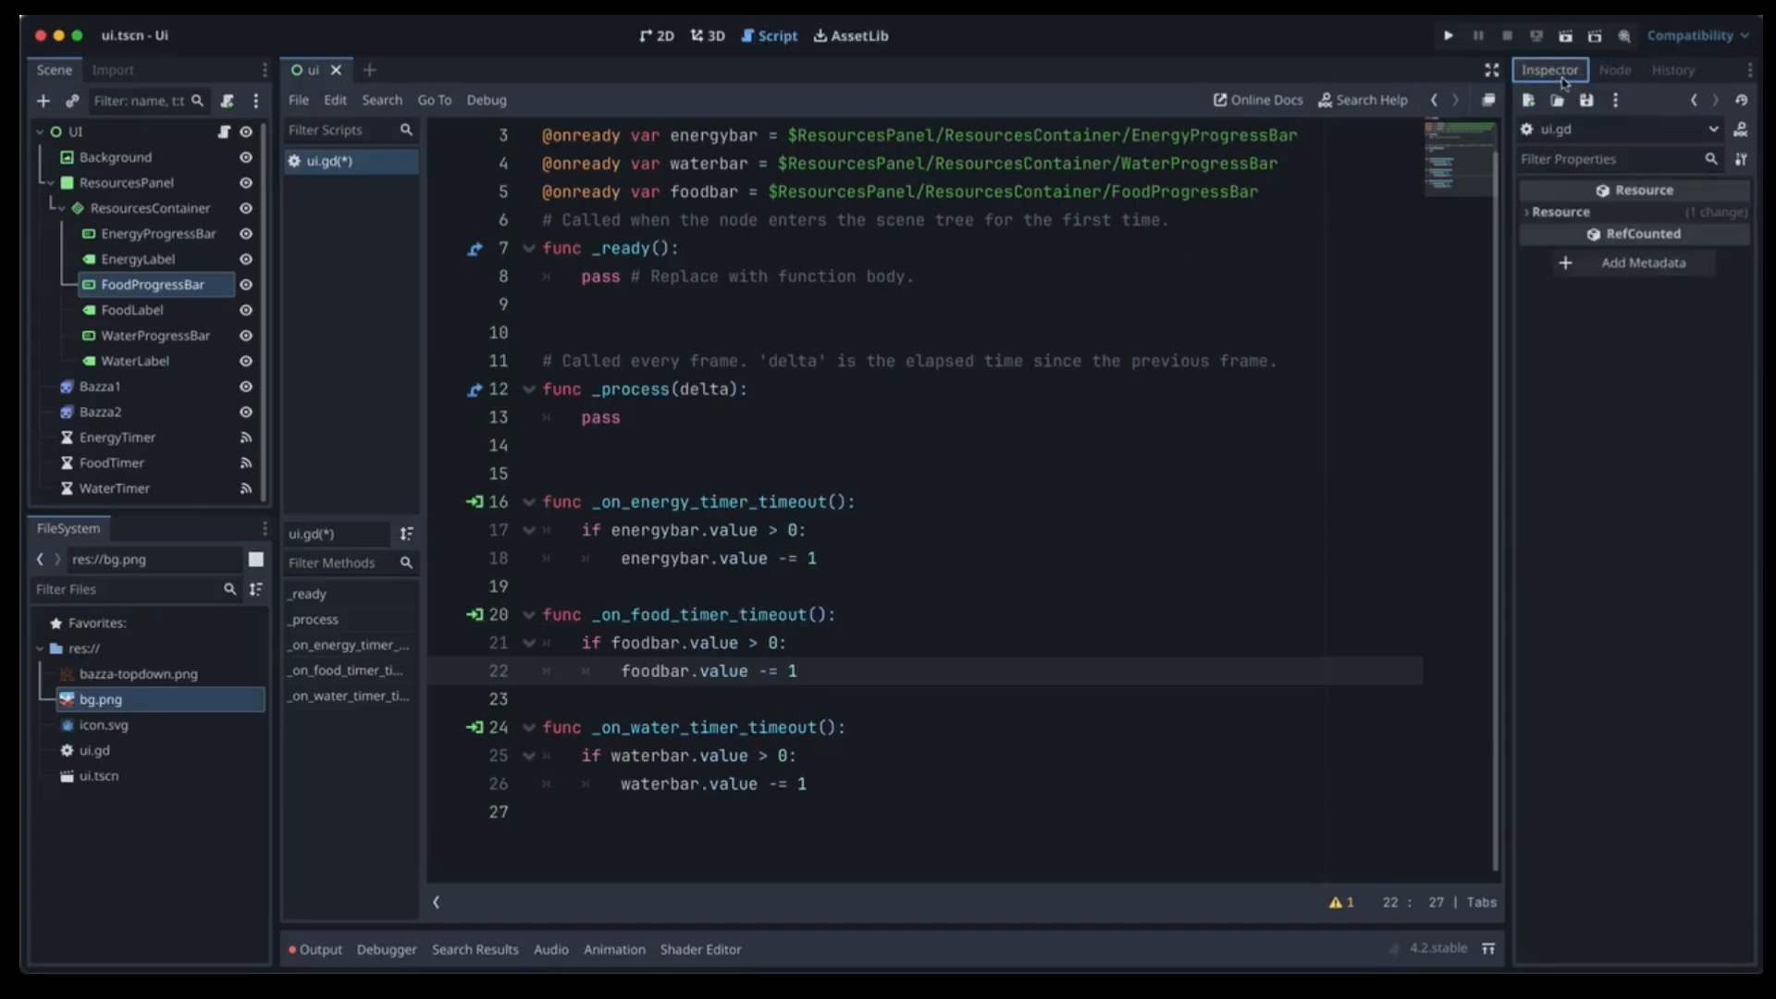
left_click(121, 437)
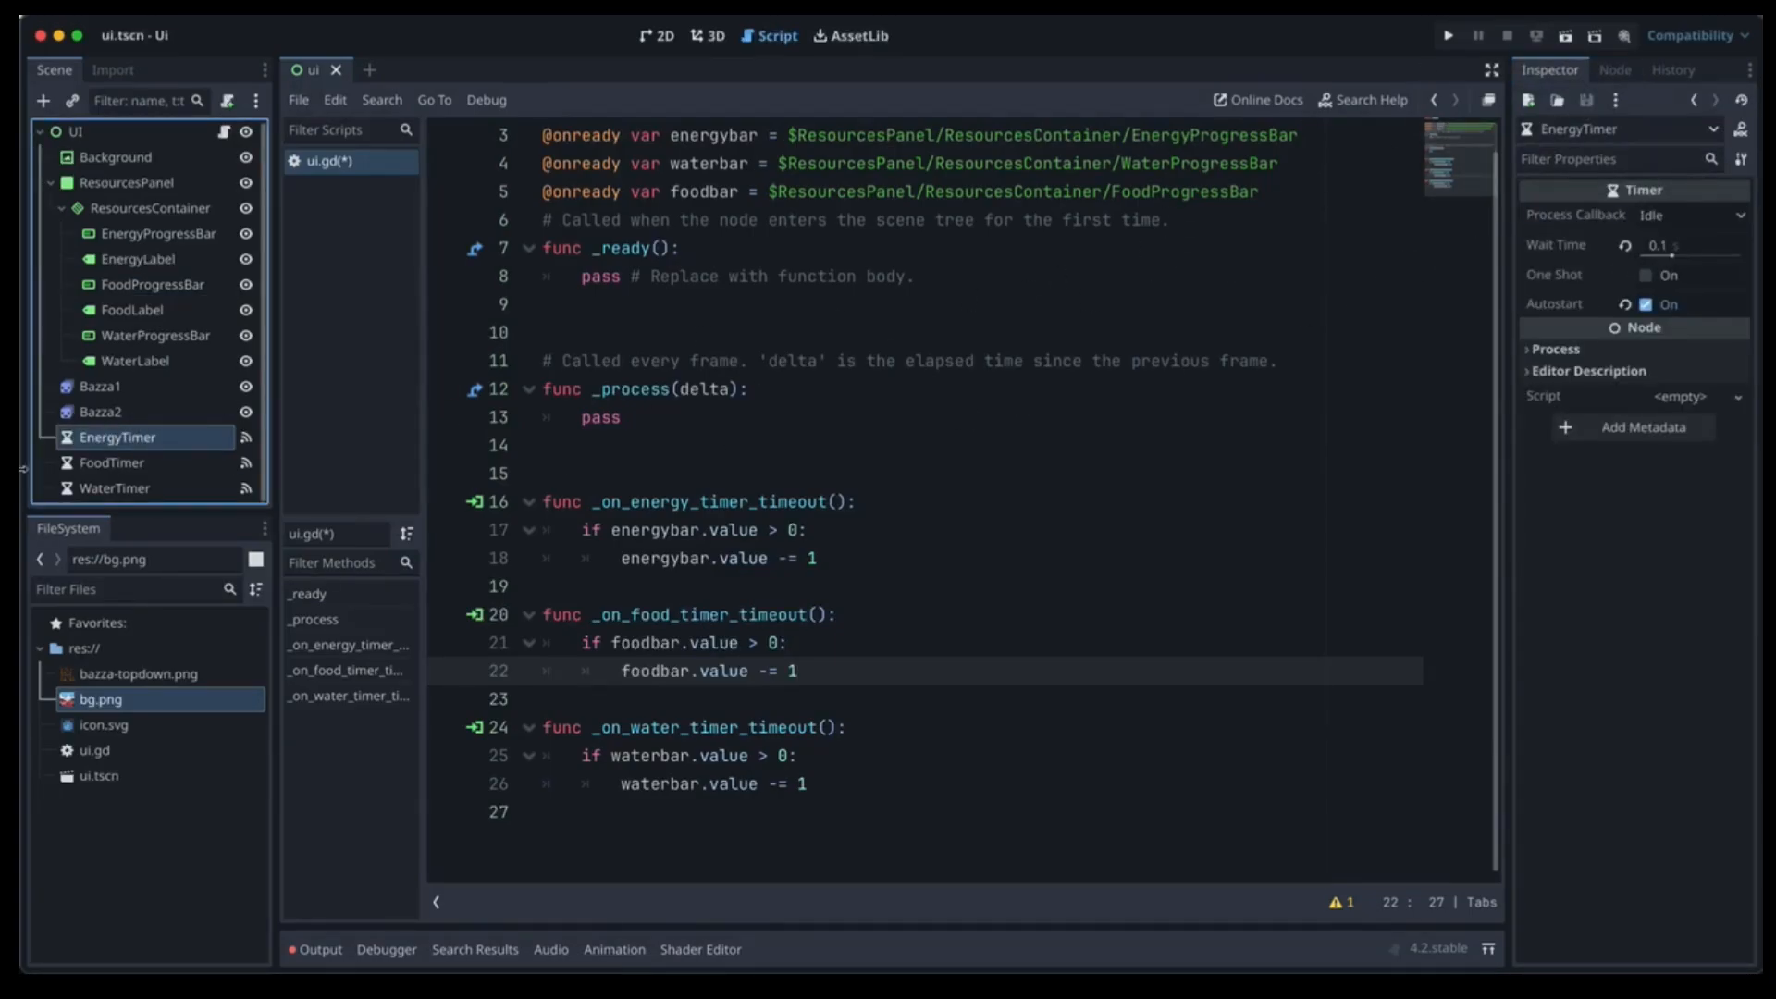
left_click(102, 463)
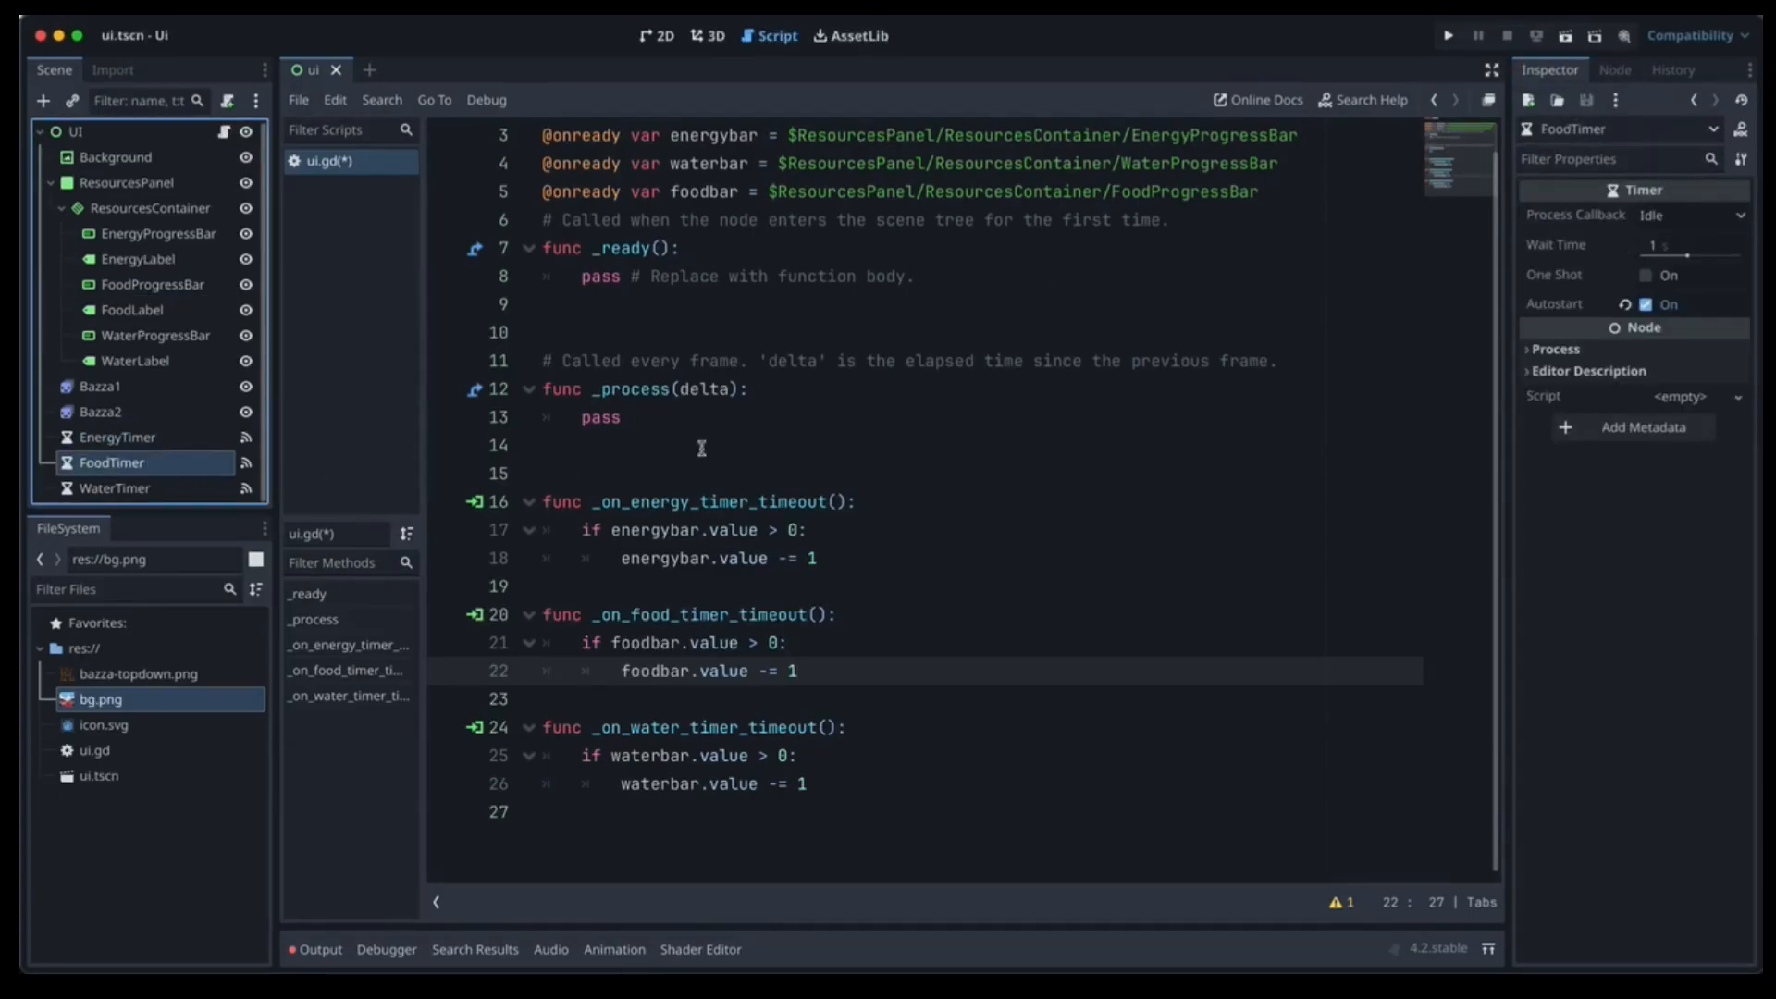
left_click(118, 488)
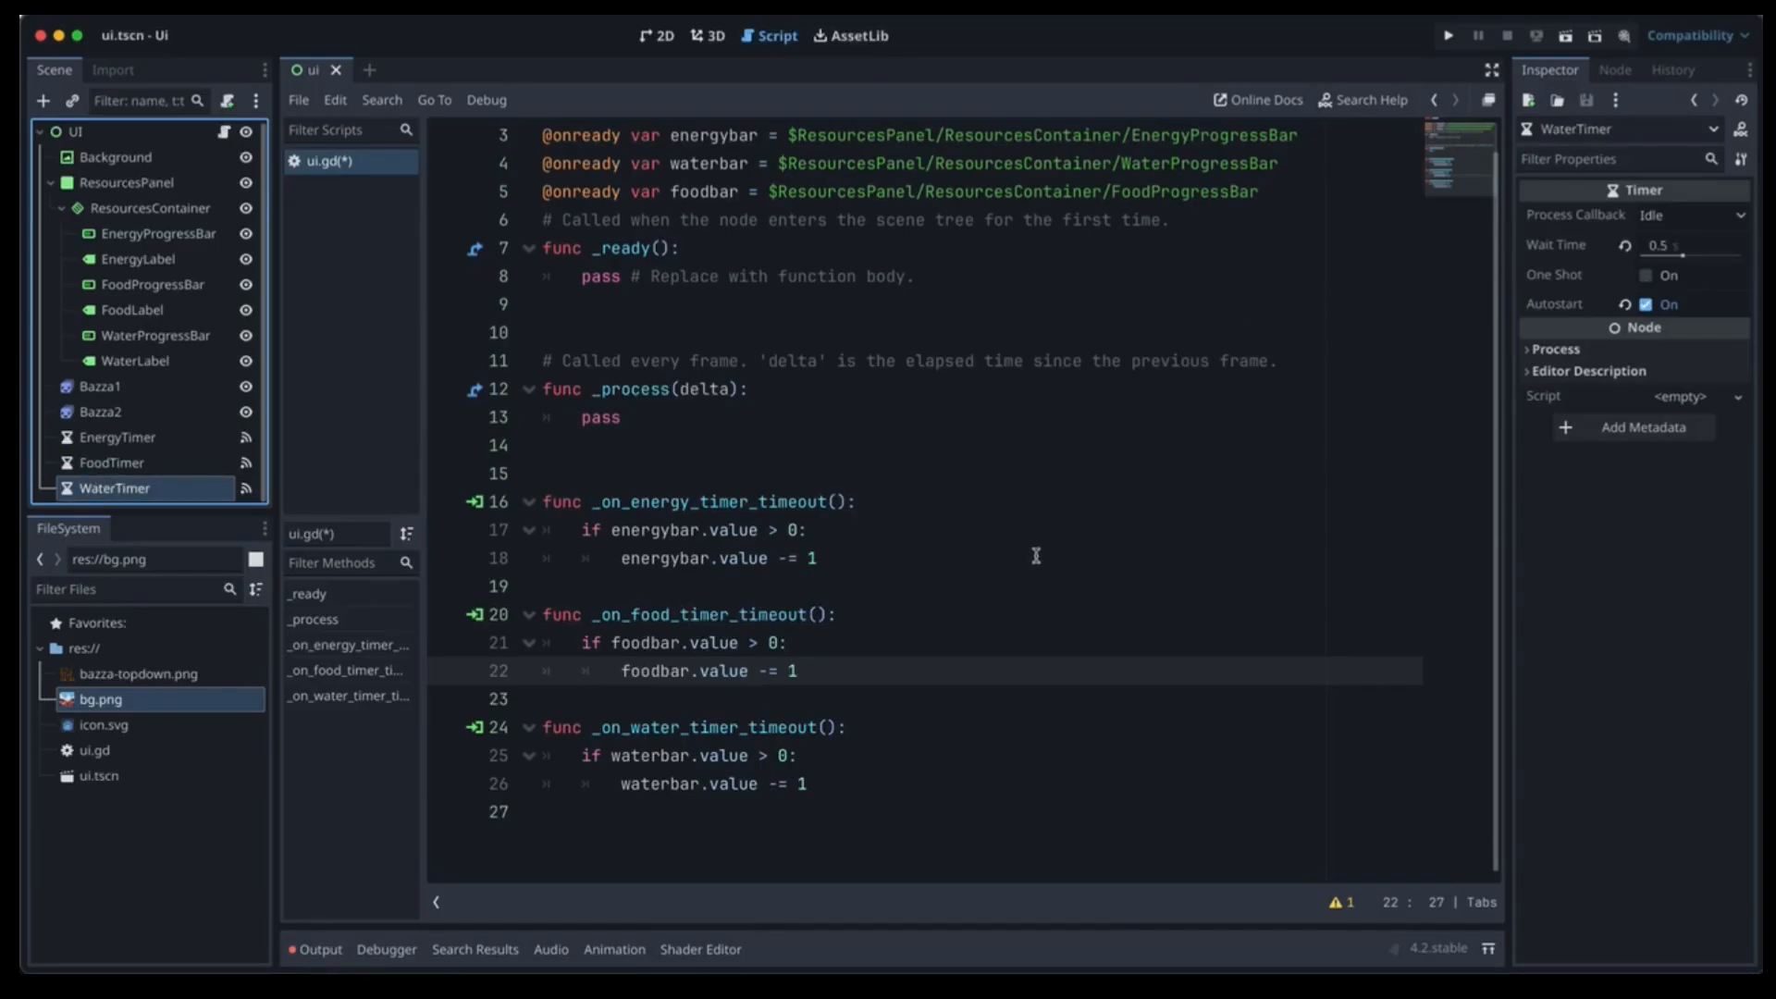
scroll(992, 421, "up", 1)
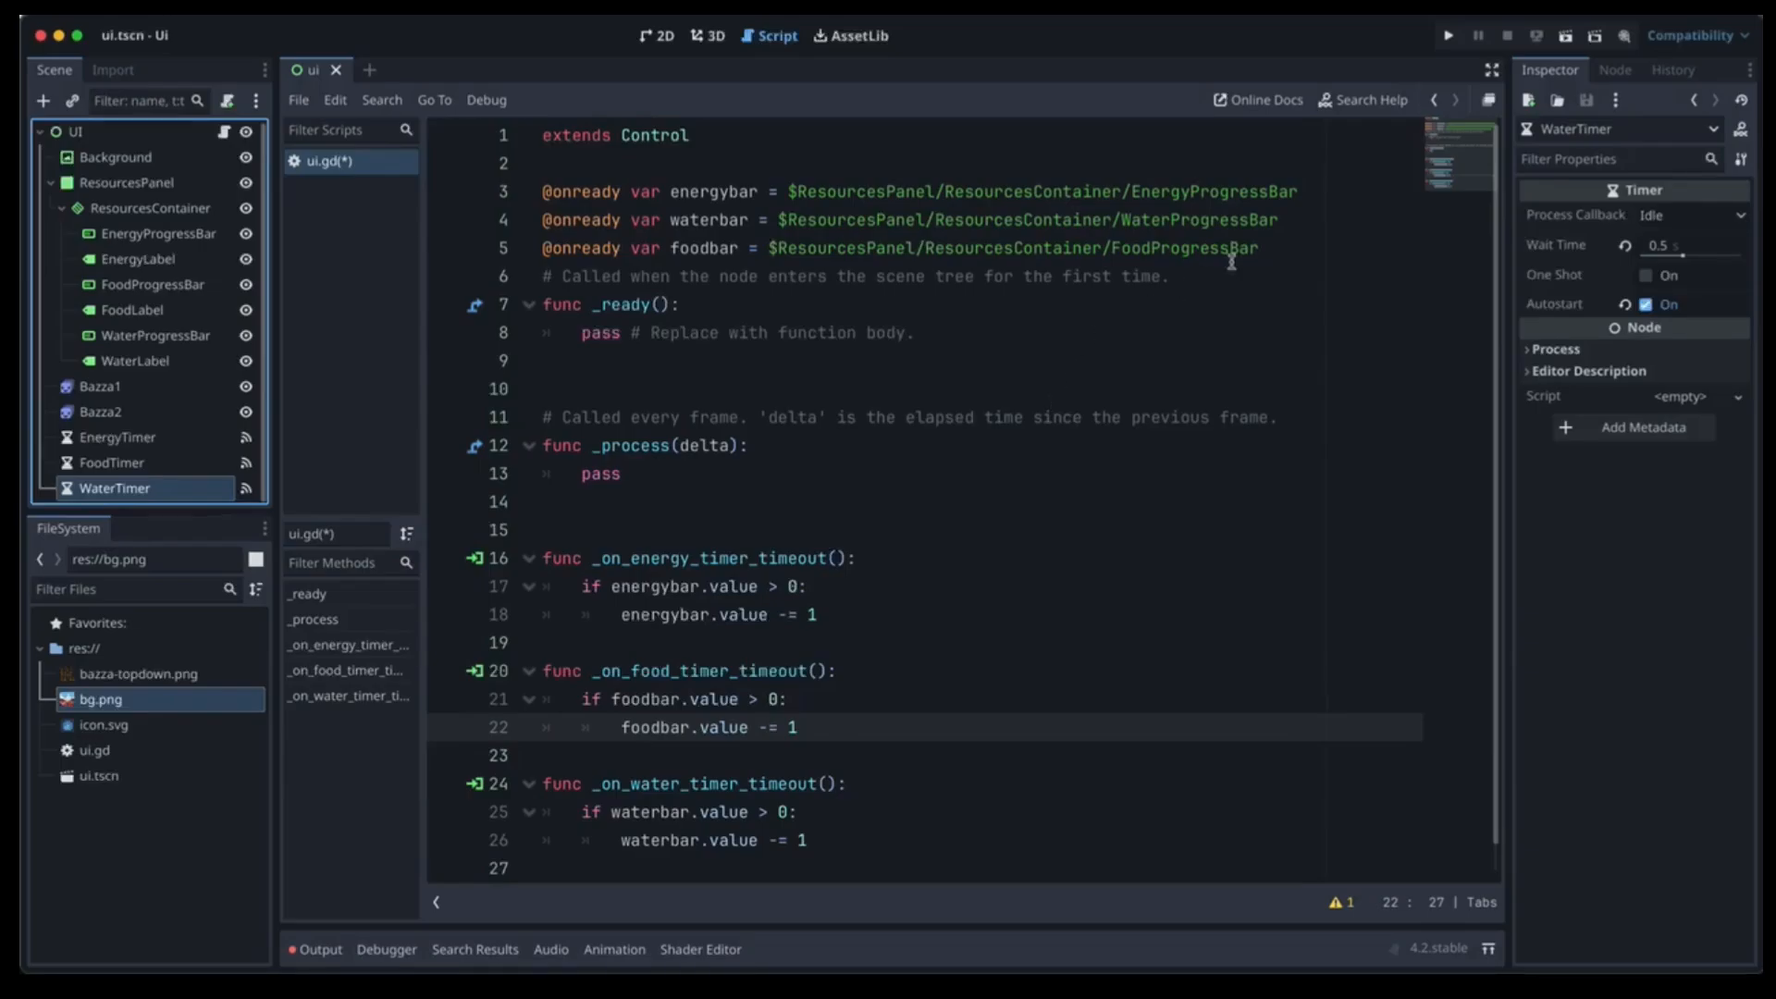
Run the current UI scene from the 2D view to watch the bars drain.
left_click(660, 35)
scroll(859, 339, "up", 5)
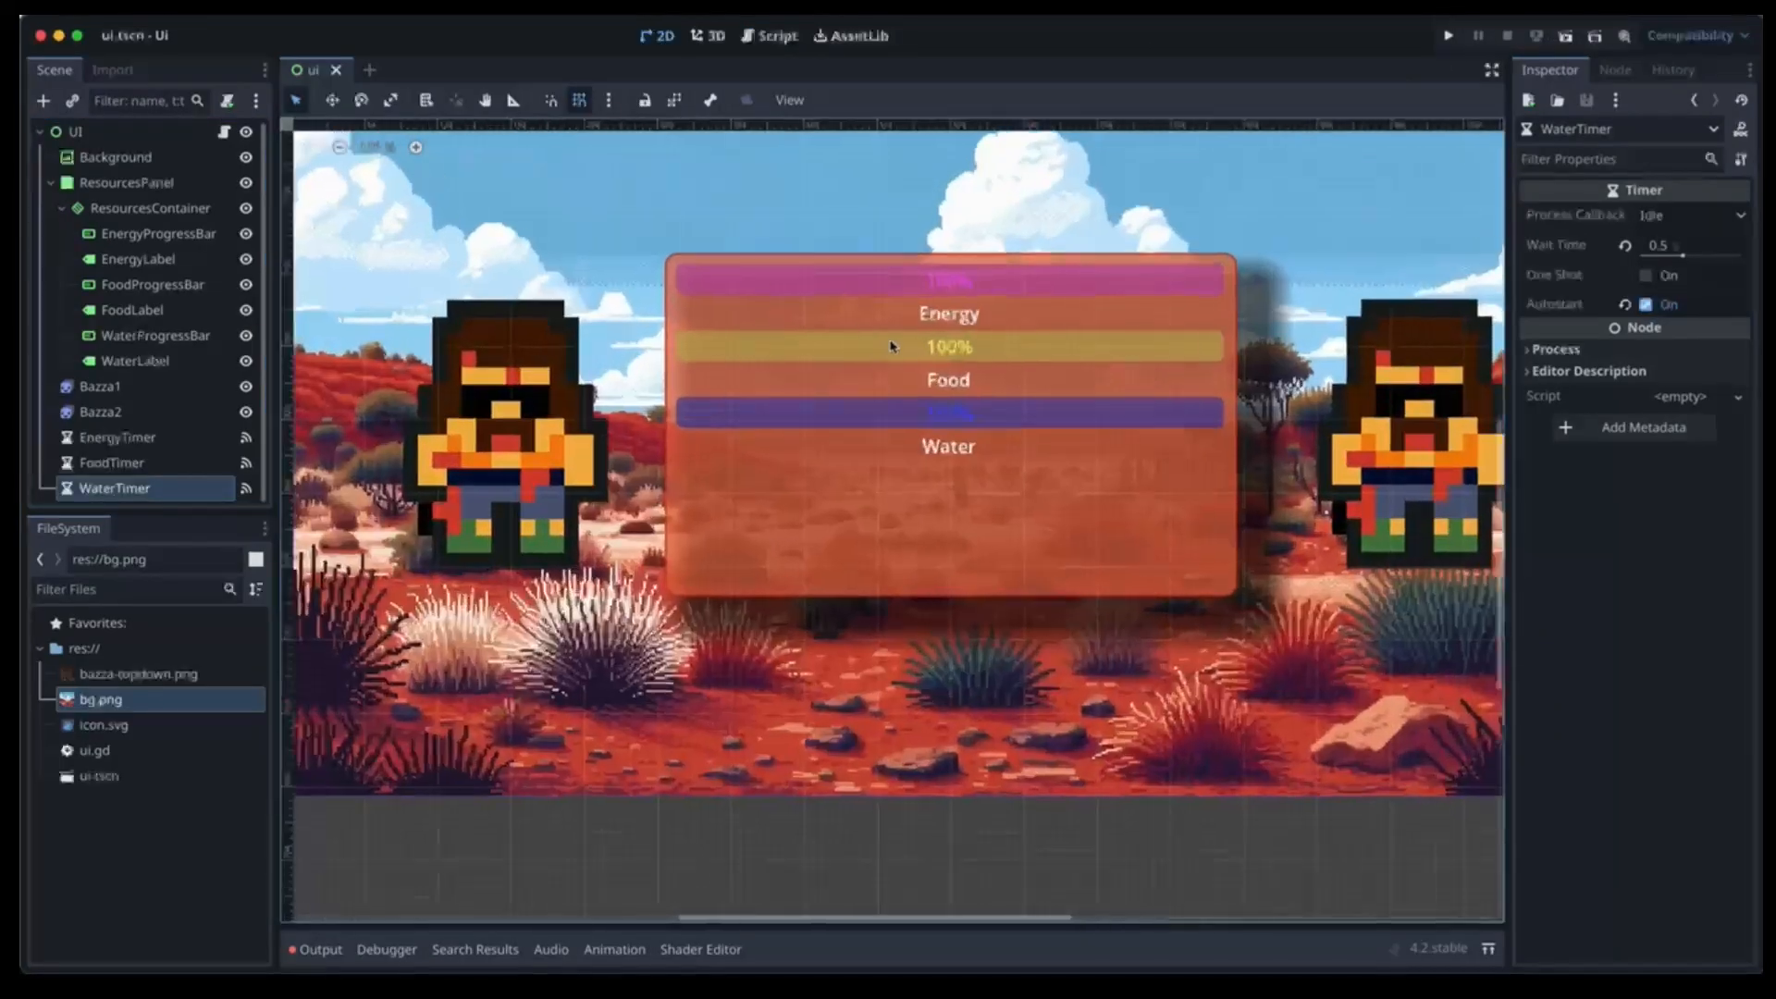
scroll(1066, 400, "down", 1)
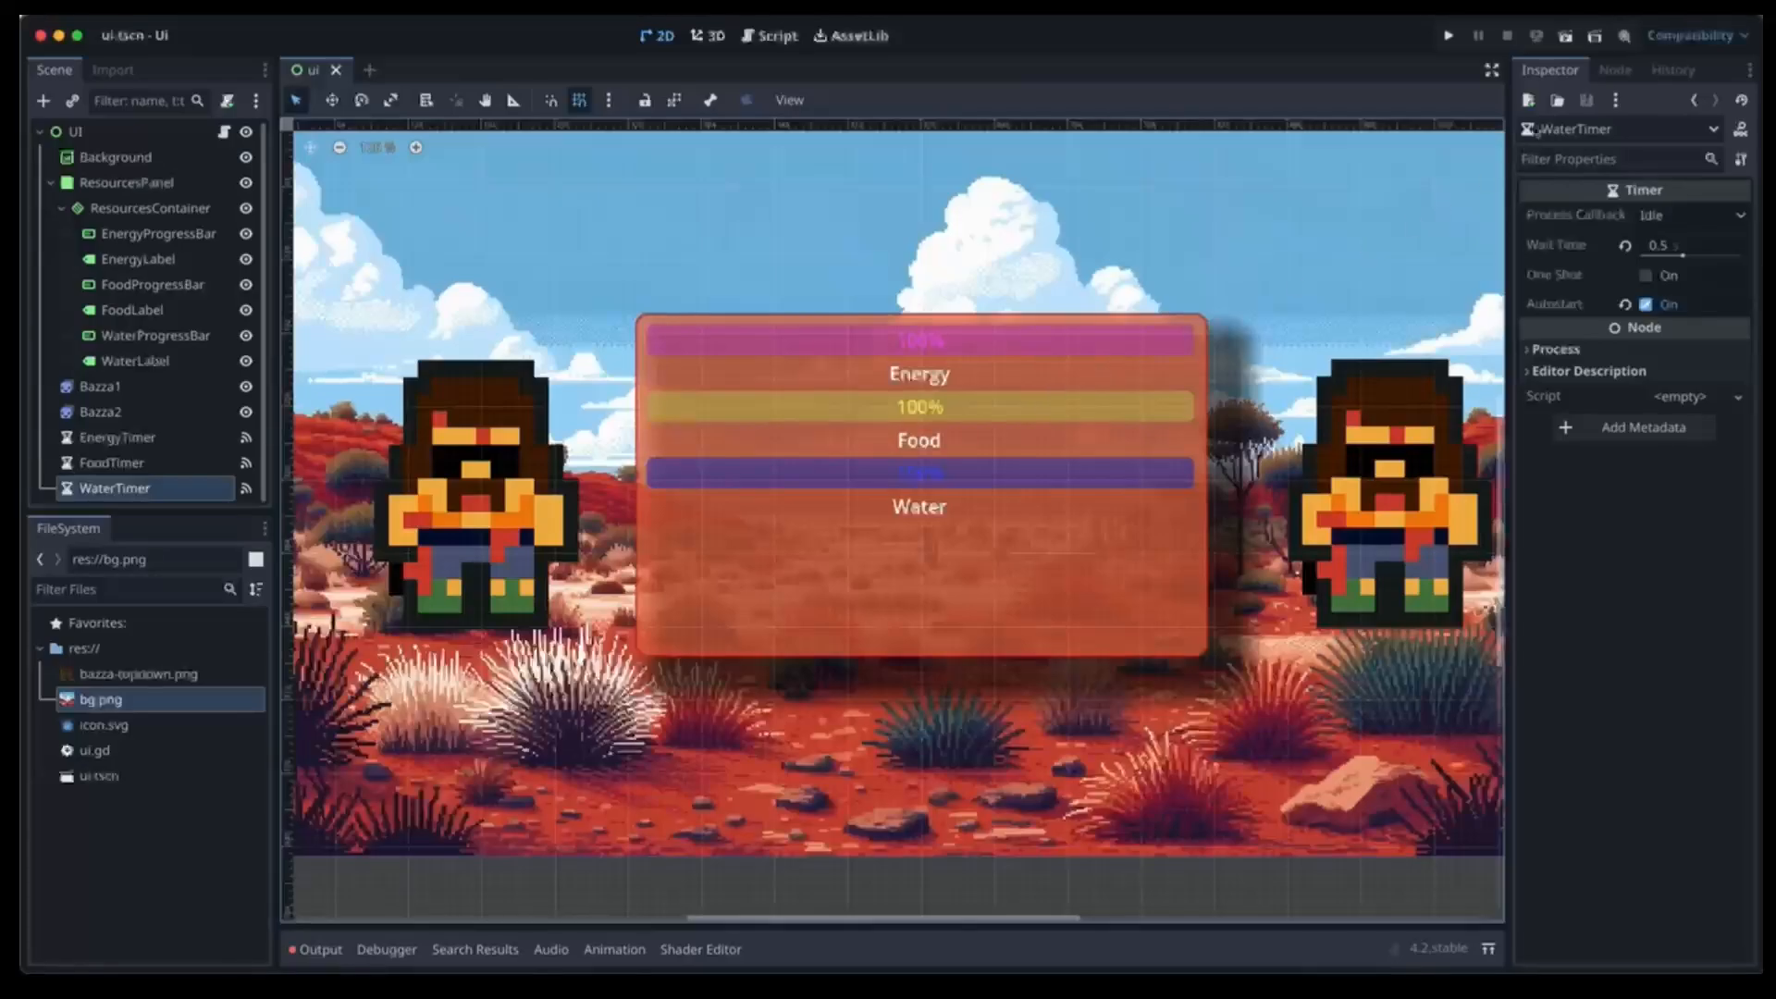
left_click(1564, 37)
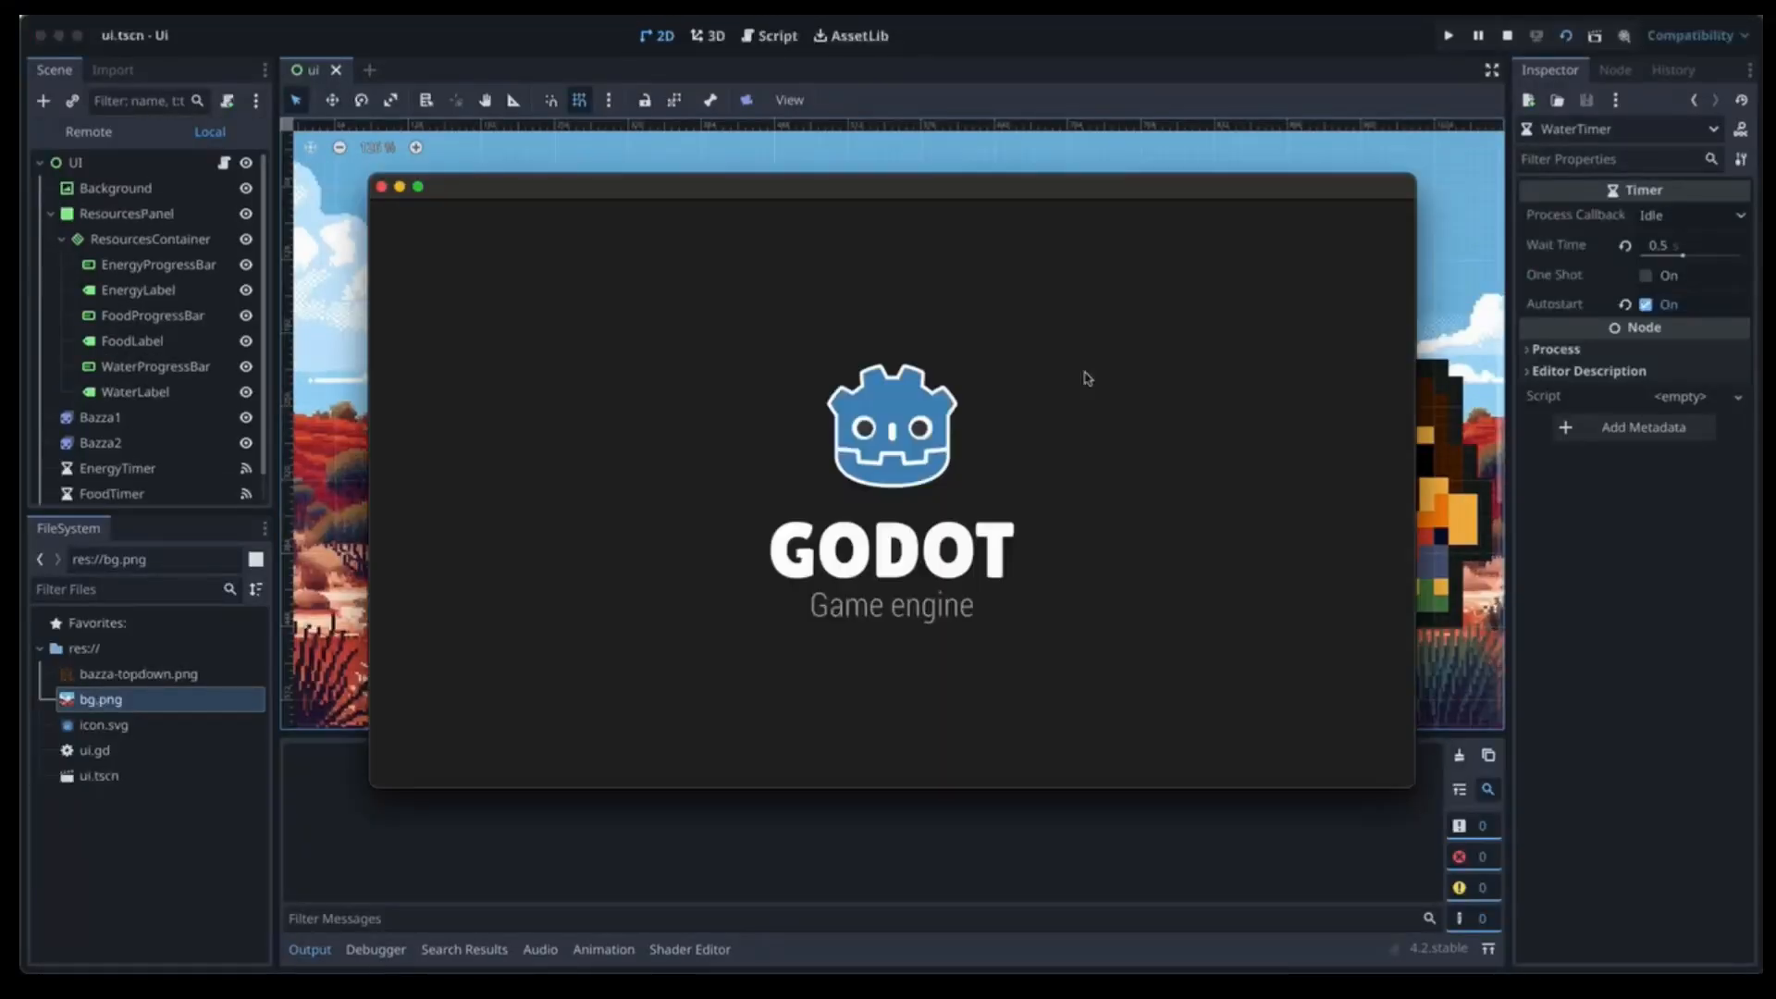
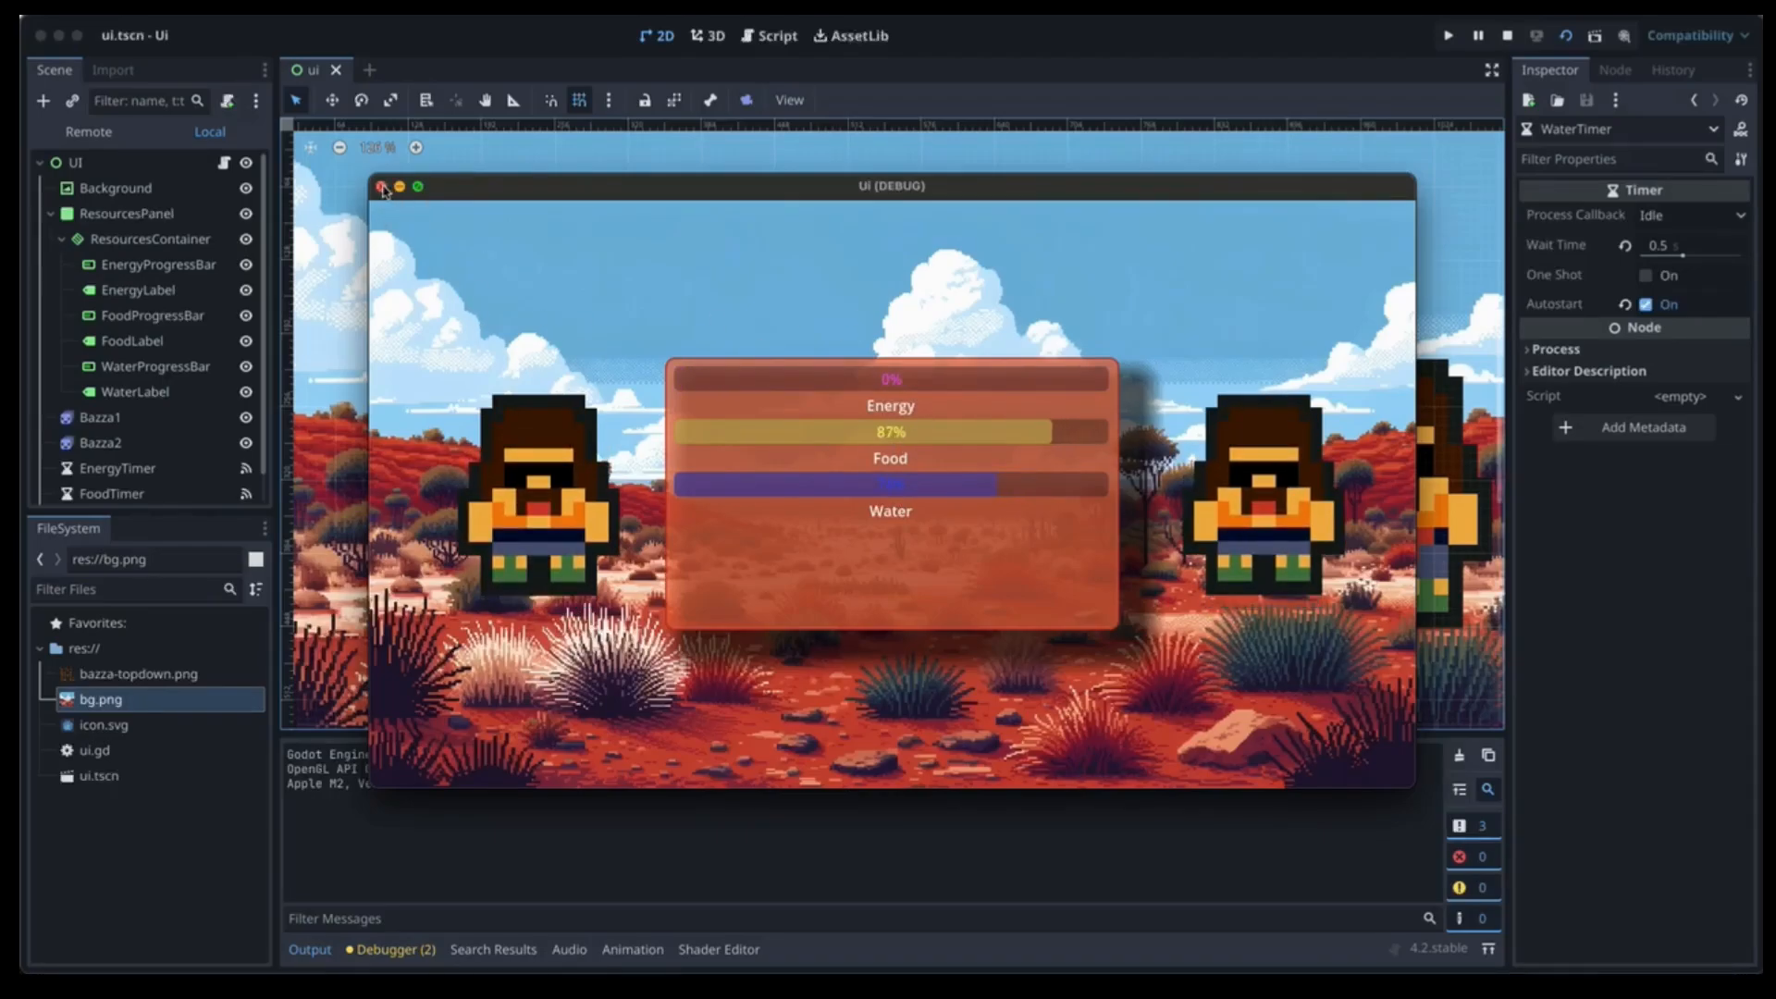
Close the Ui (DEBUG) game window after Energy drains to 0%.
left_click(380, 185)
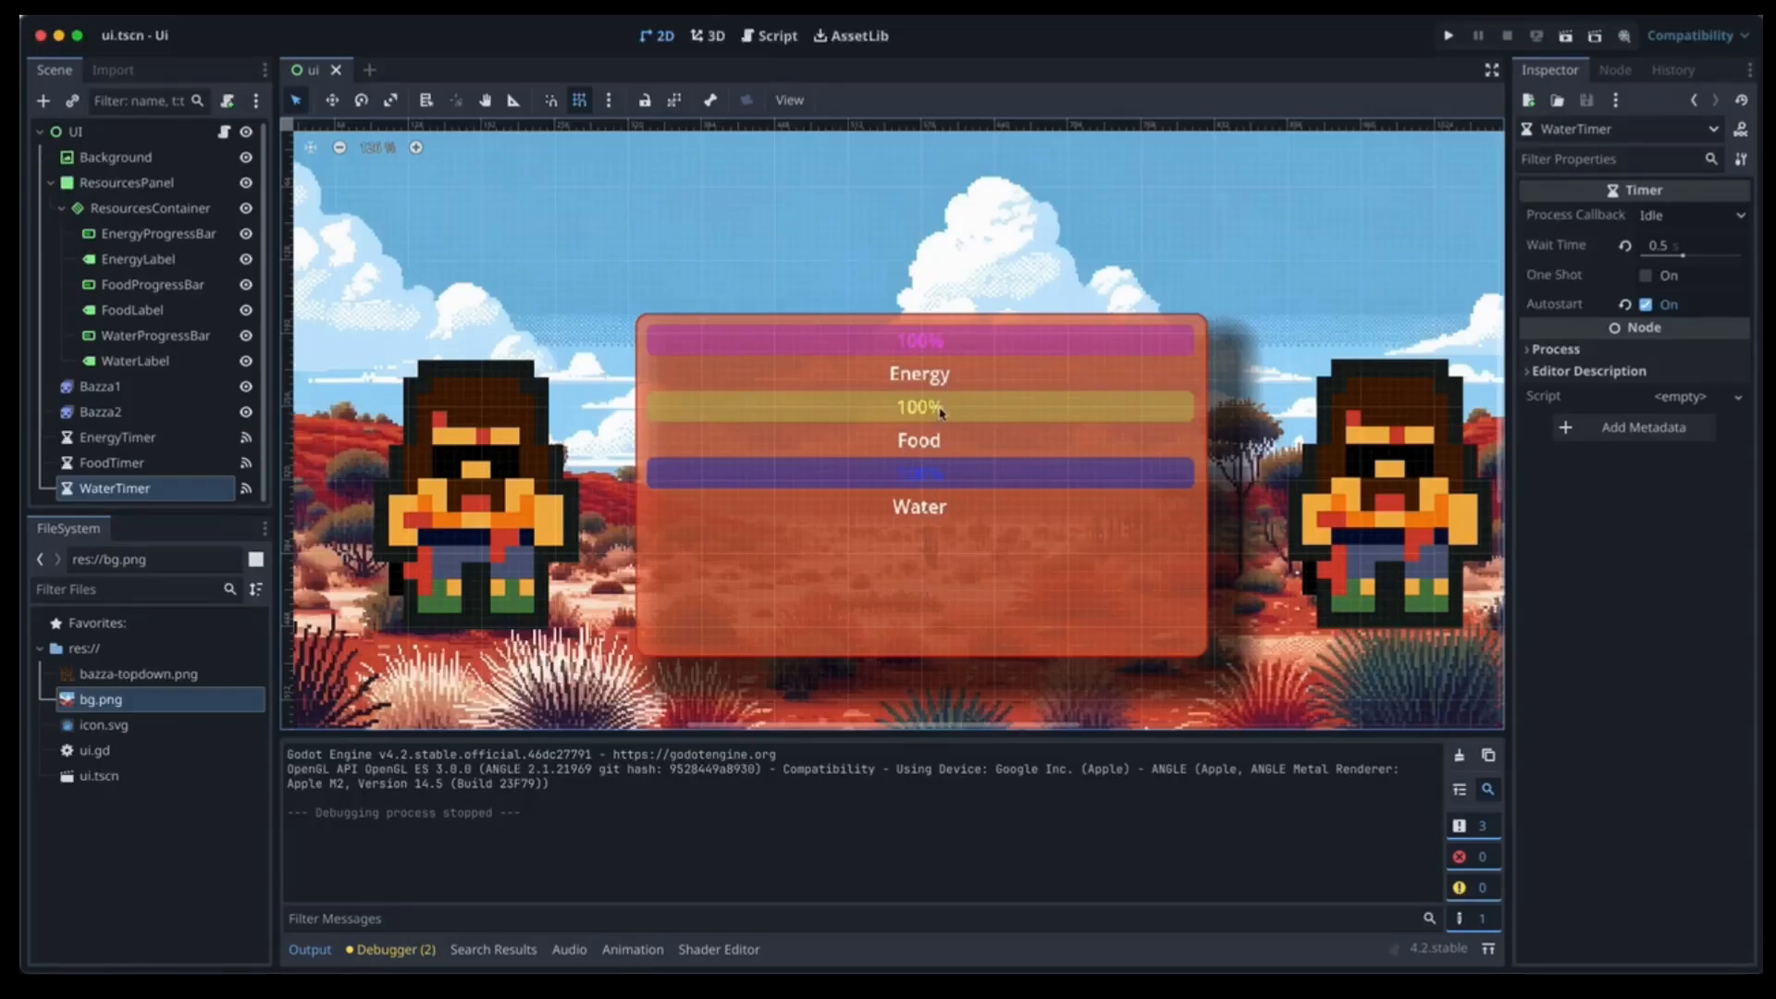
Move WaterProgressBar and WaterLabel above FoodProgressBar, then select the UI root node.
left_click(130, 335)
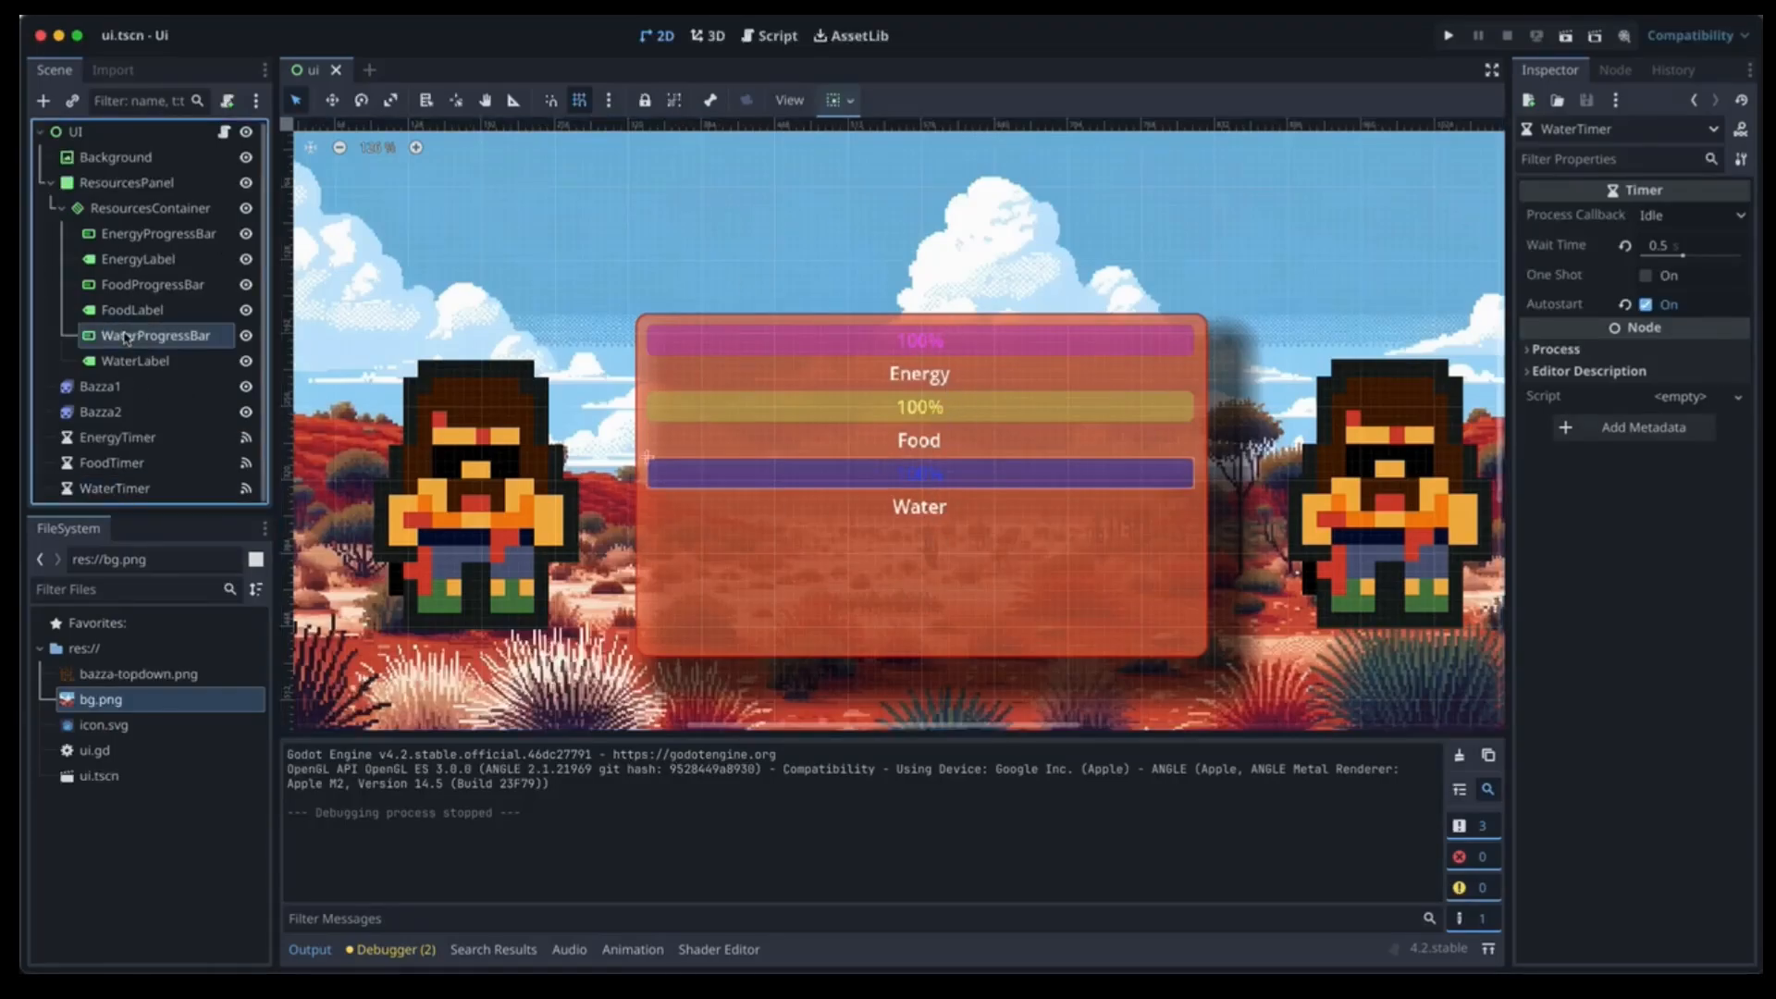
left_click(129, 361, "shift")
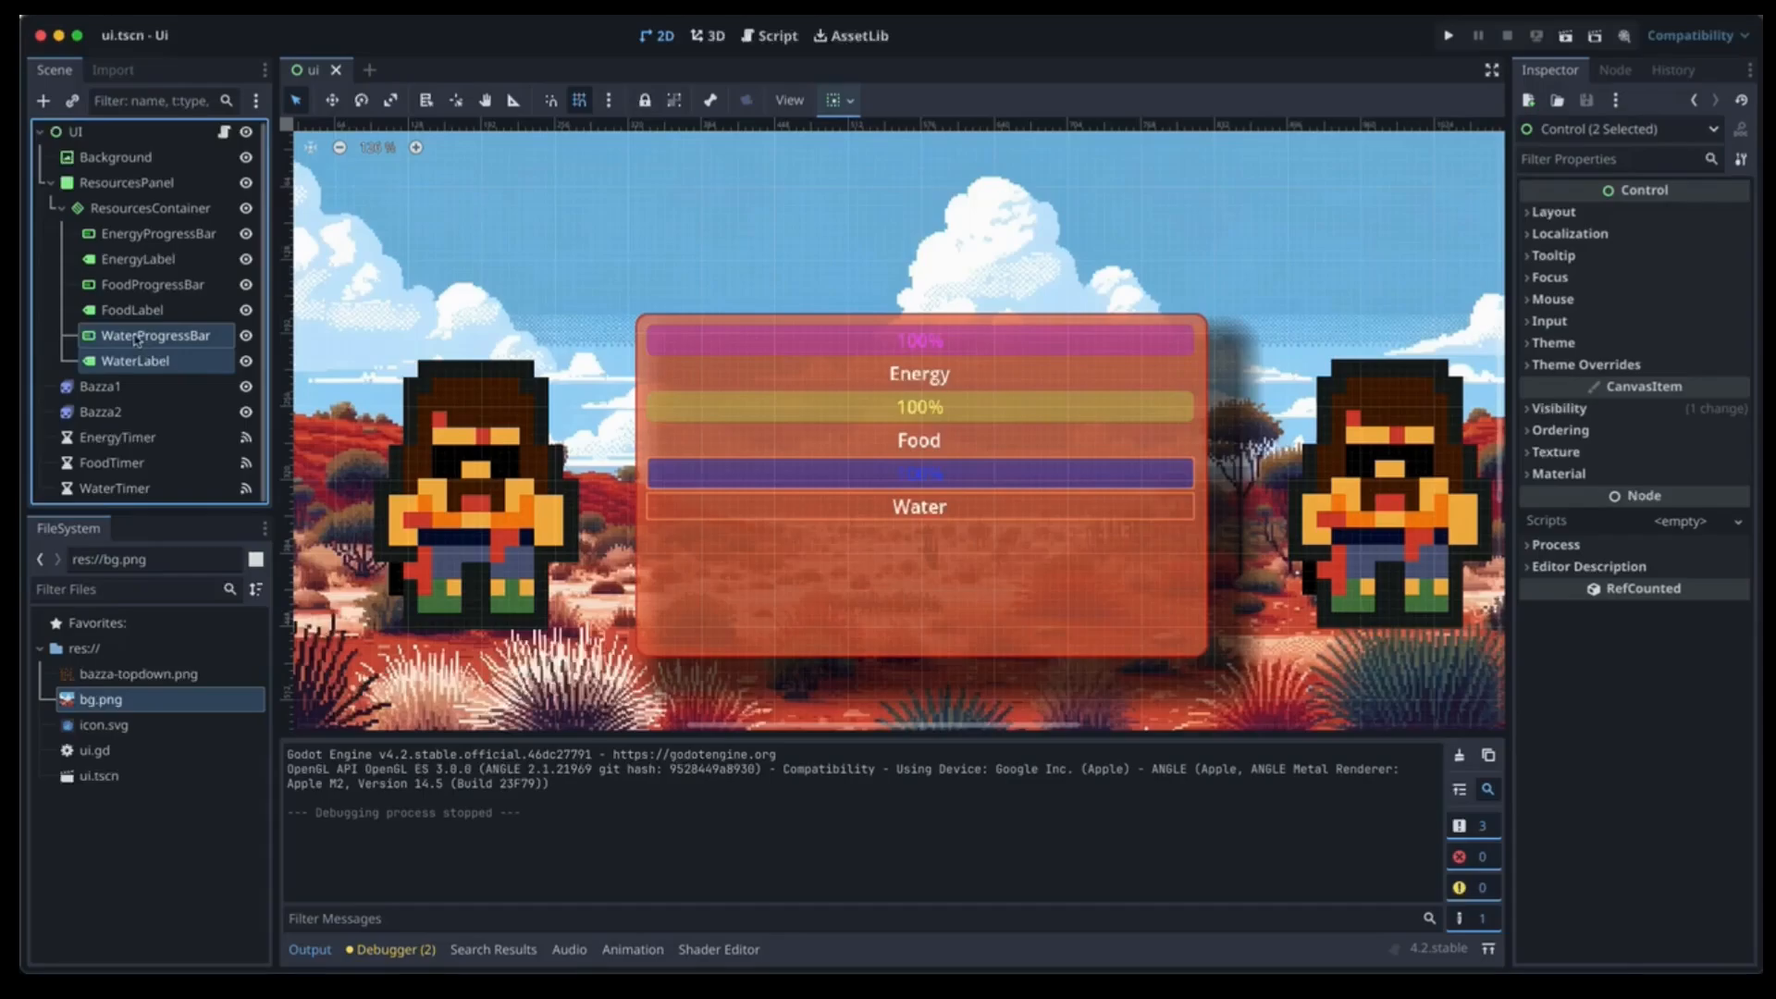
left_click_drag(136, 339, 136, 276)
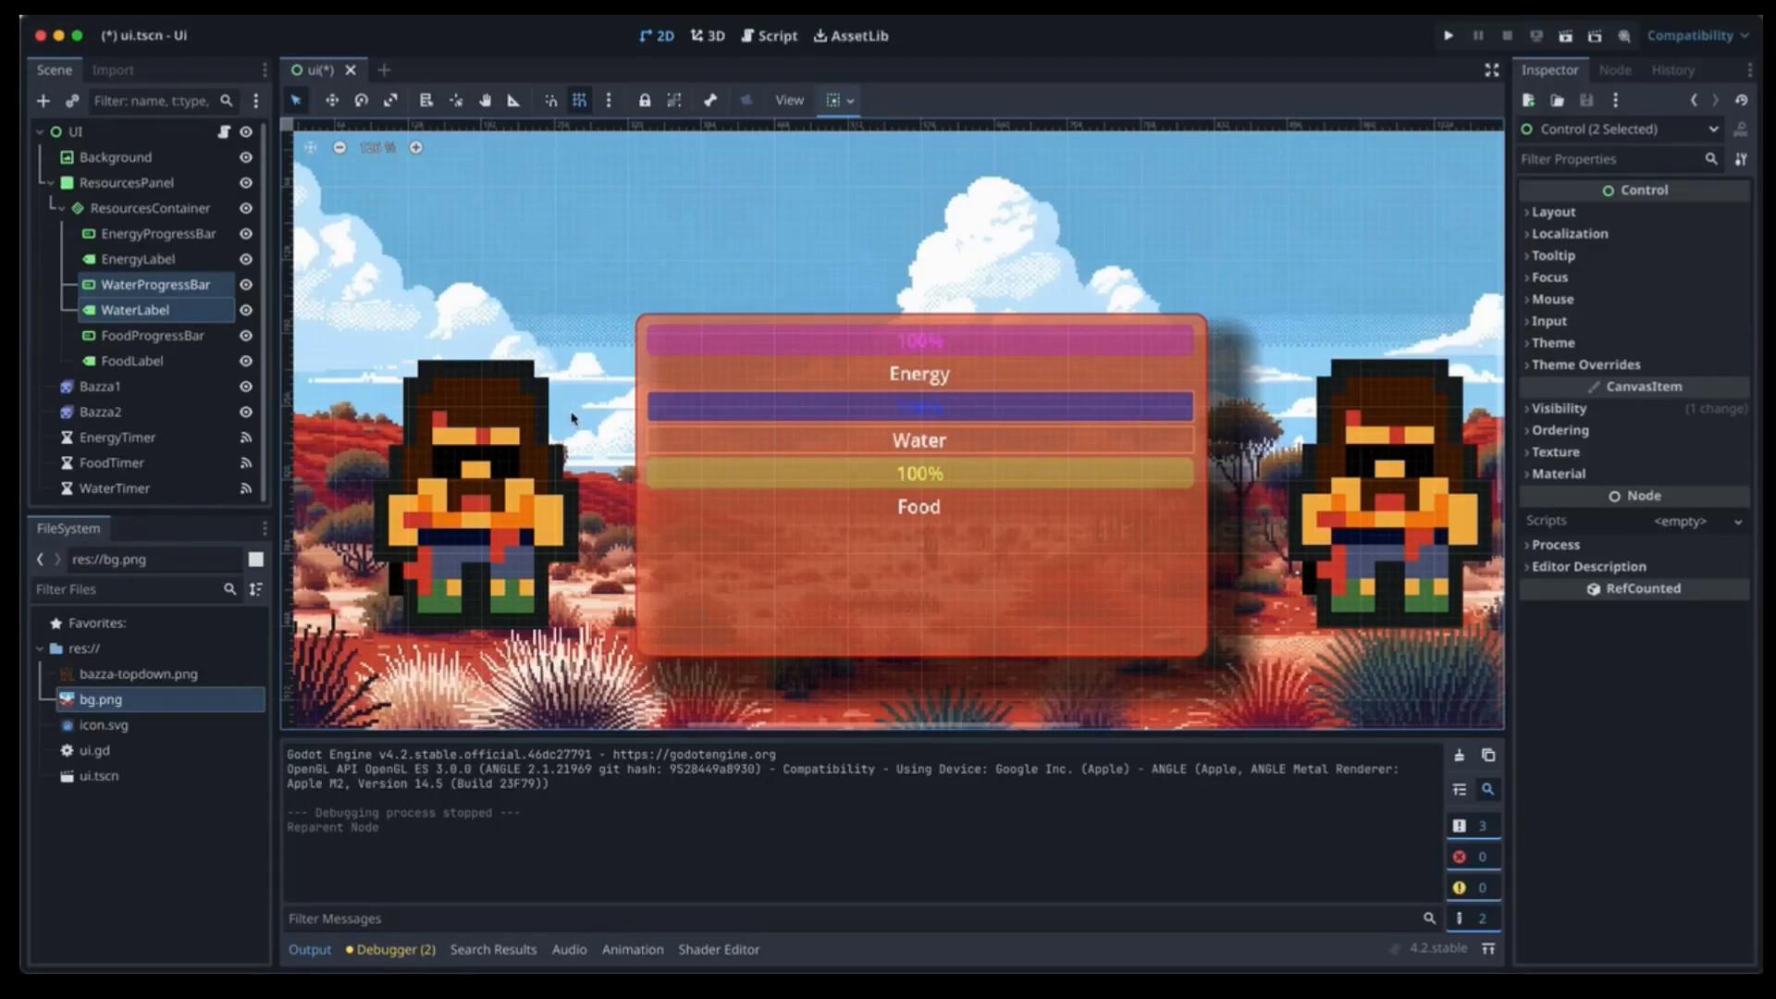
left_click(52, 130)
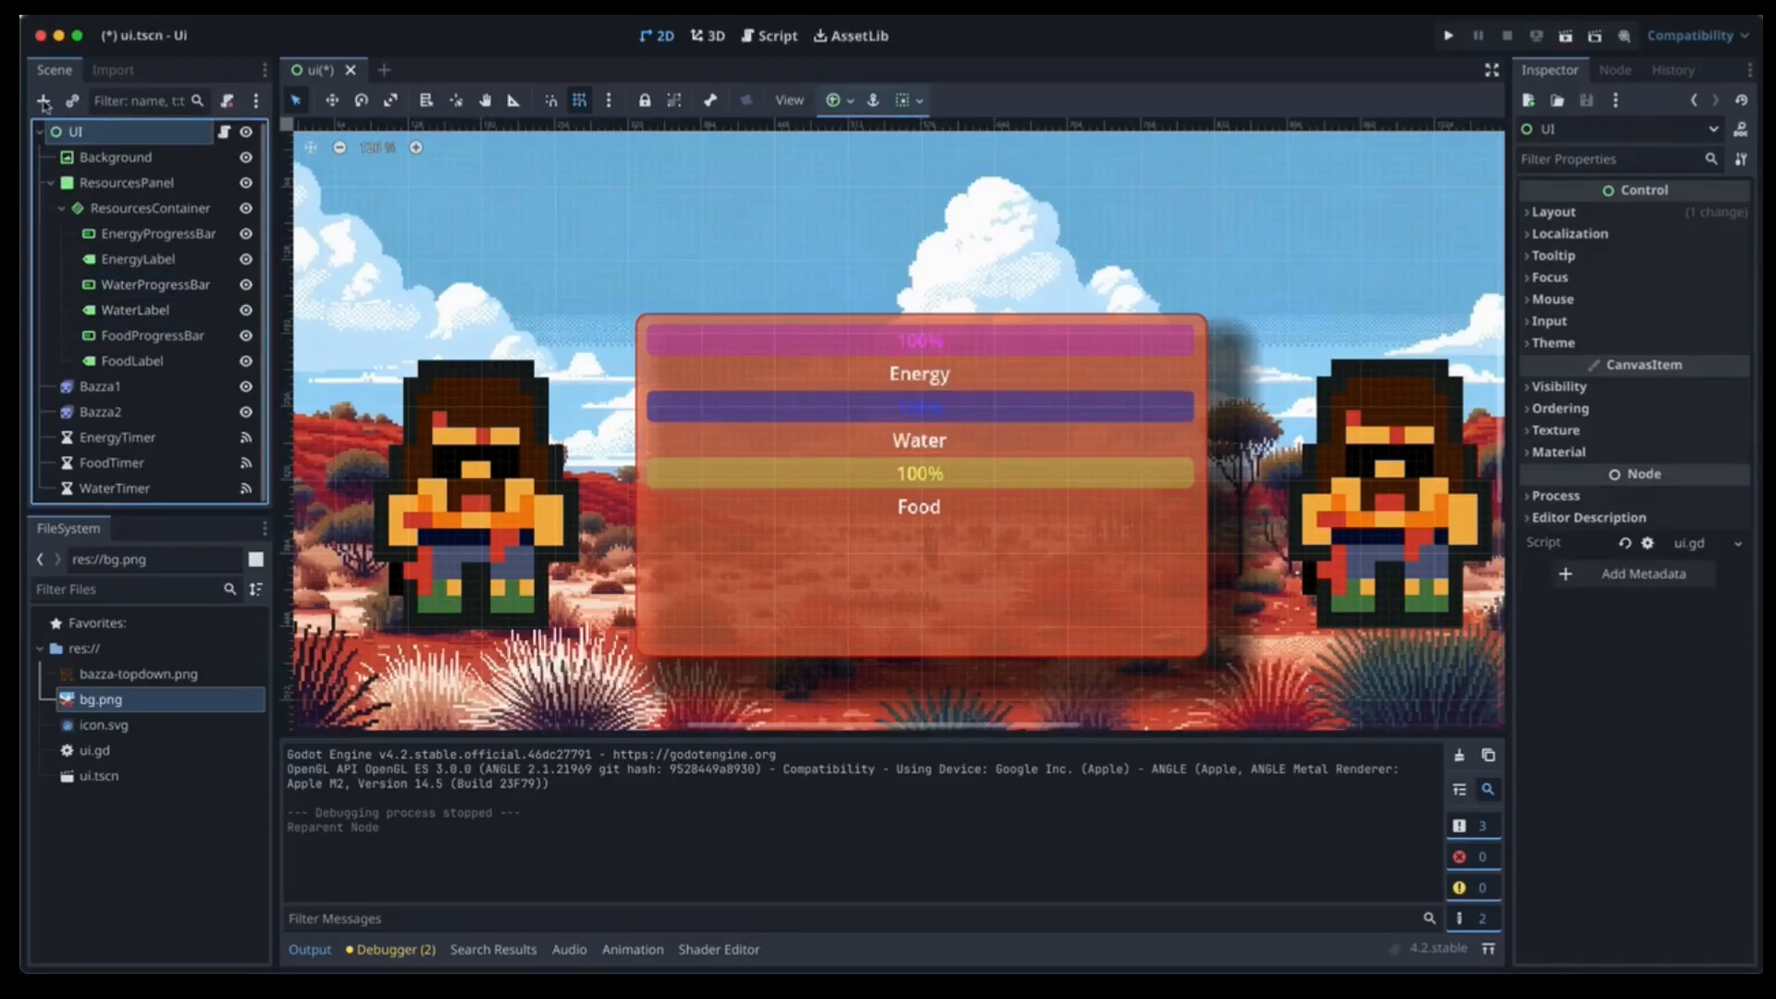
Add a Button child under UI and rename it QuitButton.
left_click(43, 102)
type("but")
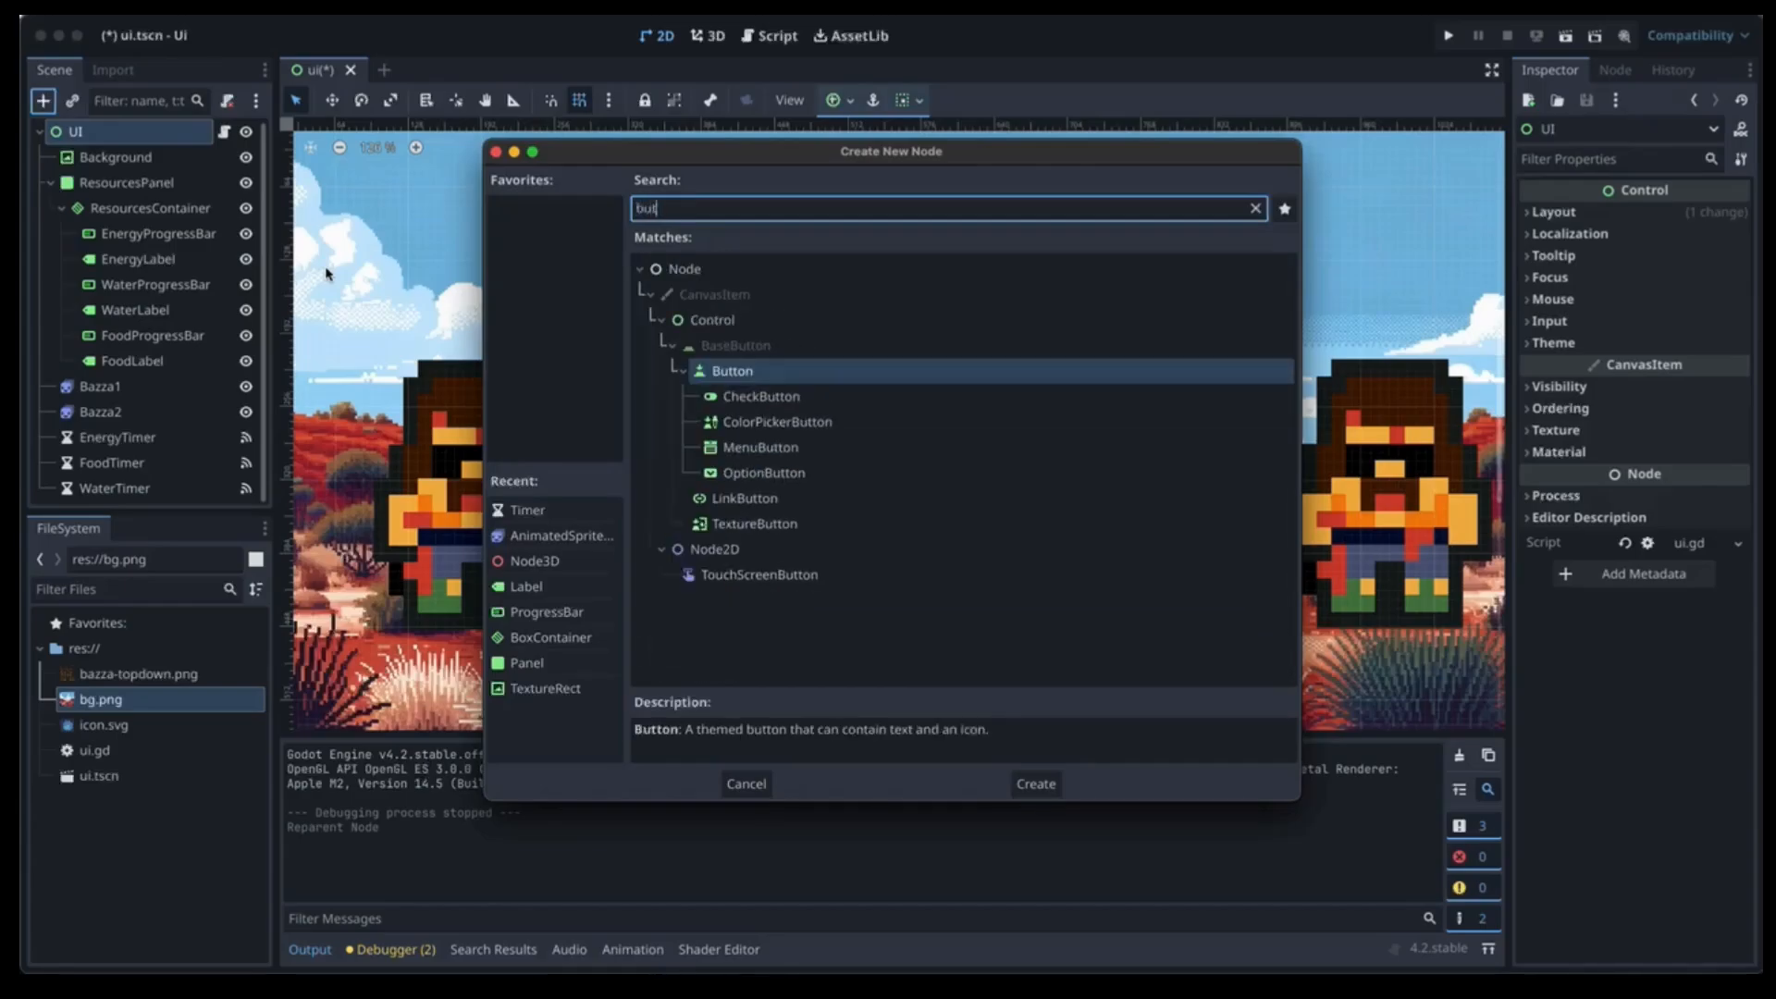
type("ton")
key("Return")
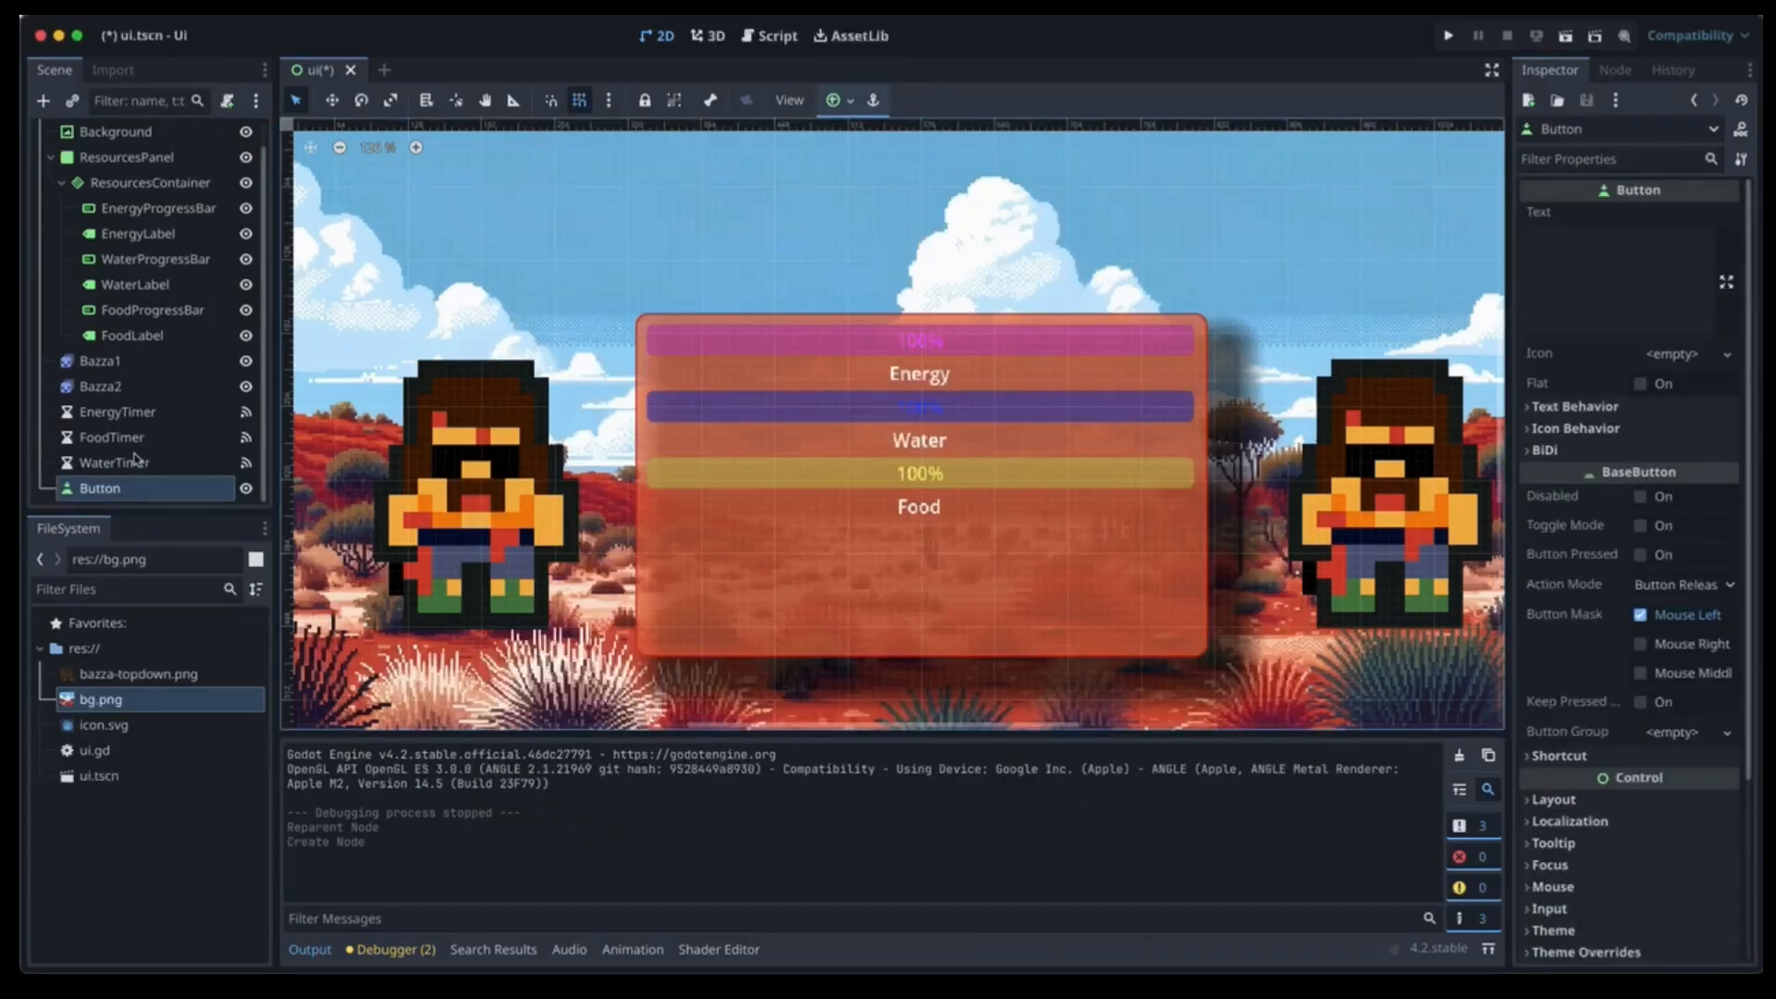
left_click(104, 492)
left_click(108, 495)
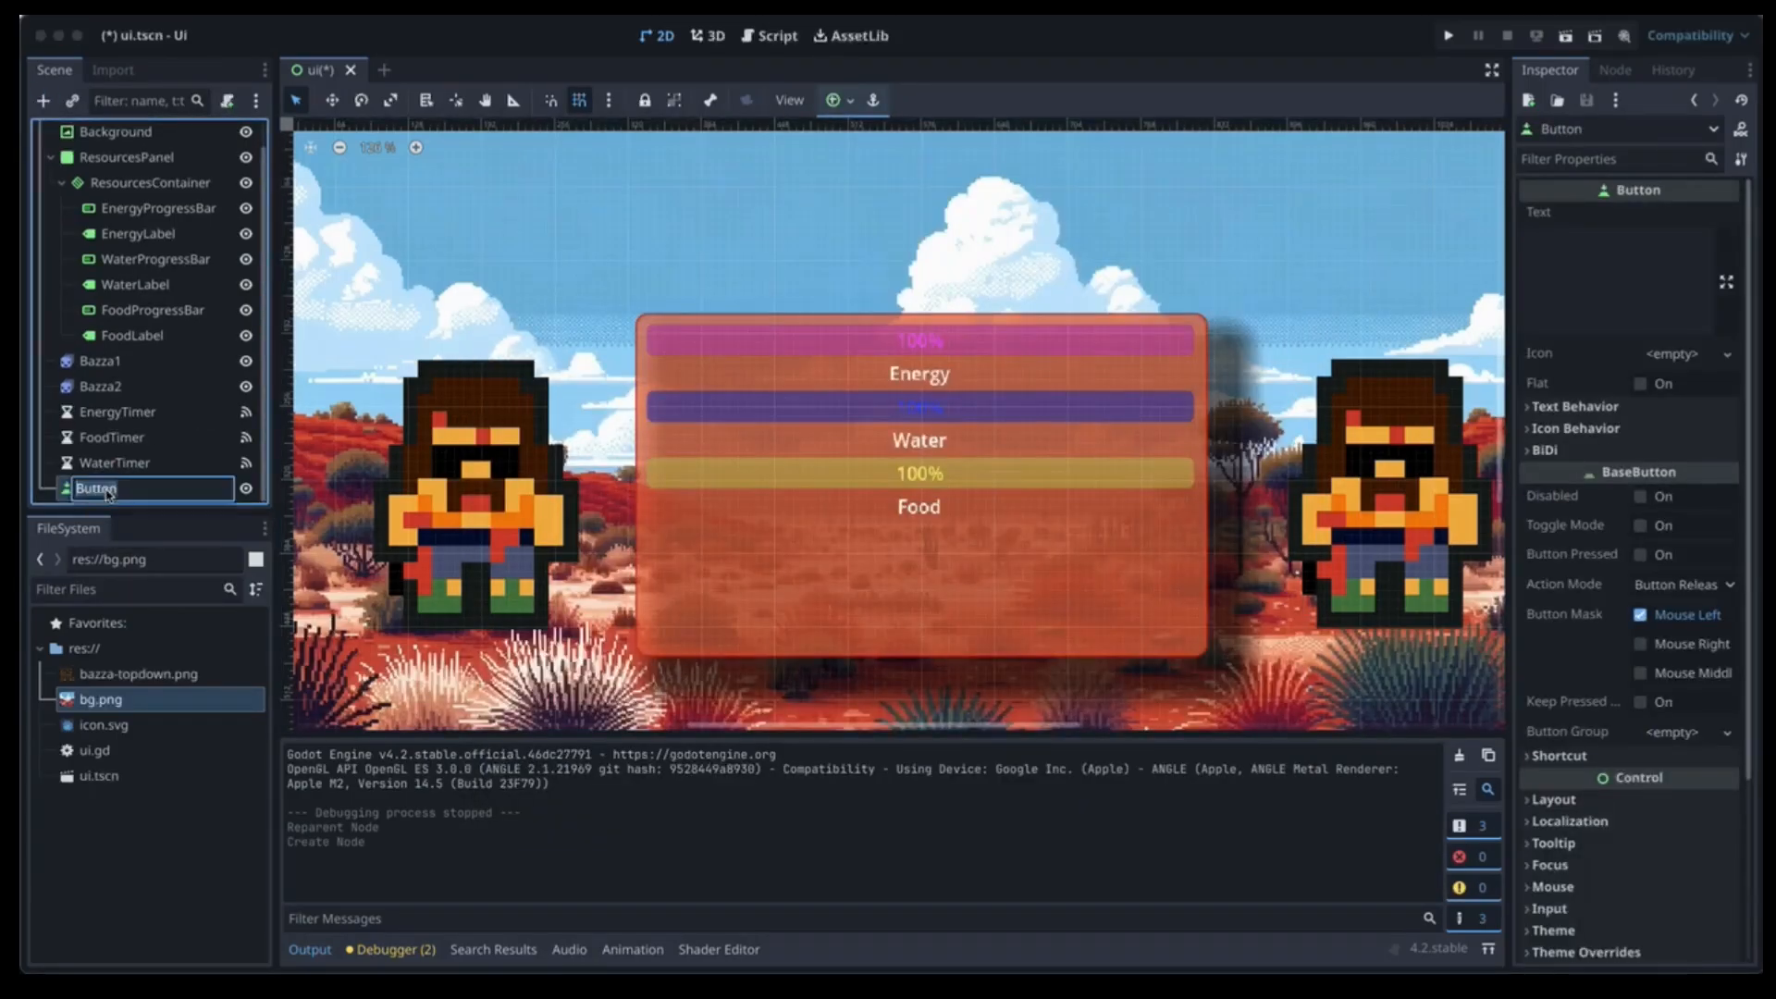
type("Quit")
key("Return")
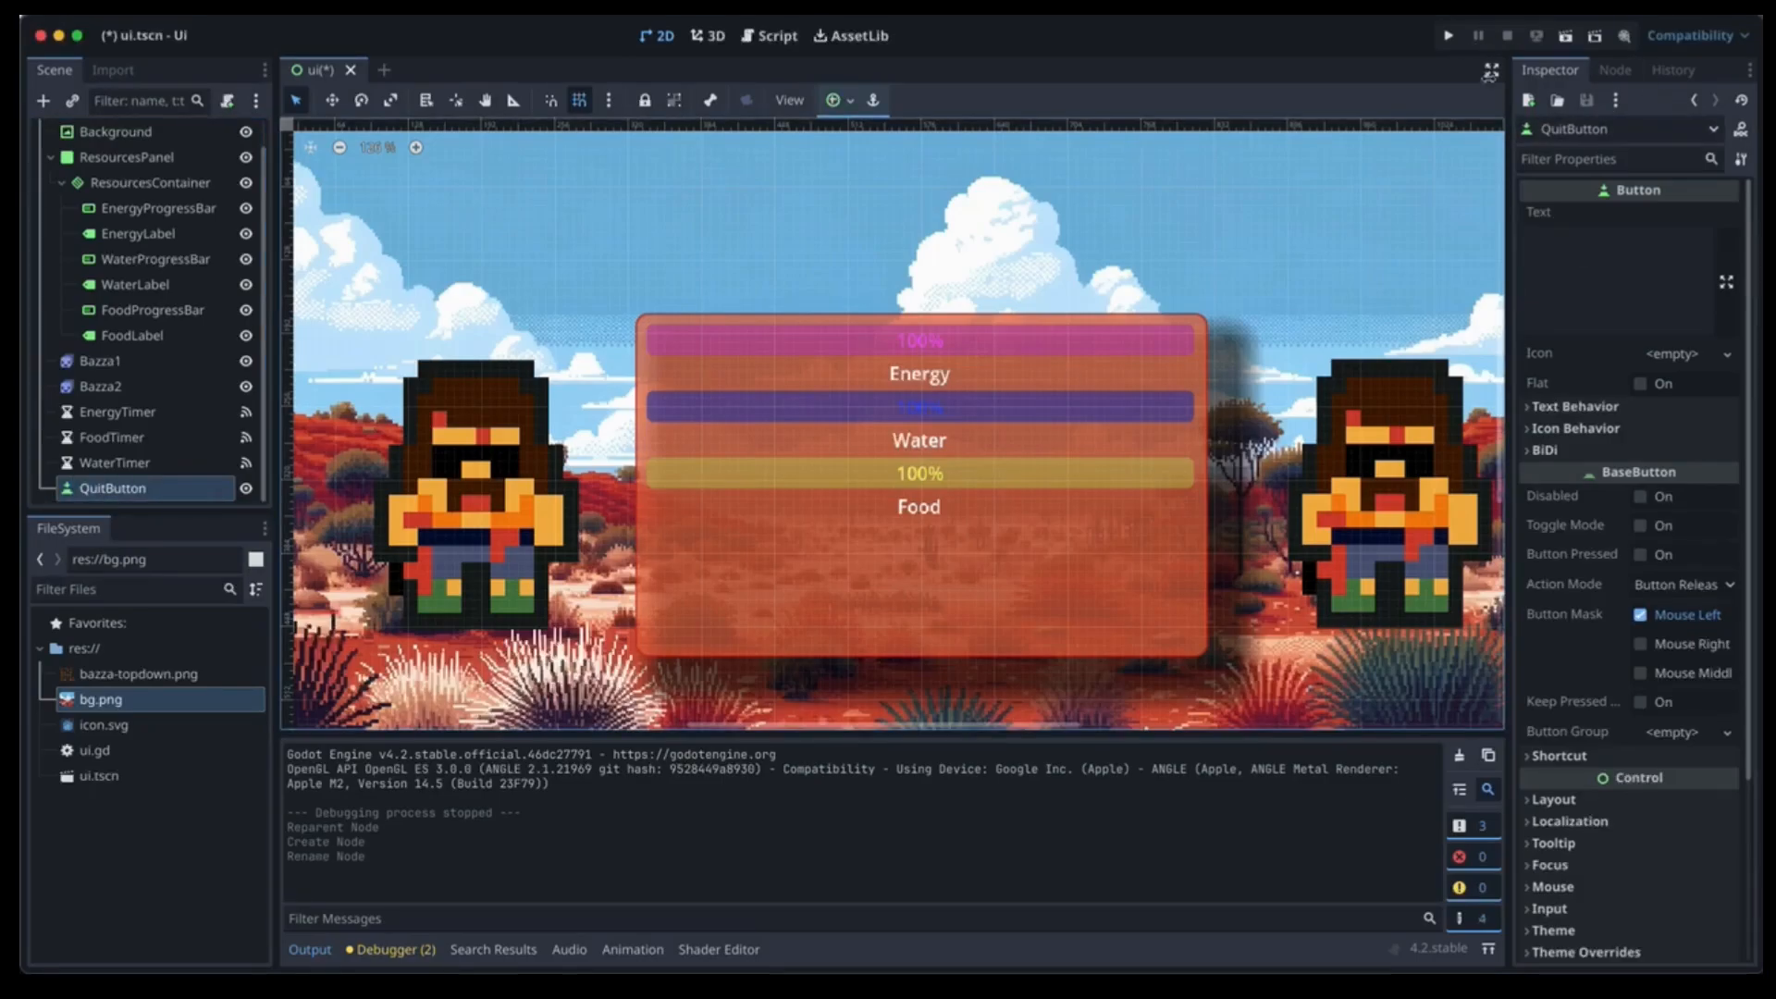
Connect QuitButton's pressed() signal to a new _on_quit_button_pressed function.
left_click(1612, 72)
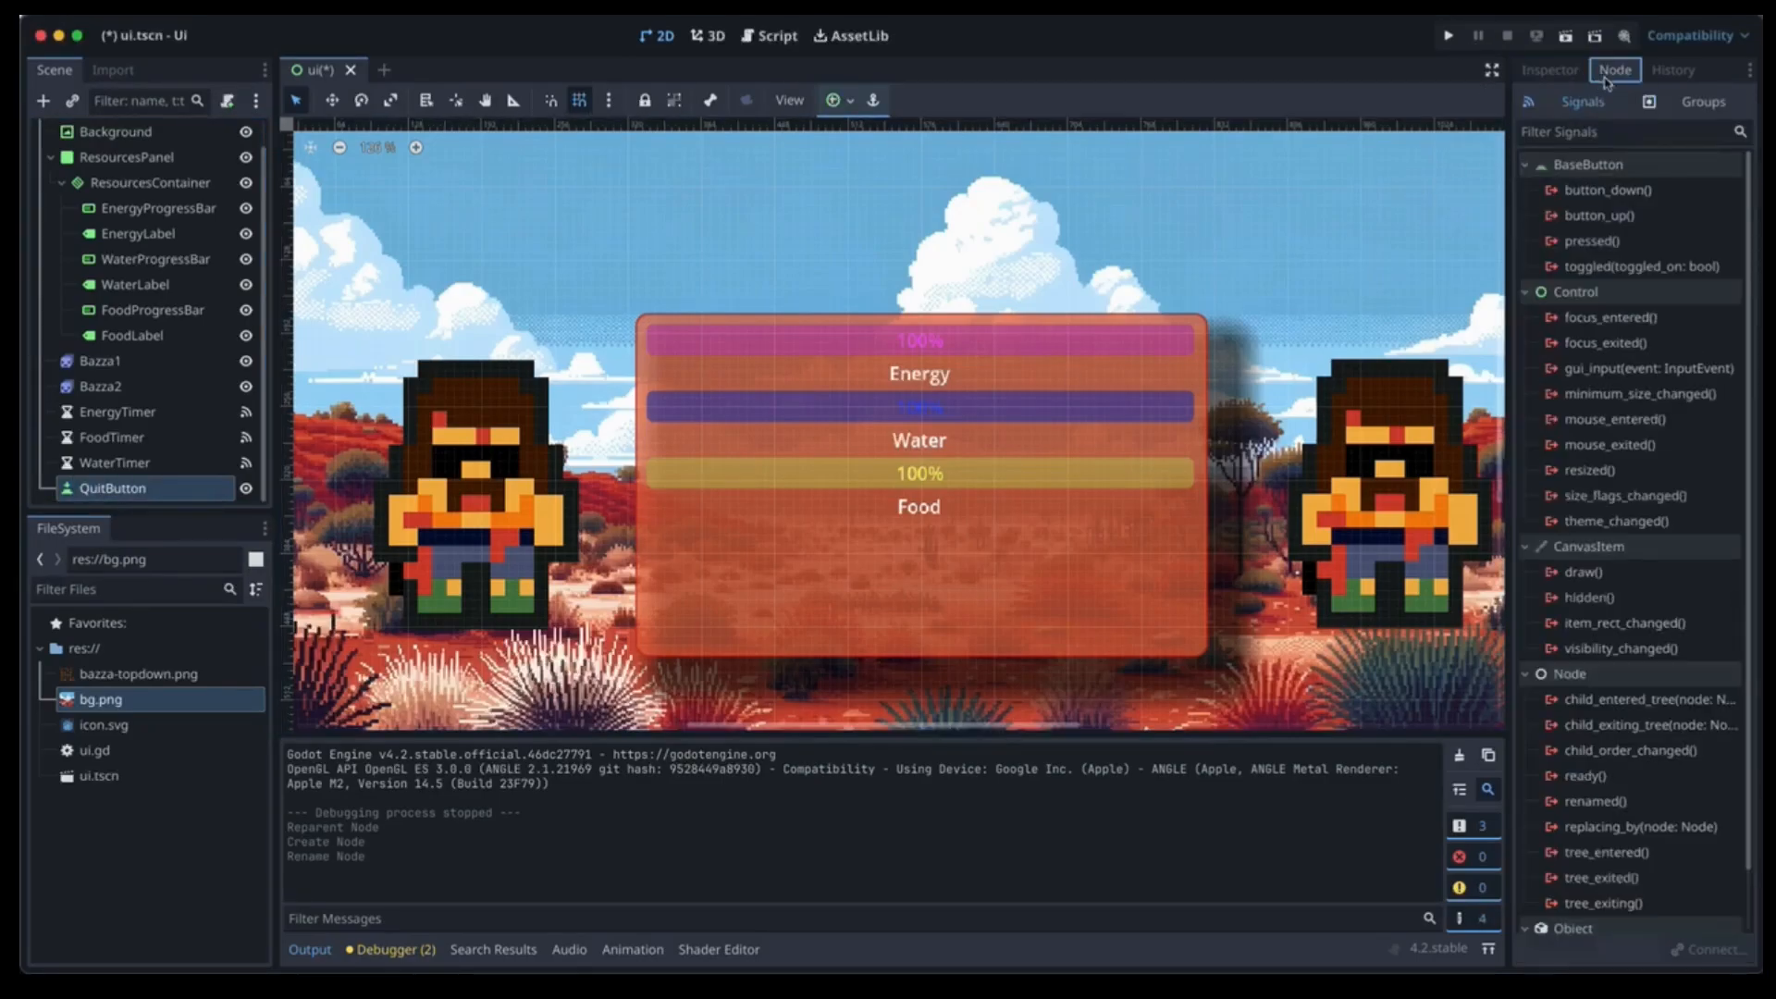
double_click(1607, 240)
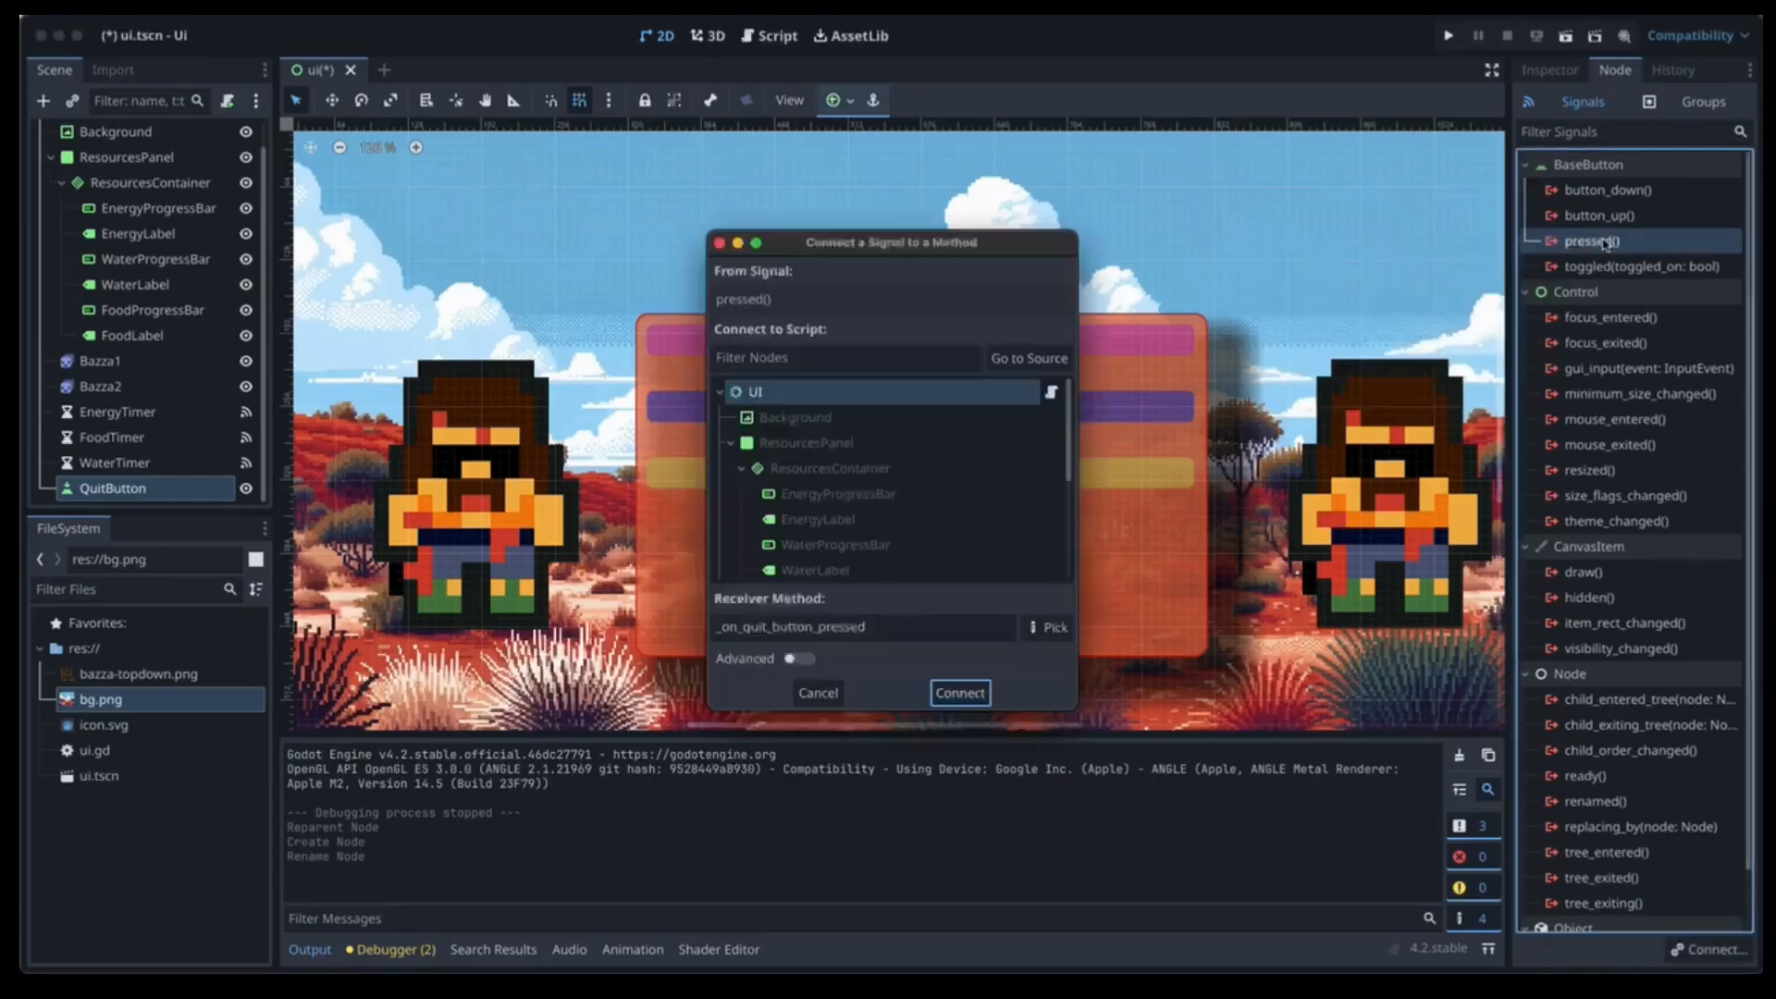
left_click(960, 693)
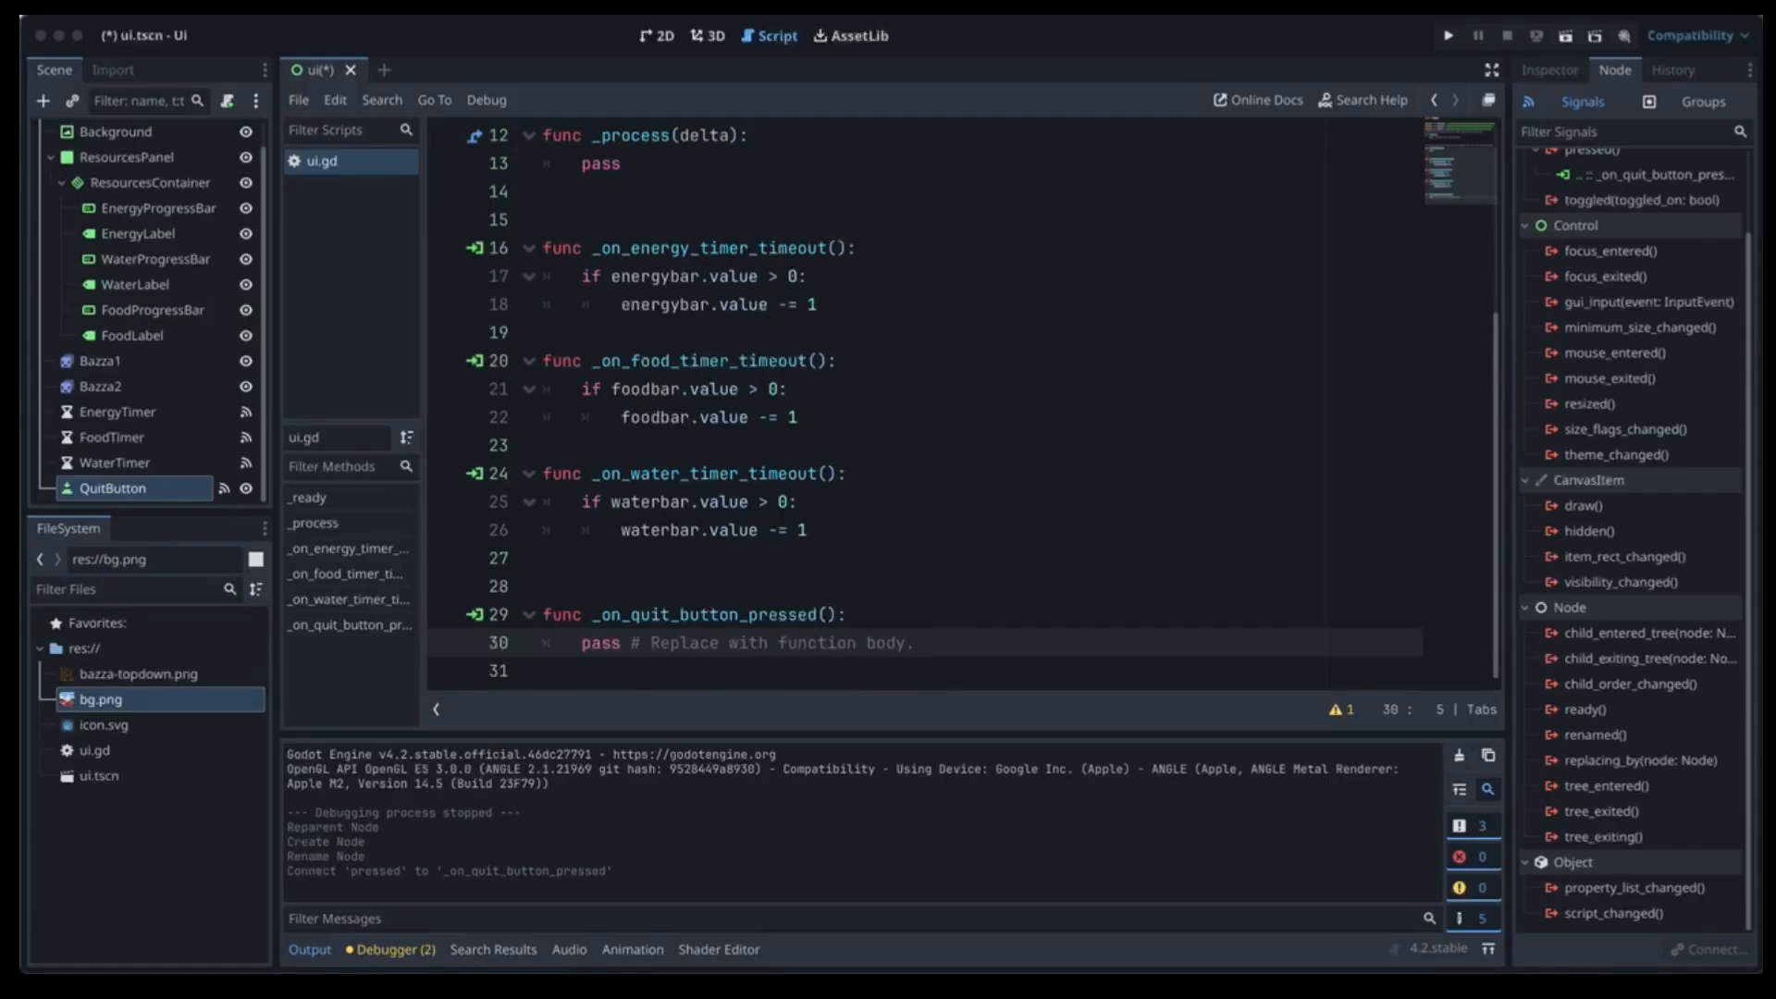
Replace pass with get_tree().quit() in _on_quit_button_pressed, save ui.gd, and test-run the scene.
left_click_drag(915, 643, 578, 635)
type("get_tree().quit()")
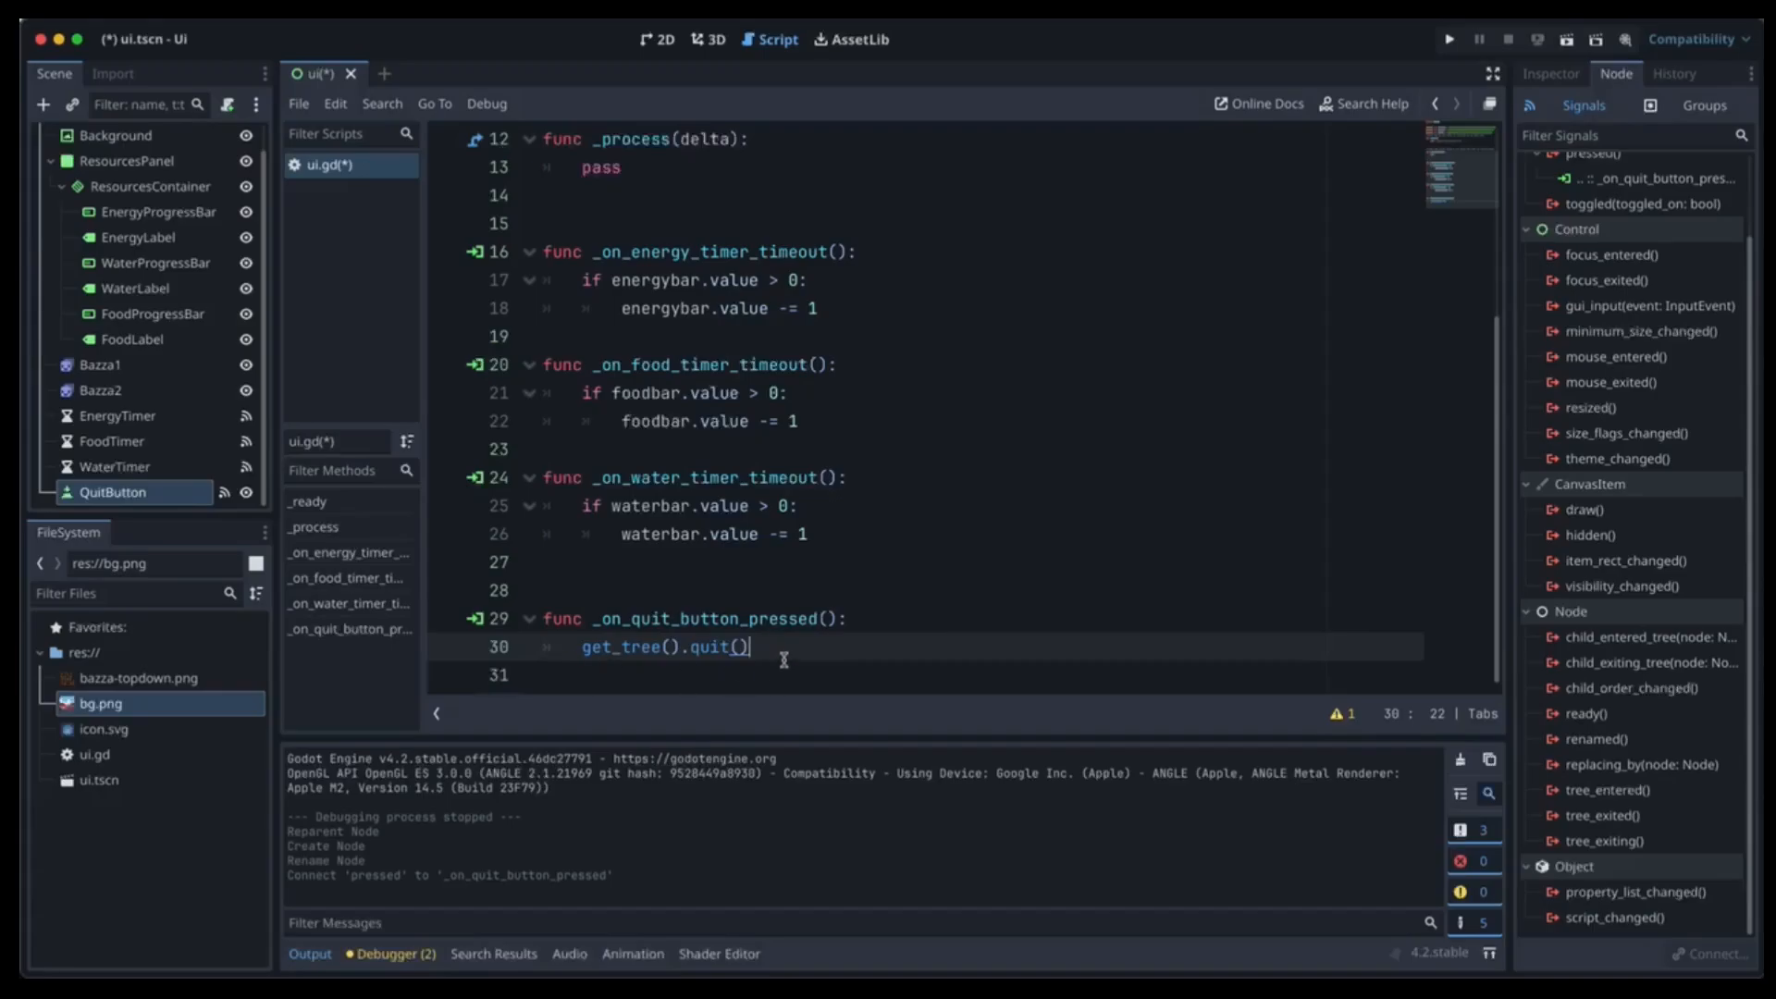
key("super+s")
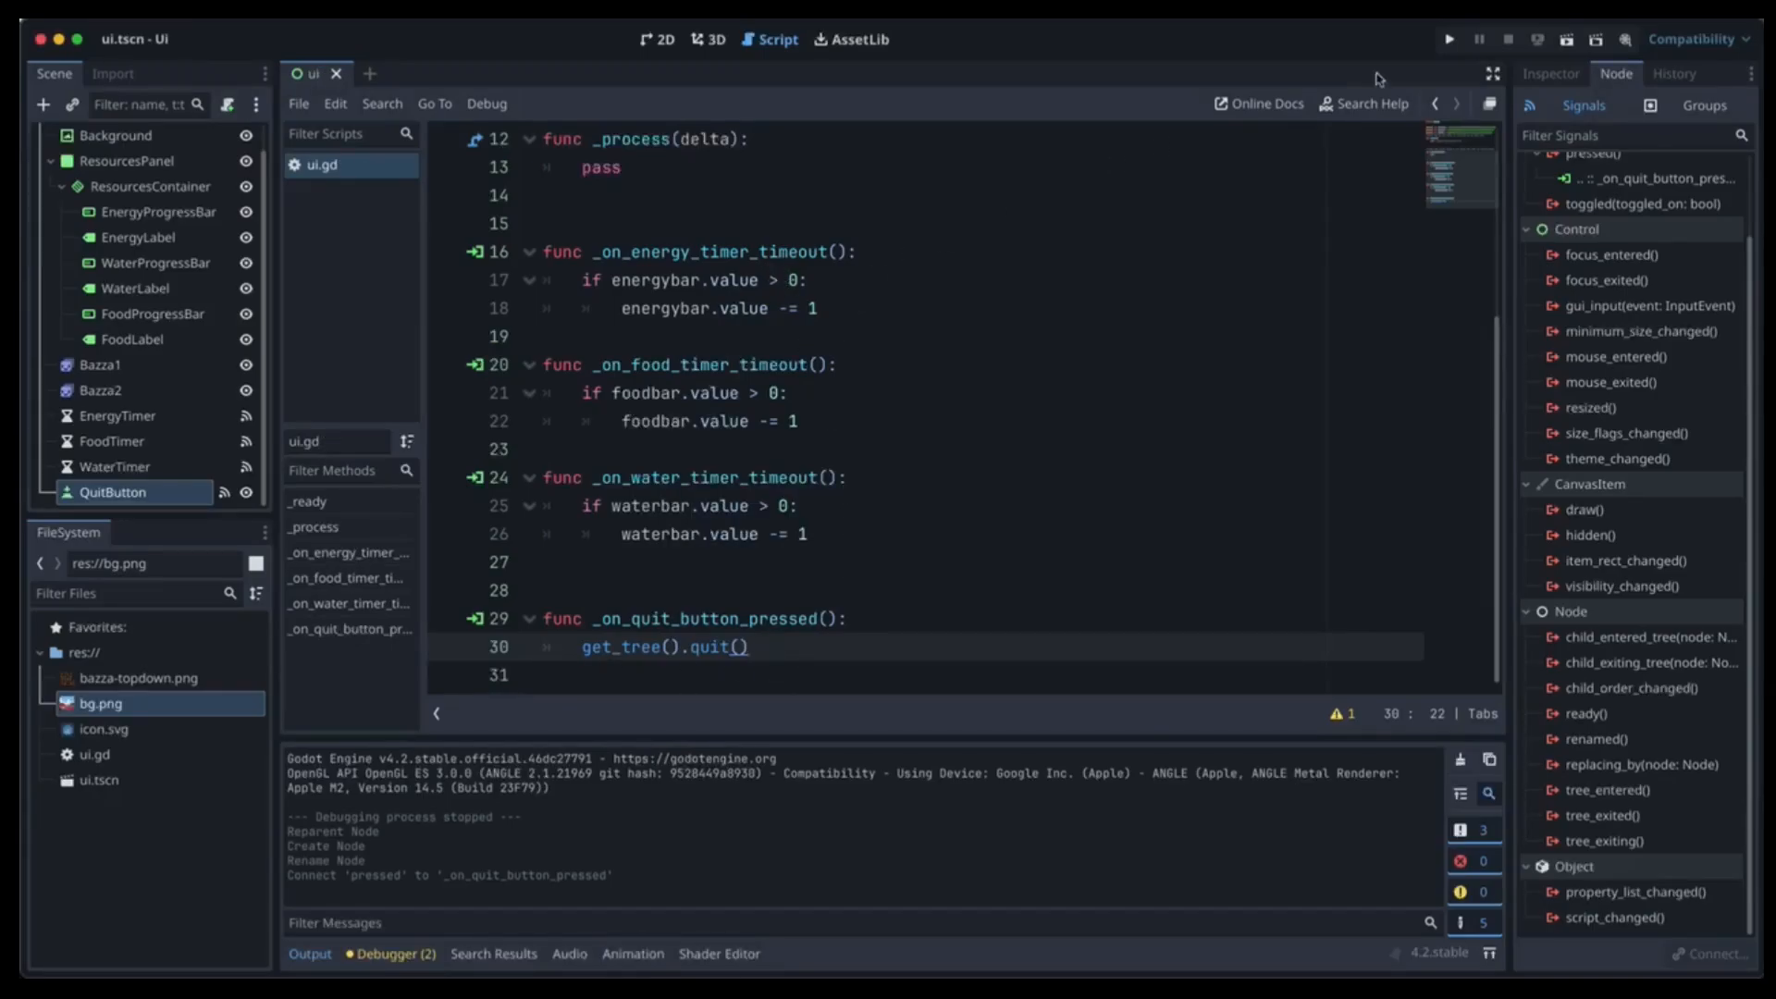
left_click(1570, 45)
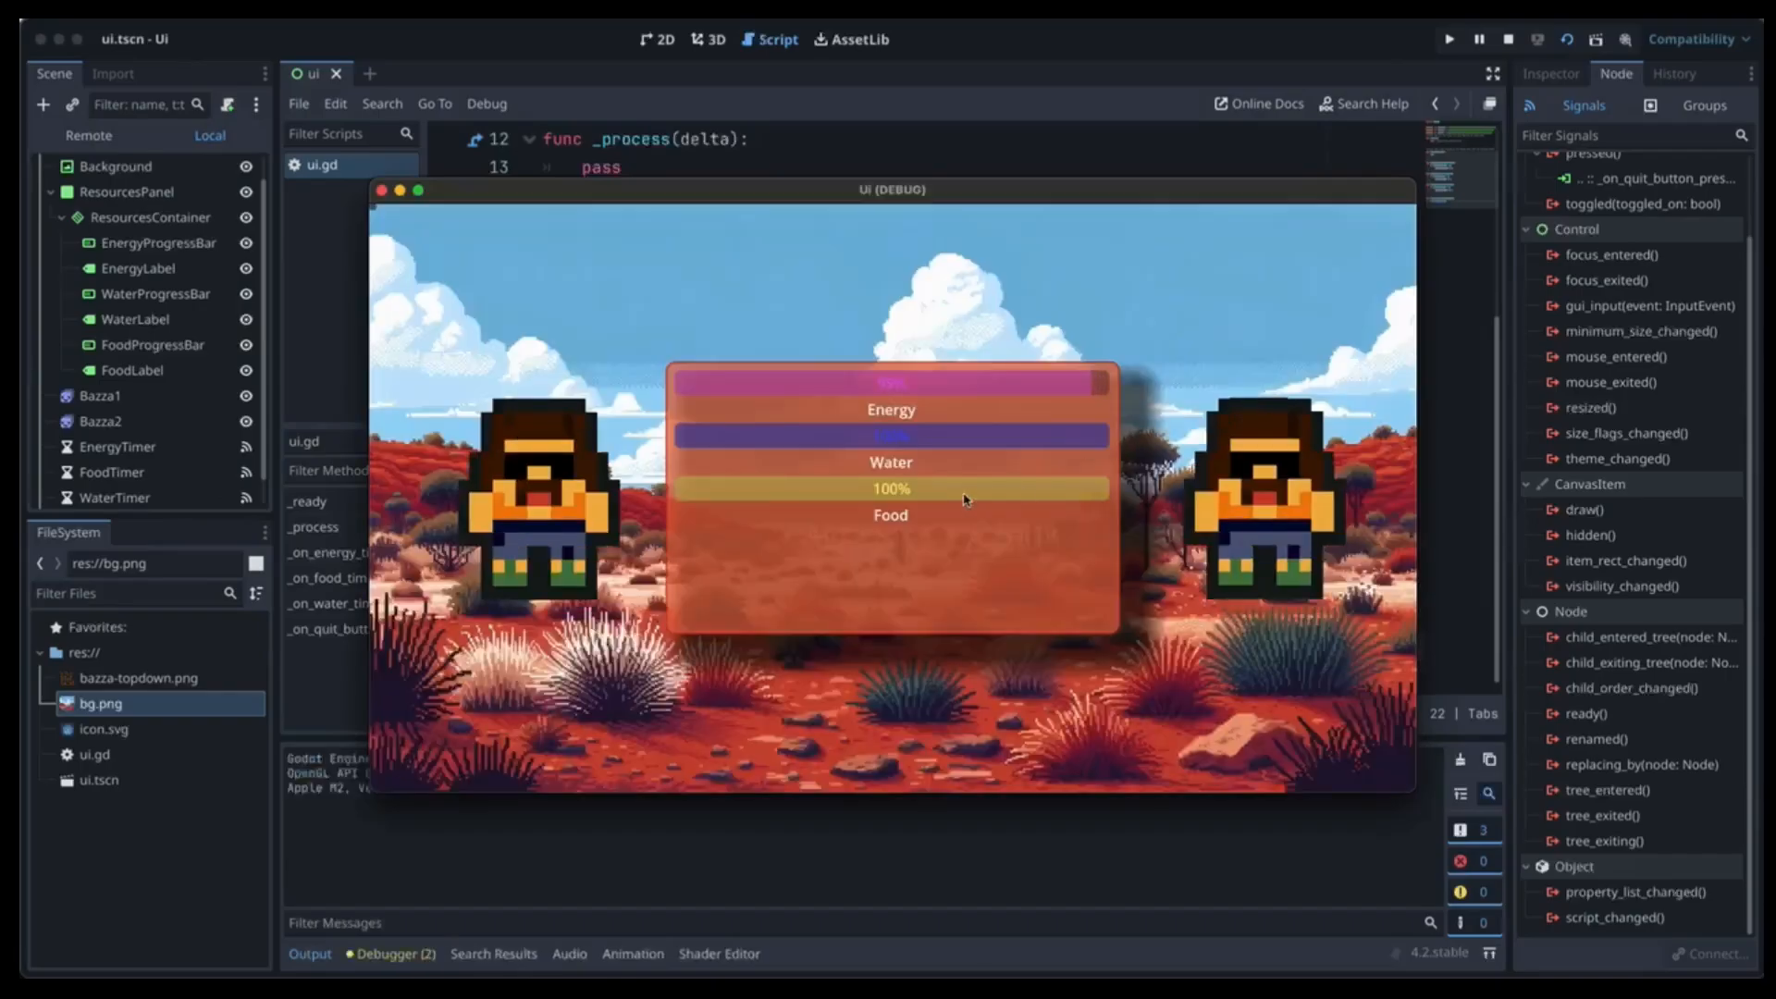
left_click(375, 205)
Set QuitButton's Text property to 'Quit' and save the scene.
left_click(96, 495)
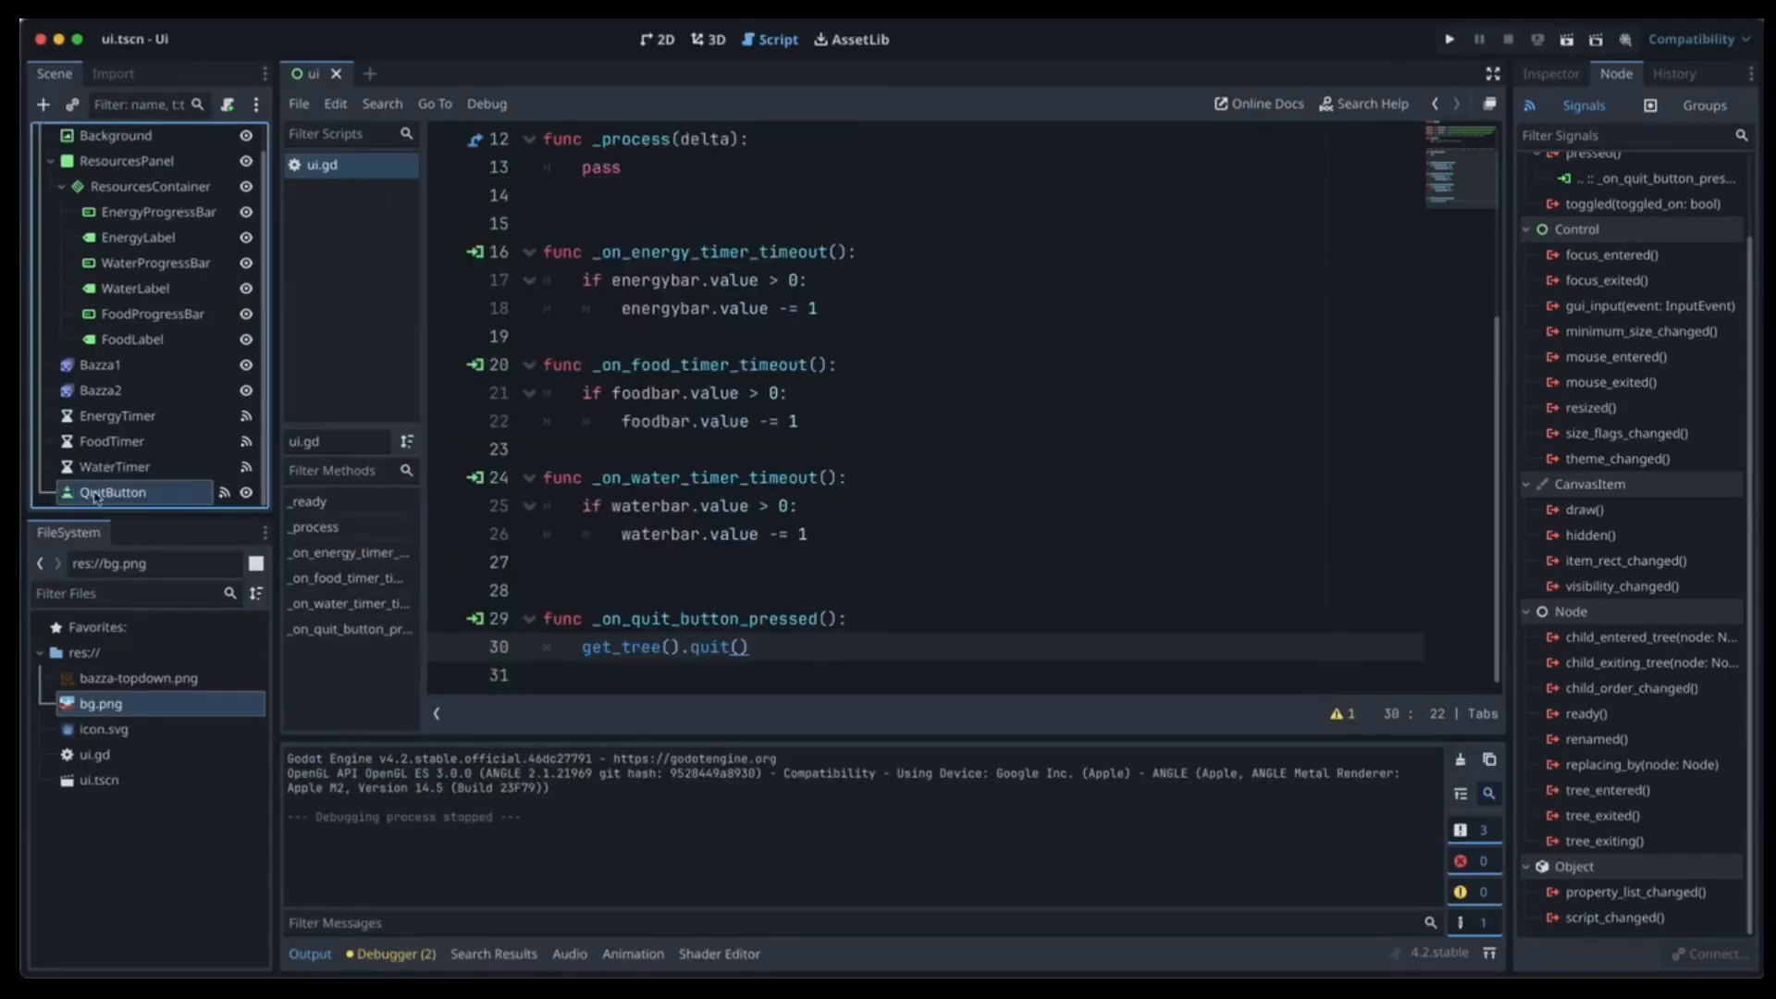
left_click(1550, 74)
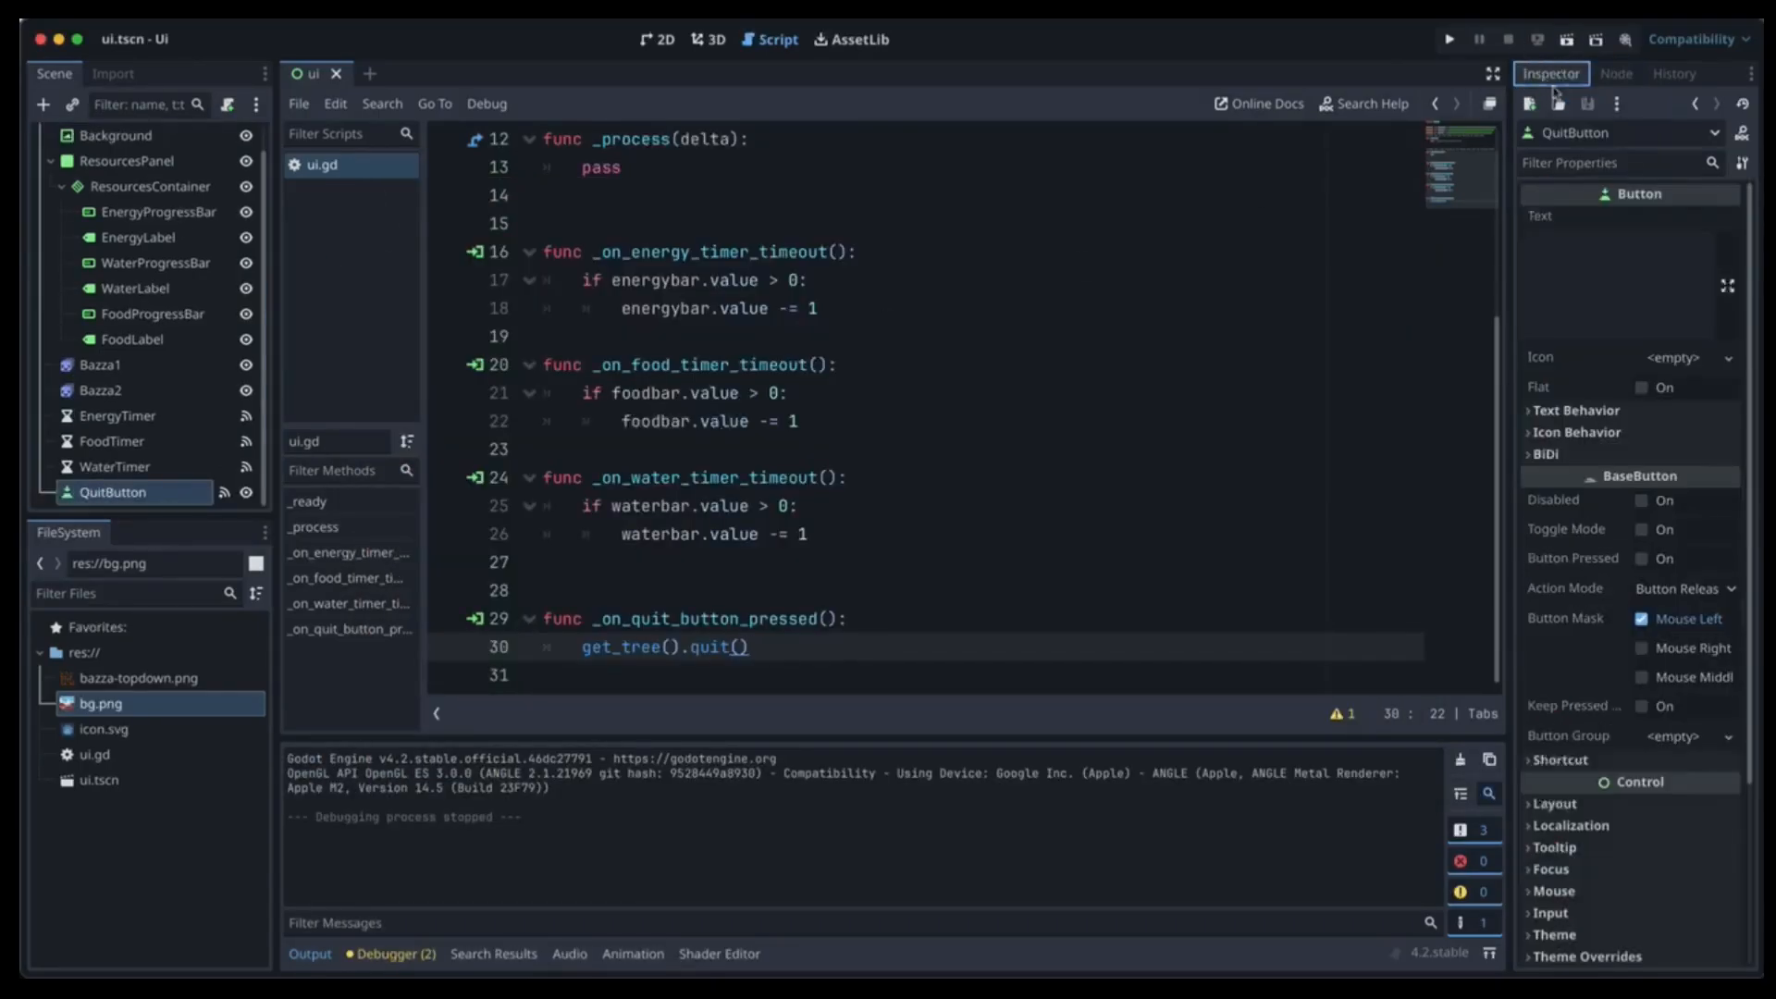
left_click(1606, 264)
type("Quit")
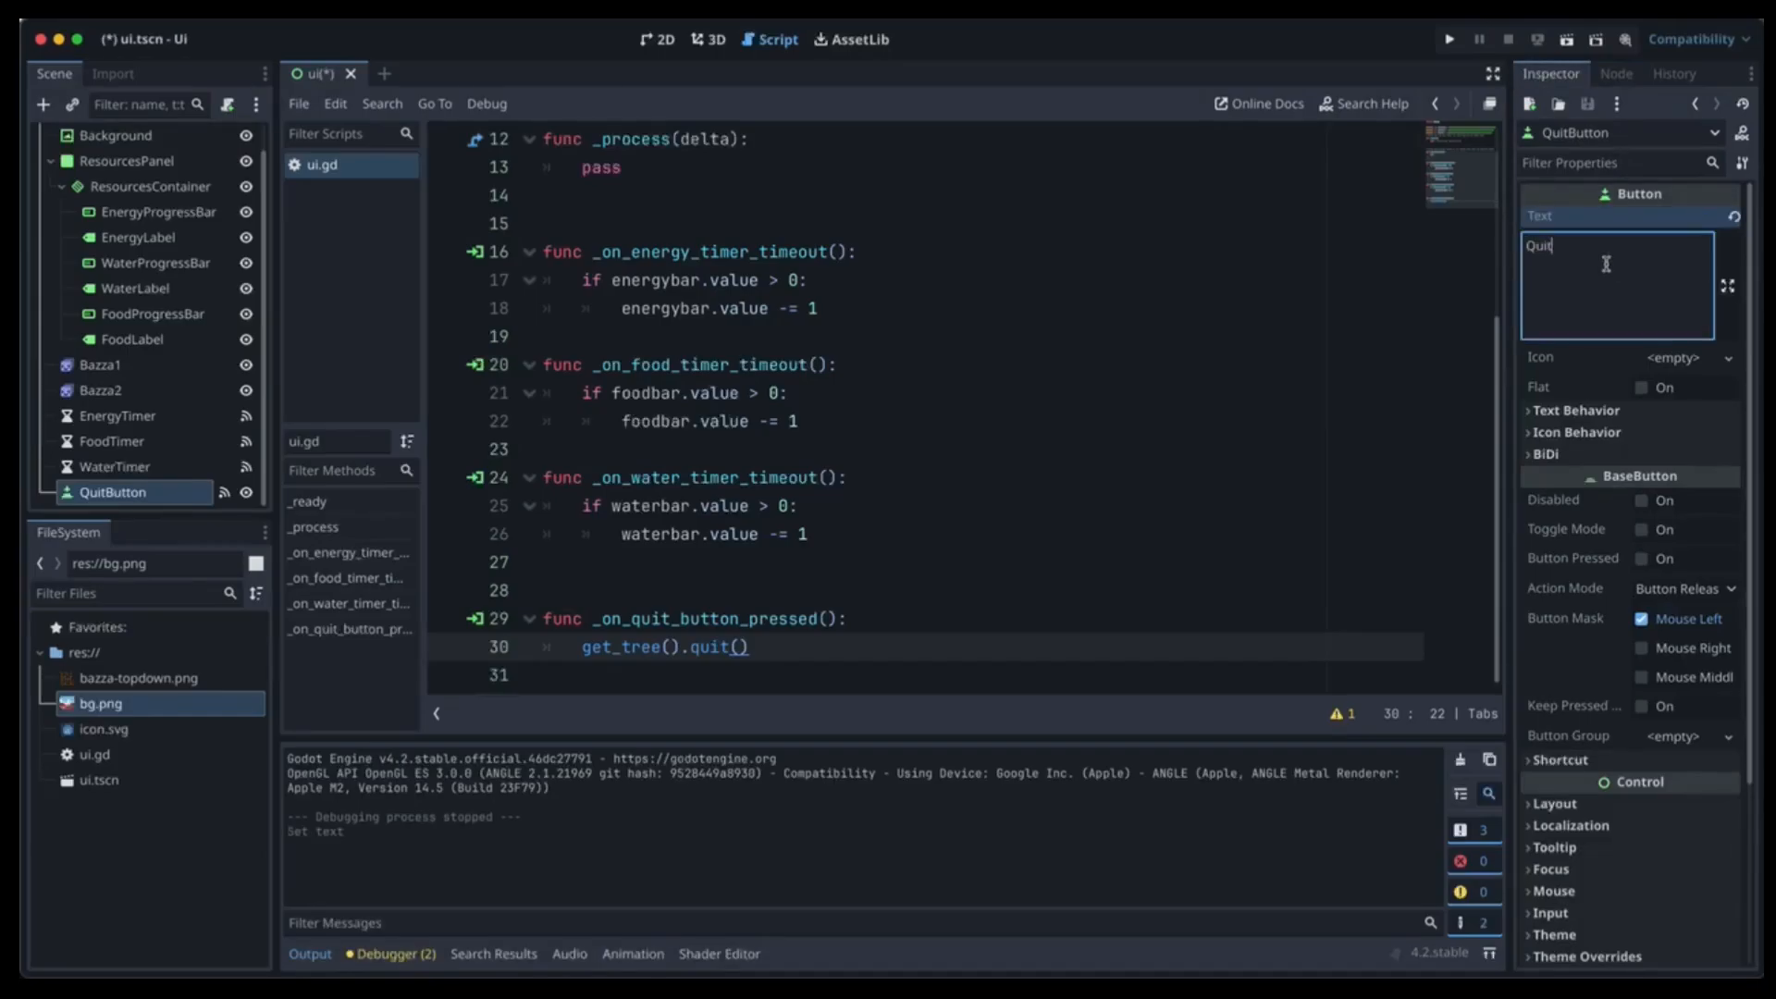
key("super+s")
Nudge the Quit button away from the 2D canvas corner, save, and test it in a run.
left_click(662, 41)
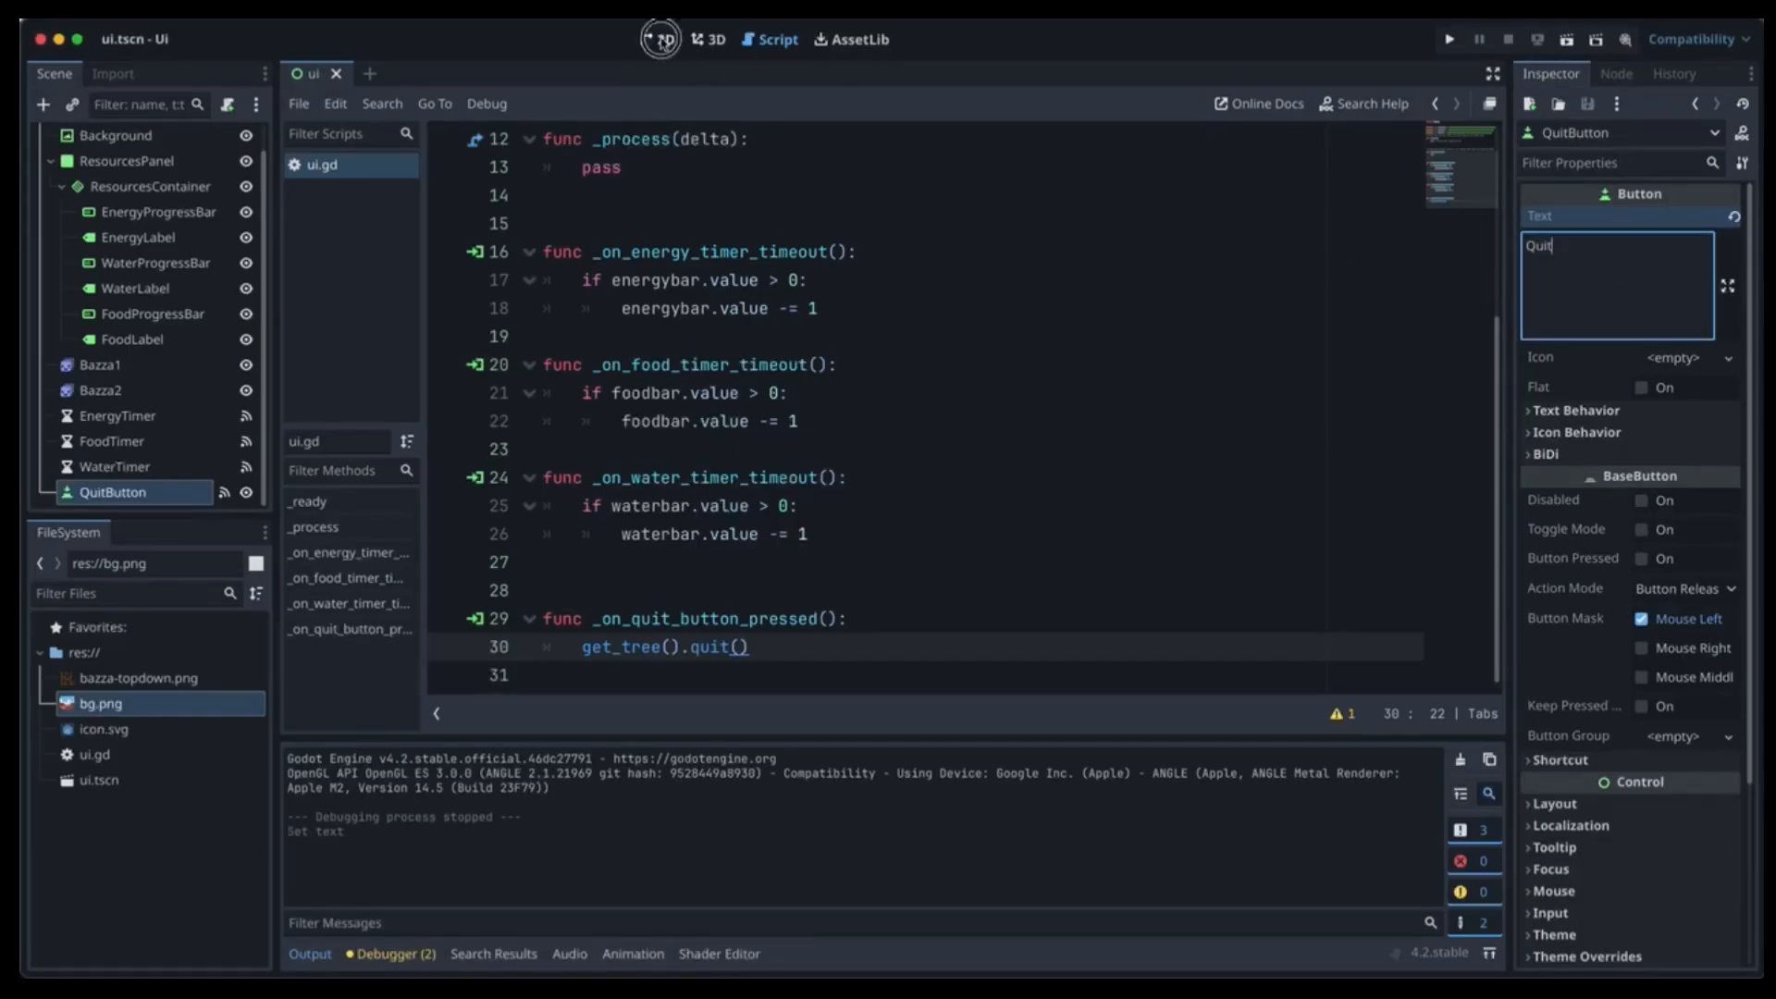
scroll(404, 259, "down", 3)
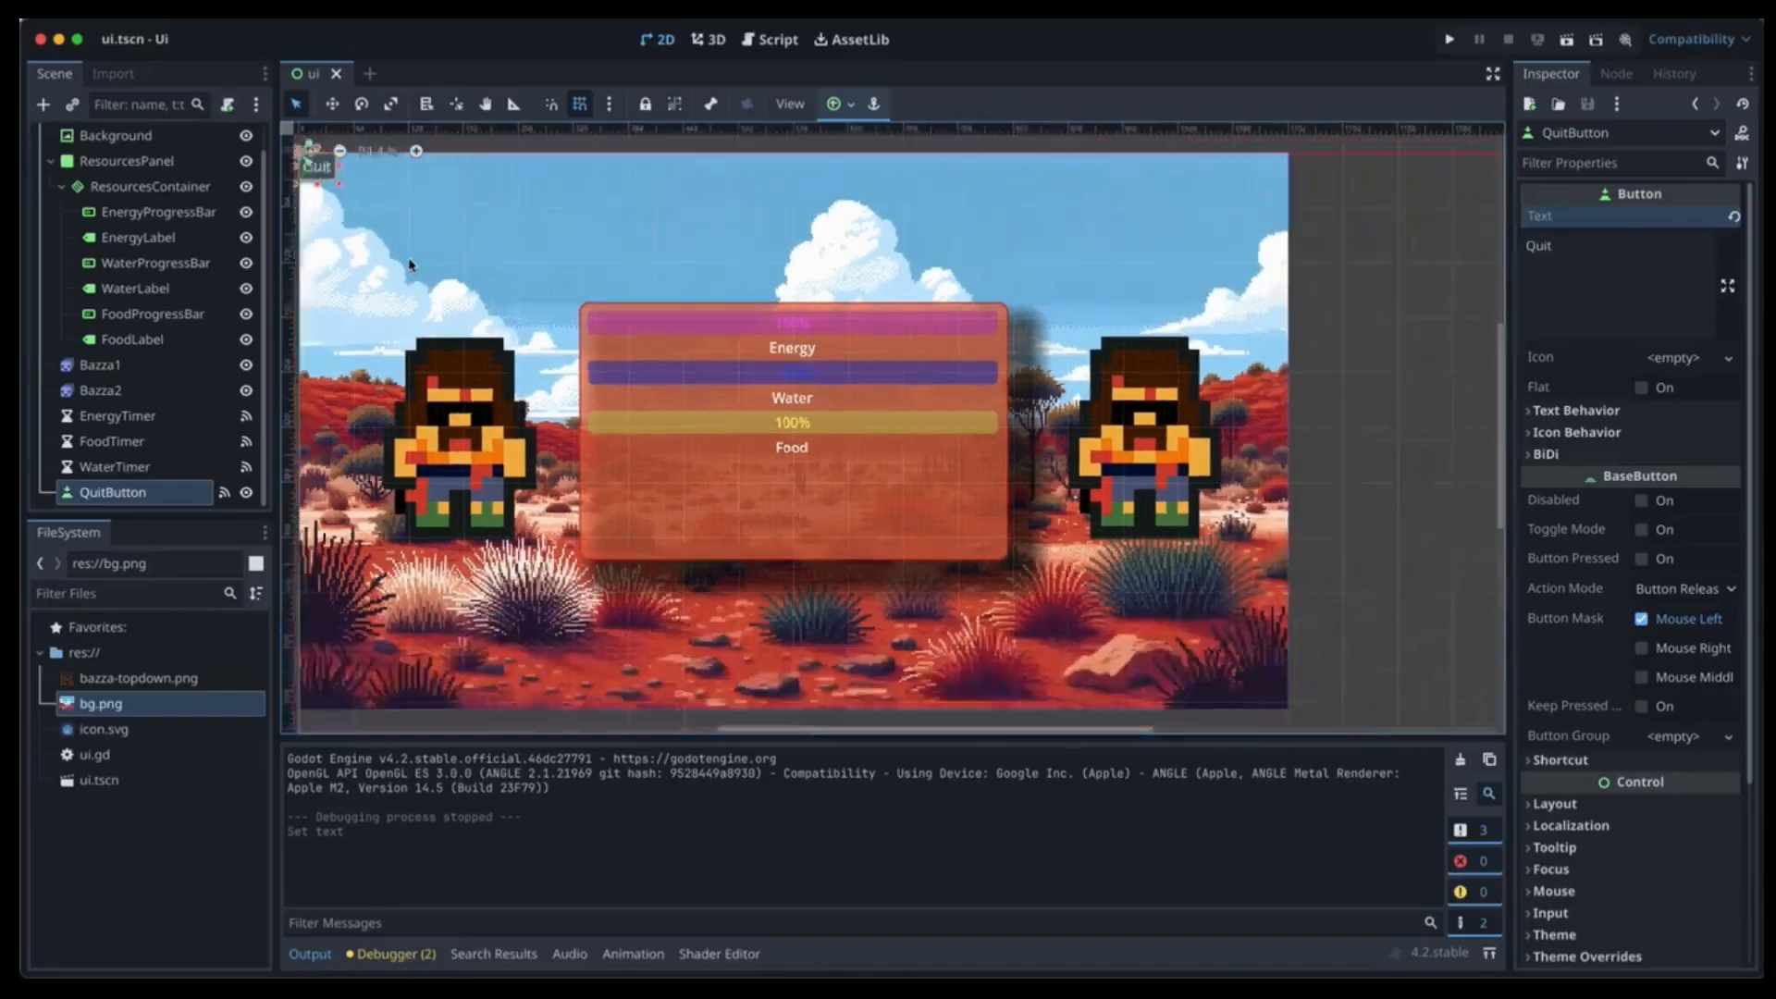
left_click_drag(330, 178, 343, 194)
key("super+s")
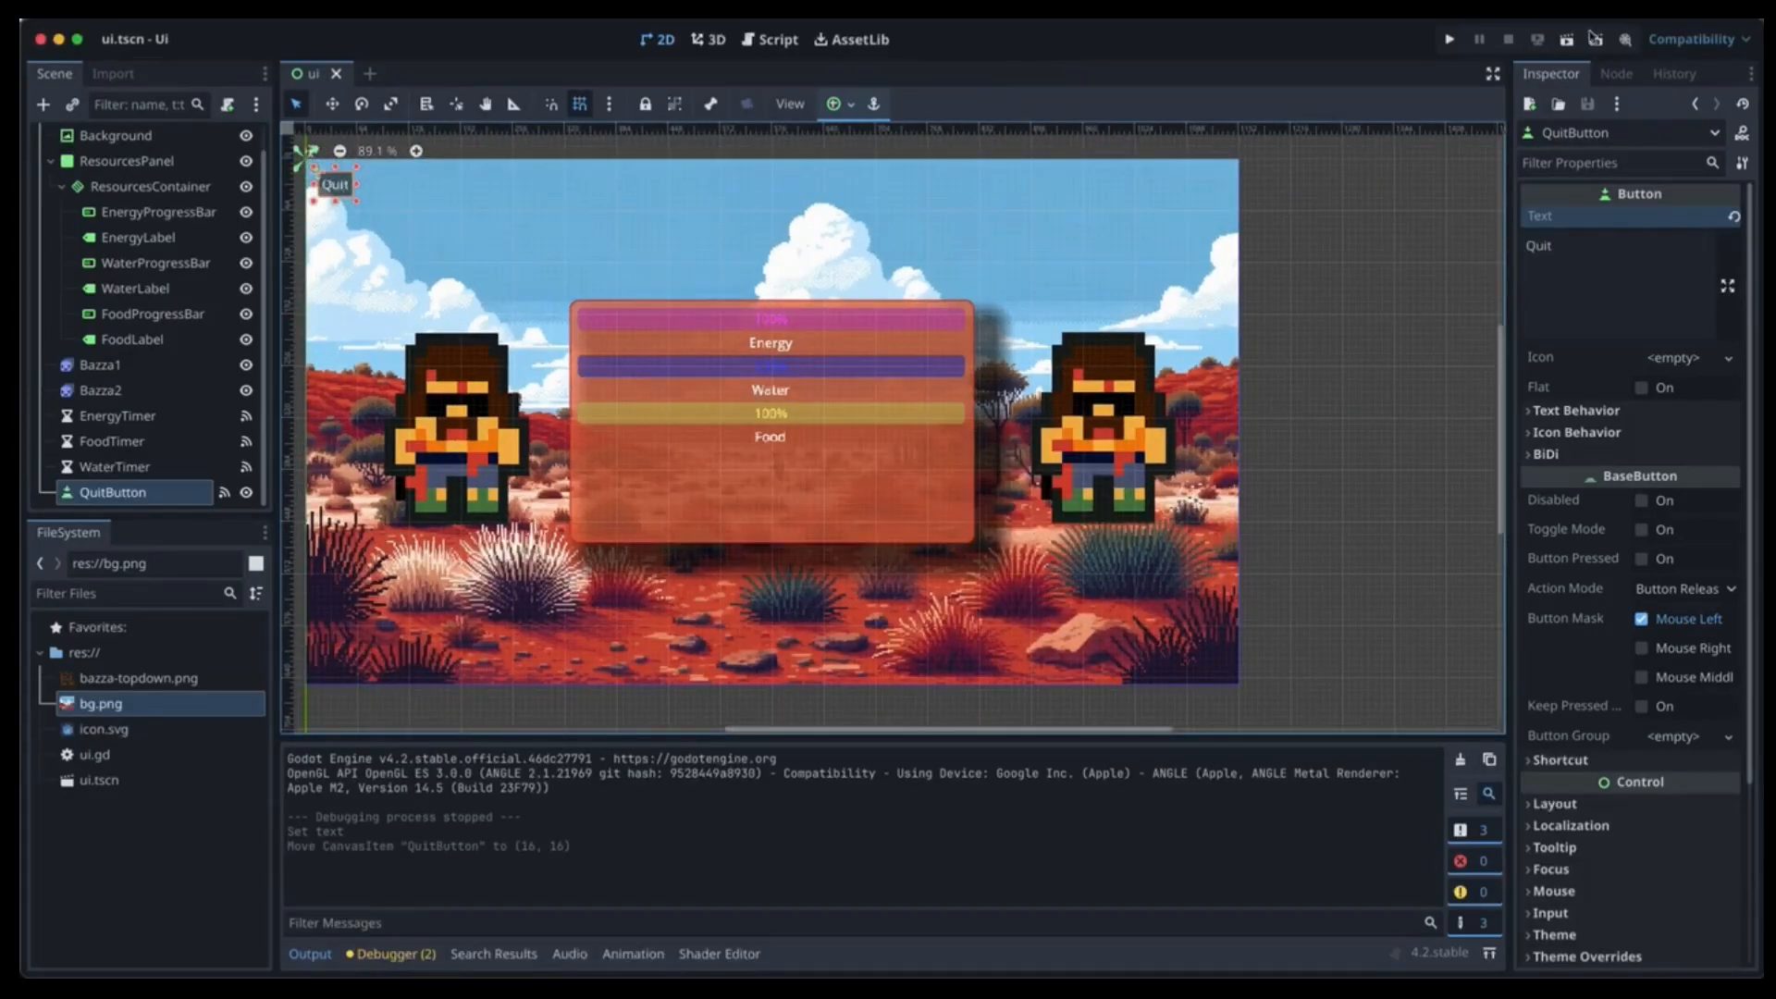
left_click(1565, 39)
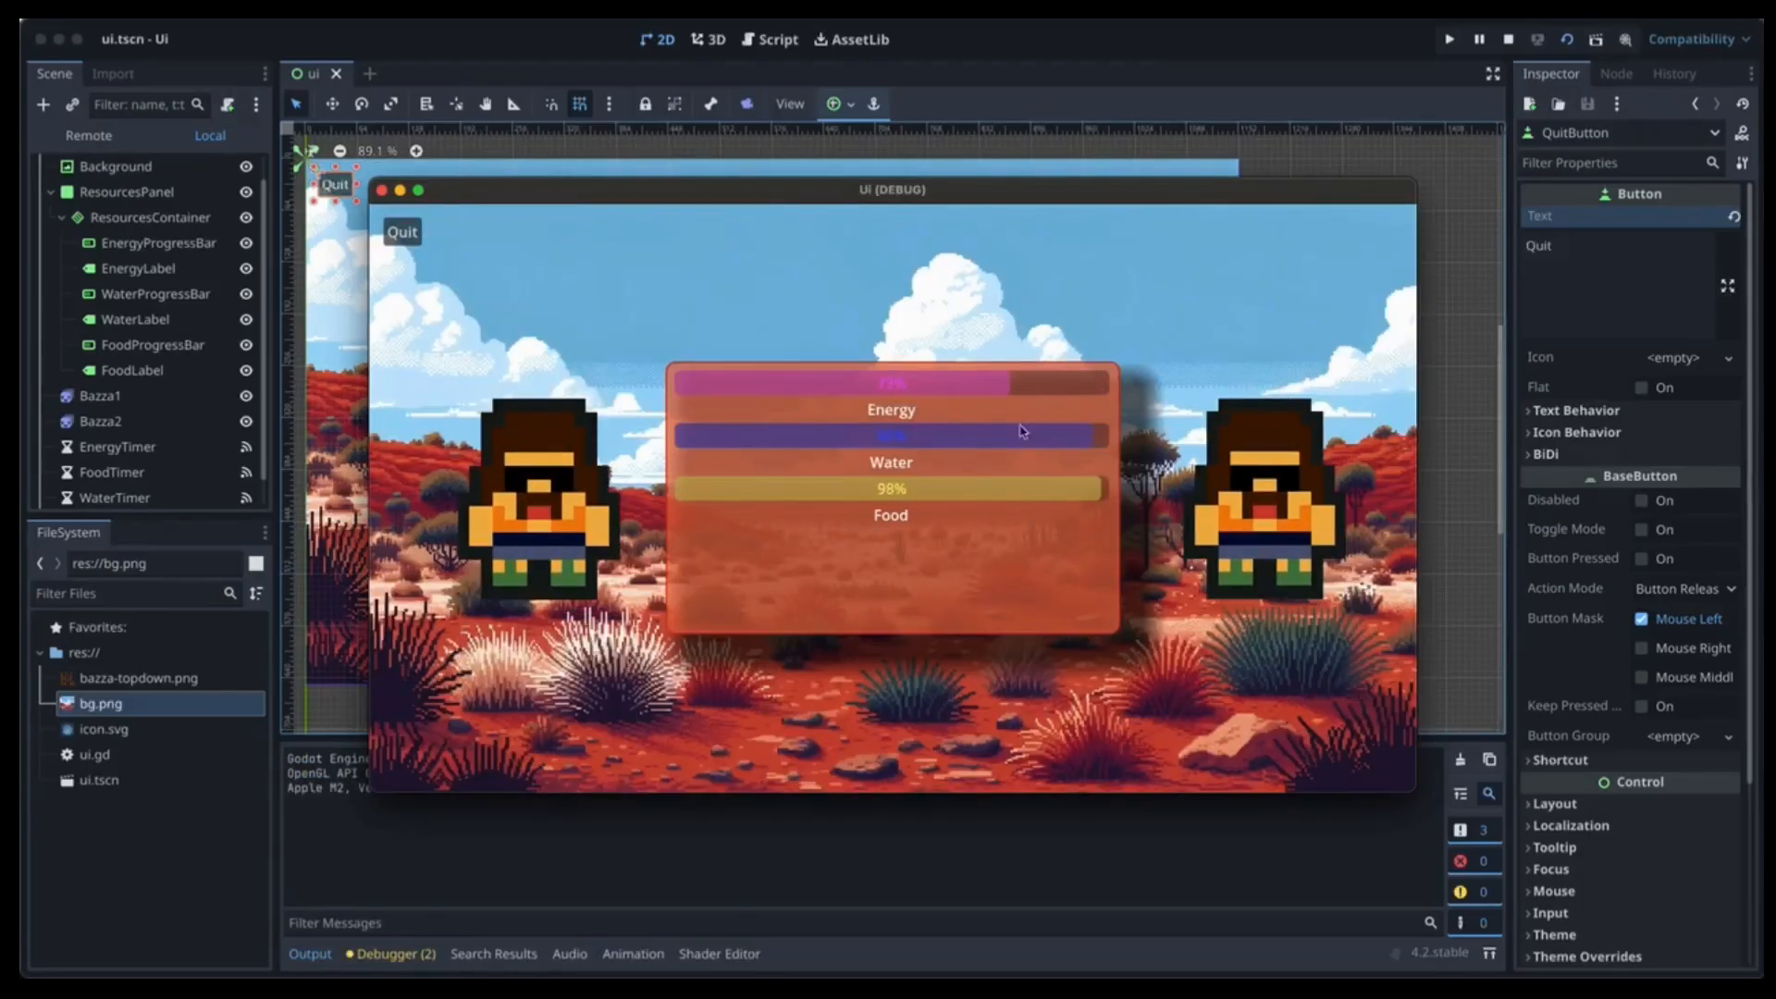
left_click(407, 234)
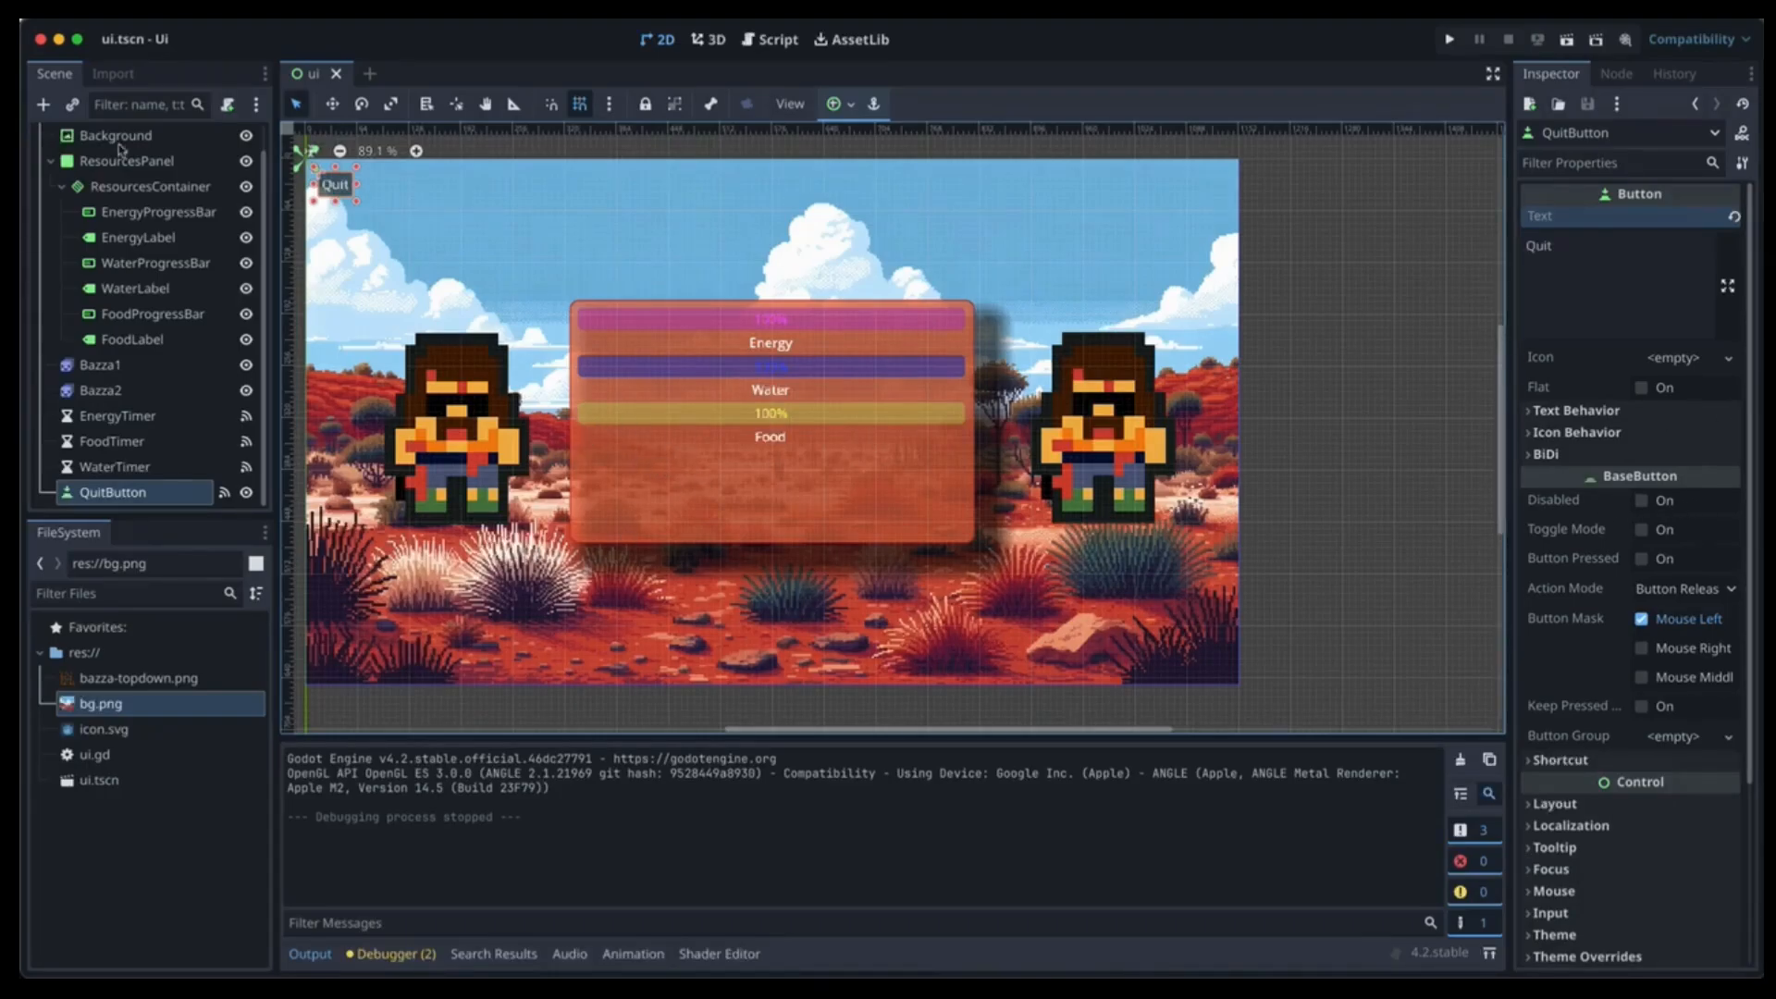
Add a BoxContainer child to ResourcesContainer and name it ButtonBox.
left_click(157, 189)
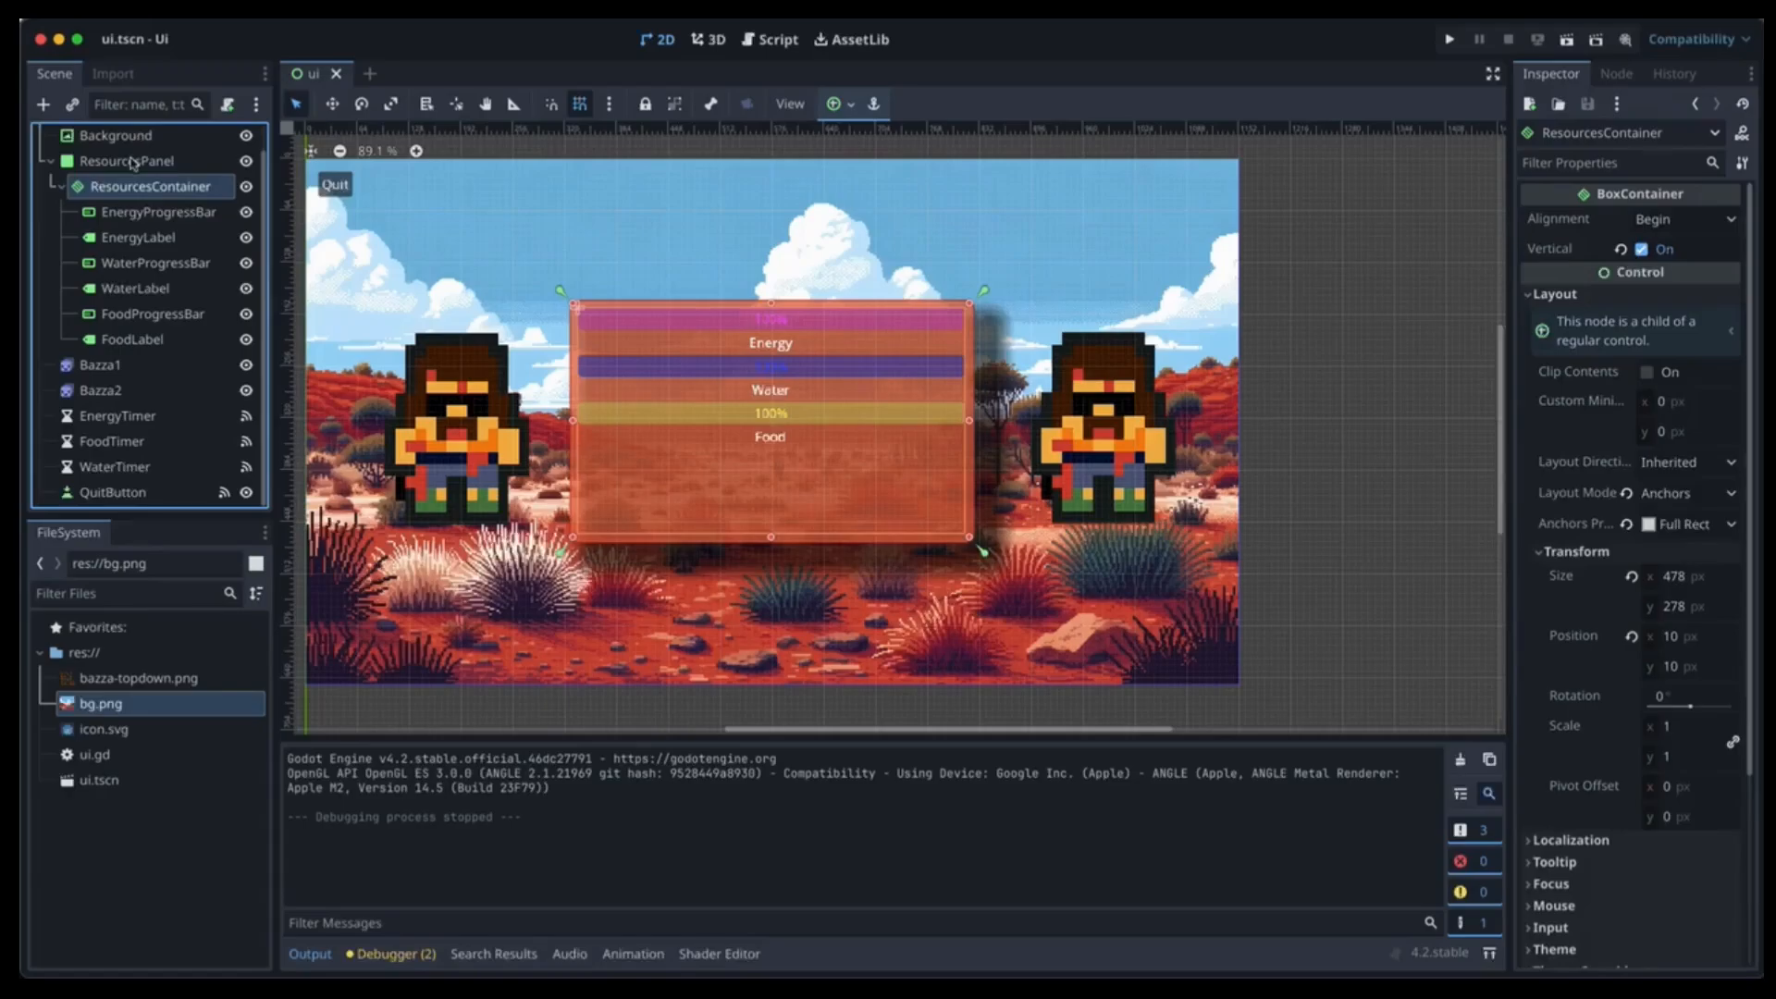
left_click(133, 163)
left_click(153, 186)
left_click(43, 104)
type("box")
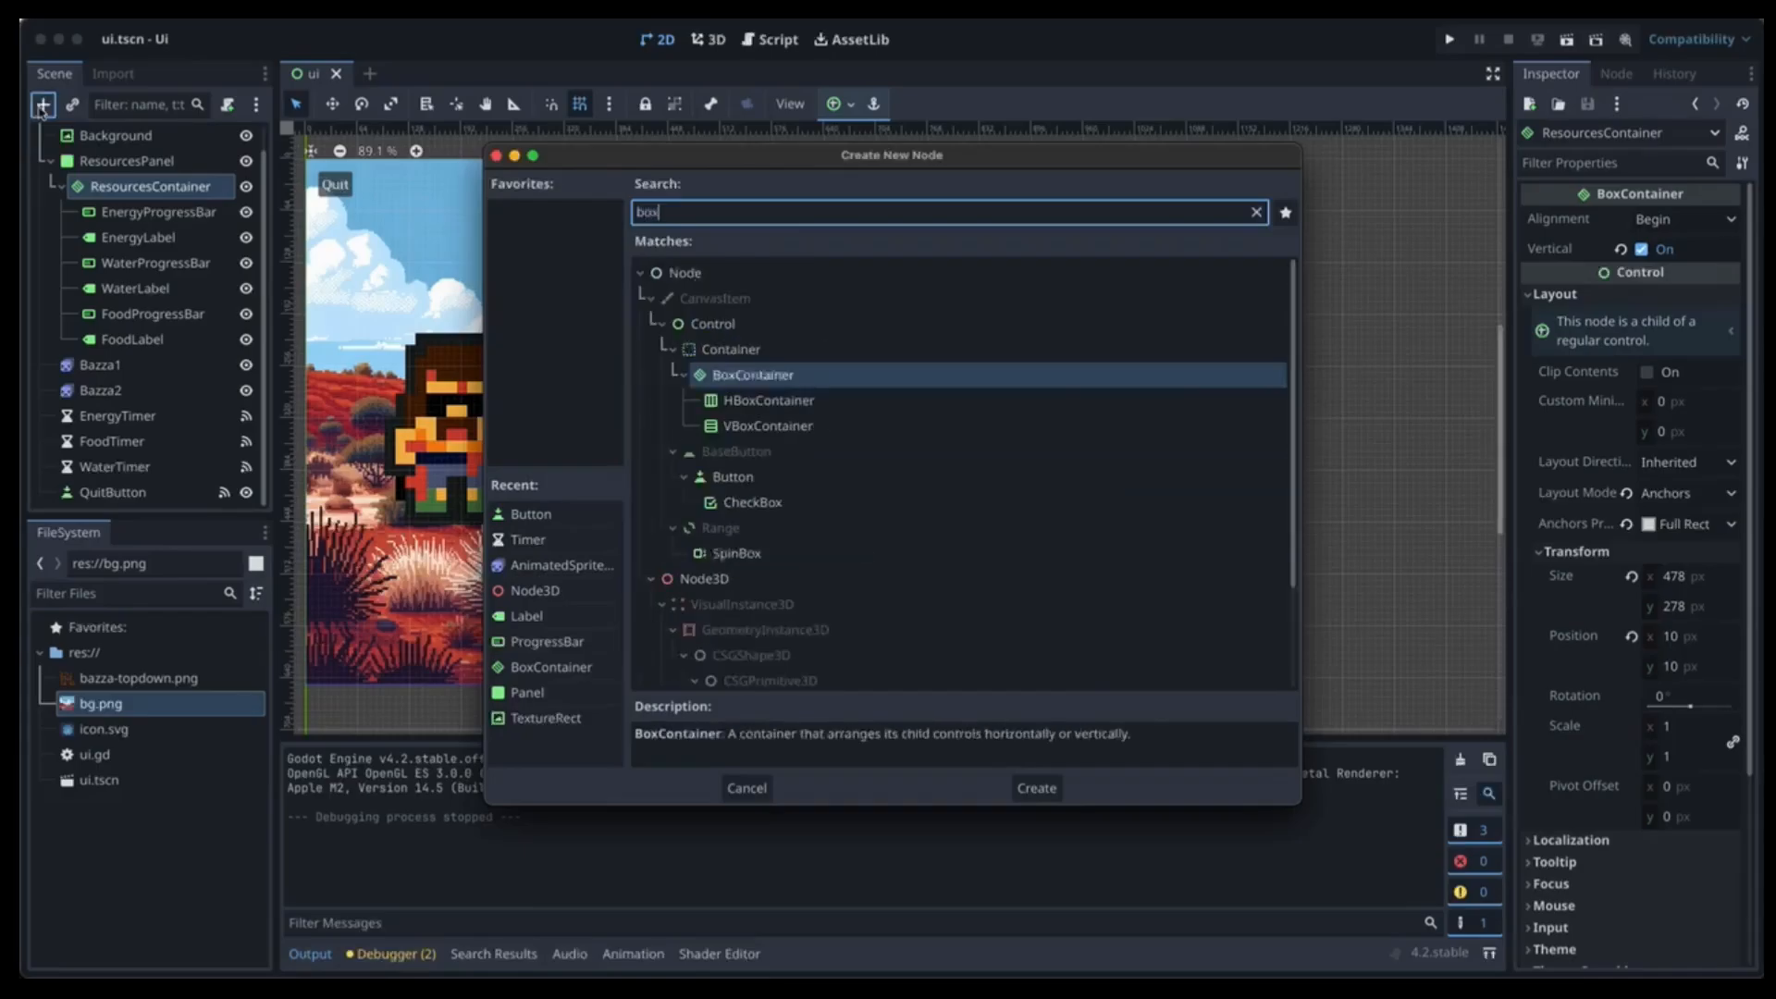
key("Return")
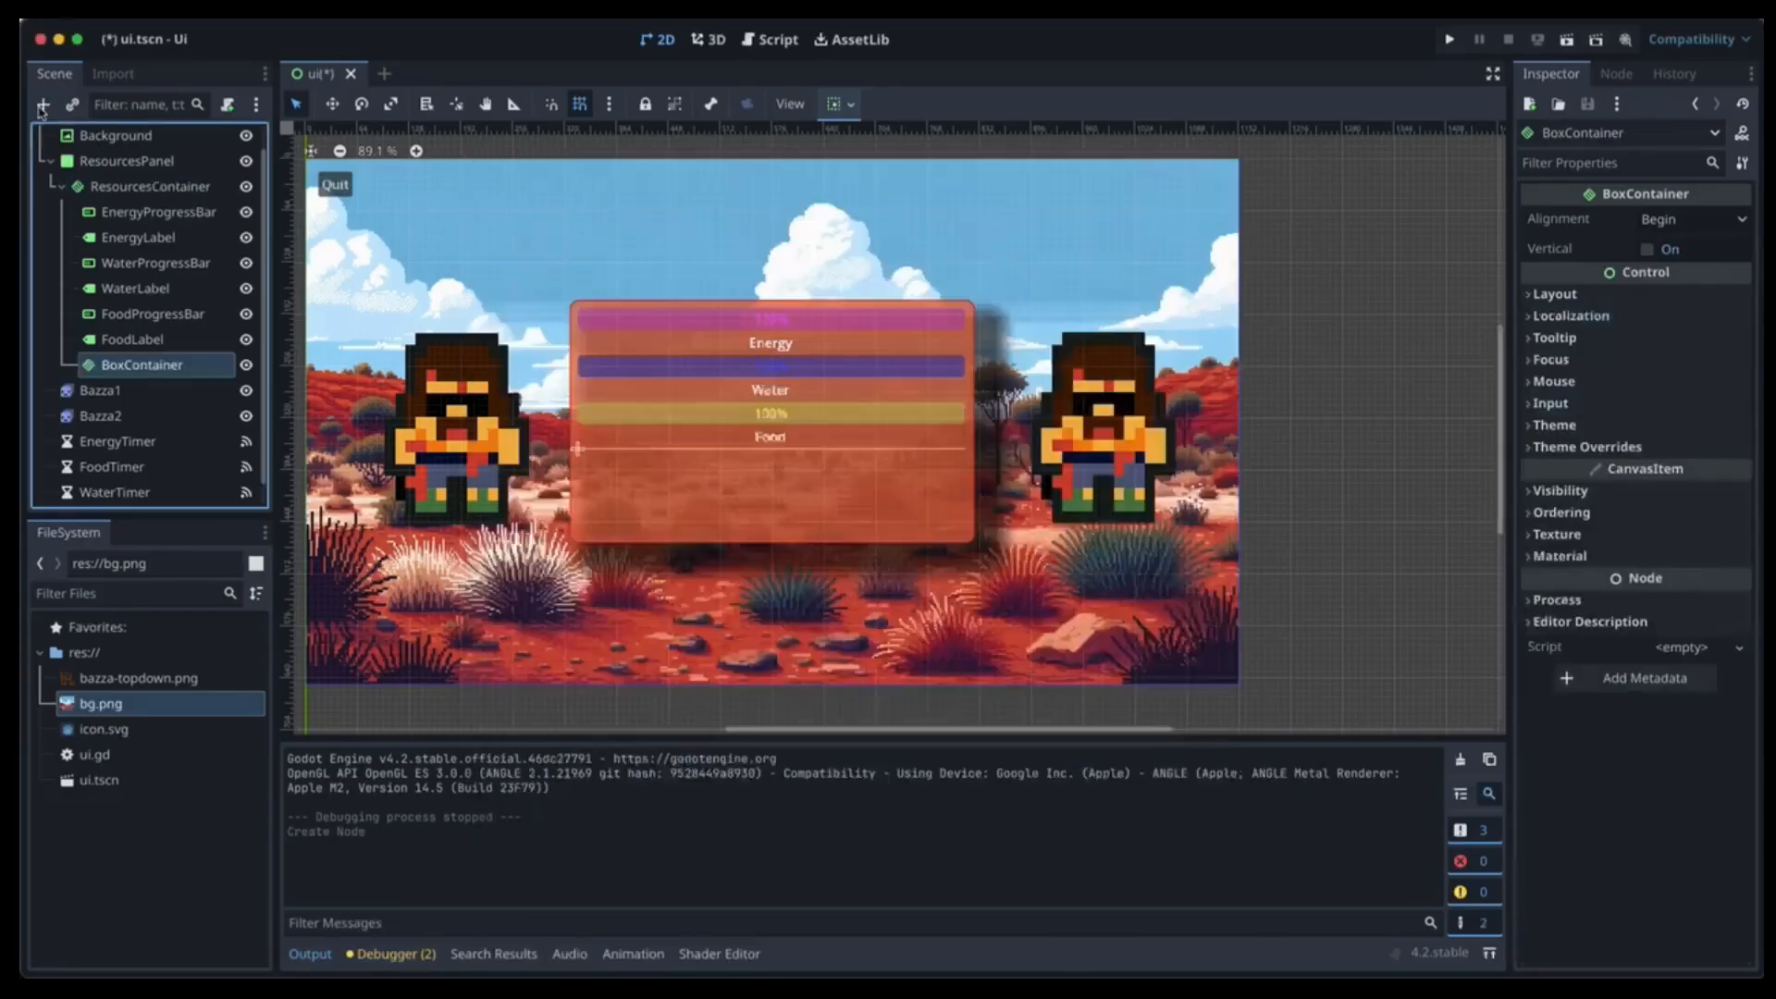
double_click(124, 366)
type("Bu")
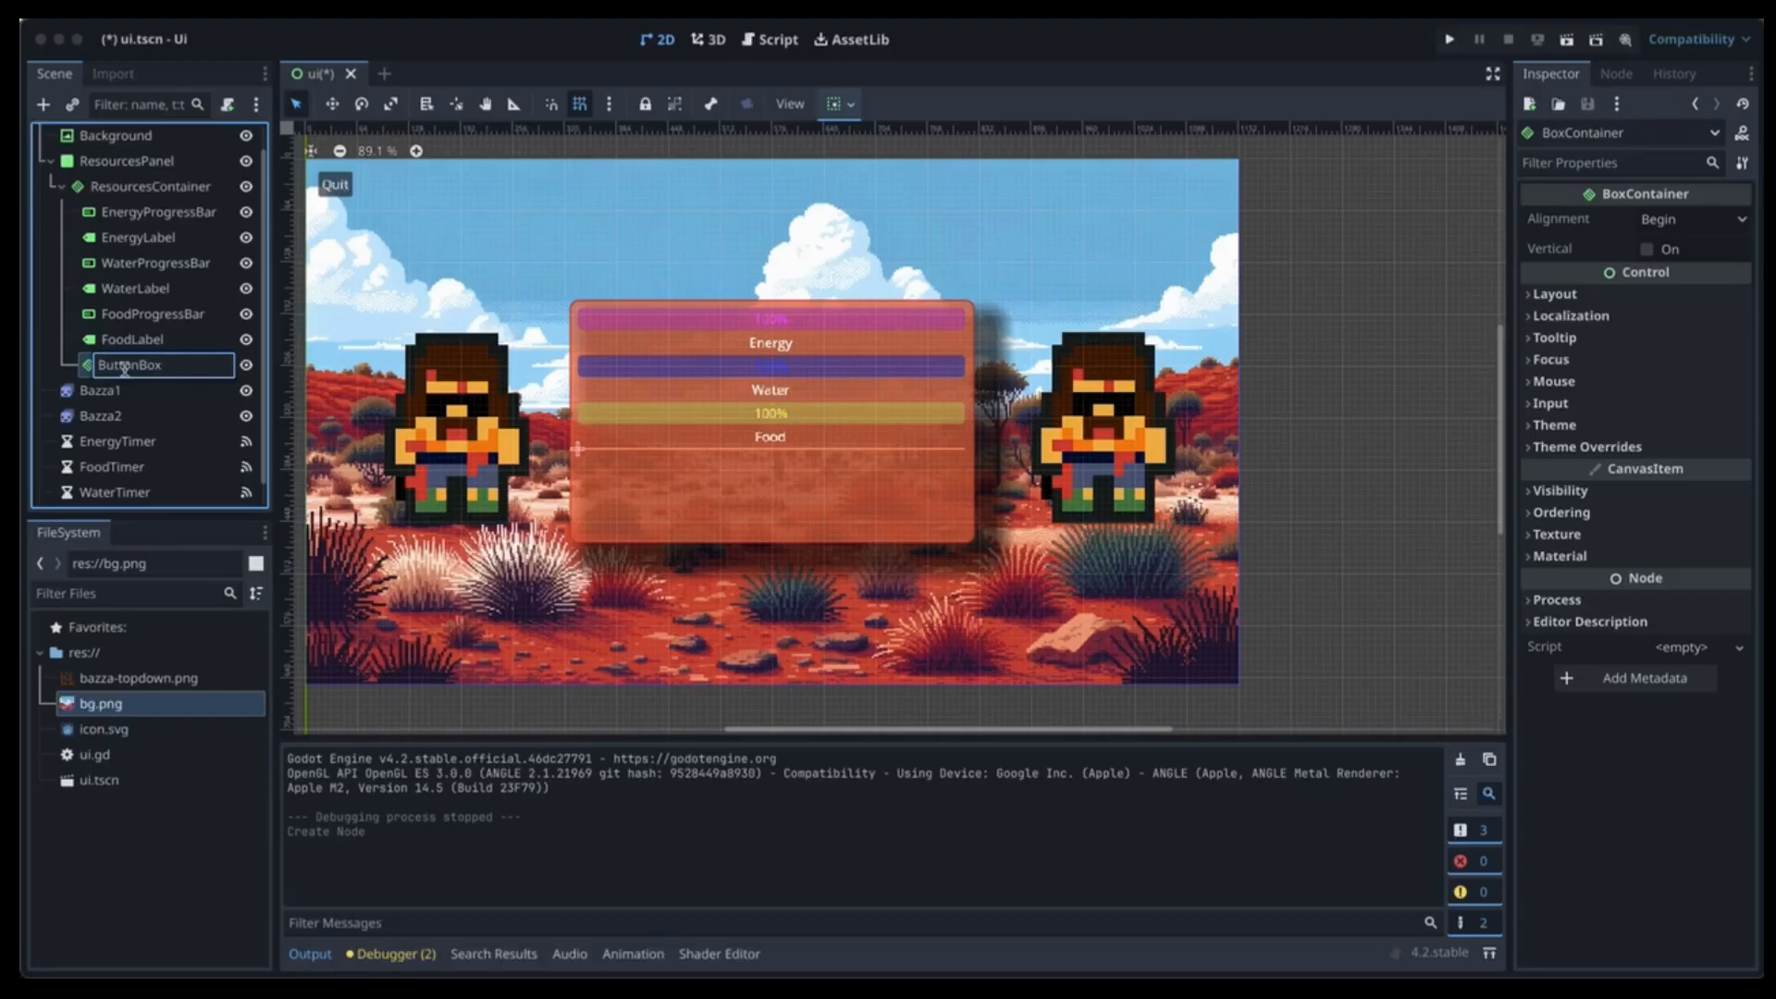
type("ttonBox")
key("Return")
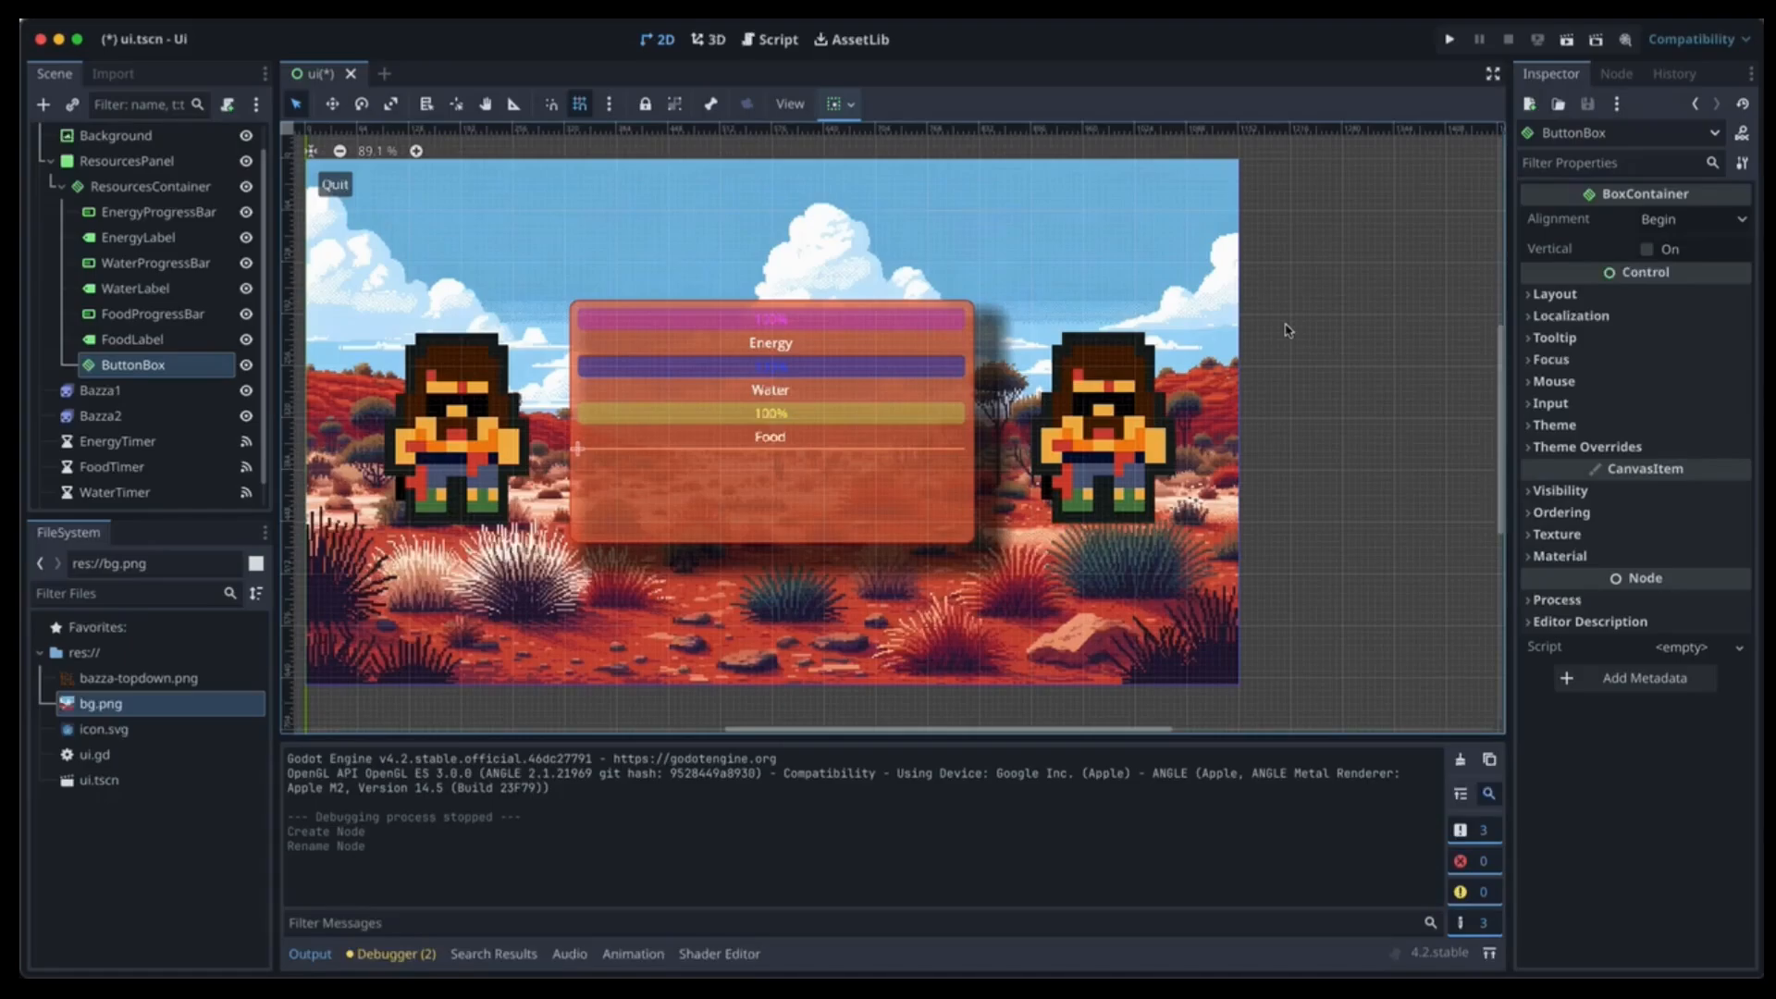
Add a Button inside ButtonBox and rename it EnergyButton.
left_click(44, 105)
type("button")
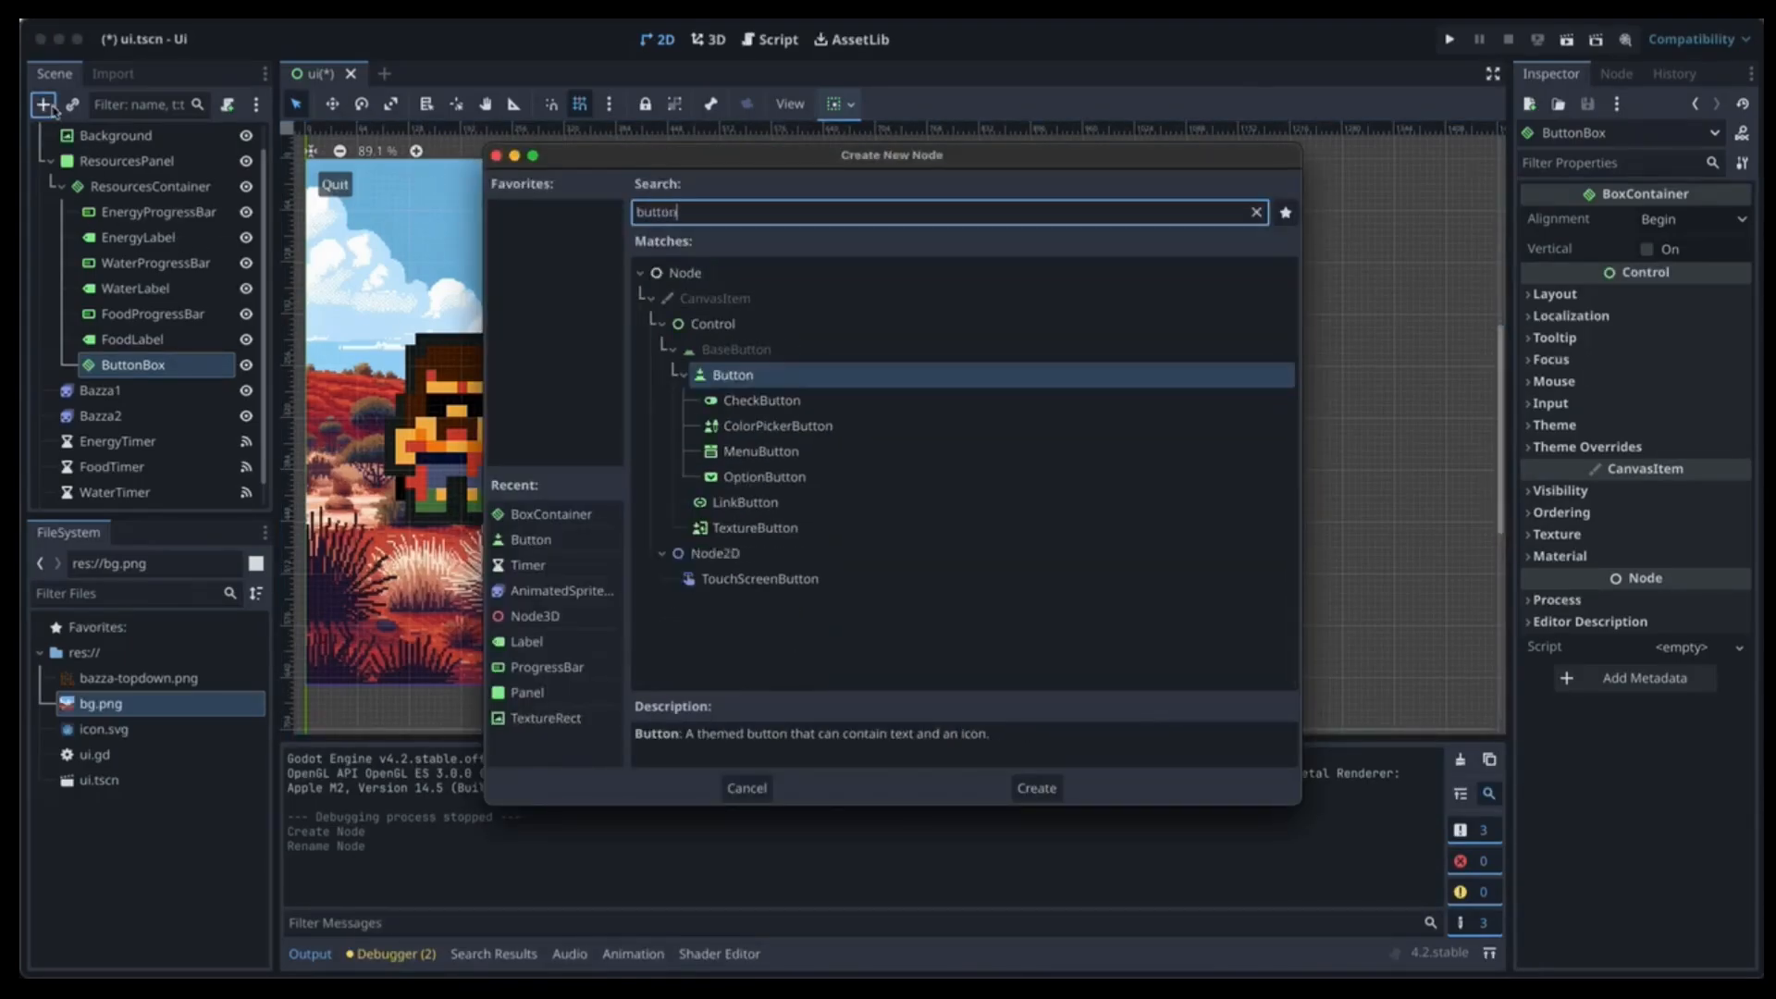
key("Return")
double_click(139, 391)
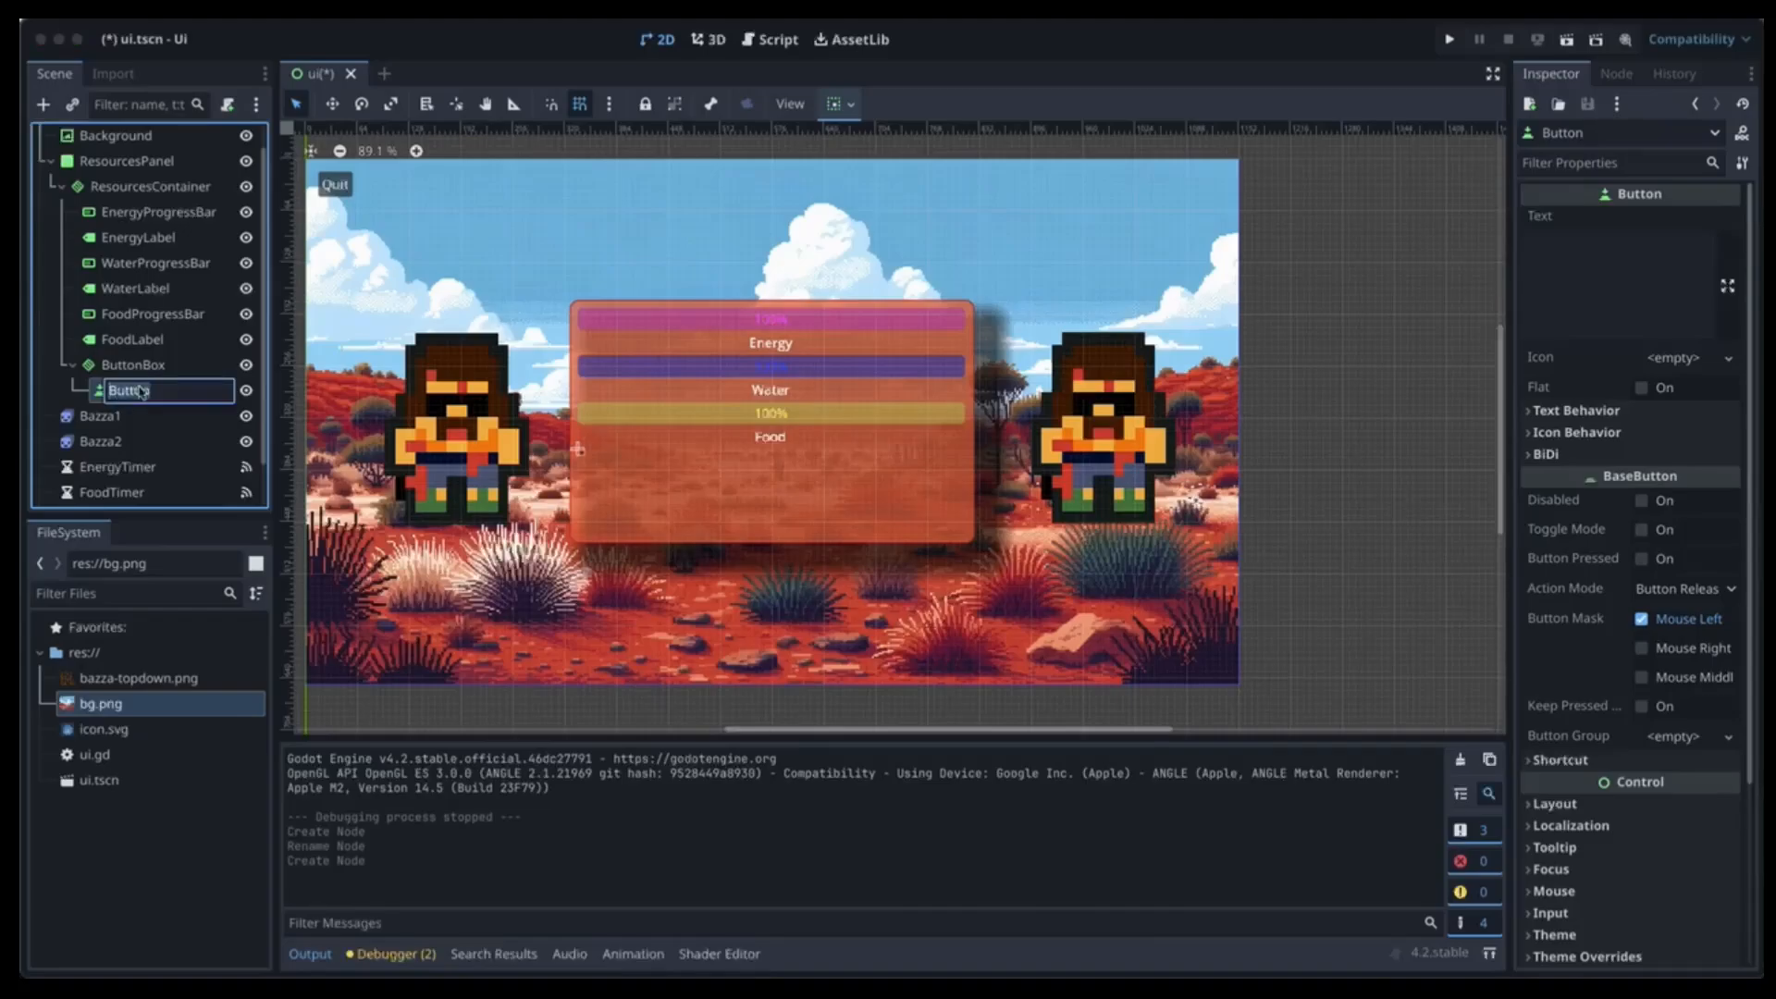
type("EnergyButton")
key("Return")
Set EnergyButton's Text to 'Add Energy'.
left_click(1558, 288)
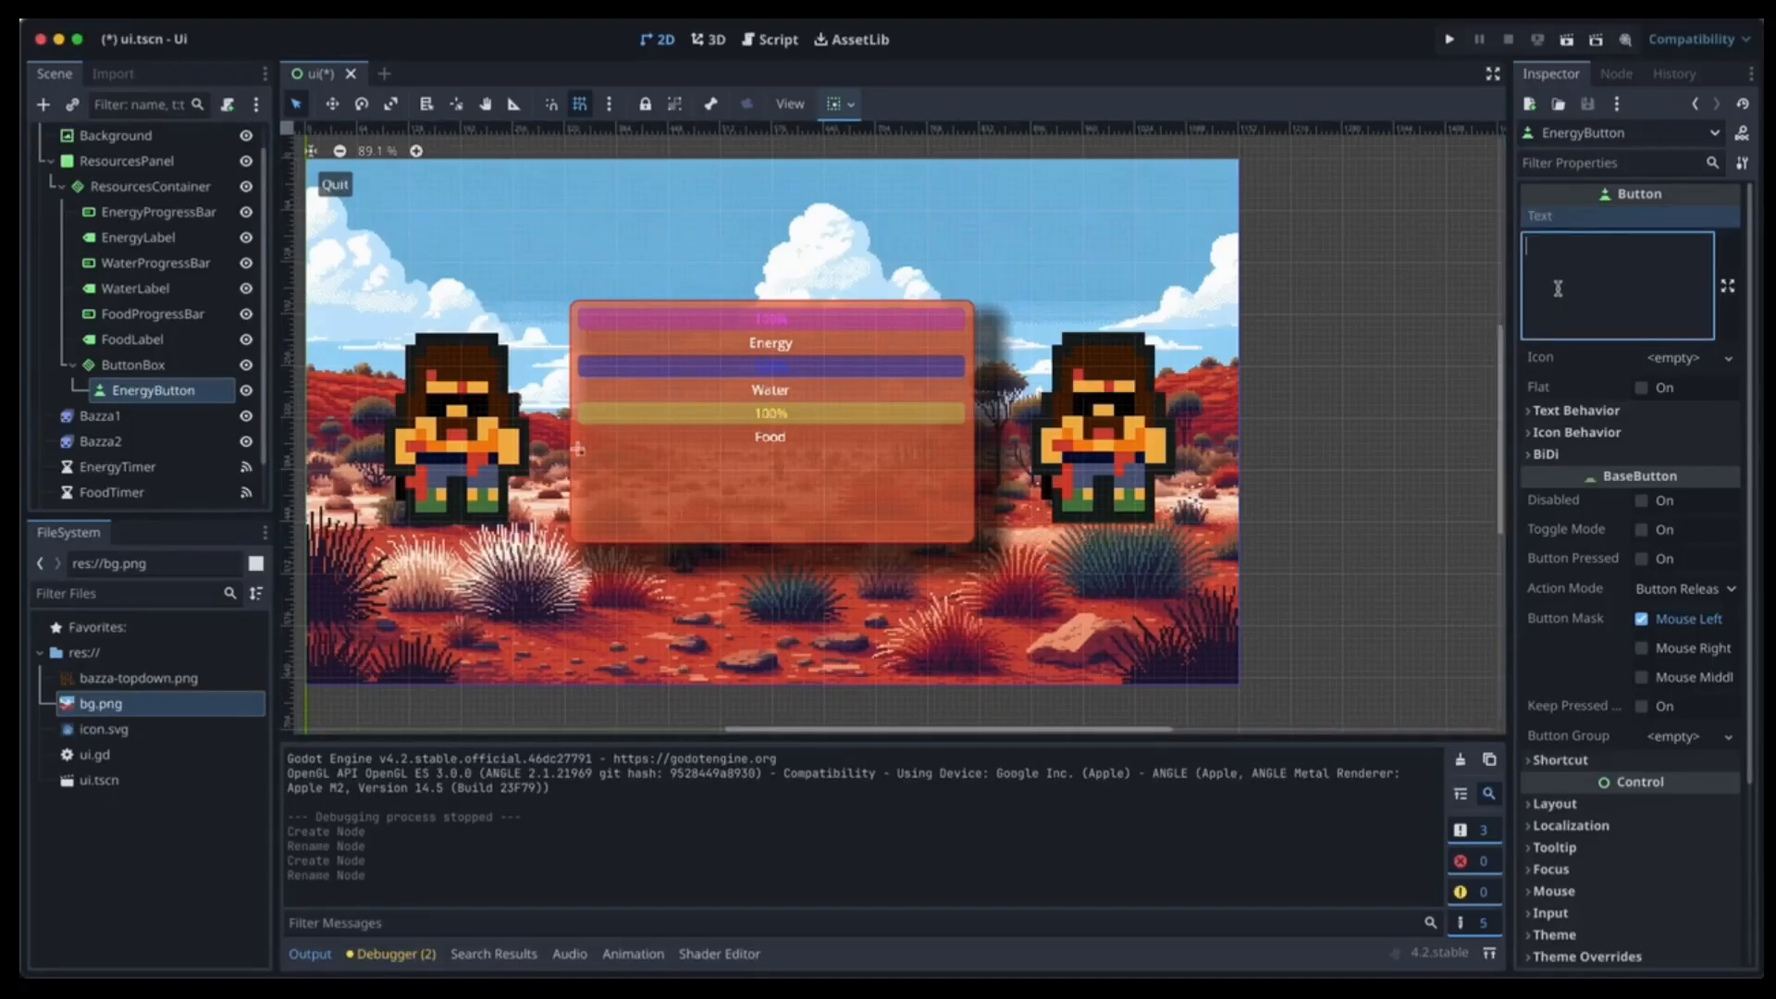
type("Add To E")
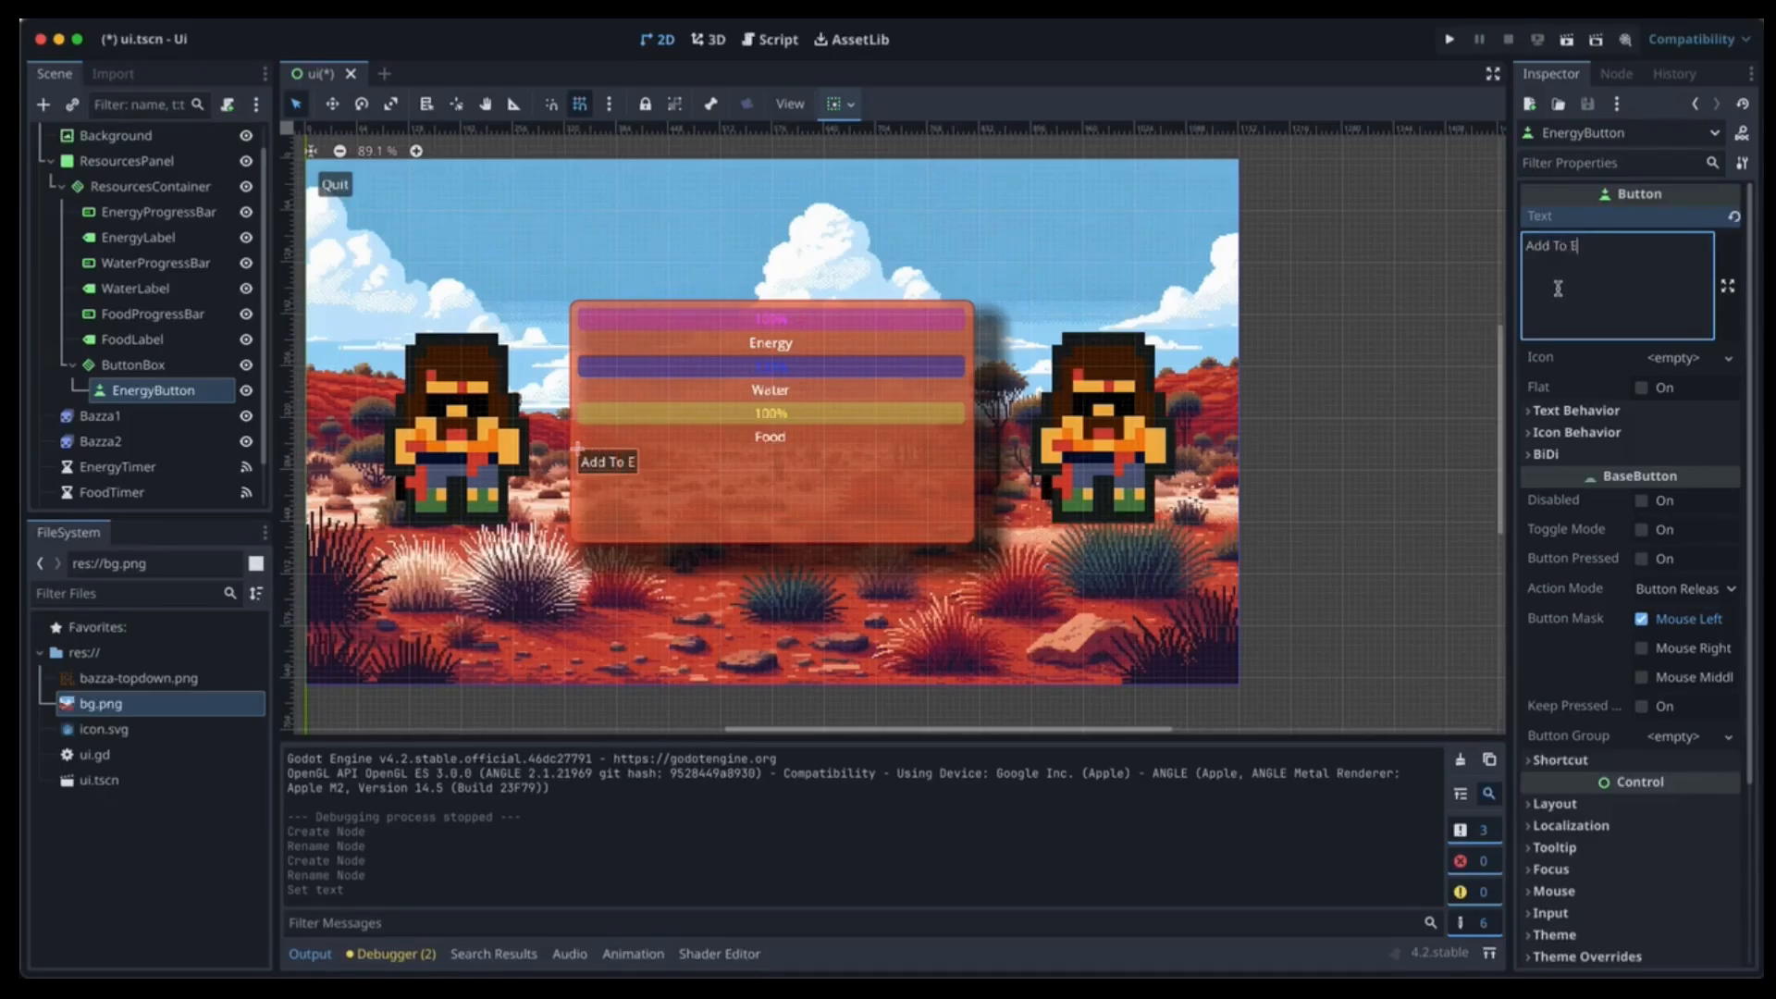
type("nergy")
left_click(1569, 248)
key("BackSpace")
key("BackSpace")
key("BackSpace")
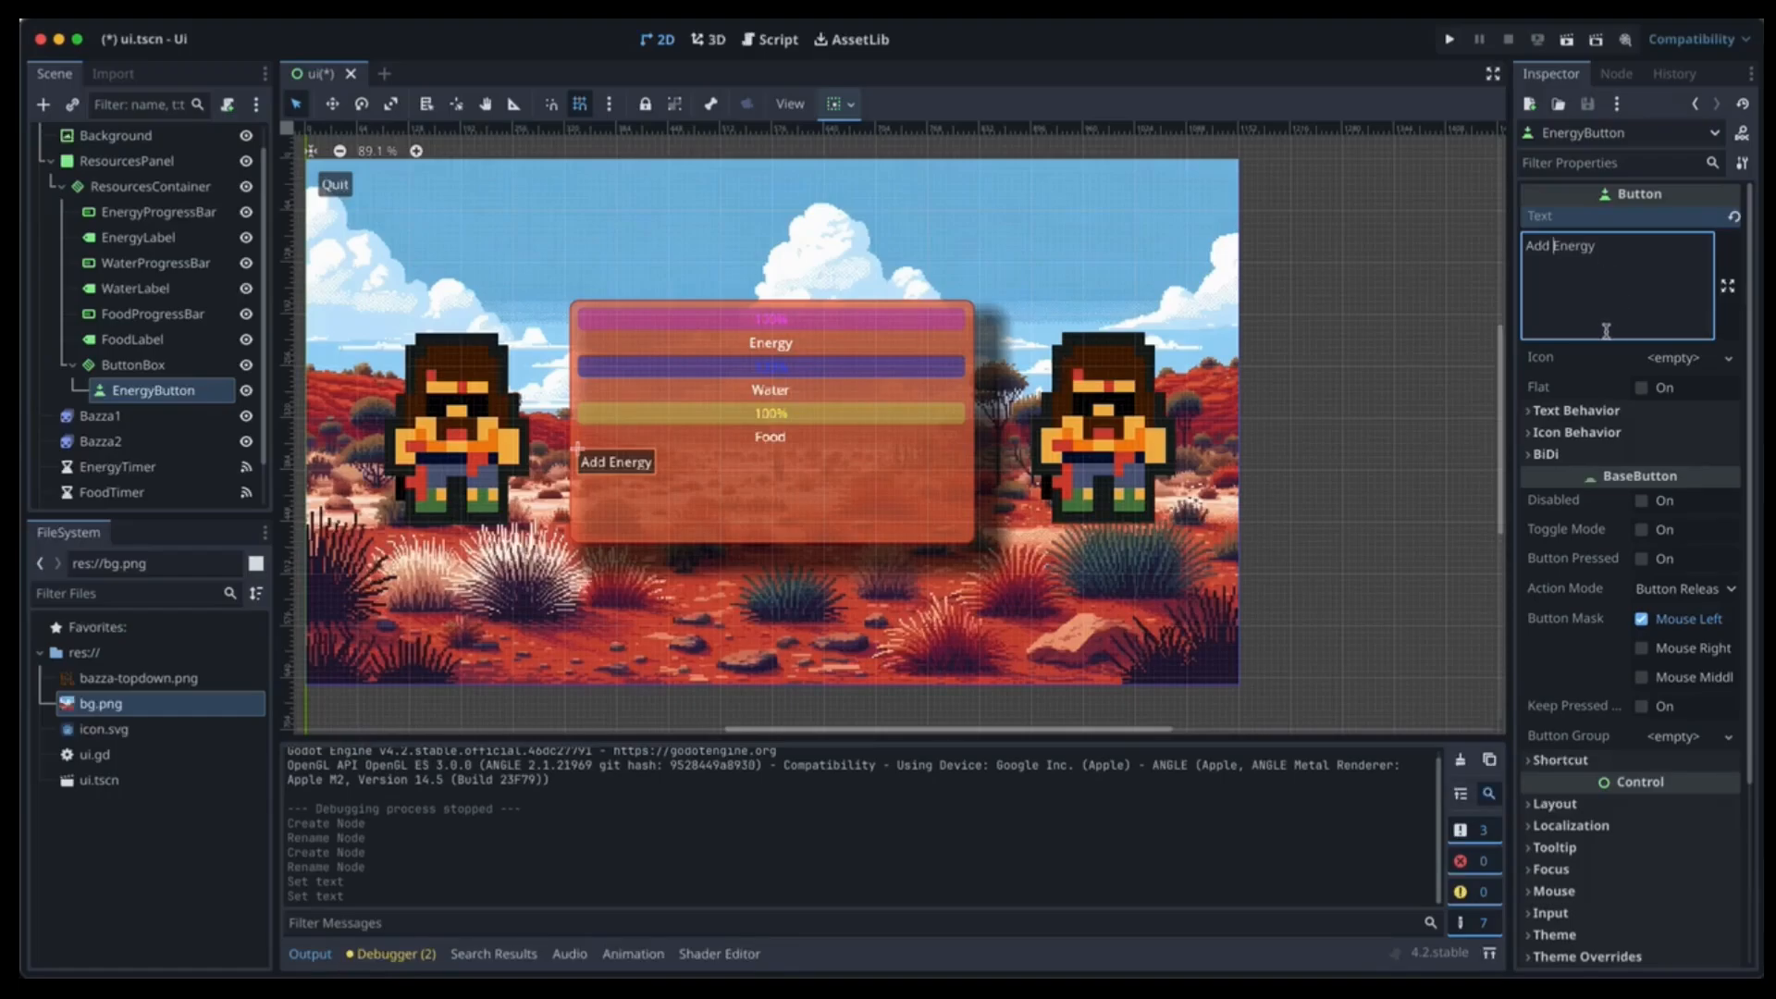
left_click(197, 396)
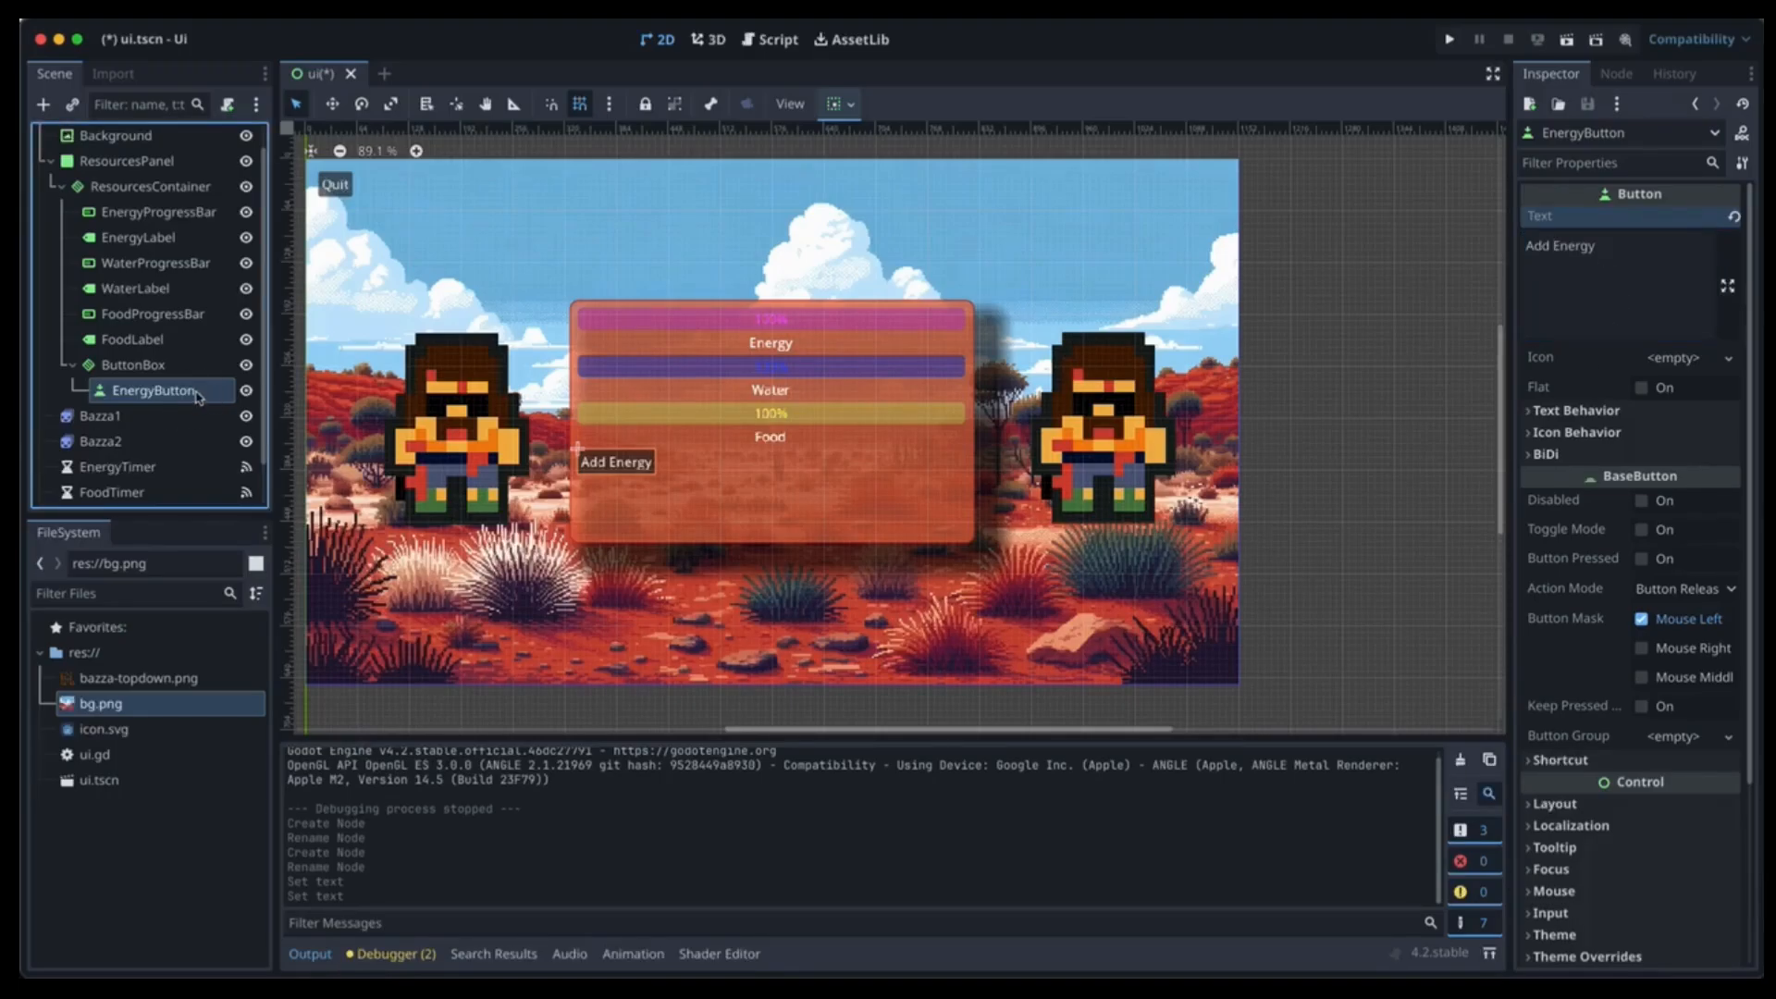
Duplicate EnergyButton and rename the copies WaterButton and FoodButton.
key("ctrl+d")
key("ctrl+d")
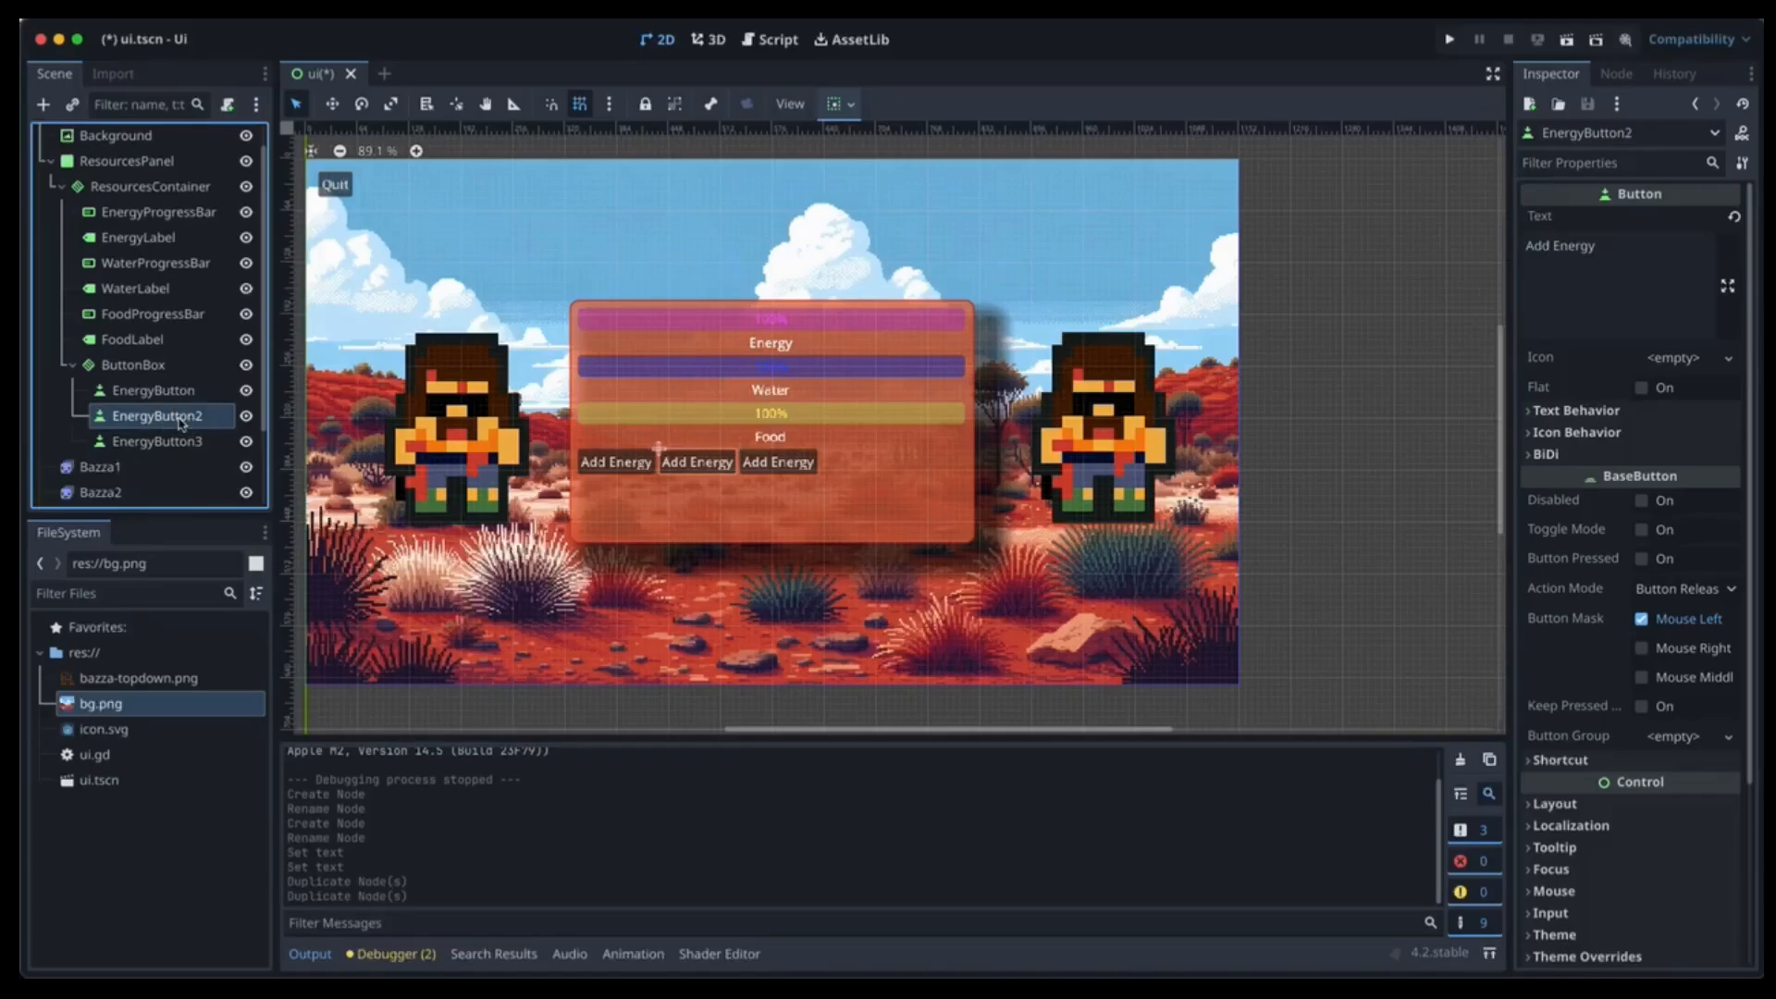
double_click(180, 418)
type("Wat")
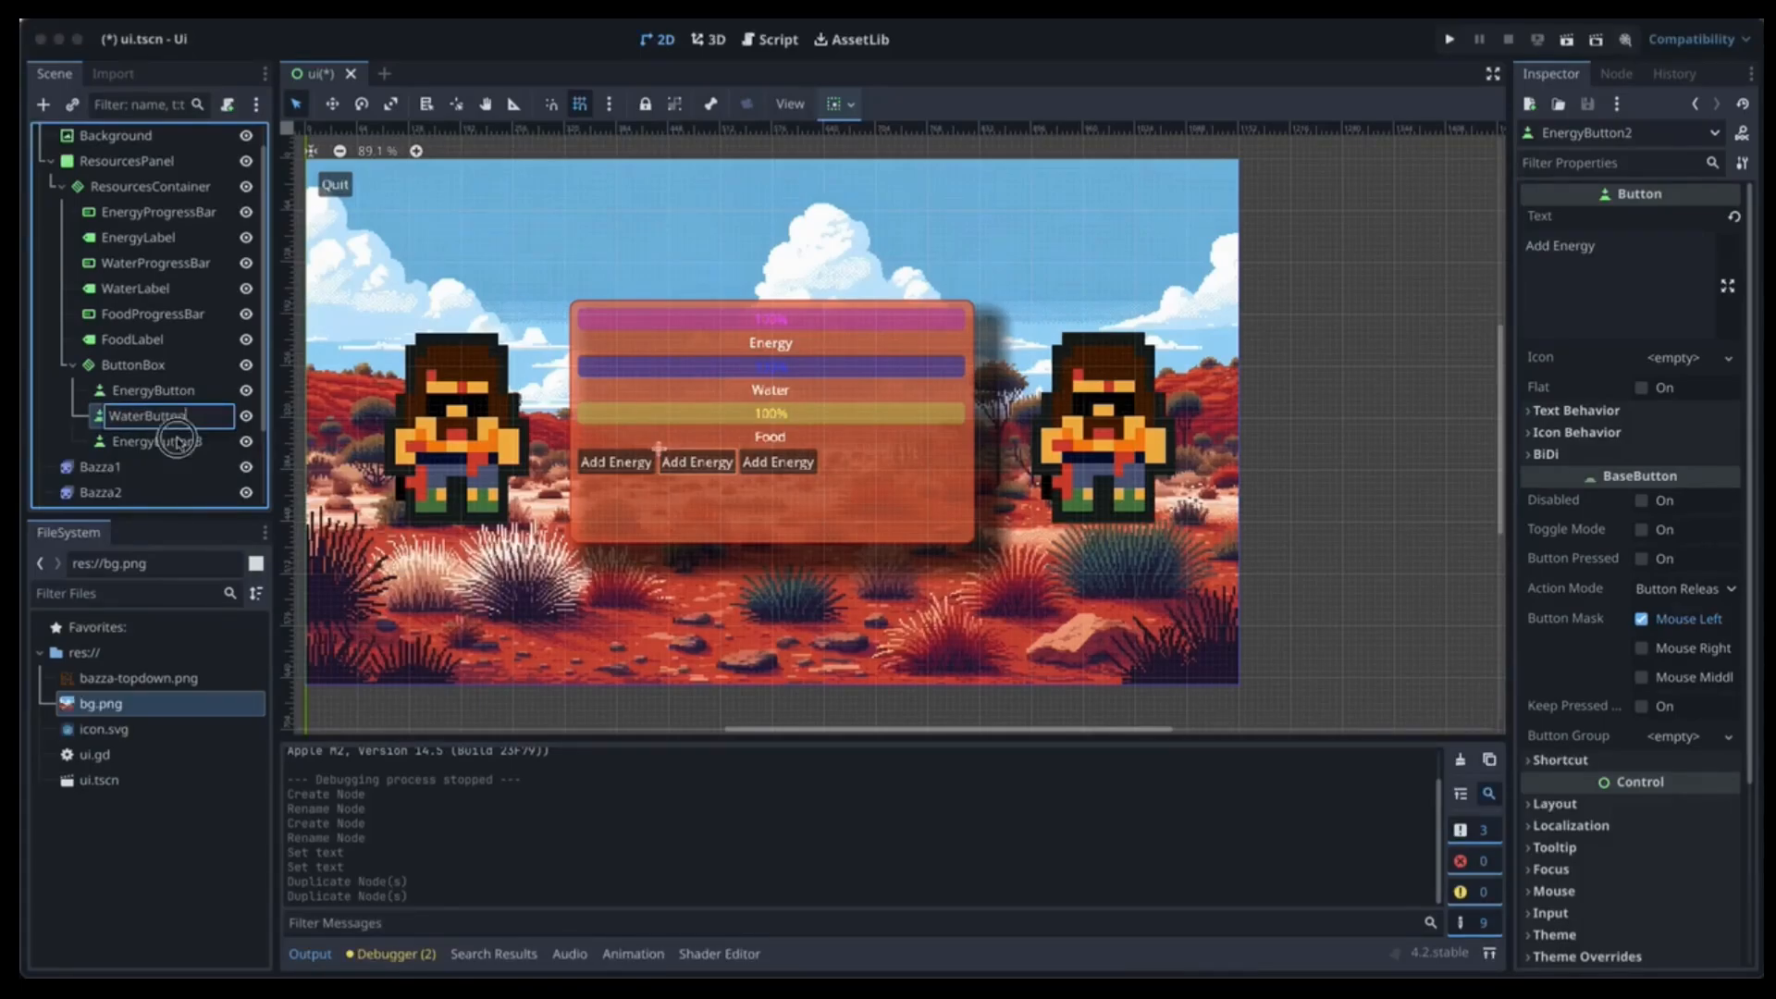
left_click(178, 442)
double_click(178, 442)
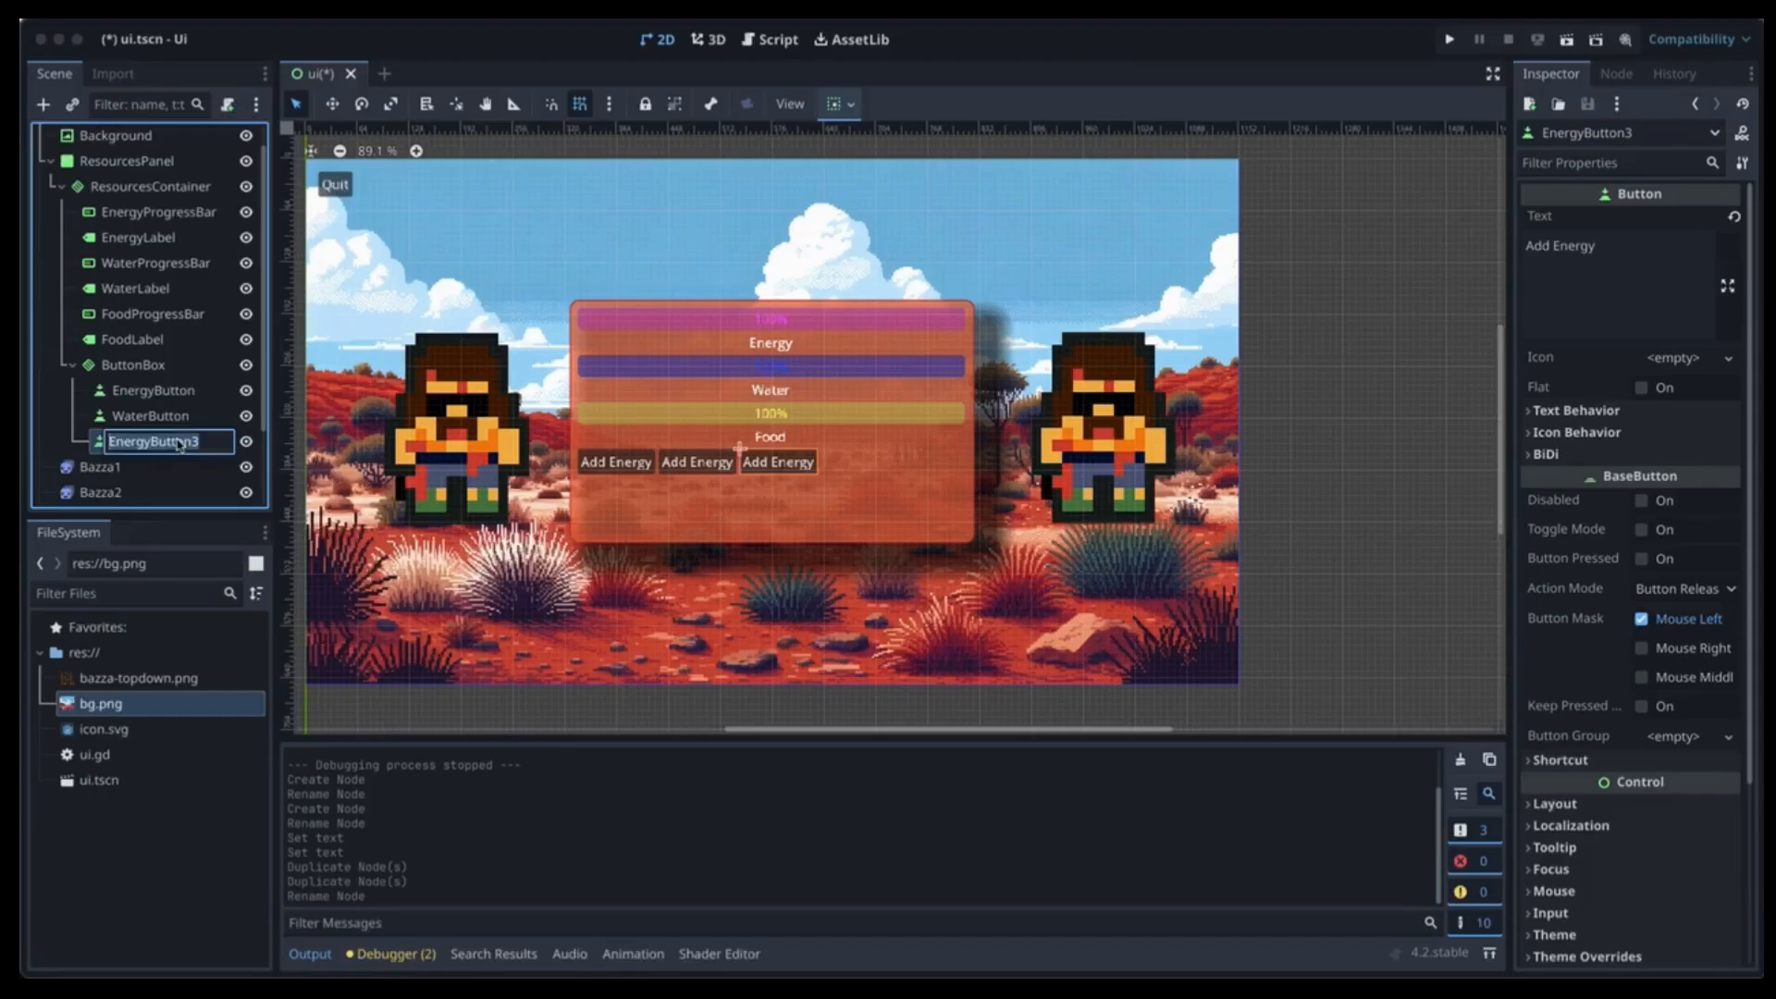
type("FoodButton")
key("Return")
Label FoodButton 'Add Food' and WaterButton 'Add Water'.
left_click_drag(1598, 246, 1511, 259)
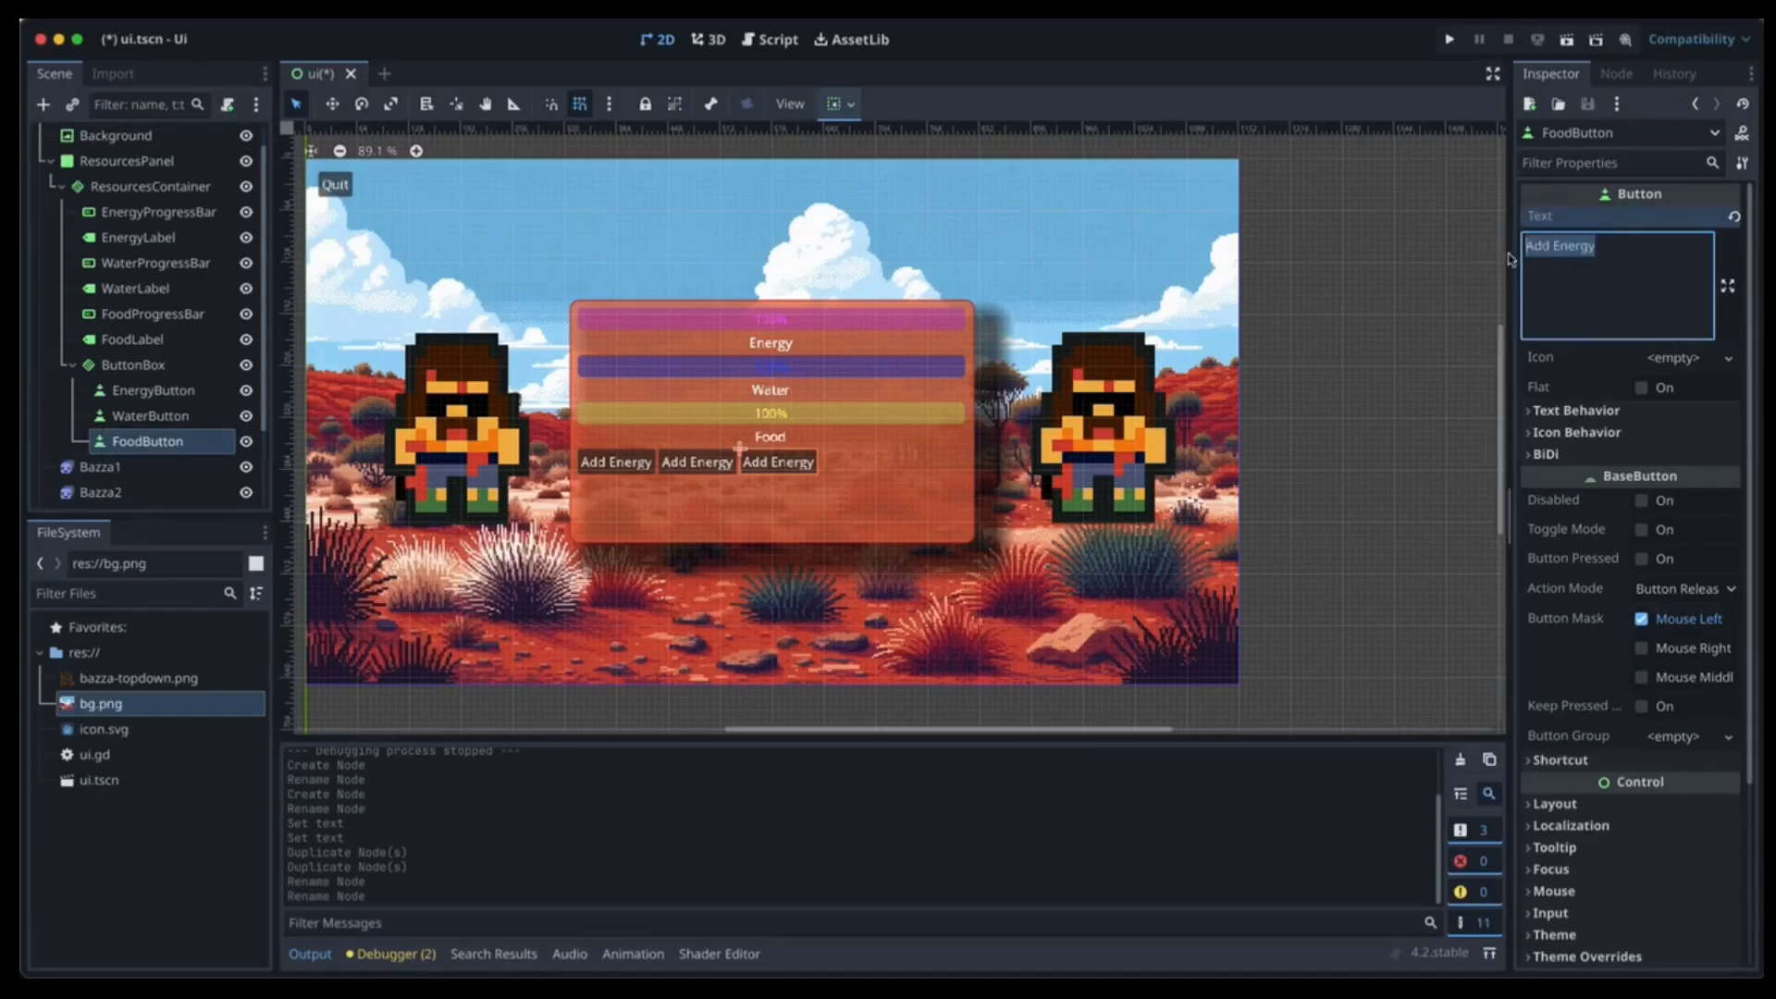
type("Add Food")
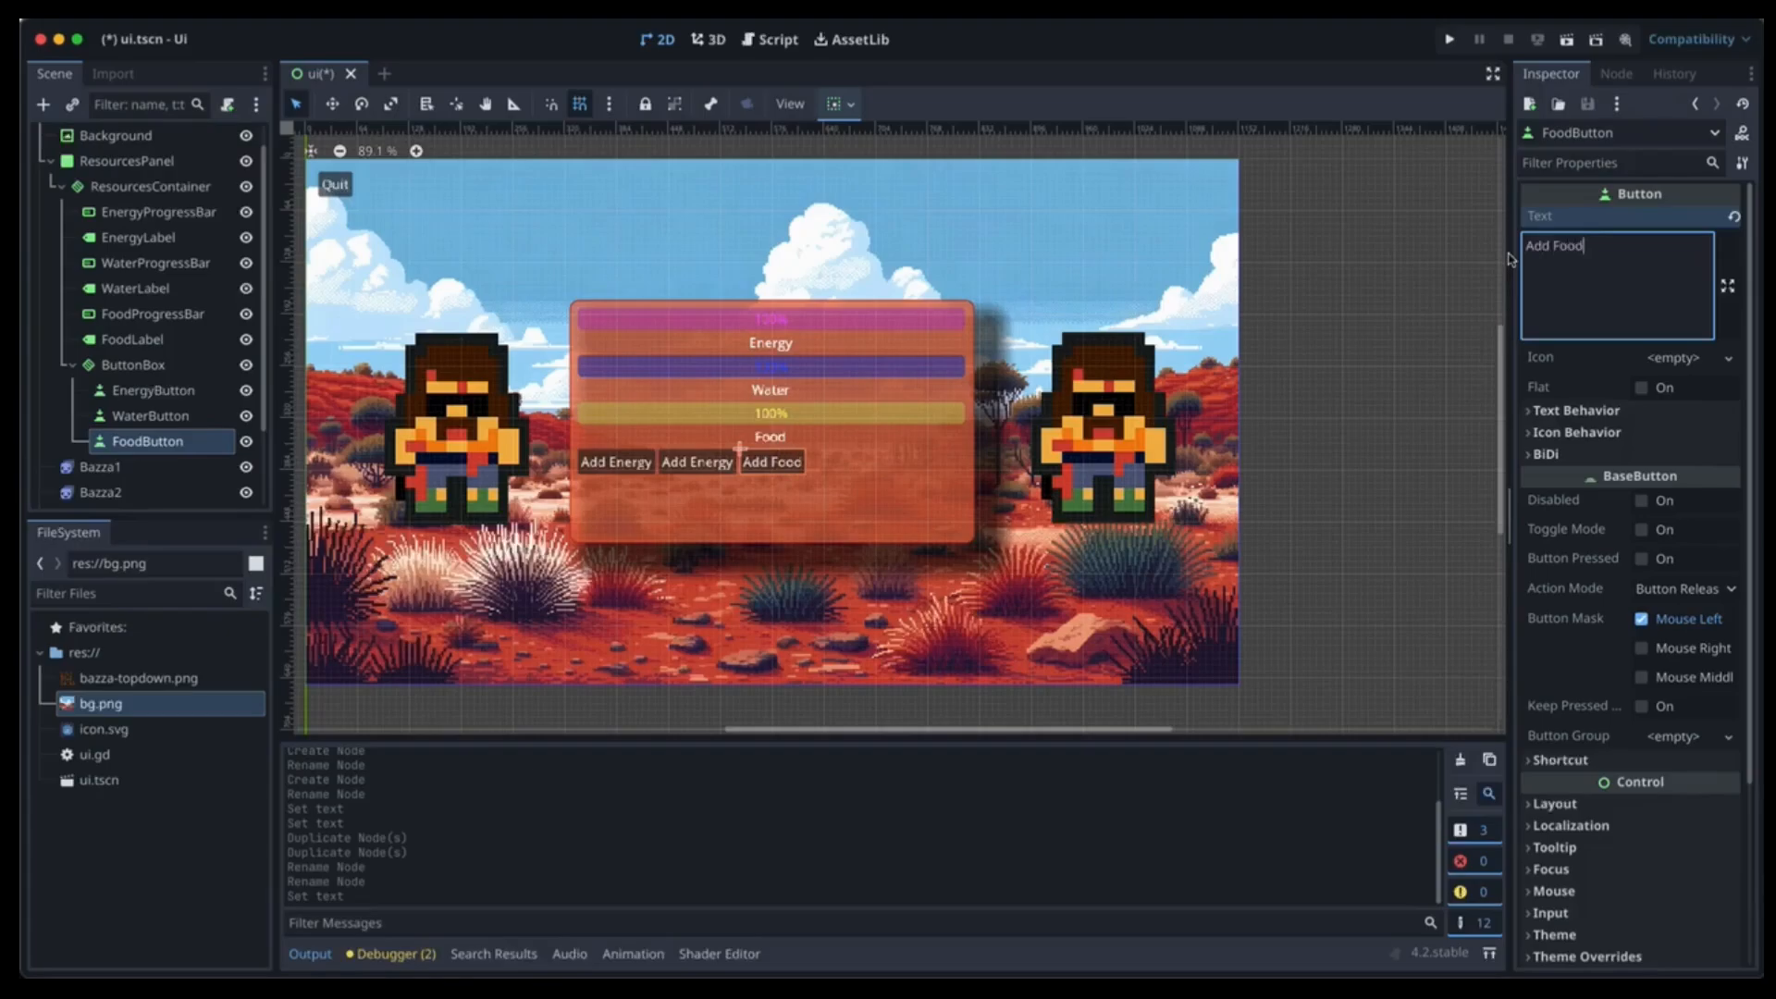
left_click(181, 413)
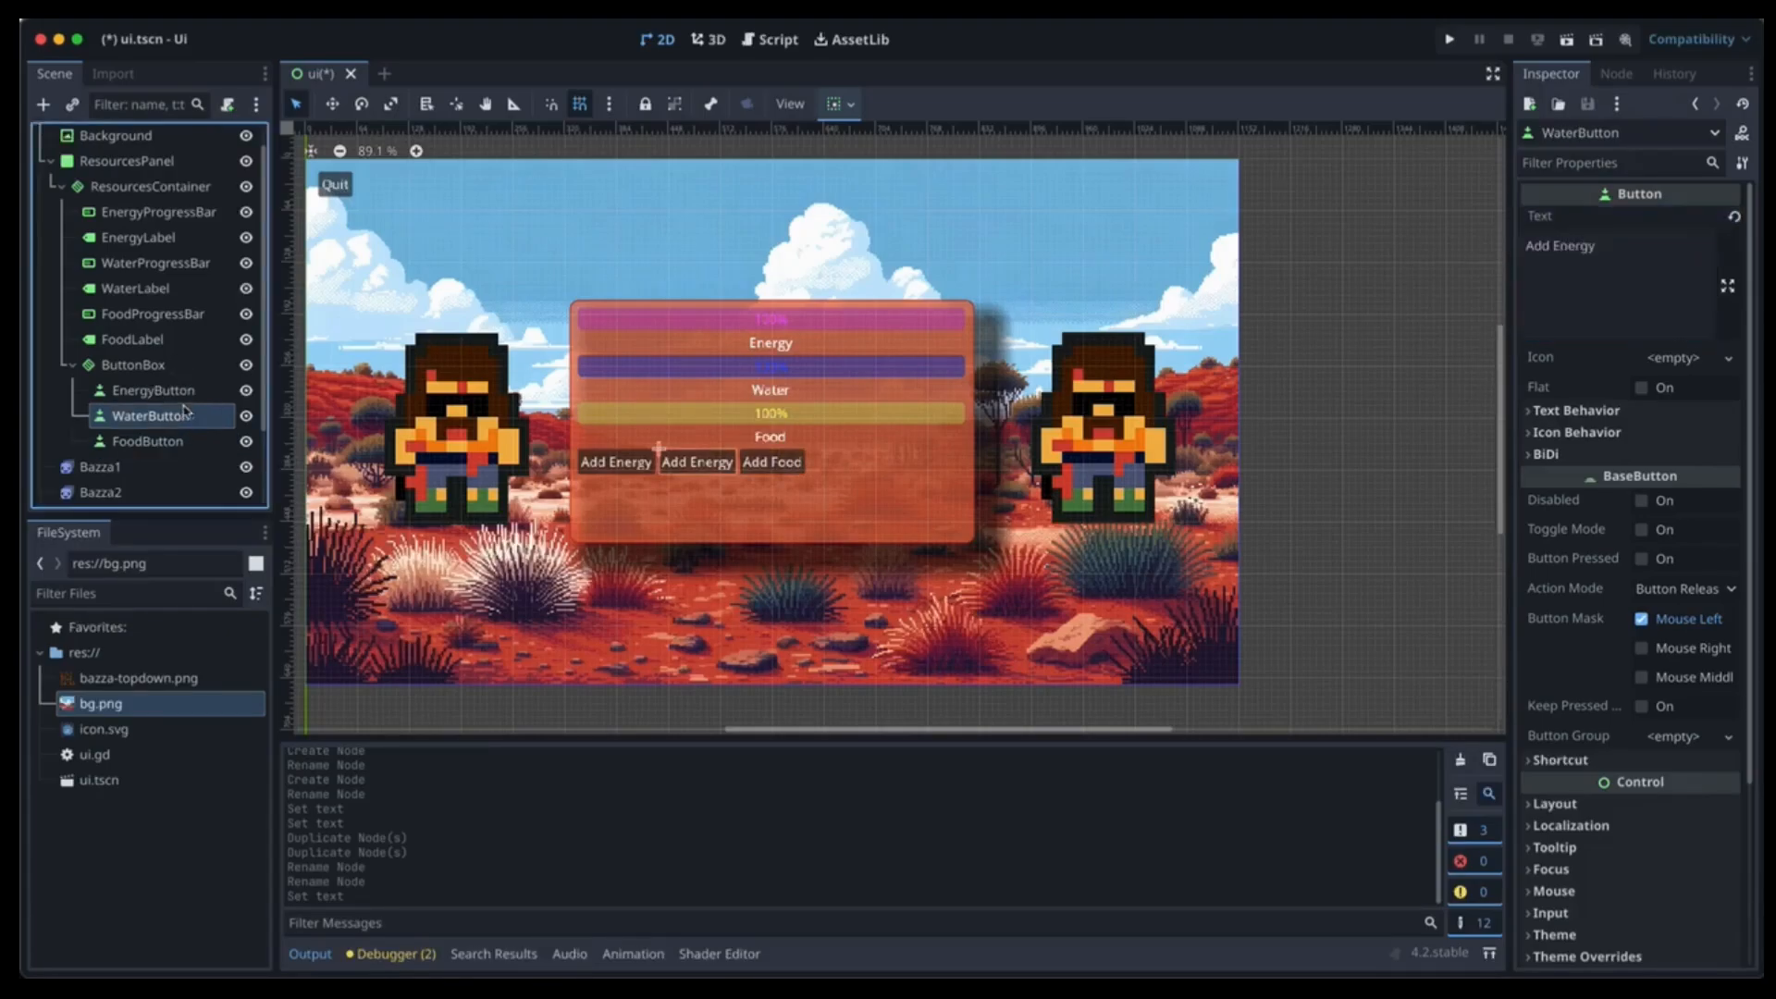
left_click(1617, 241)
left_click_drag(1616, 242, 1448, 250)
type("Add Water")
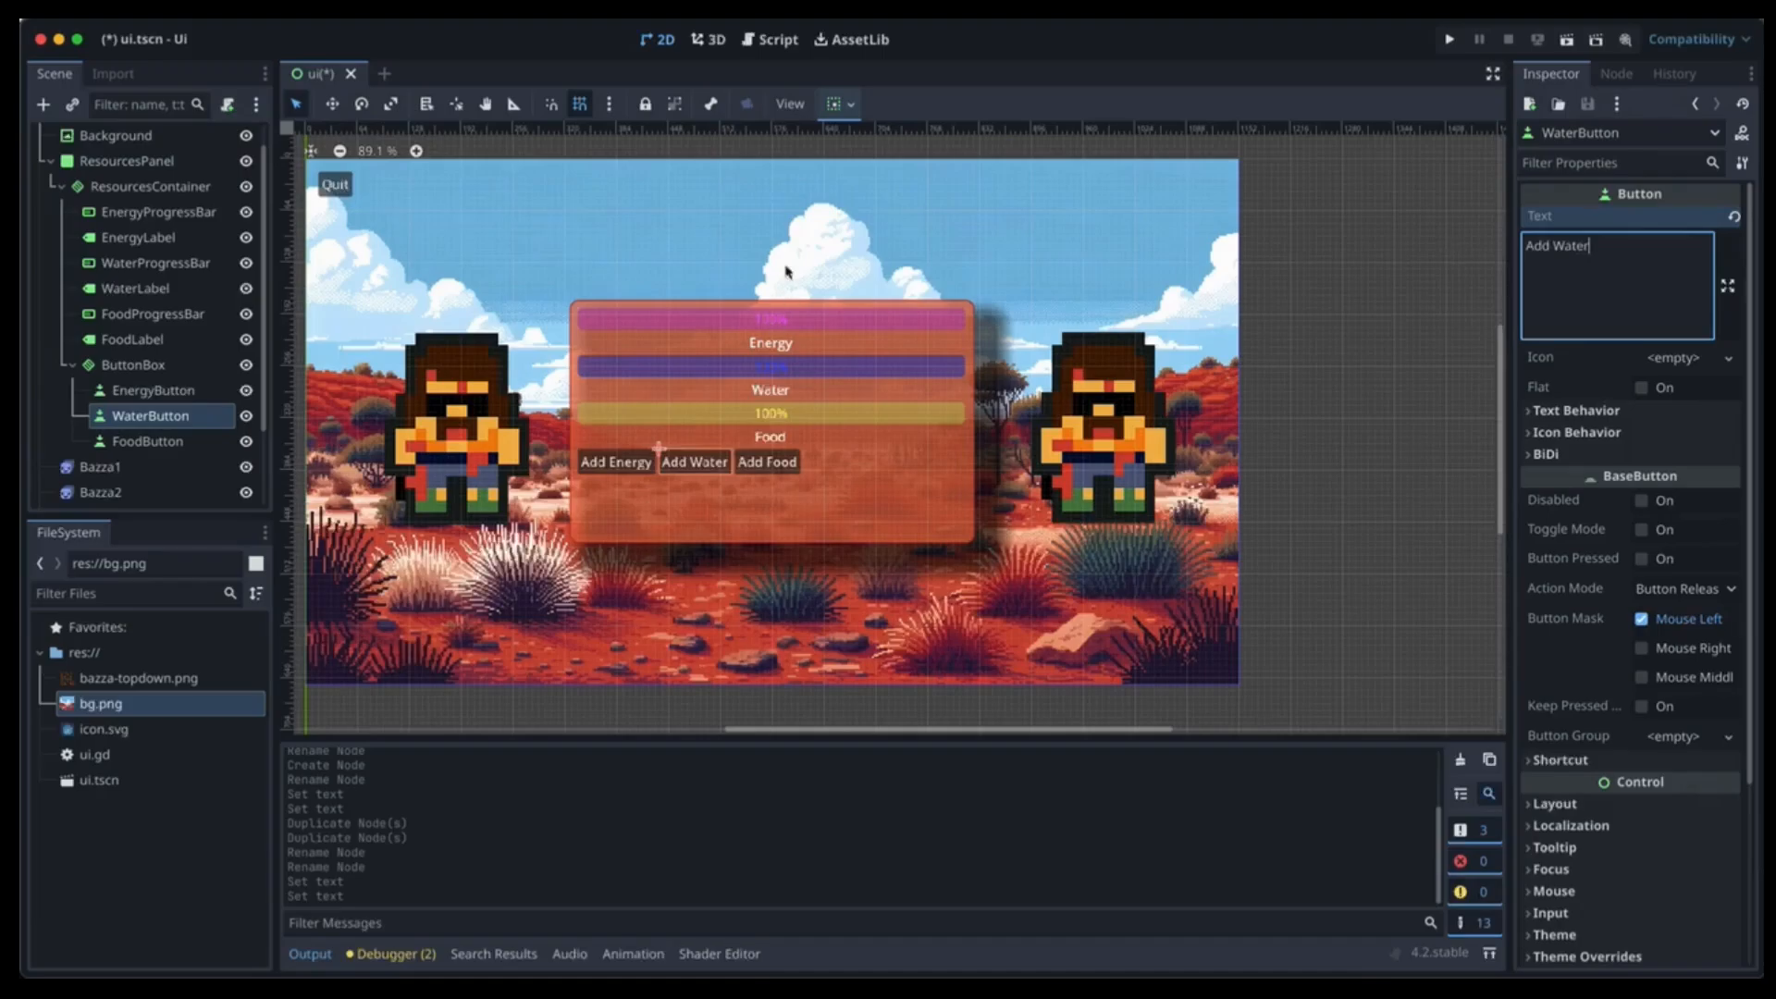
left_click(156, 418)
Set ButtonBox's alignment to Center.
left_click(145, 389)
left_click(145, 368)
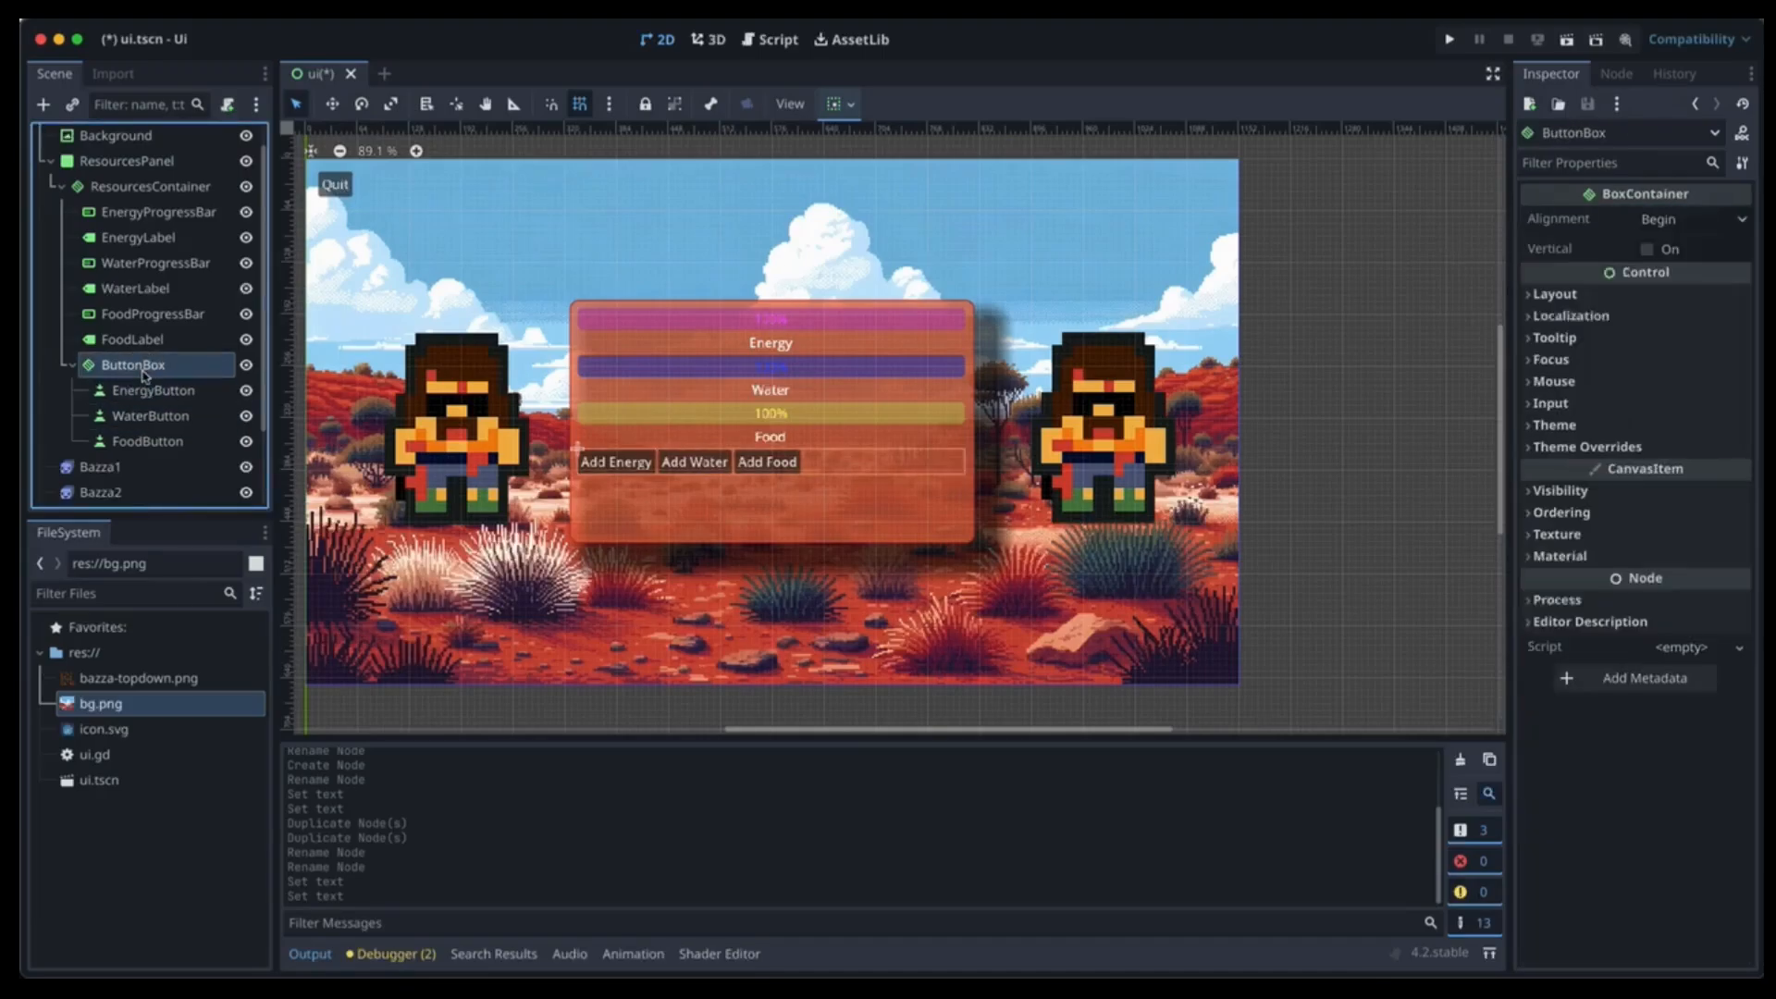
left_click(1671, 222)
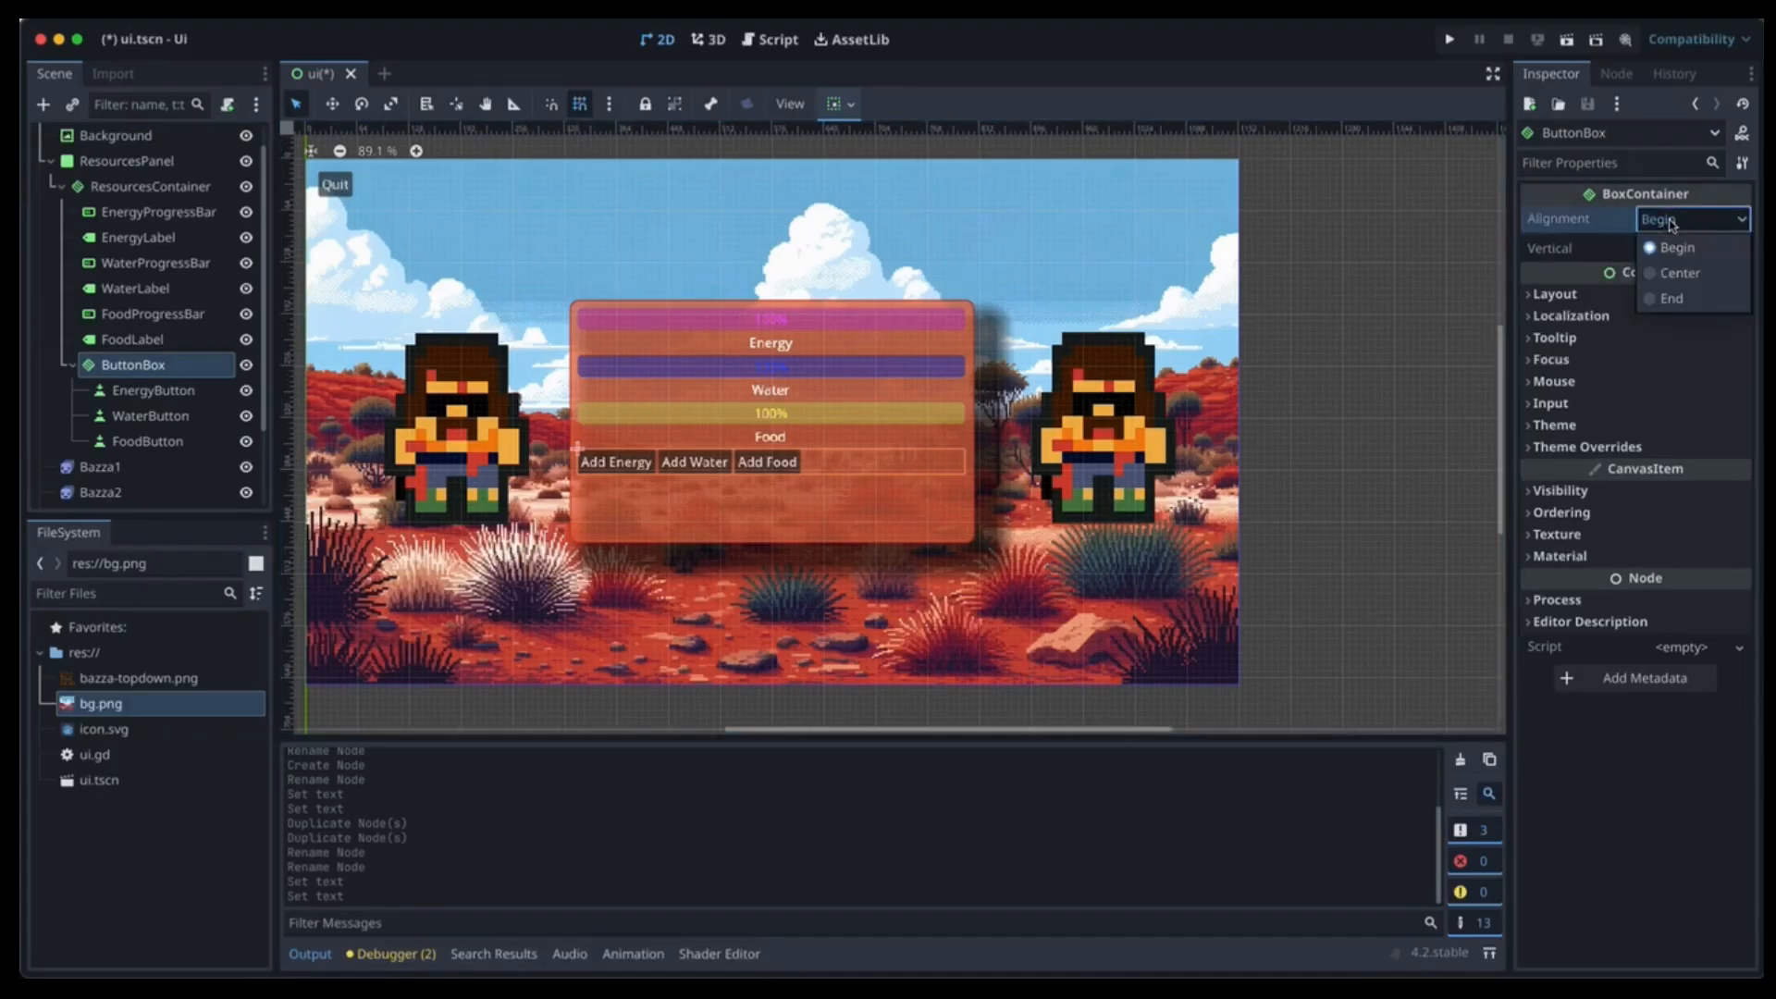
left_click(1672, 273)
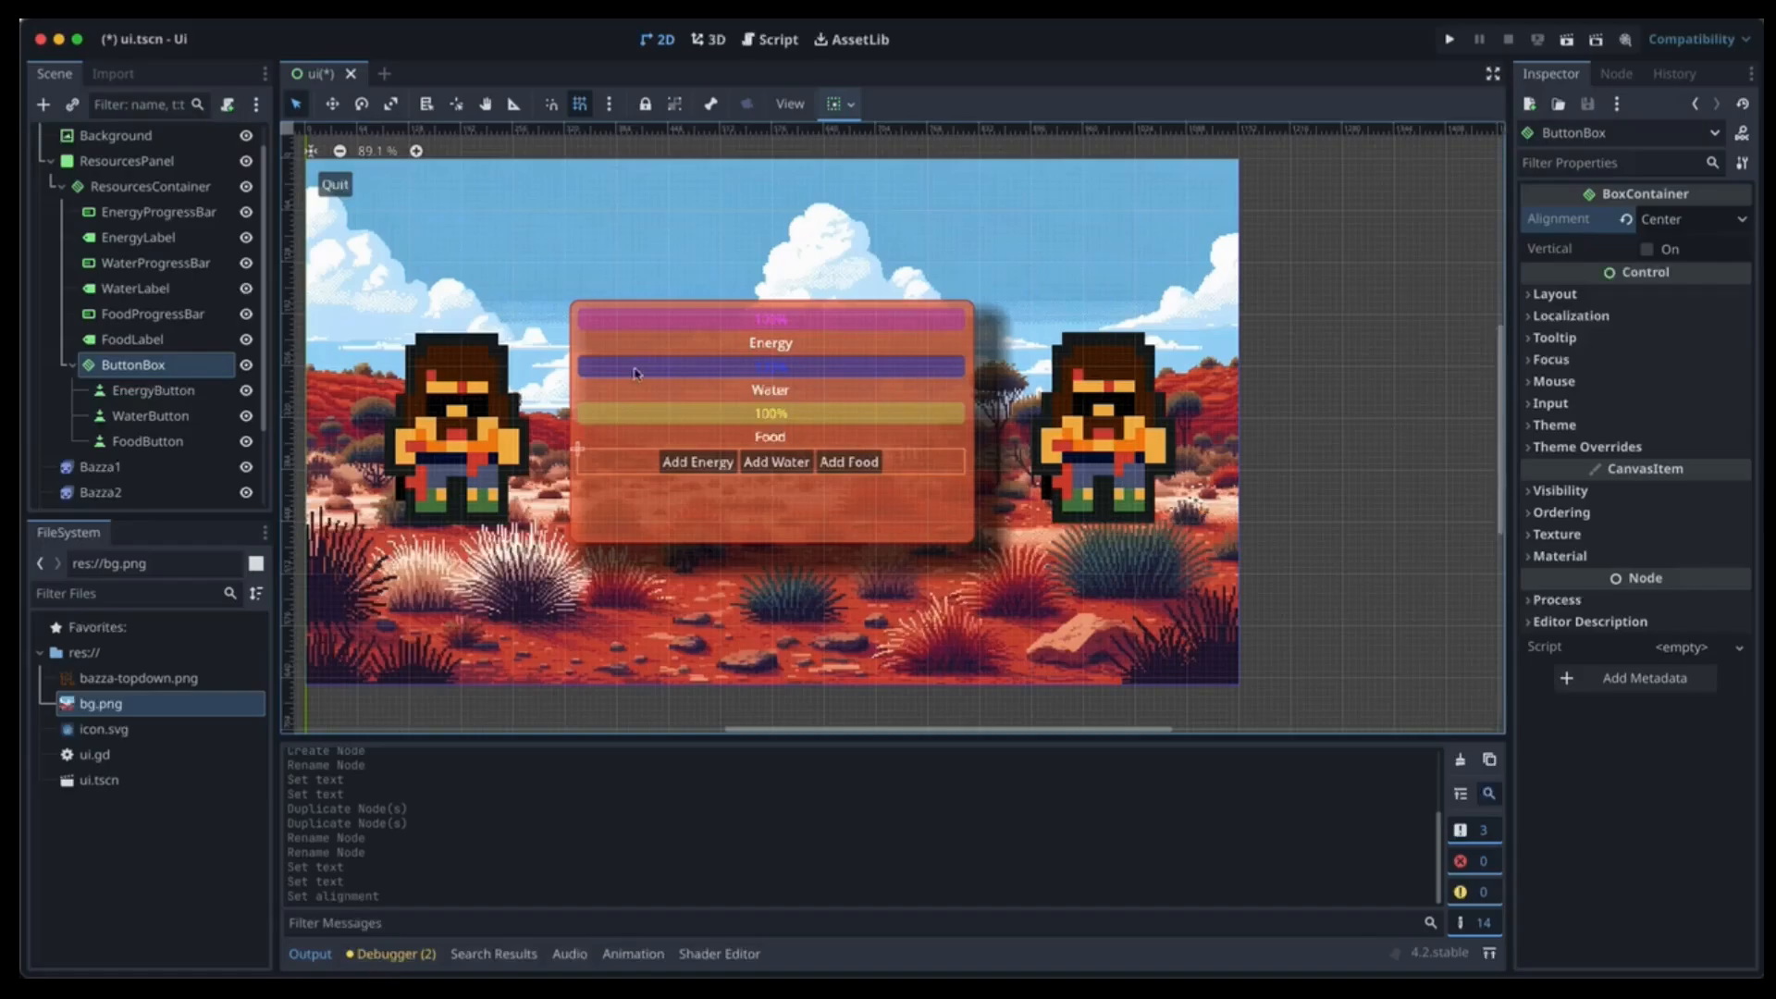
Give EnergyButton a 30 px font size theme override.
left_click(166, 390)
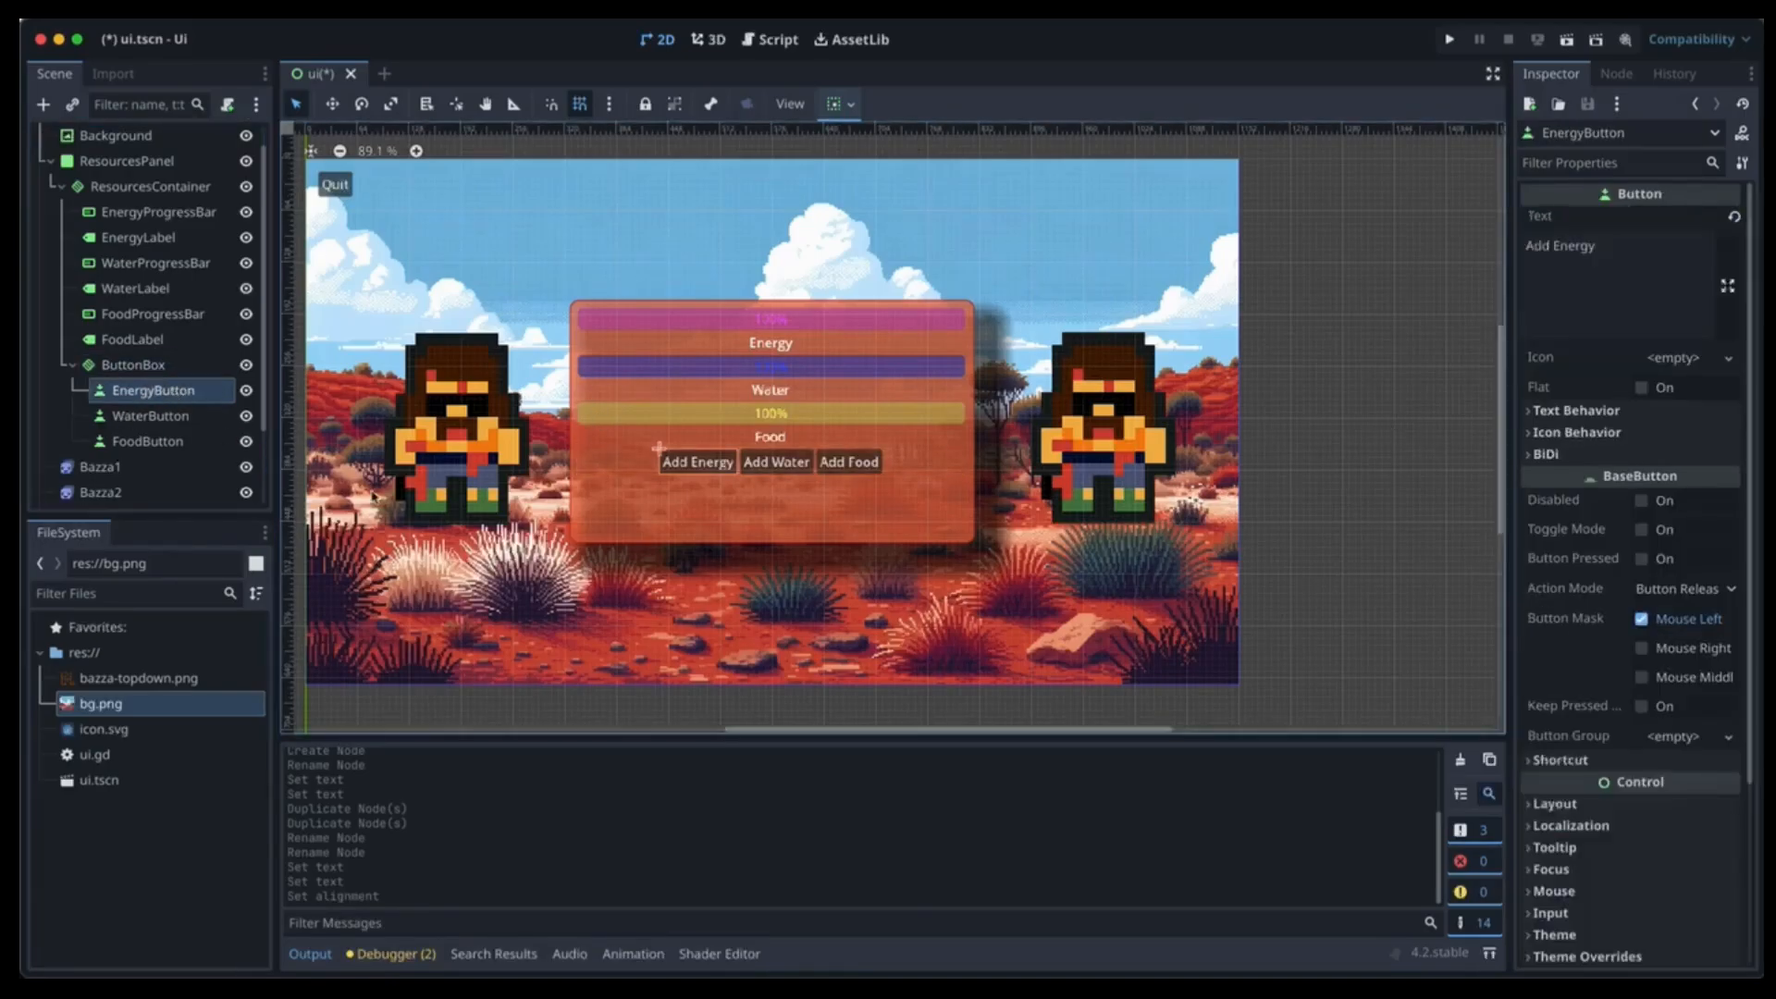
scroll(1669, 695, "down", 5)
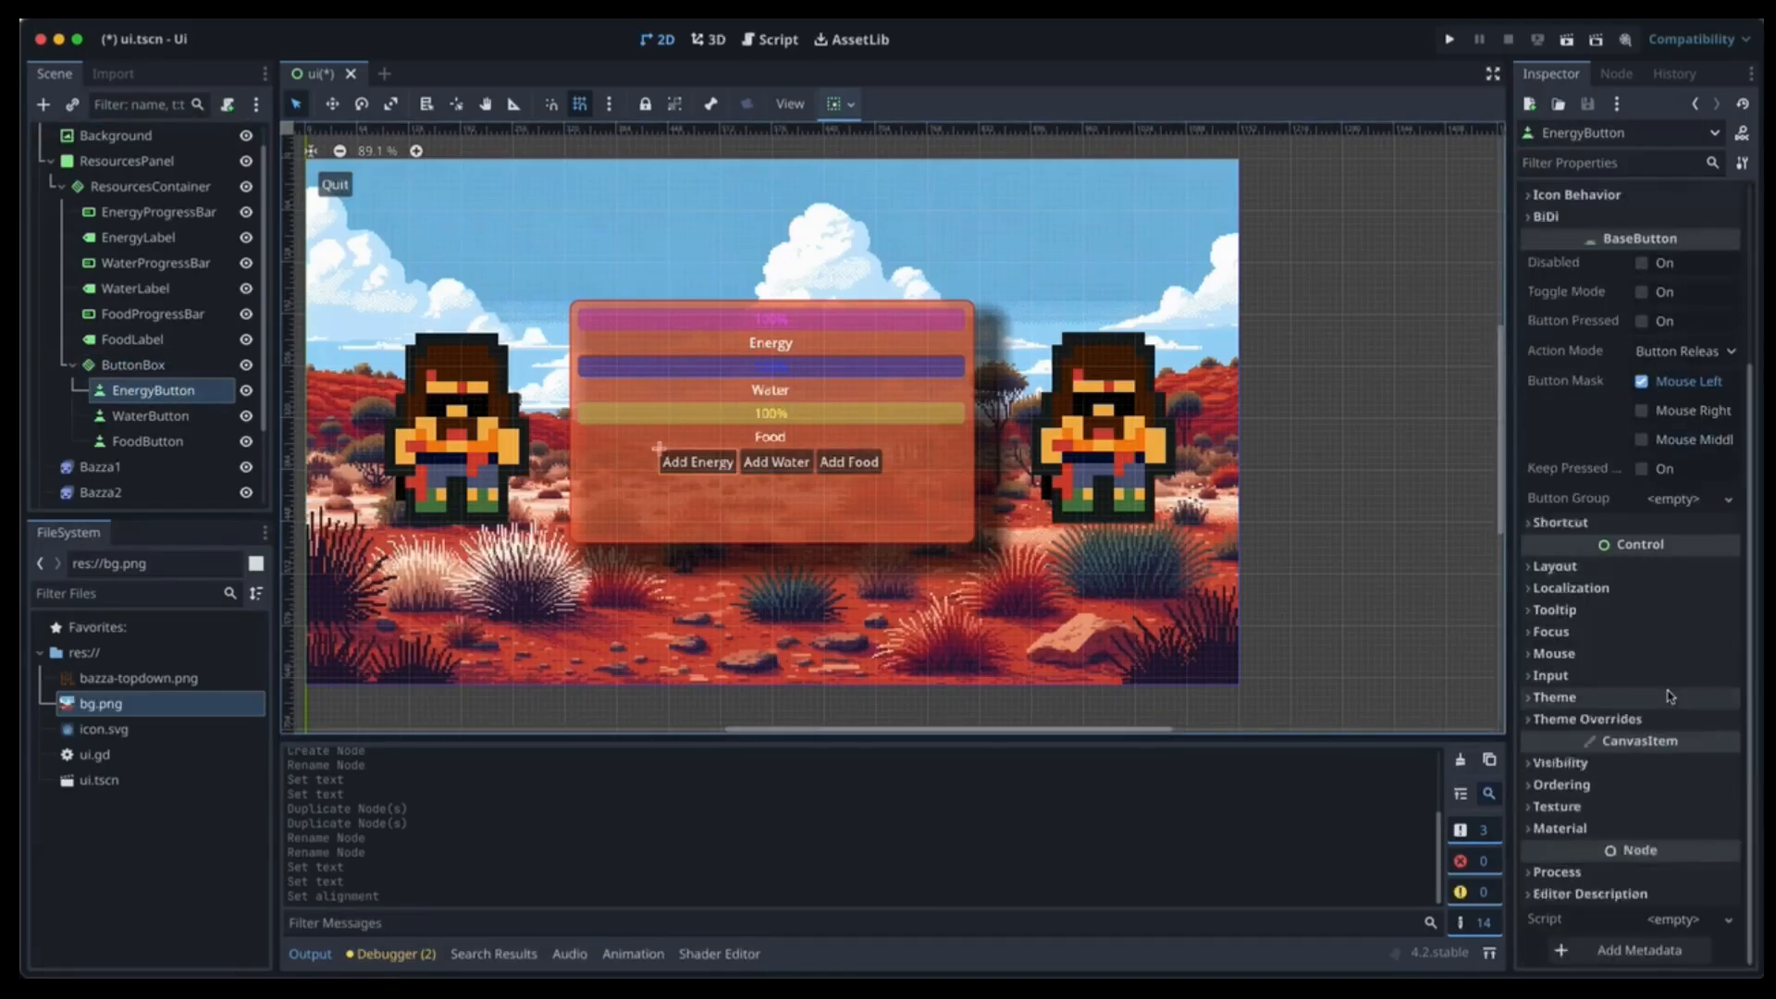
left_click(1666, 719)
scroll(1669, 698, "down", 3)
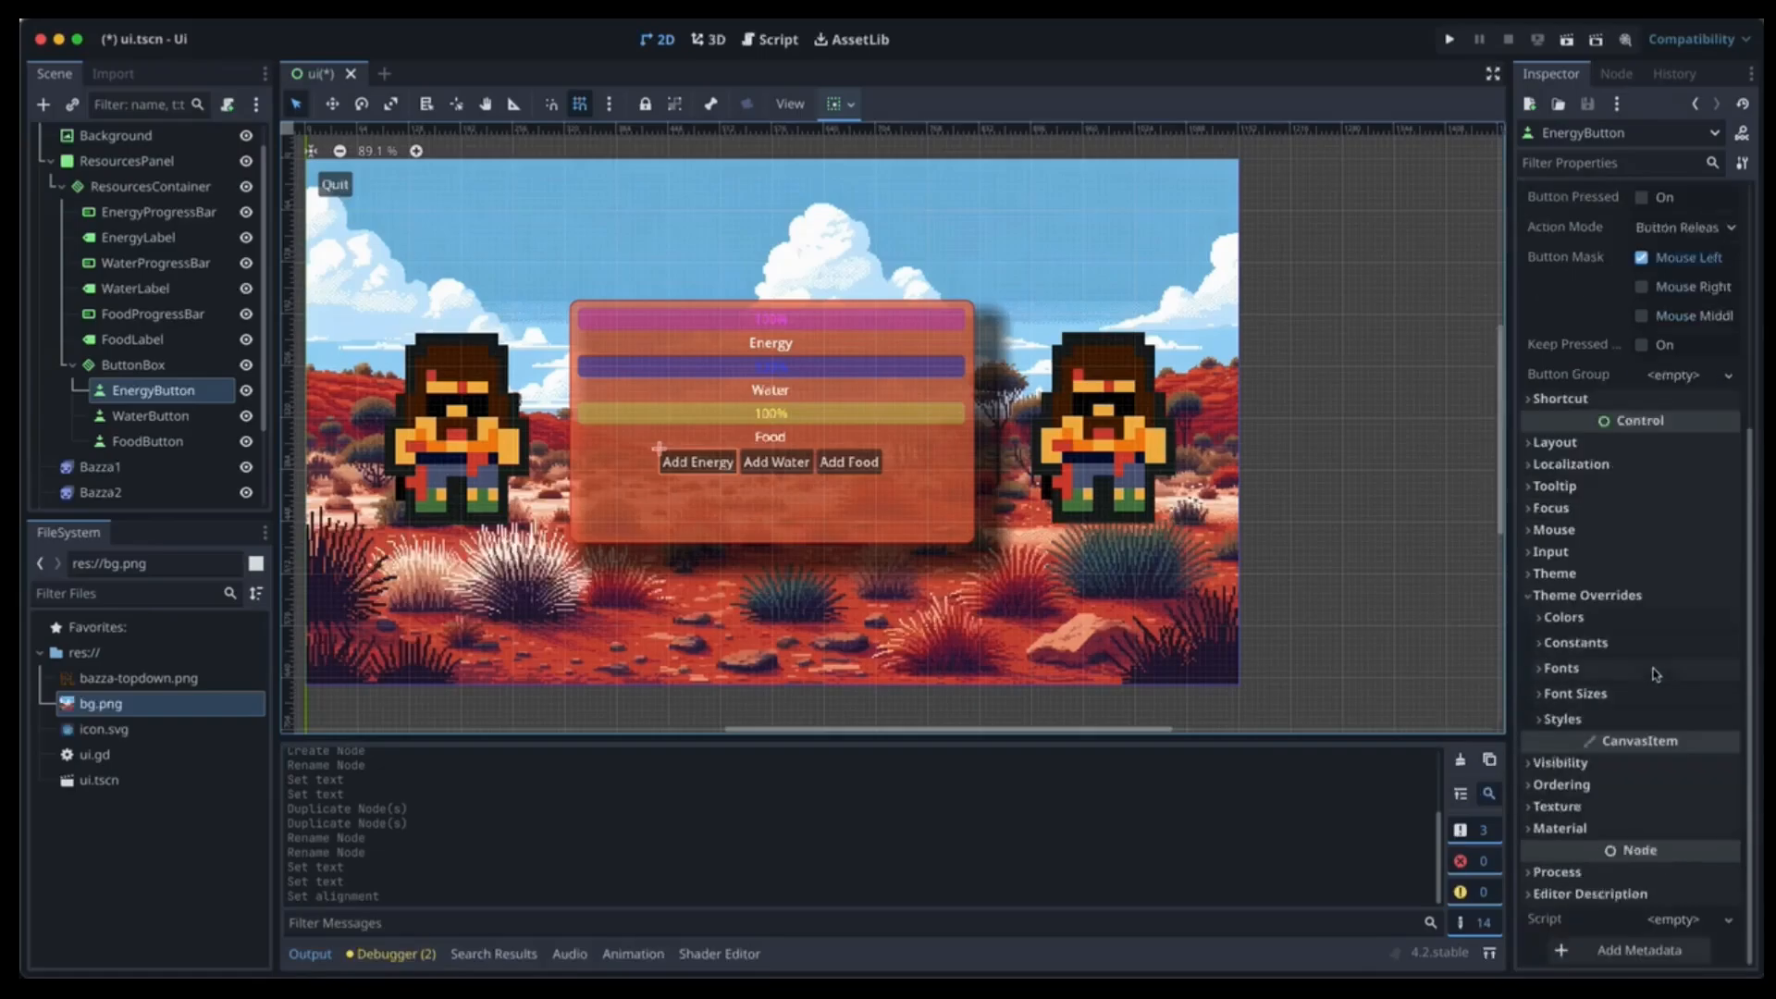
left_click(1672, 670)
left_click(1647, 726)
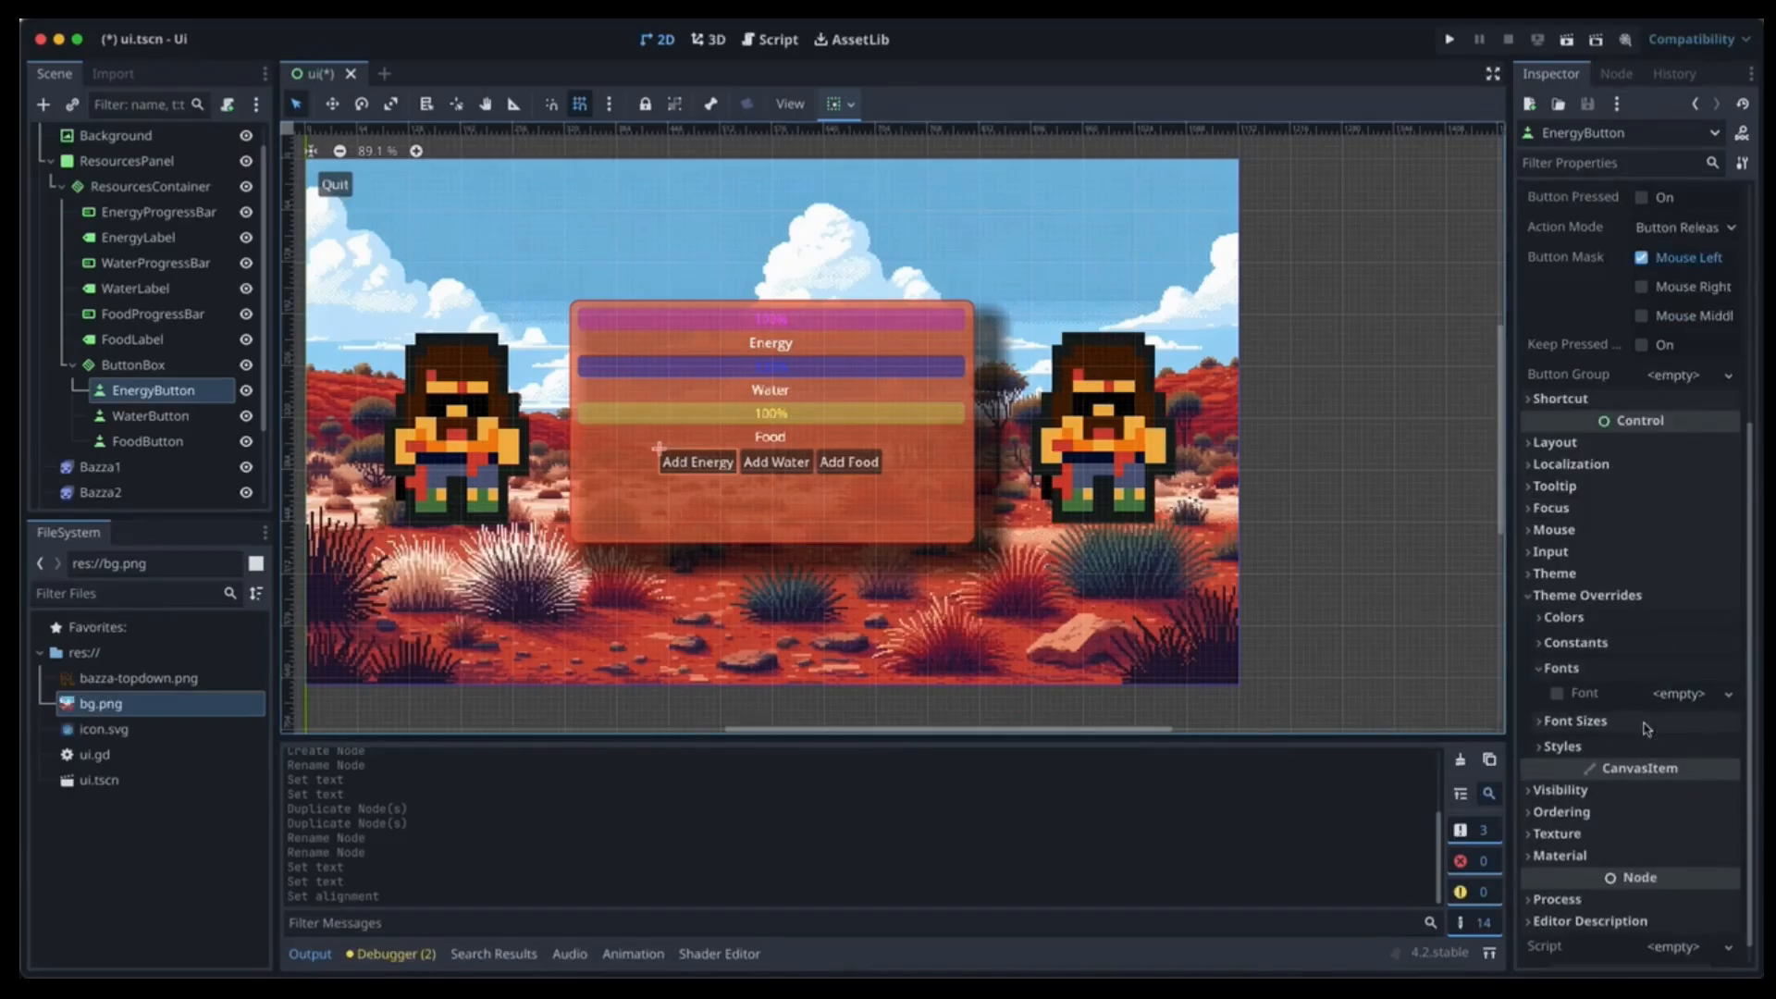
scroll(1674, 733, "down", 1)
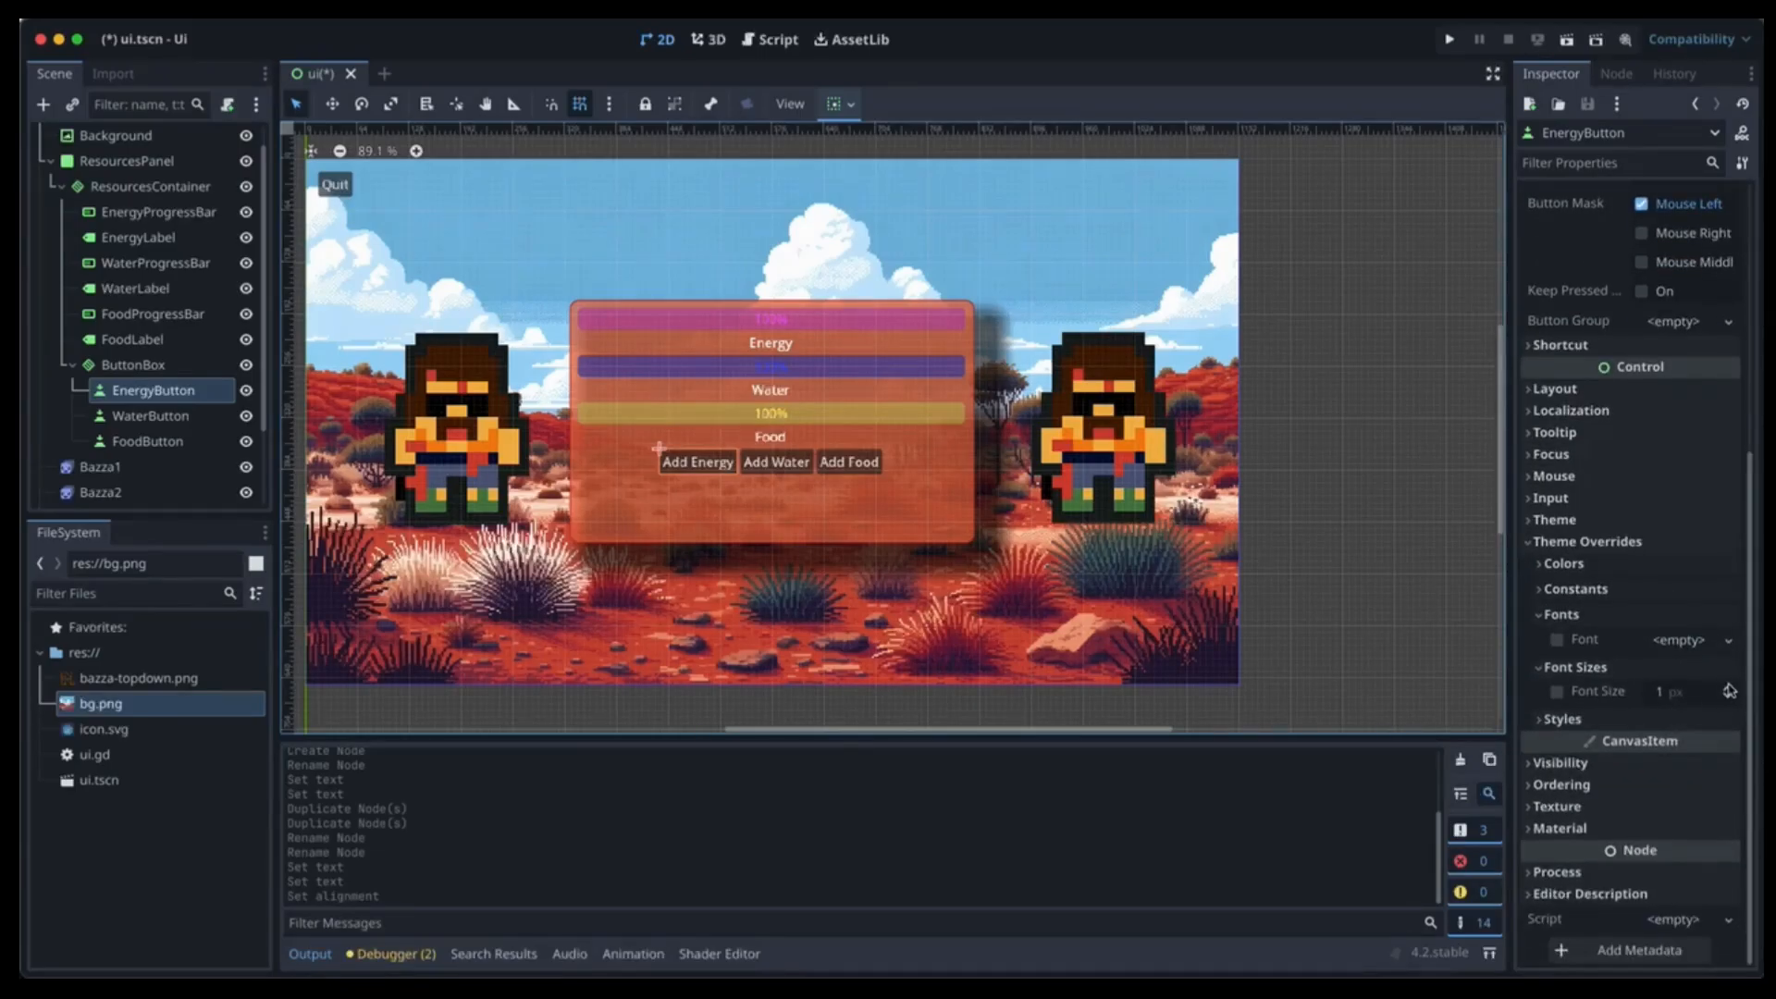
left_click_drag(1728, 694, 1728, 694)
left_click(1728, 698)
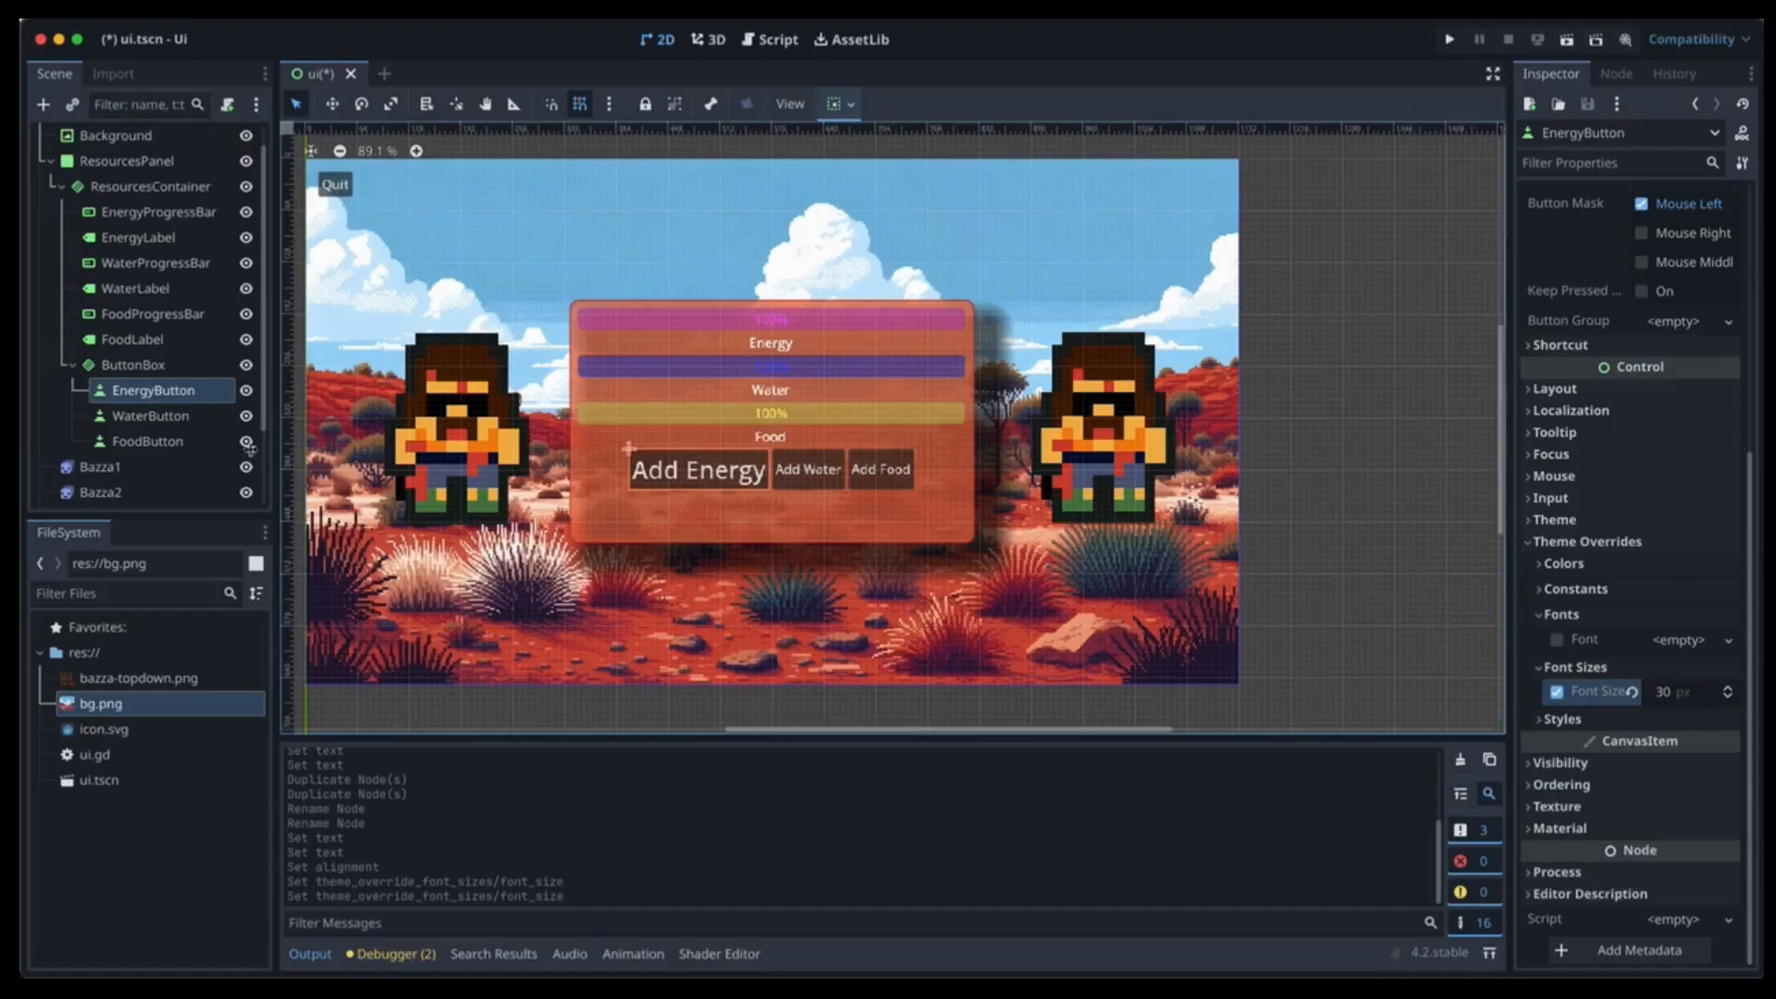
Give WaterButton a 30 px font size theme override.
left_click(137, 417)
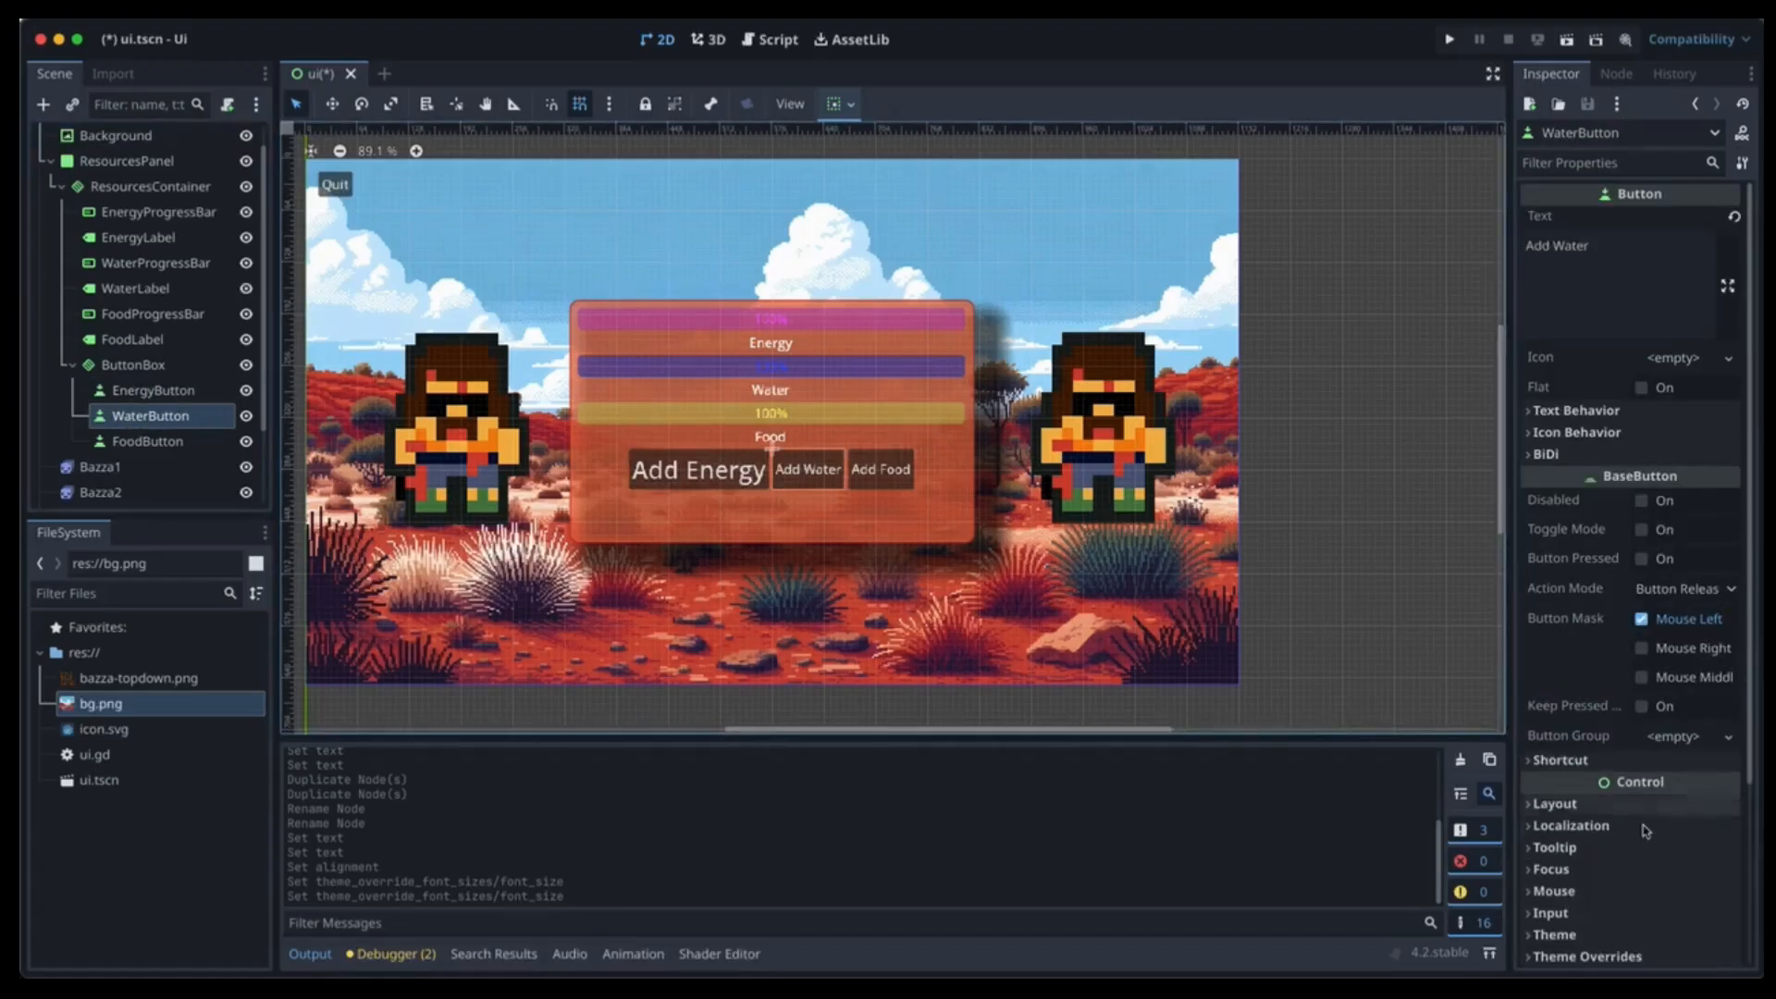
scroll(1642, 815, "down", 5)
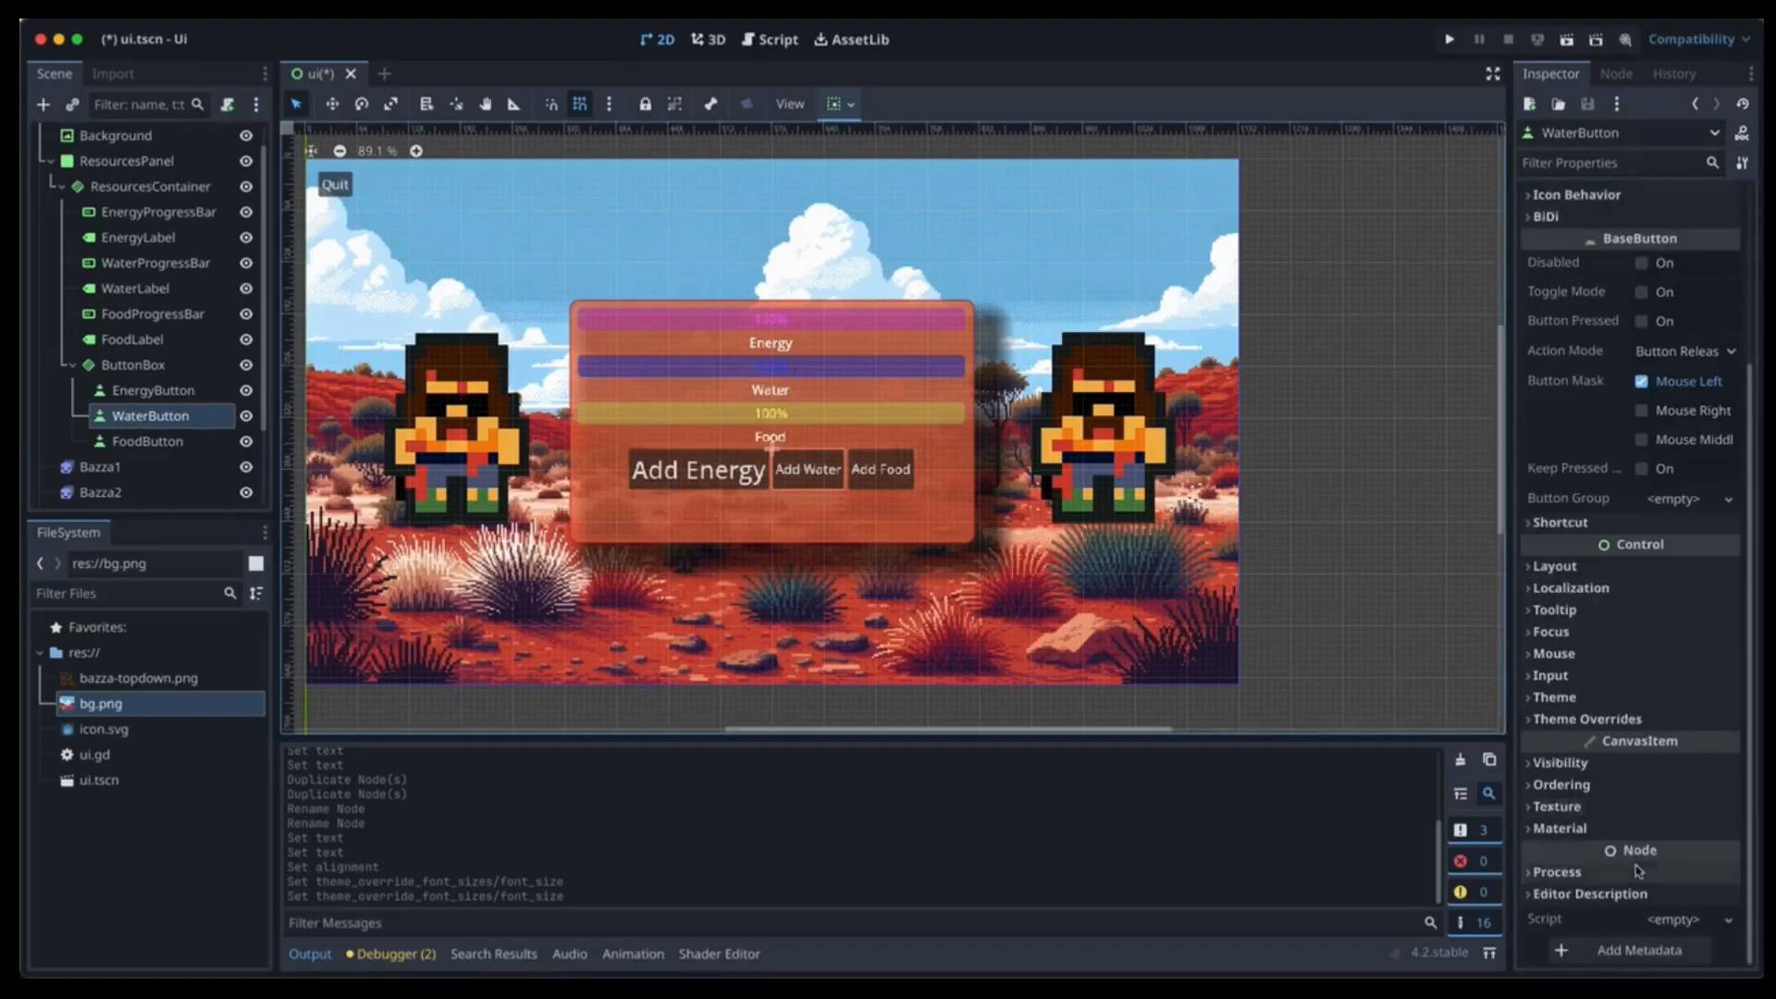
left_click(1639, 721)
left_click(1633, 823)
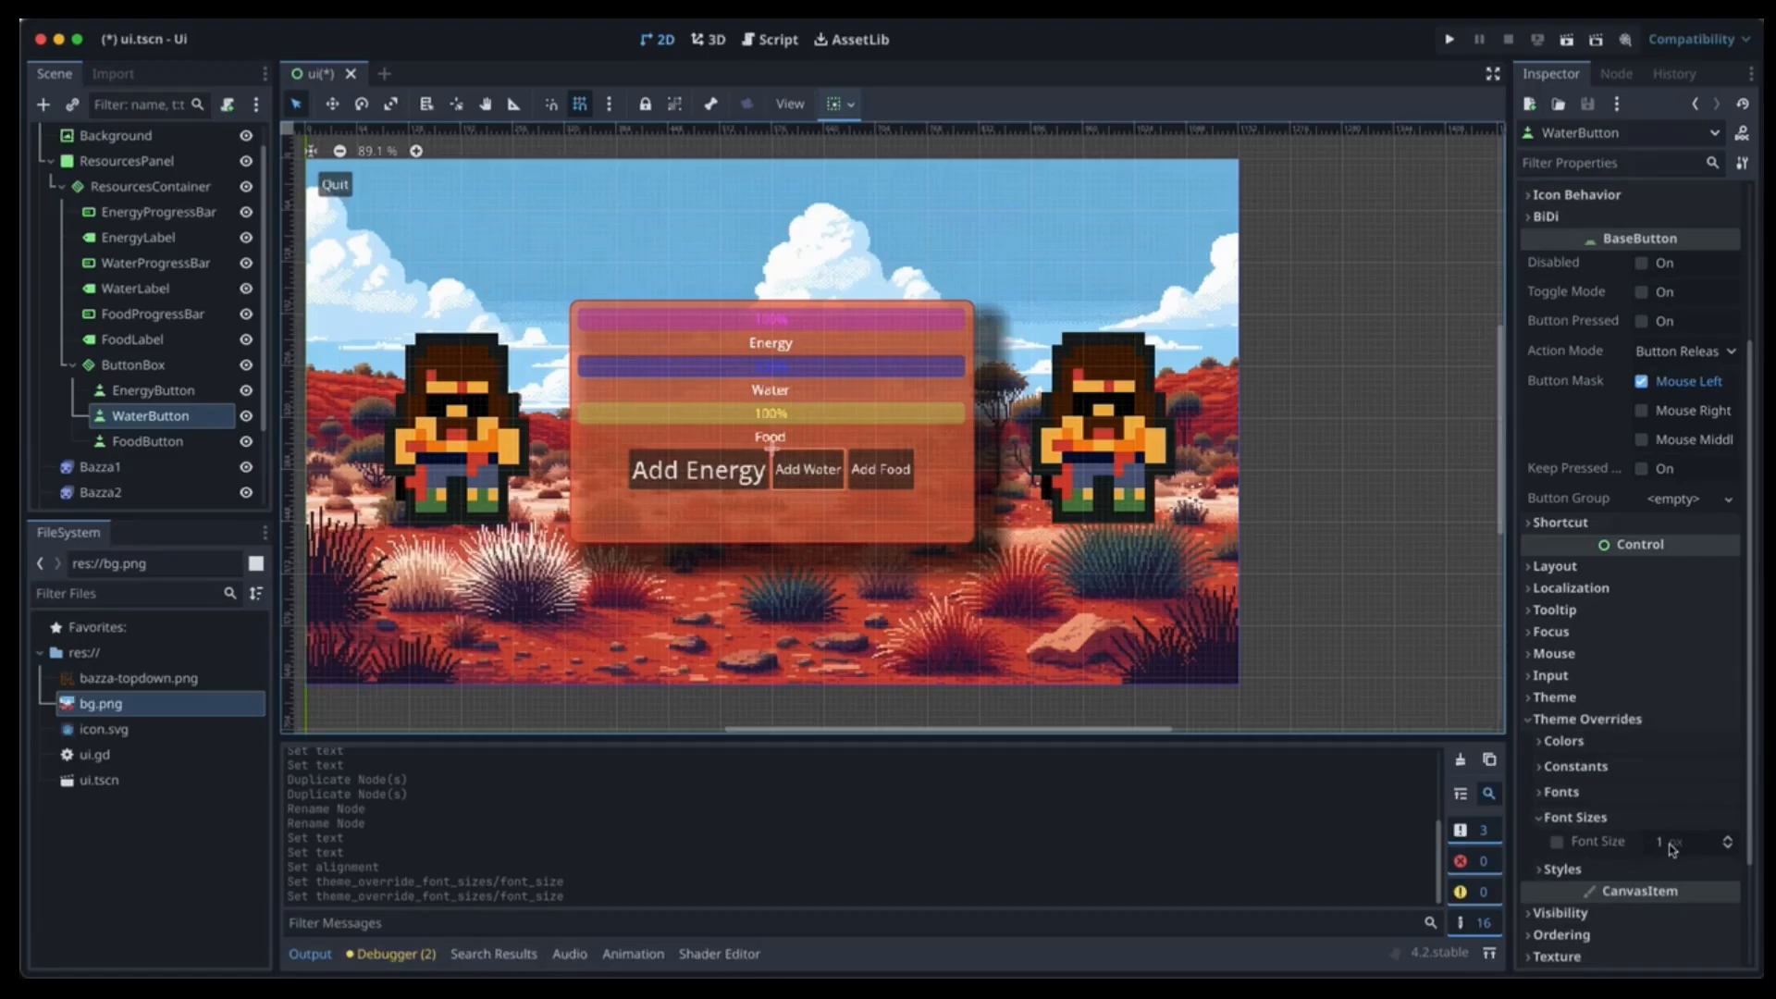
left_click(1669, 844)
type("30")
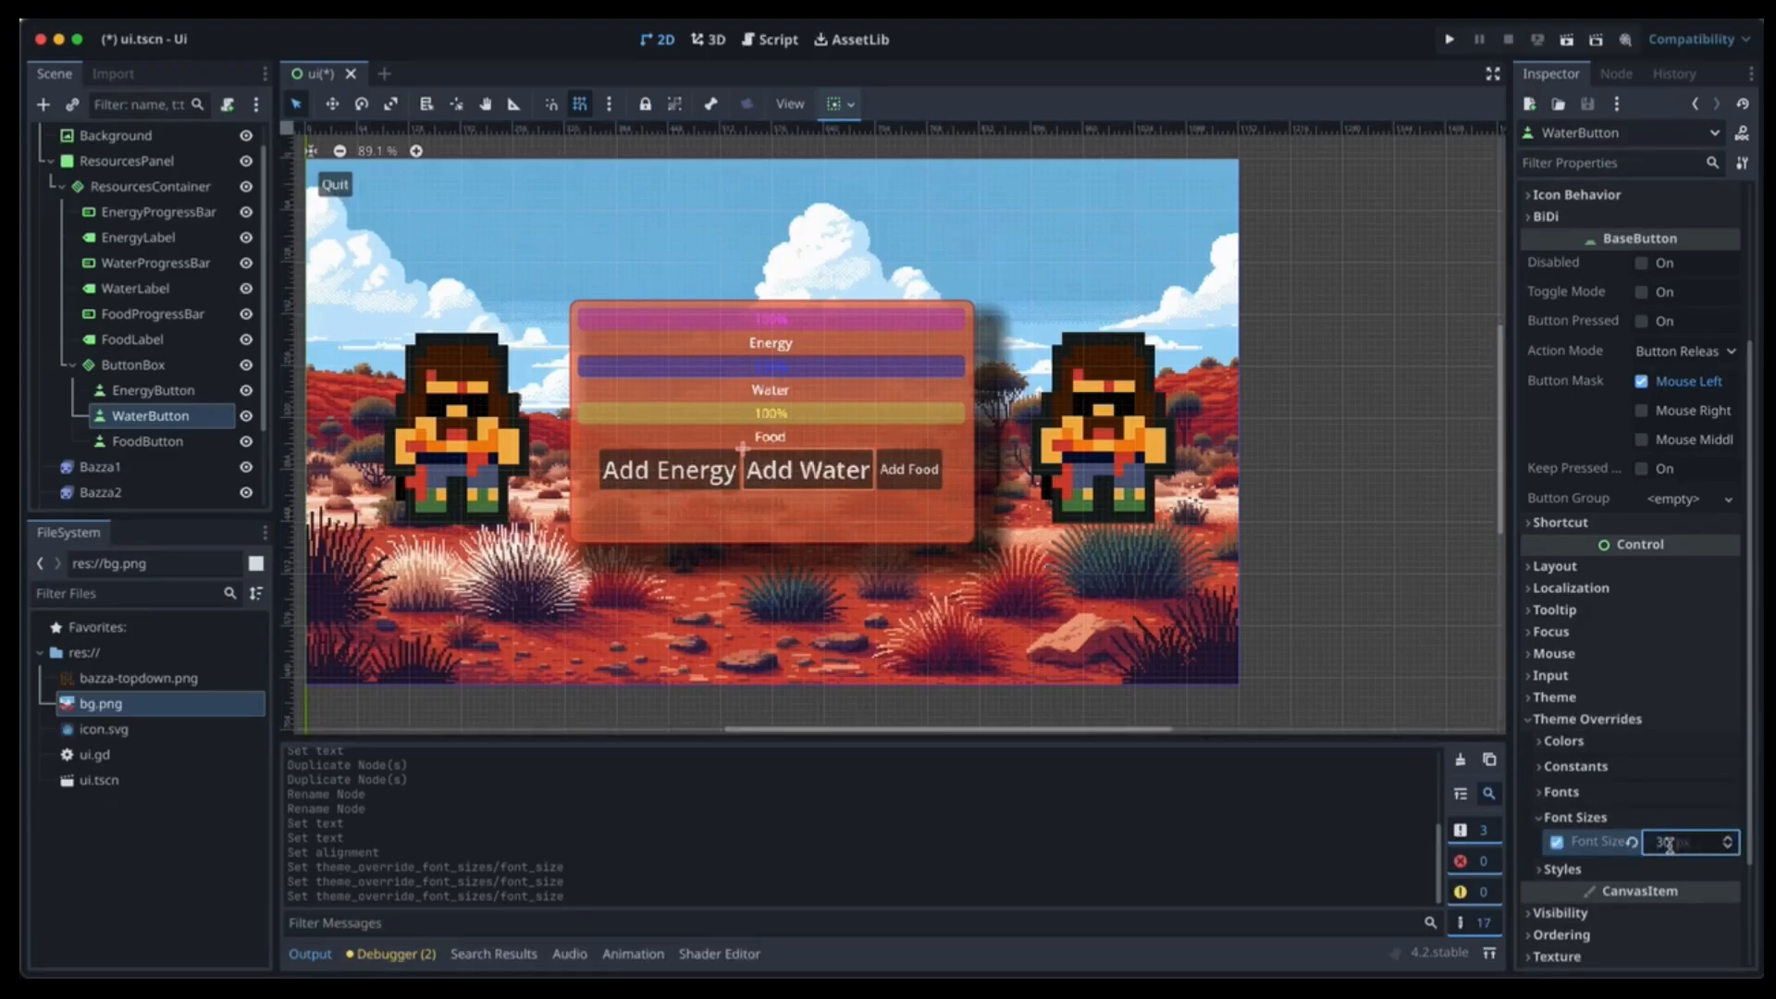
key("Return")
Give FoodButton a 30 px font size theme override.
left_click(150, 441)
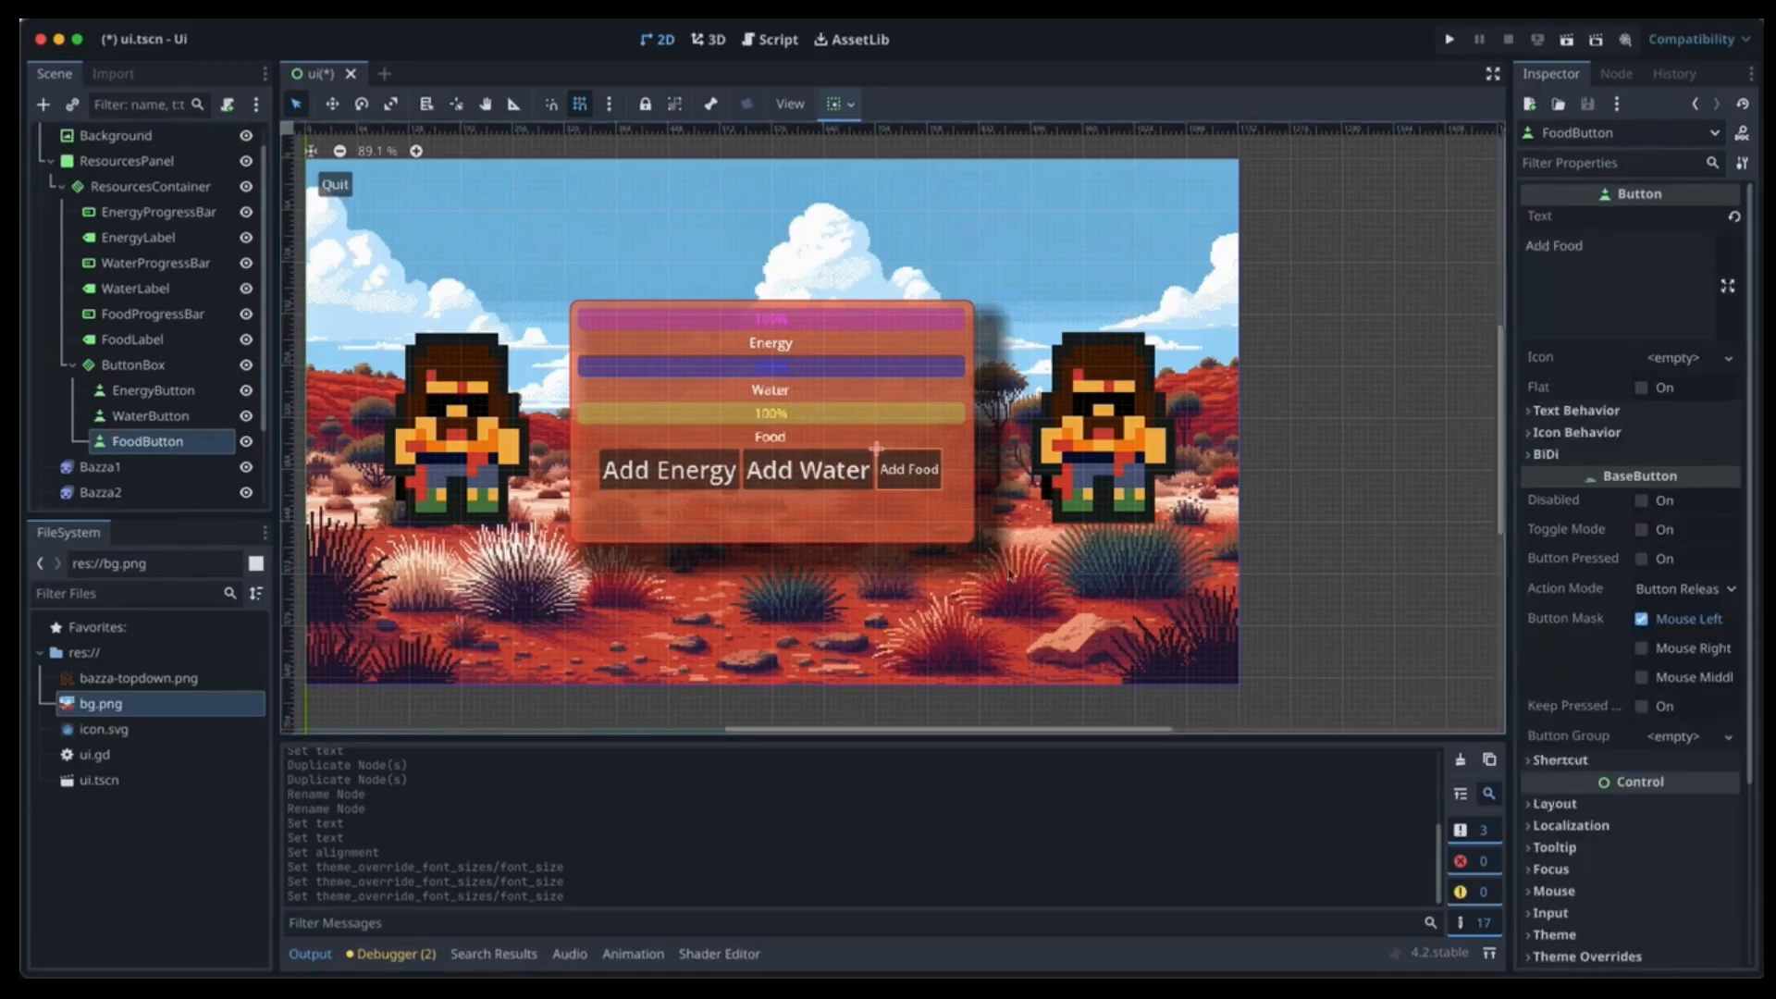
left_click(1587, 957)
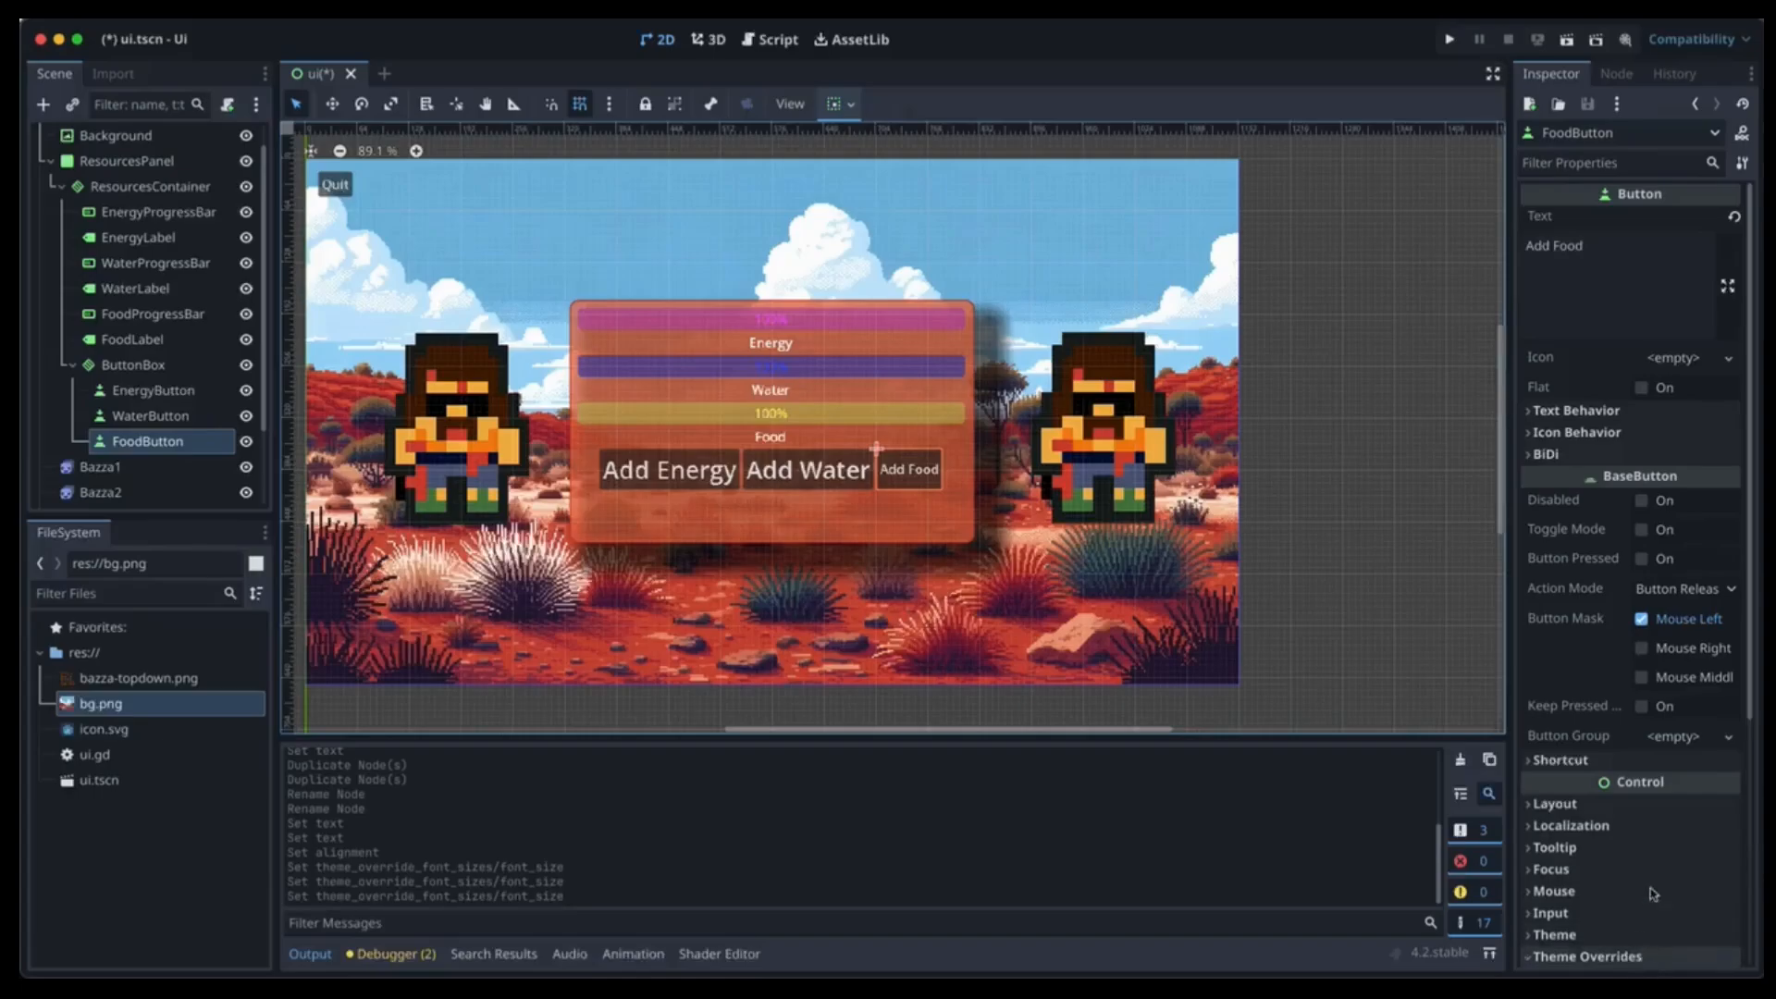
scroll(1660, 740, "down", 4)
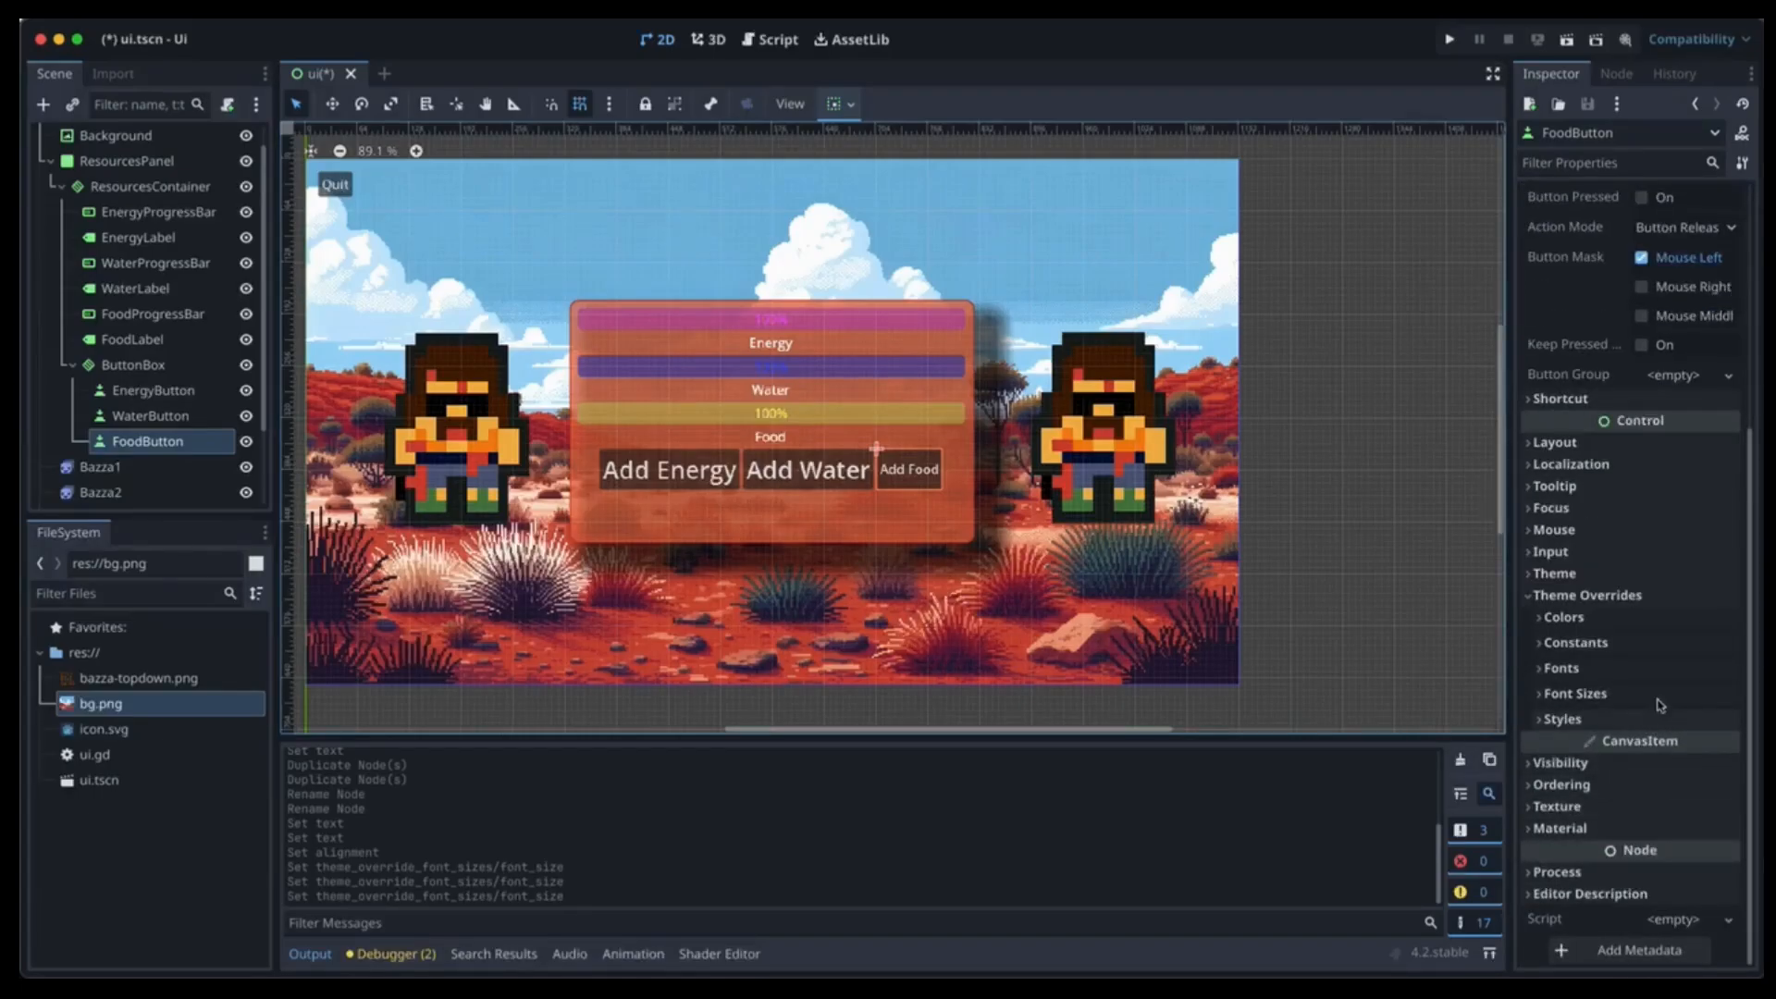
left_click(1660, 695)
left_click(1661, 720)
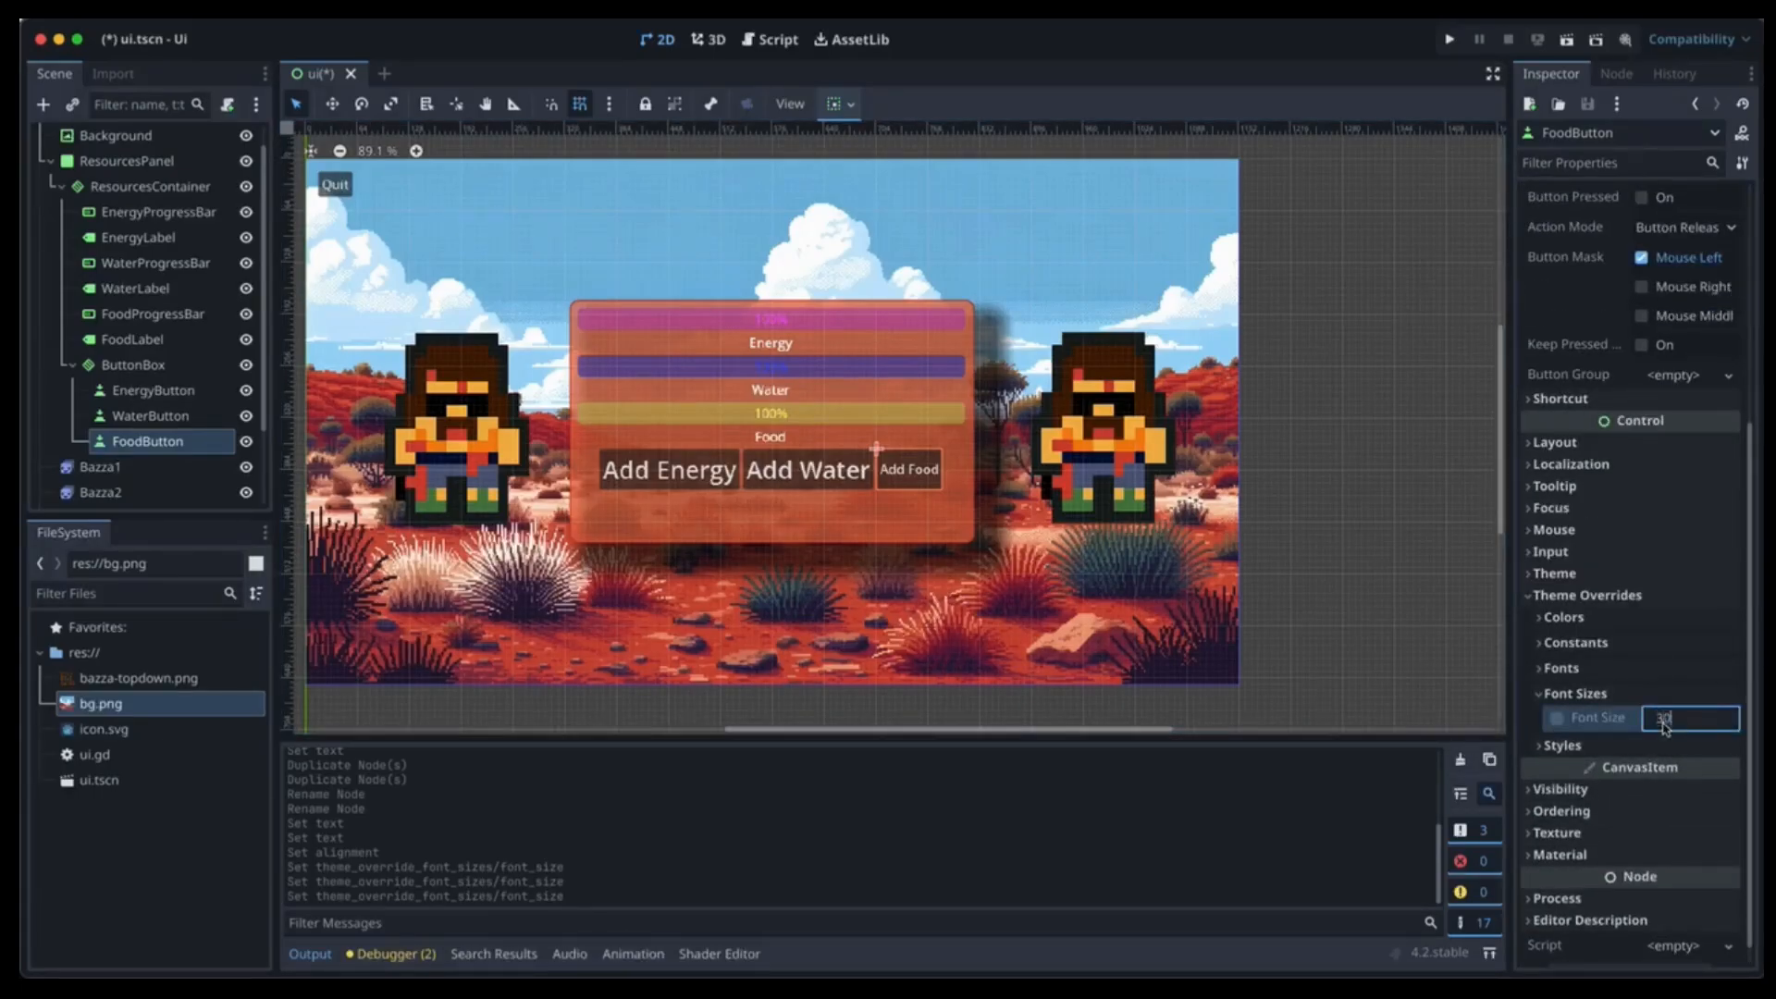
type("30")
key("Return")
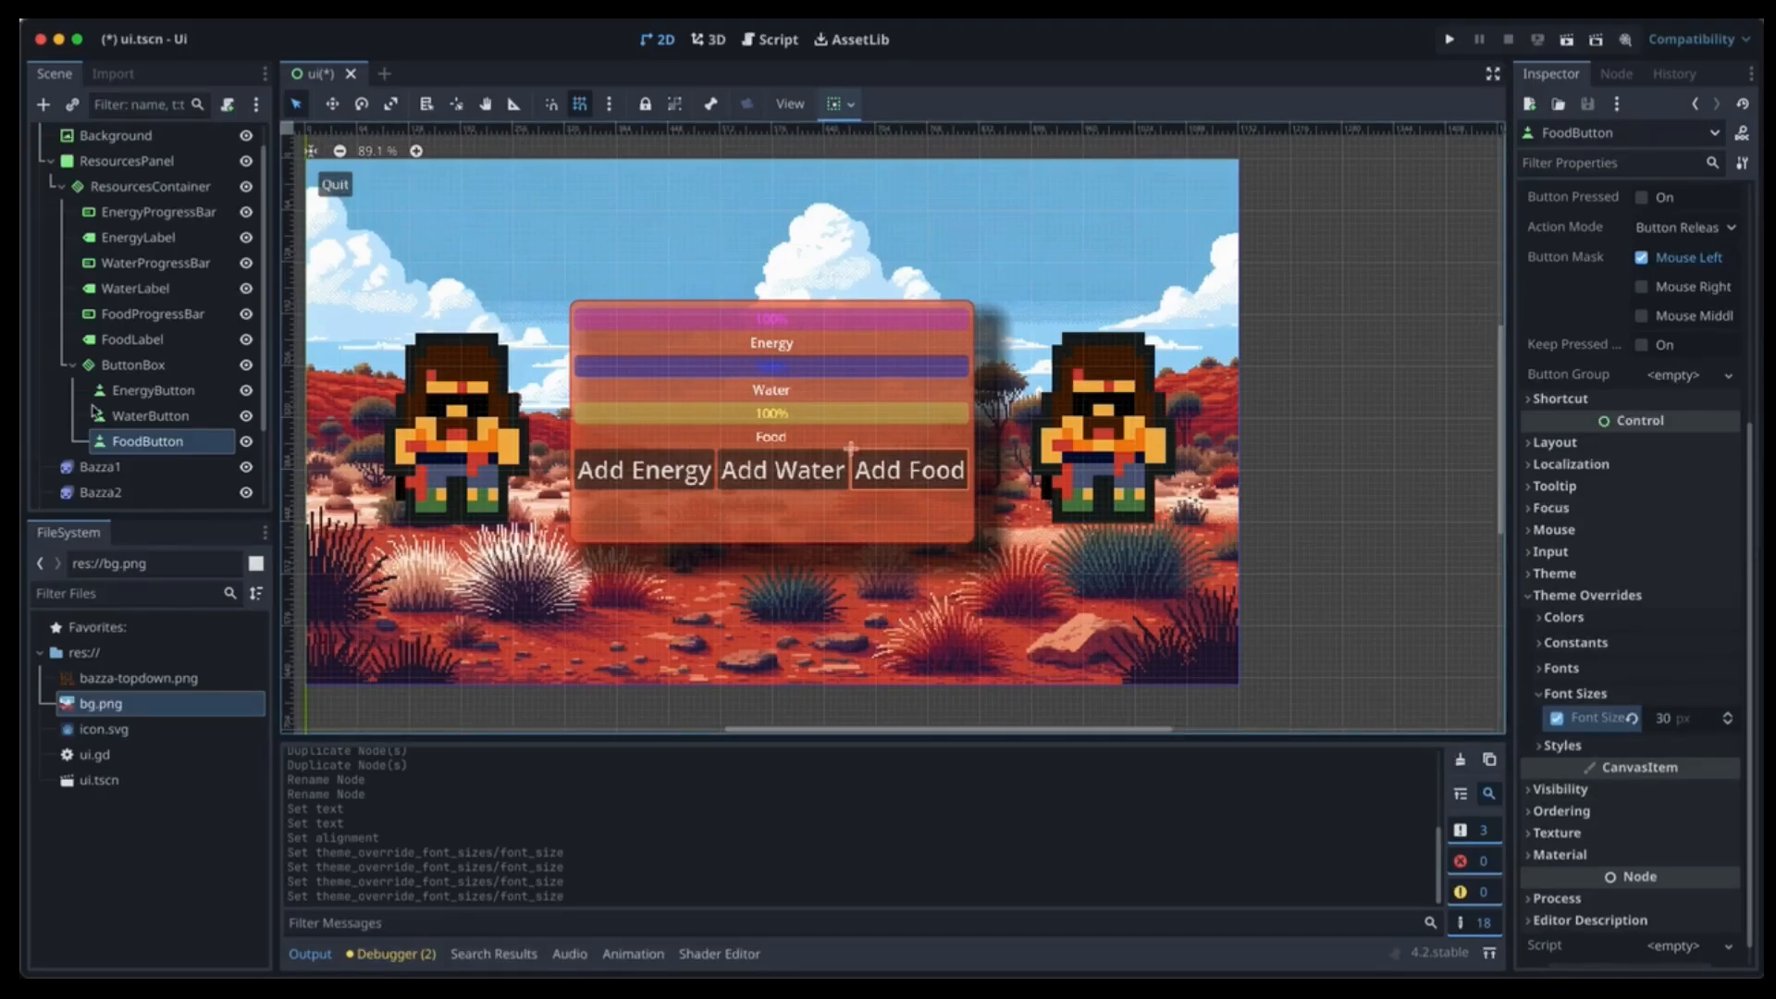
Connect EnergyButton's pressed() signal to a new _on_energy_button_pressed function.
left_click(156, 392)
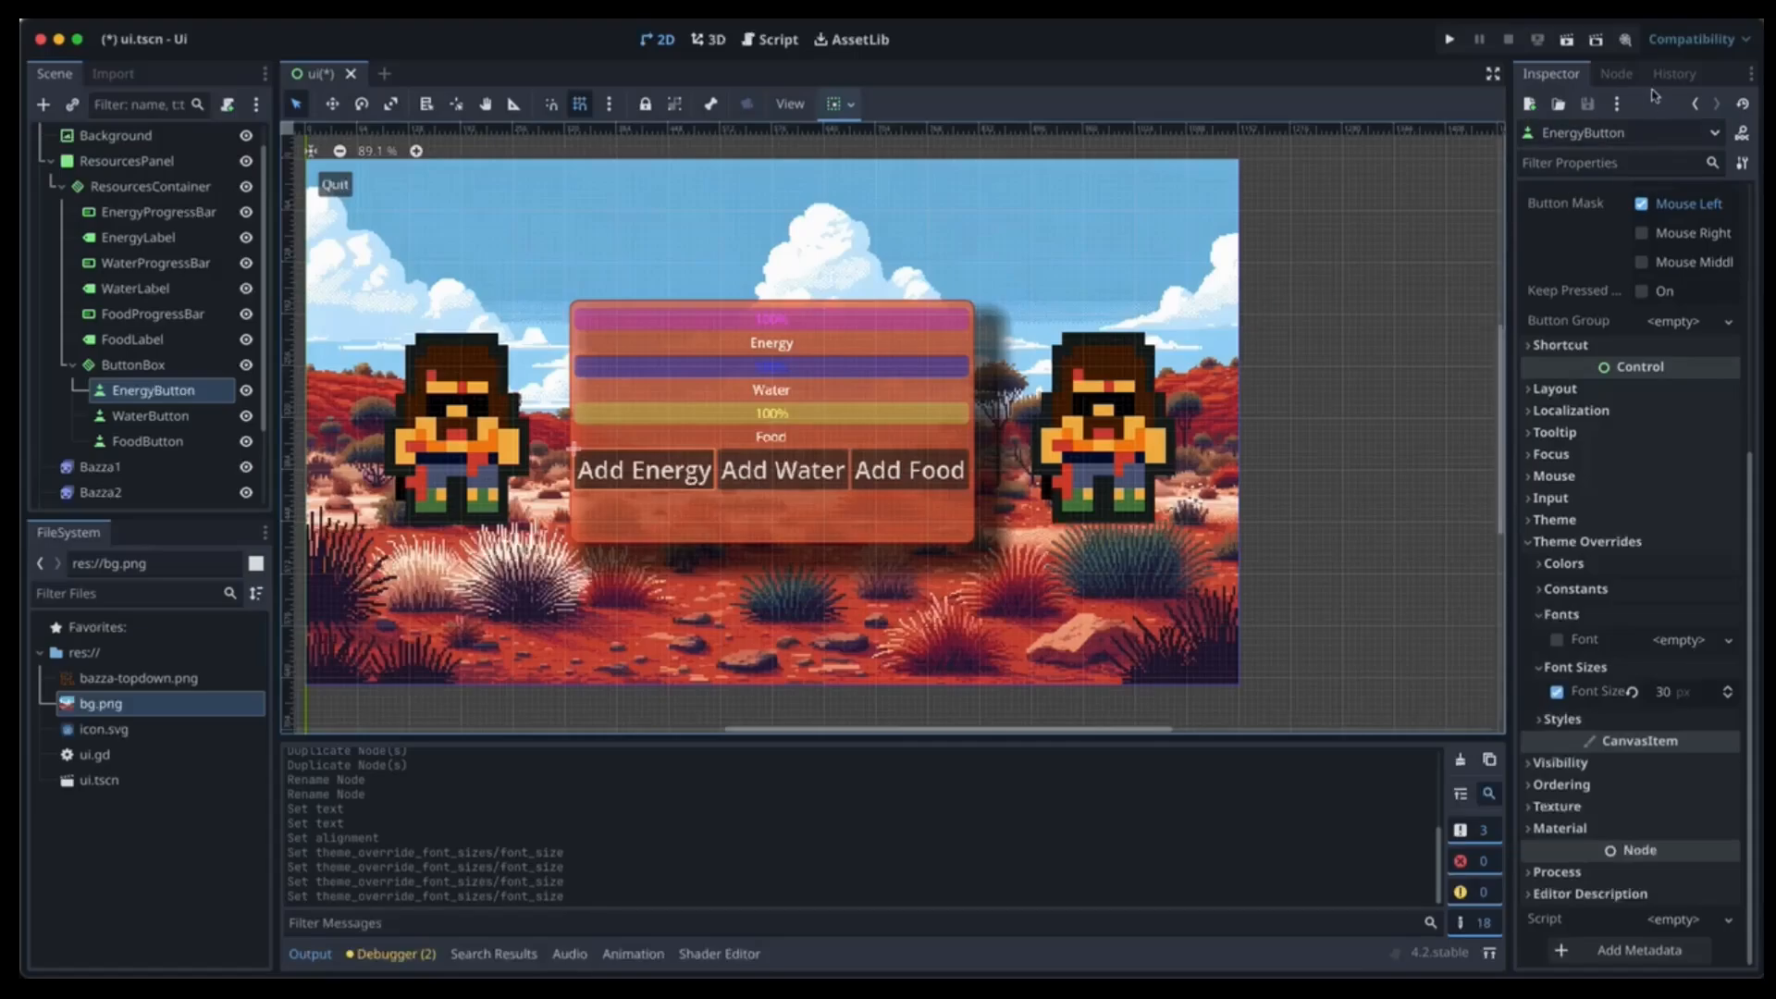
left_click(1618, 74)
scroll(1612, 250, "up", 2)
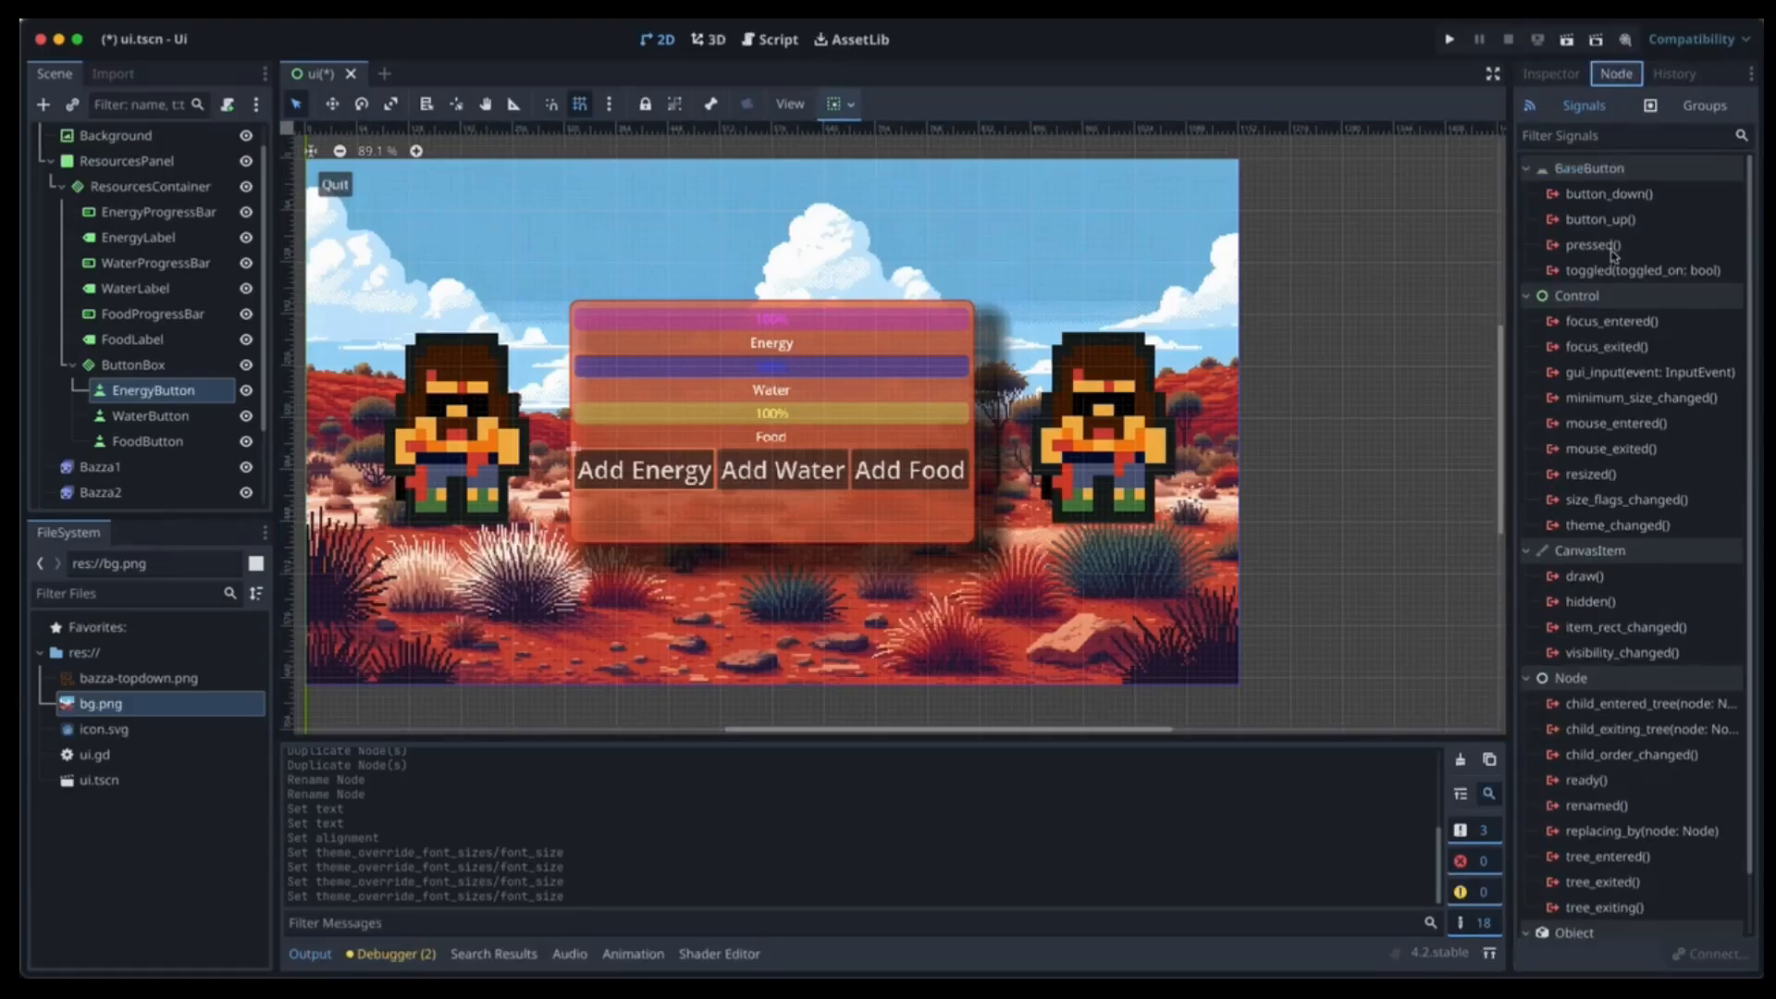
double_click(1607, 248)
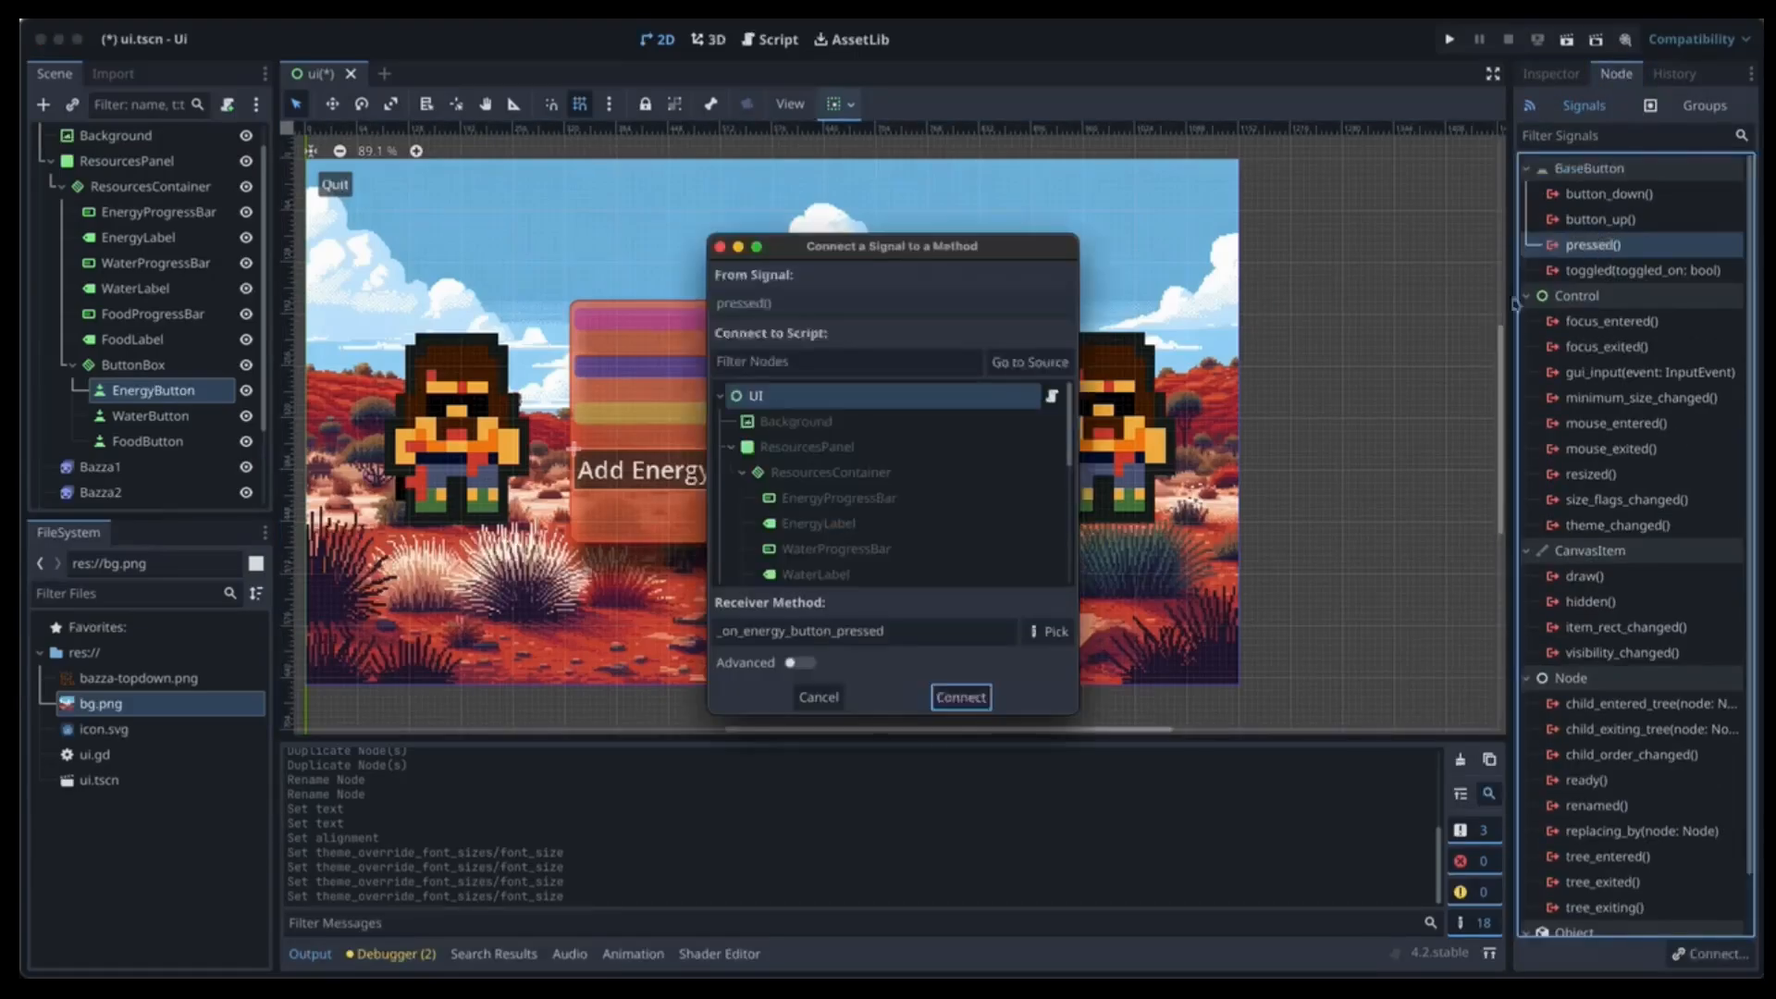
left_click(960, 704)
Connect WaterButton and FoodButton pressed() signals to new _on_water_button_pressed and _on_food_button_pressed functions.
left_click(150, 416)
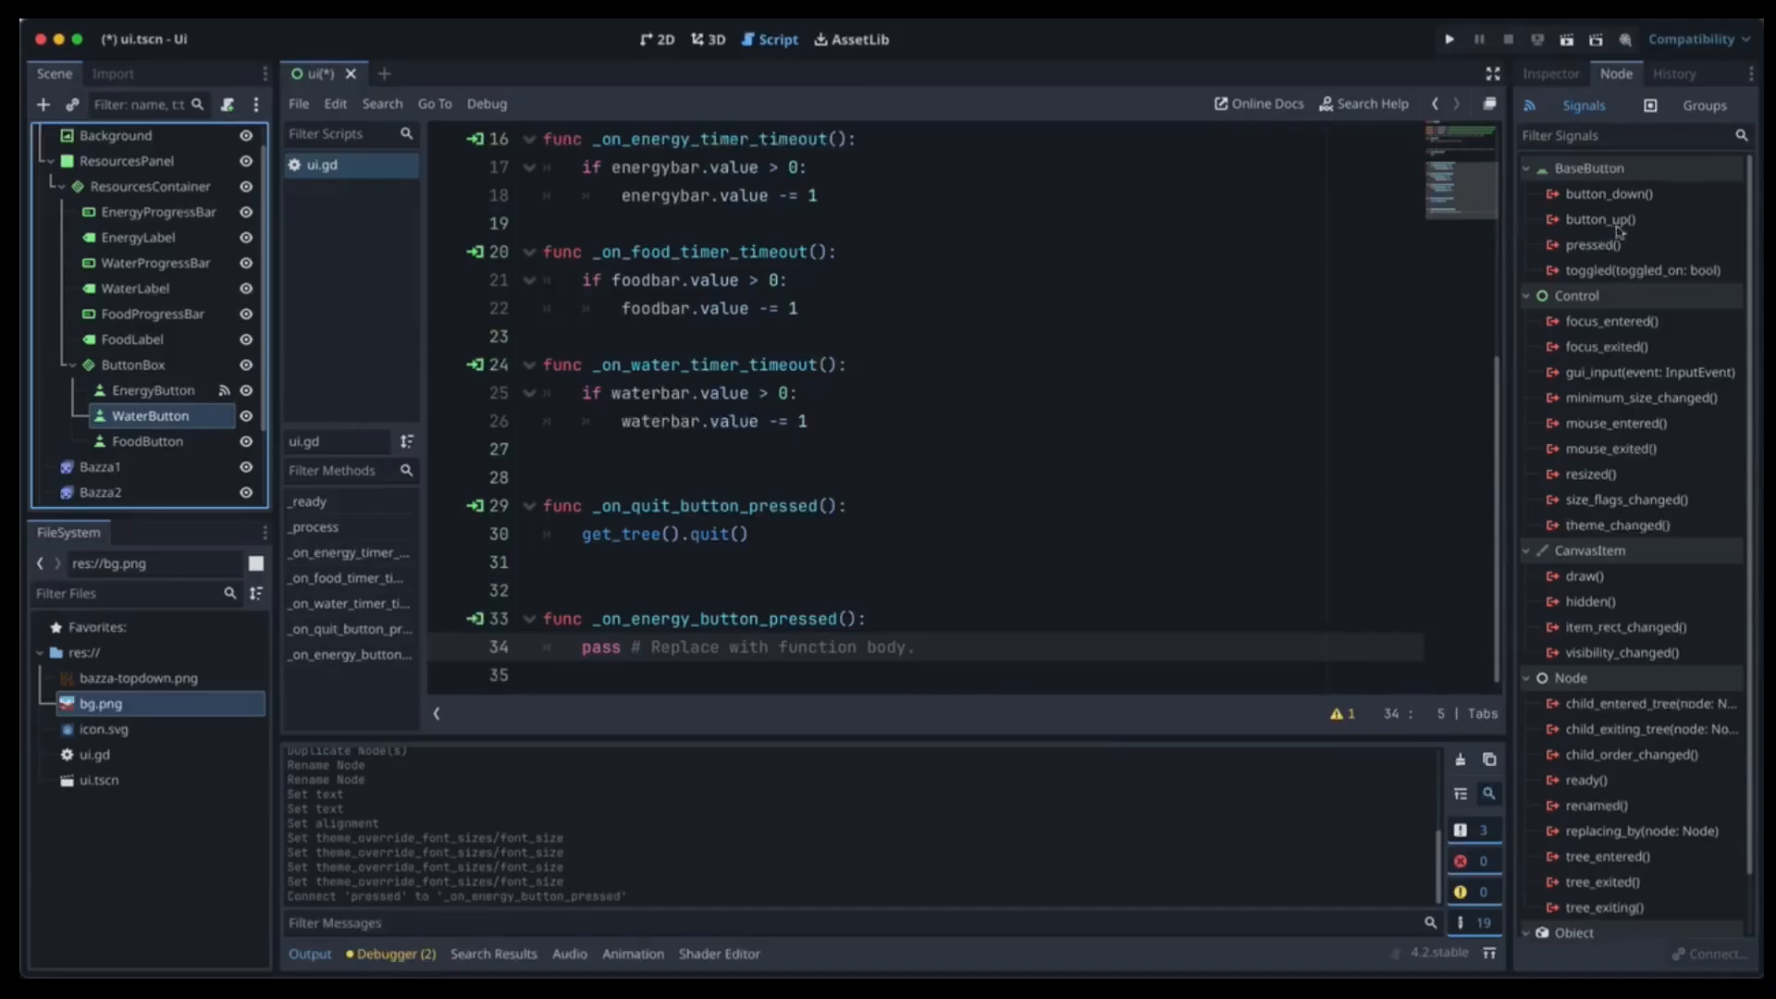
double_click(1619, 246)
left_click(959, 697)
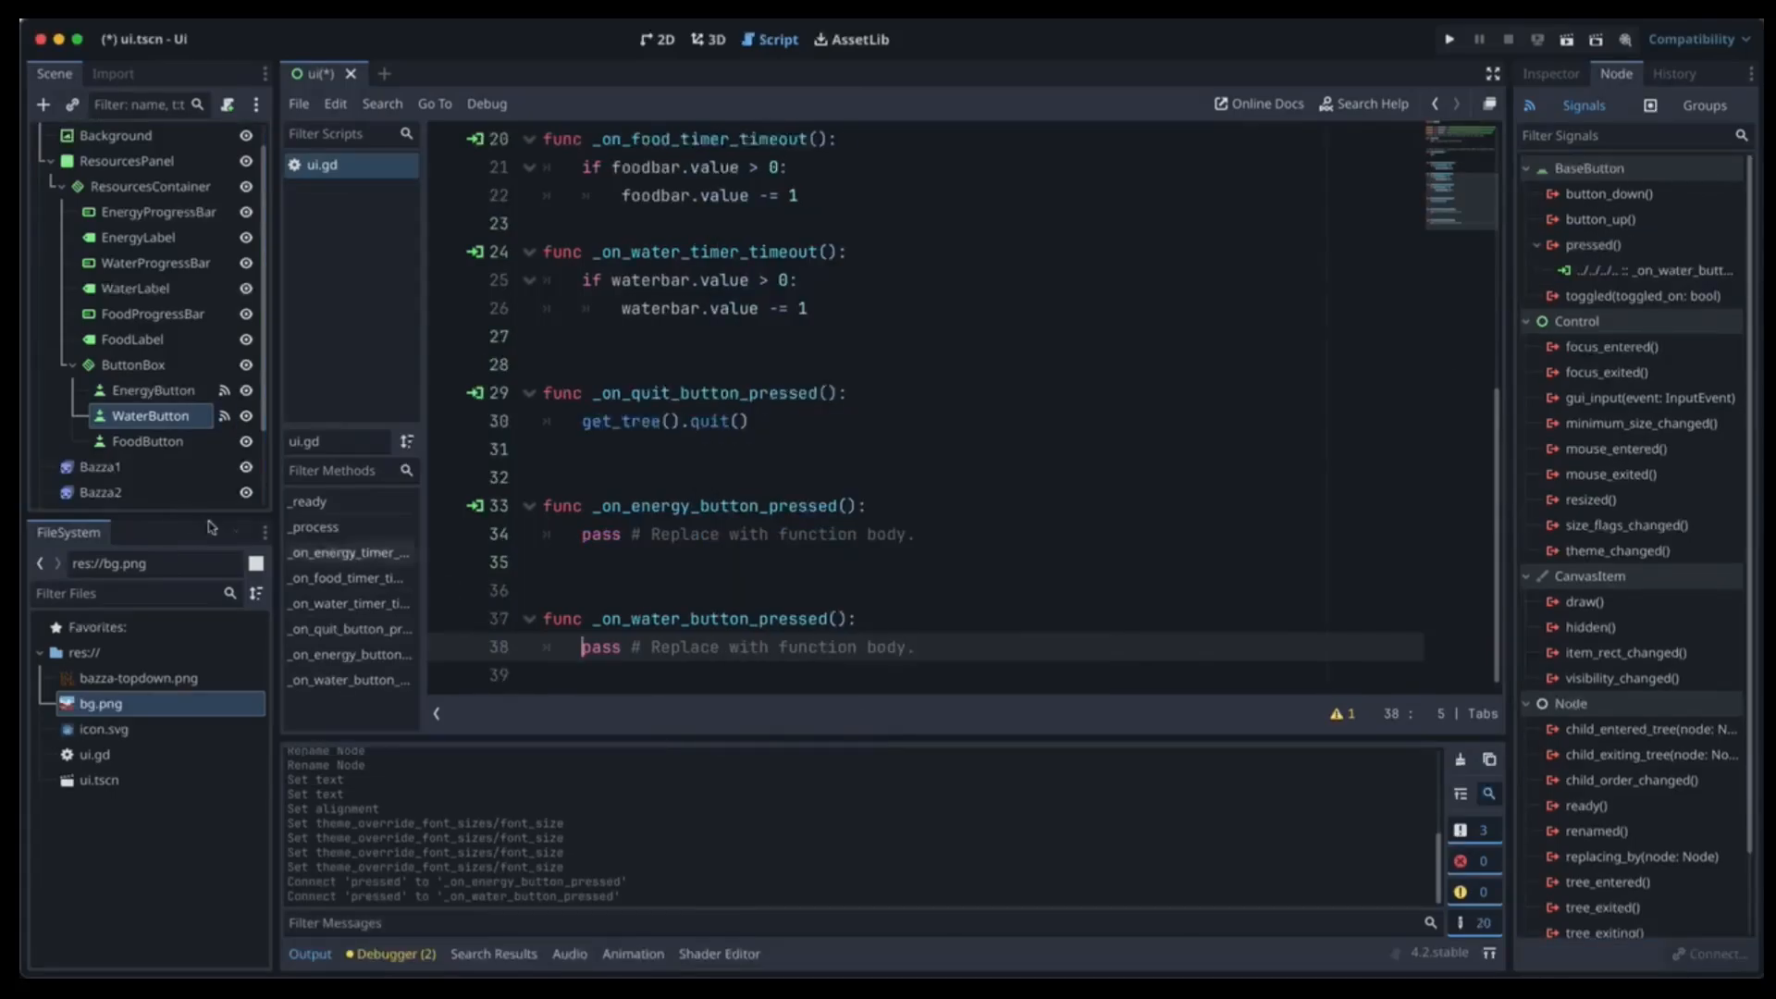
left_click(167, 443)
left_click(1608, 246)
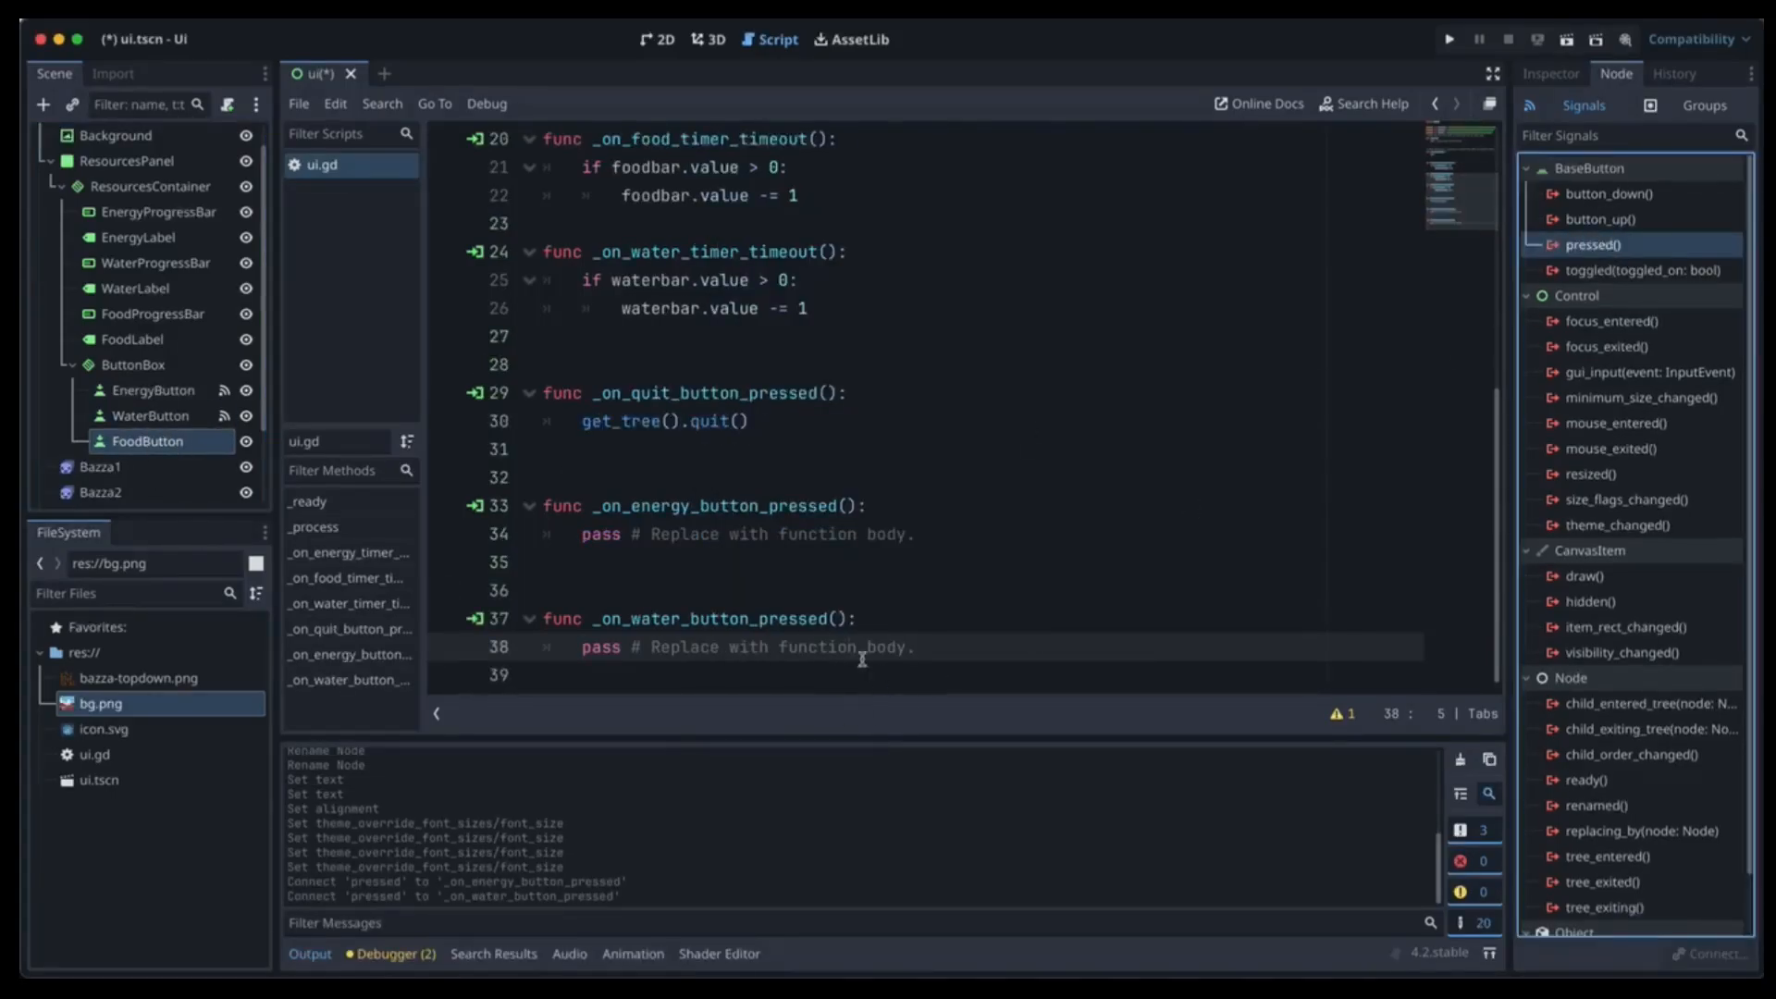
double_click(1609, 247)
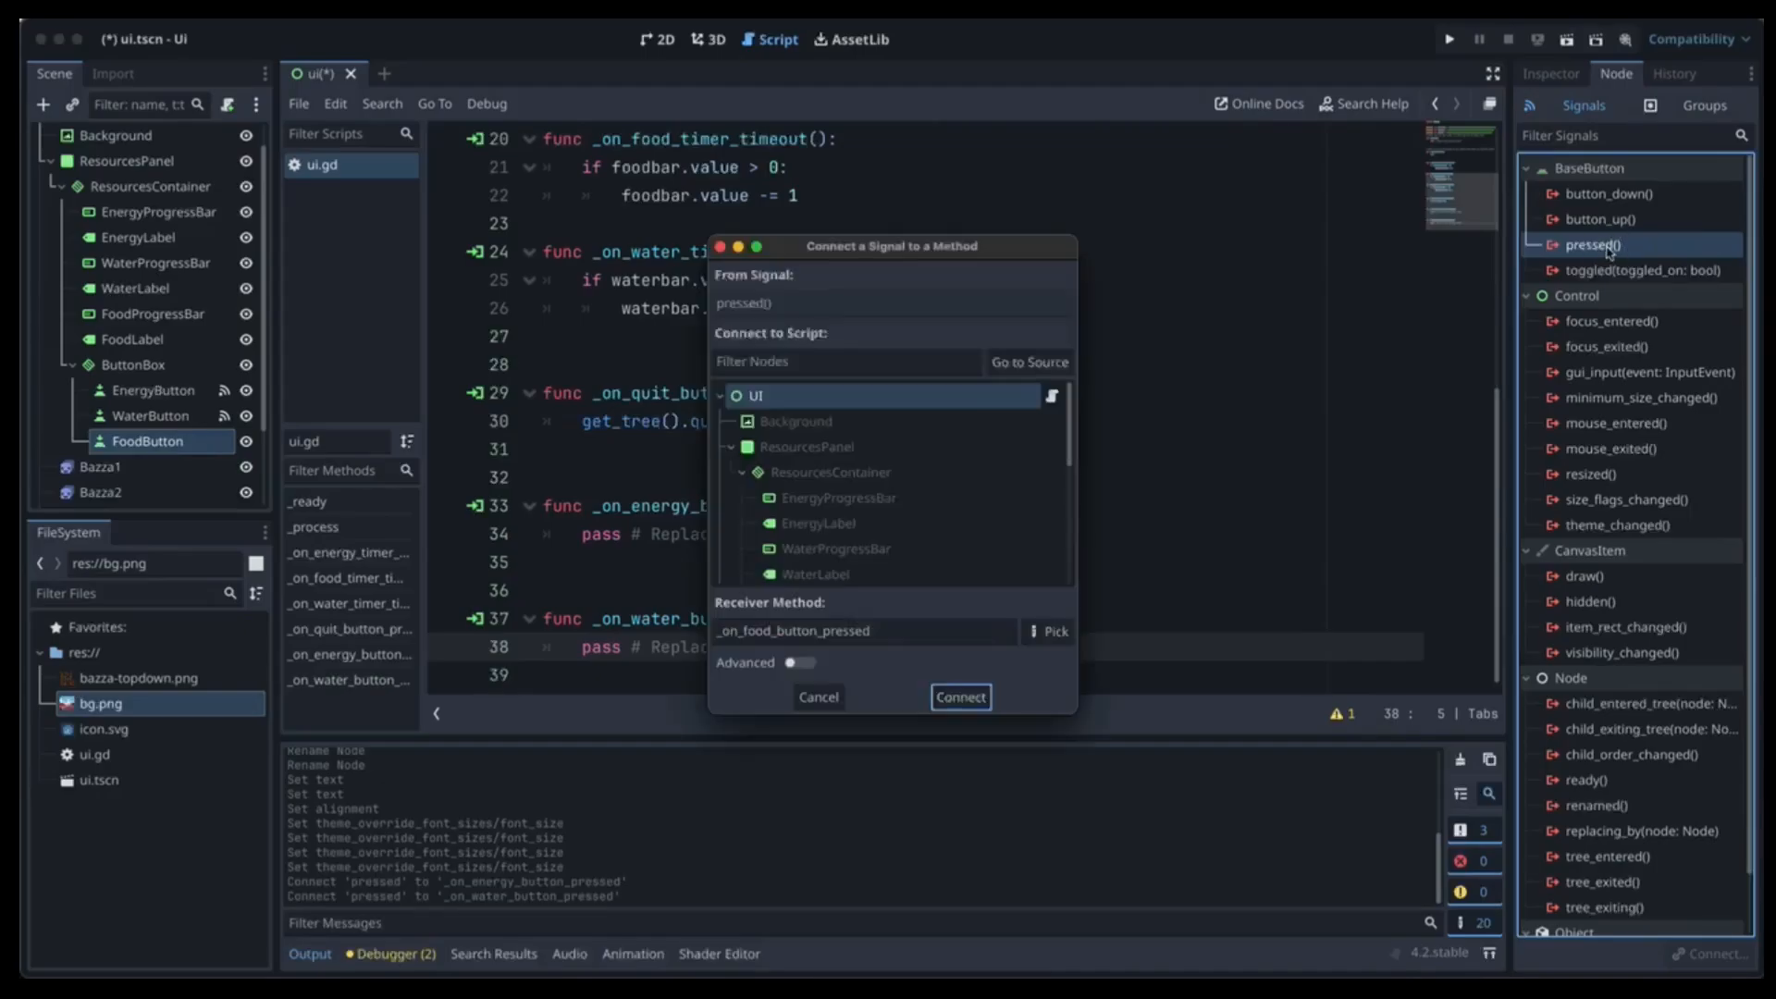
left_click(962, 699)
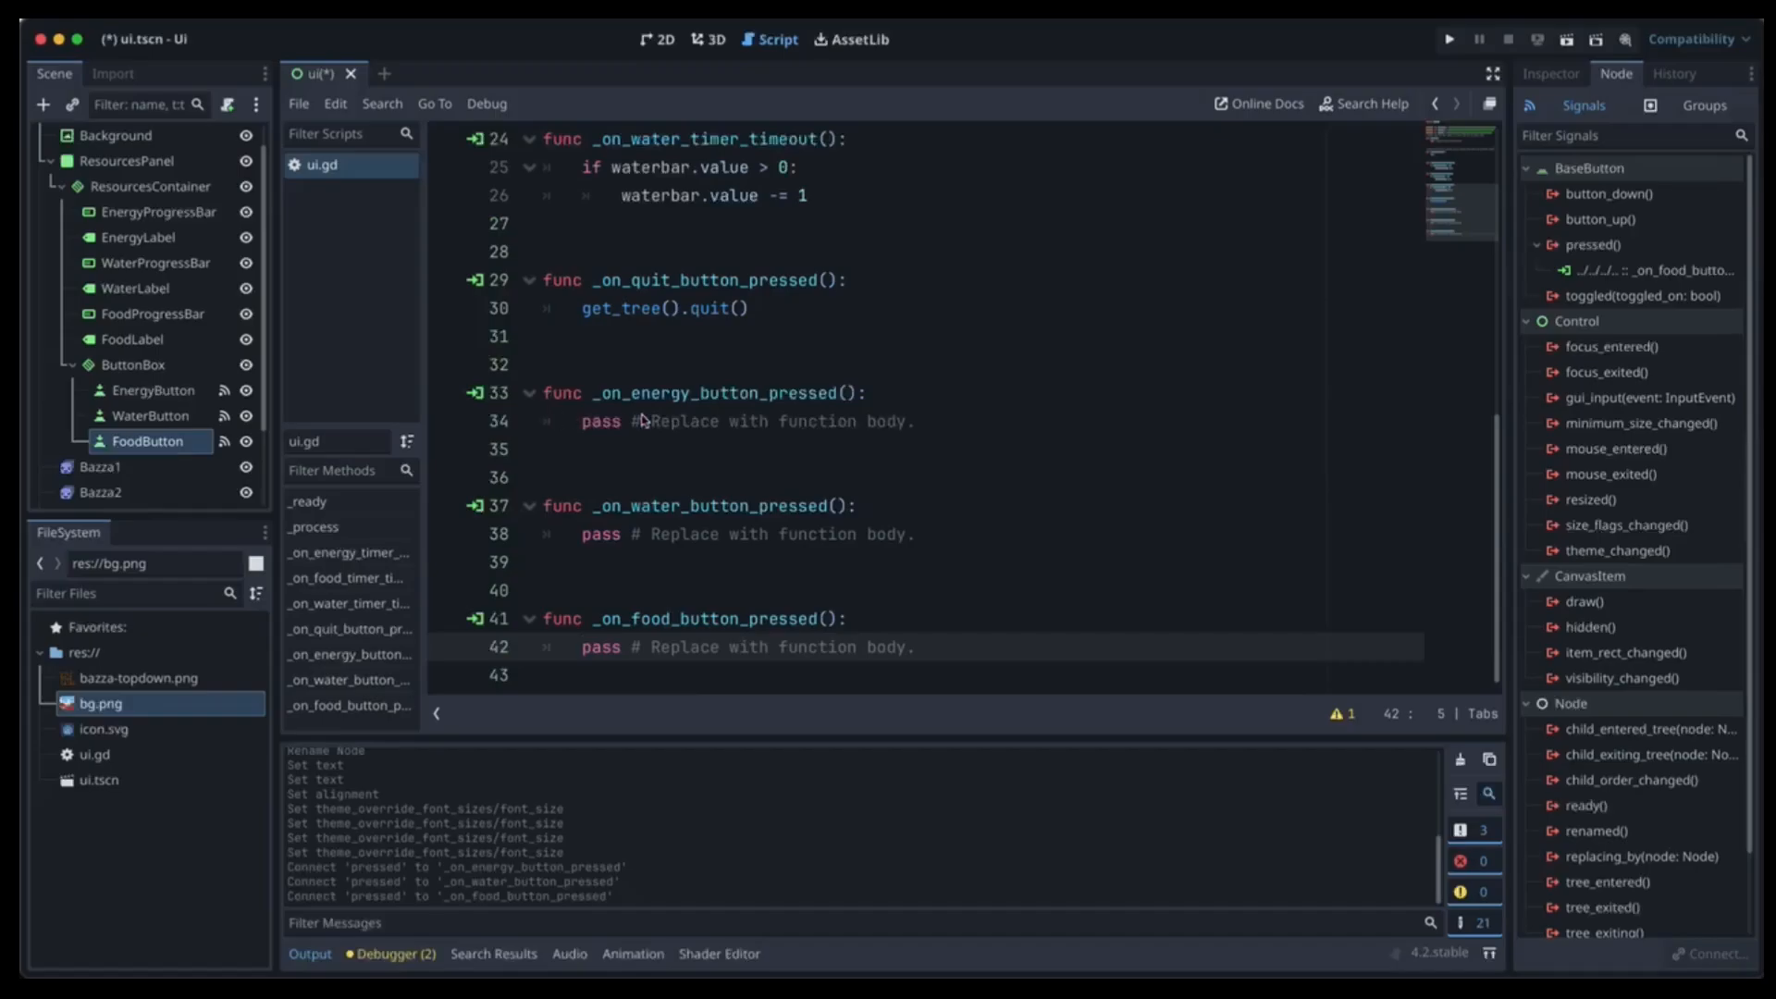
Replace the energy handler's pass with energybar.value = energybar.value + 10.
left_click(875, 421)
left_click_drag(939, 423, 518, 428)
key("Tab")
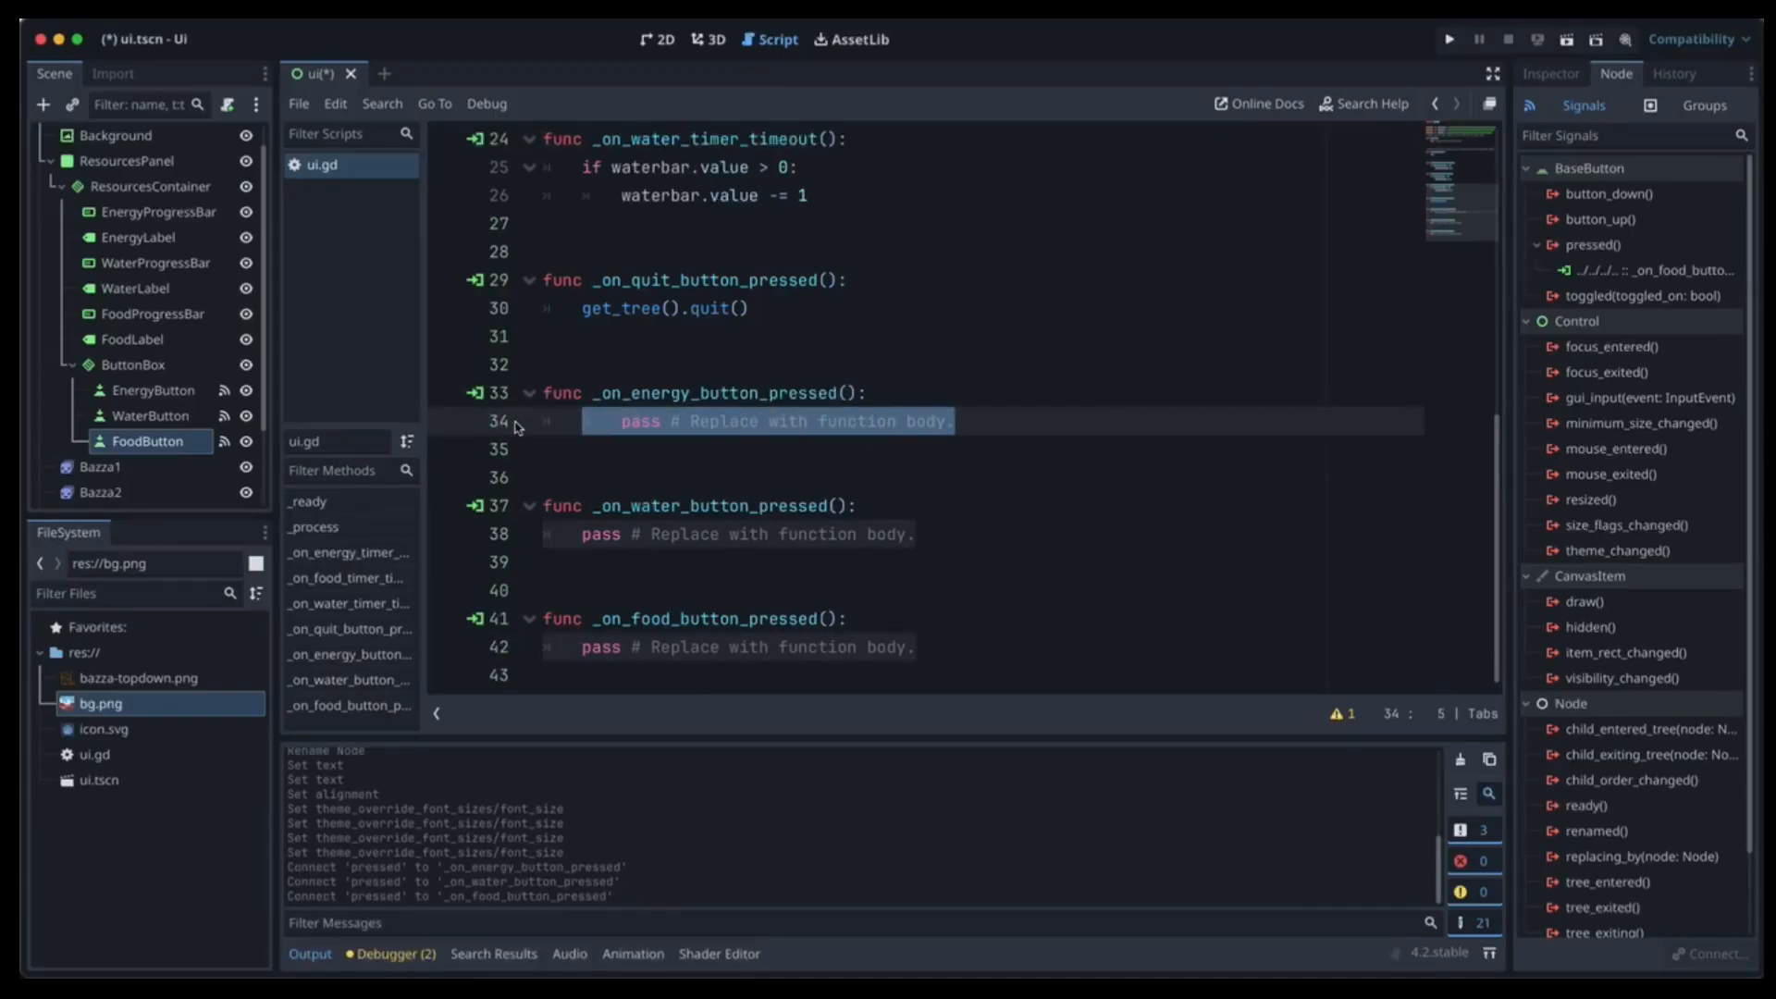
key("BackSpace")
type("energybar")
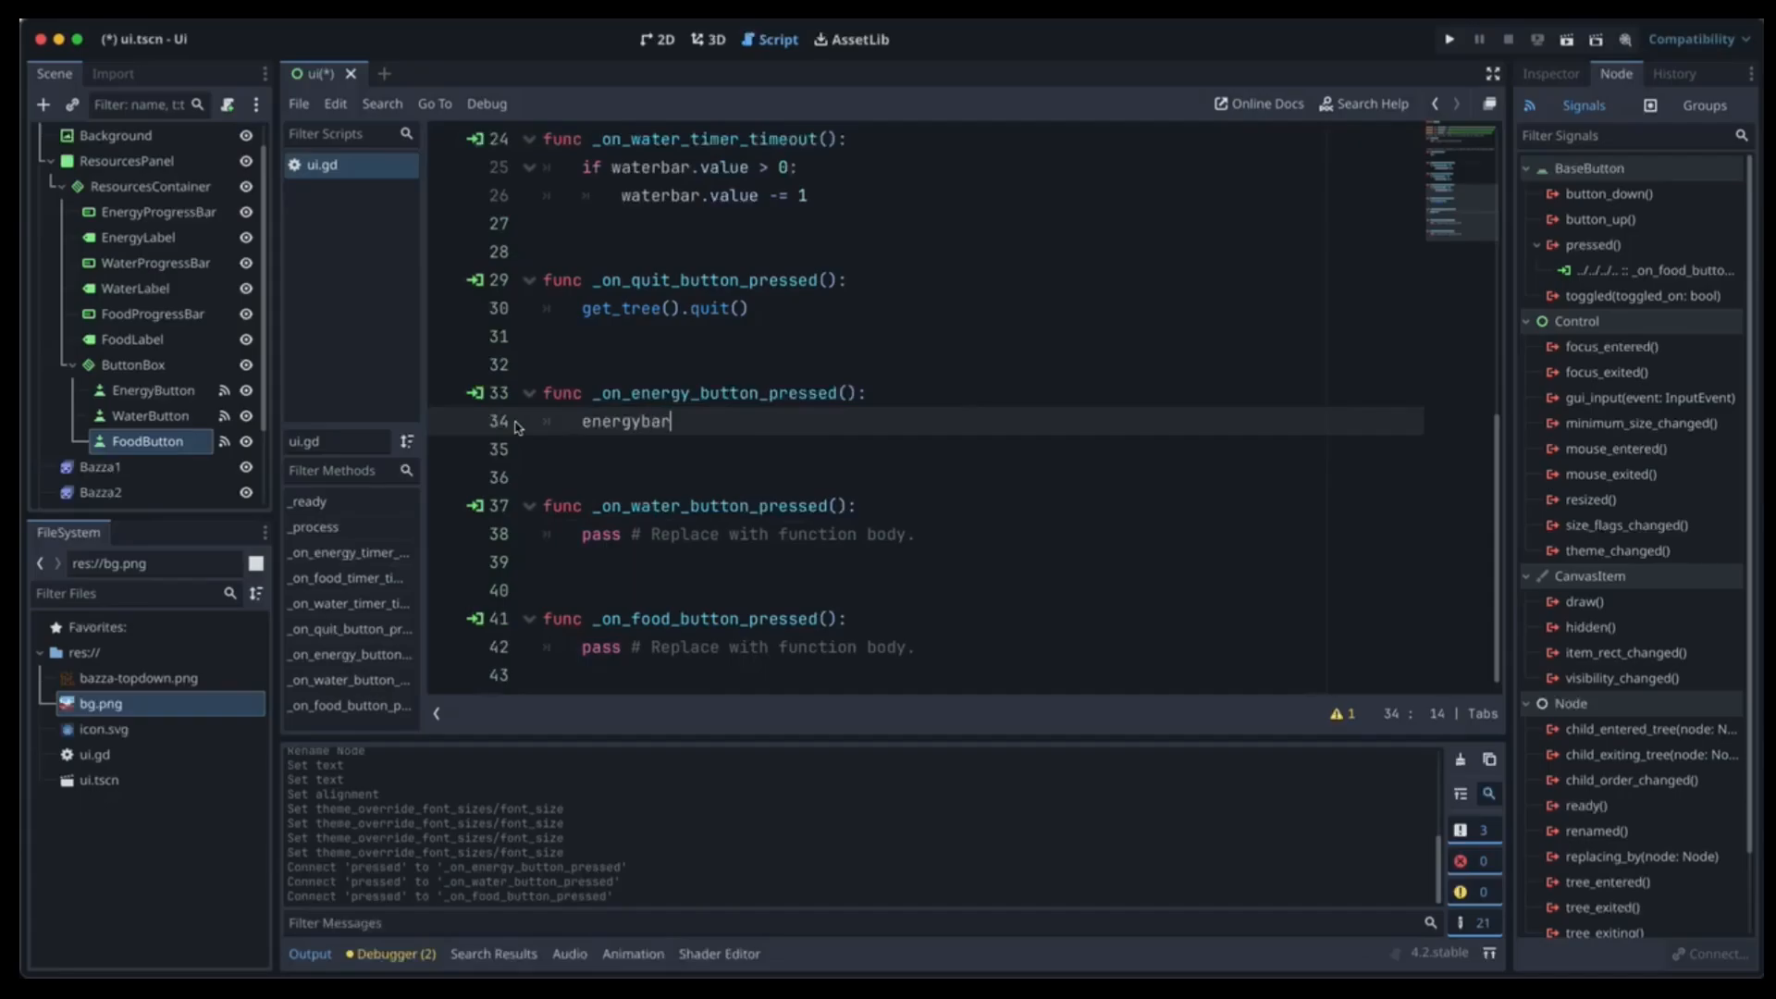
type(".value")
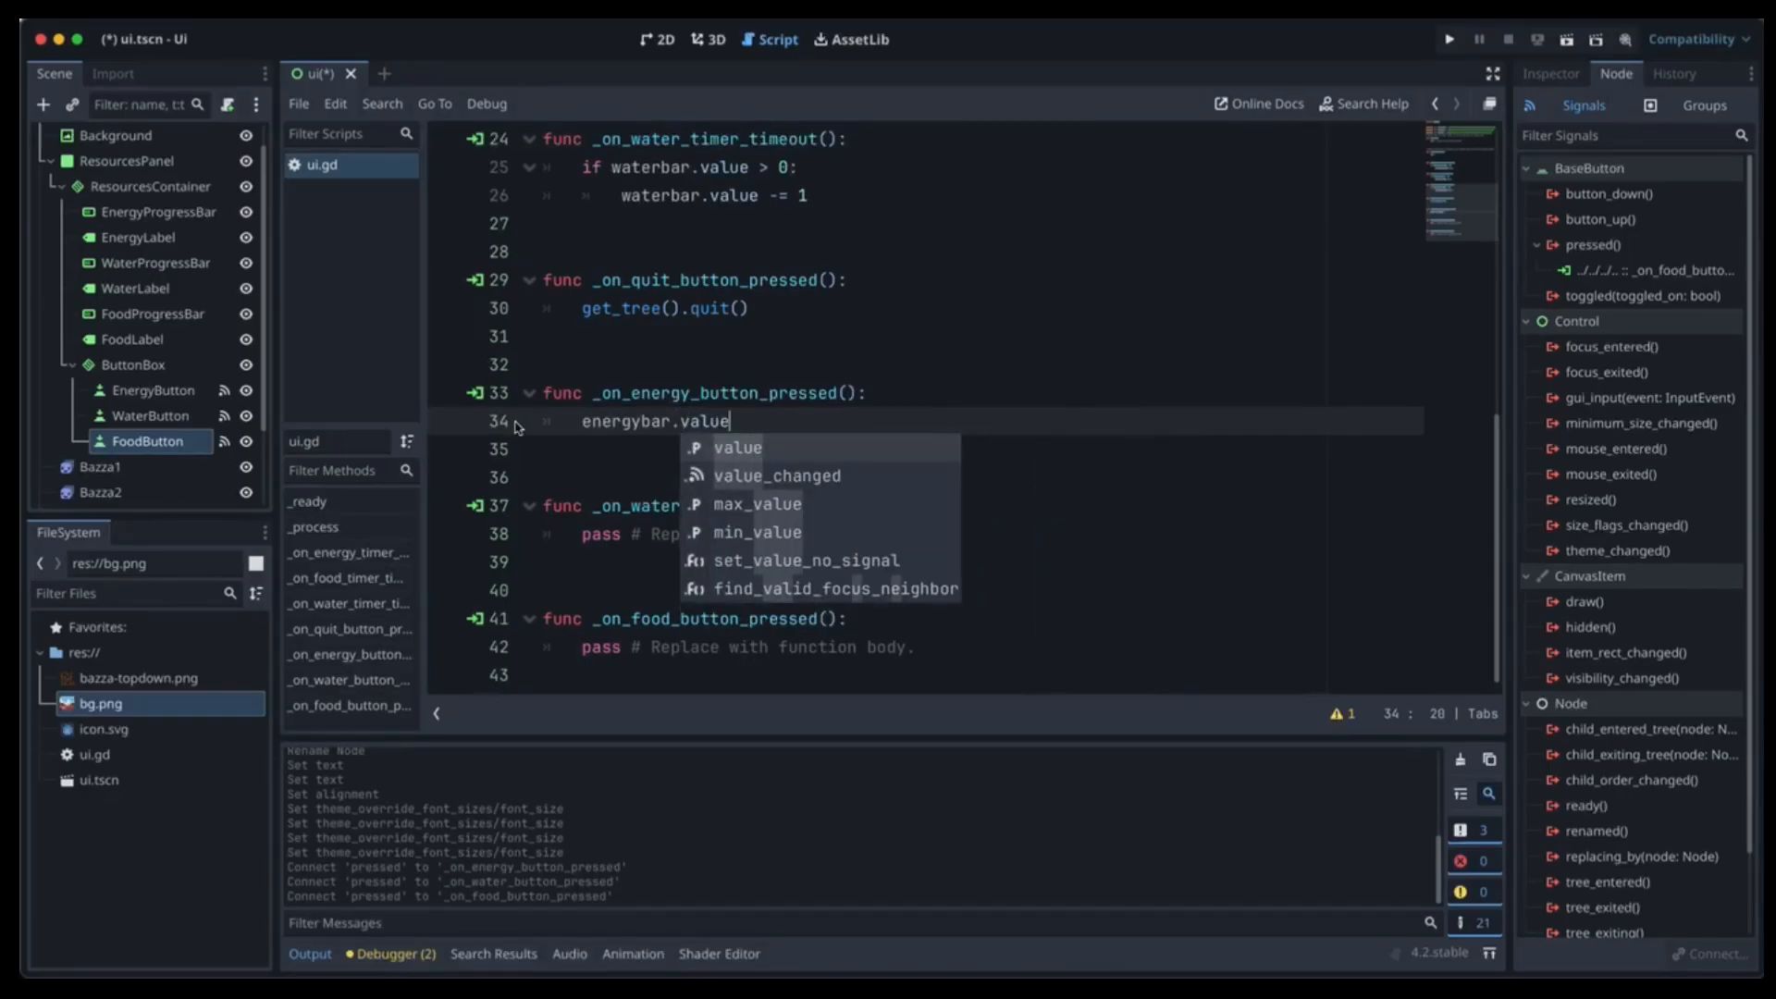
type(" energybar")
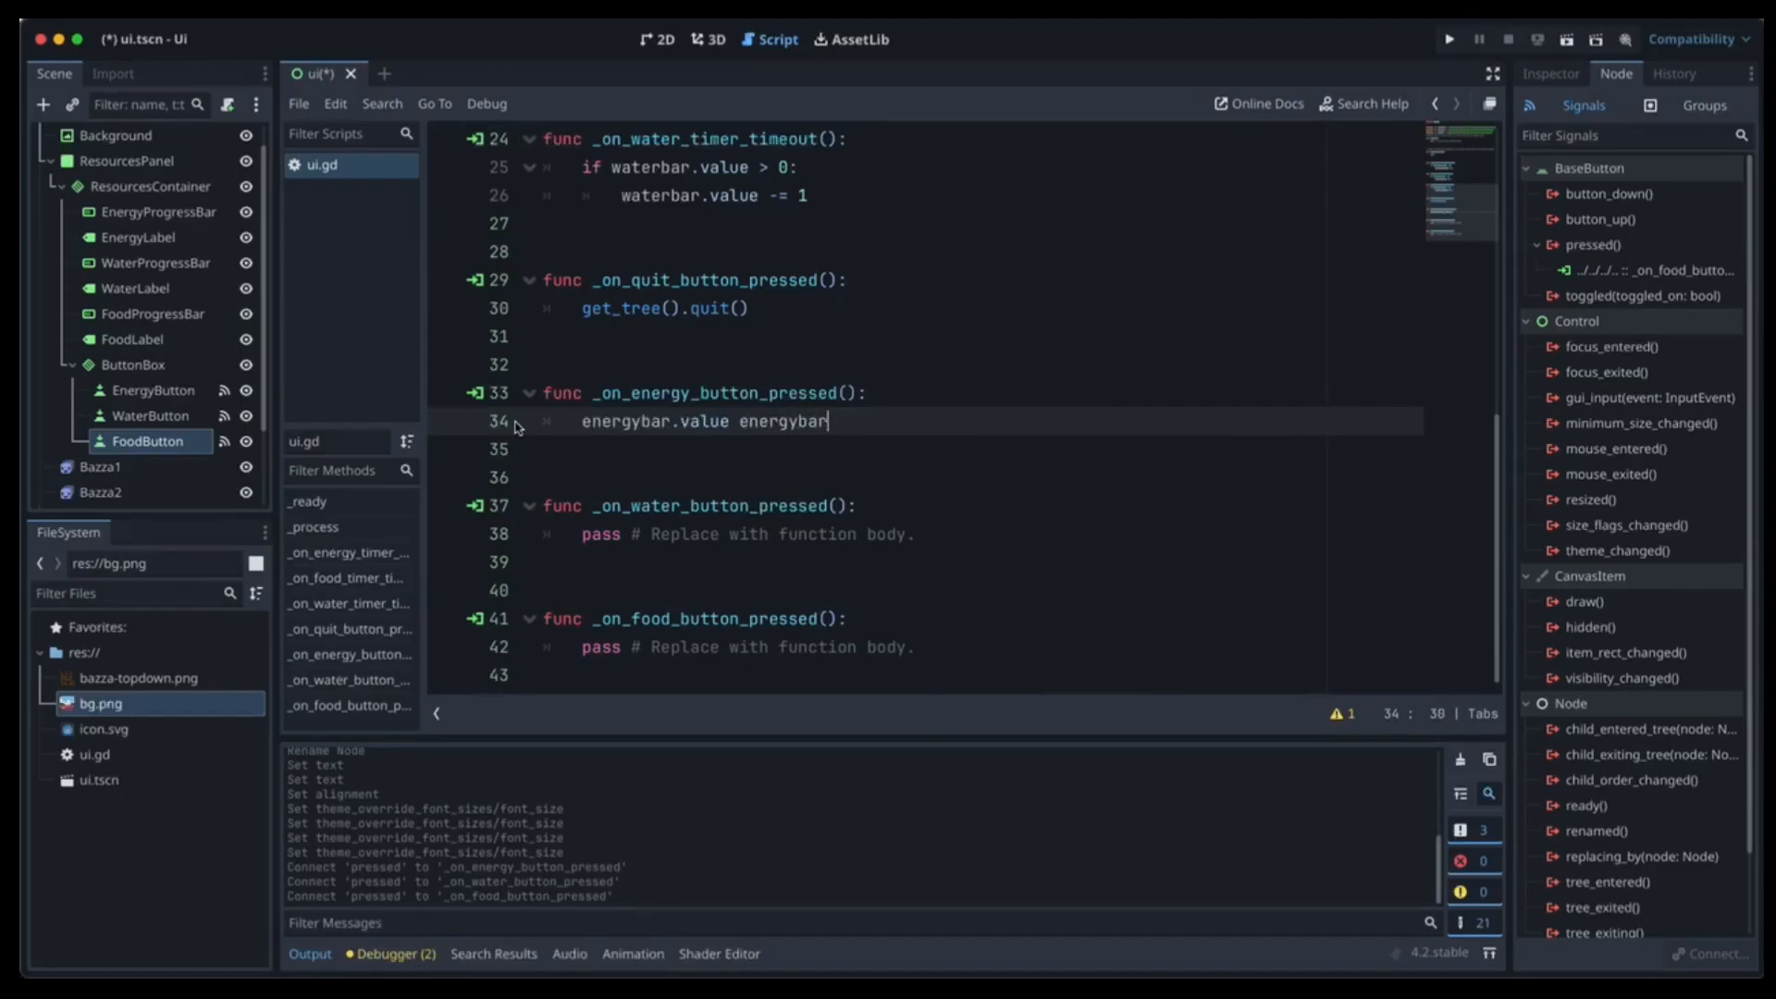
key("BackSpace")
key("BackSpace")
key("BackSpace")
key("BackSpace")
key("BackSpace")
key("BackSpace")
key("BackSpace")
key("BackSpace")
key("BackSpace")
key("BackSpace")
type("energybar.valu")
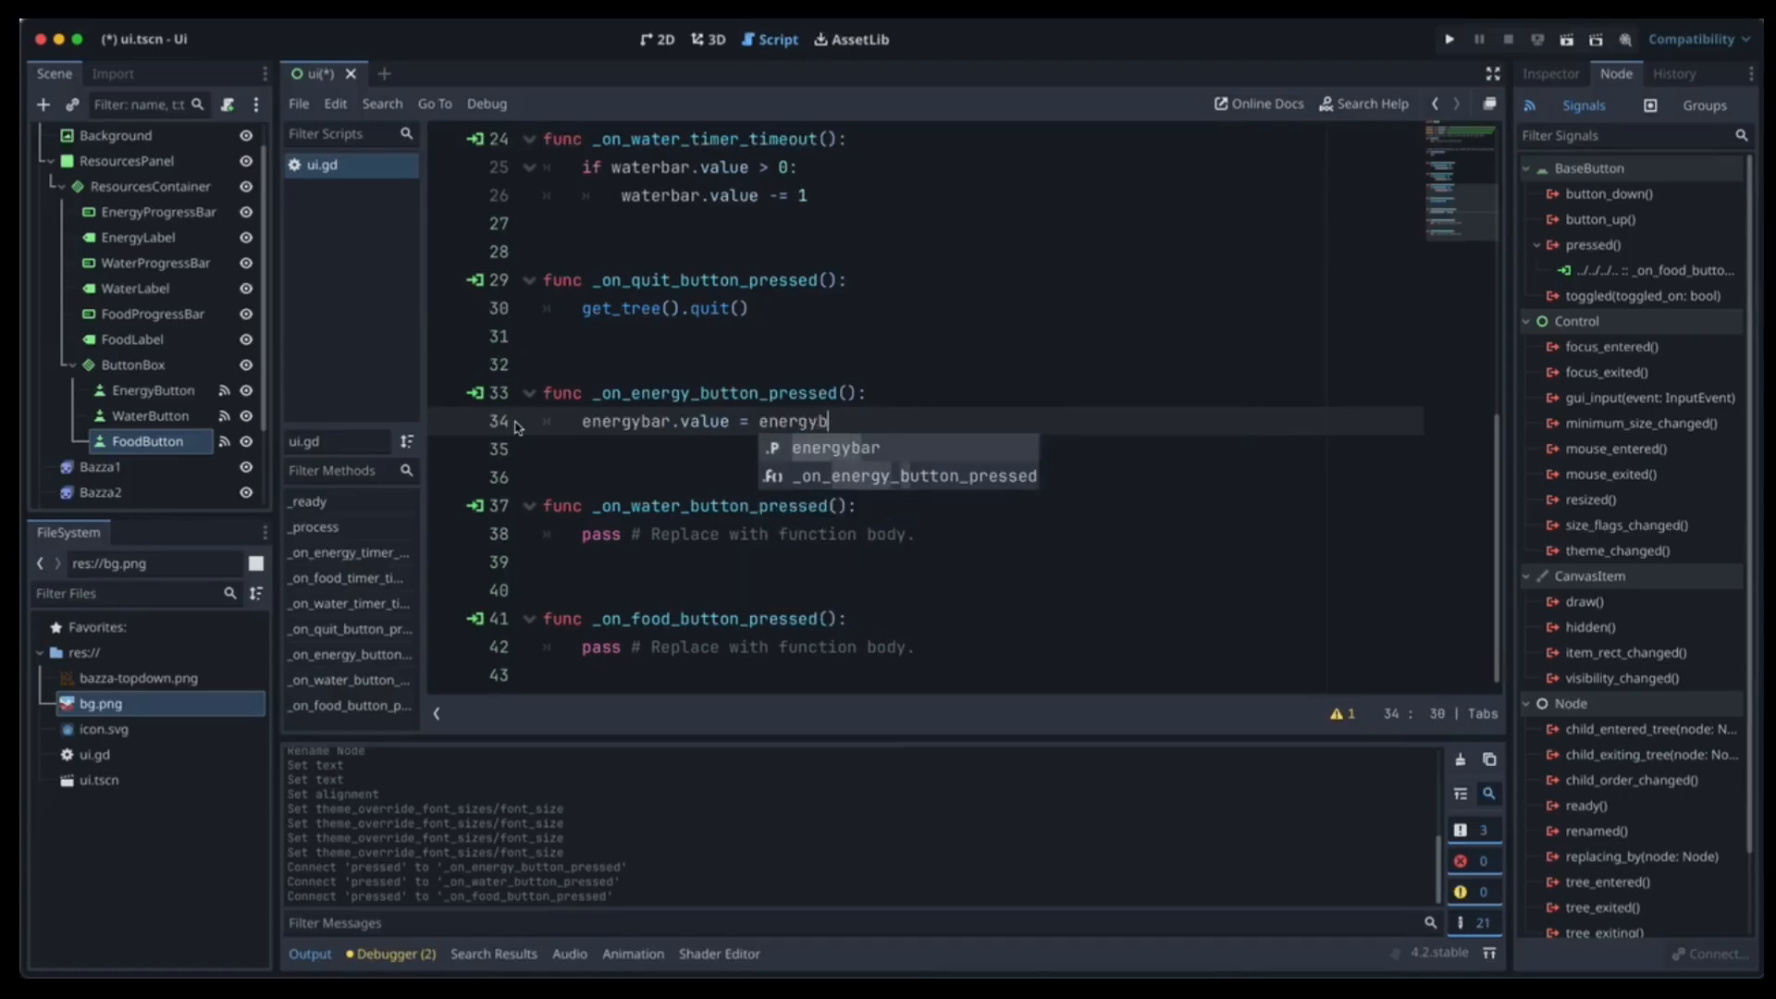
type("e")
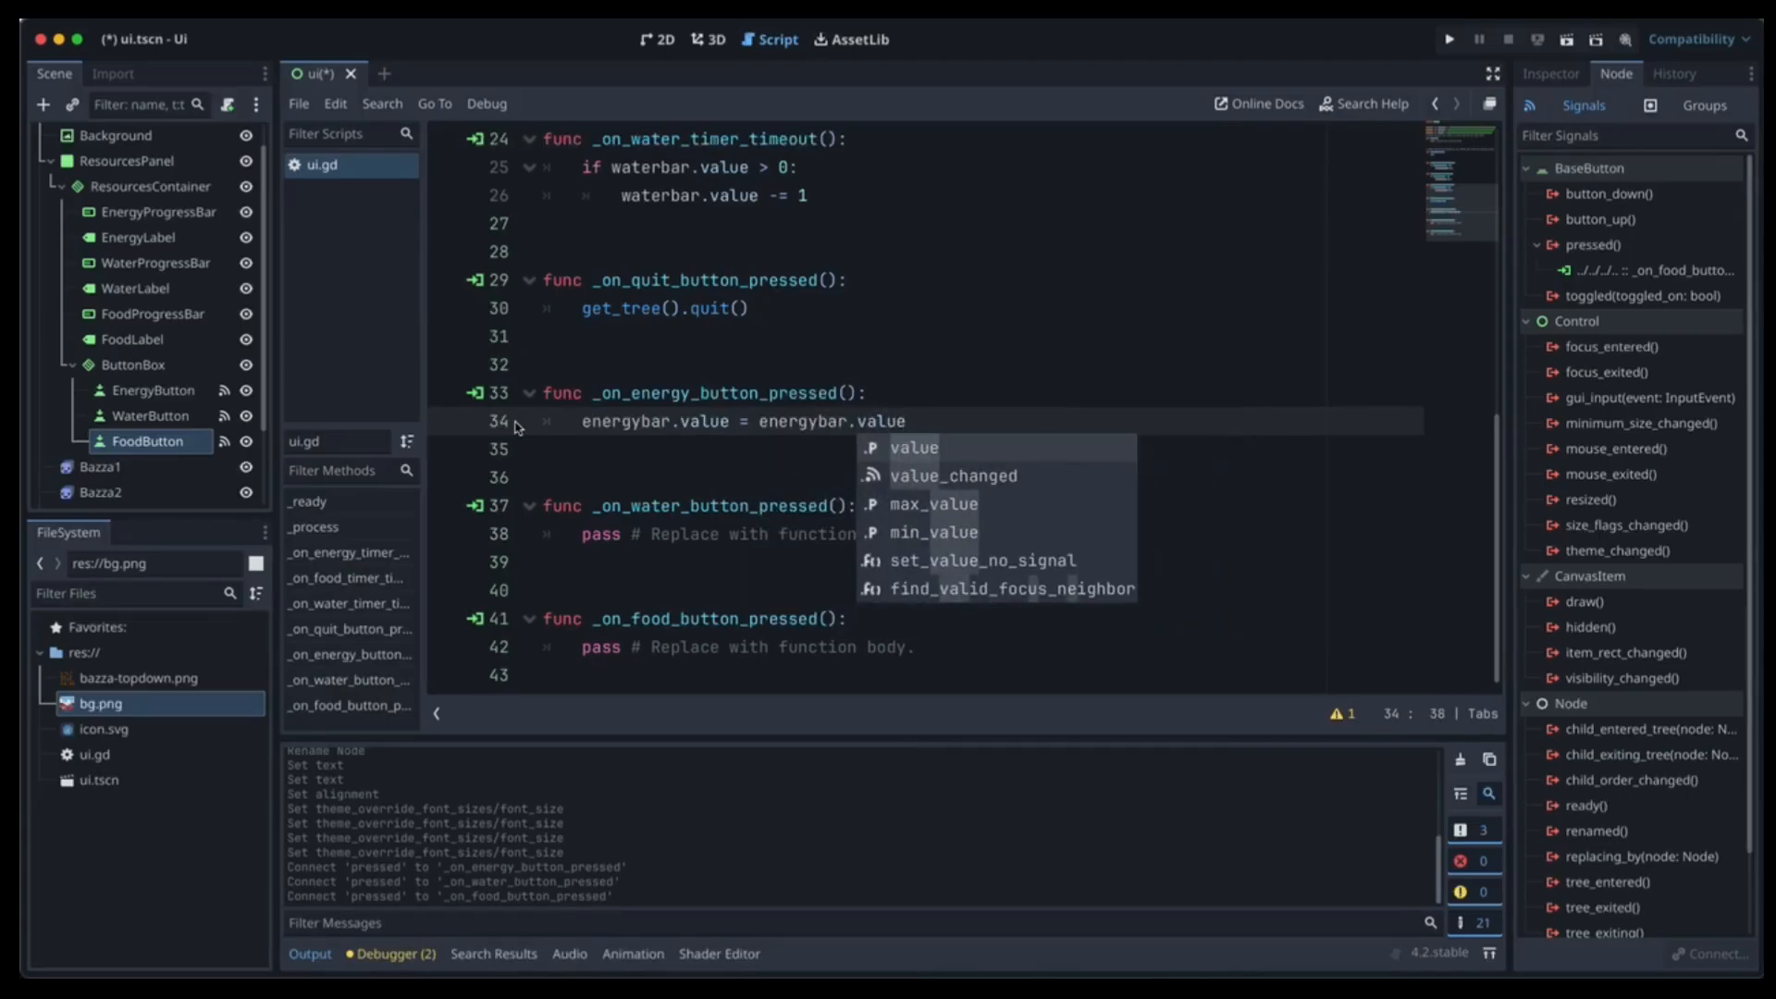
type(" + 10")
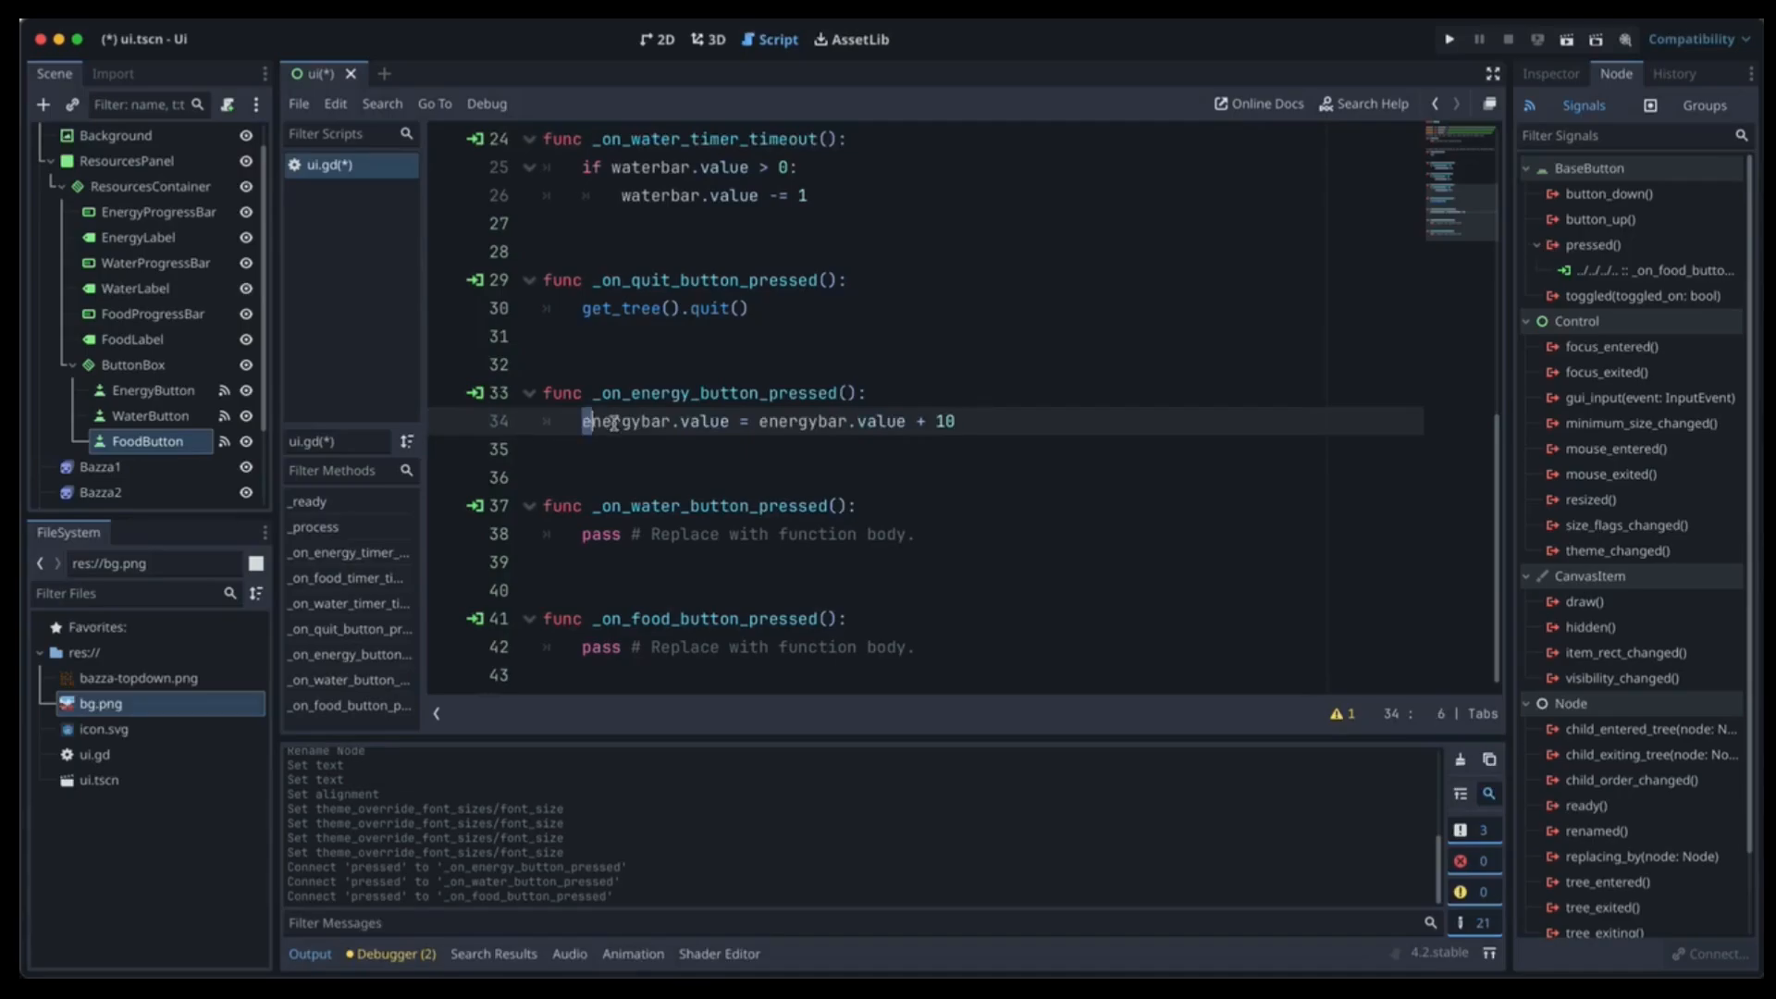
Copy that line into the water and food handlers, renaming line 38's bars to waterbar.
left_click_drag(1006, 419, 515, 427)
key("ctrl+c")
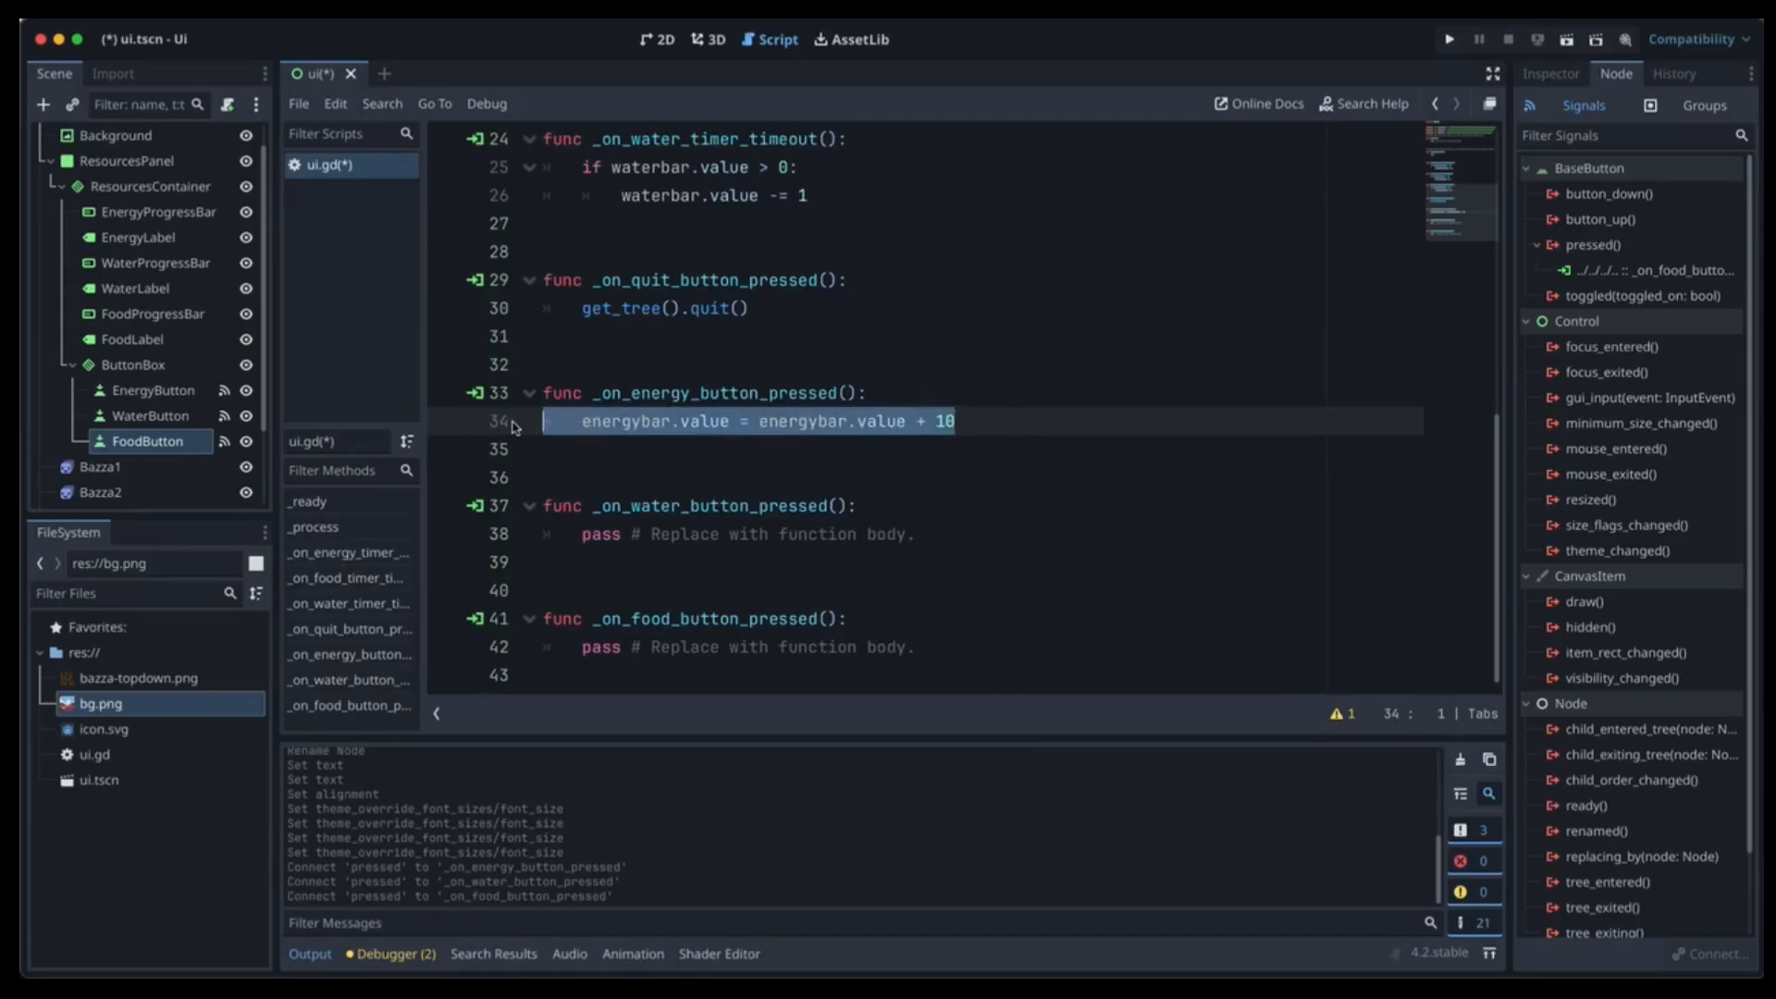
left_click_drag(925, 531, 493, 544)
key("ctrl+v")
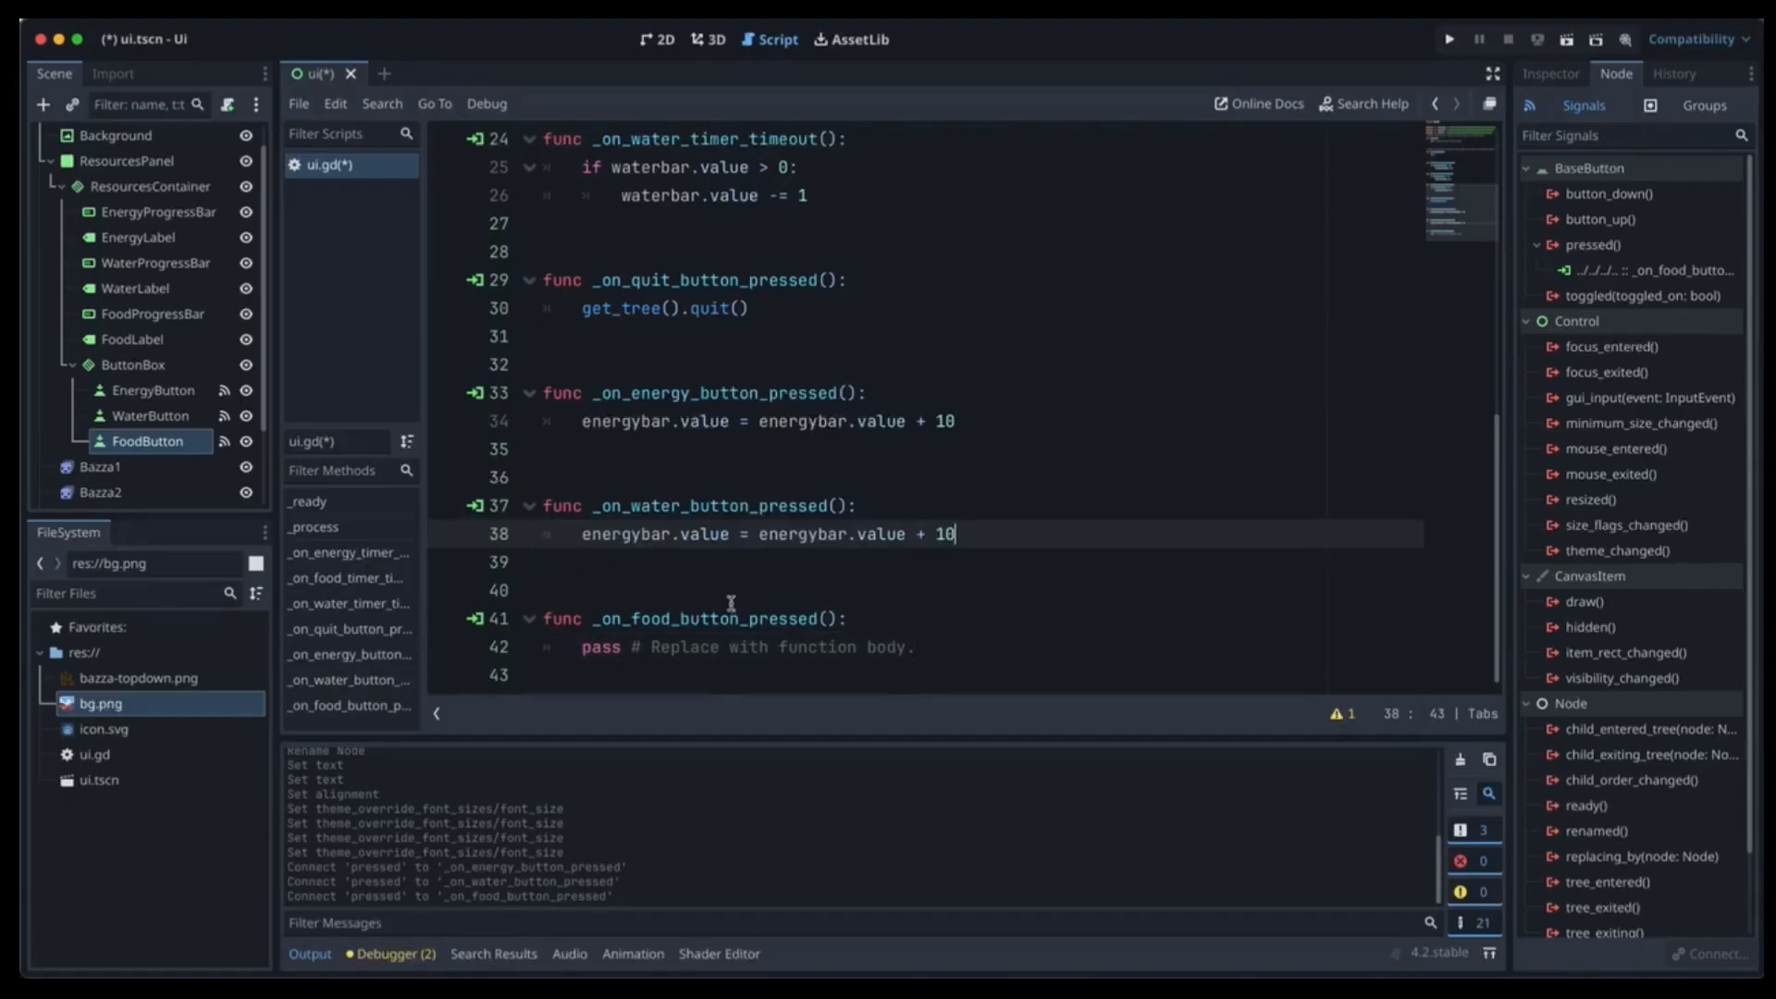
left_click_drag(916, 643, 452, 663)
key("ctrl+v")
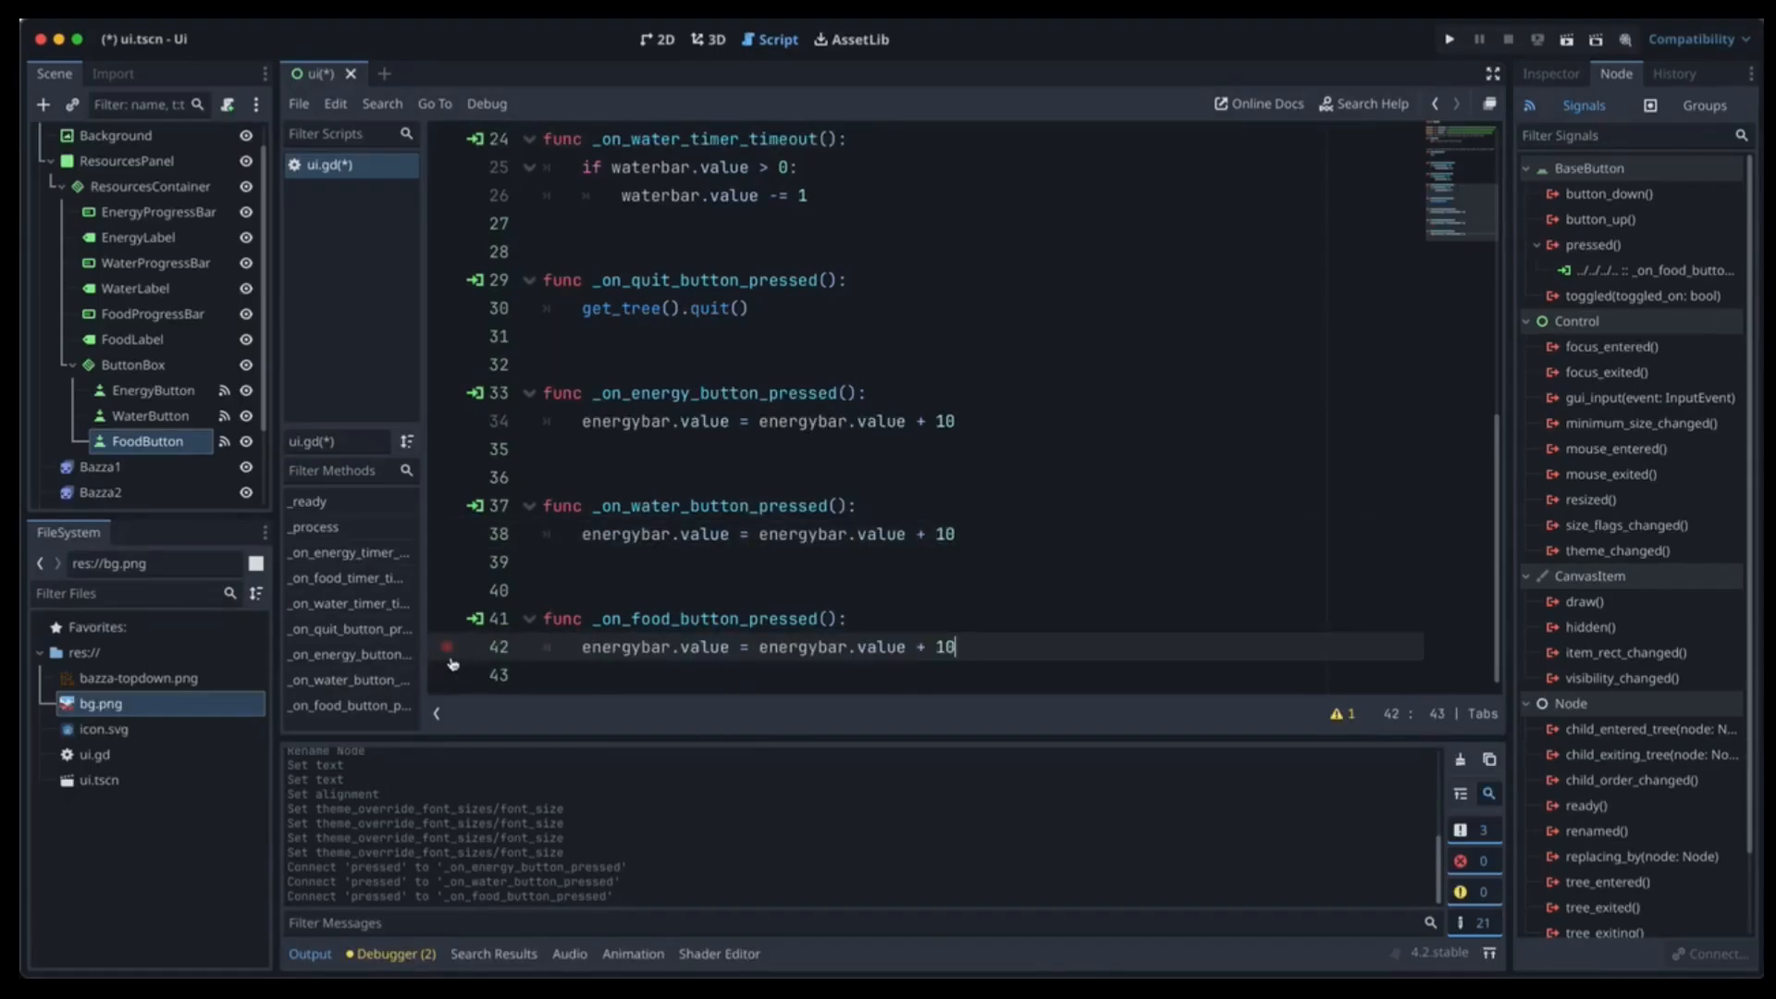
left_click(639, 533)
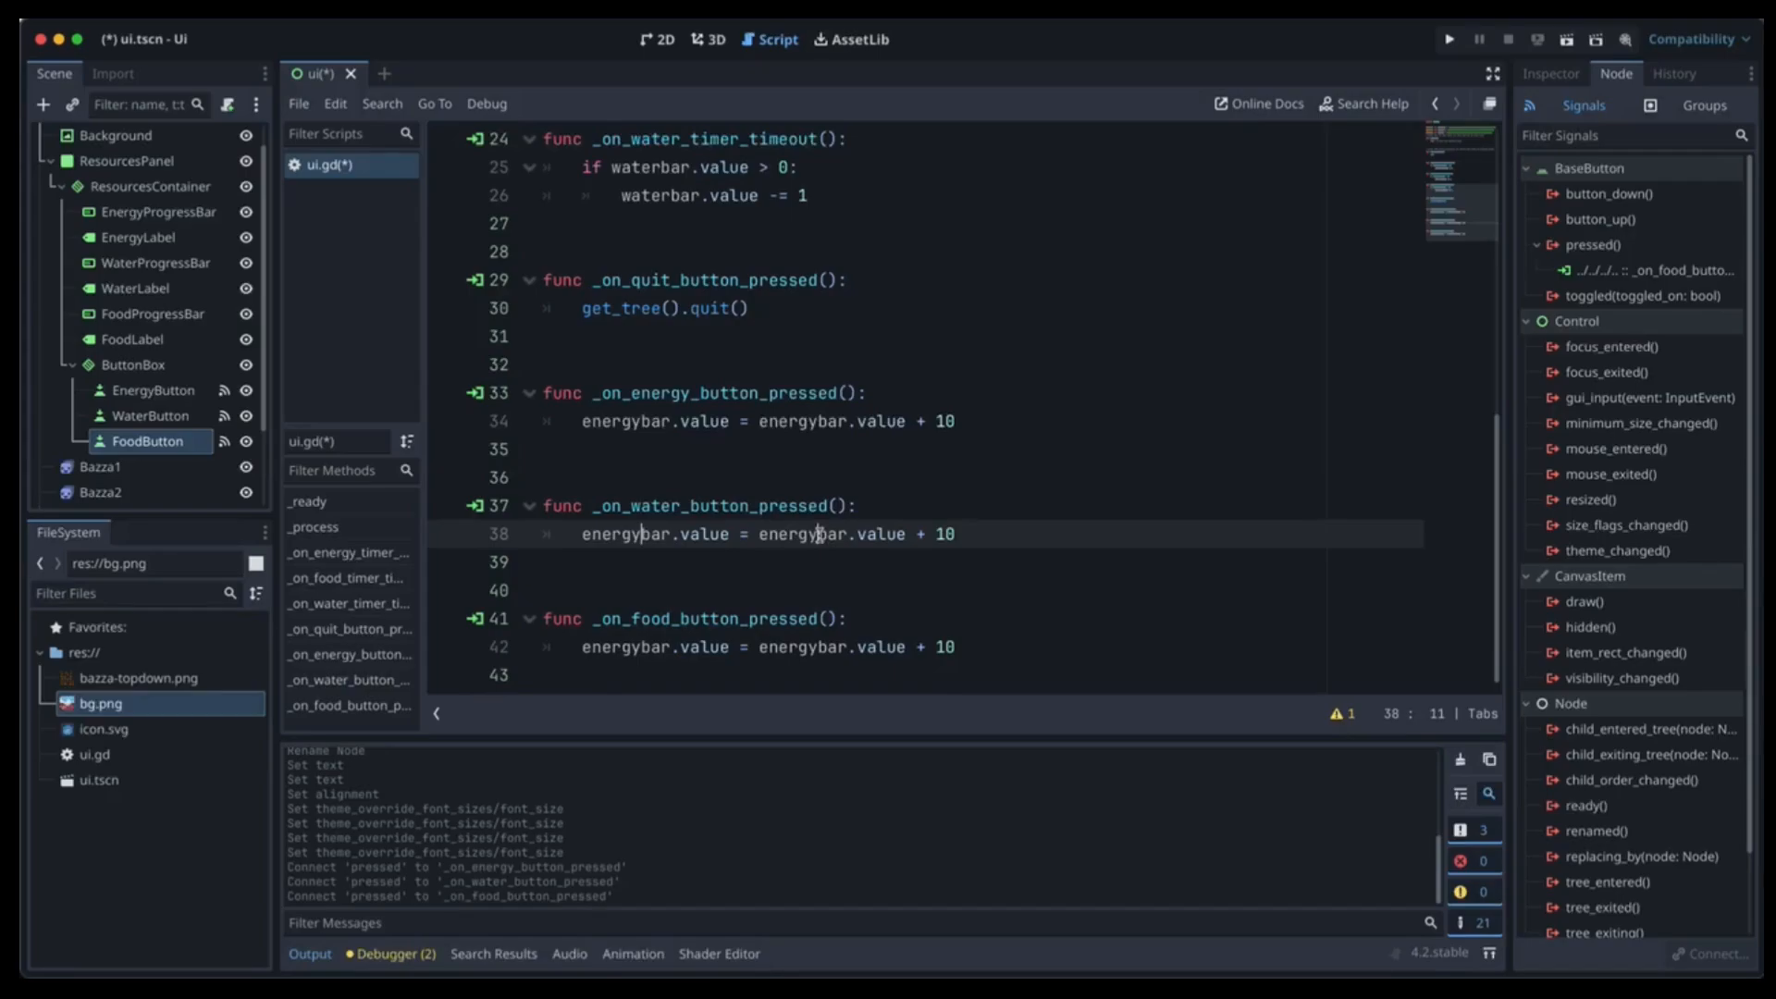
key("BackSpace")
key("BackSpace")
key("BackSpace")
key("BackSpace")
key("BackSpace")
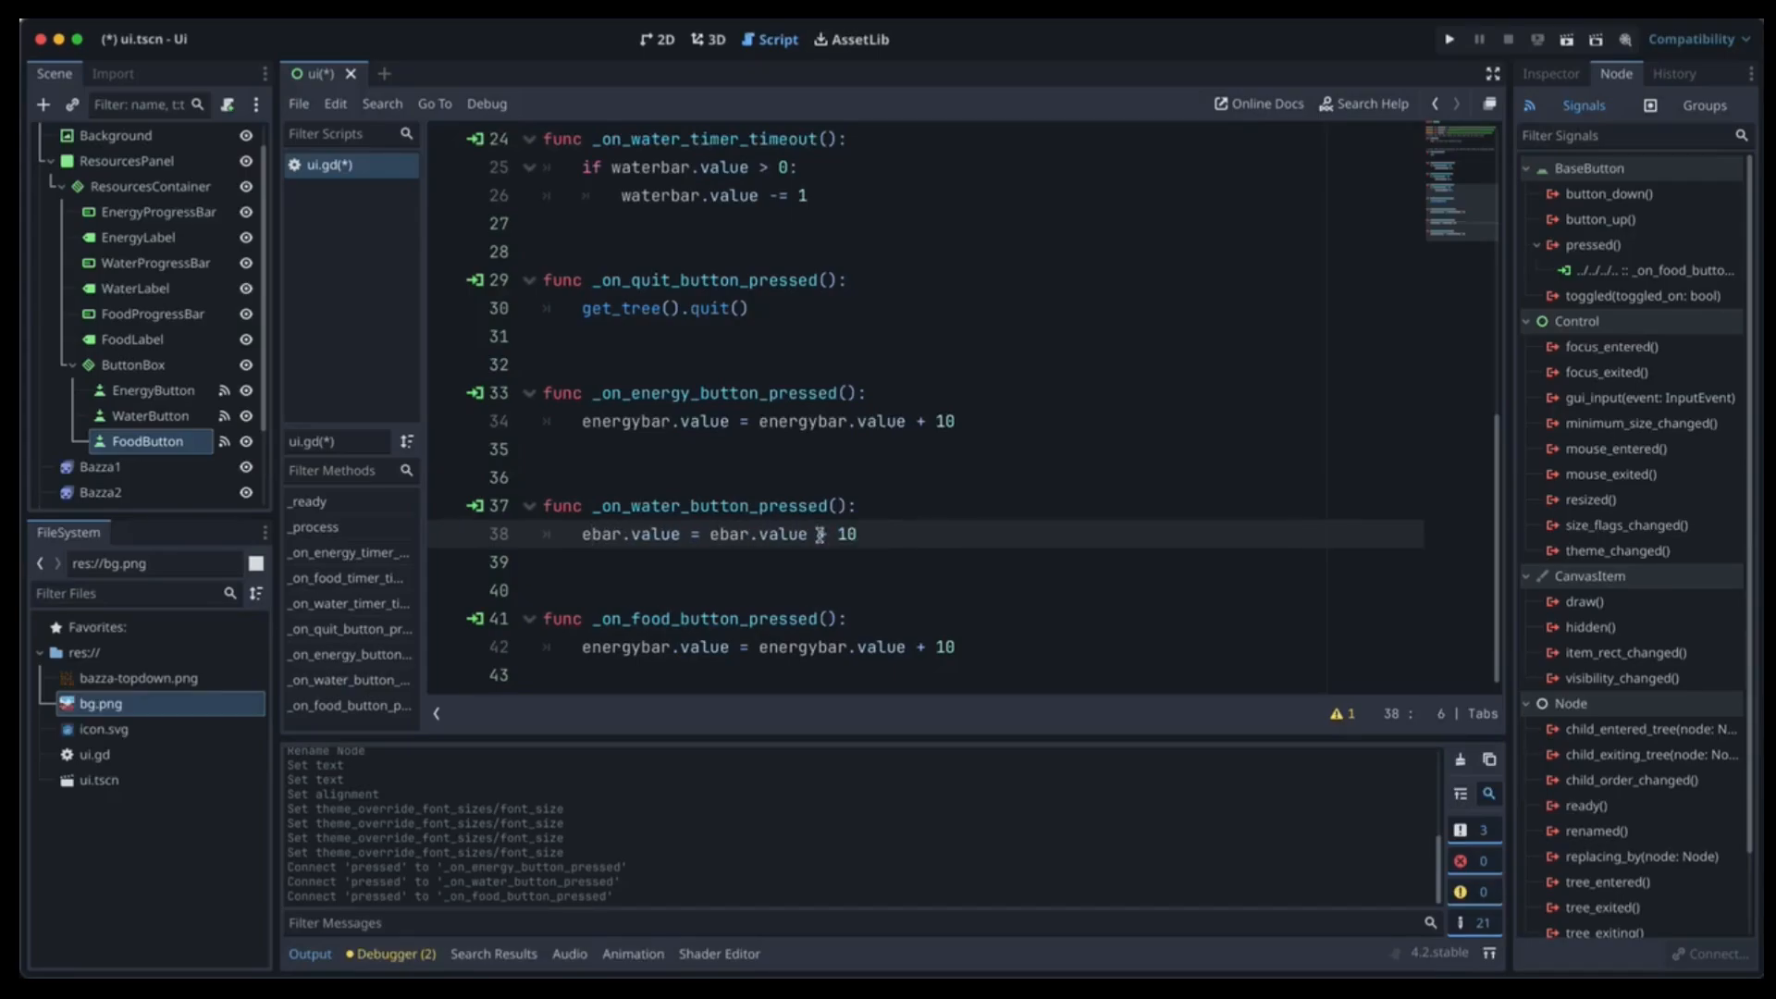
key("BackSpace")
type("water")
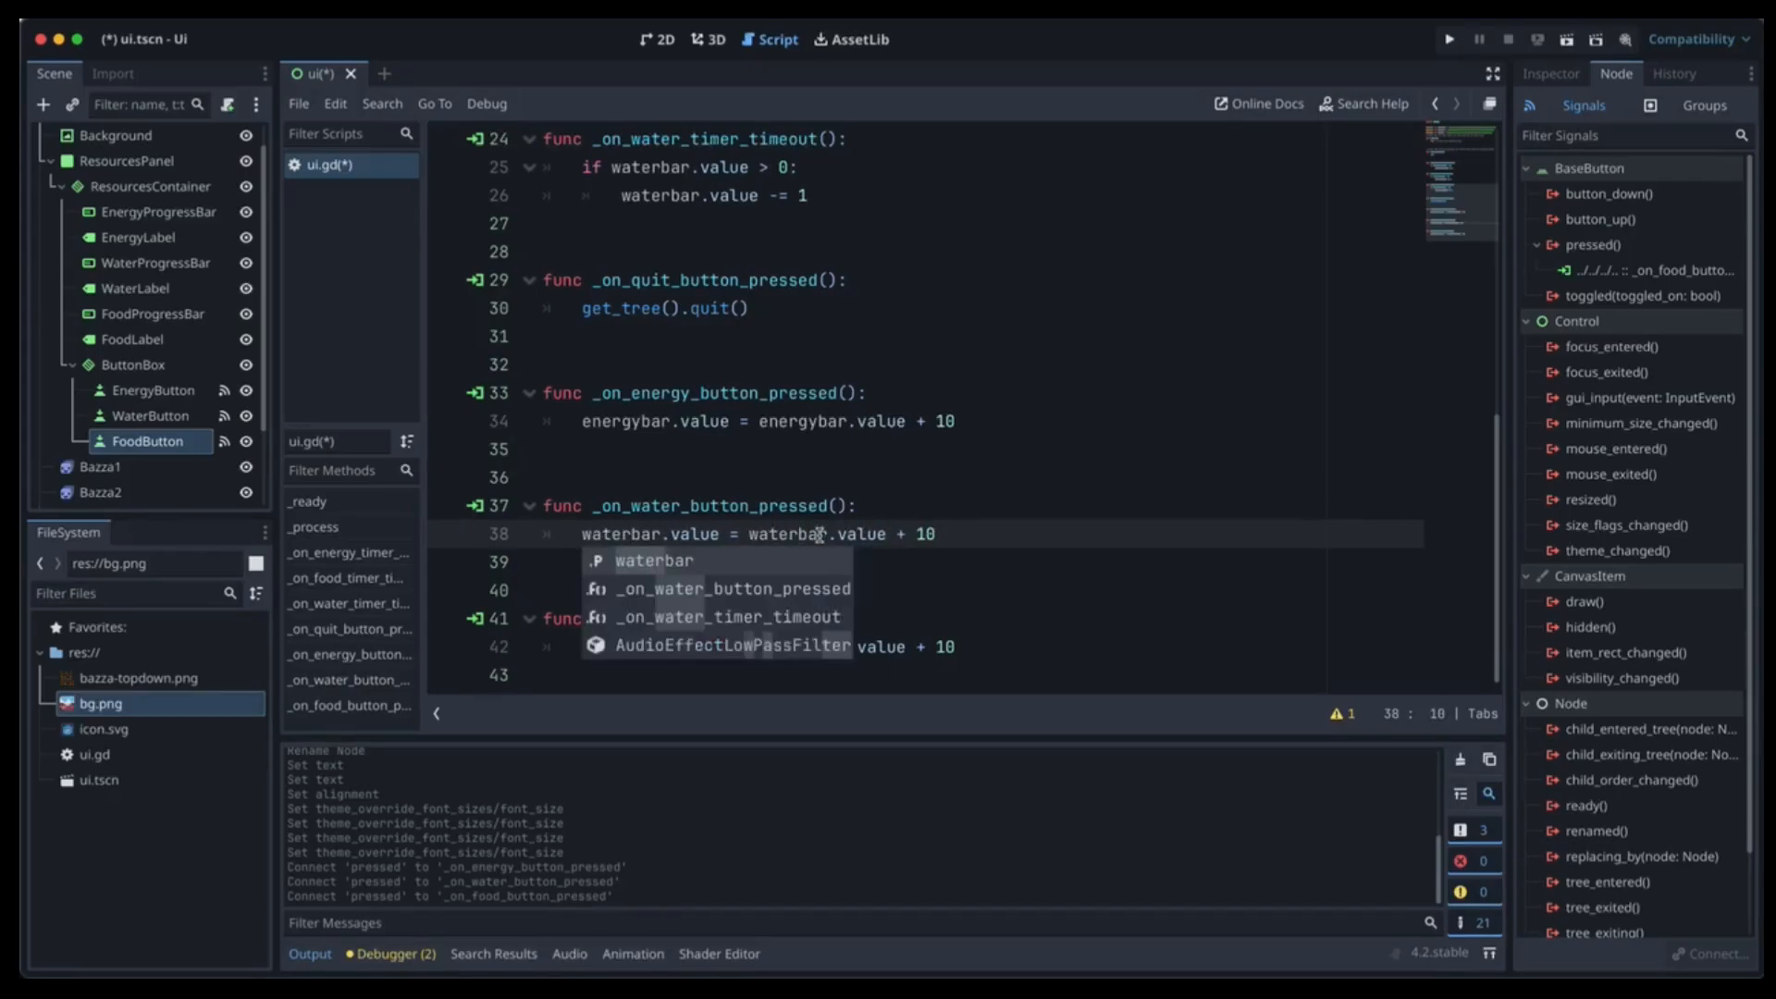
left_click(971, 590)
Rename line 42's bars to foodbar, save the script and run the current scene.
left_click(643, 646)
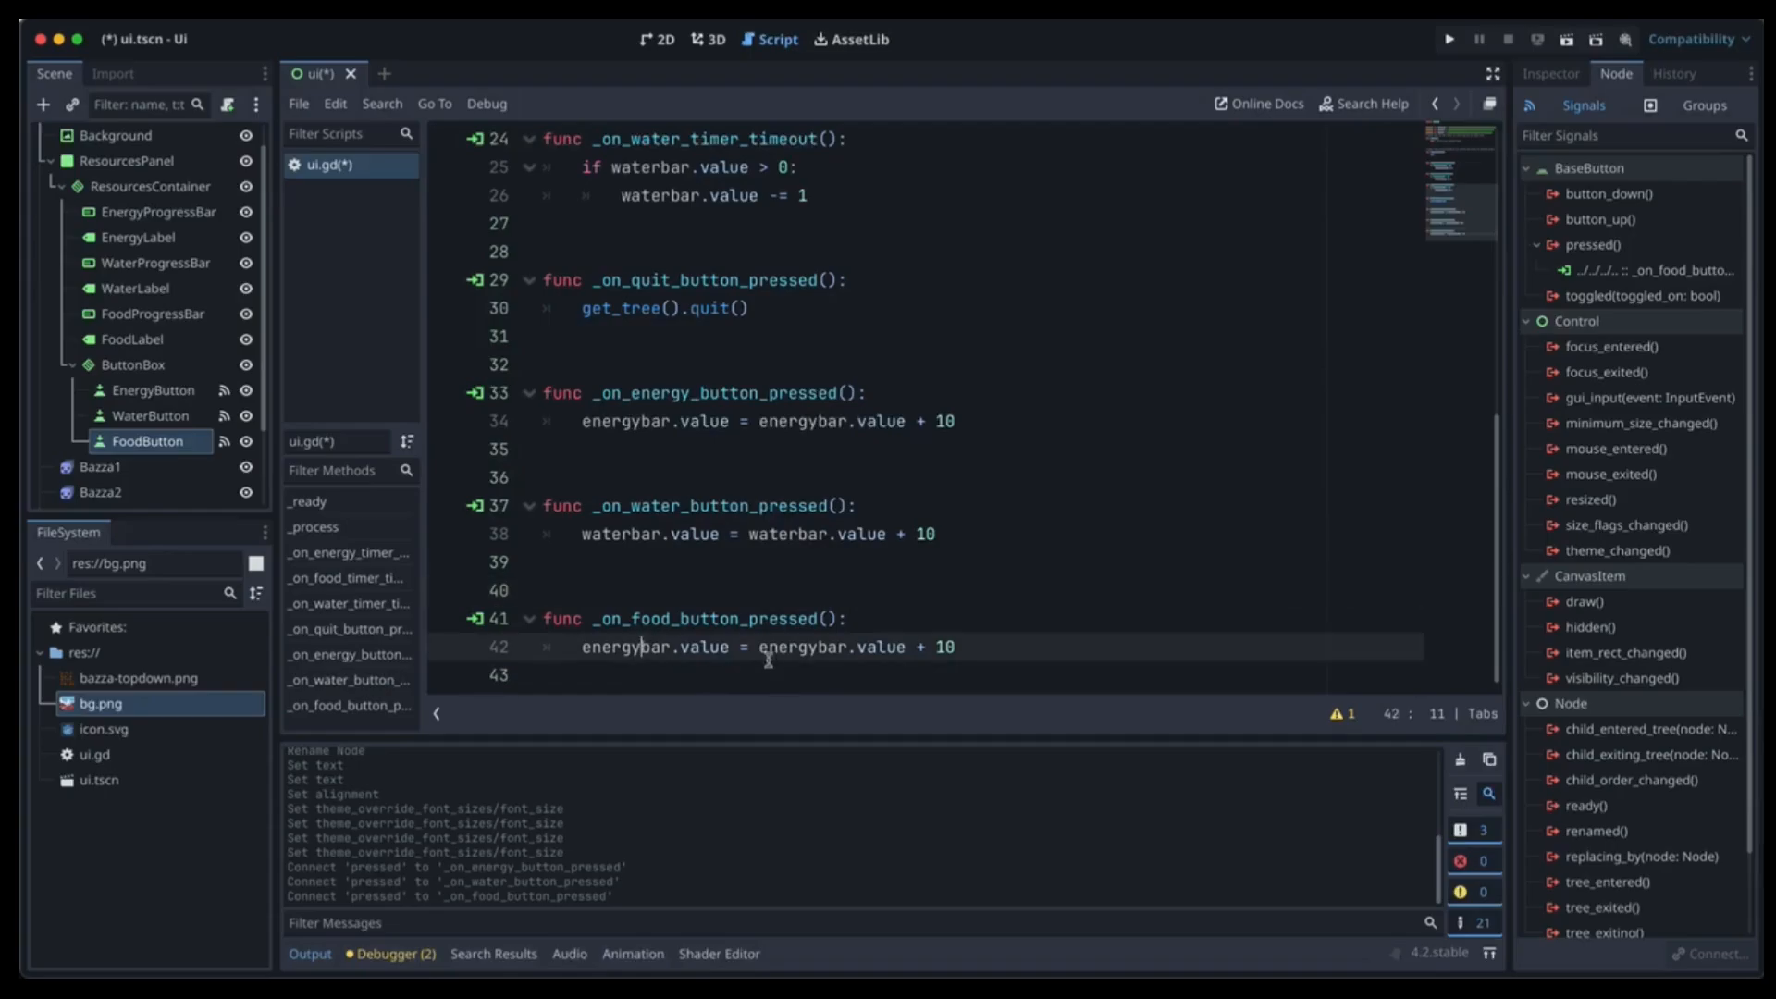
left_click(818, 646, "shift")
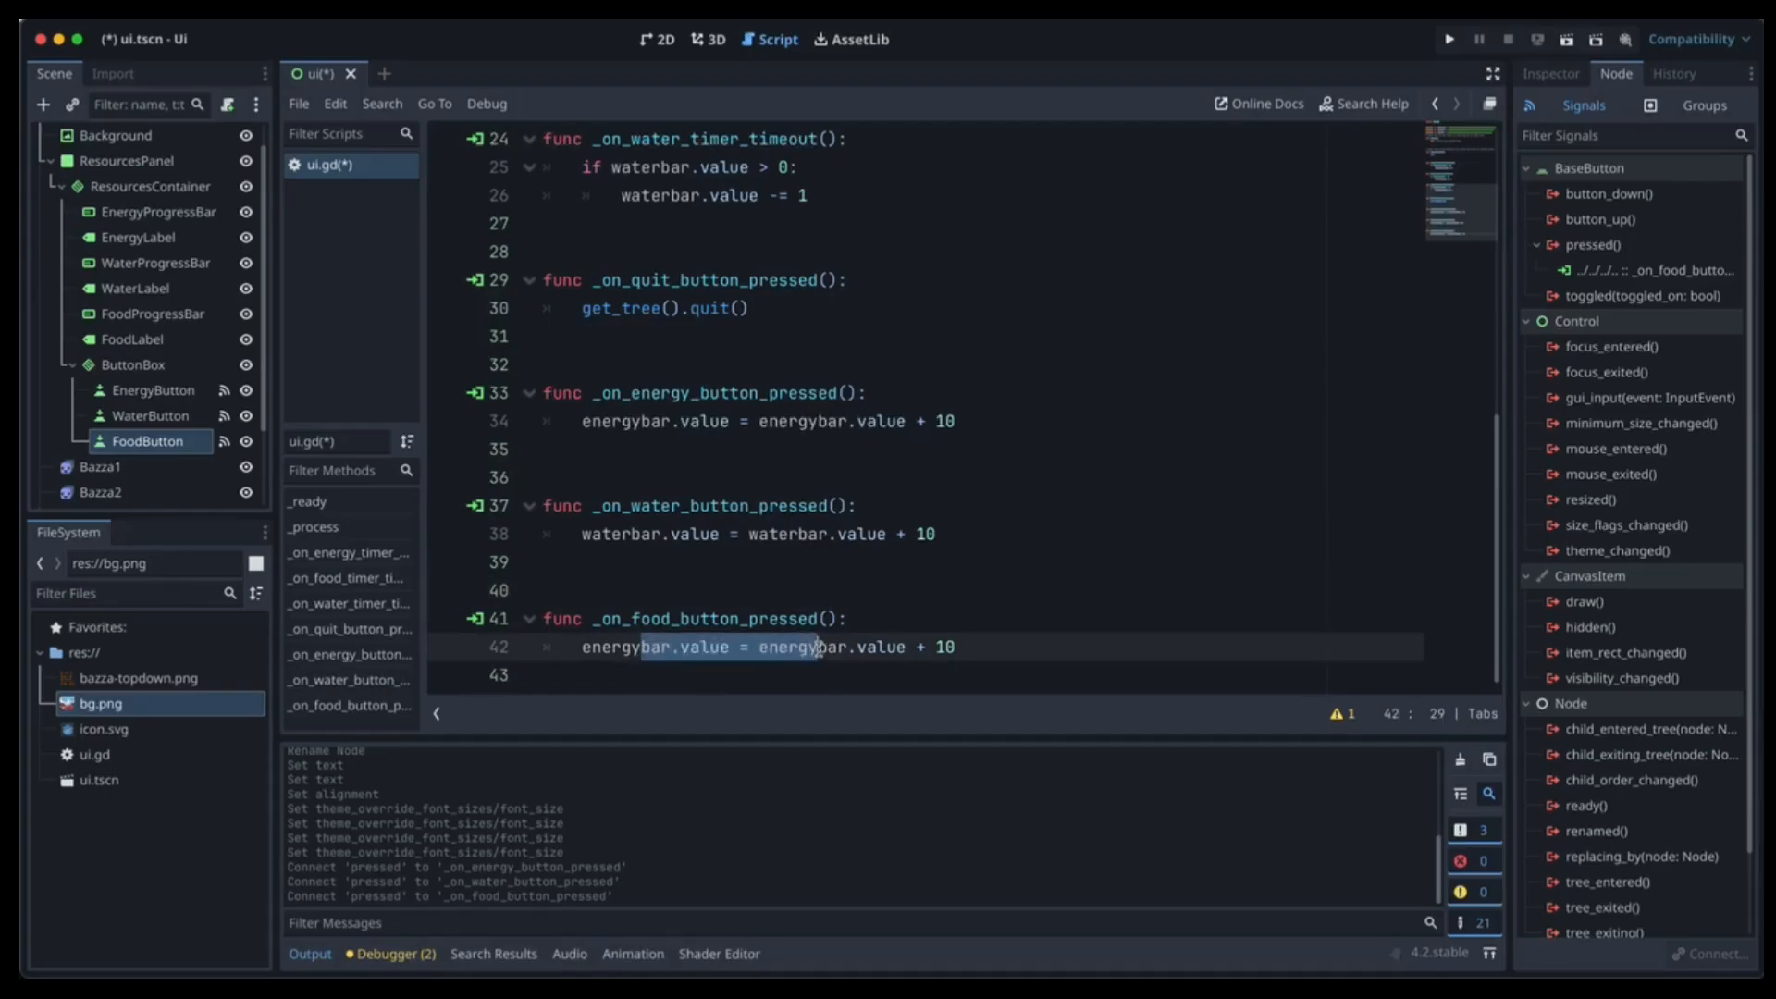
left_click(819, 646)
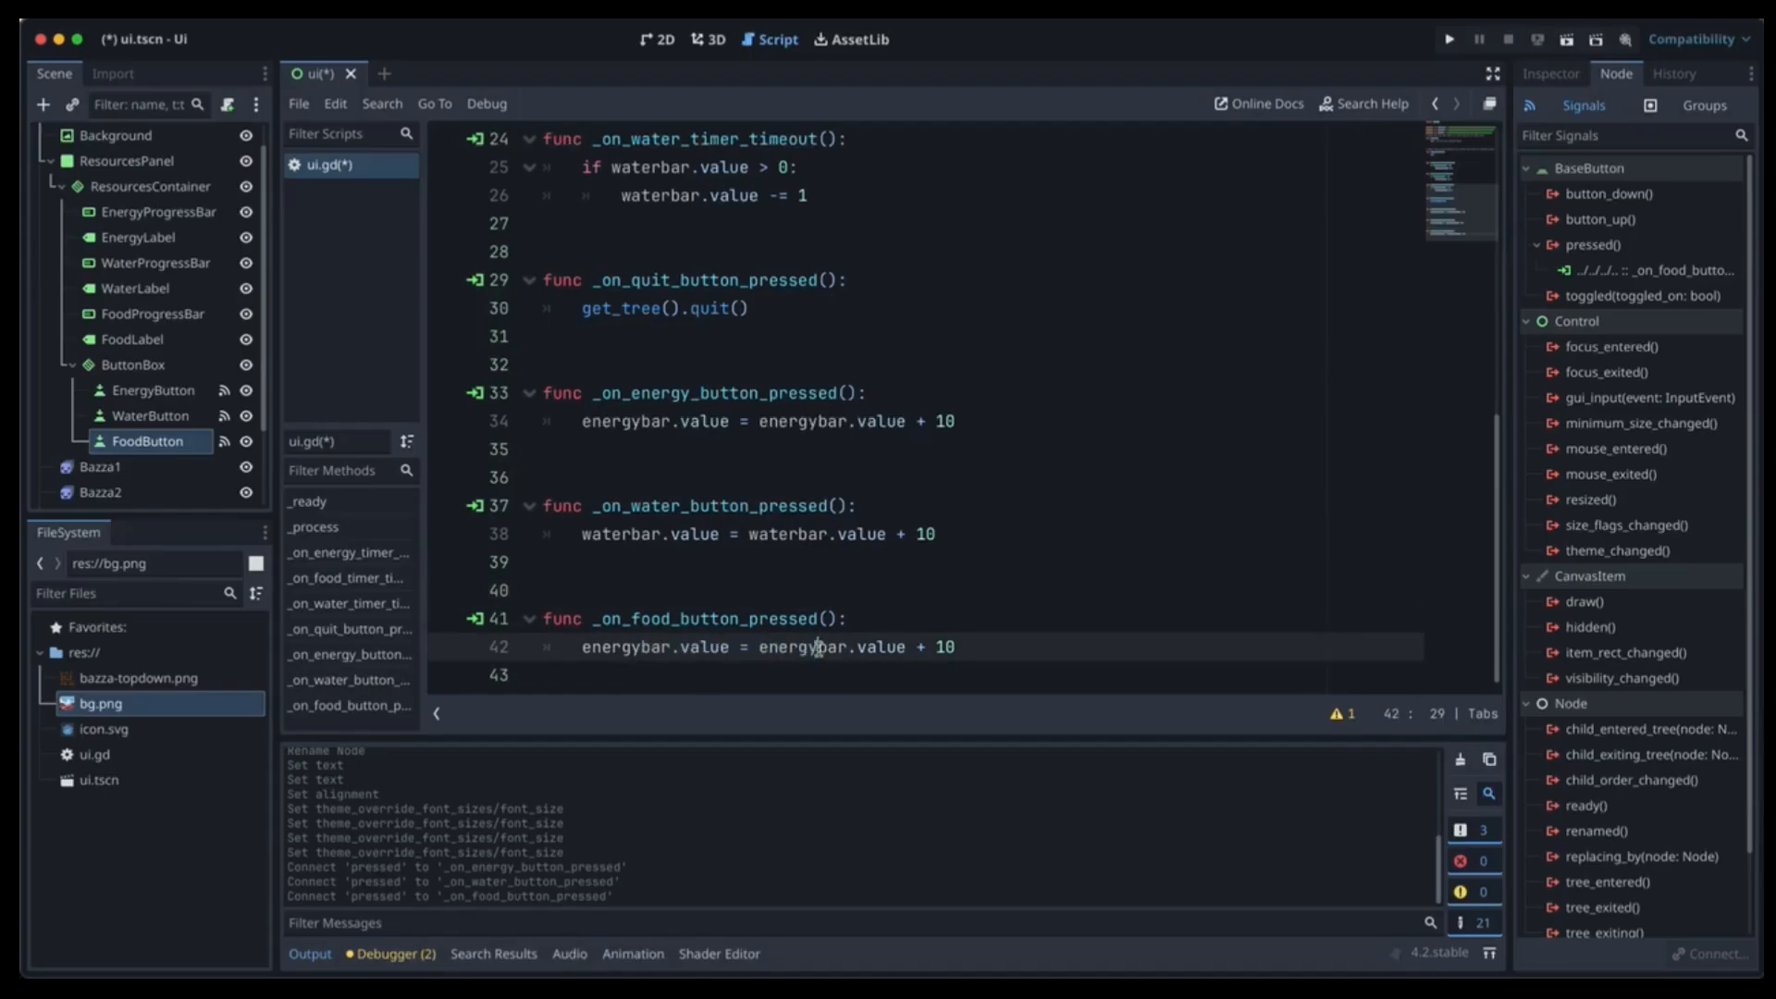
left_click(638, 646, "alt")
key("BackSpace")
key("BackSpace")
key("BackSpace")
key("BackSpace")
key("BackSpace")
key("BackSpace")
type("foo")
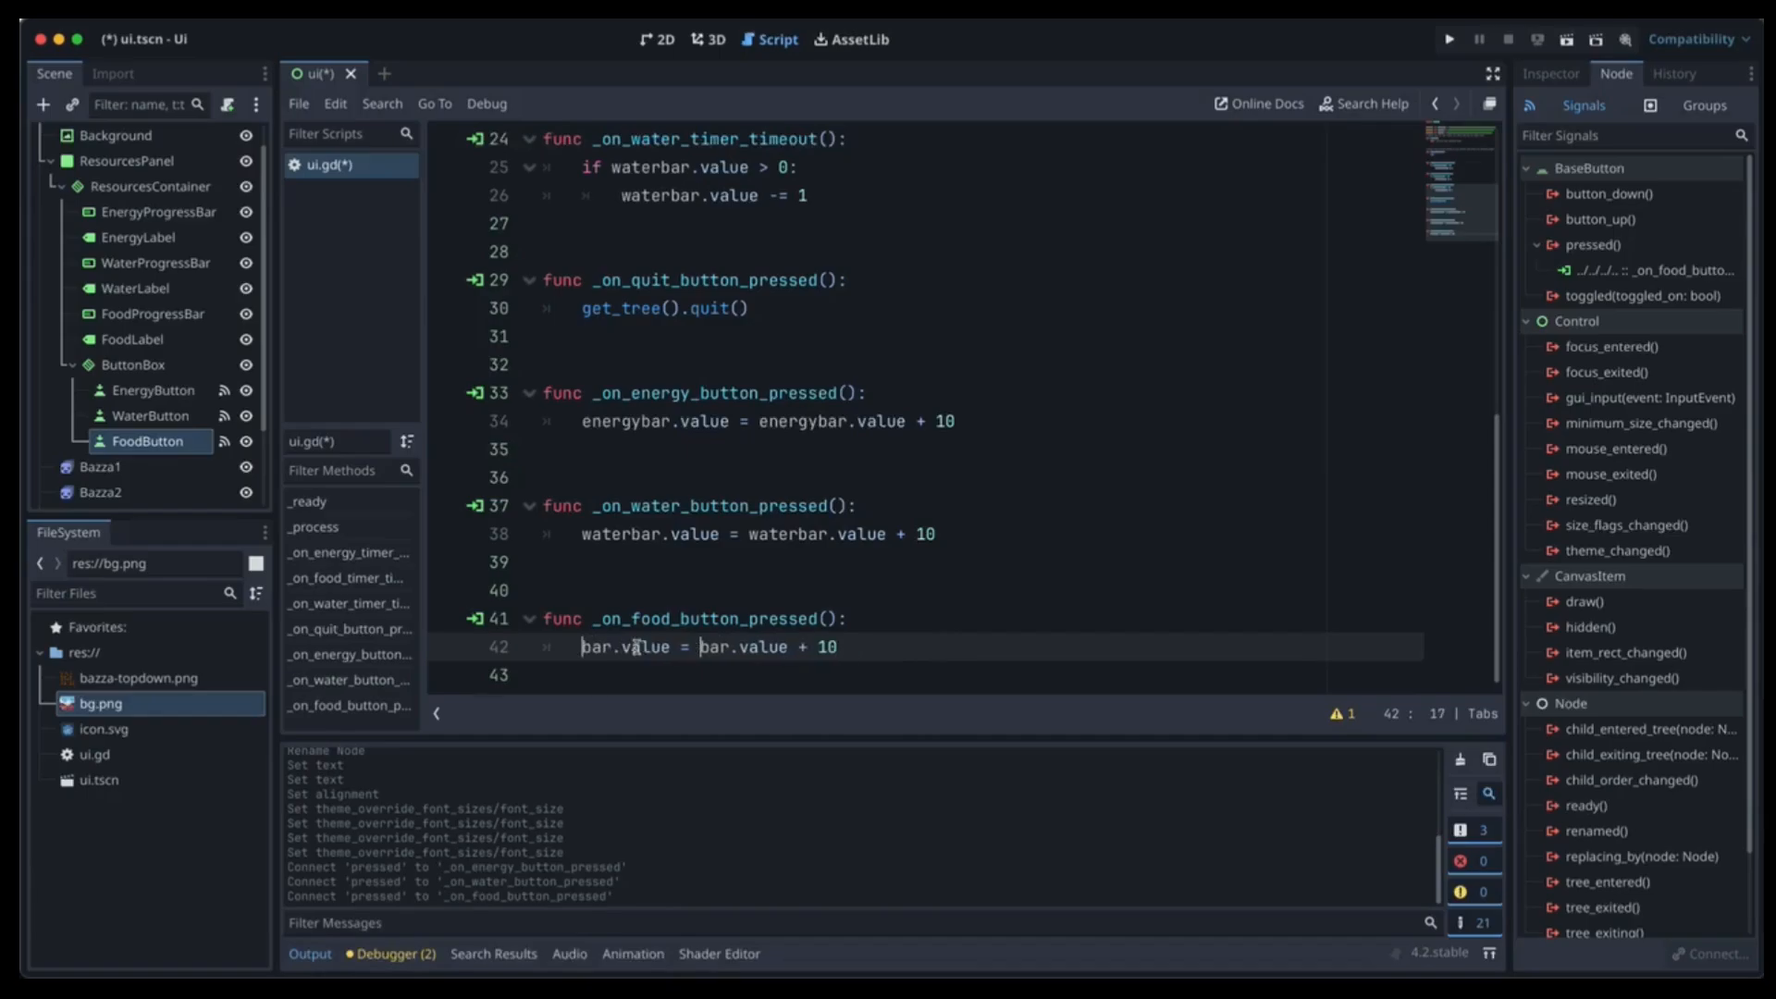
type("d")
left_click(606, 566)
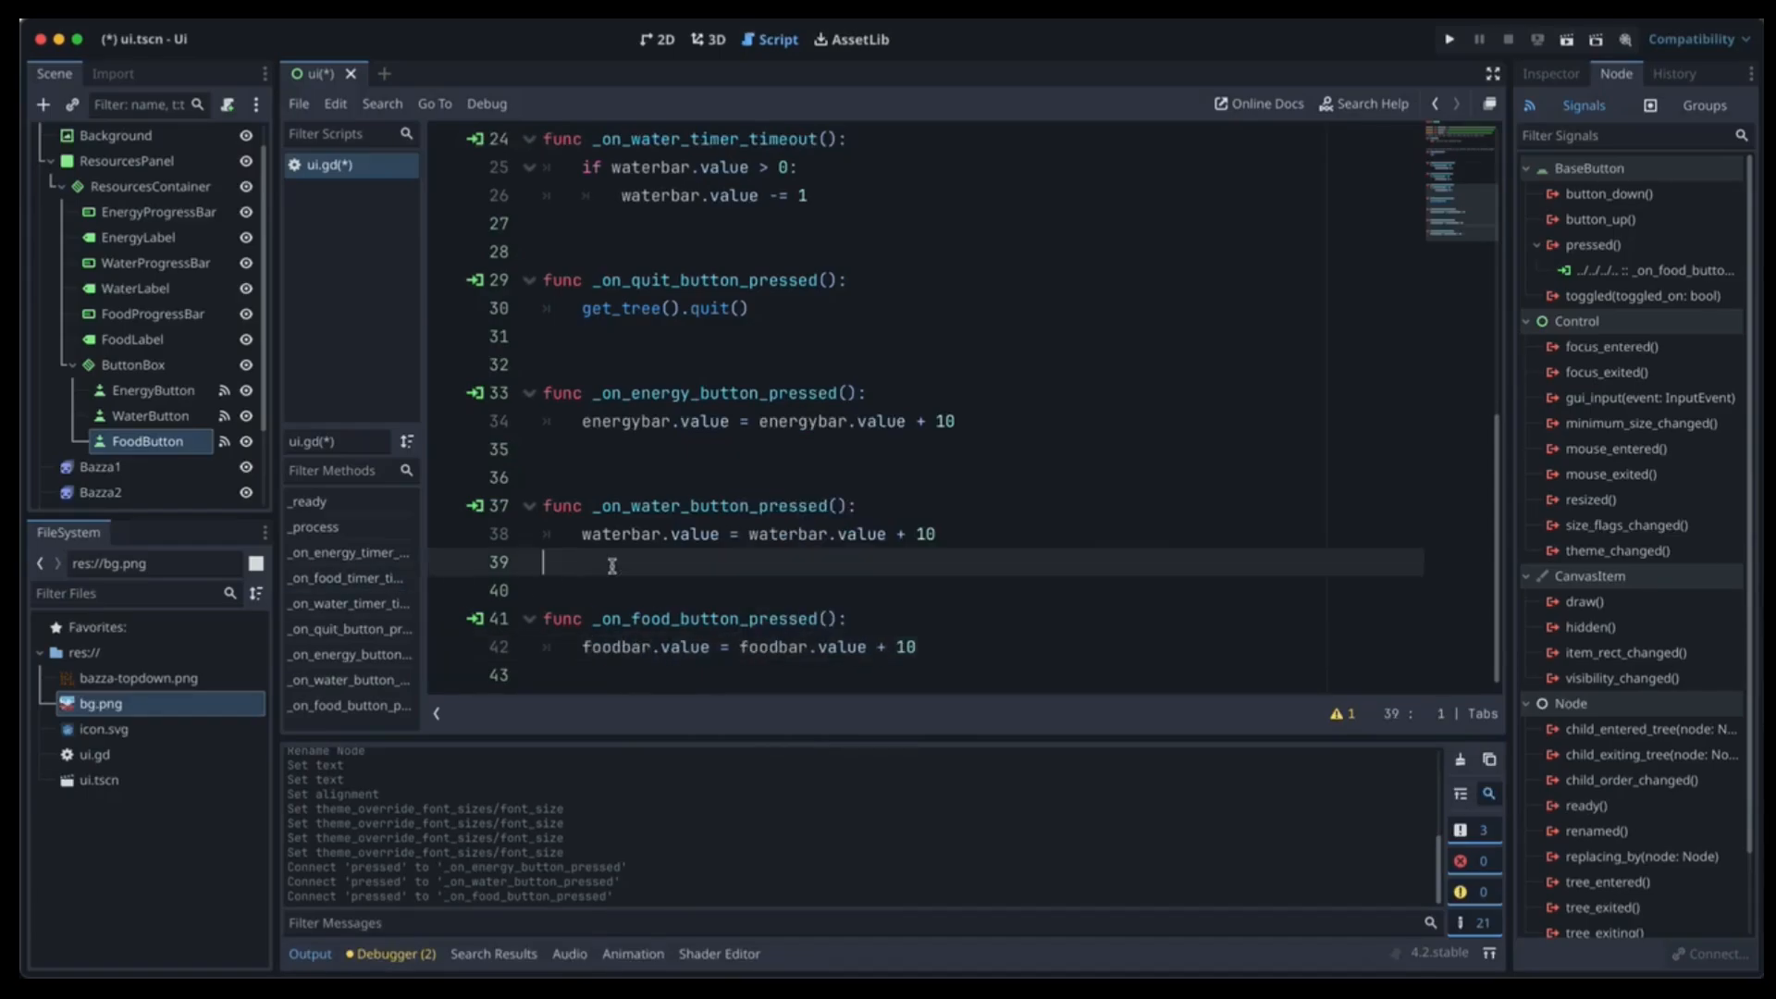
key("ctrl+s")
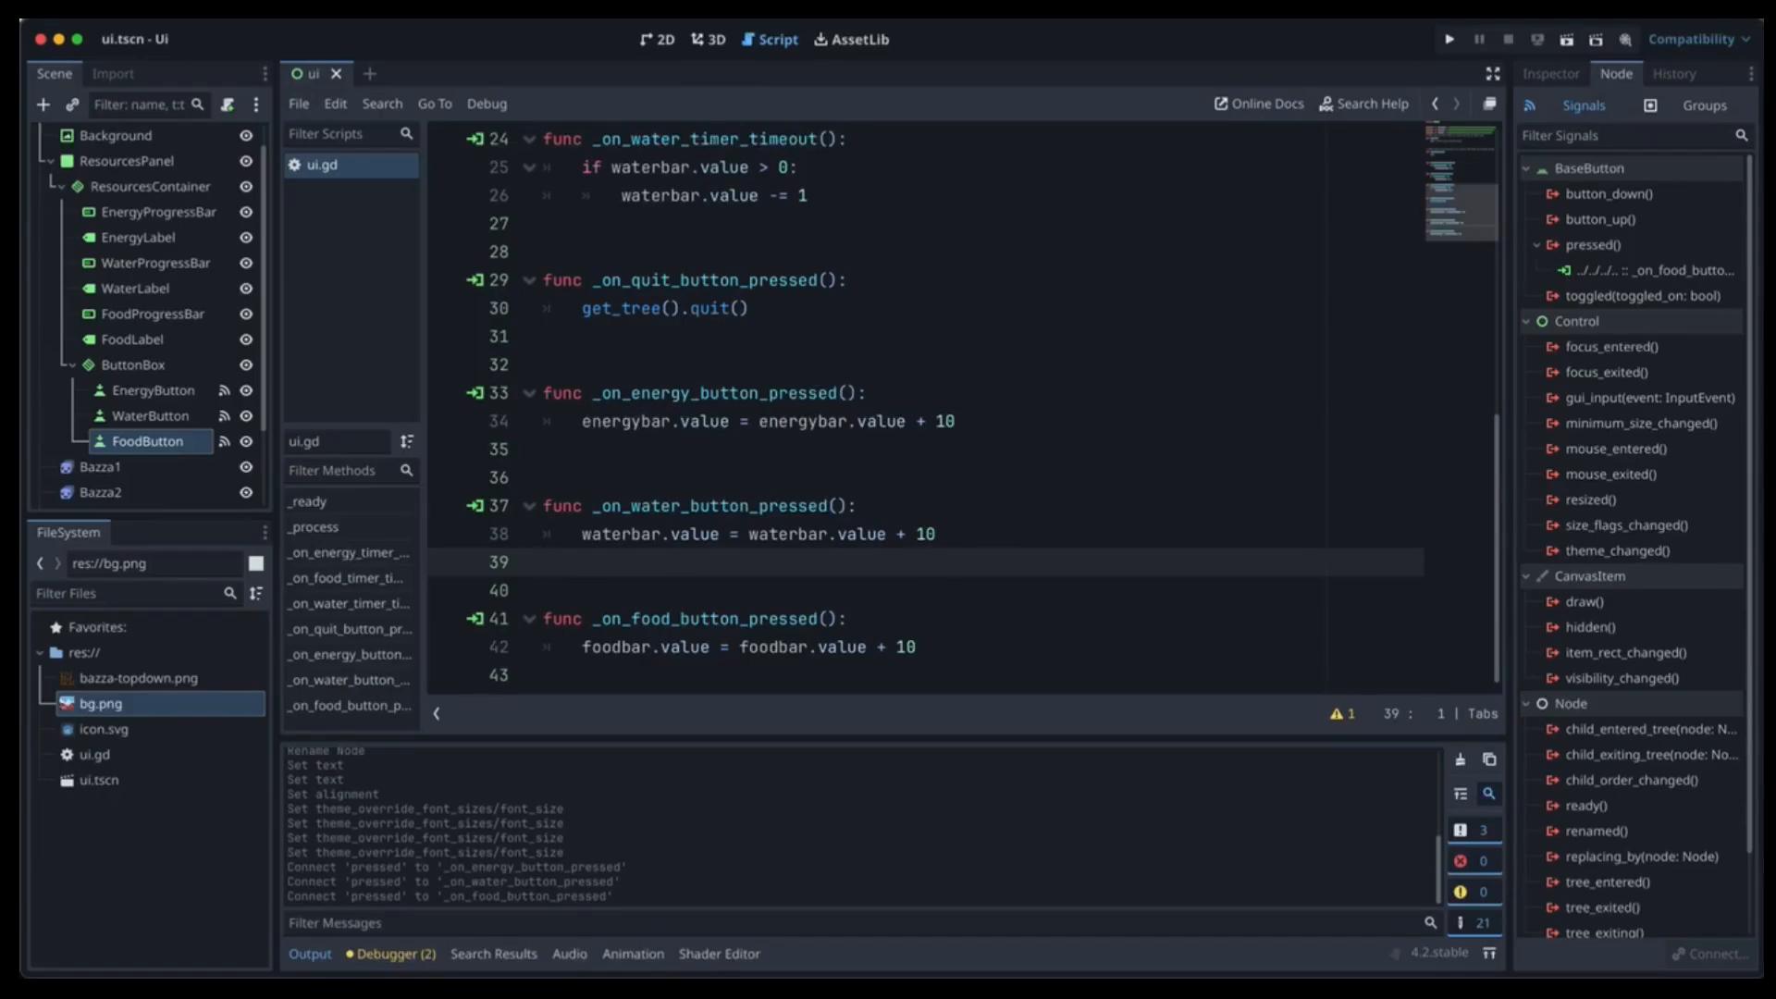
left_click(1566, 39)
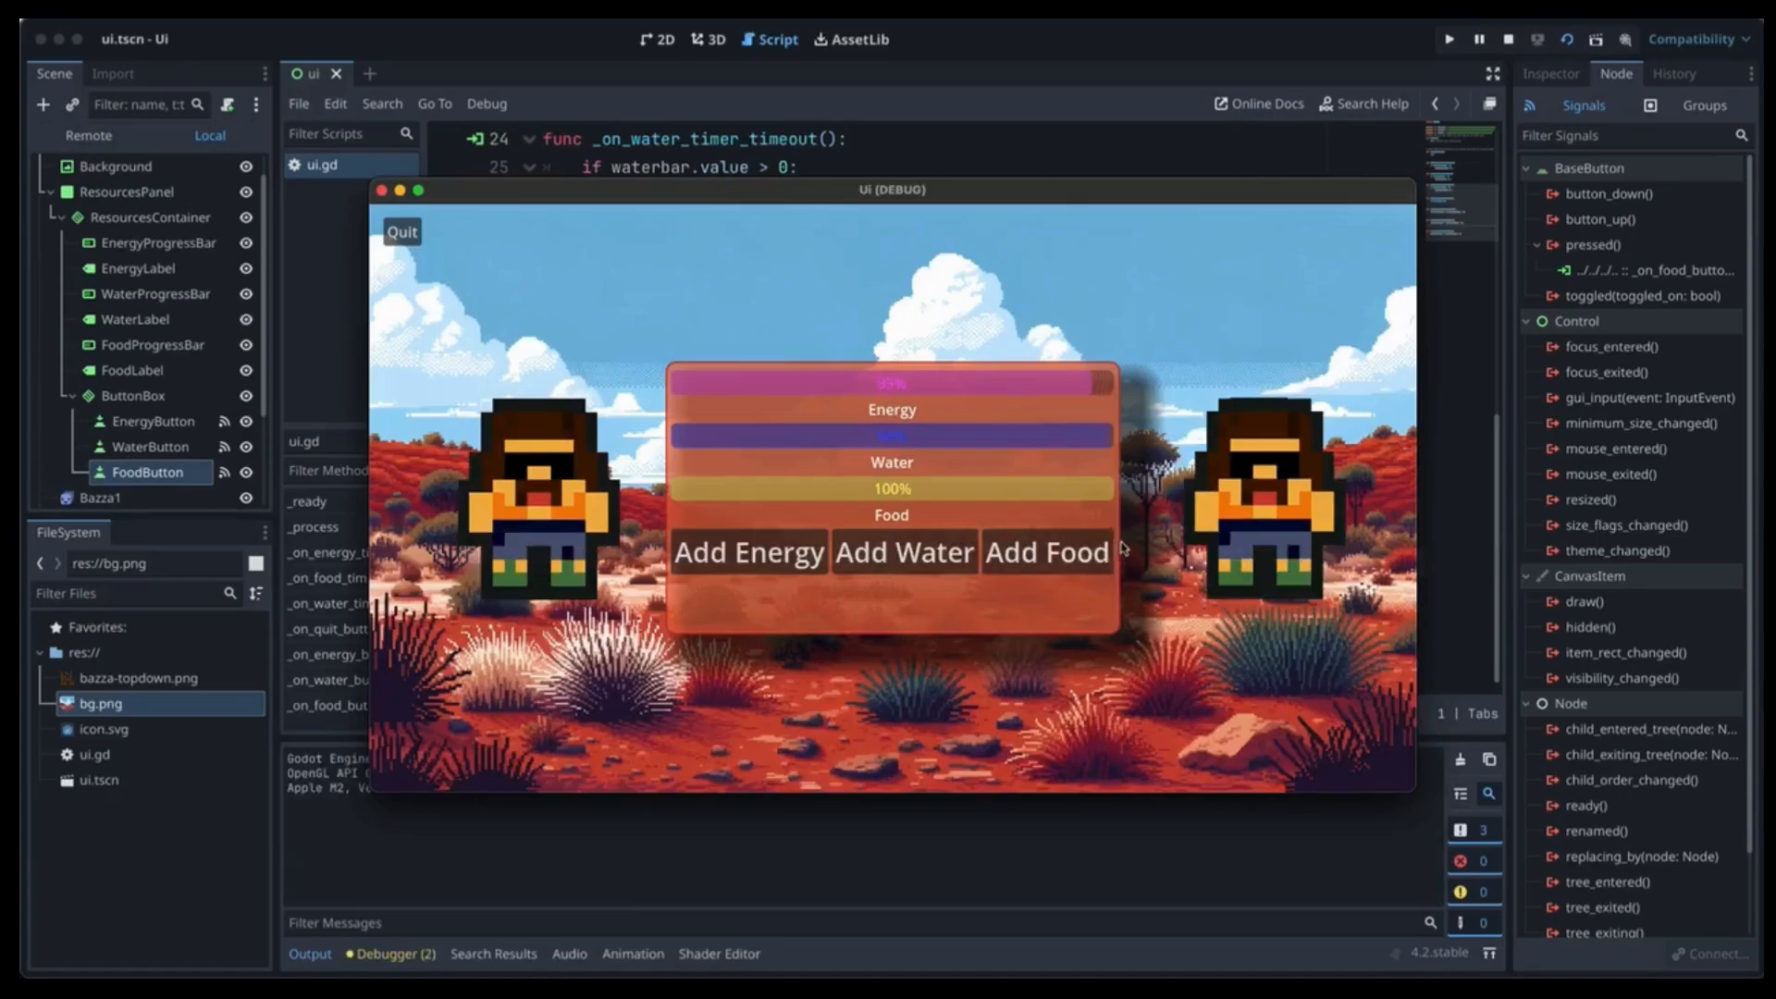
Test the running game by topping up the energy and water bars, then quit it.
left_click(768, 561)
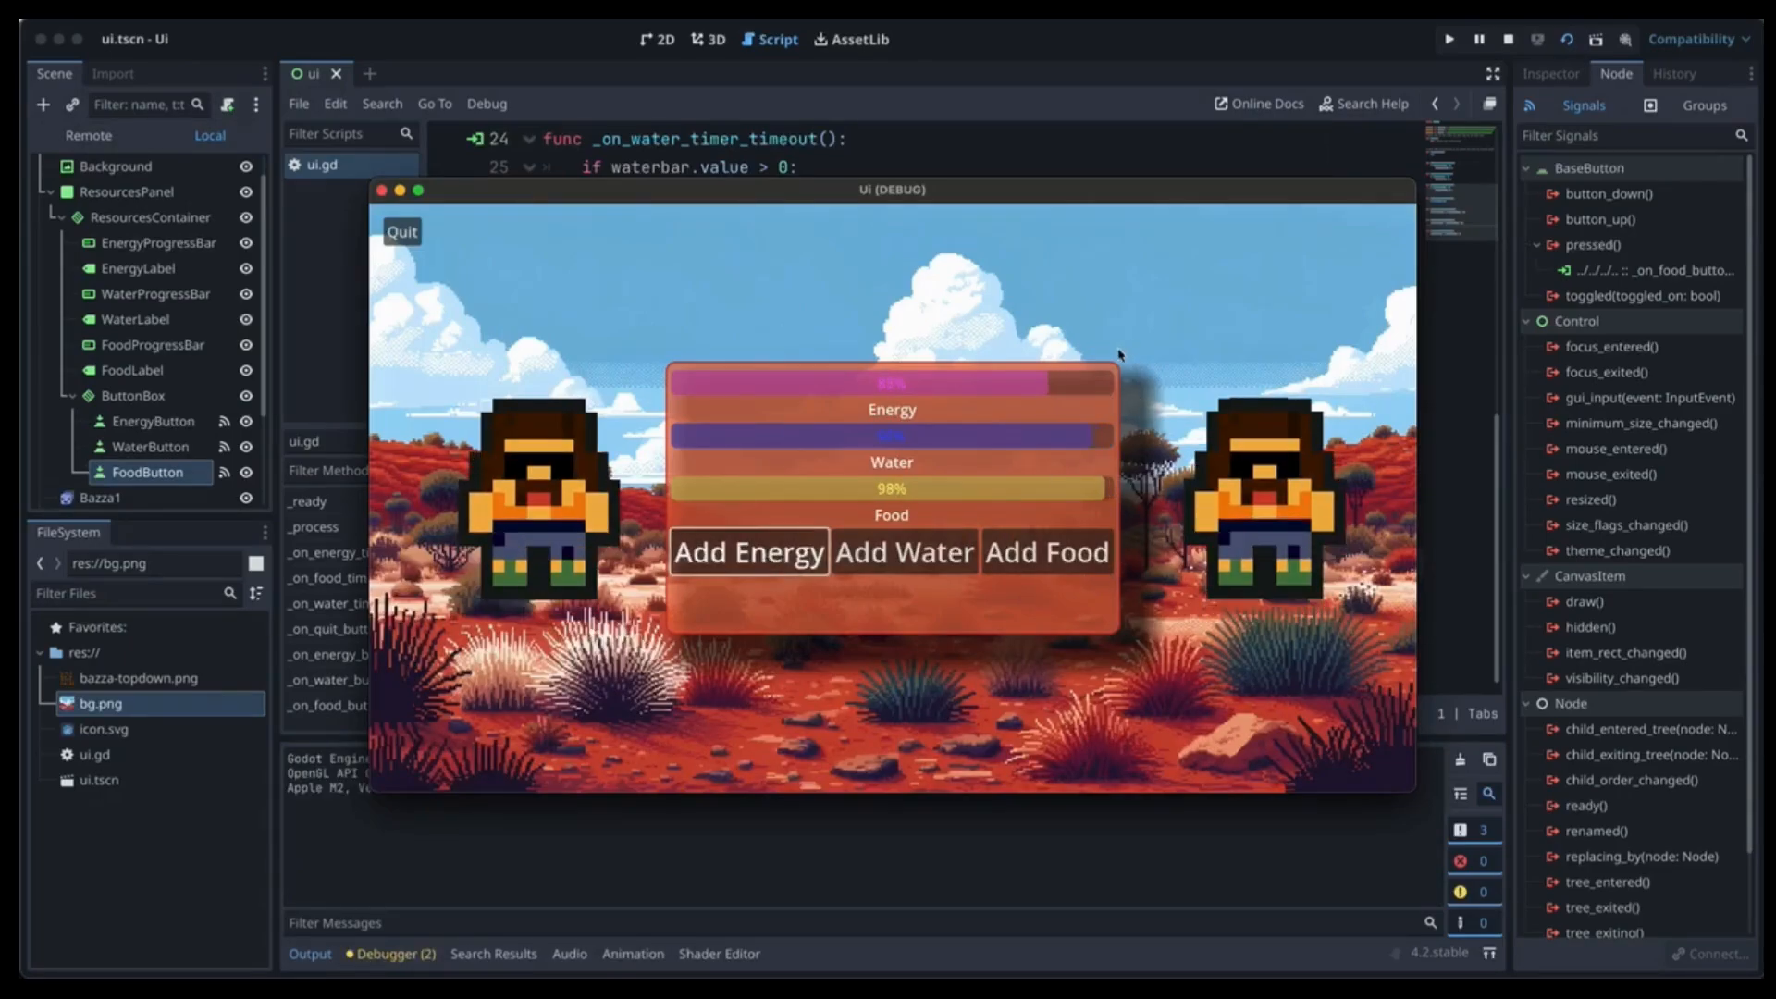
left_click(856, 560)
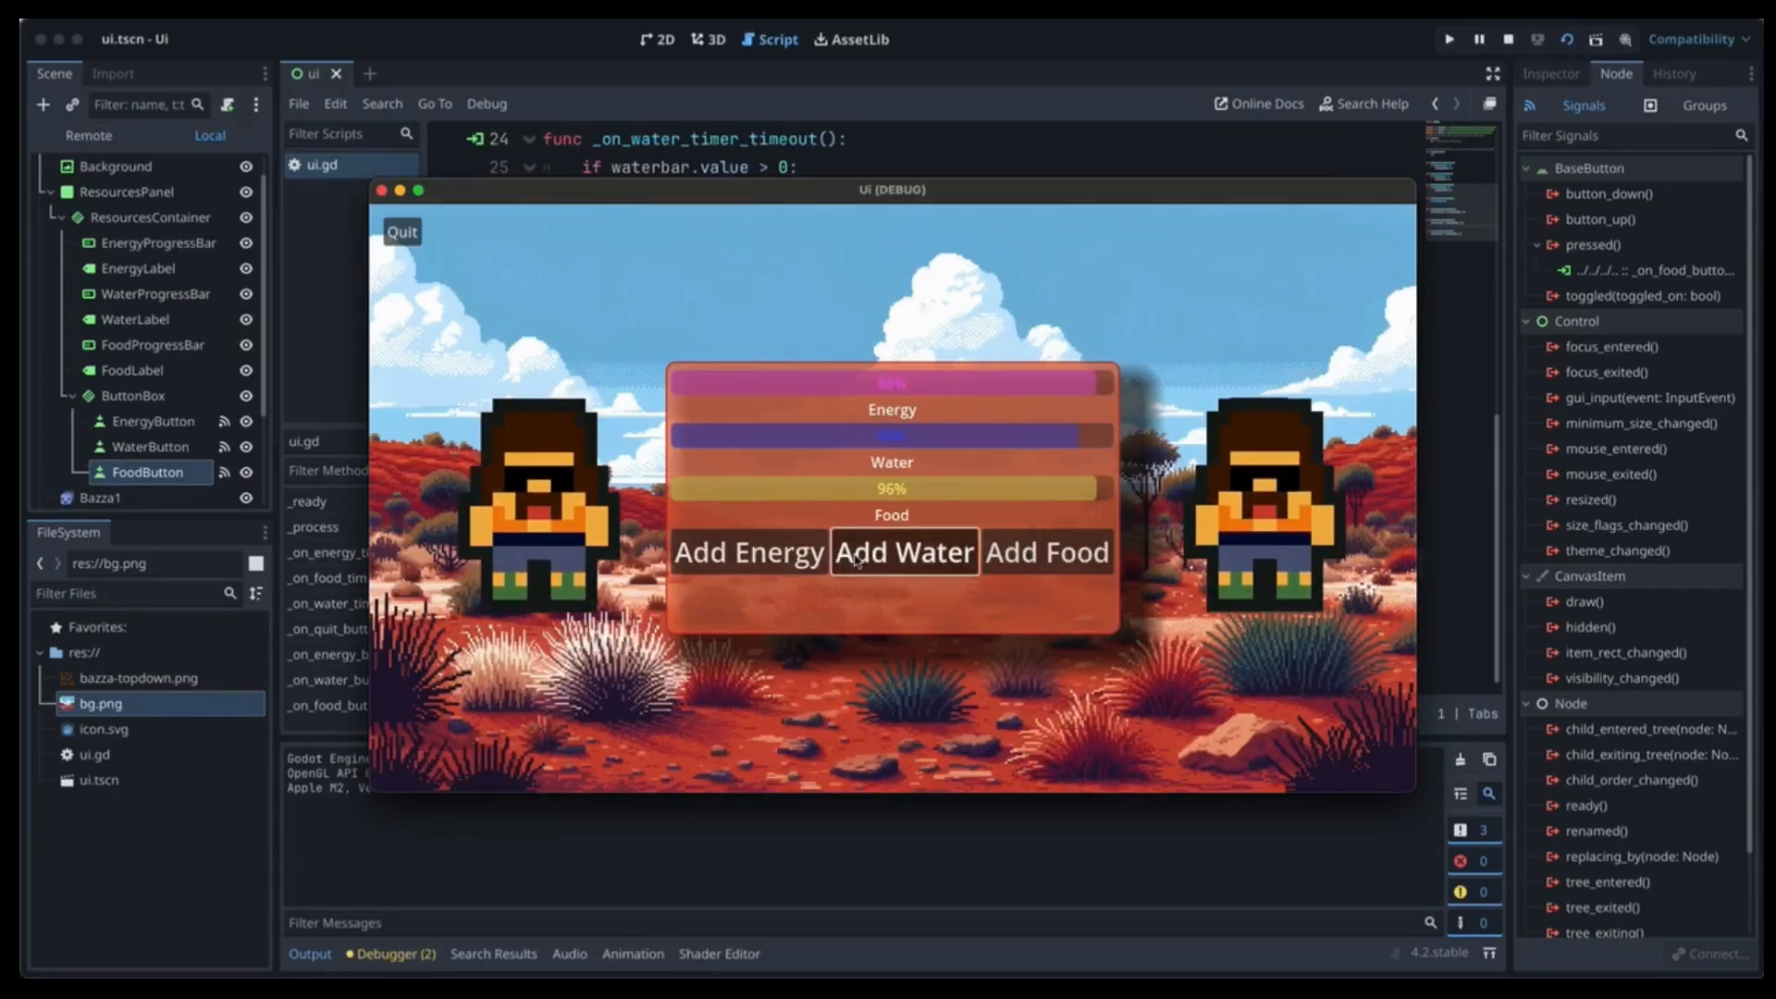
left_click(797, 566)
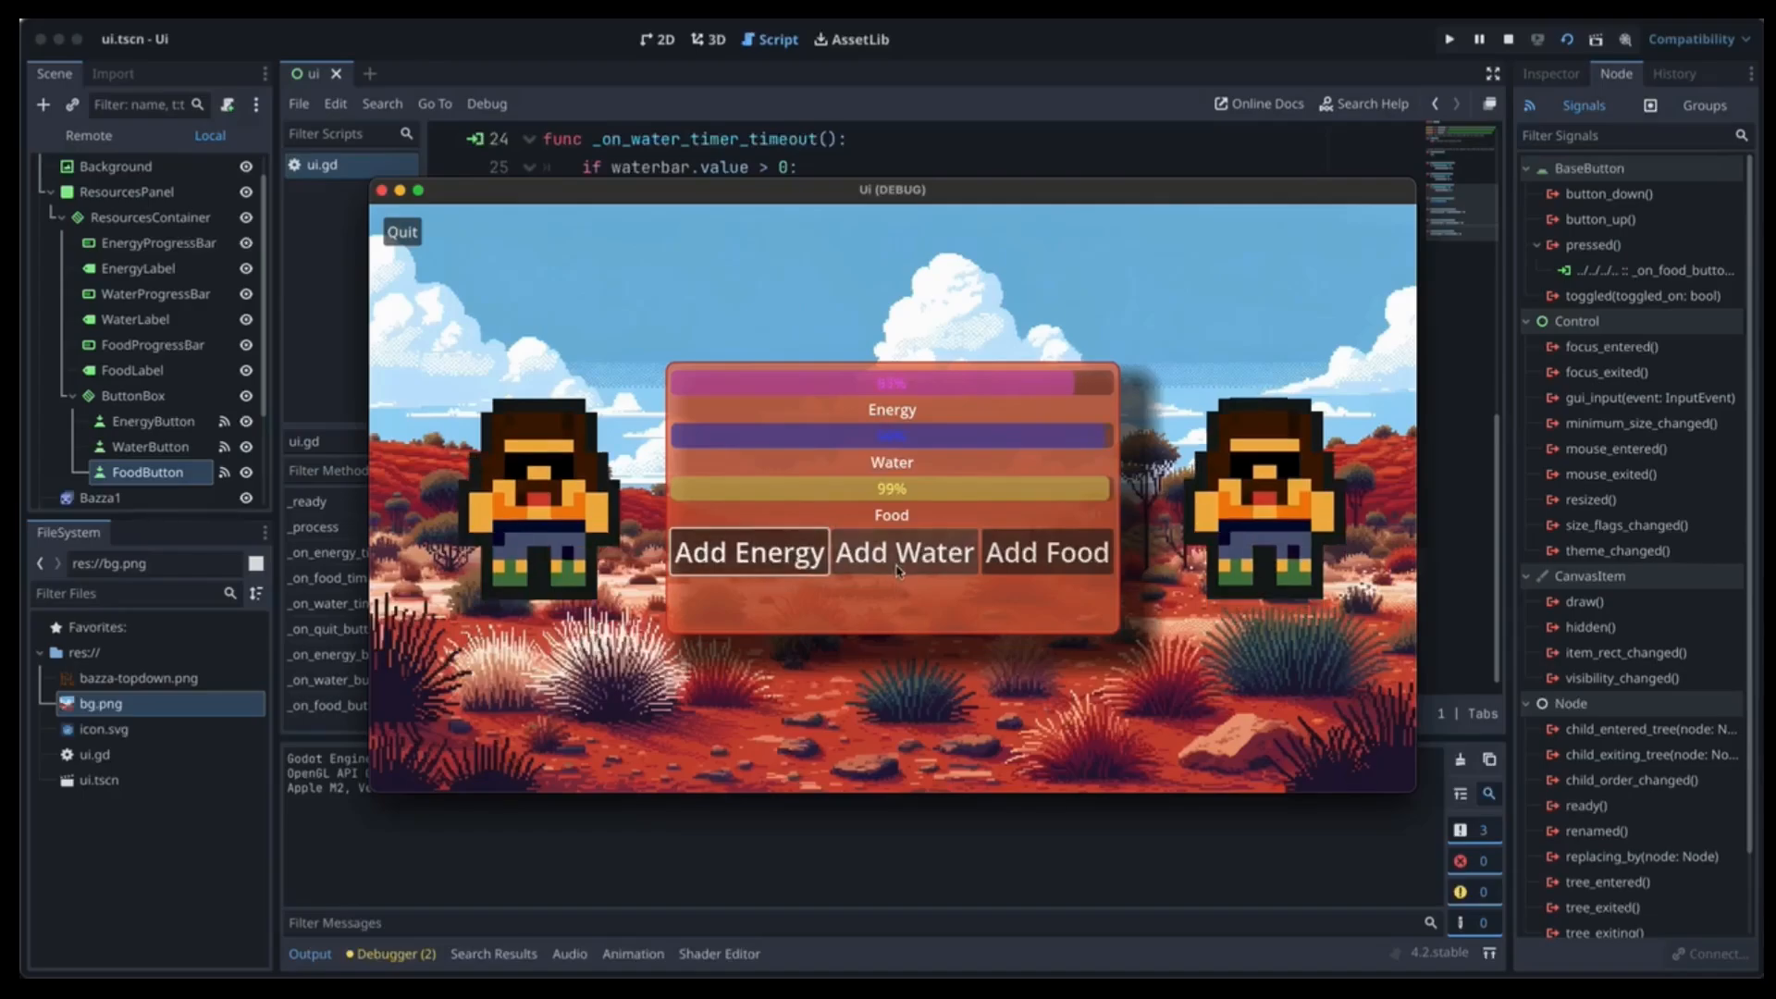
left_click(405, 235)
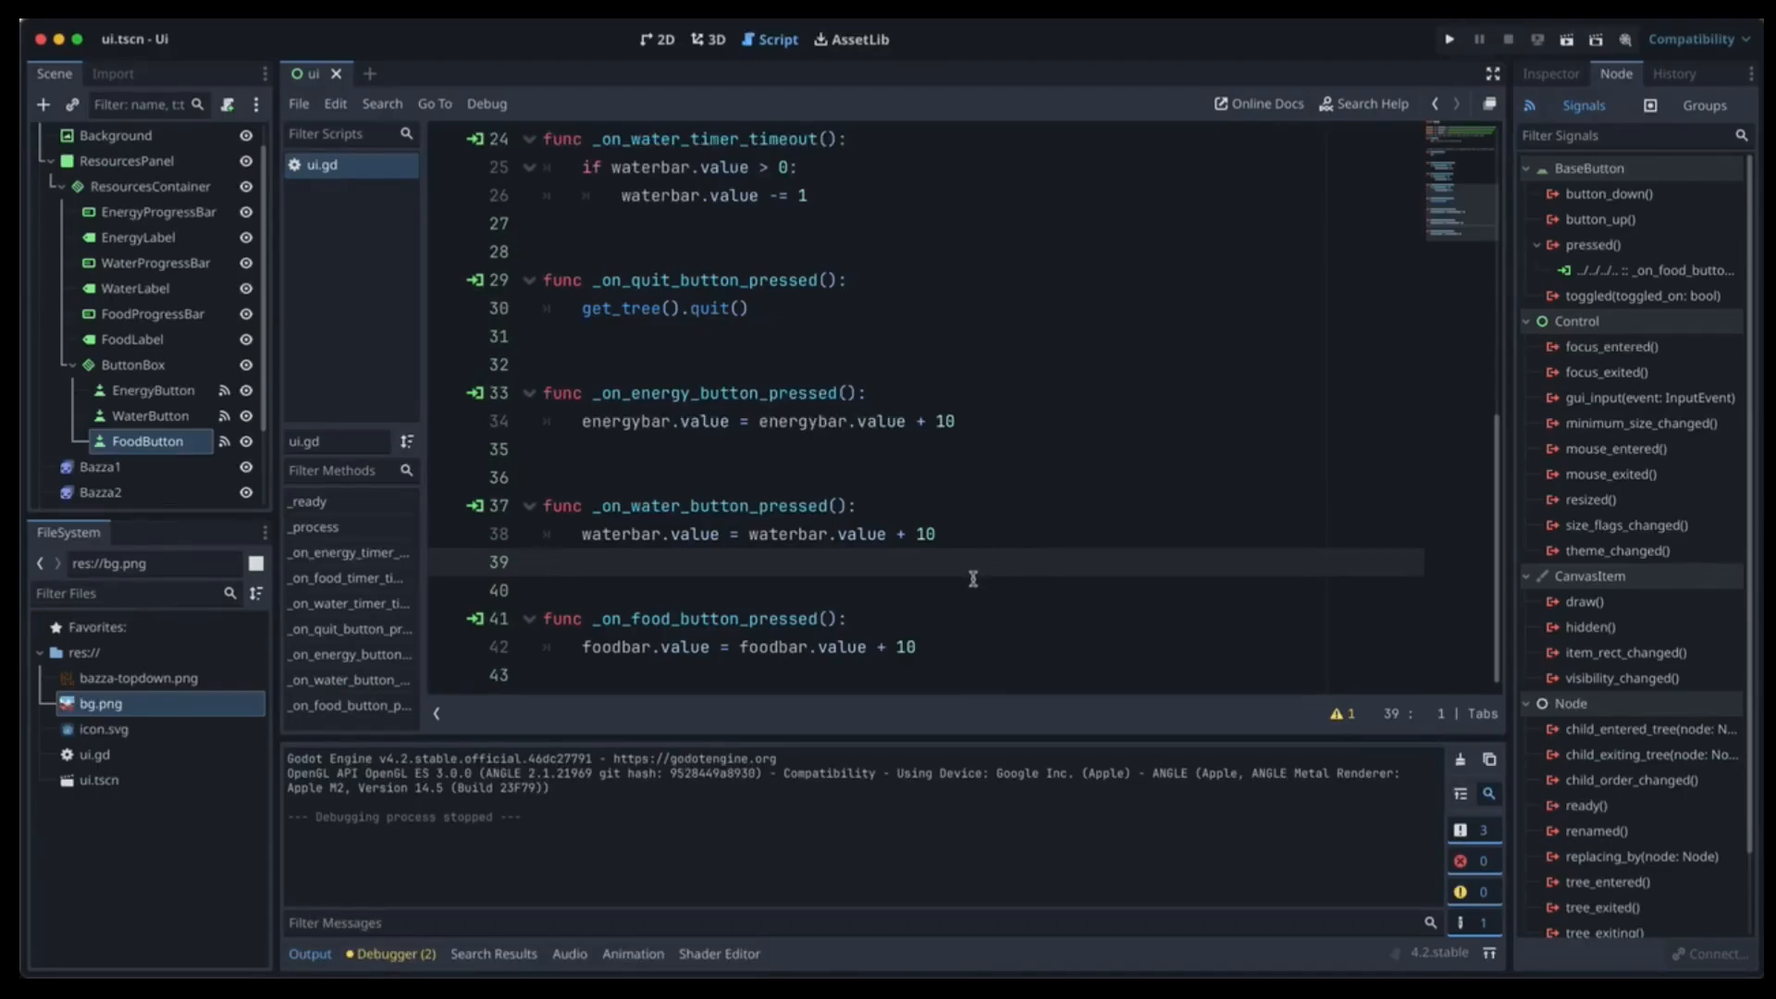
Back in the editor, select the root UI node in the Scene dock.
left_click(712, 672)
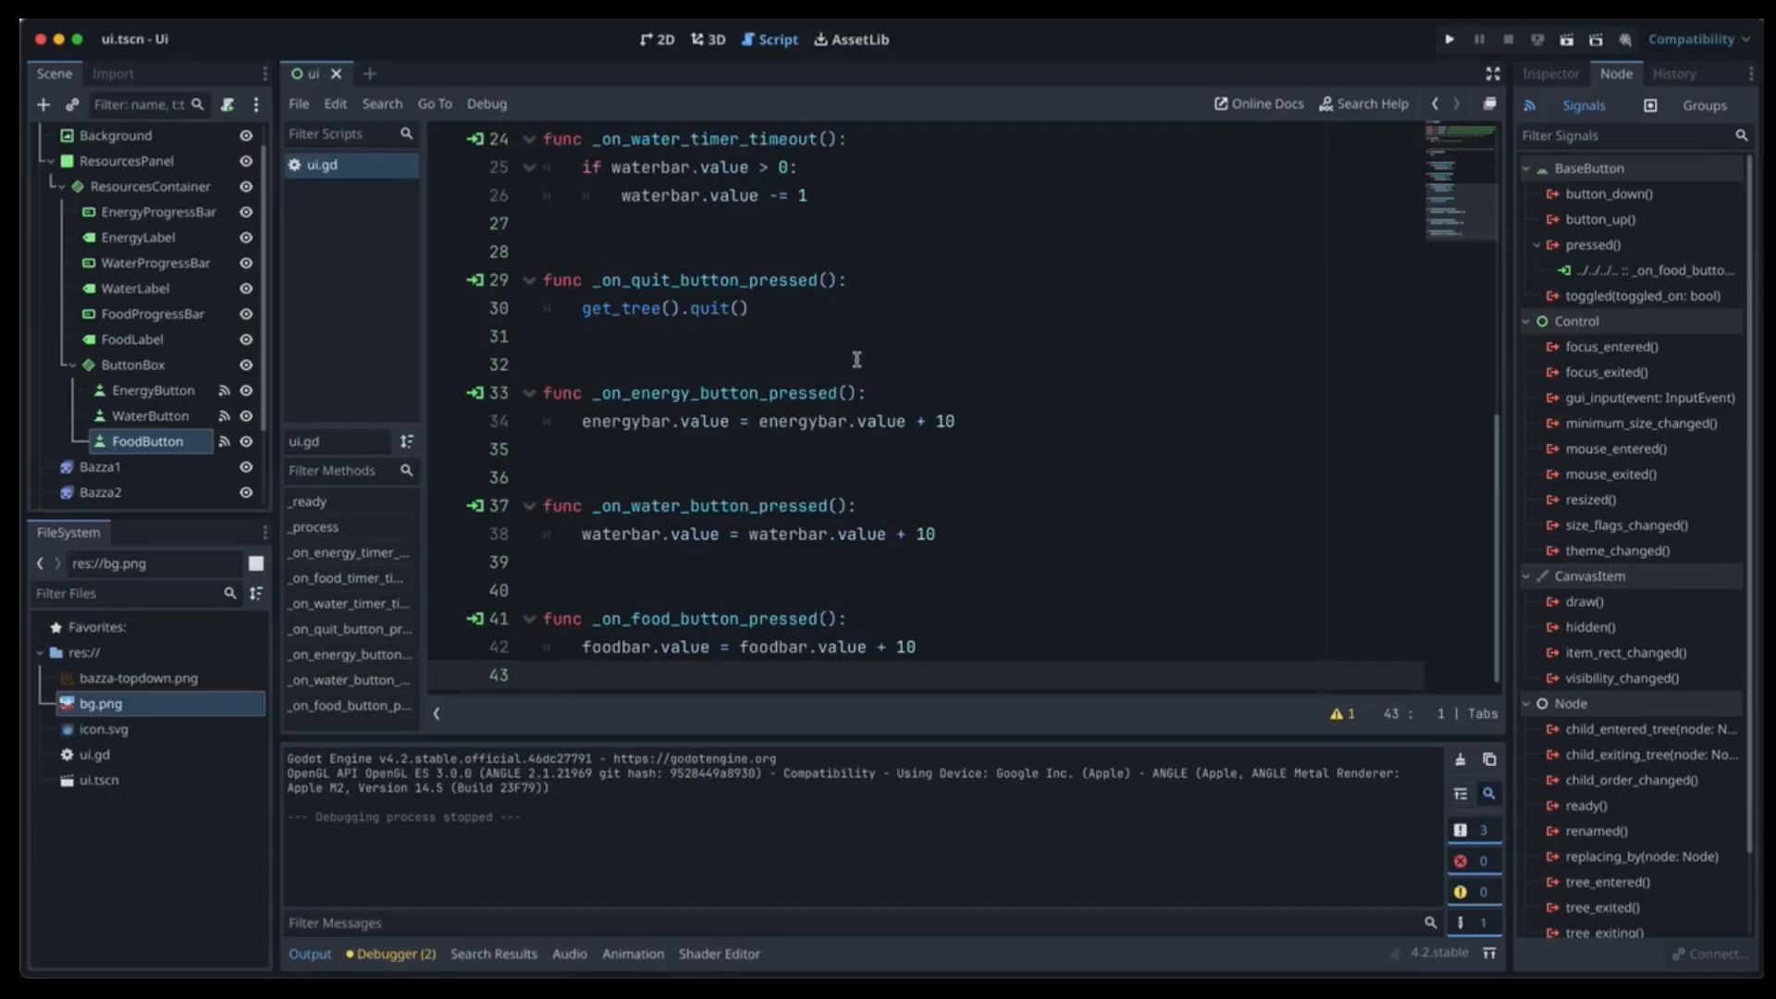
scroll(219, 237, "up", 1)
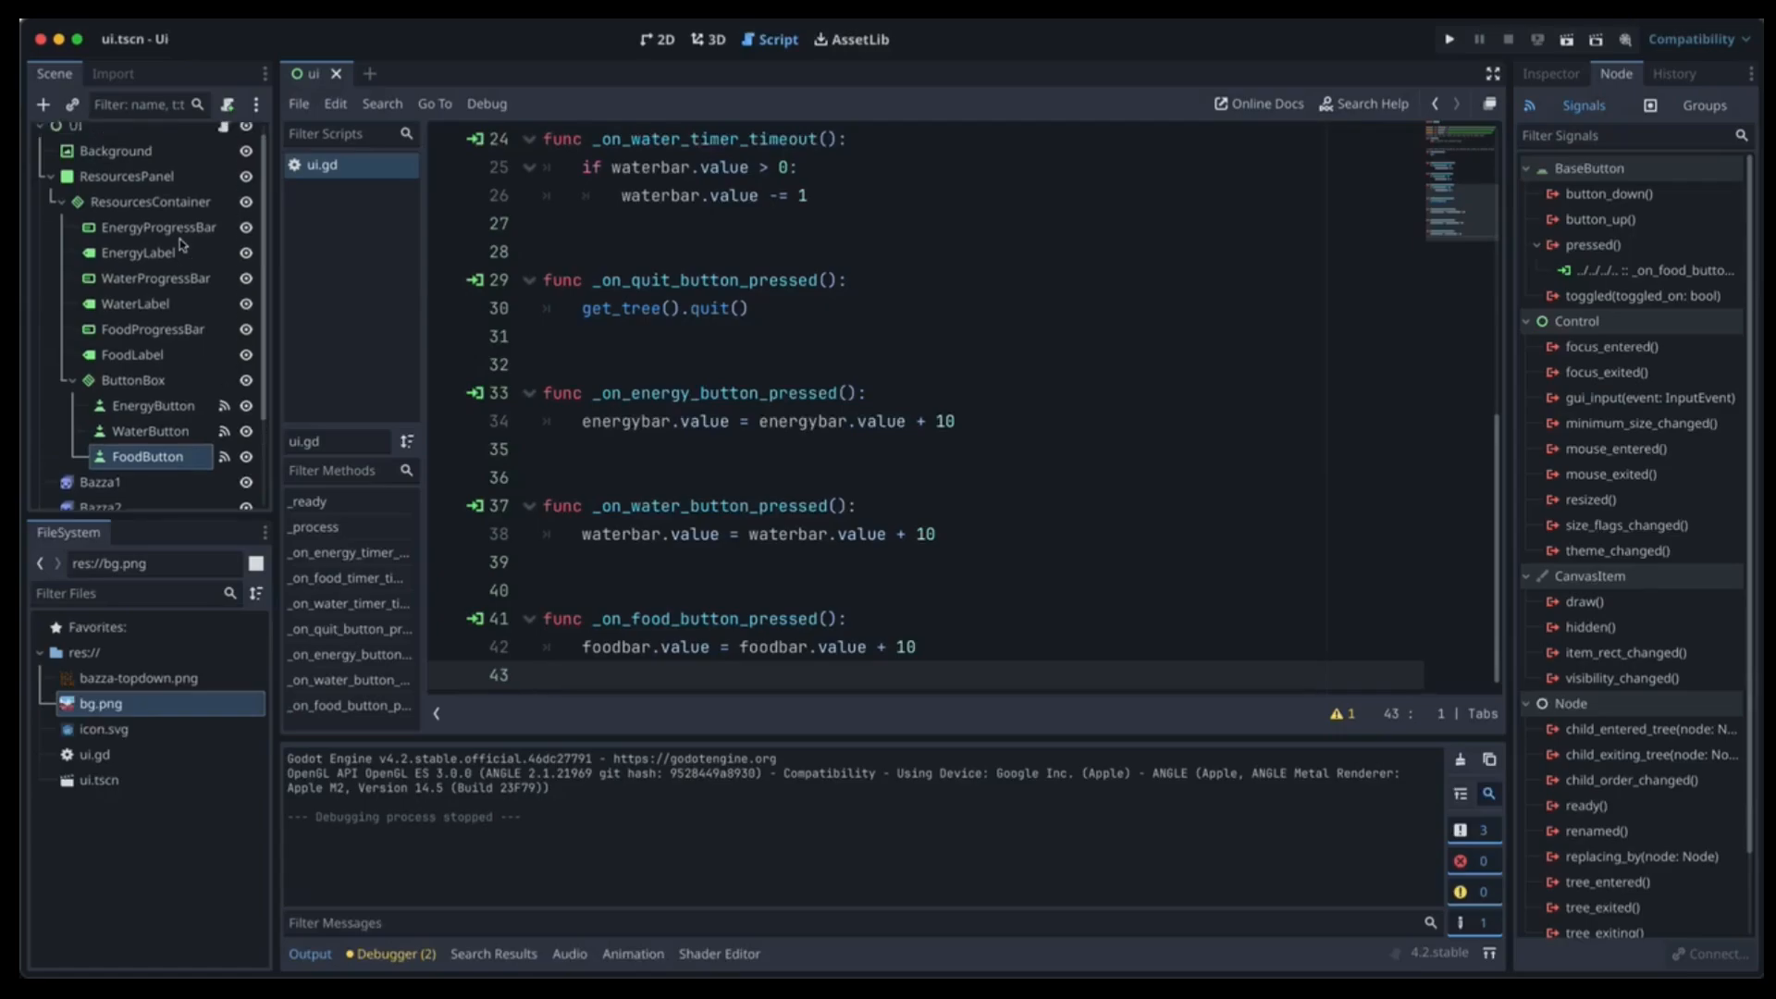
left_click(82, 146)
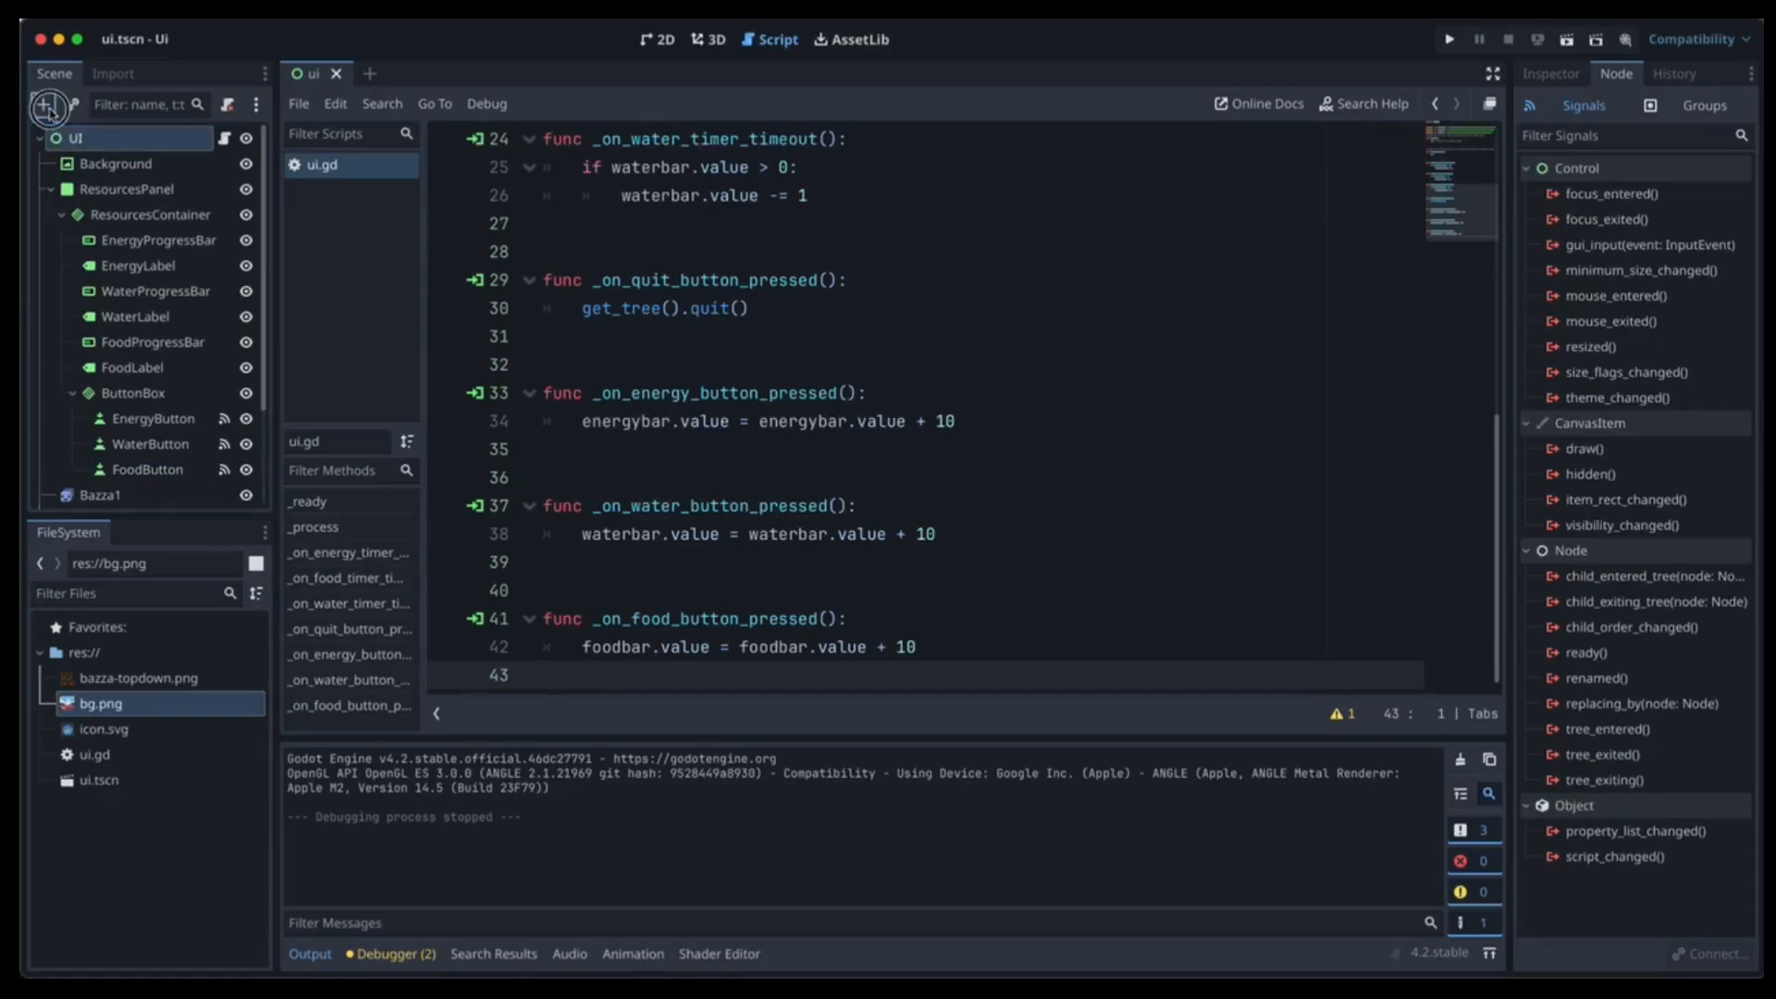
Add a Popup child node under UI.
left_click(43, 103)
type("pop")
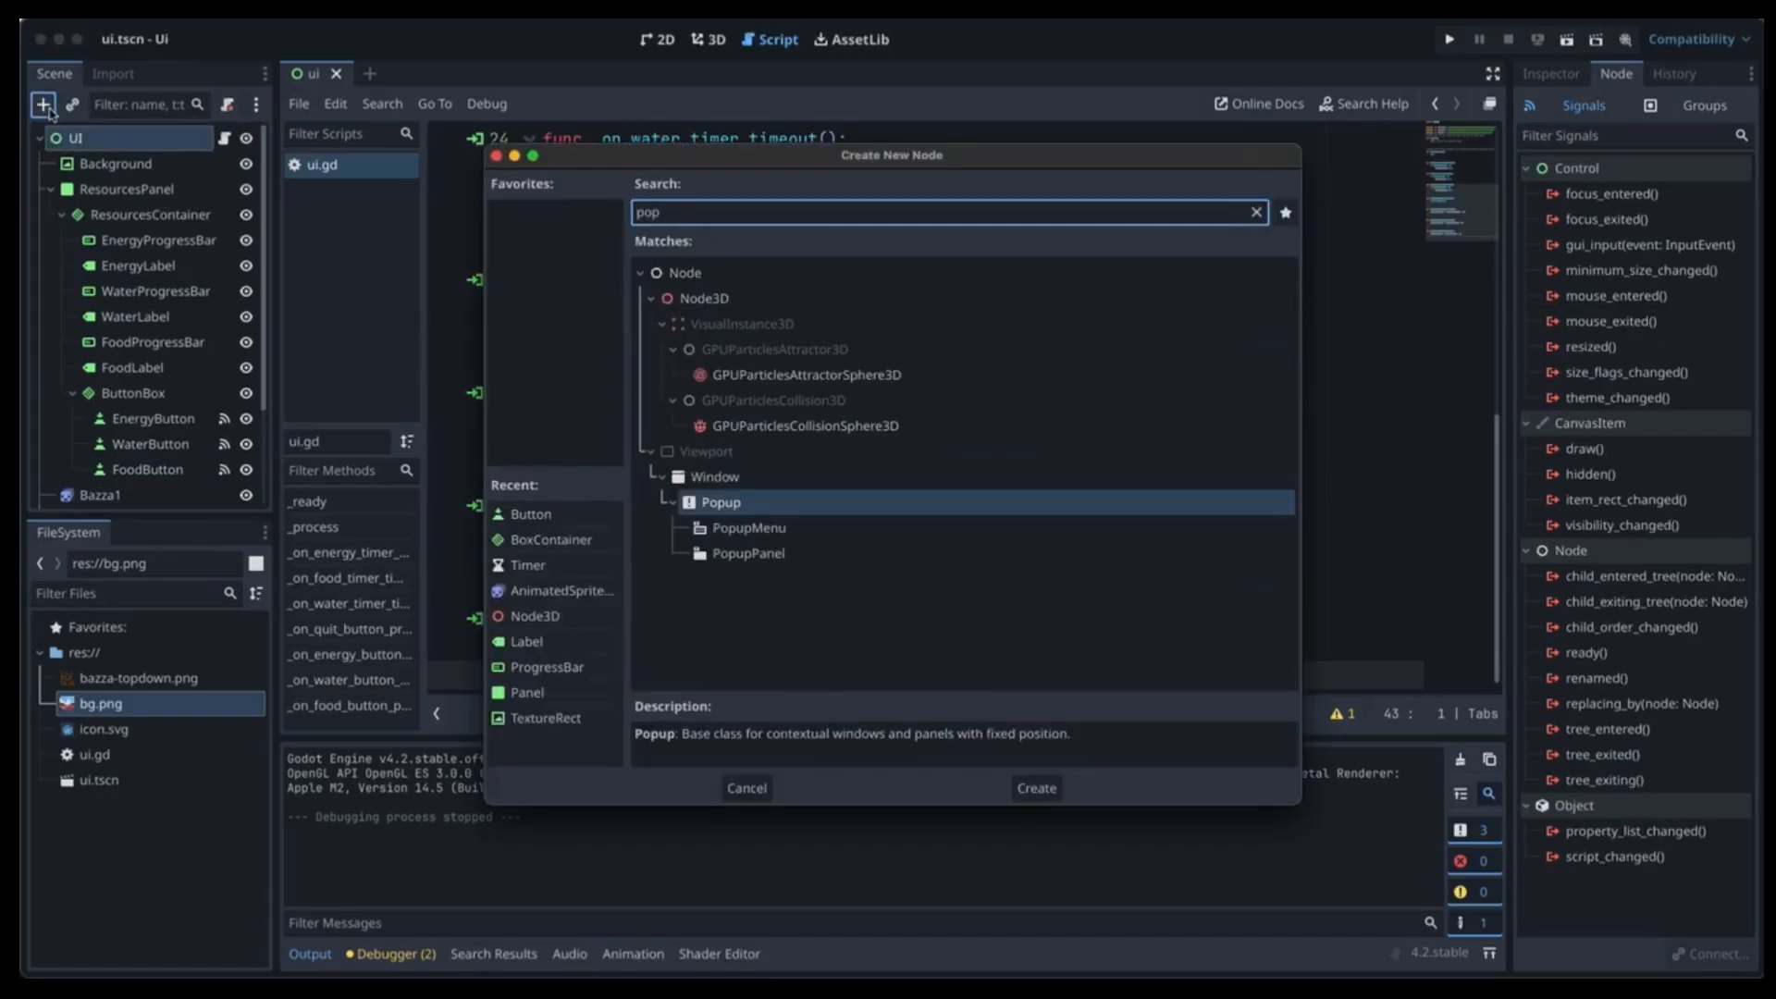
key("Return")
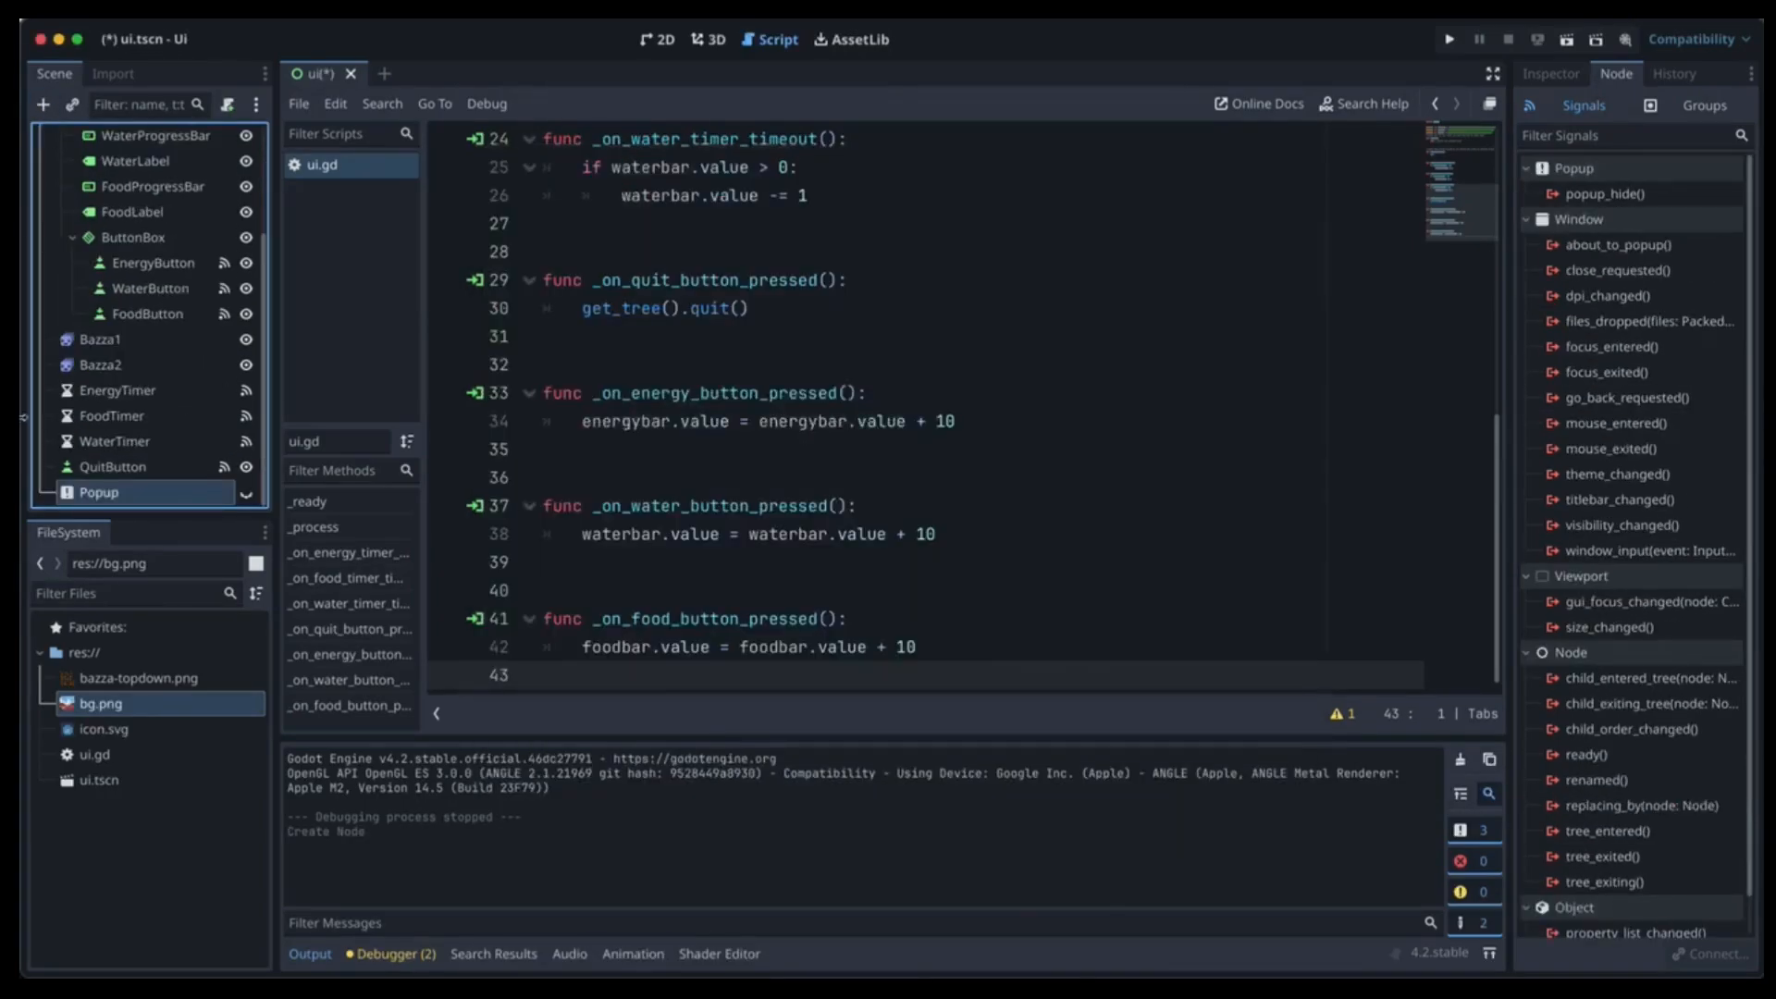
Rename the new Popup node to DiedPopup and show the 2D view.
double_click(96, 494)
key("Left")
type("DiedPop")
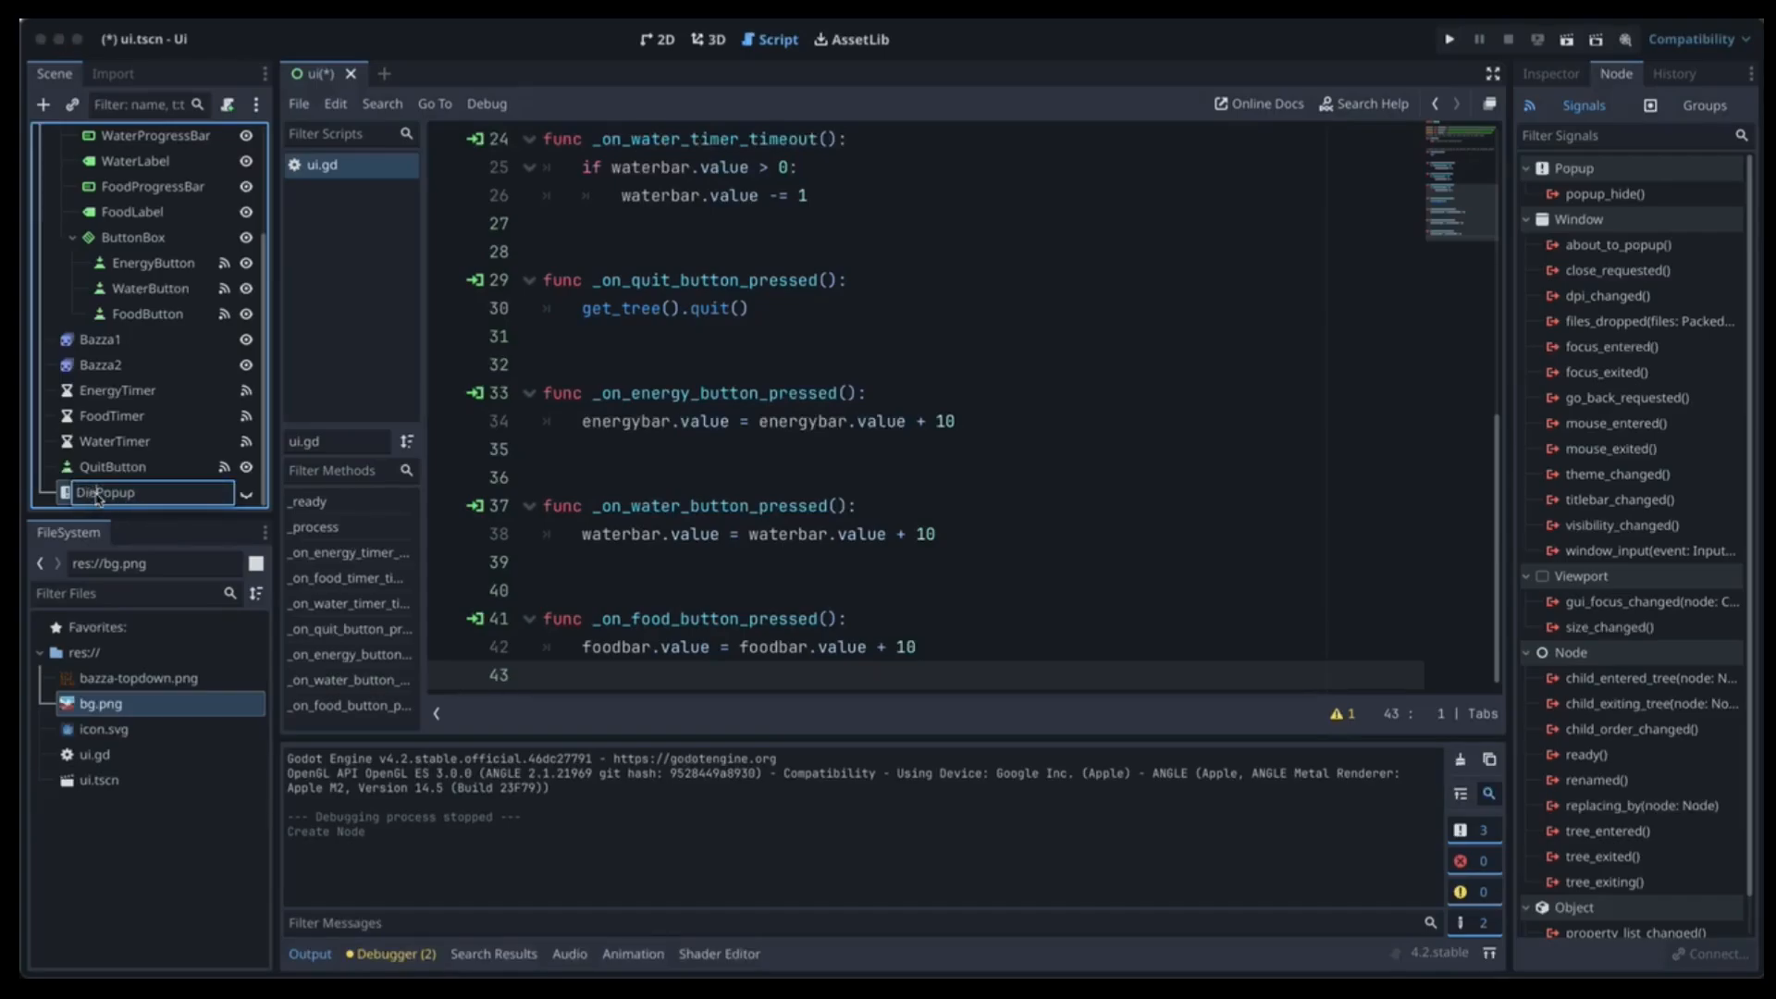
type("up")
key("shift+Right")
key("shift+Right")
key("shift+Right")
key("BackSpace")
key("Return")
left_click(647, 39)
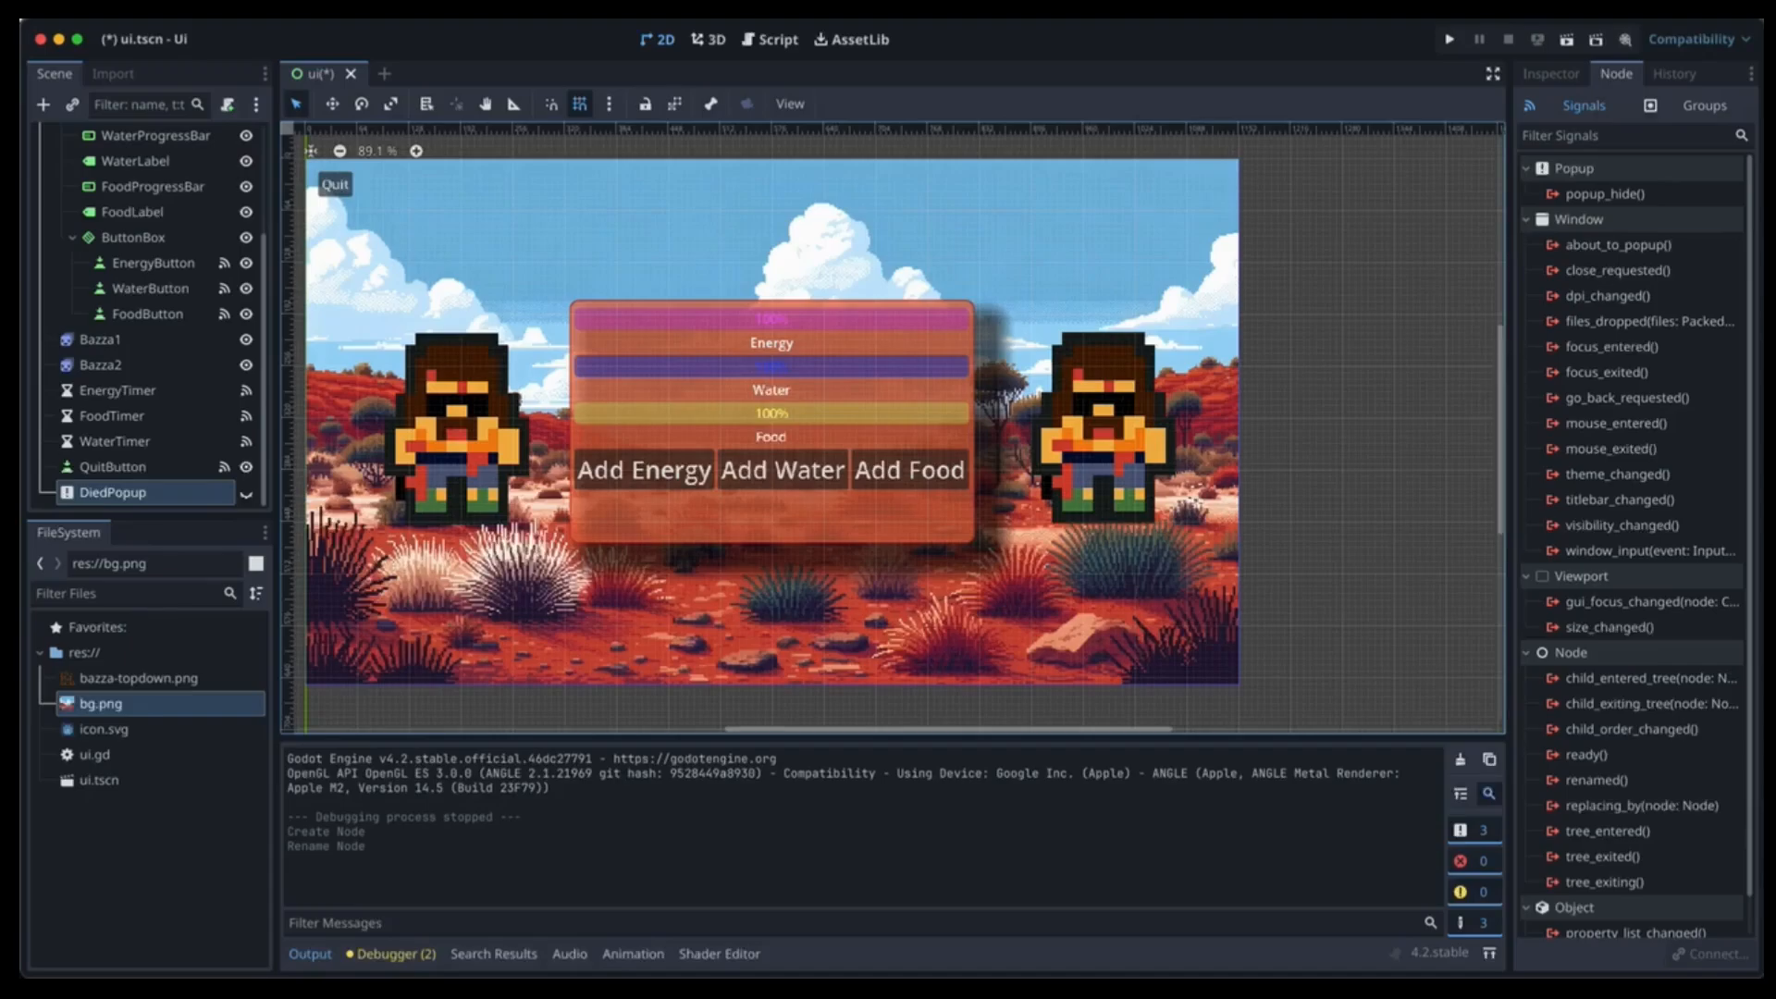
Set DiedPopup's position to 450, 300 and make it visible in the editor.
left_click(1551, 74)
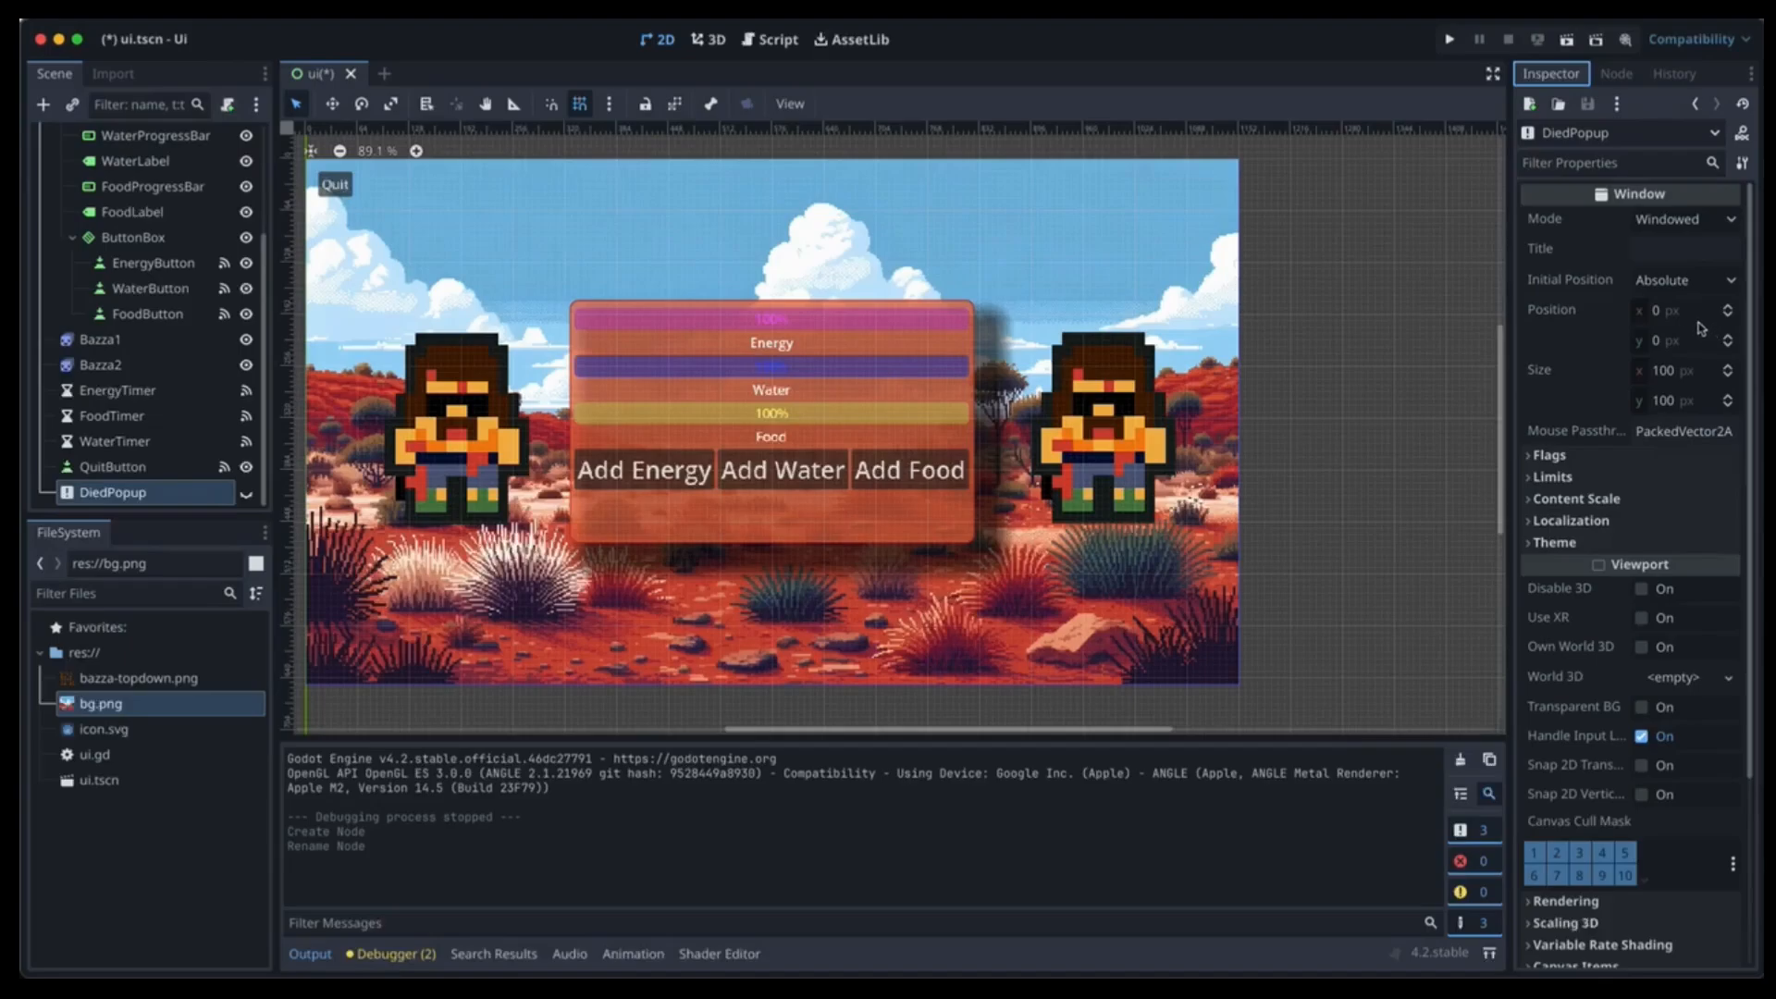
left_click(1651, 313)
type("450")
key("Tab")
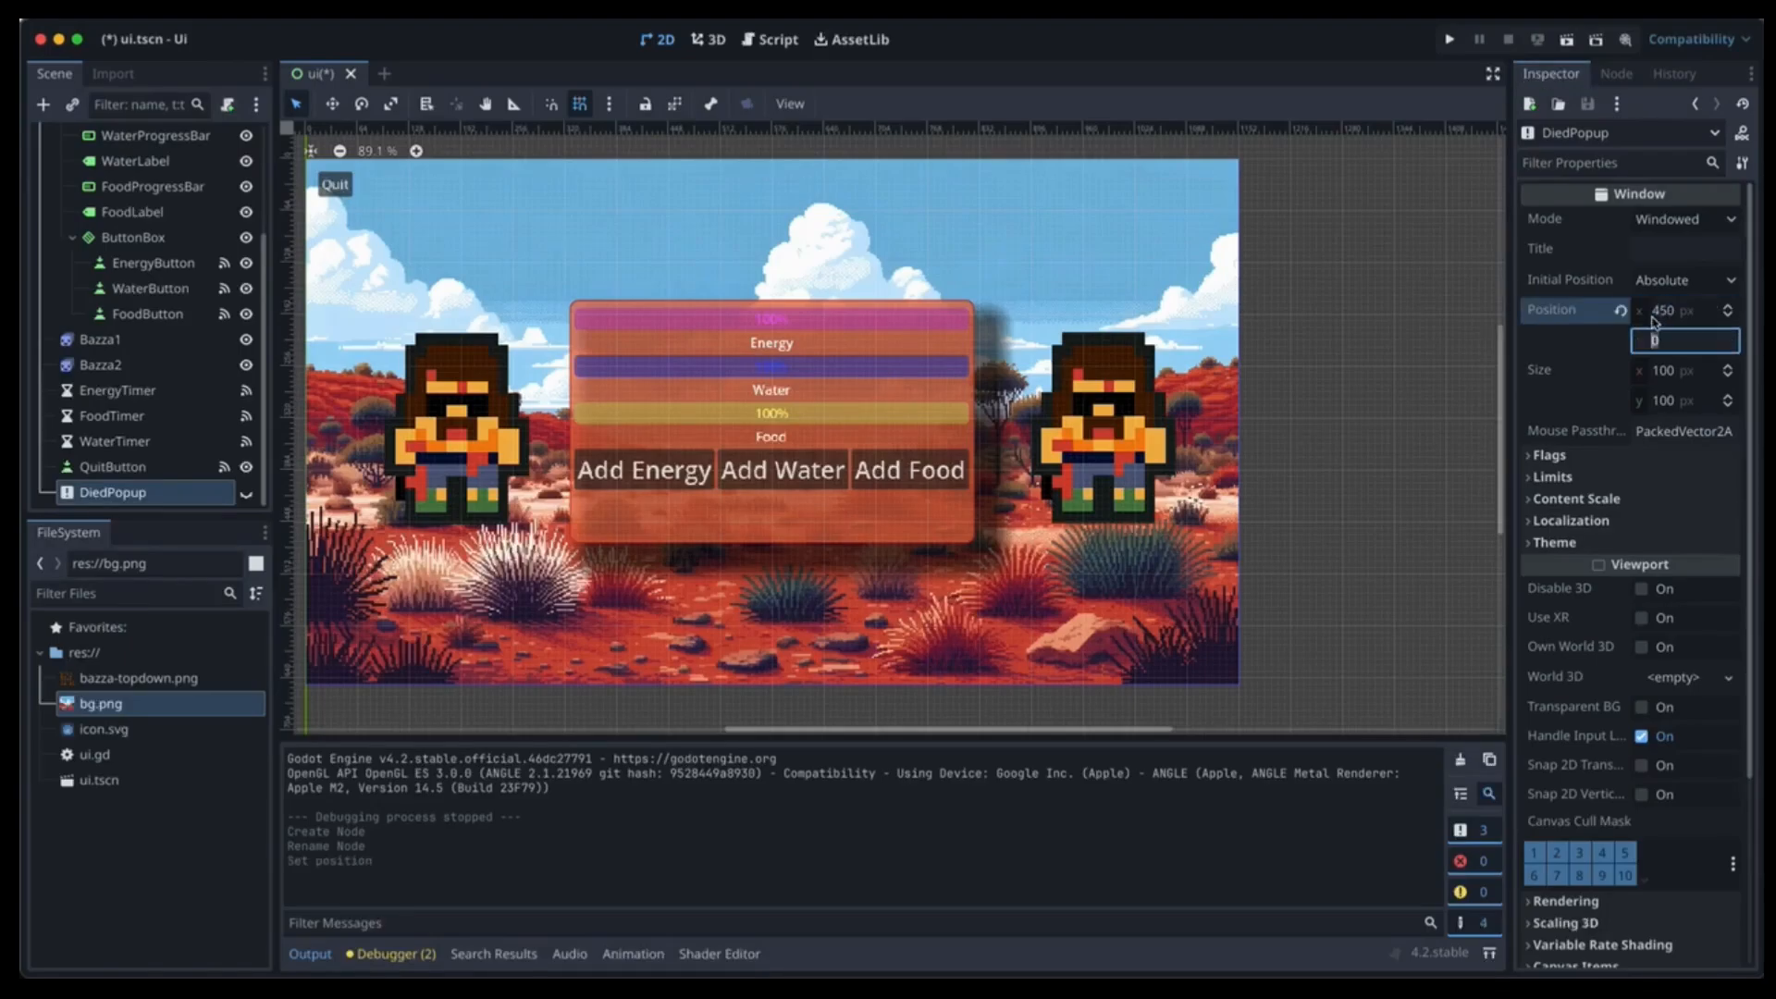
key("Tab")
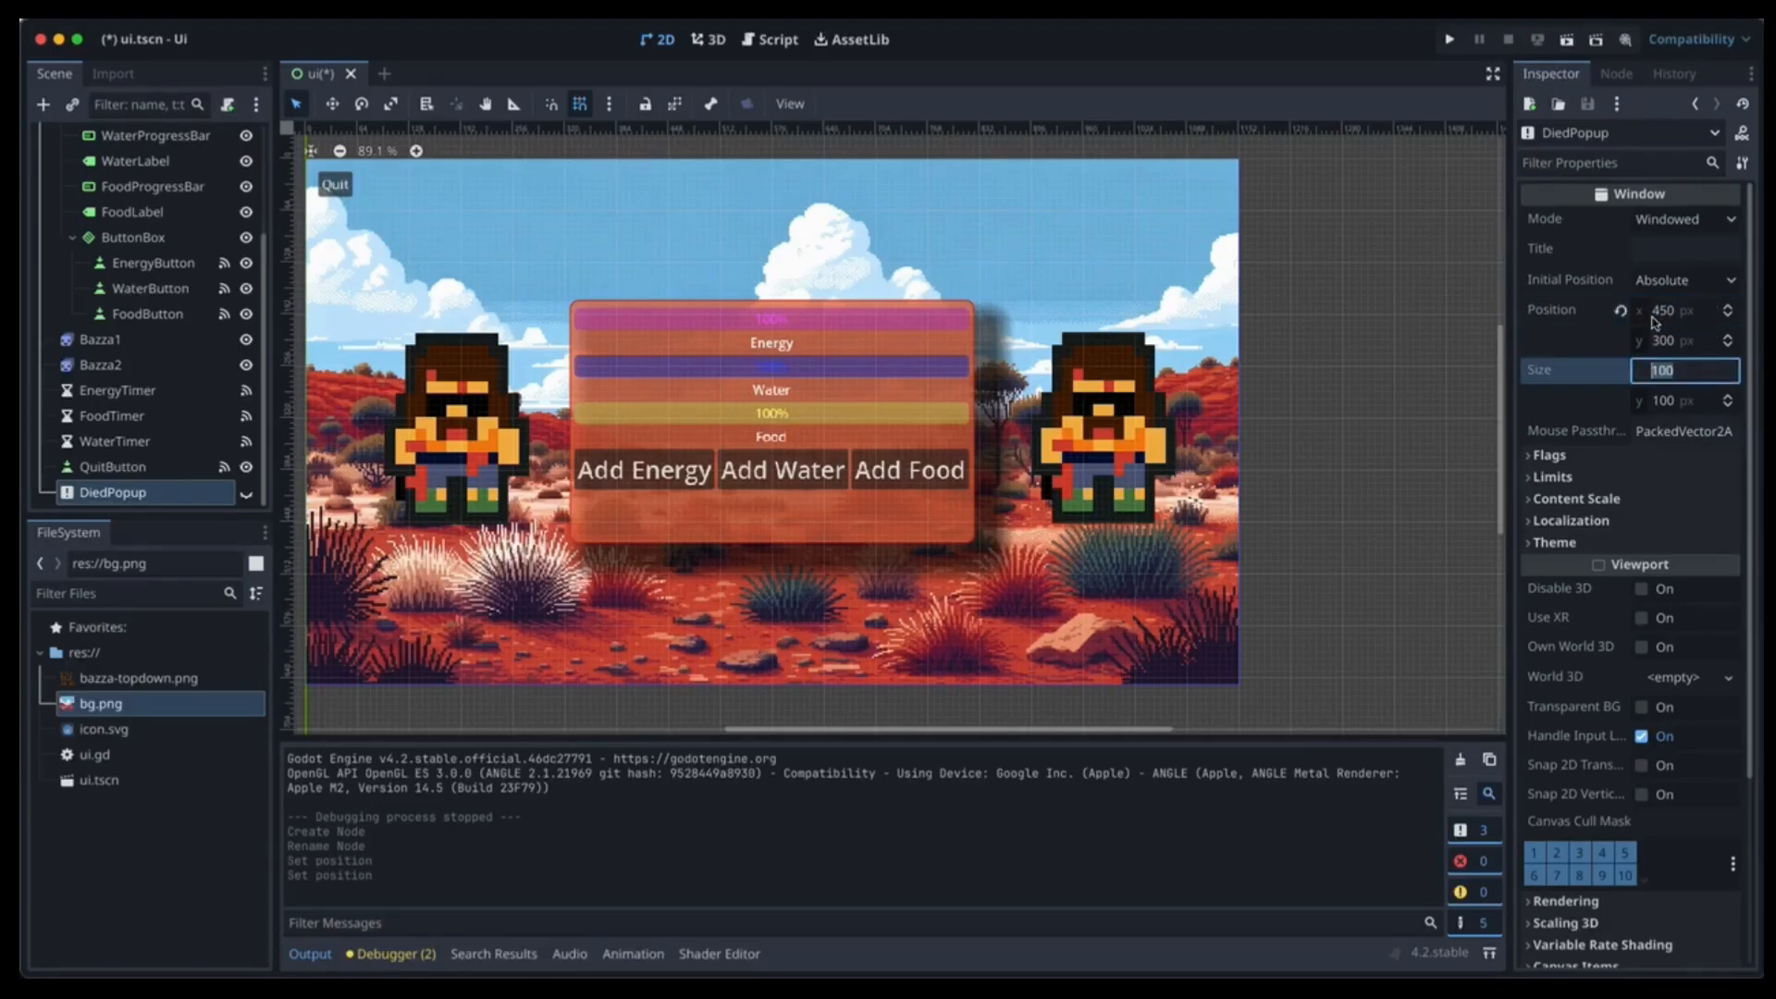
left_click(246, 493)
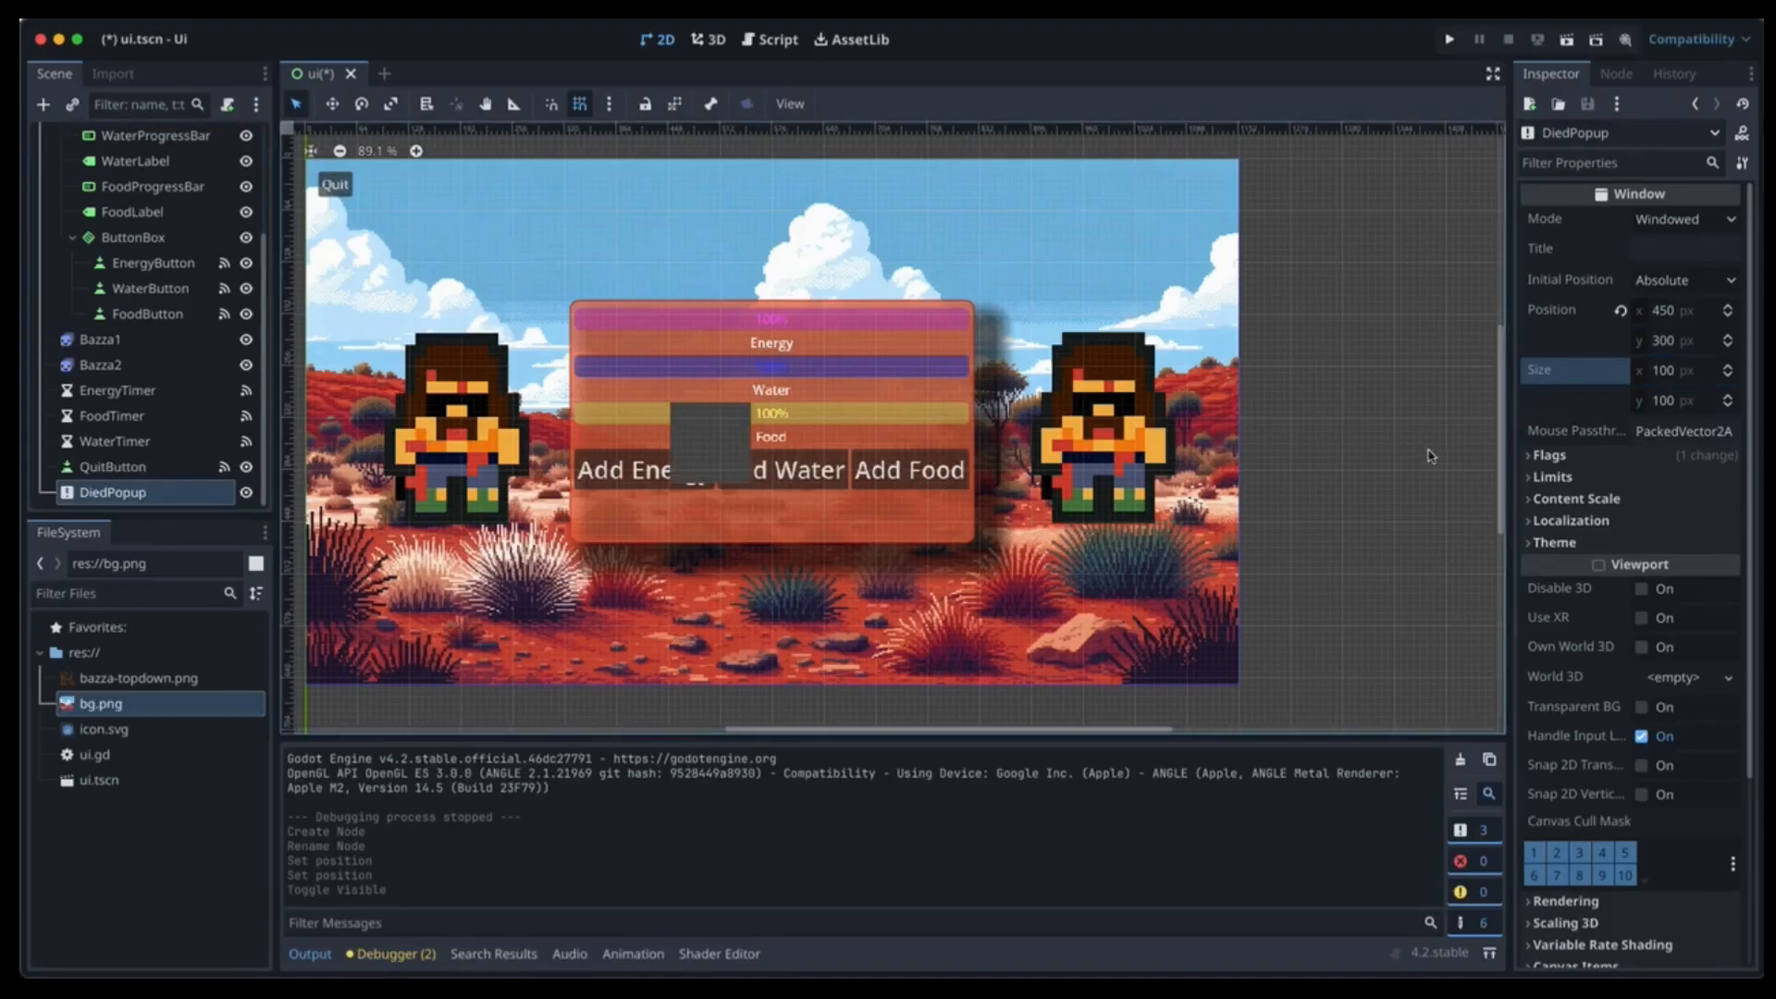
Set DiedPopup's size to 300 × 250.
left_click(1655, 372)
type("300")
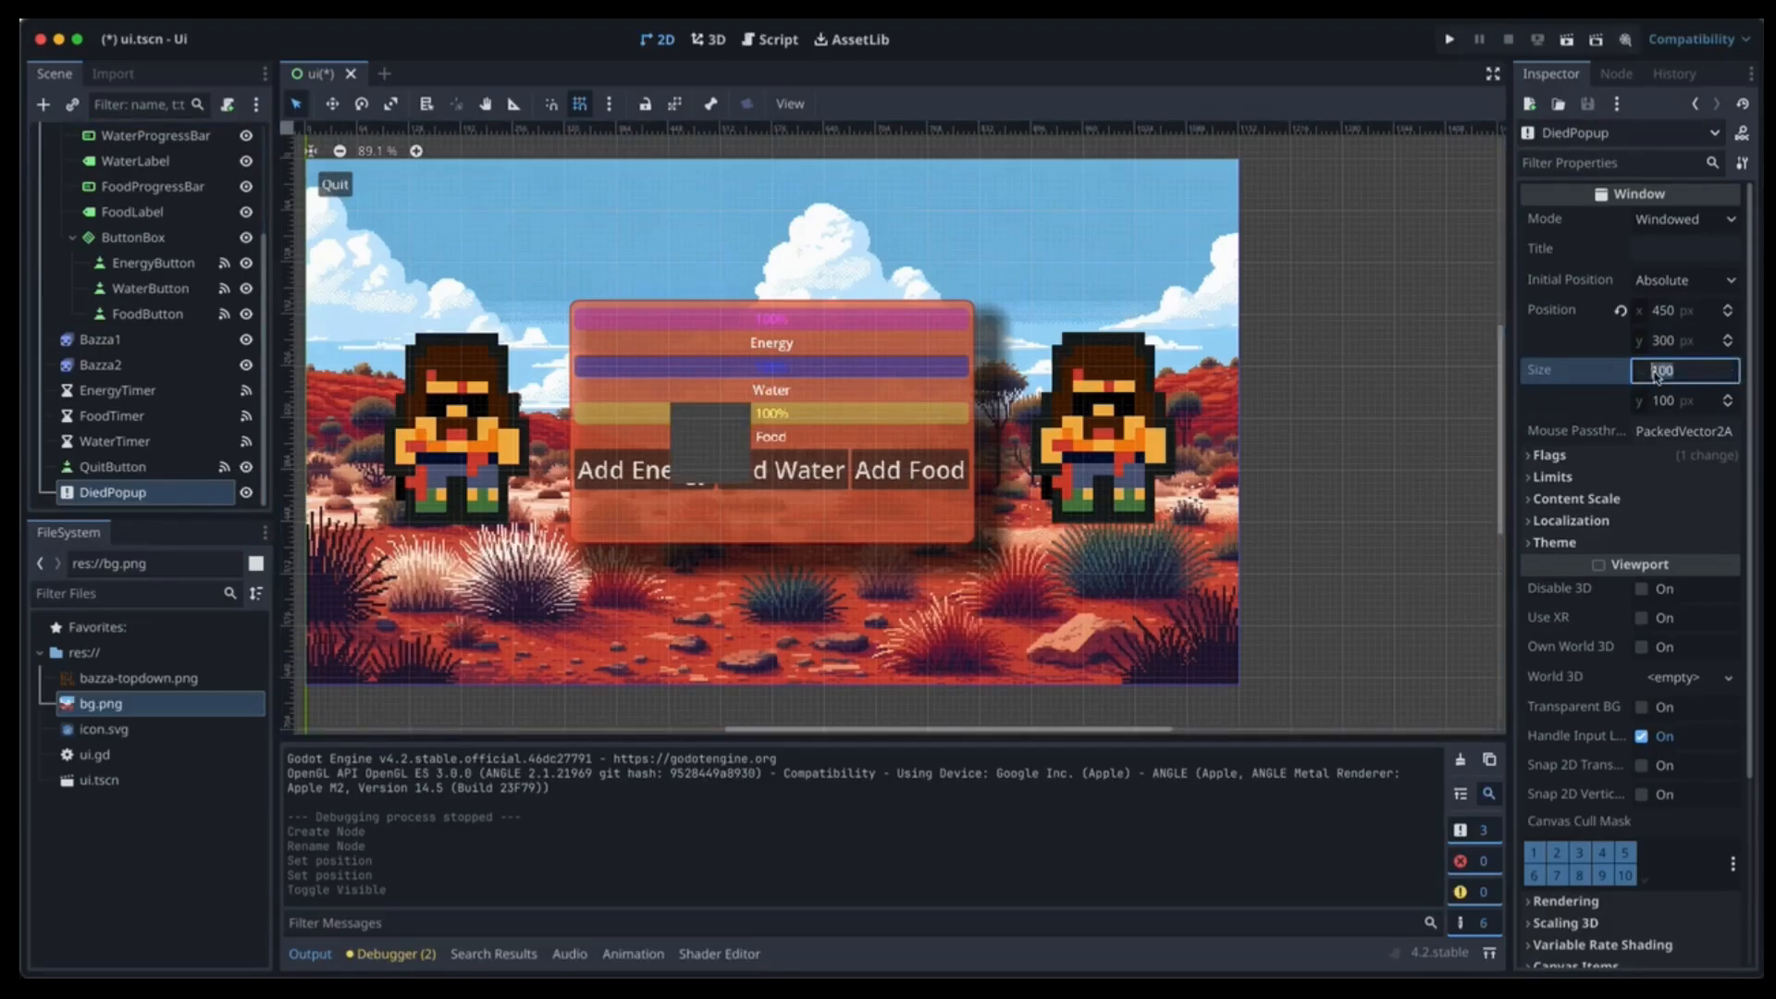
key("Tab")
type("250")
key("Tab")
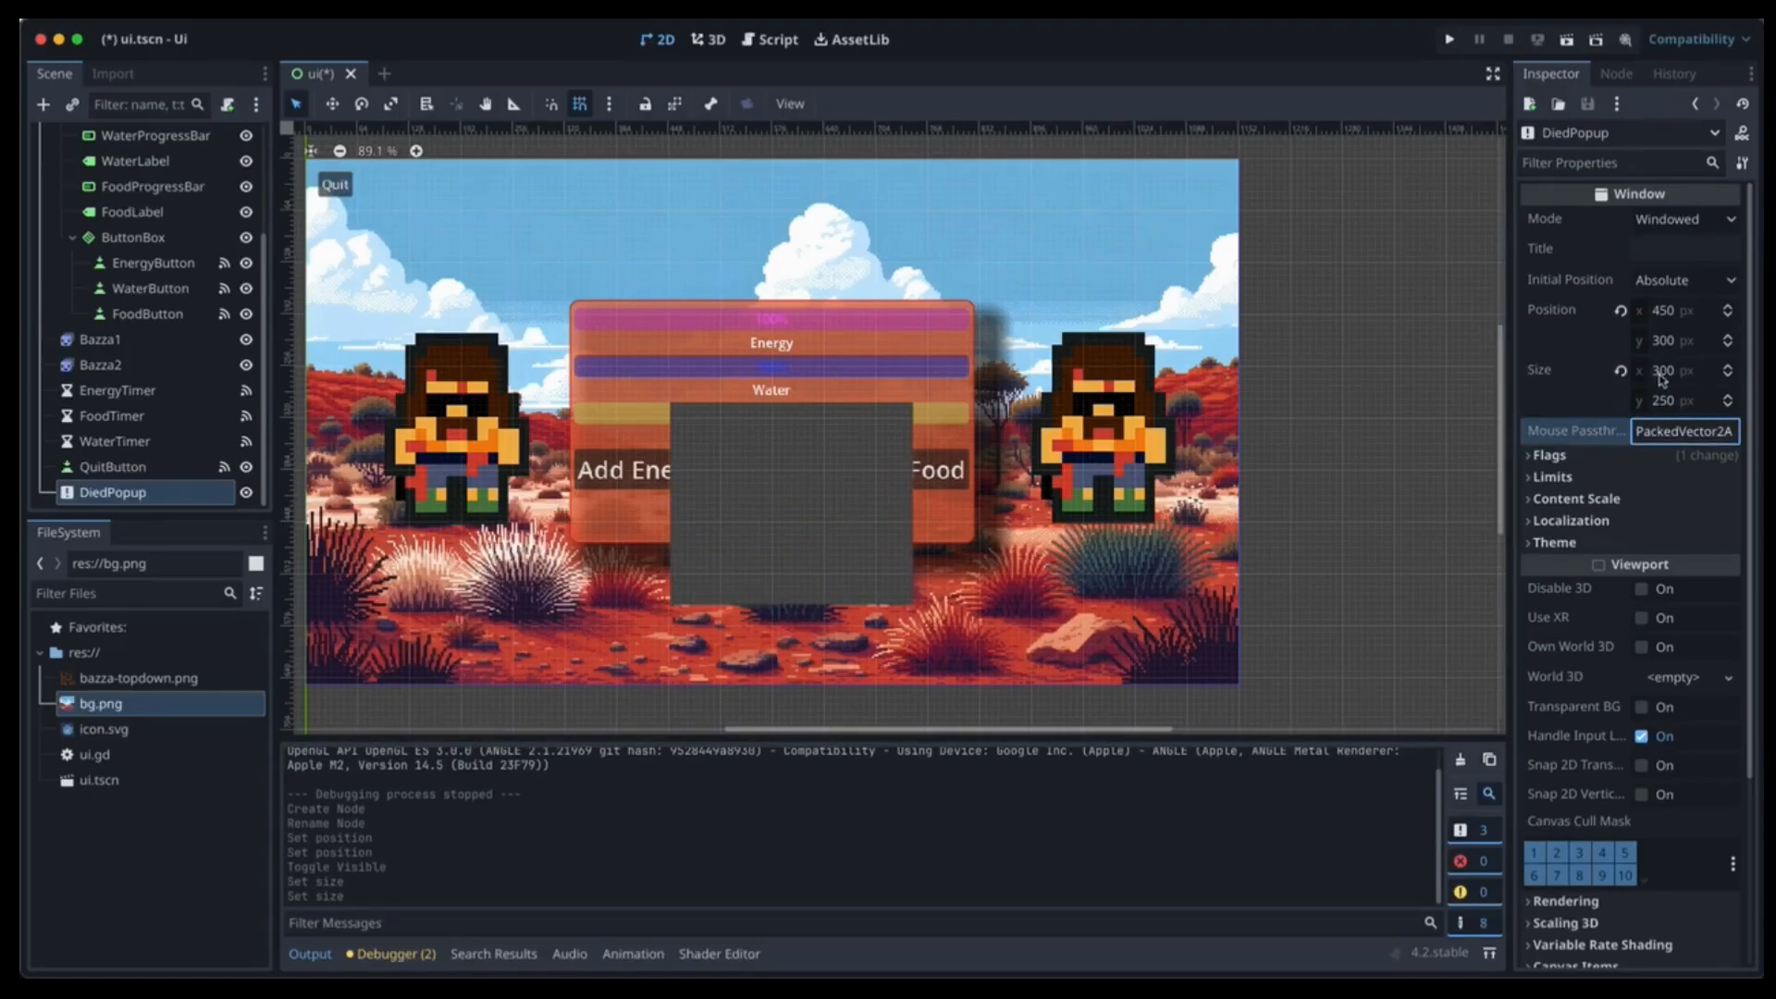
Add a Panel under DiedPopup and name it PopupPanel.
left_click(40, 106)
type("panel")
key("Return")
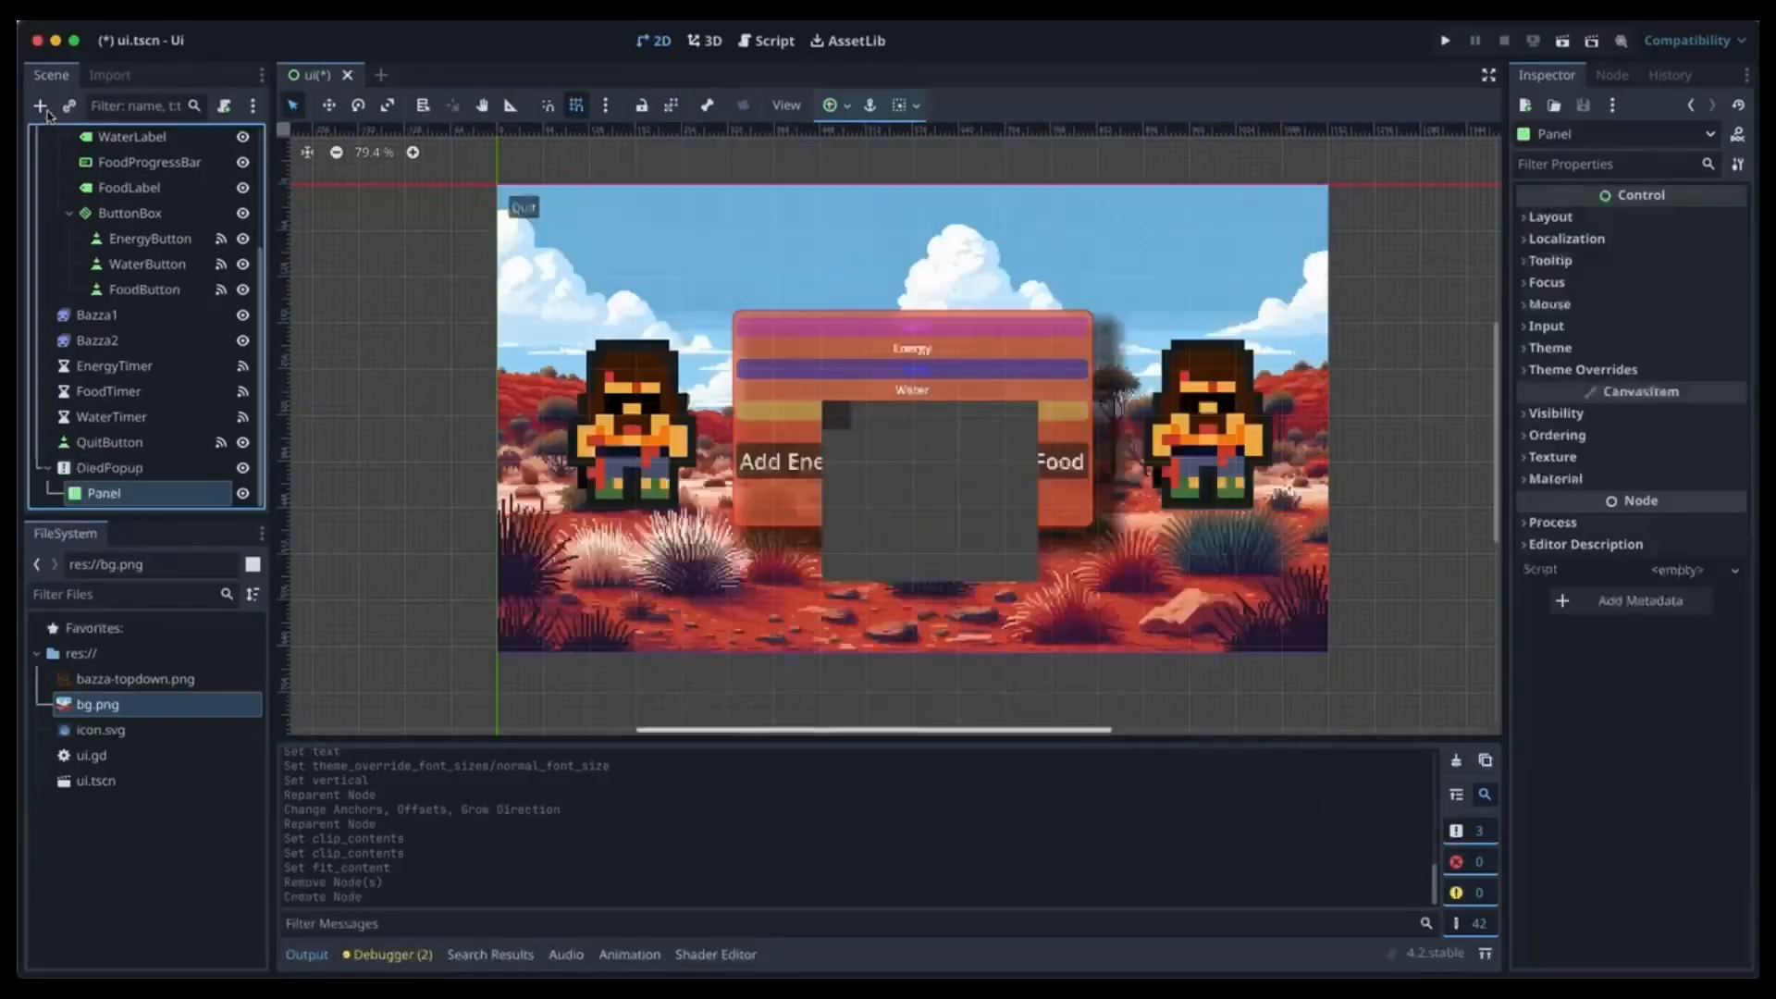
double_click(101, 493)
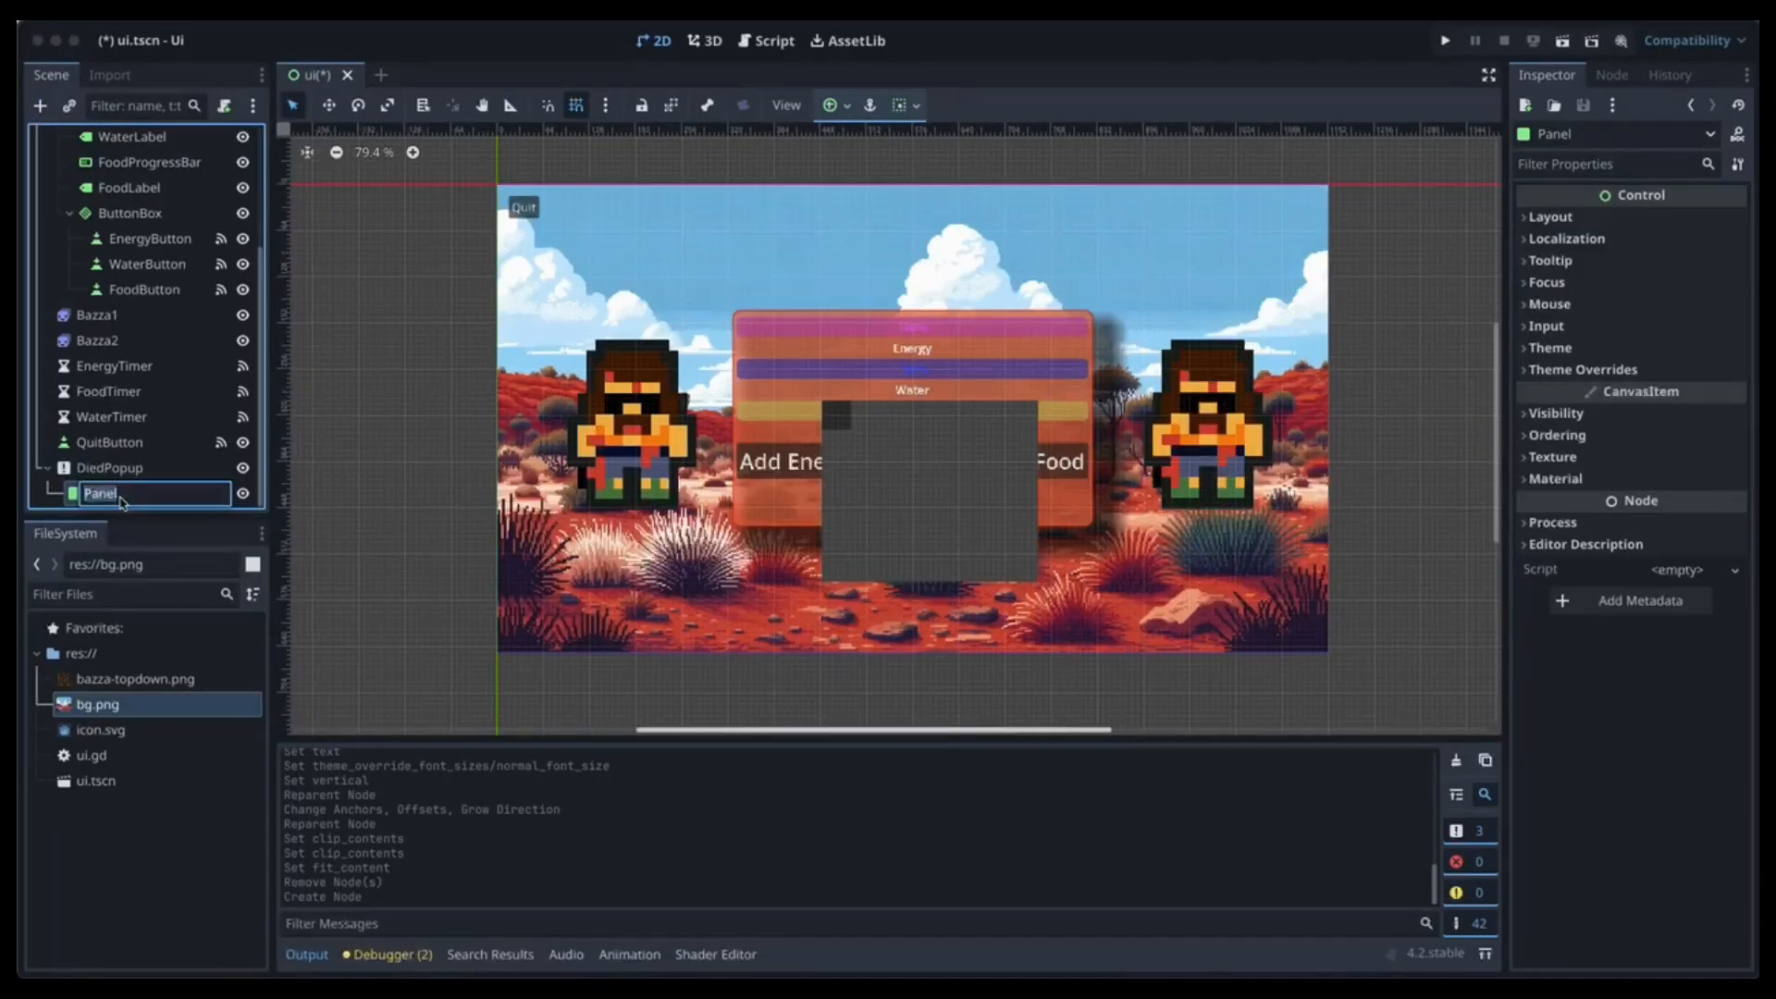
type("Pup")
key("Return")
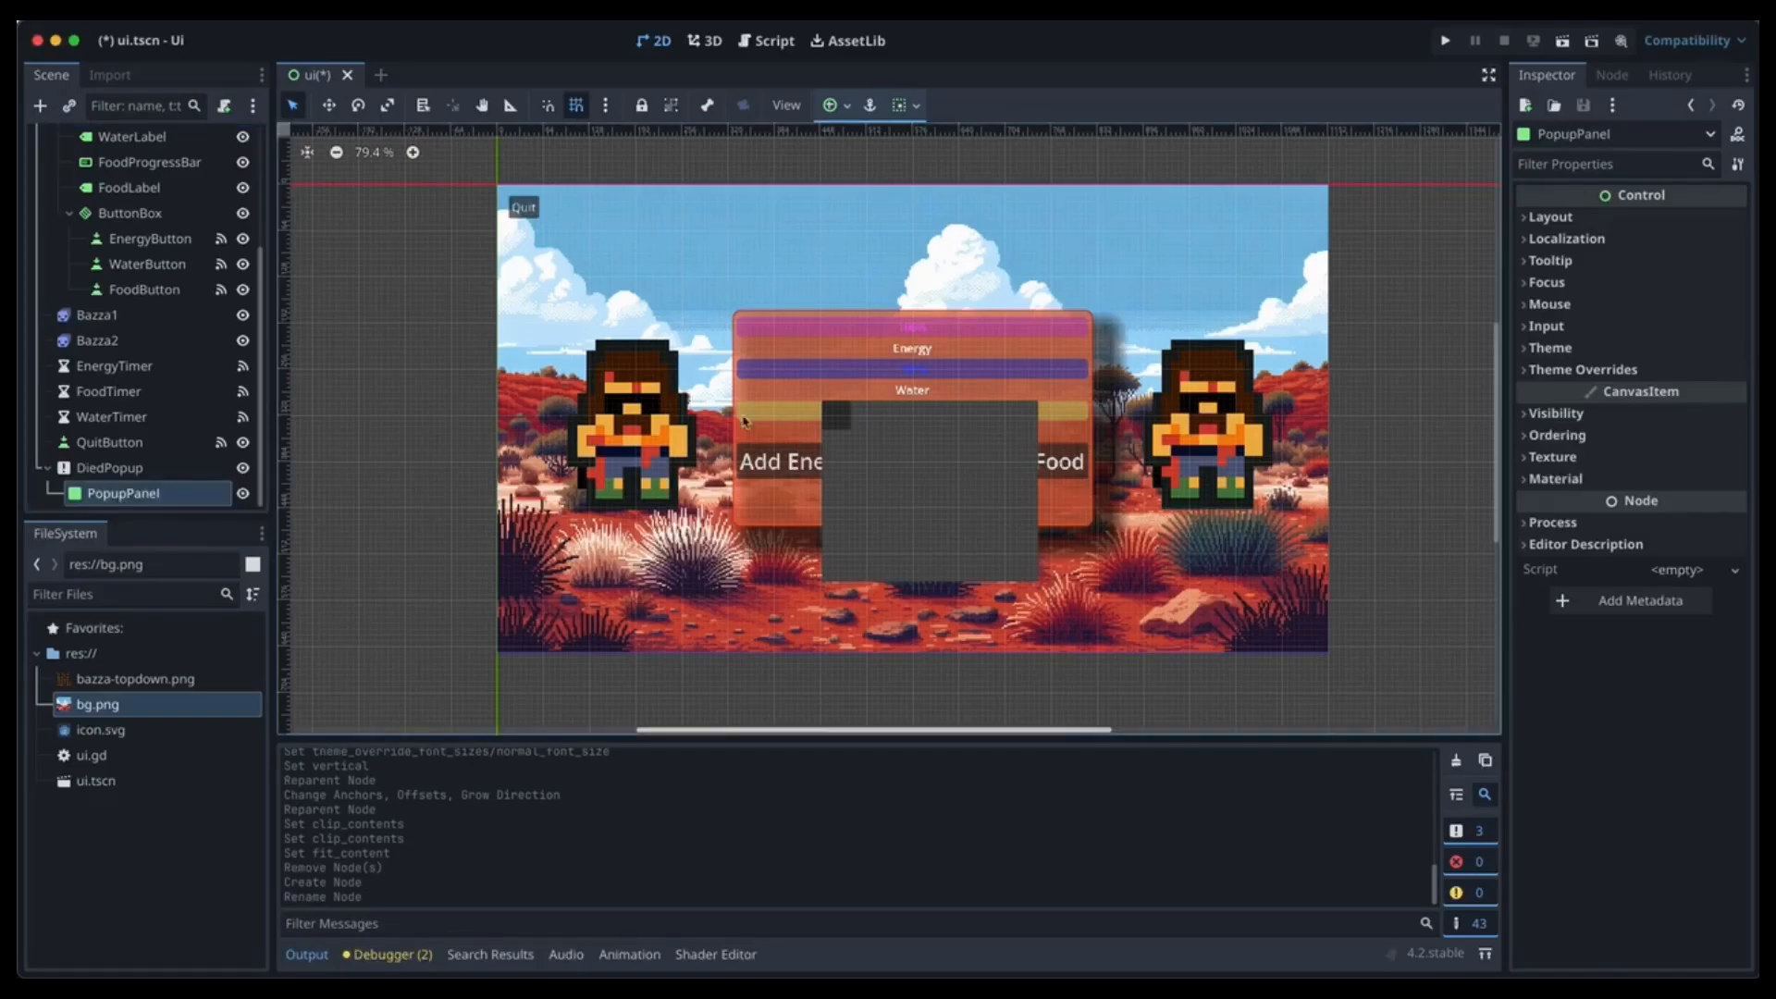
Apply the Full Rect anchor preset to PopupPanel and set its position to 5, 5.
left_click(835, 104)
left_click(936, 264)
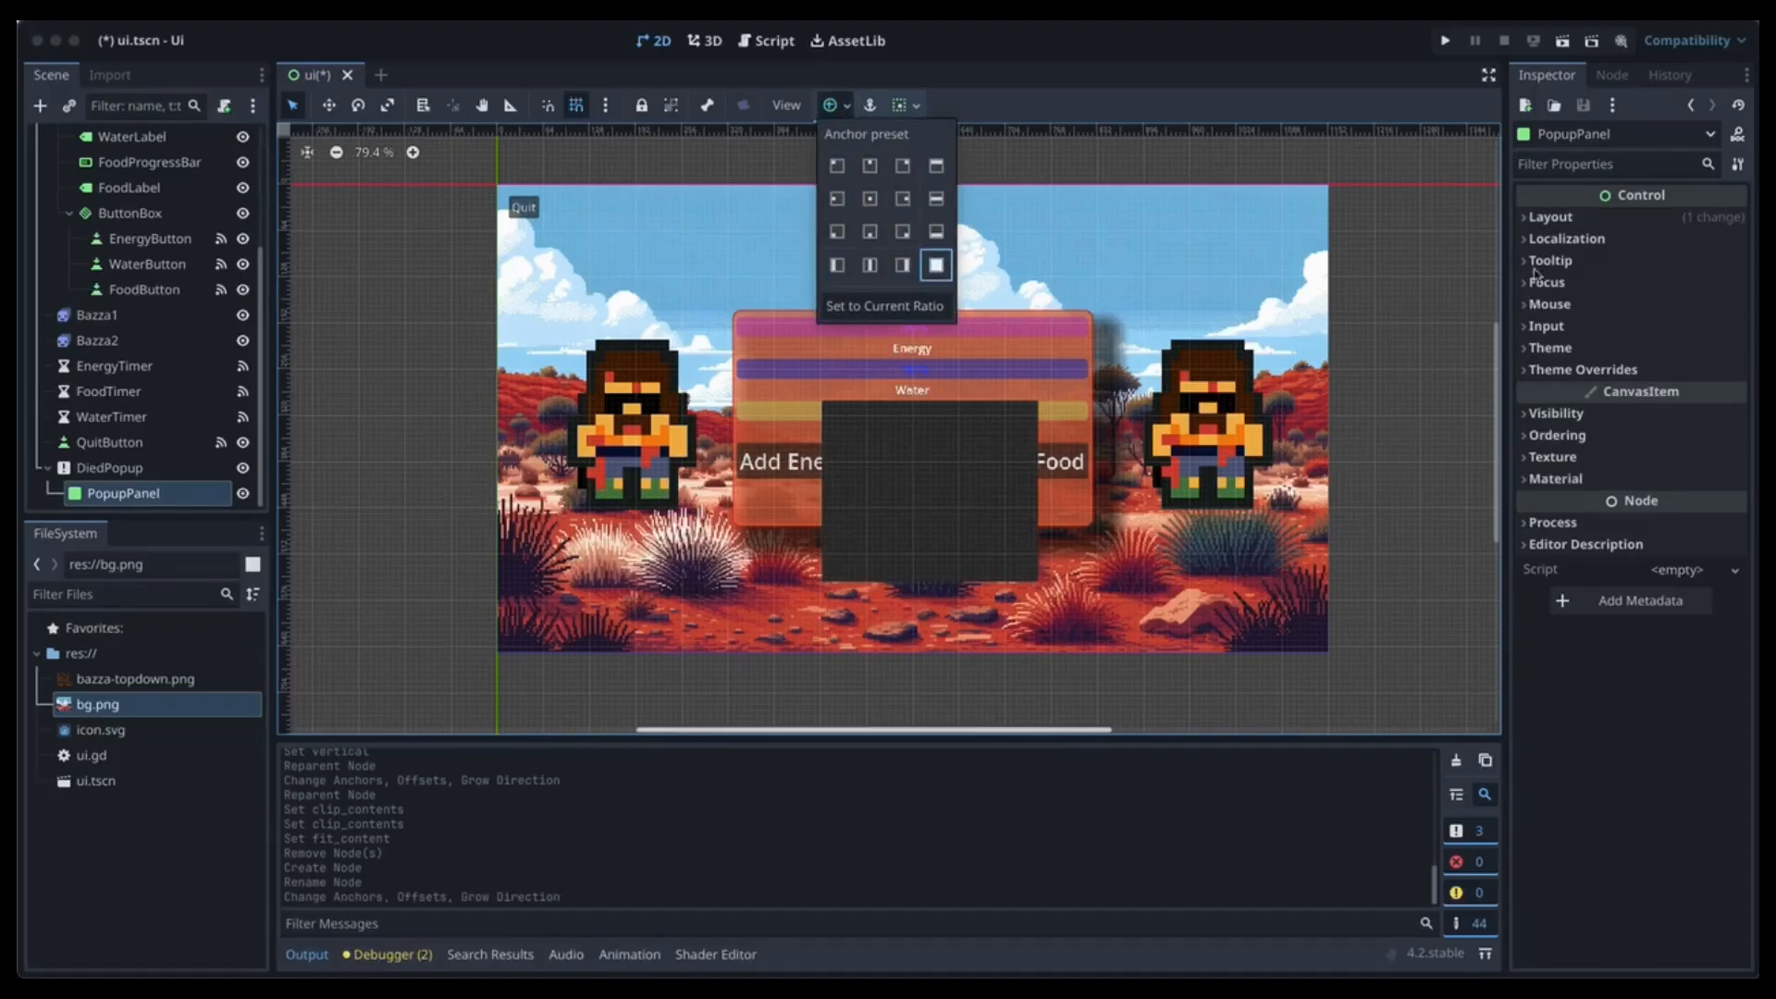
left_click(1592, 228)
left_click(1572, 218)
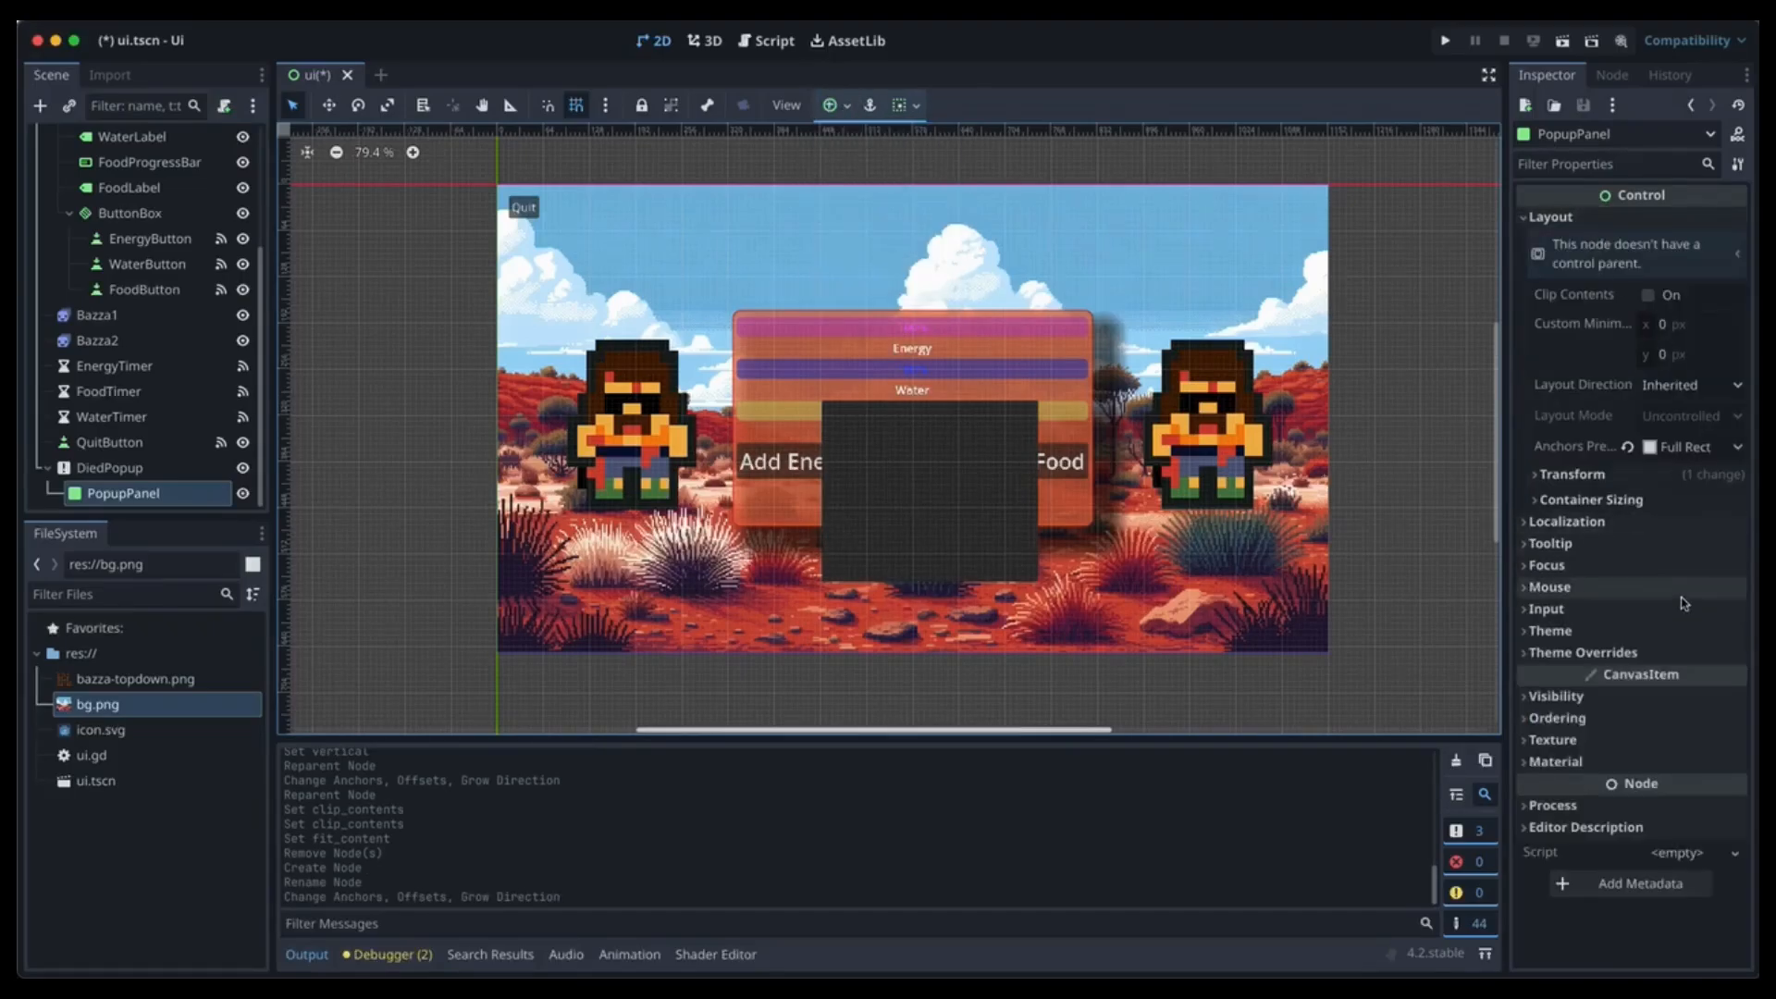
left_click(1572, 474)
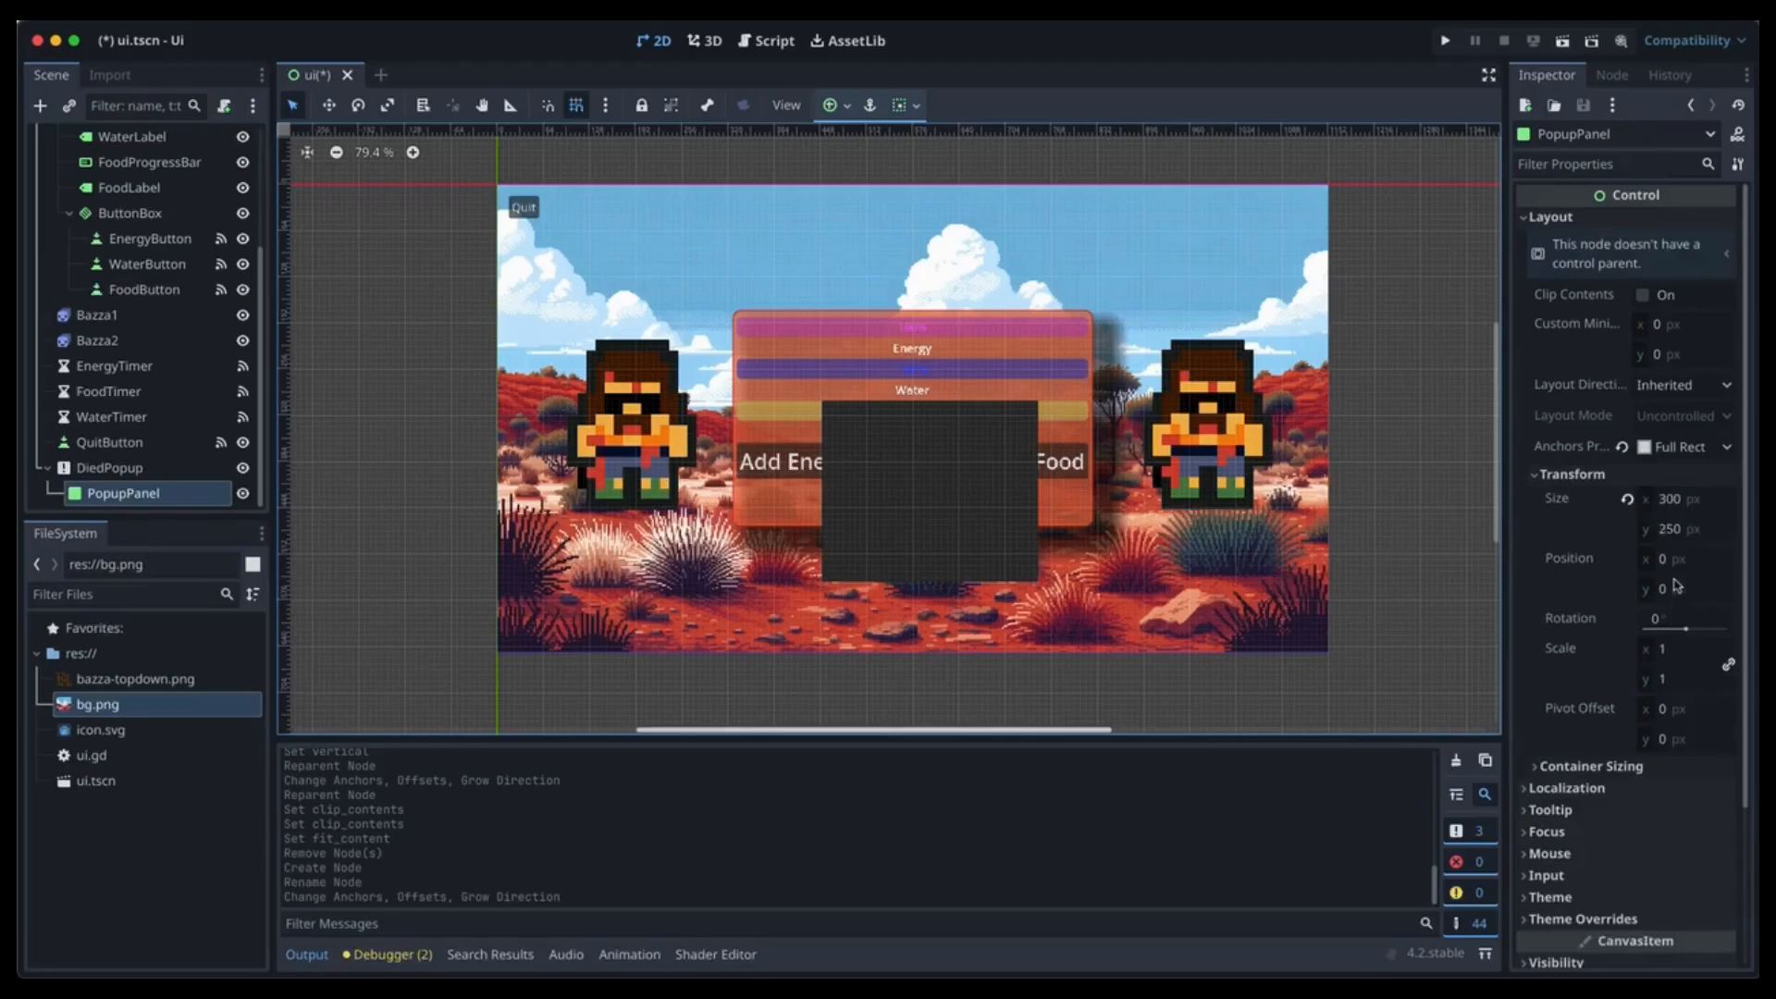
left_click(1664, 559)
type("5")
key("Tab")
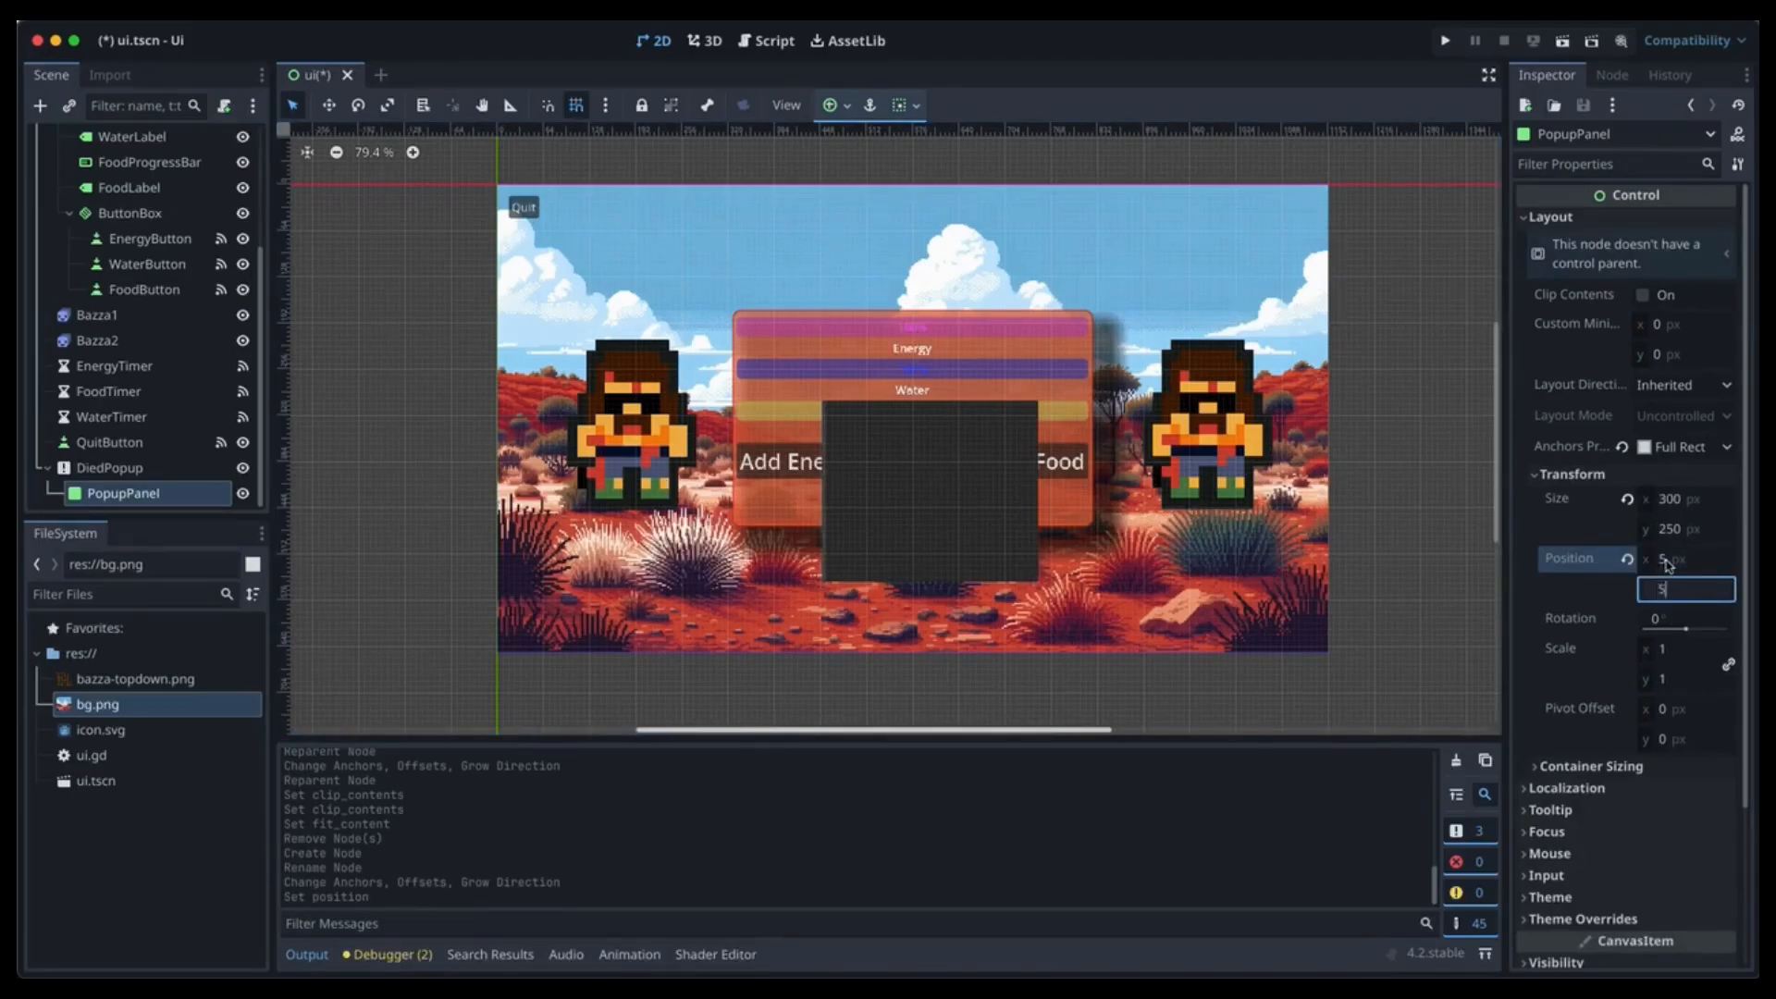
key("Tab")
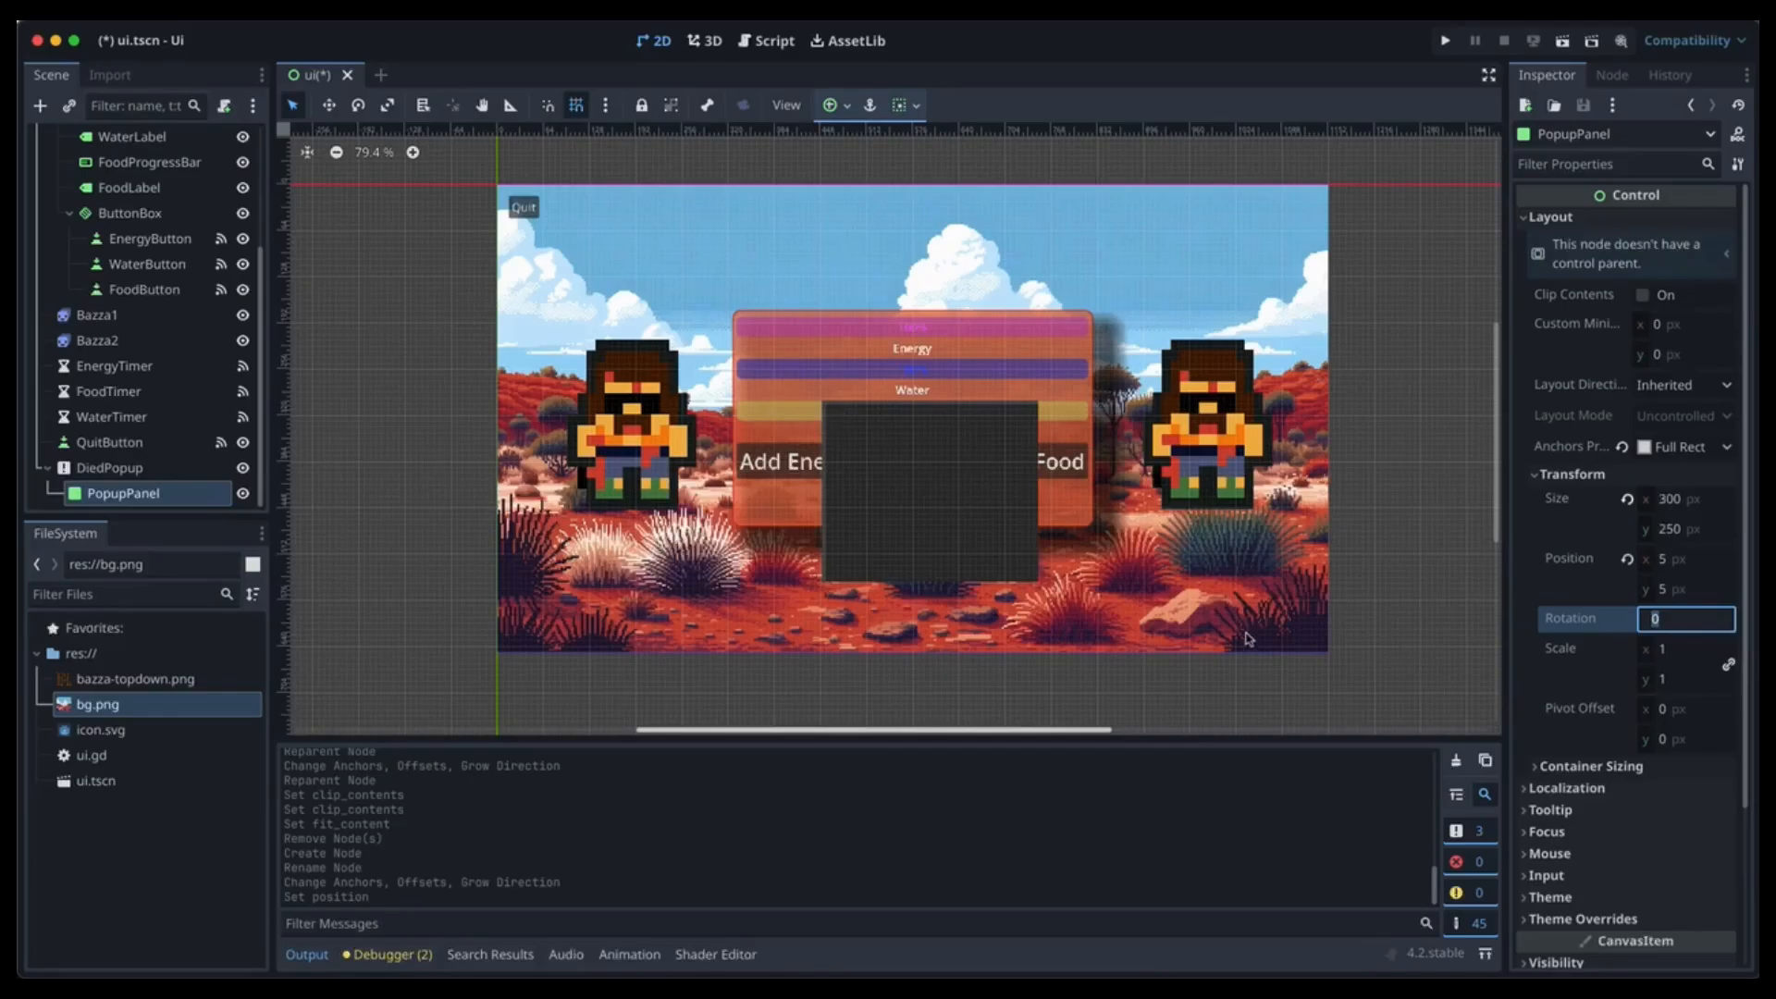
scroll(1633, 749, "down", 3)
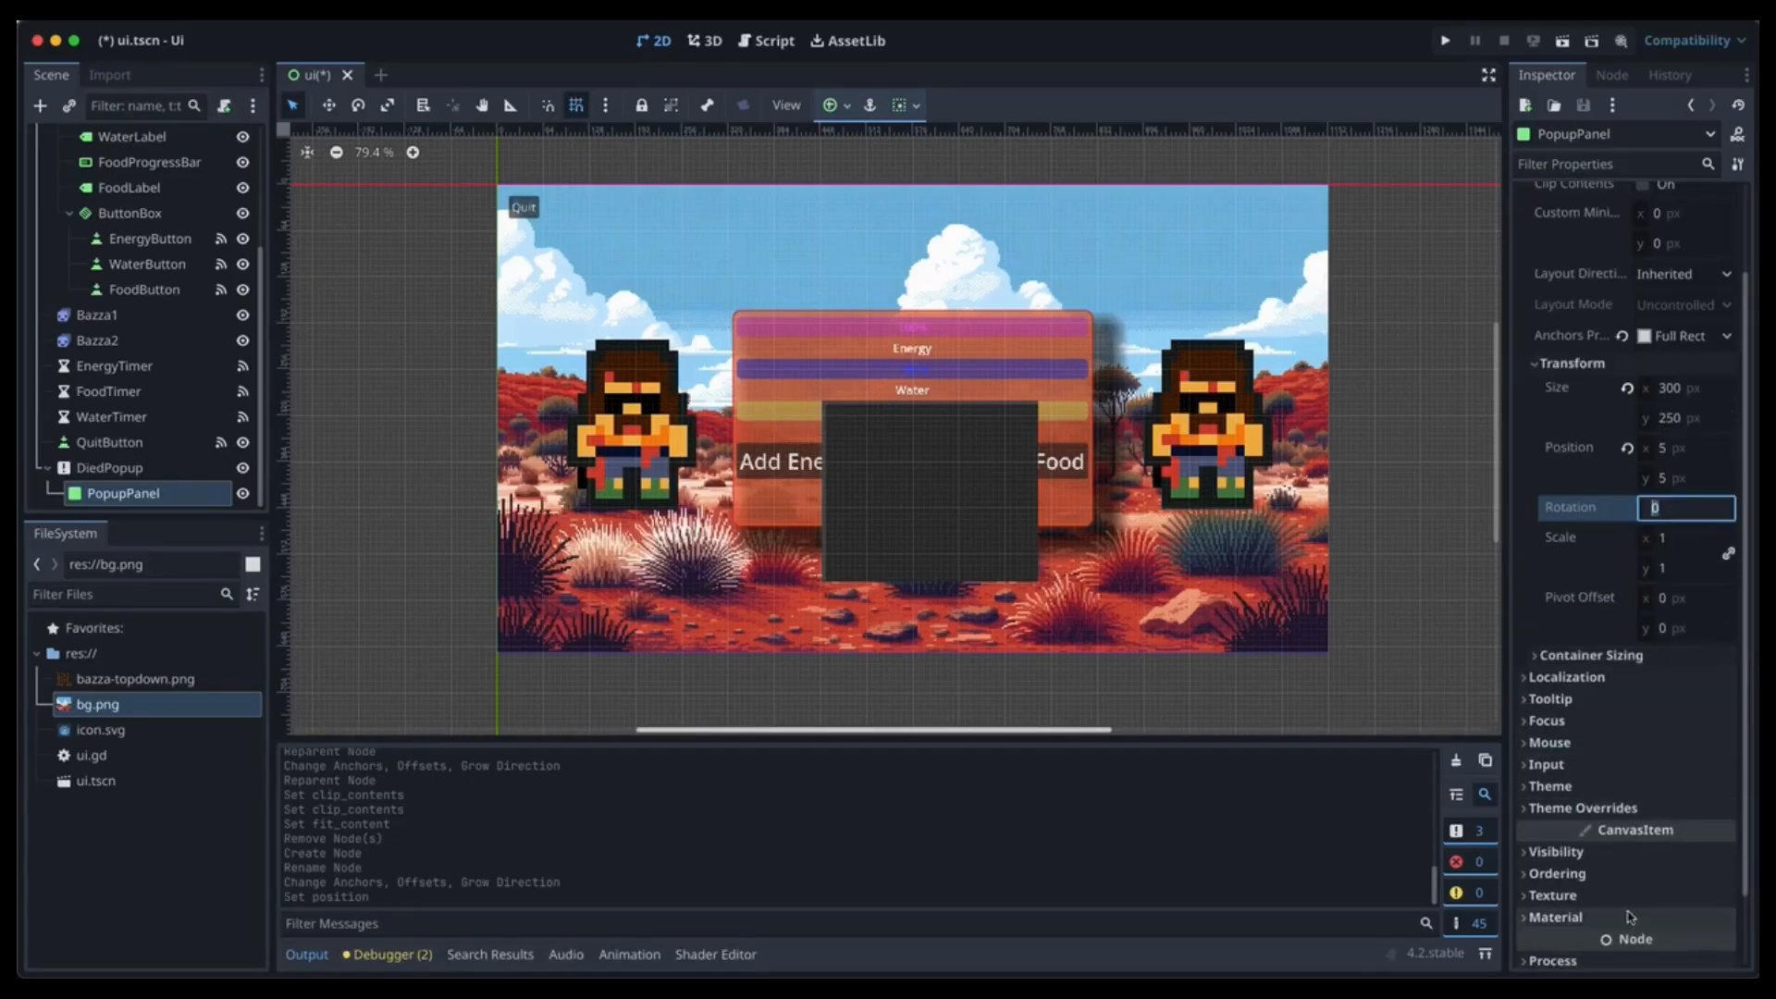
Give PopupPanel a new flat StyleBox with a slightly translucent sky-blue background (green 186, blue 228).
left_click(1628, 807)
left_click(1665, 830)
left_click(1689, 853)
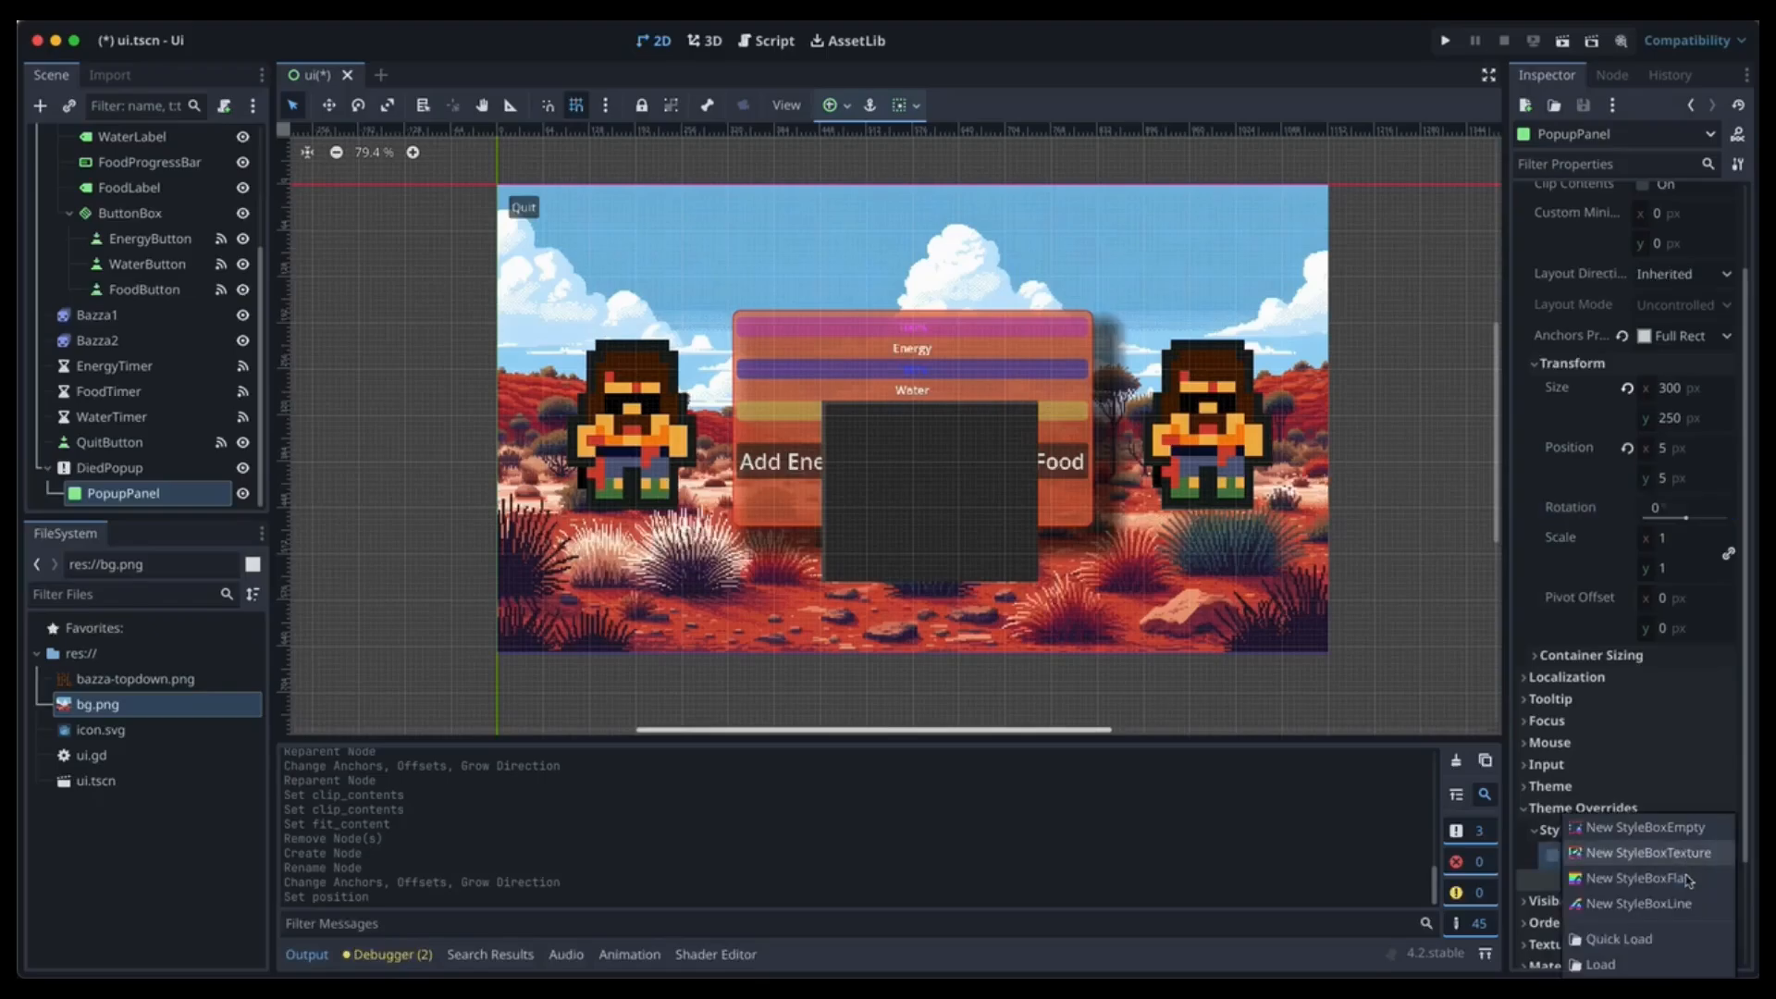
left_click(1689, 877)
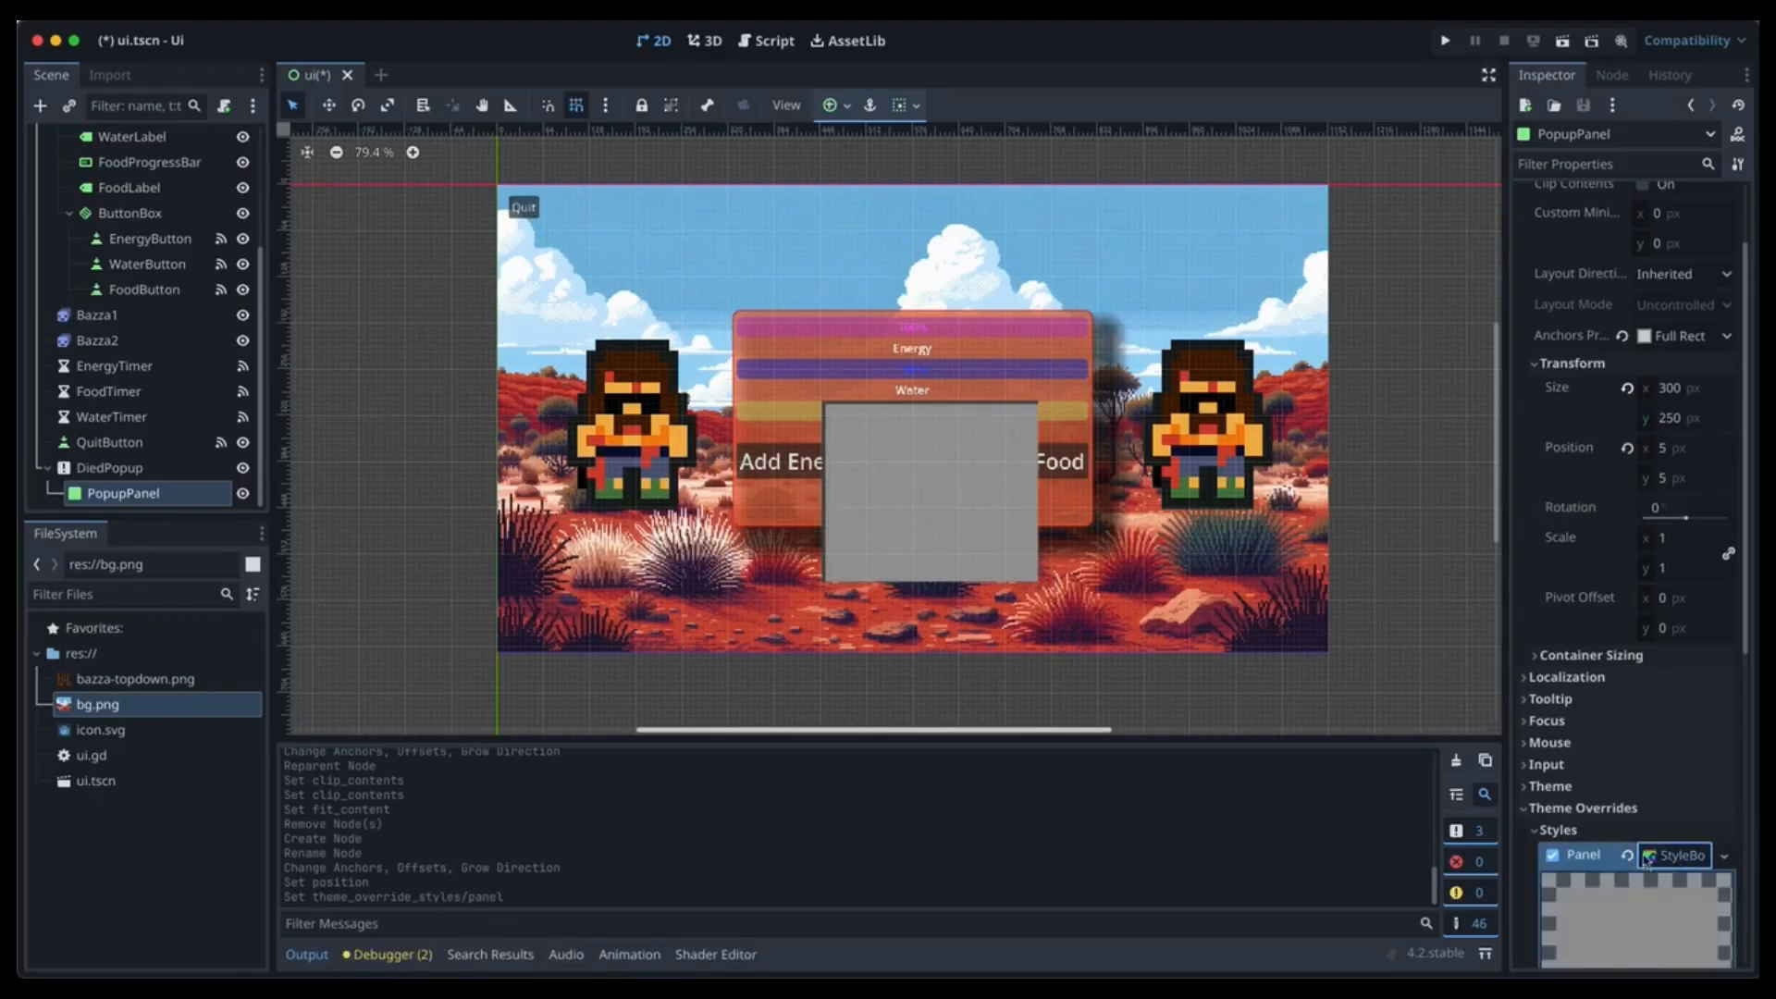
left_click(1646, 858)
left_click(1684, 575)
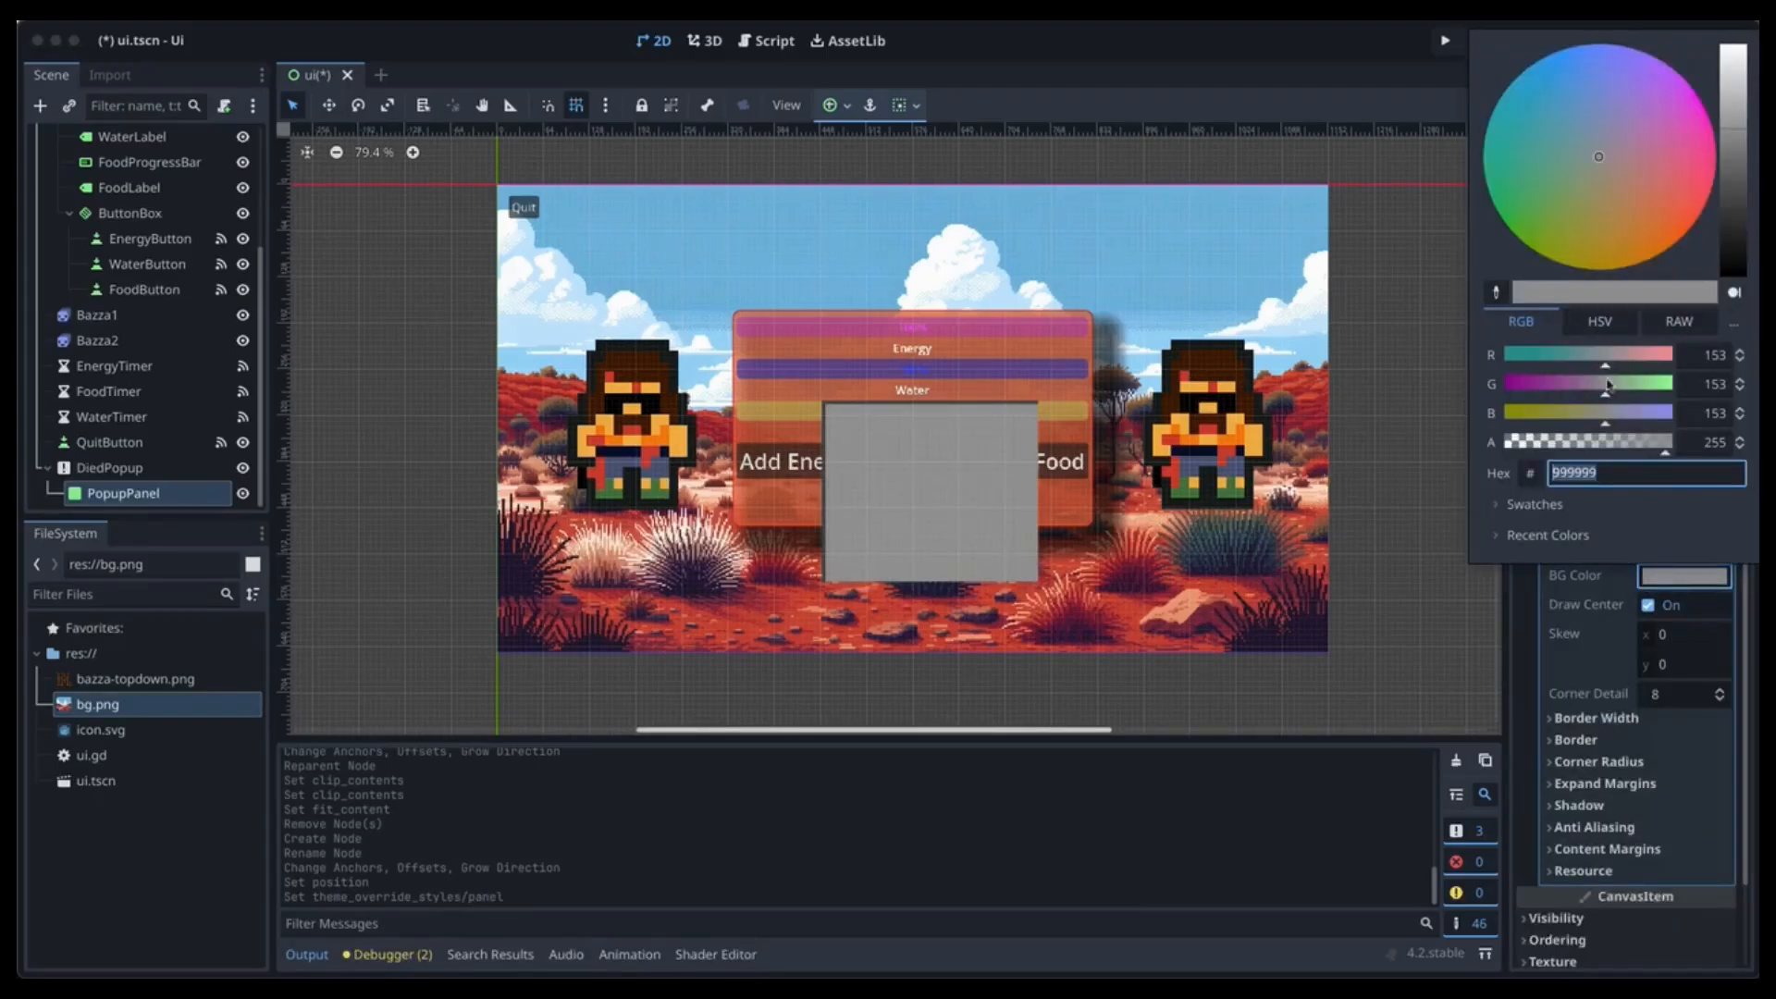
left_click(1530, 355)
left_click(1545, 383)
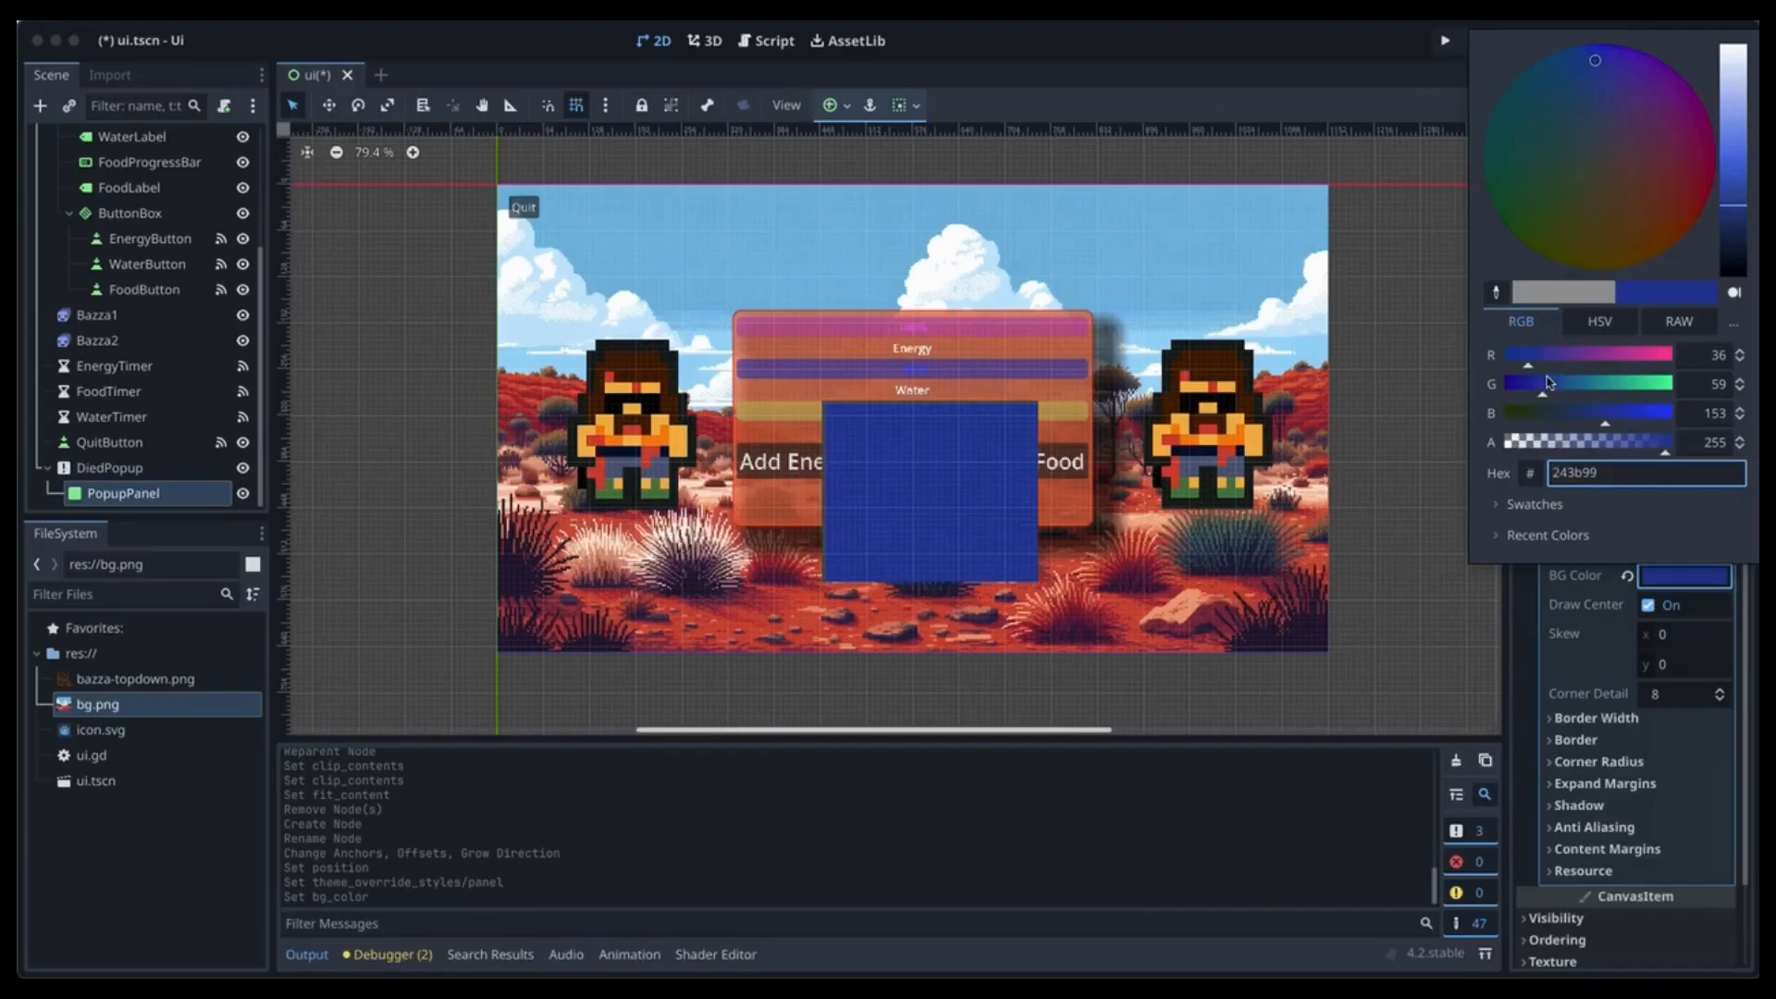
left_click(1625, 385)
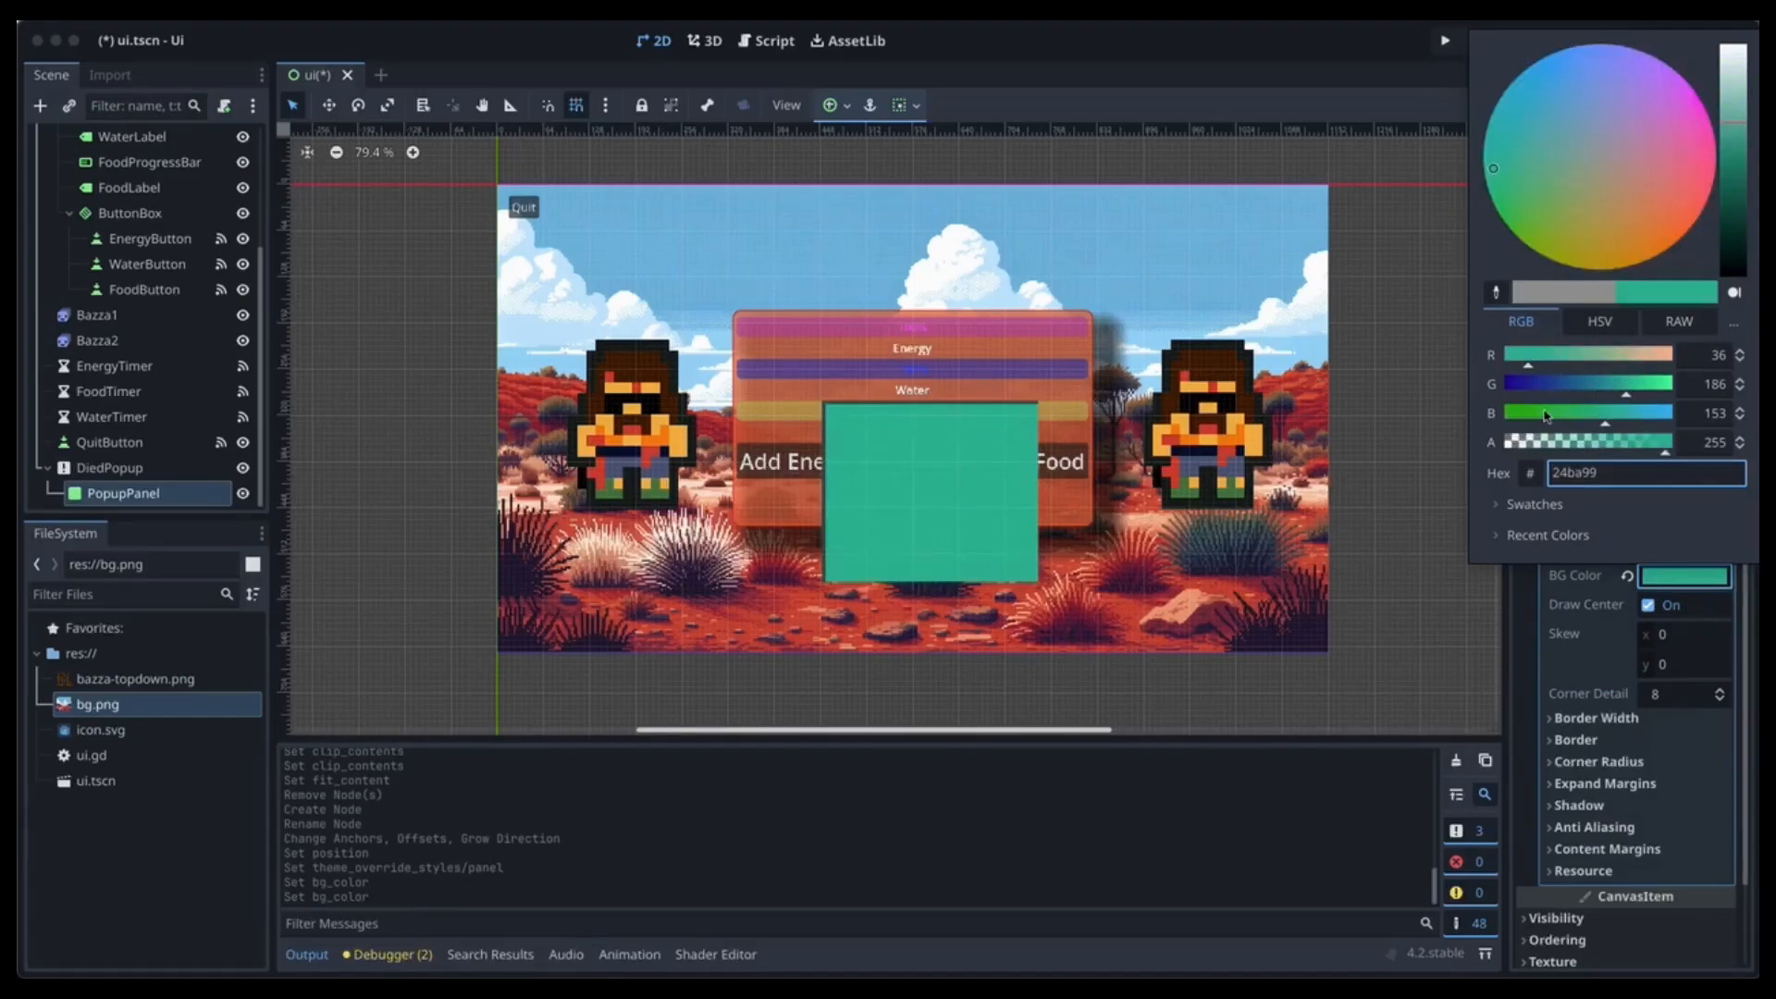
left_click(1651, 413)
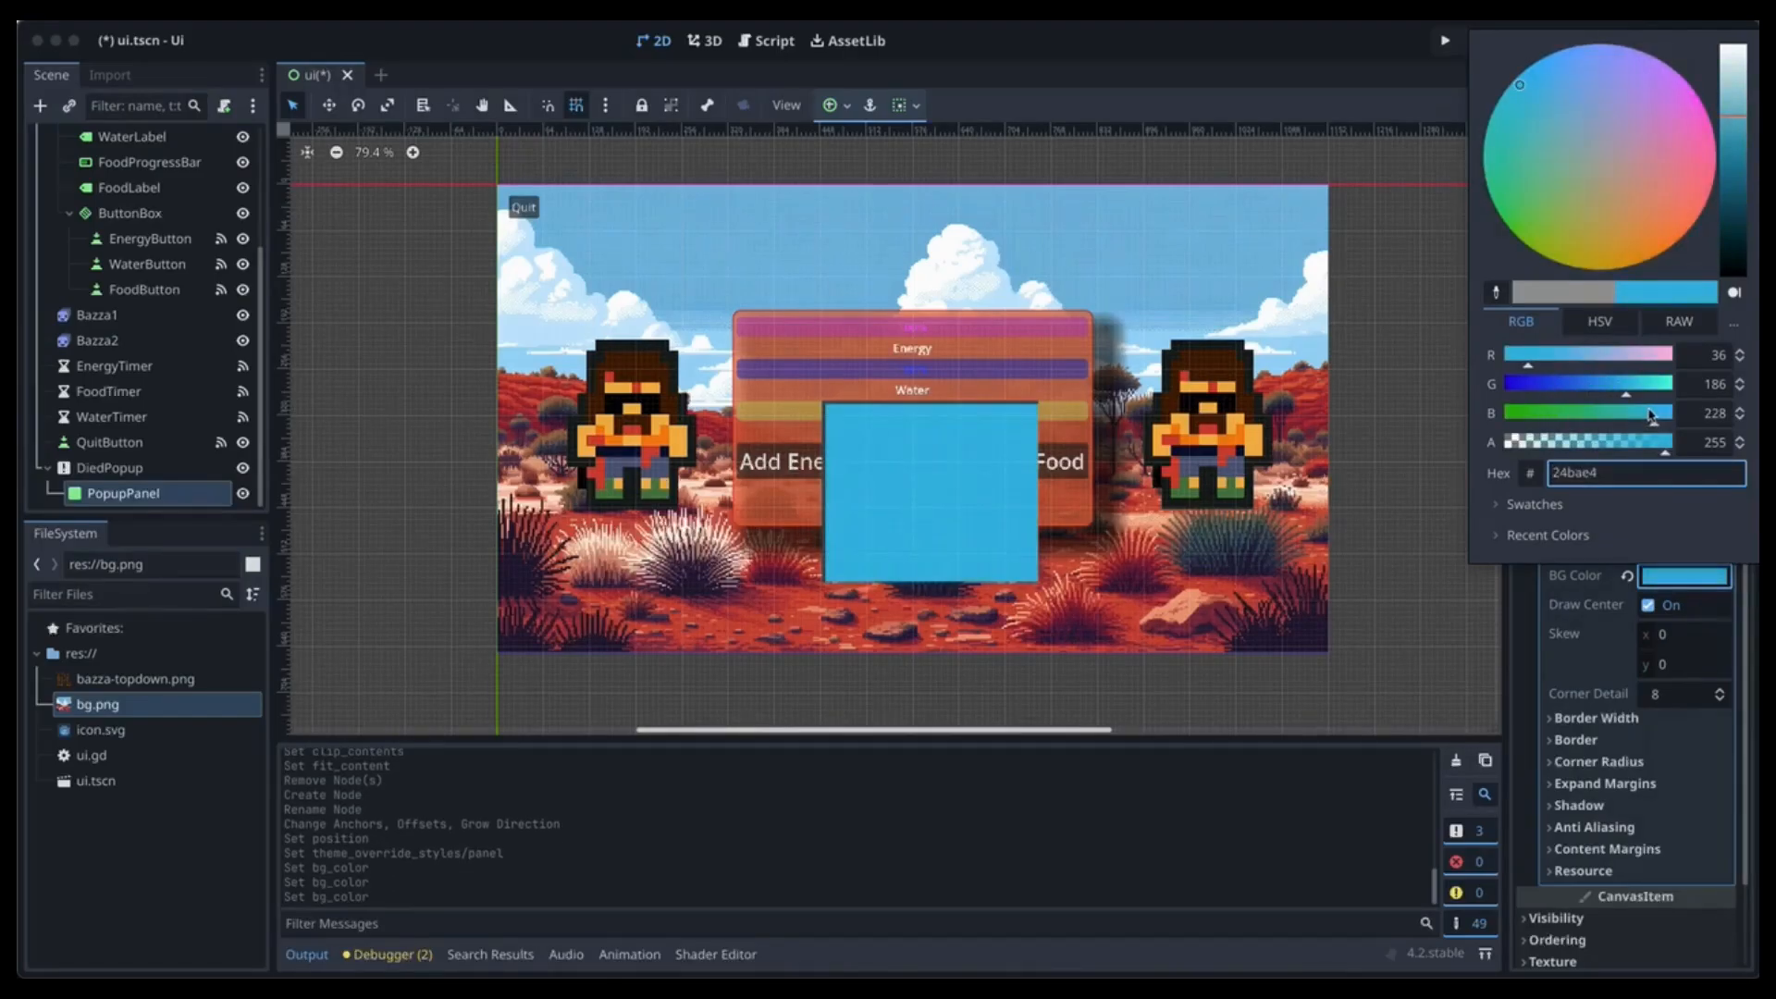
left_click(1645, 444)
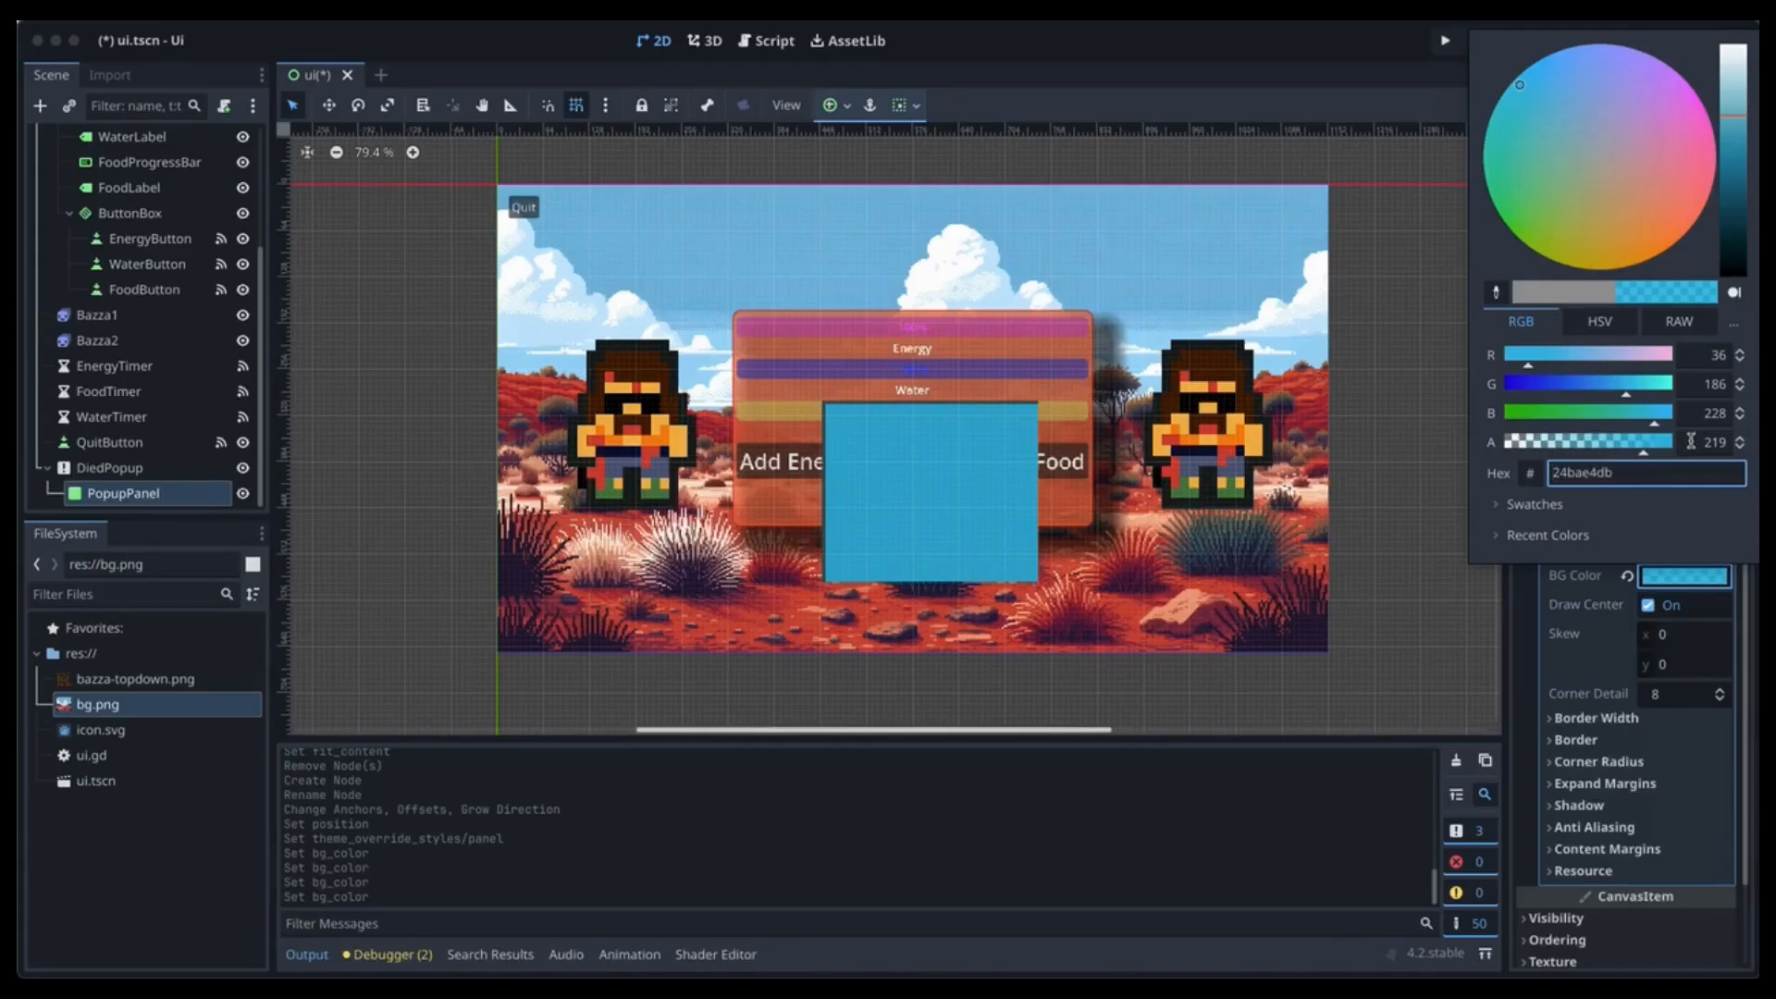
left_click(1676, 721)
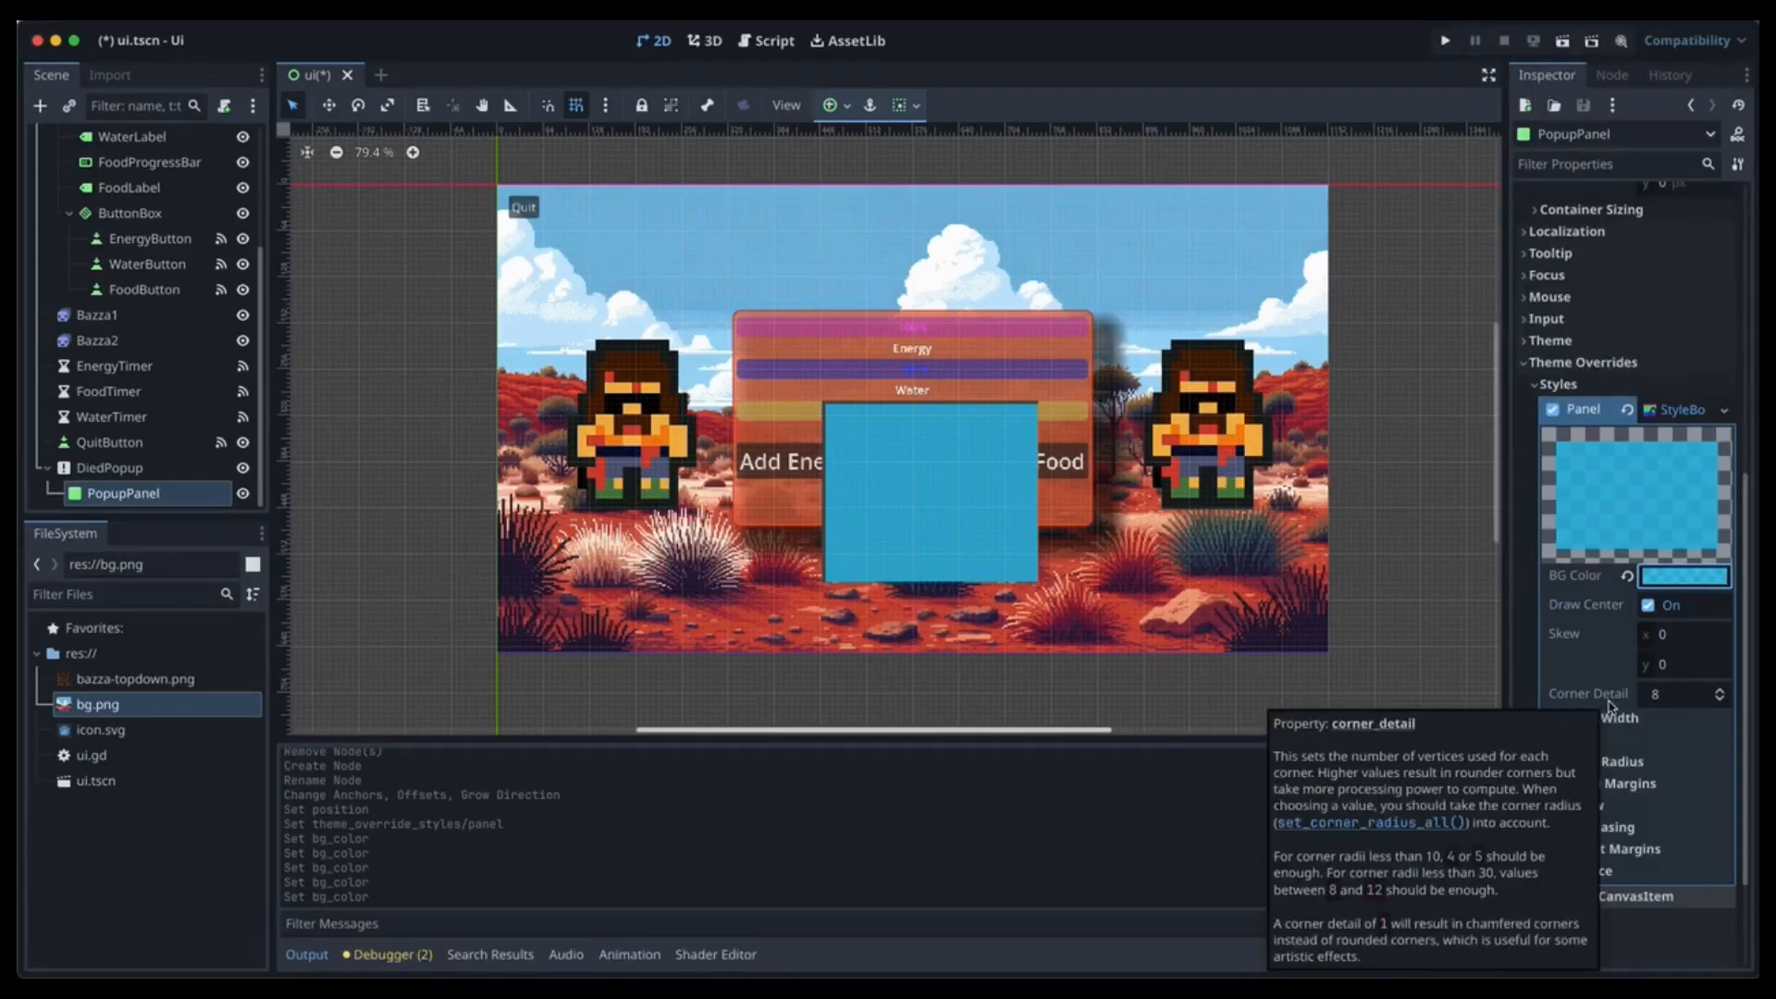
Set the flat style's border widths to 5 px, then reset all four back to 0.
left_click(1614, 718)
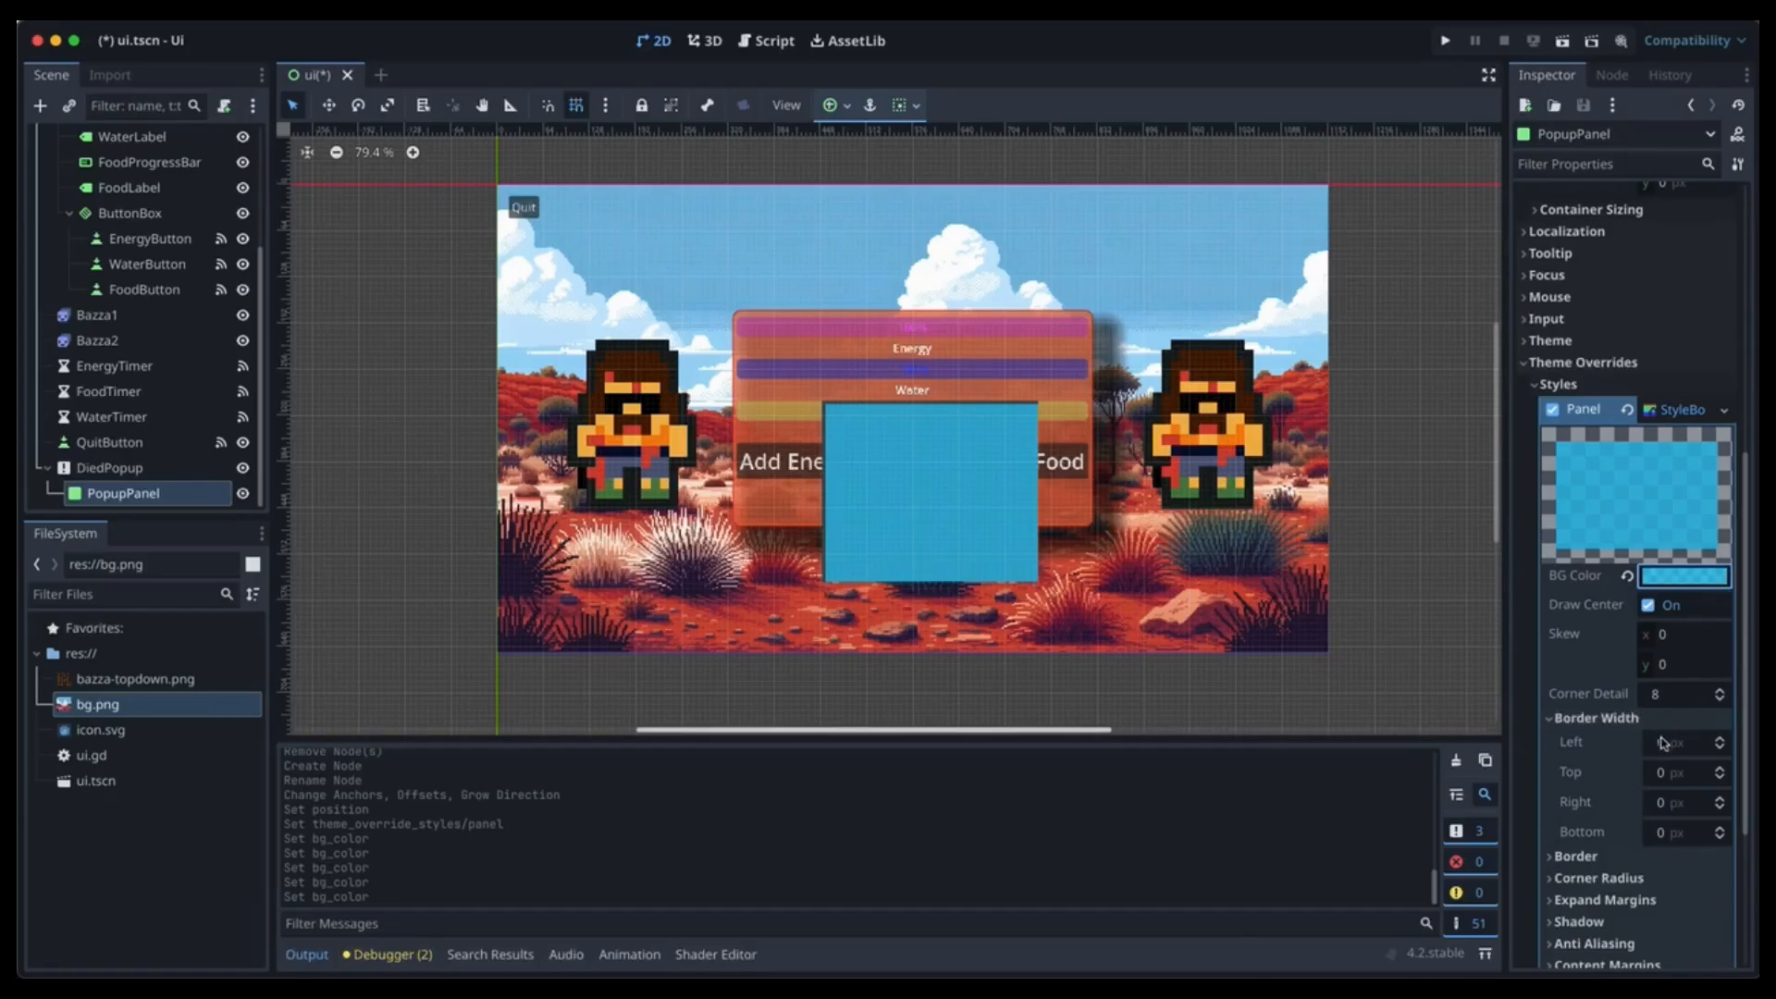
left_click(1679, 802)
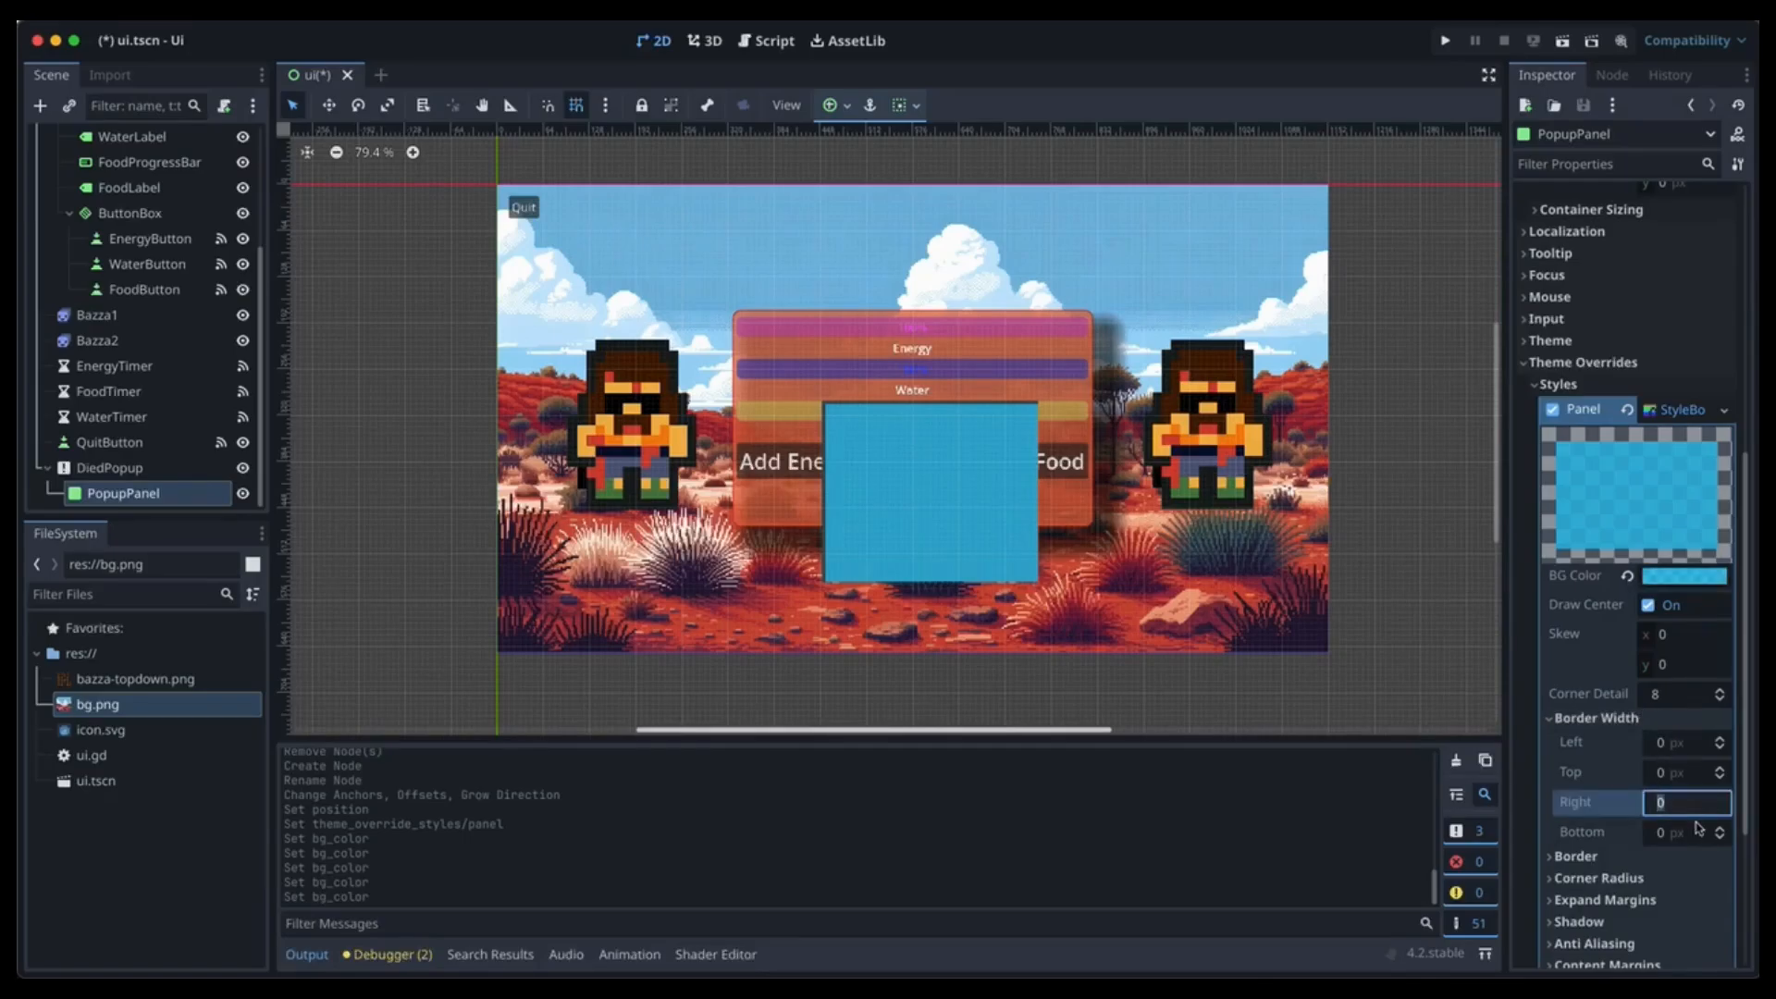
type("5")
left_click(1698, 831)
type("5")
key("Return")
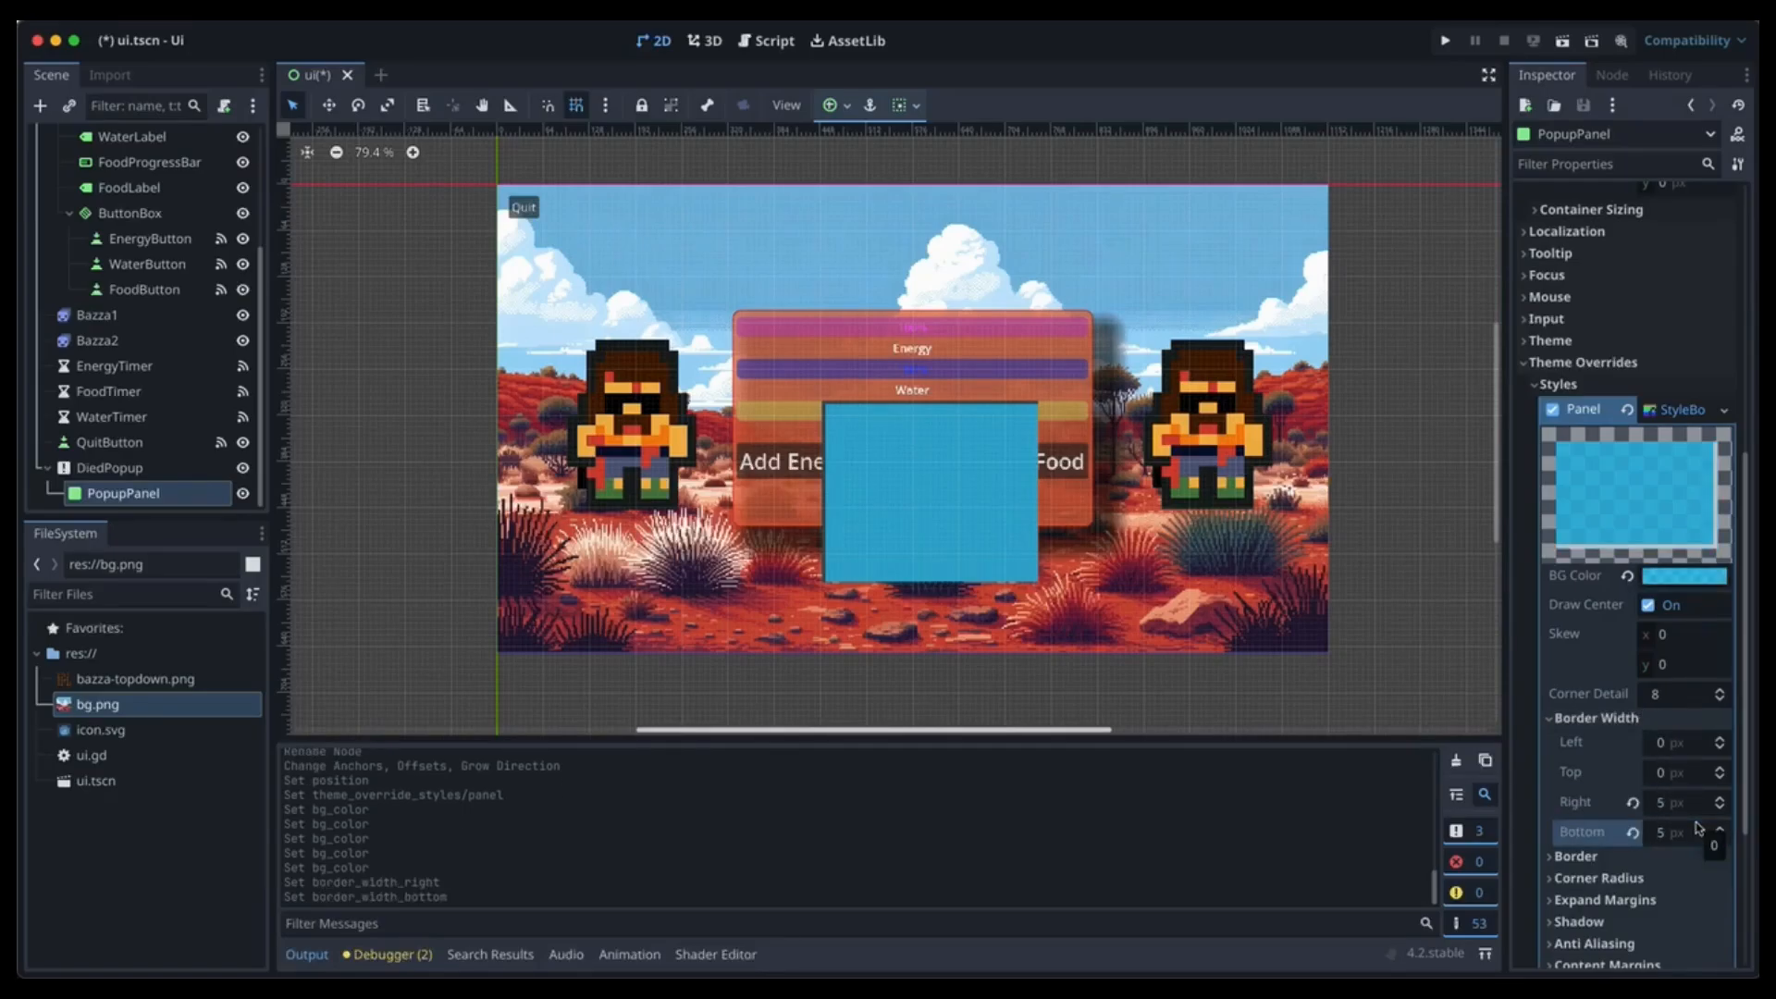
left_click(1660, 745)
type("5")
key("Tab")
type("5")
key("Tab")
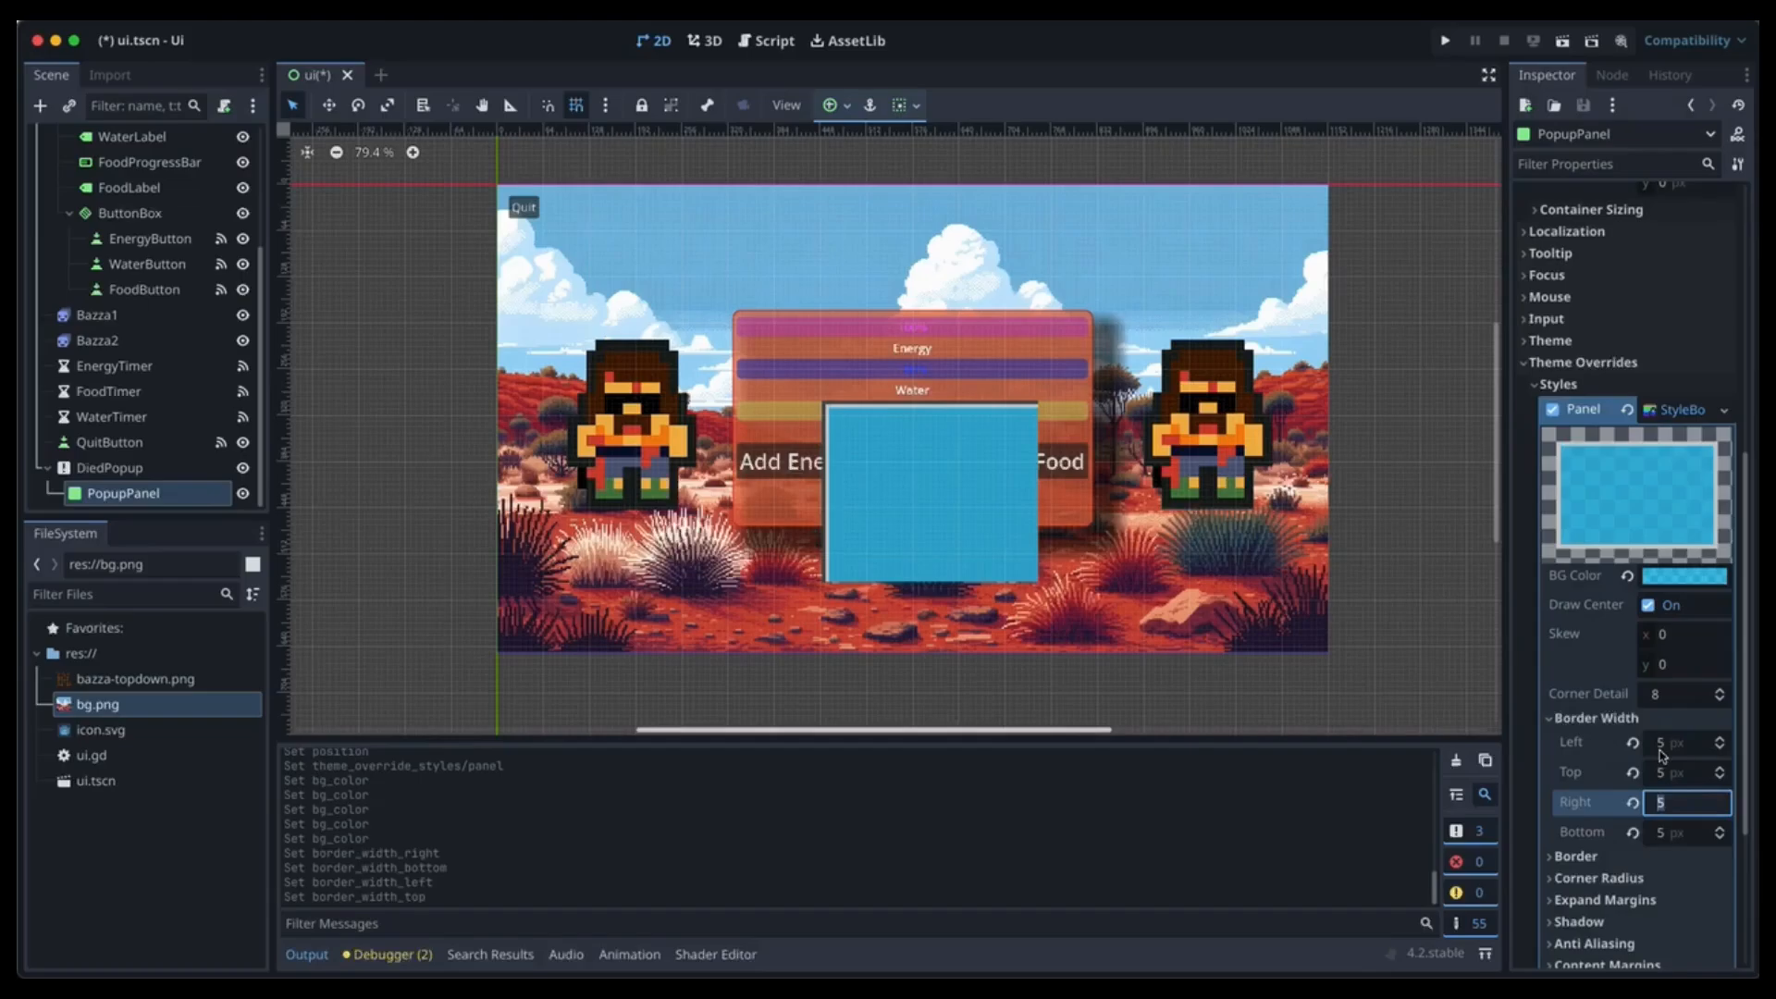
left_click(1632, 742)
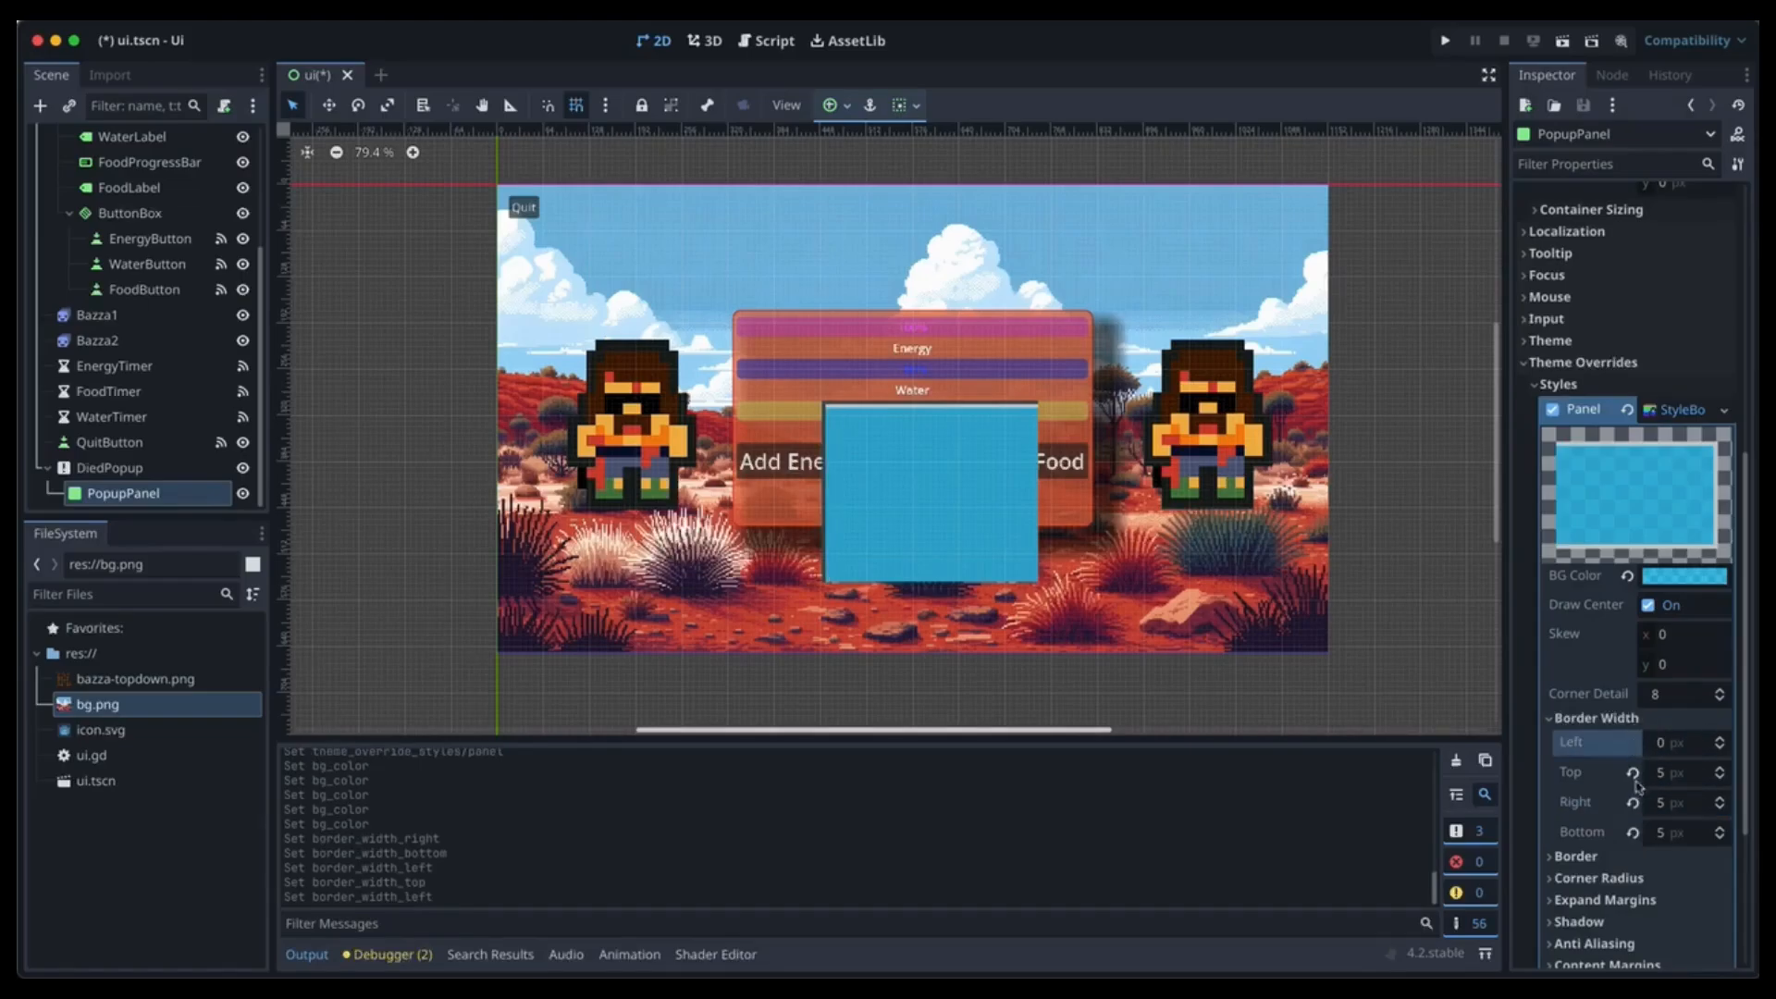
left_click(1632, 802)
left_click(1632, 772)
left_click(1632, 832)
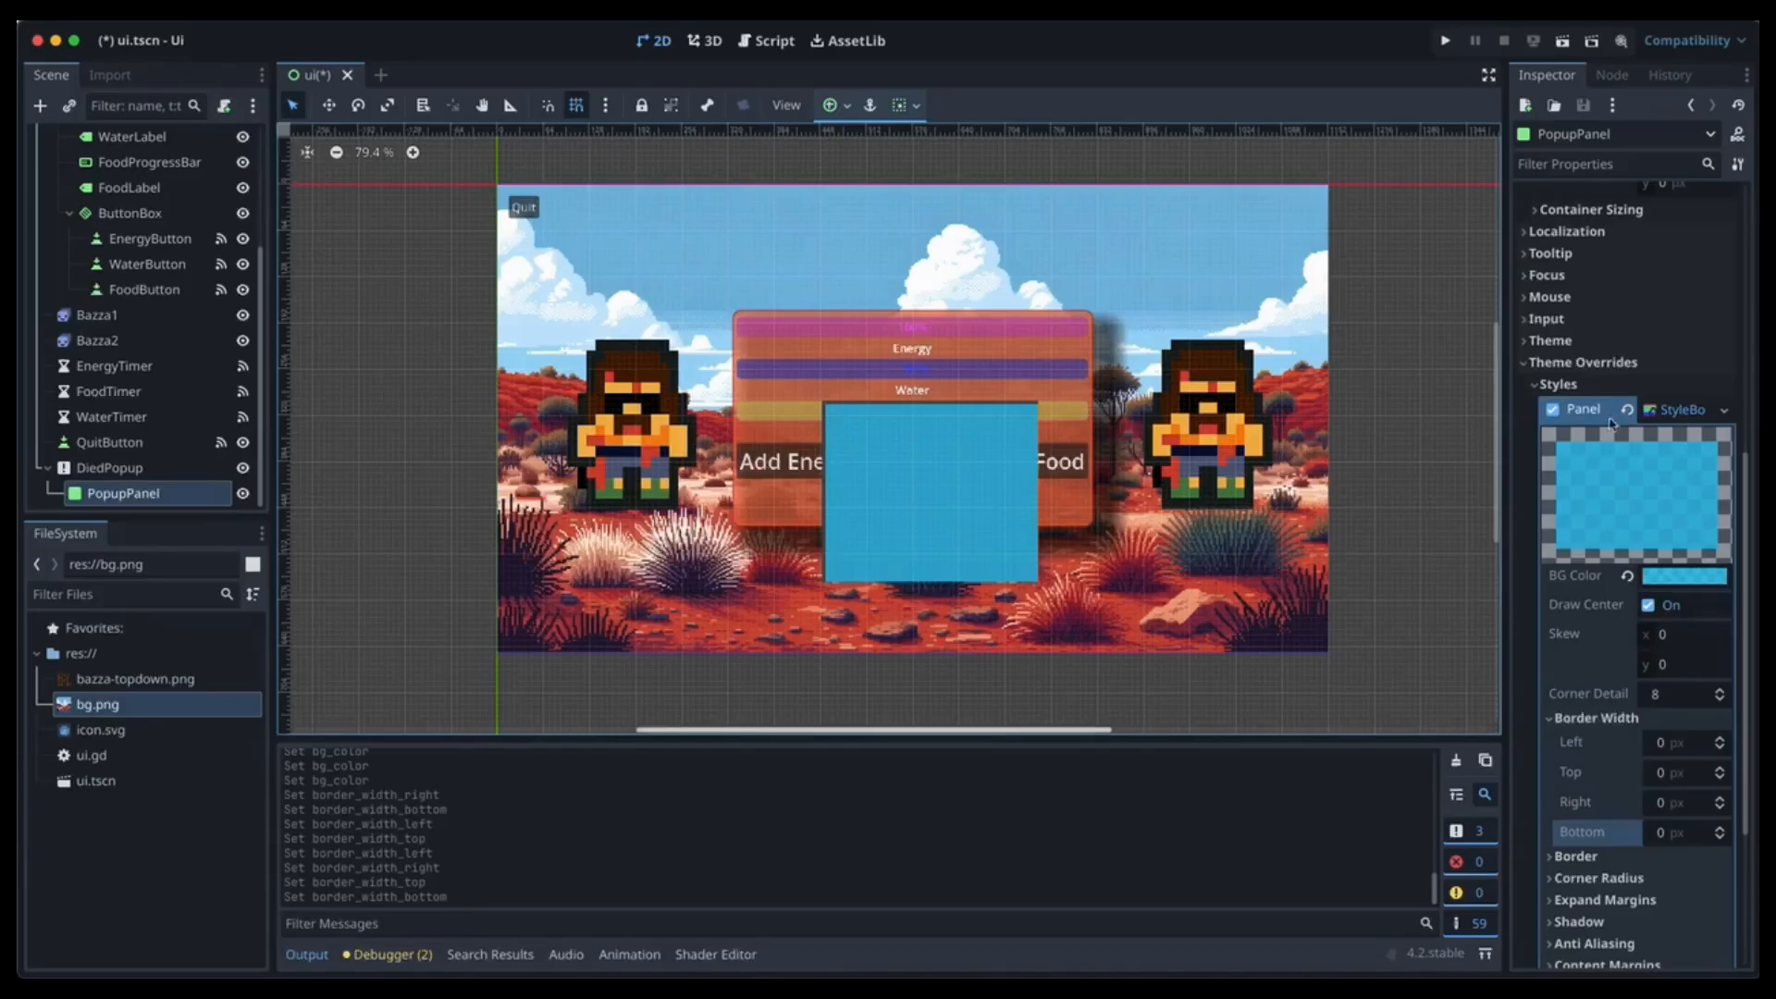
Revert PopupPanel's position to 0, 0 and save the ui scene.
scroll(1600, 366, "up", 1)
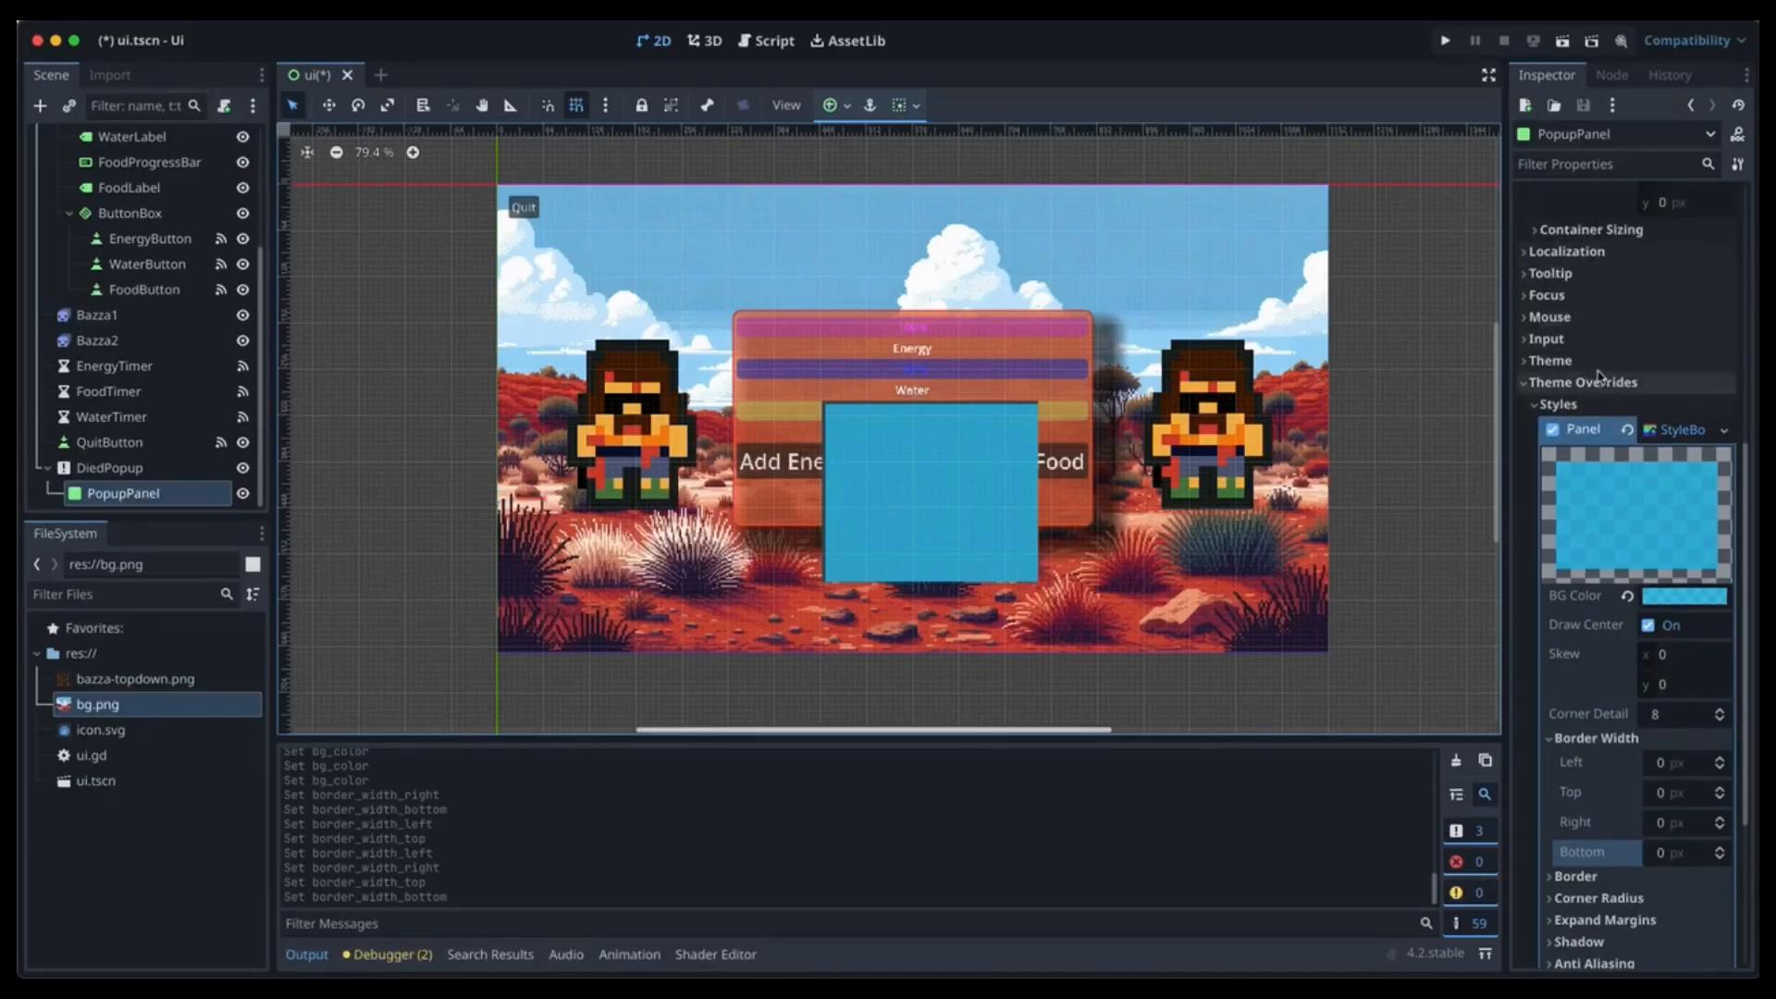
scroll(1600, 379, "up", 5)
left_click(1631, 480)
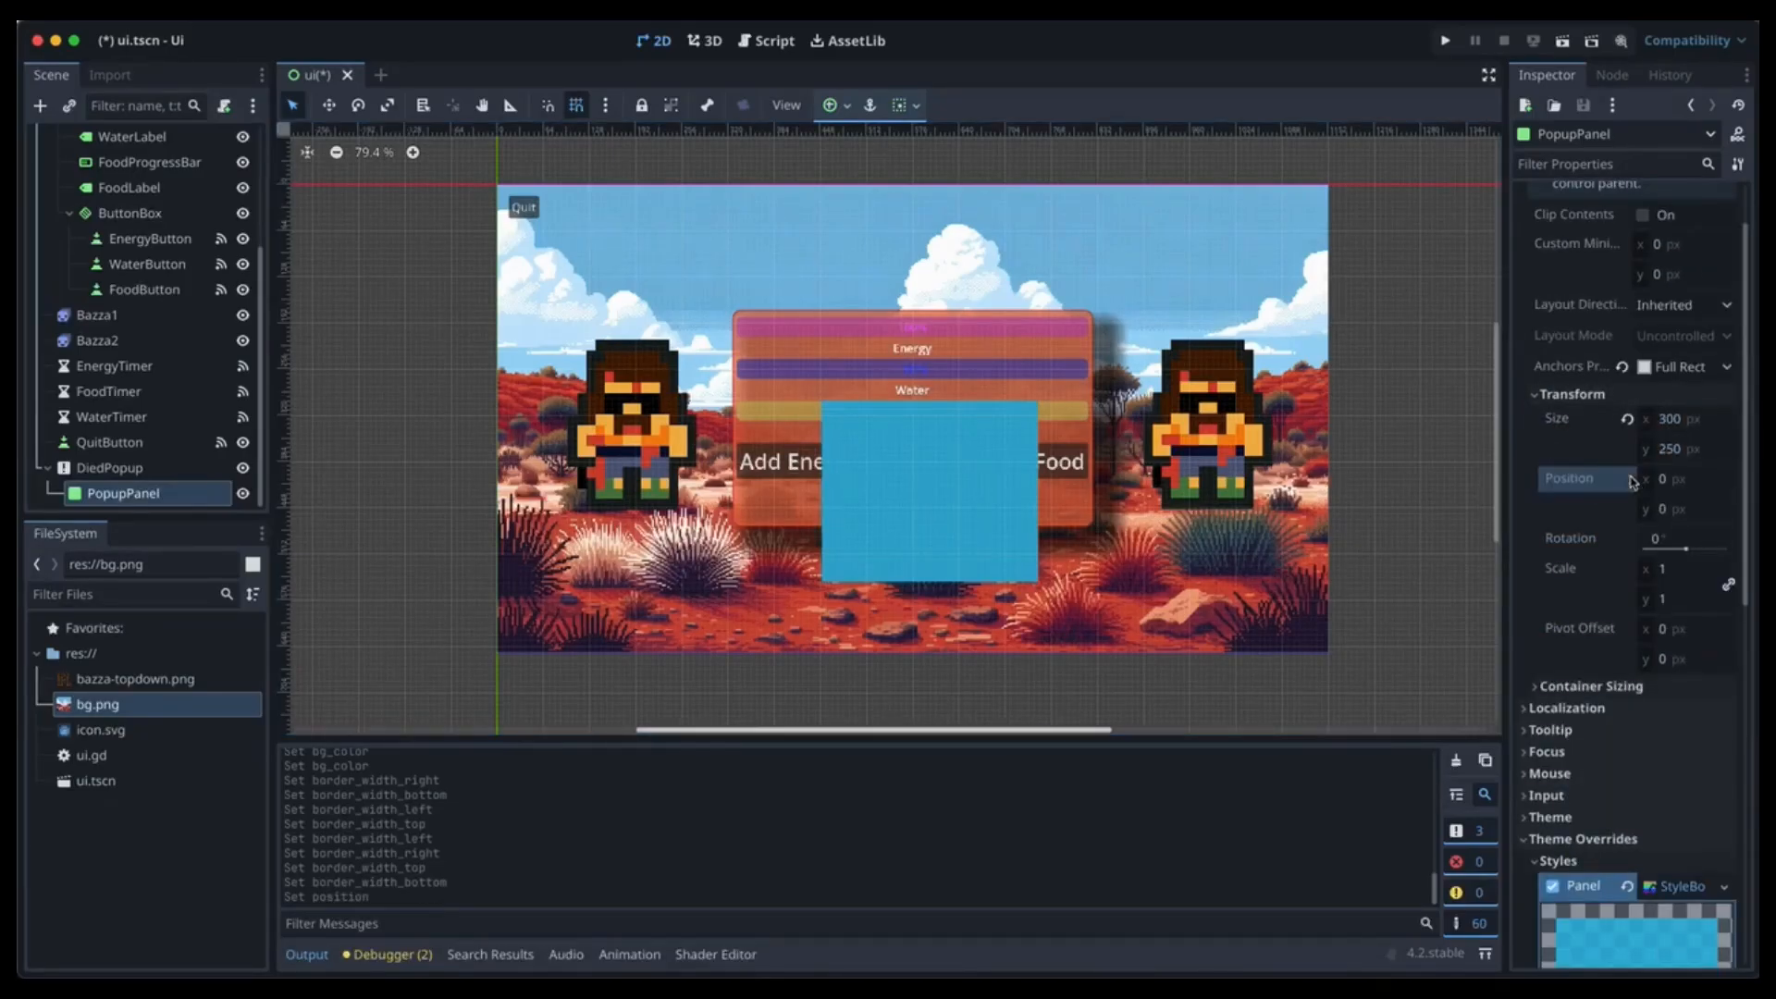
key("ctrl+s")
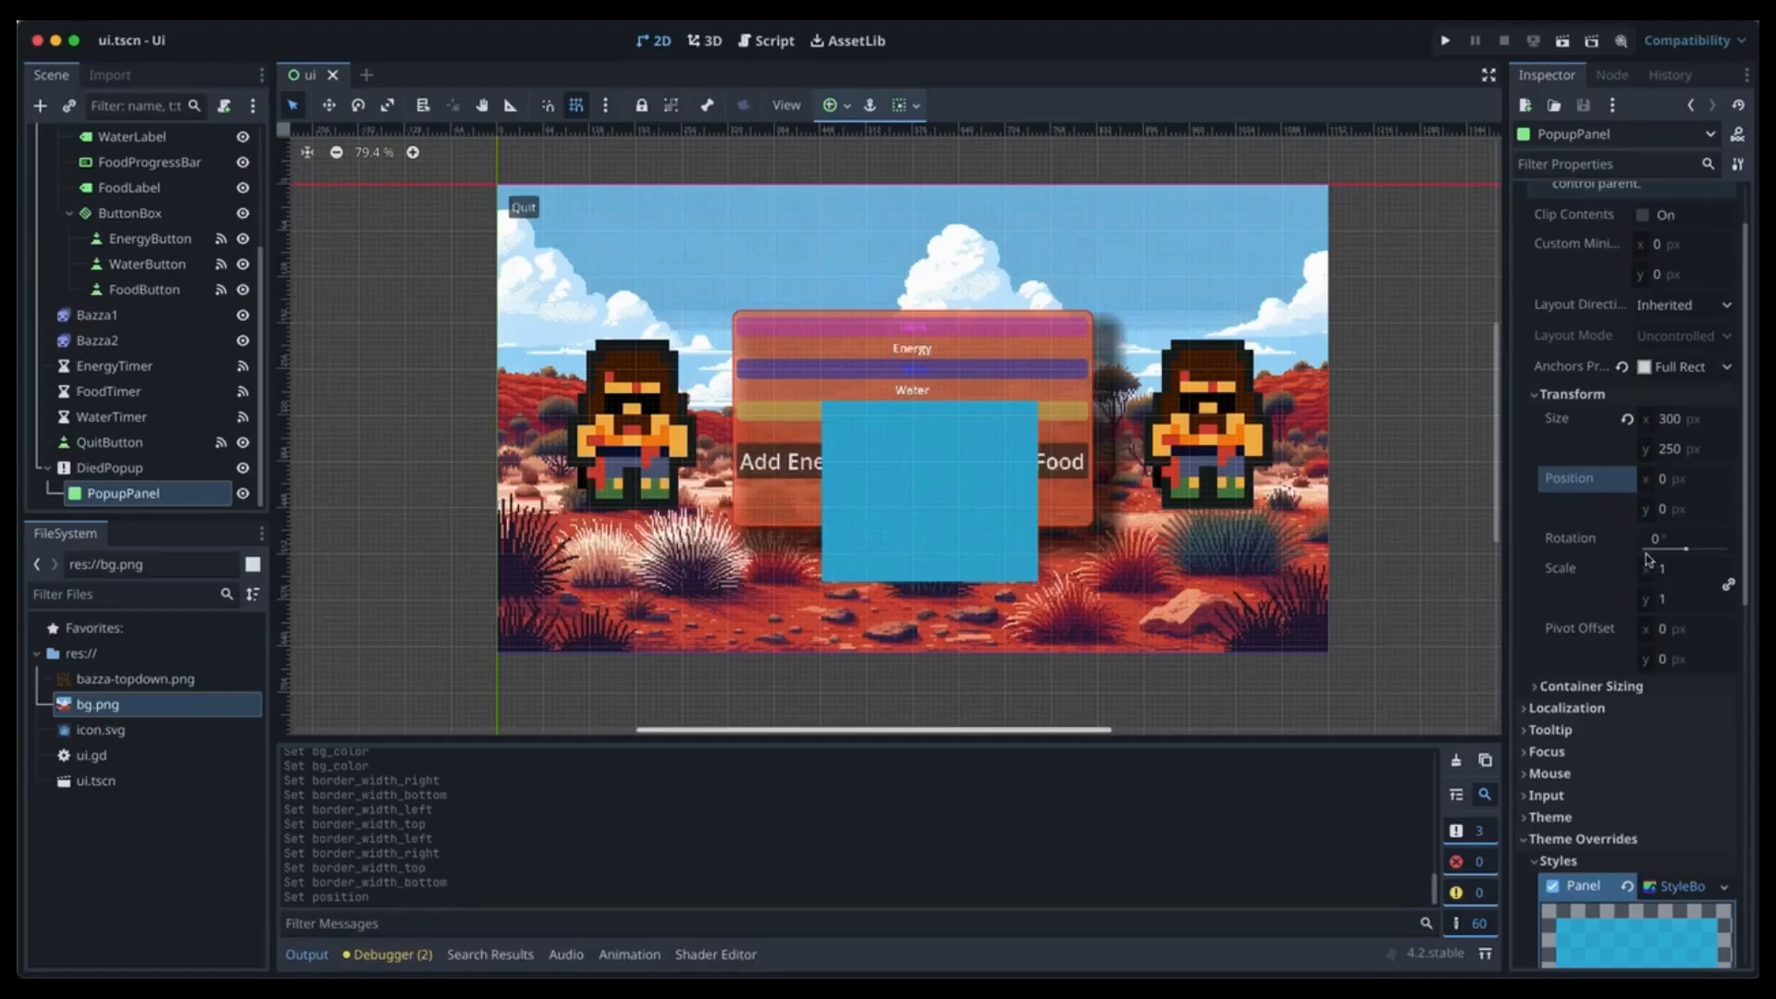
scroll(1647, 559, "down", 4)
left_click(1582, 633)
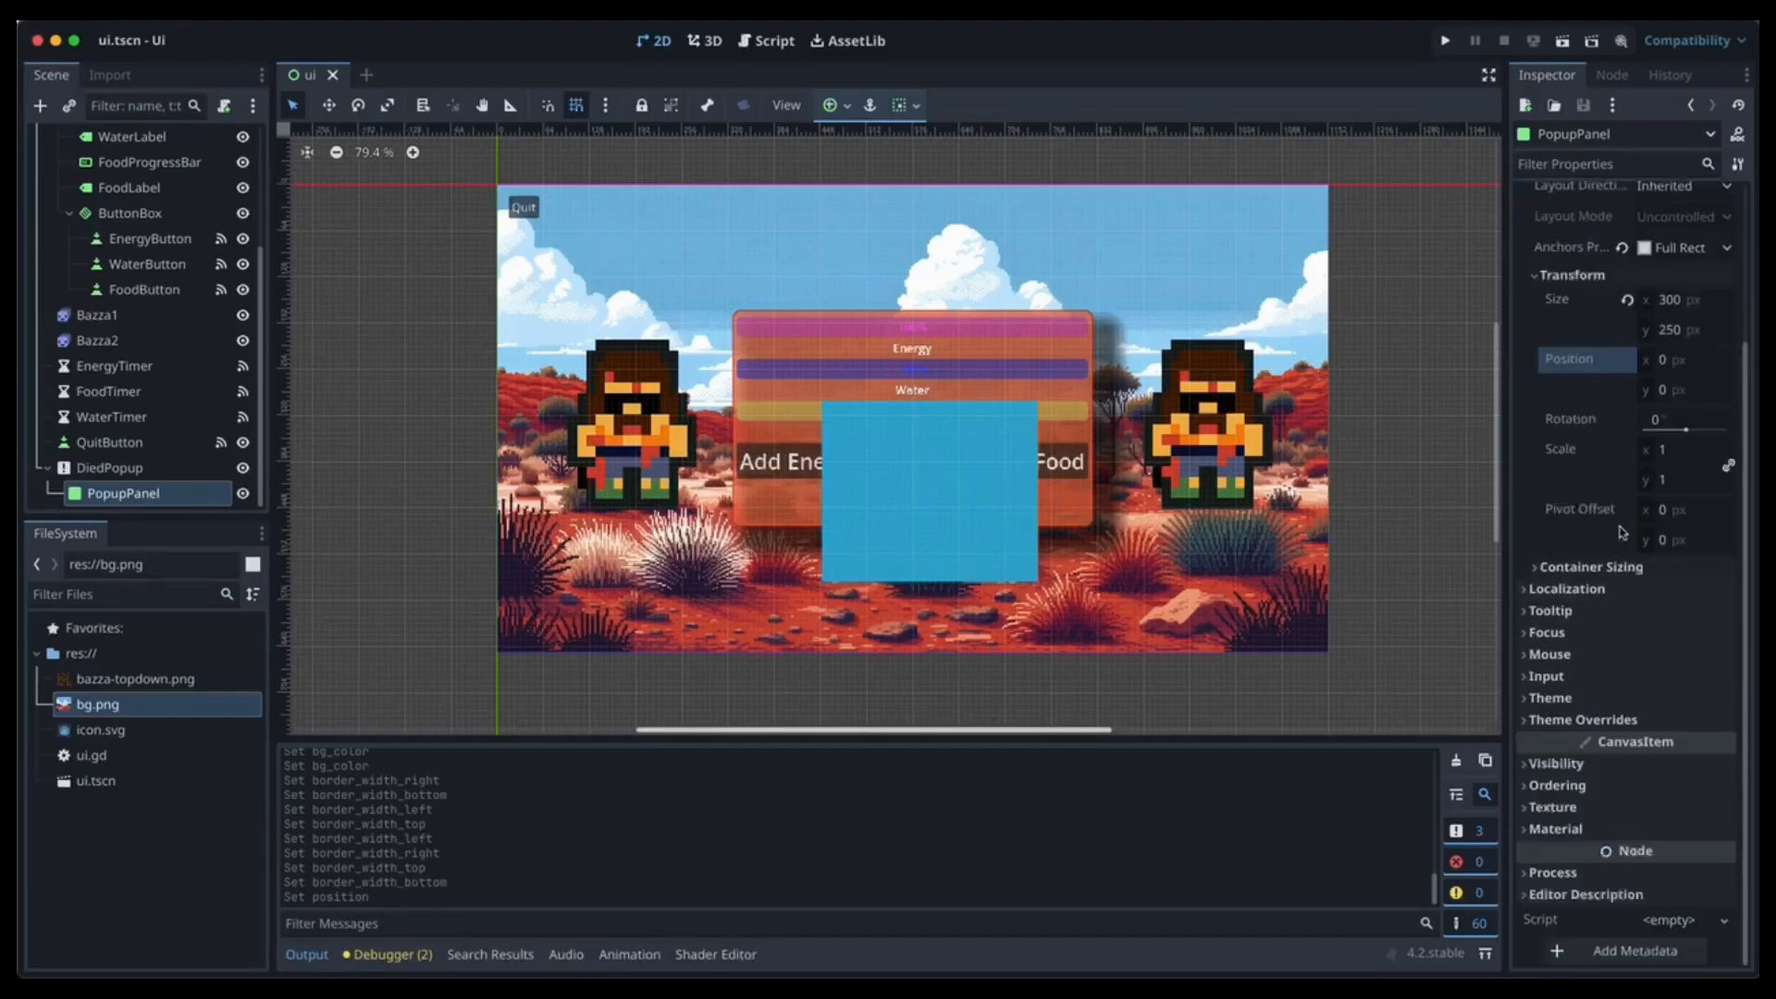
left_click(128, 497)
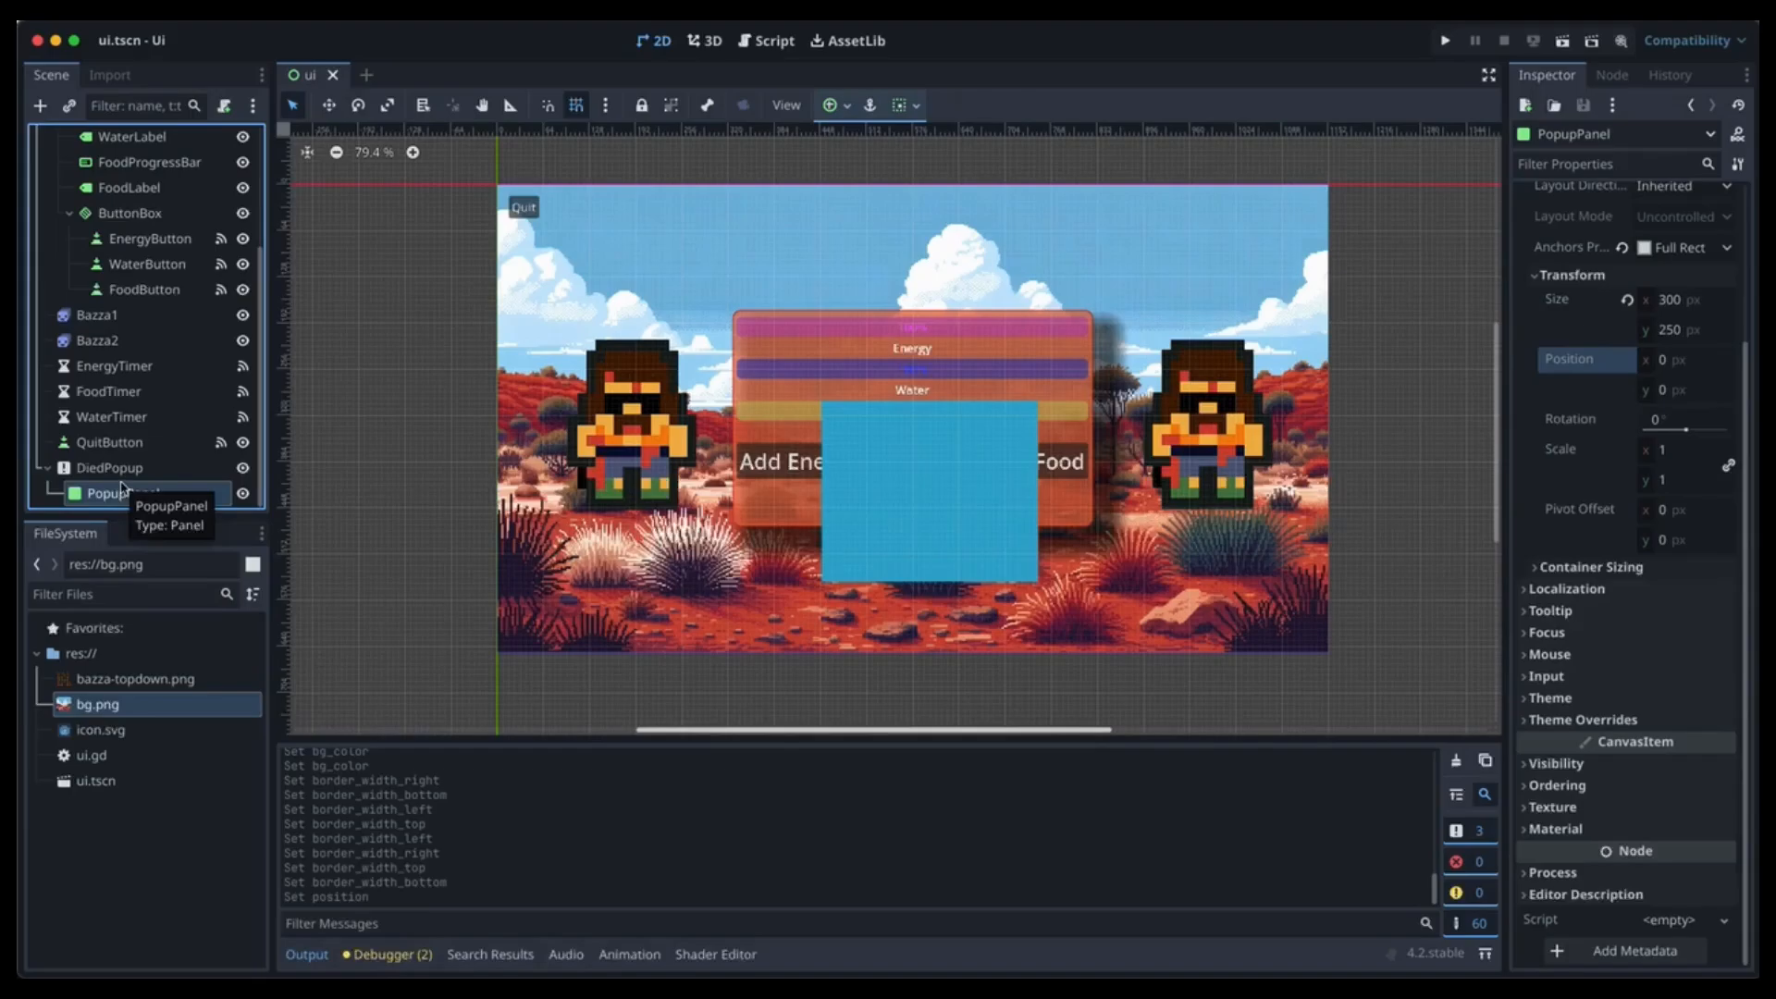
Add a BoxContainer under PopupPanel and name it PopupBox.
left_click(41, 105)
type("box")
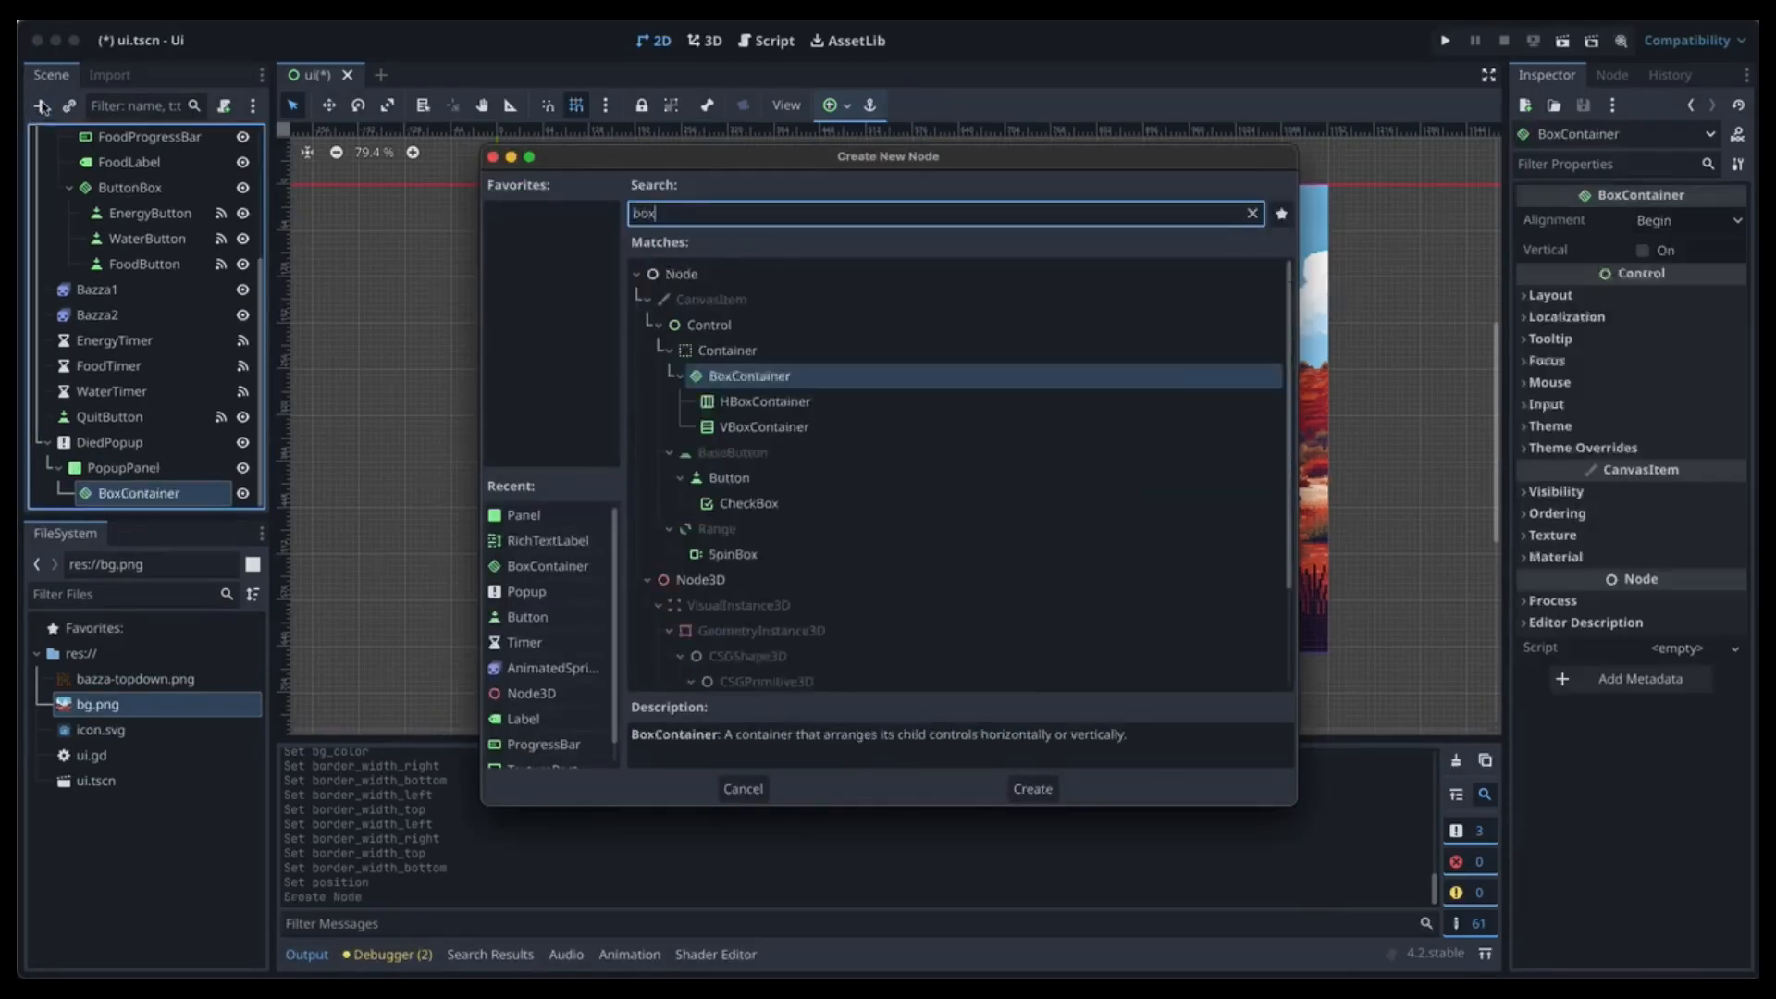
key("Return")
double_click(141, 493)
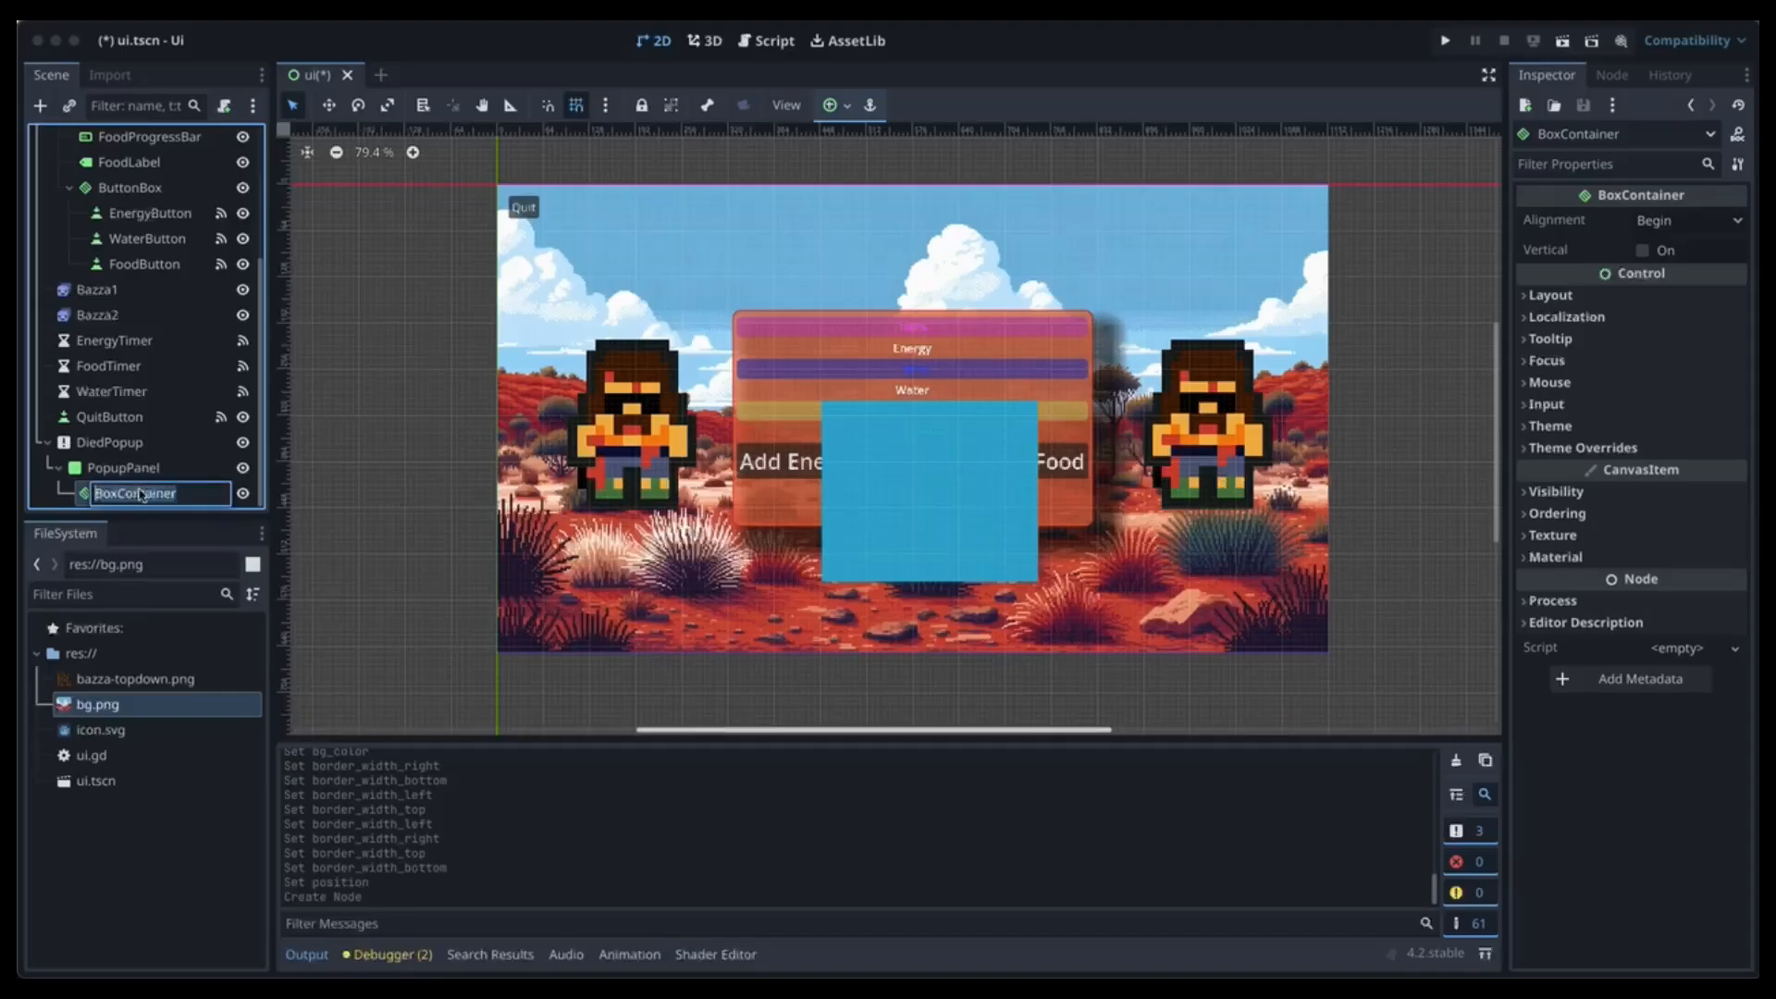
type("PopupBox")
key("Return")
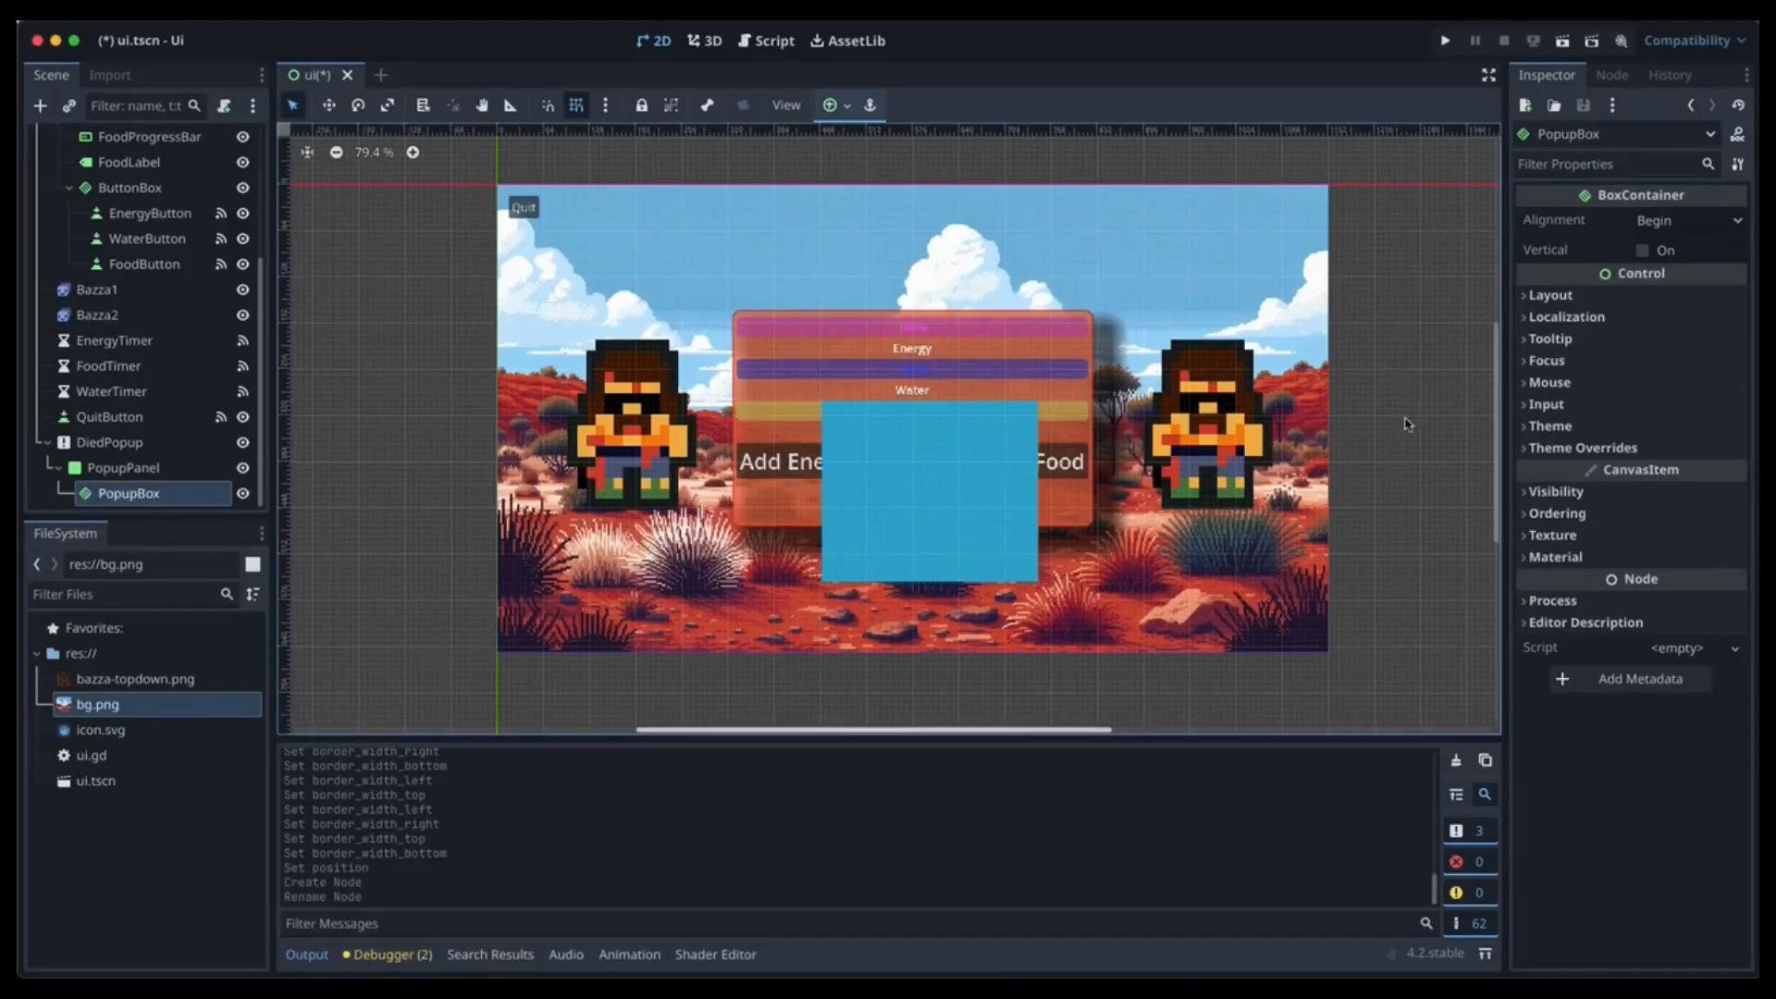
Set PopupBox's Layout > Transform position to 5, 5.
left_click(1662, 301)
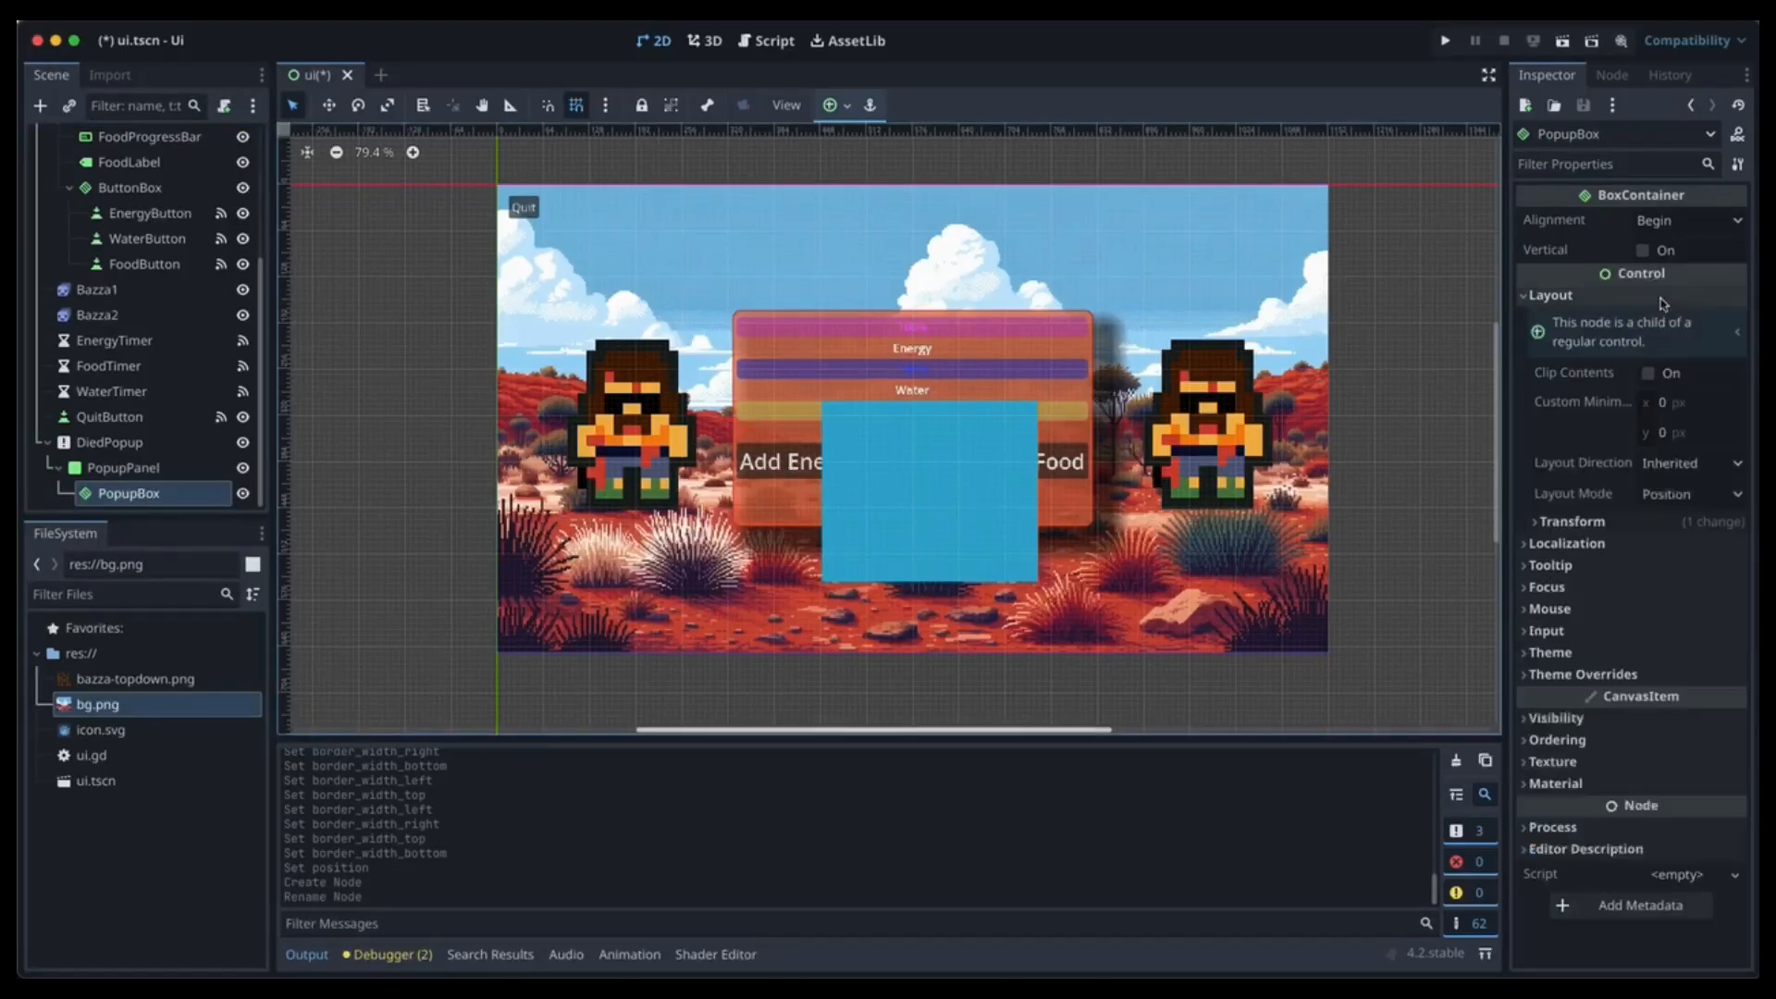
left_click(1642, 522)
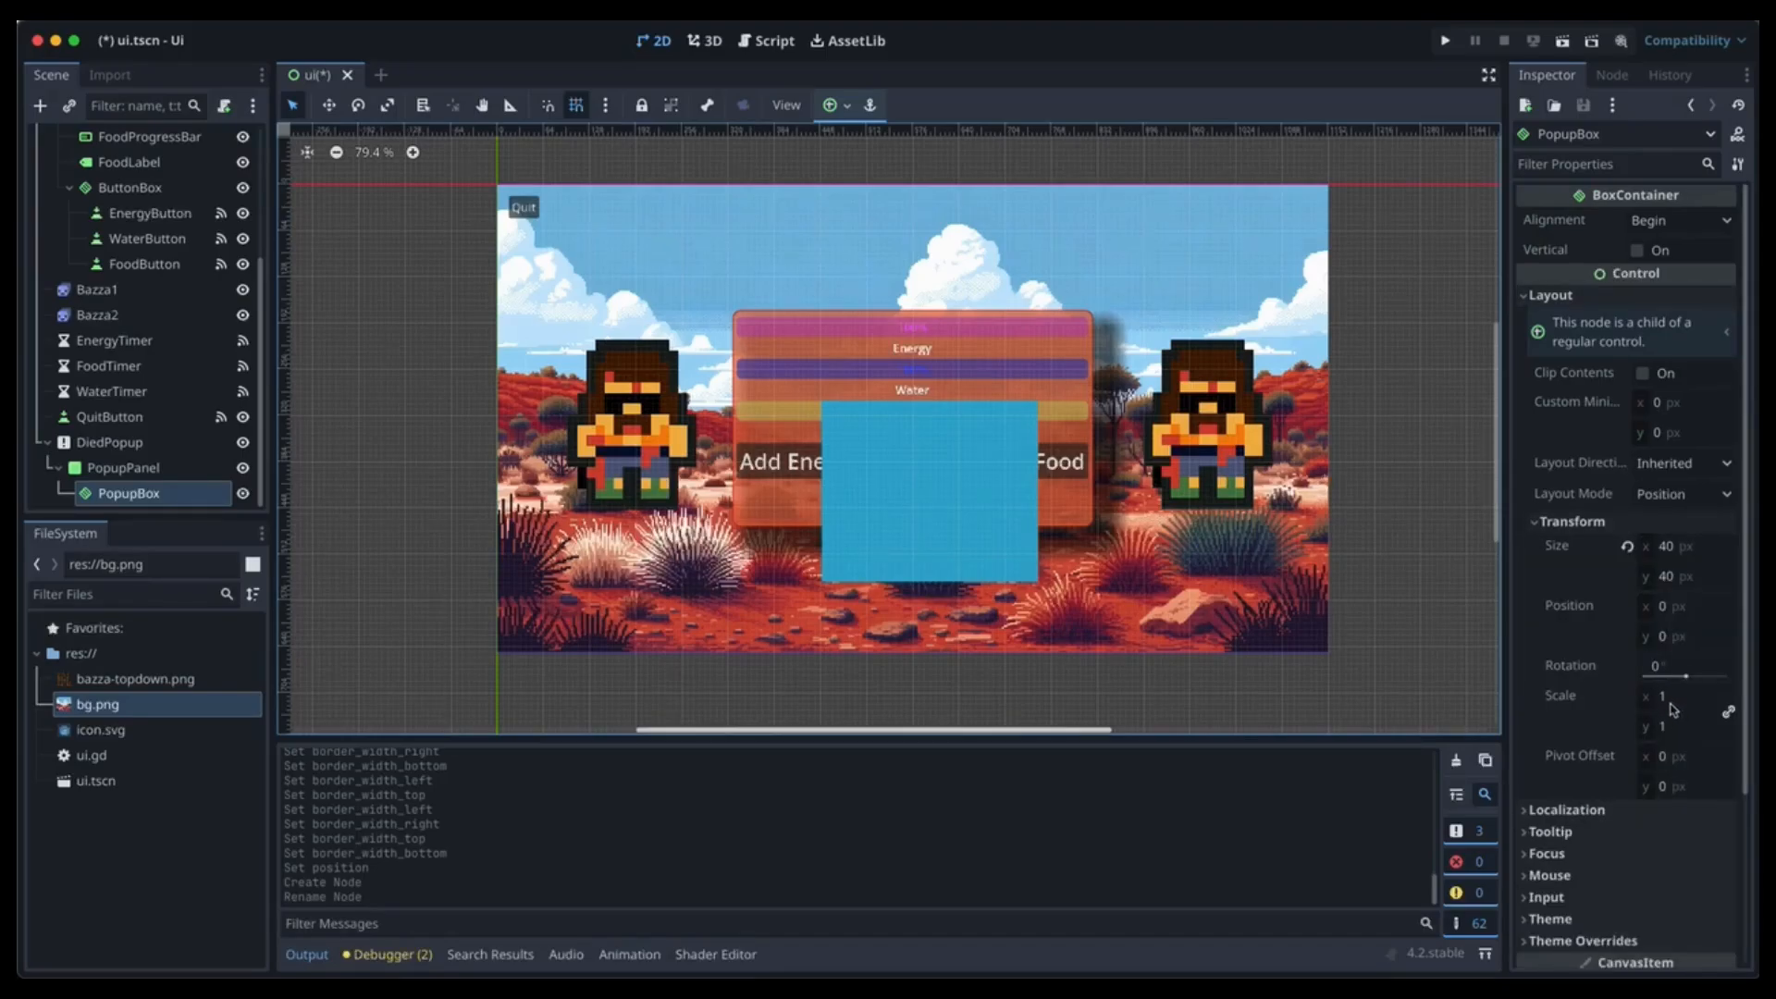
left_click(1662, 607)
type("5")
key("Tab")
type("5")
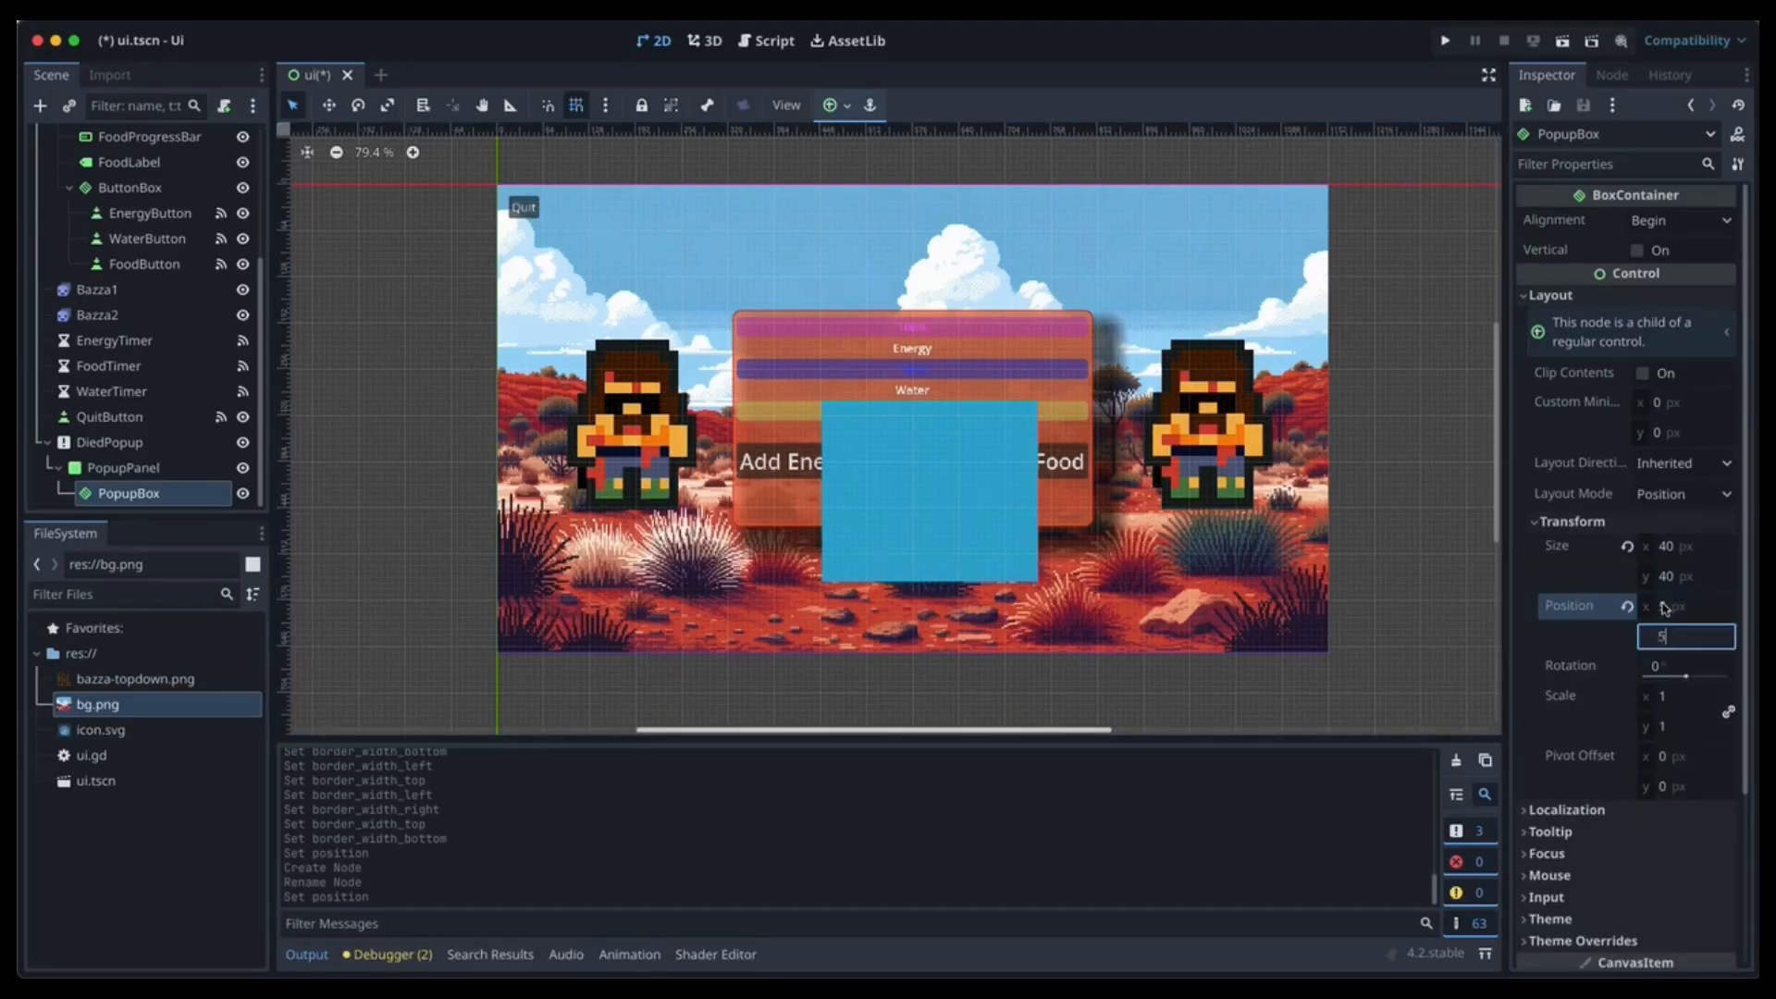
key("Tab")
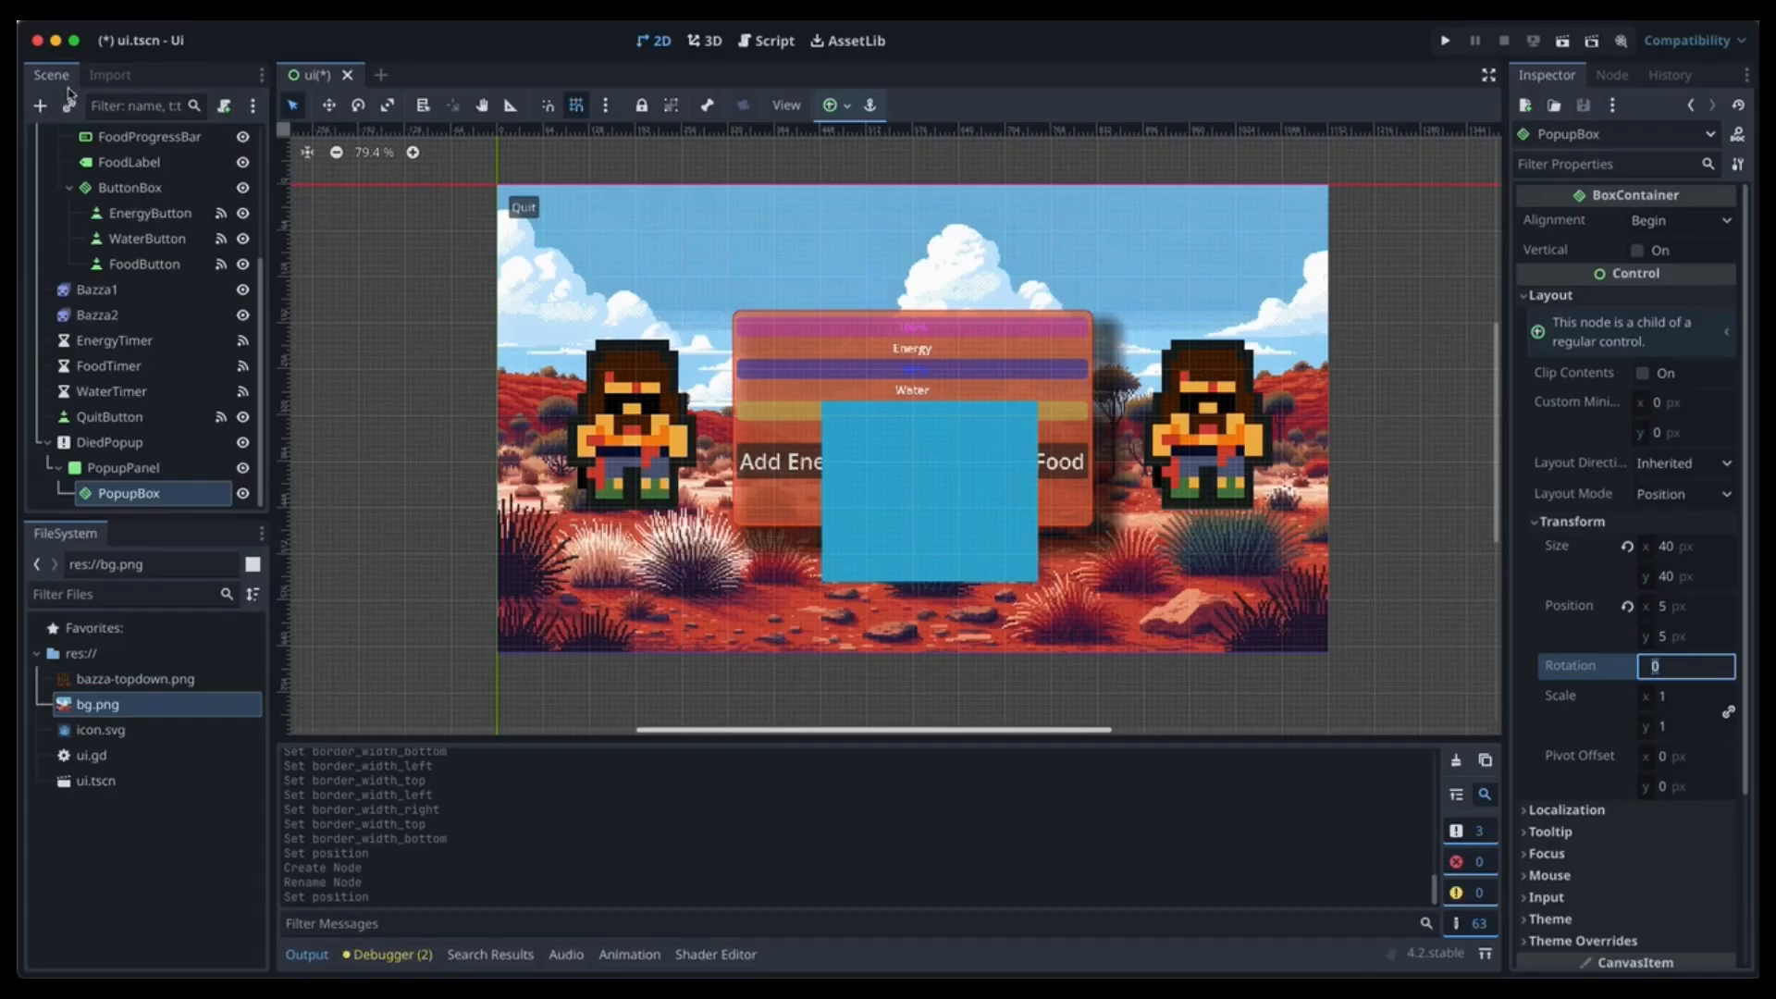
Add a RichTextLabel under PopupBox reading 'Oh No! Bazza Died!' with Fit Content enabled.
left_click(40, 106)
type("rih")
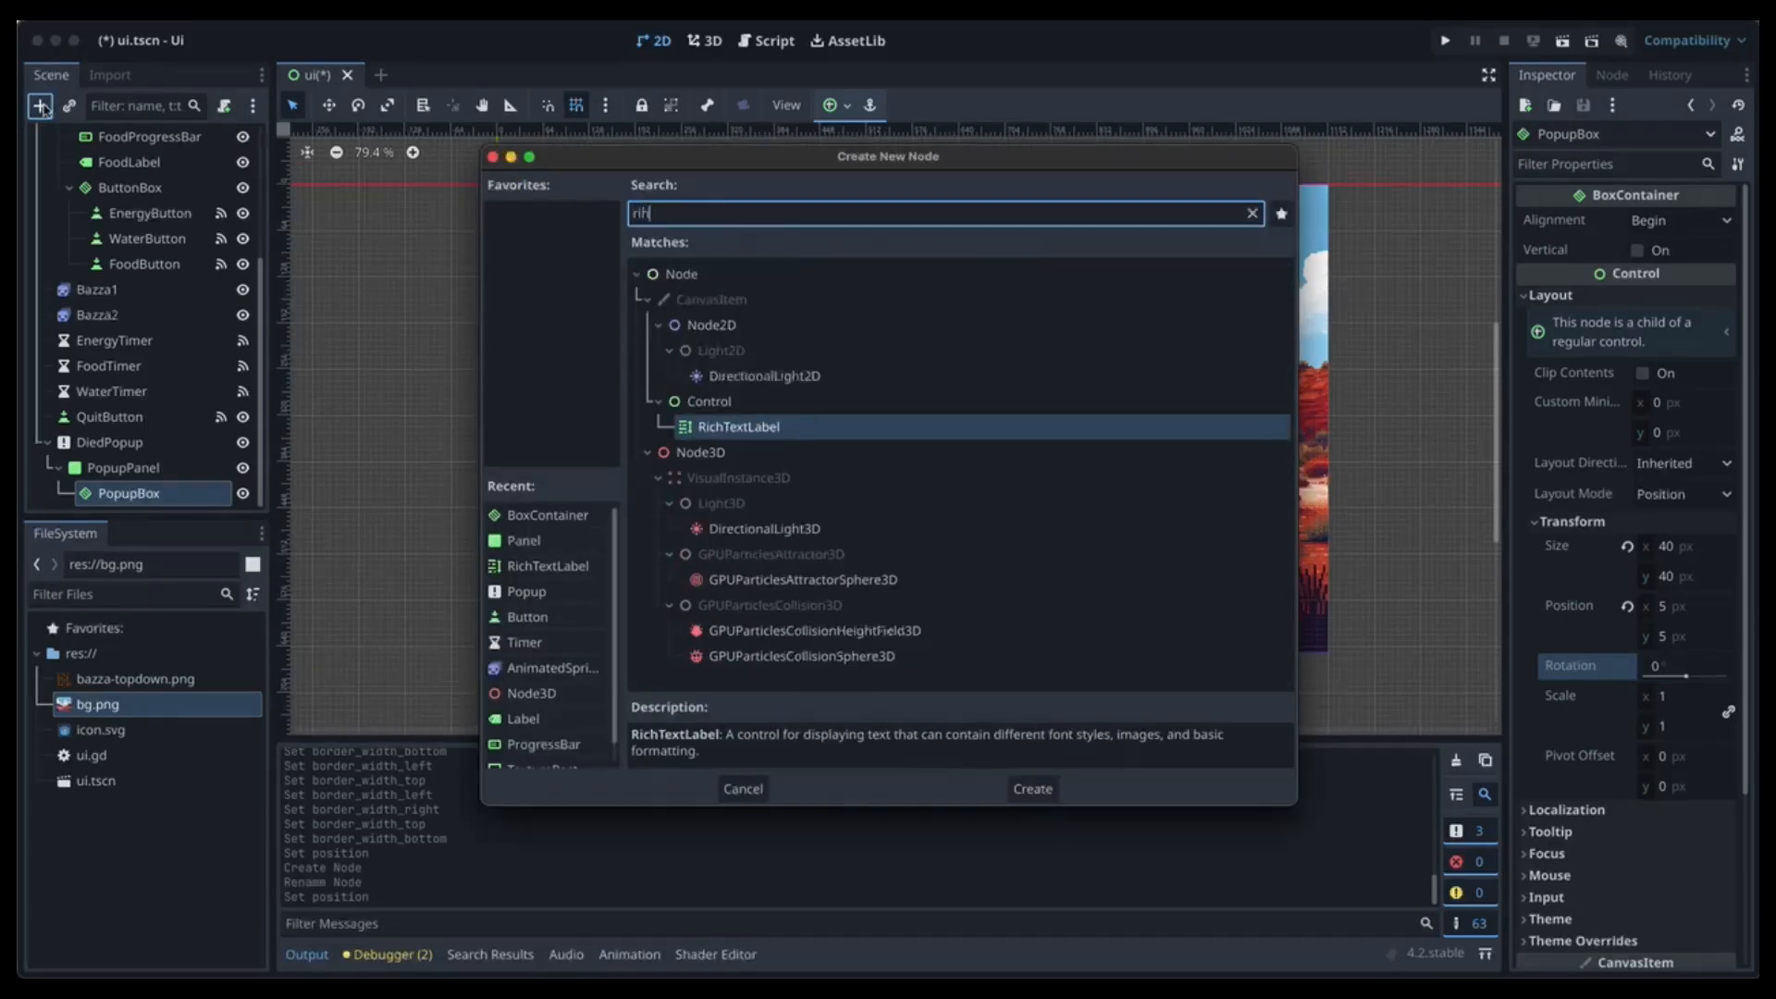
key("Return")
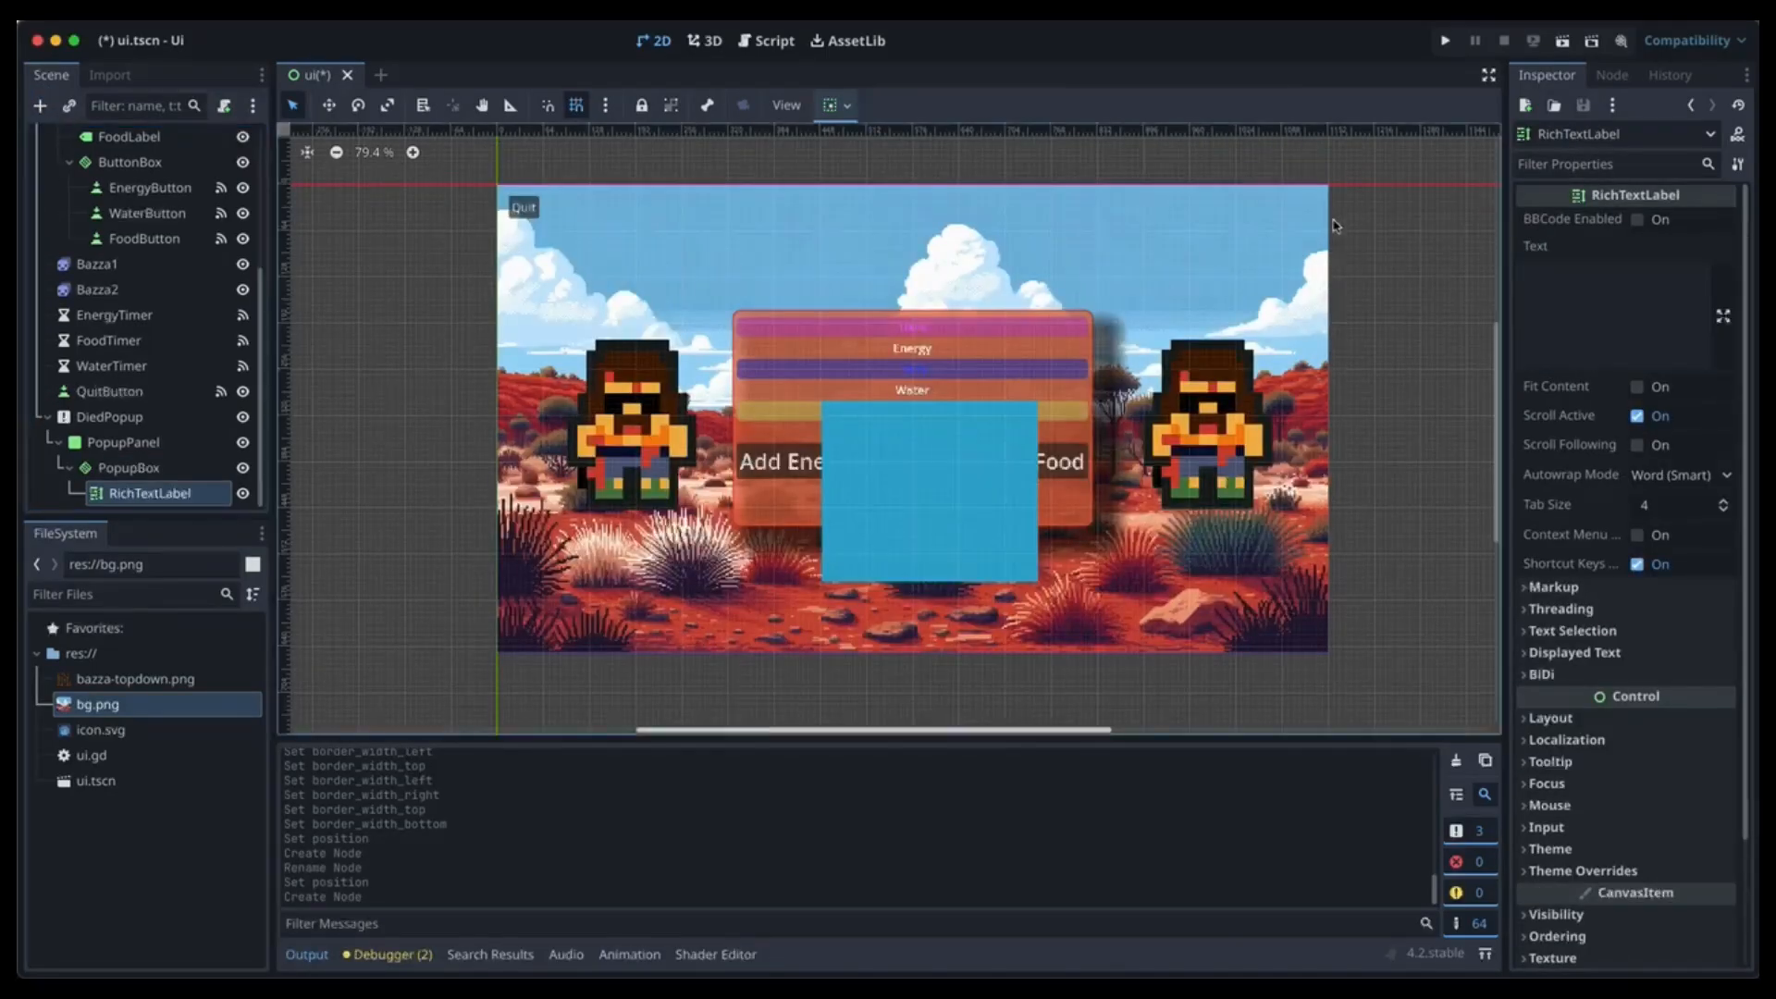
left_click(1565, 270)
type("Q")
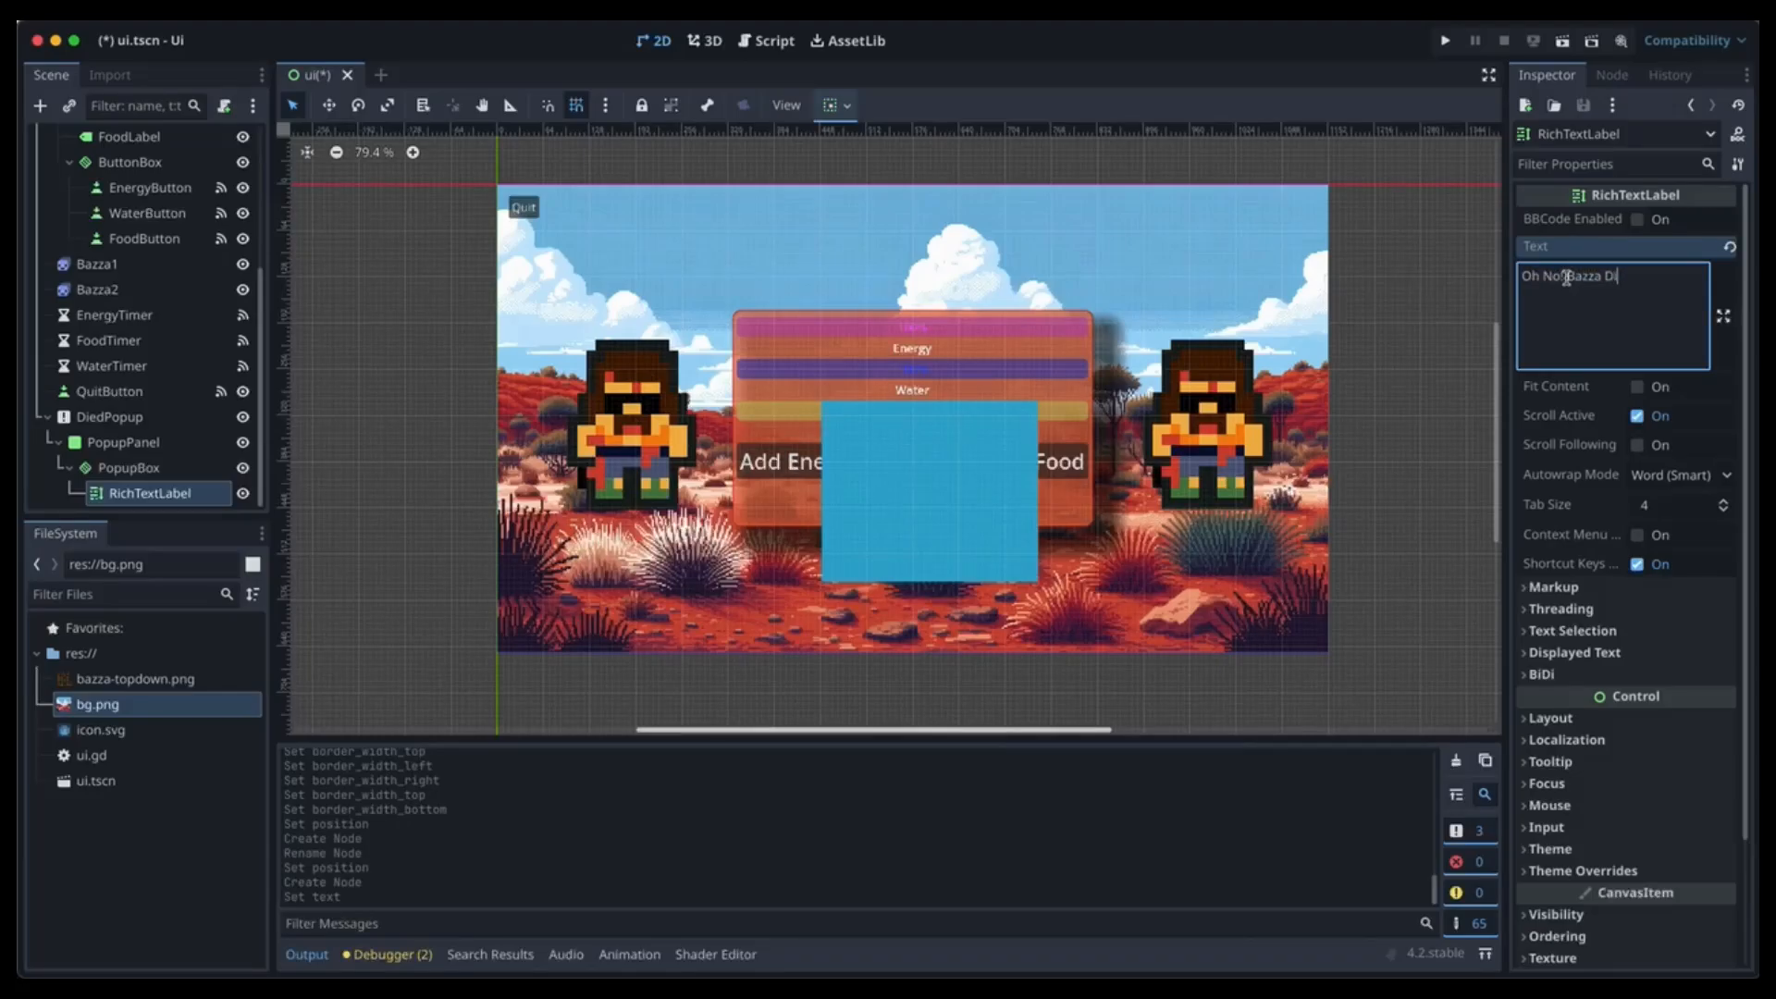
left_click(1637, 386)
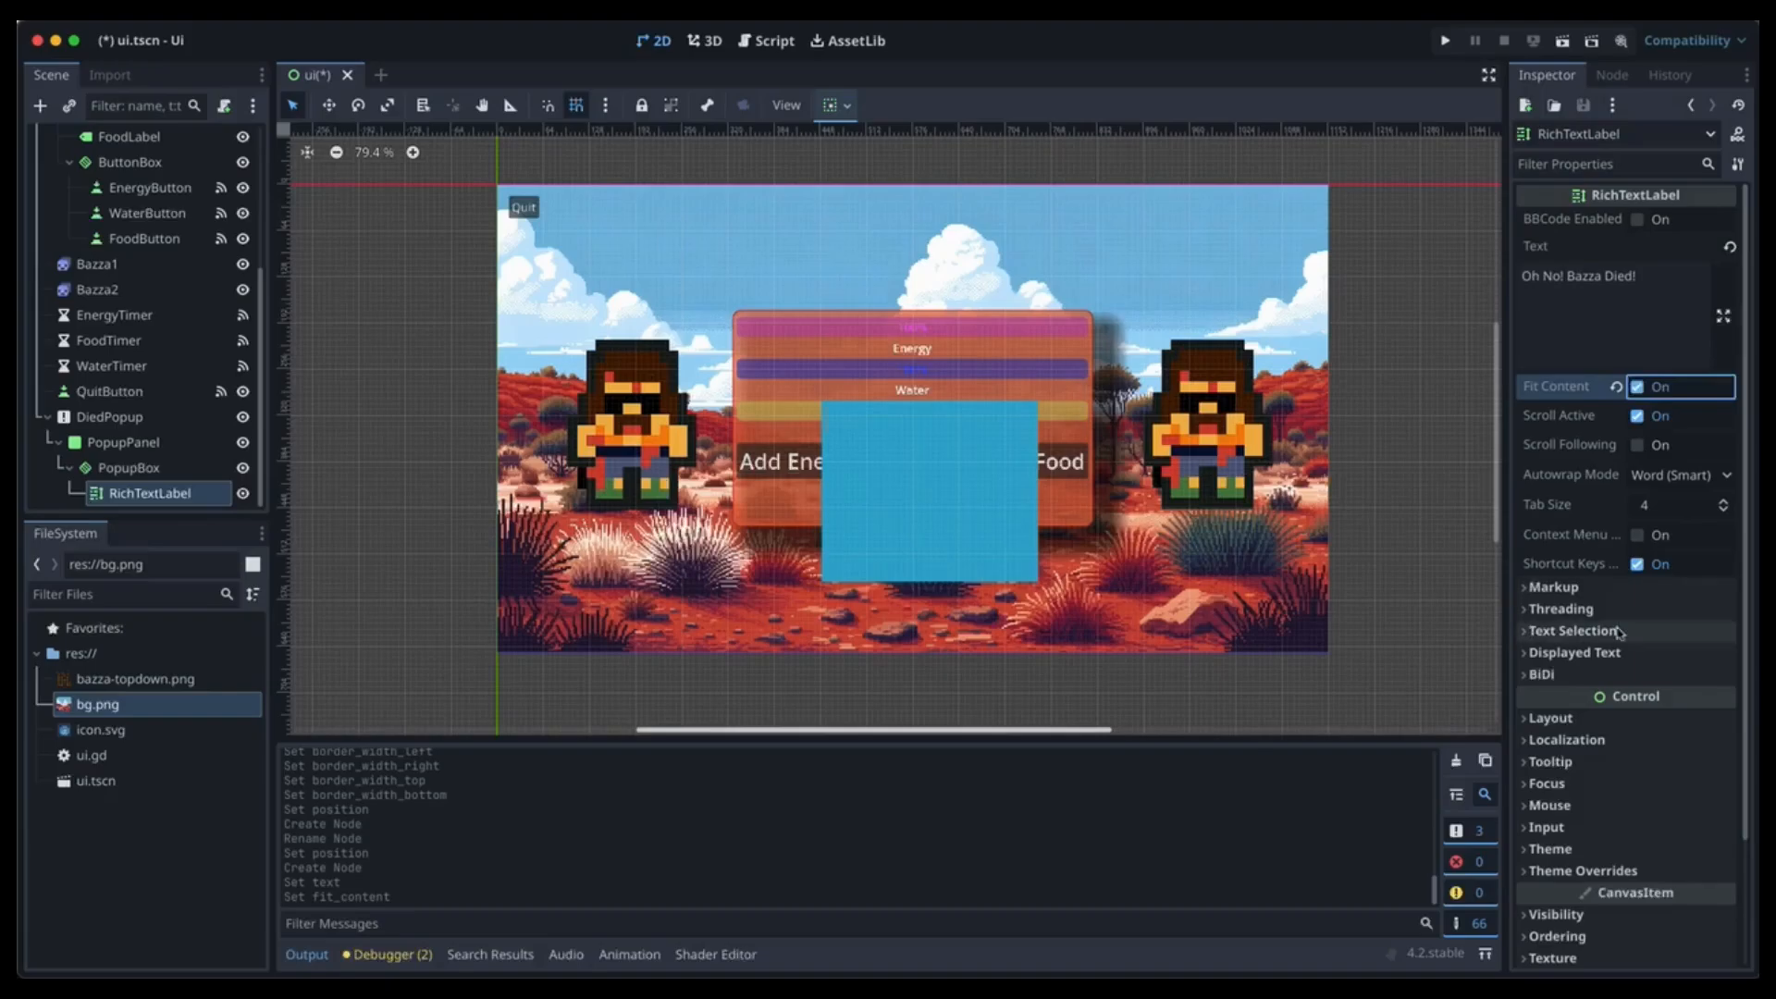
Make PopupBox vertical and apply the Full Rect anchor preset.
left_click(85, 471)
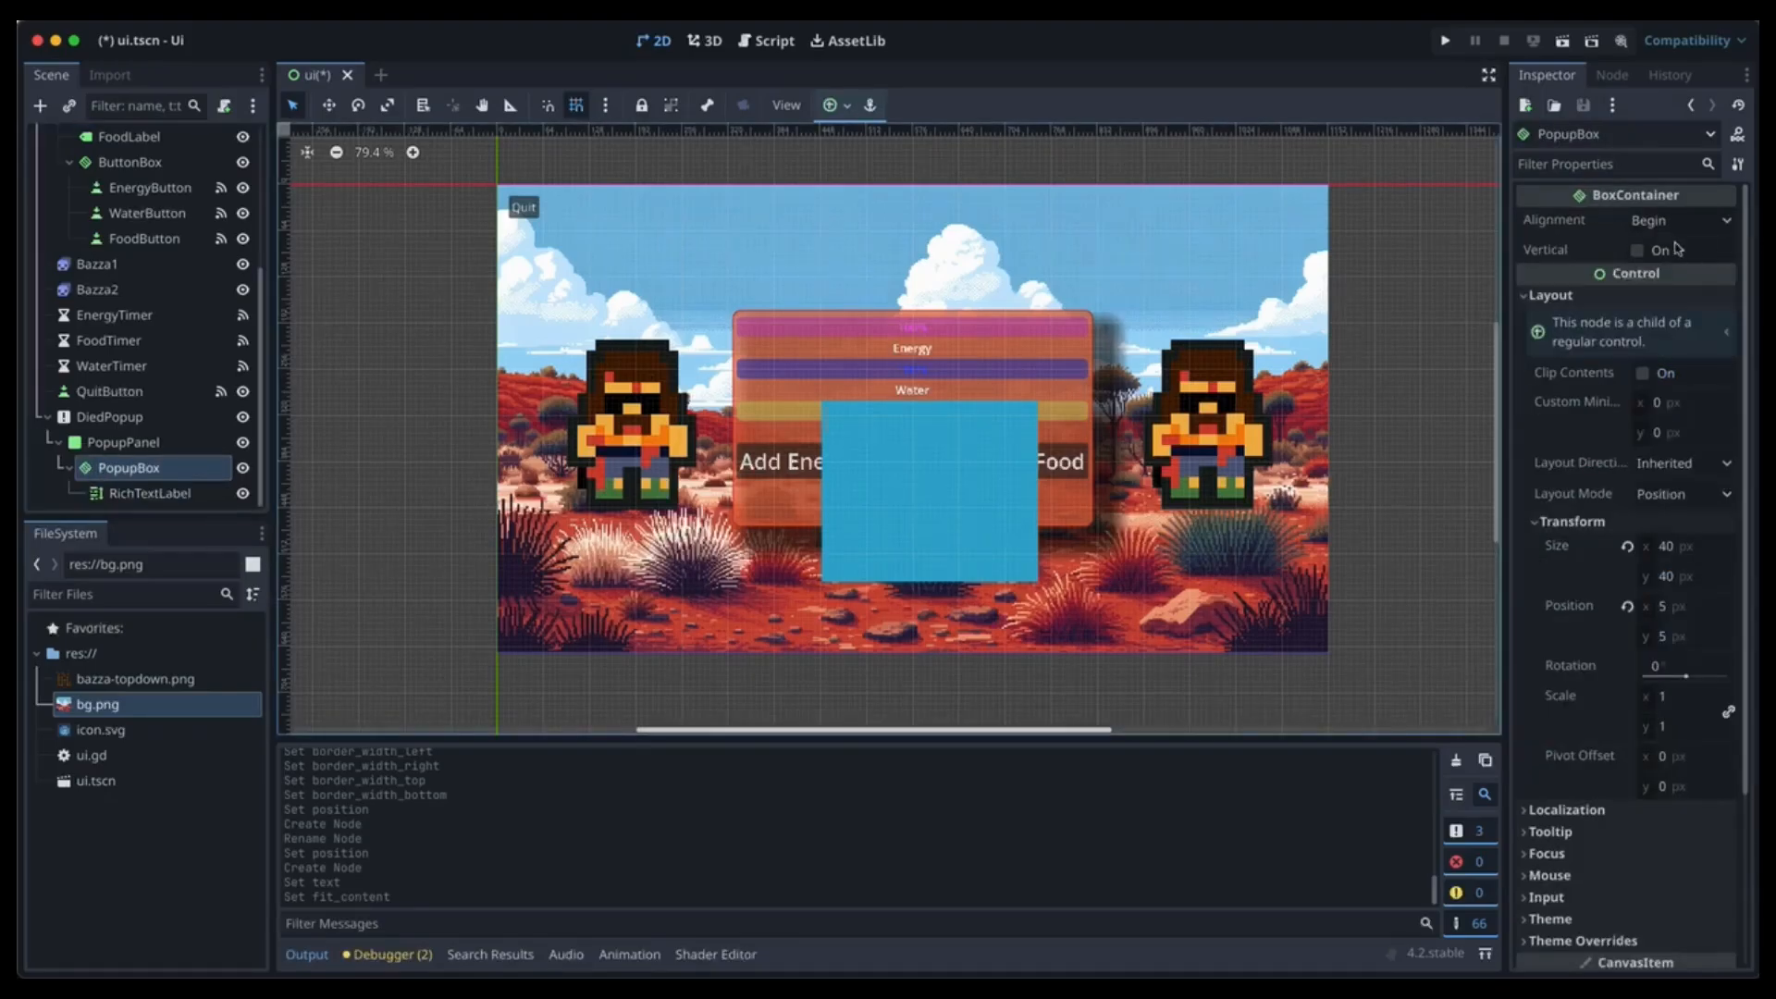
left_click(1639, 252)
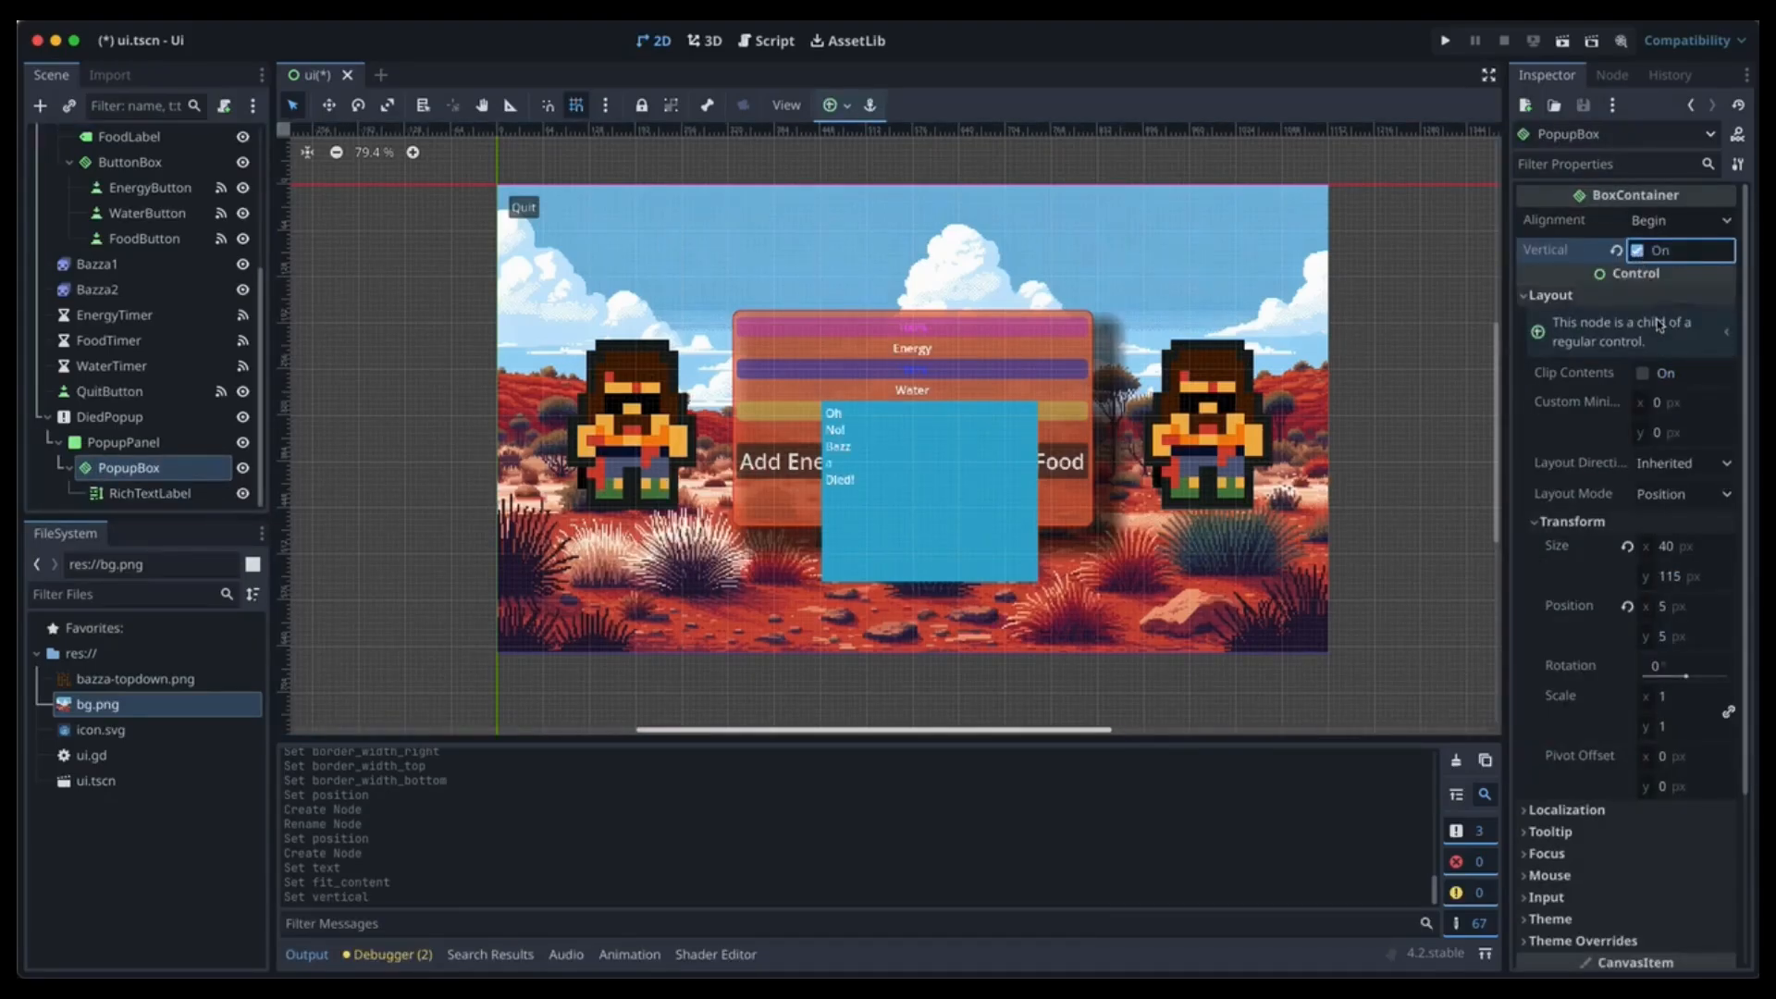
left_click(843, 111)
left_click(934, 265)
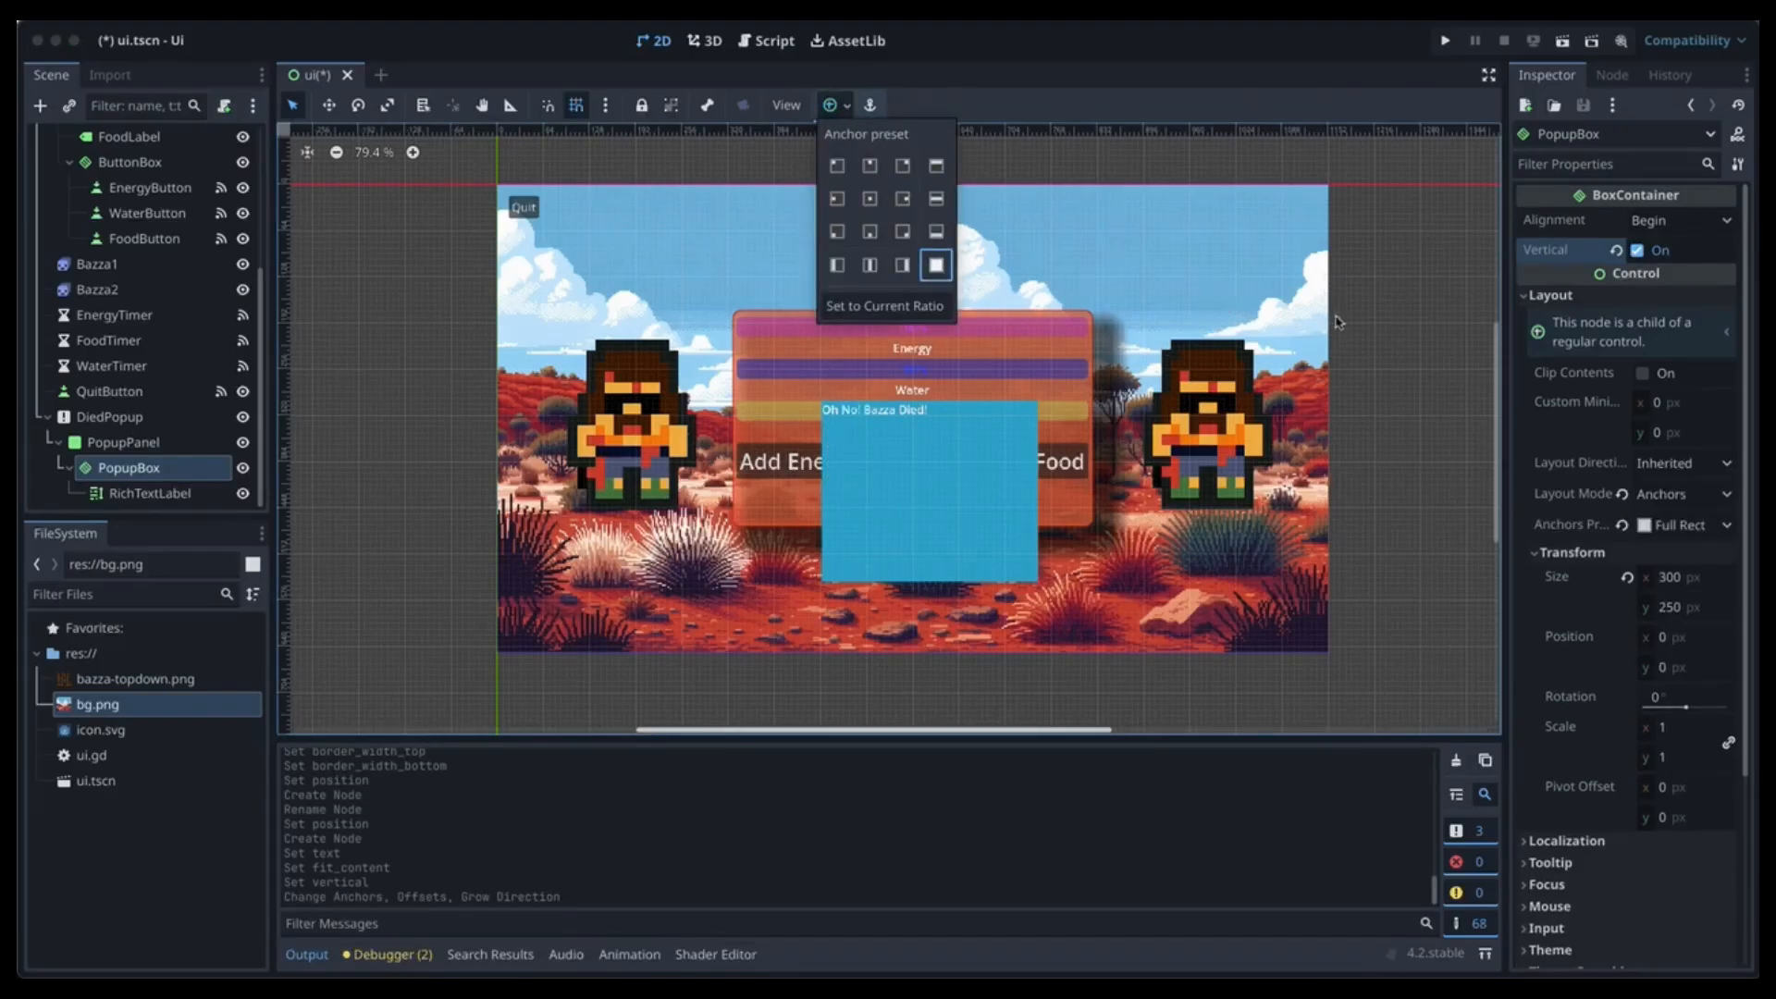
left_click(143, 500)
left_click(143, 494)
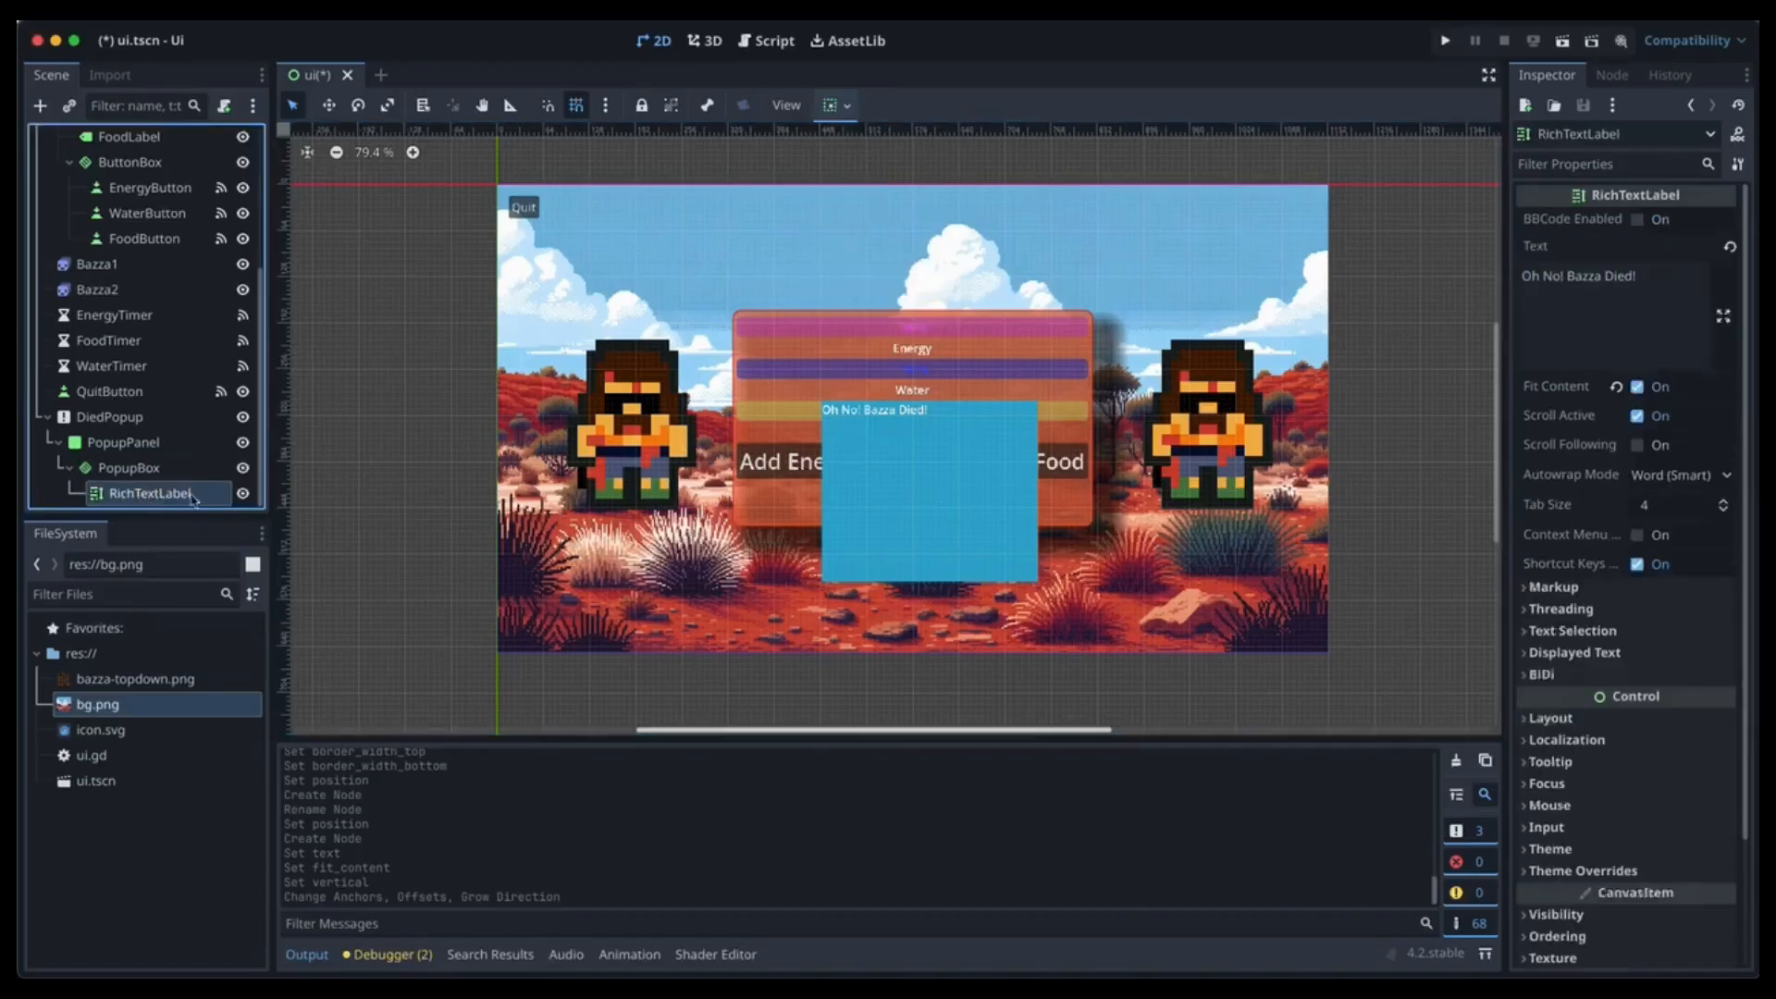
Set PopupBox's position to 5, 5.
left_click(130, 467)
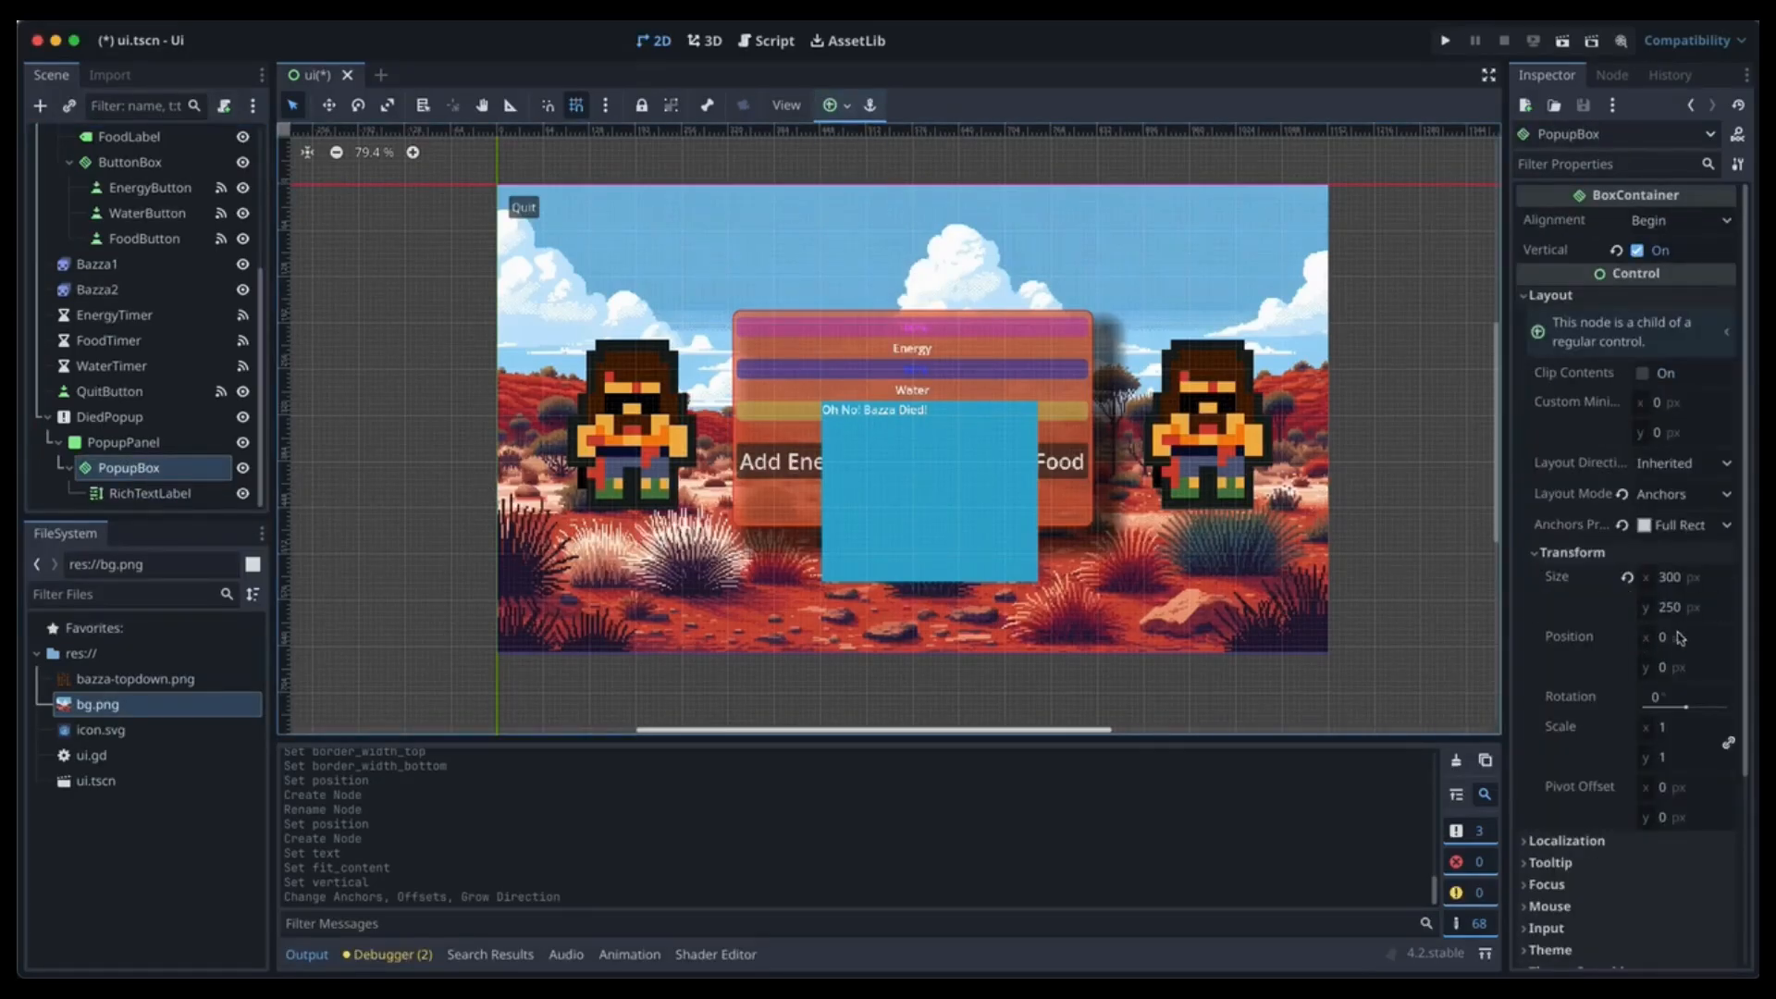
left_click(1664, 640)
type("5")
key("Tab")
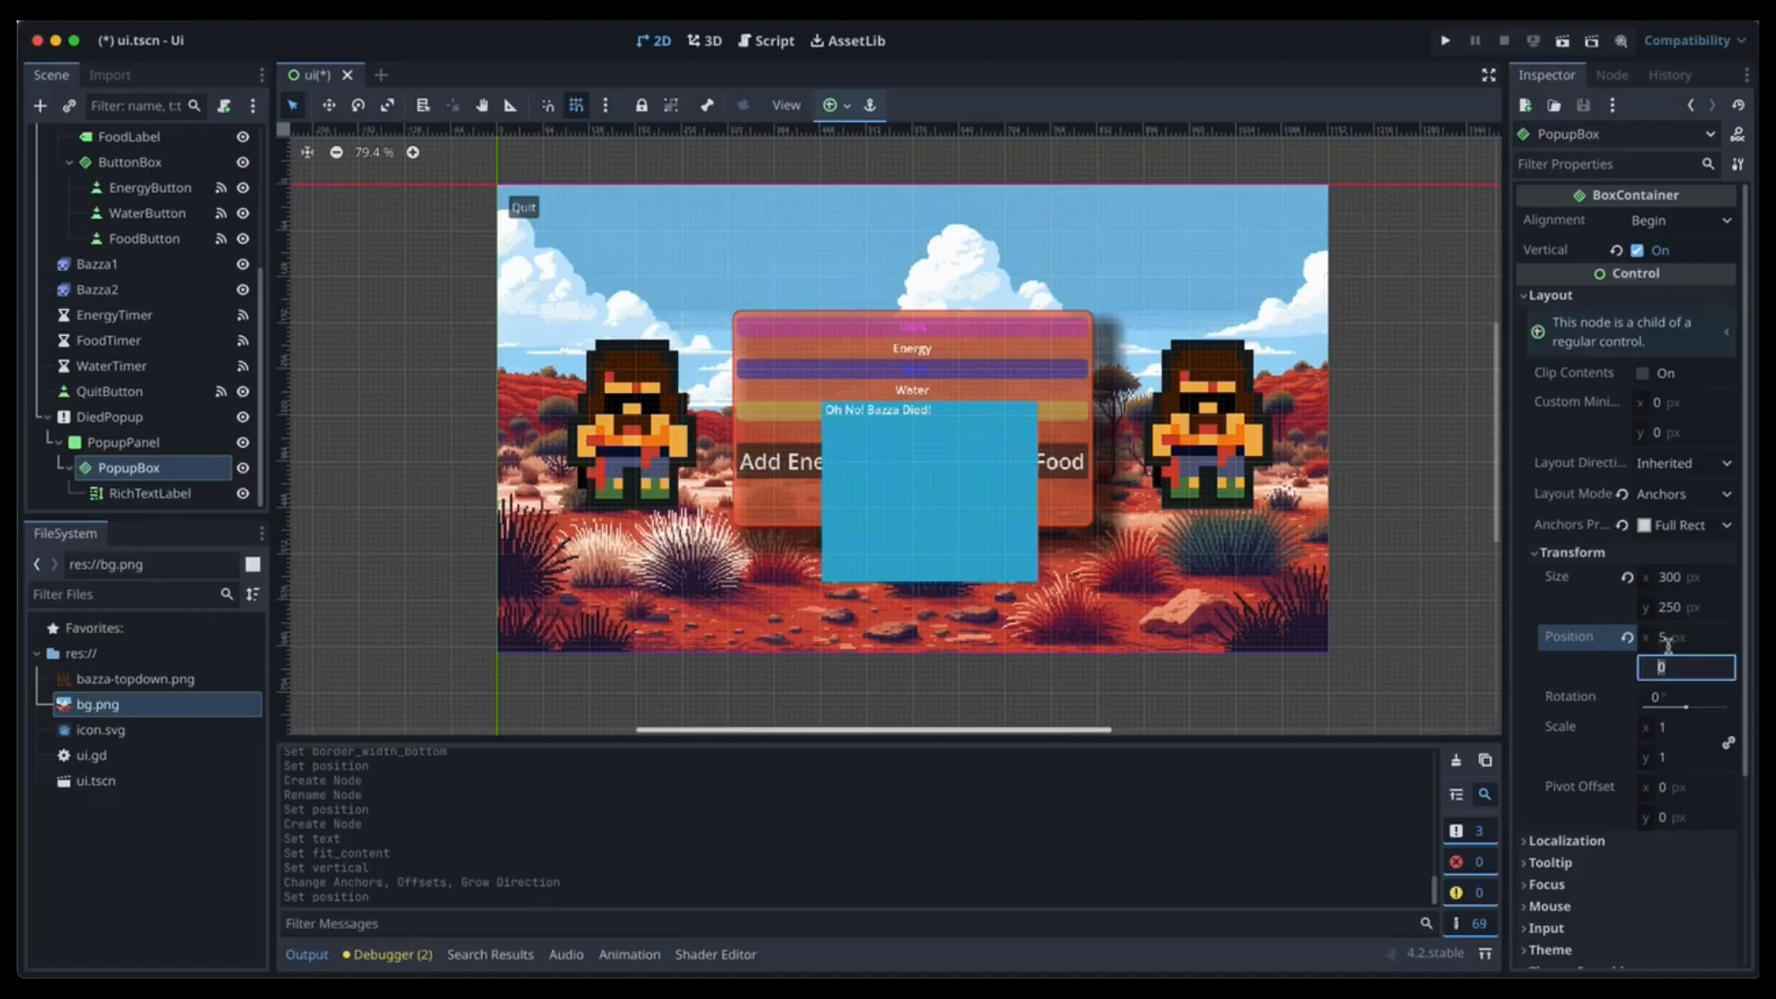
type("5")
key("Tab")
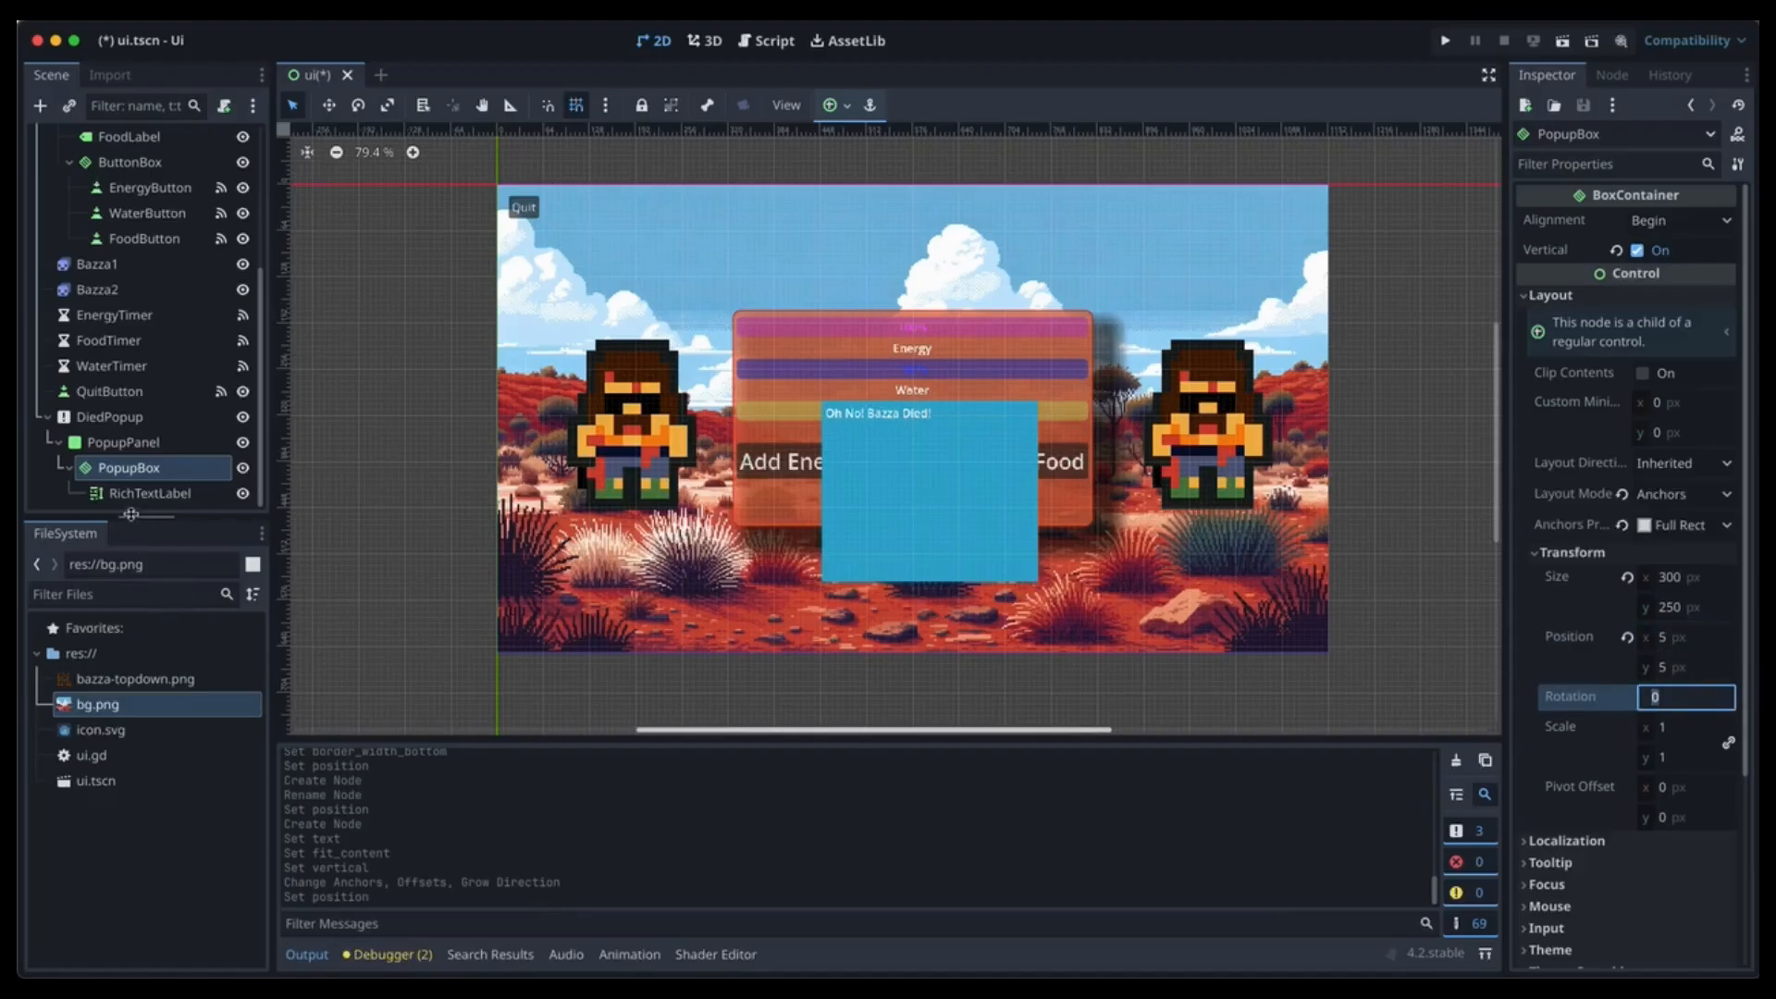
left_click(148, 493)
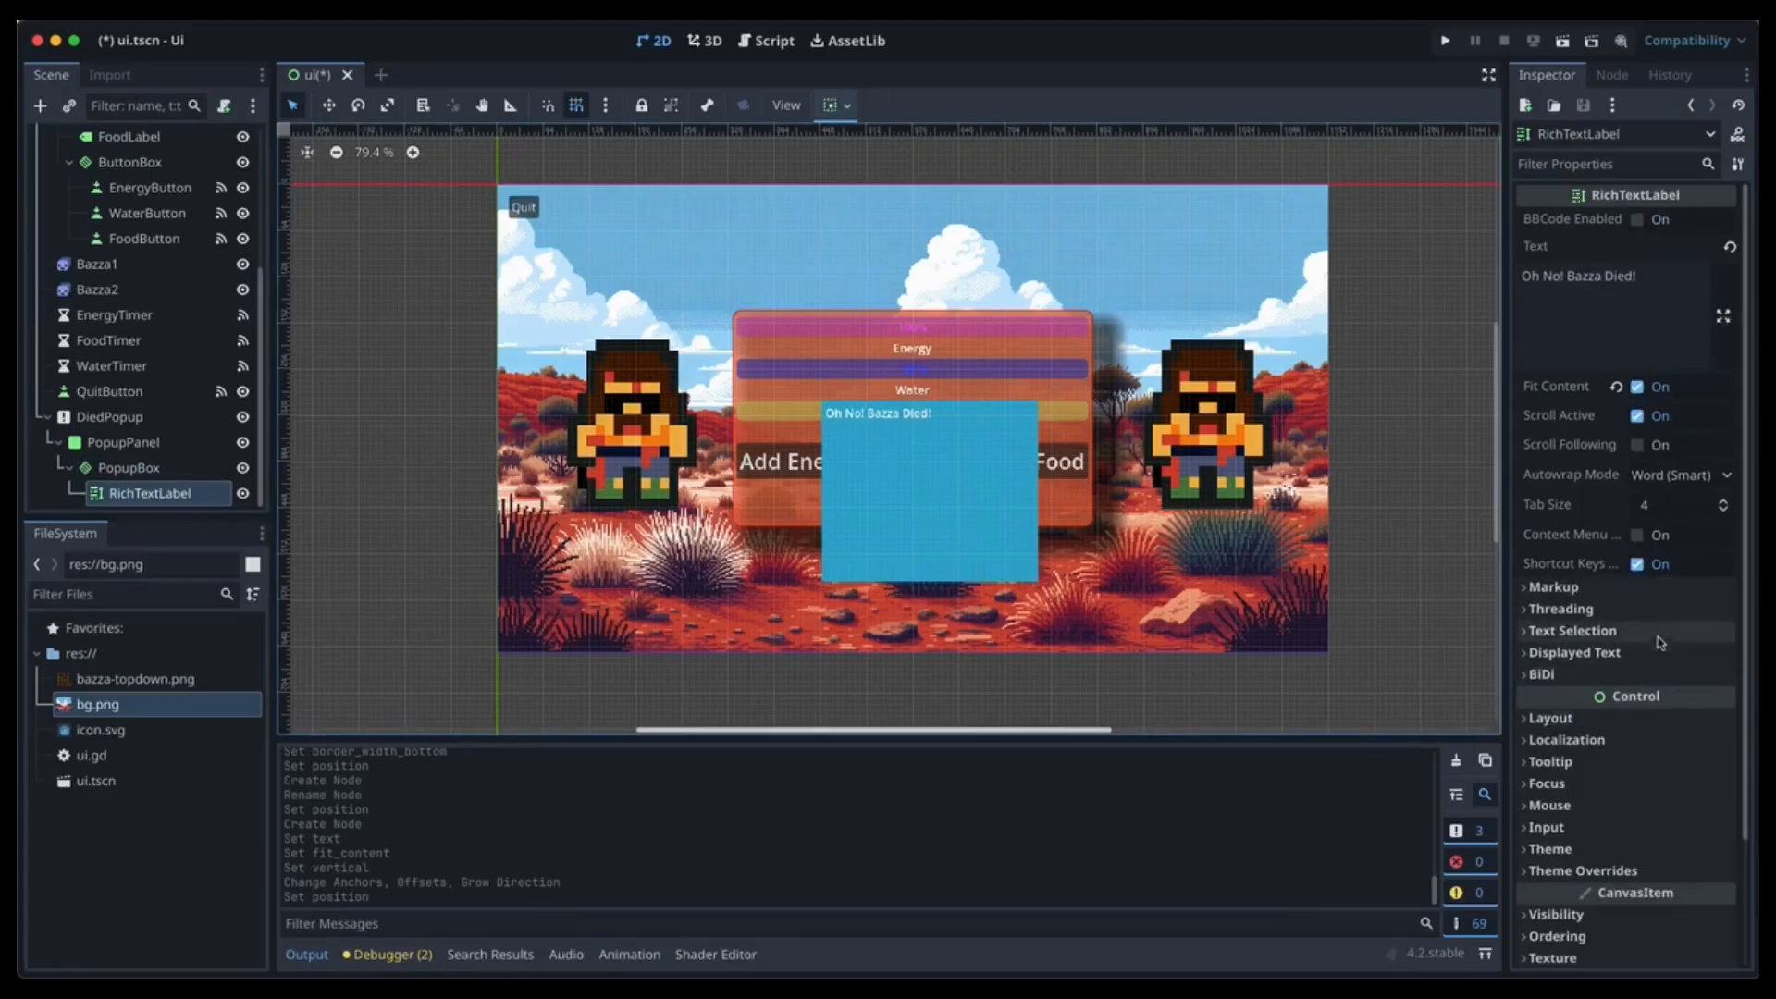
Override the 'Oh No! Bazza Died!' label's normal font size to 30 px, then select PopupBox.
left_click(1665, 849)
scroll(1677, 784, "down", 3)
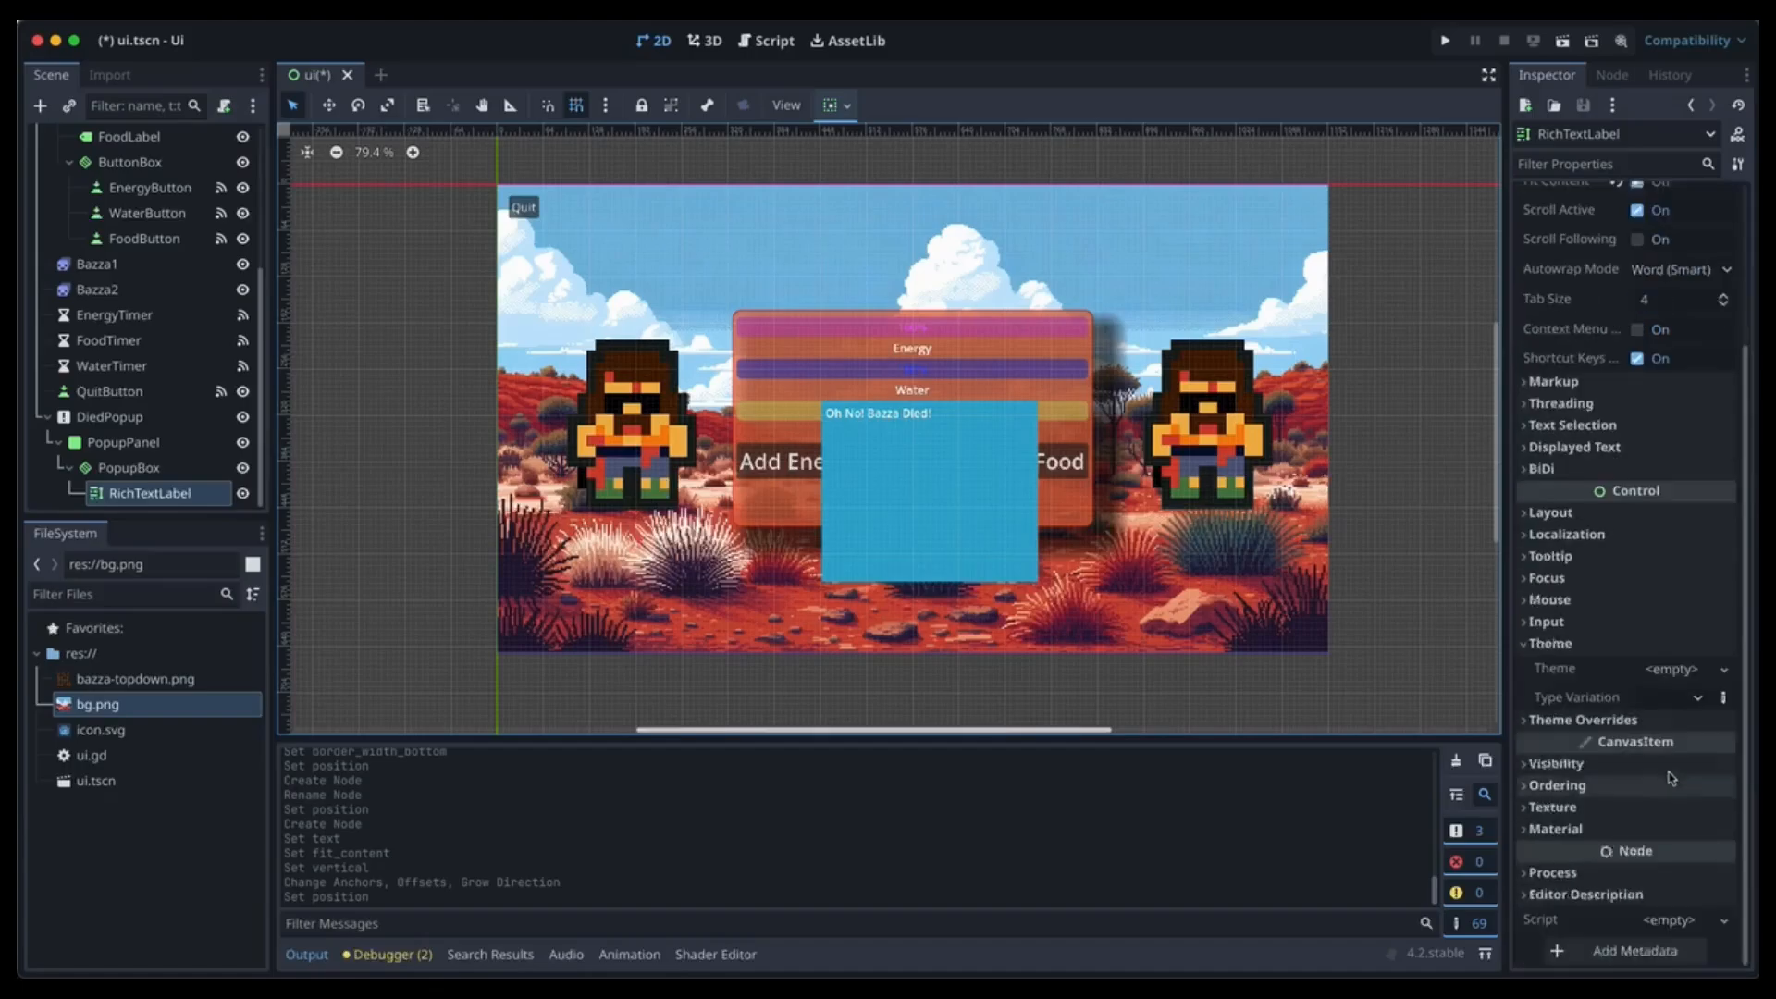
left_click(1583, 720)
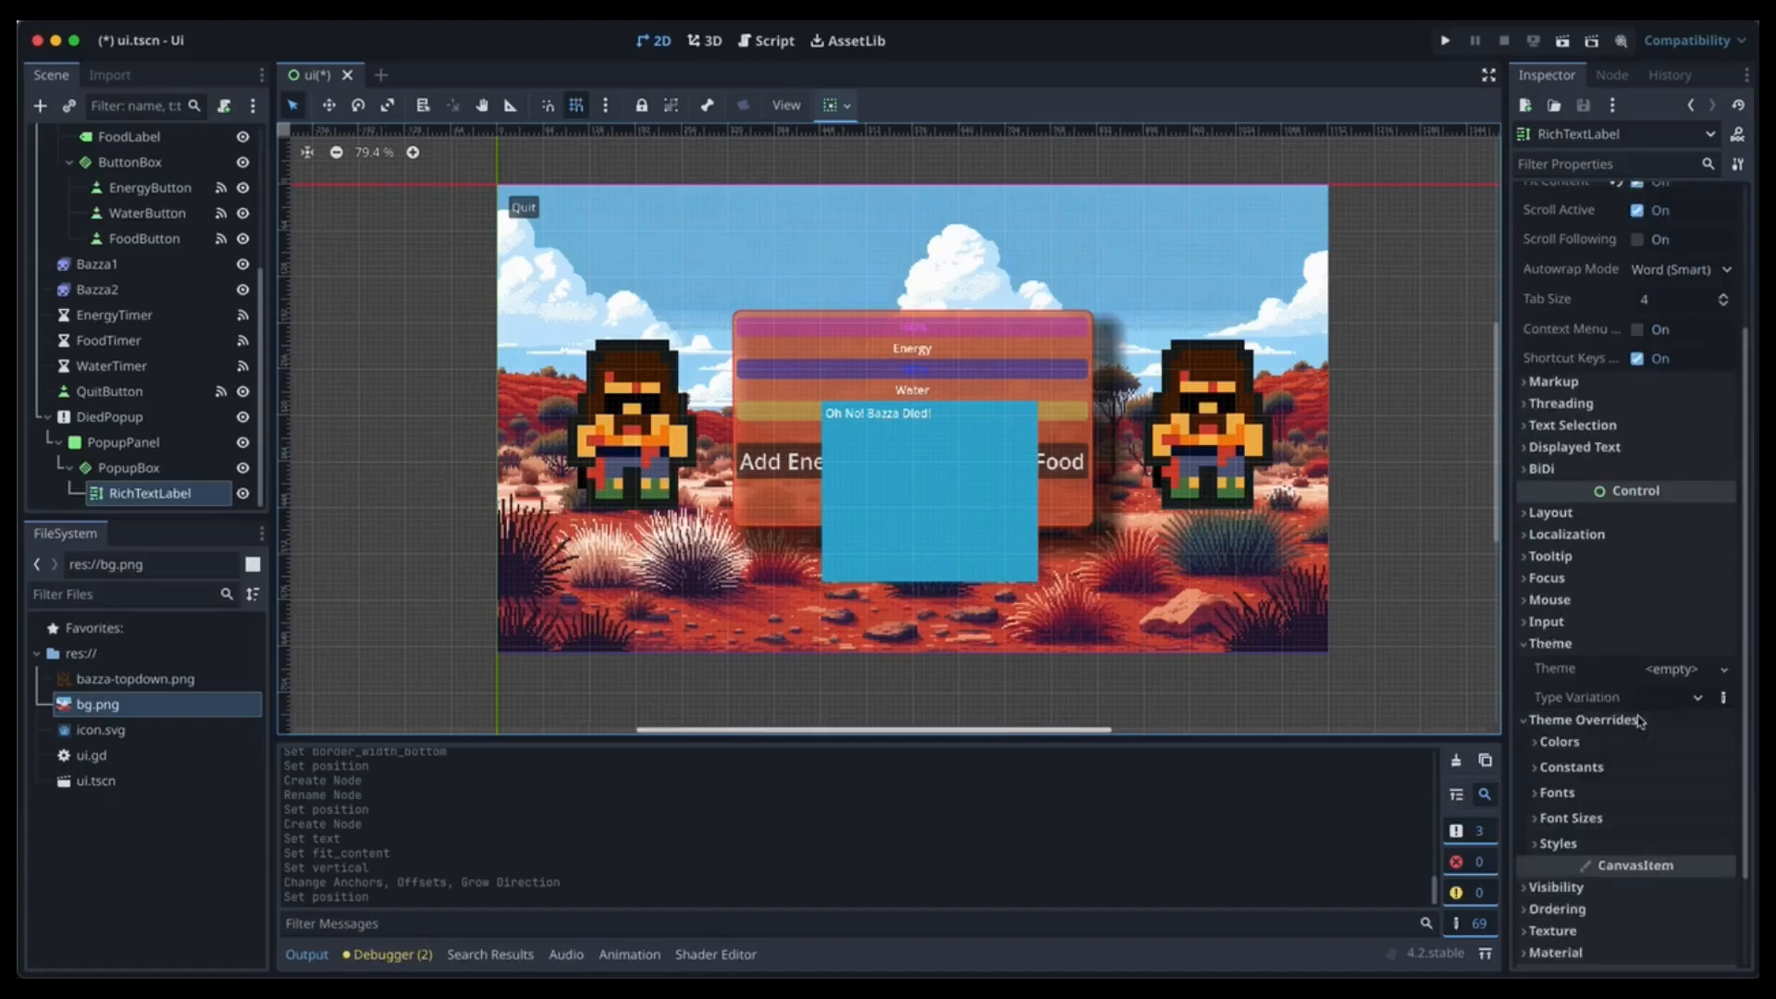
left_click(1577, 818)
left_click(1656, 844)
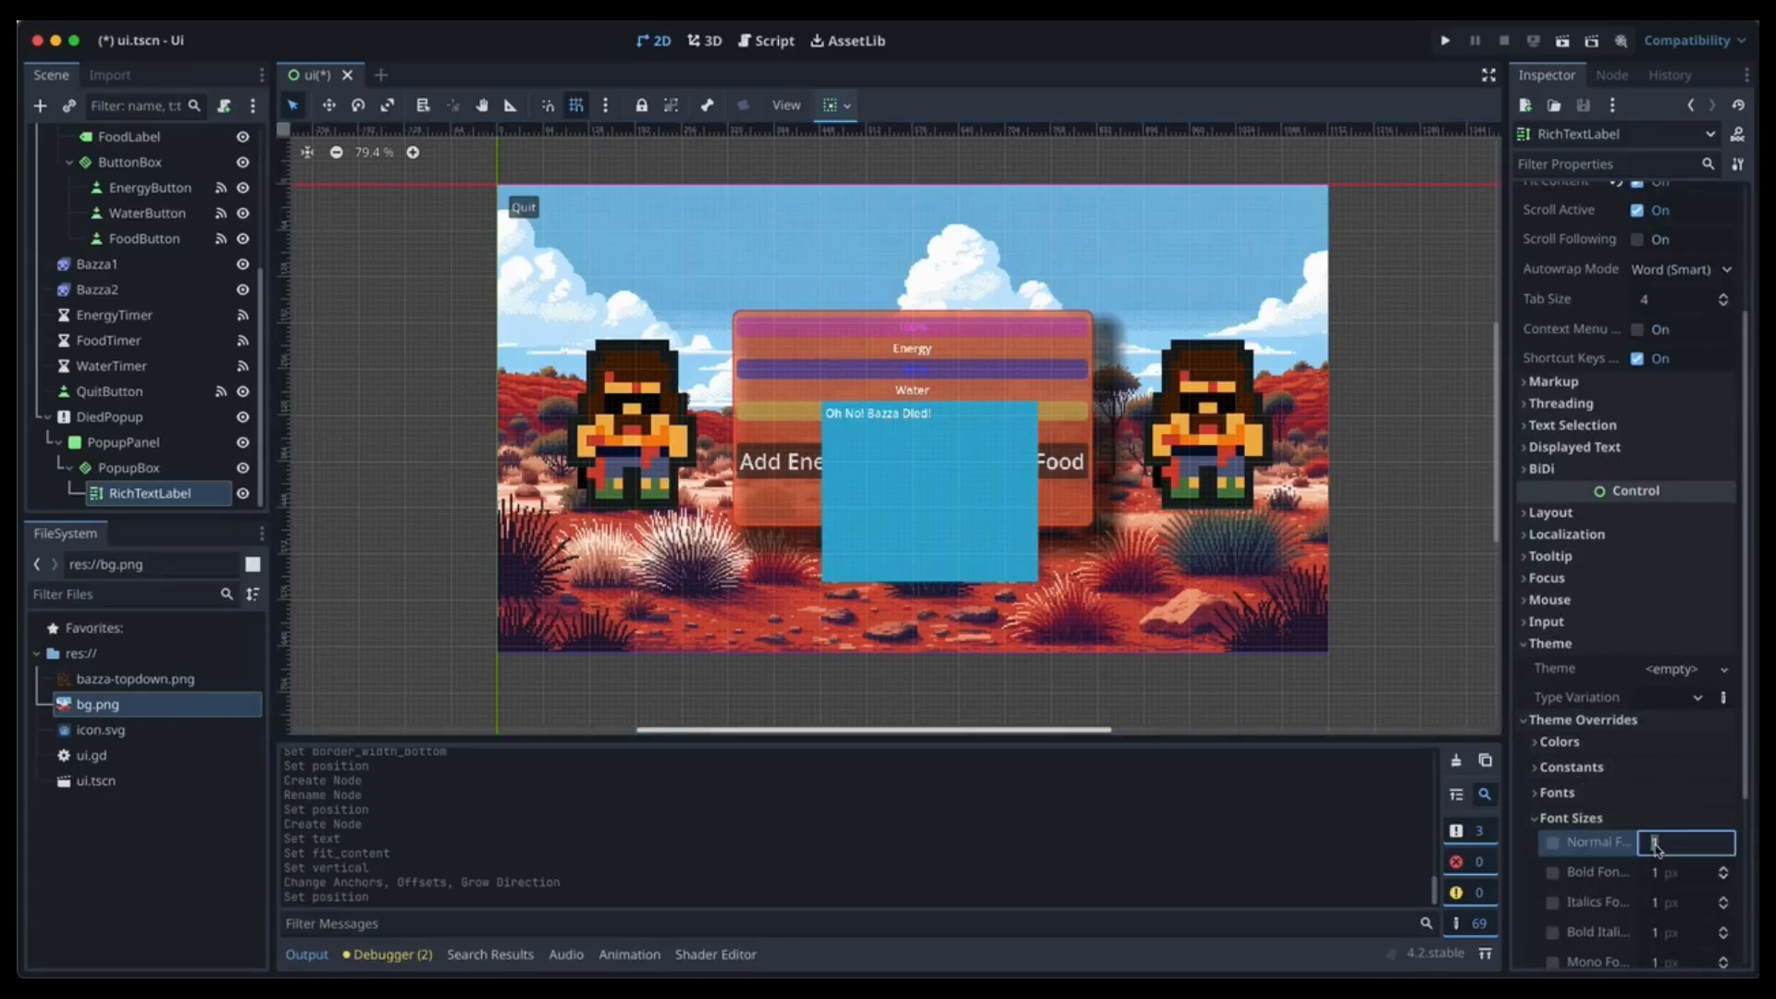
type("20")
key("Return")
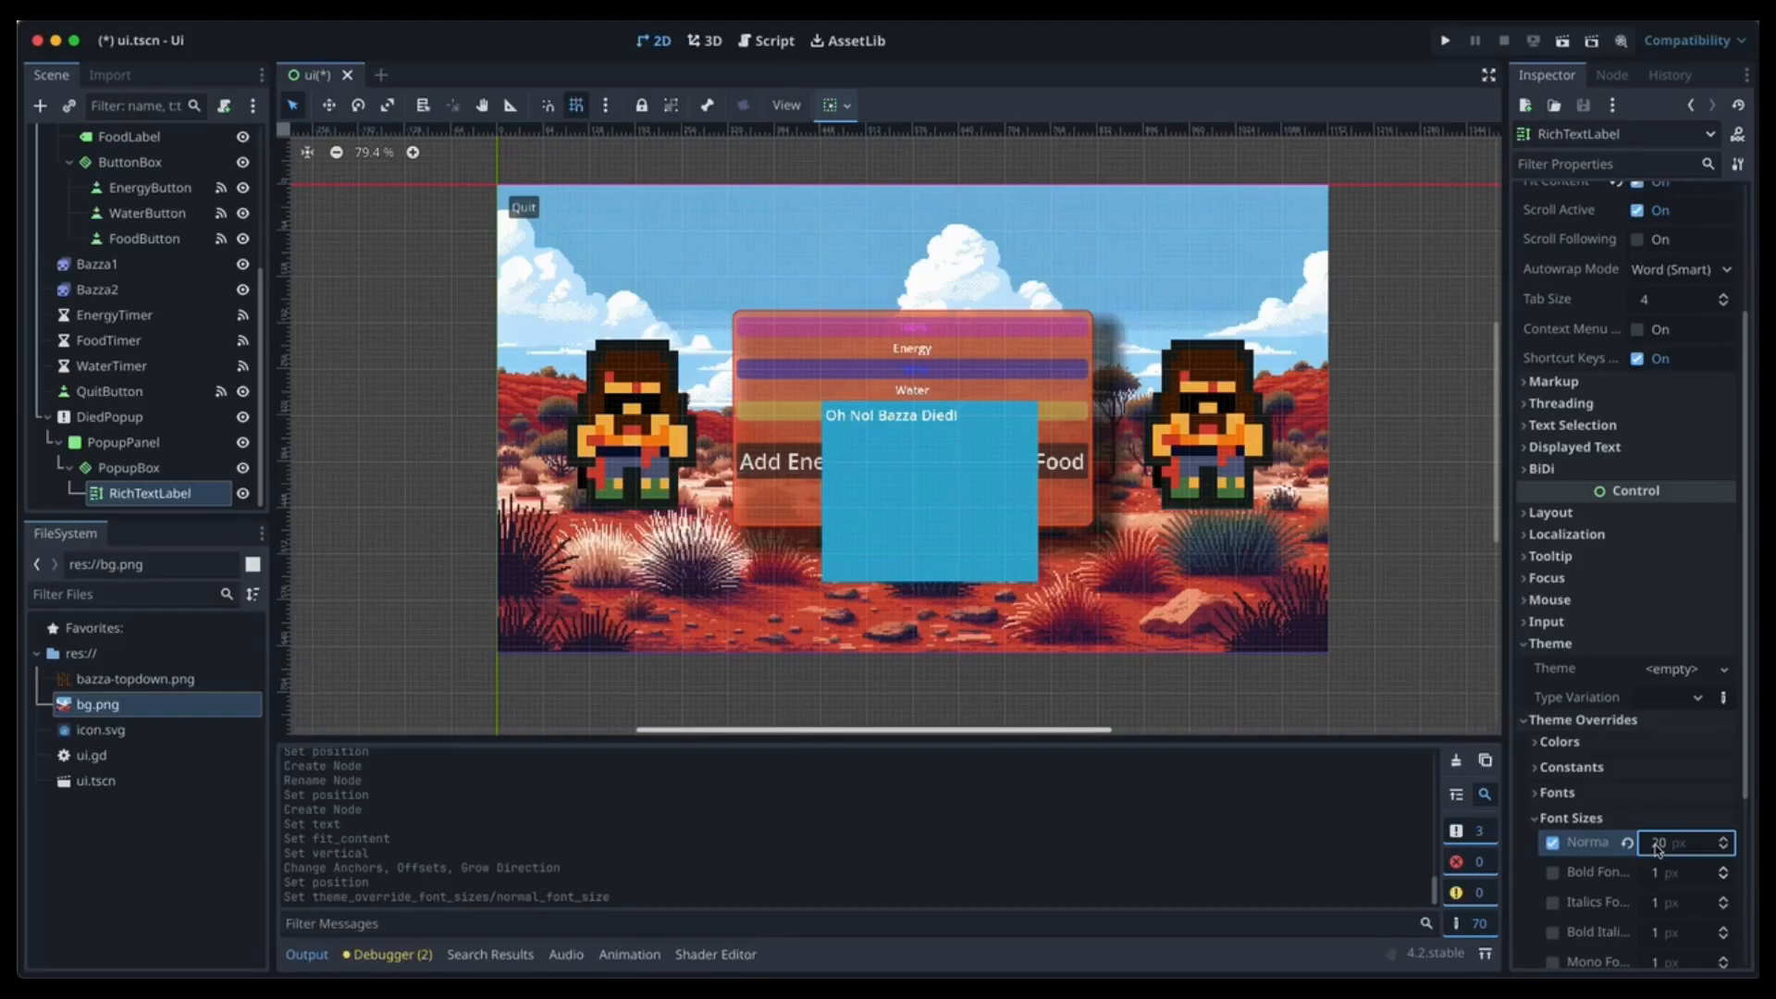
left_click(1657, 845)
key("Return")
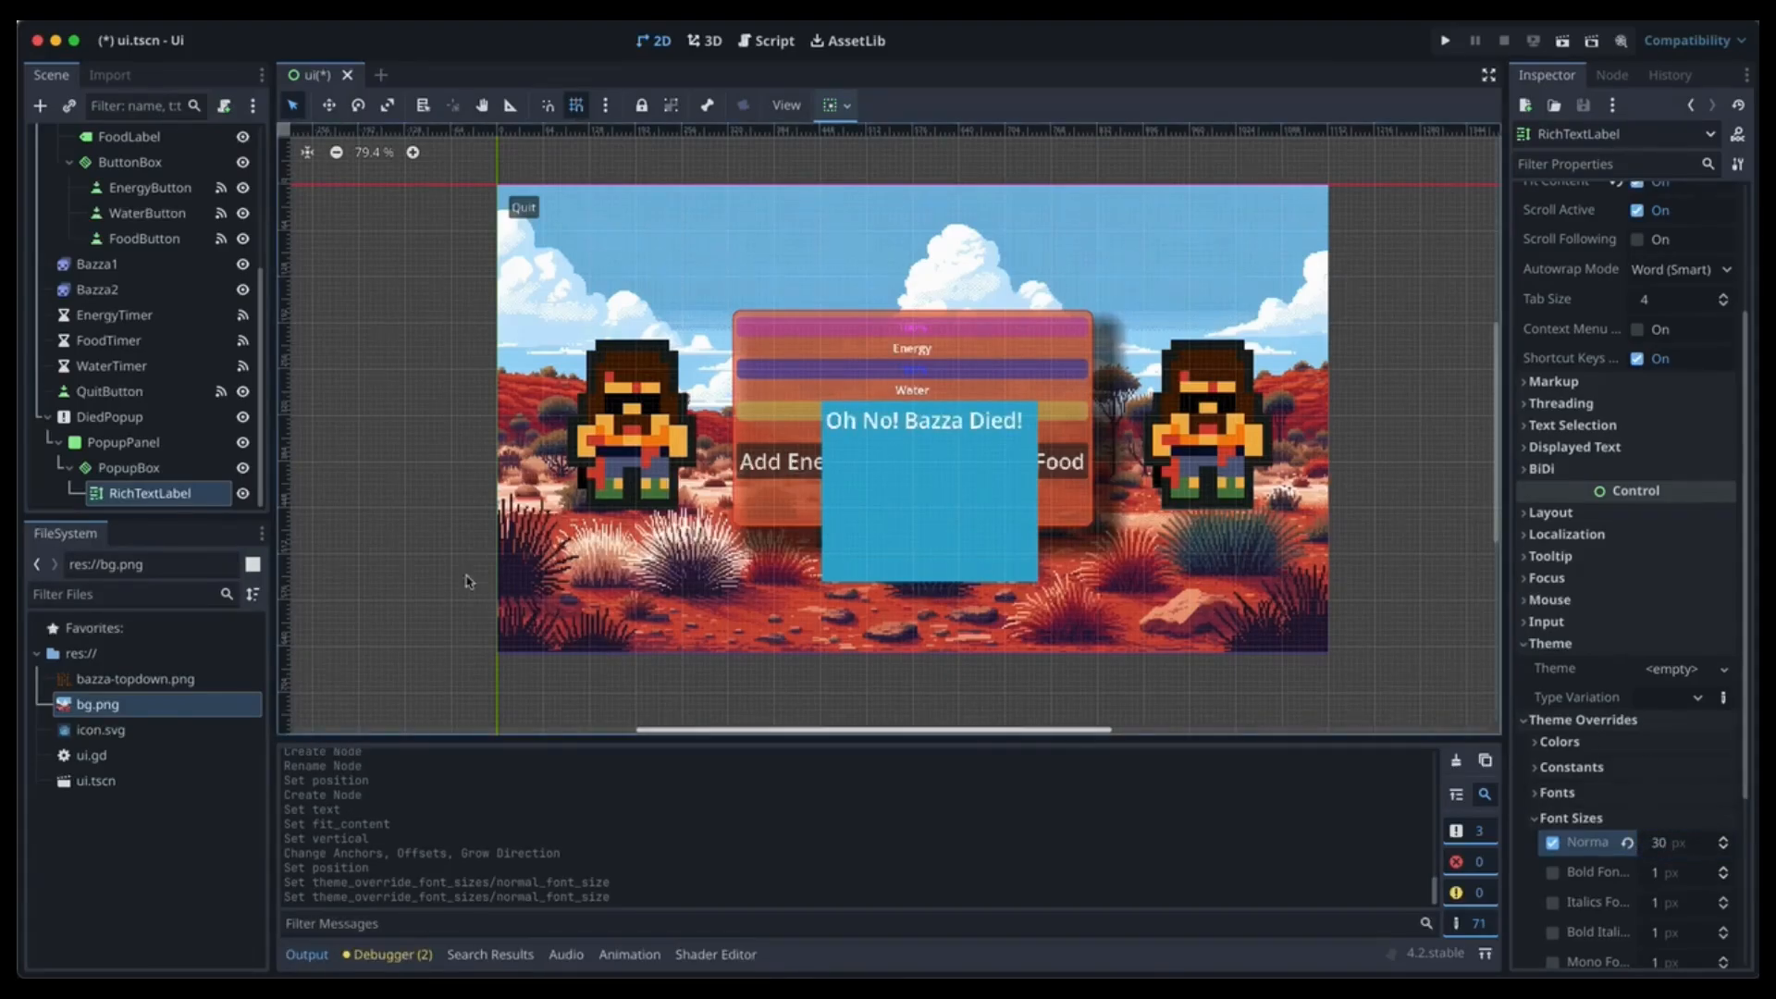
left_click(148, 495)
left_click(134, 470)
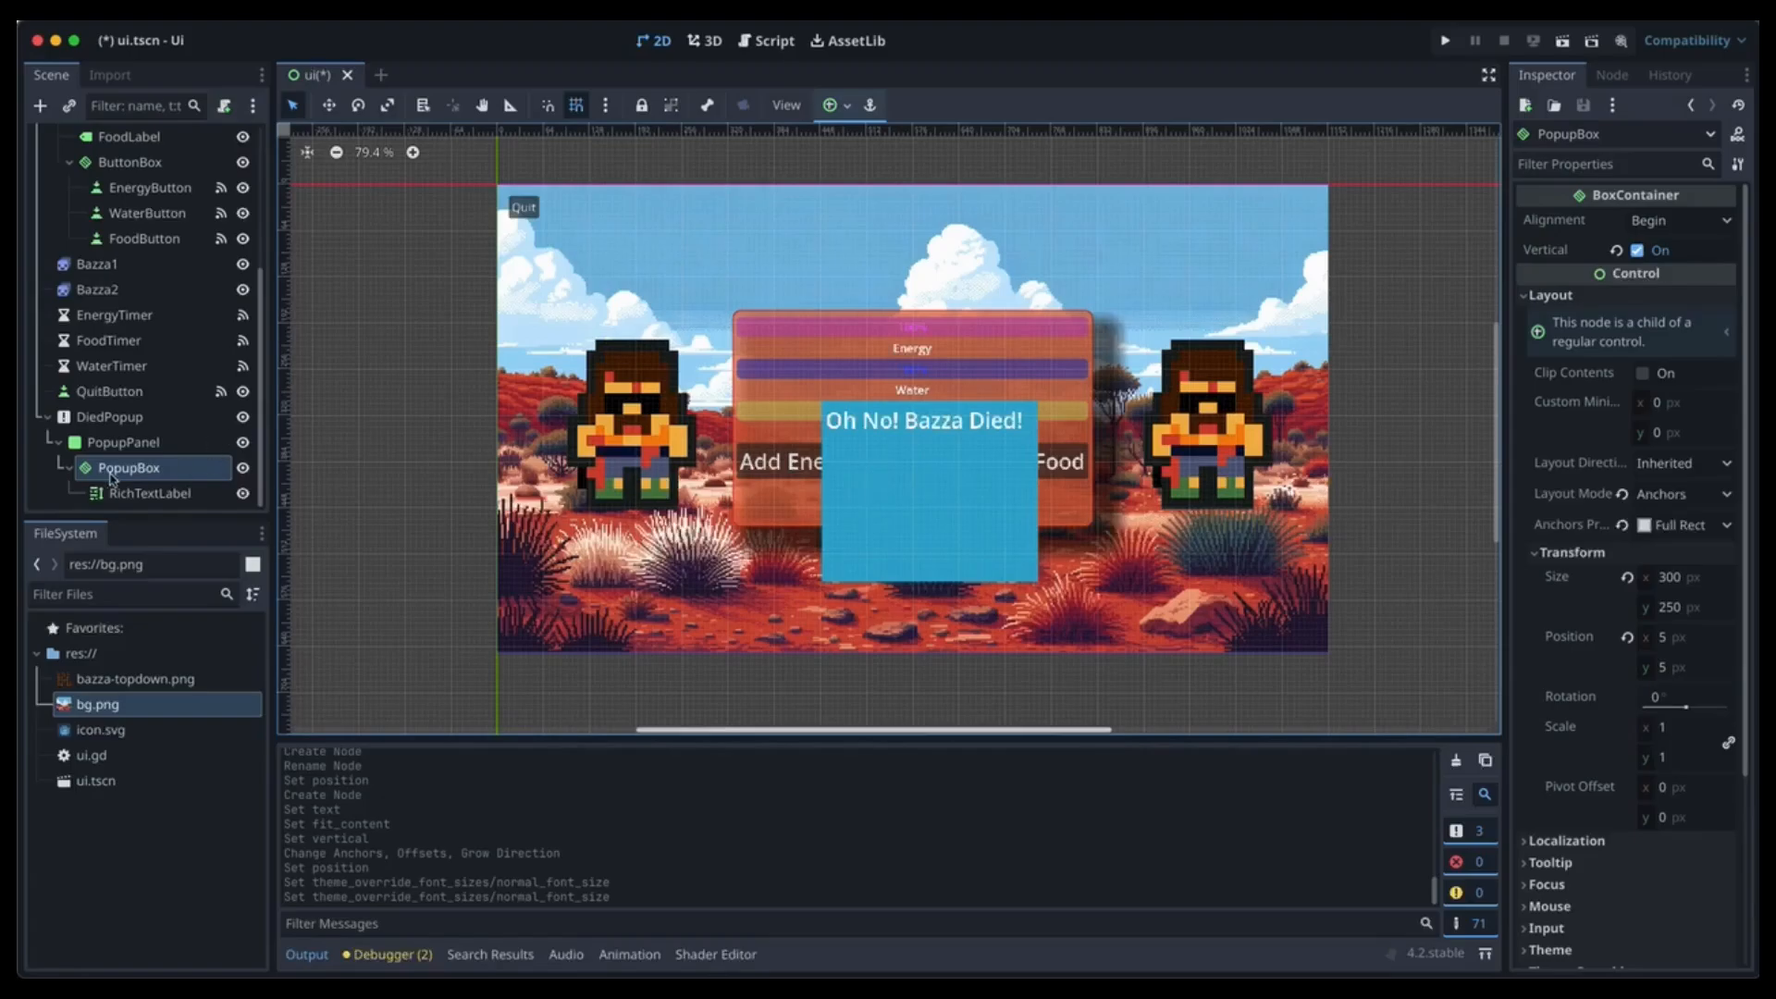
Add a BoxContainer under PopupBox and rename it PopupButtonBox.
left_click(43, 109)
type("box")
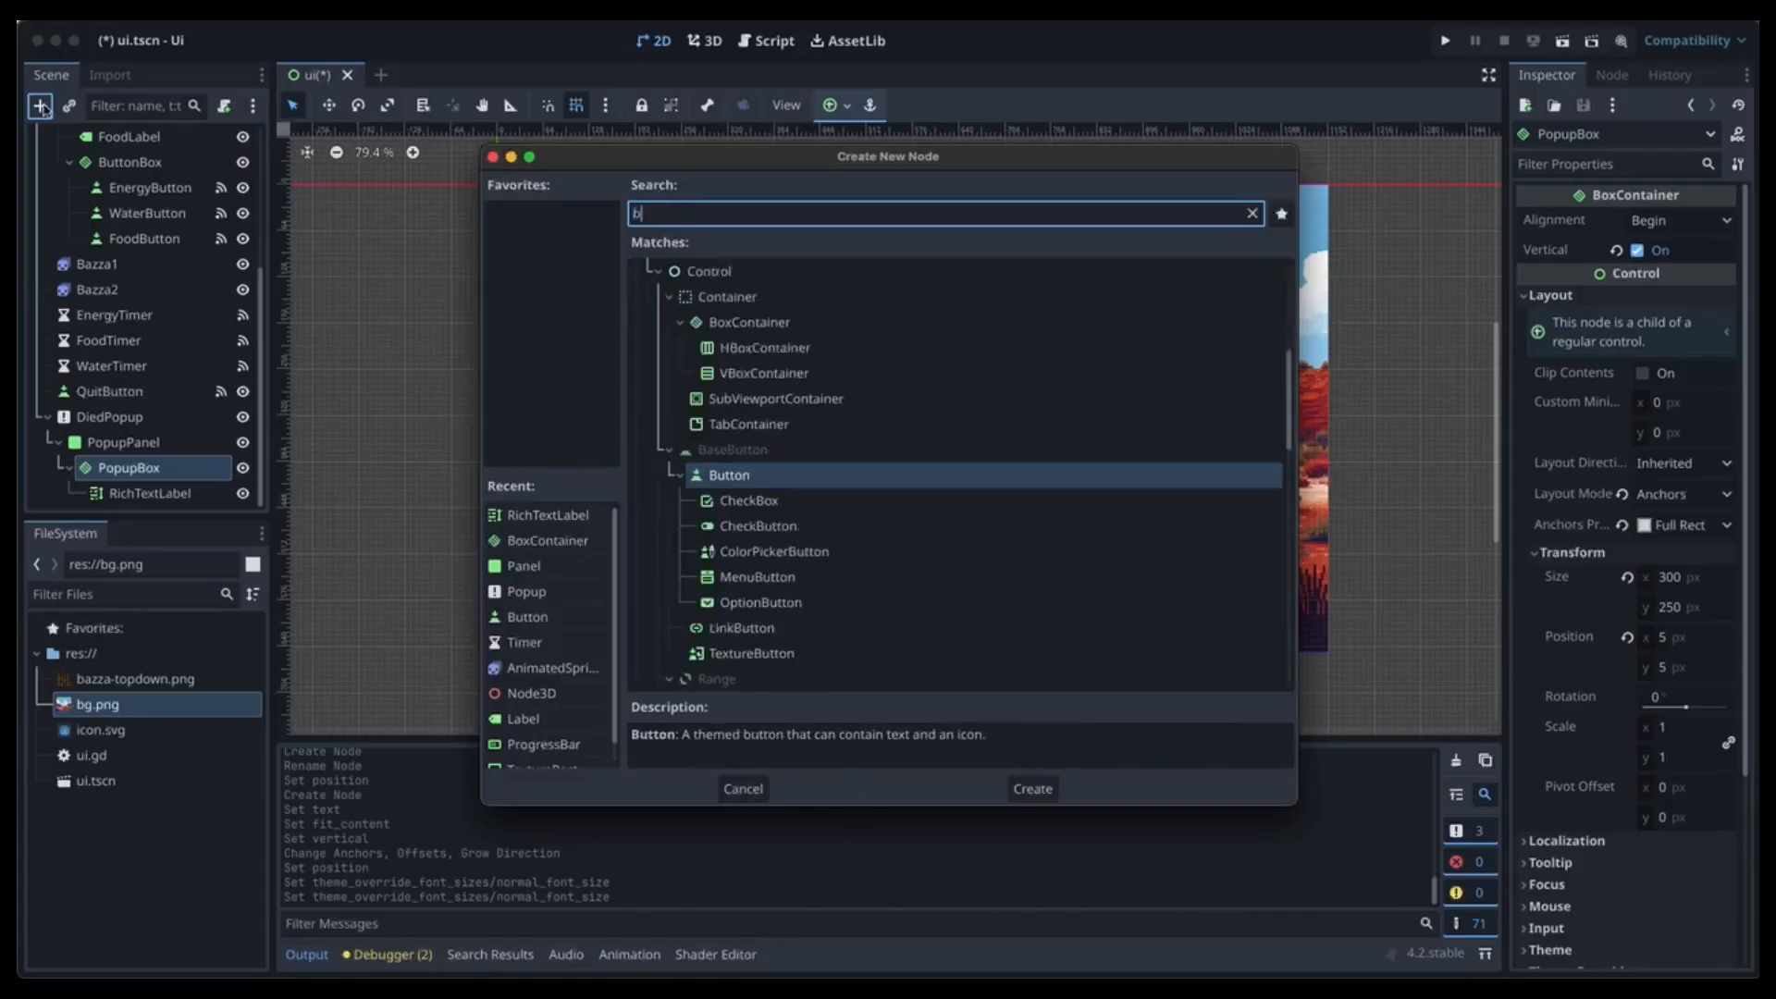
key("Return")
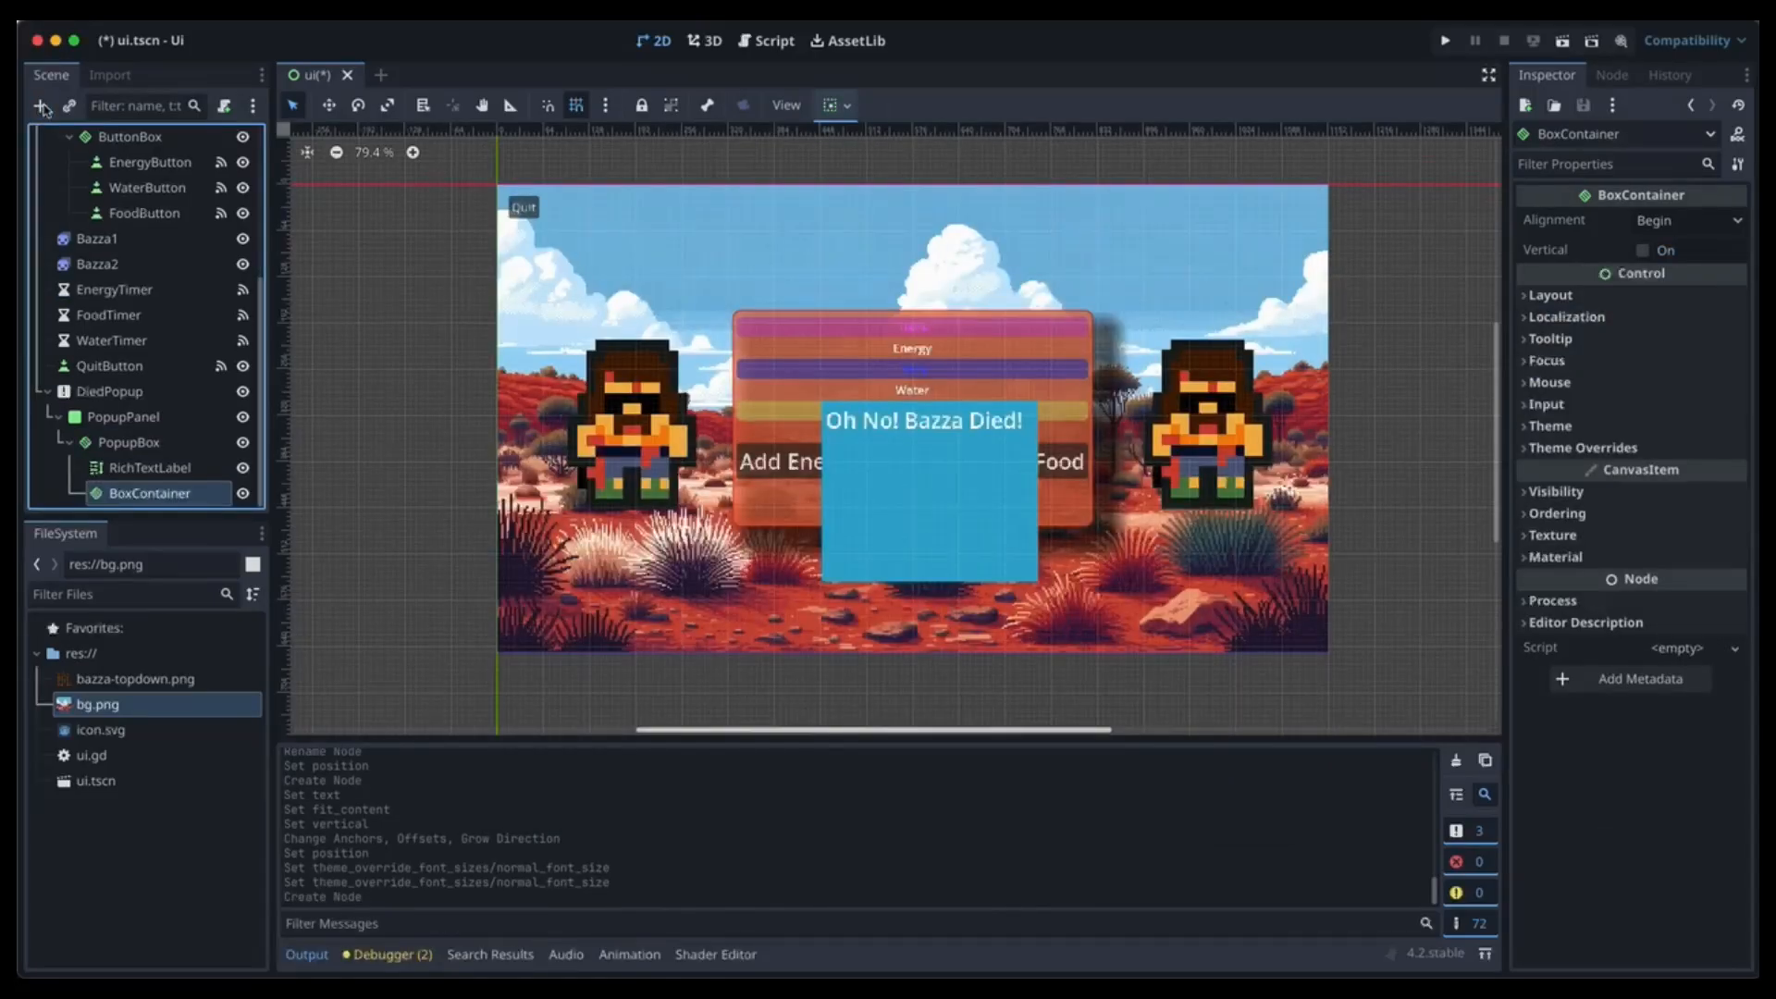
double_click(141, 495)
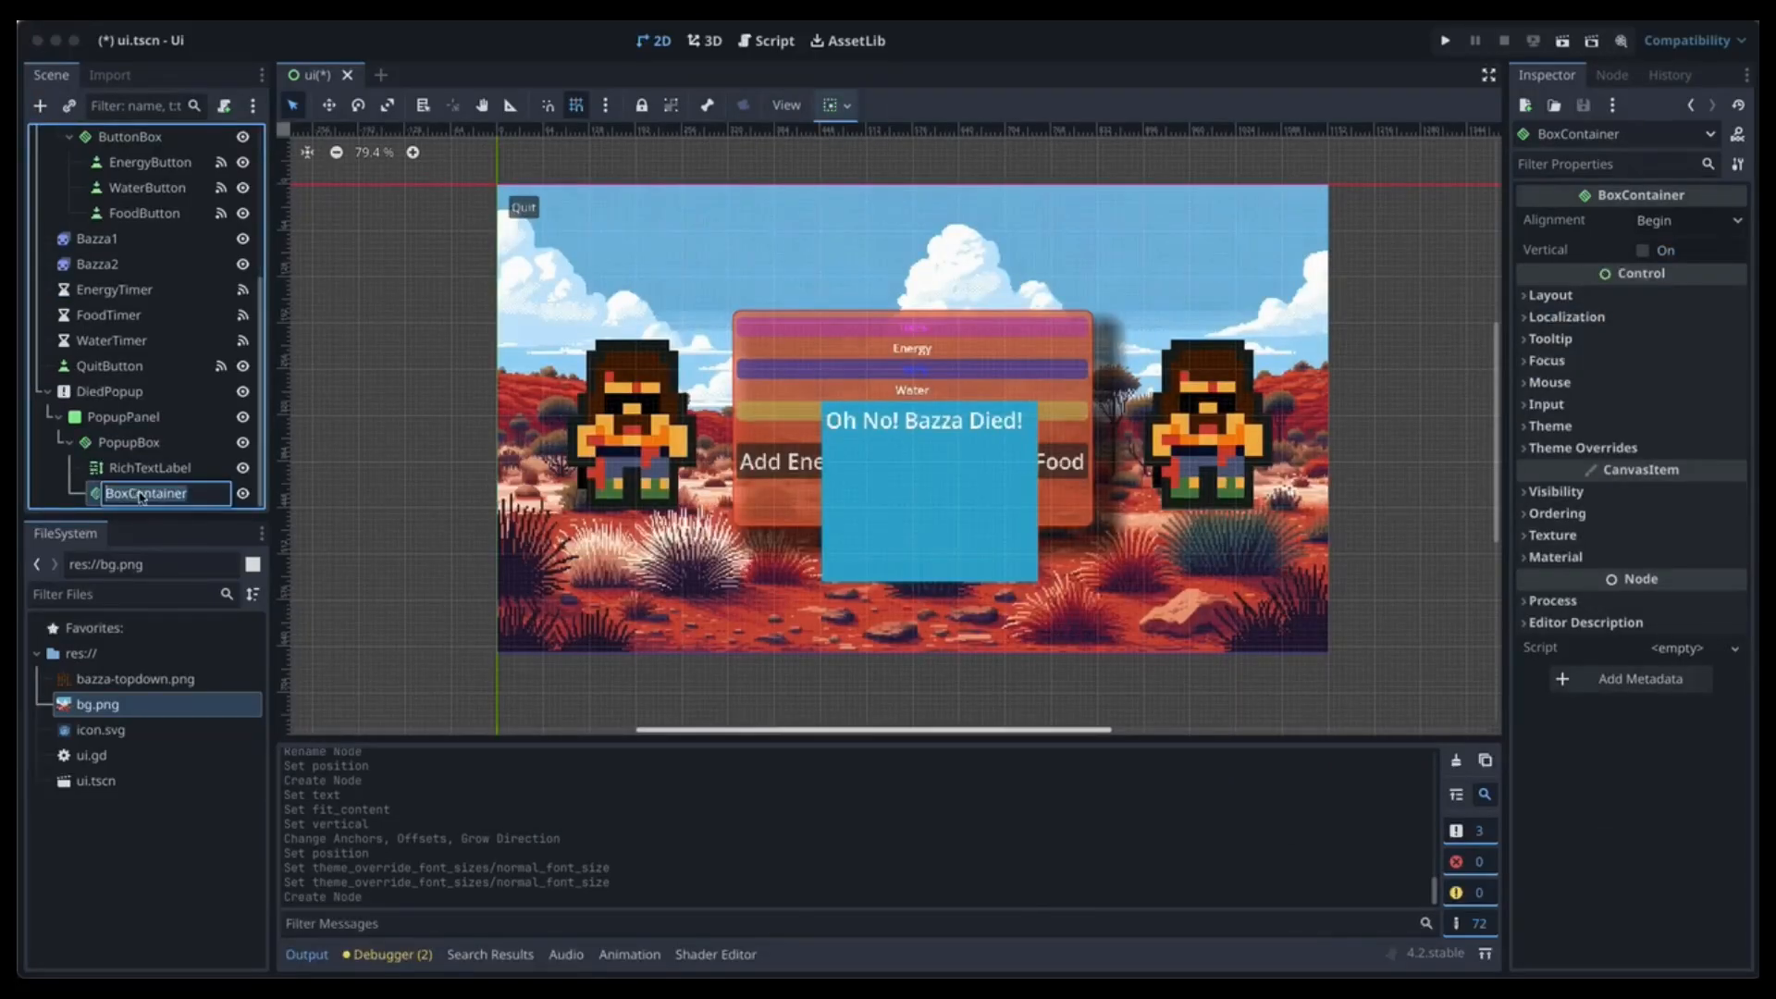
type("PopupButtonBox")
key("Return")
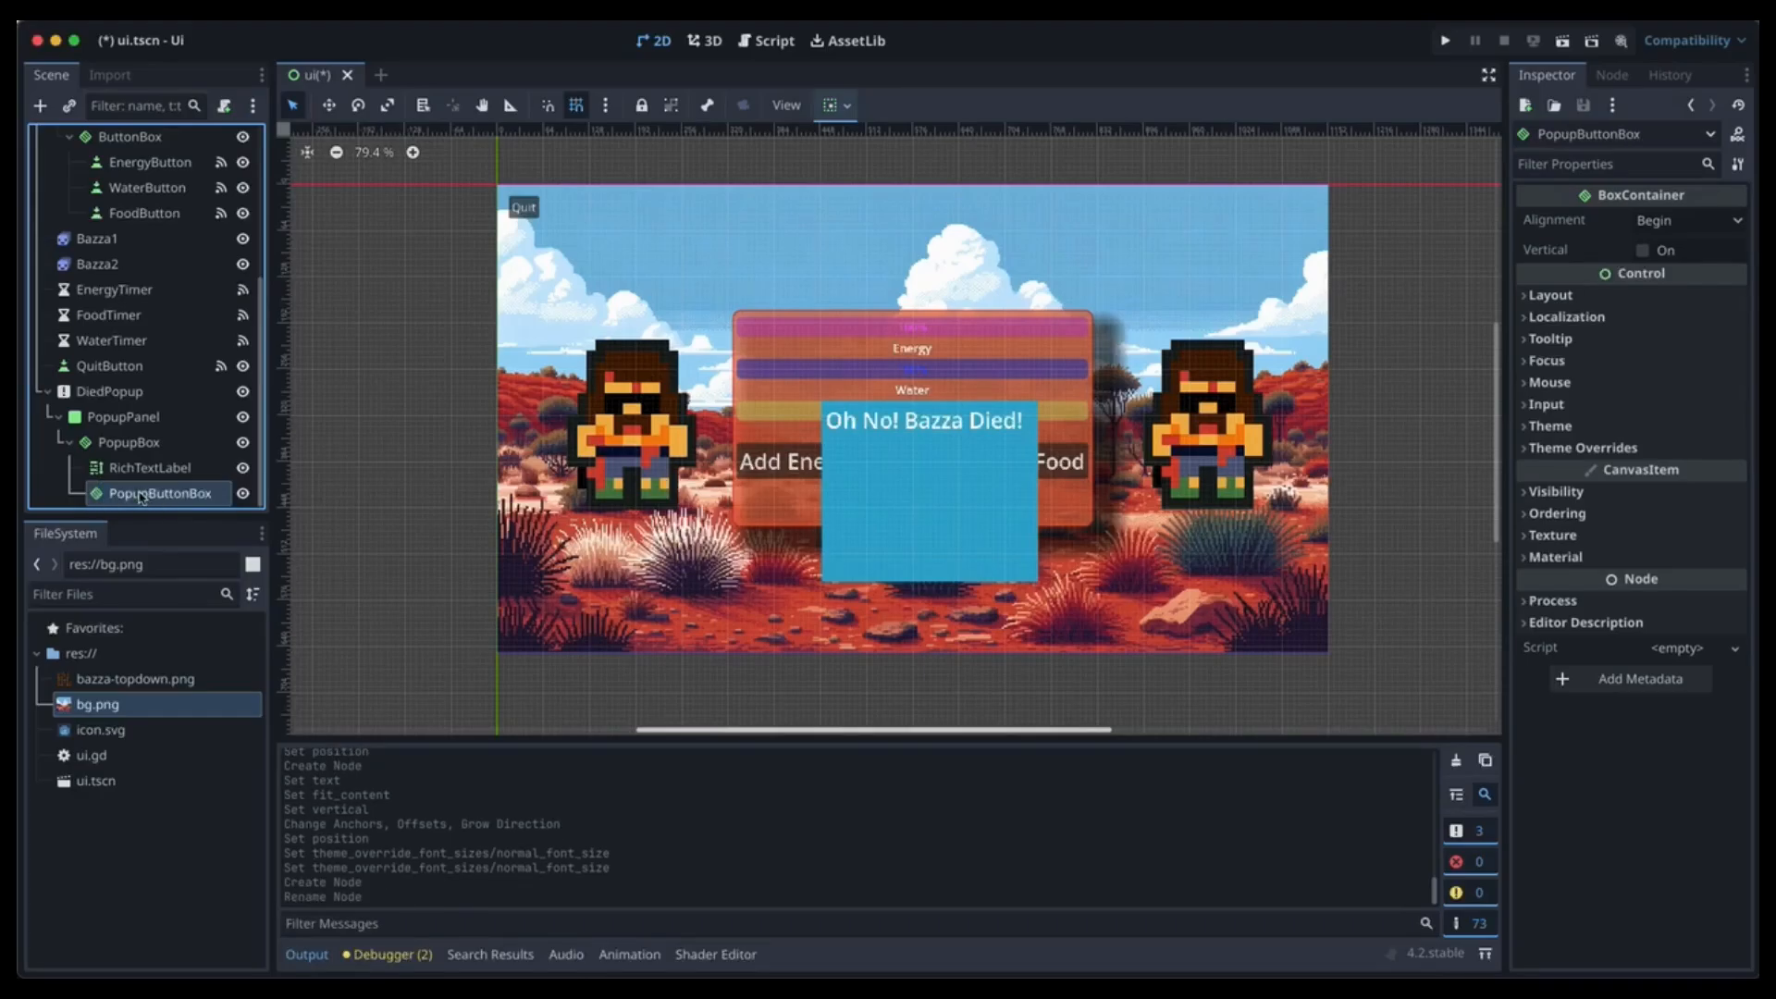
Add a Button named Retry inside PopupButtonBox with its text set to 'Retry'.
left_click(39, 105)
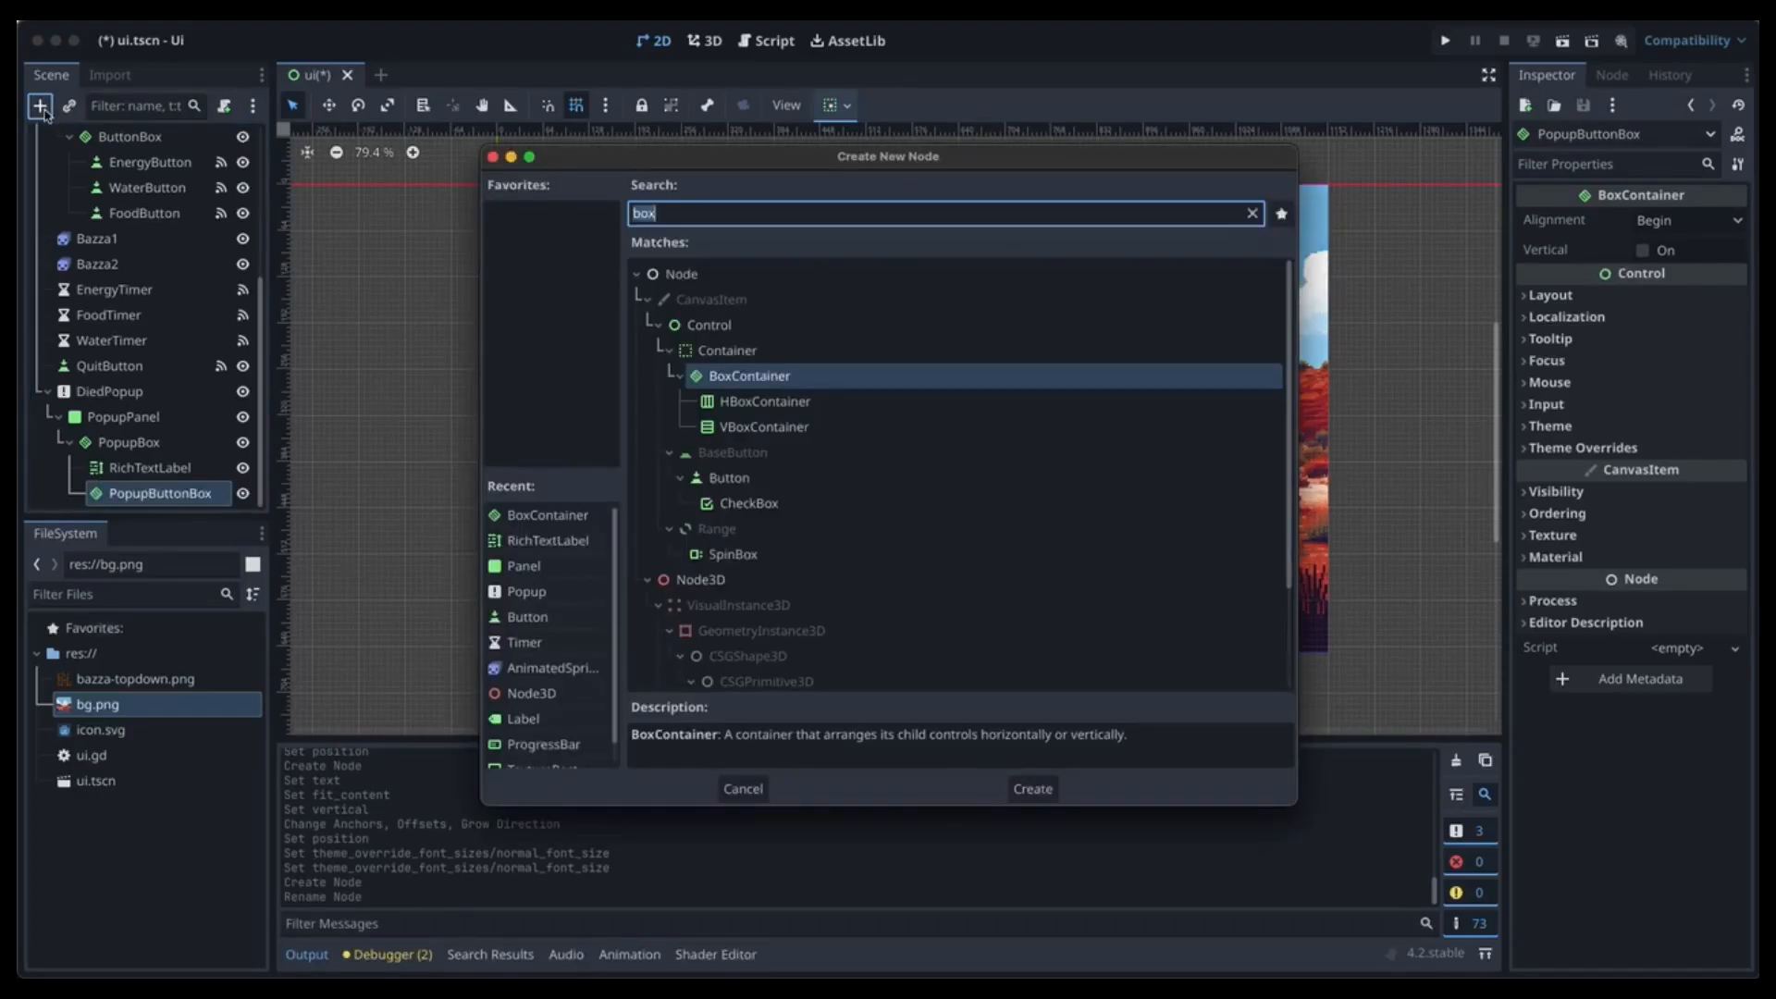
type("button")
key("Return")
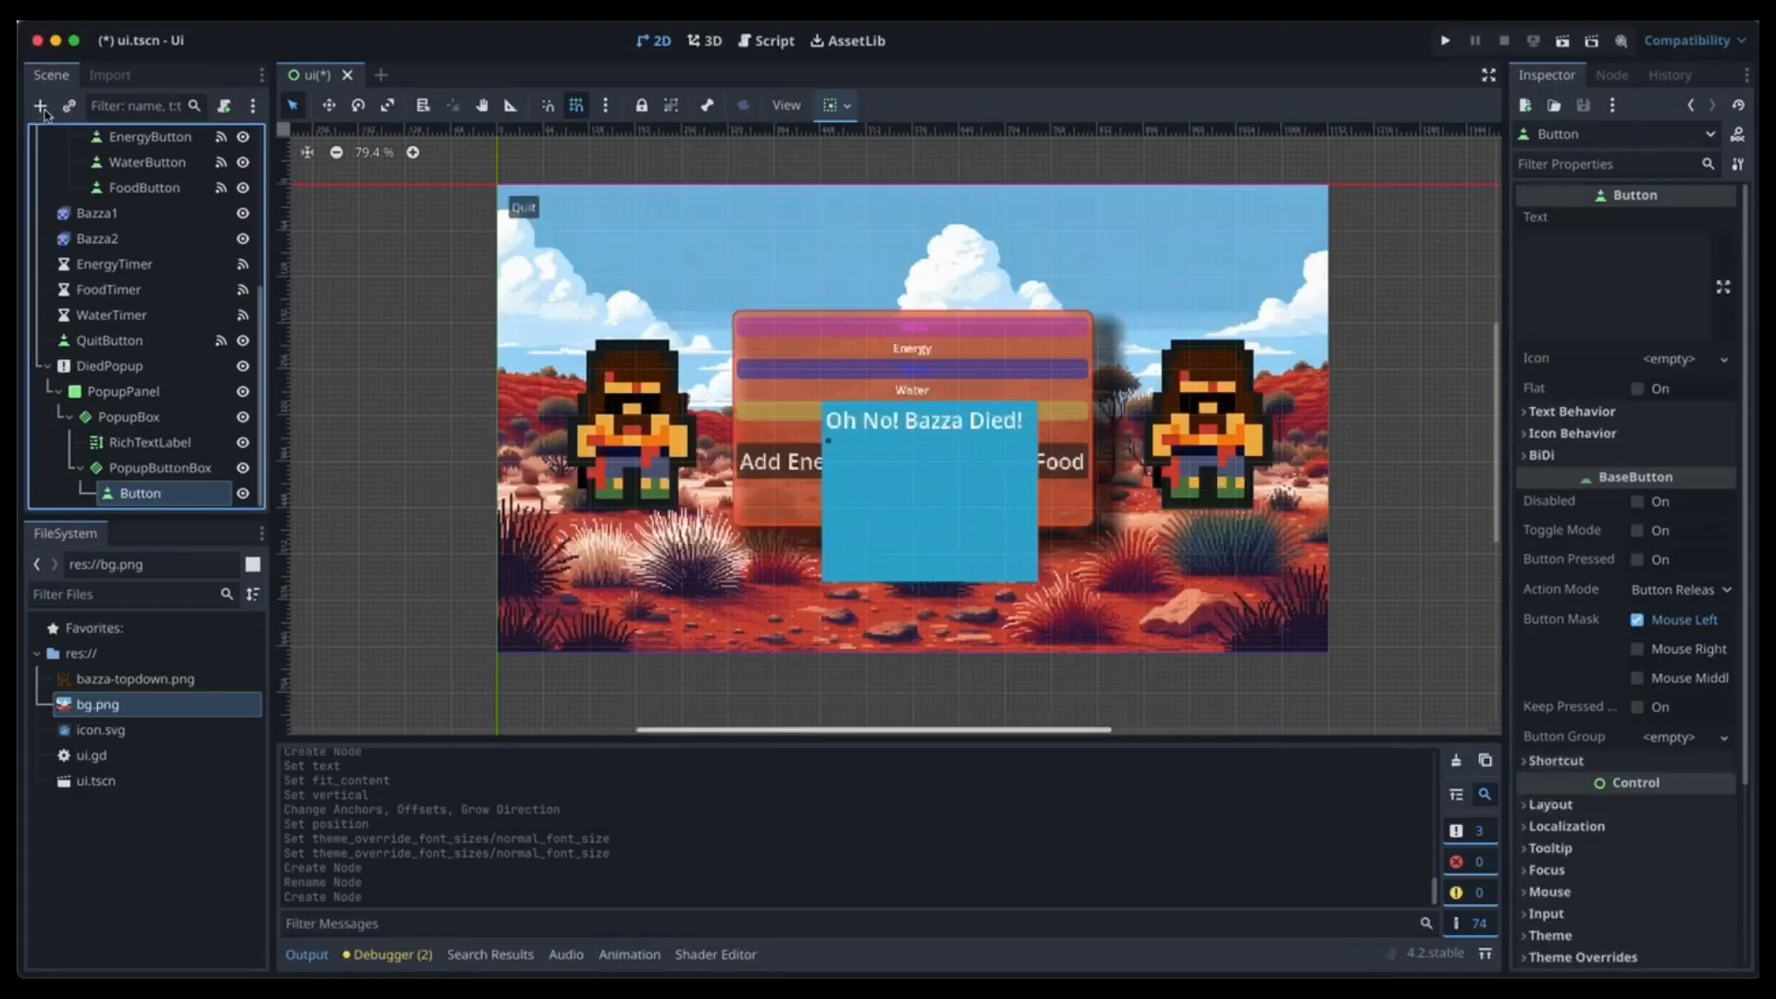
double_click(153, 496)
type("Retry")
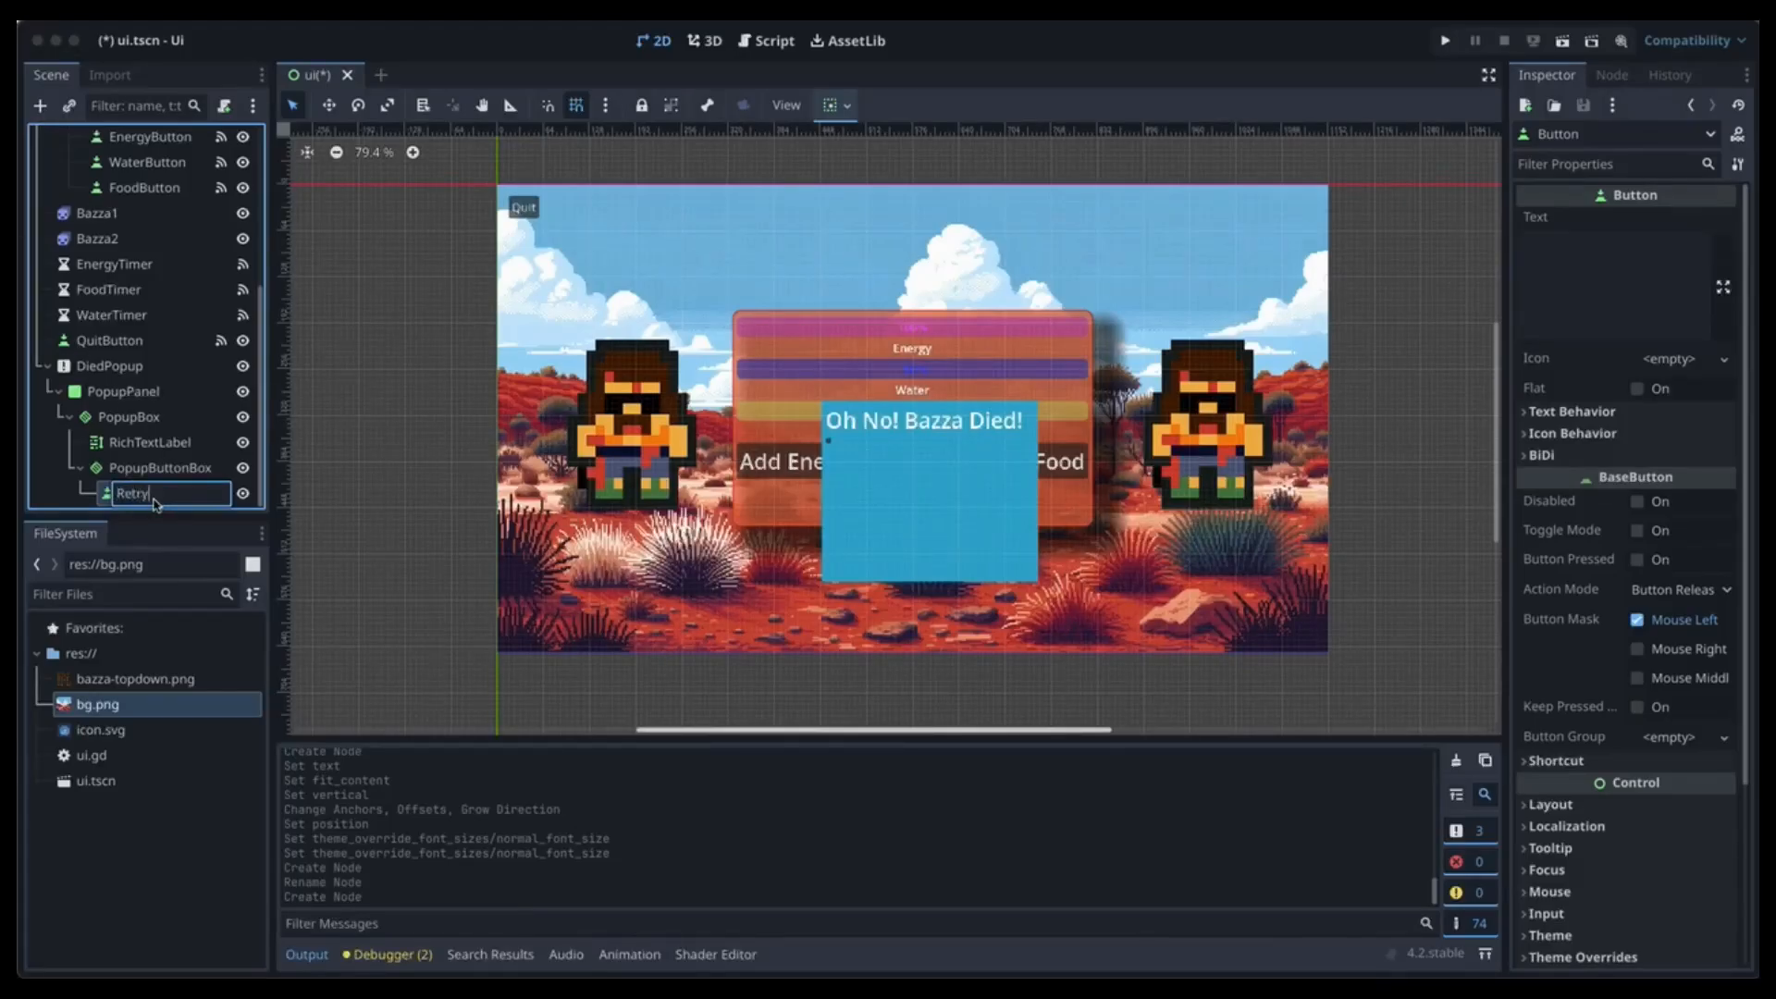
key("Return")
left_click(1641, 297)
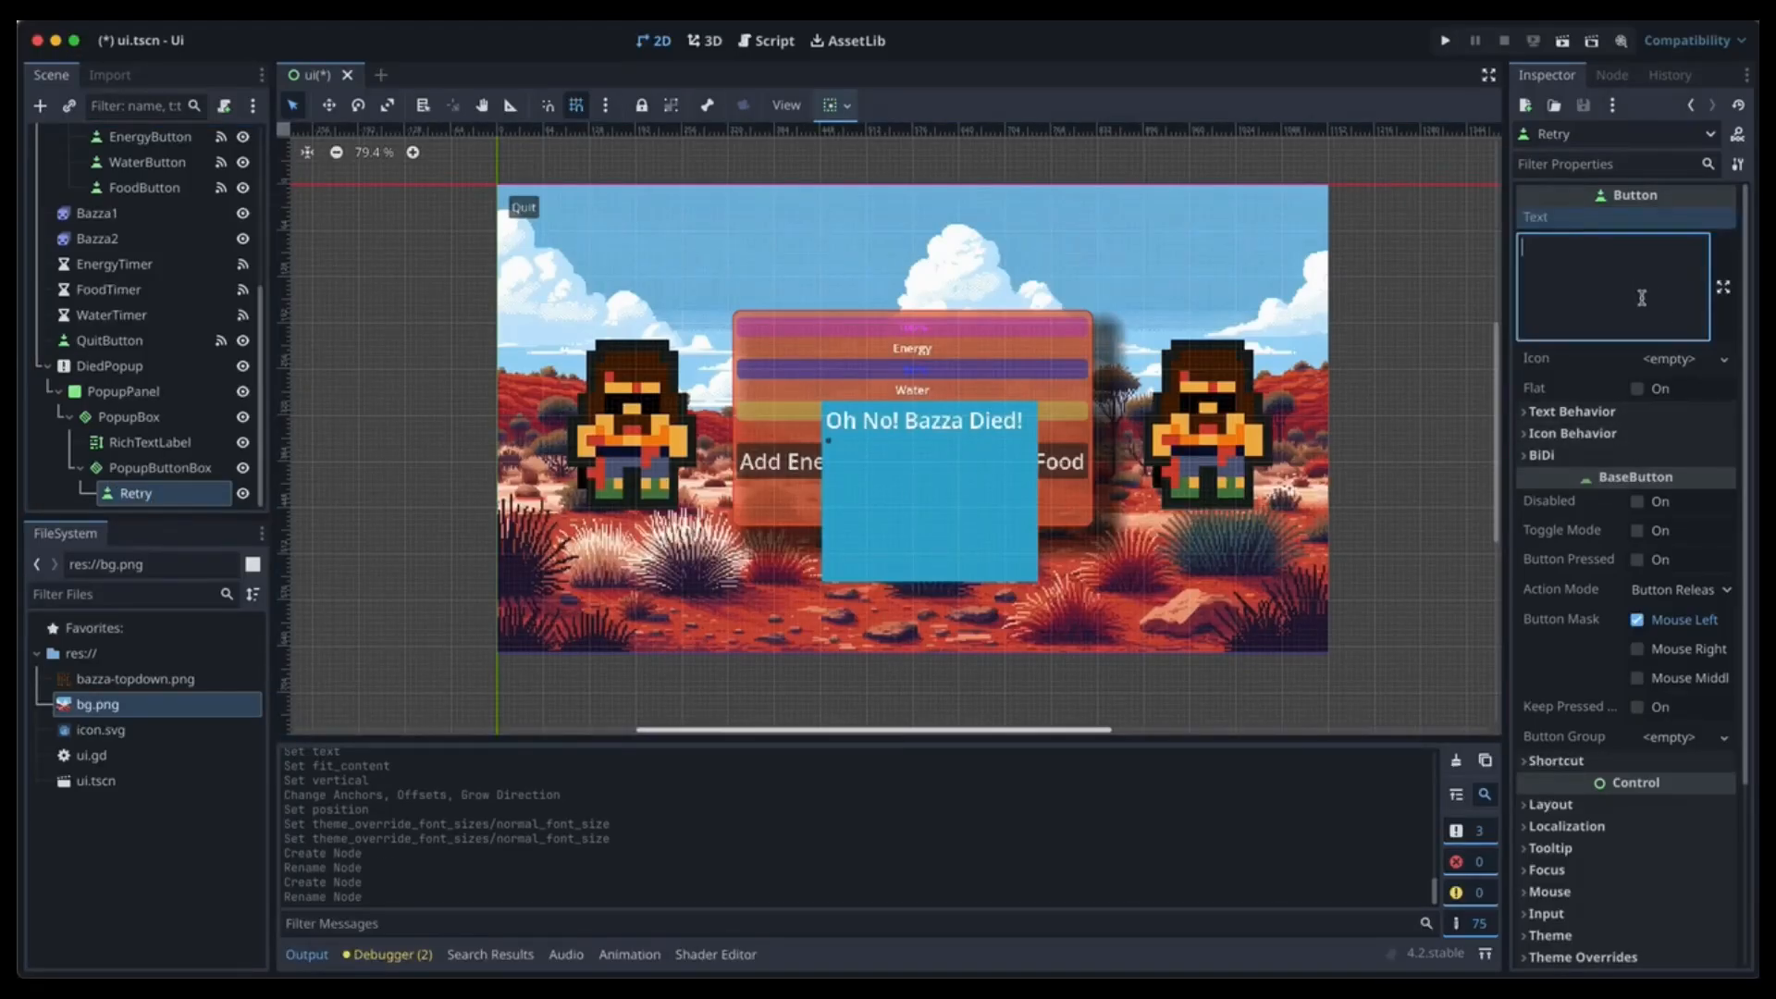
type("Retry")
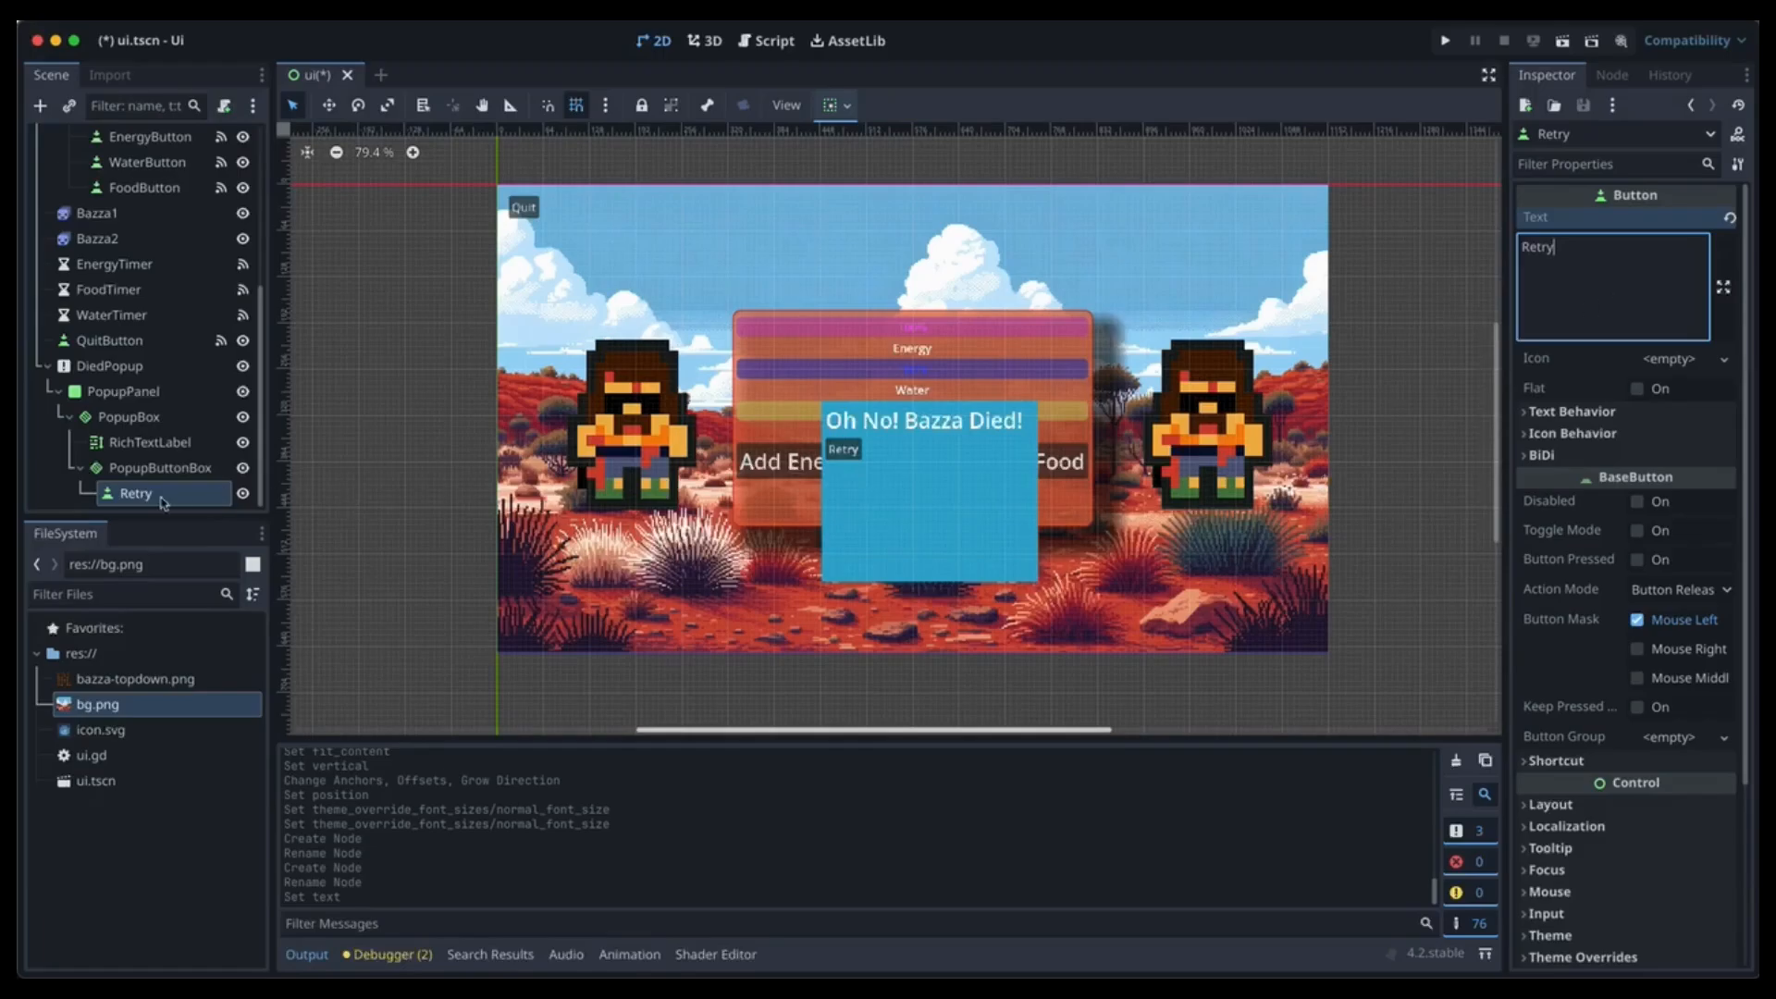
Duplicate QuitButton and move the QuitButton2 copy into PopupButtonBox.
left_click(109, 342)
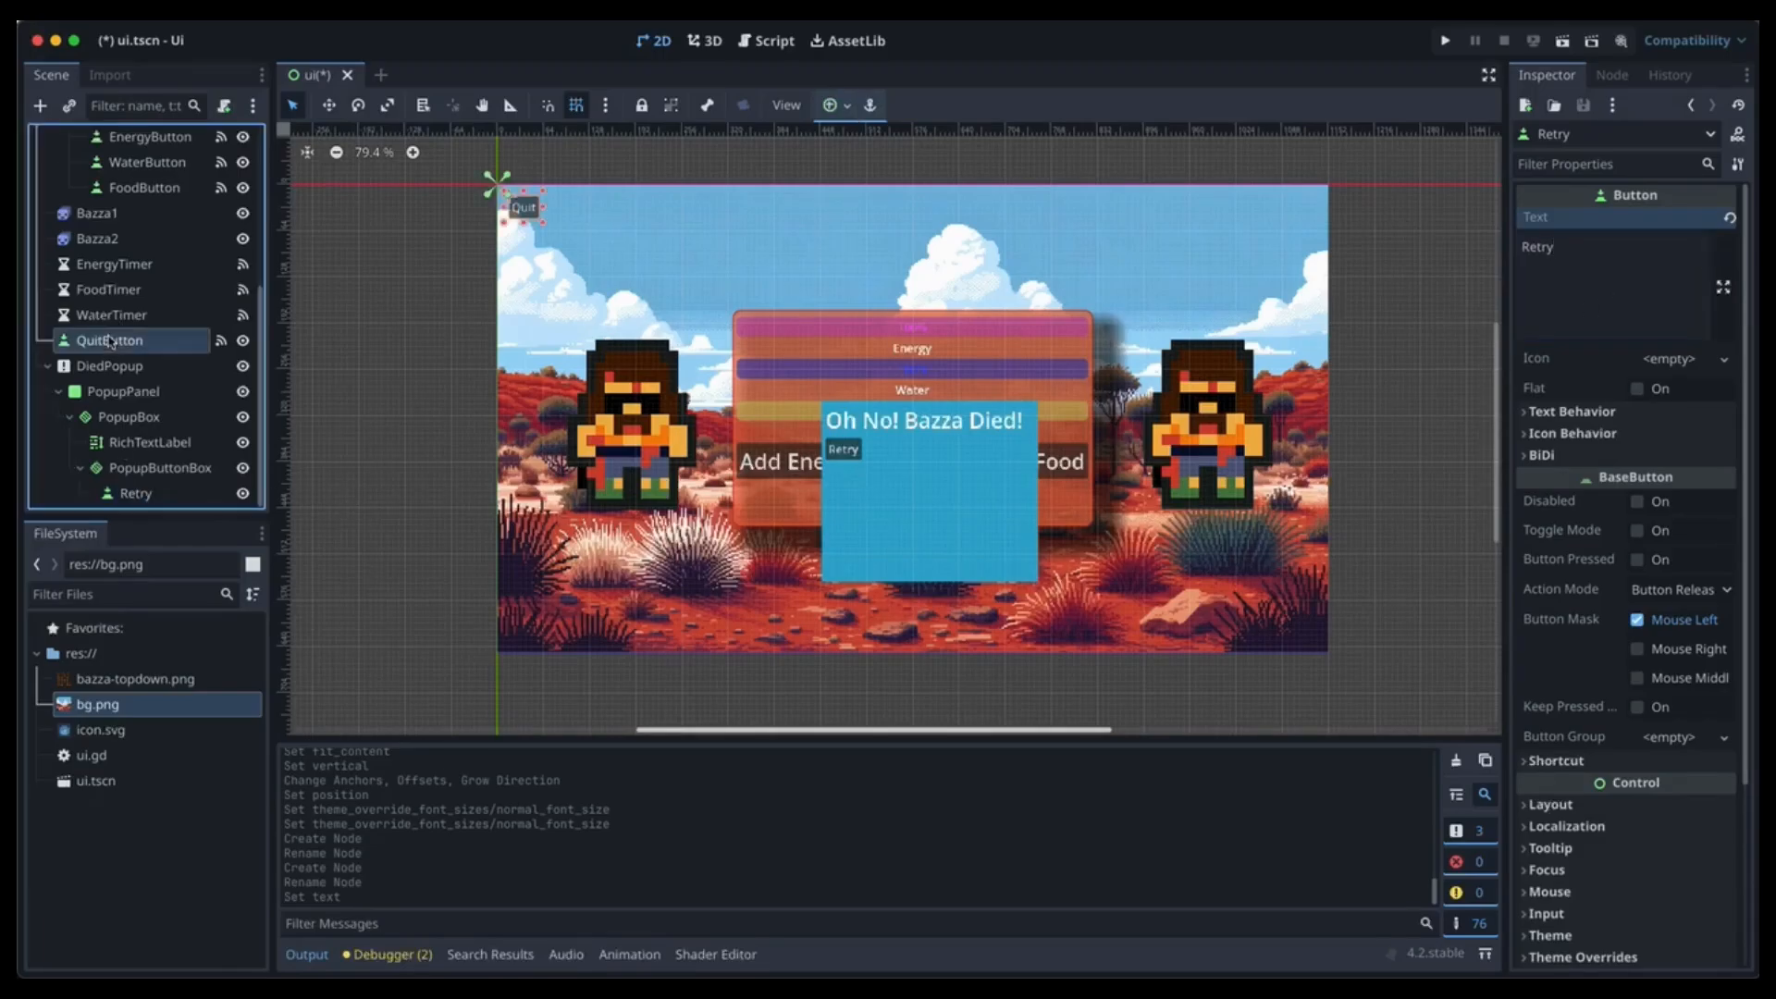
key("ctrl+d")
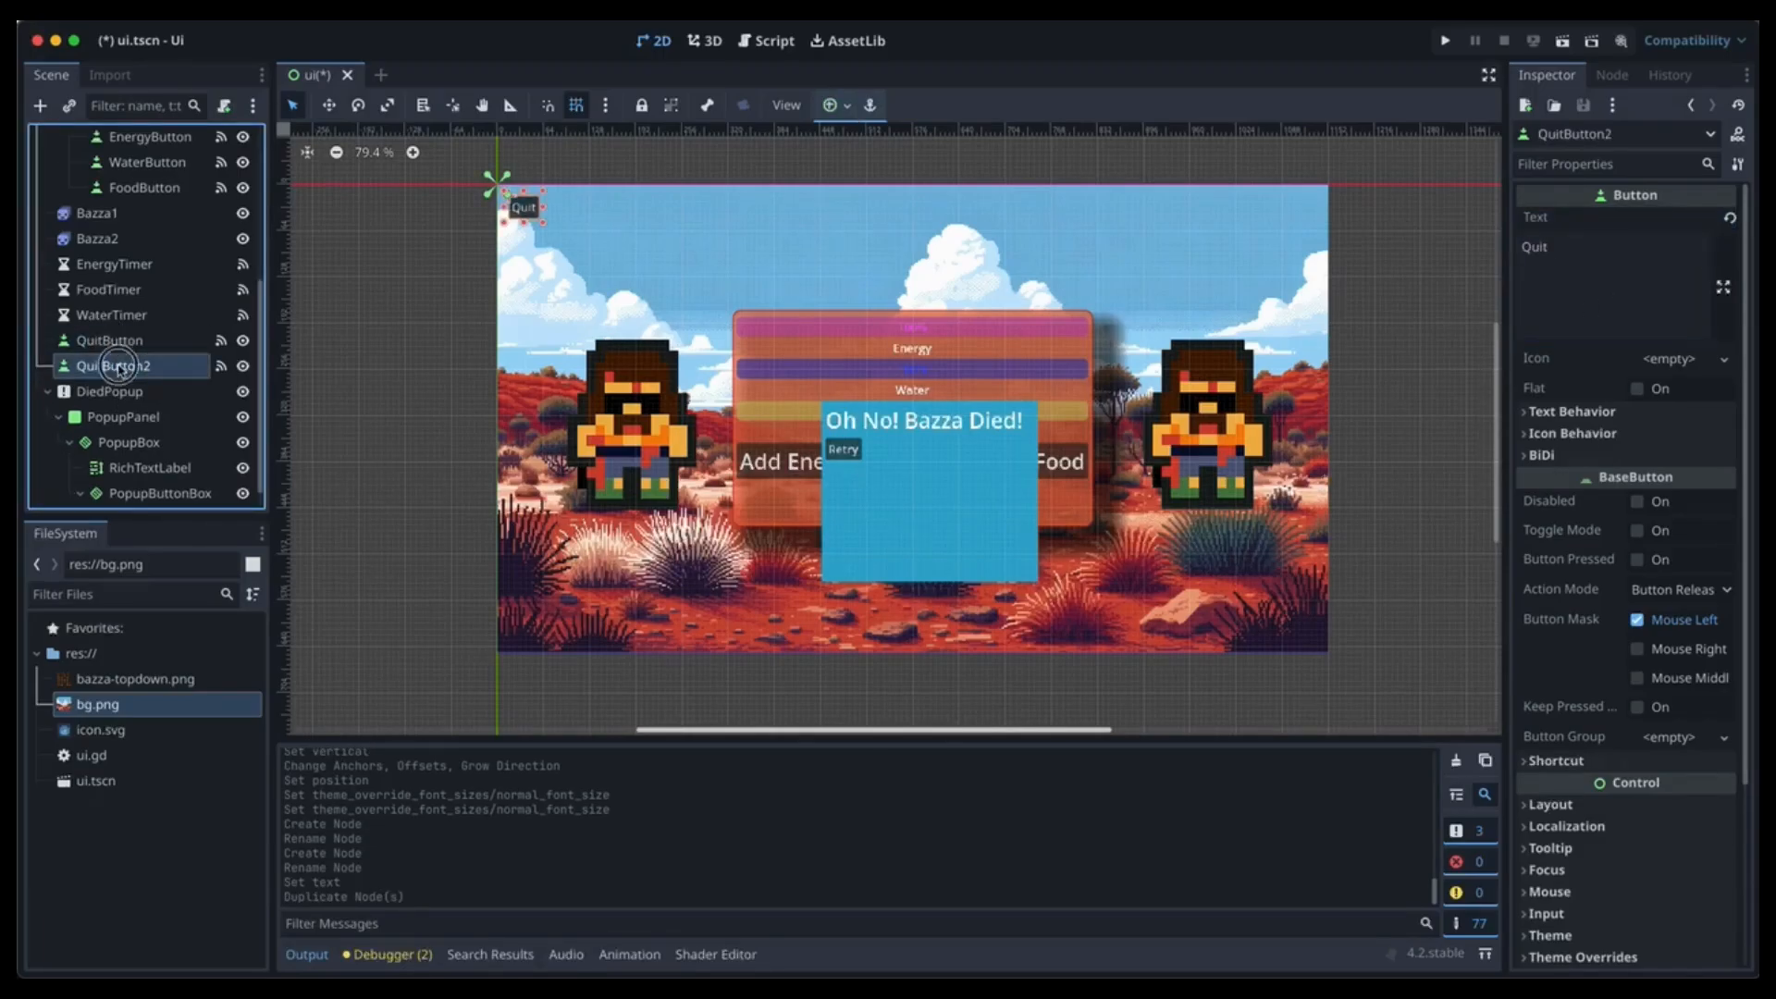
left_click_drag(116, 368, 159, 472)
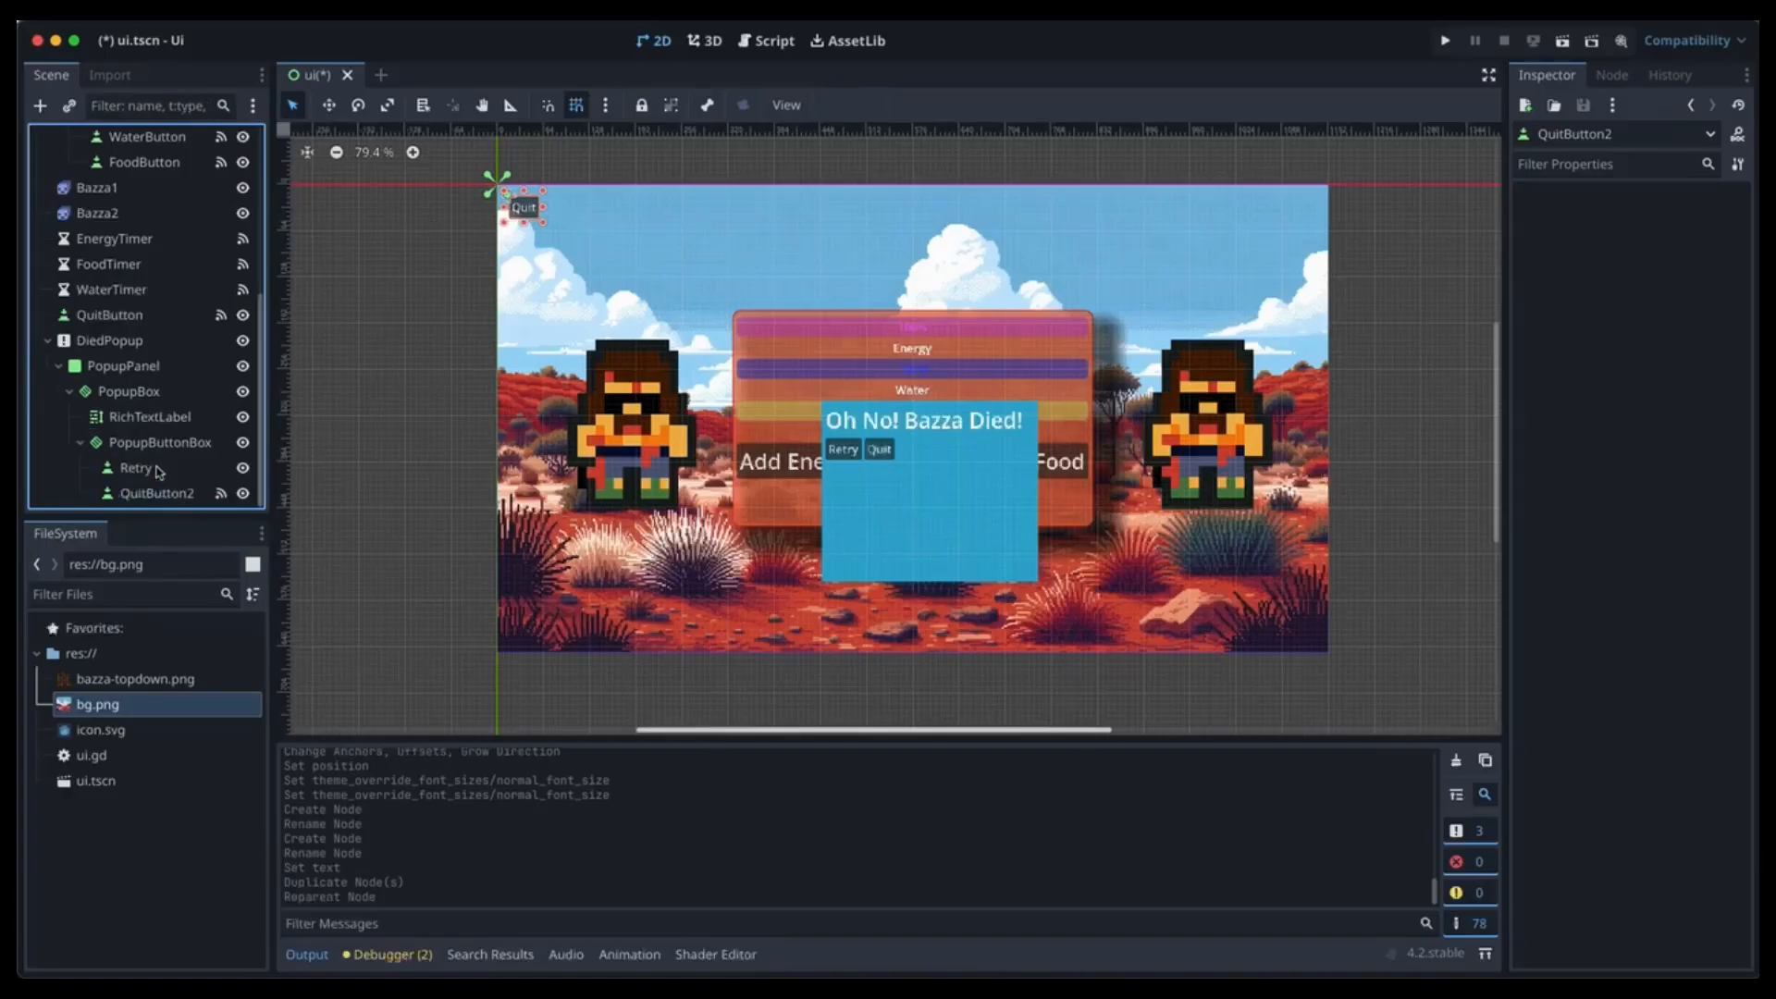
Set PopupButtonBox's alignment to Center.
left_click(155, 444)
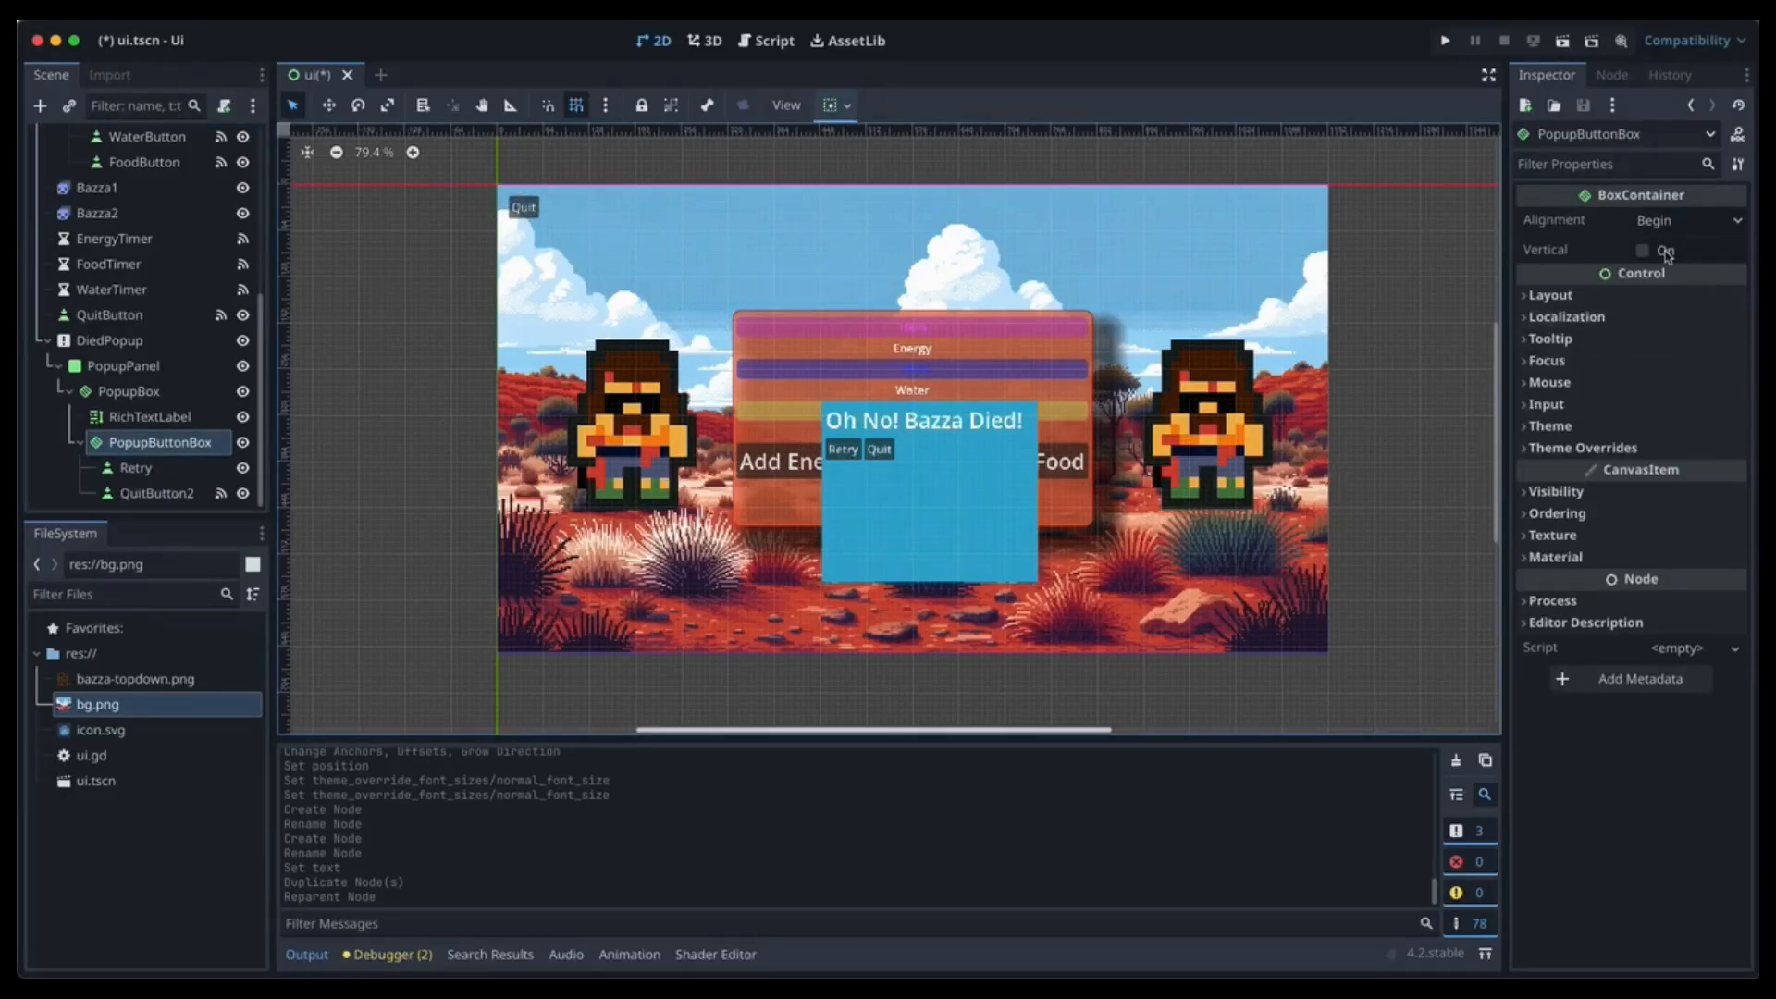
left_click(1687, 224)
left_click(1672, 274)
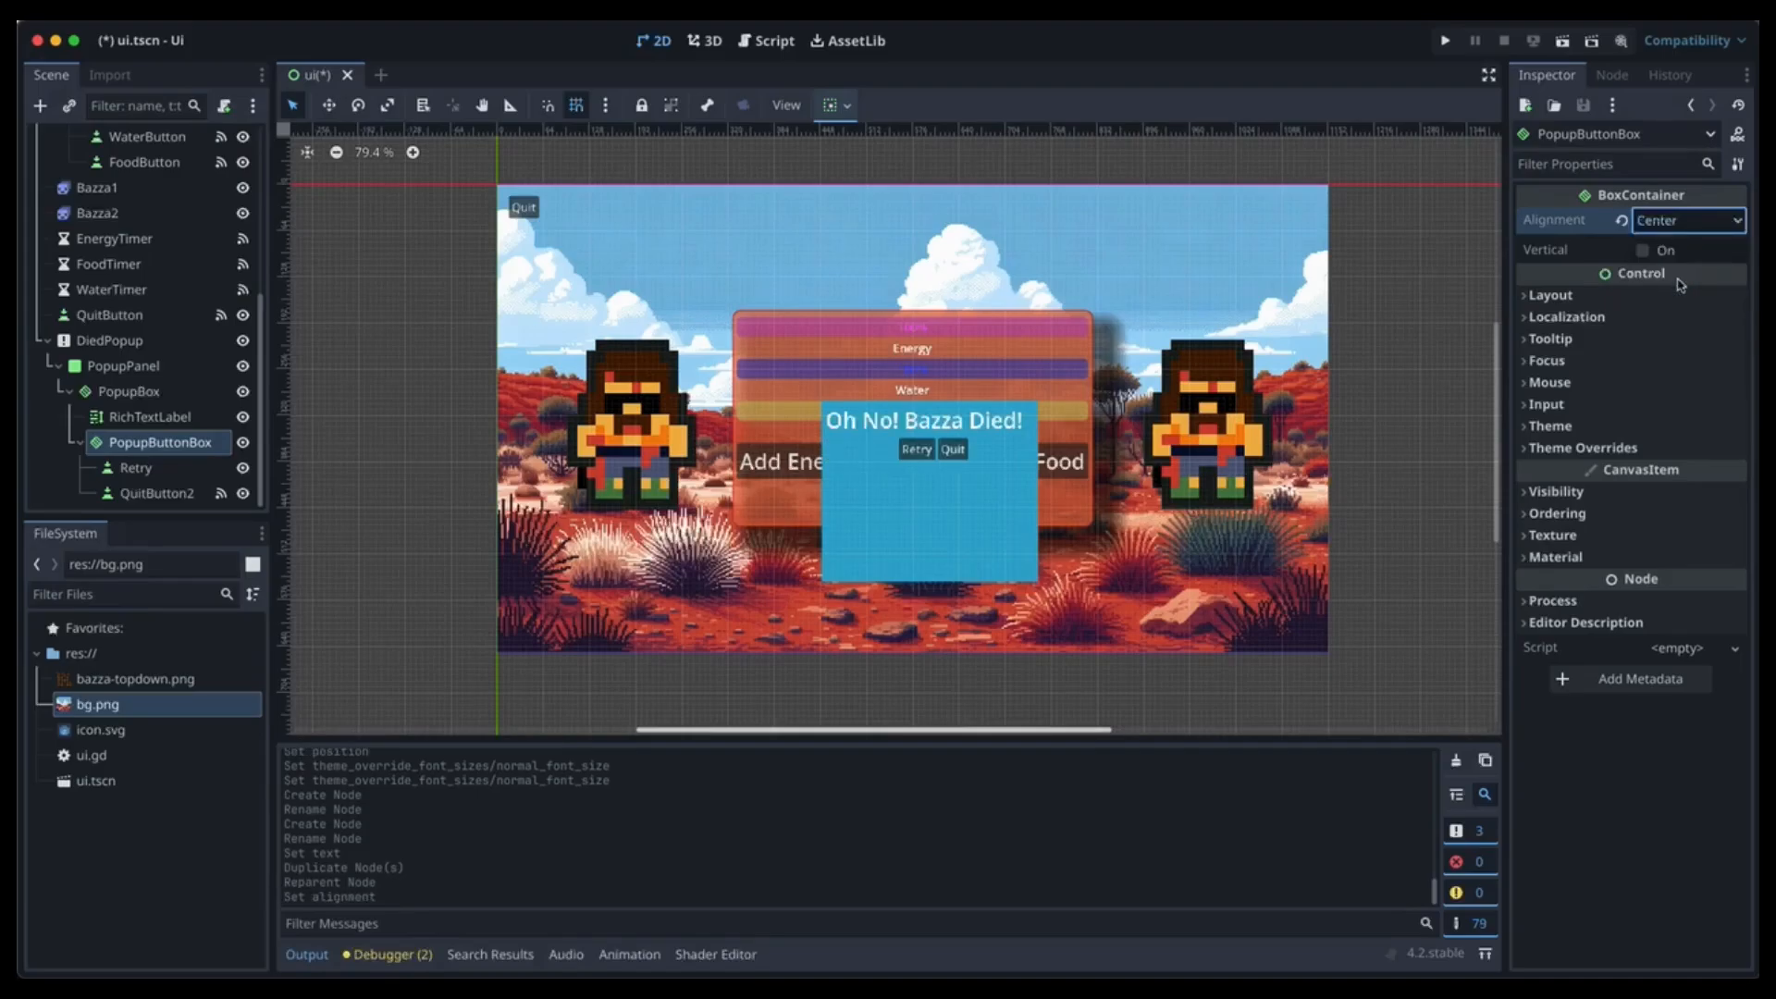
Enable the font size theme override on the Retry button.
left_click(146, 468)
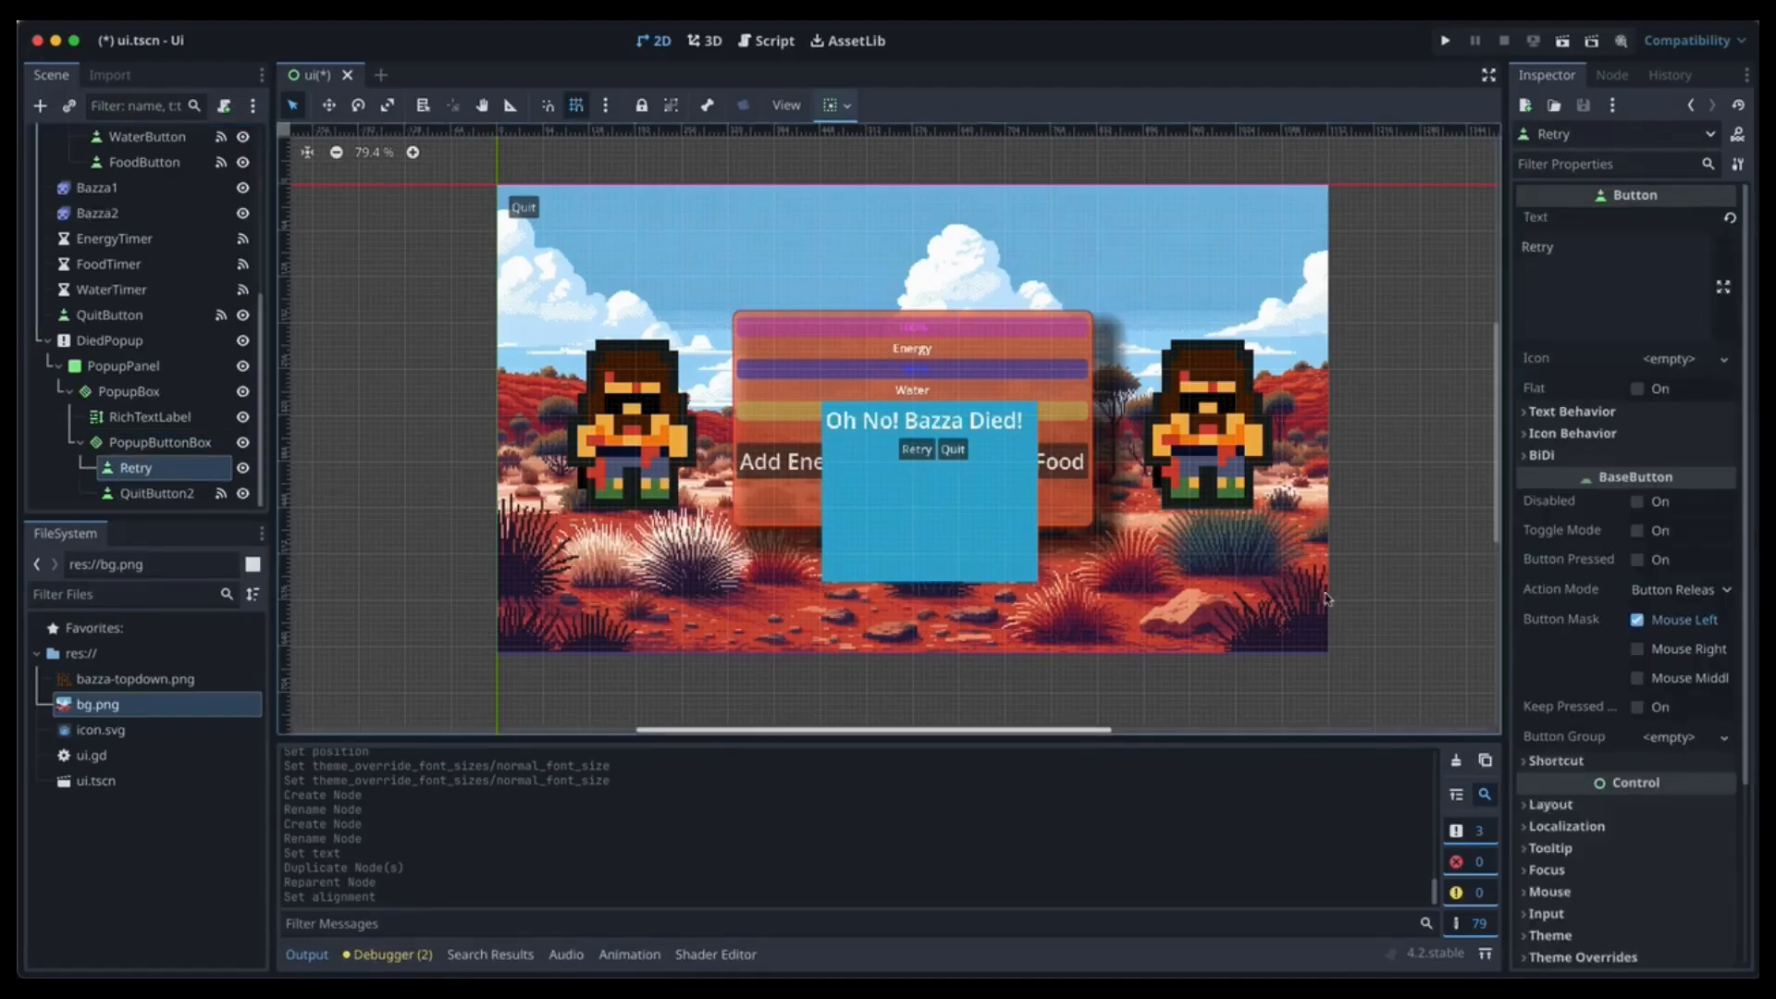
scroll(1664, 740, "down", 3)
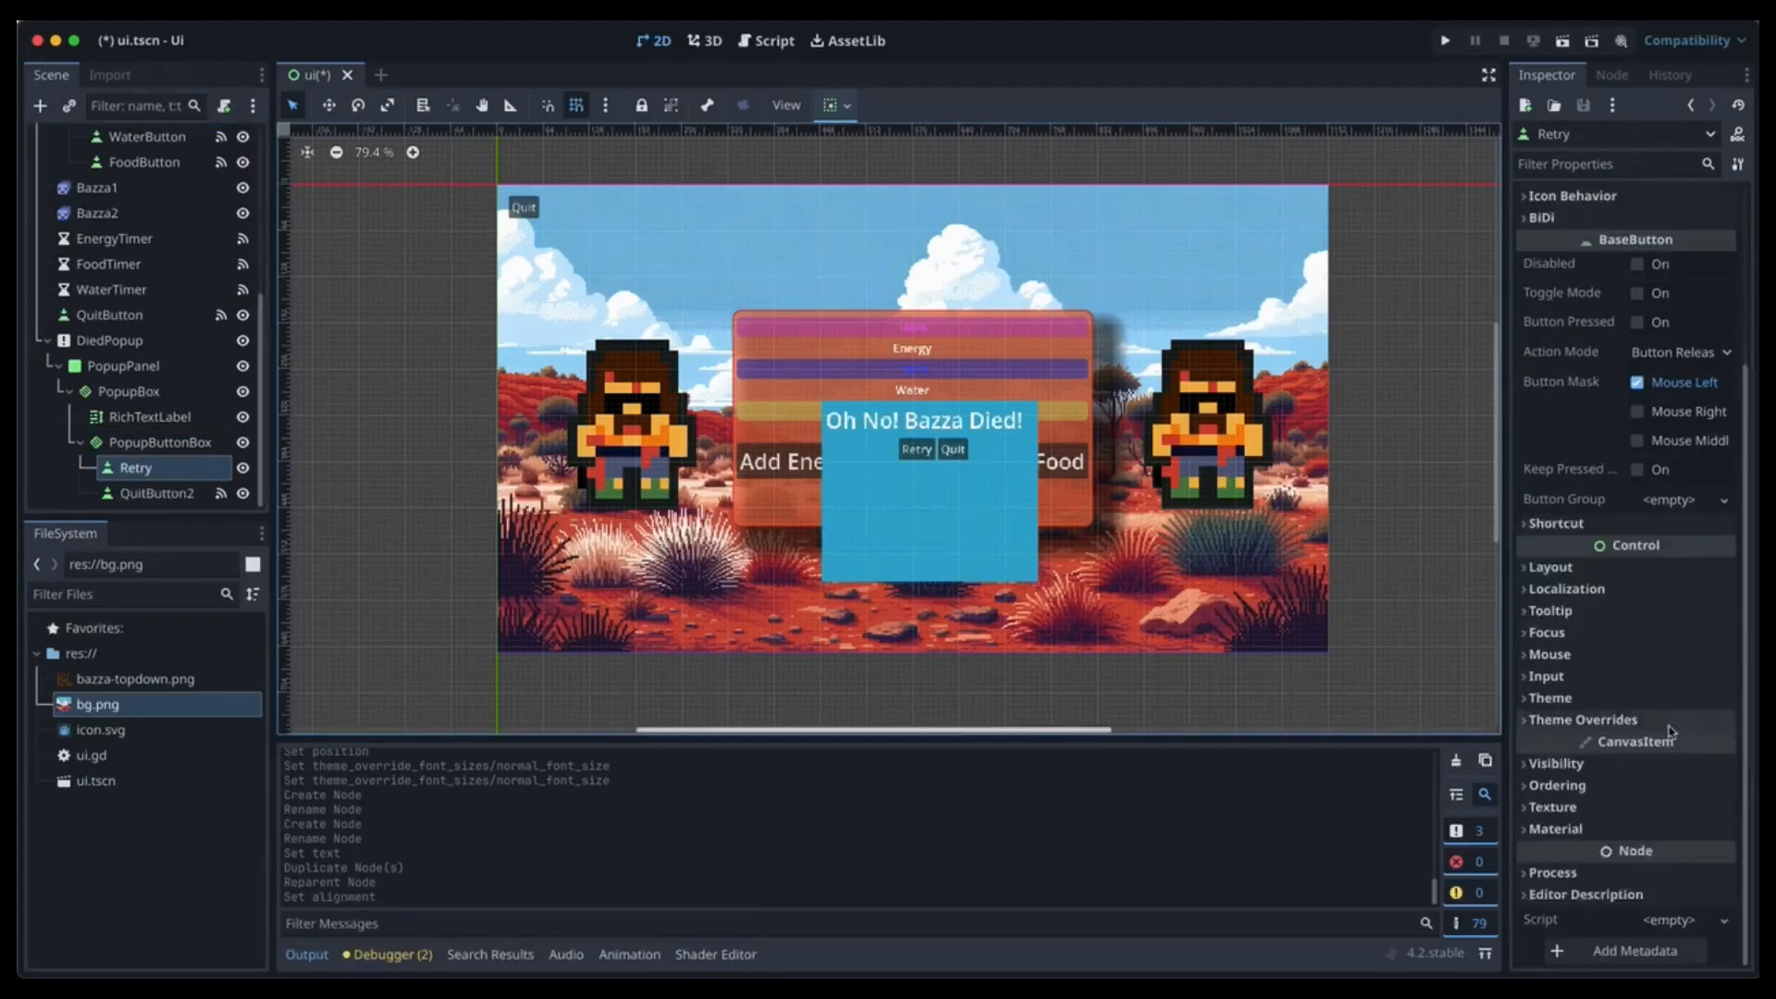
left_click(1583, 719)
scroll(1656, 767, "down", 1)
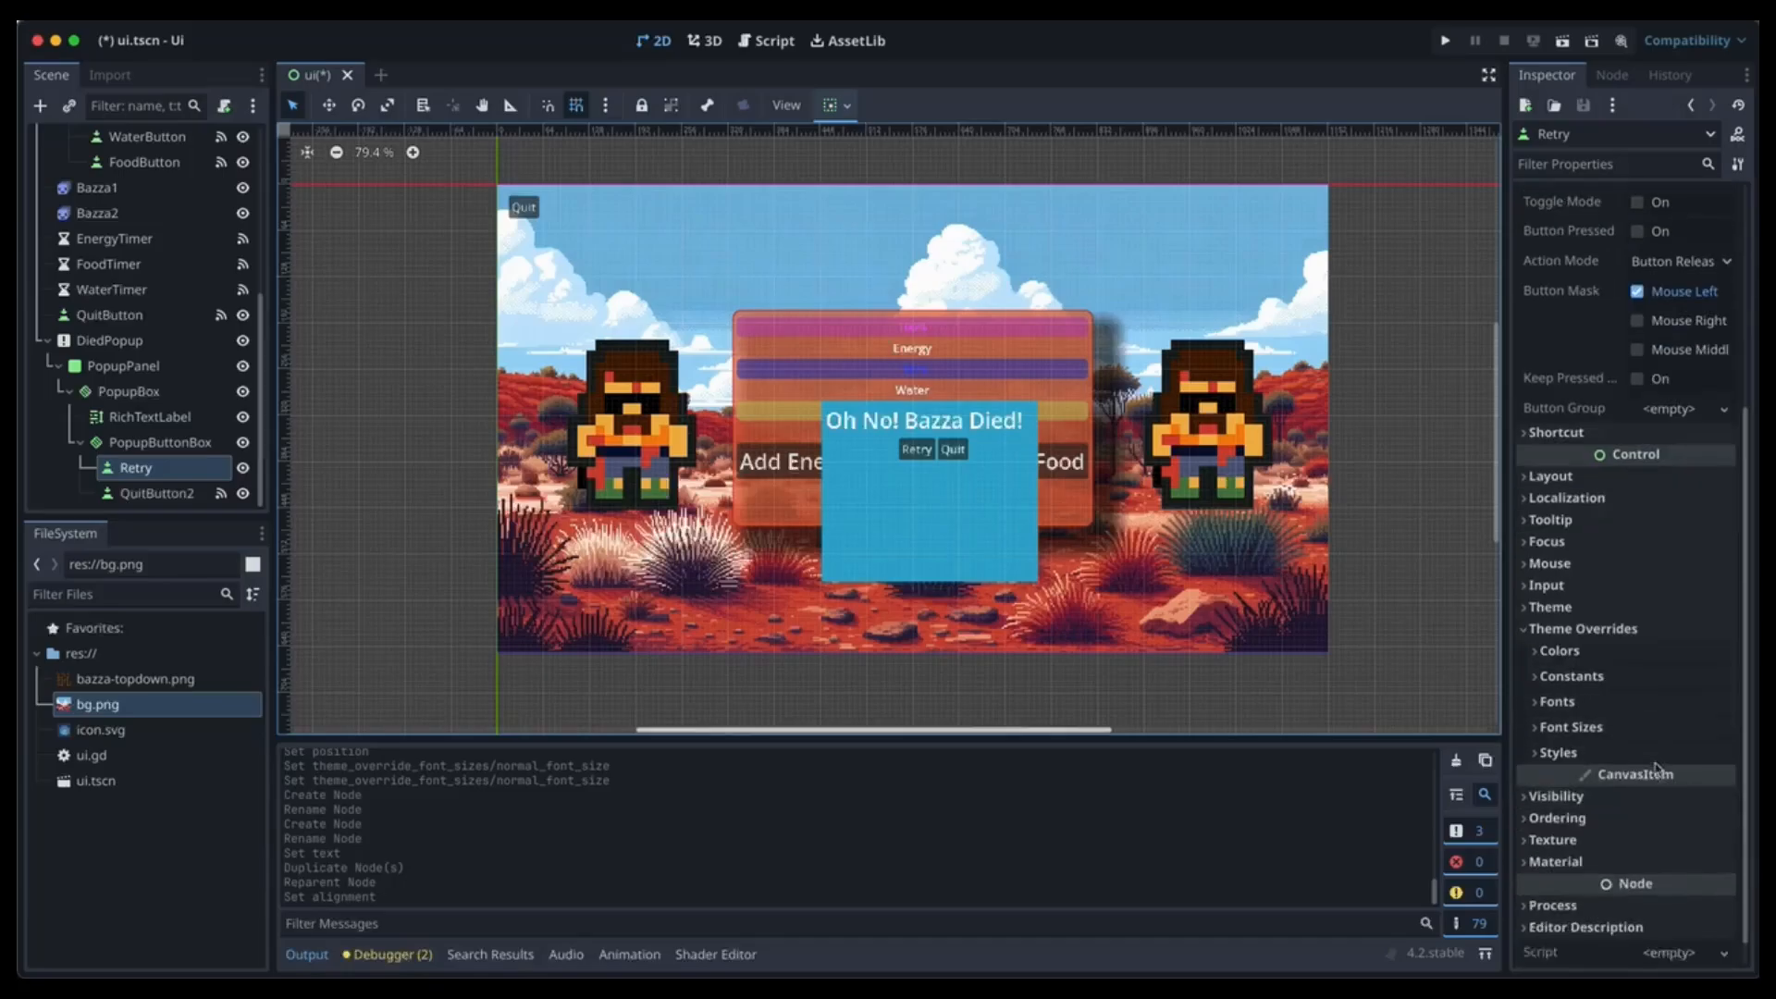
left_click(1655, 734)
Raise Retry's font size override to 25 px.
left_click(1722, 747)
left_click(1722, 747)
left_click(1721, 748)
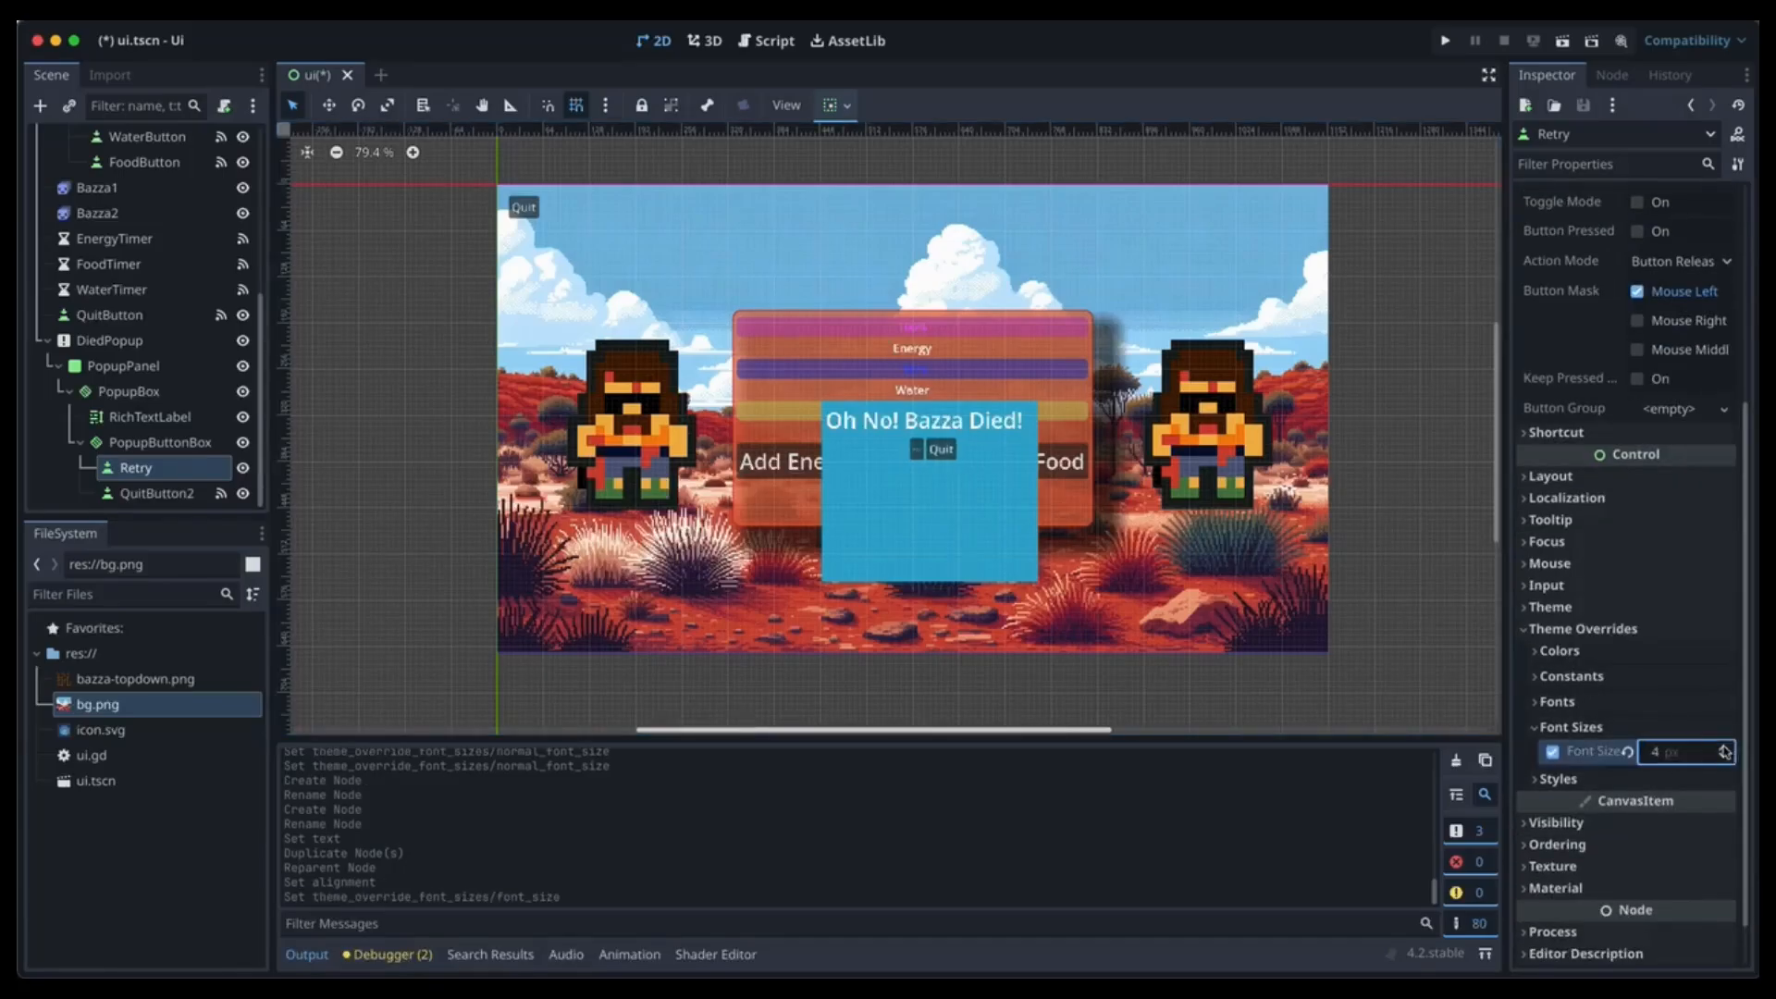
left_click(1722, 747)
left_click(1722, 747)
left_click(1722, 747)
left_click(1721, 747)
left_click(1722, 747)
left_click(1722, 747)
left_click(1722, 748)
left_click(1722, 747)
left_click(1722, 747)
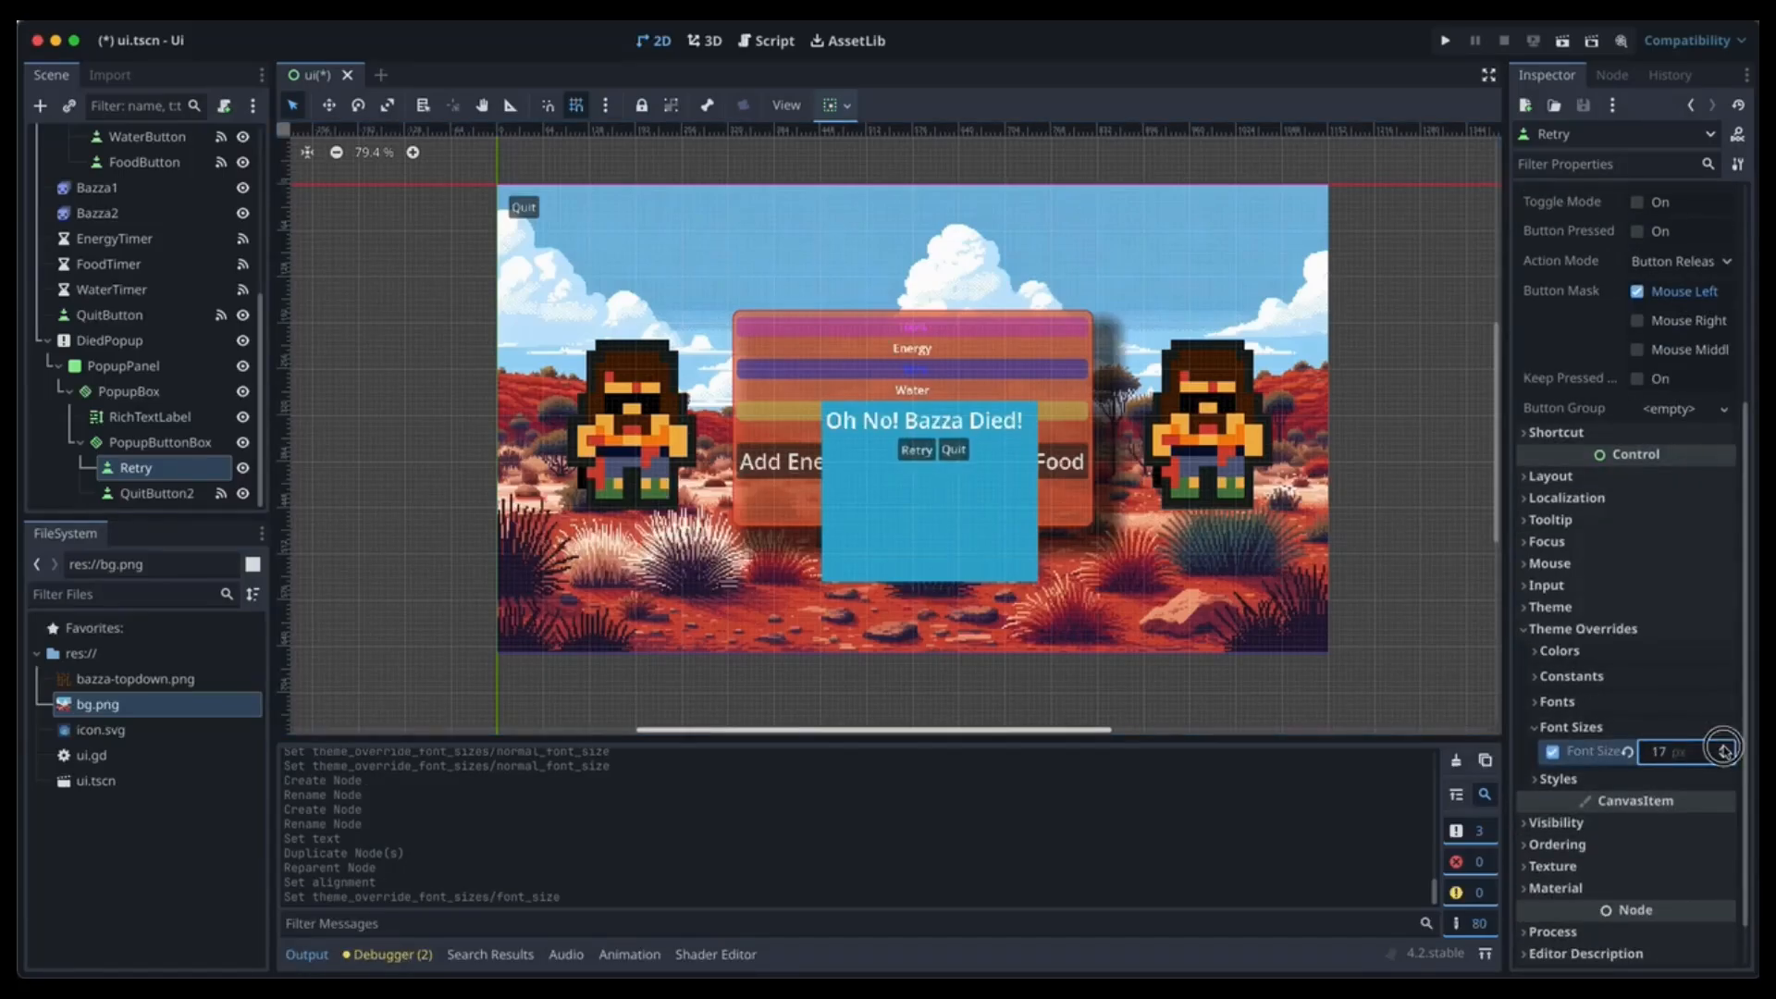
left_click(1722, 747)
left_click(1722, 747)
left_click(1722, 747)
left_click(1722, 747)
left_click(1722, 747)
left_click(1722, 748)
left_click(1722, 747)
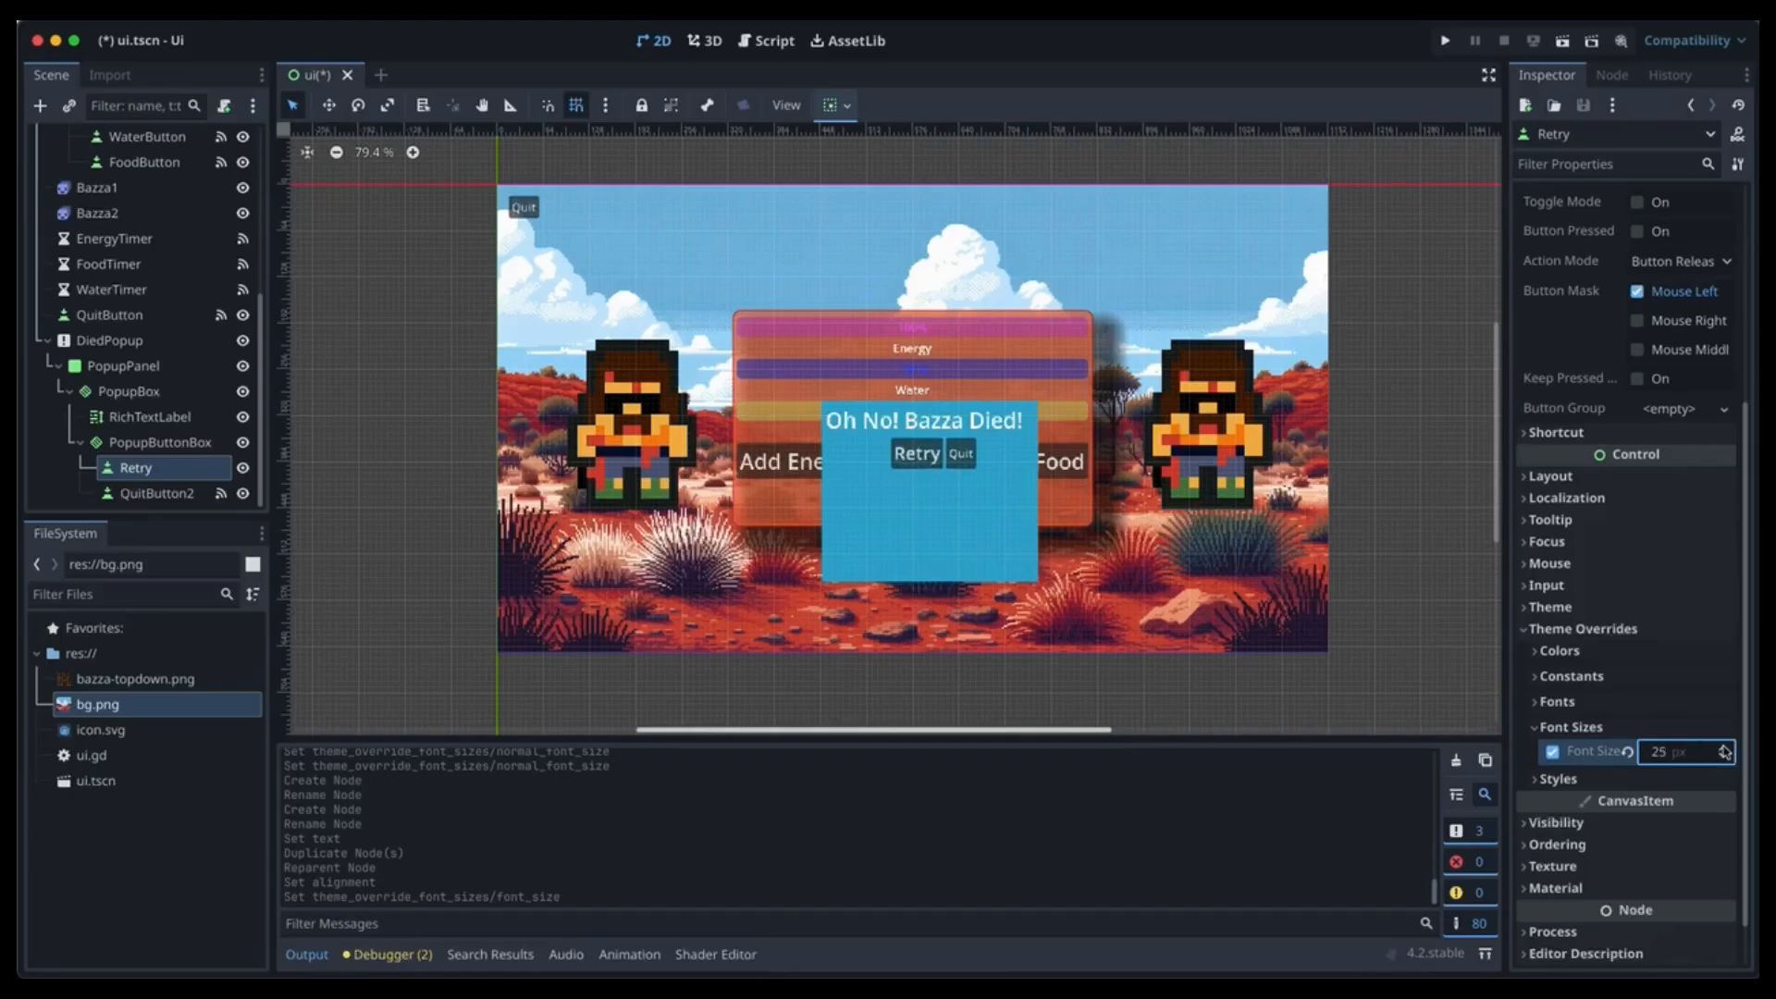
Give QuitButton2 a 25 px font size override, then show Retry's signals.
left_click(174, 496)
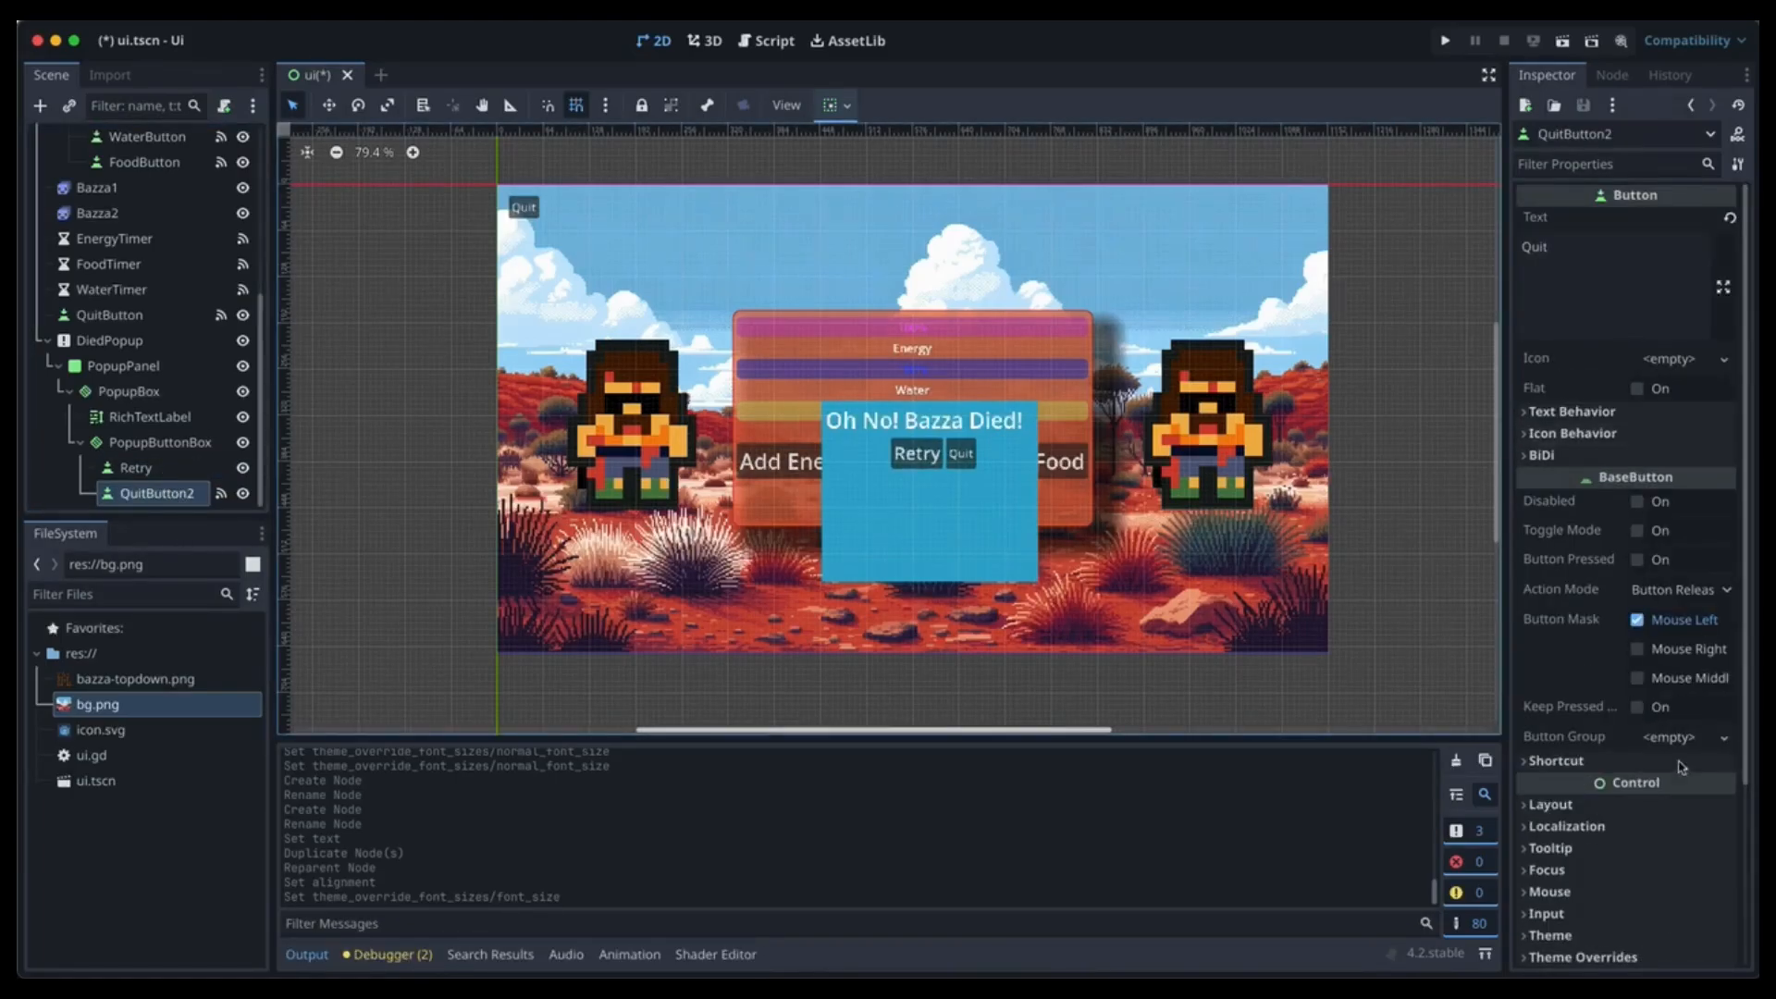
scroll(1642, 813, "down", 3)
left_click(1623, 721)
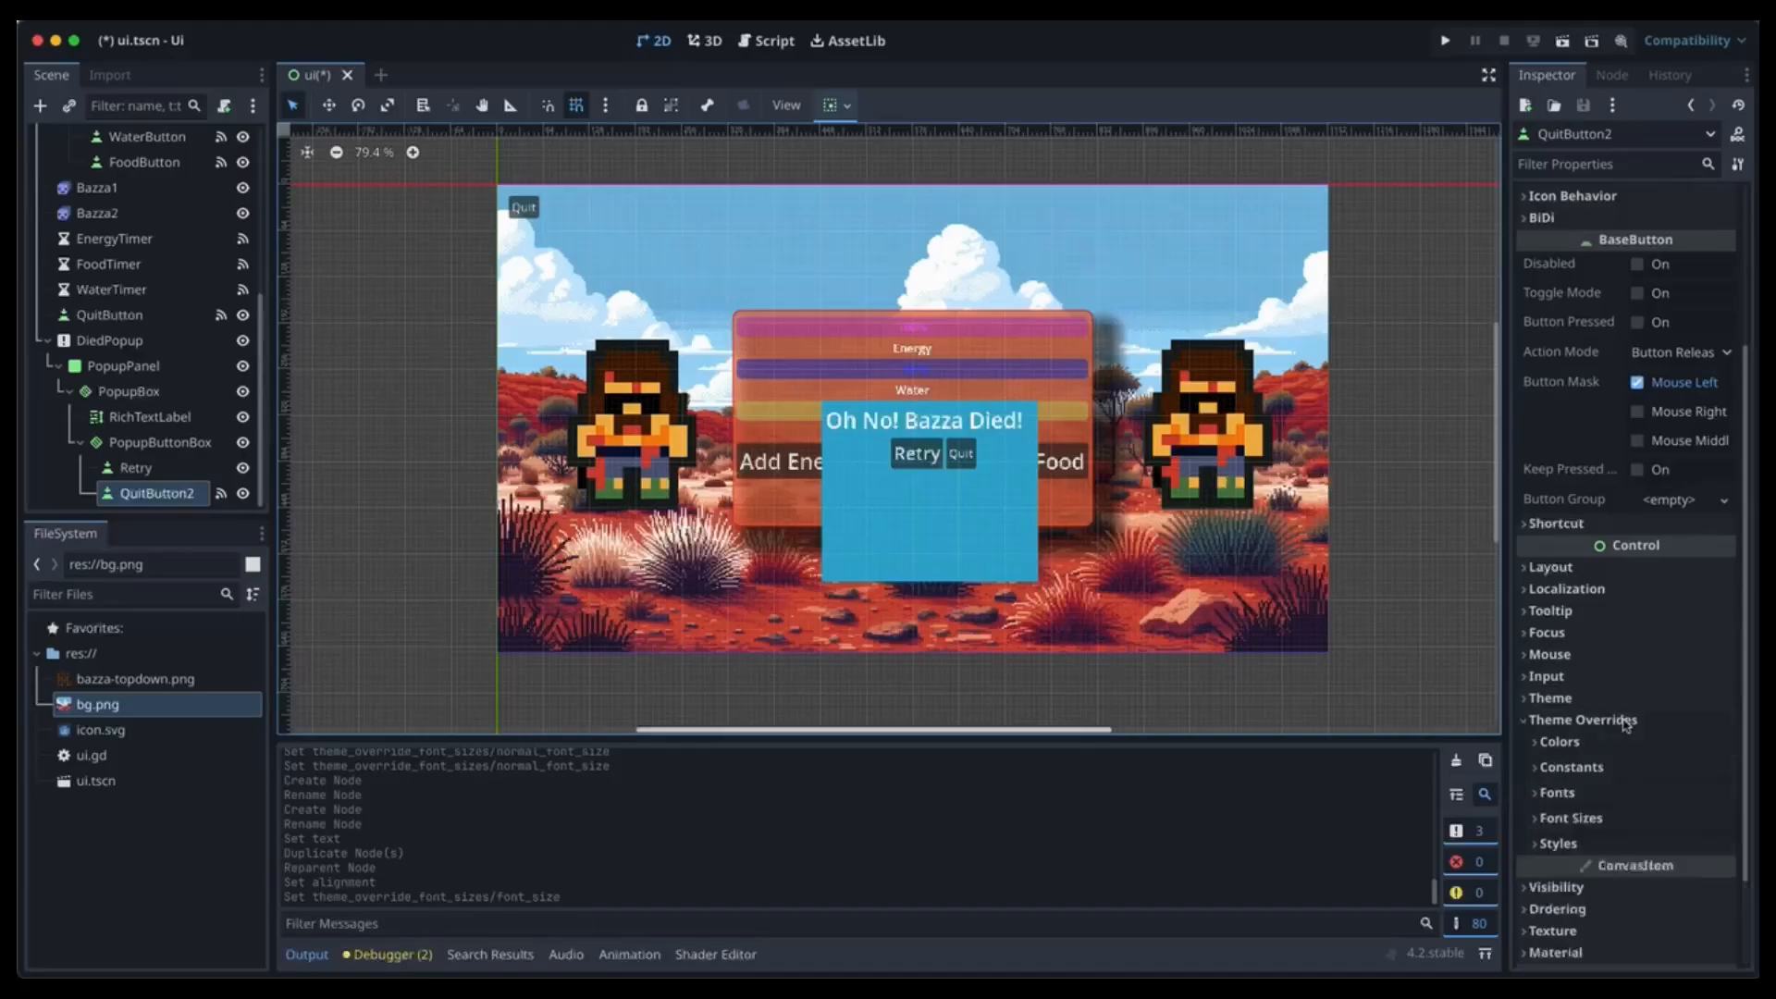
left_click(1606, 818)
left_click(1662, 843)
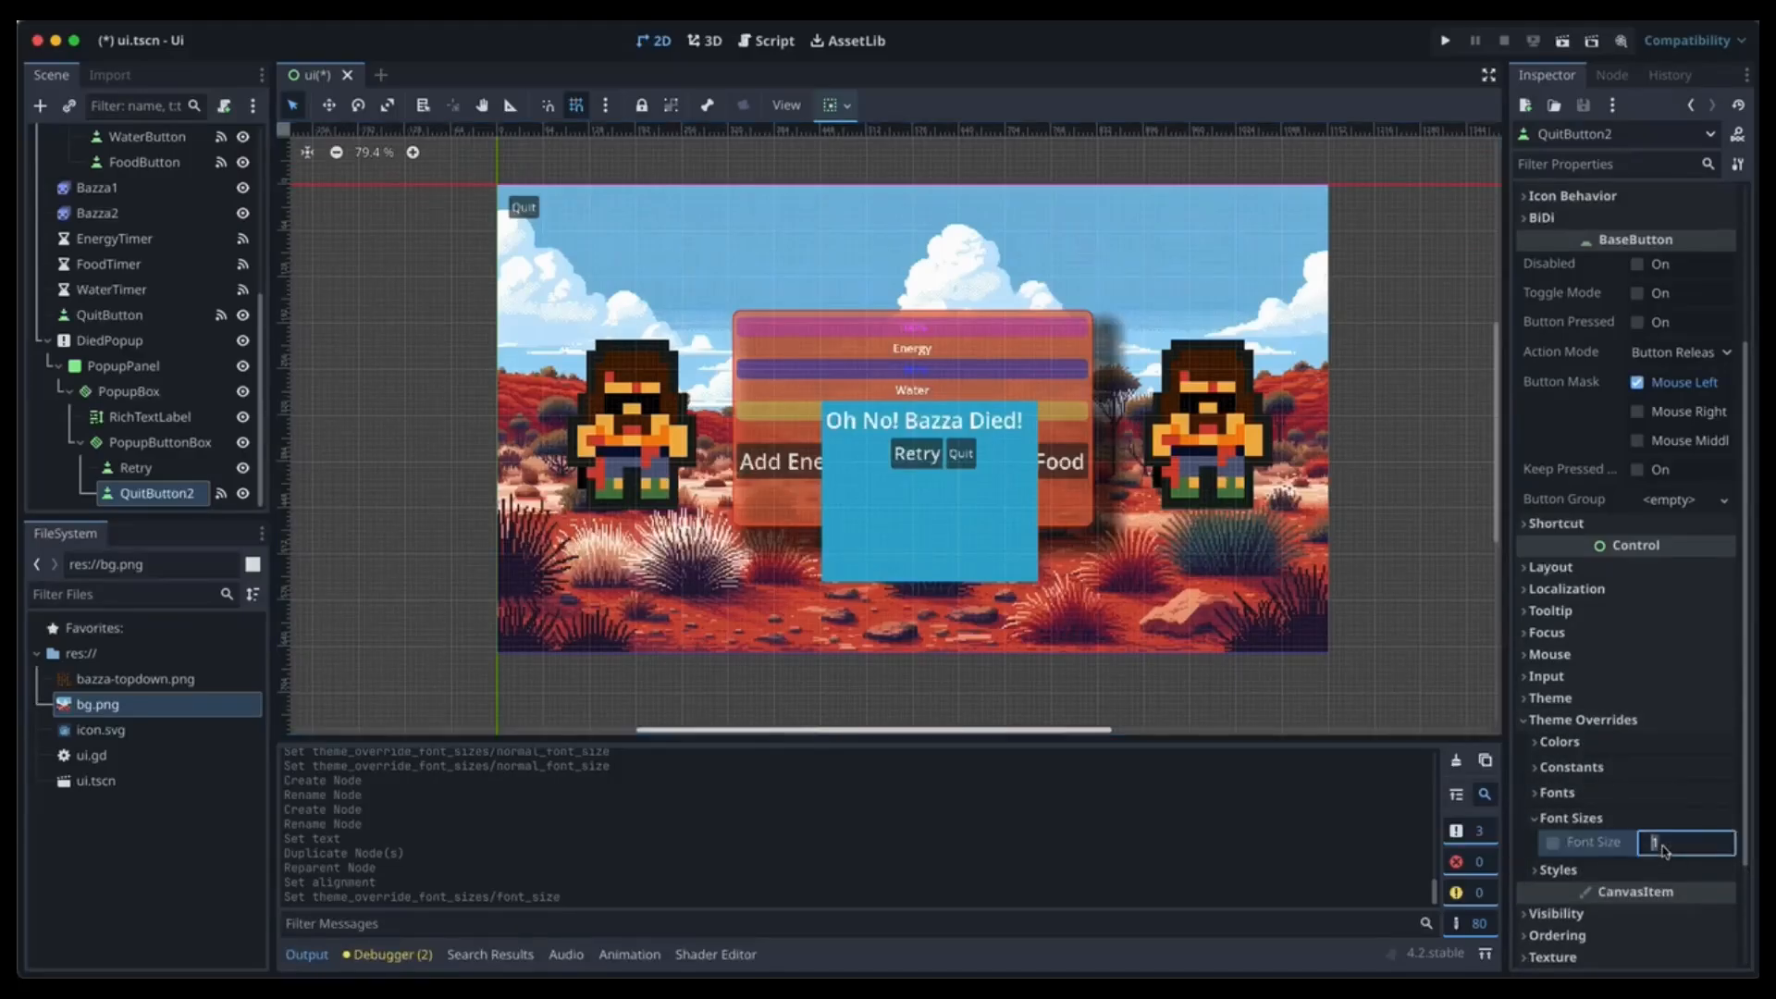
type("25")
key("Return")
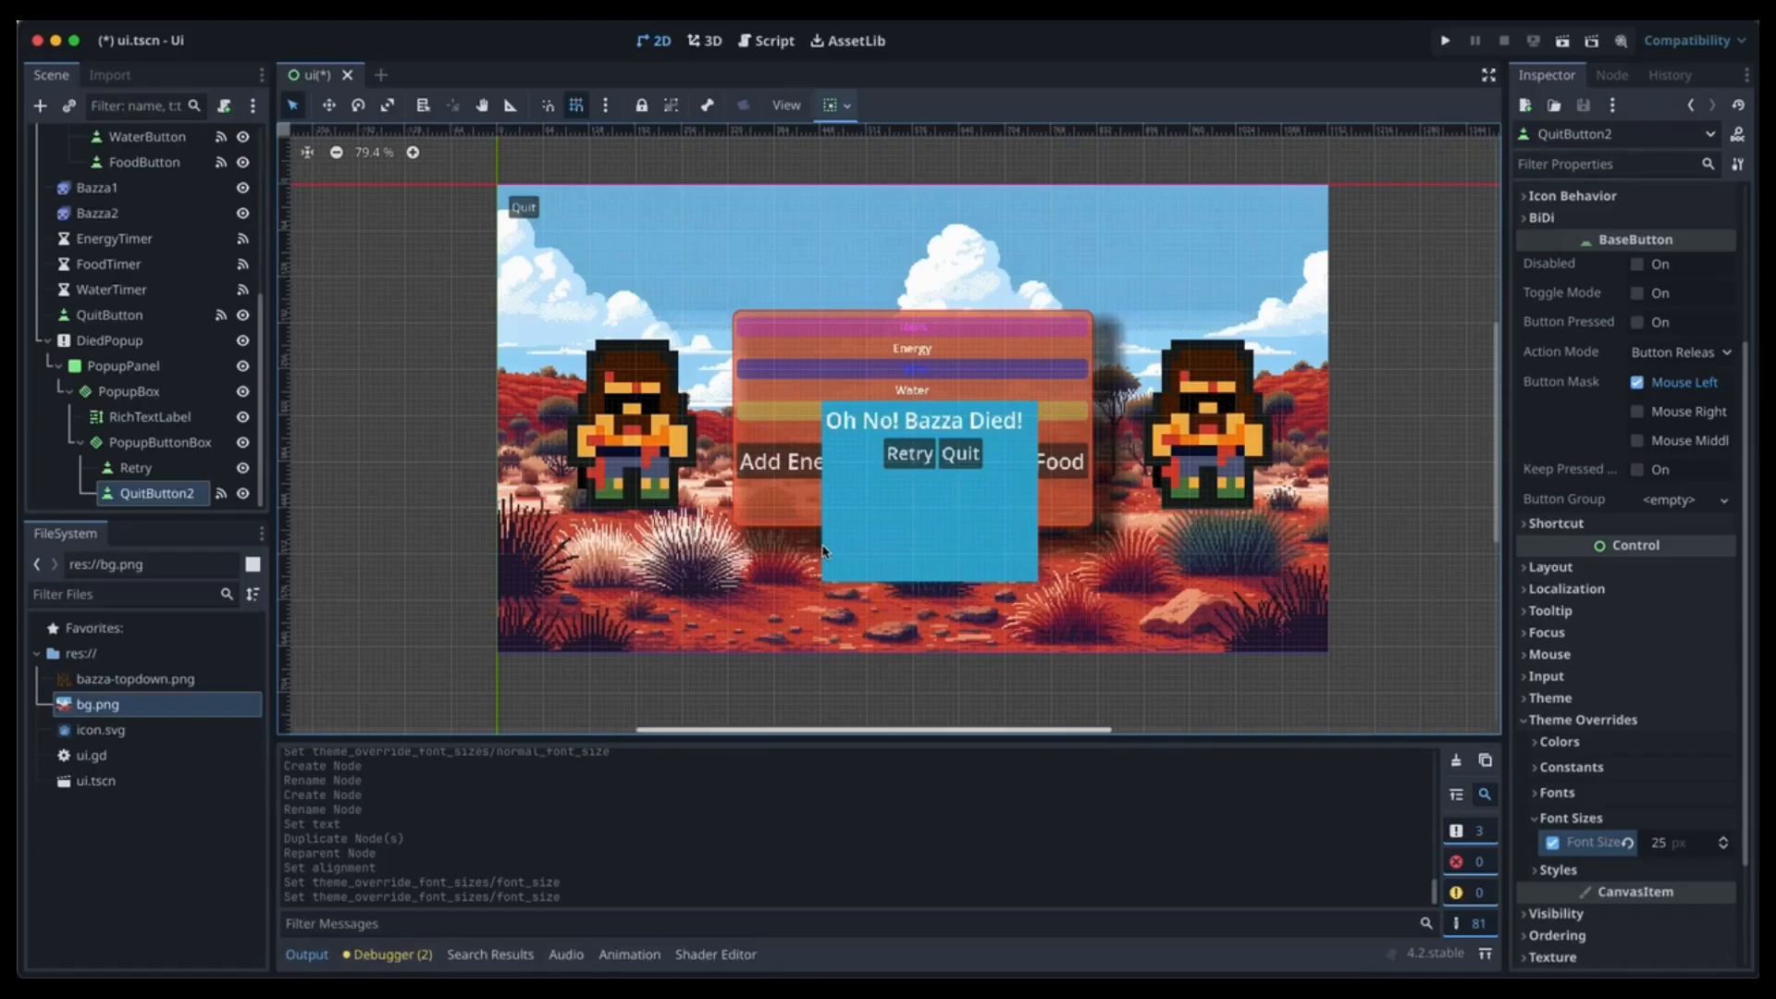
left_click(151, 471)
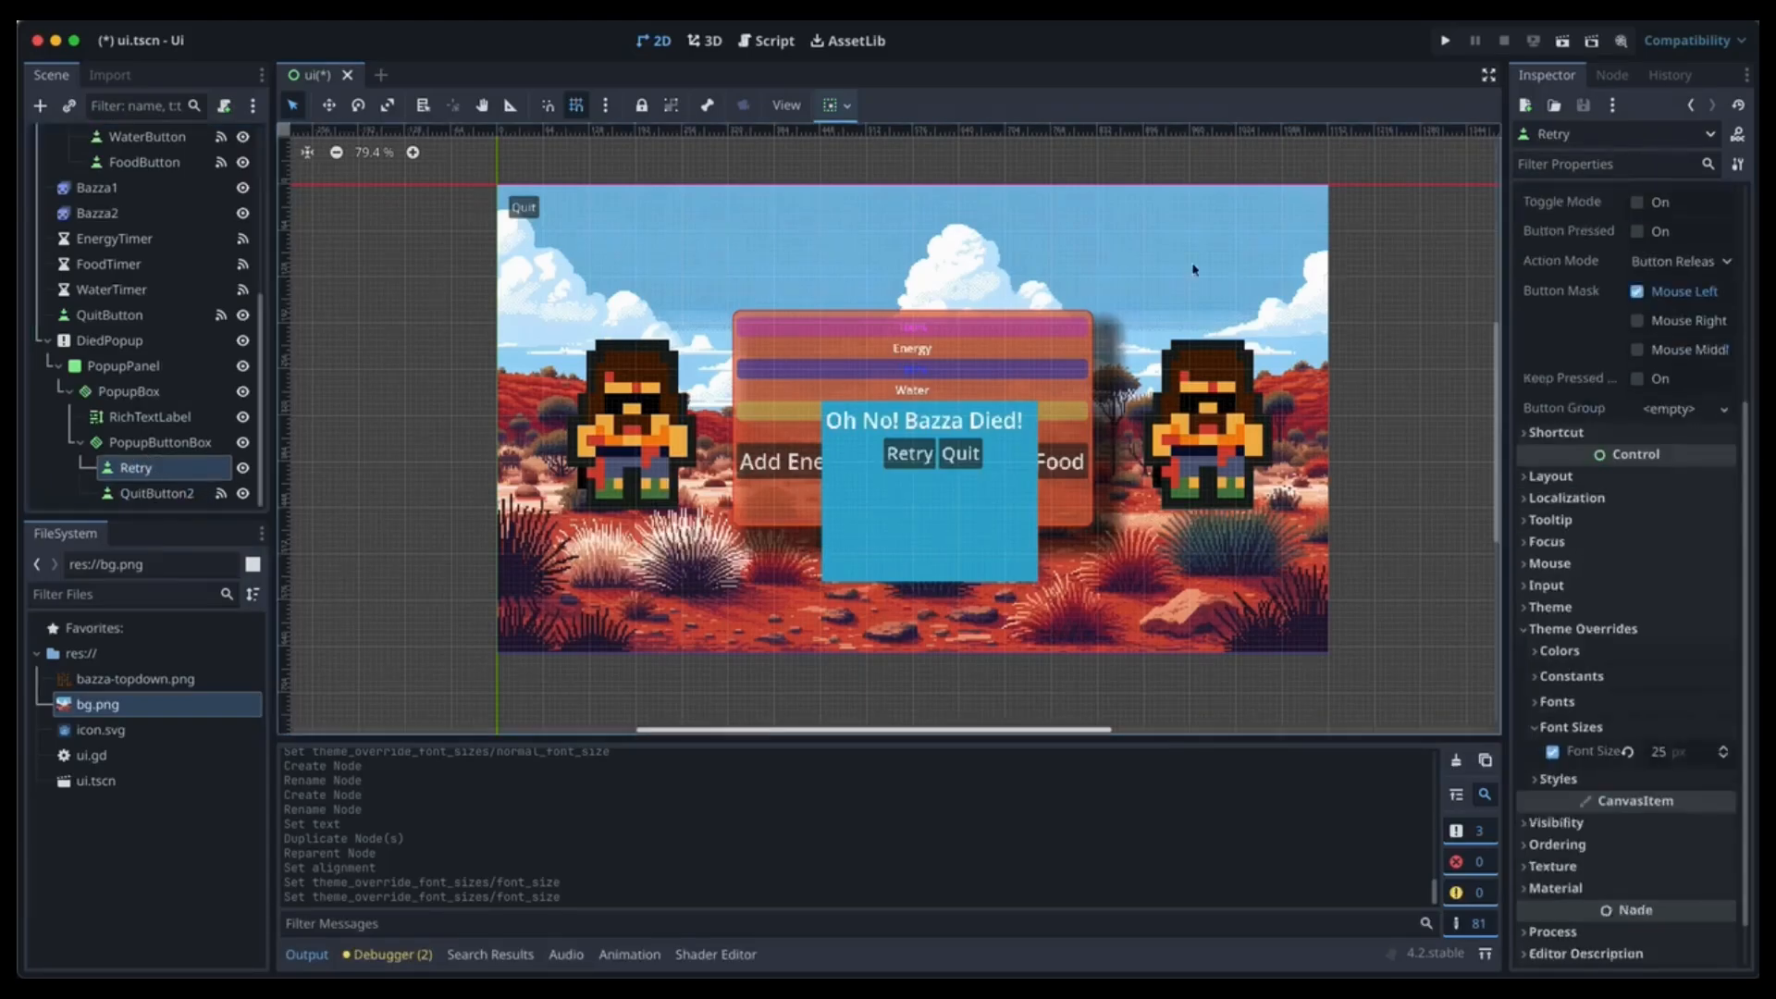
left_click(1611, 75)
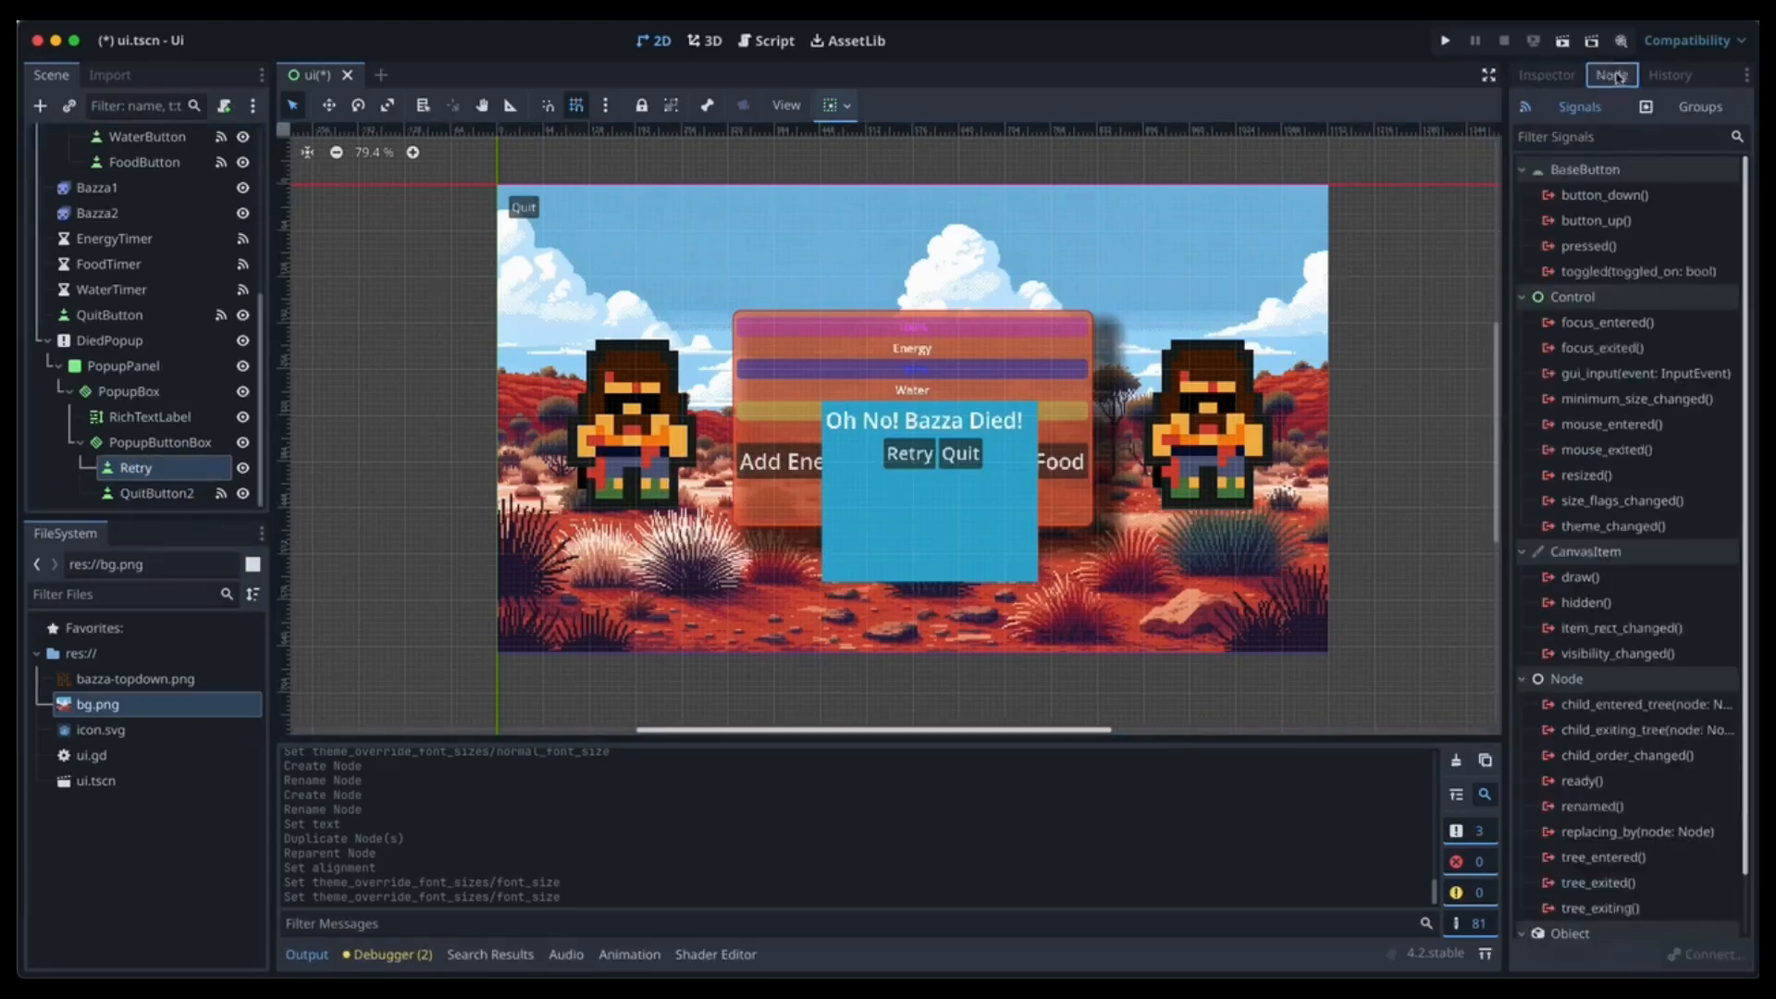
Connect Retry's pressed signal to a new _on_retry_pressed handler calling get_tree().reload_current_scene().
double_click(1592, 246)
left_click(956, 697)
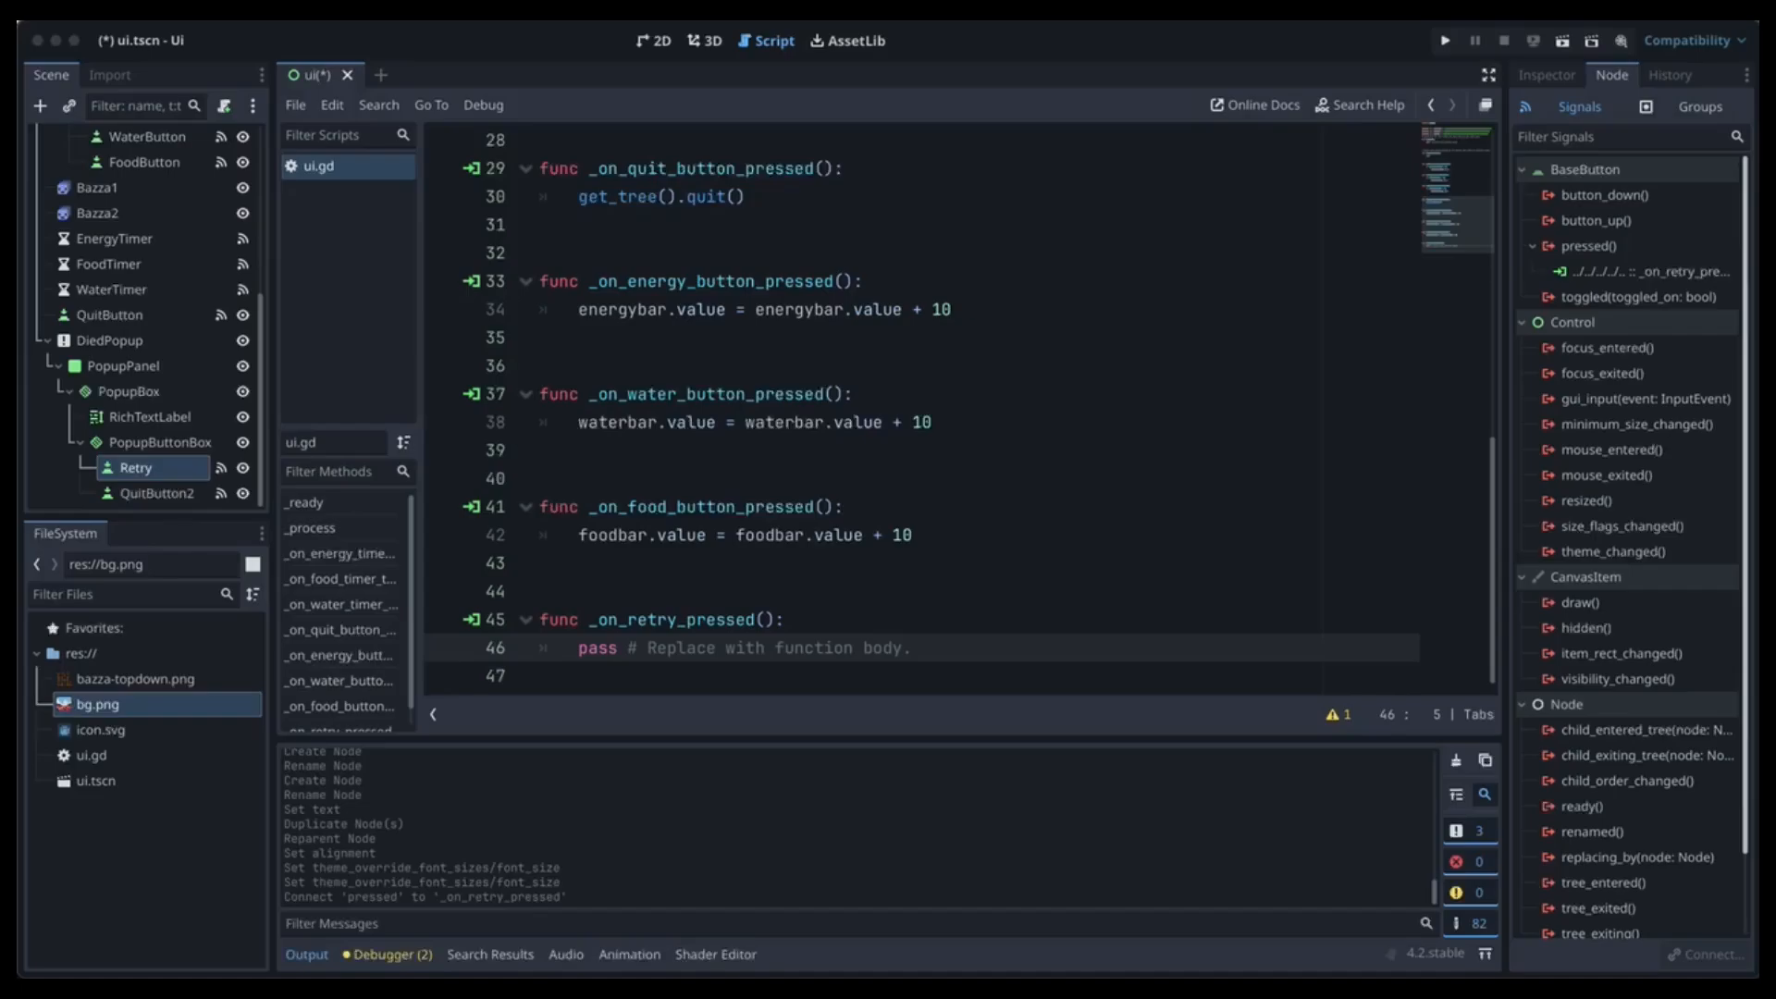
left_click(998, 641)
left_click_drag(913, 647, 530, 655)
type("get_tree().reload_current_scene()")
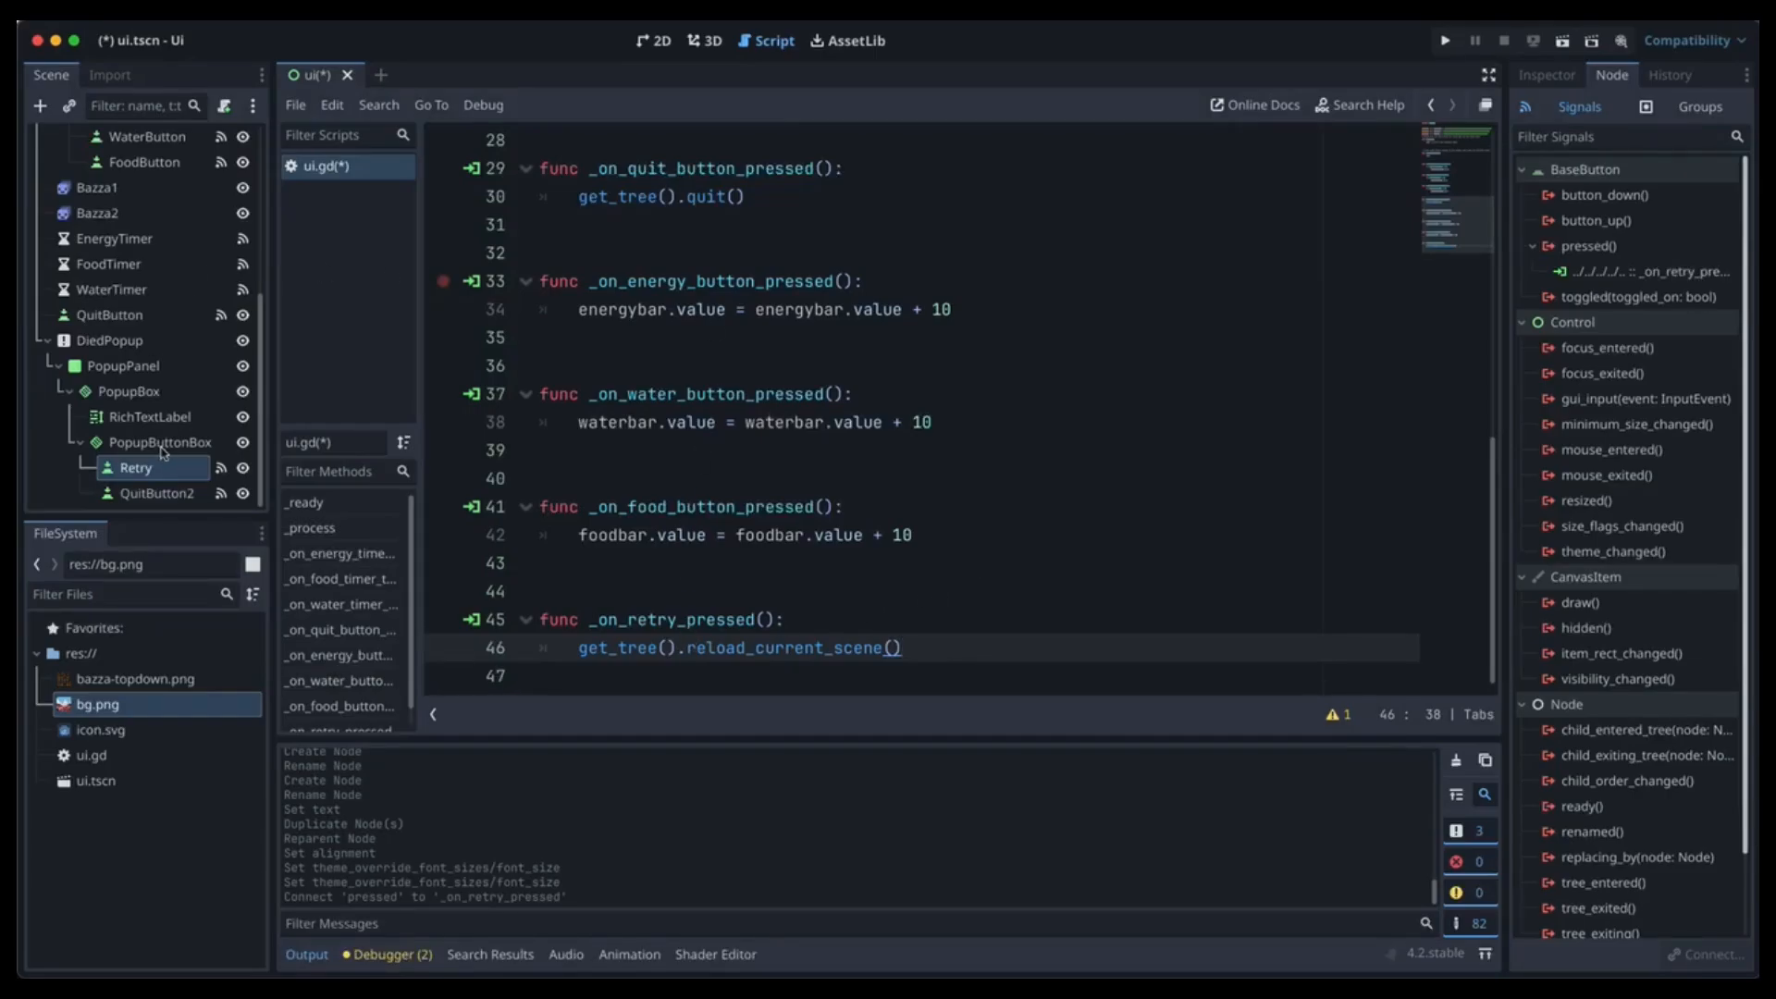
left_click(653, 39)
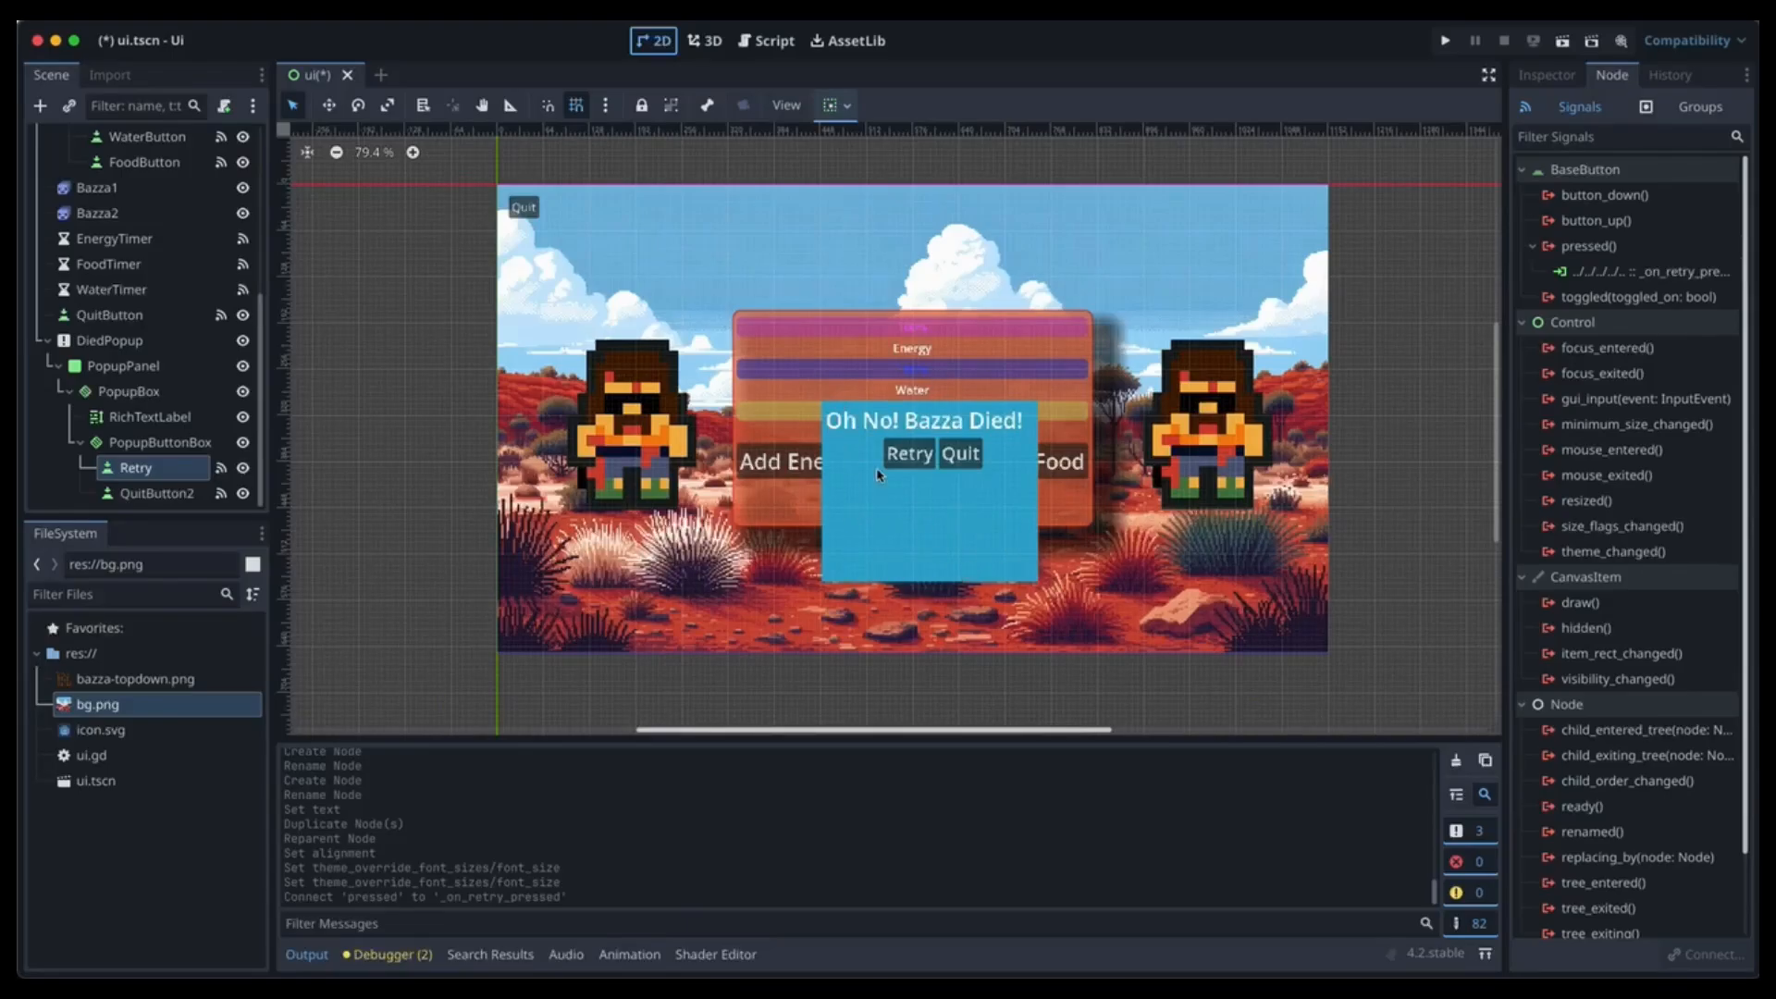
Save the scene, hide DiedPopup in the editor, and attach a new DiedPopup.gd script.
key("ctrl+s")
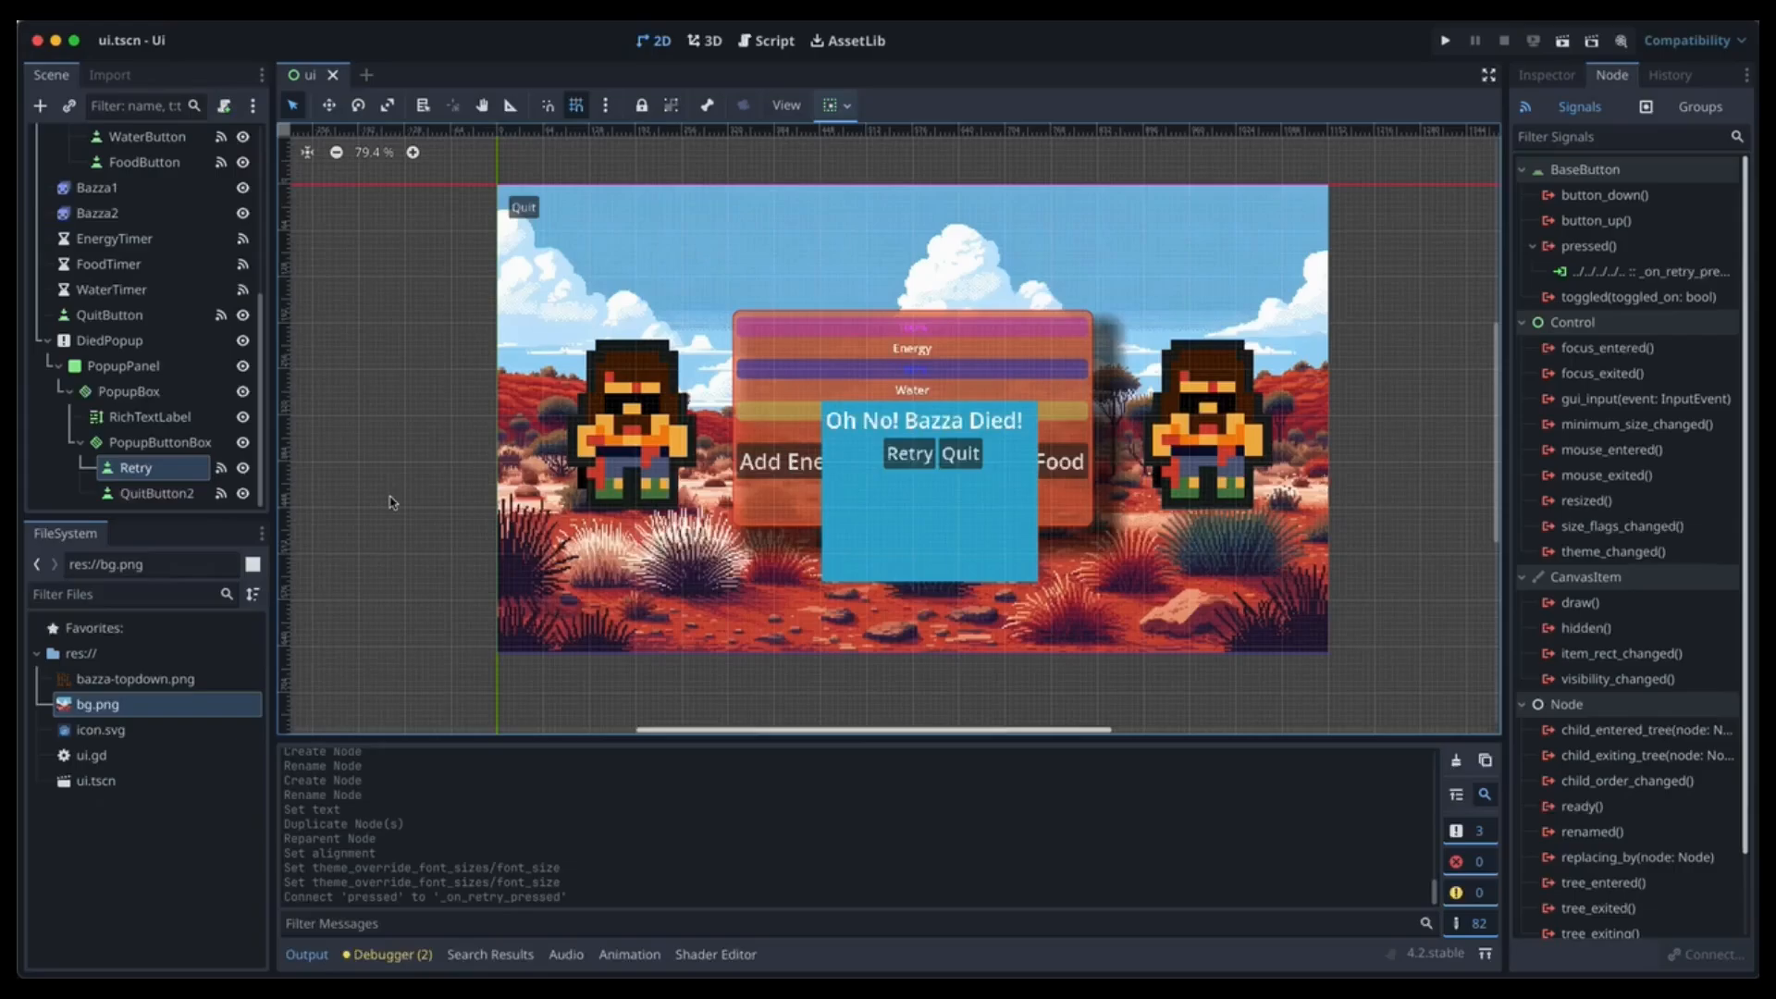
left_click(242, 342)
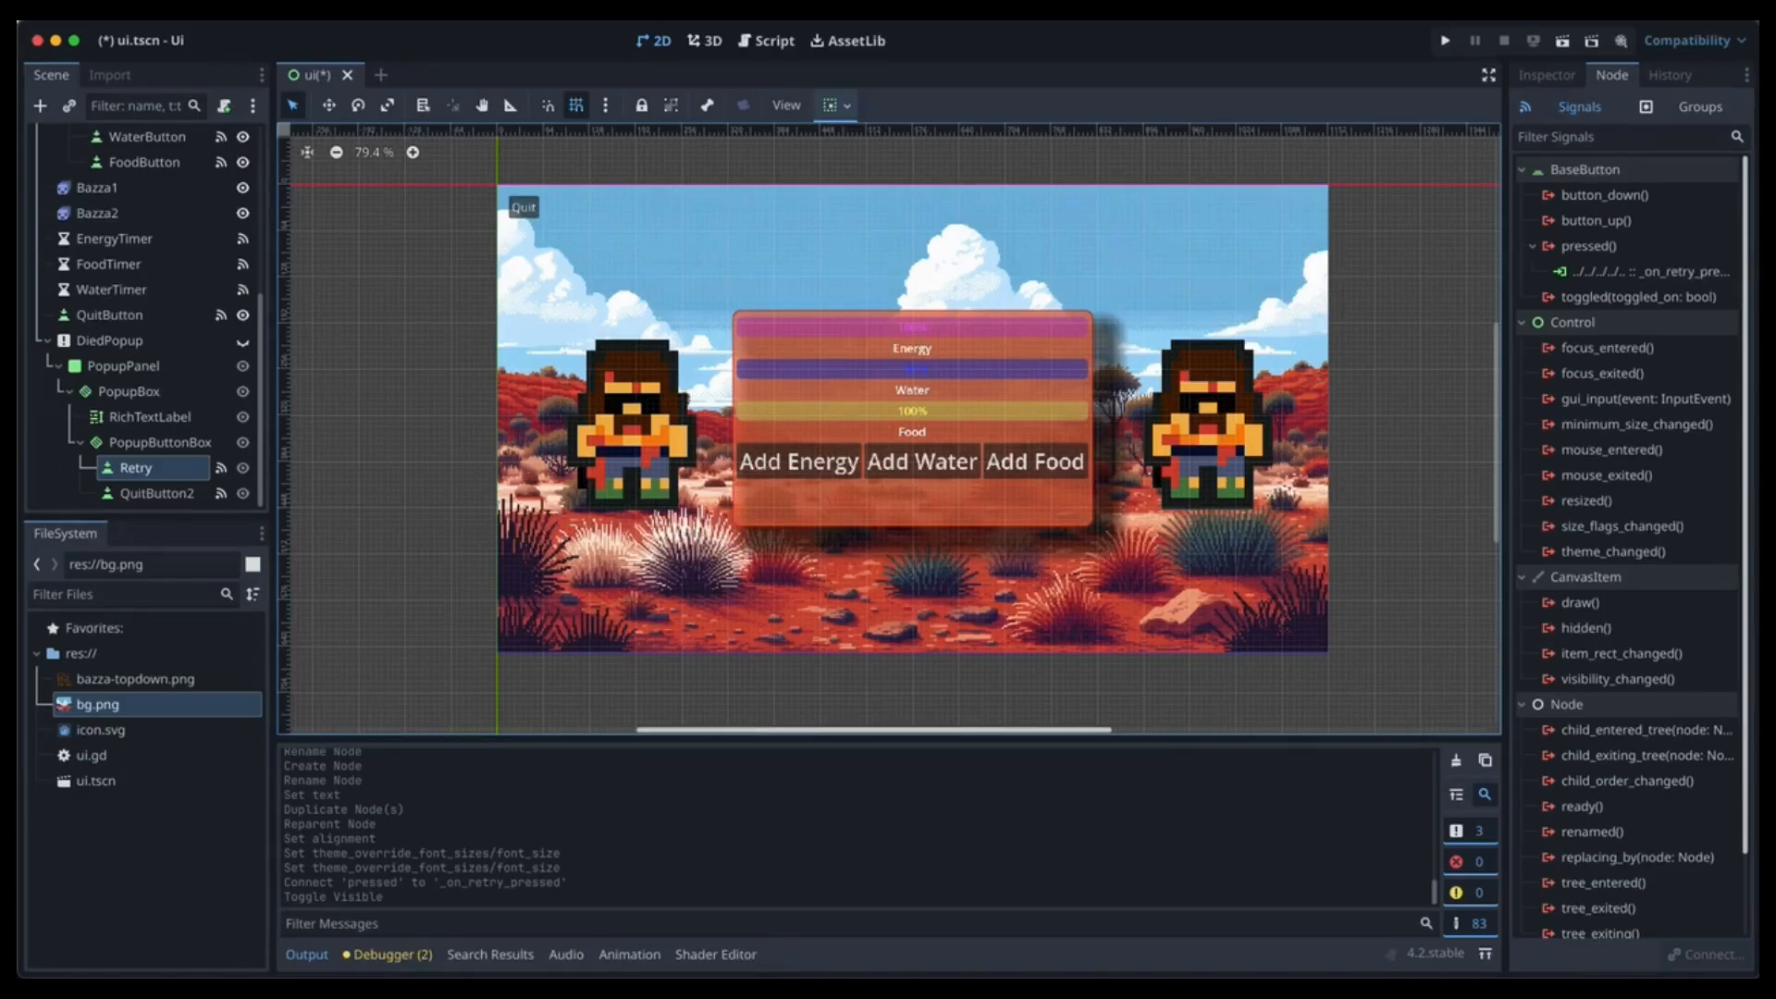
left_click(122, 340)
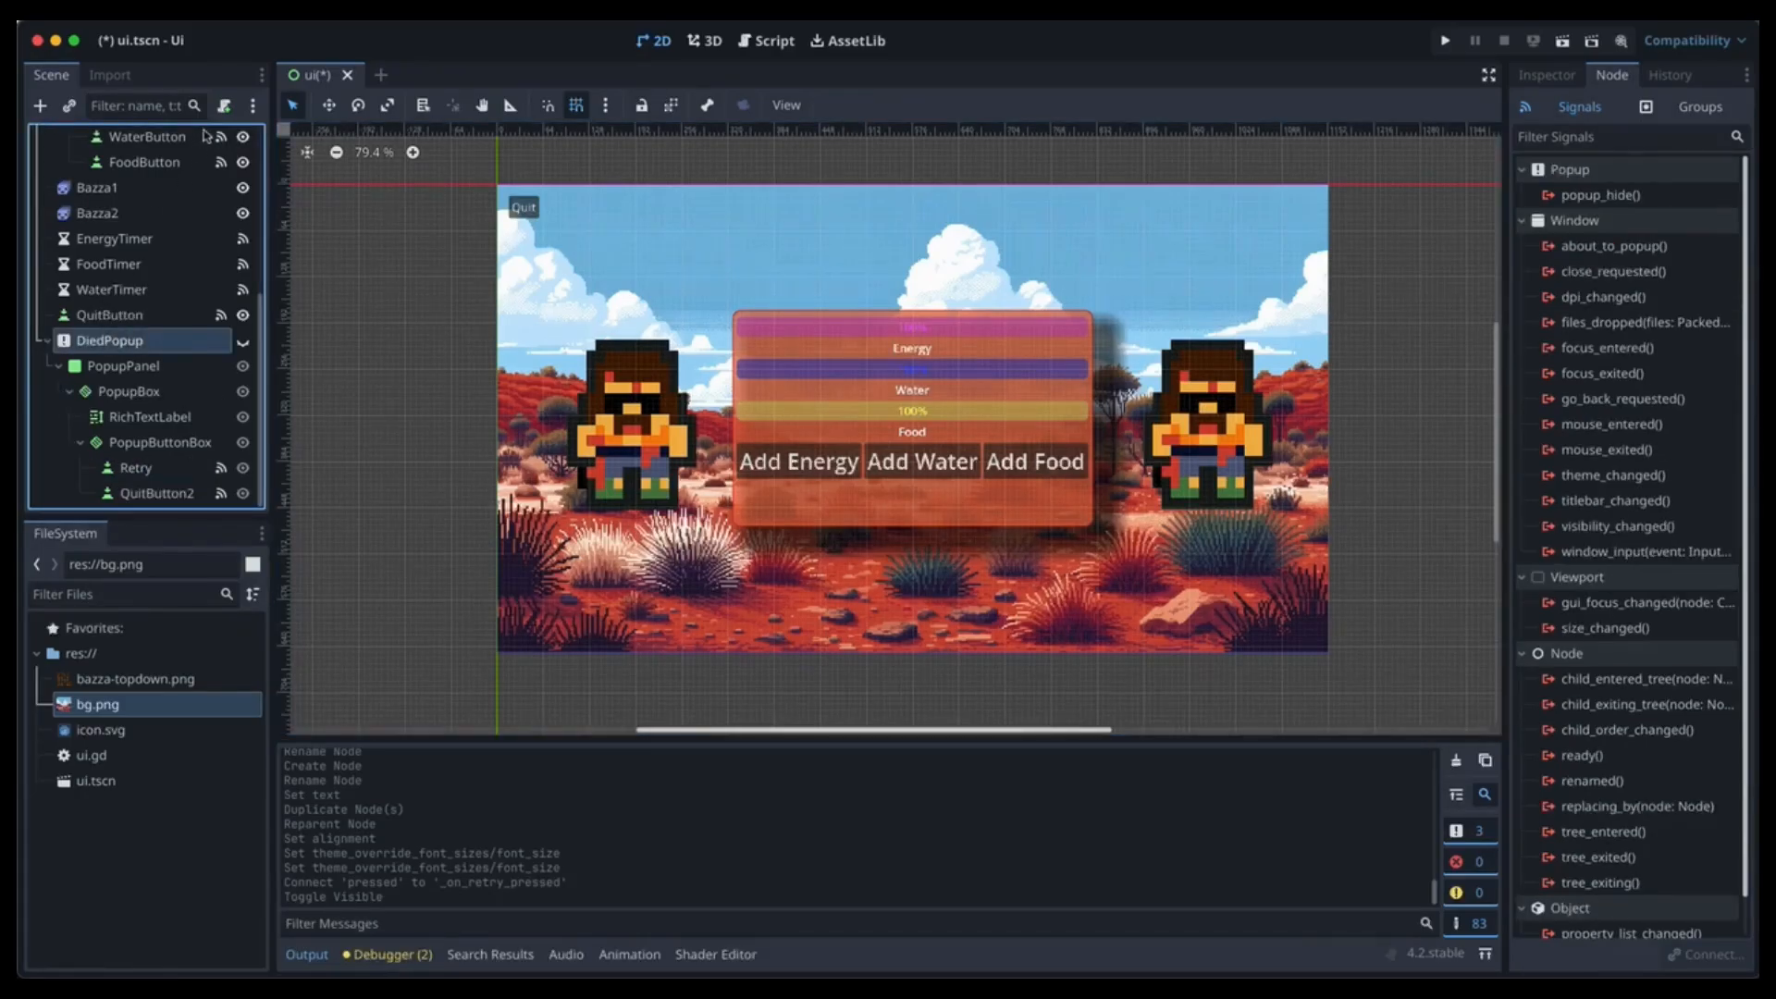
left_click(225, 107)
key("Return")
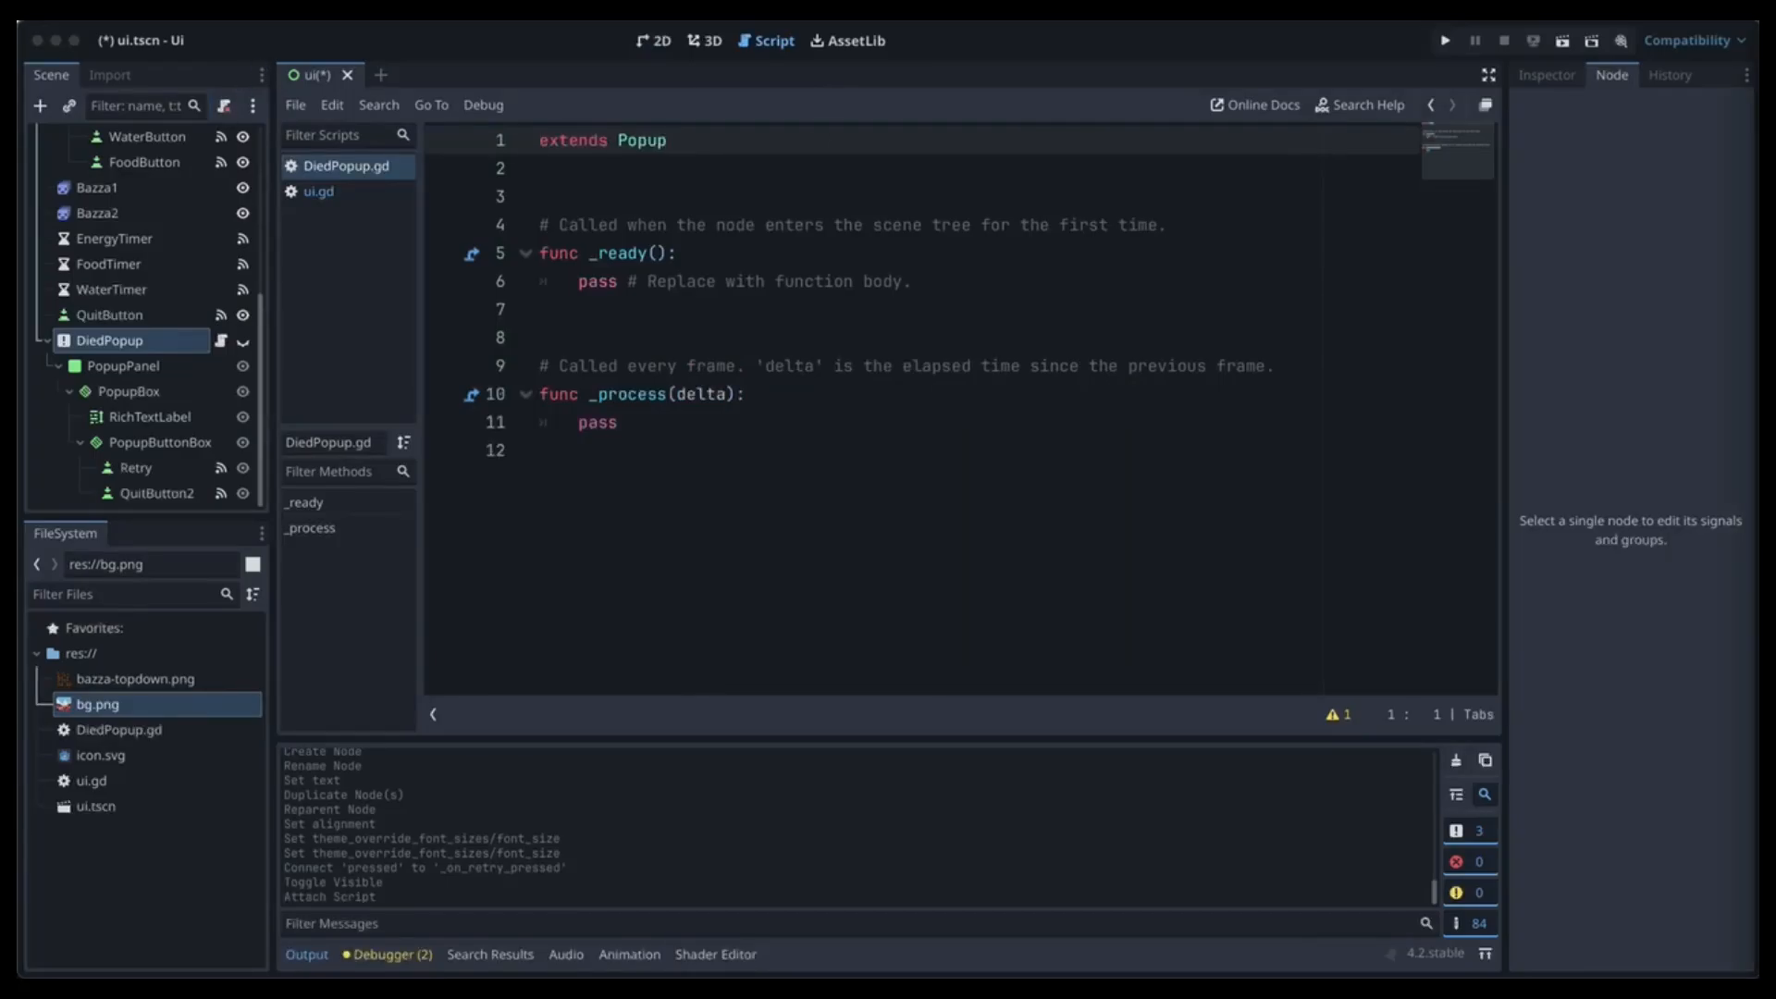
Replace DiedPopup.gd's default code with a show_warning function, then reopen ui.gd.
left_click_drag(607, 452, 512, 231)
type("func show_warning(): \tpopup_centered()")
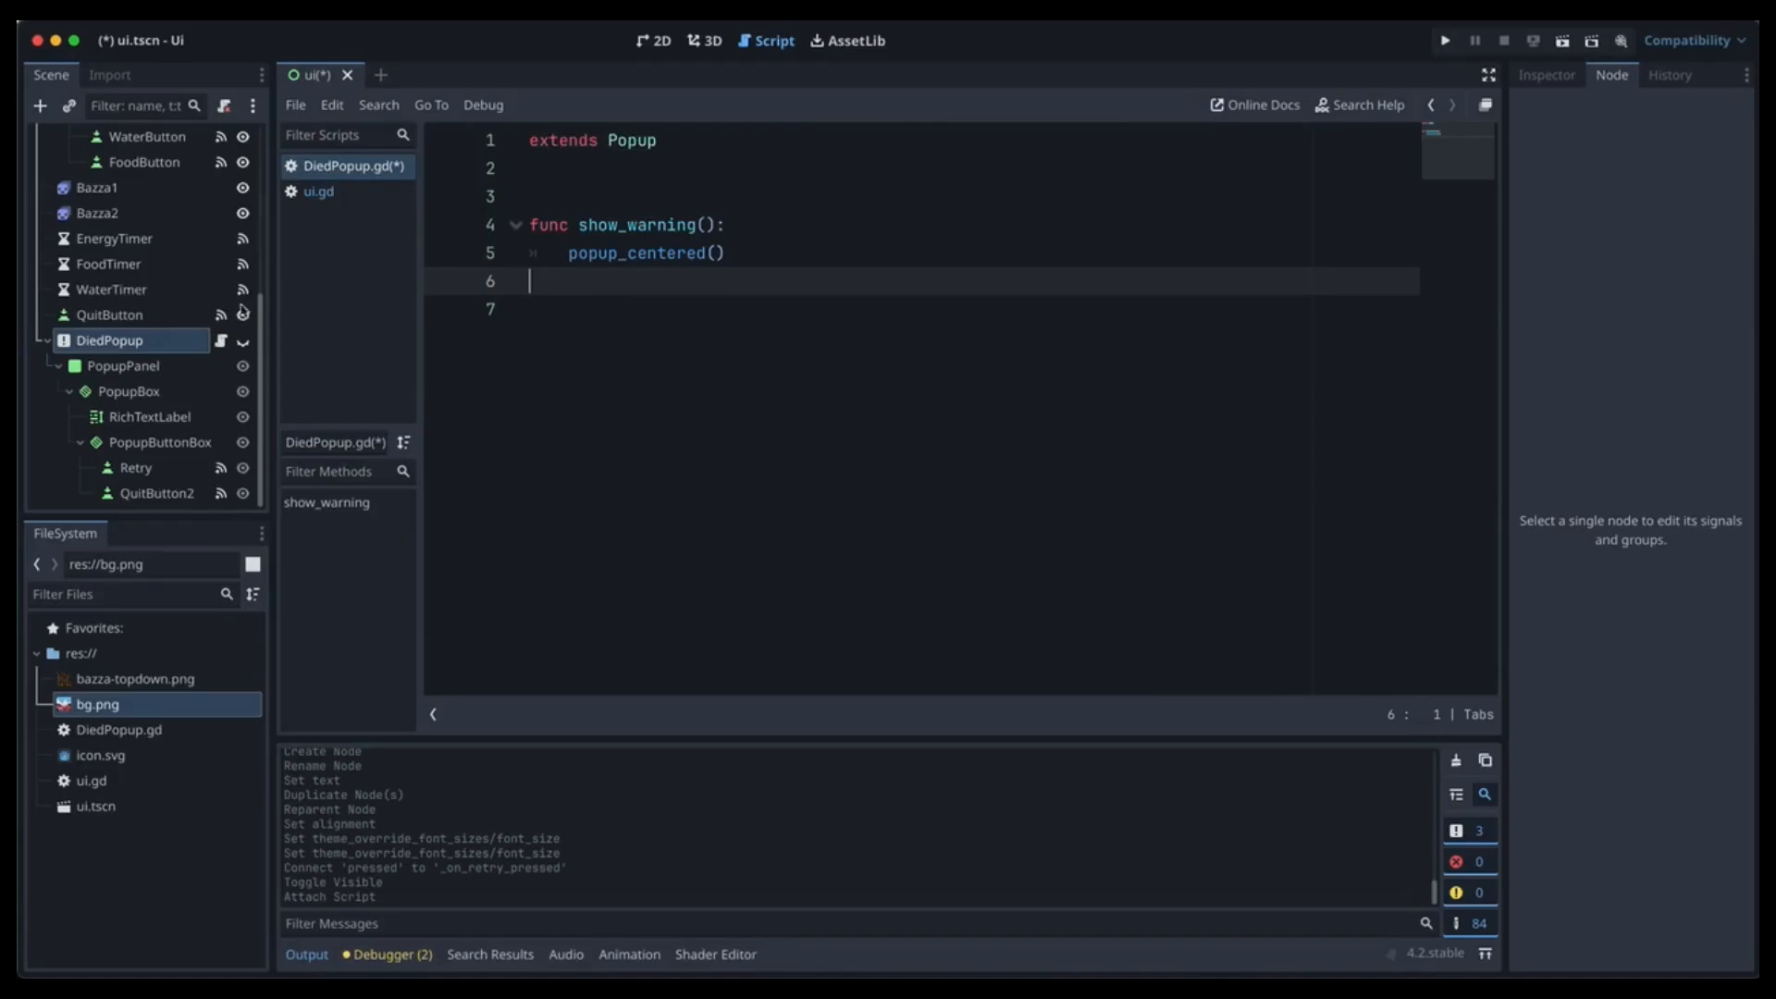
scroll(167, 287, "up", 5)
left_click(98, 141)
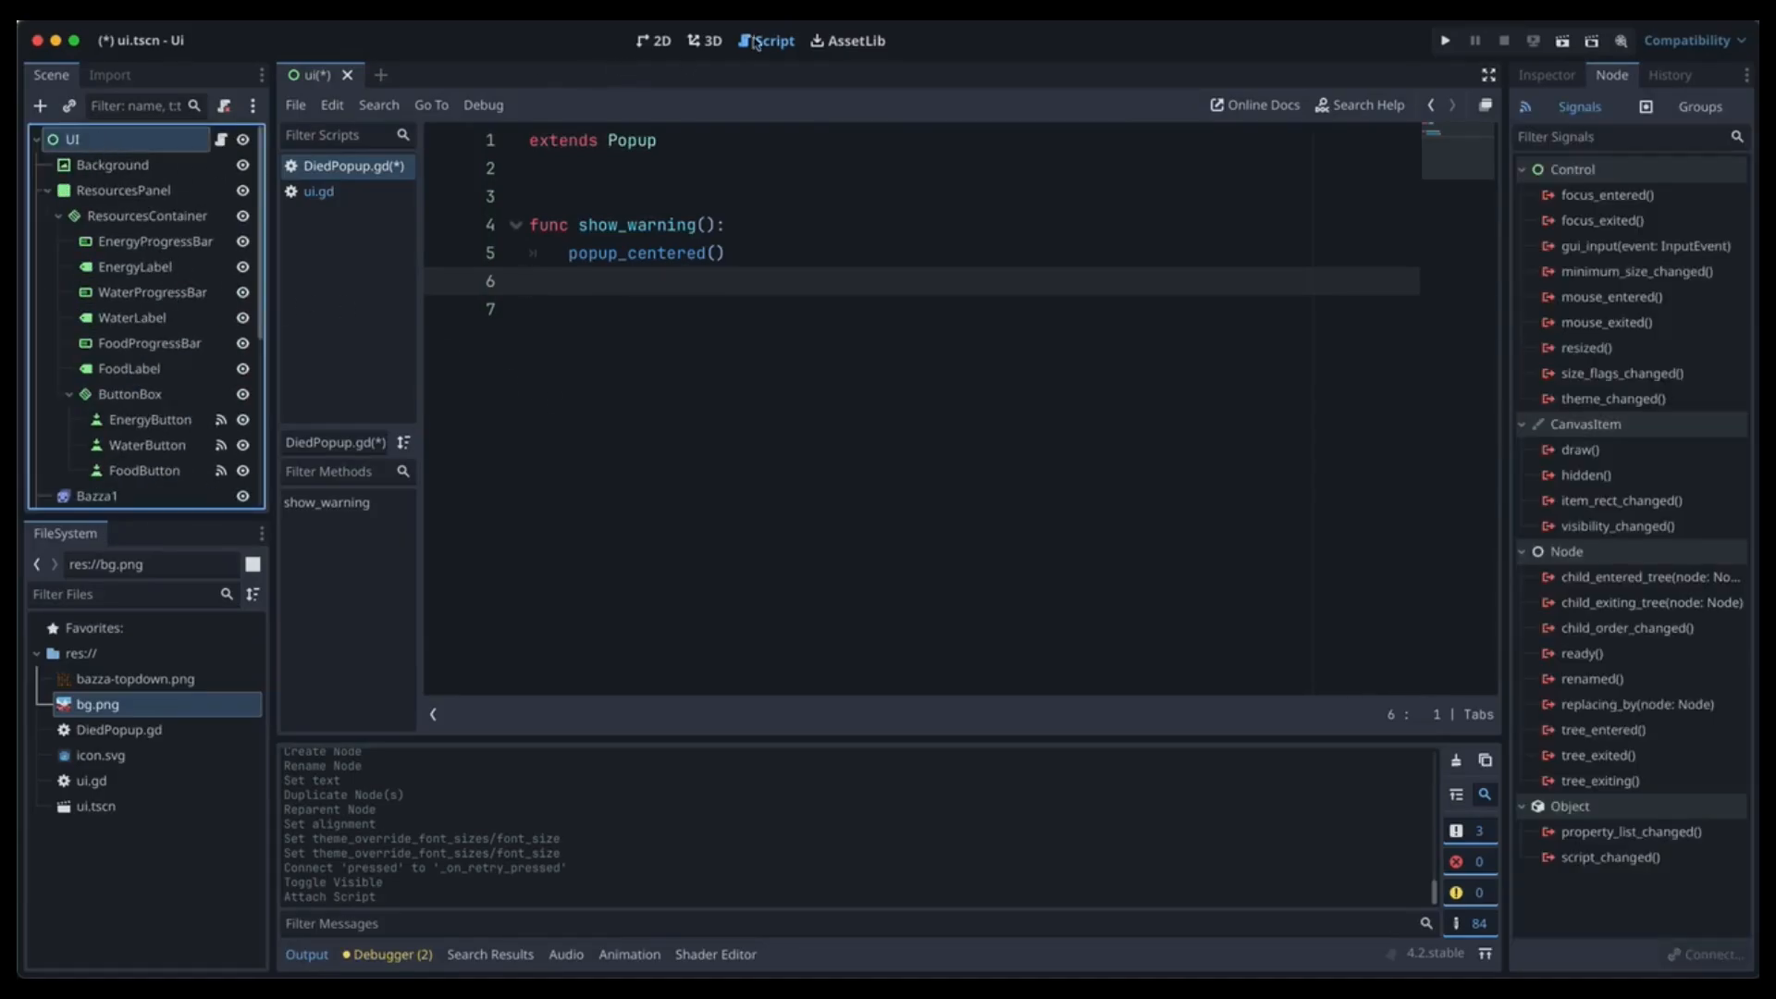
left_click(356, 195)
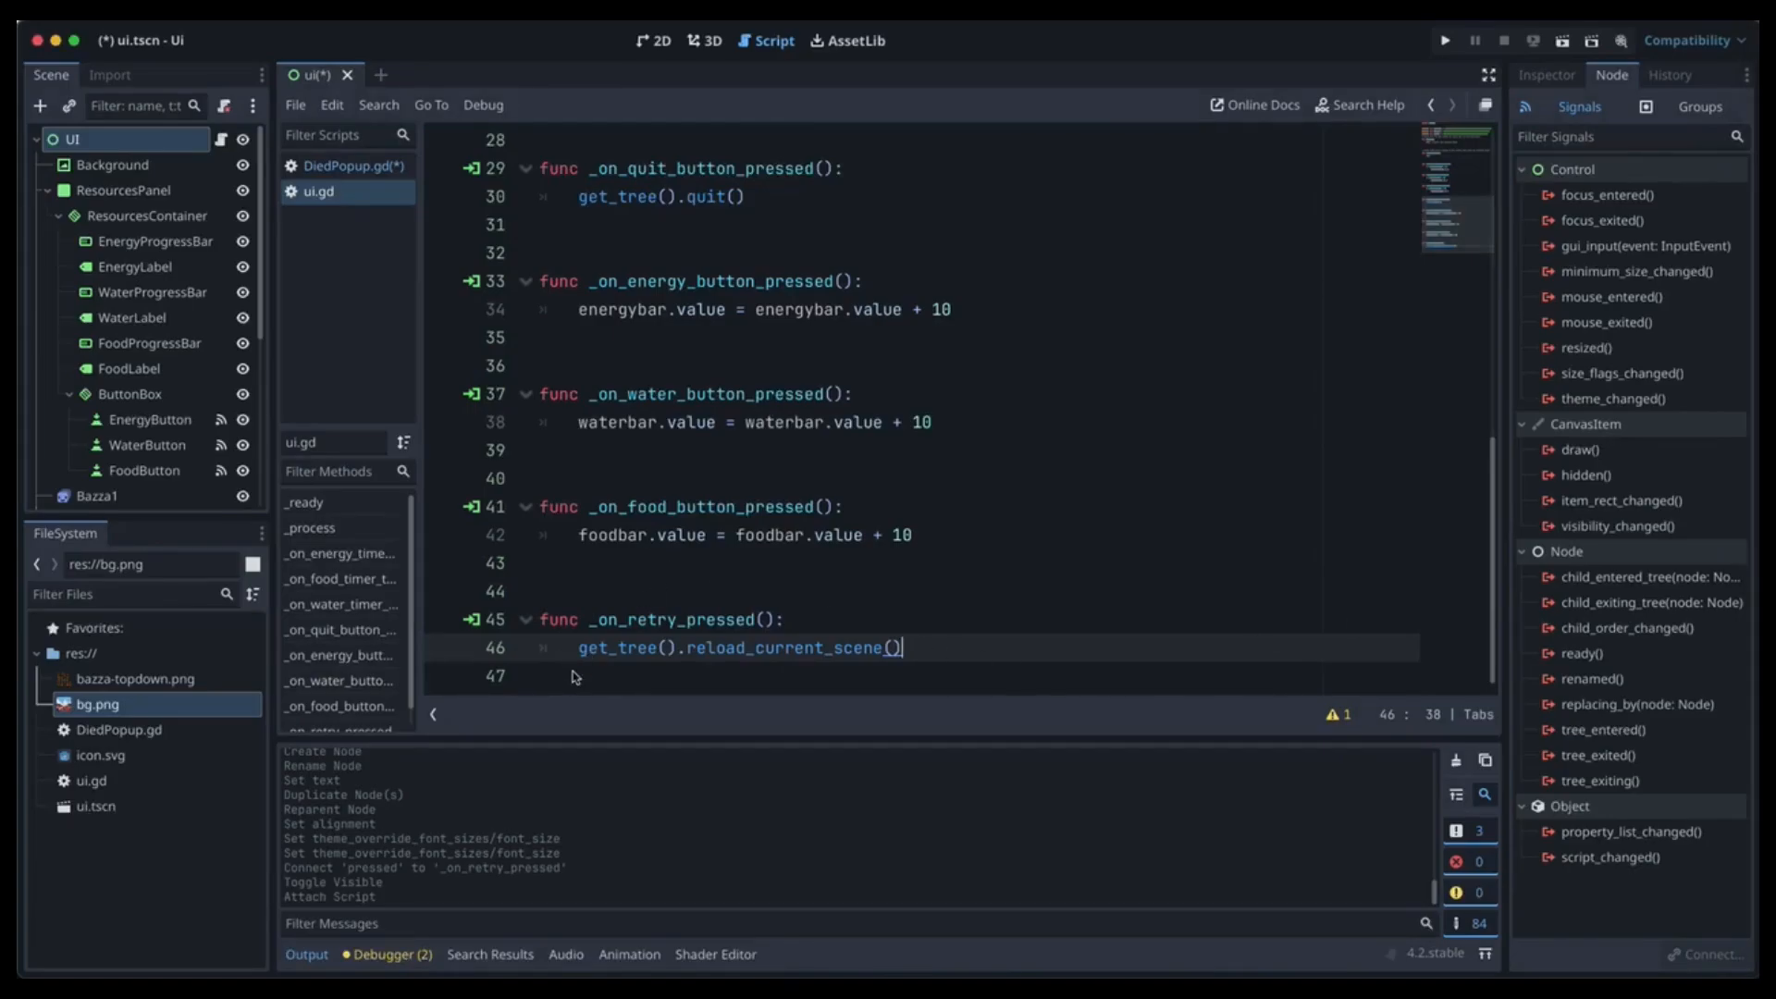
Add a _show_warning() function to ui.gd that shows DiedPopup and plays 'die' on Bazza1 and Bazza2.
key("Return")
key("Return")
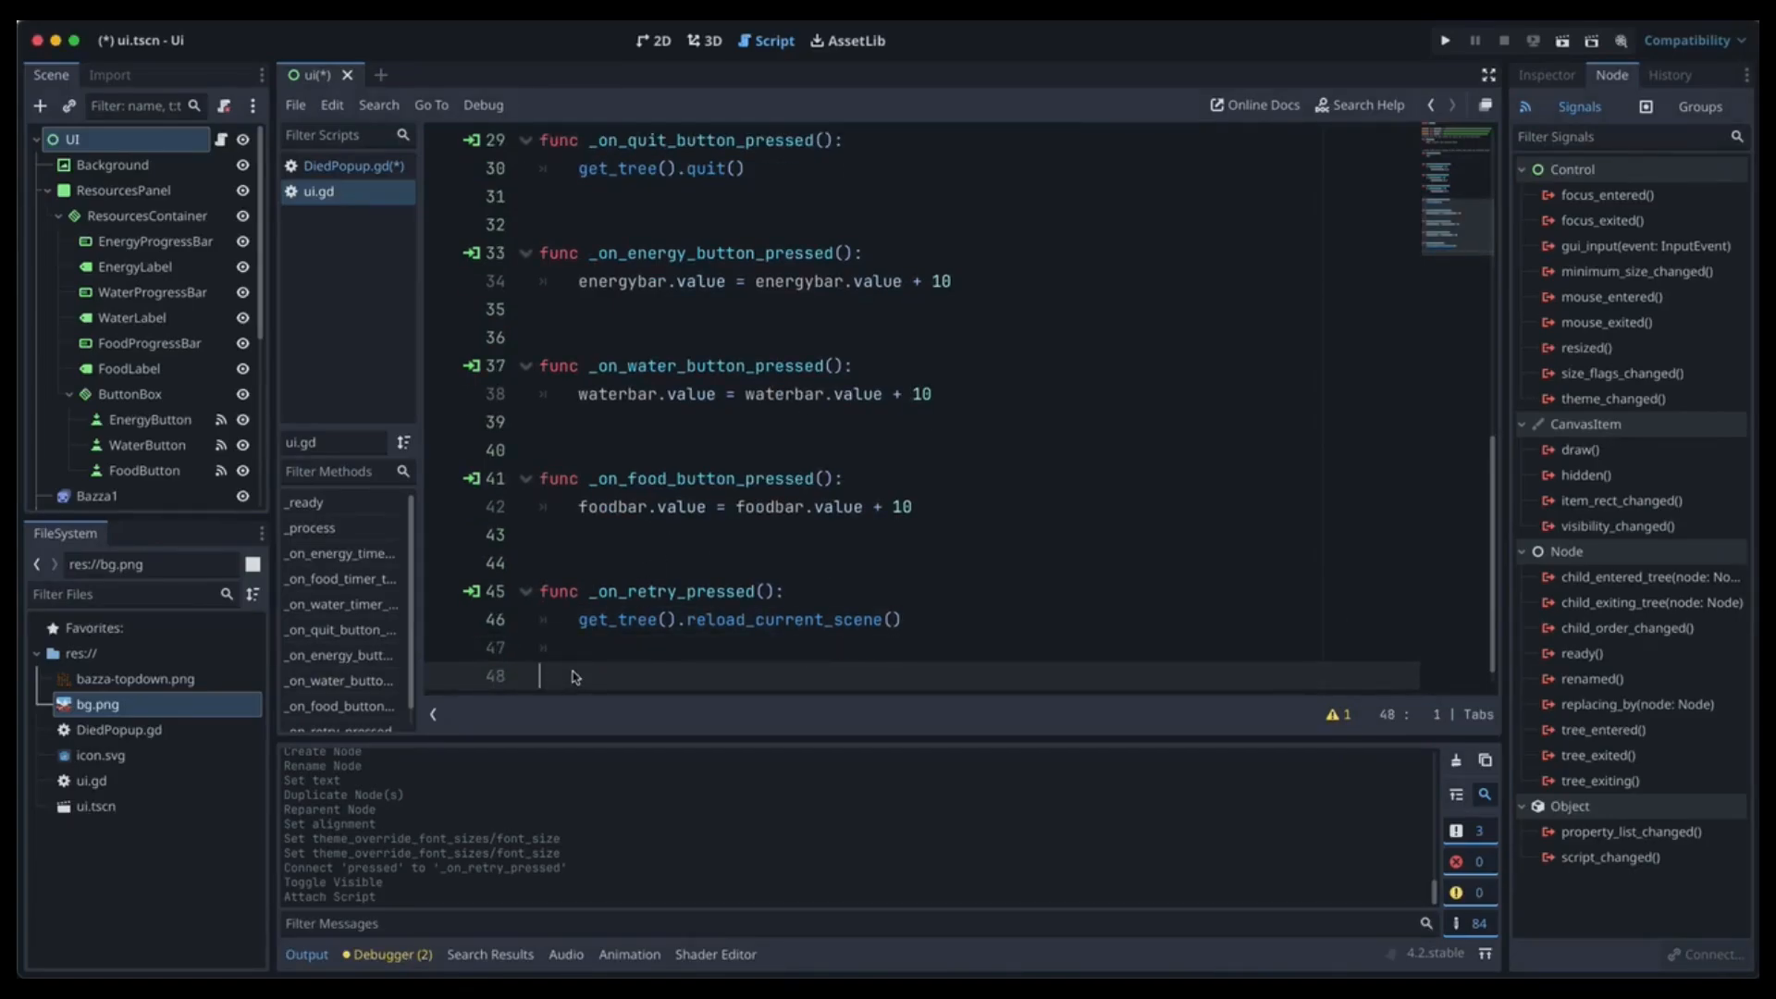
key("BackSpace")
key("Return")
type("func _show_warning(): \t$DiedPopup.show_warning() \t$Bazza1.play(\"die\") $Bazza2.play(\"die\")")
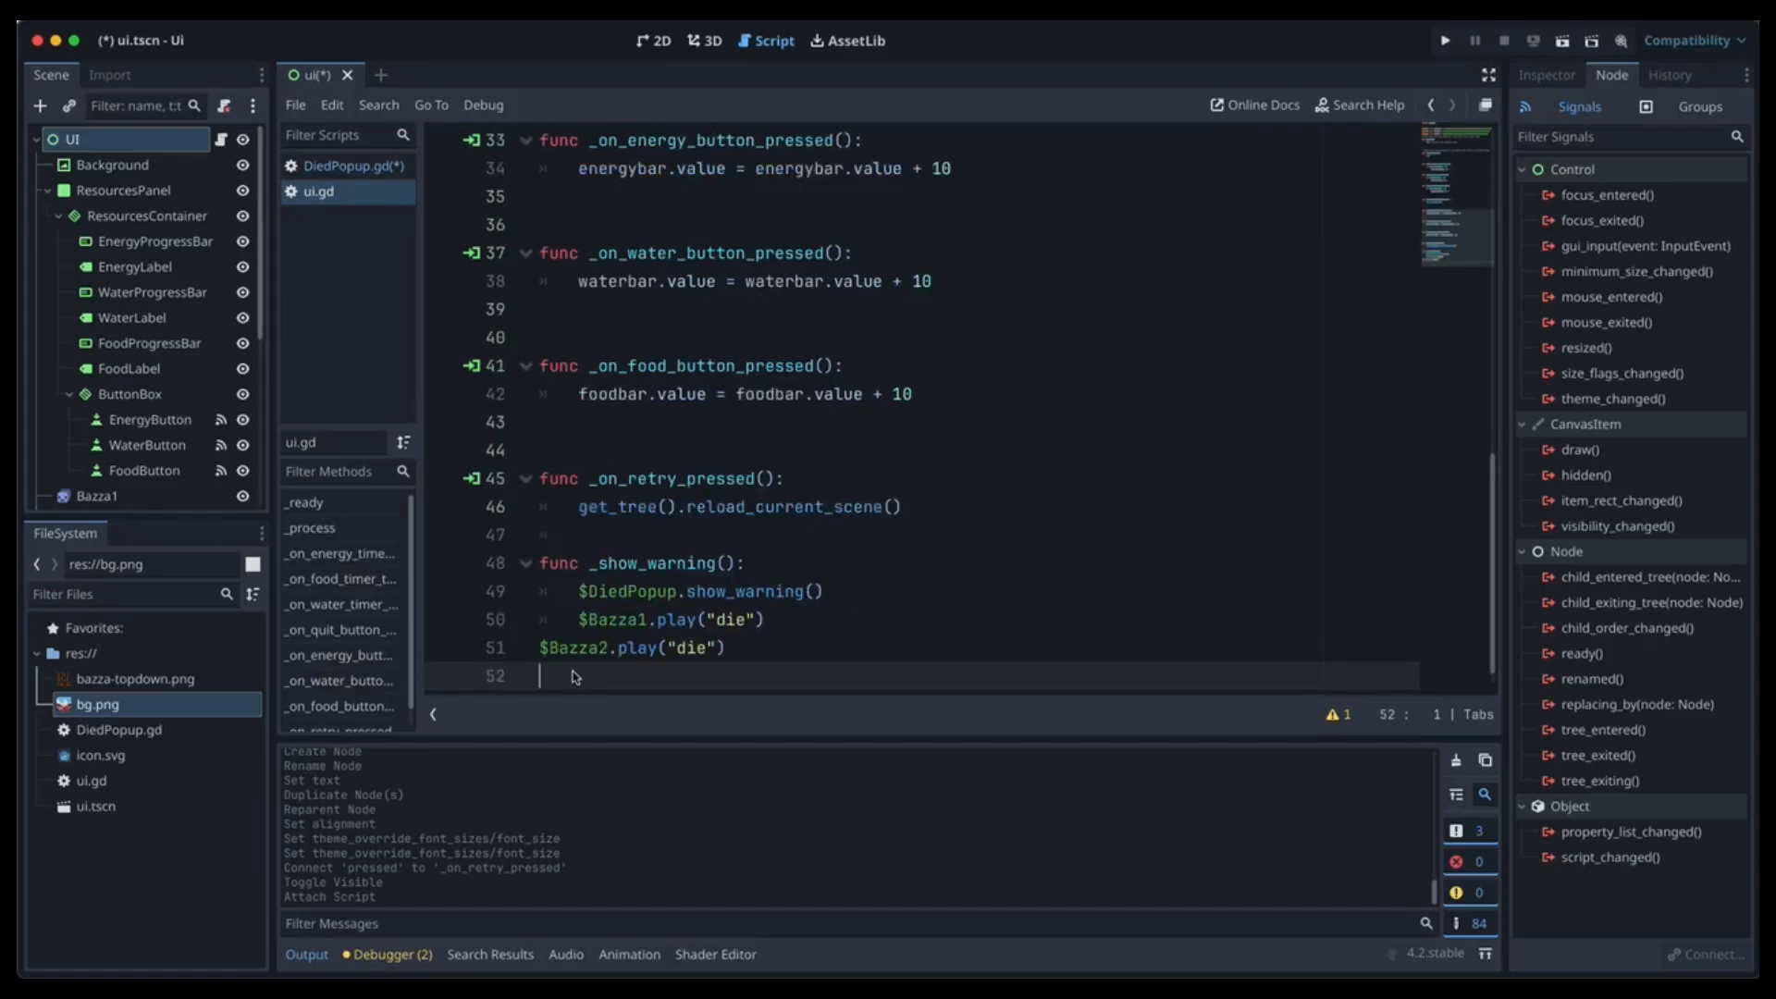
left_click(540, 647)
key("Tab")
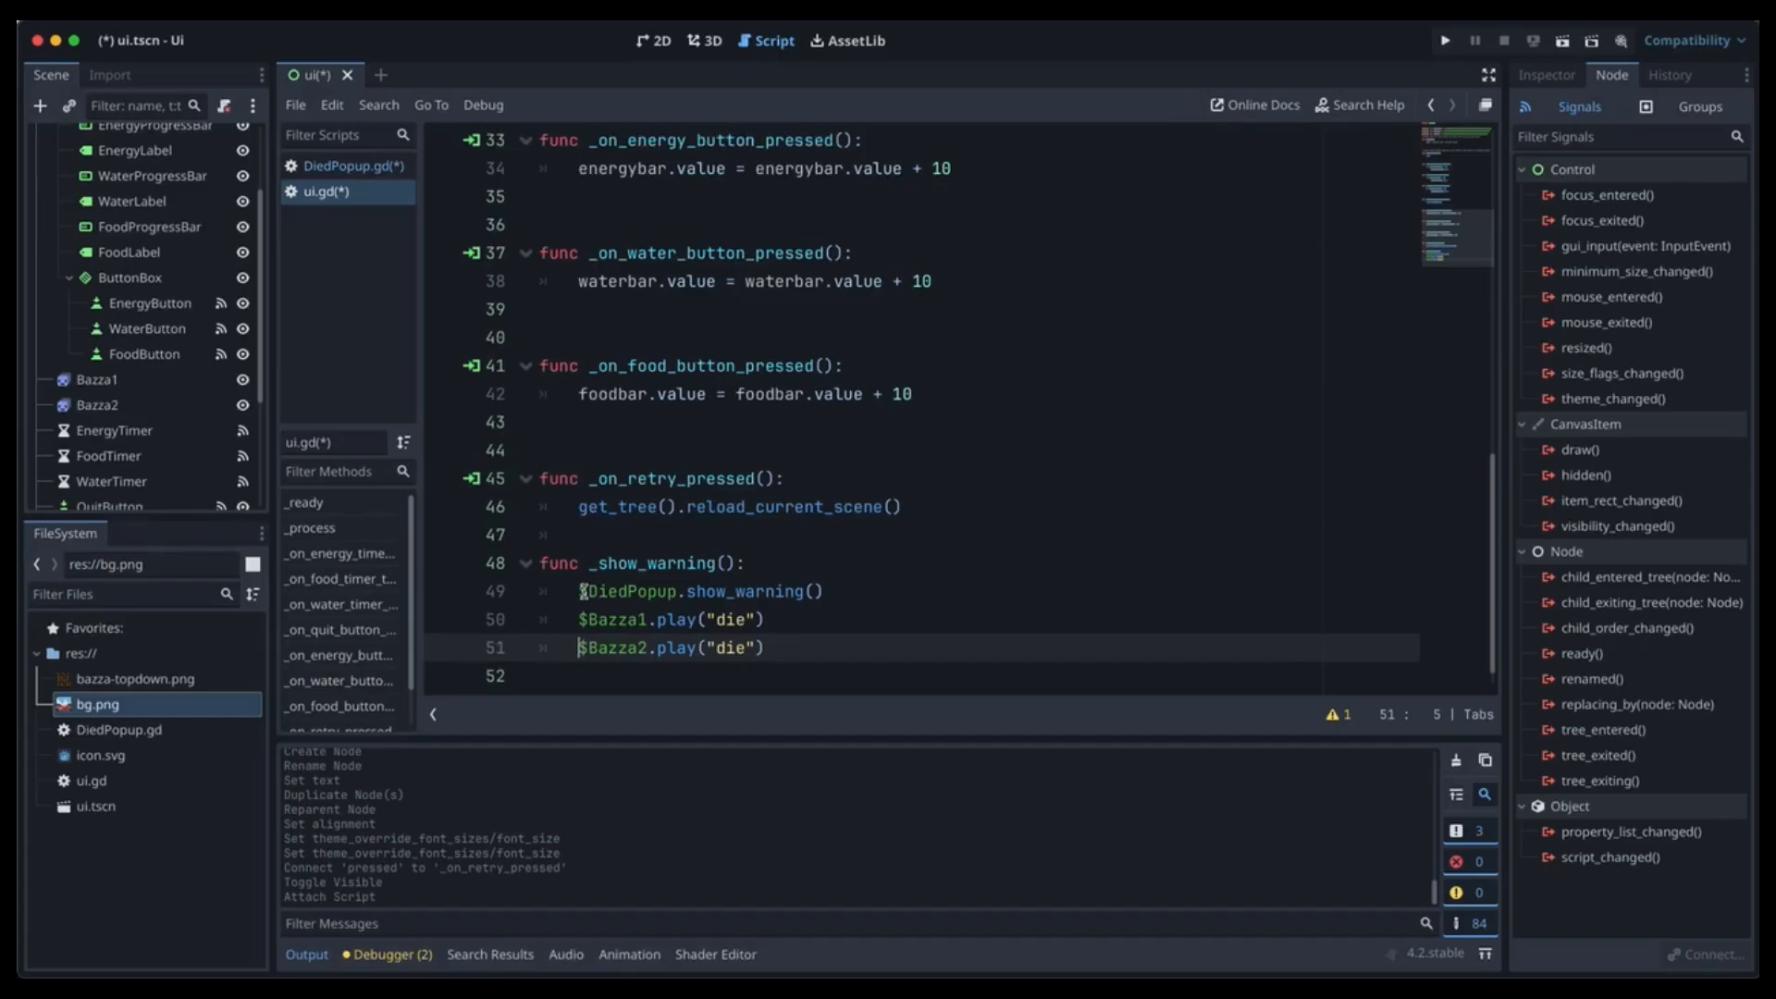
scroll(110, 389, "down", 5)
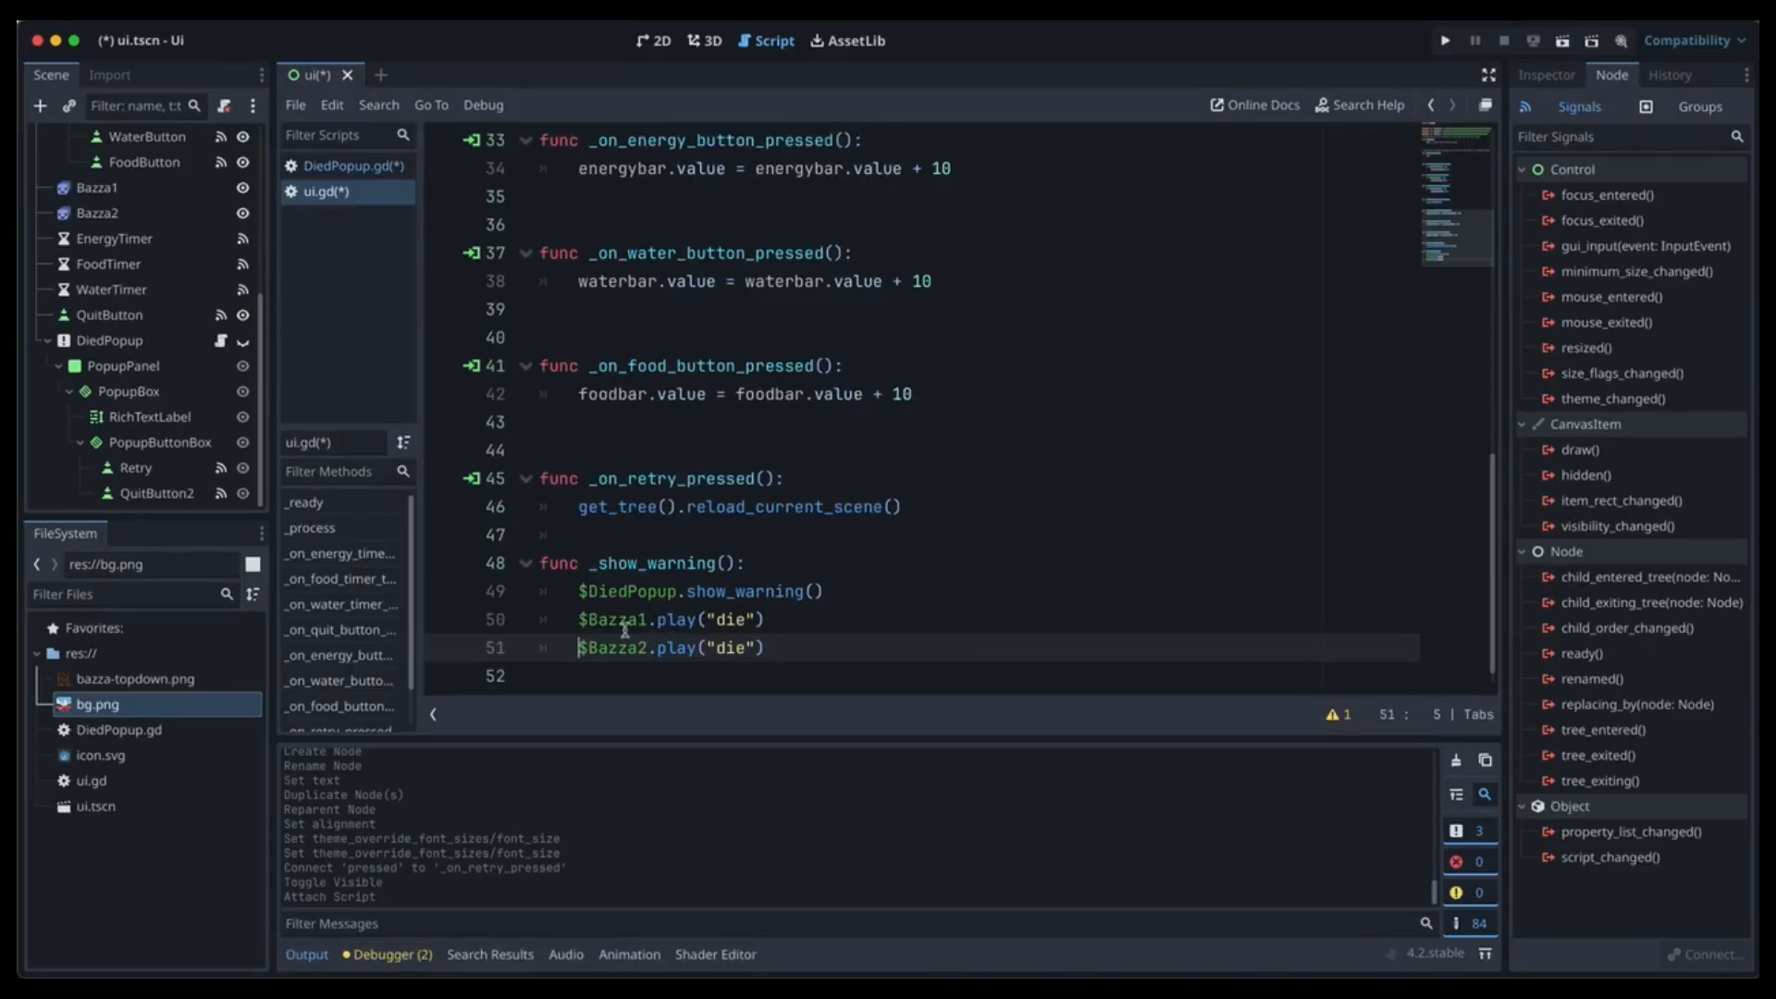
left_click(652, 43)
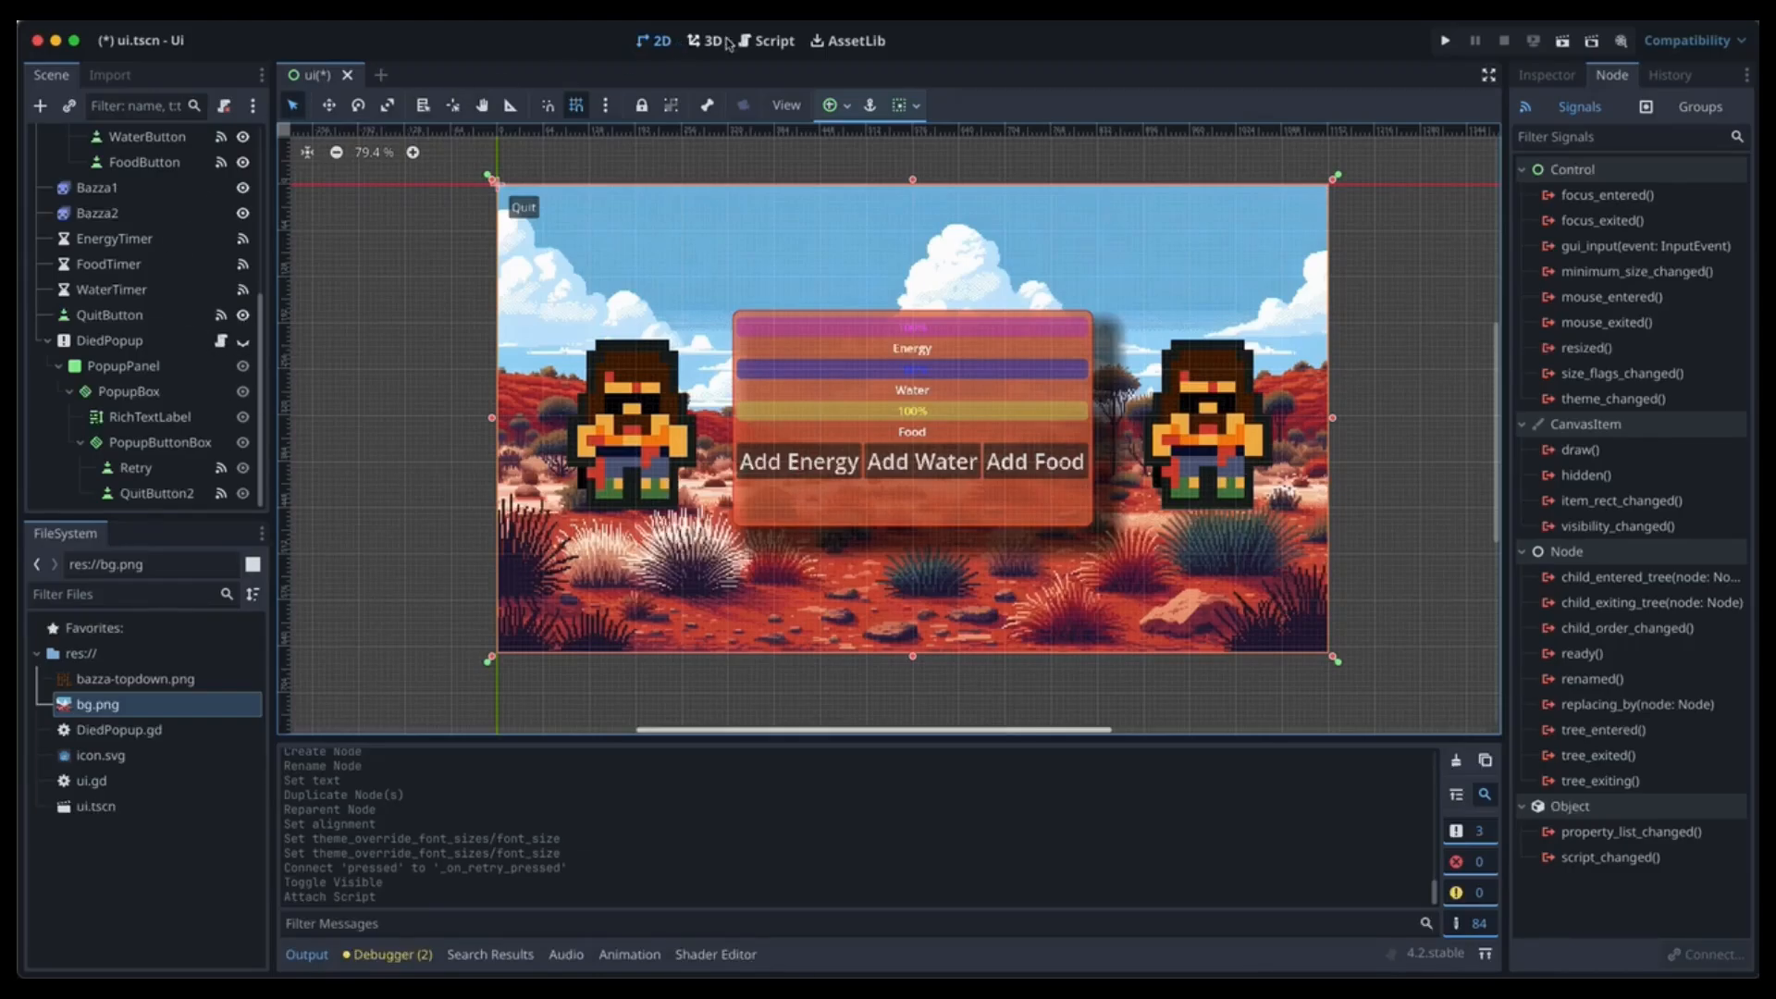
Add an else branch calling _show_warning() to the energy timer timeout in ui.gd.
left_click(767, 40)
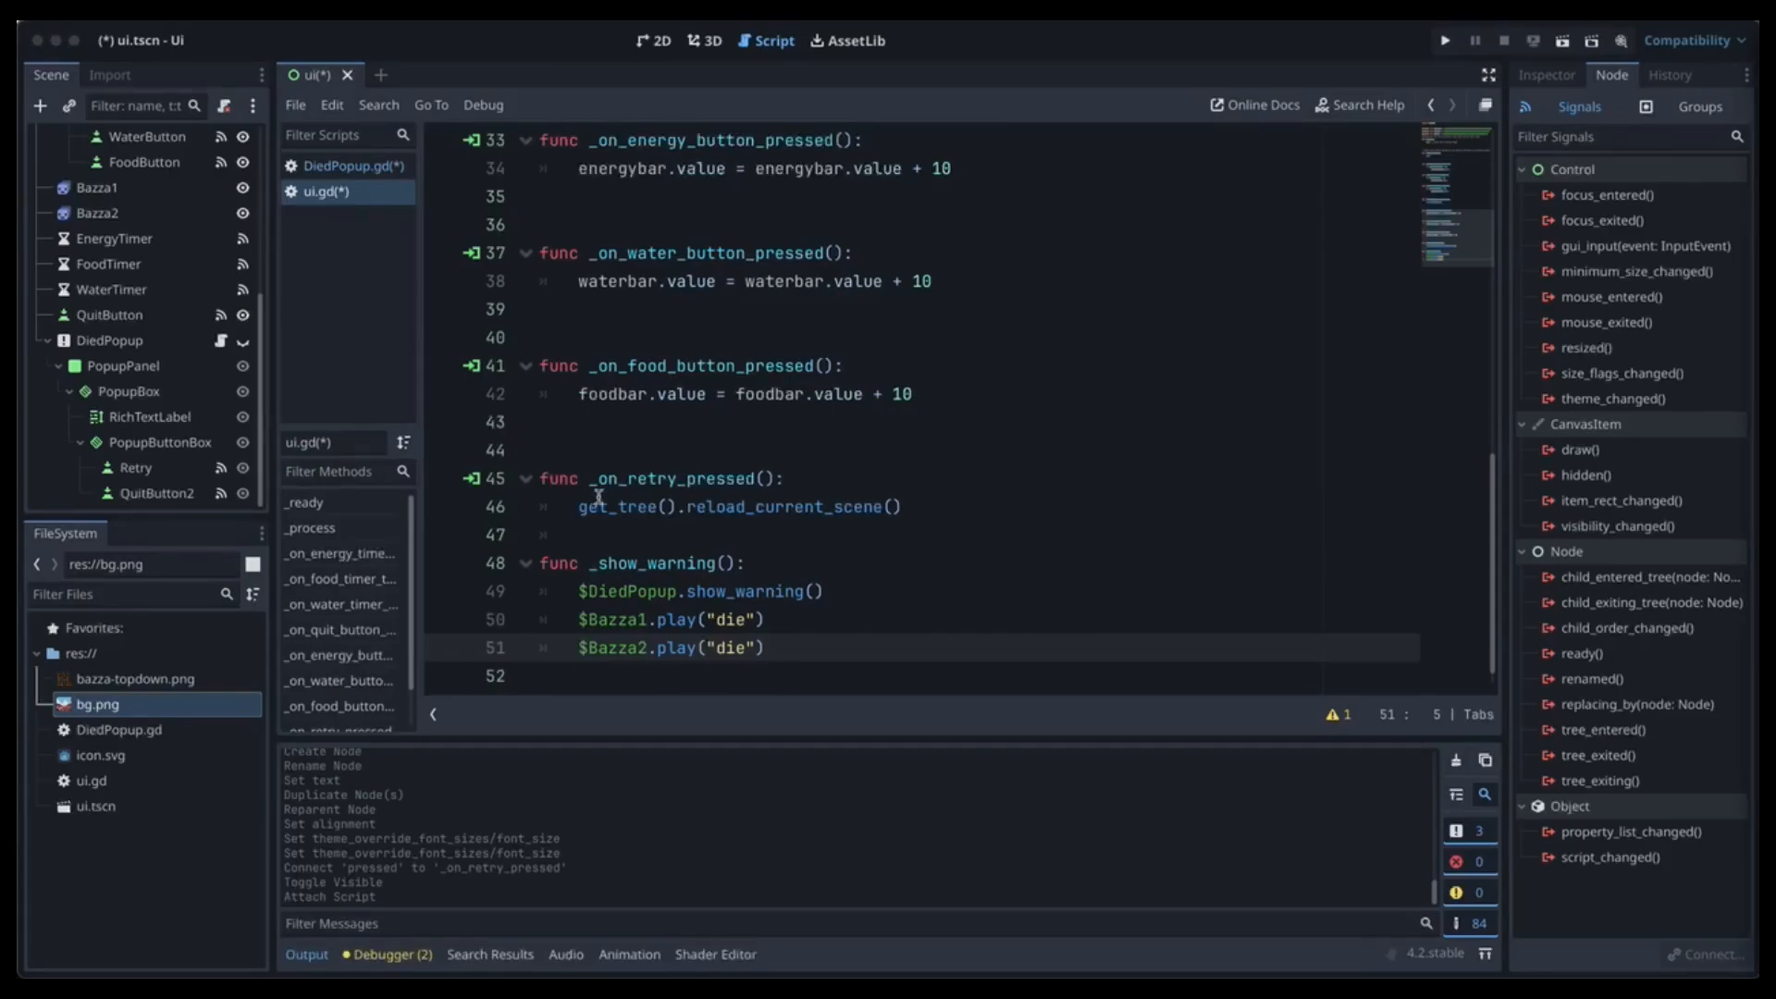
scroll(642, 506, "up", 6)
scroll(643, 506, "up", 2)
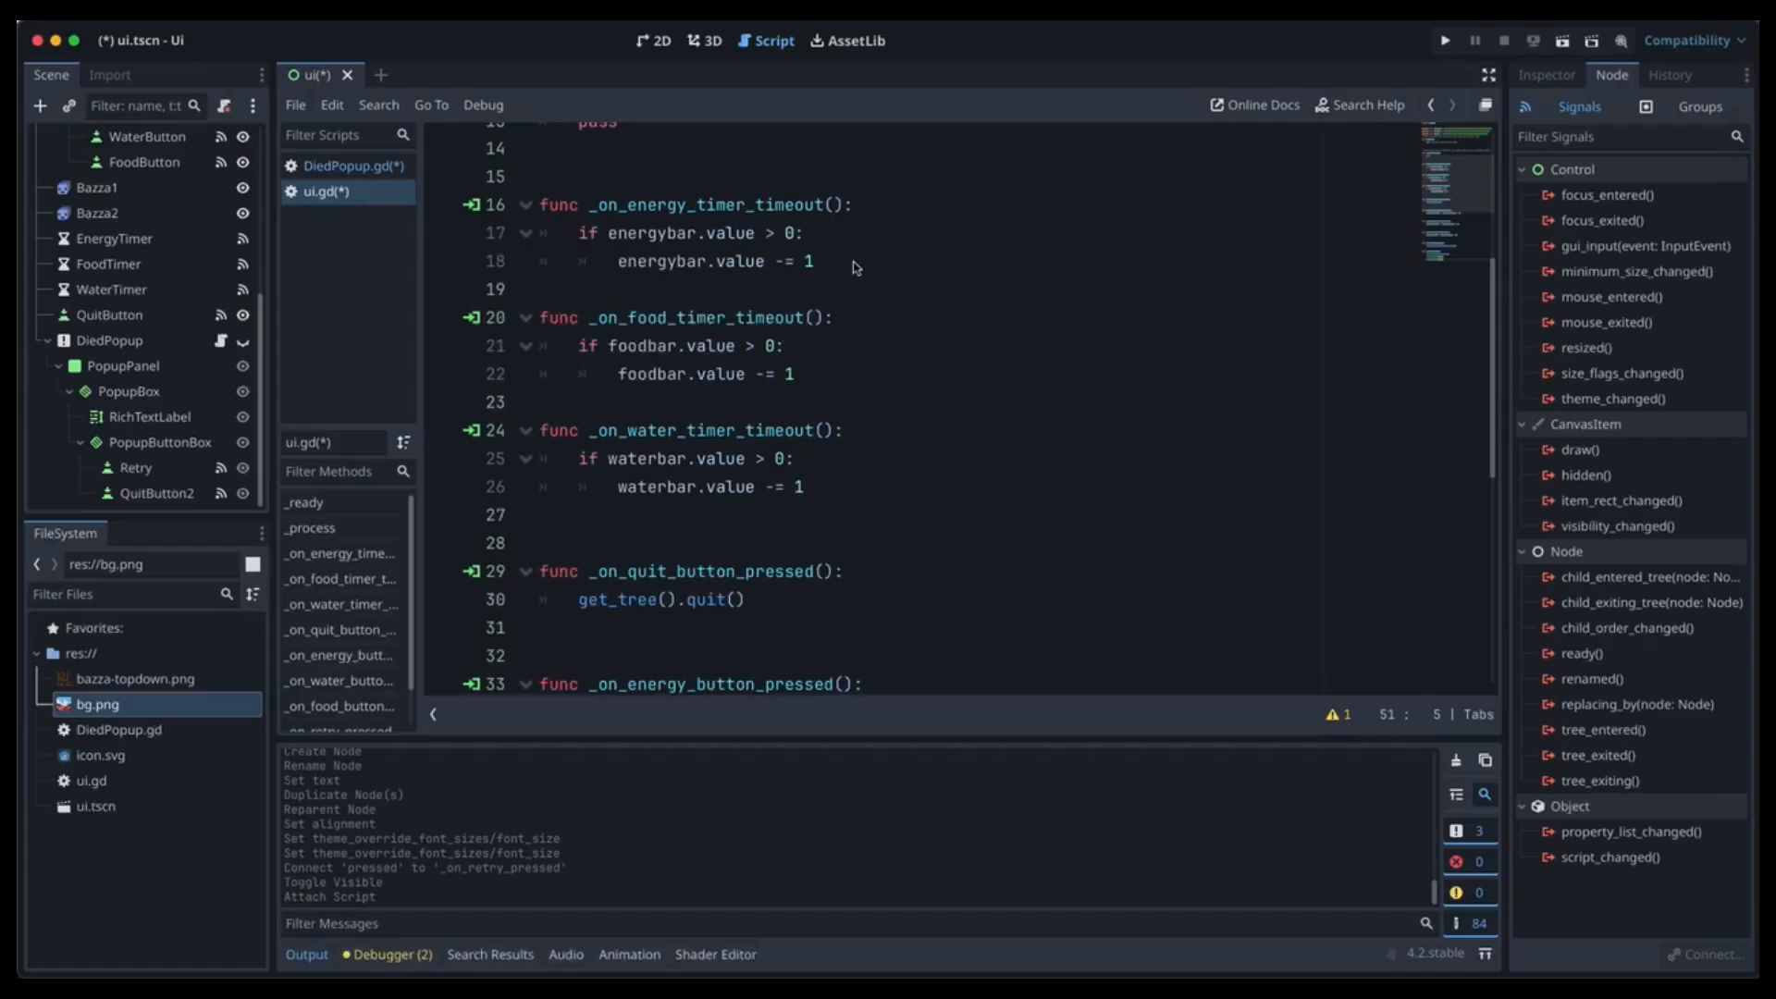
left_click(844, 261)
key("Return")
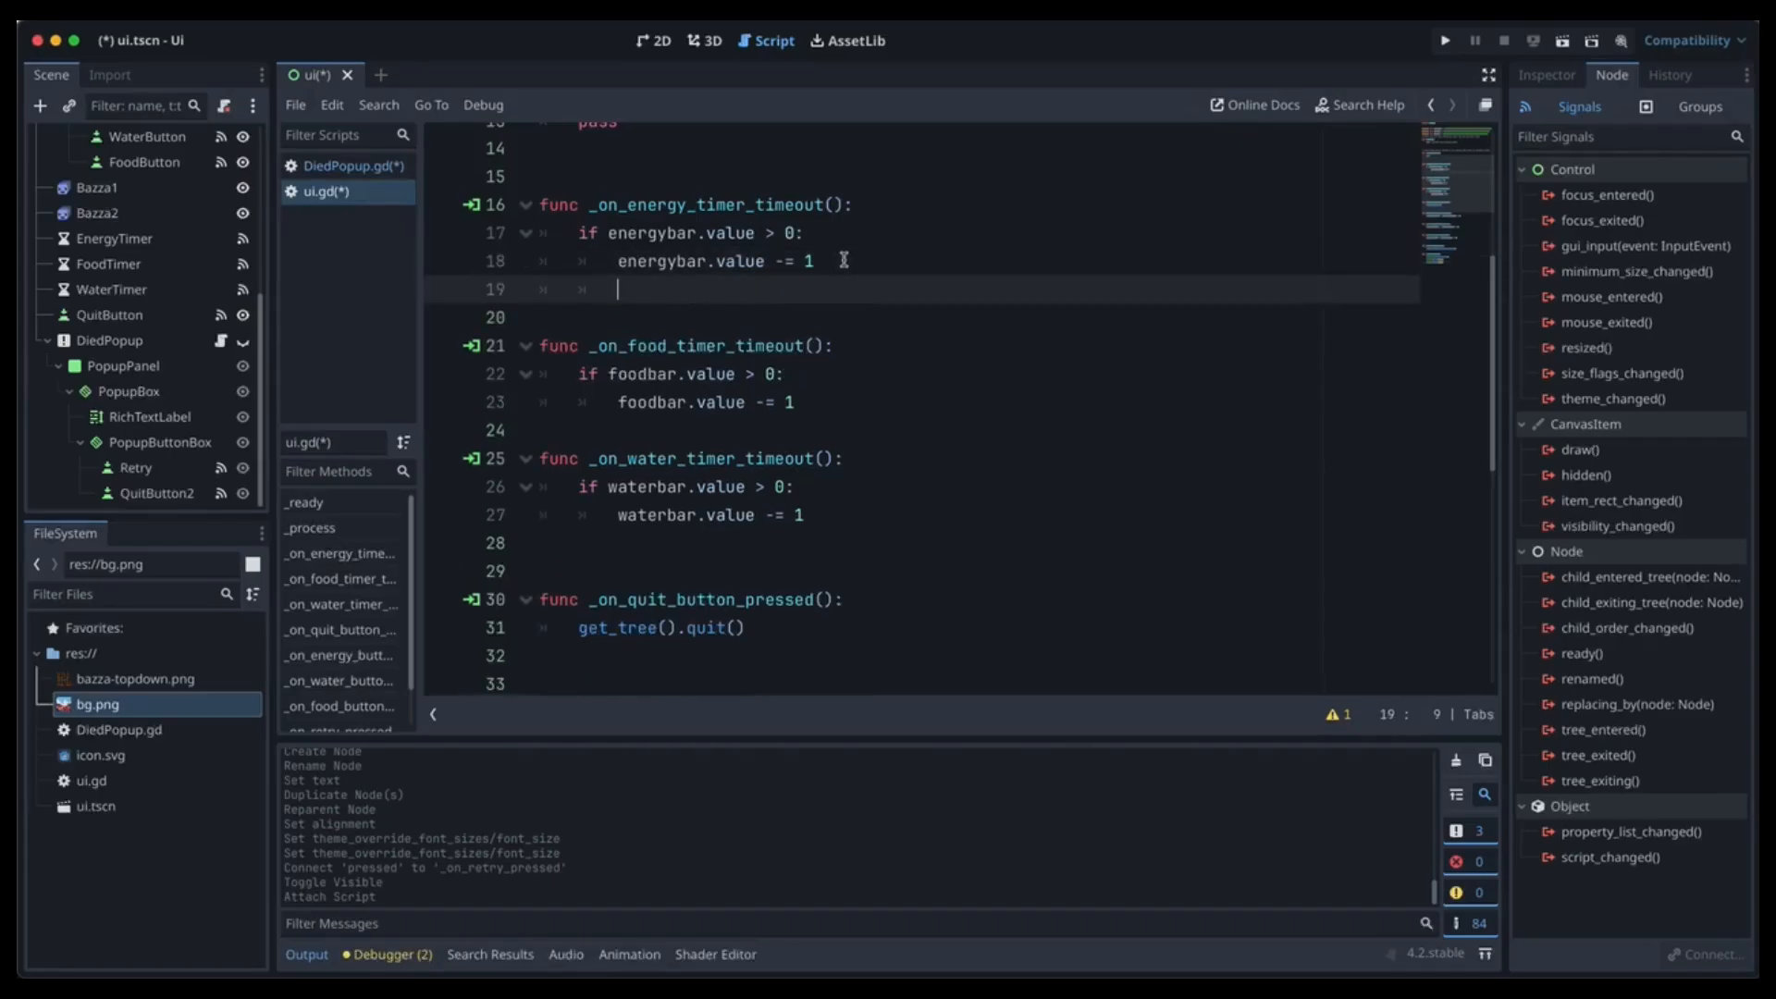
type("else: \t\t_show_warning()")
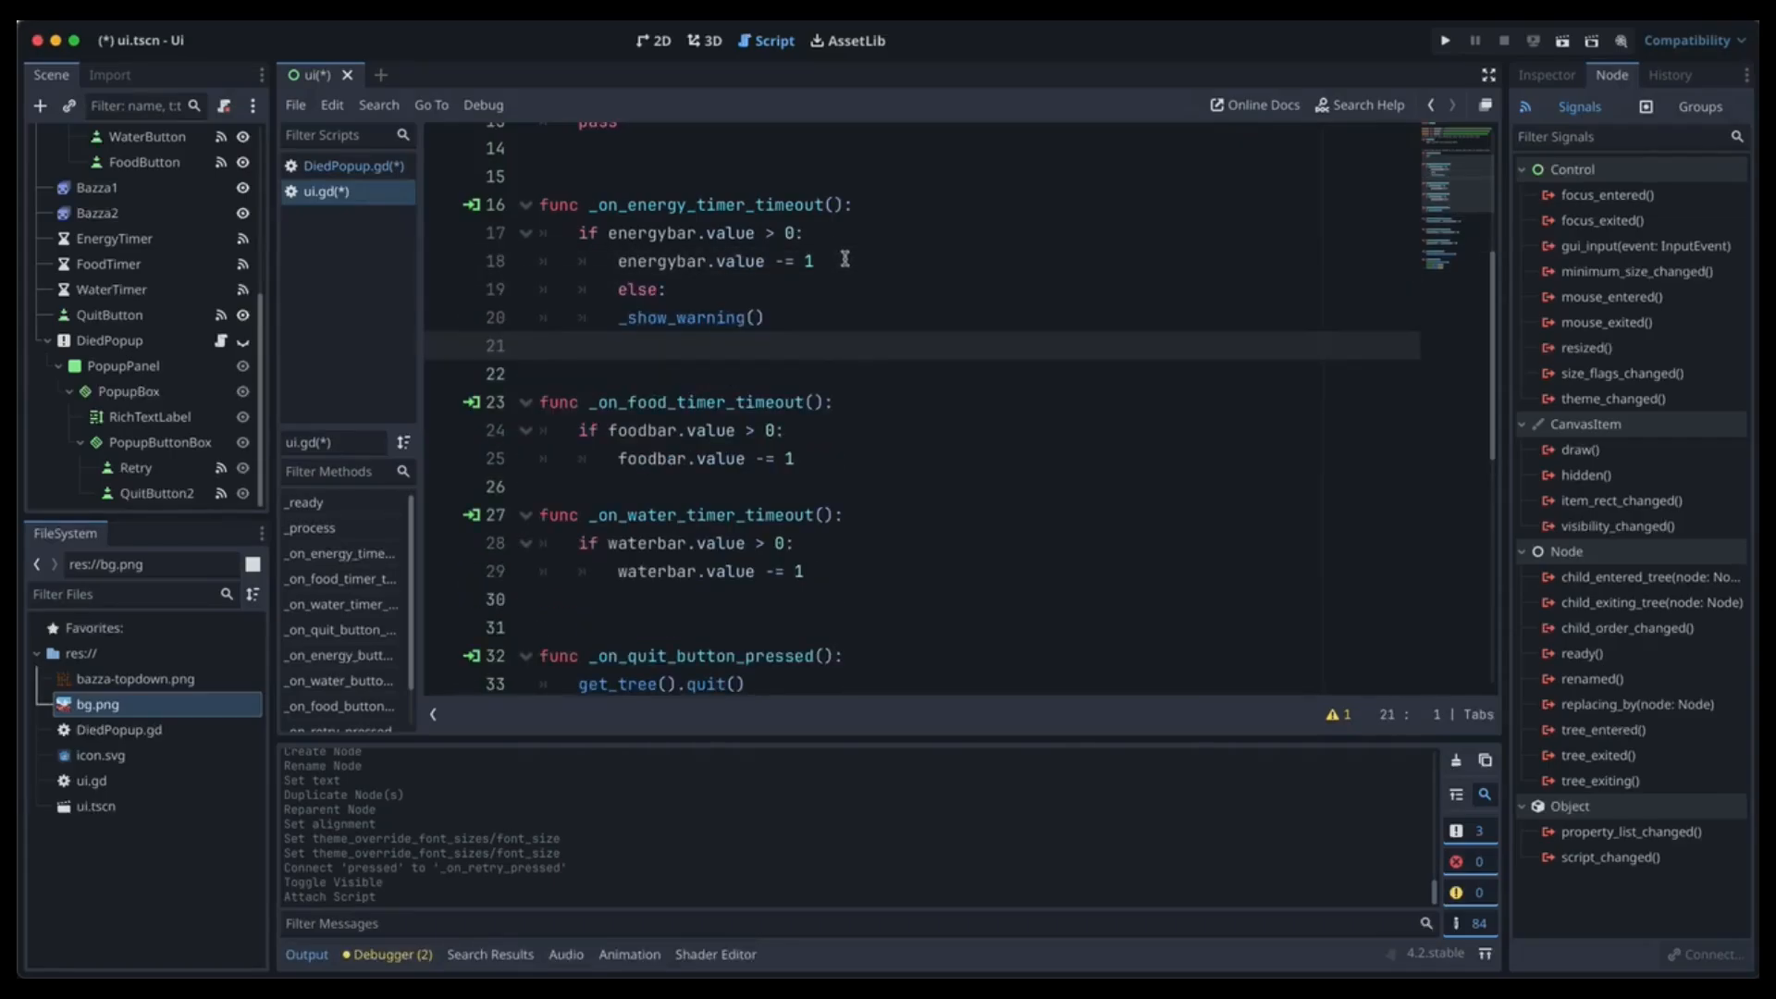
left_click(583, 292)
key("BackSpace")
left_click_drag(782, 318, 456, 284)
key("super+c")
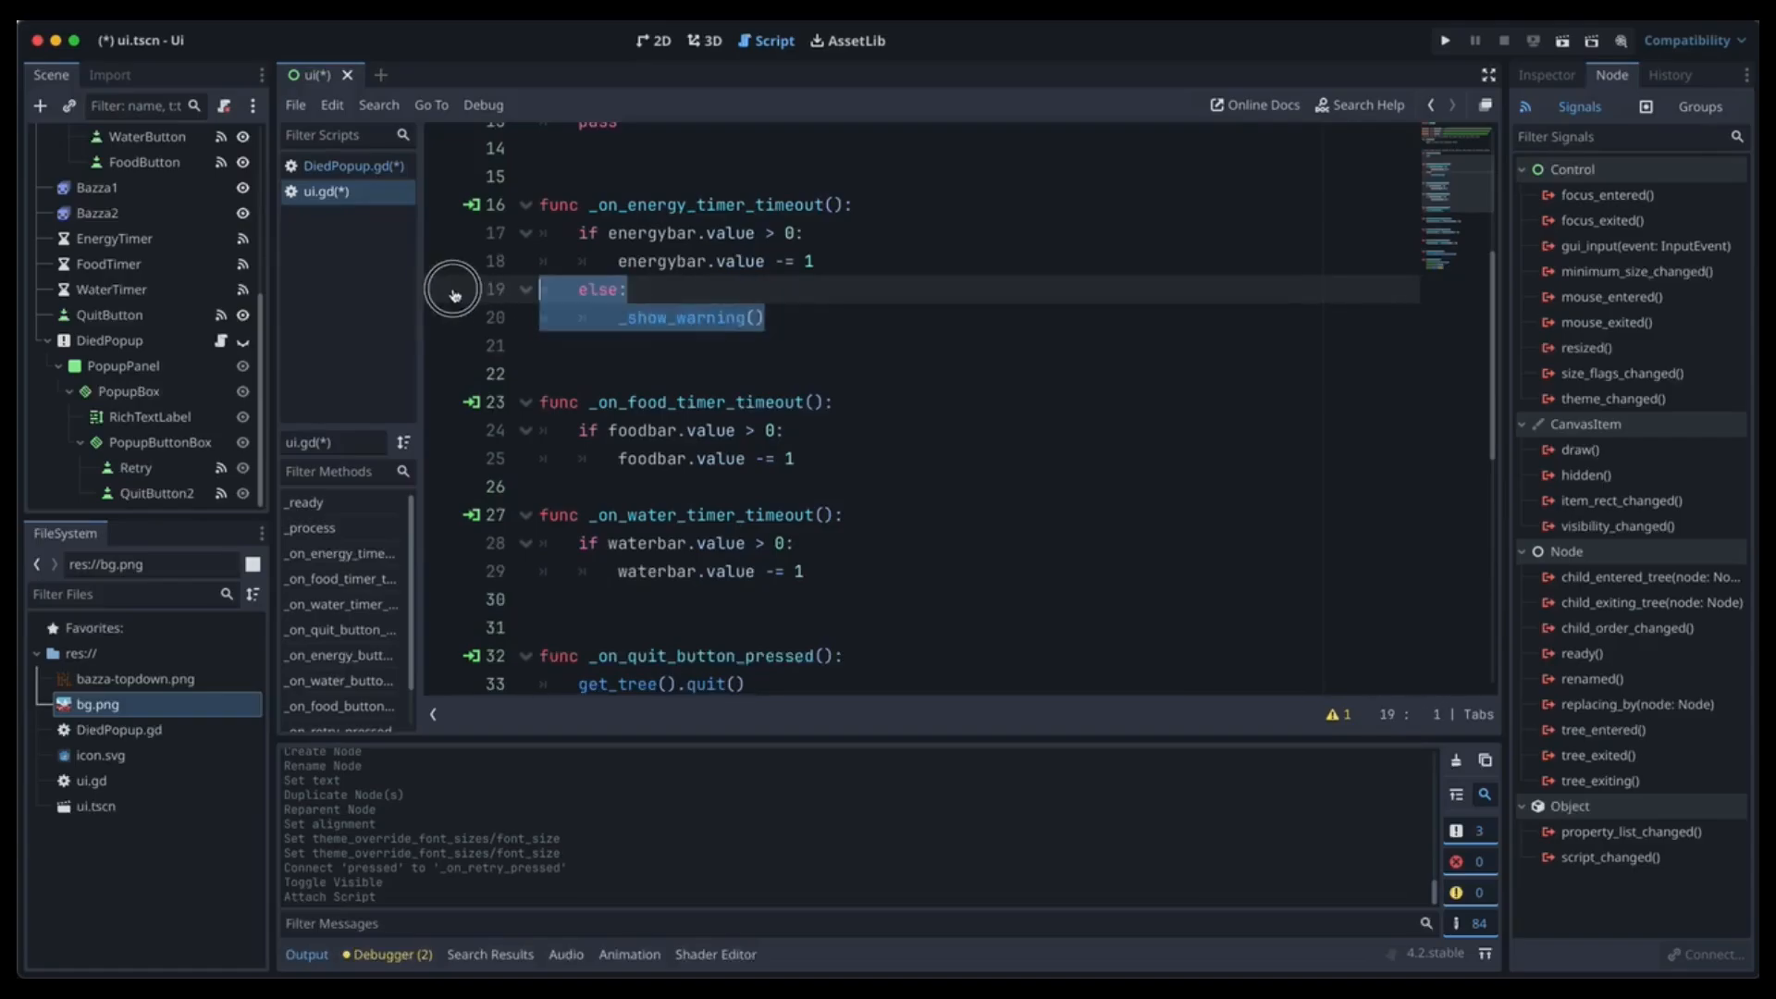
Add the same else branch to the food and water timeouts and save.
left_click(828, 460)
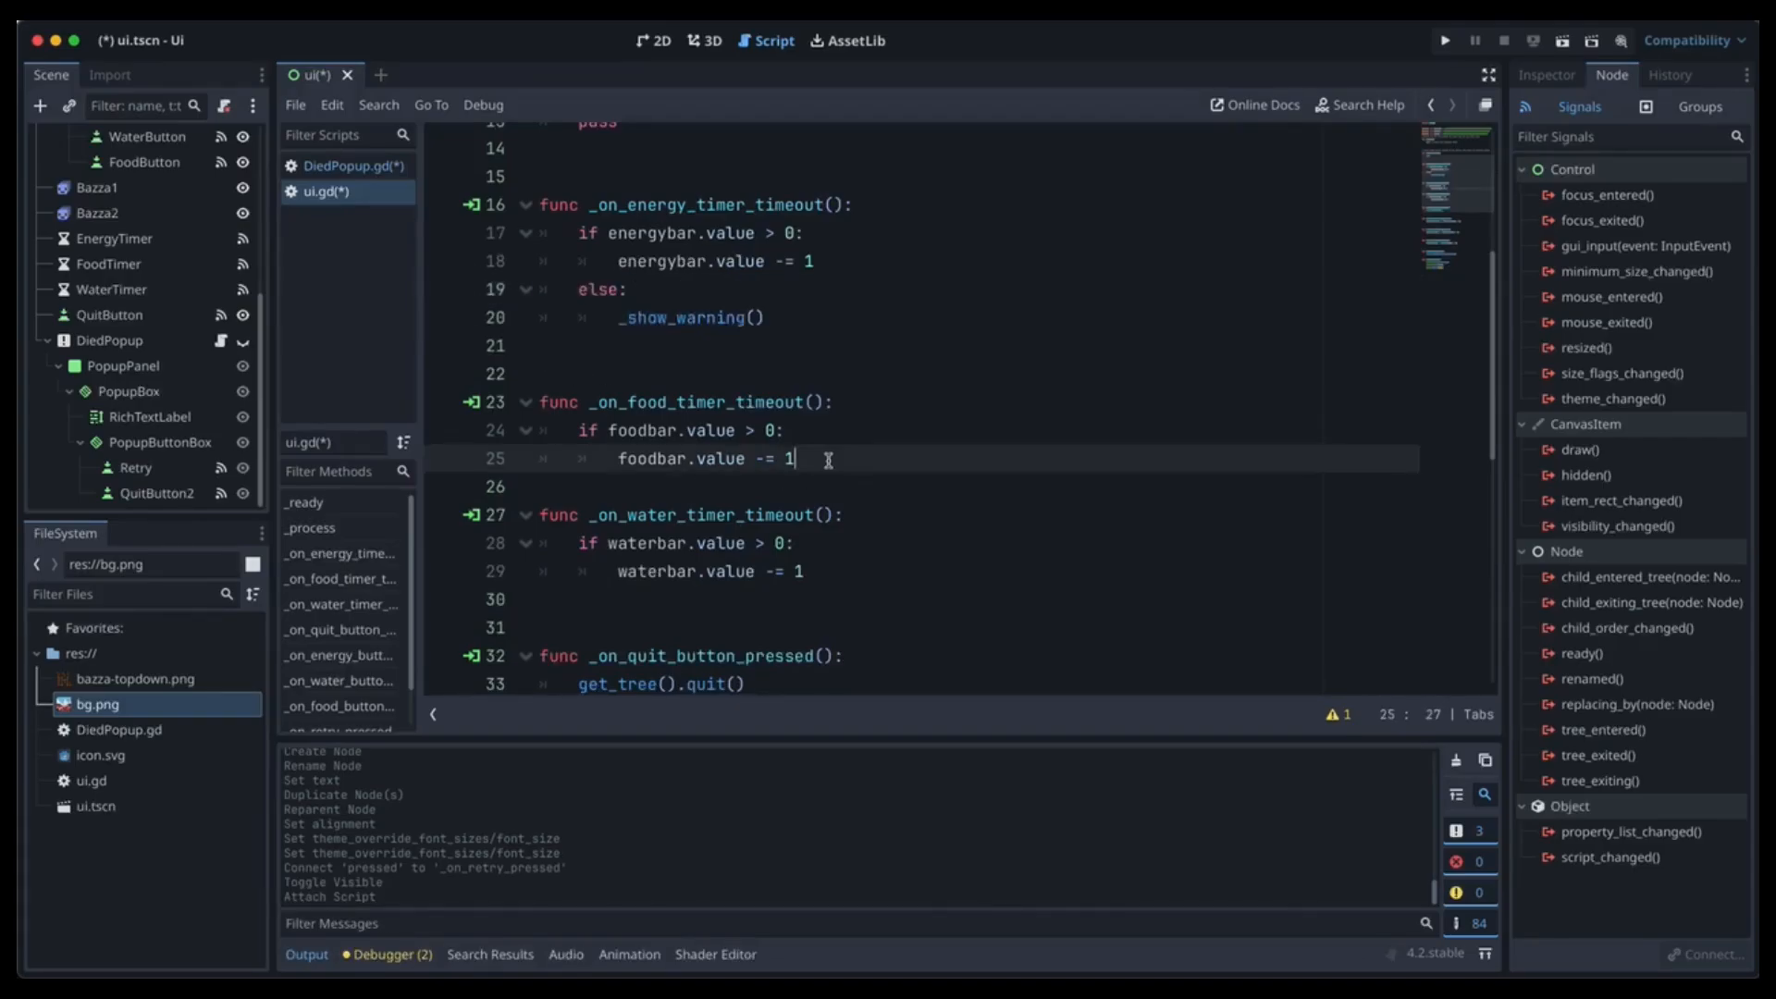
key("Return")
key("super+v")
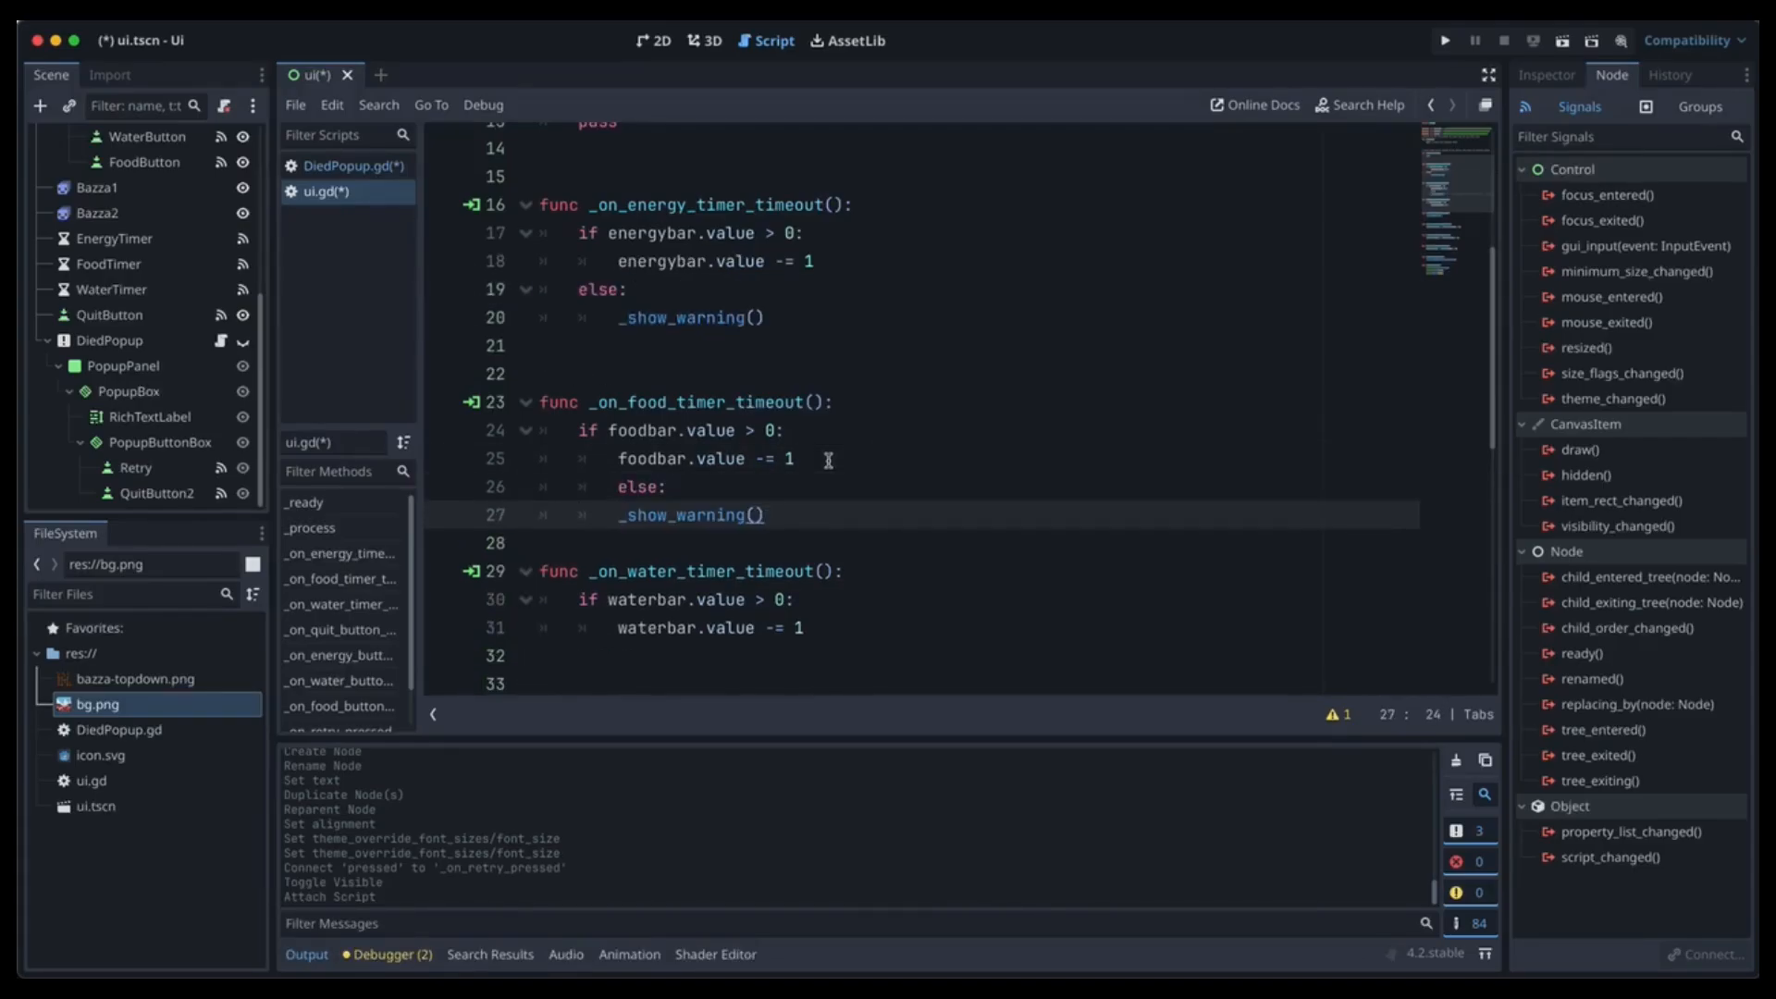
left_click(603, 490)
key("BackSpace")
left_click(559, 655)
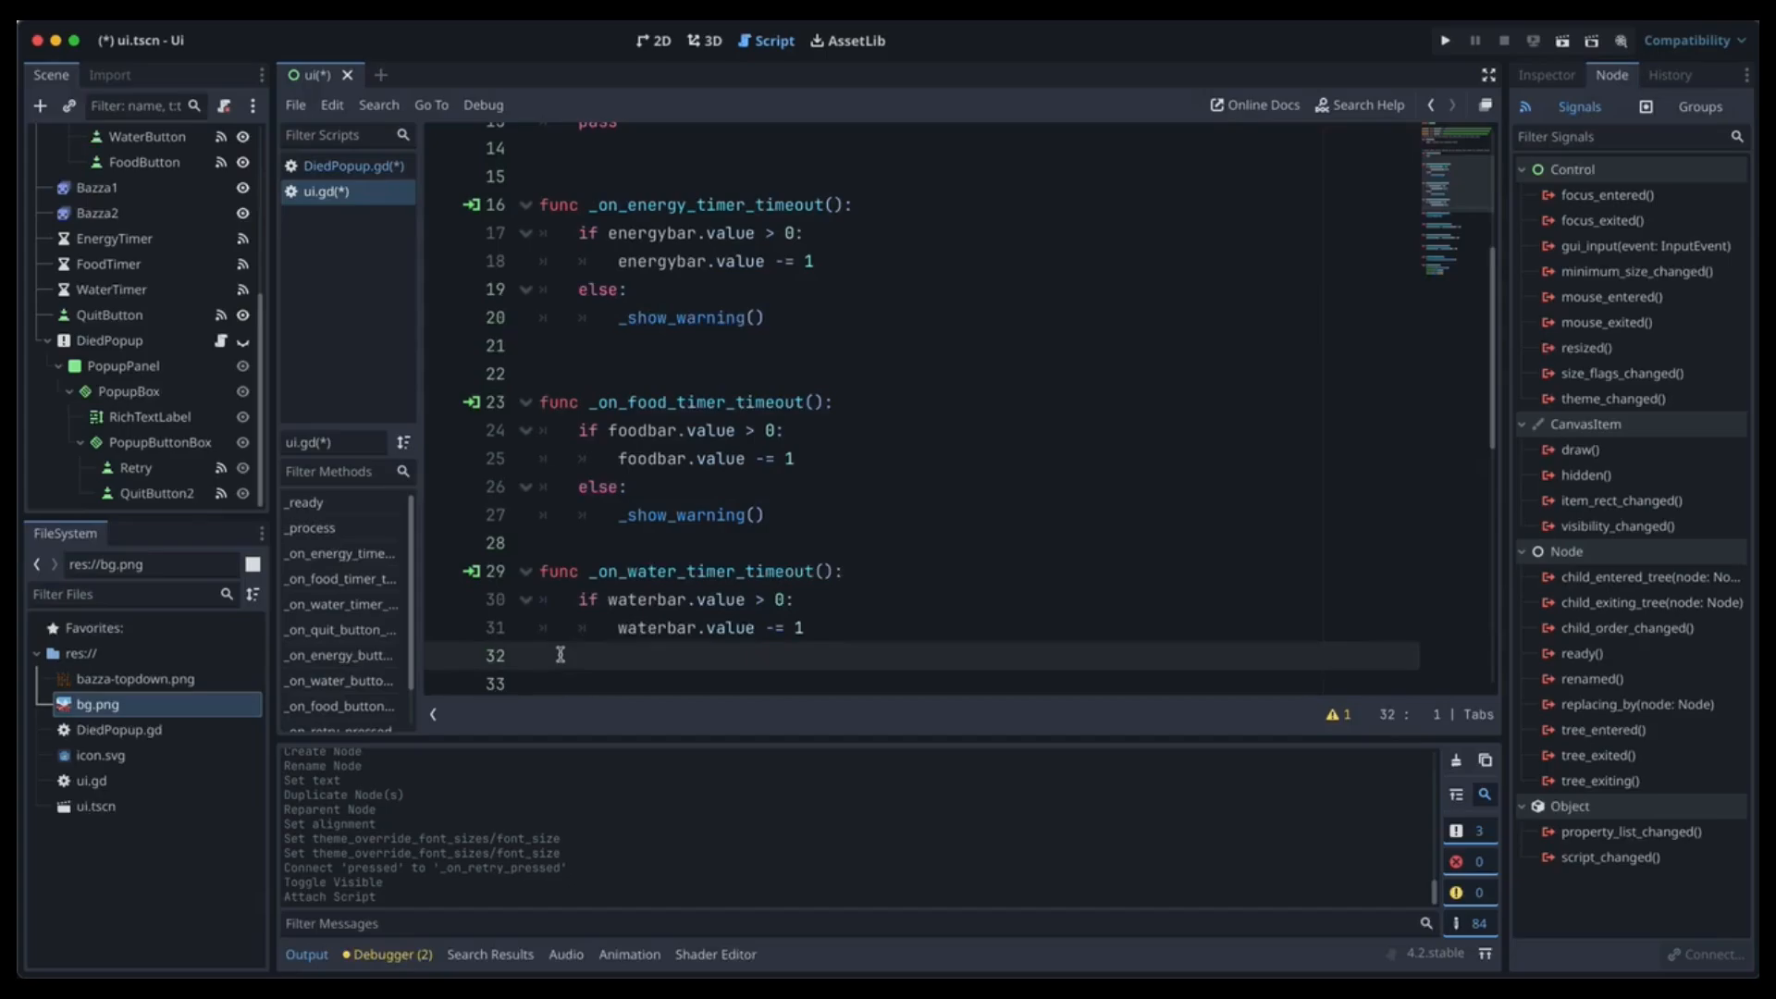
key("super+v")
scroll(708, 610, "down", 3)
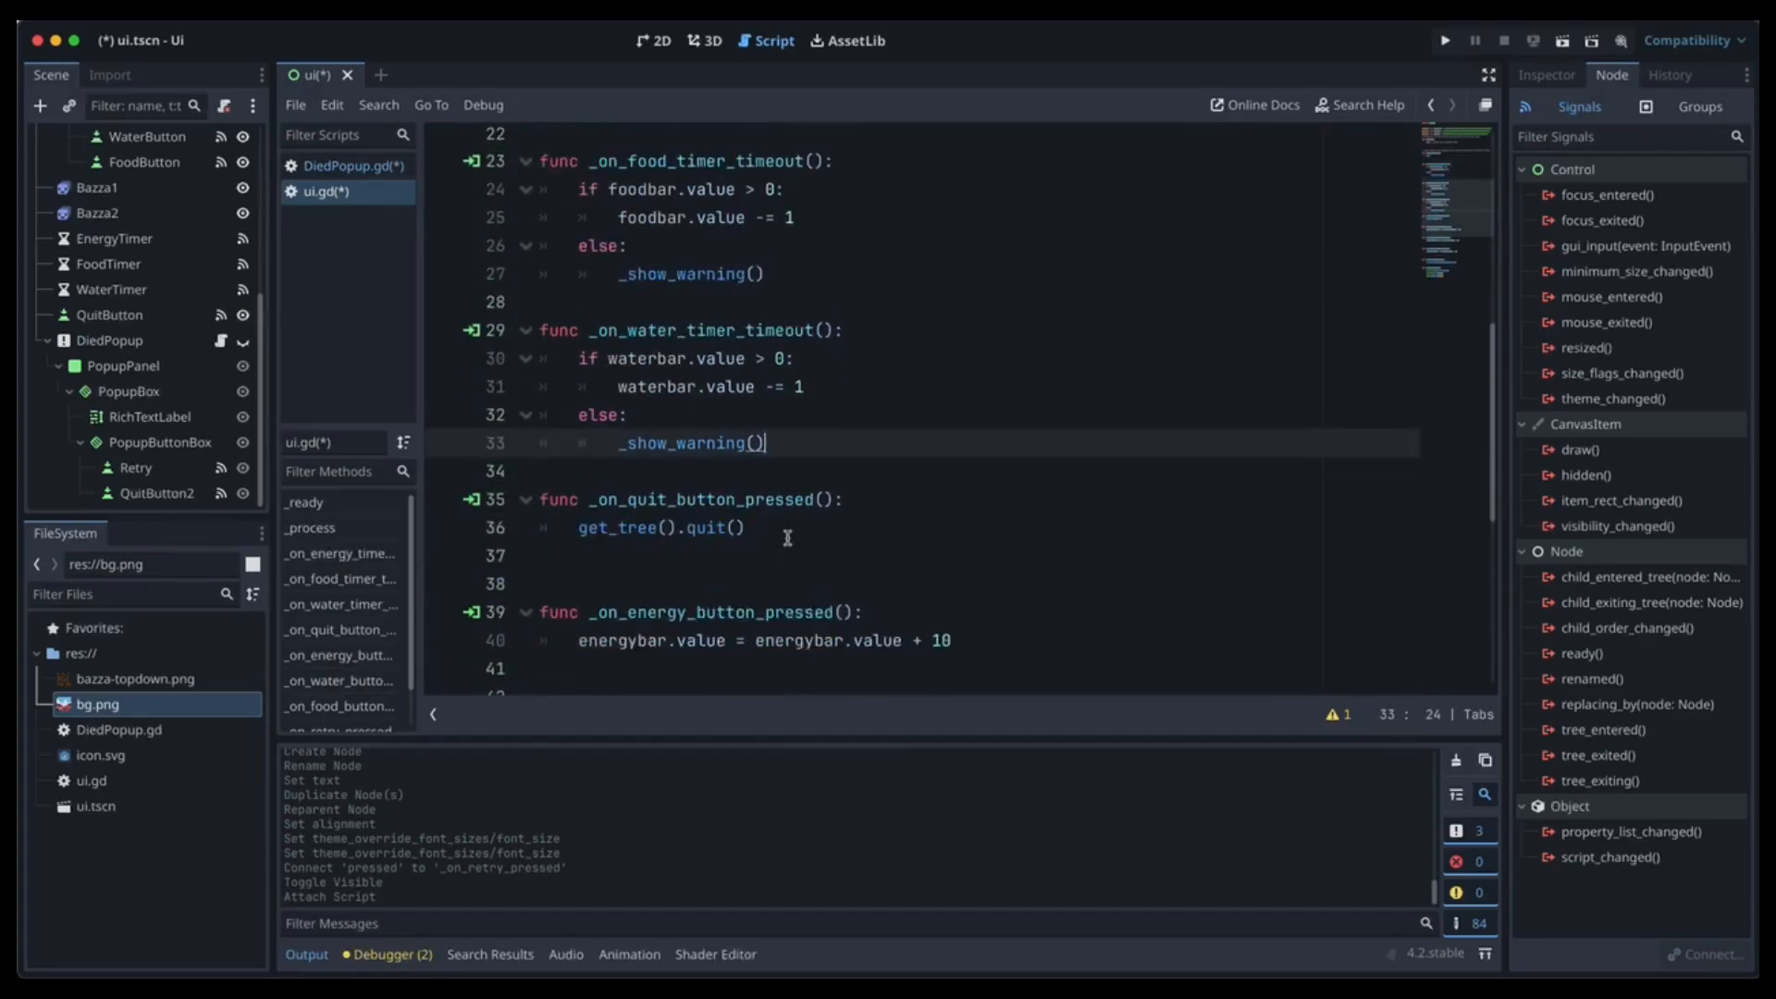
key("super+s")
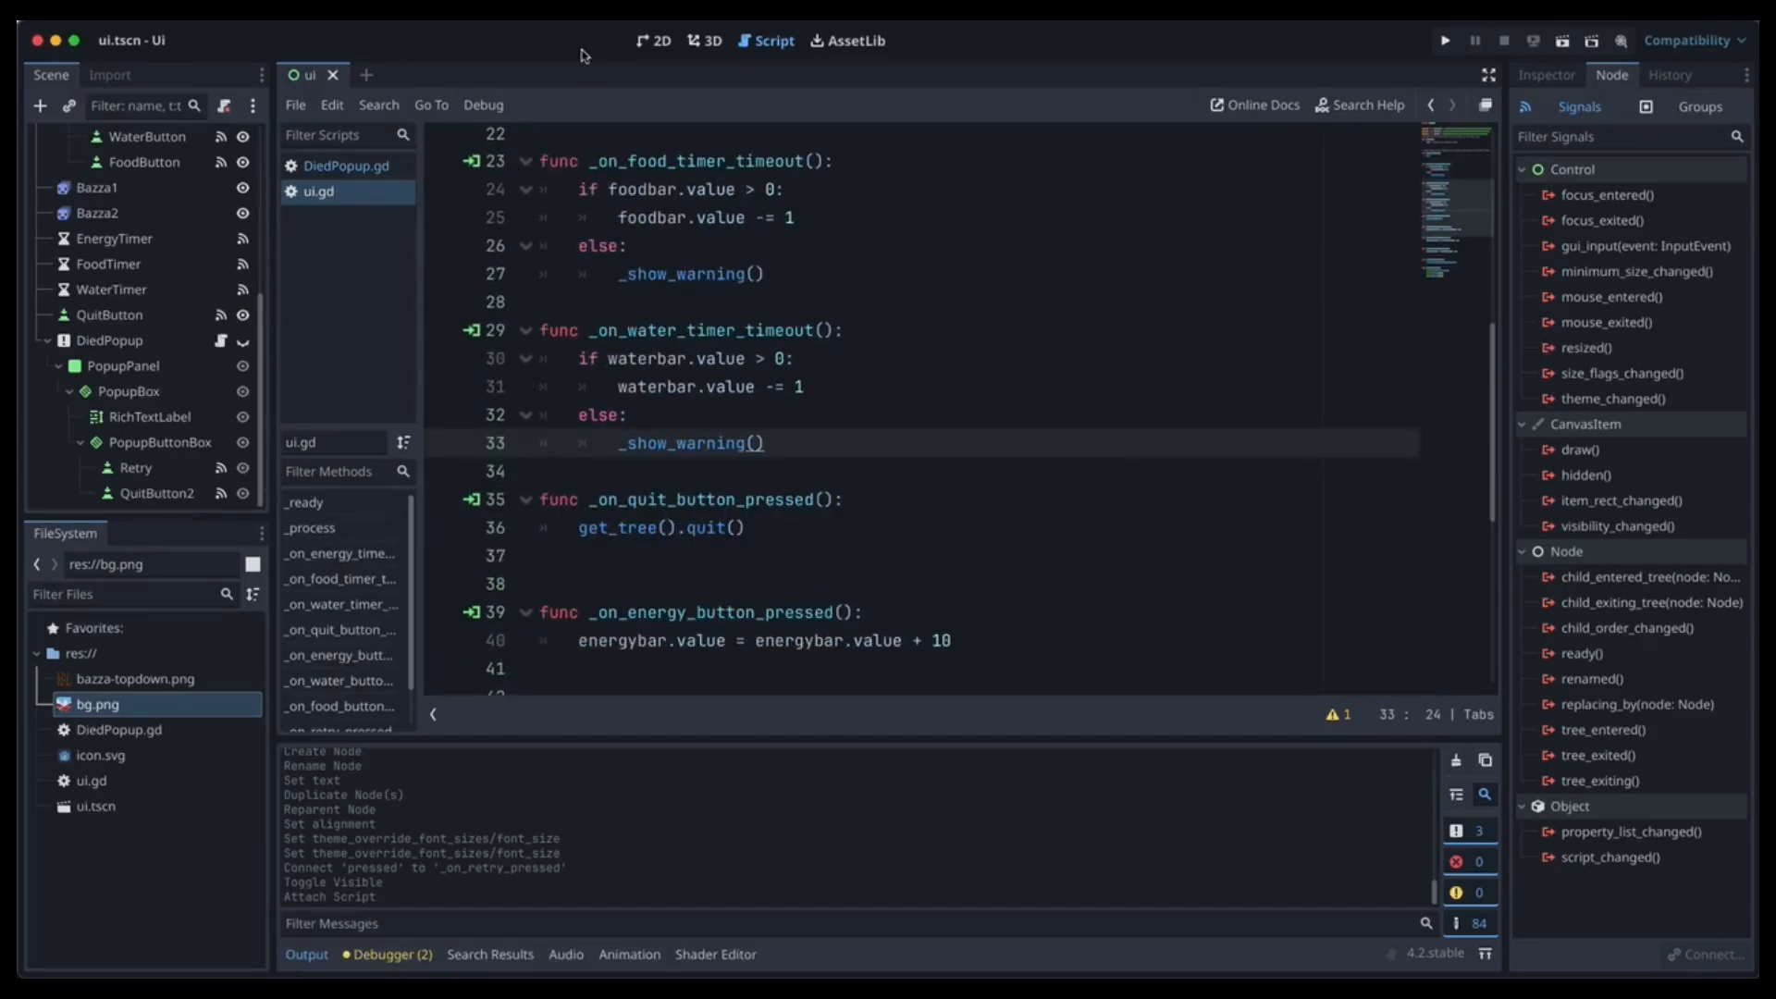
left_click(656, 42)
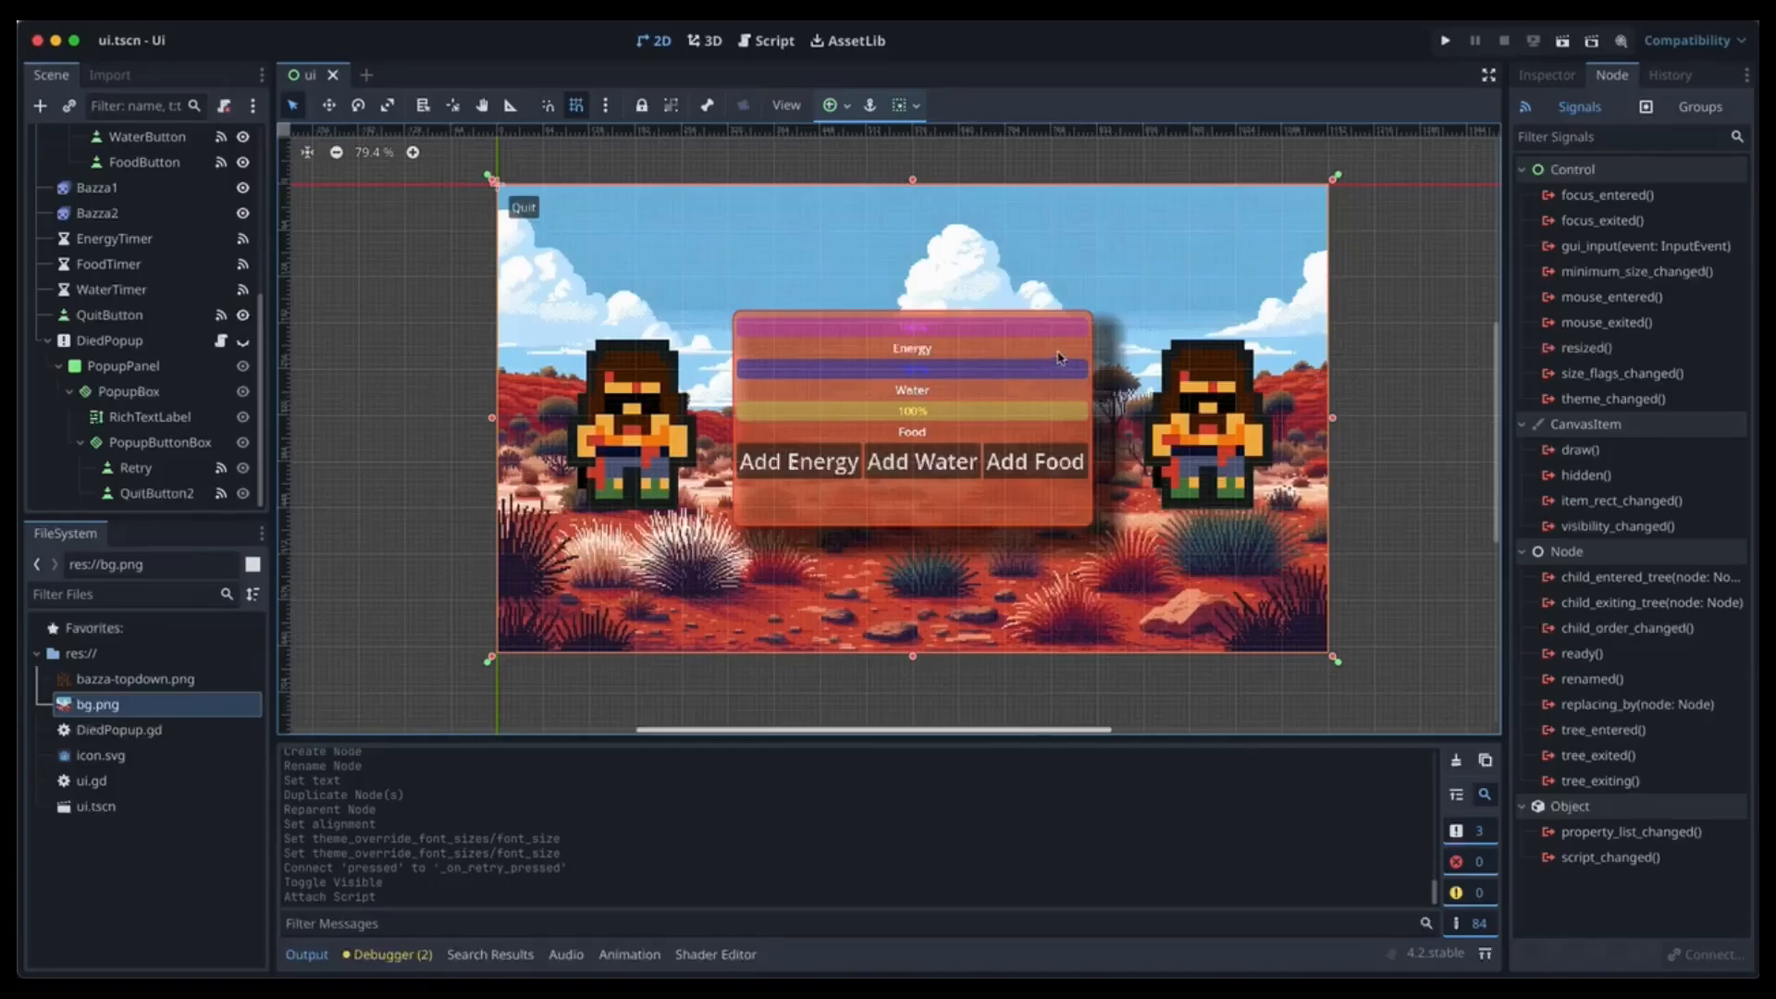
left_click(1562, 41)
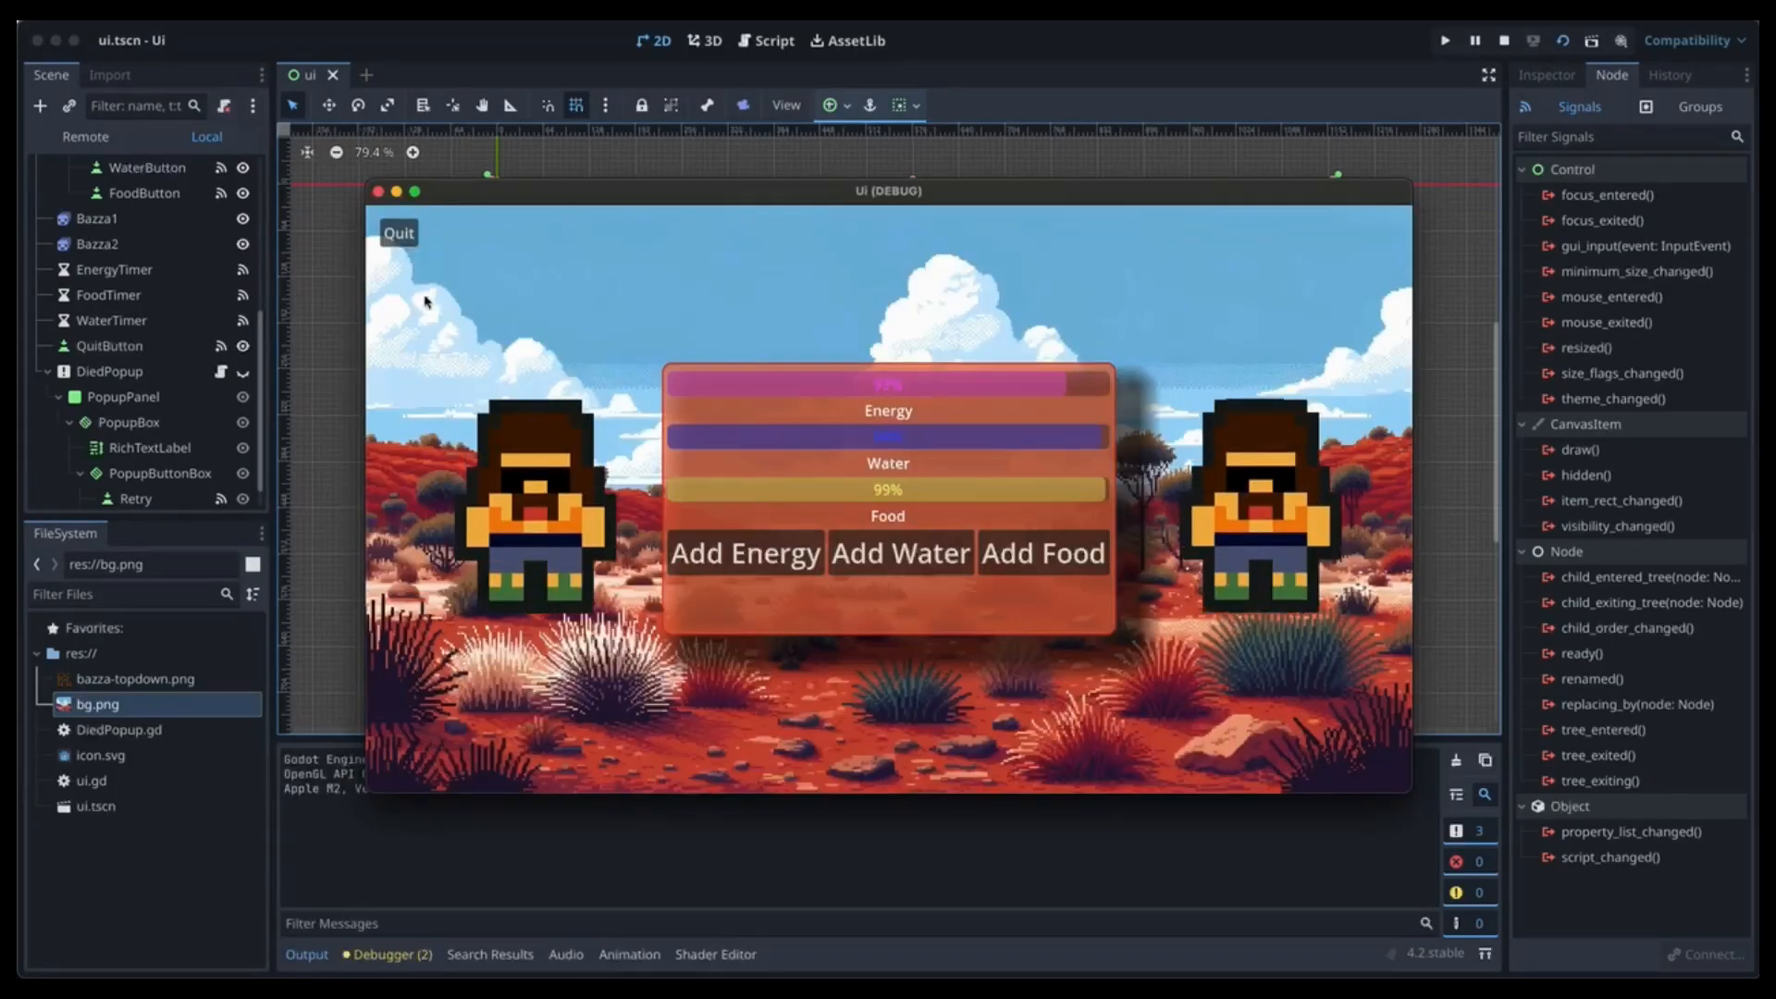
left_click(398, 231)
left_click(1562, 41)
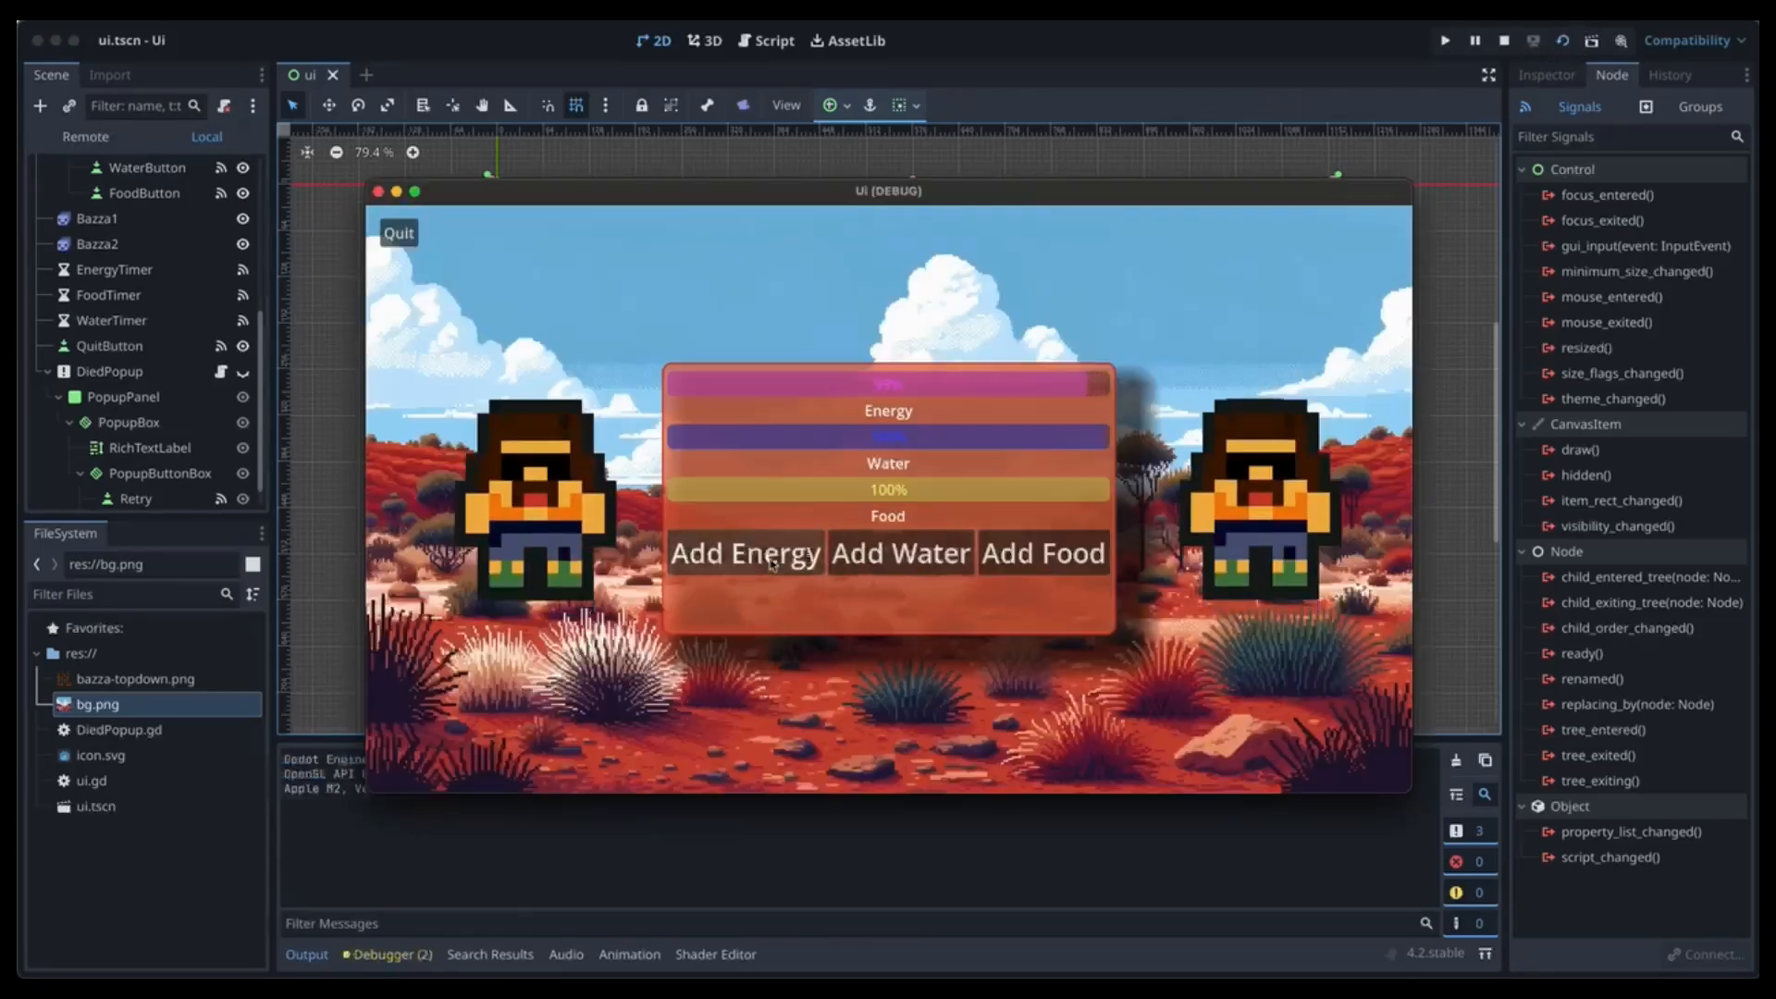
left_click(745, 553)
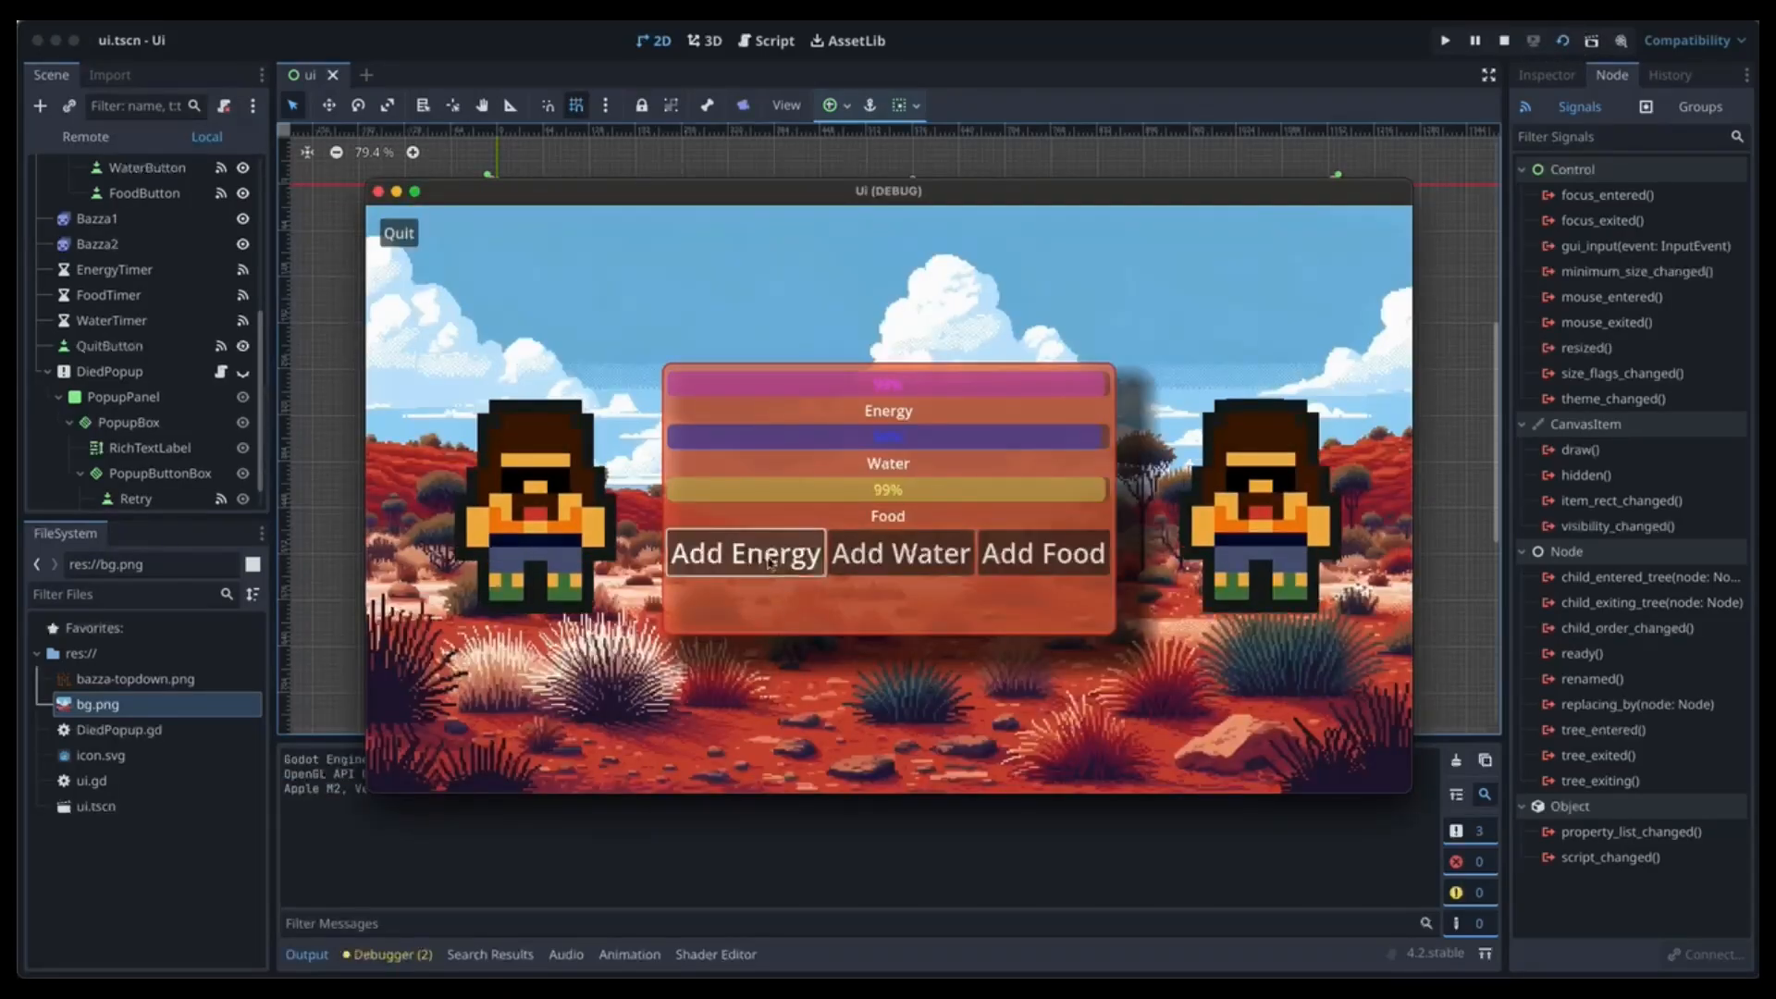
left_click(896, 564)
left_click(1036, 555)
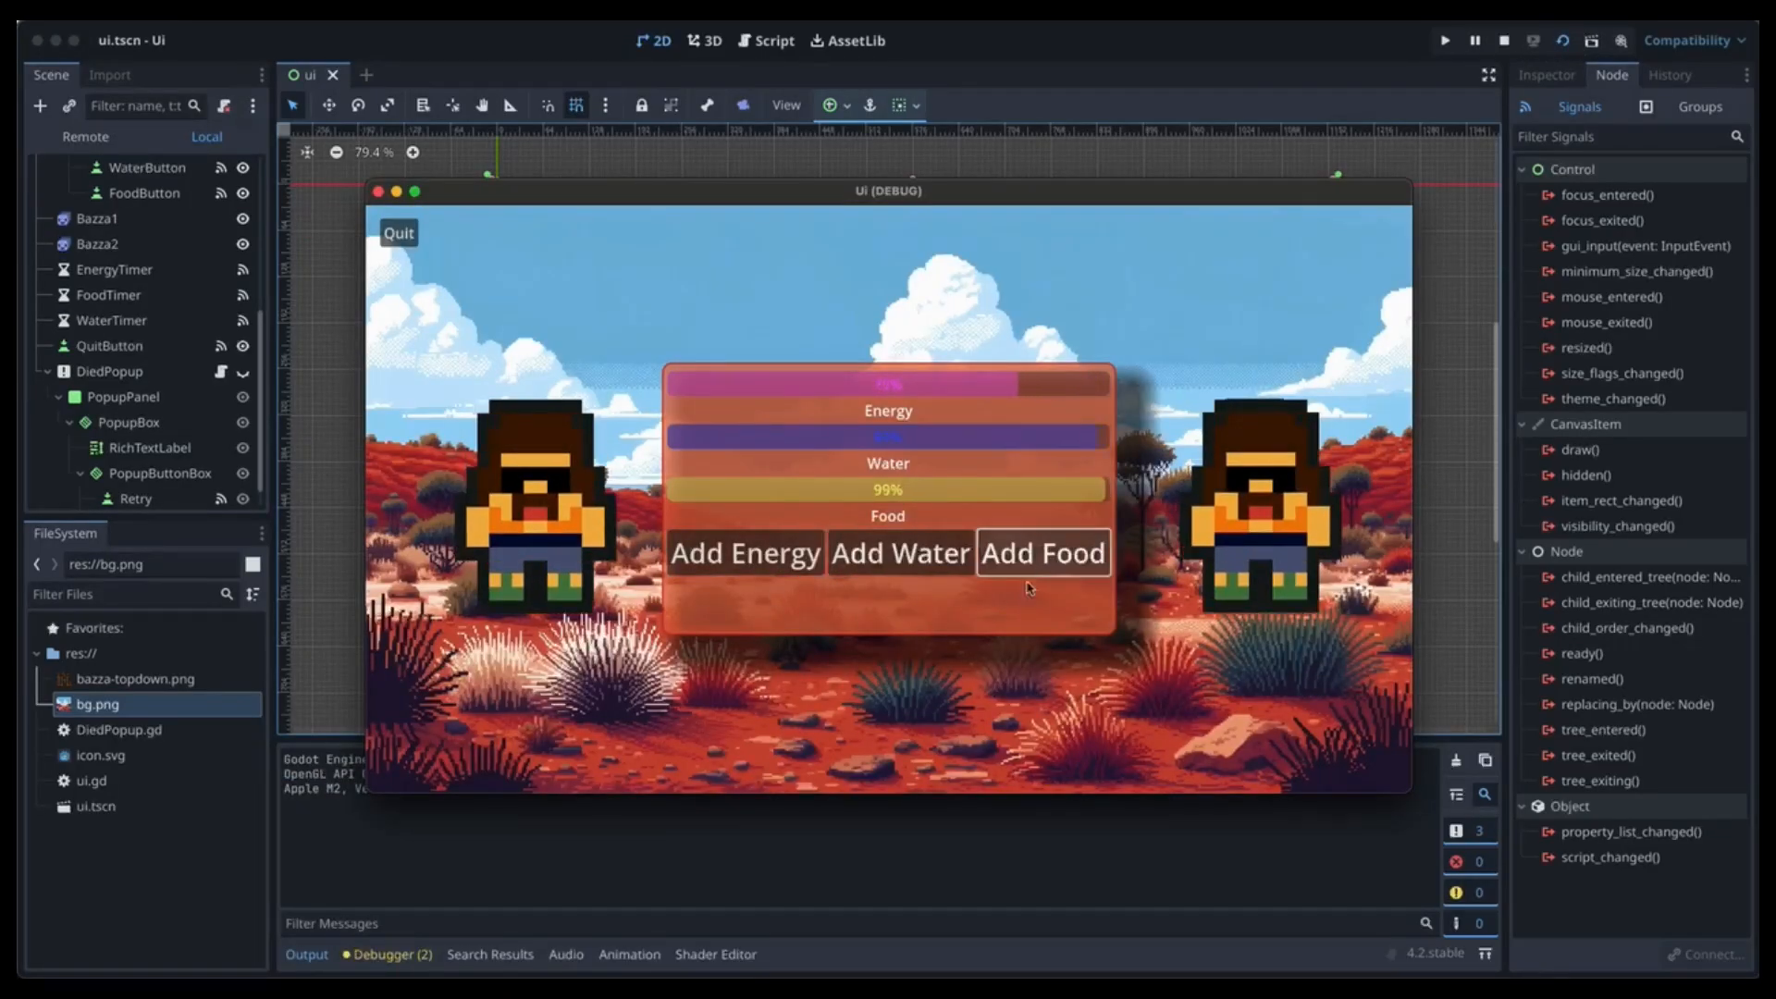
left_click(901, 555)
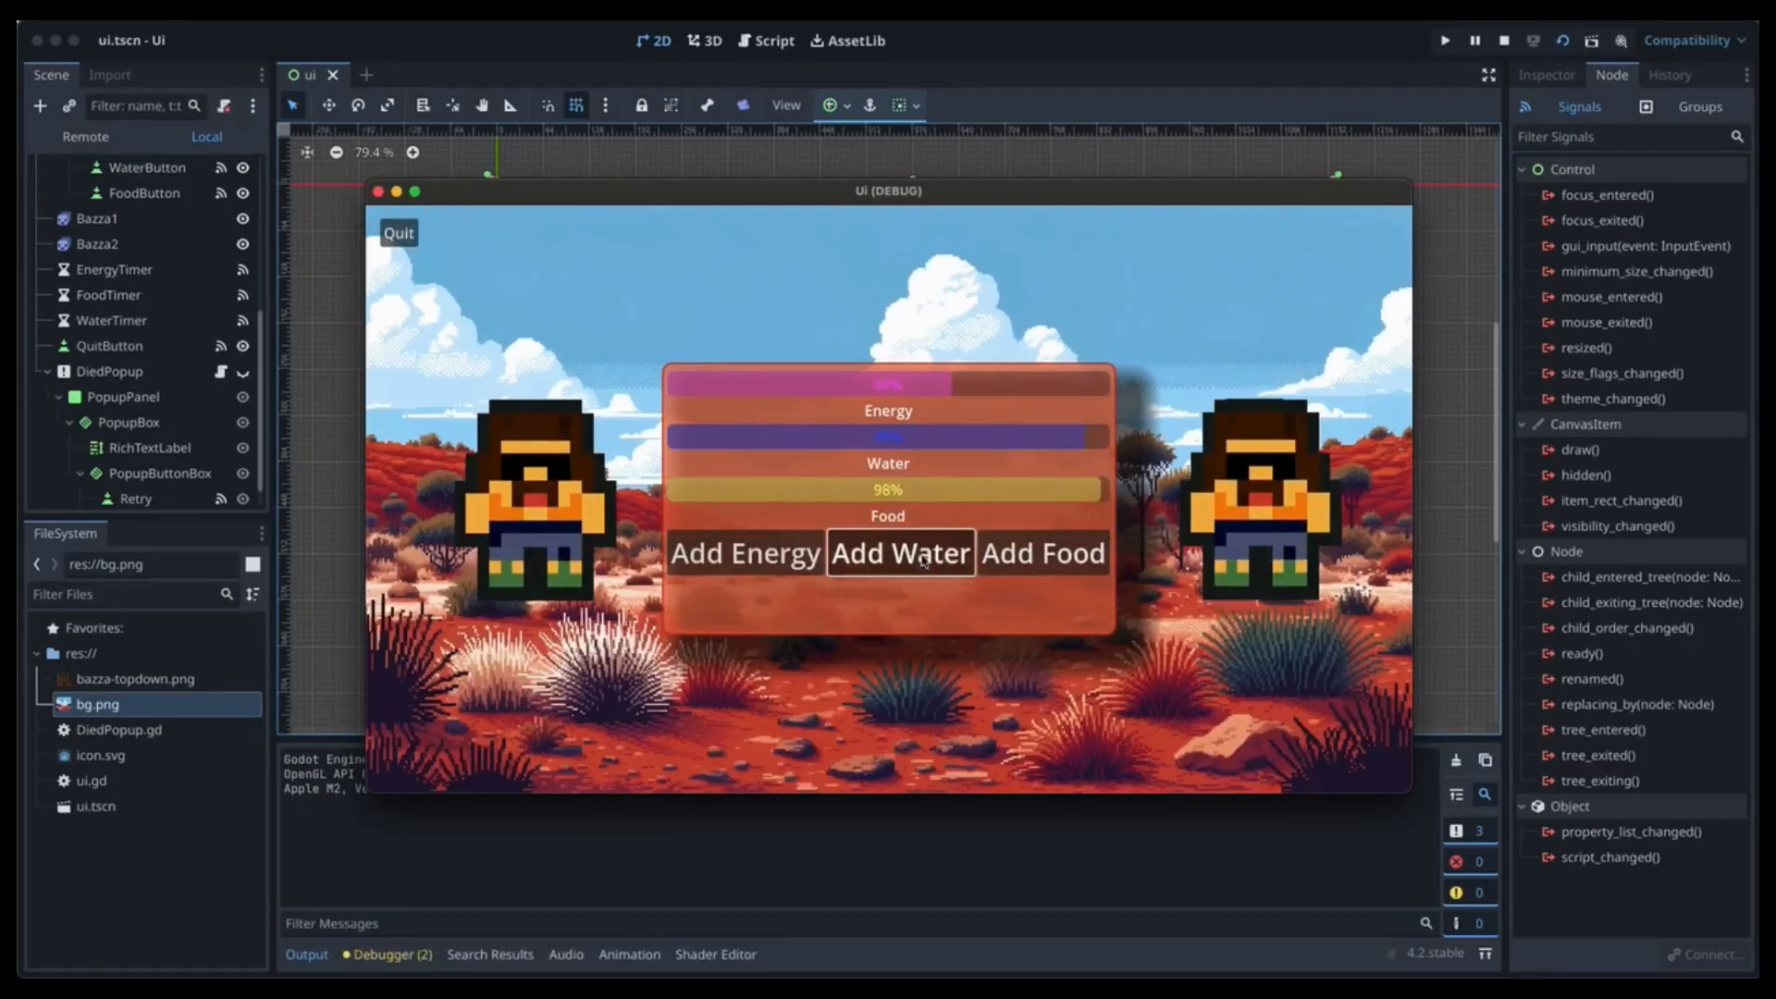
left_click(1045, 558)
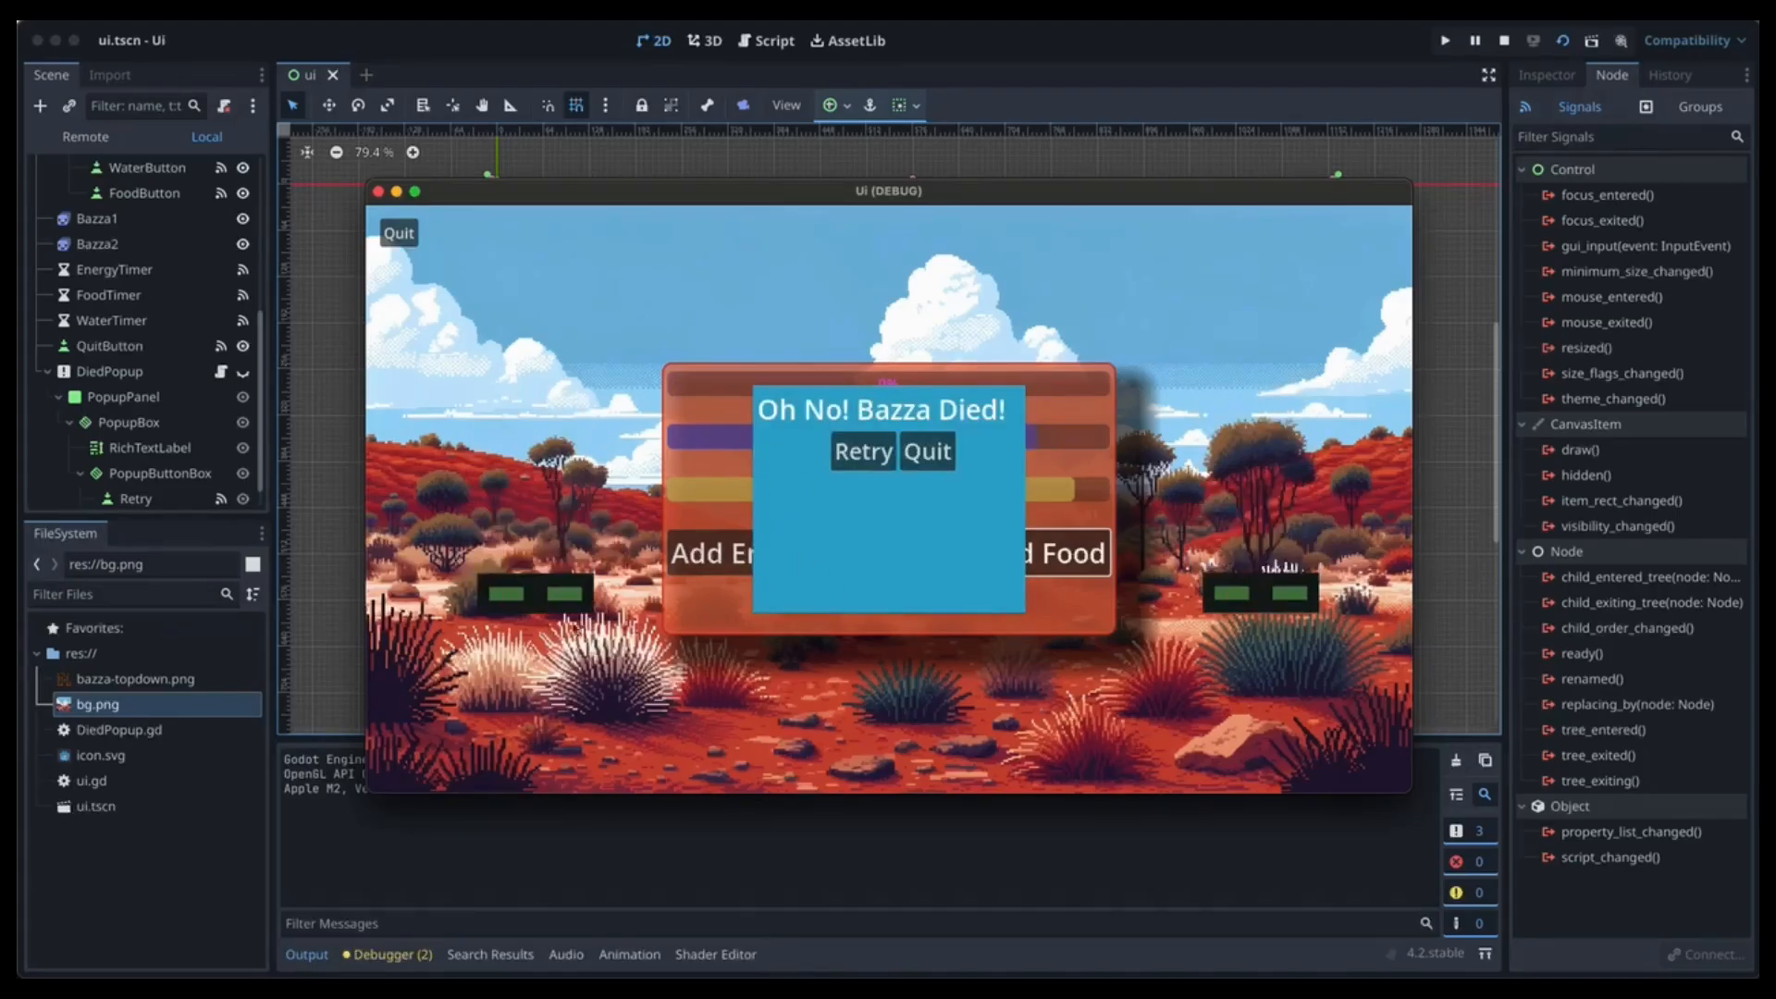
left_click(862, 453)
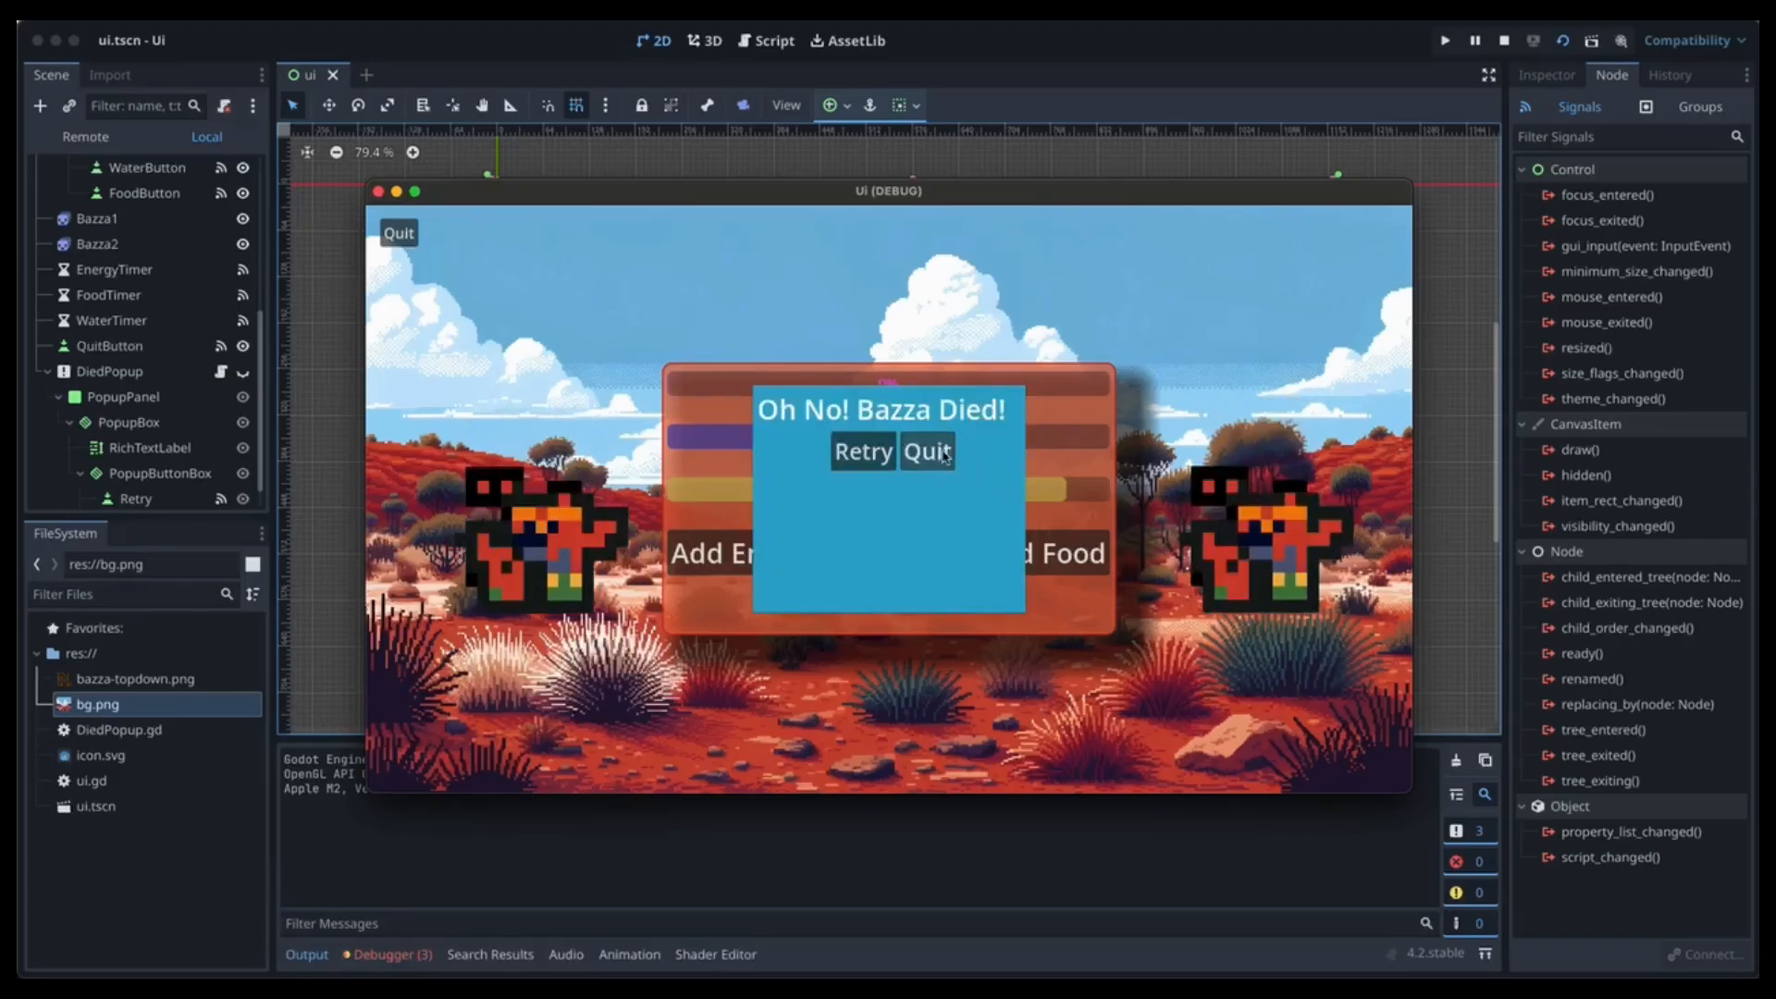
left_click(944, 455)
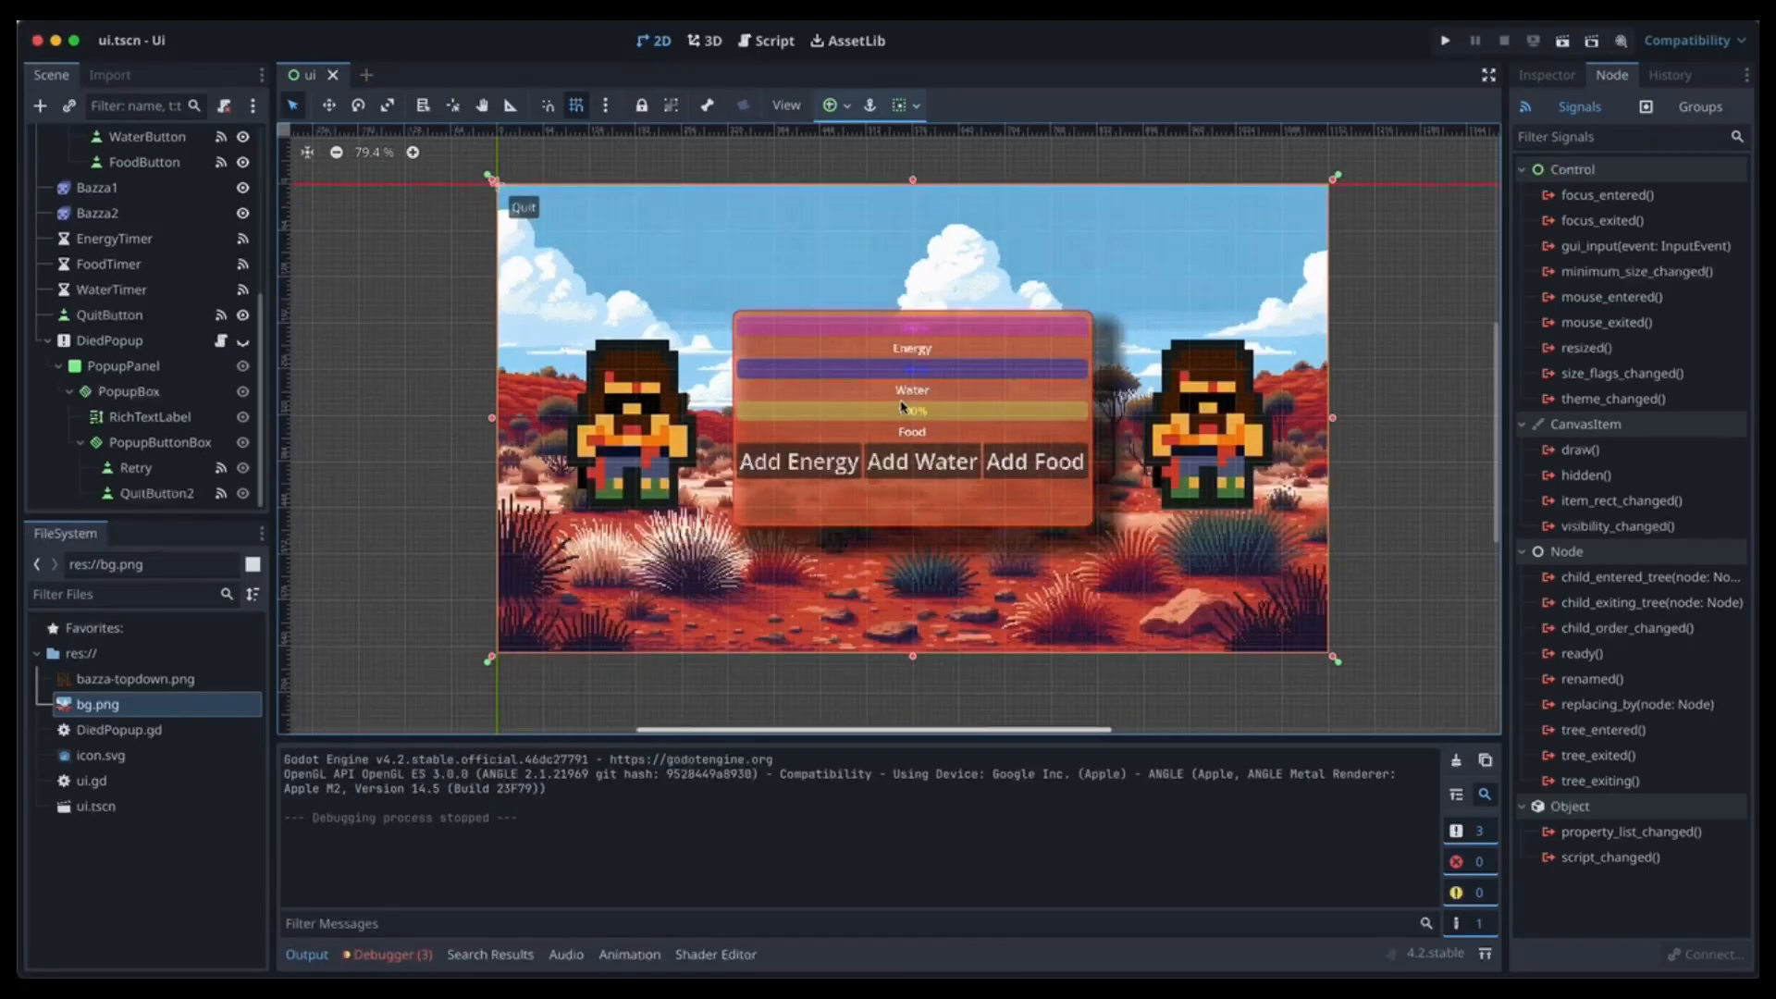